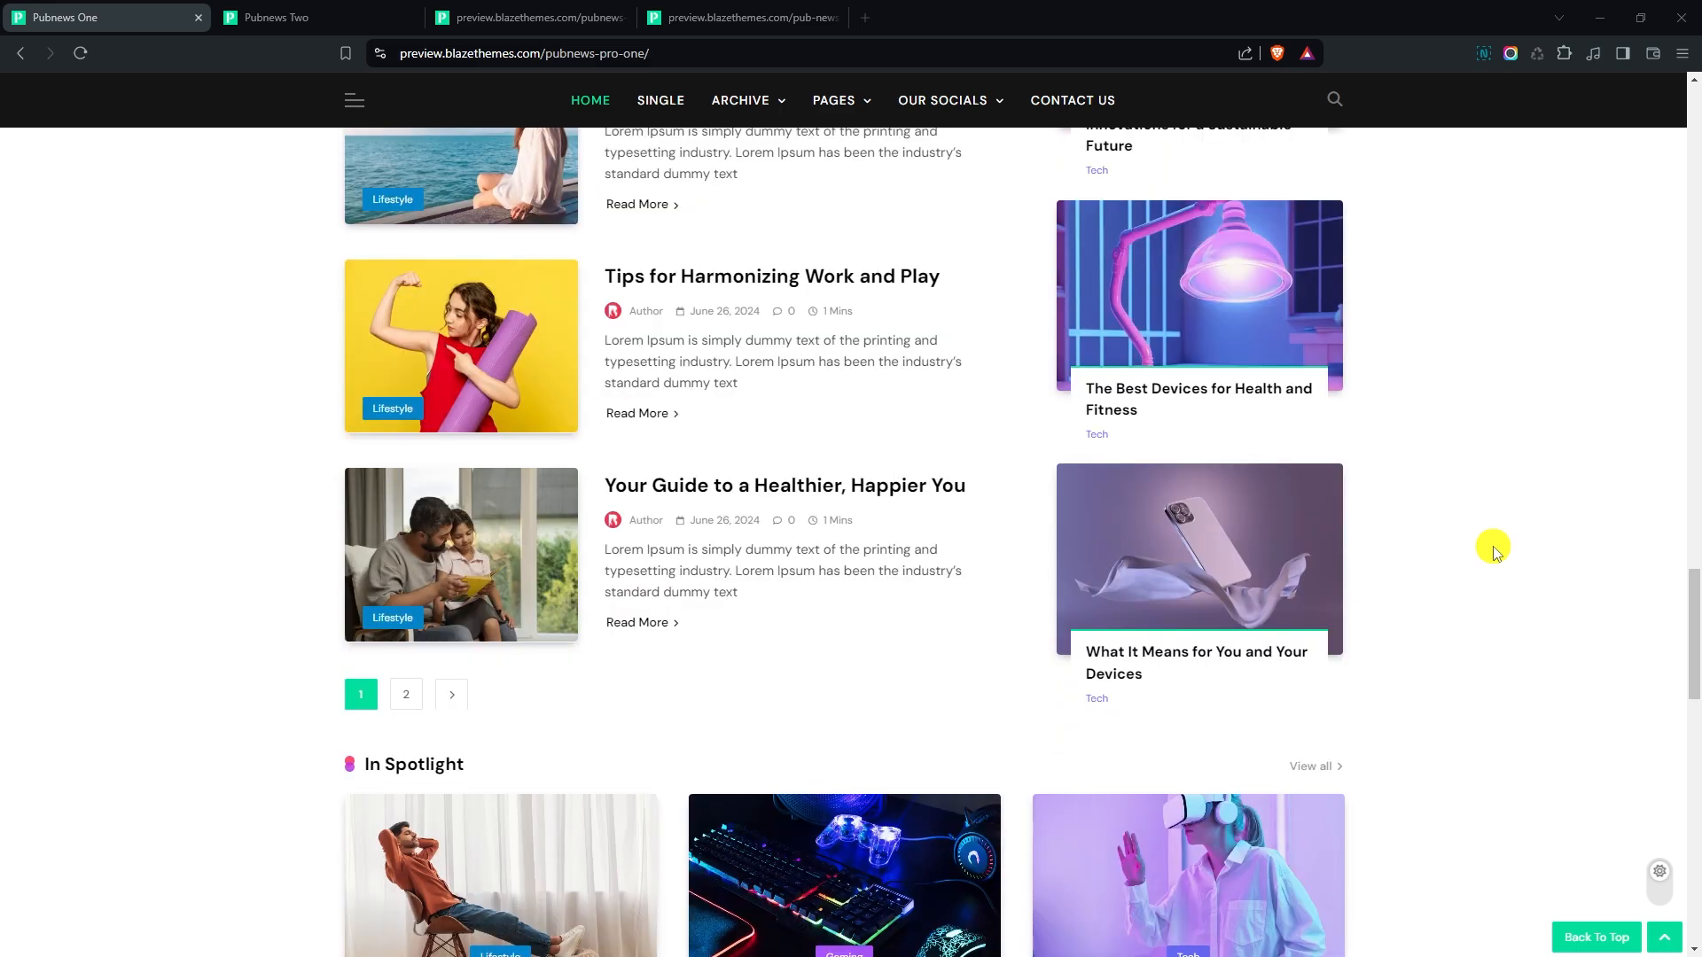
- Examine the remaining sections of the Pubnews One demo homepage and the full Pubnews Two demo homepage down to its footer
scroll(1495, 551, down, 4)
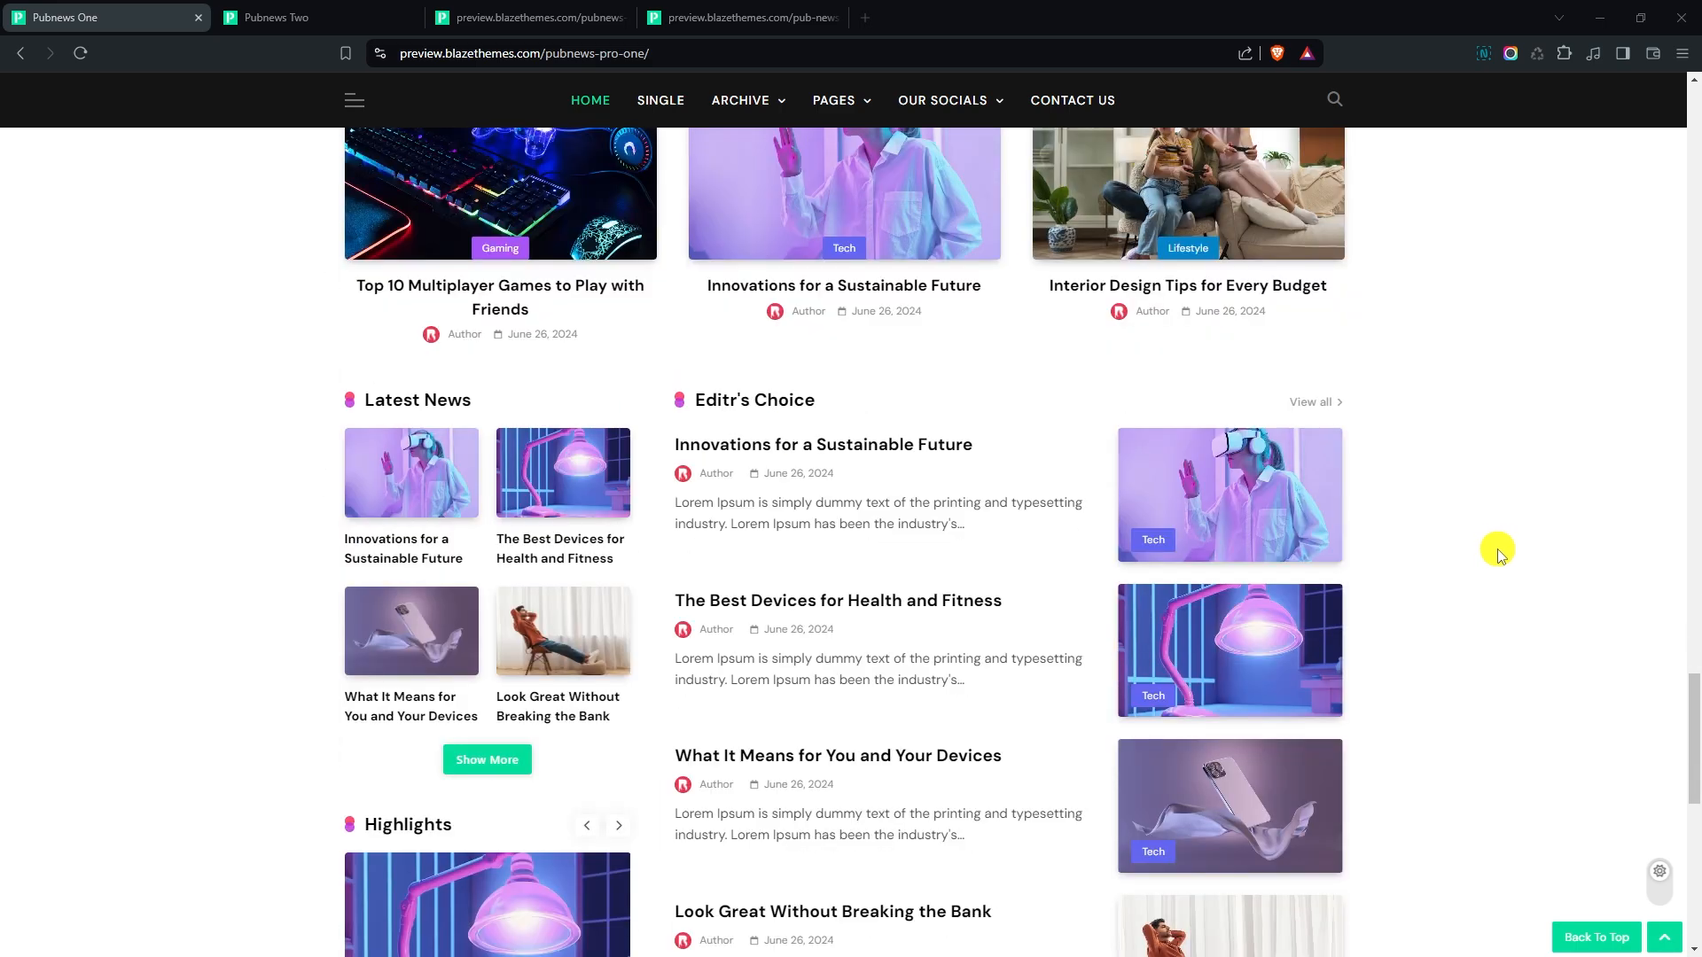
scroll(1499, 554, down, 7)
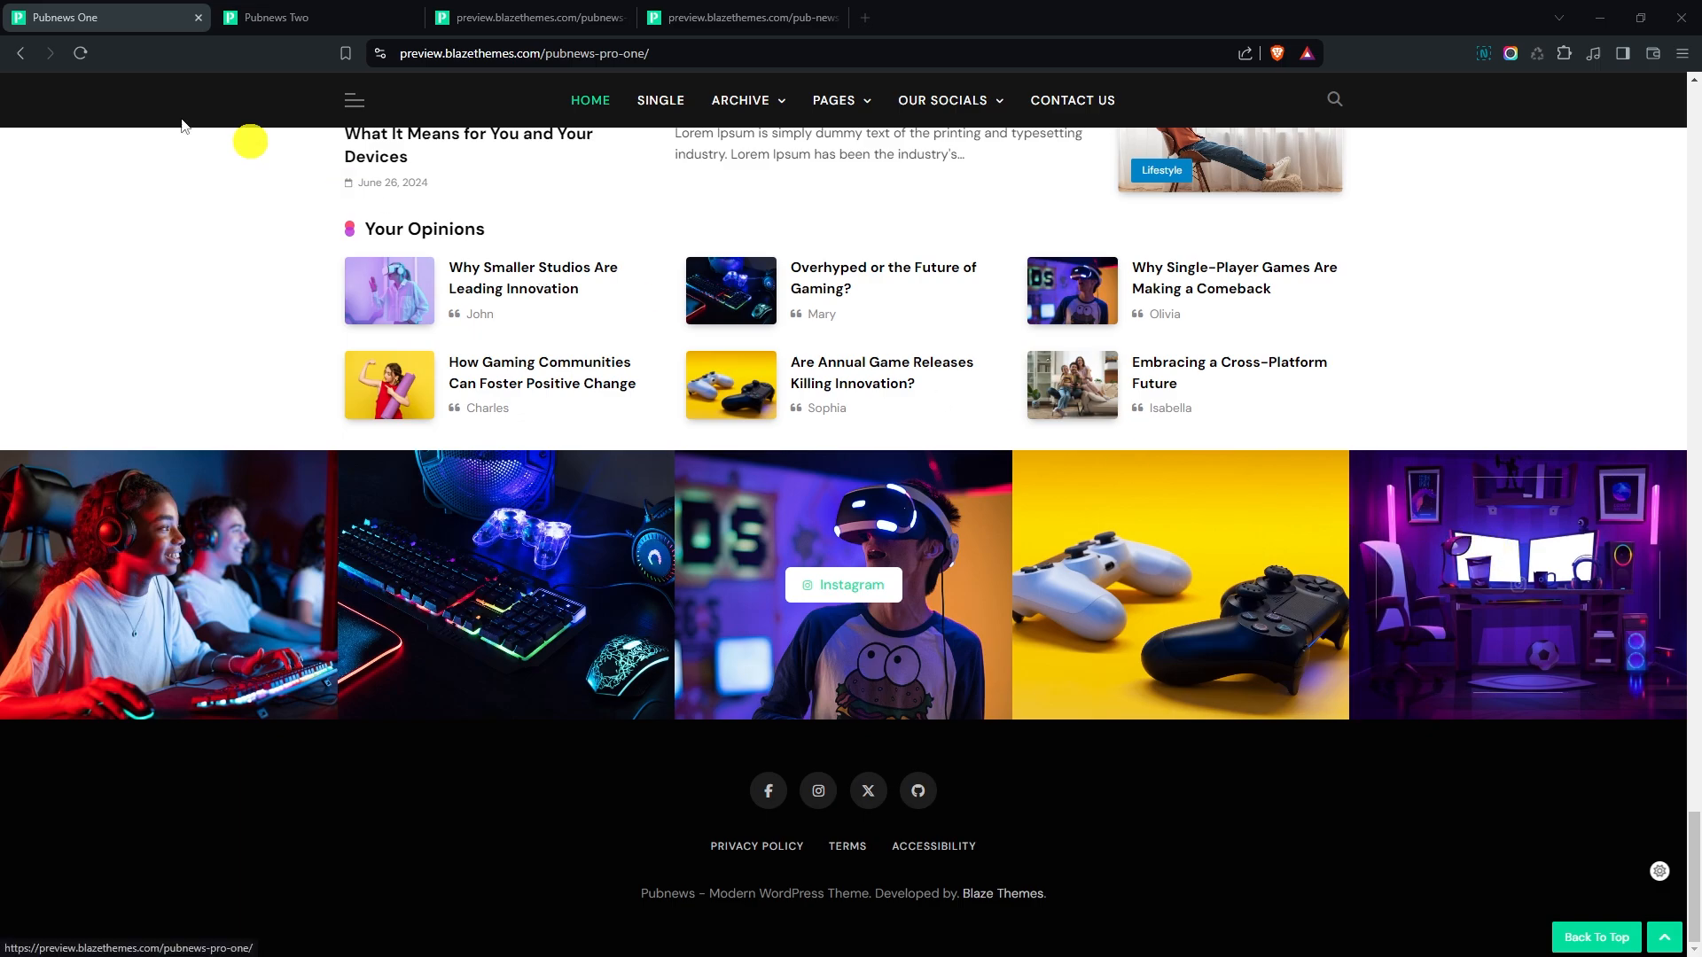
click(261, 18)
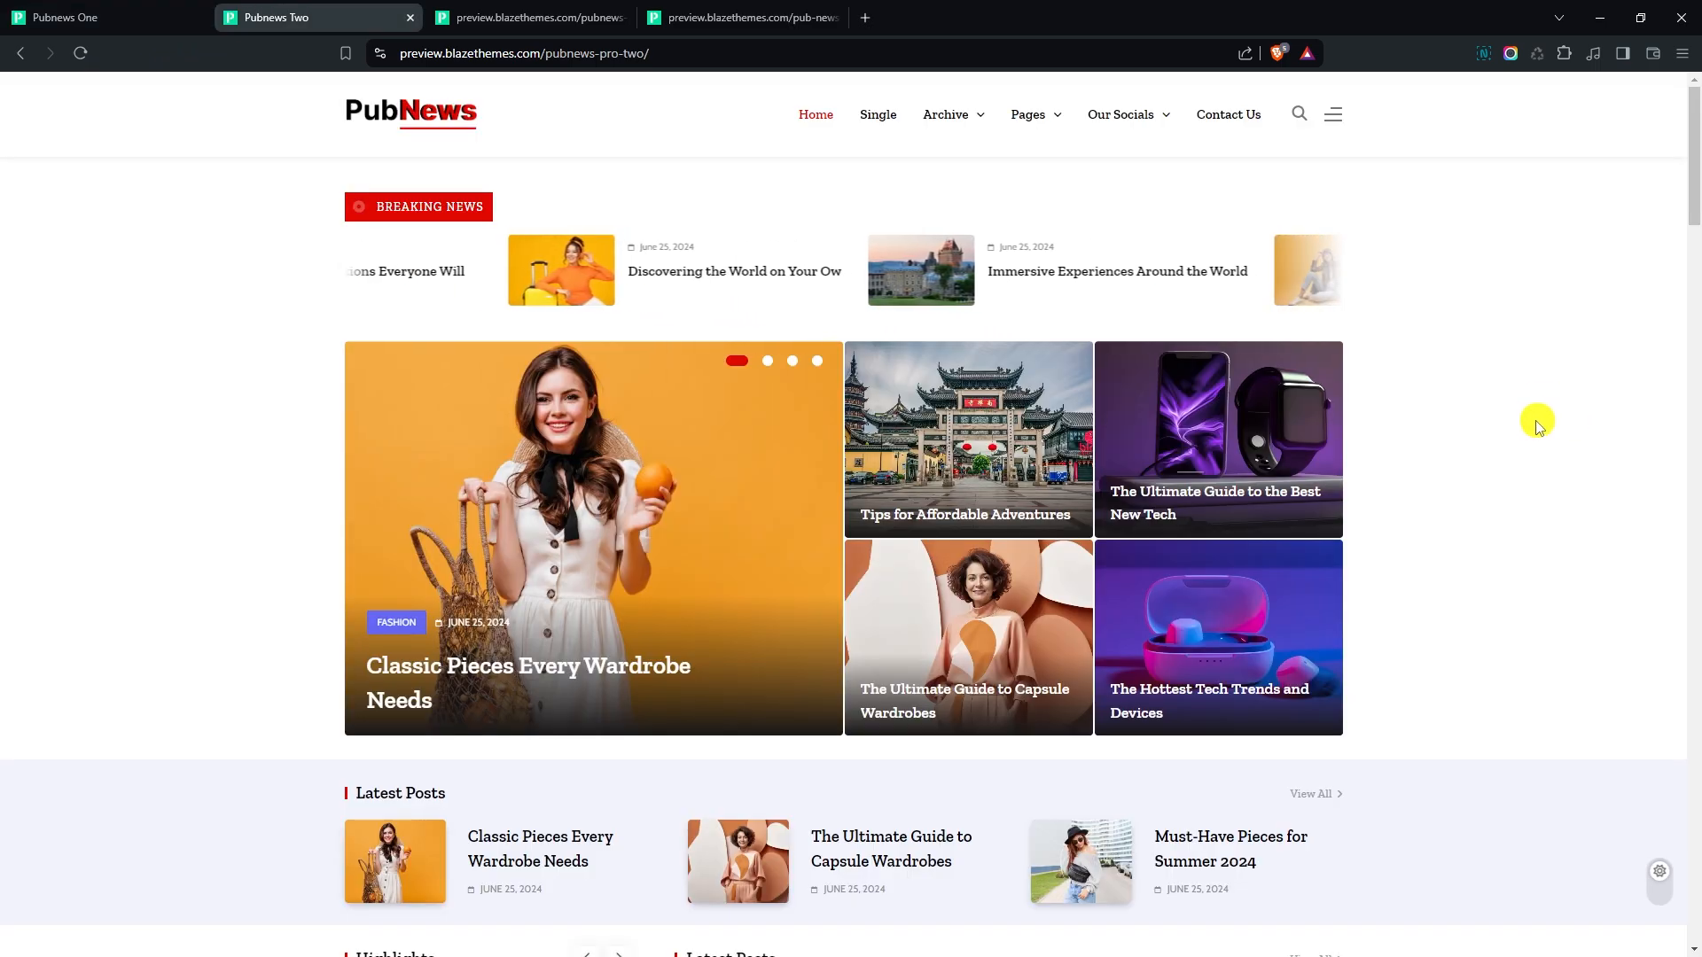
scroll(1533, 437, down, 1)
scroll(1533, 437, down, 9)
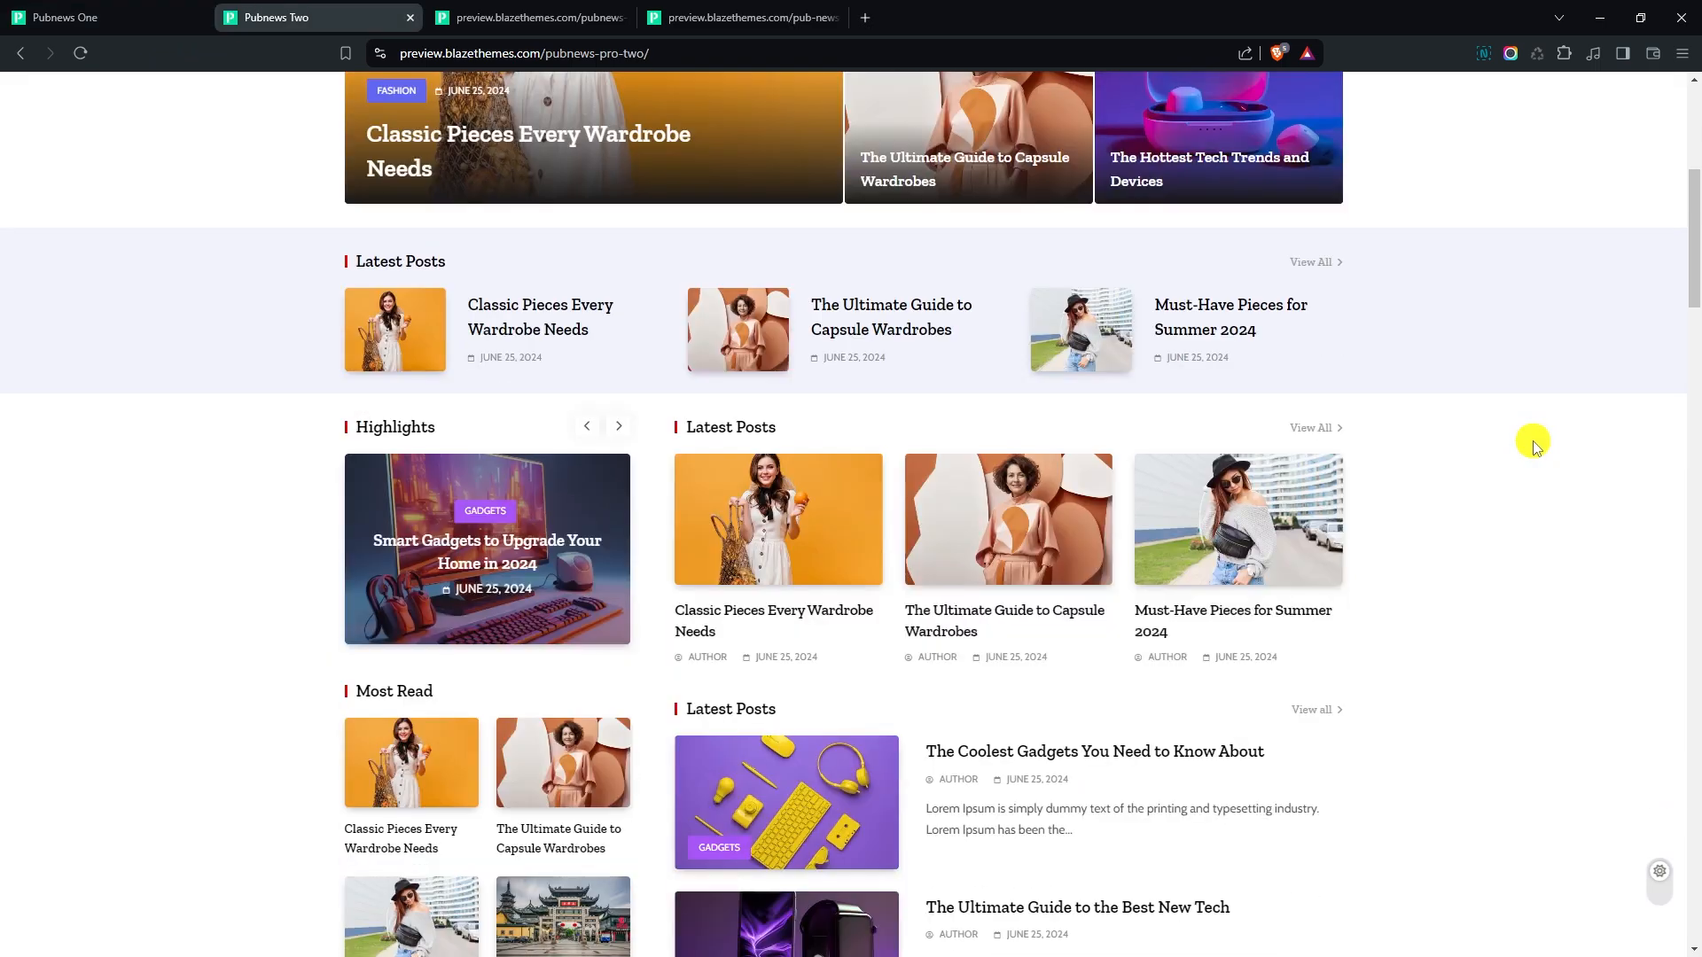
scroll(1537, 446, down, 5)
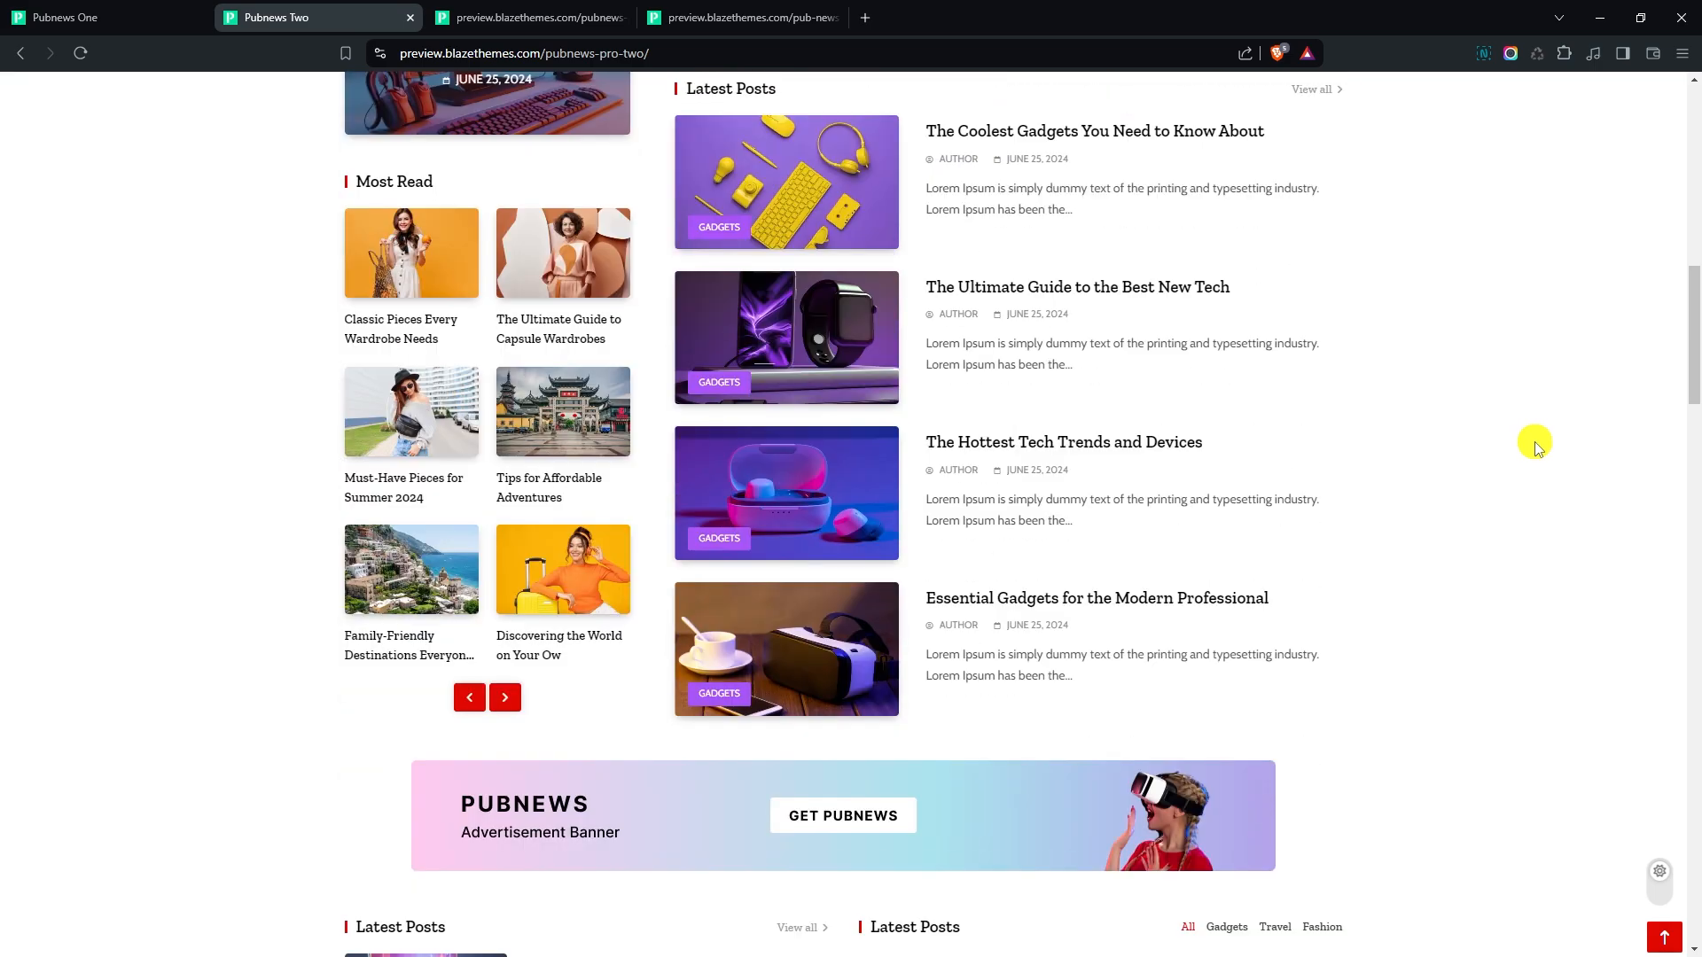
scroll(1536, 446, down, 4)
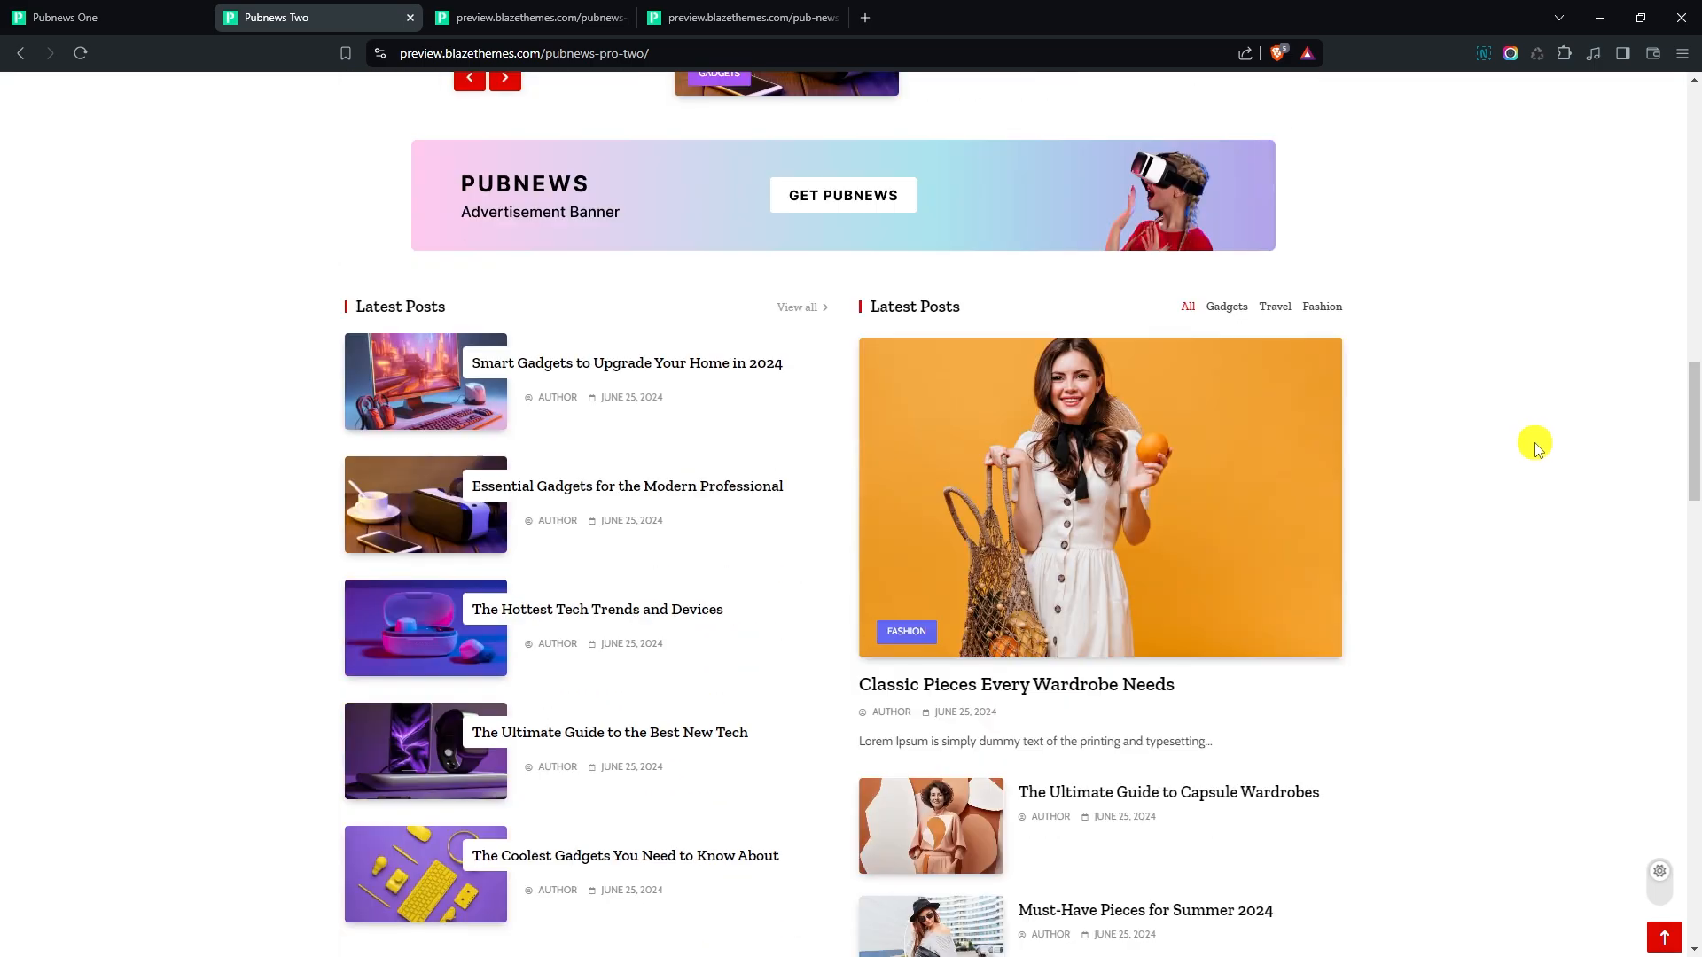
scroll(1537, 445, down, 8)
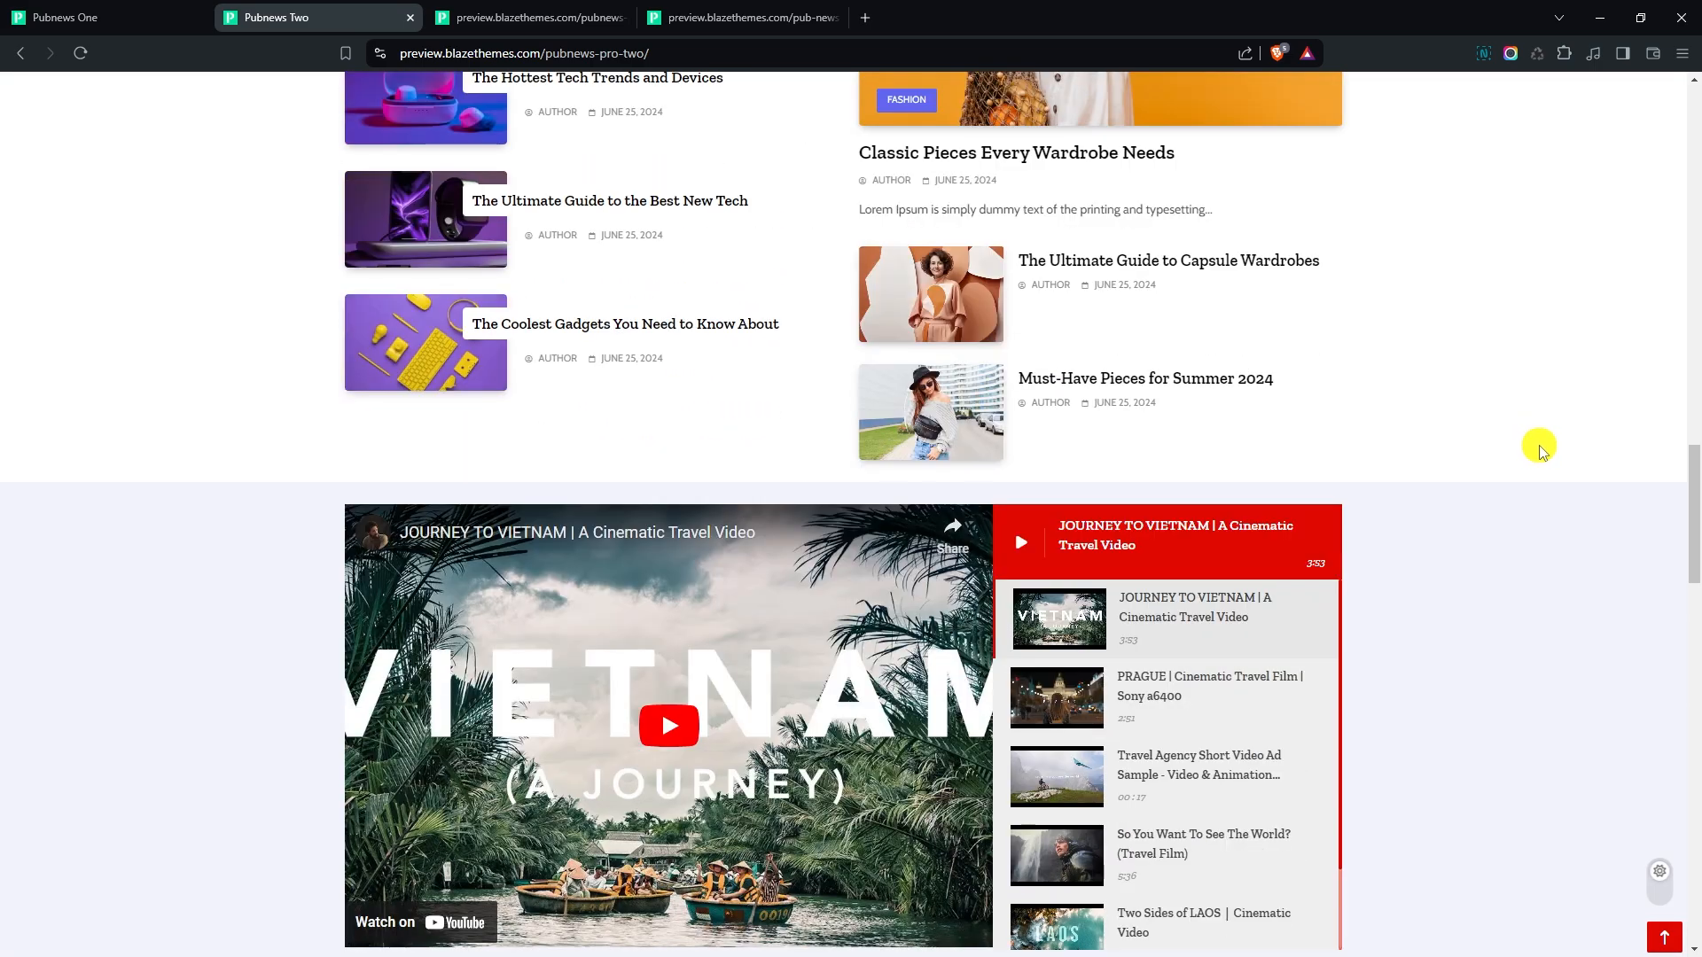
scroll(1541, 449, down, 7)
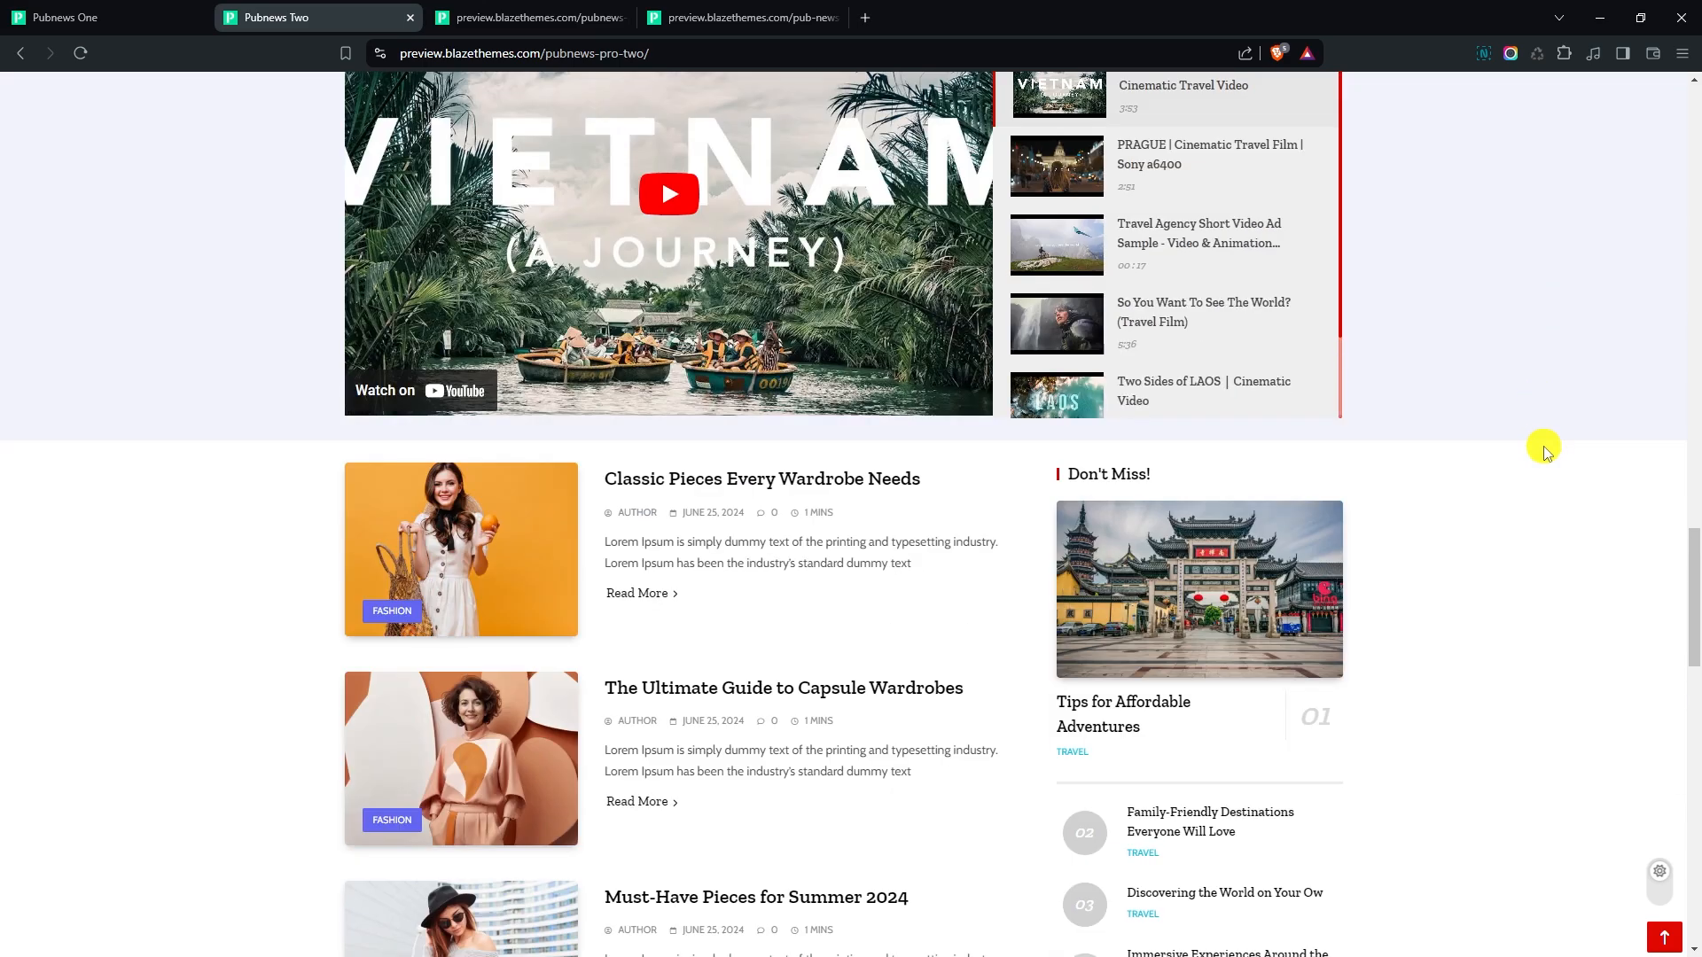
scroll(1543, 452, down, 8)
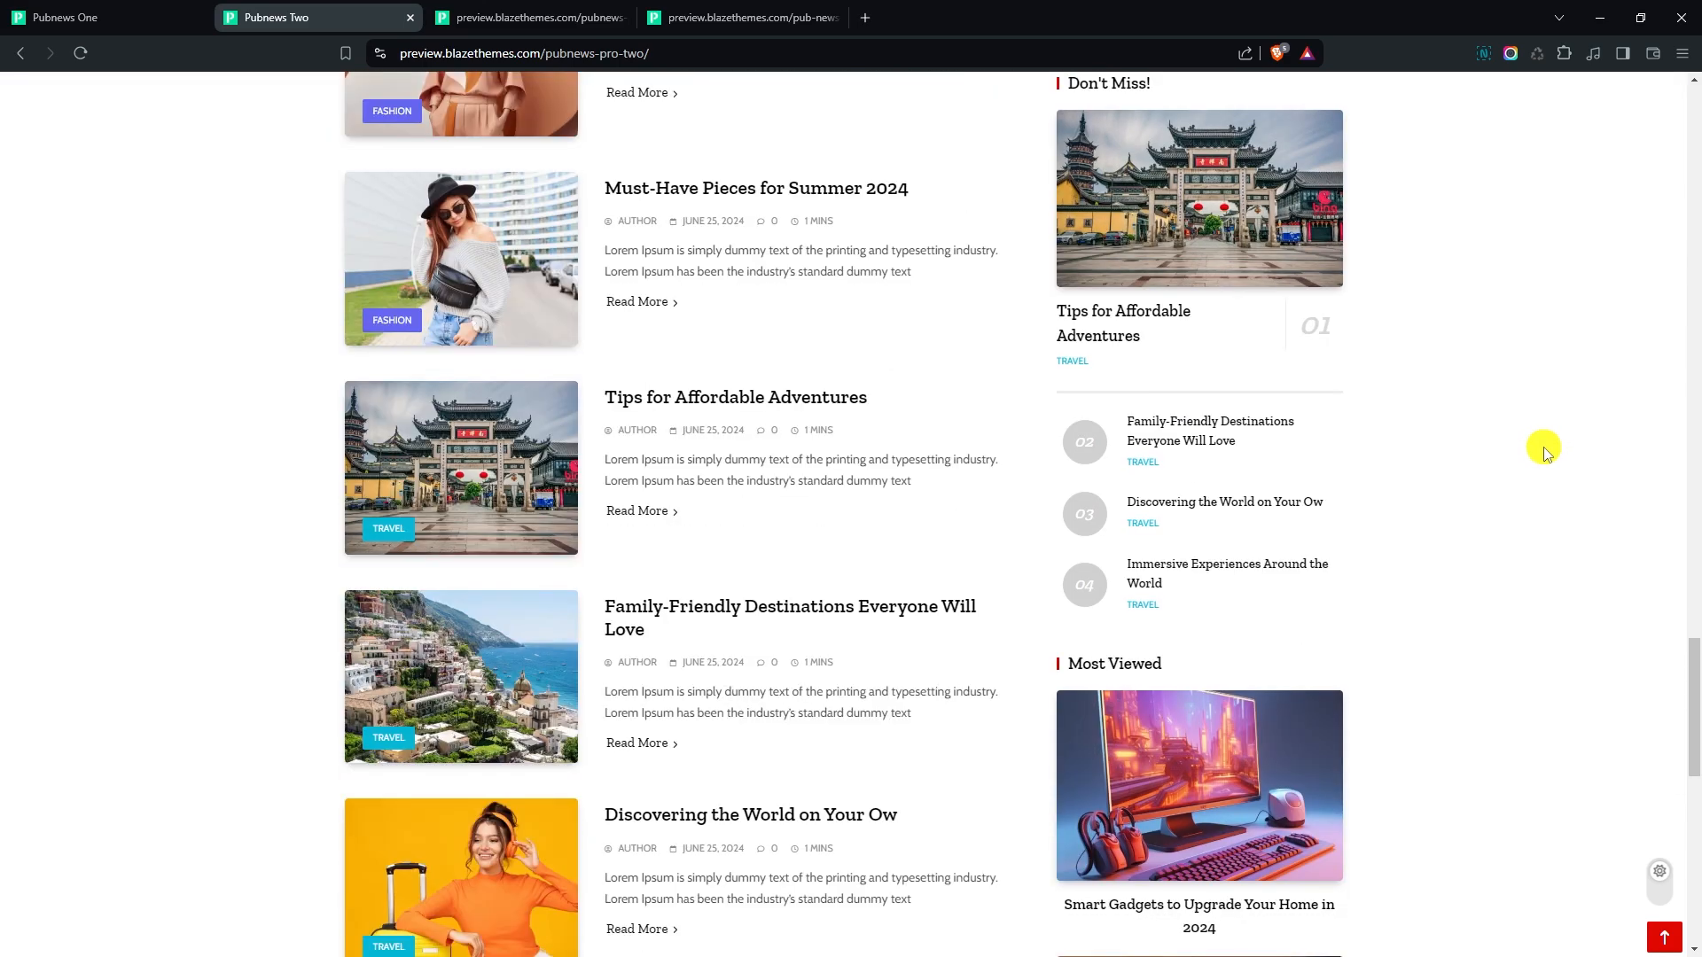
scroll(1544, 452, down, 9)
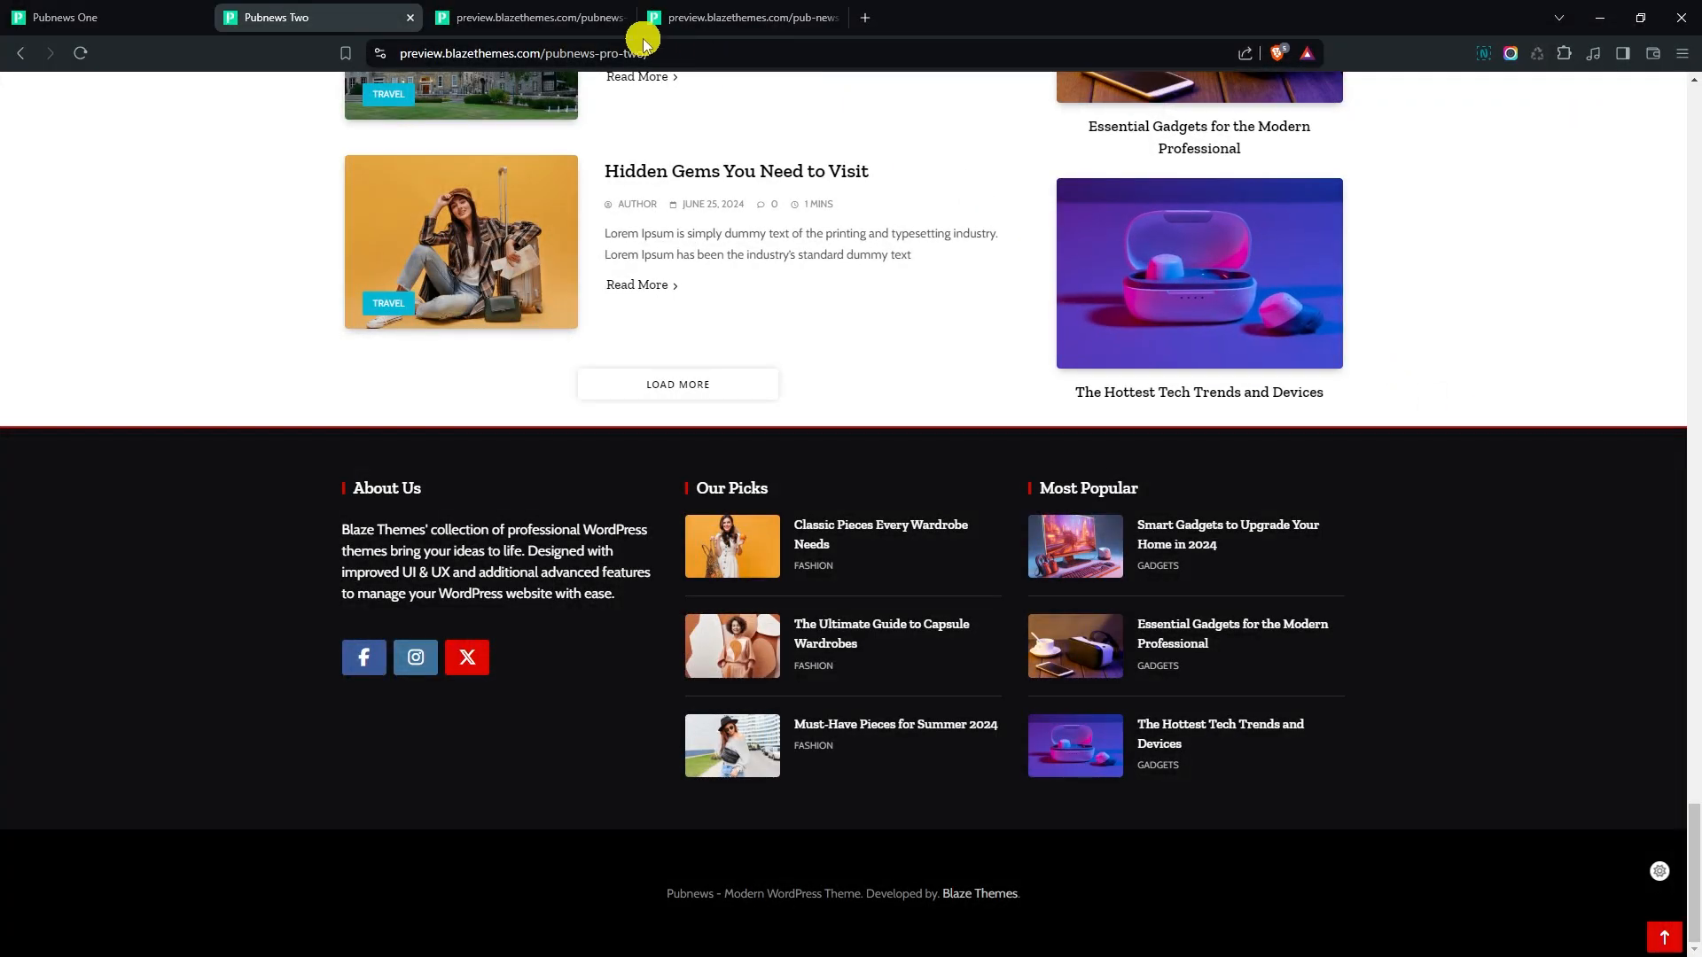
- Examine the pubnews-pro-three demo homepage from its header and banner through the post sections to the footer
click(631, 25)
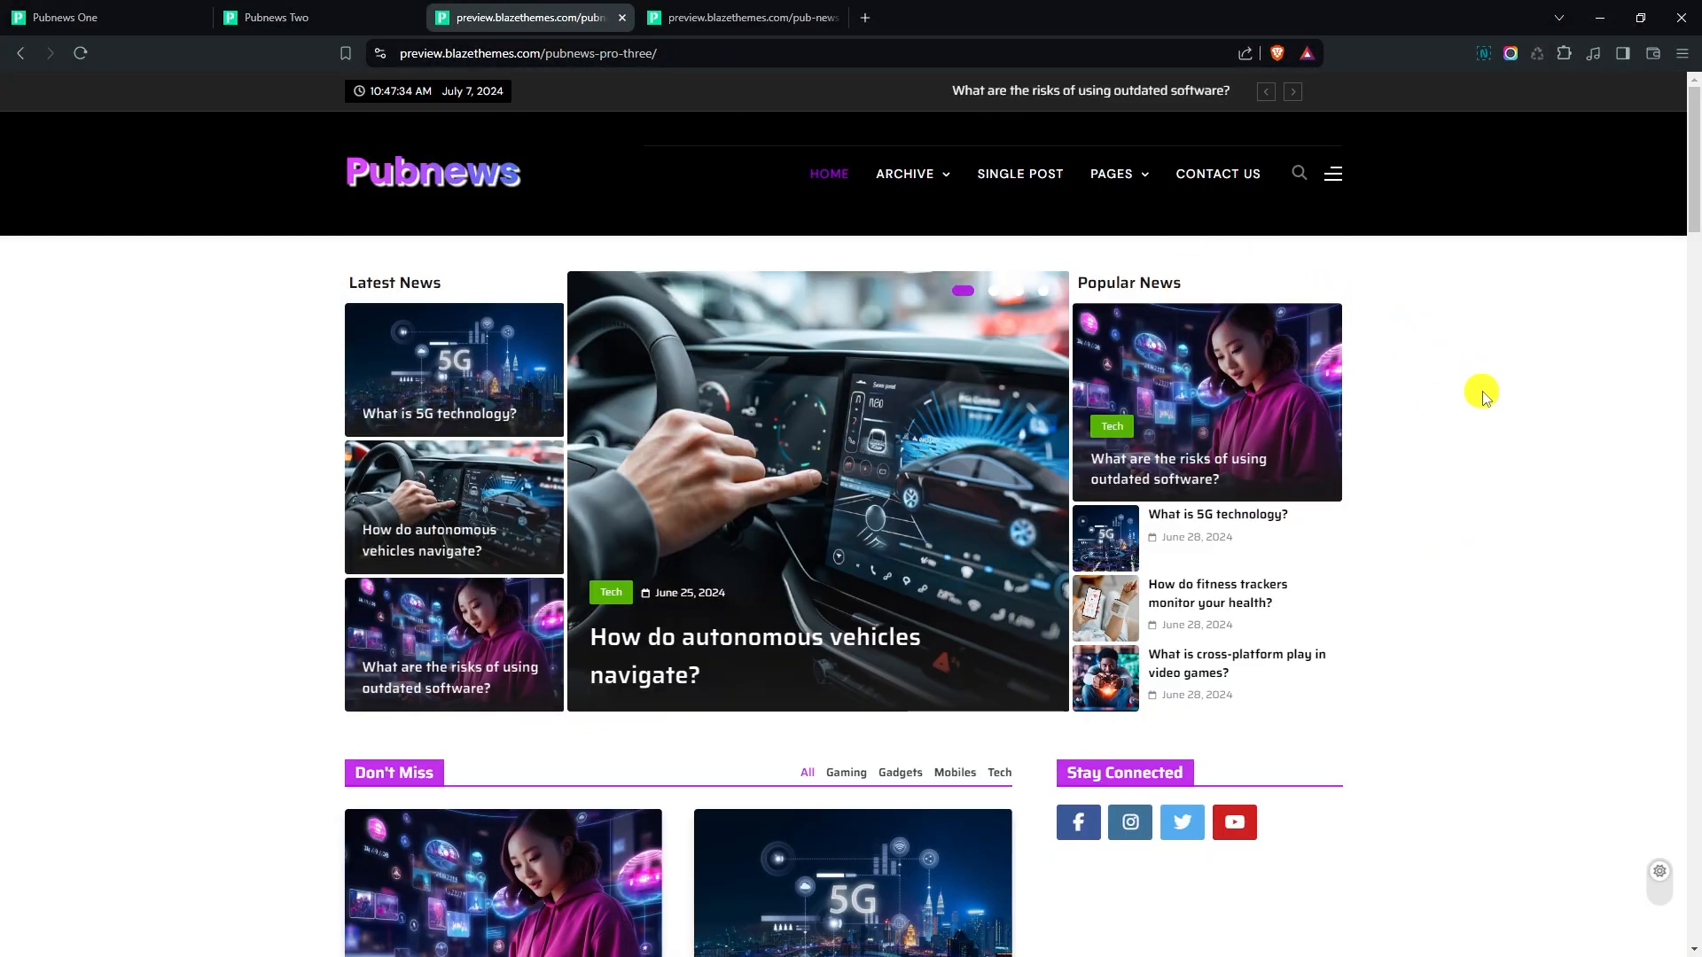
scroll(1489, 392, down, 7)
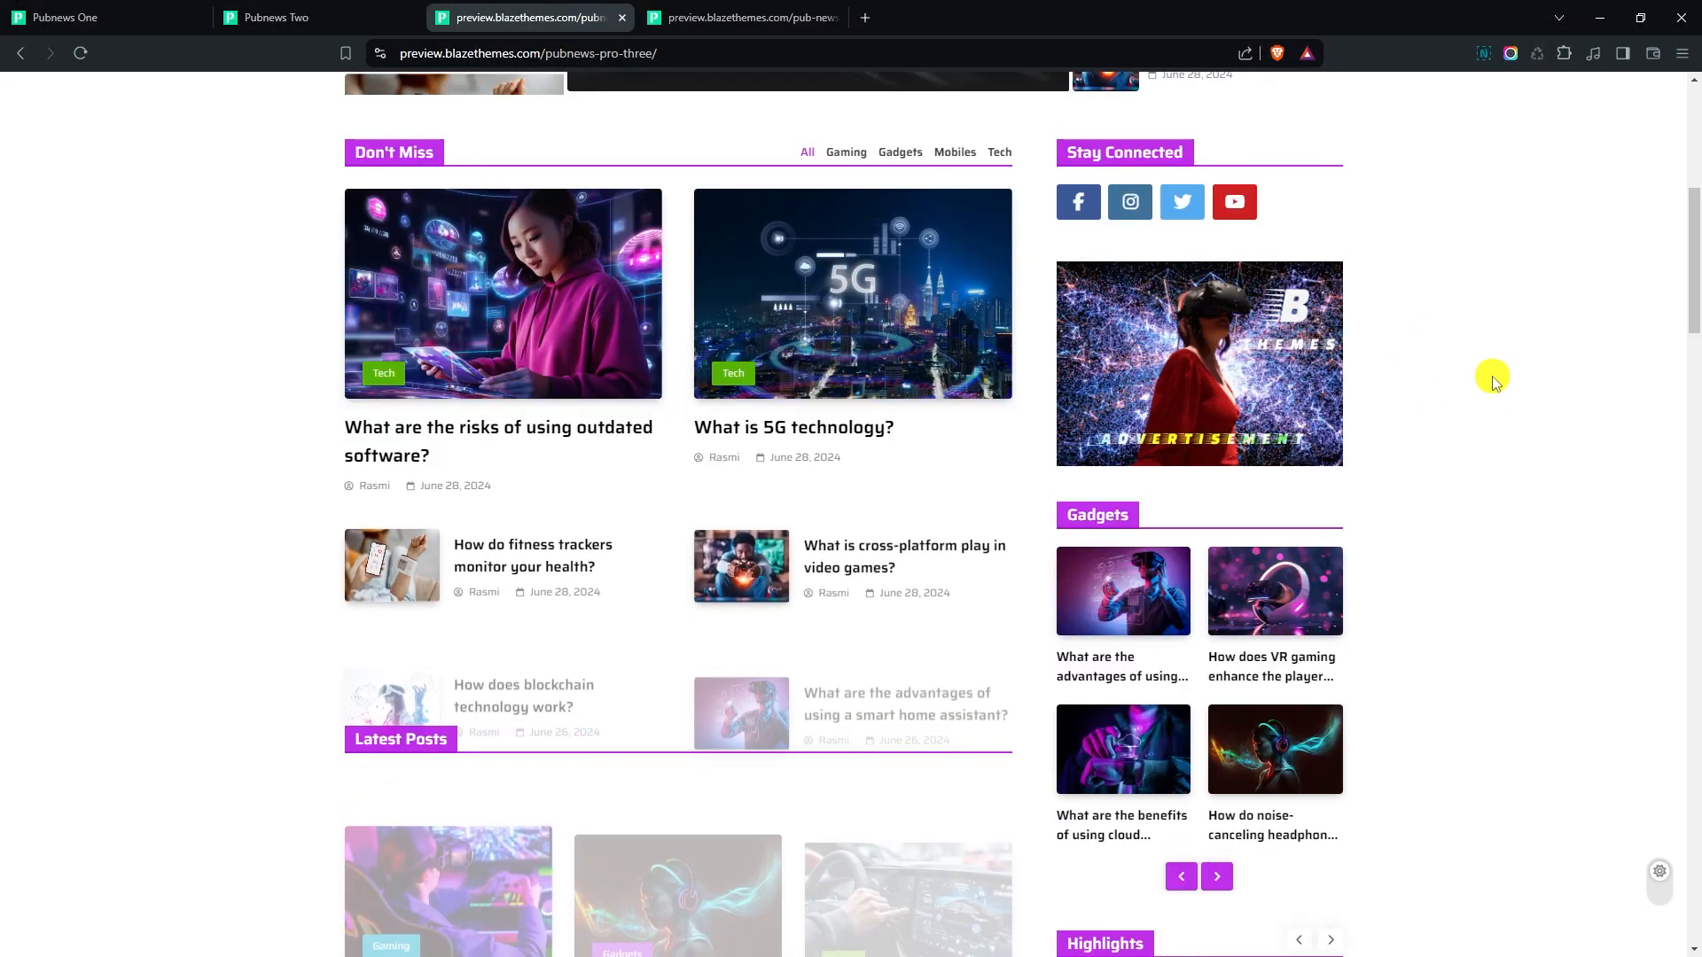
scroll(1493, 380, down, 8)
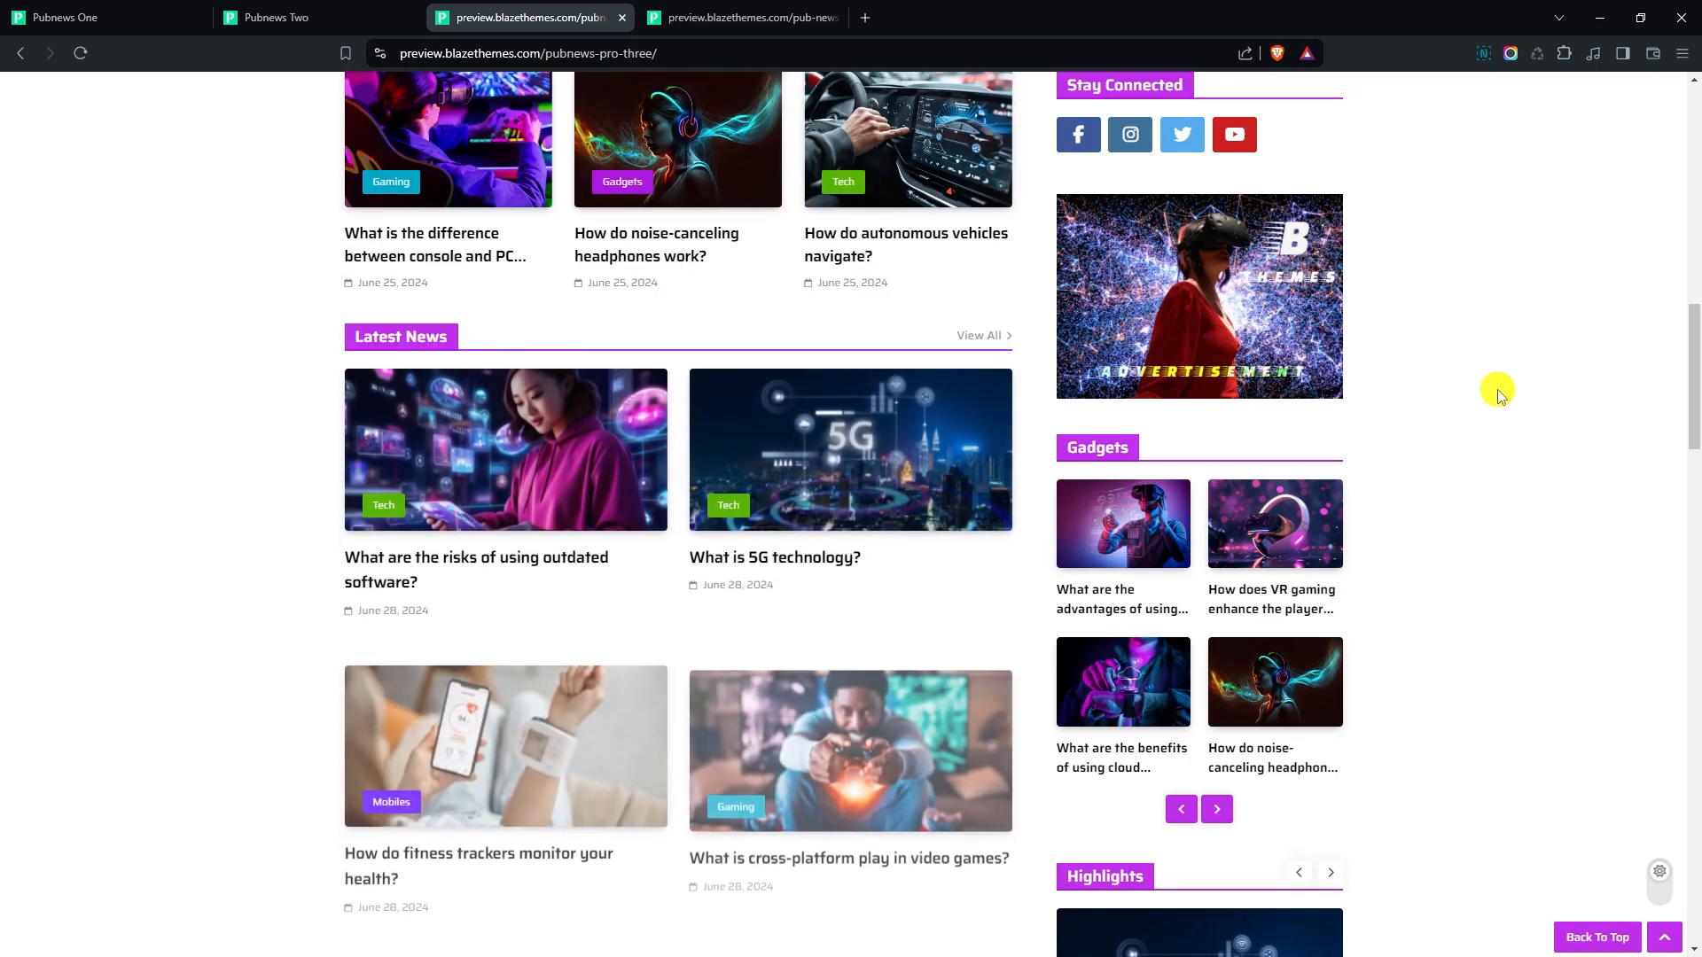
scroll(1498, 392, down, 4)
scroll(1499, 393, down, 8)
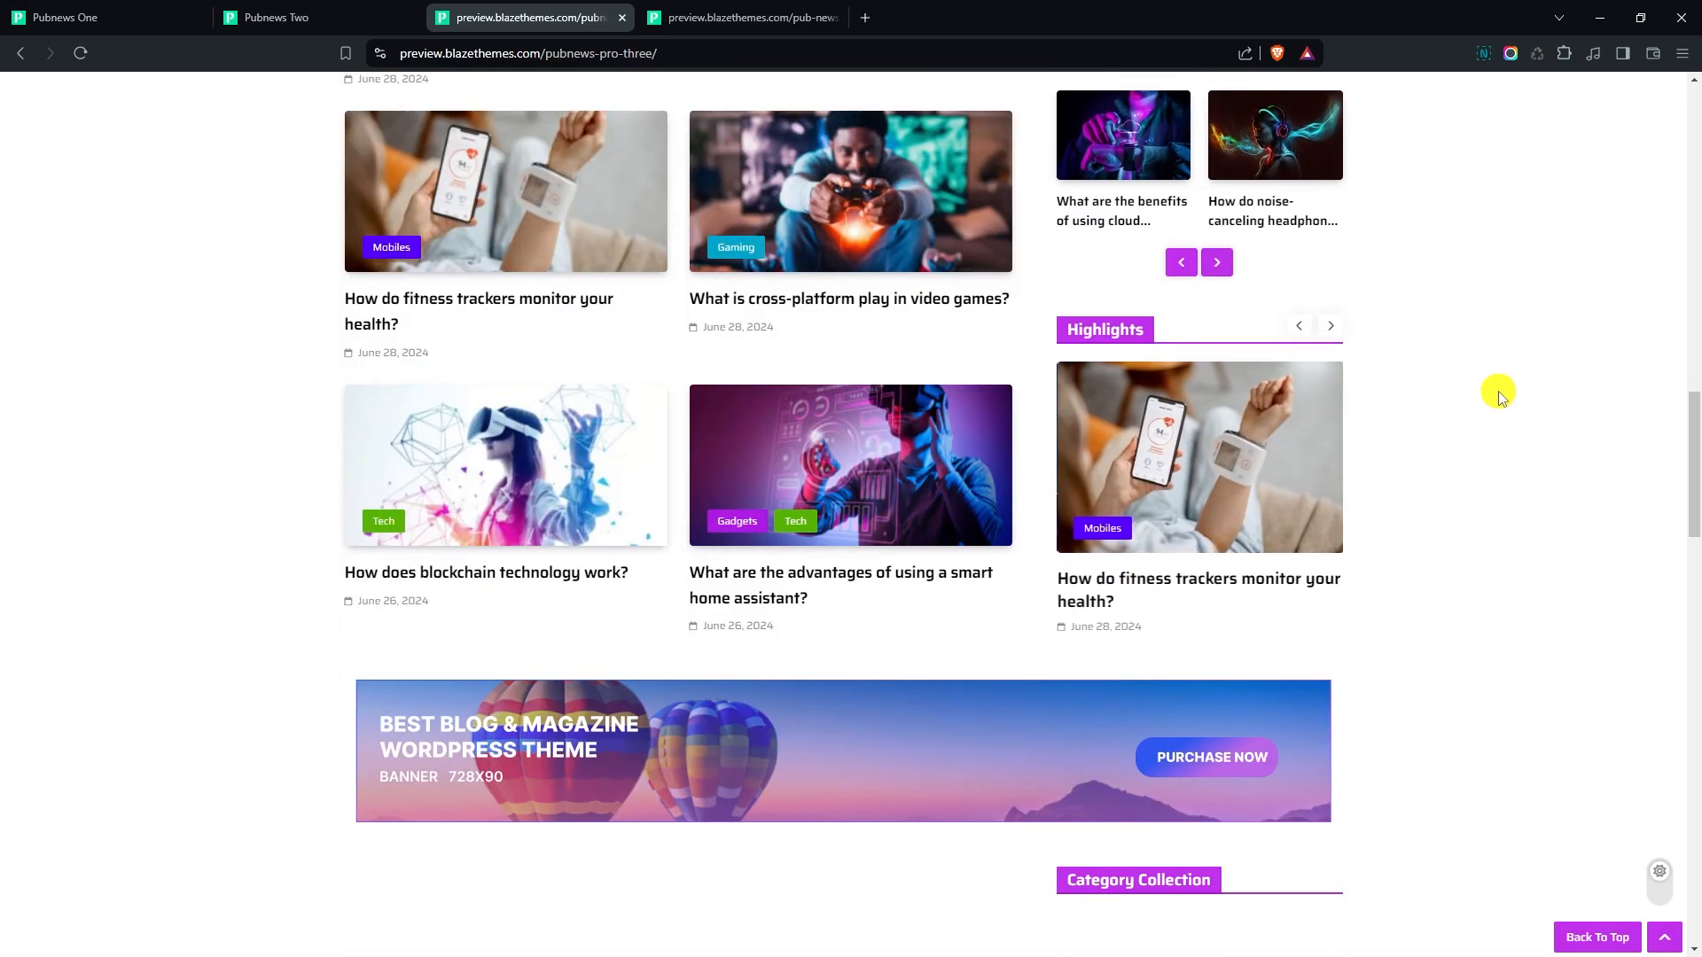
scroll(1498, 393, down, 3)
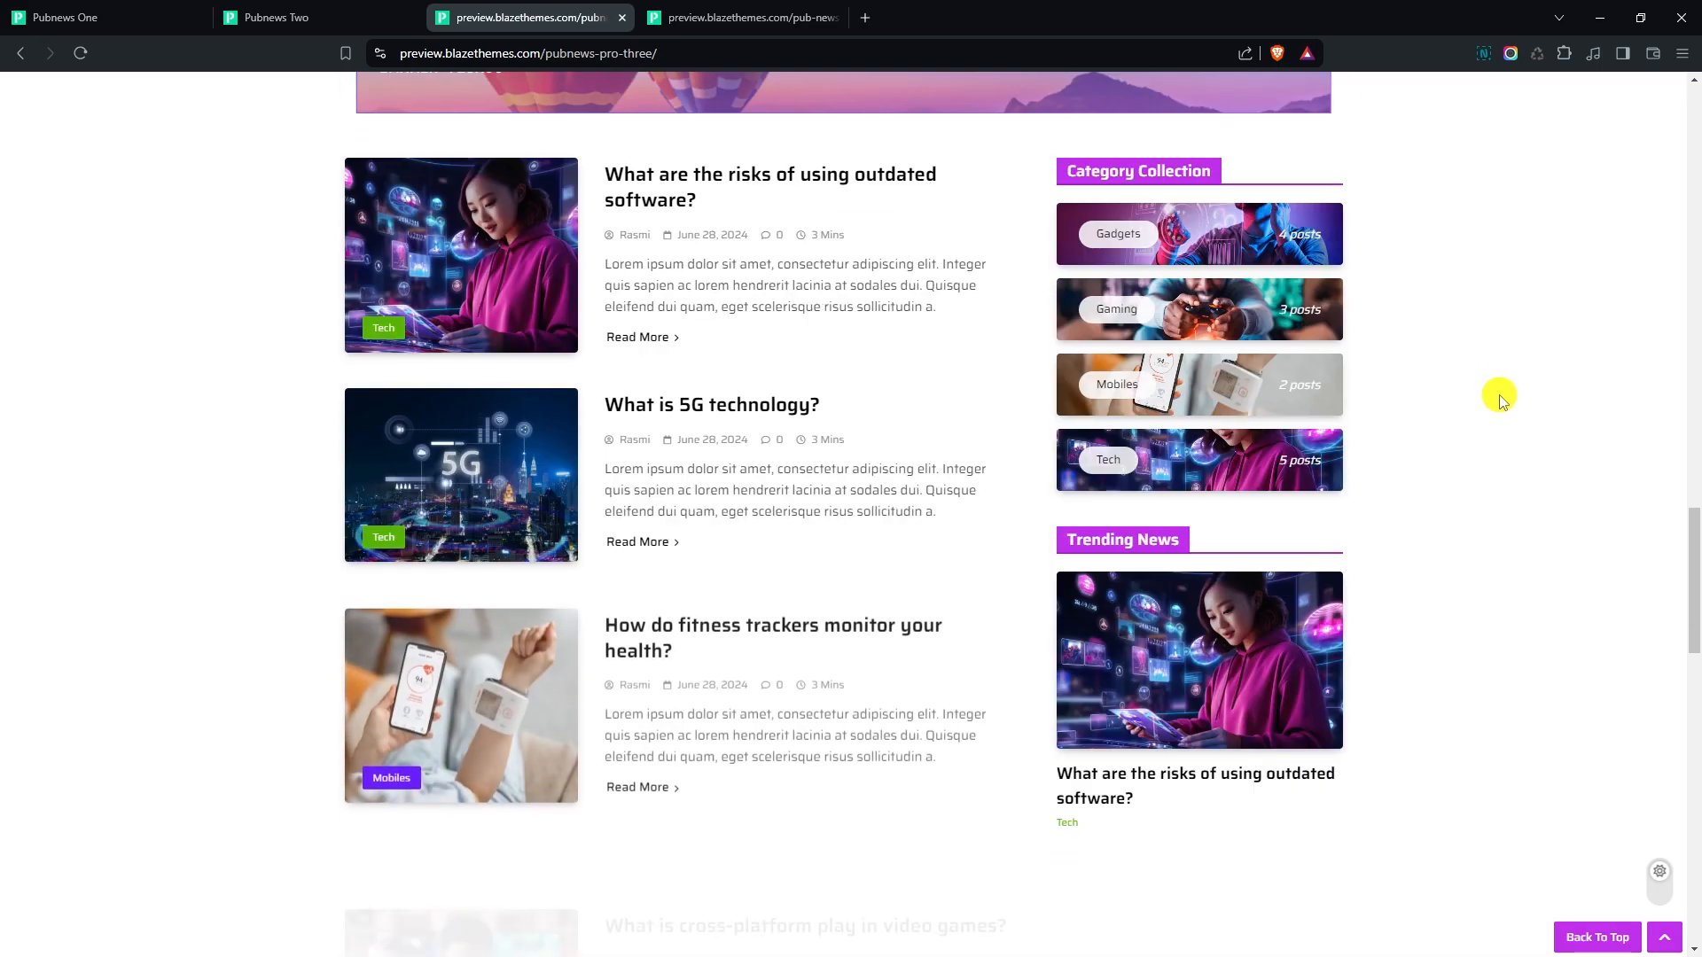
scroll(1504, 401, down, 8)
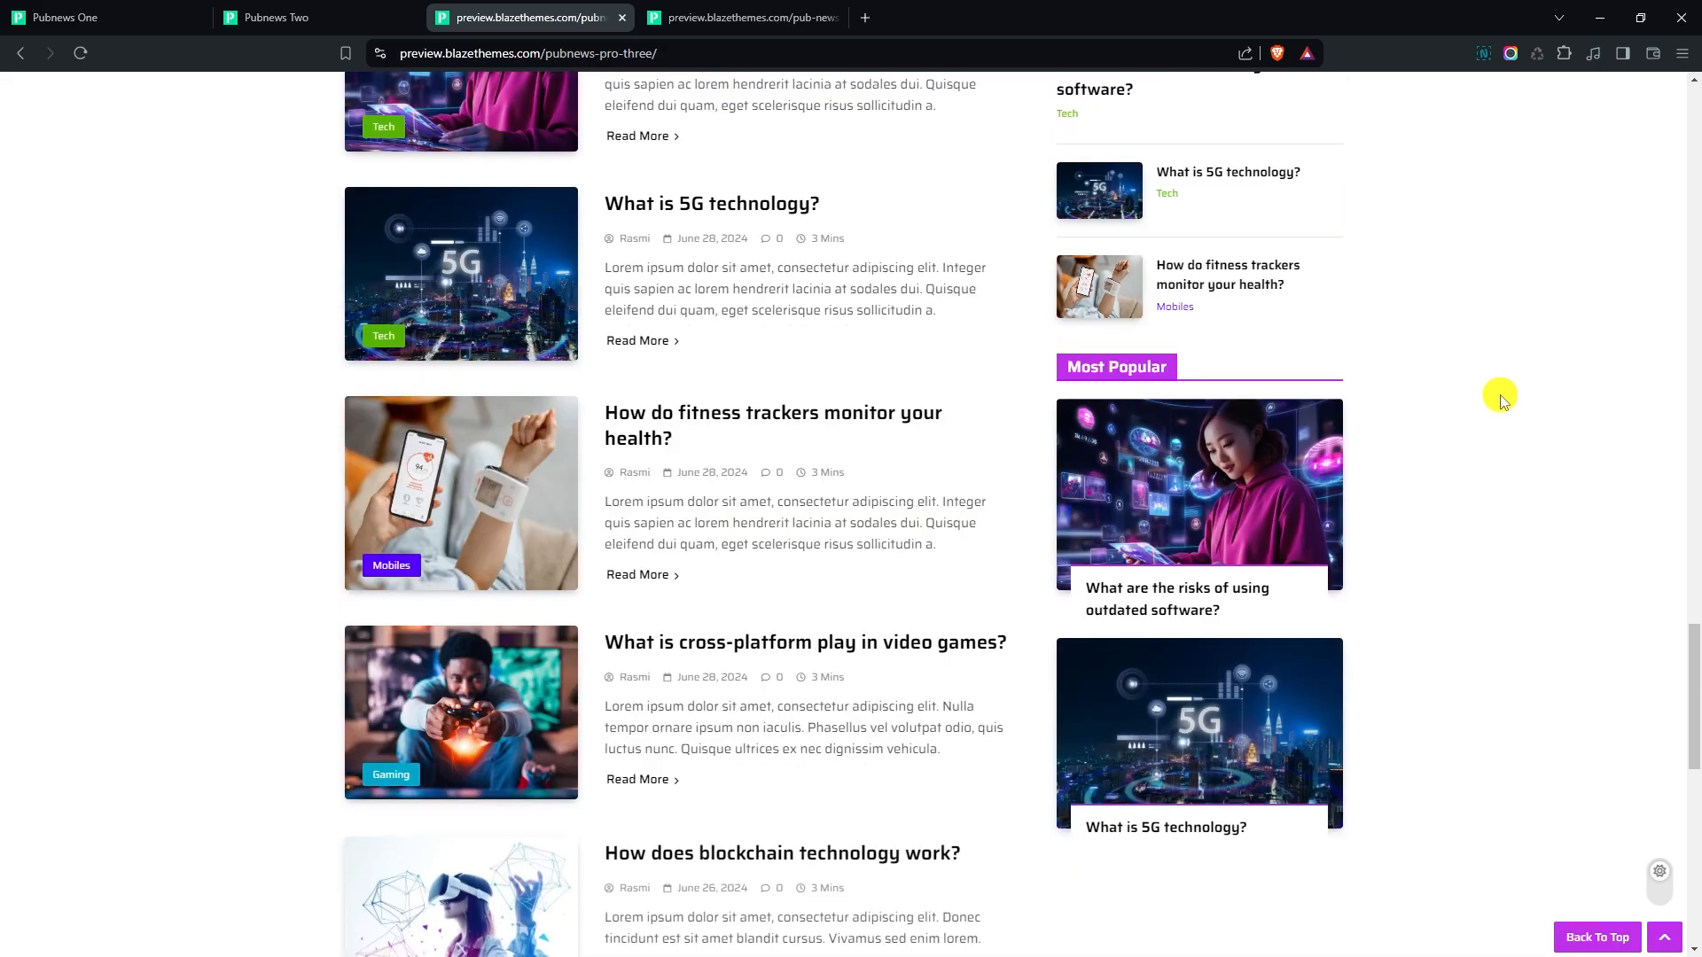
scroll(1504, 401, down, 5)
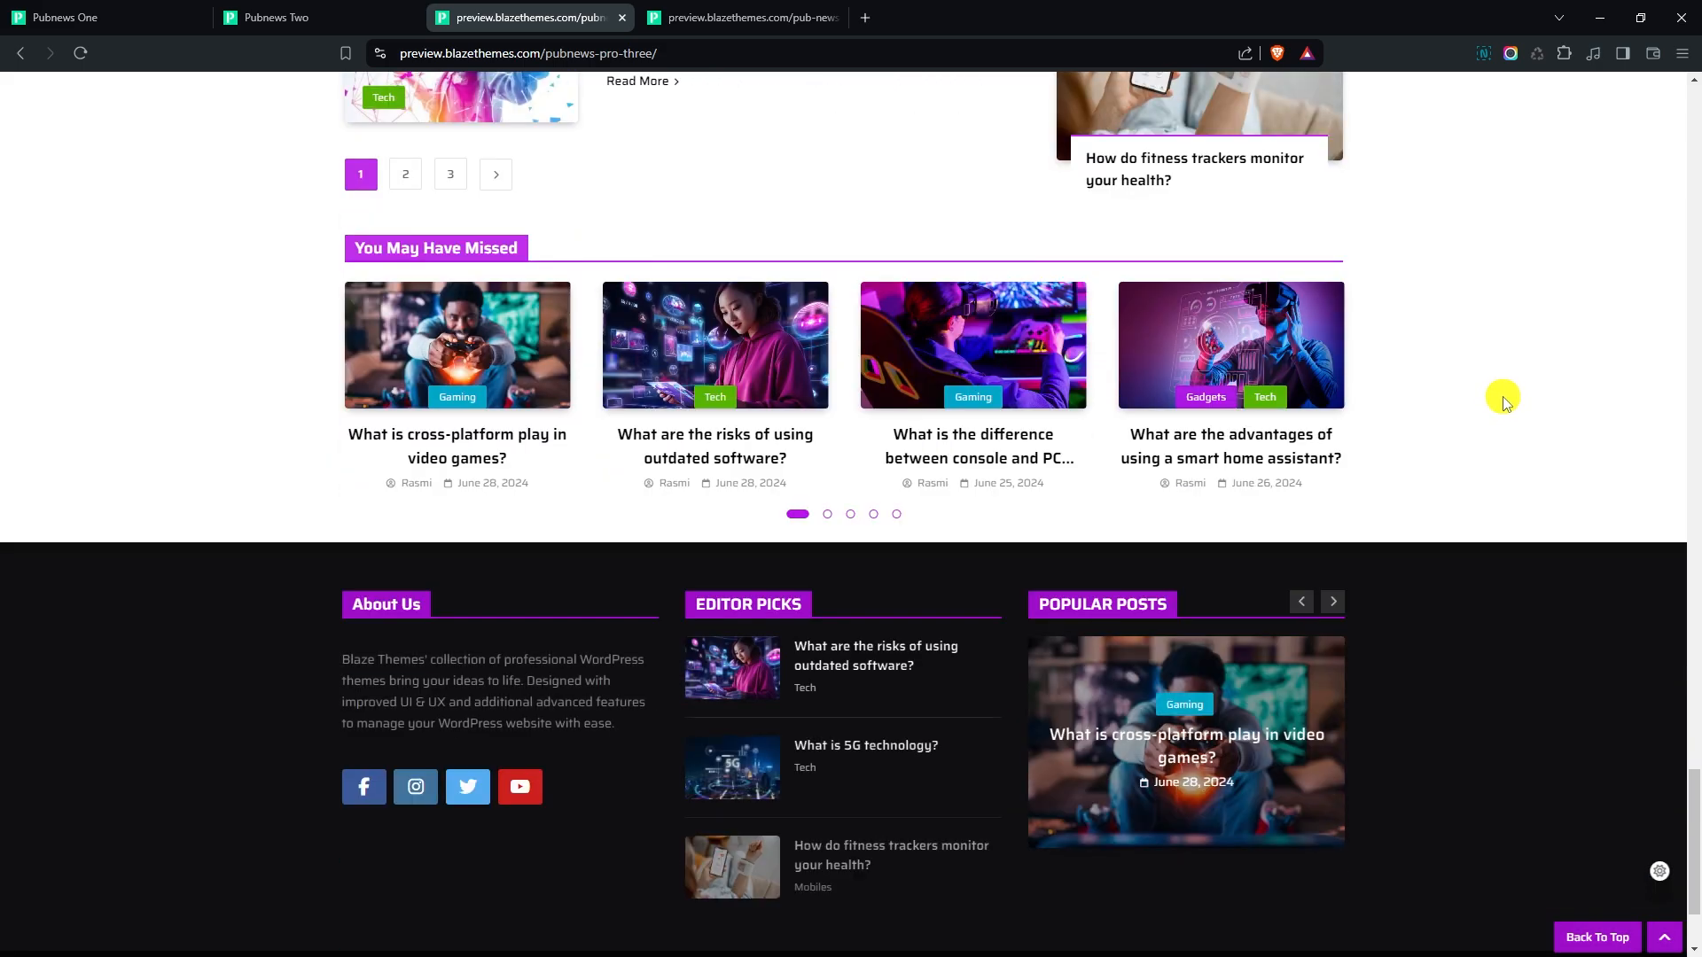
- Examine the pub-news-pro-four demo homepage, including its trending, sports, video playlist and technology sections
click(784, 11)
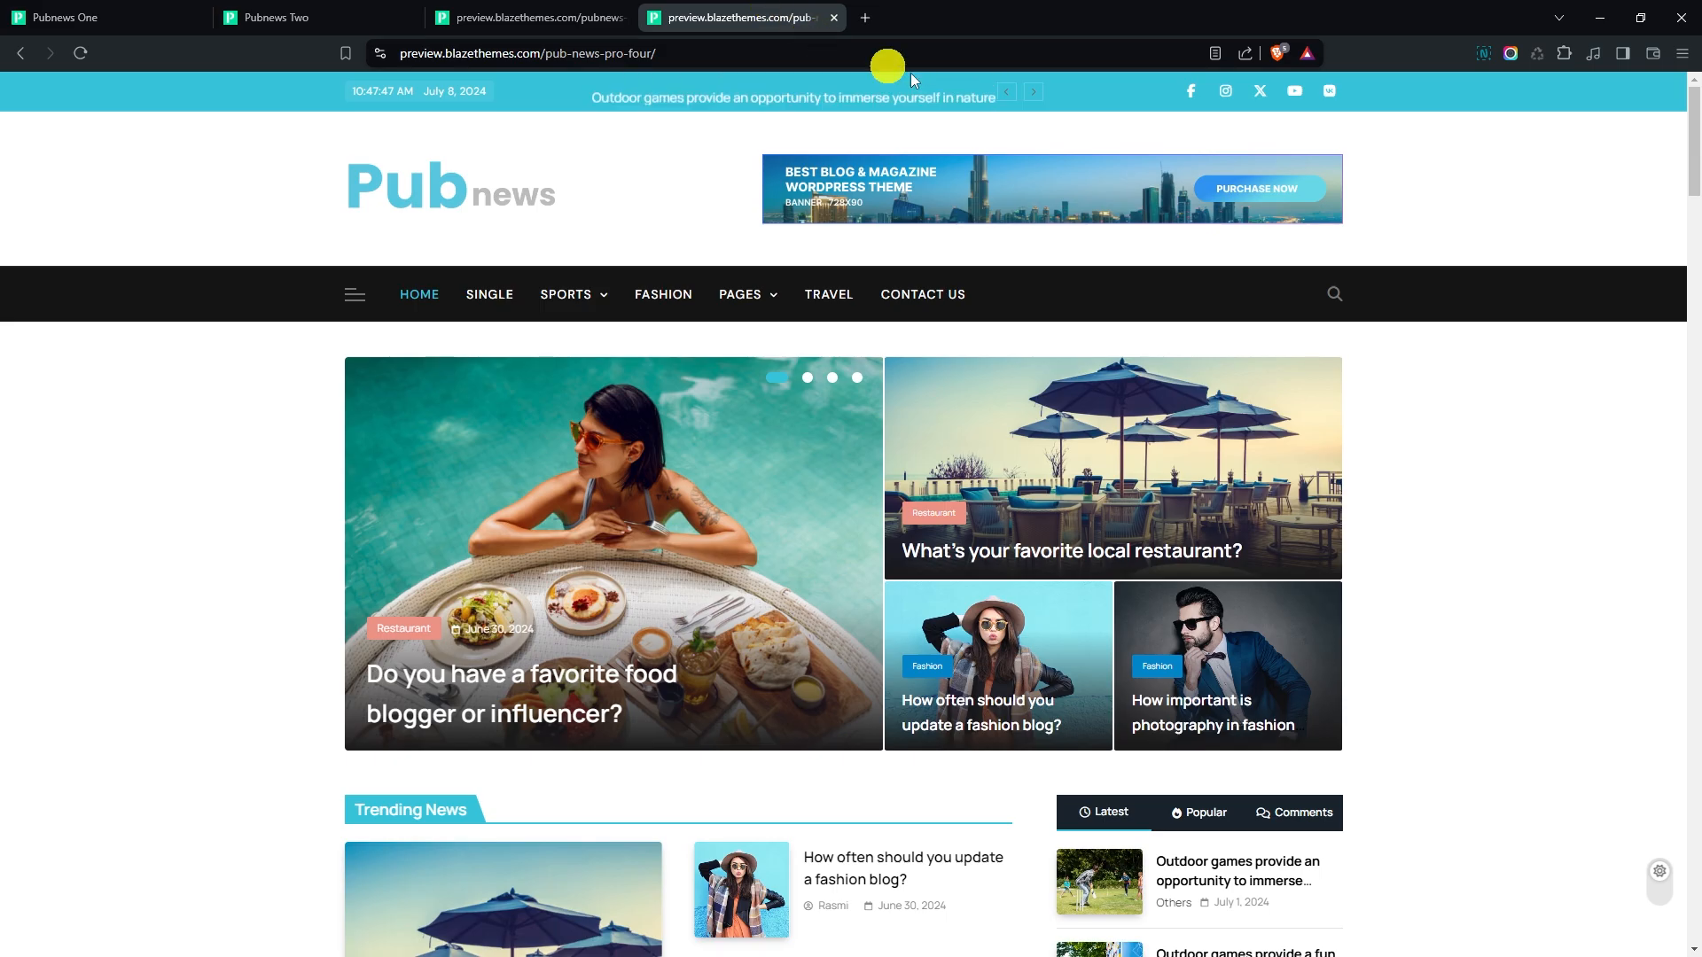
scroll(1419, 324, down, 3)
scroll(1476, 337, down, 8)
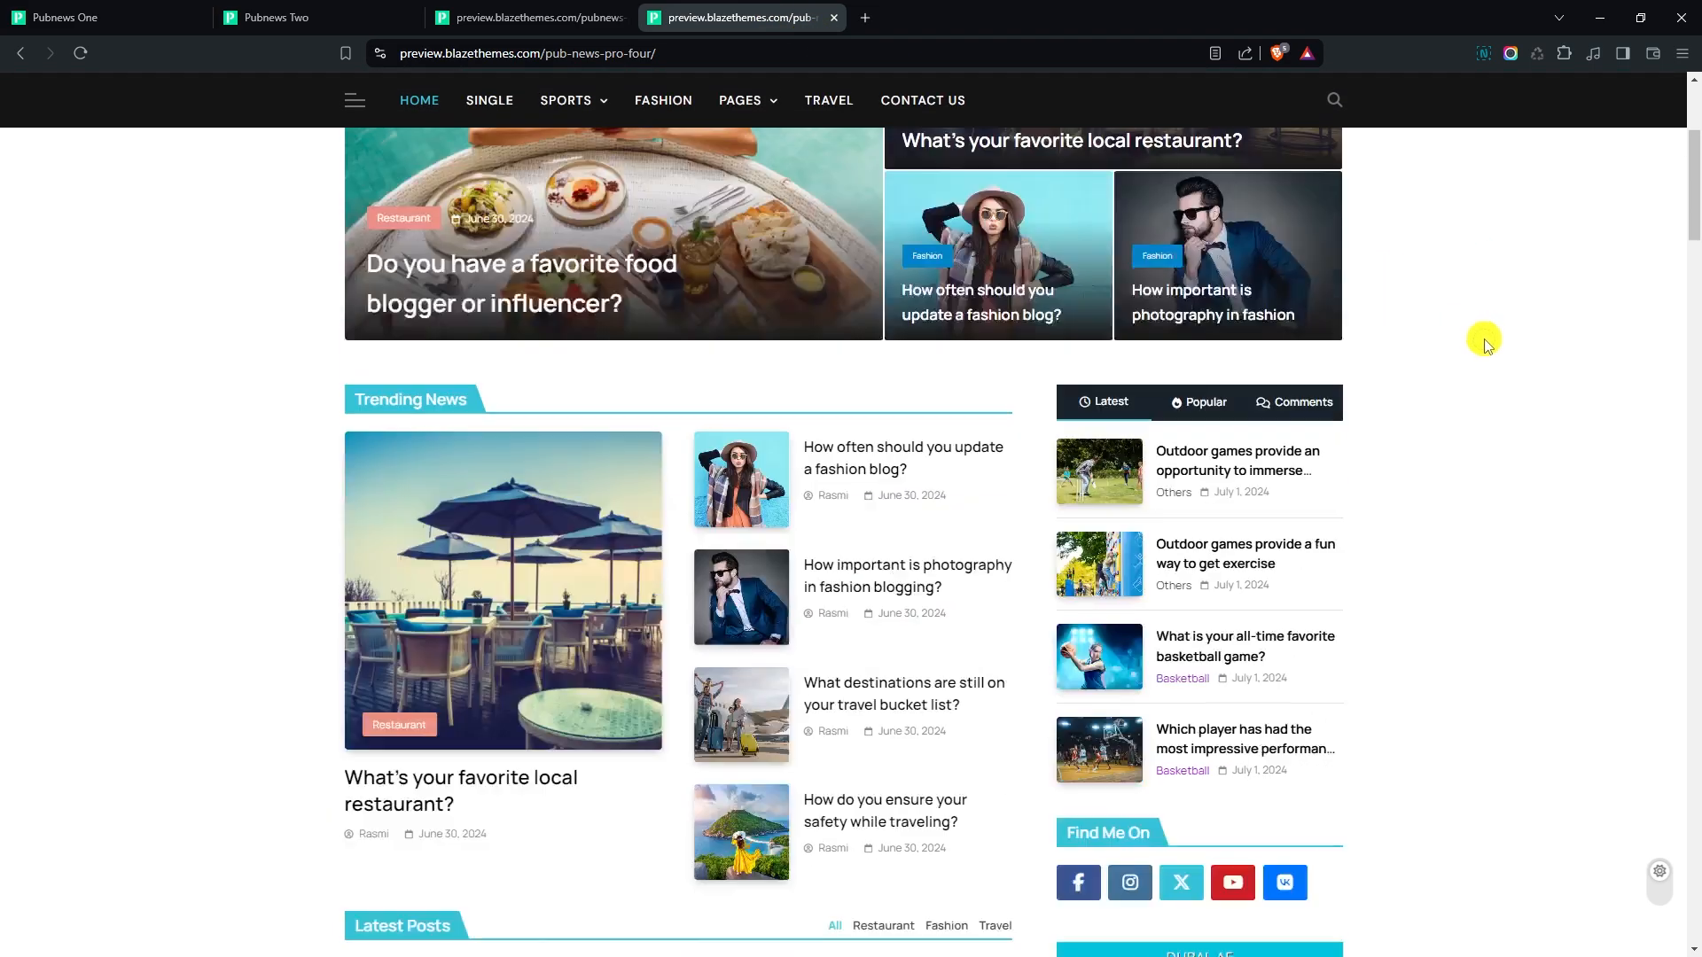
scroll(1490, 346, down, 10)
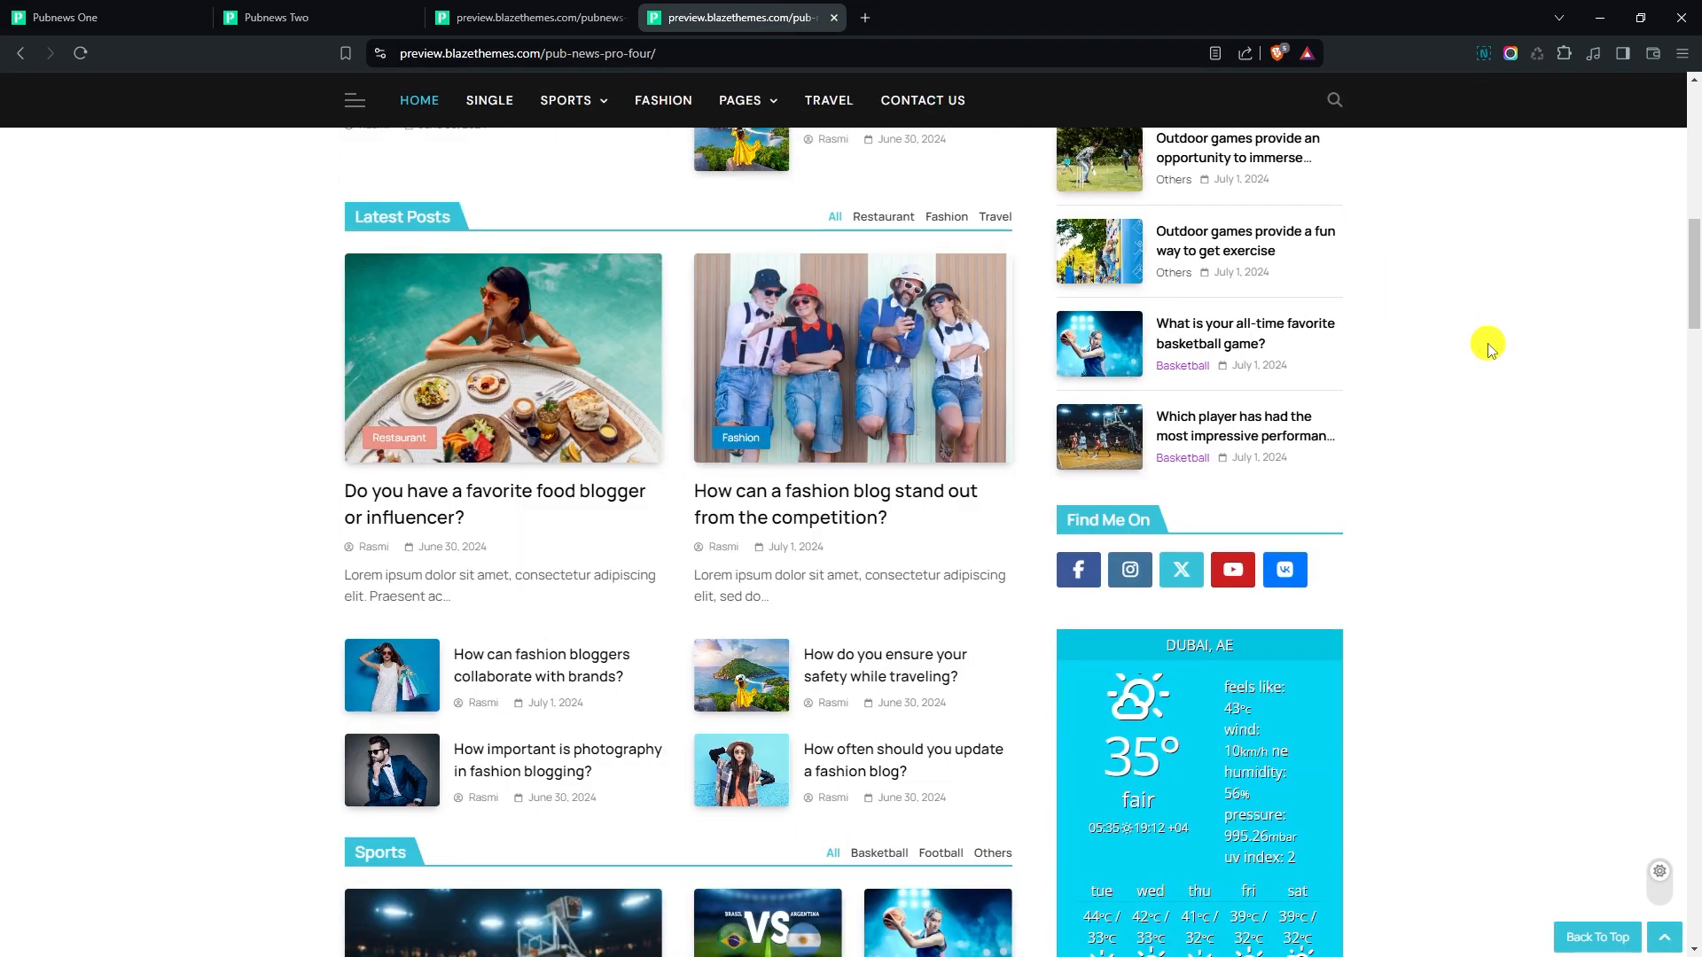
scroll(1489, 345, down, 9)
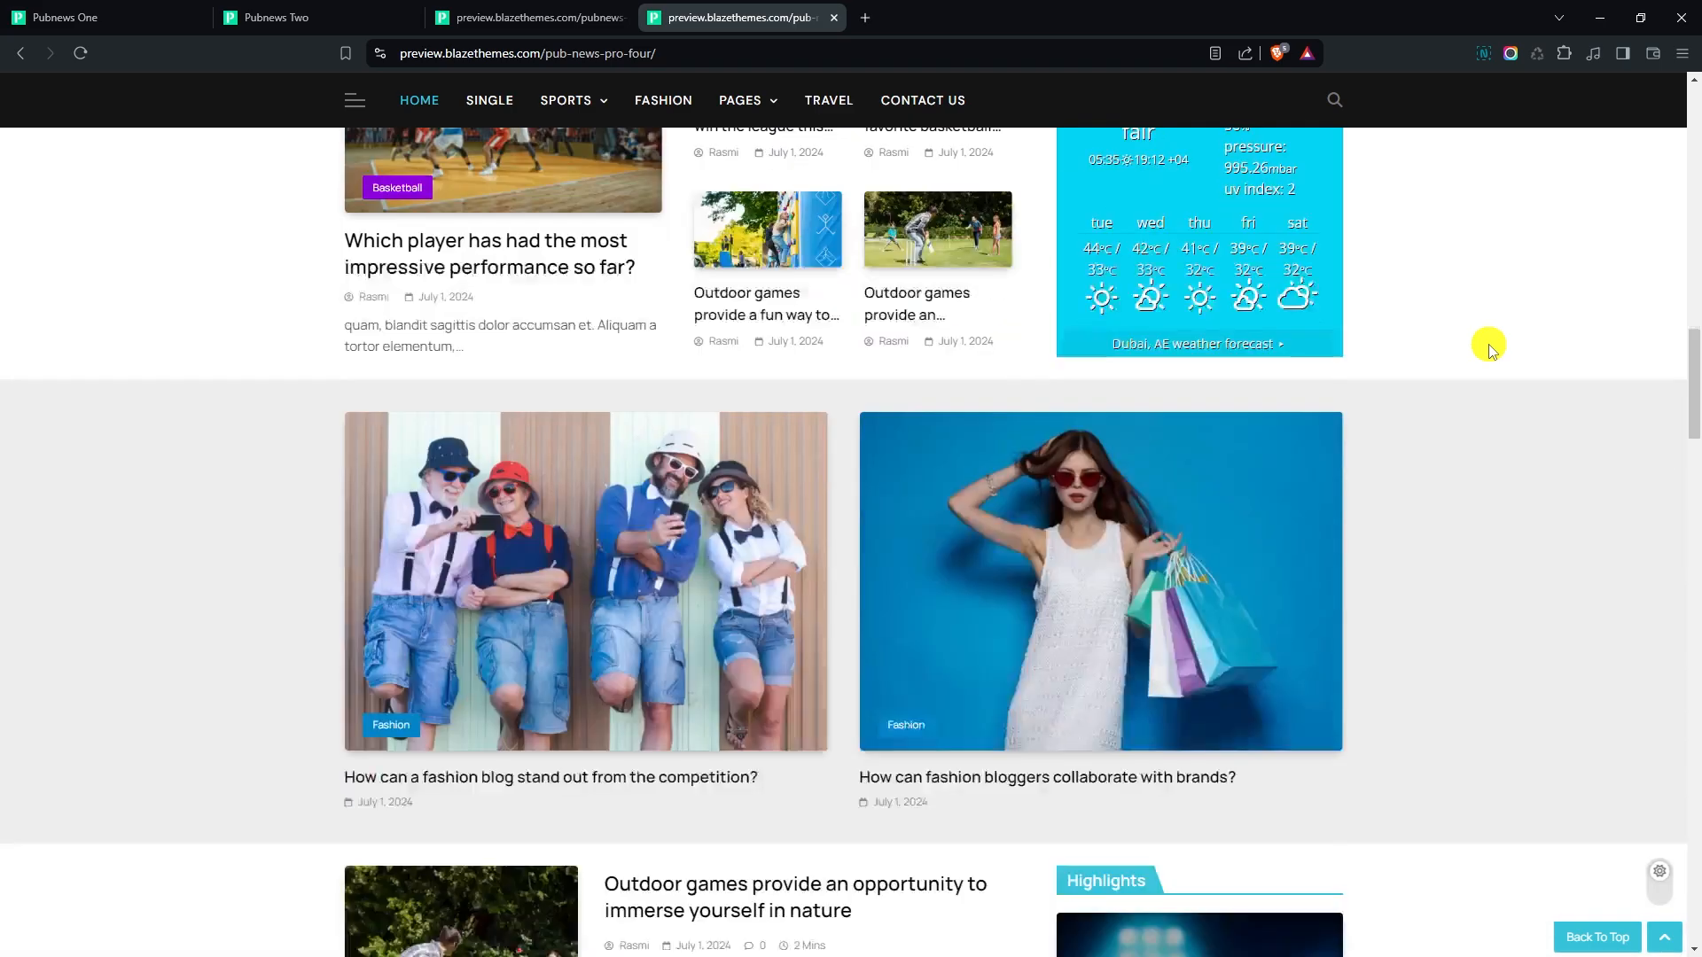
scroll(1489, 346, down, 7)
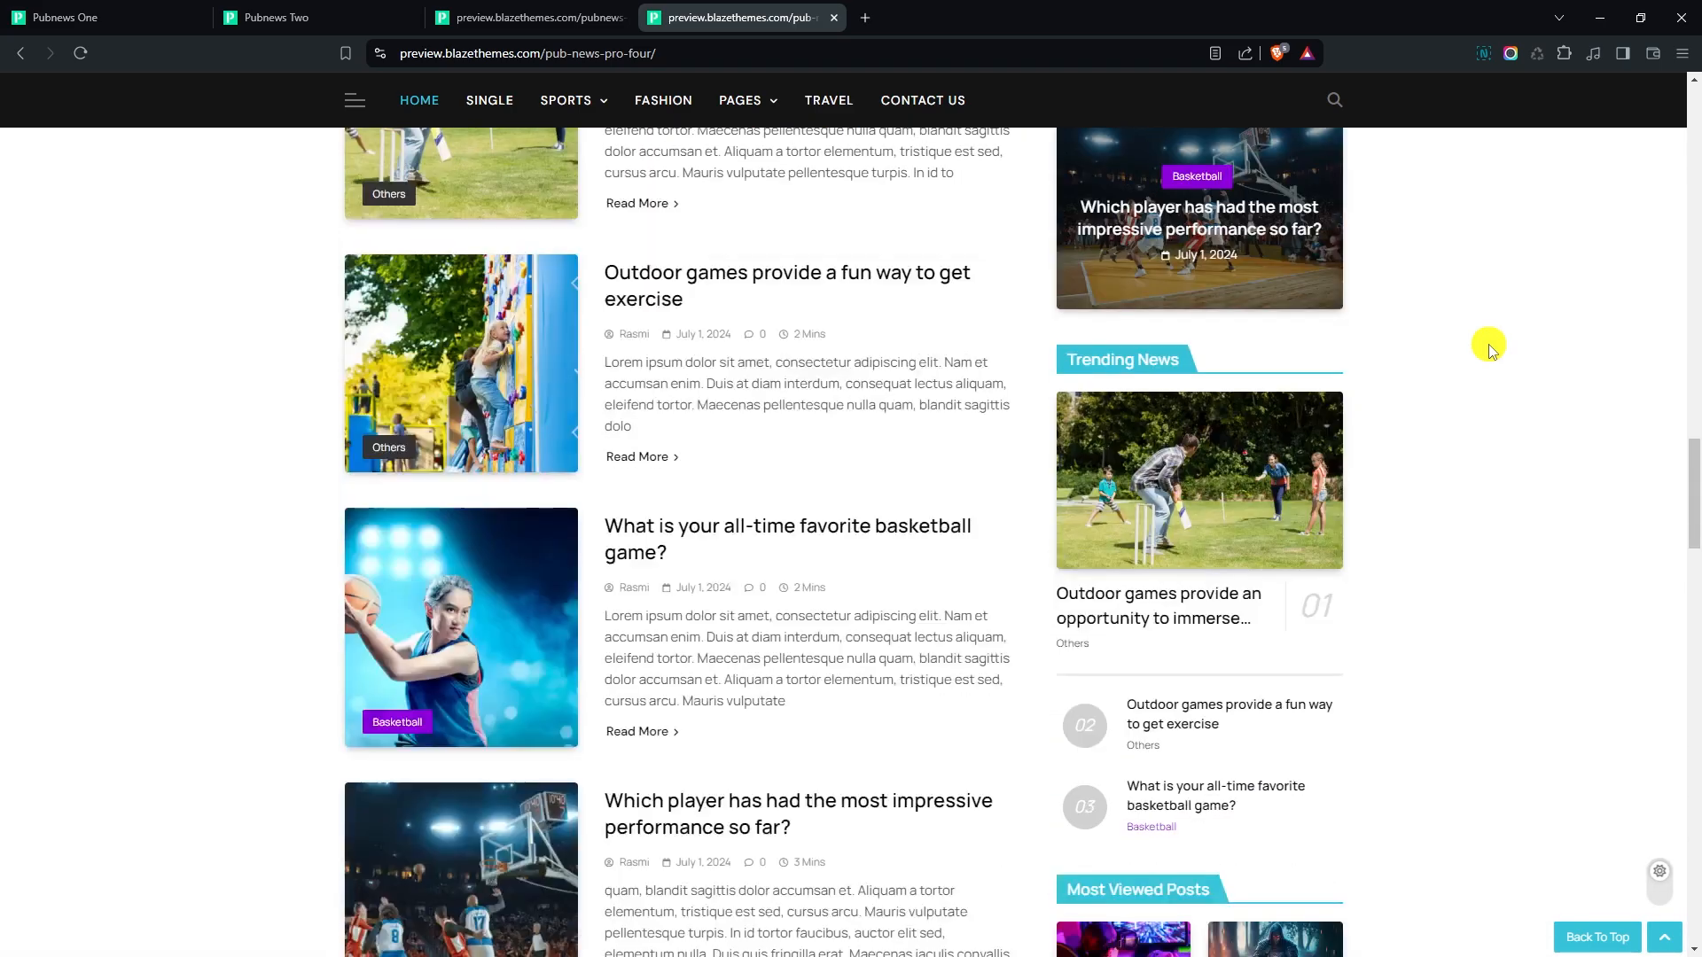
scroll(1489, 346, down, 9)
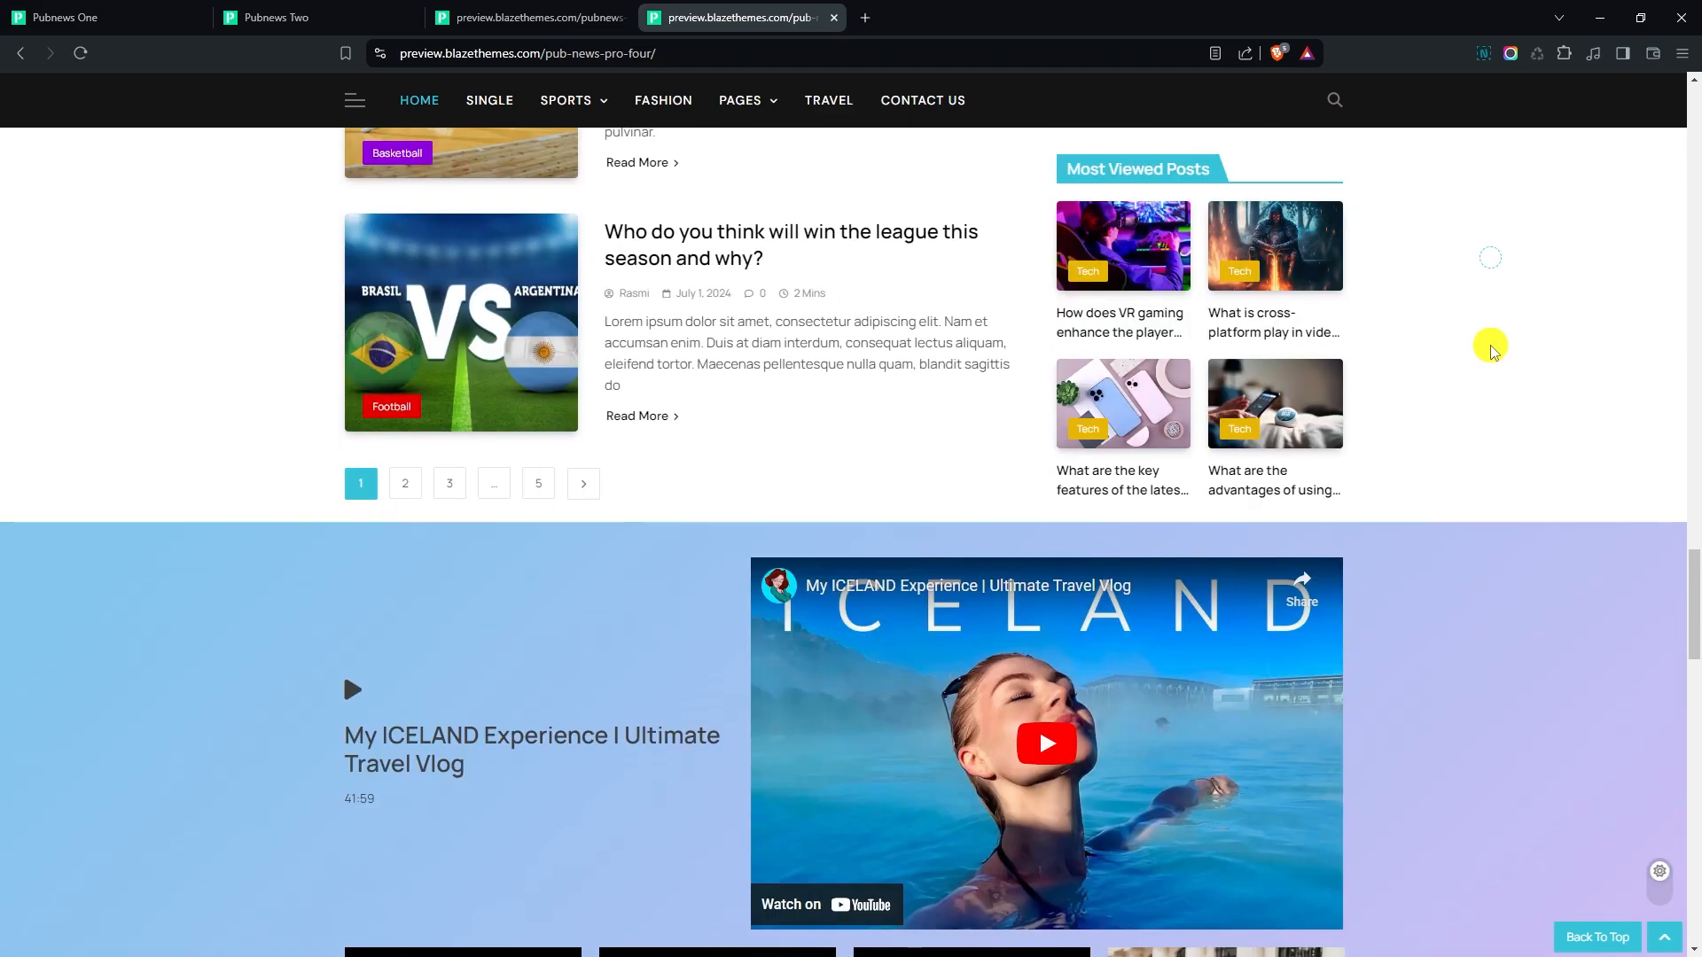
scroll(1491, 346, down, 8)
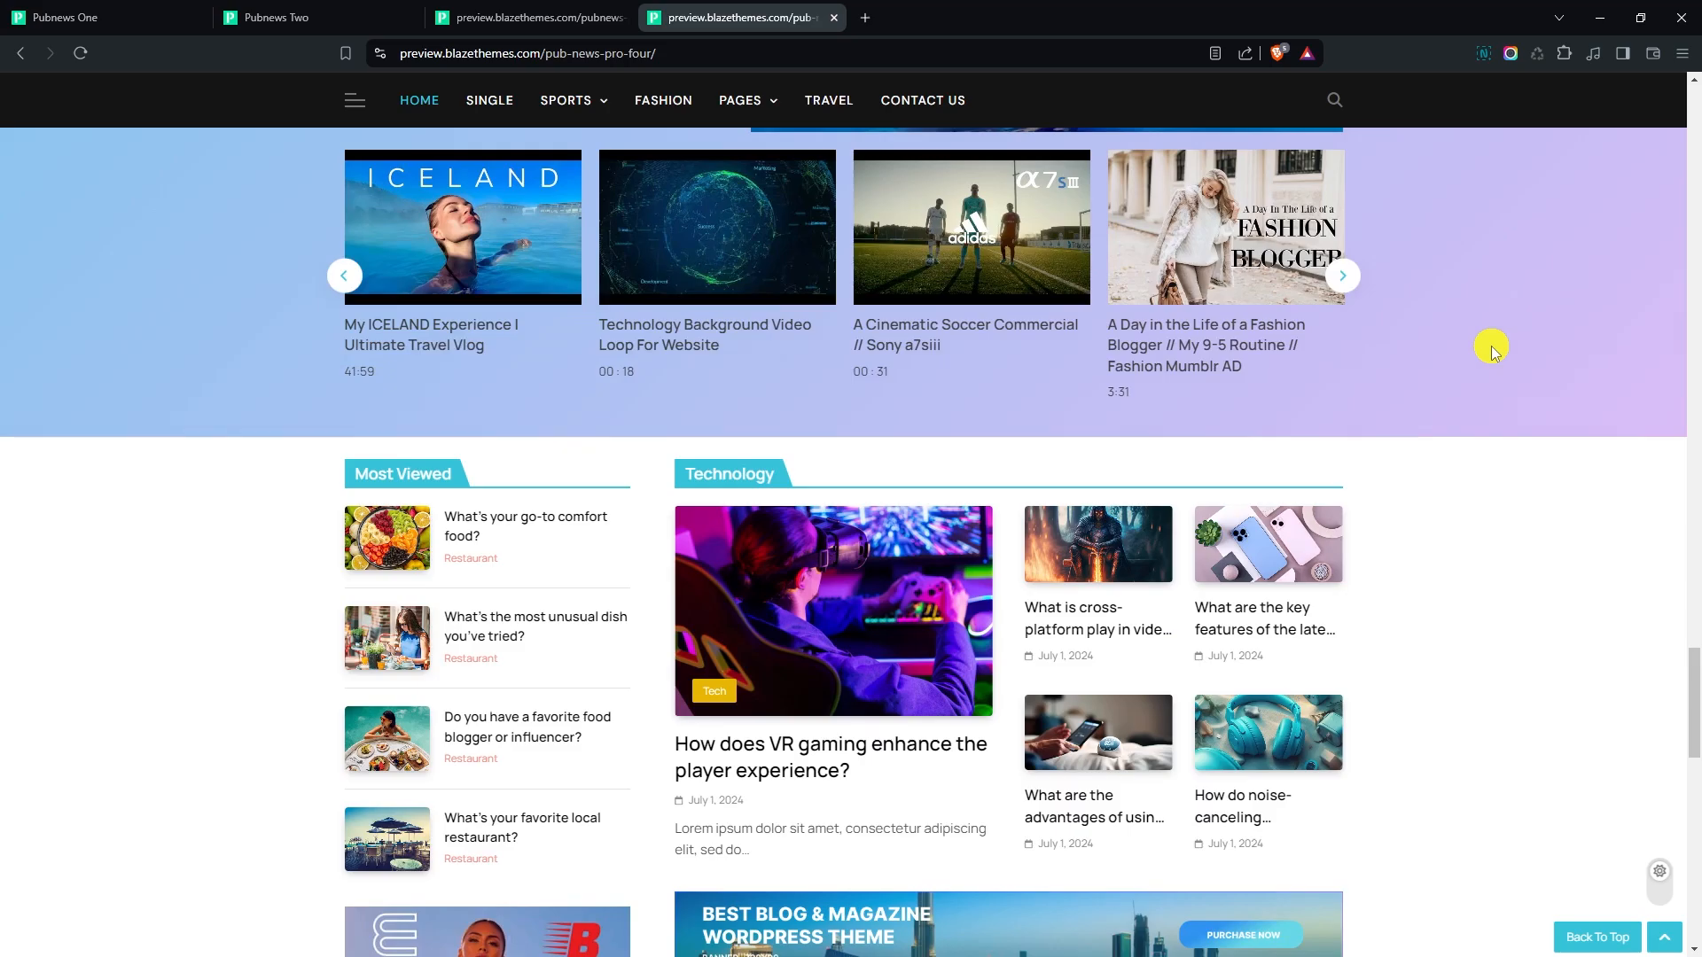
scroll(1493, 348, down, 8)
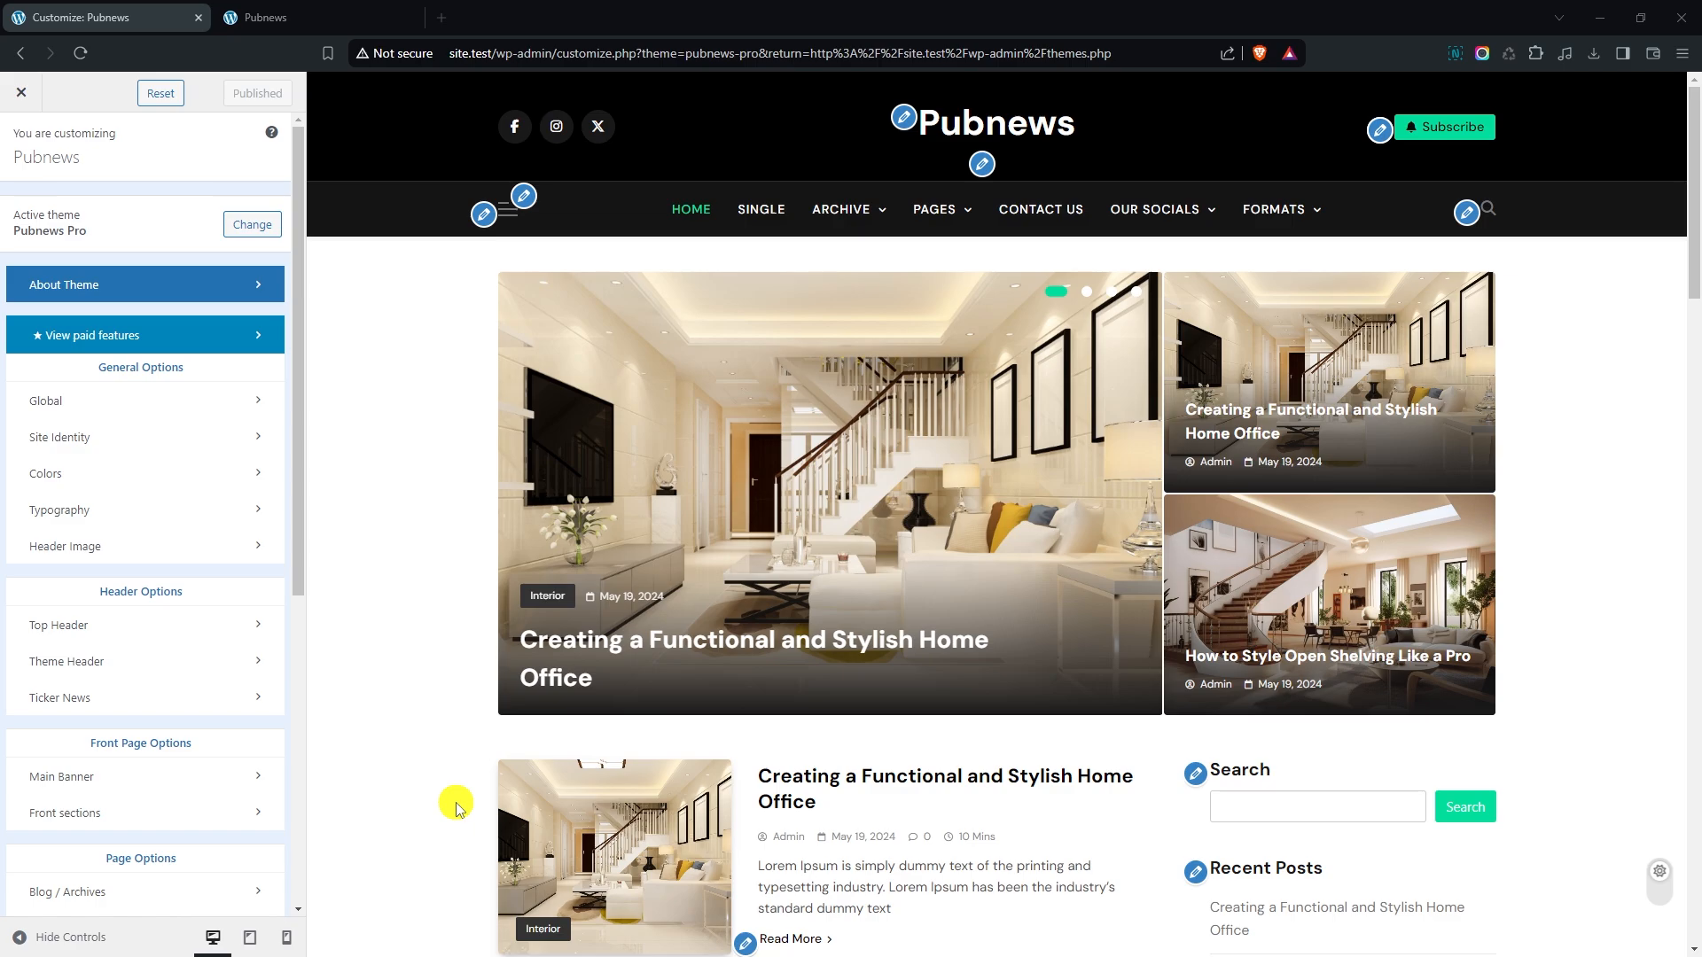
- In the theme customizer's Site Identity settings, set the media library image Group-7.png as the site logo
click(103, 448)
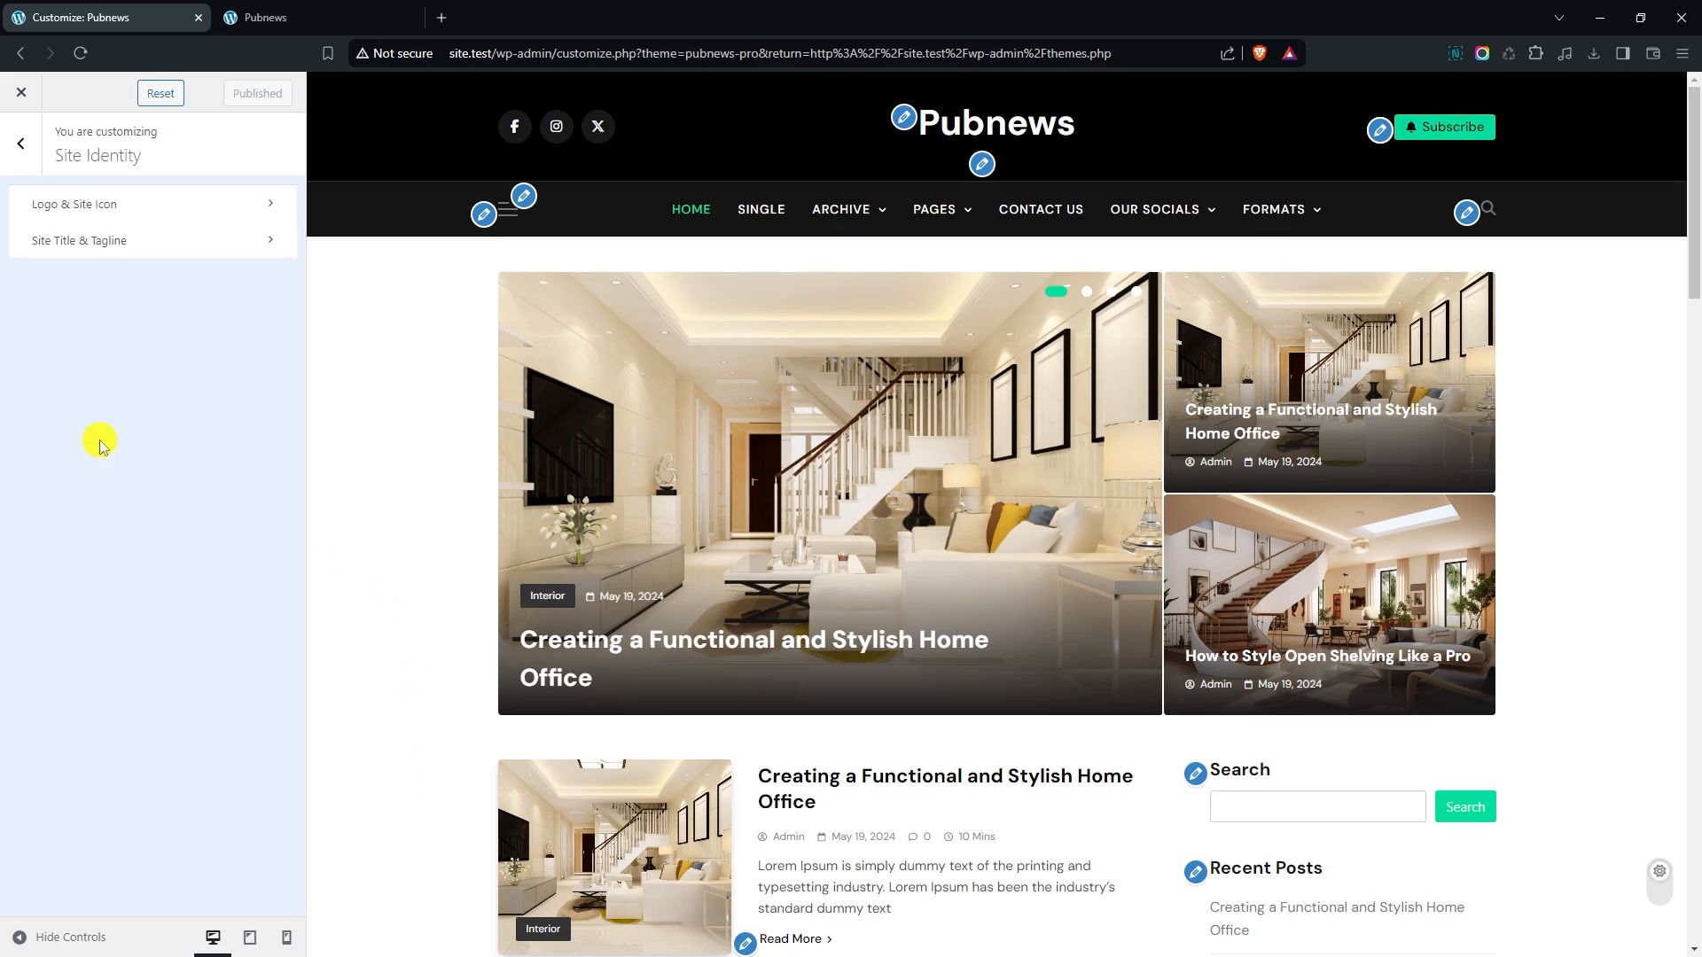
click(137, 213)
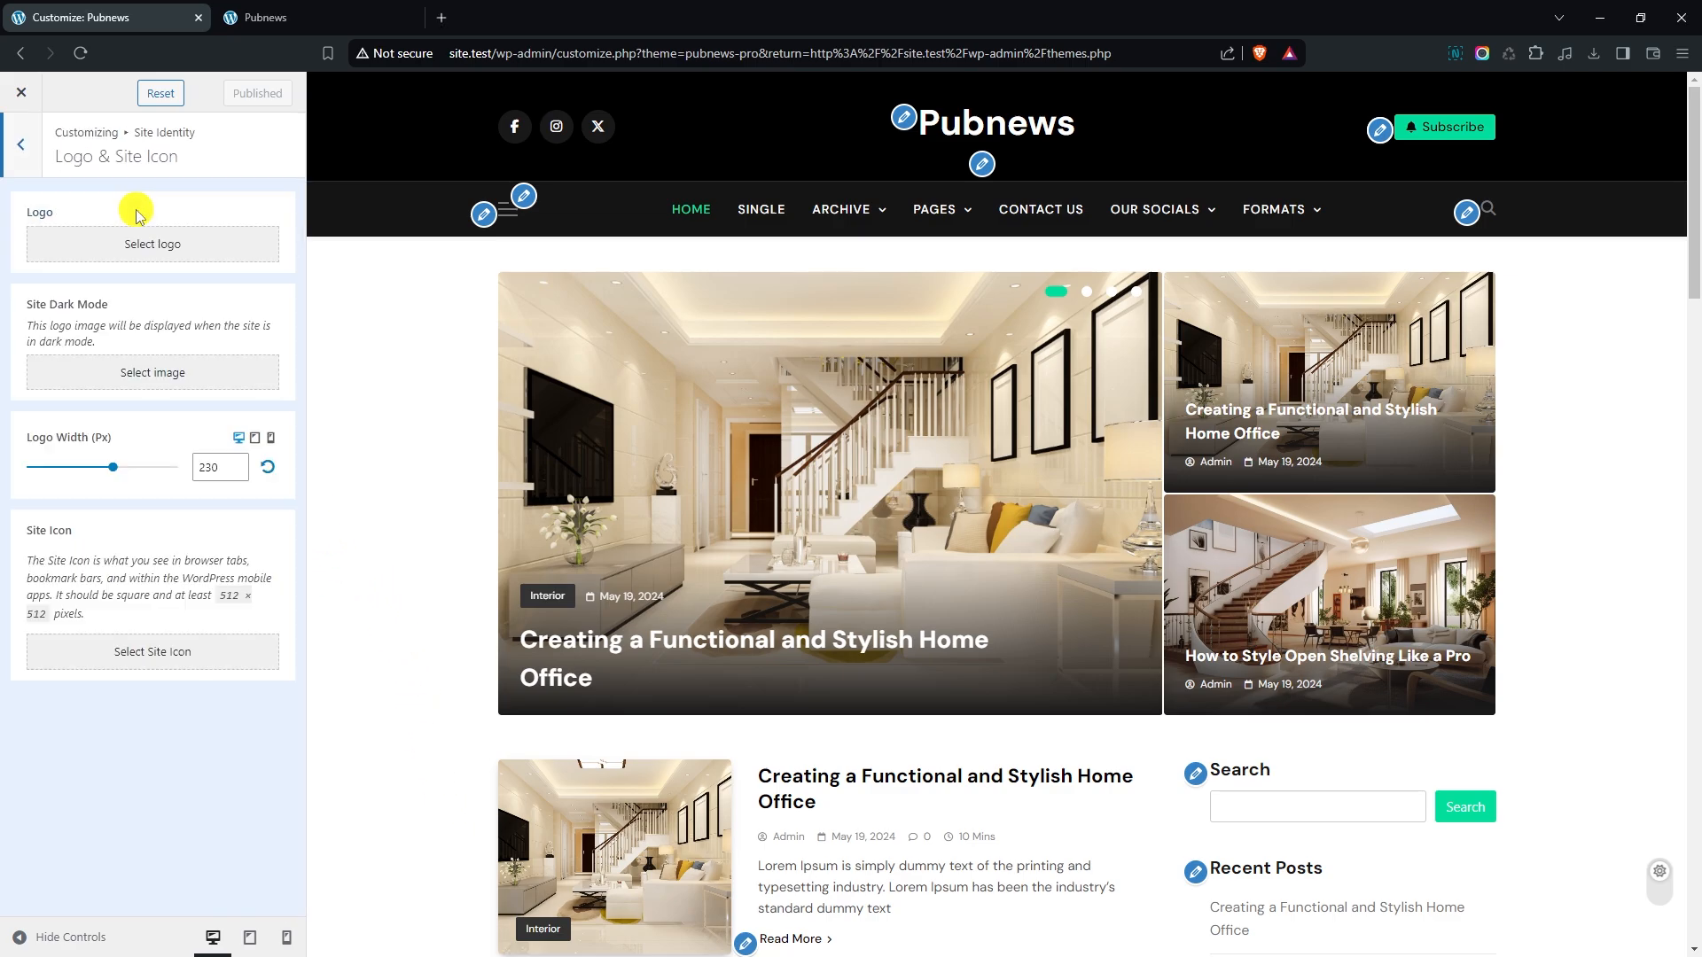
click(130, 248)
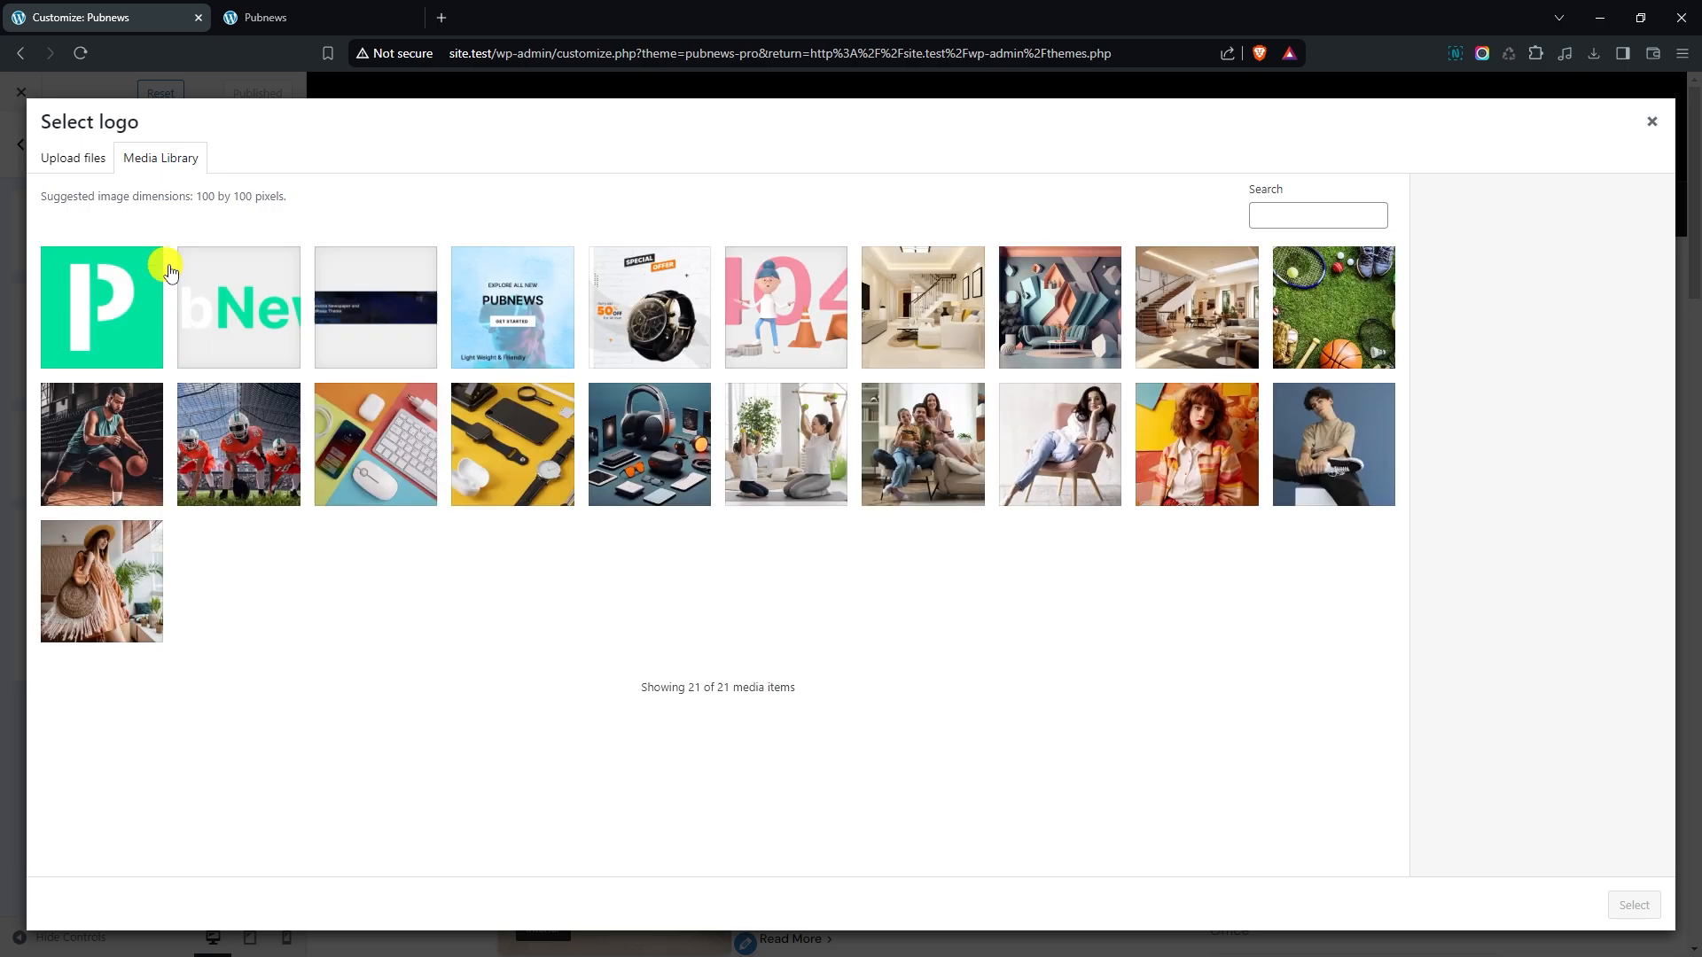
click(242, 321)
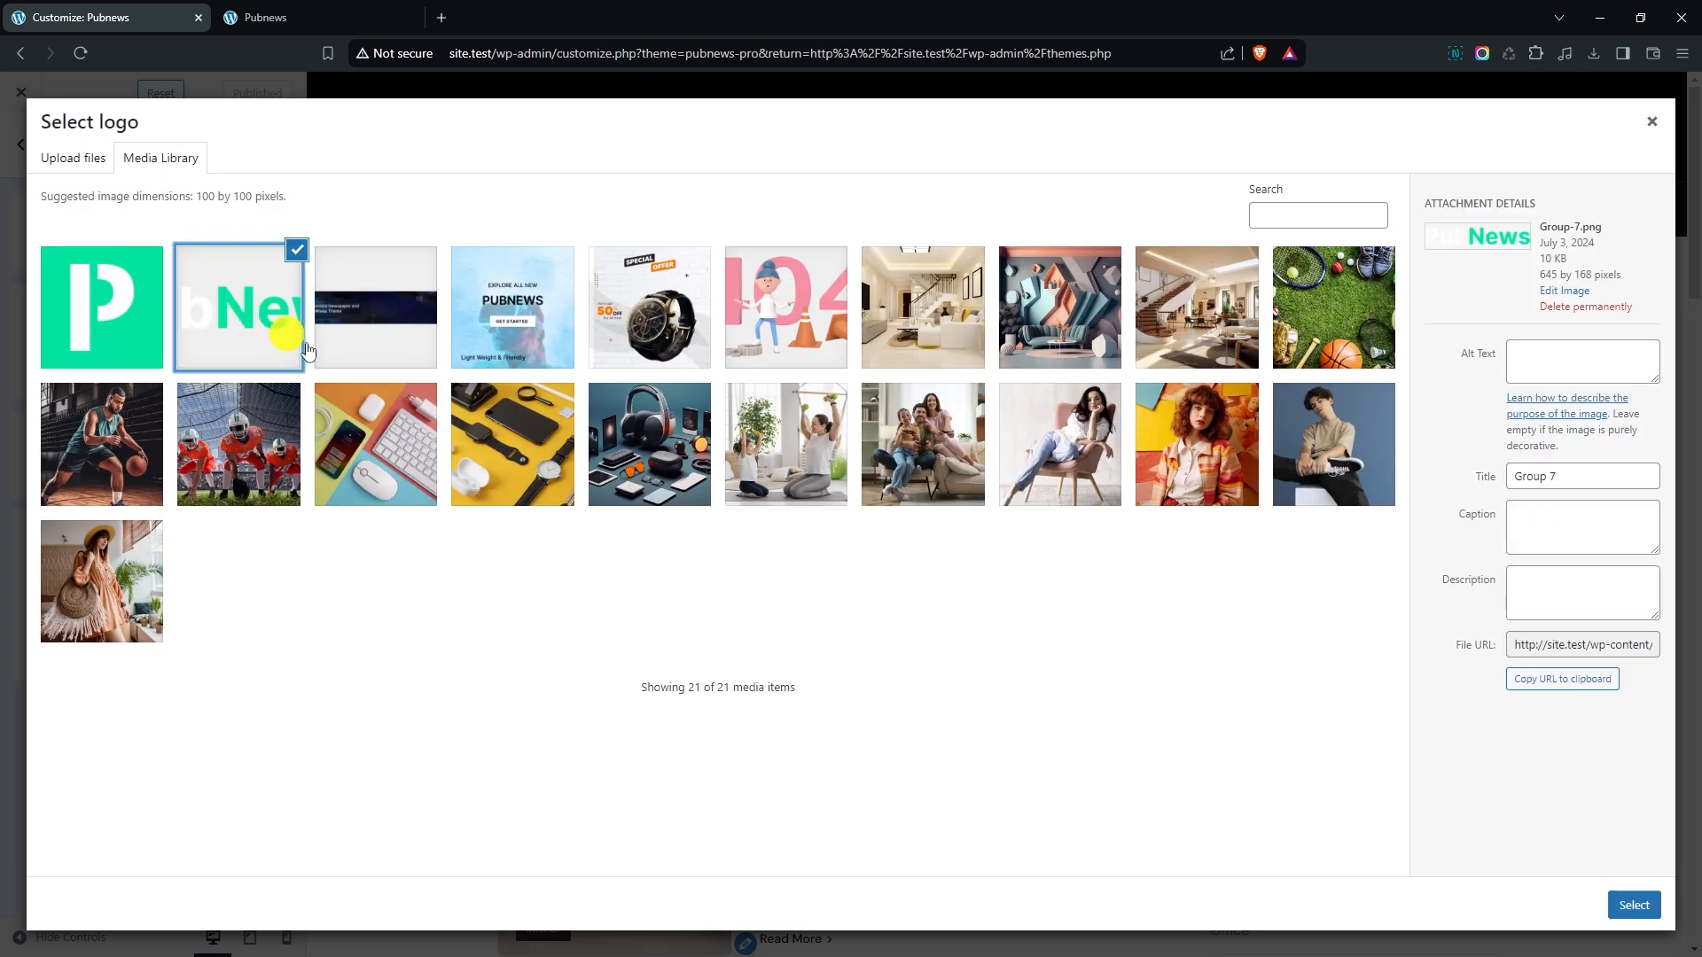
click(1636, 905)
click(1510, 905)
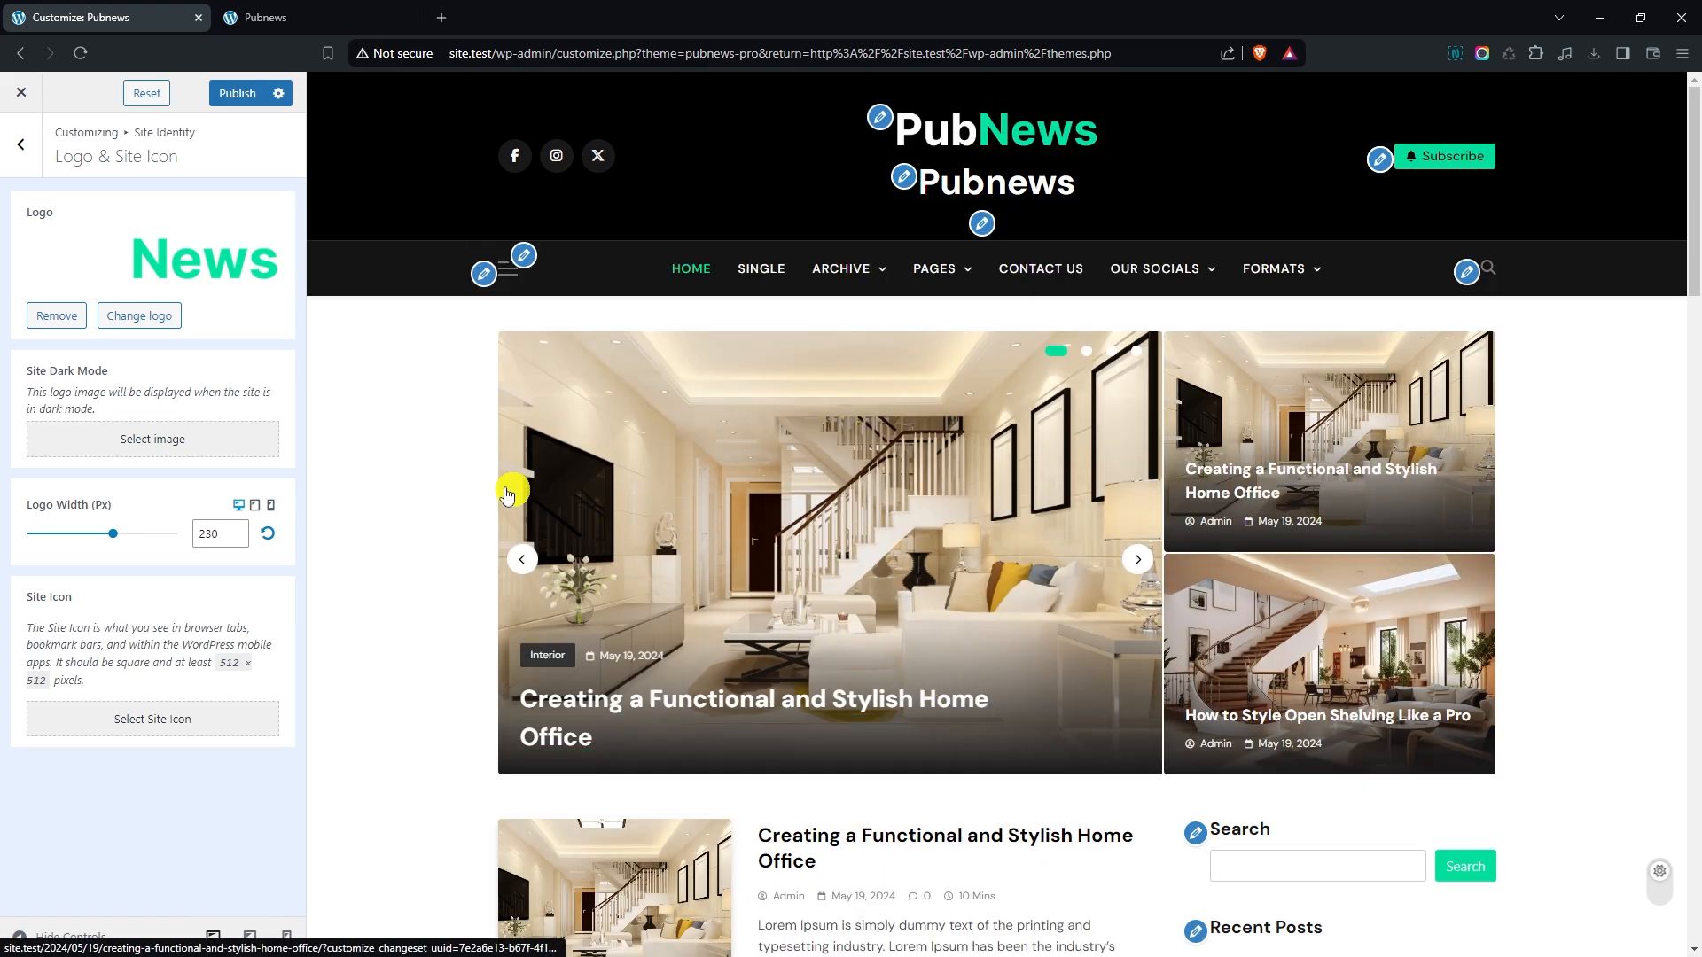
- Reduce the desktop logo width to 205 px
drag(33, 371, 75, 372)
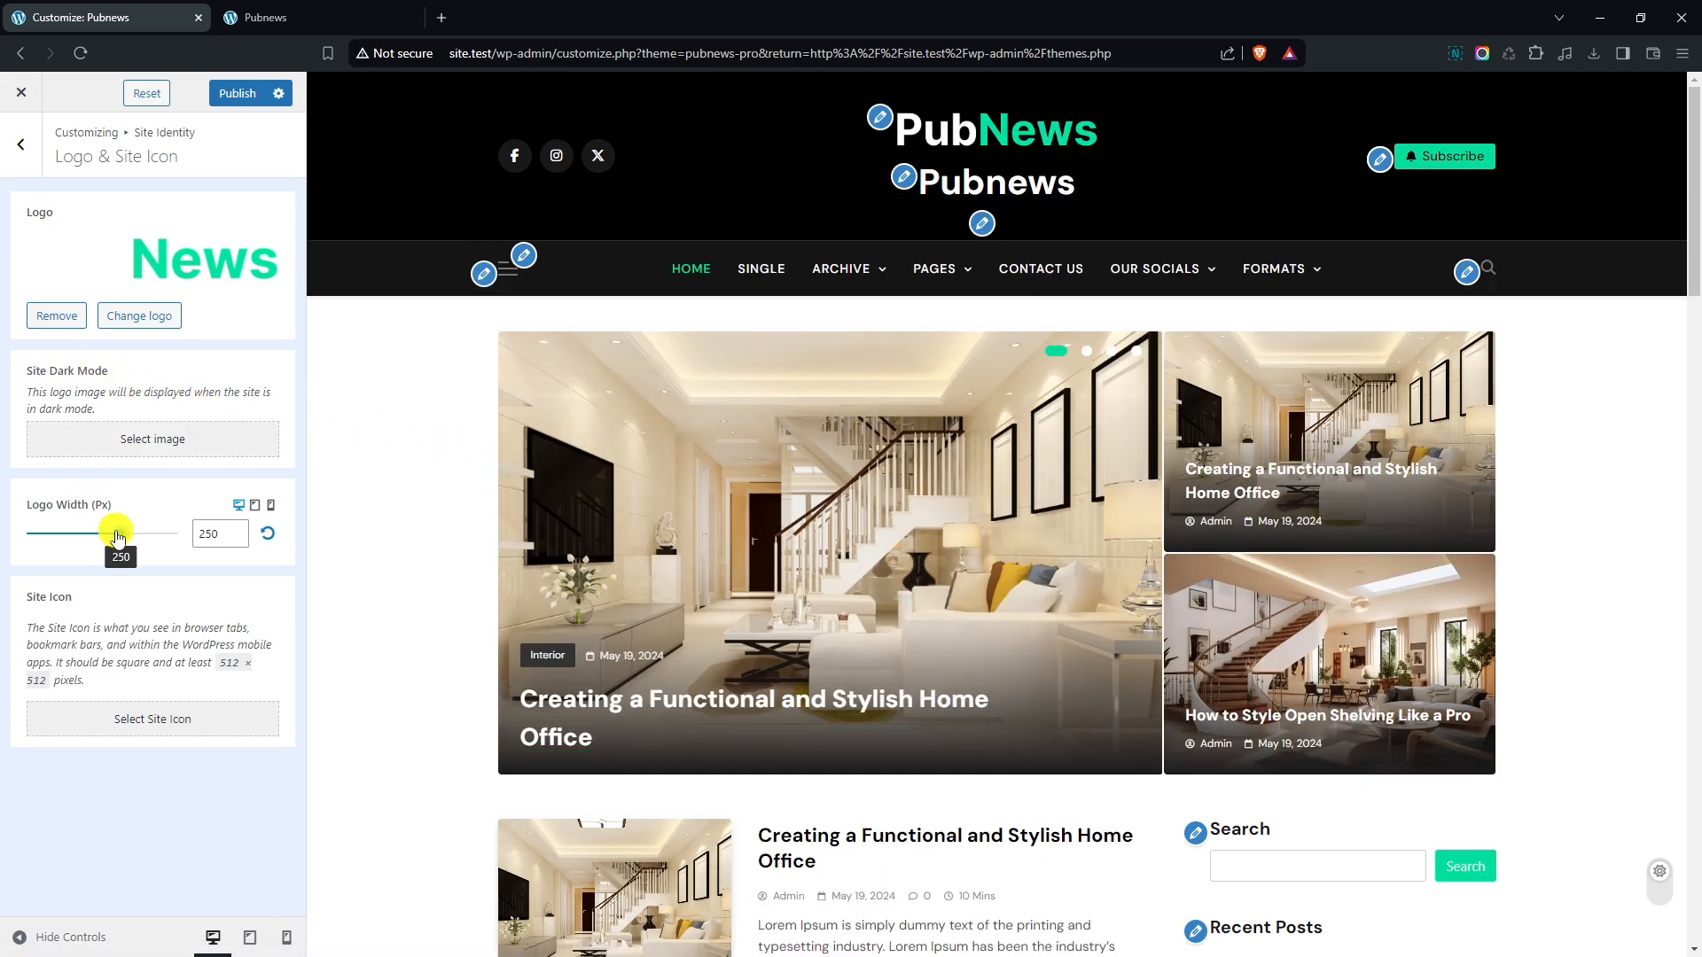
drag(118, 536, 104, 536)
click(236, 537)
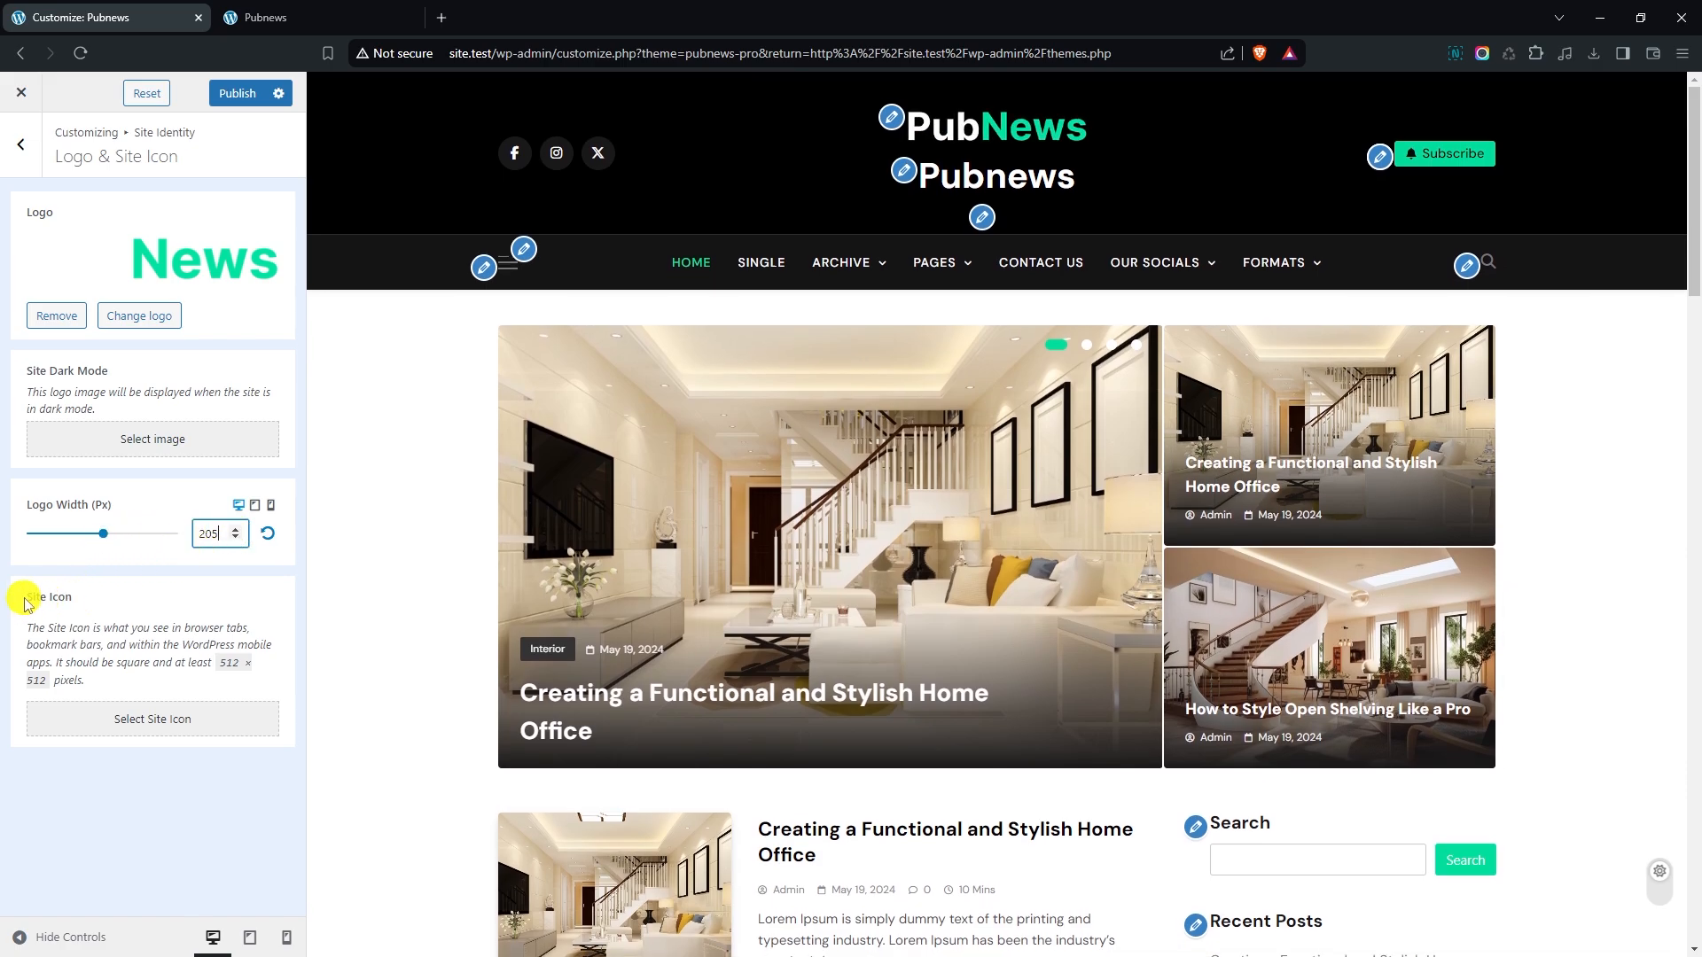
- Set the green P image Group-594.png from the media library as the site icon
click(168, 720)
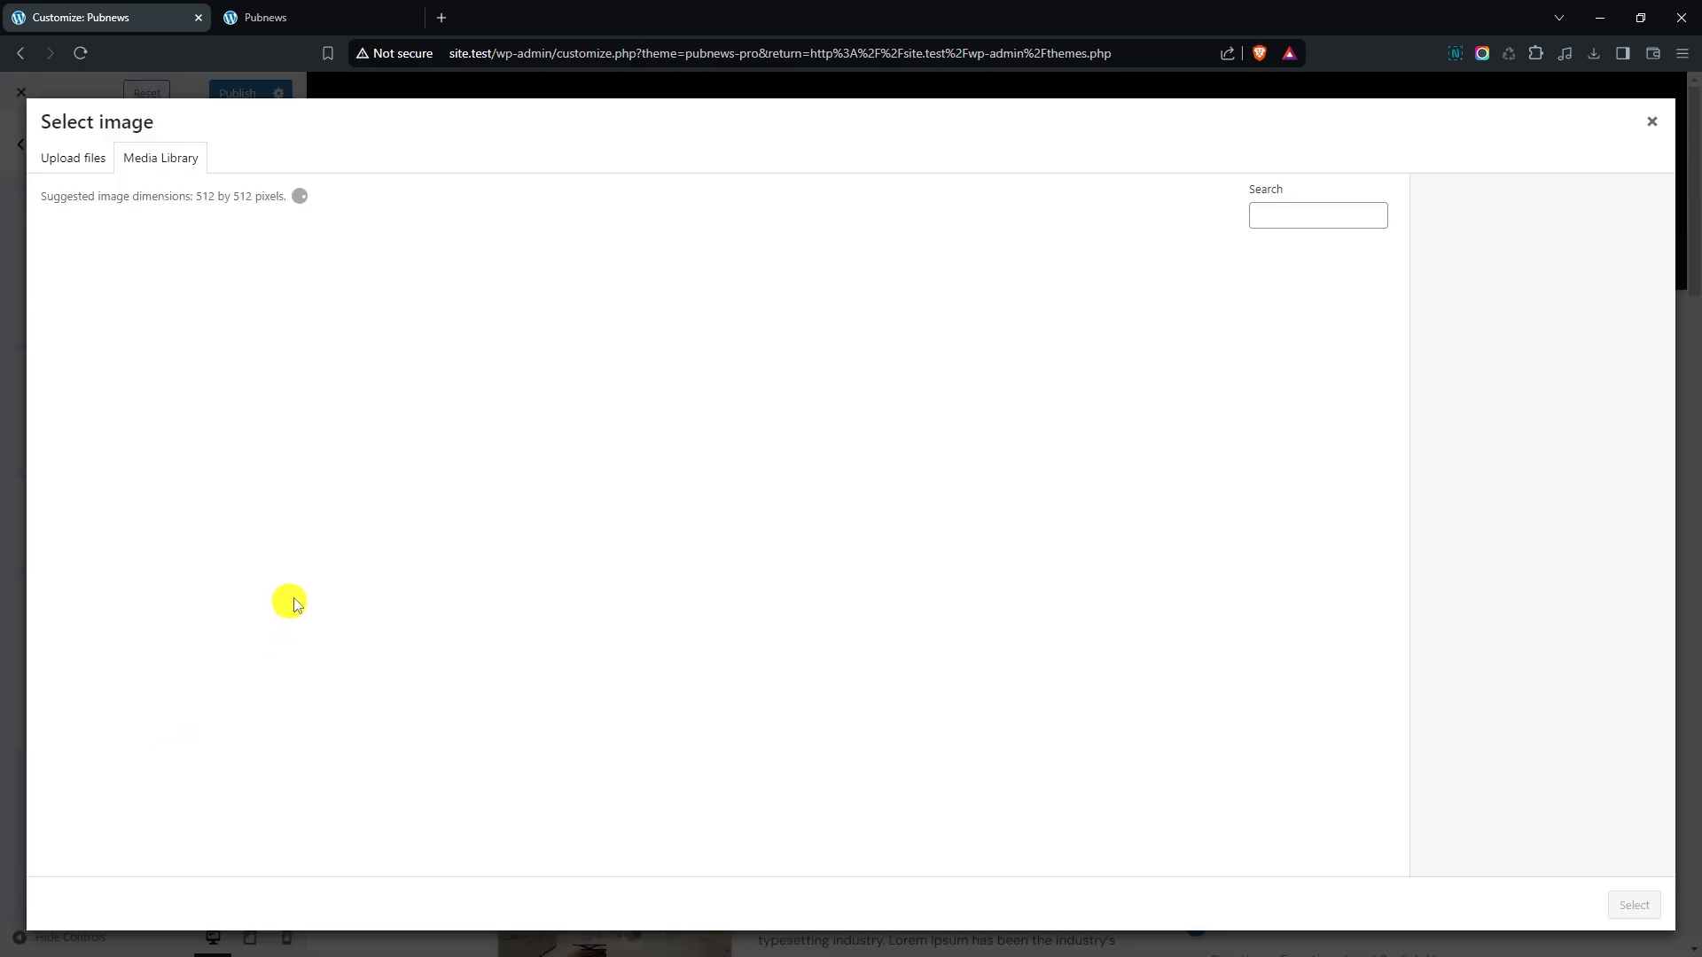
click(130, 306)
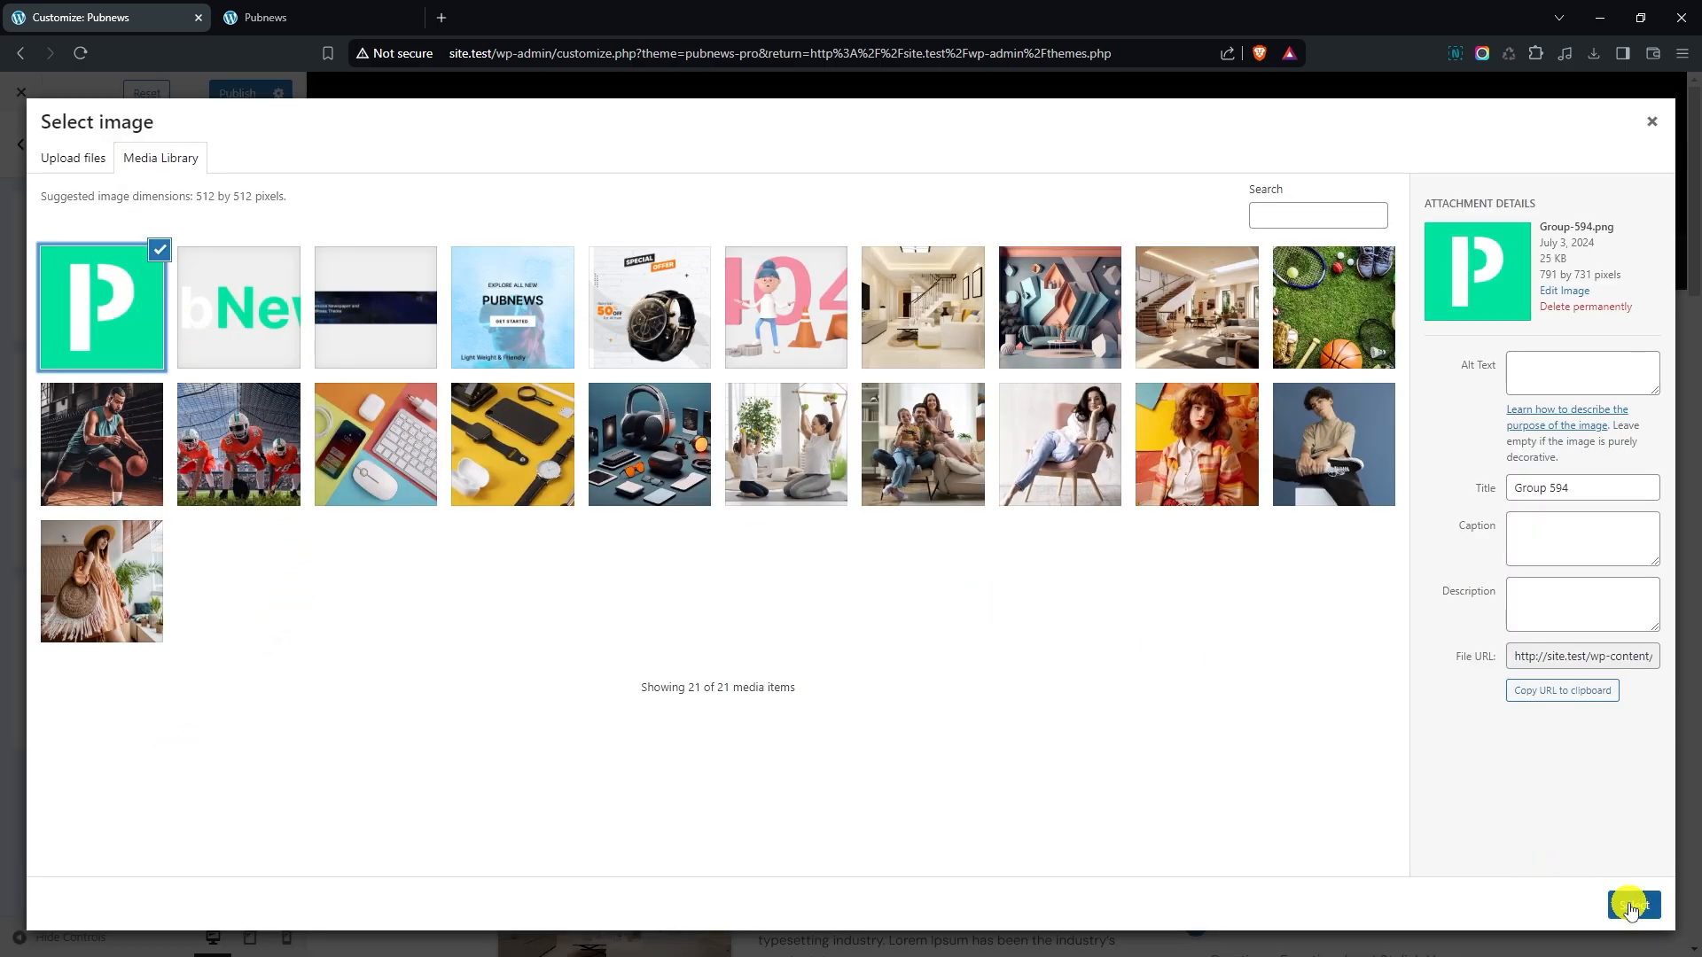
click(1621, 901)
click(1619, 902)
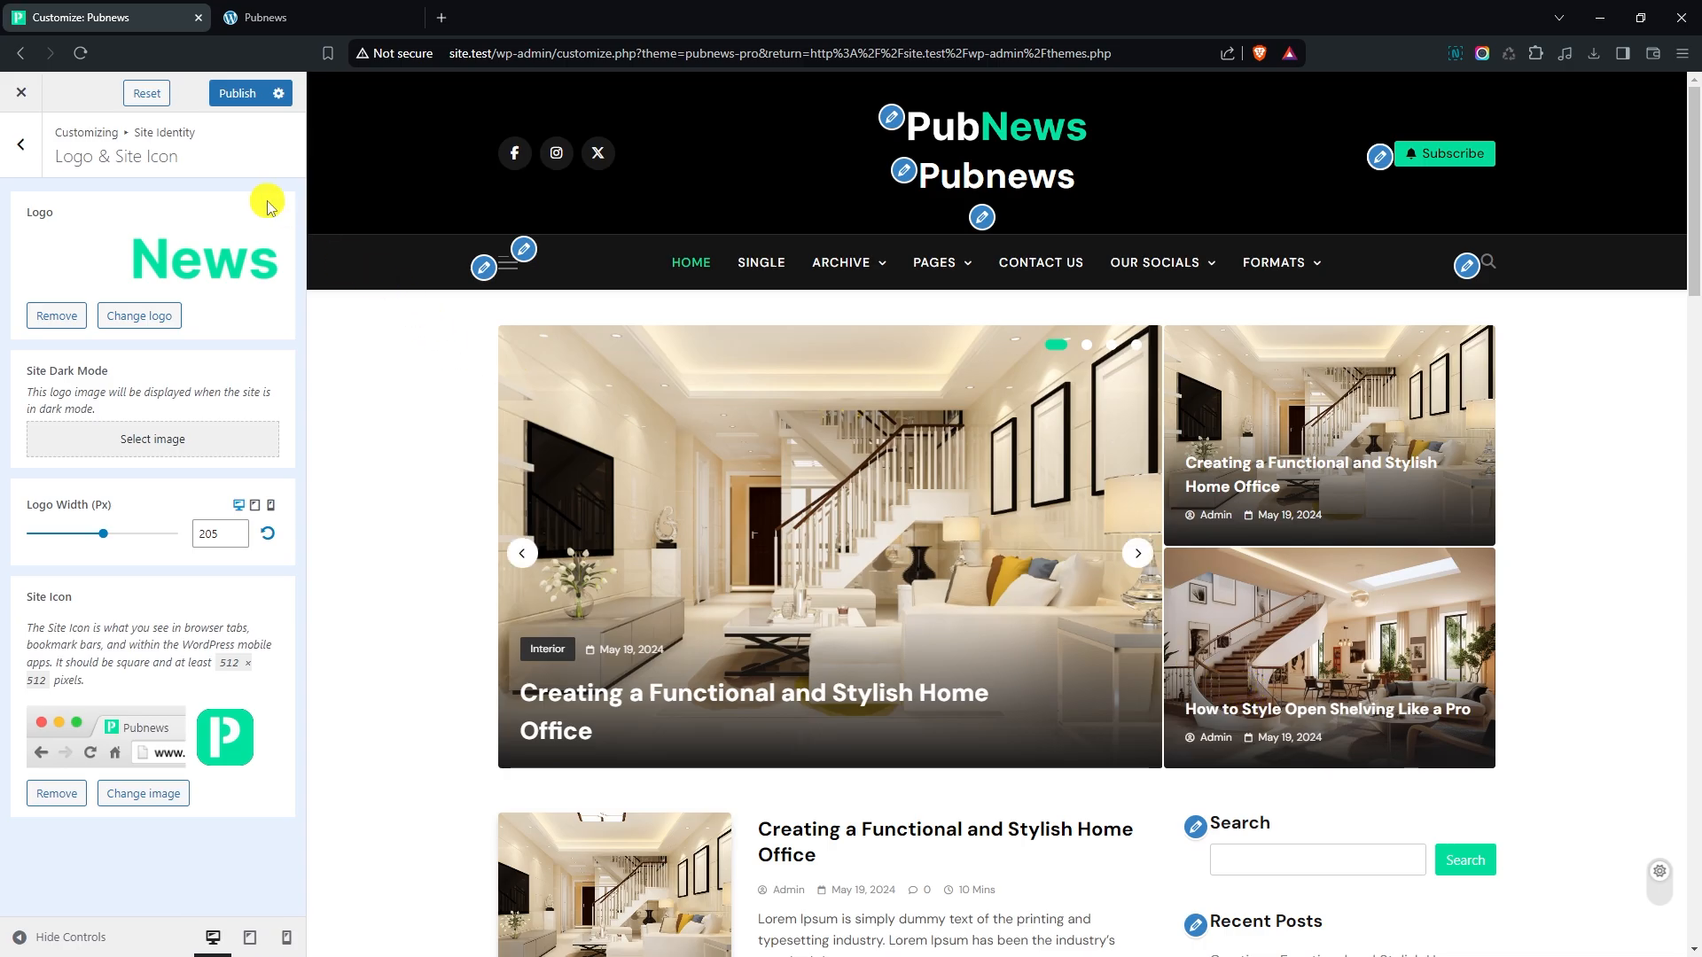
- In the Site Title & Tagline settings, hide the site title and set the tagline to "Best News Theme"
click(52, 151)
click(143, 243)
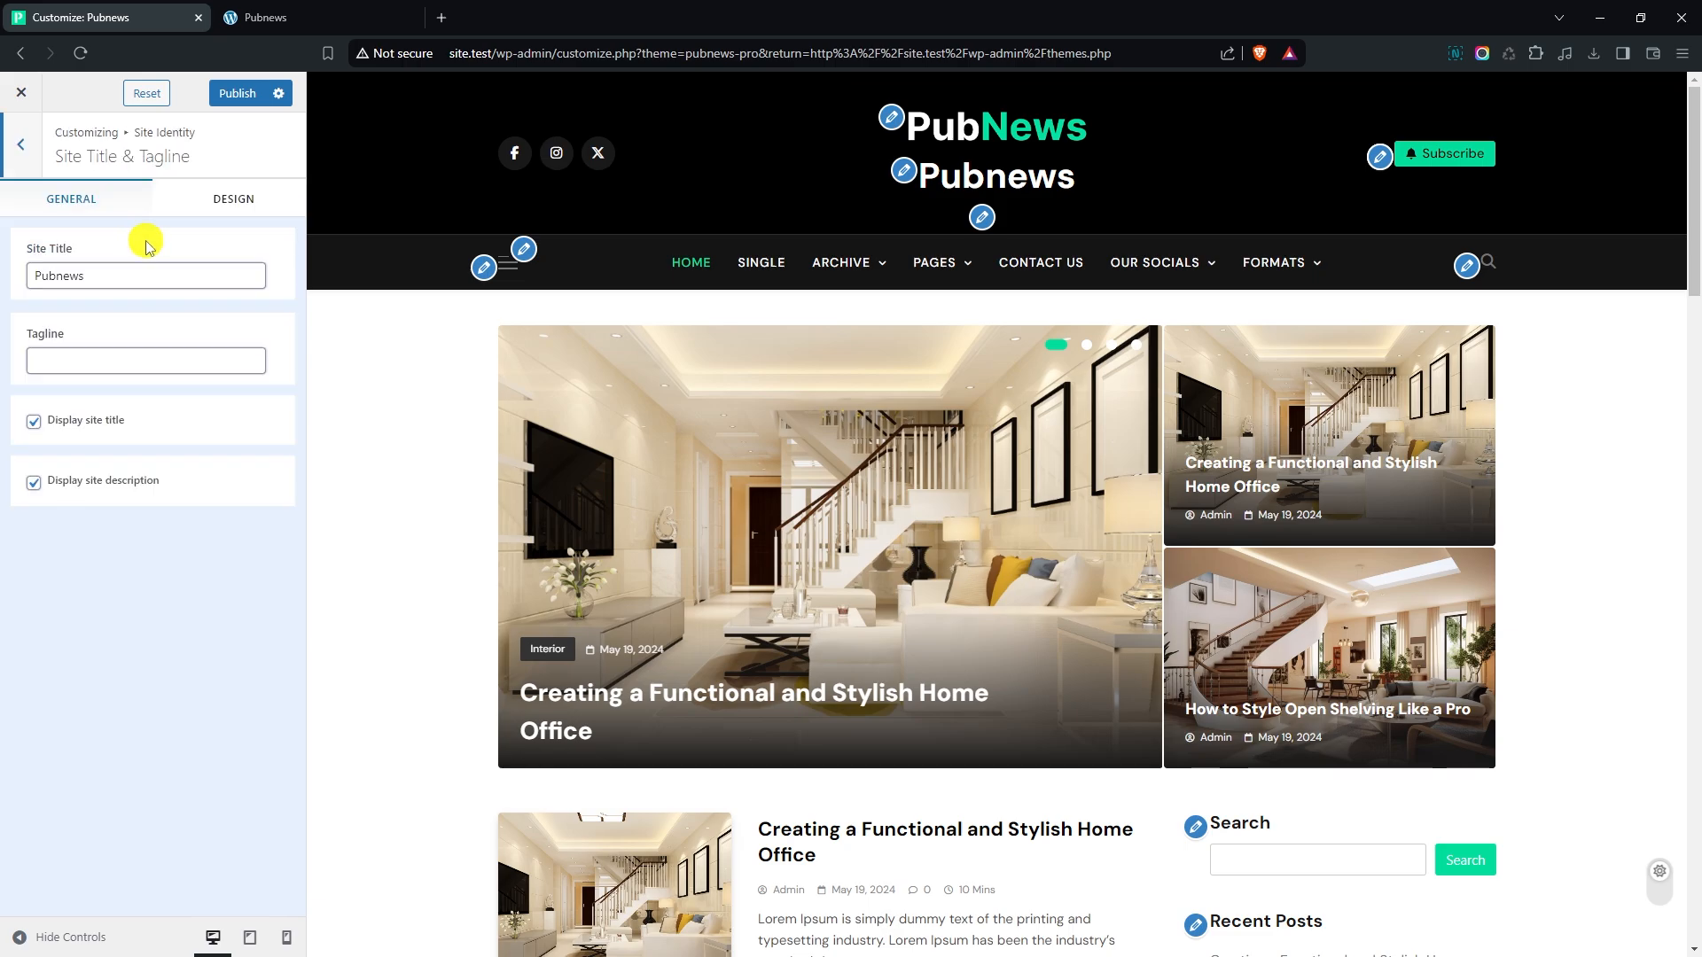
click(35, 423)
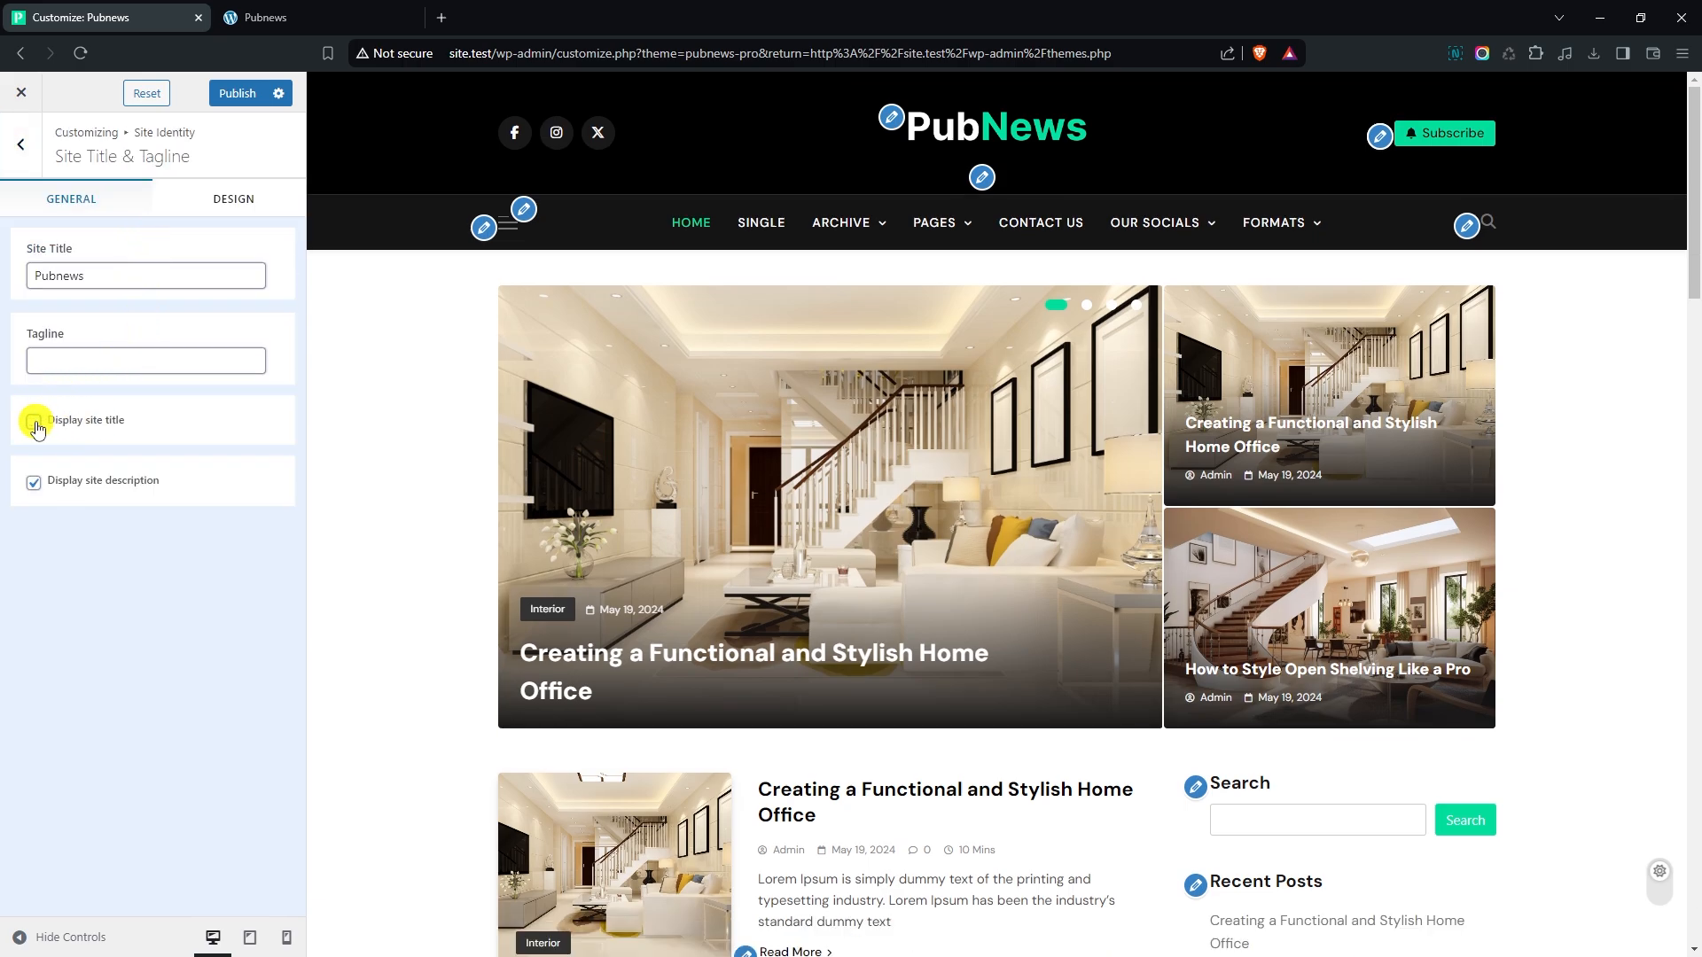
click(71, 362)
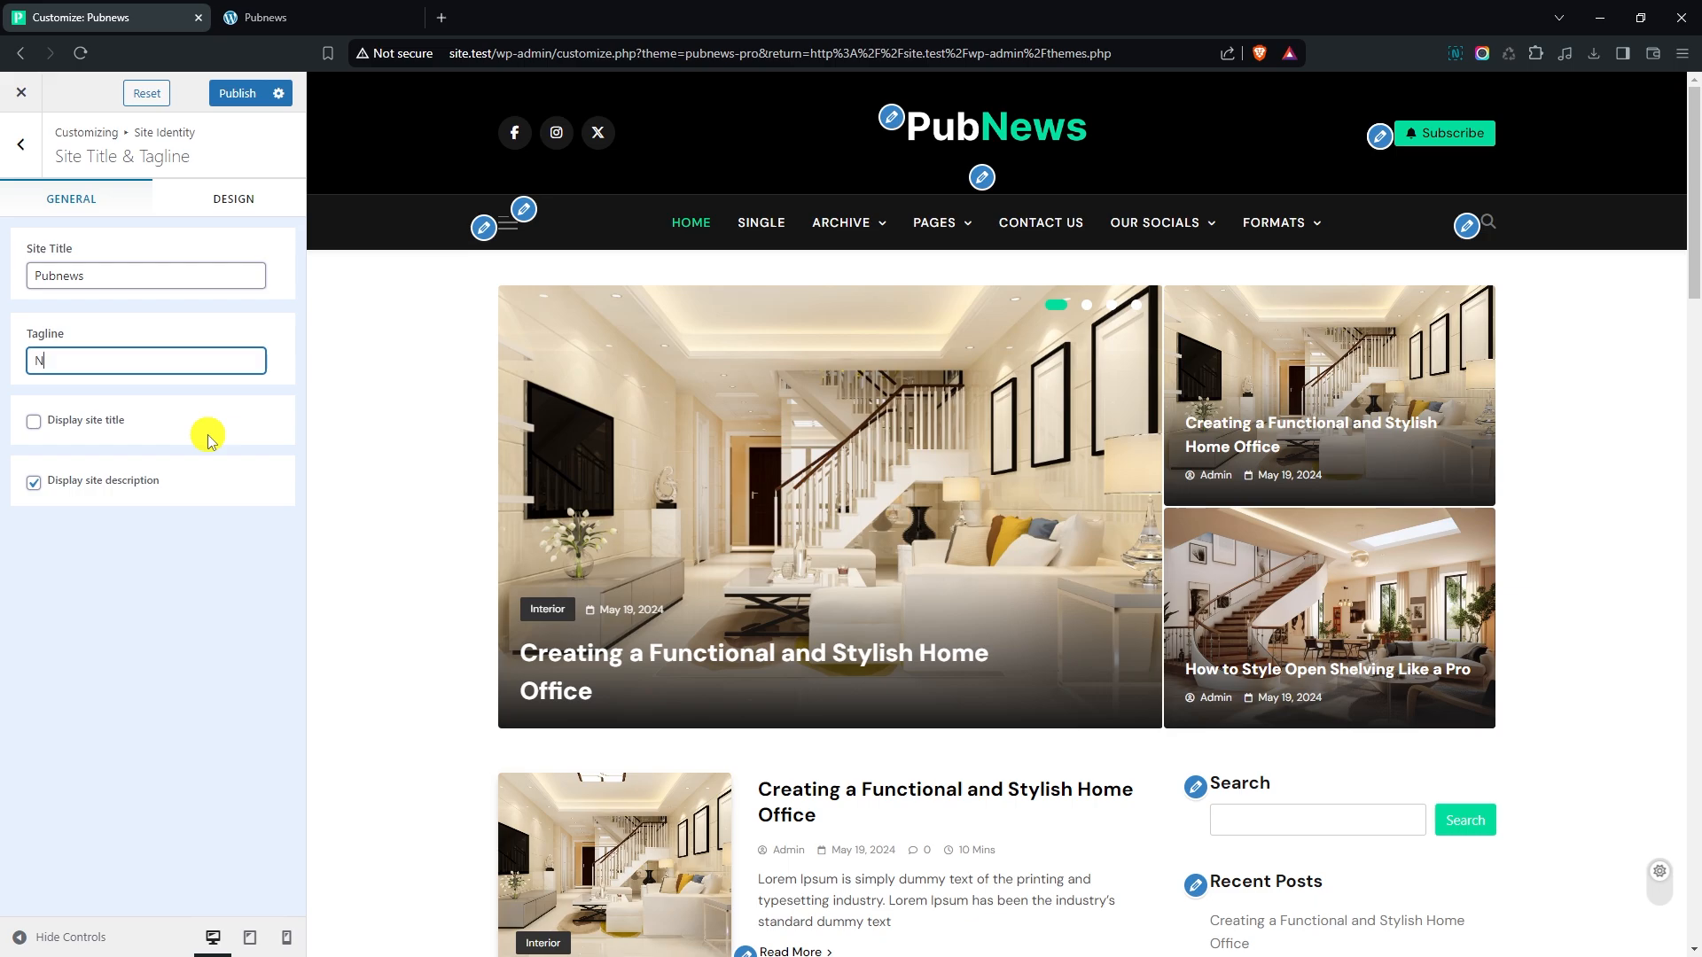
key(BackSpace)
text(Best News Theme)
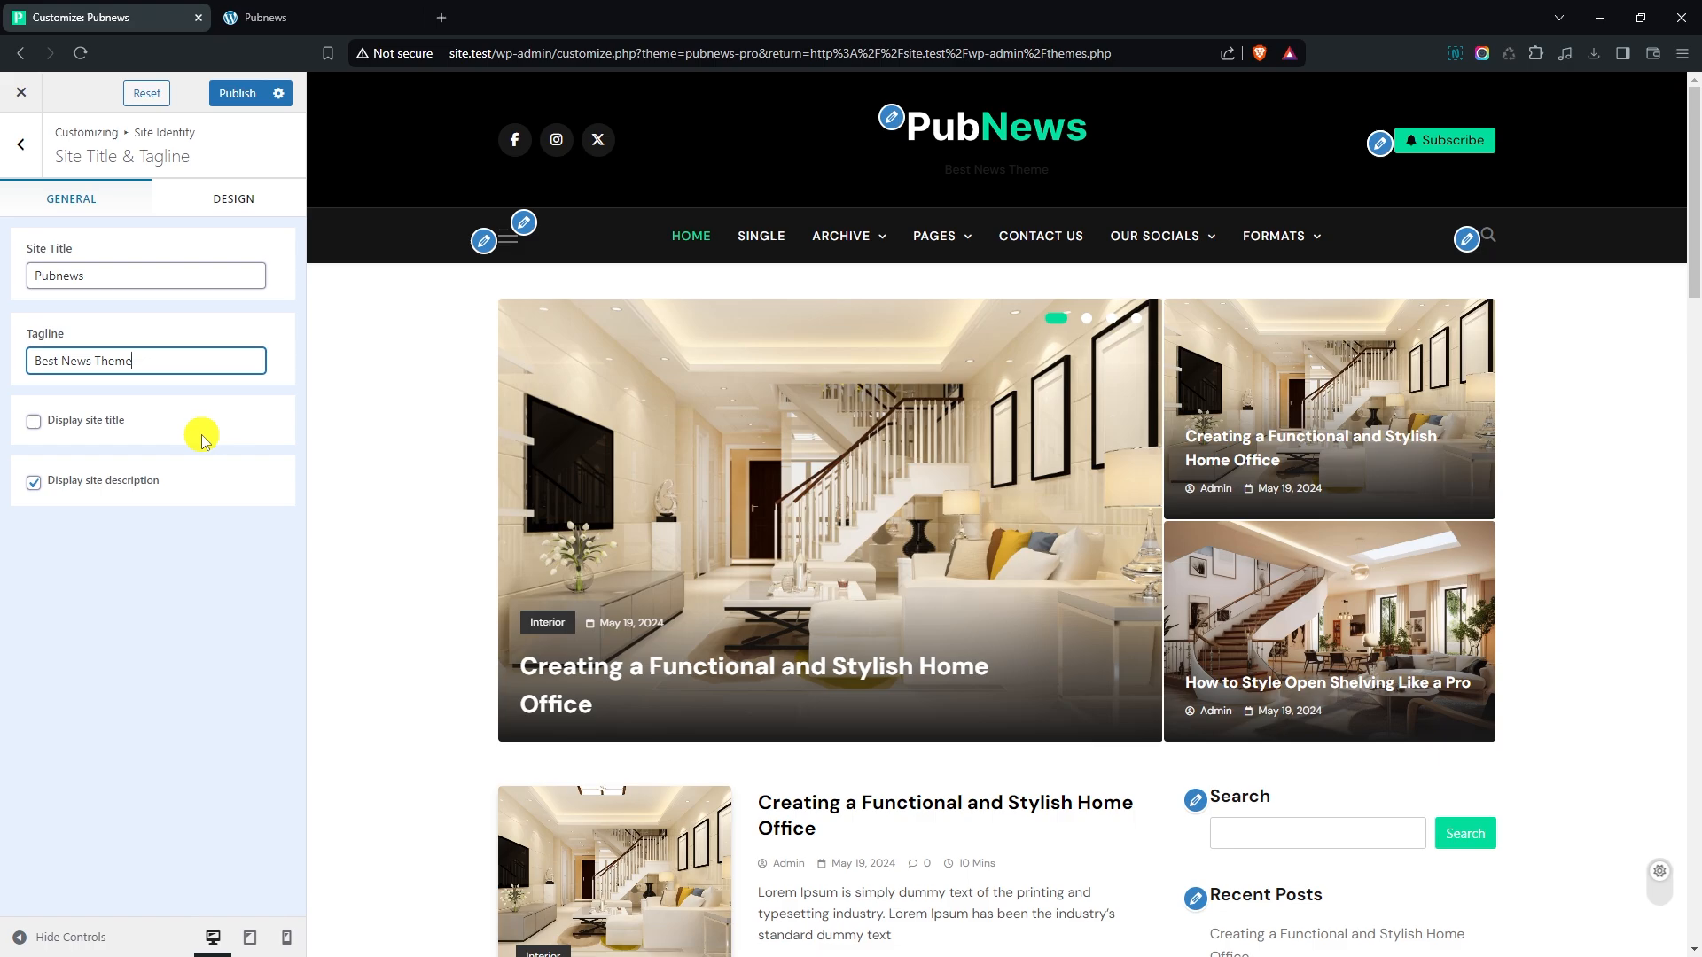
- Set the site tagline typography to Manrope, SemiBold 600, with a 15 px font size
click(234, 204)
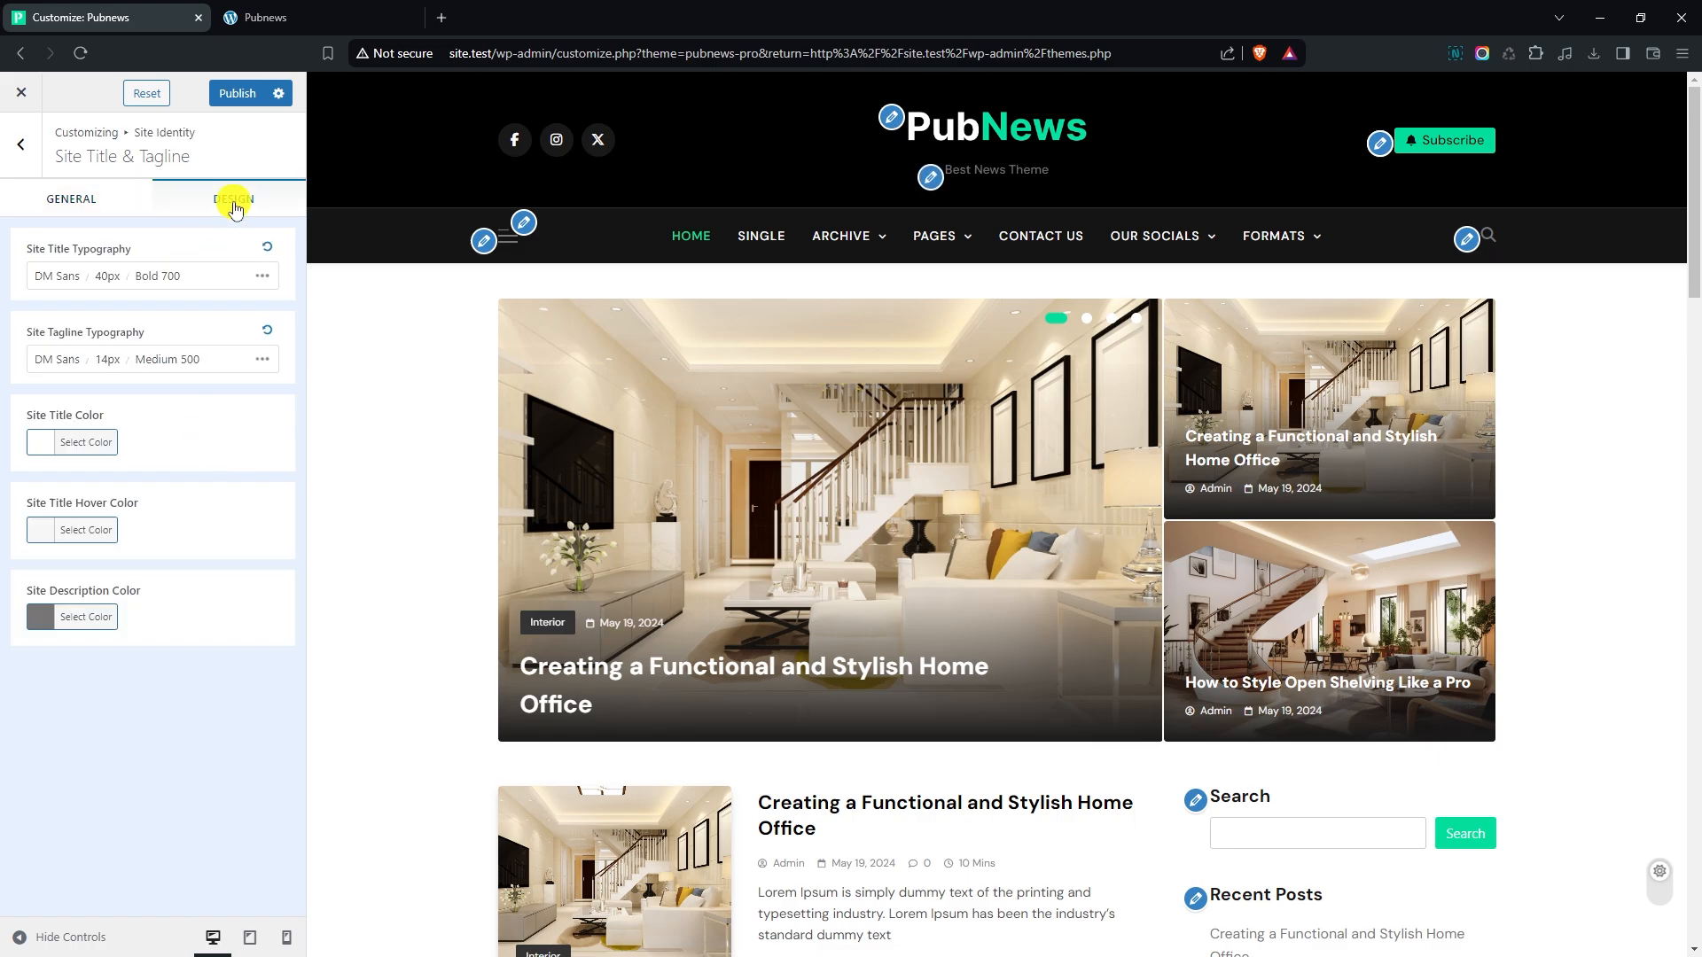
click(146, 361)
text(manr)
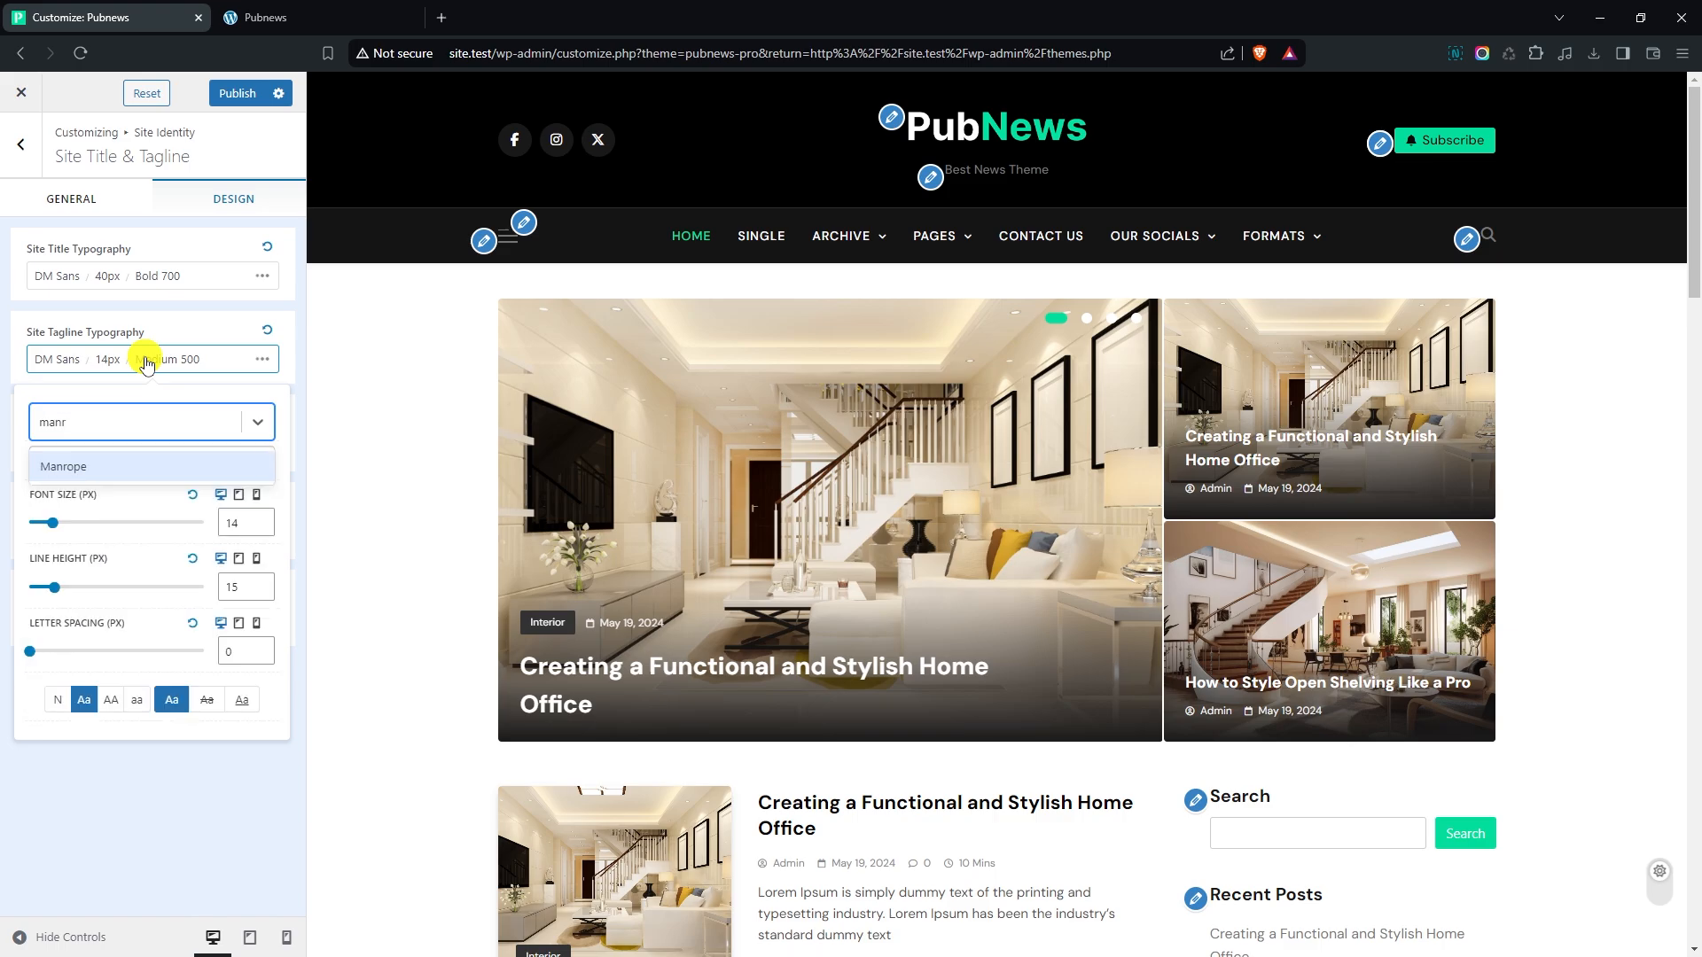
key(Return)
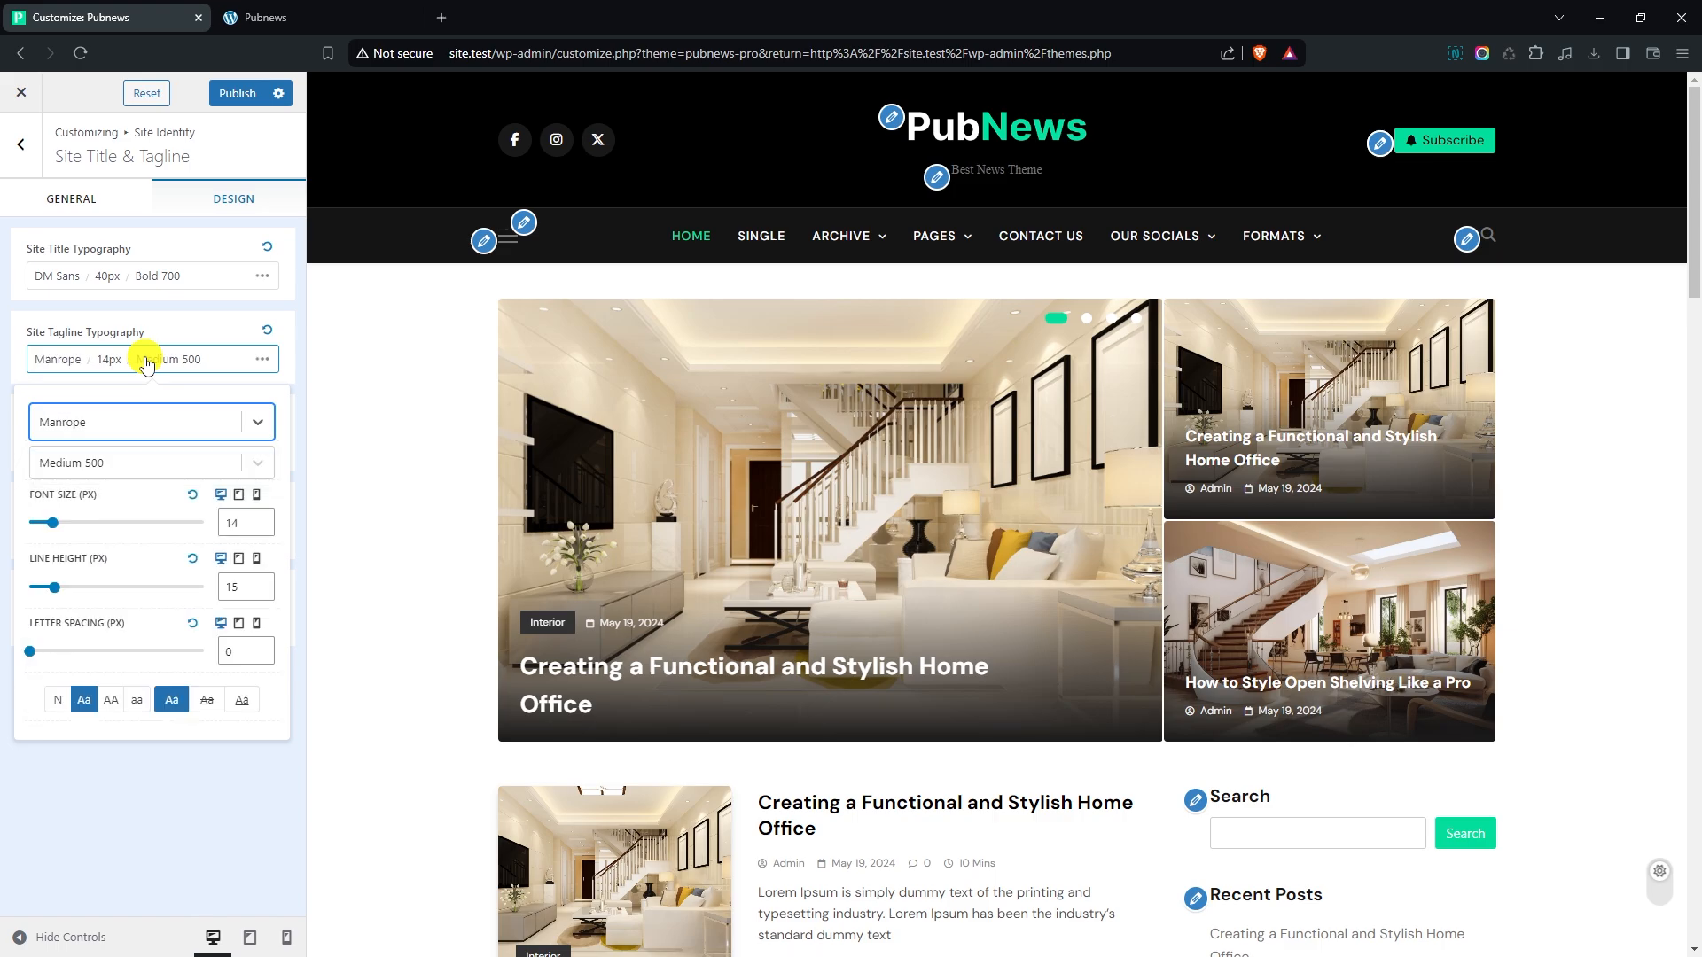
click(125, 462)
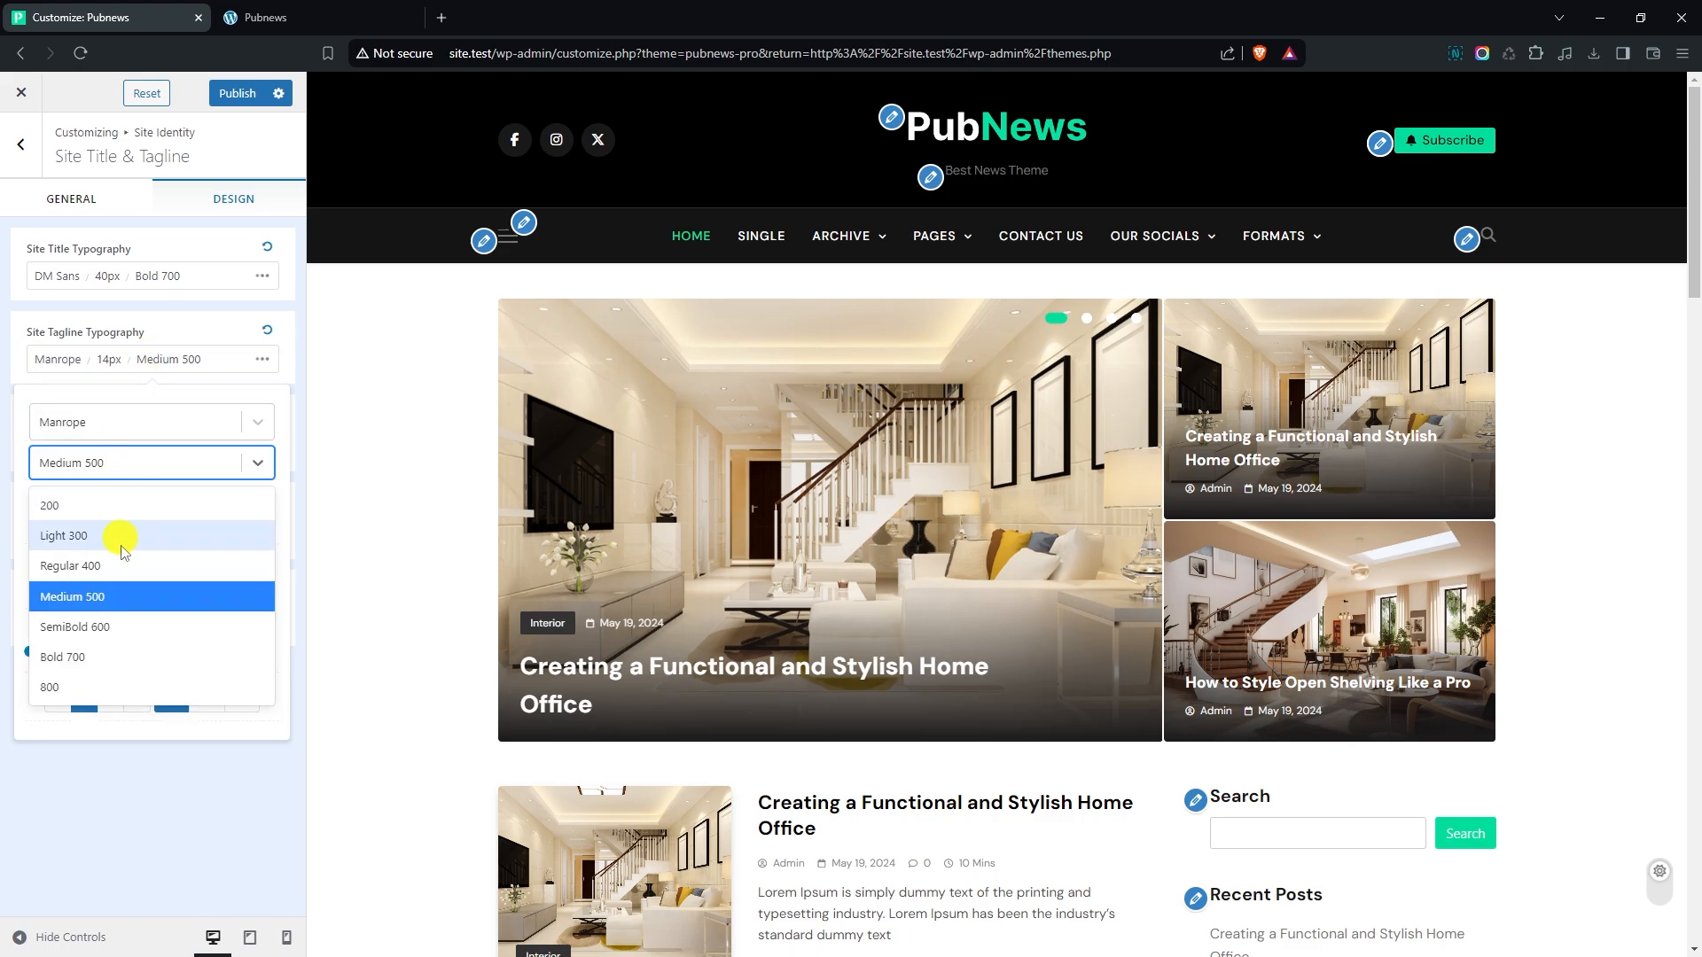
click(124, 626)
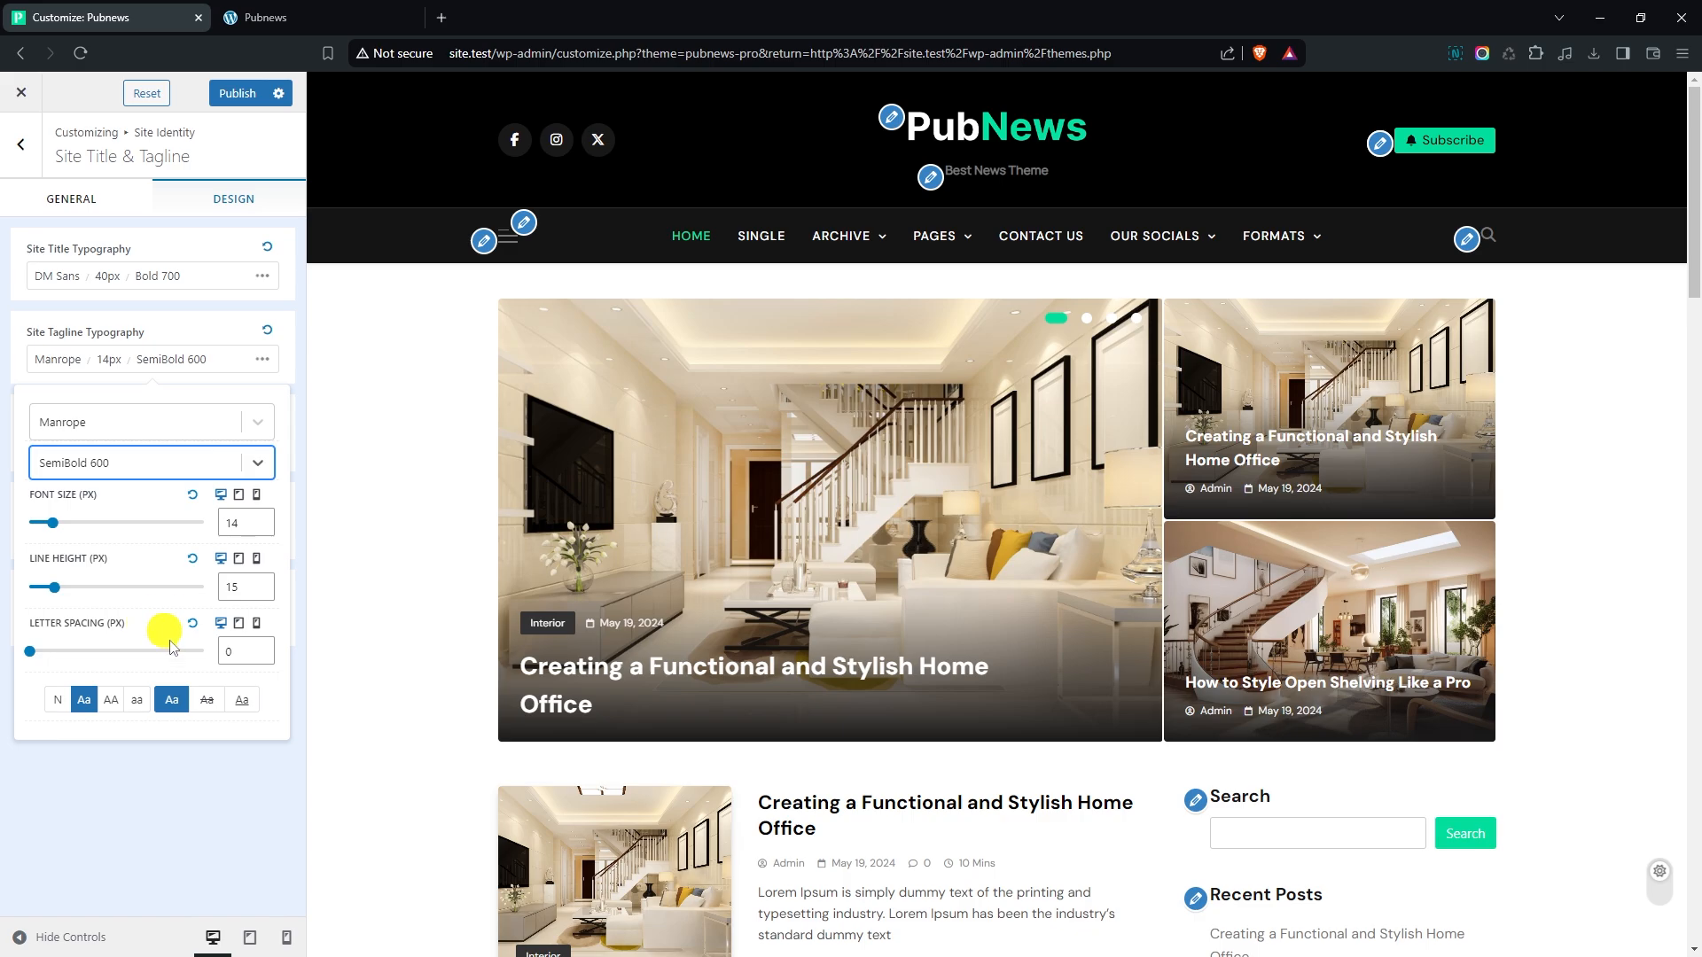
click(264, 520)
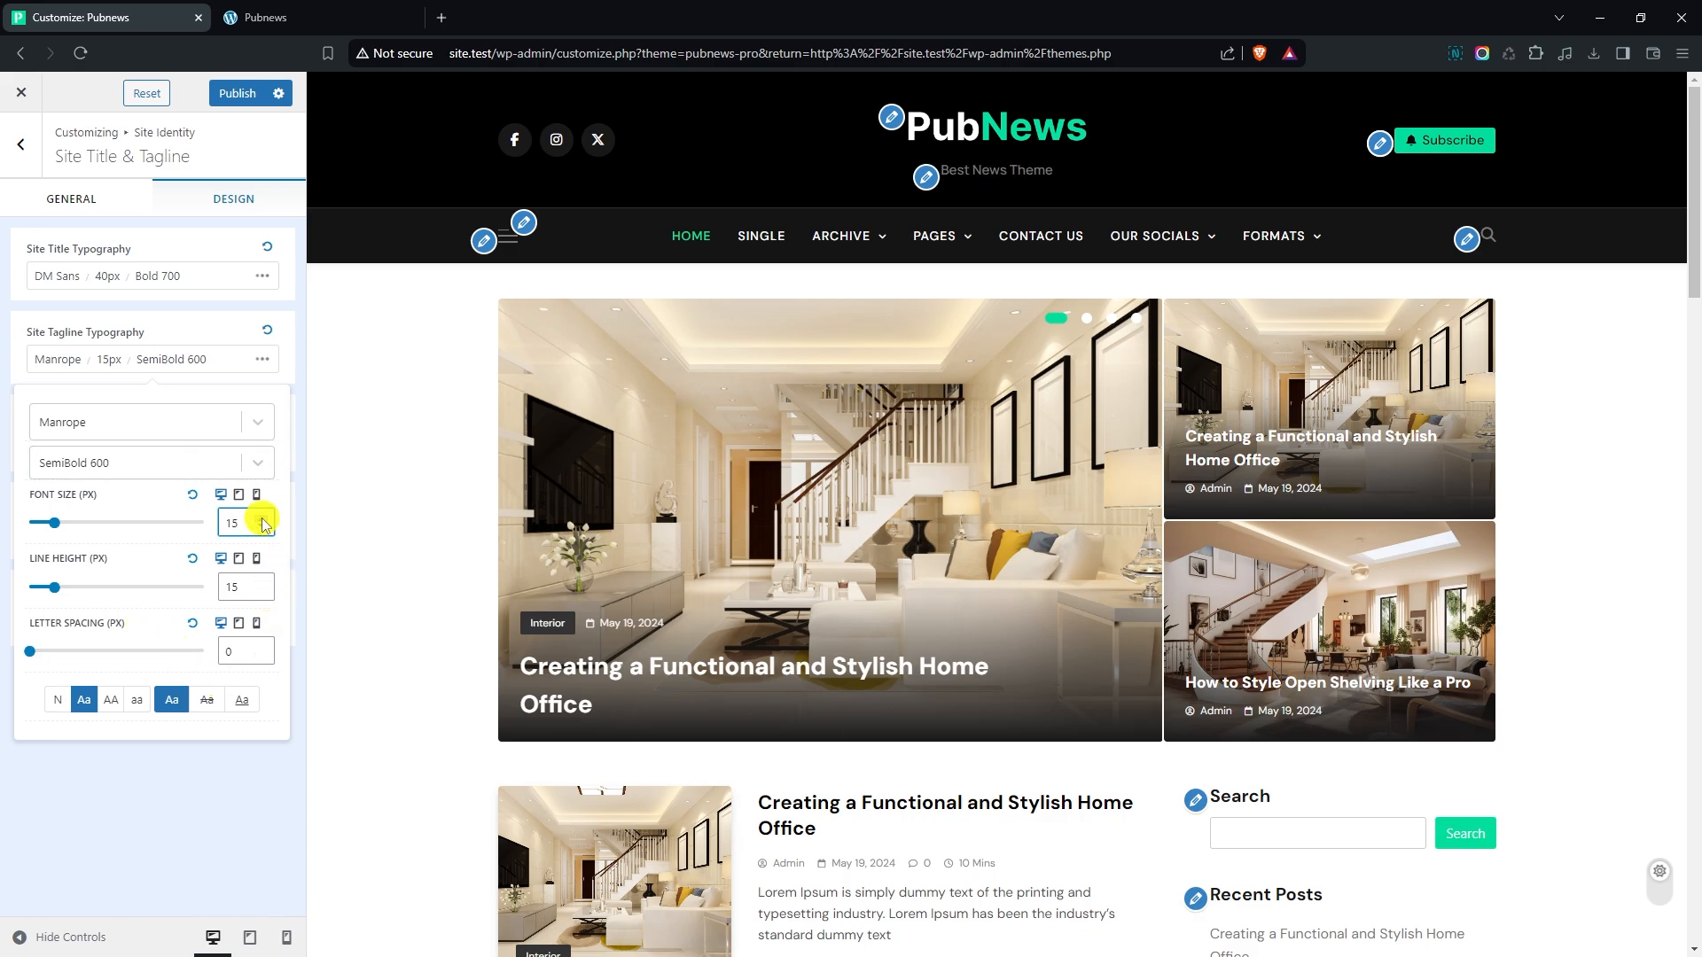
click(171, 770)
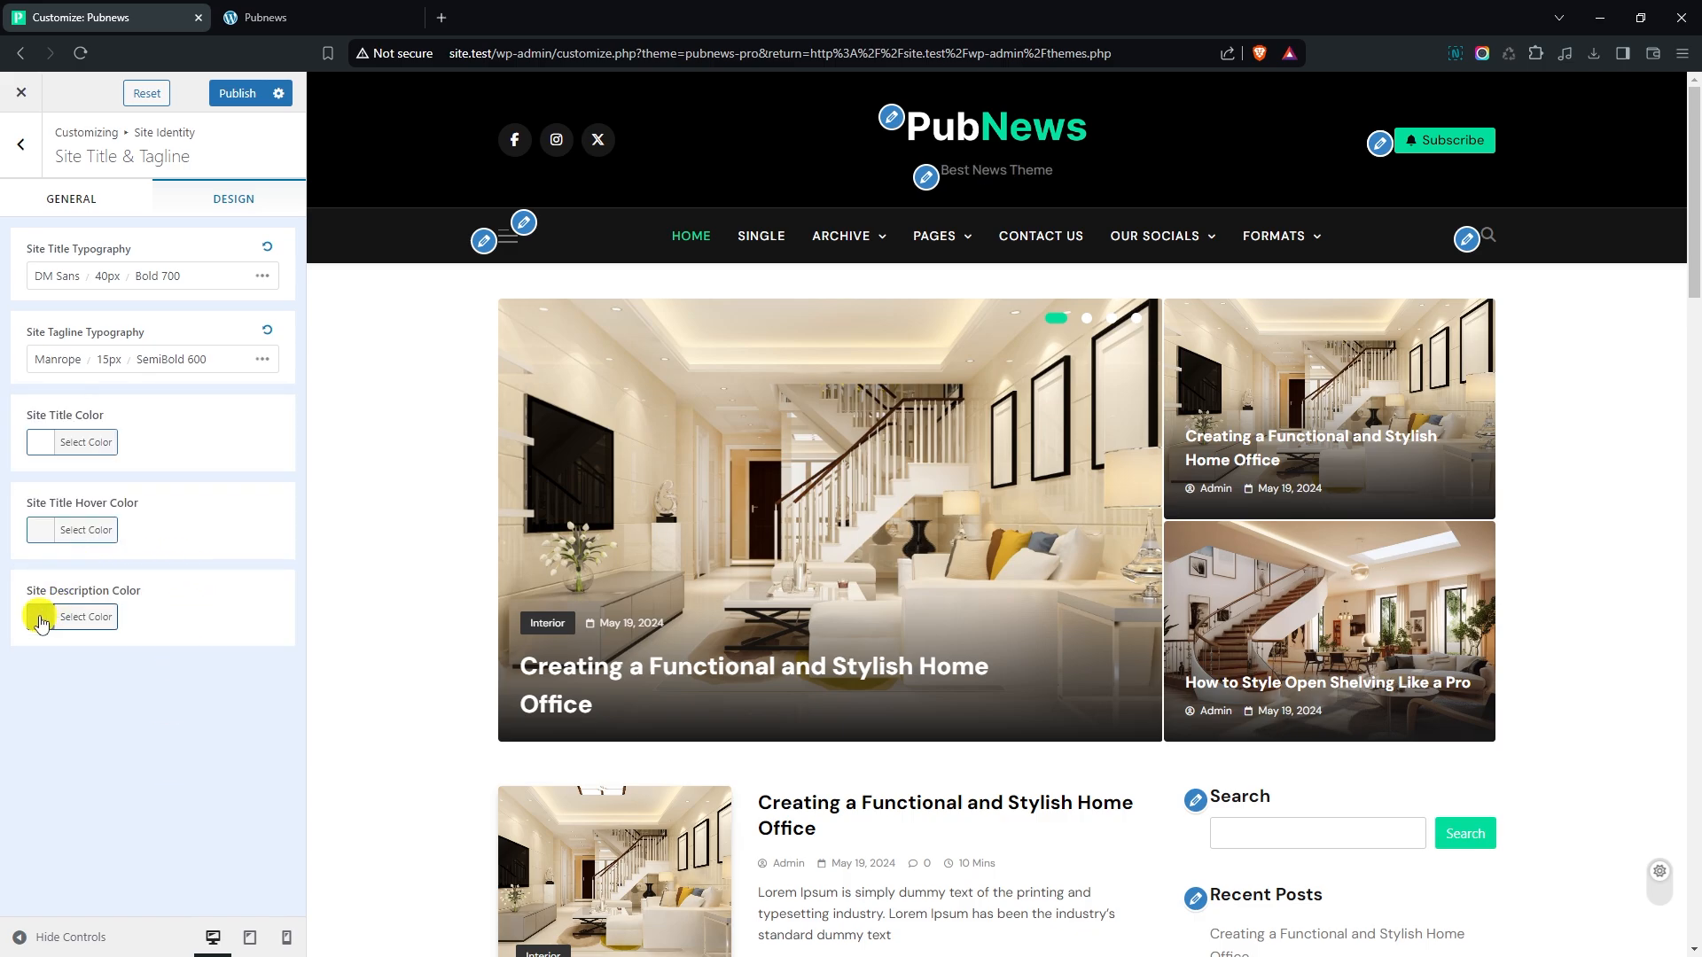
- Change the site description color to the light grey #bcbcbc
click(45, 617)
drag(29, 697, 25, 689)
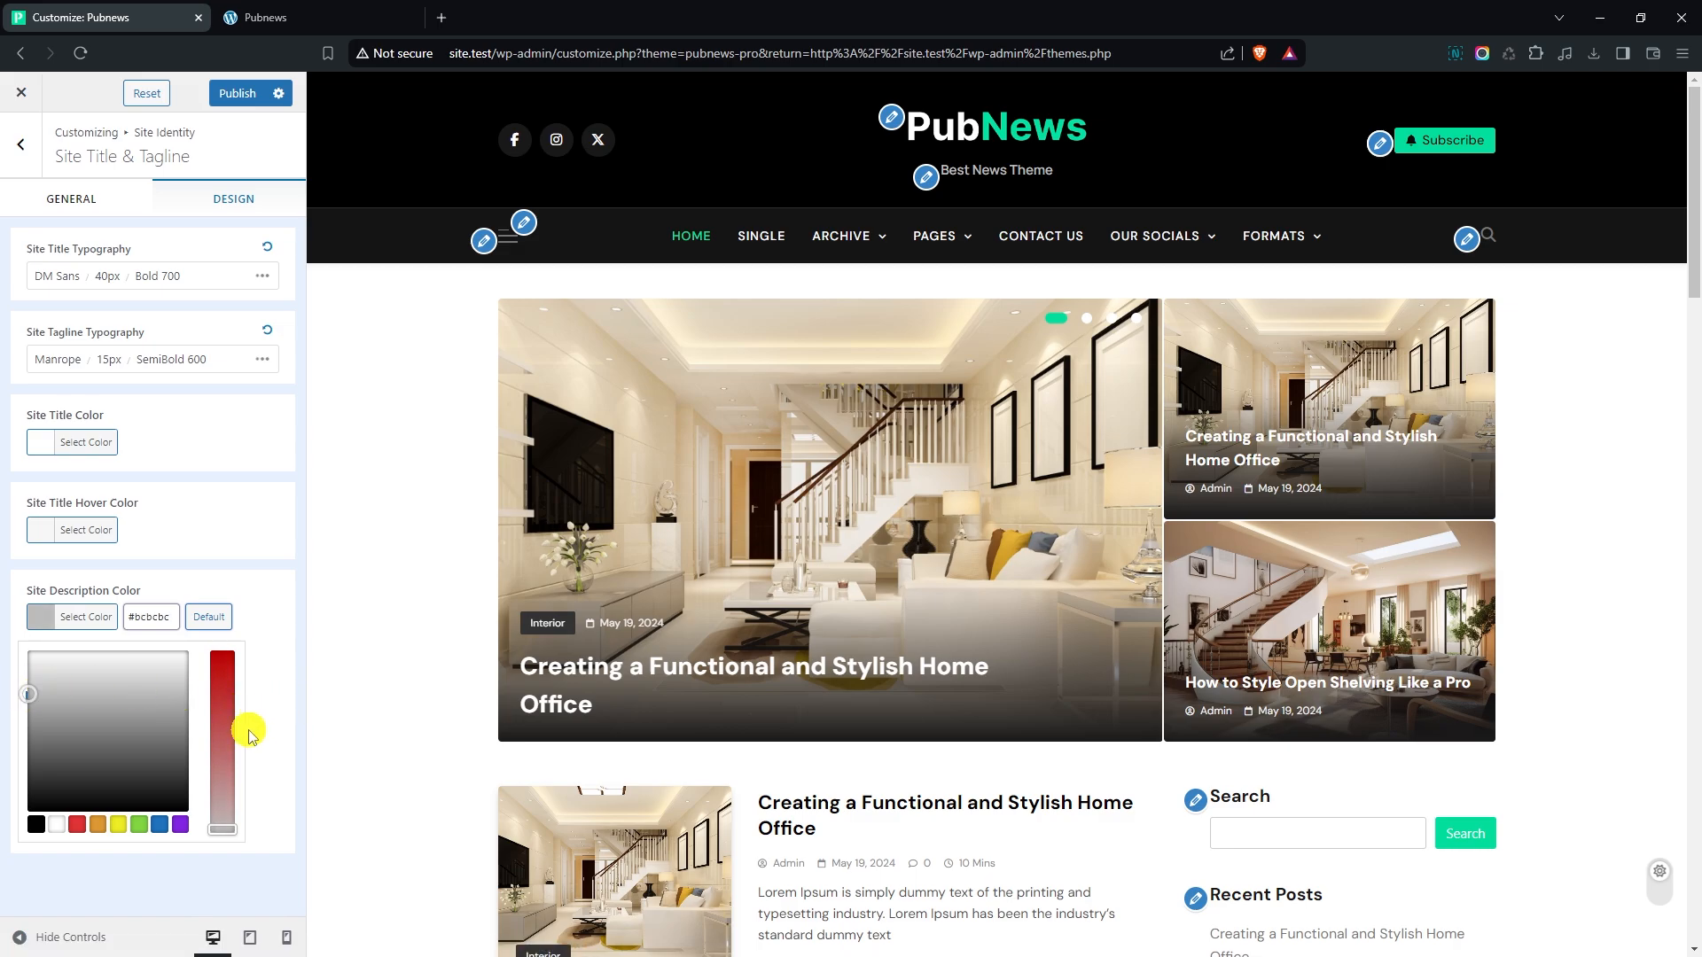
click(278, 729)
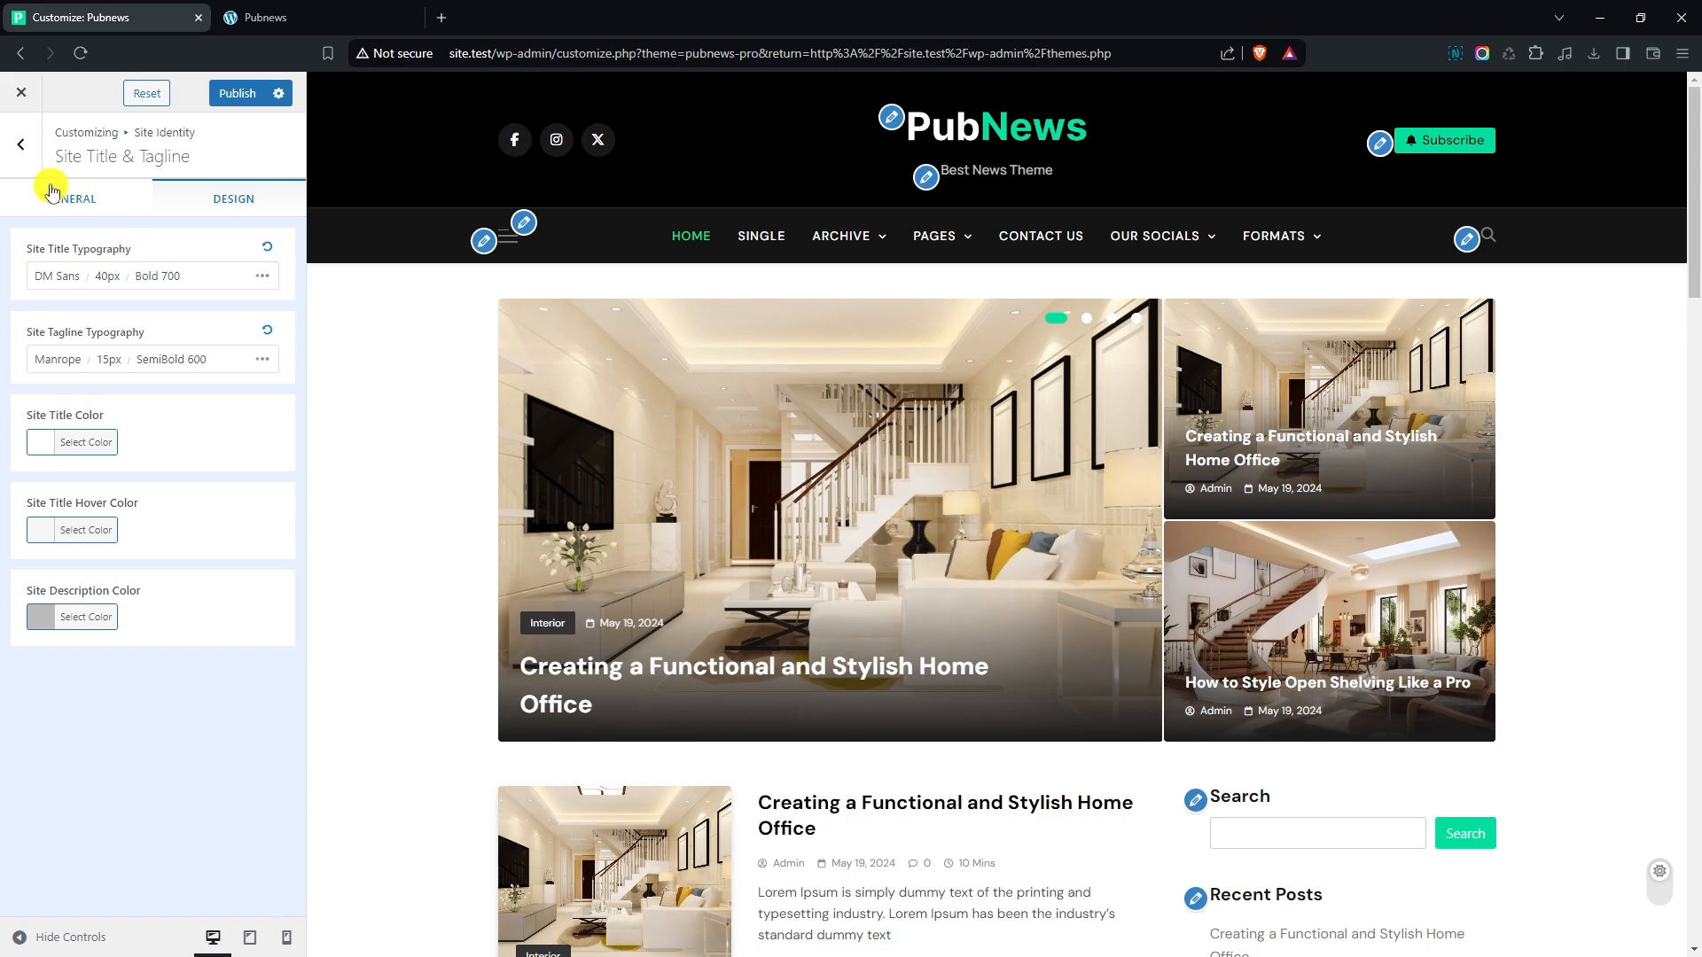
- In the Top Header settings, enable the top header and switch its content choice from ticker news to Nav Menu
click(22, 145)
click(26, 169)
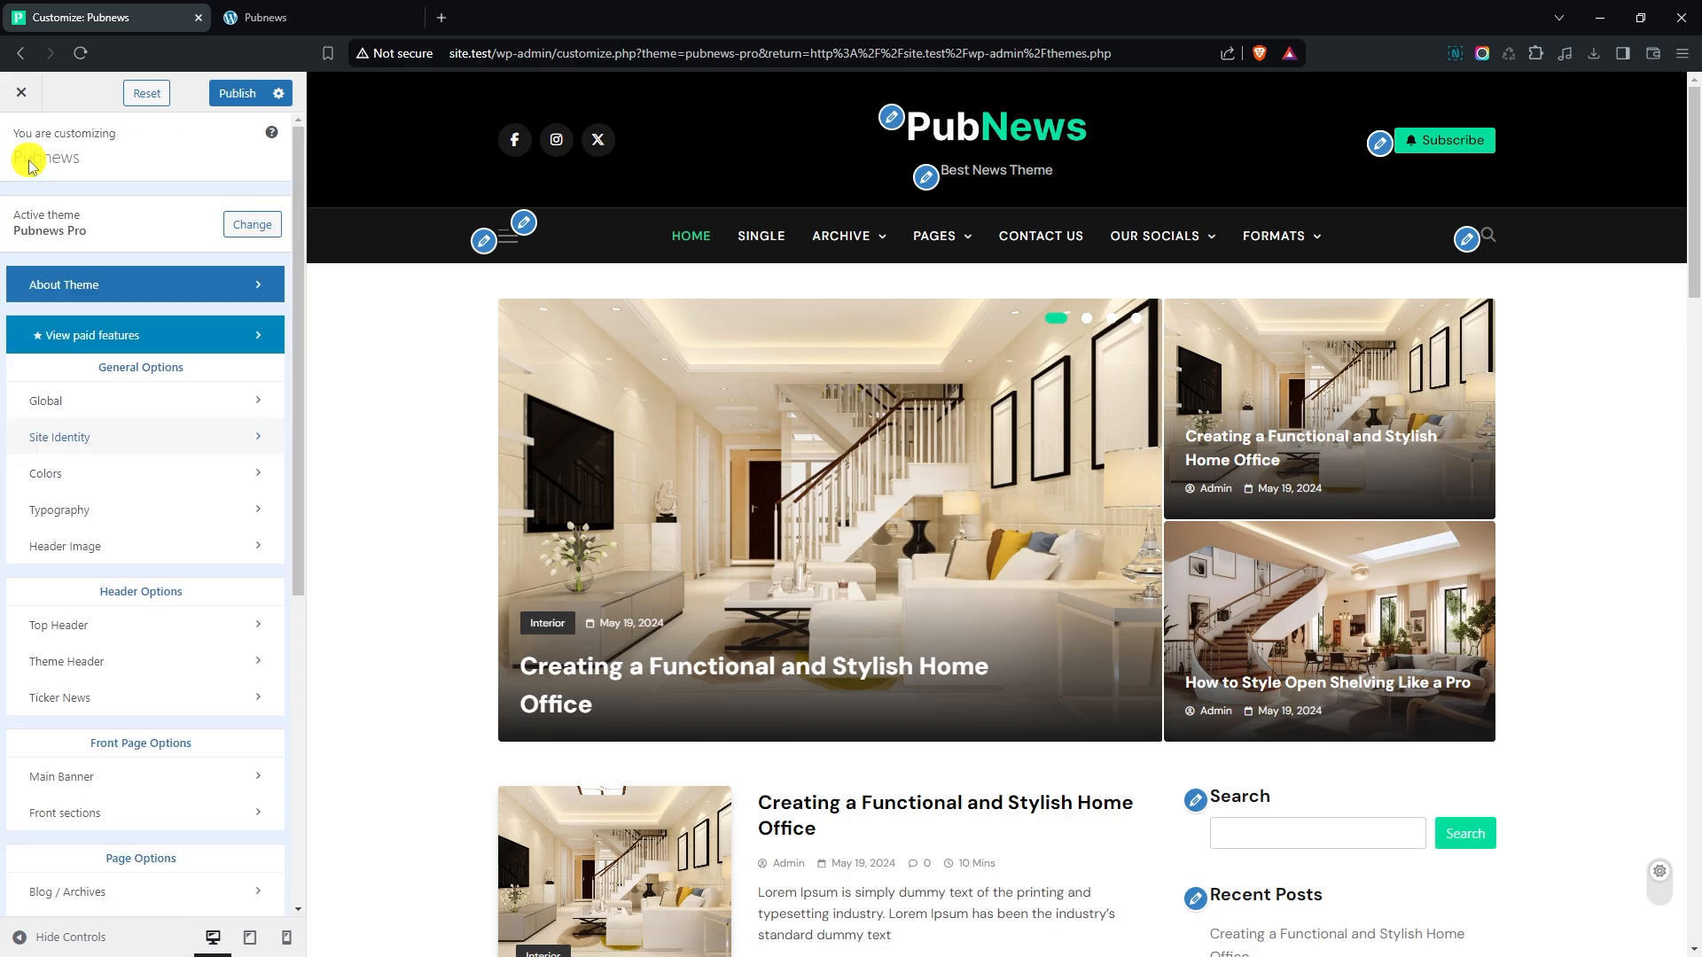
click(86, 625)
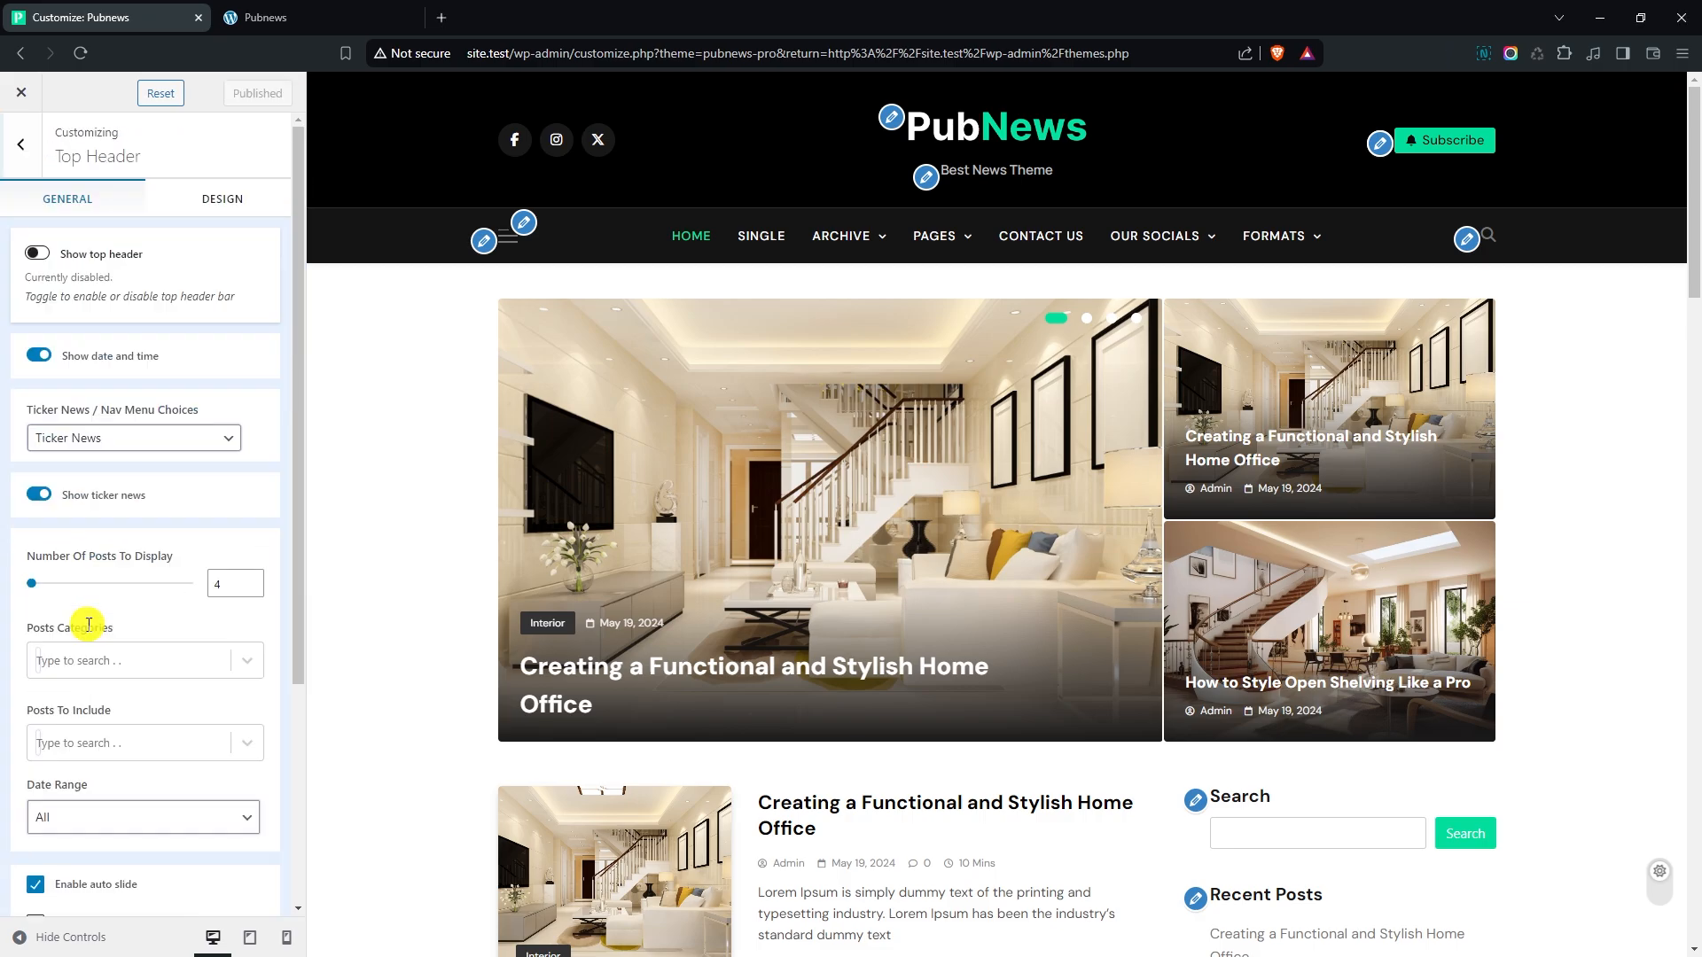
click(38, 256)
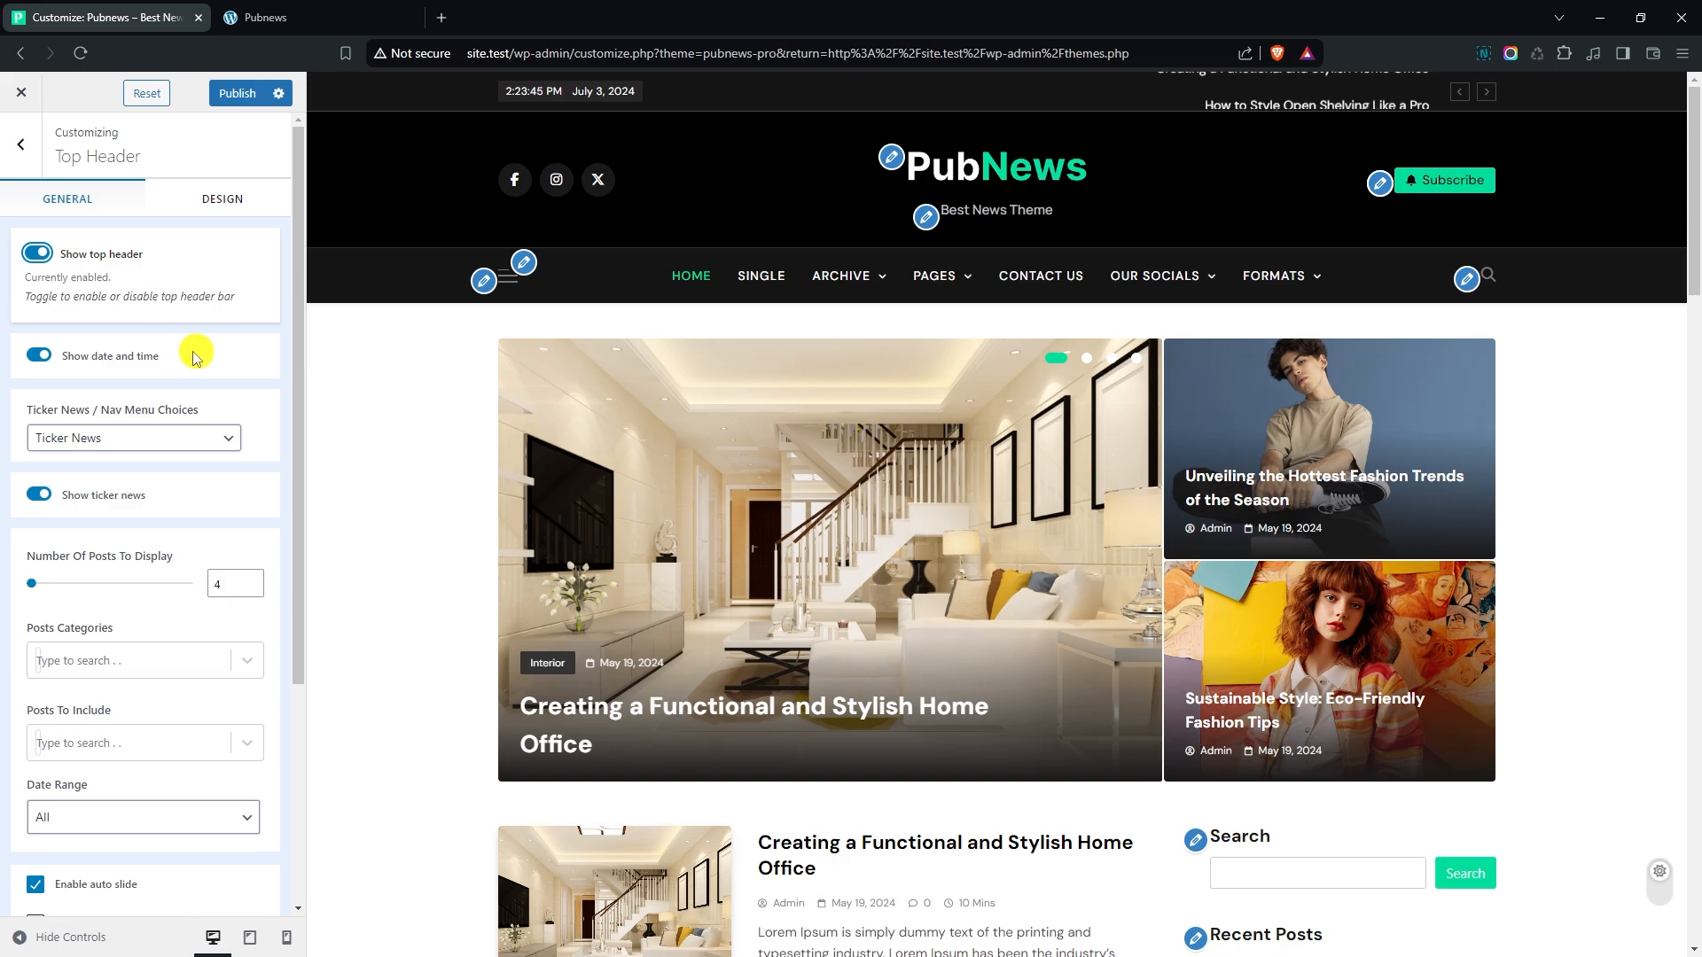
click(104, 438)
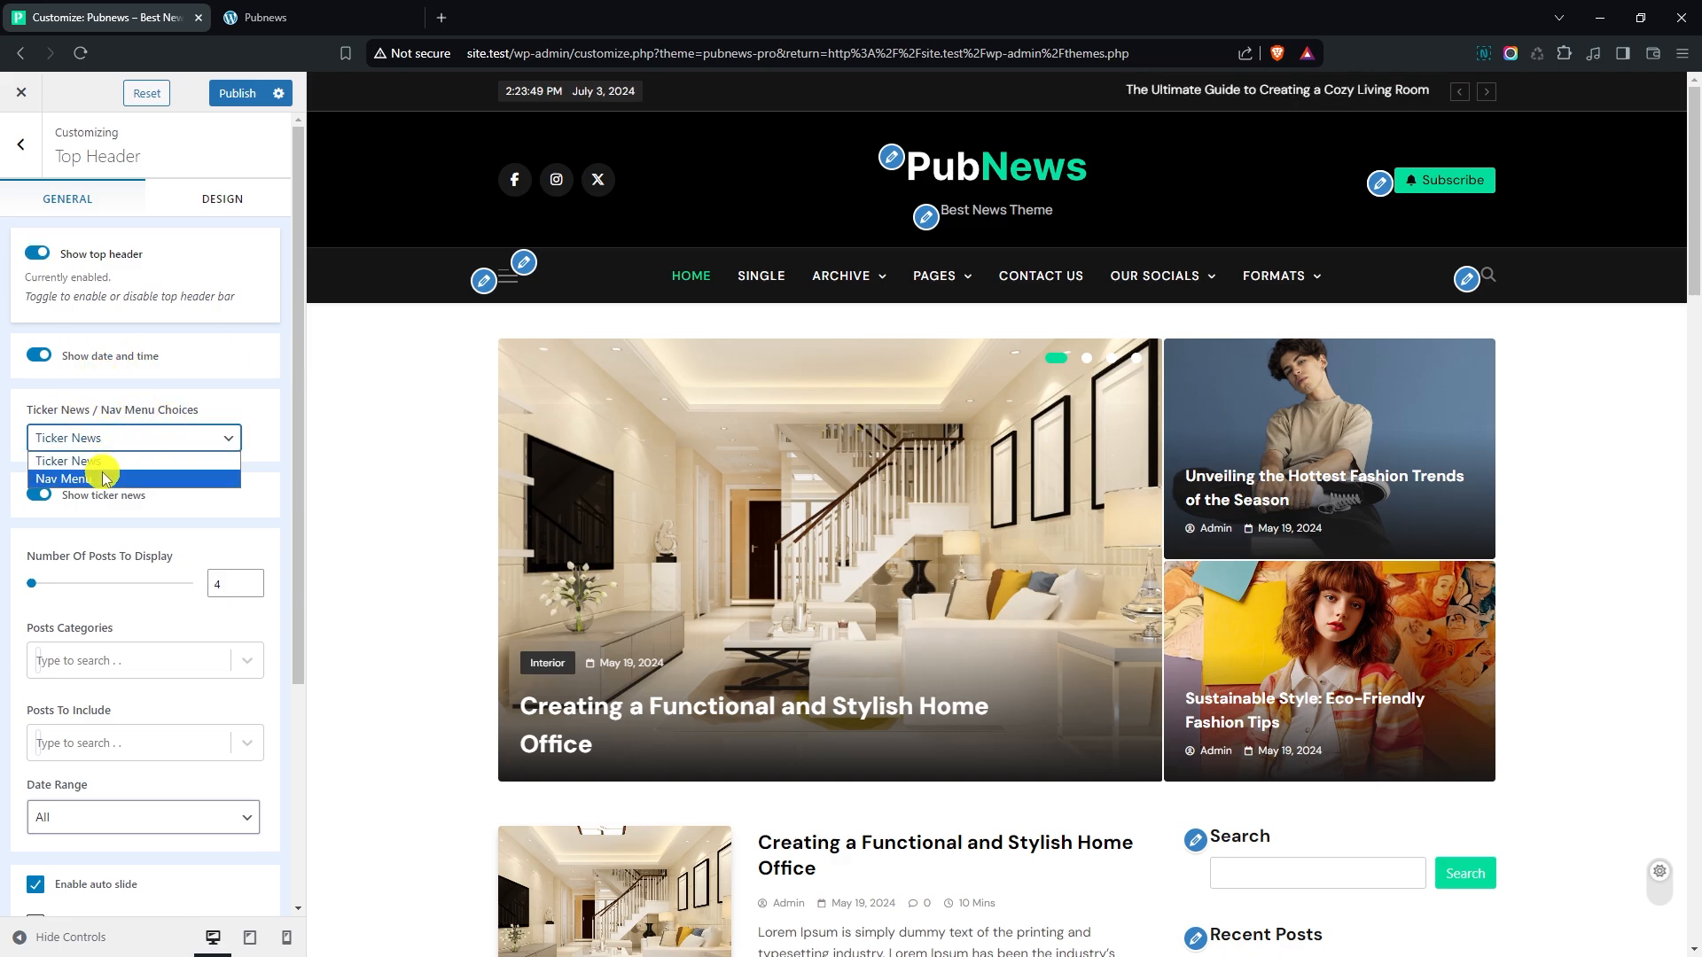
click(103, 478)
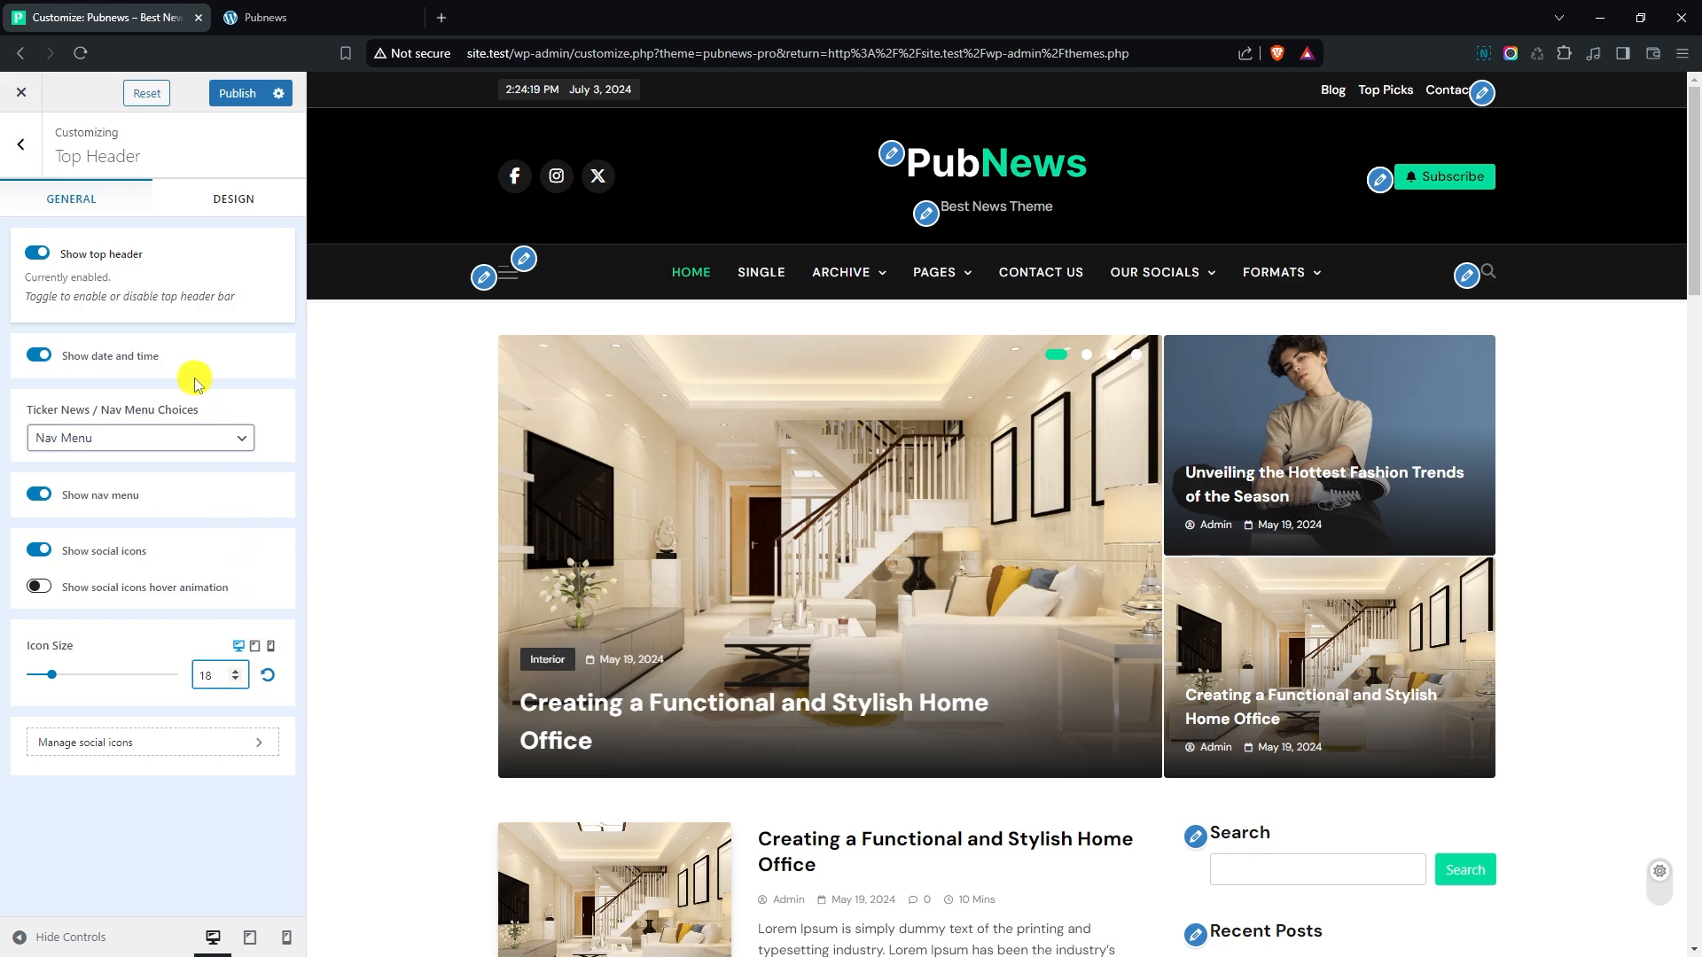
- Set the top header's bottom border color to grey #646464 and its thickness to 2
click(234, 199)
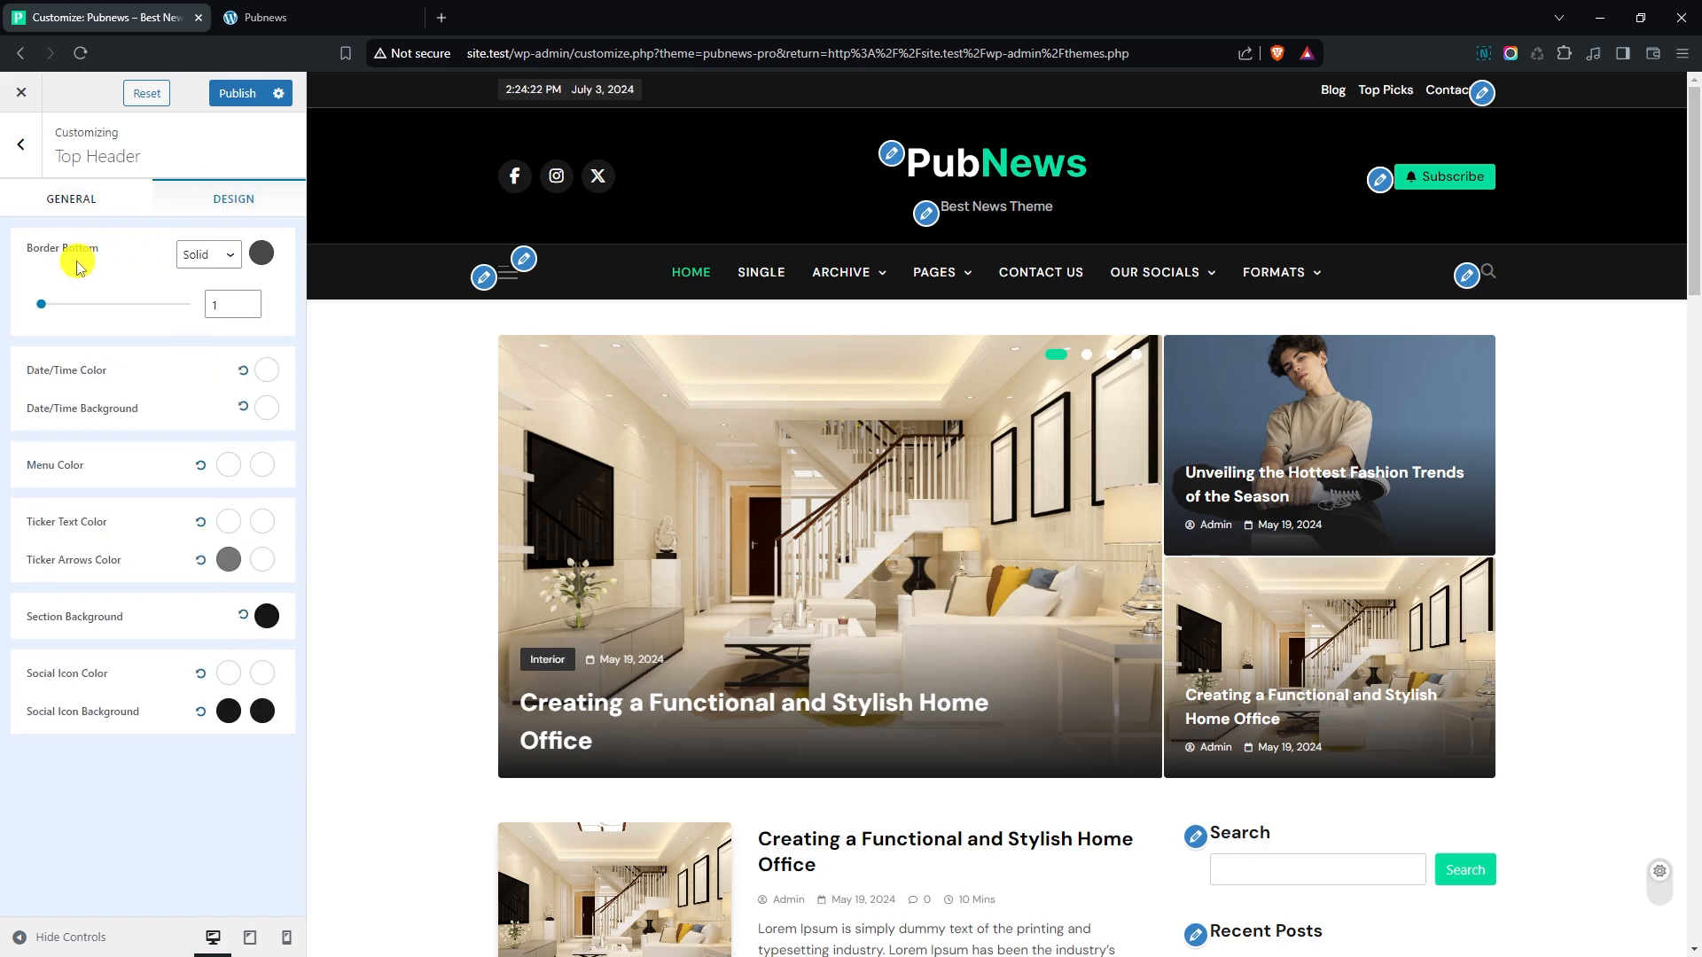
click(261, 252)
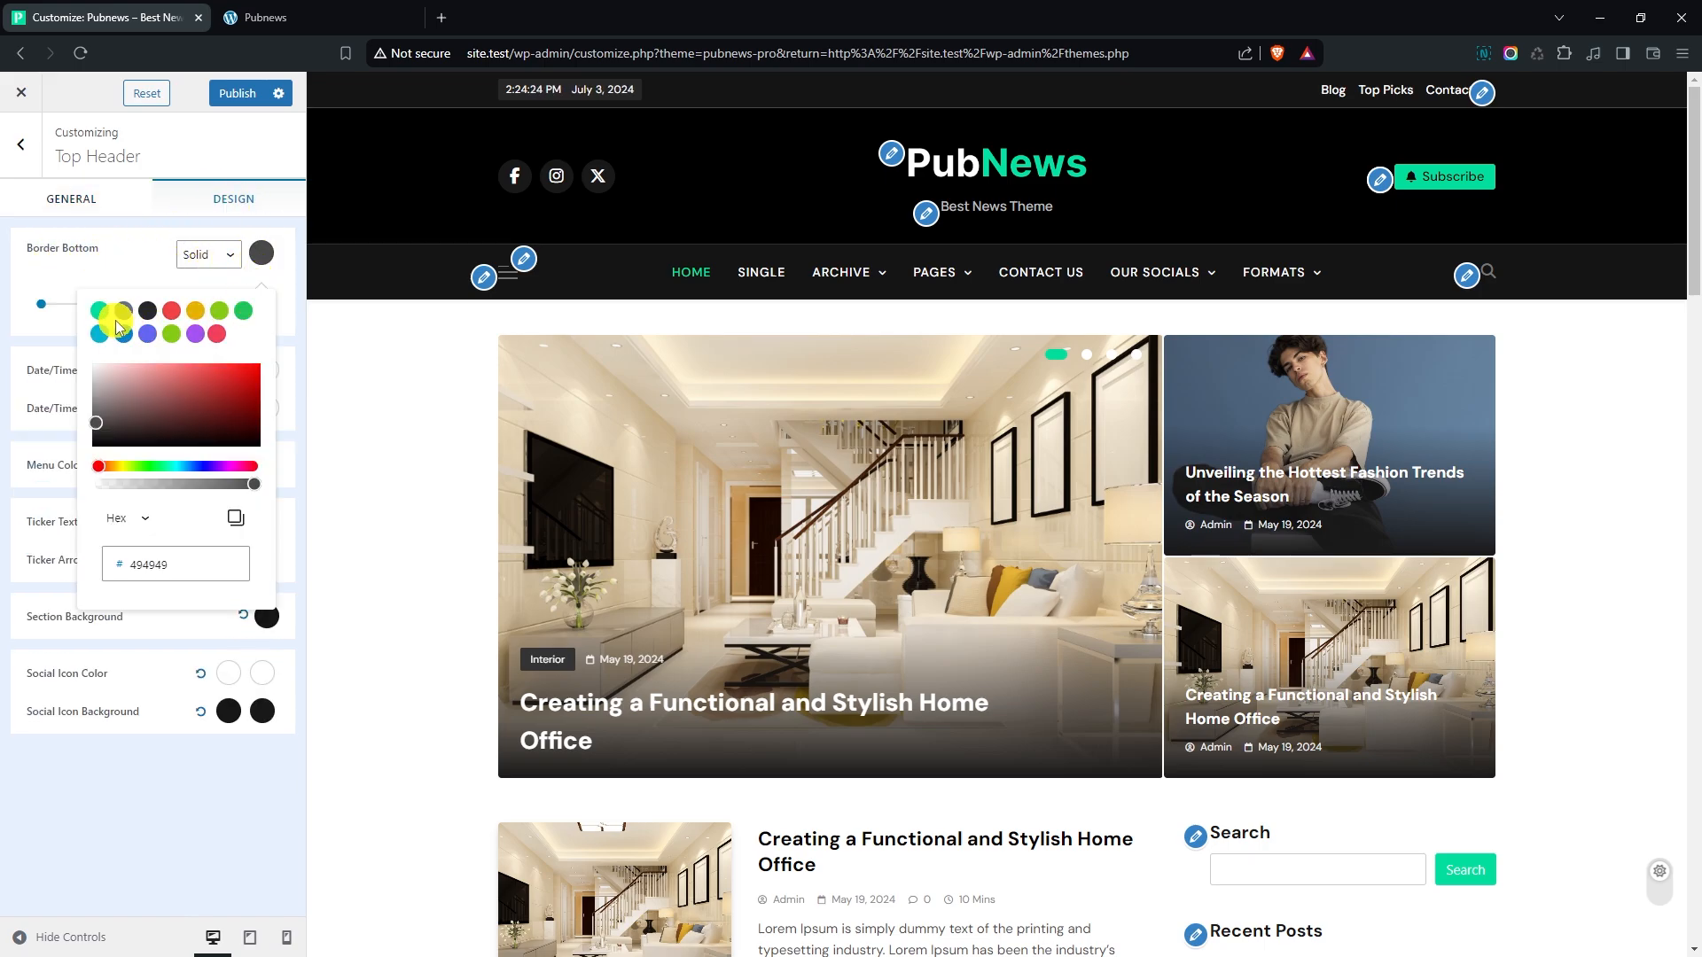
drag(128, 372, 91, 418)
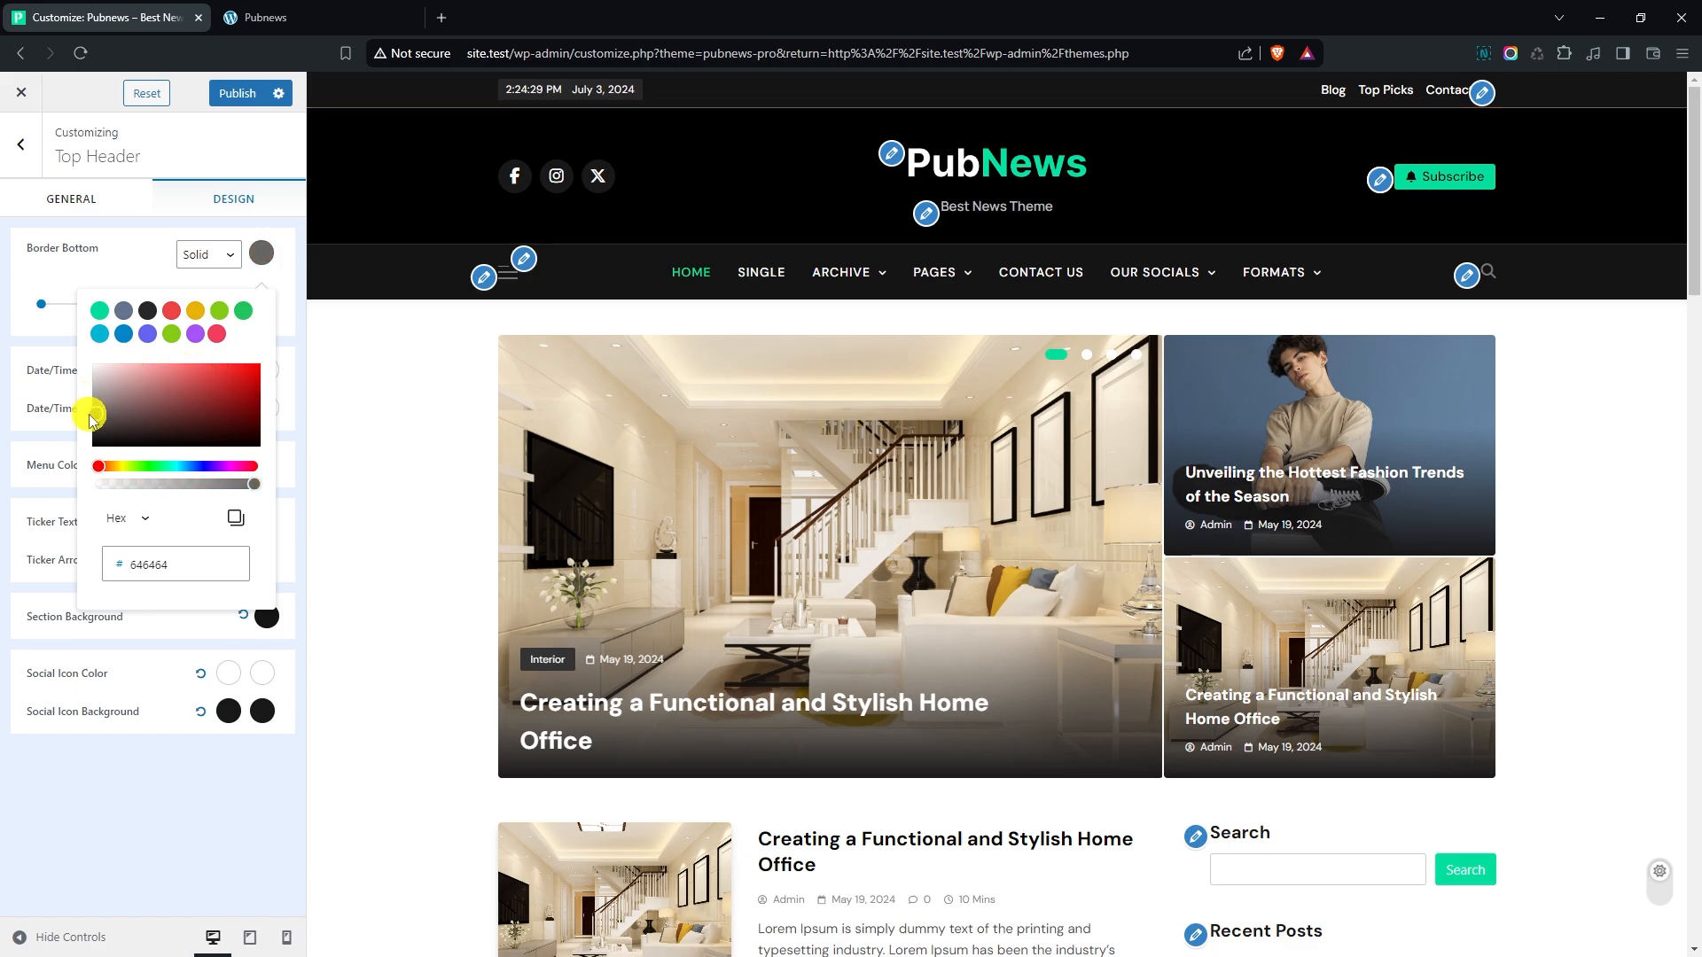
click(62, 337)
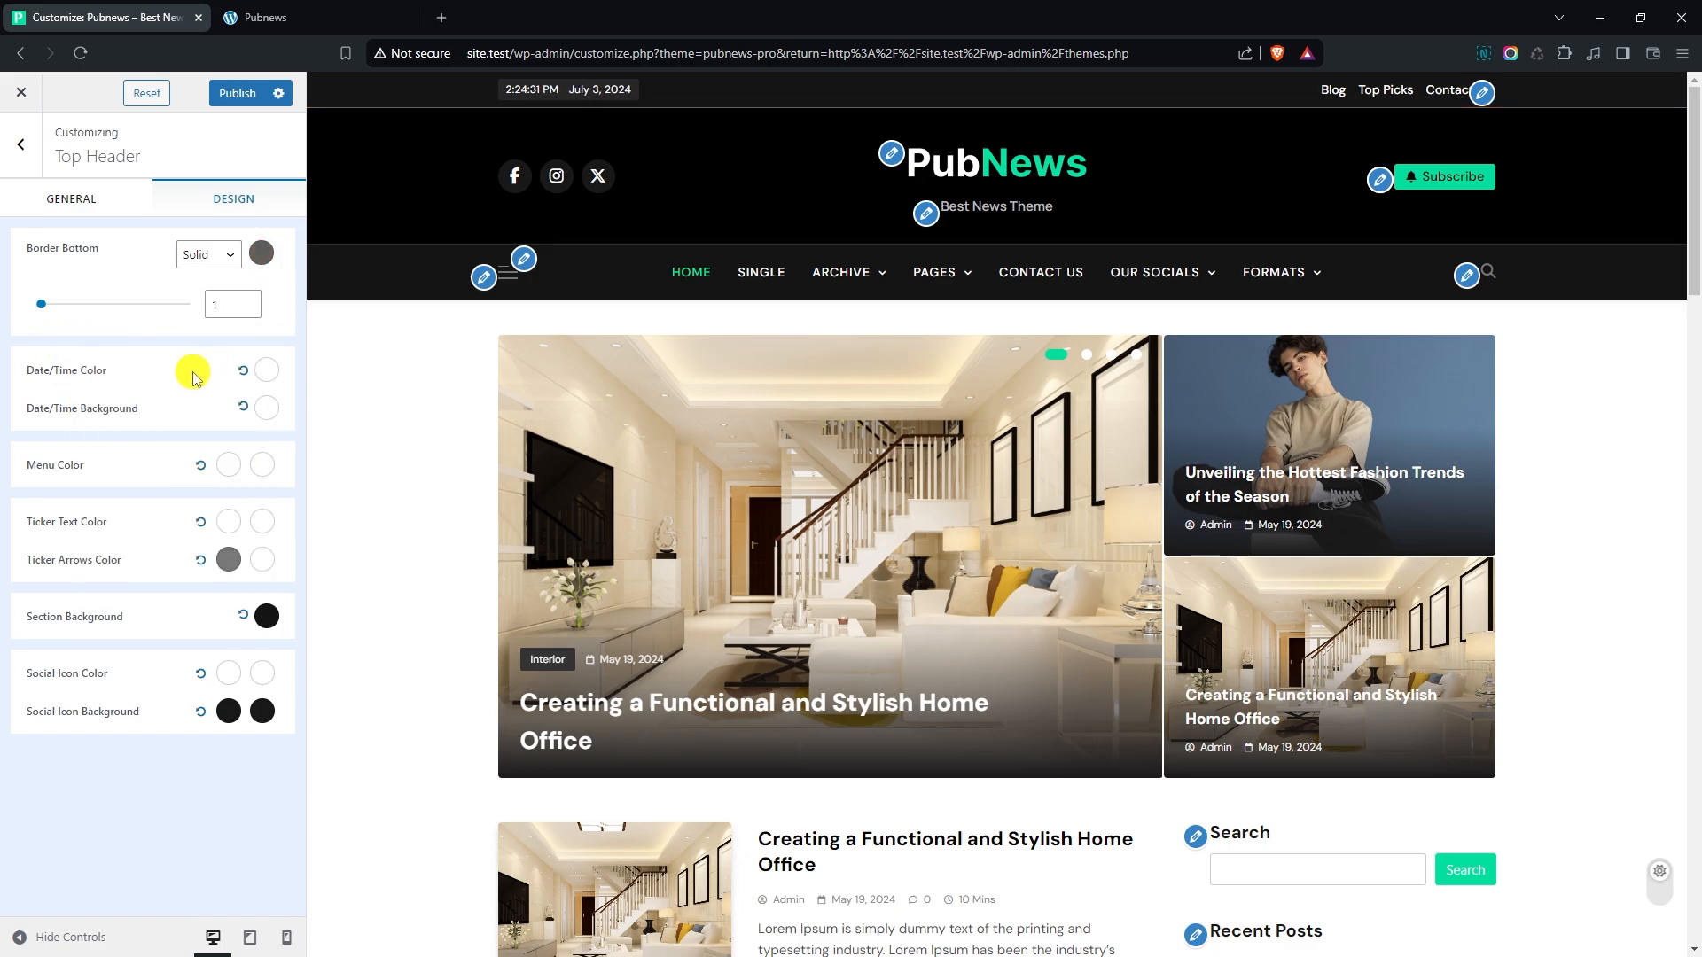
click(252, 301)
click(252, 302)
click(252, 301)
click(253, 309)
click(253, 309)
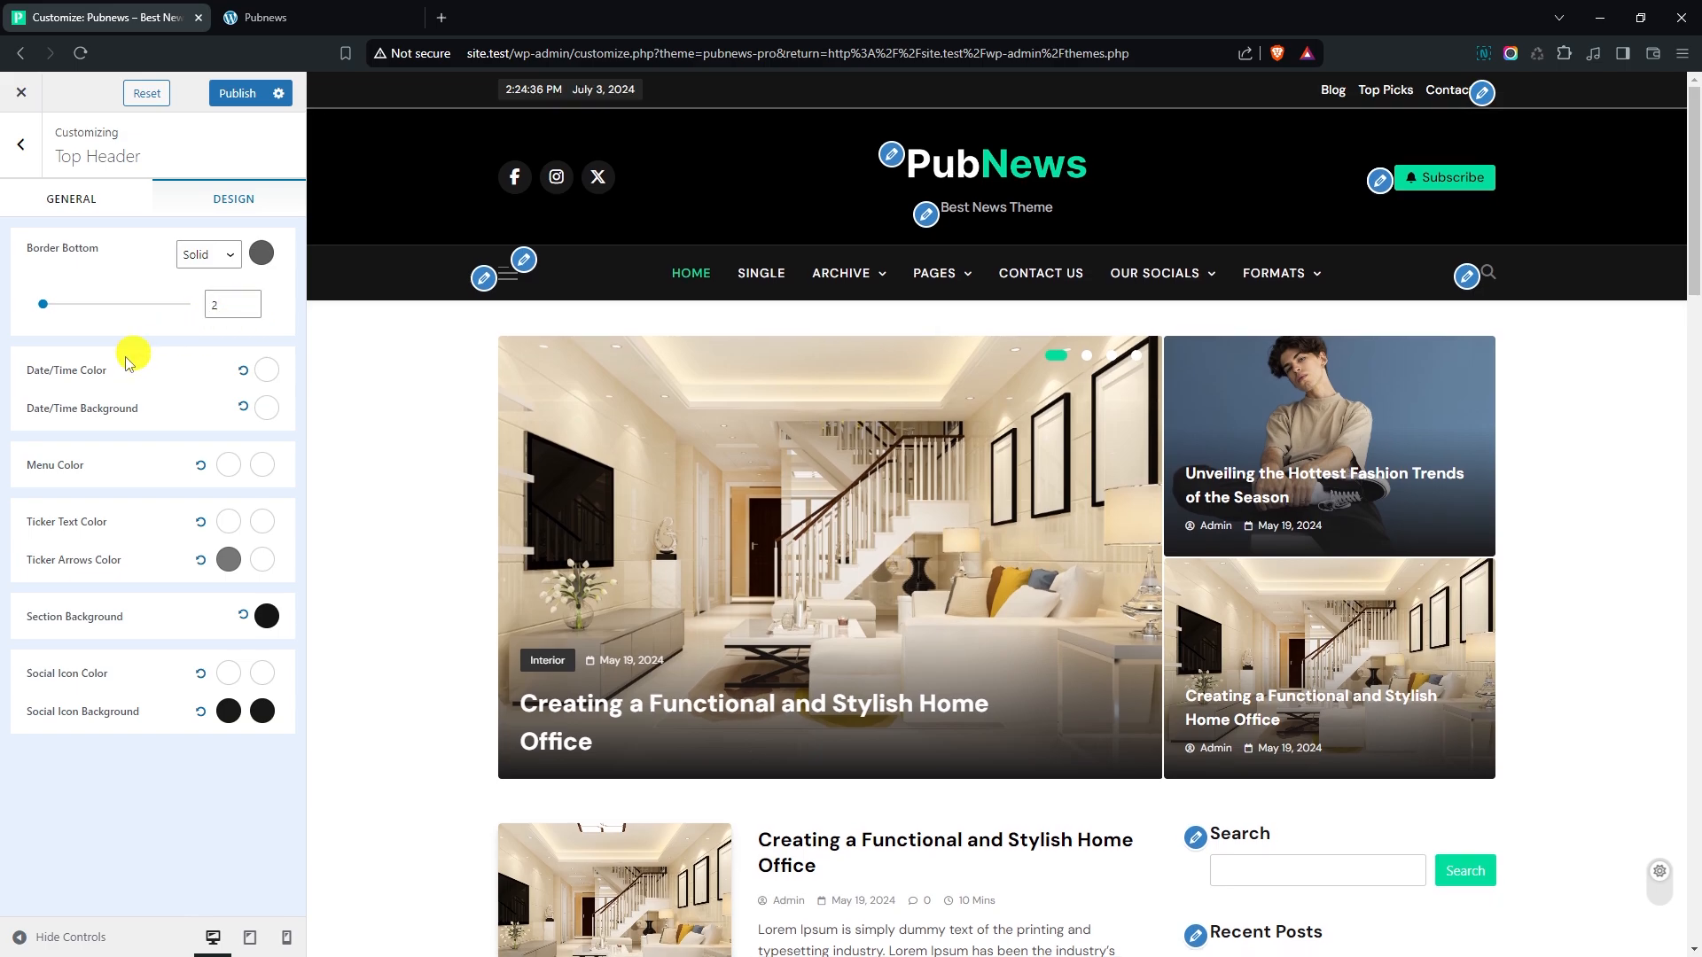
- Set the top header's date/time text color to light grey #E1E1E1
click(266, 370)
click(258, 476)
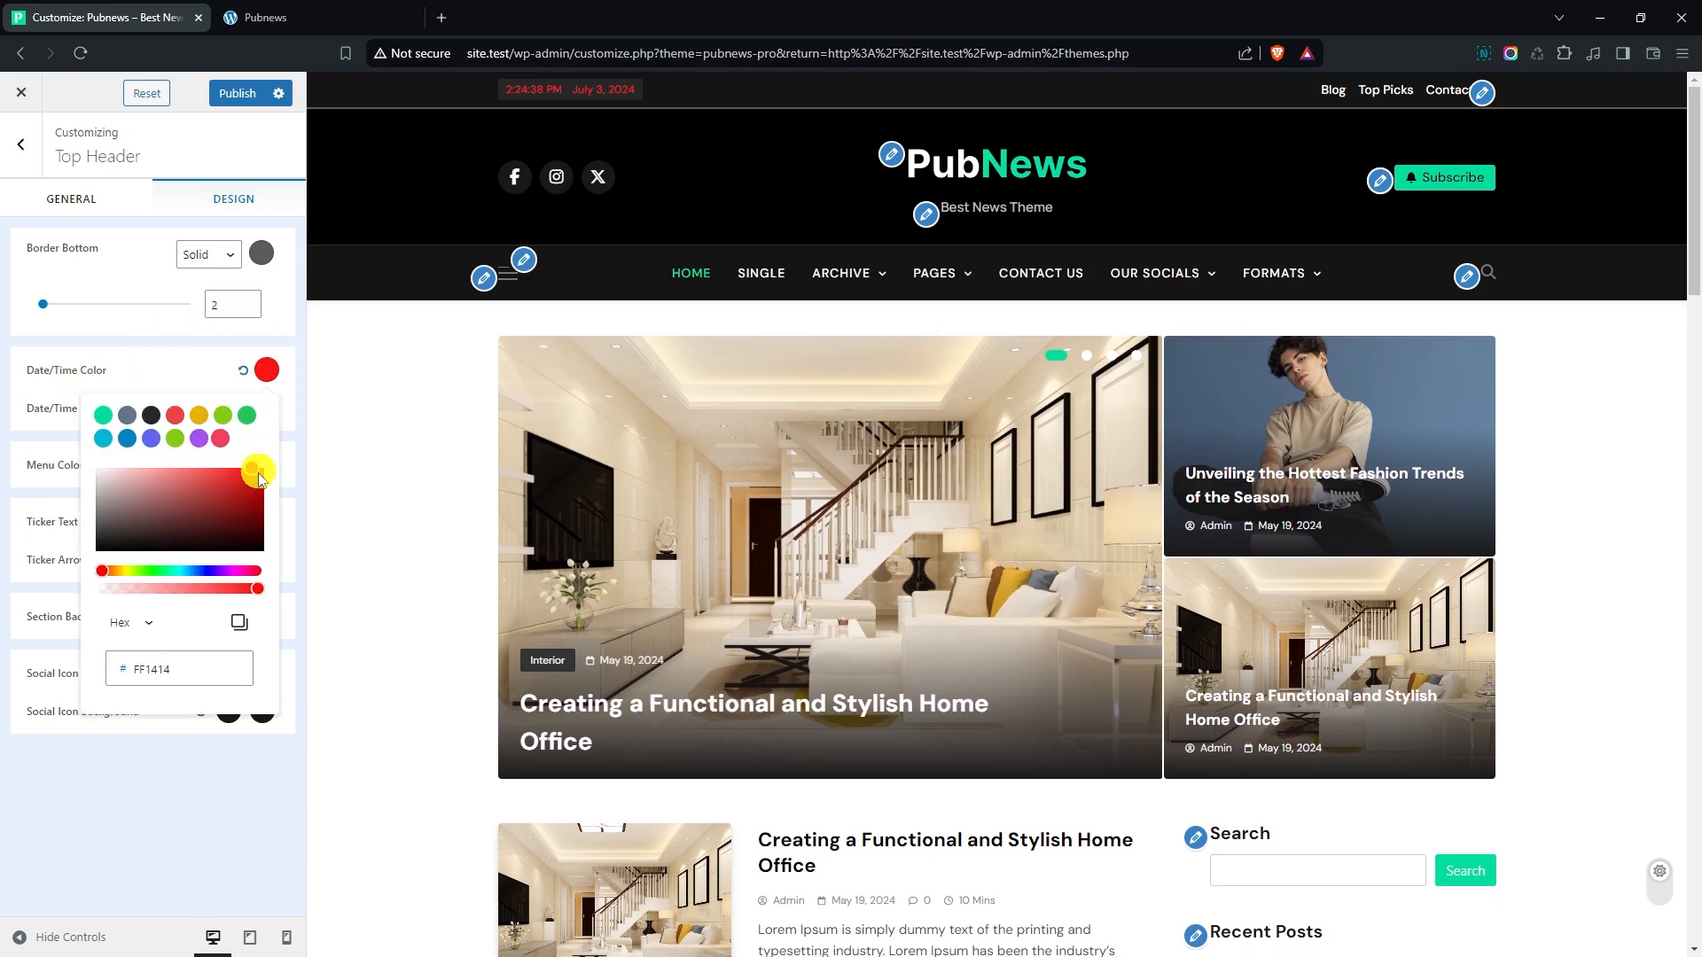
drag(259, 476, 92, 485)
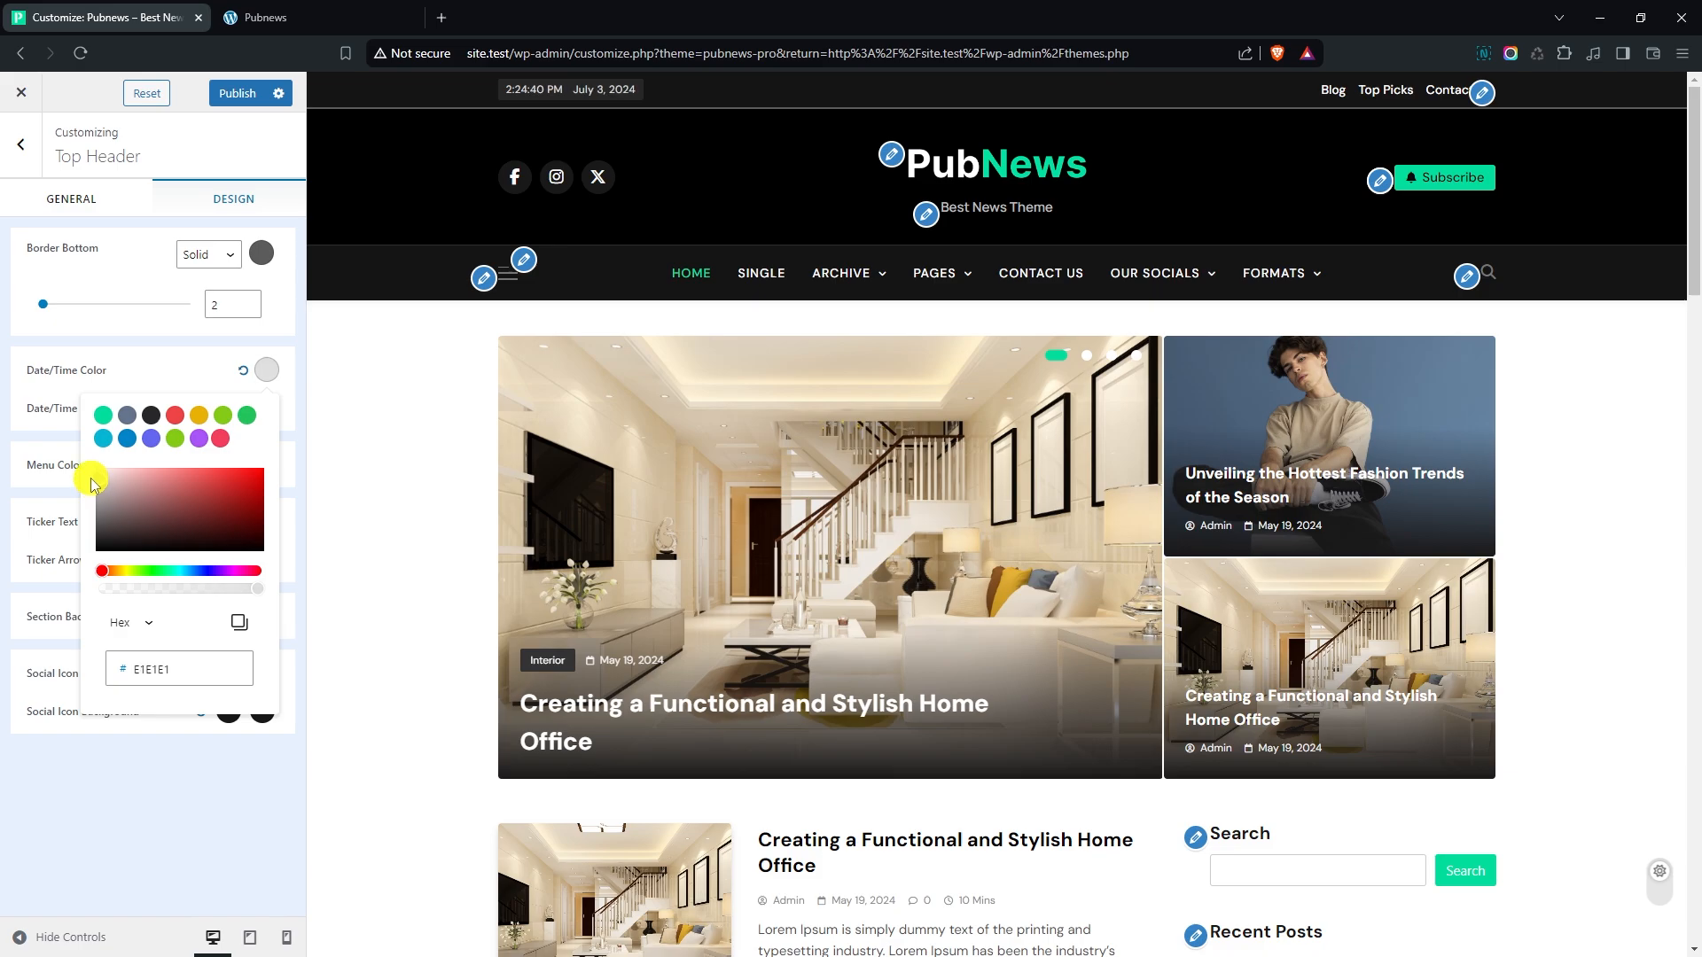
click(168, 371)
- Set the top header's date/time background to the translucent grey #D4D4D41F
click(266, 408)
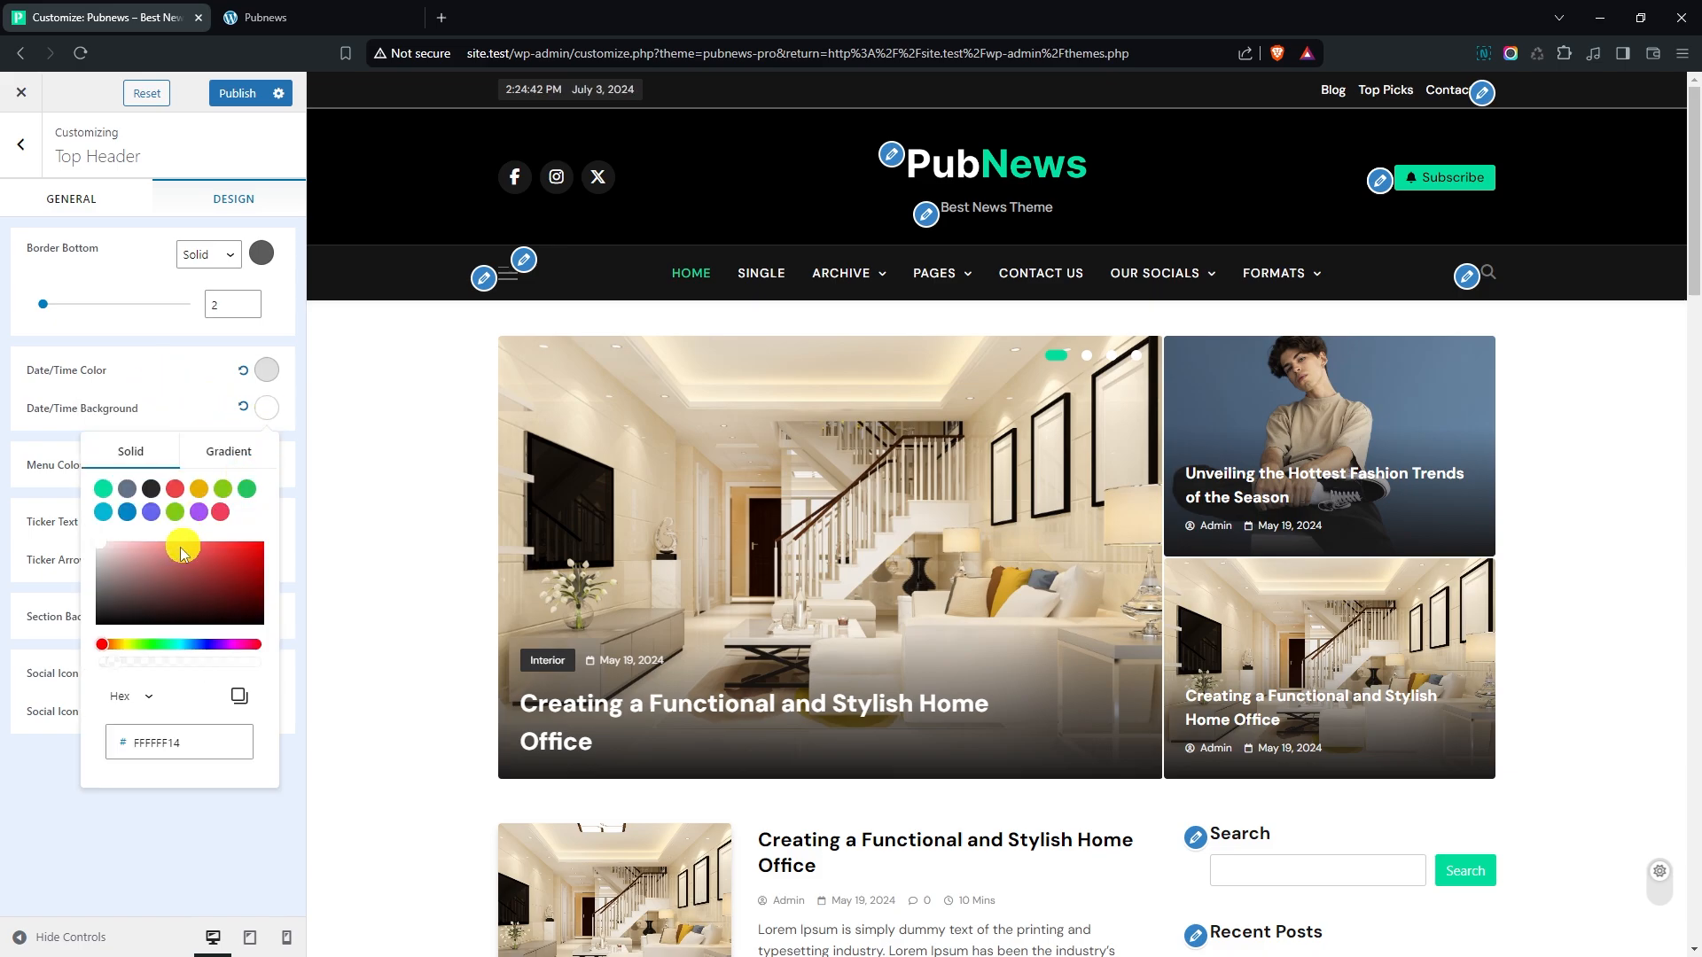
drag(118, 661, 120, 662)
mouse_move(118, 589)
mouse_down()
mouse_move(141, 559)
mouse_move(93, 567)
mouse_up()
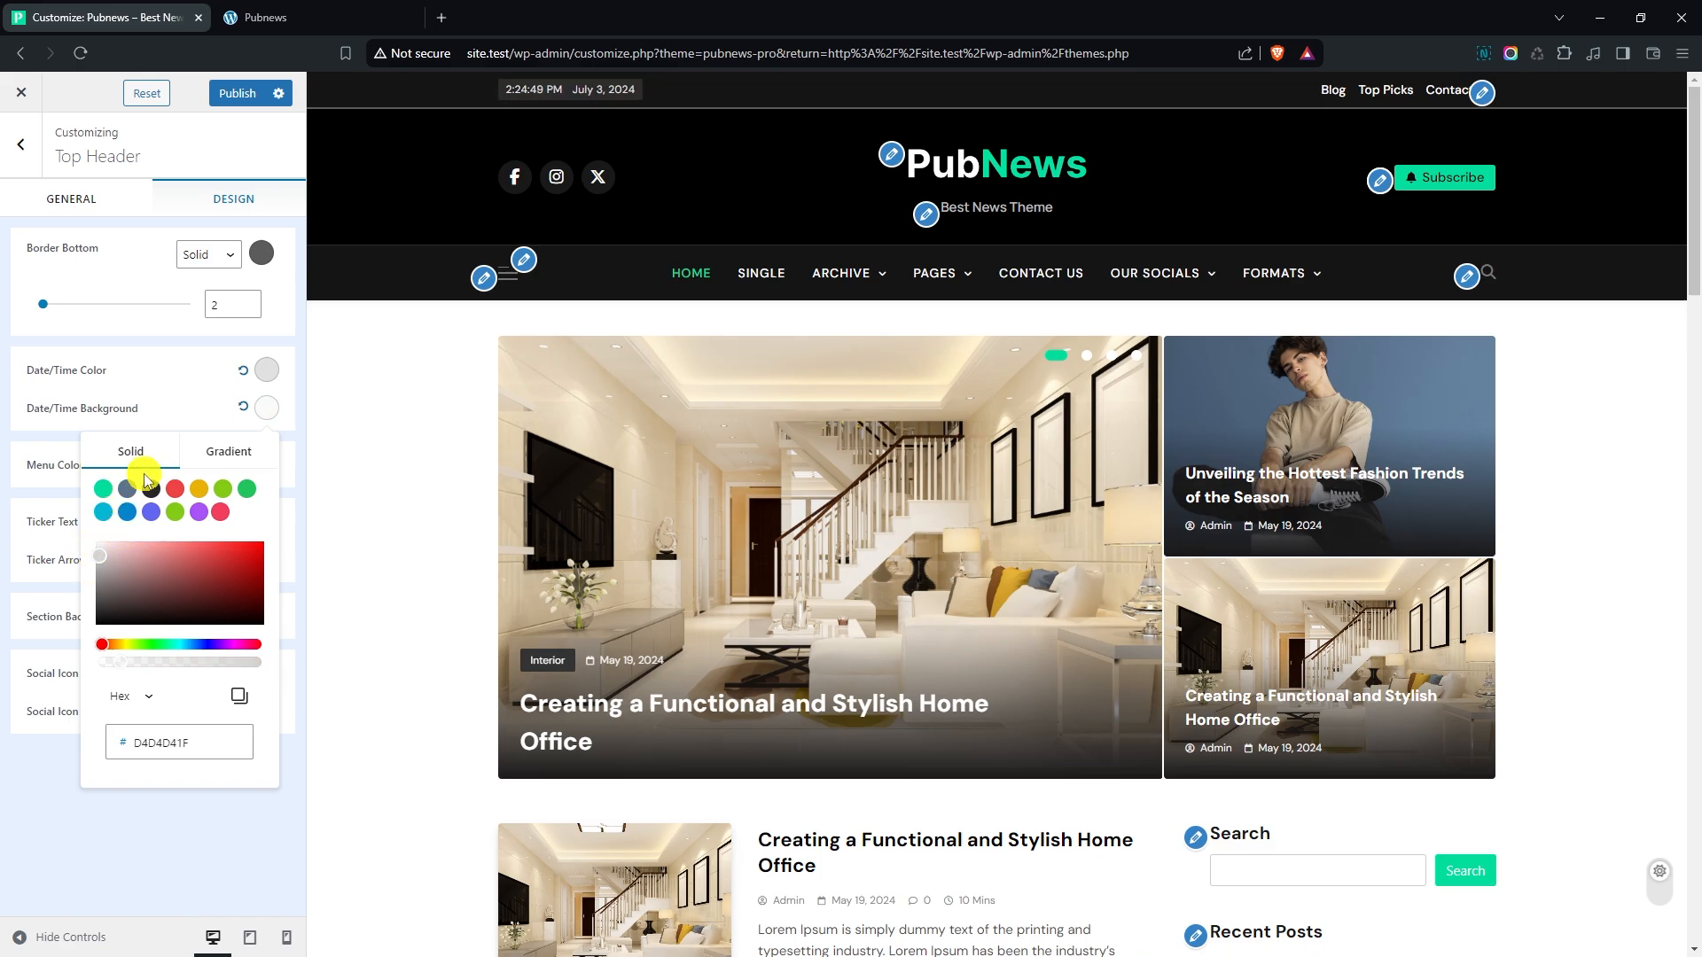
click(186, 414)
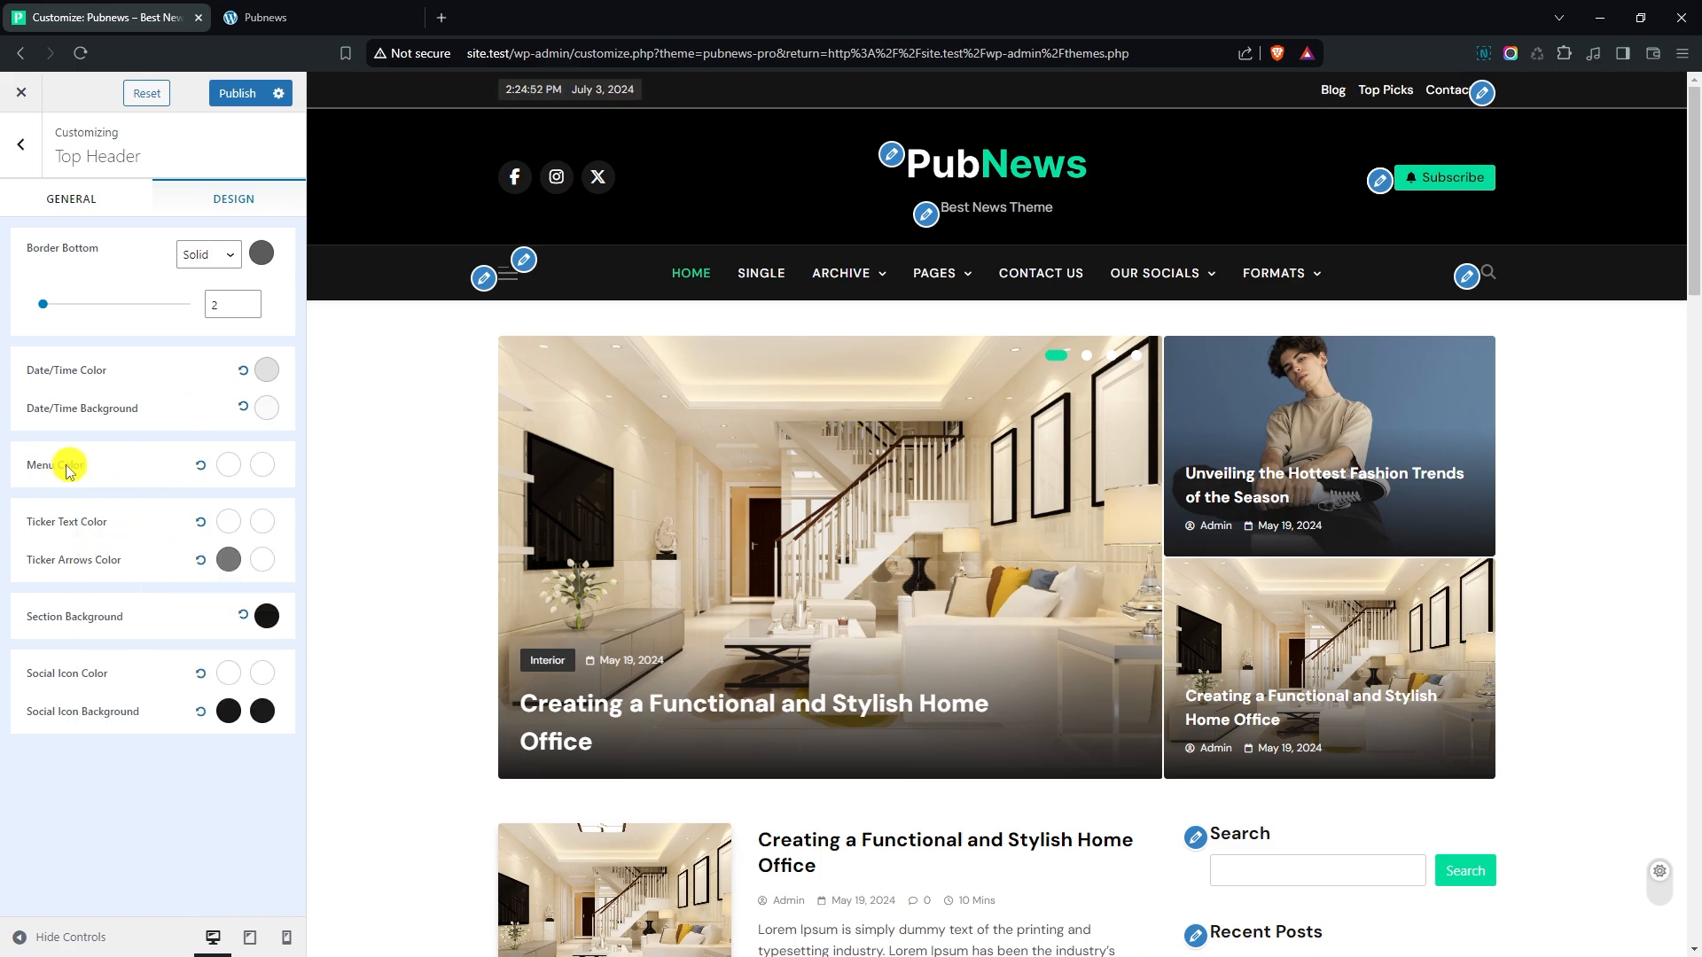
- Set the top header's normal menu color to light grey #D9D9D9
click(229, 468)
click(71, 571)
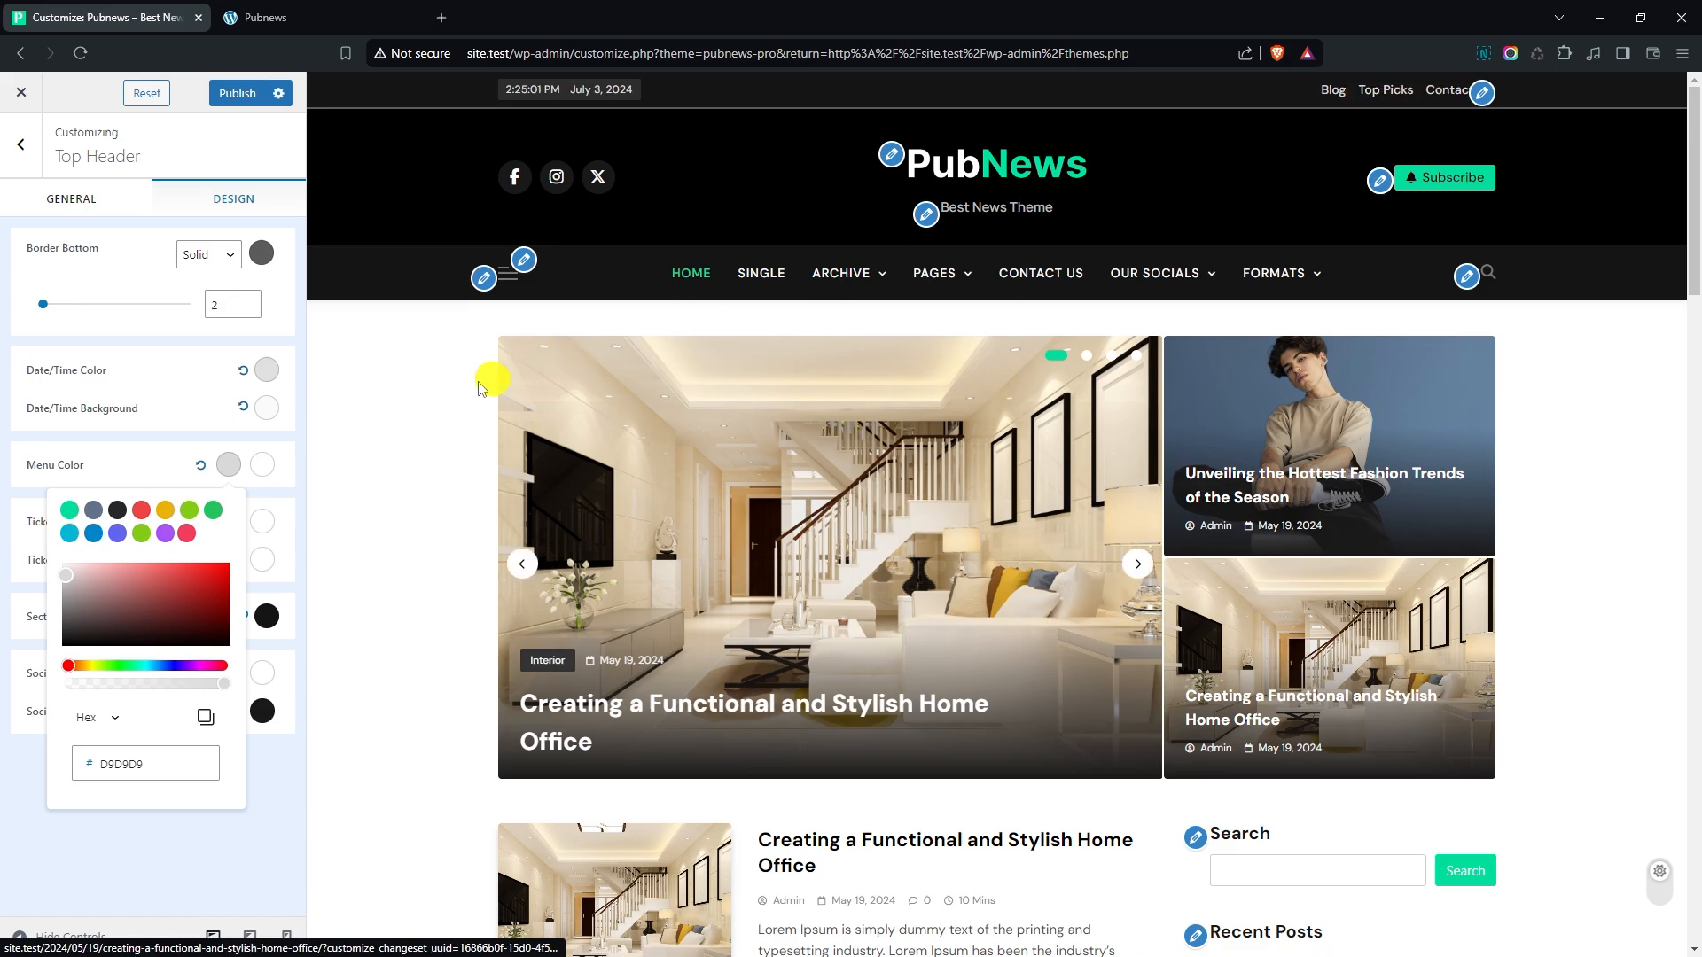
click(154, 471)
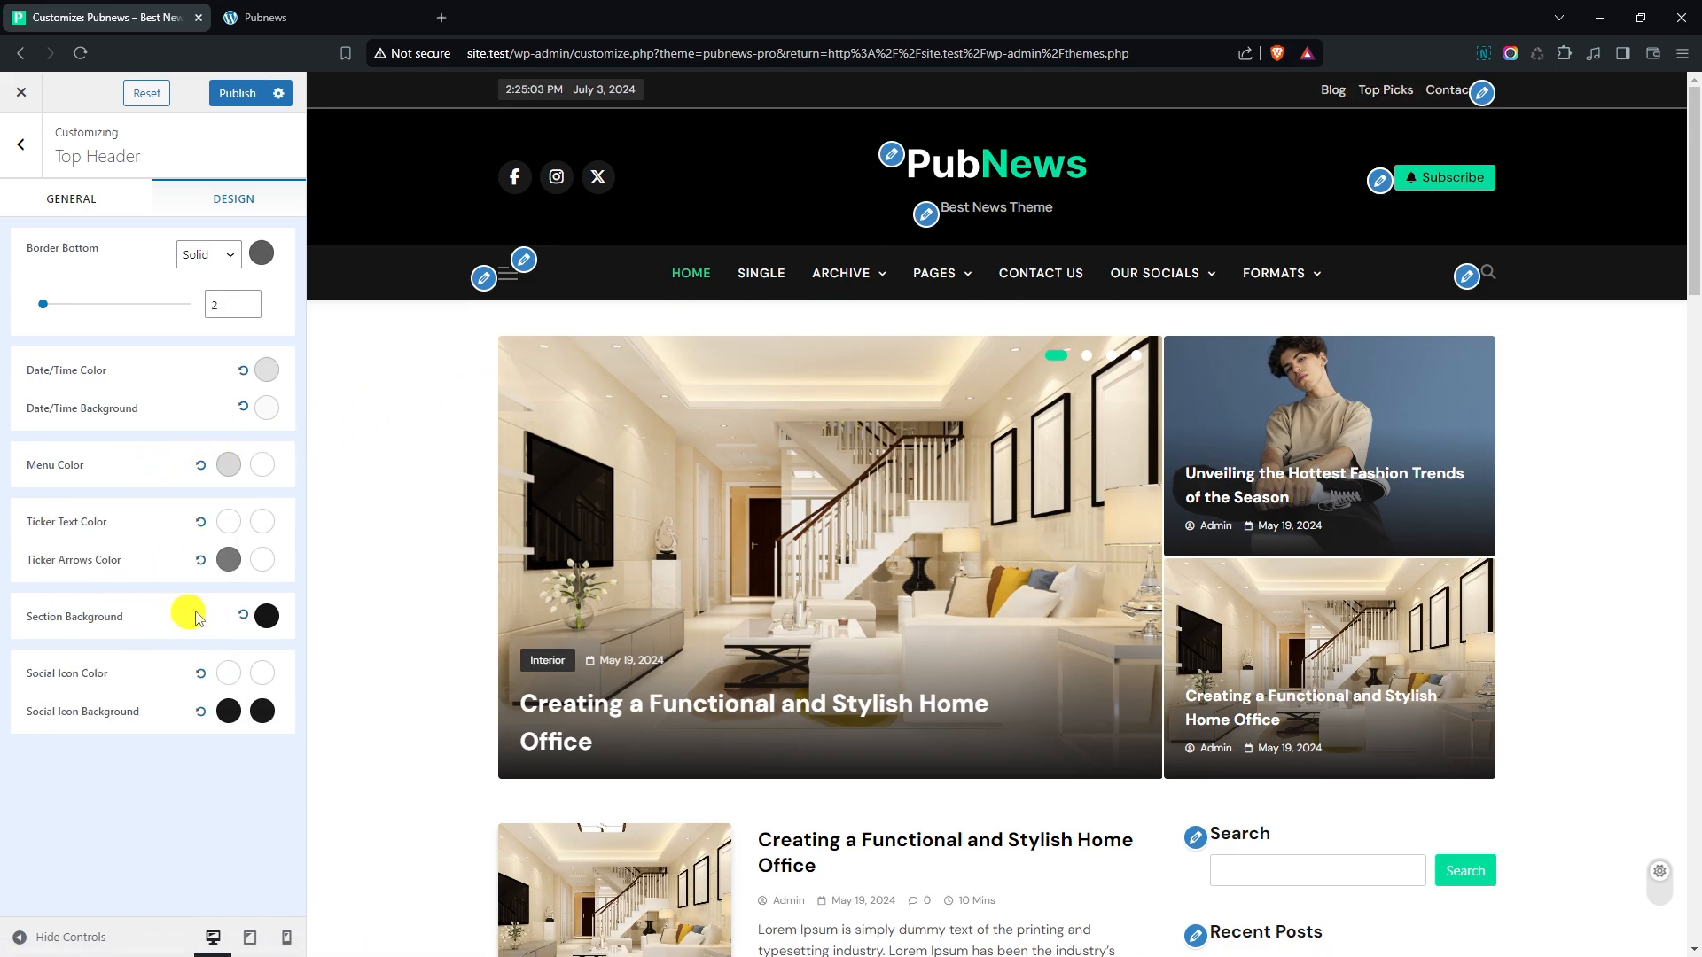
- Set the top header's section background to the solid dark grey #1B1B1B
click(262, 615)
click(153, 354)
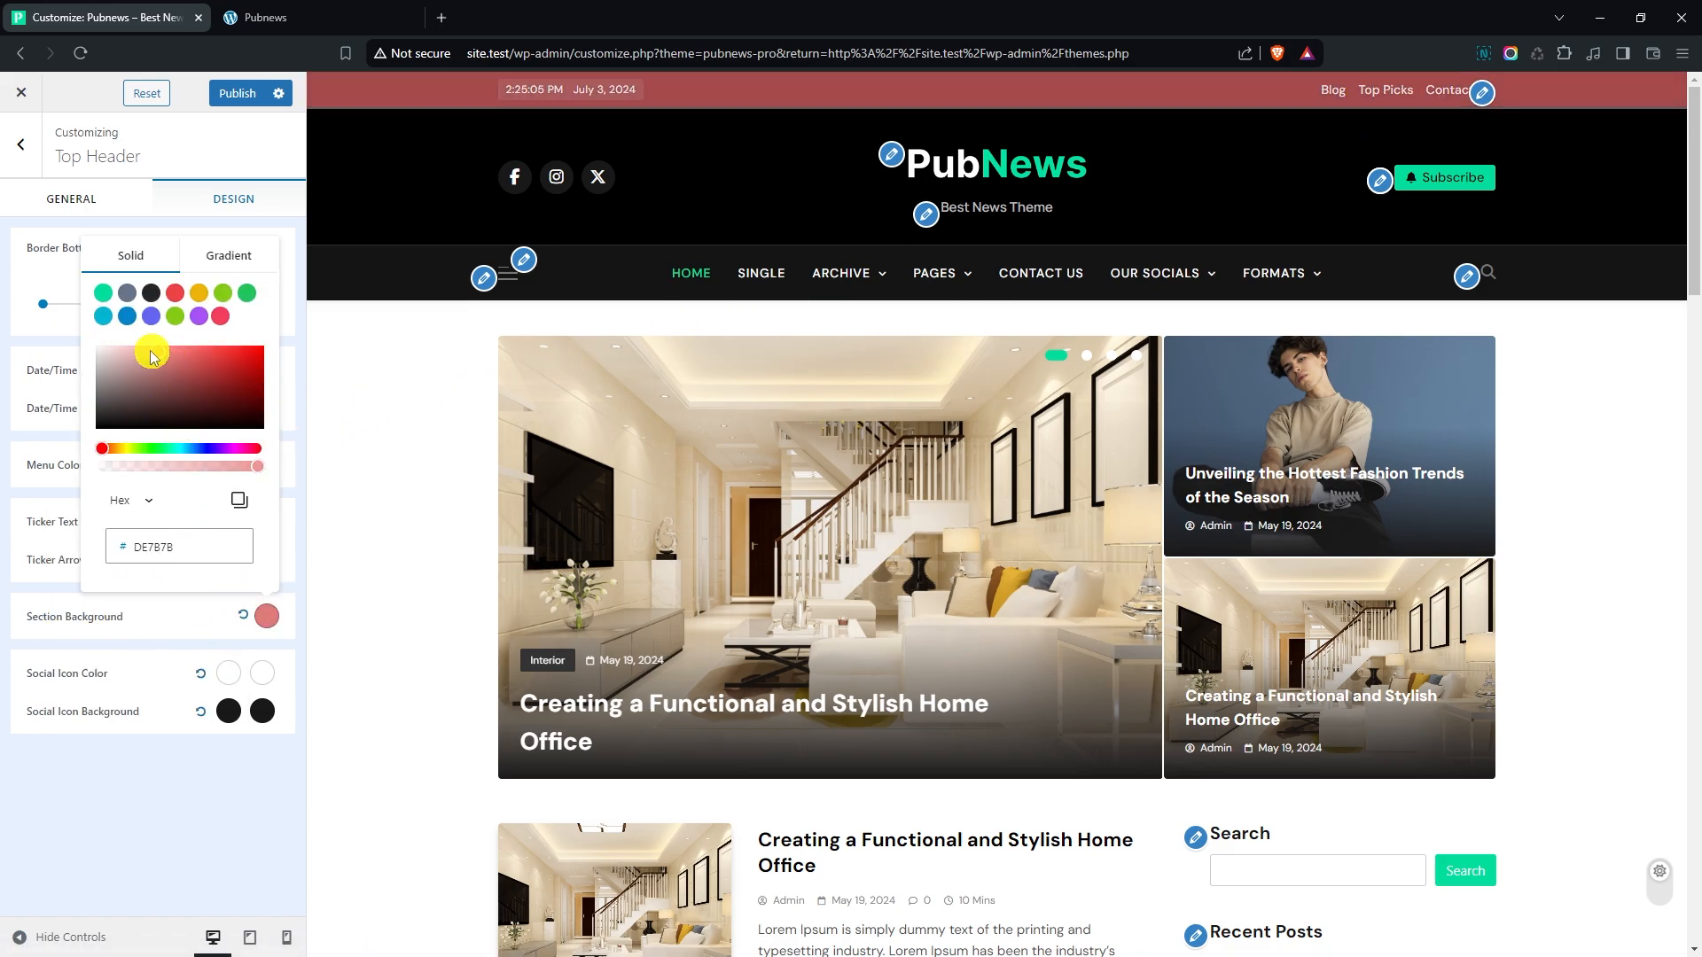
drag(153, 354, 91, 434)
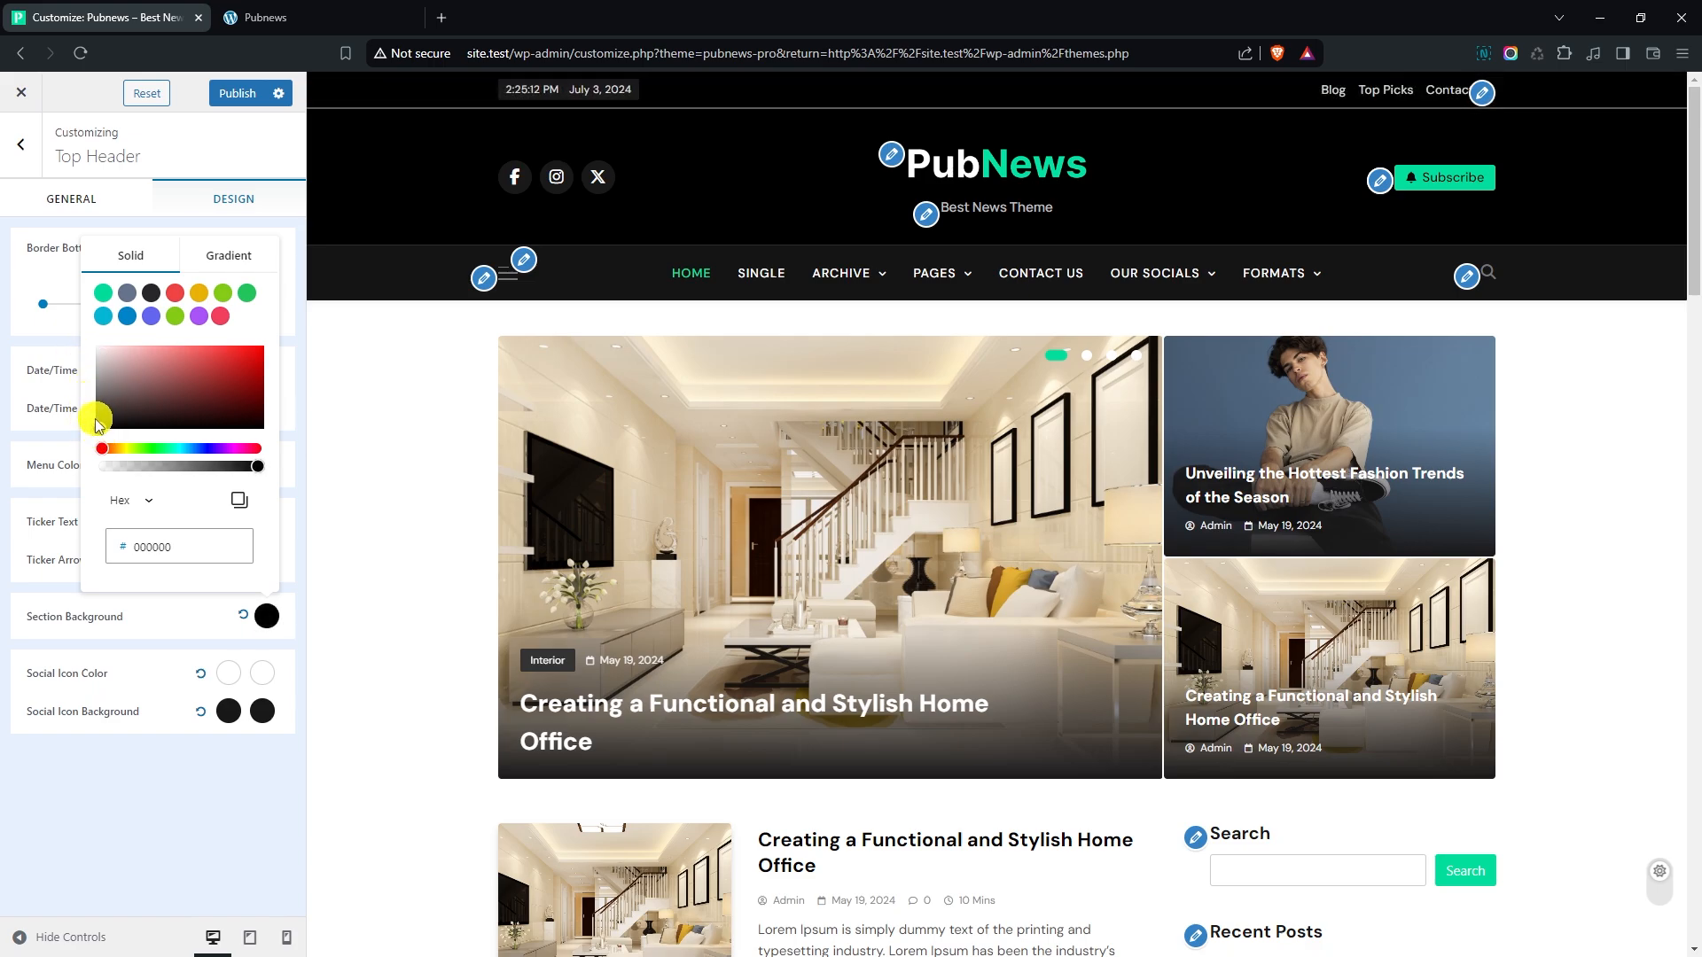
drag(101, 426, 98, 430)
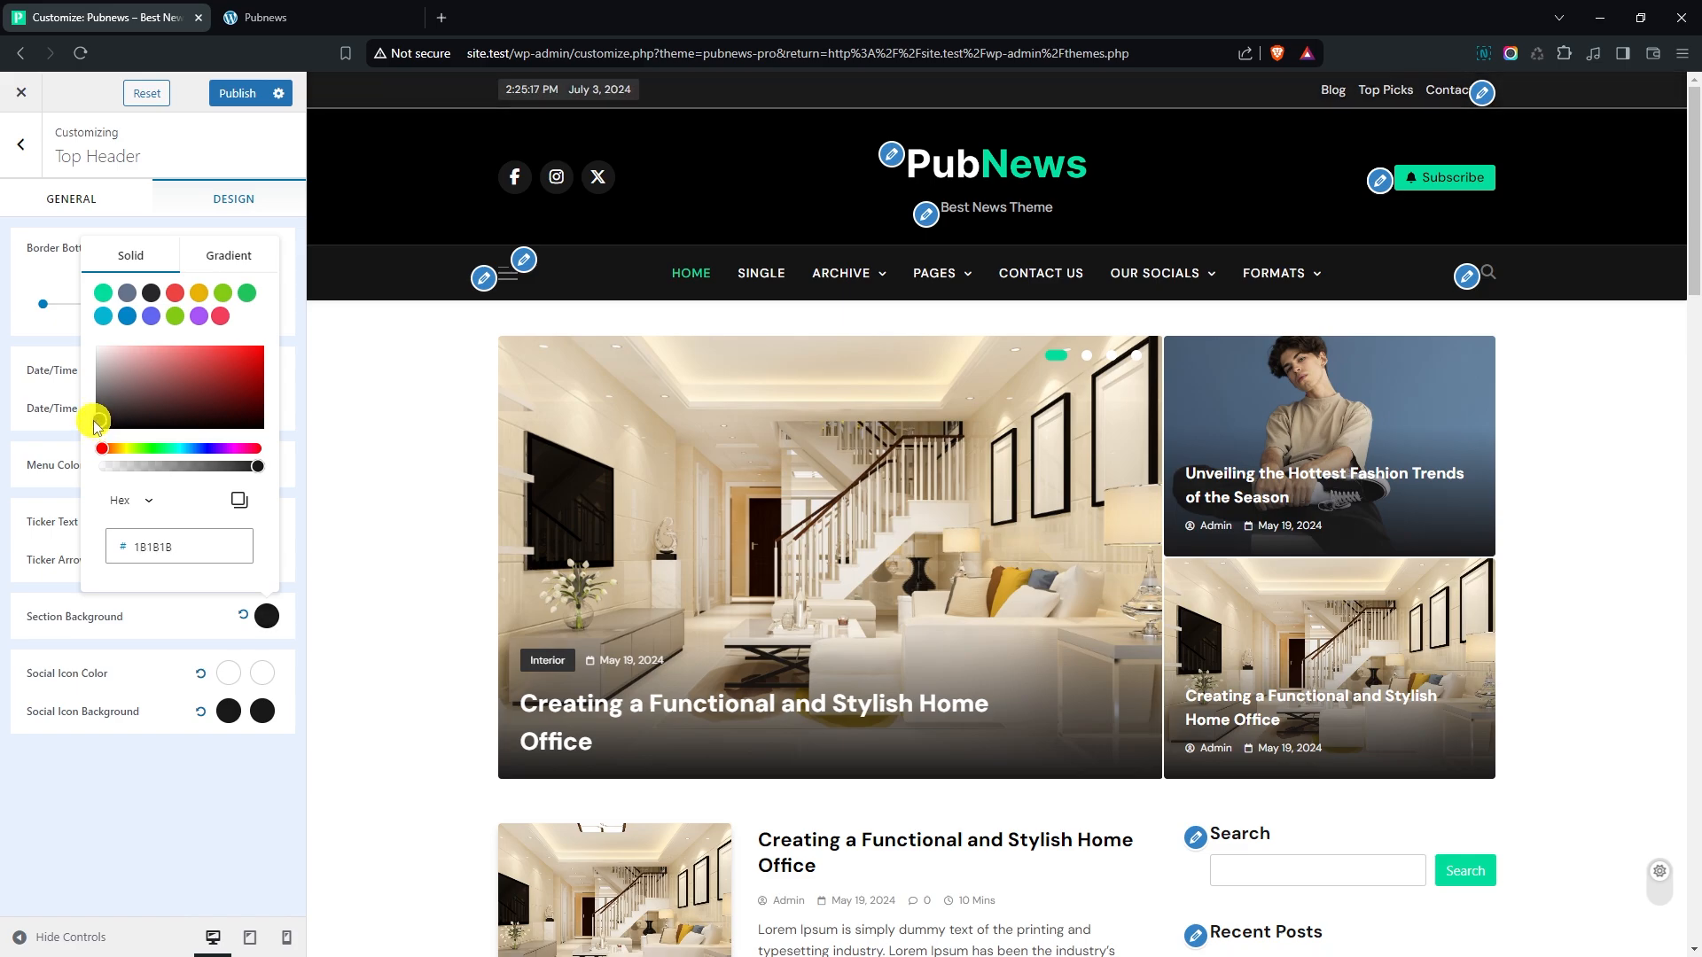
click(165, 621)
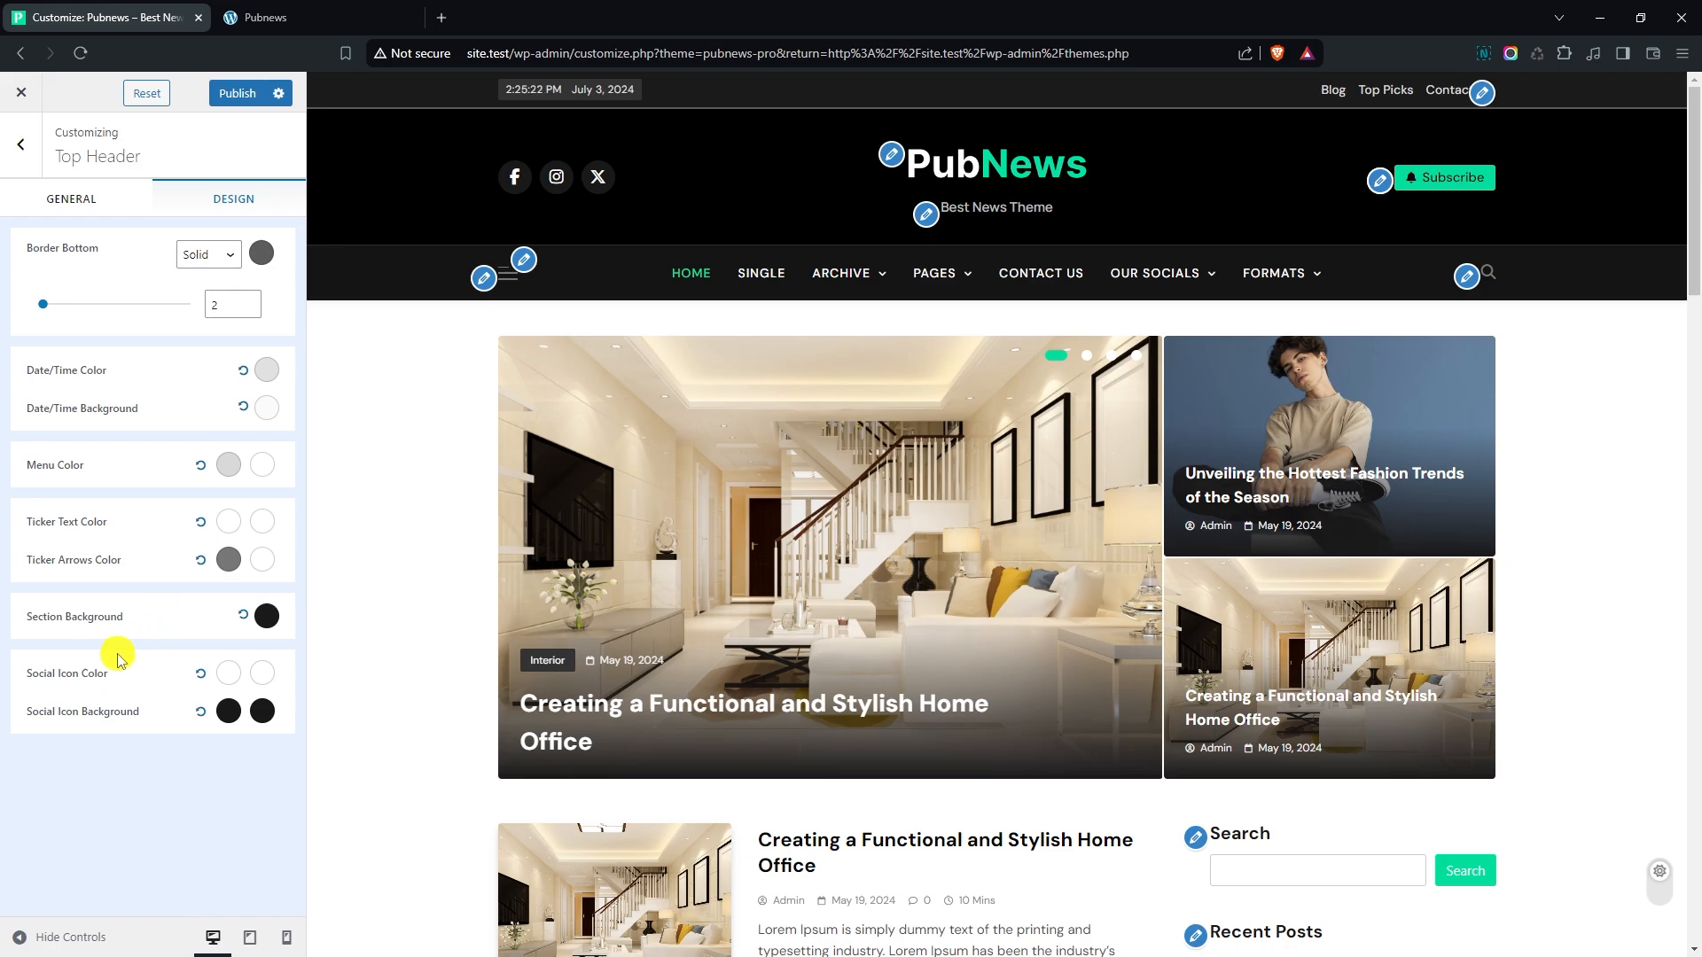
- Set the top header's normal social icon color to the preset theme green
click(221, 679)
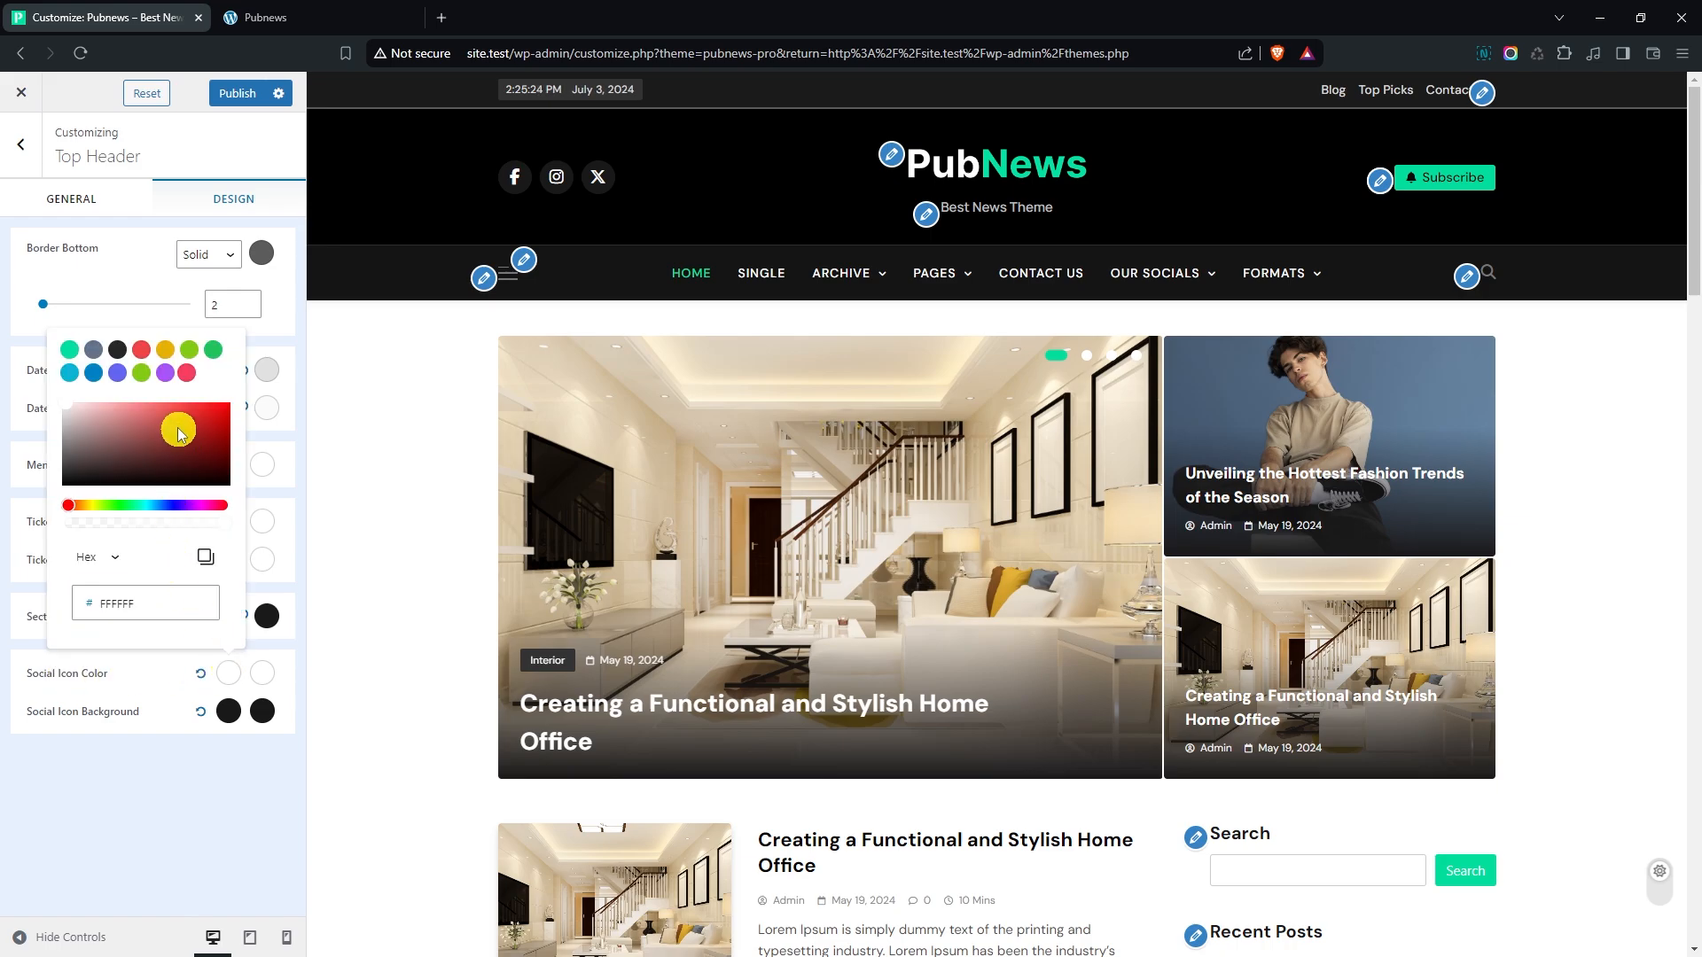
drag(178, 429, 112, 381)
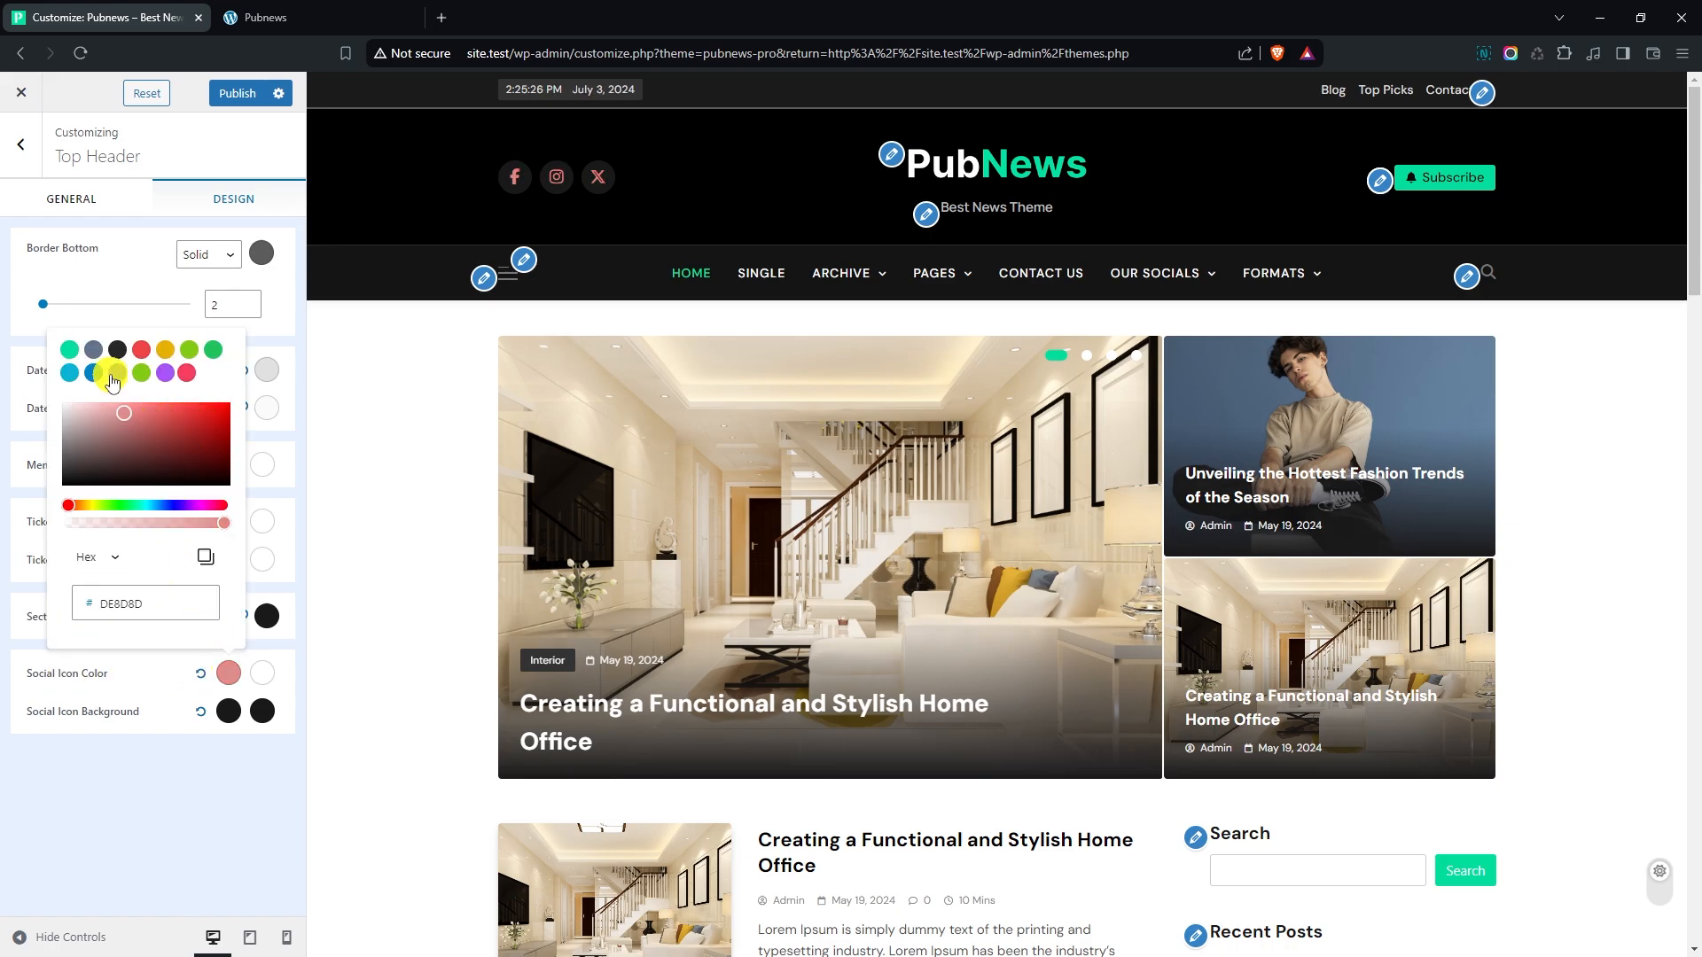
click(71, 351)
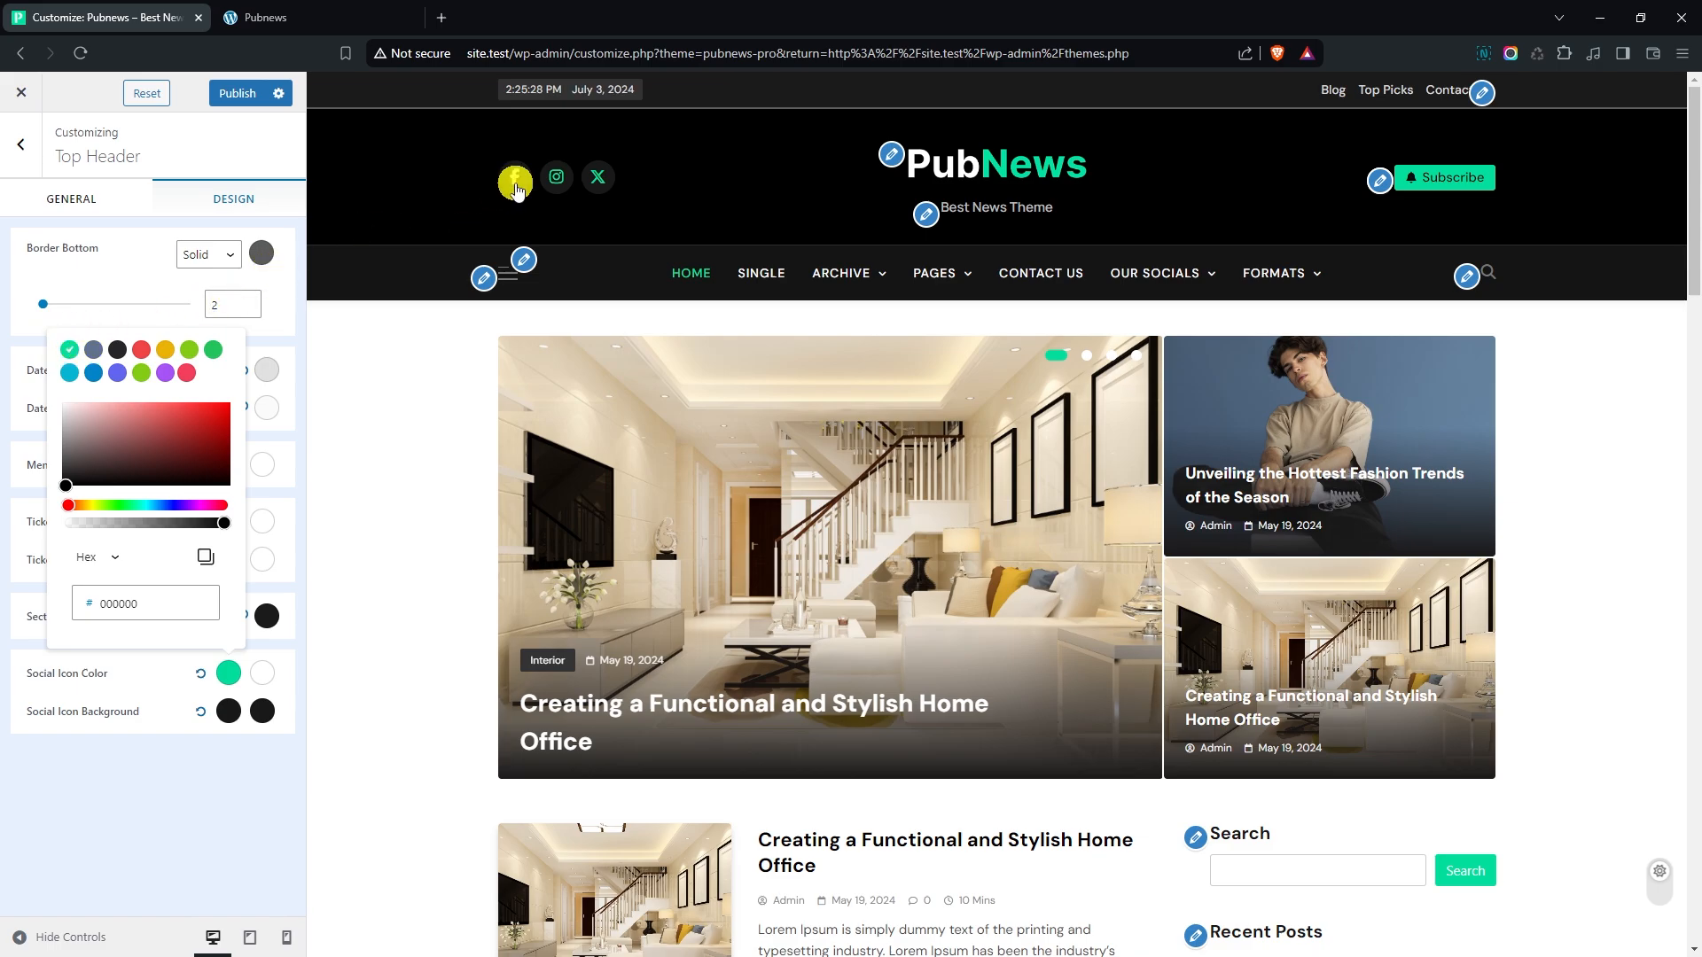
click(163, 745)
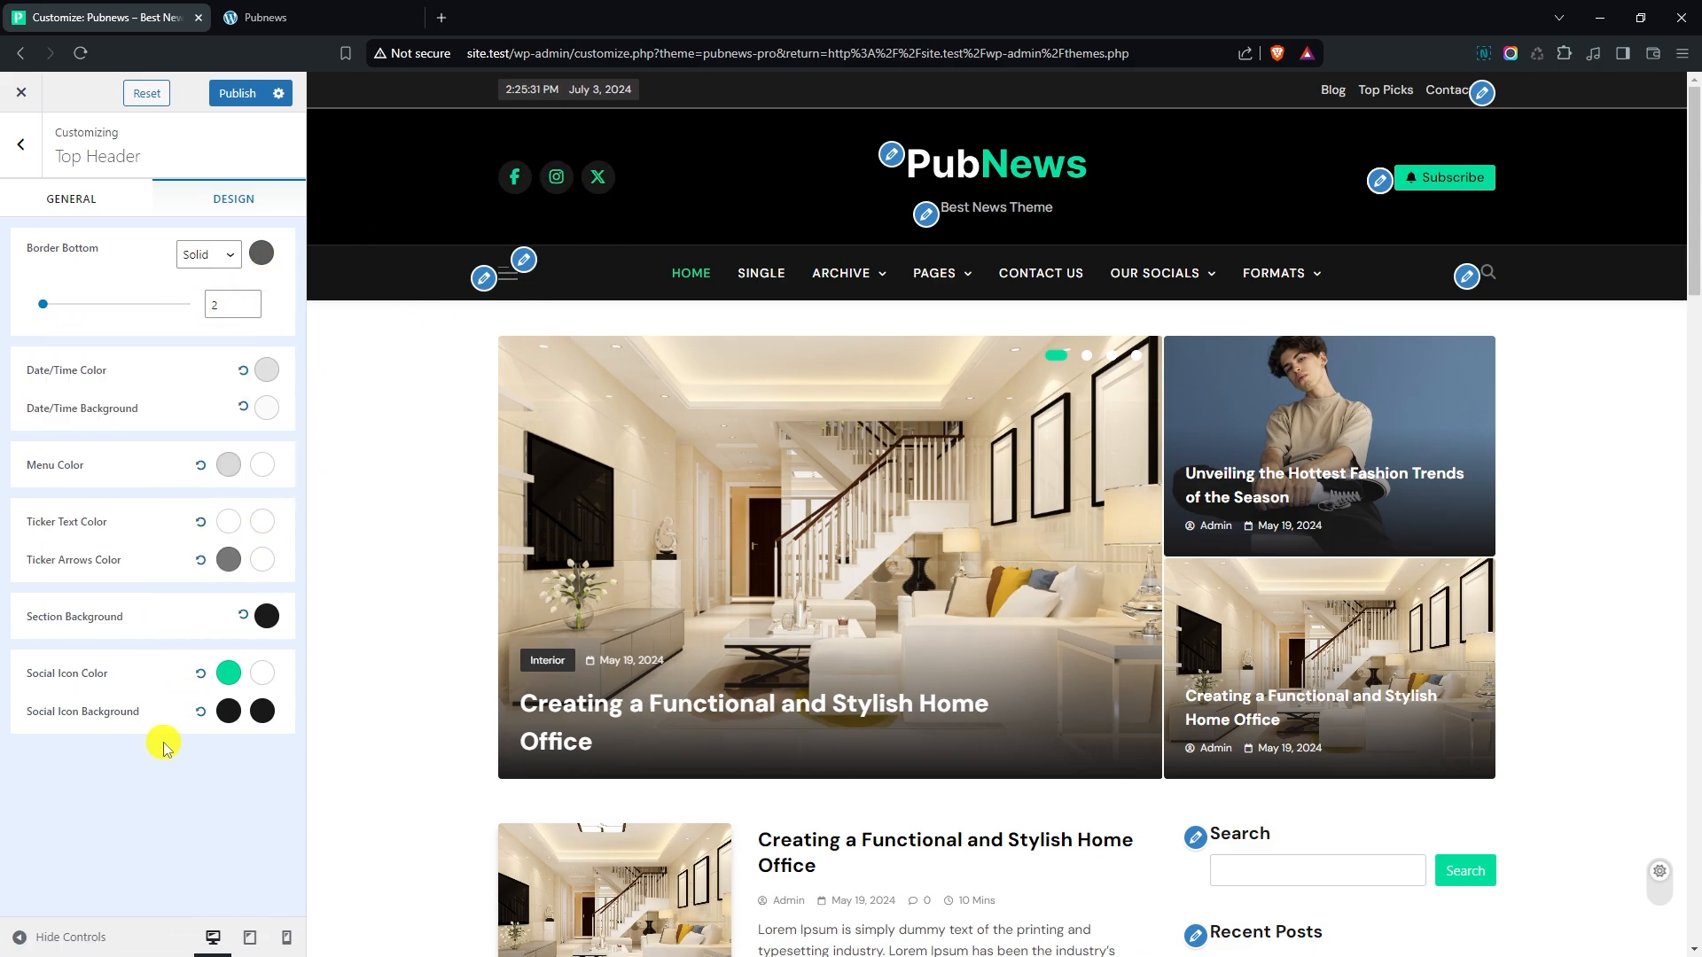
- Leave the top header section and open the theme header's general settings
click(21, 144)
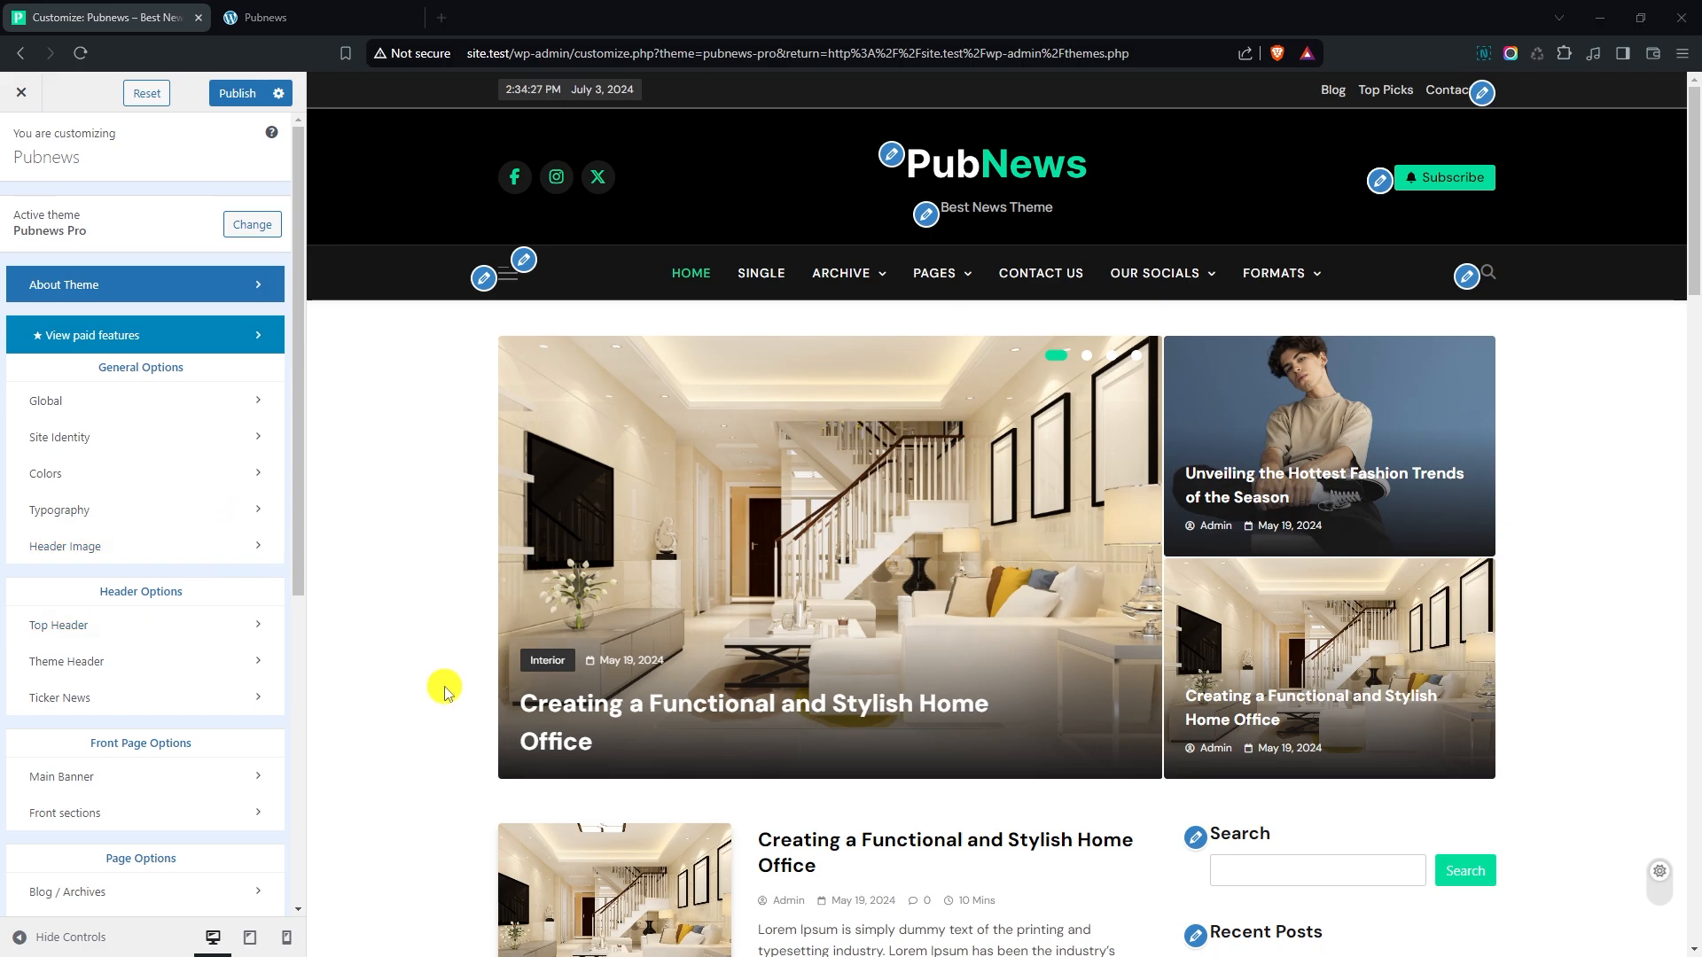
click(122, 664)
click(119, 211)
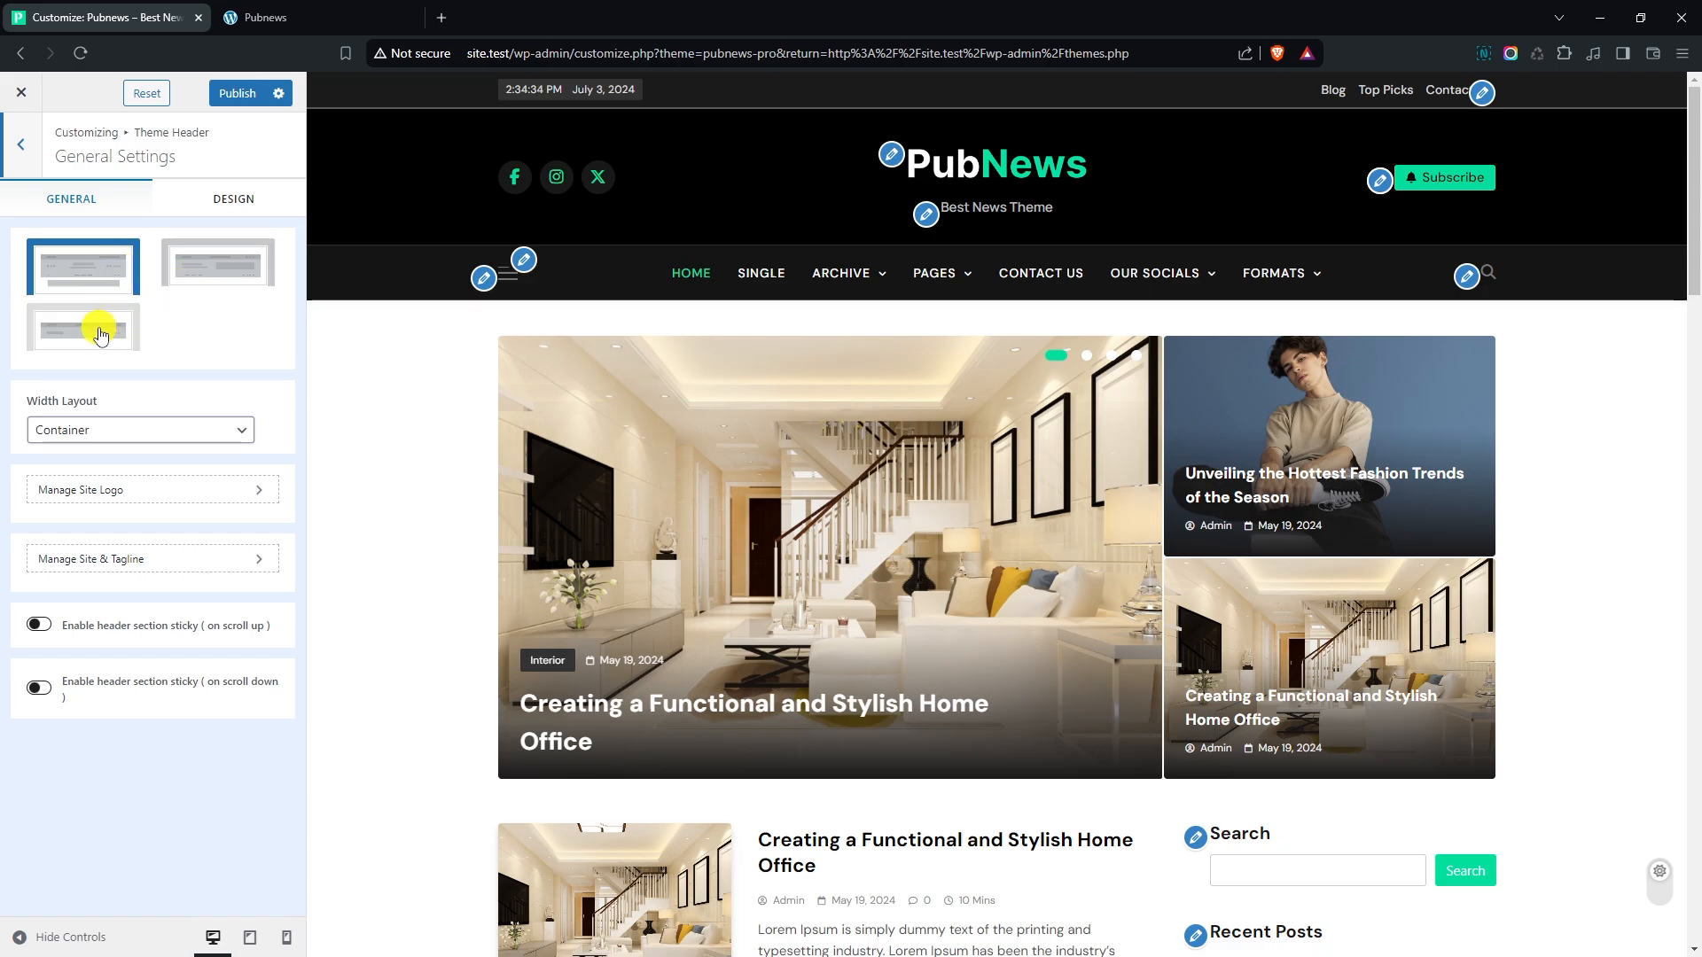
- Try the second header layout and the Full Width option, restoring the first layout and the Container width
click(202, 278)
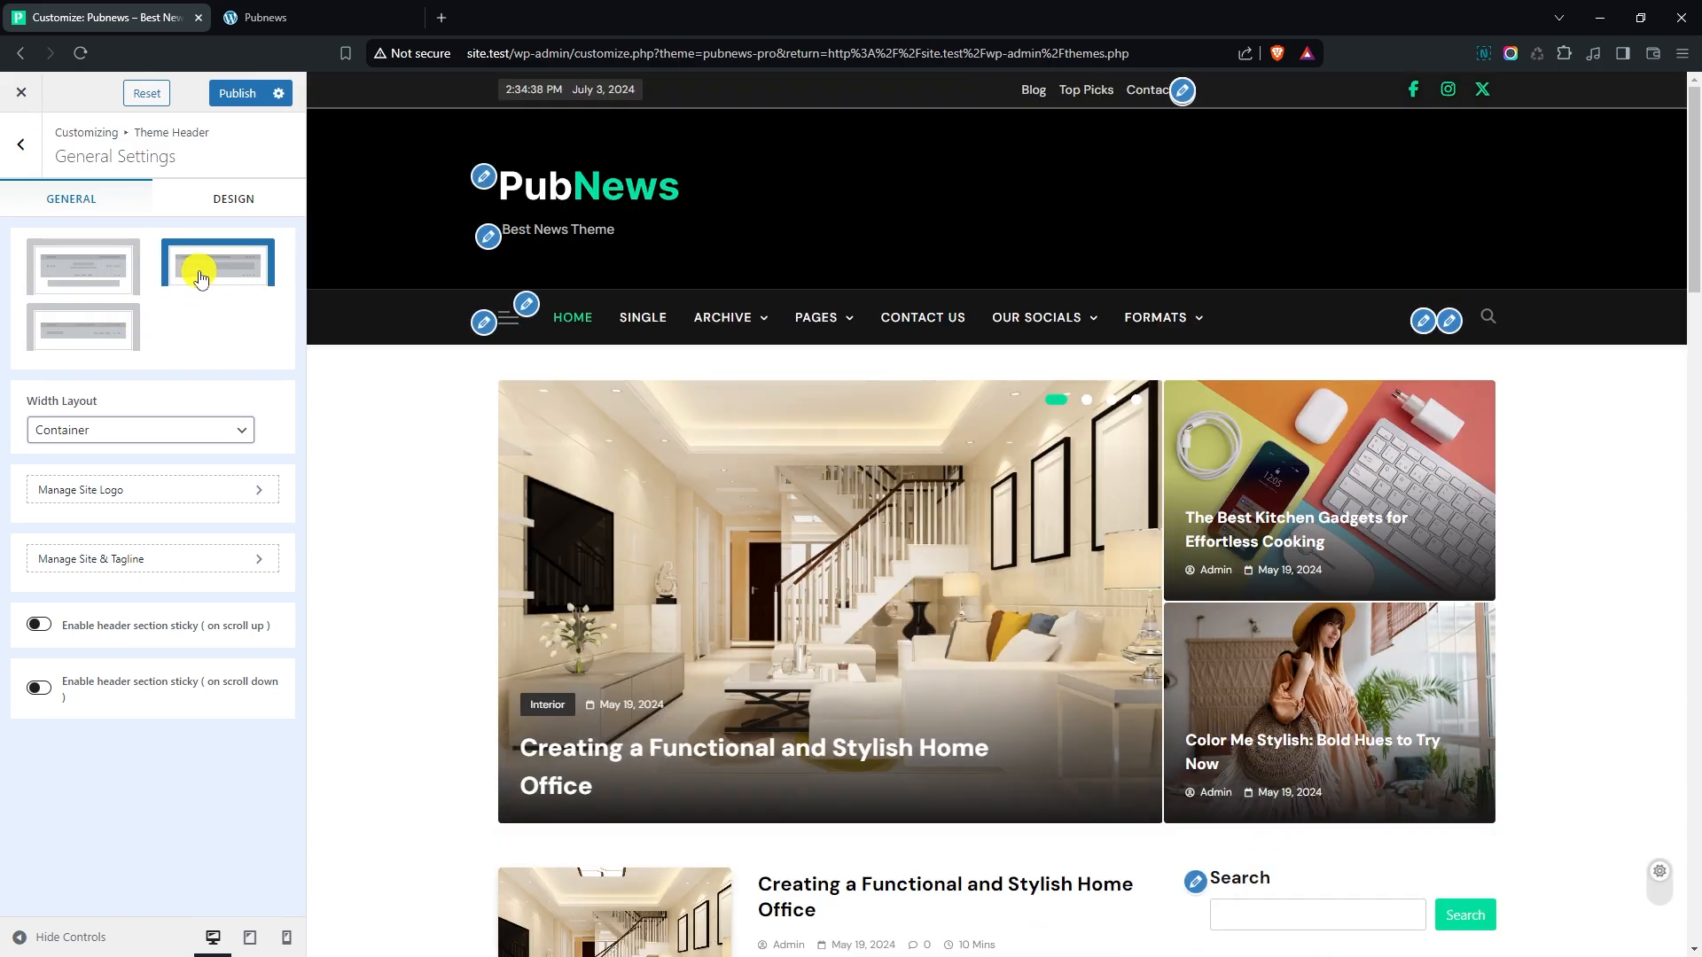
click(110, 275)
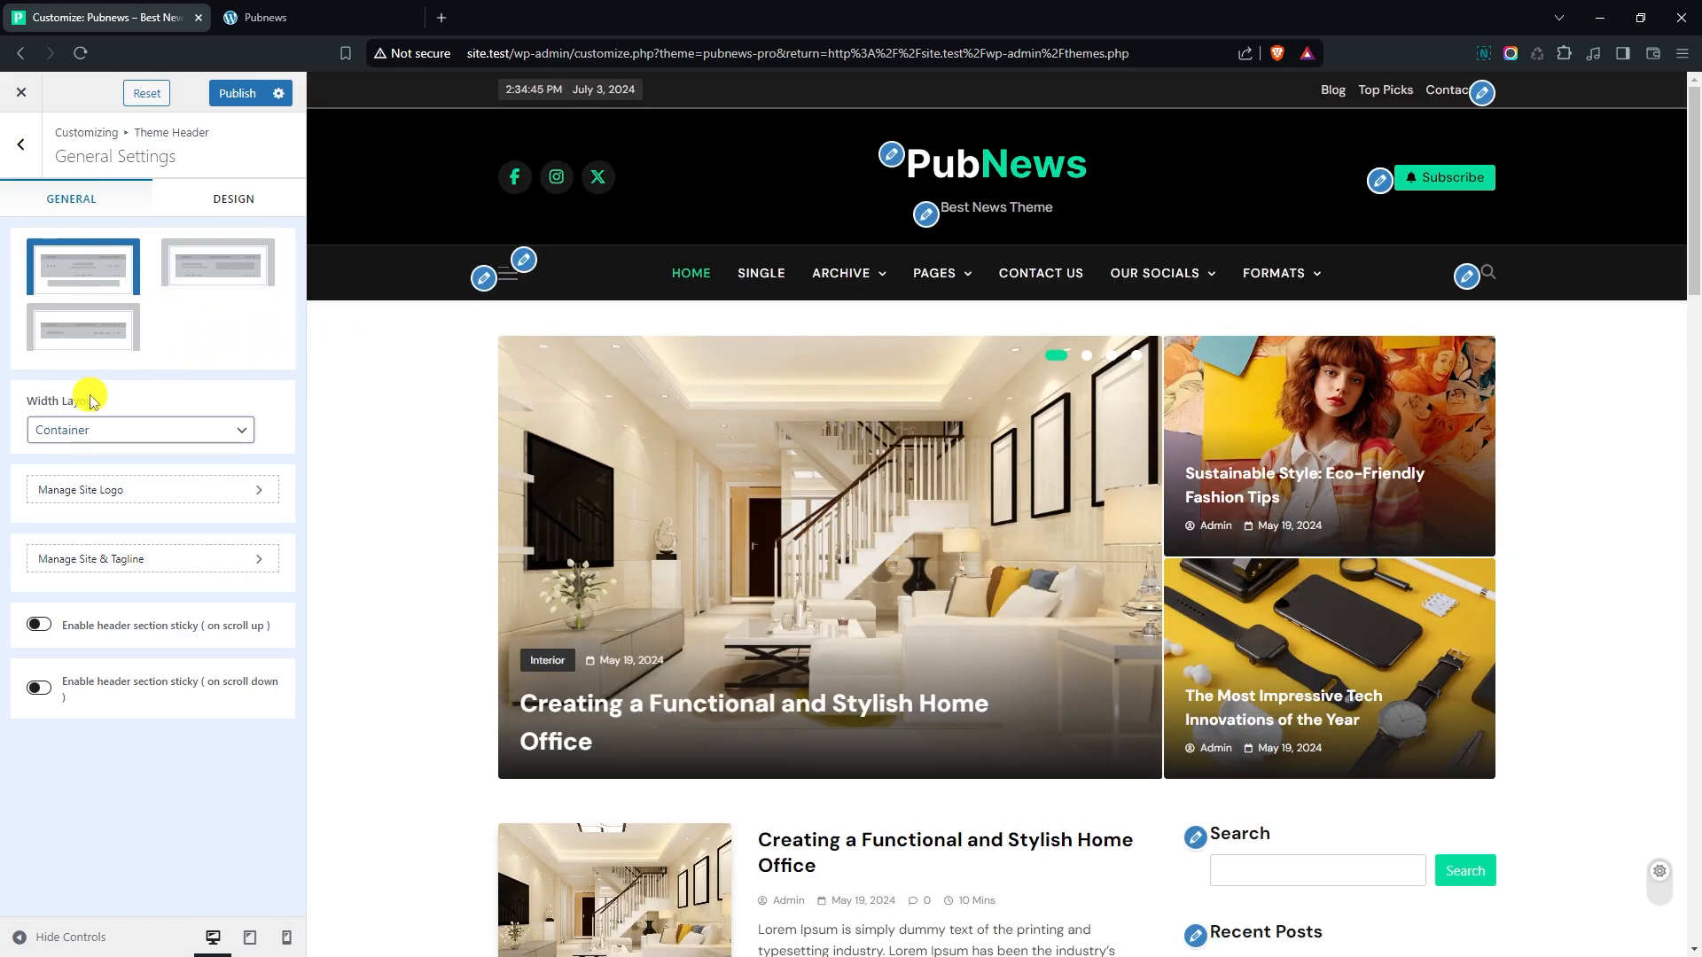
click(77, 428)
click(102, 471)
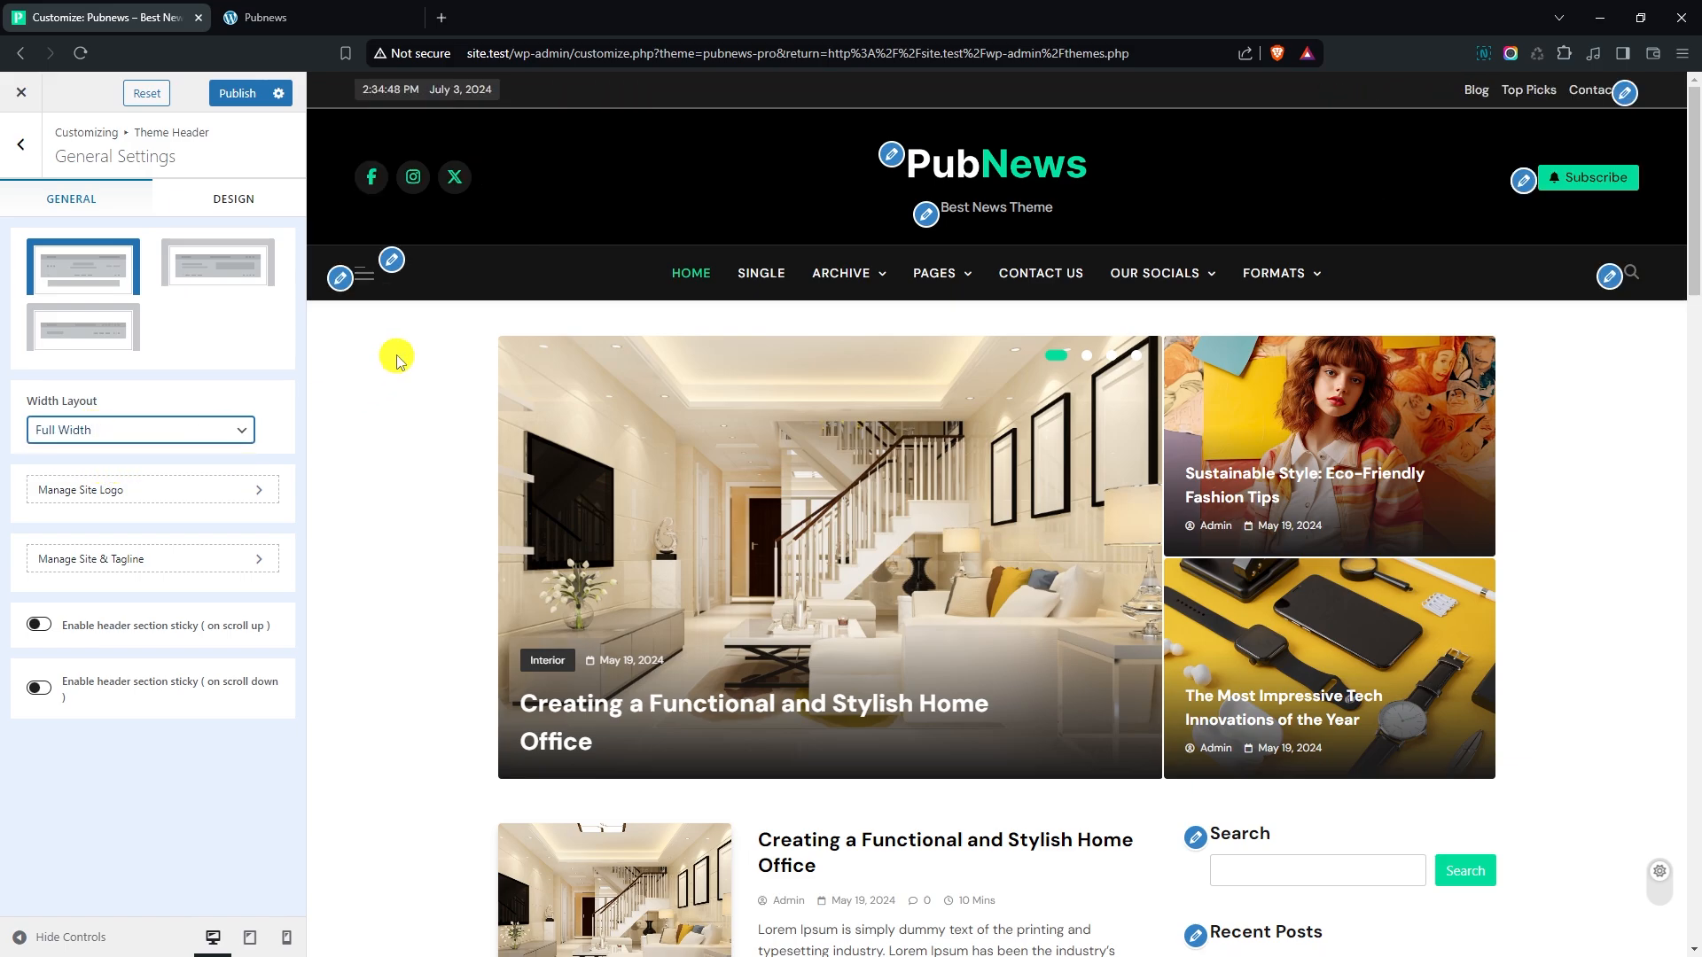
click(100, 431)
click(100, 454)
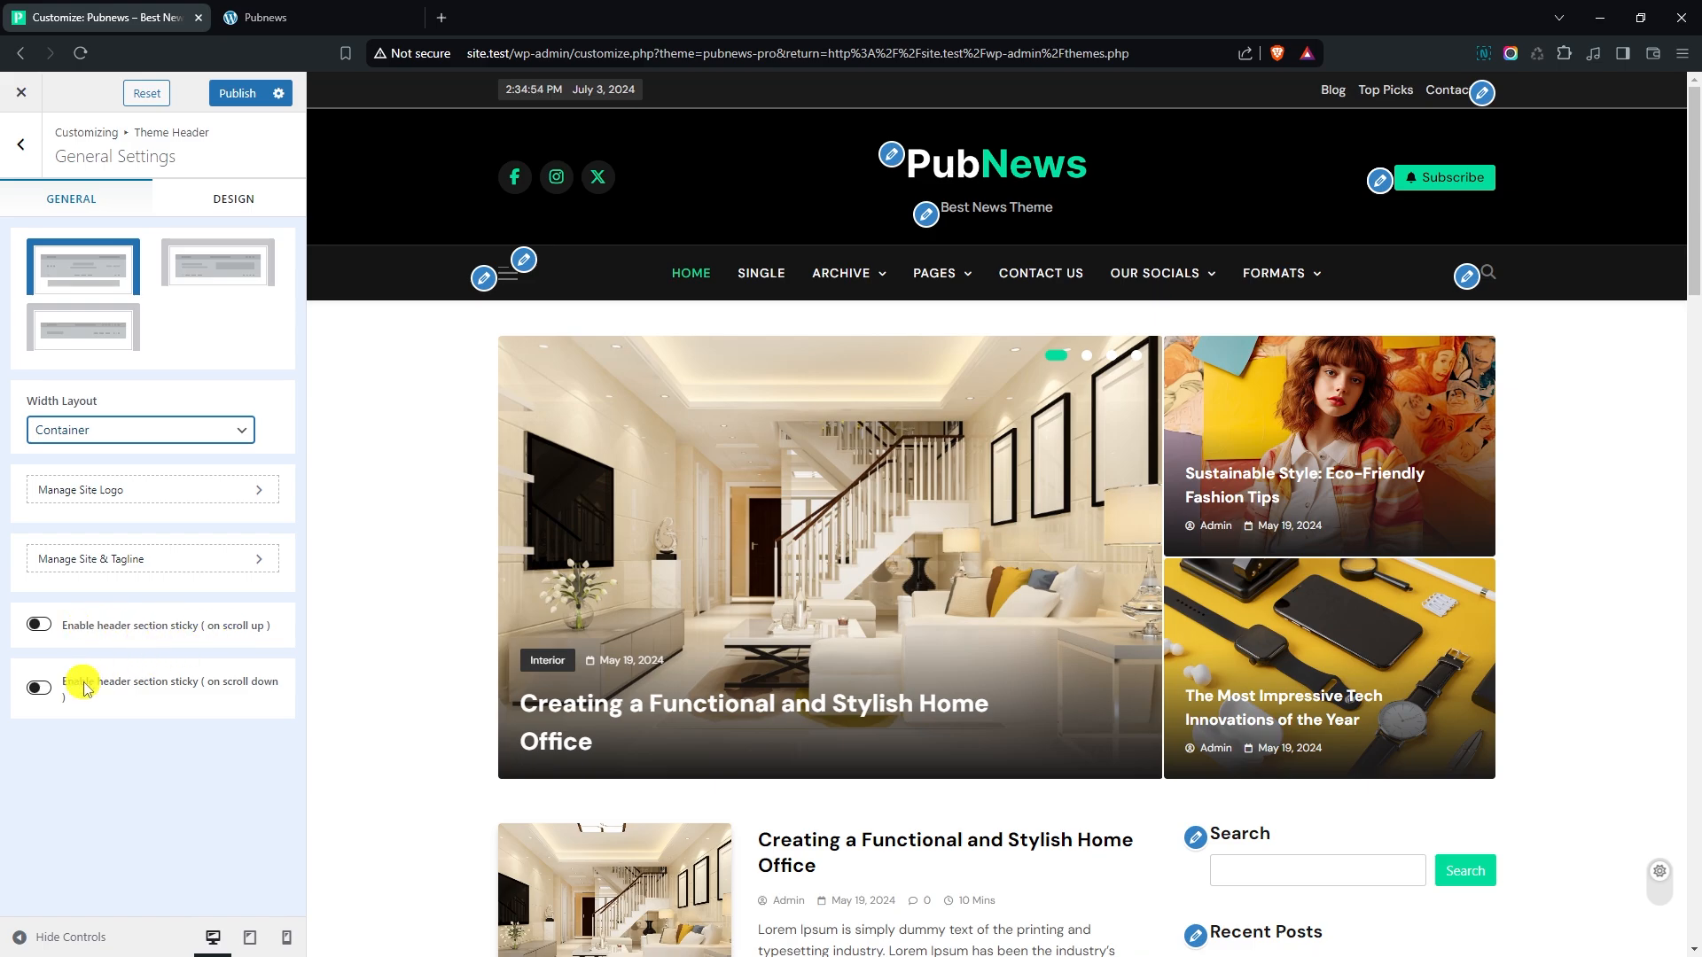
- Try the sticky header on scroll down by scrolling the preview page both ways, and switch the option off again
click(114, 690)
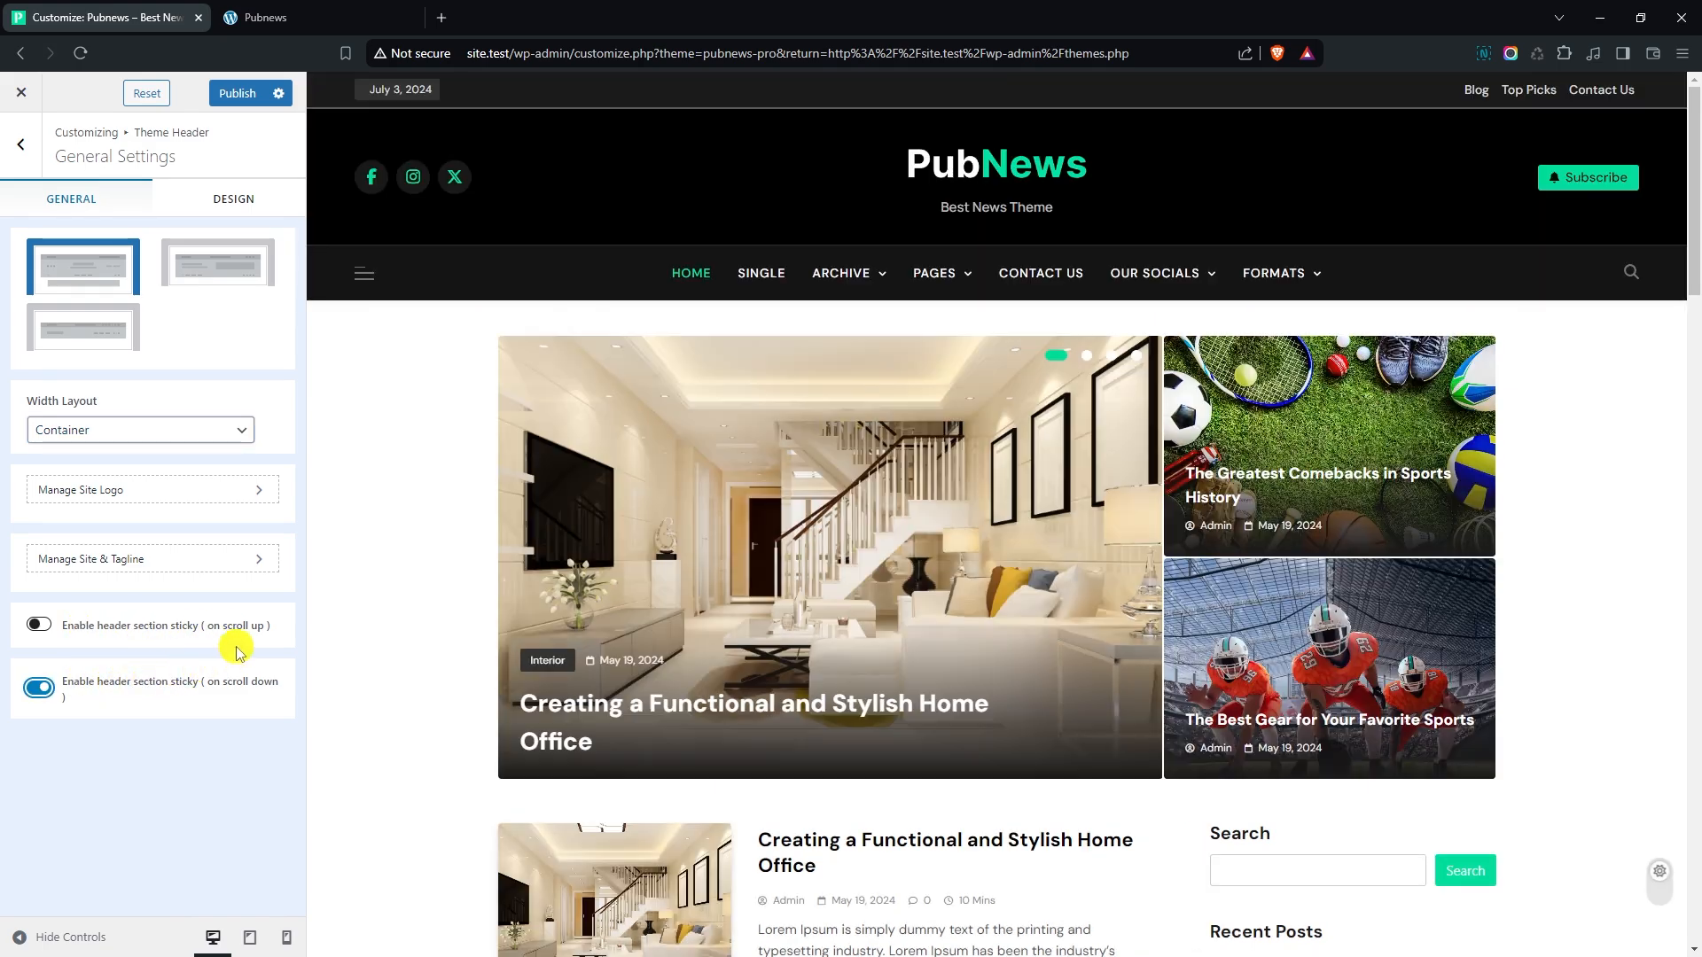
scroll(372, 547, down, 9)
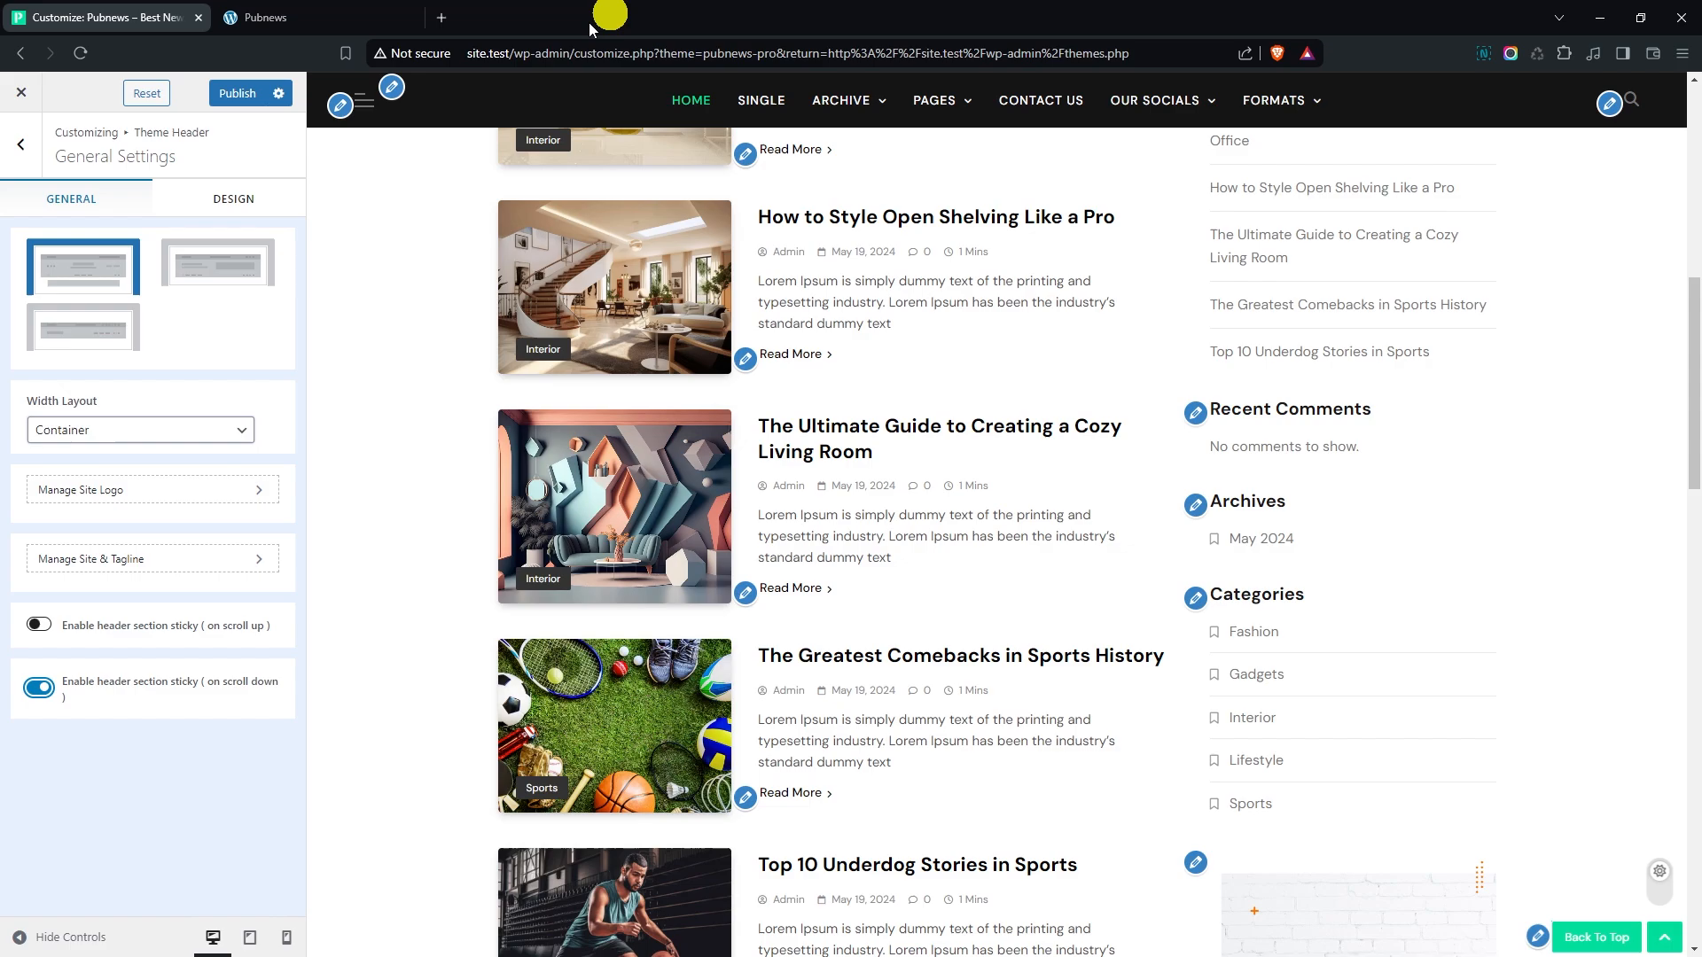
scroll(425, 296, up, 5)
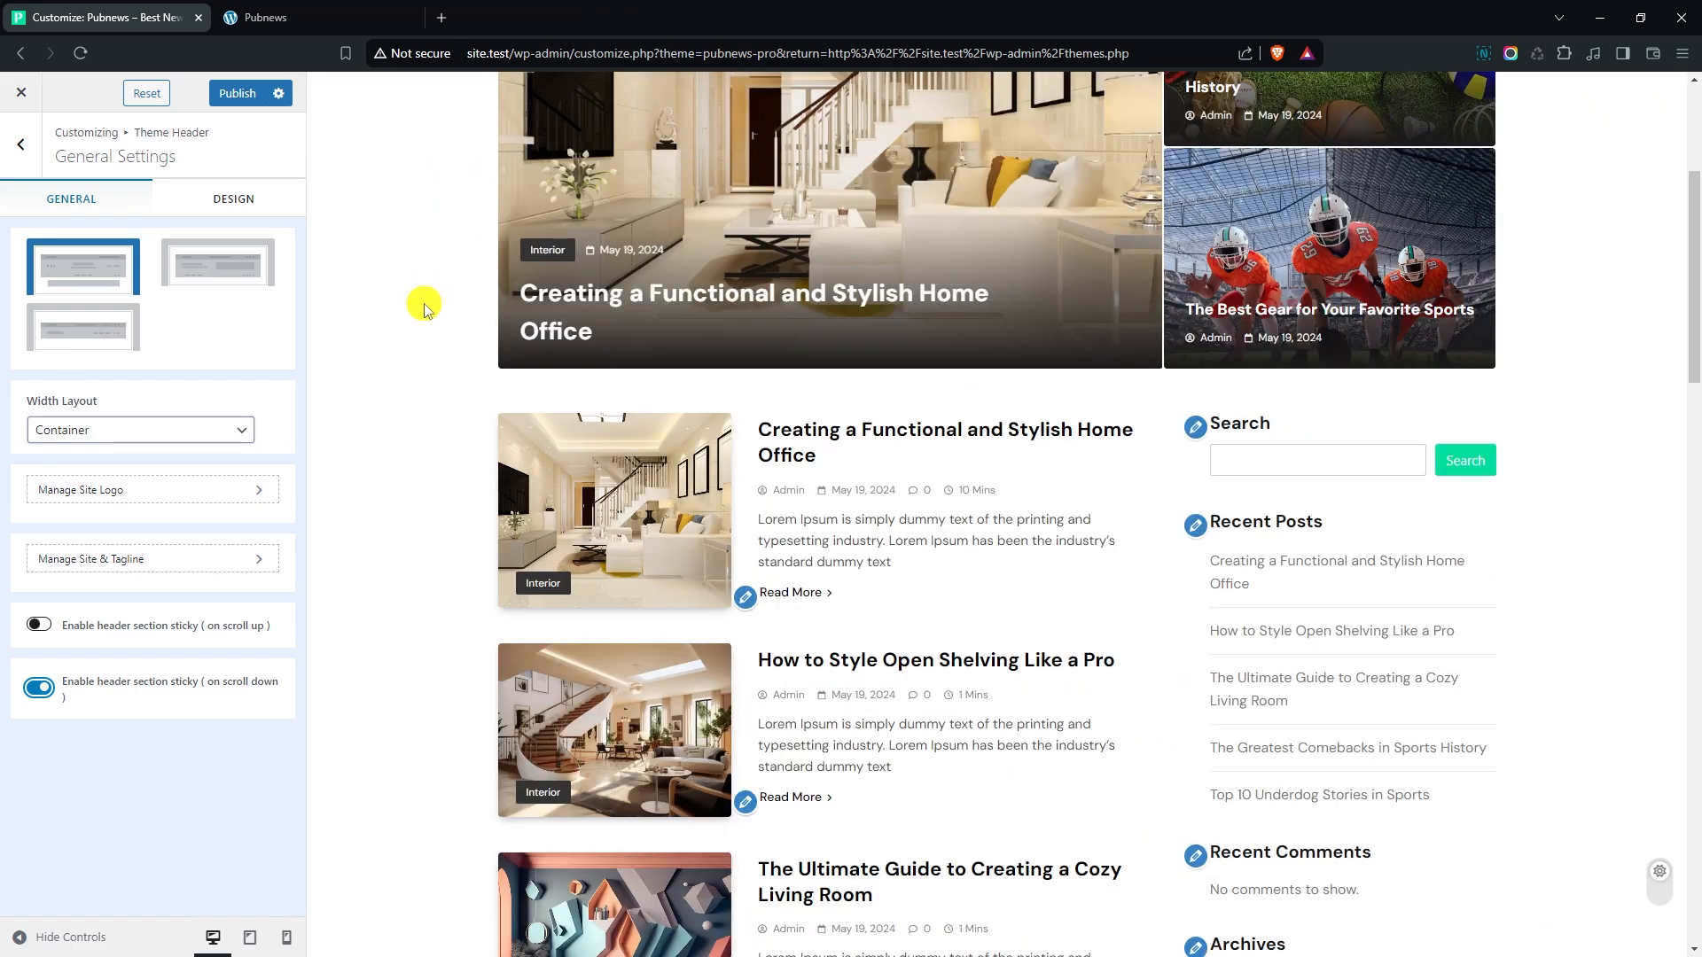
scroll(425, 306, down, 4)
scroll(423, 306, up, 8)
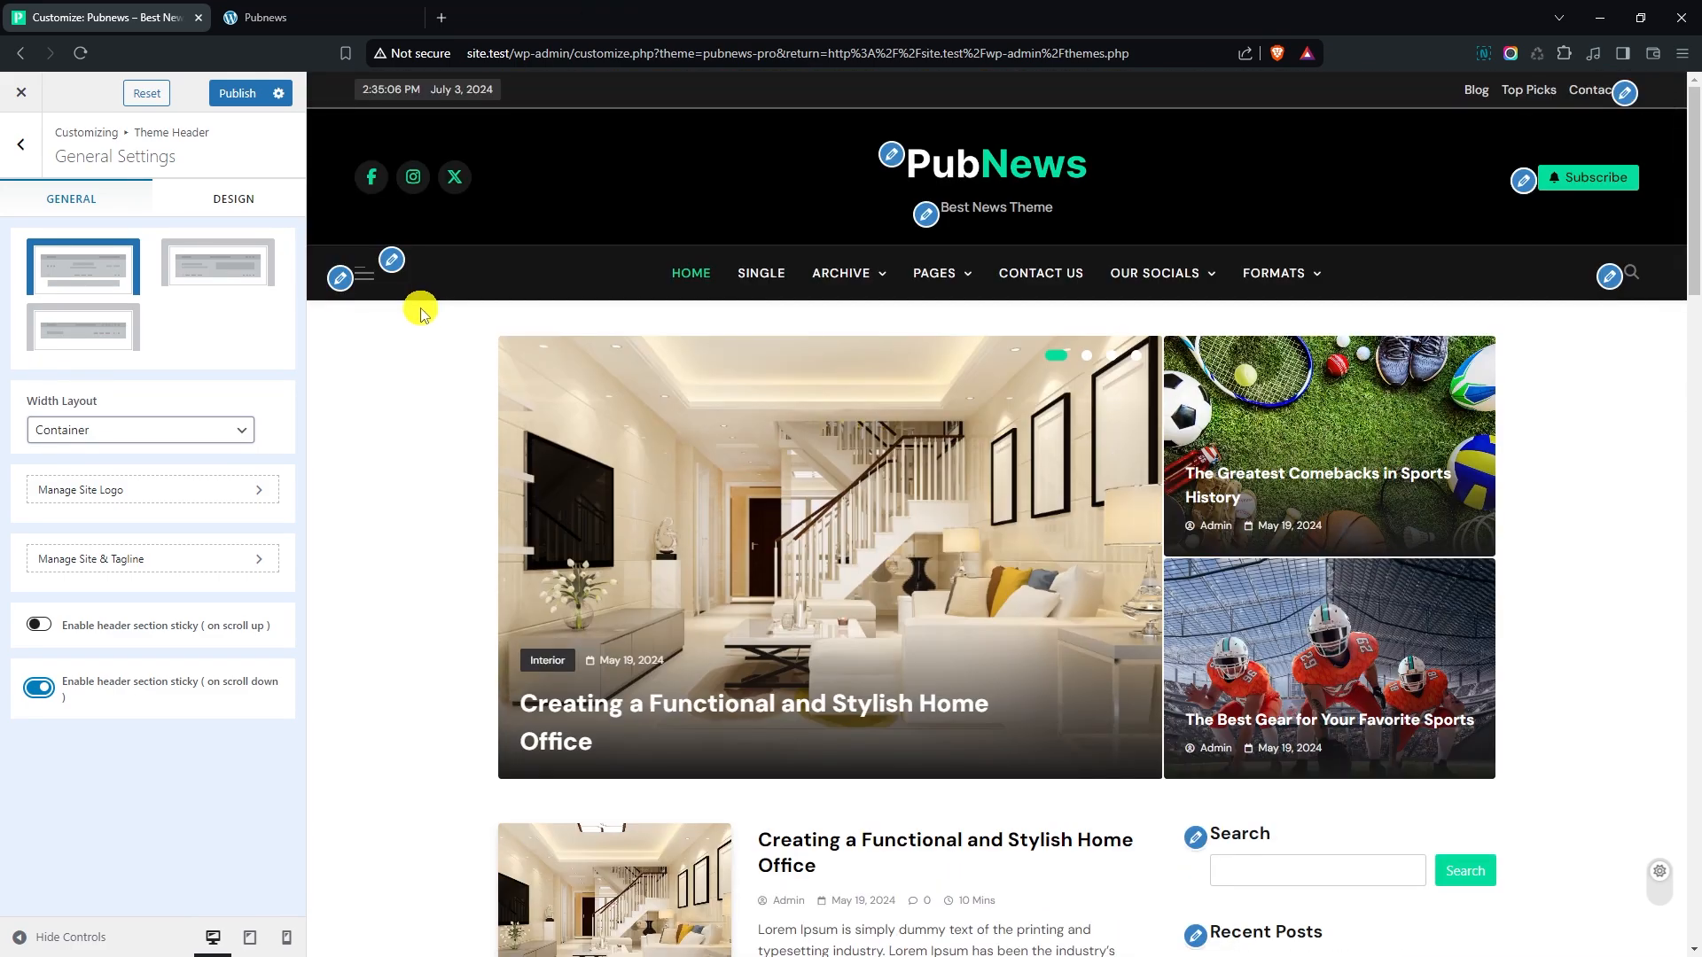
click(36, 688)
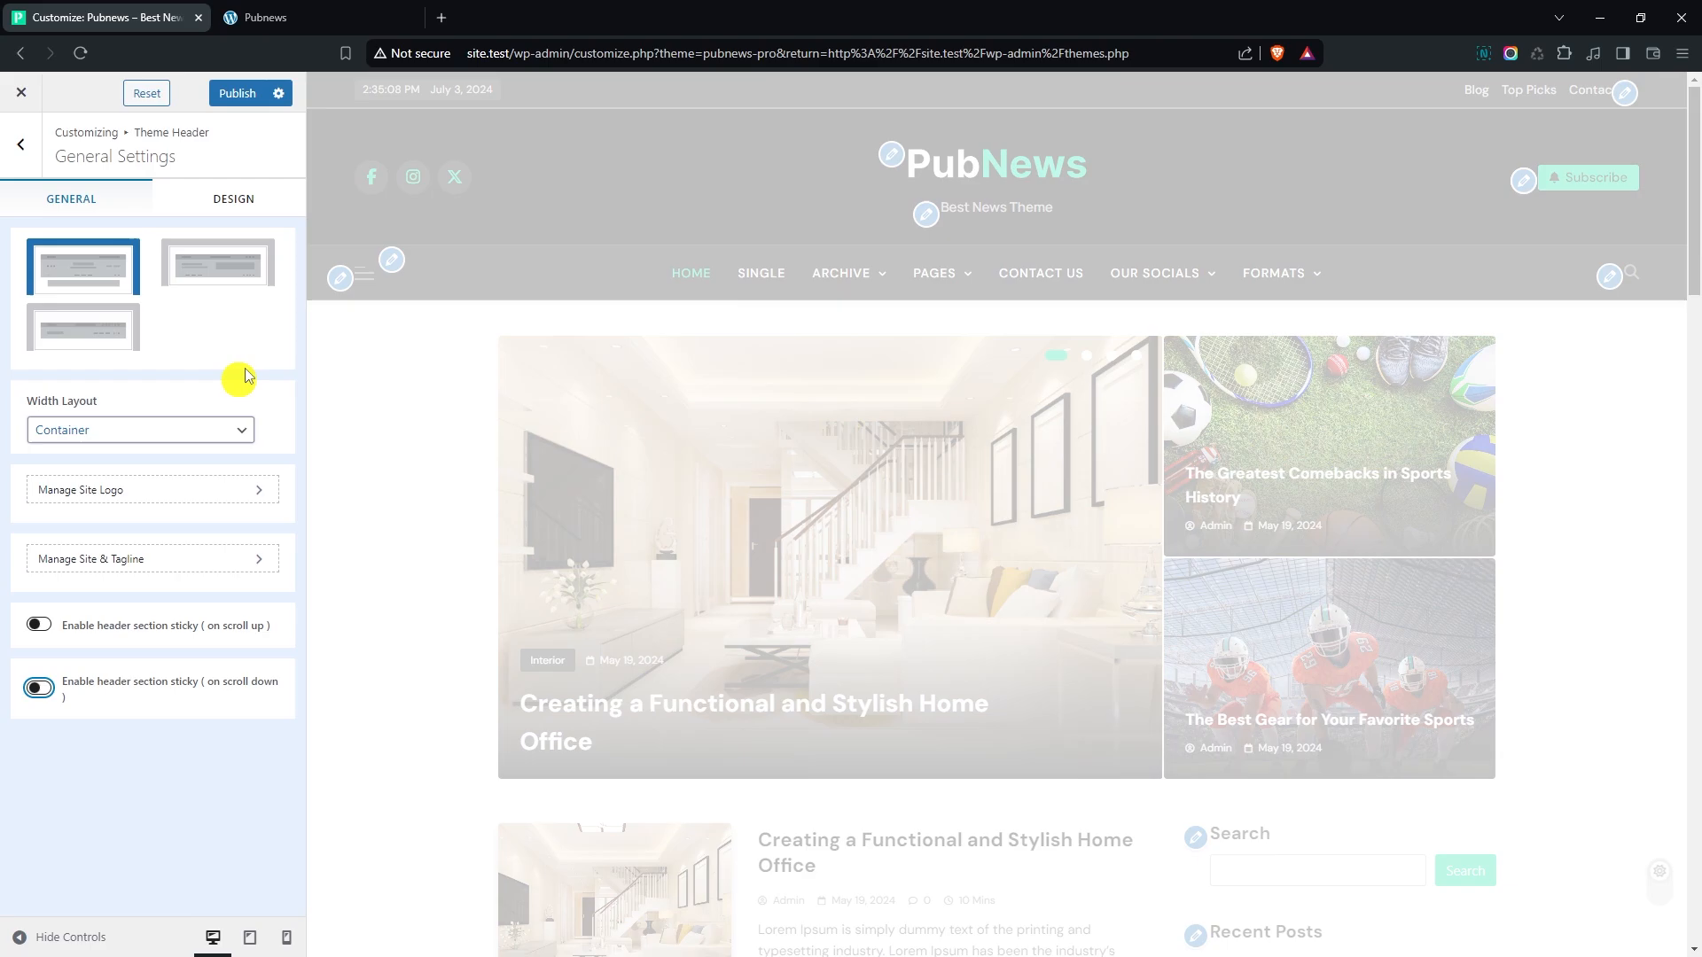
- Set the theme header's vertical padding for desktop to 40 px in its design settings
click(243, 206)
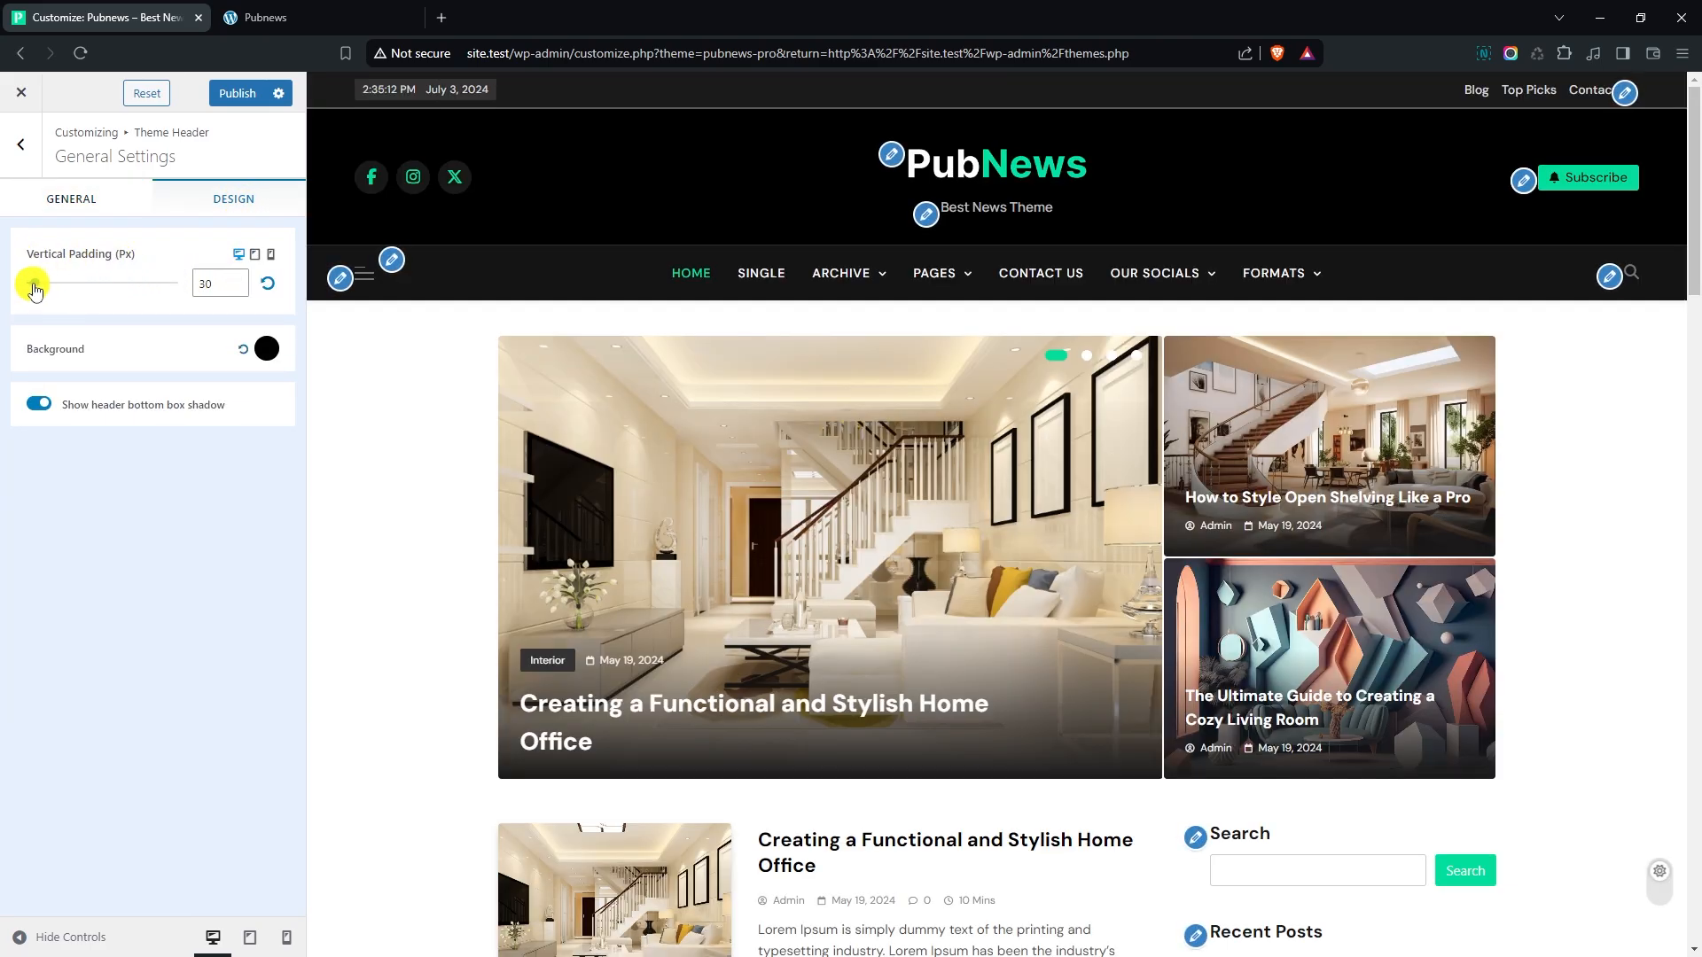
mouse_move(33, 289)
mouse_down()
mouse_move(76, 289)
mouse_move(45, 284)
mouse_up()
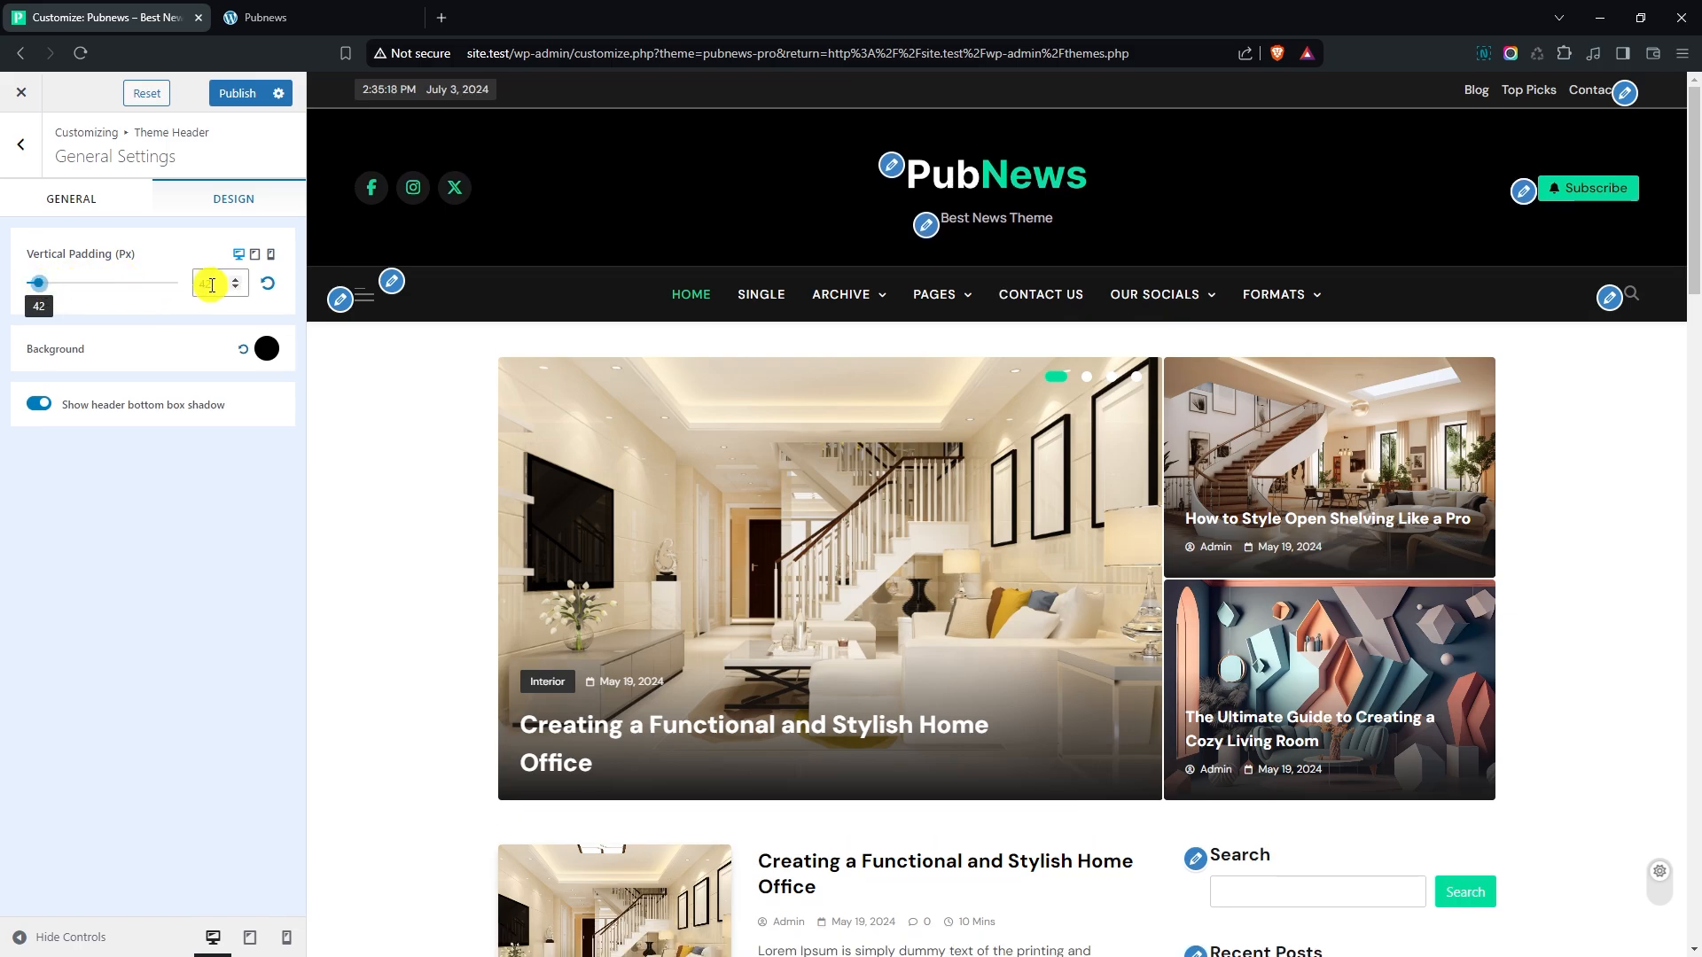
click(233, 287)
click(235, 293)
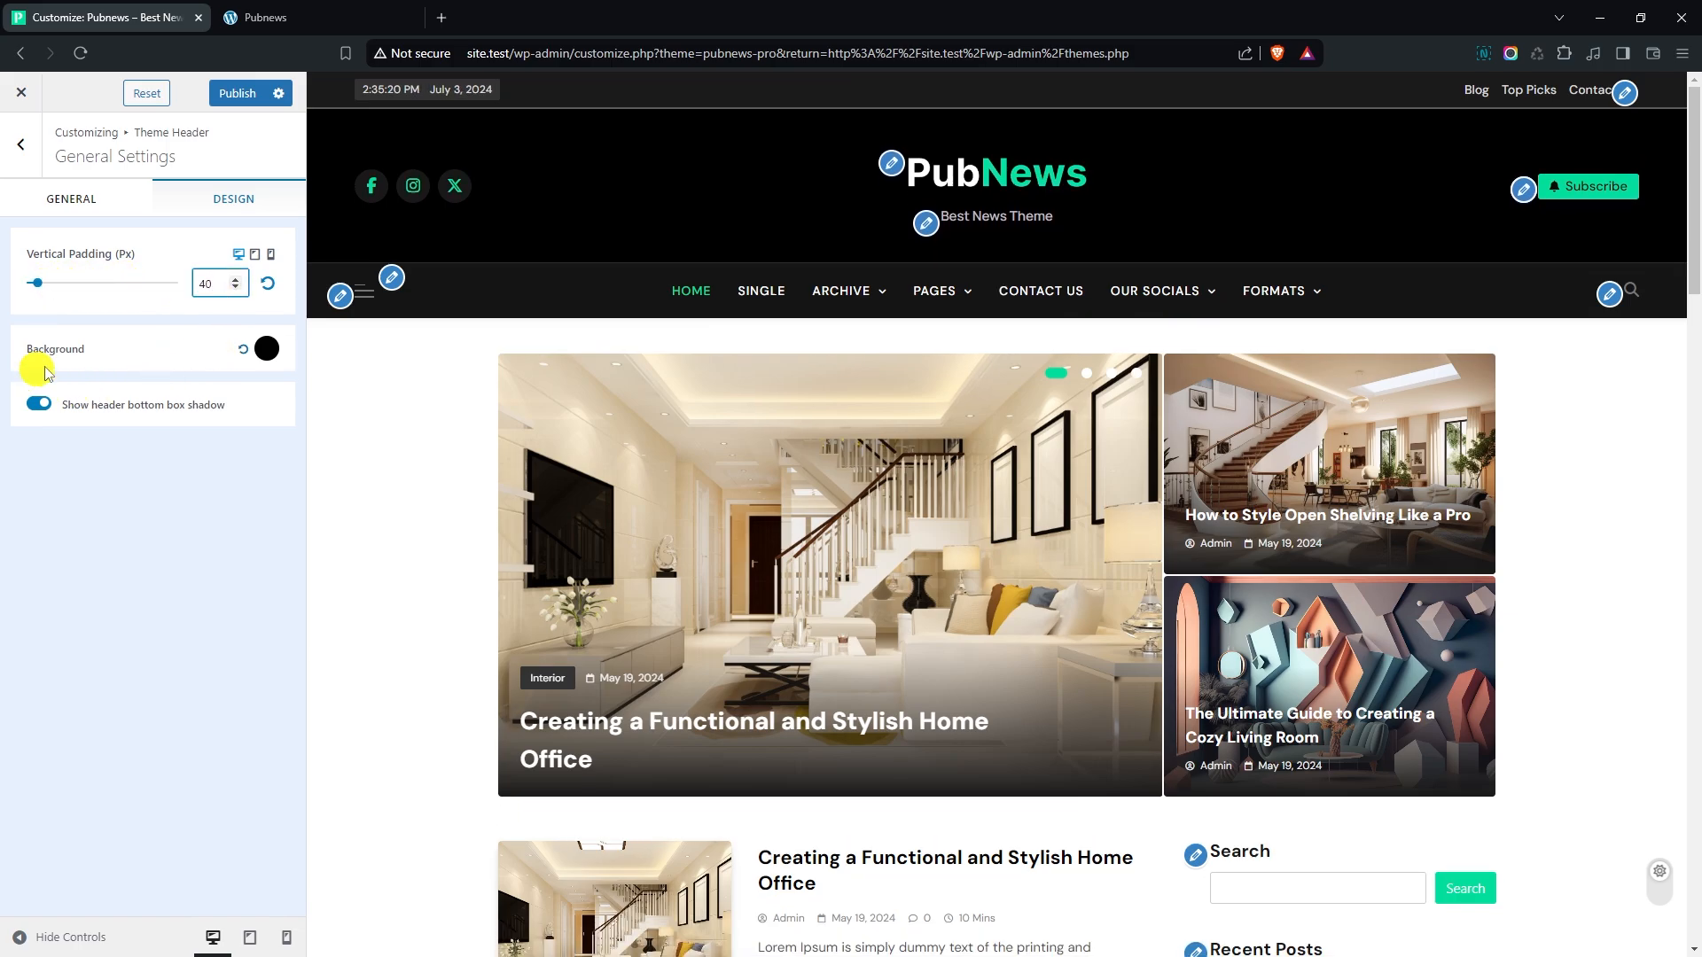
click(266, 349)
drag(186, 505, 91, 566)
click(26, 472)
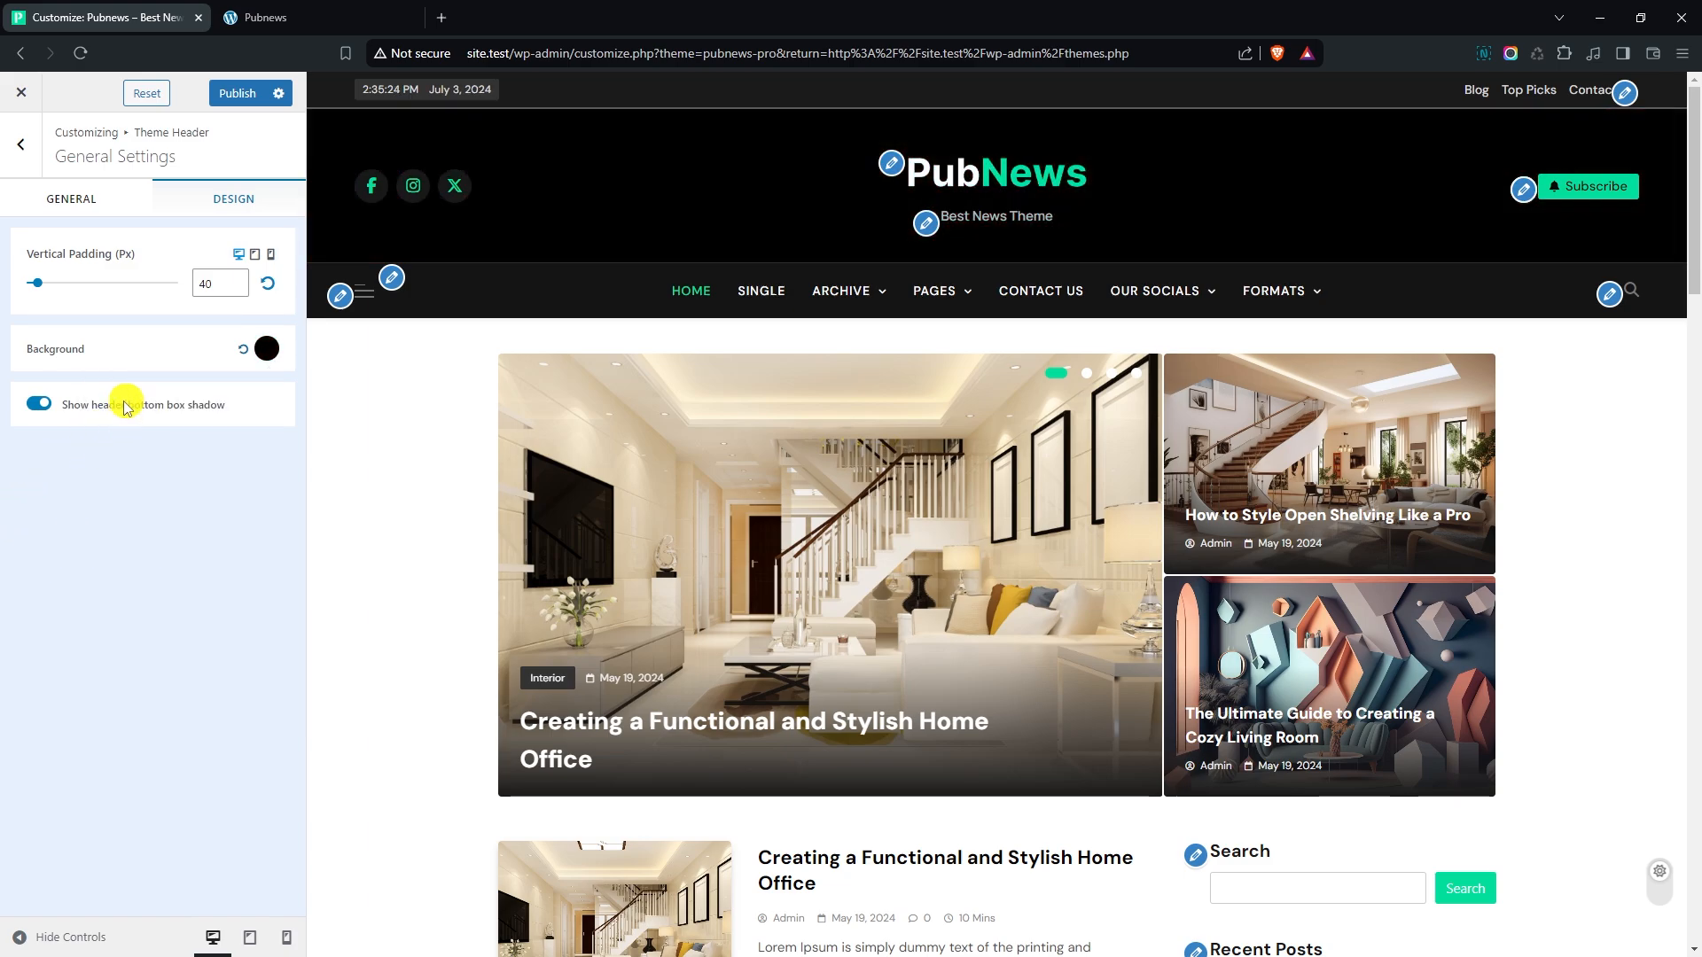
- Add the Group-10-1.png picture from the media library as the theme header's custom ads banner image
click(16, 147)
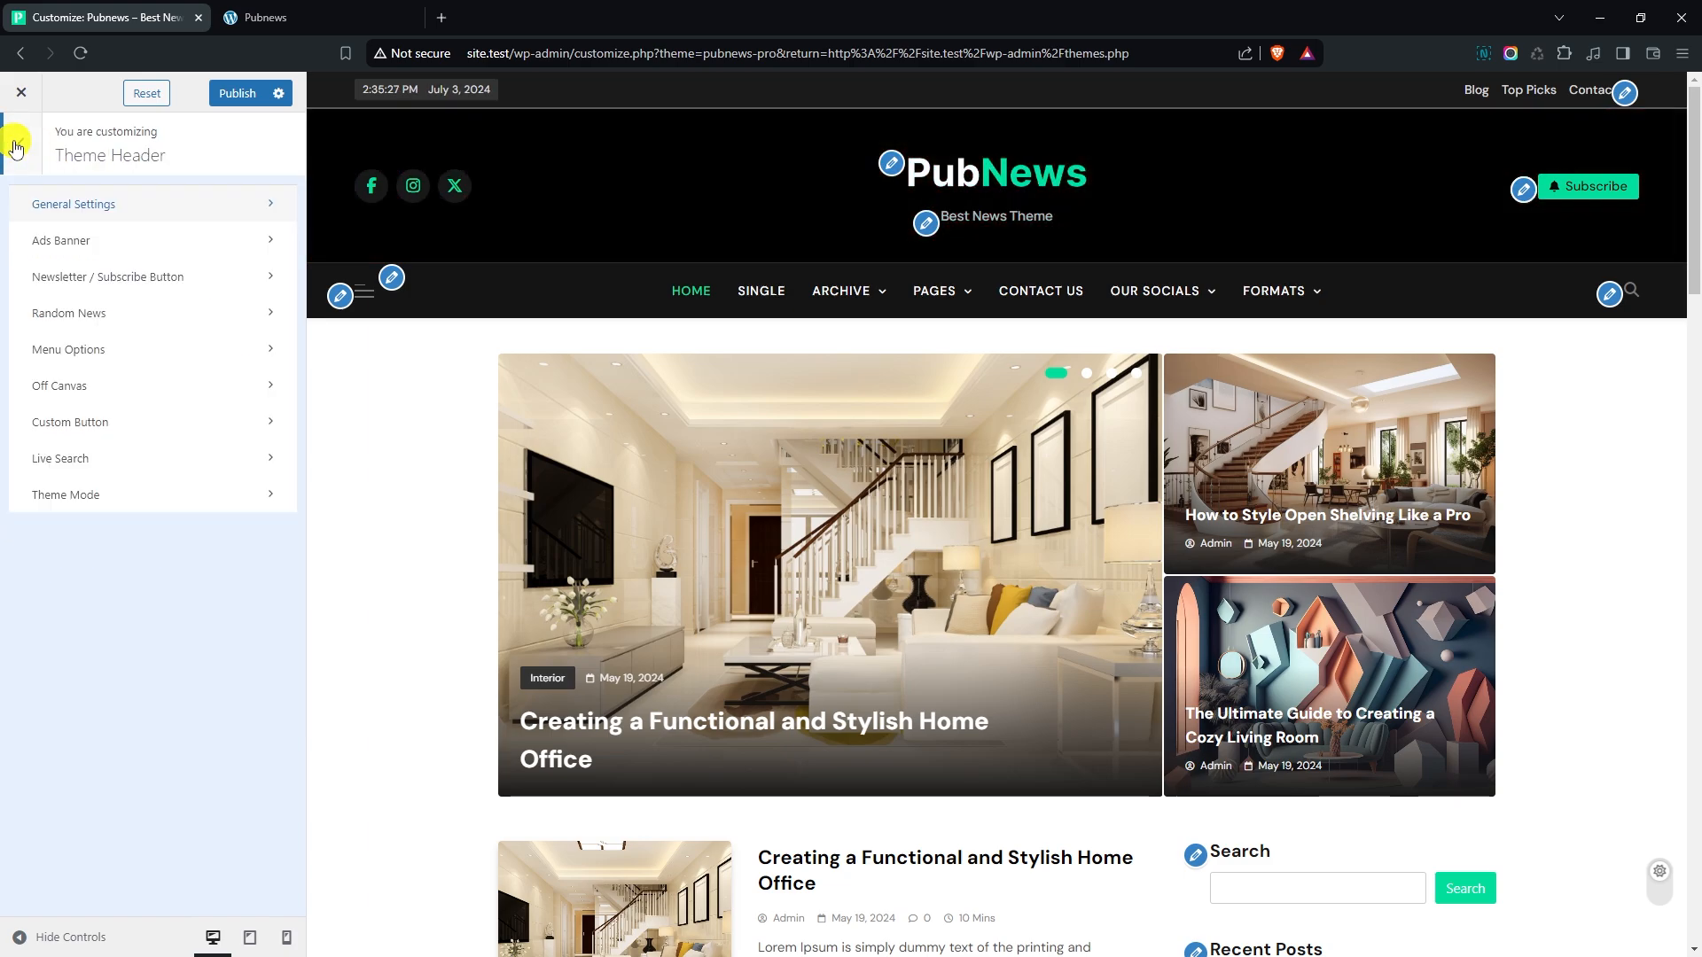
click(129, 248)
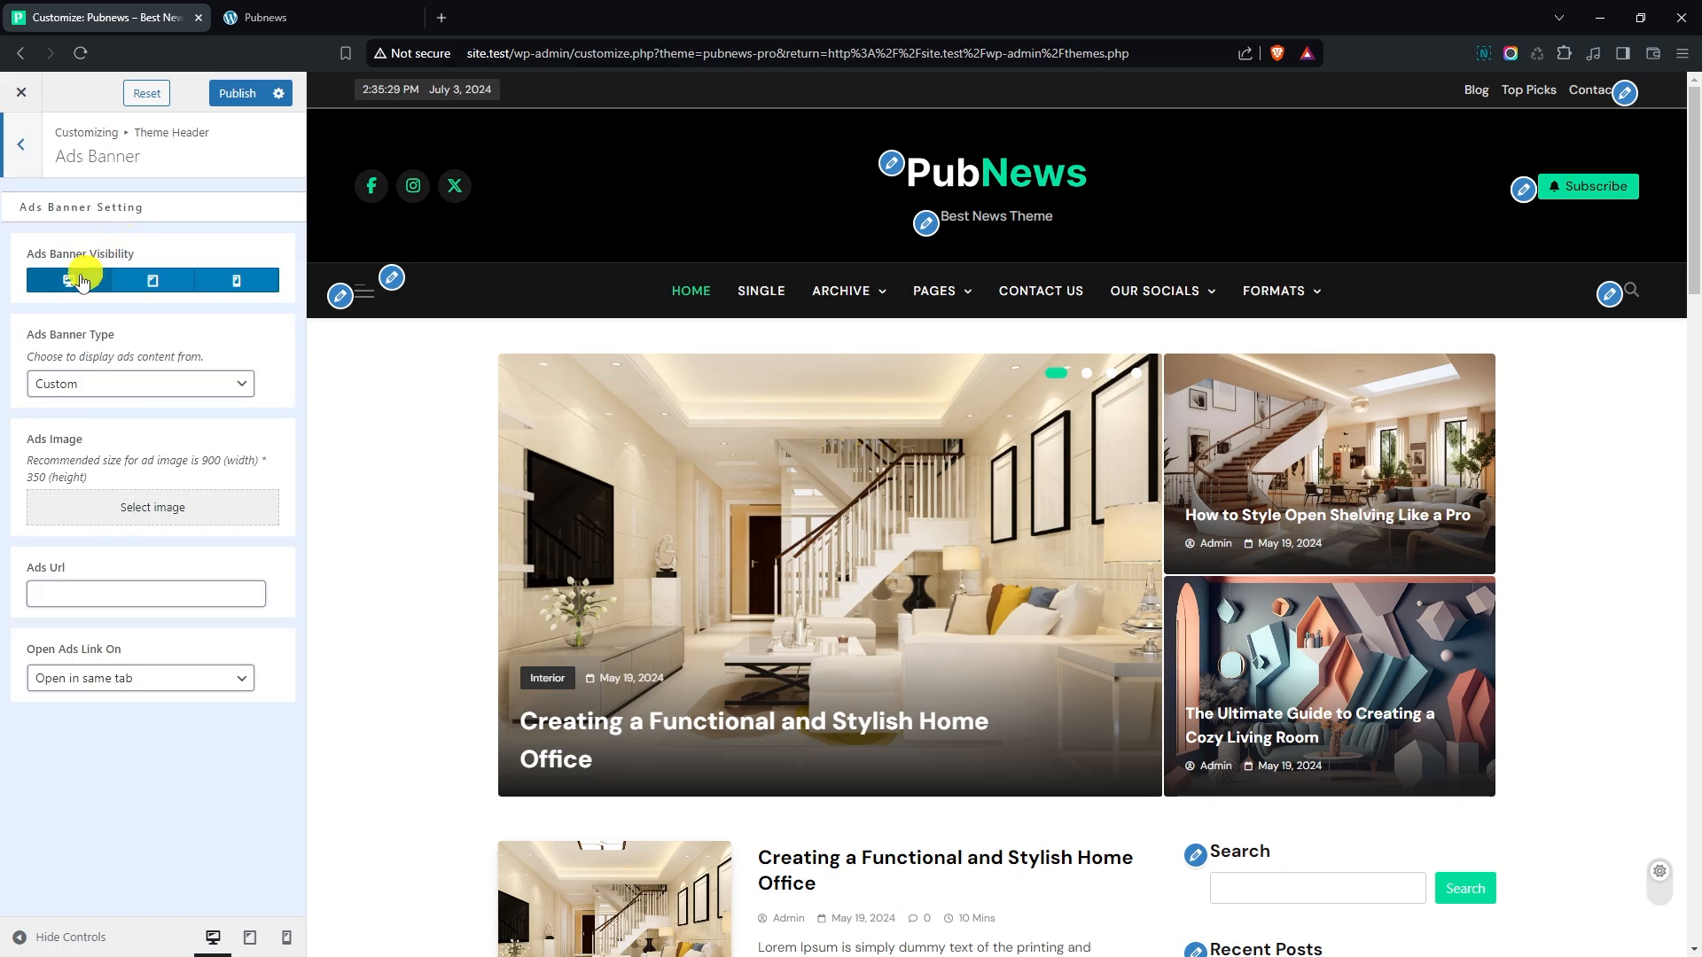
click(97, 383)
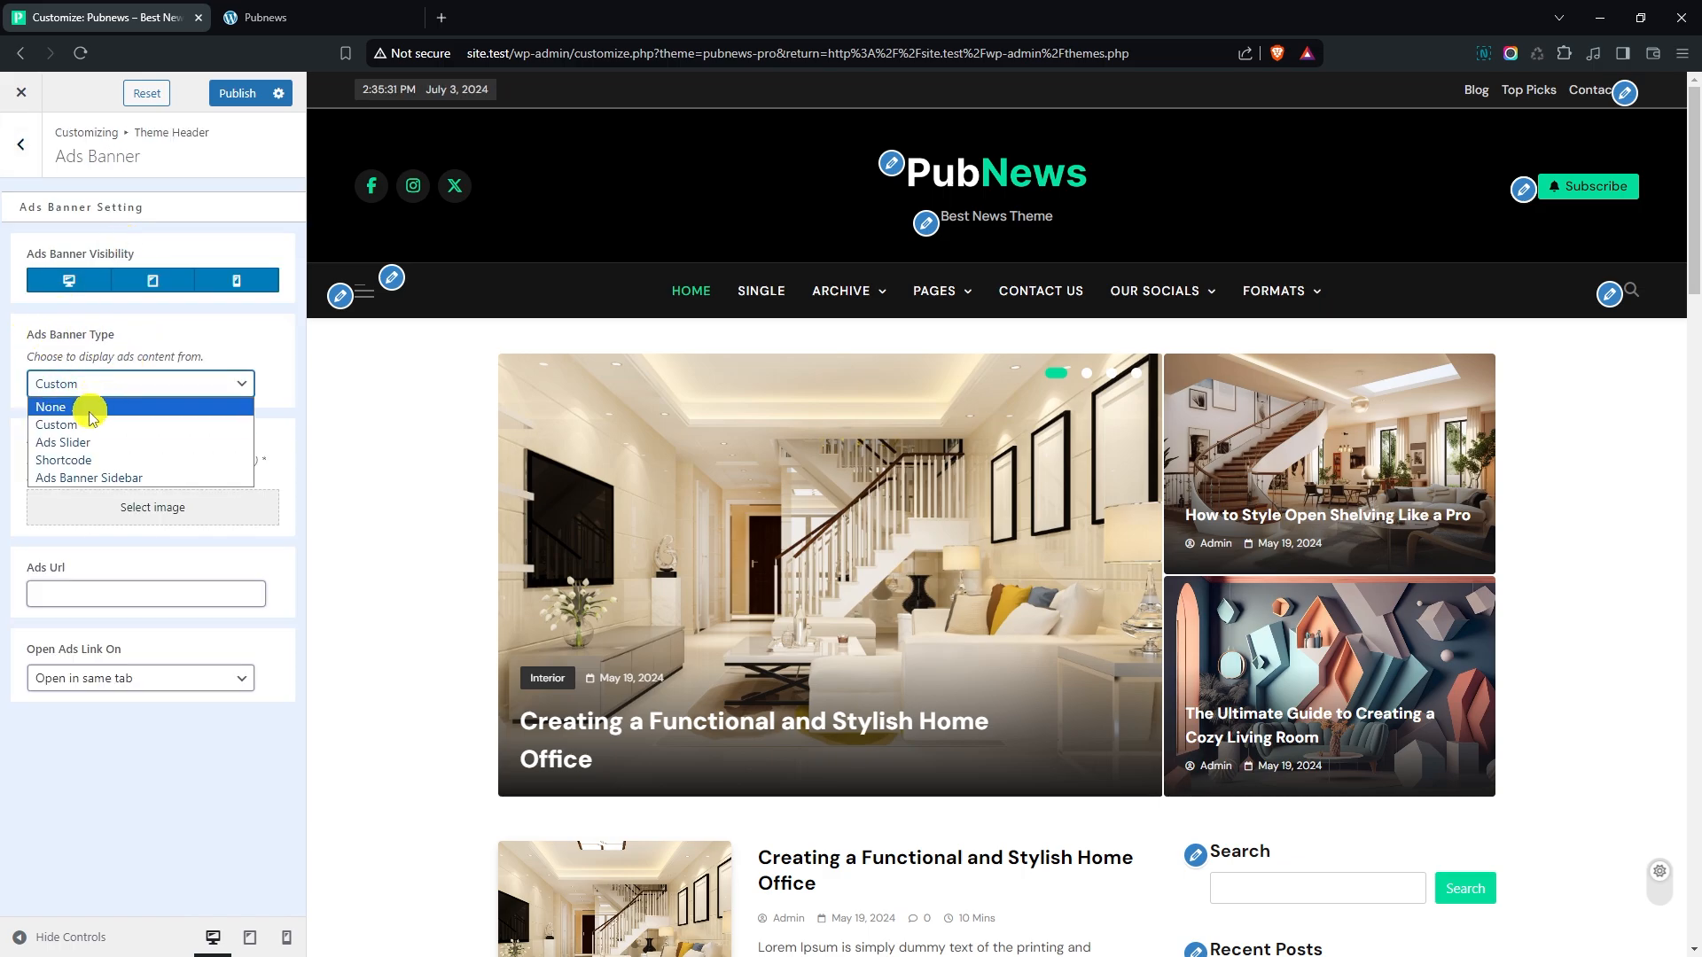
click(20, 432)
click(203, 512)
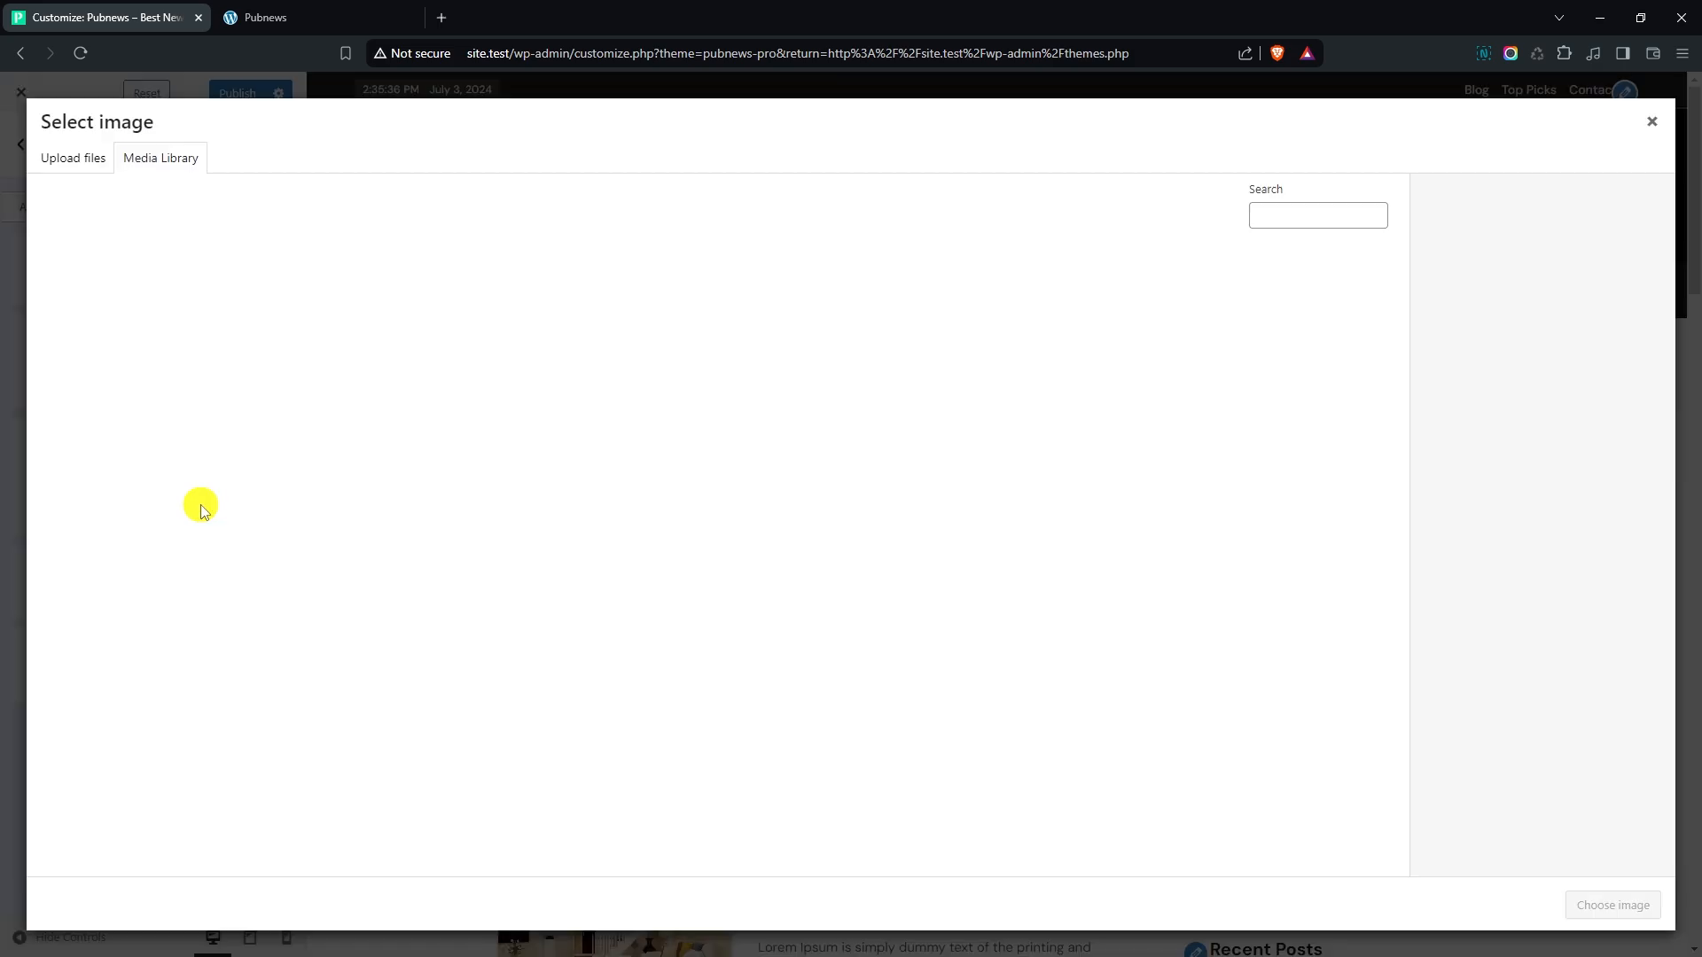
click(513, 350)
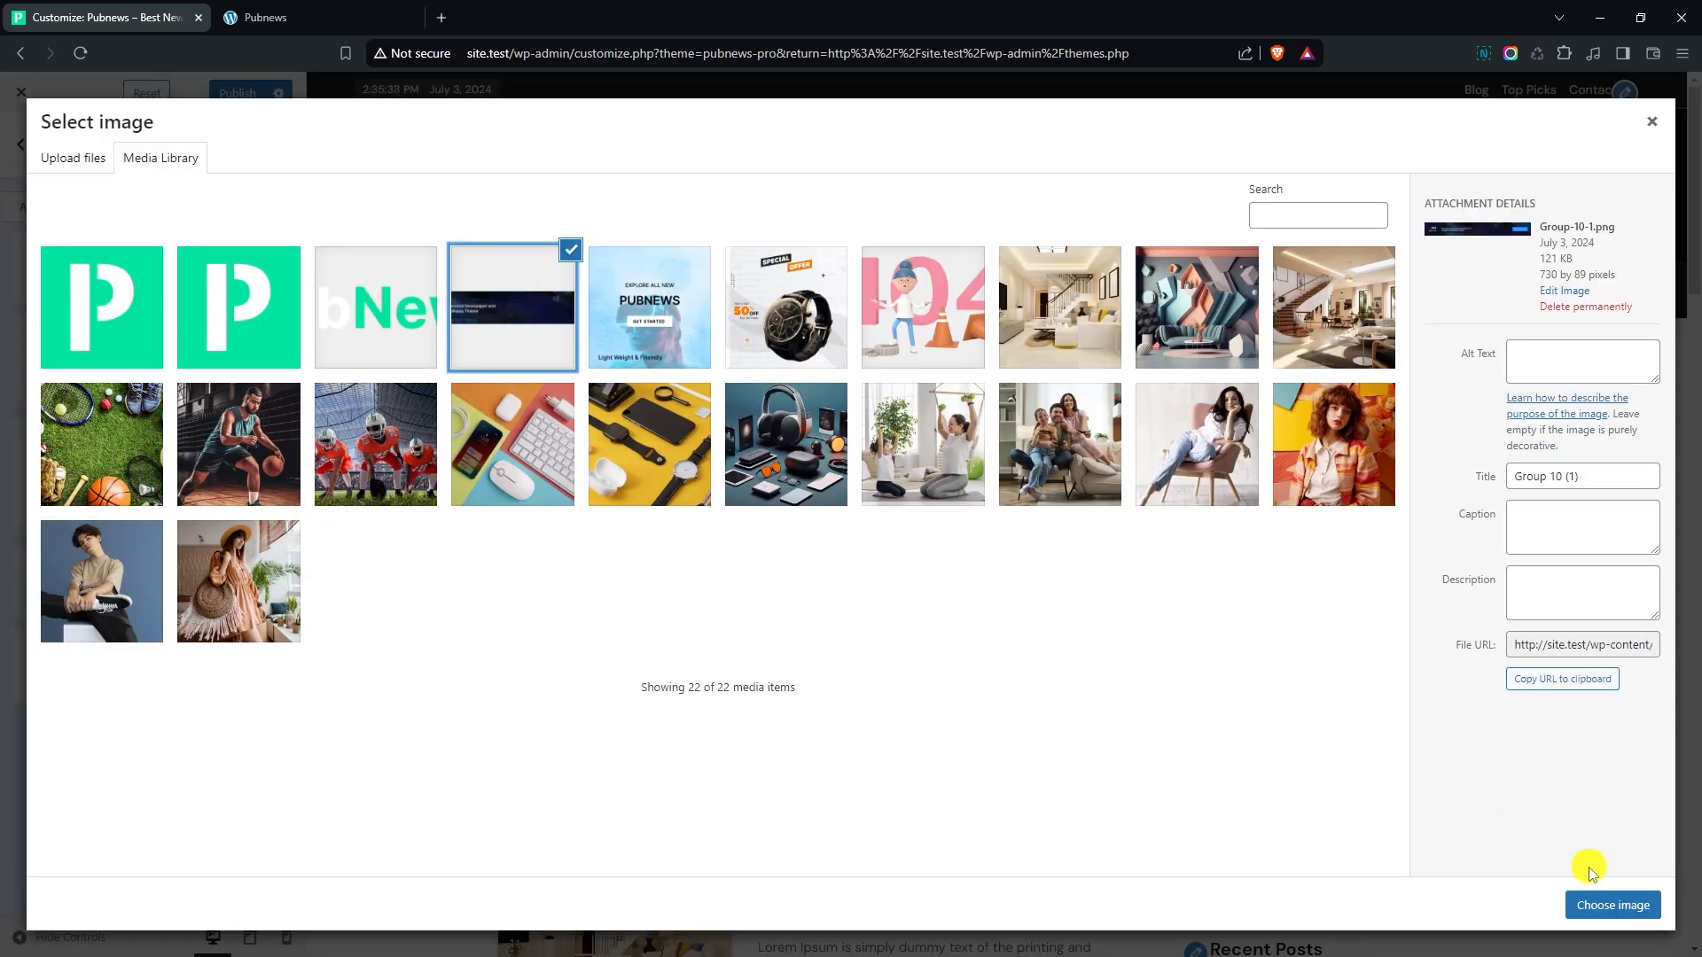
click(1600, 904)
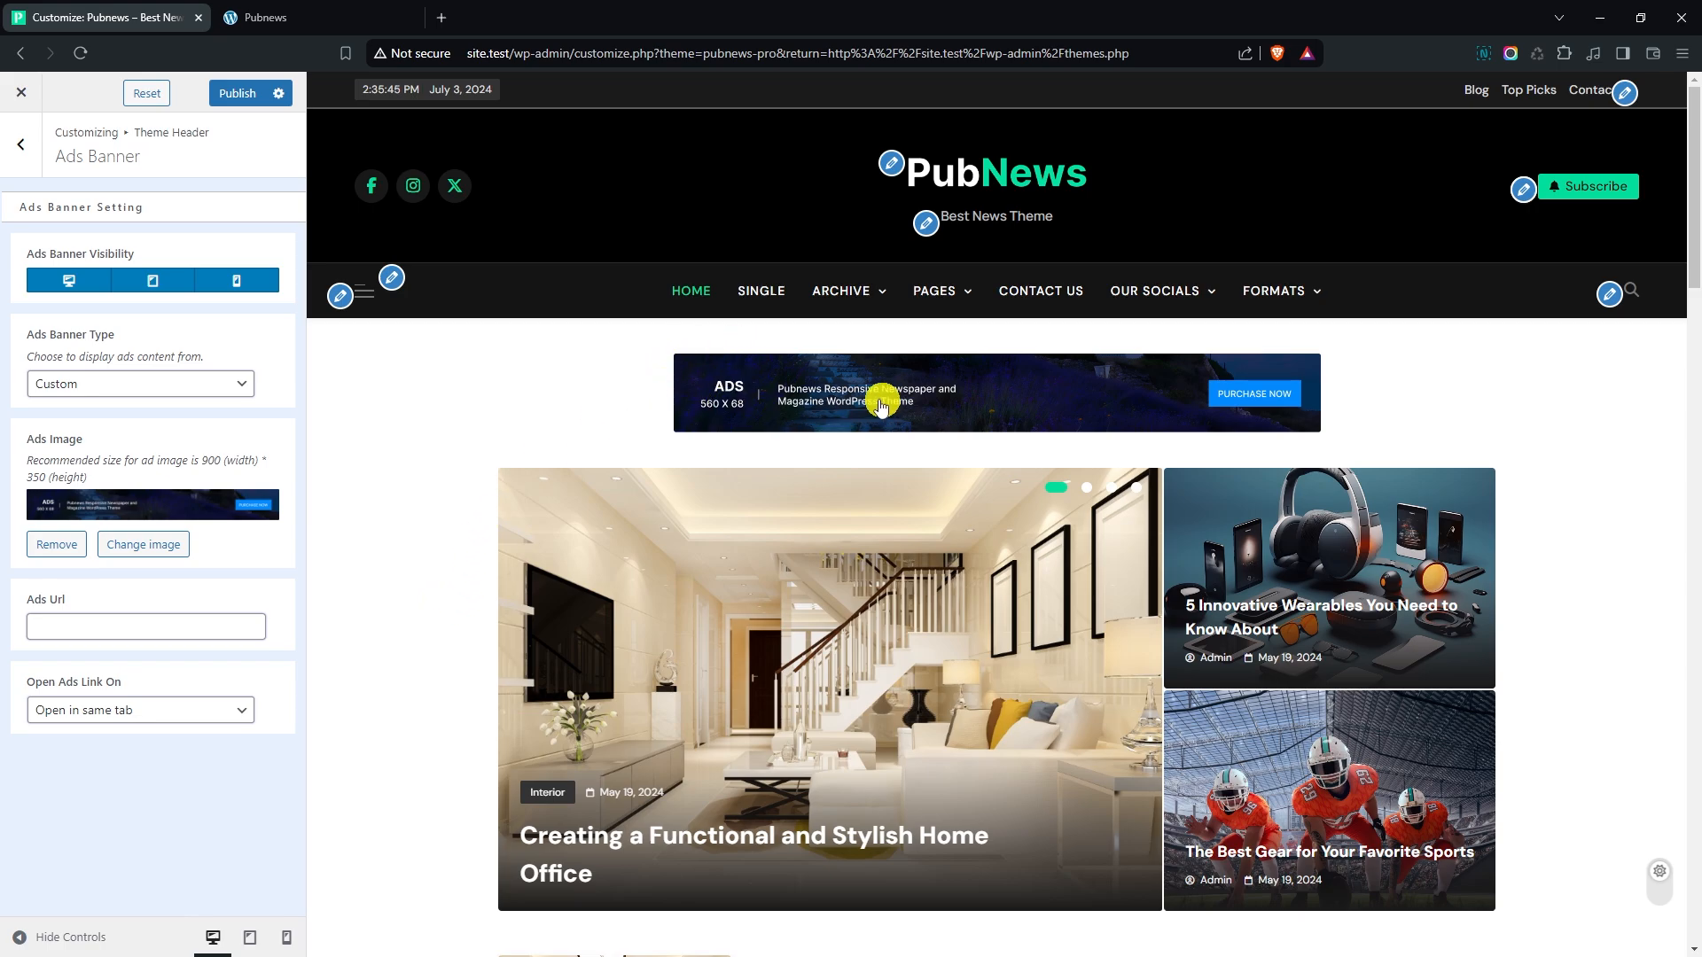
- Try hiding the ads banner on desktop and restore its desktop visibility
click(40, 626)
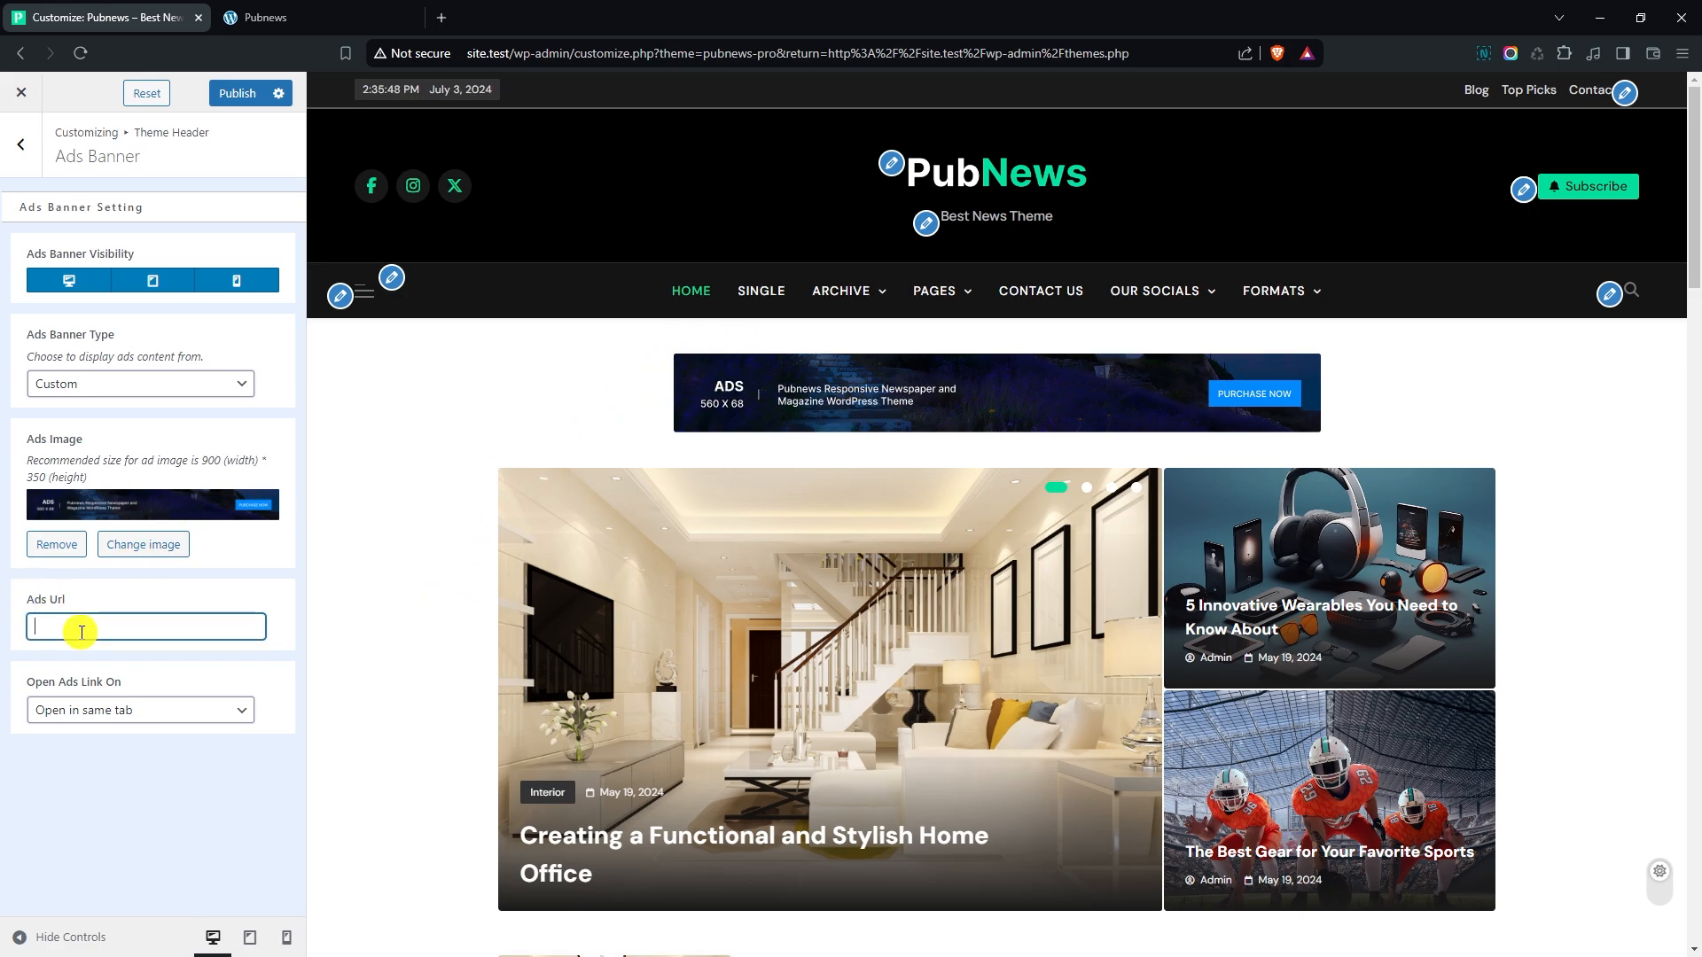
click(138, 709)
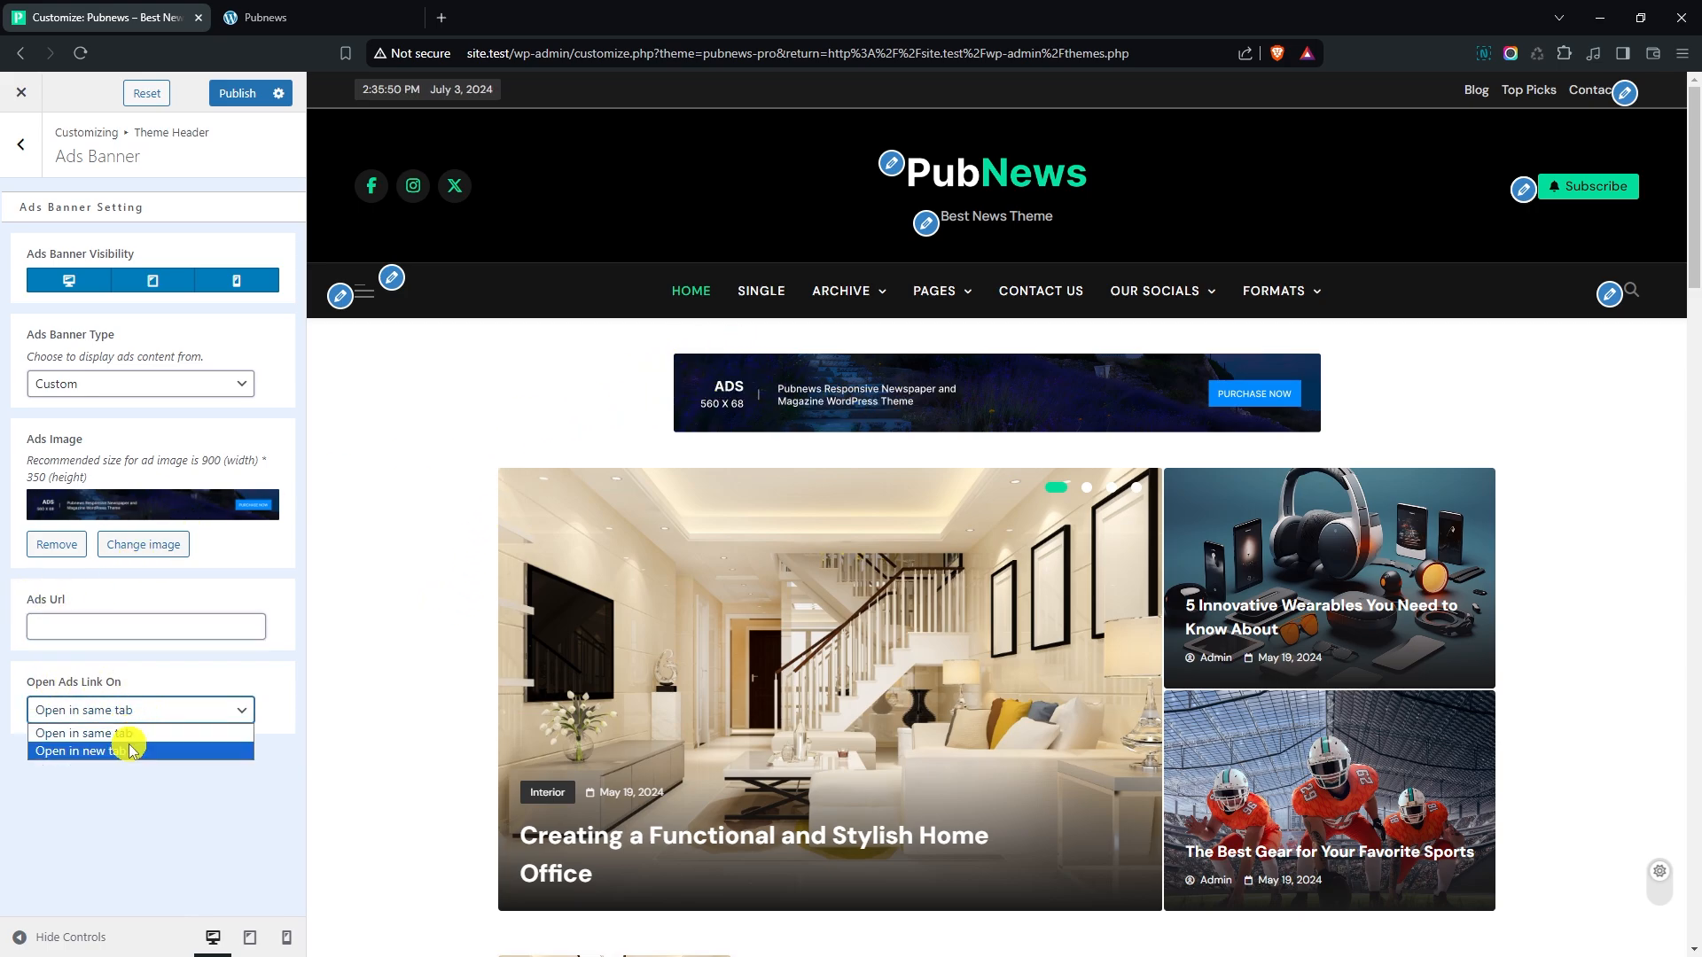
click(237, 581)
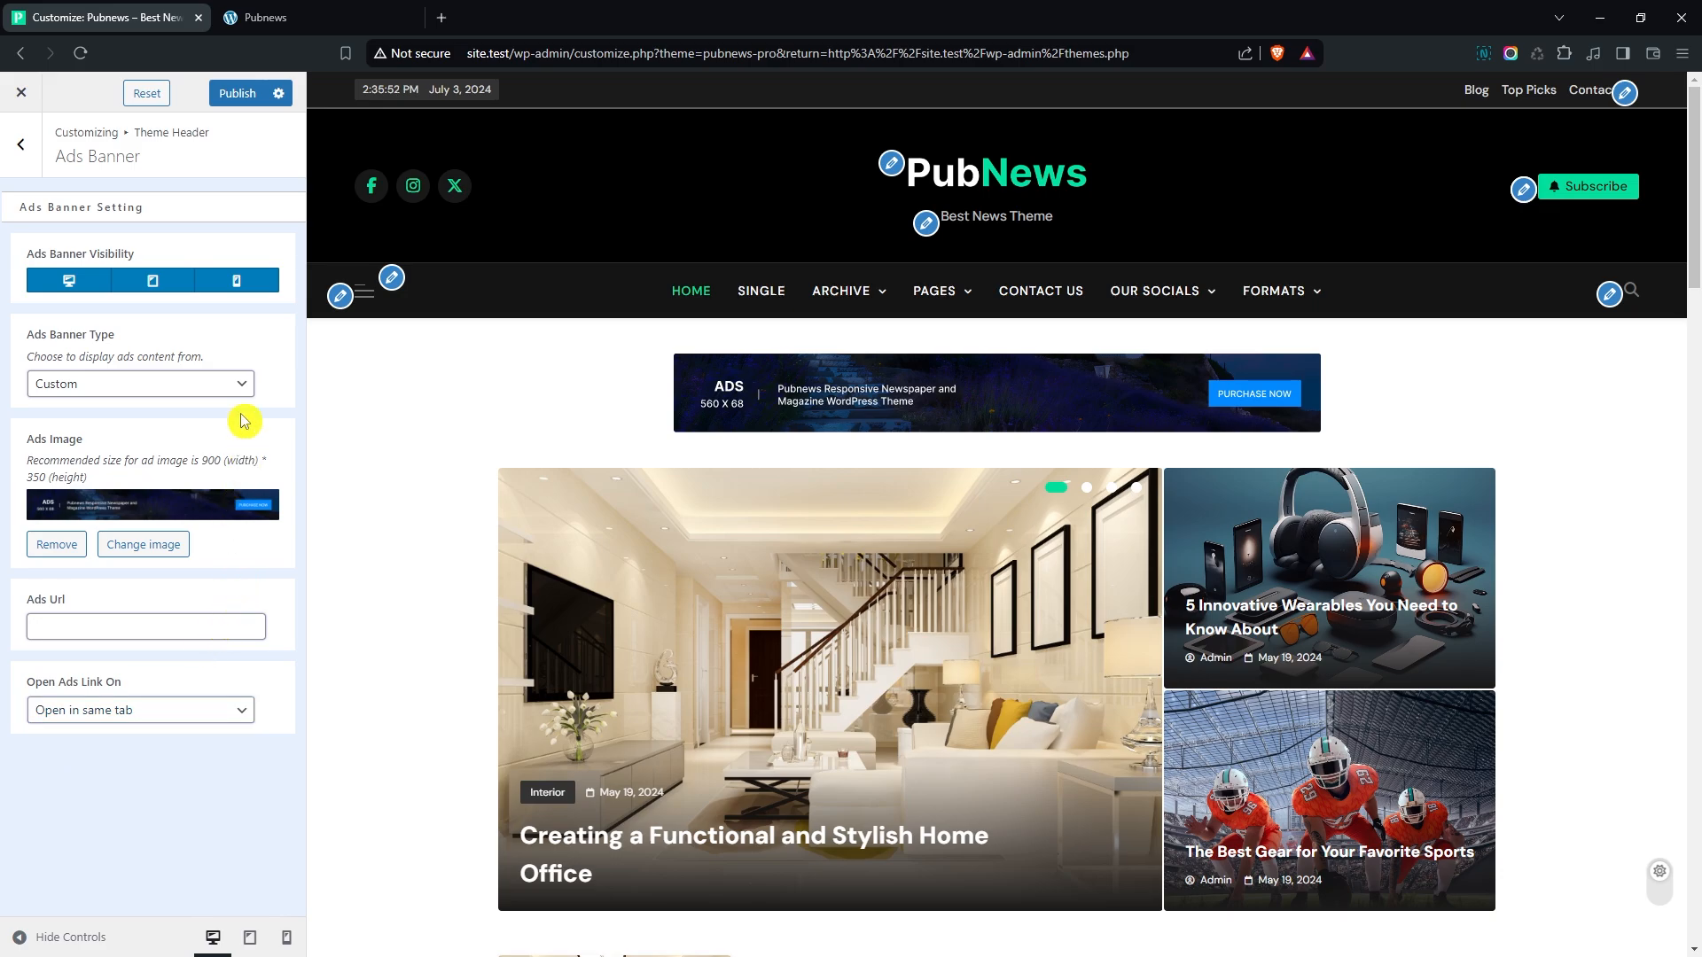
click(72, 280)
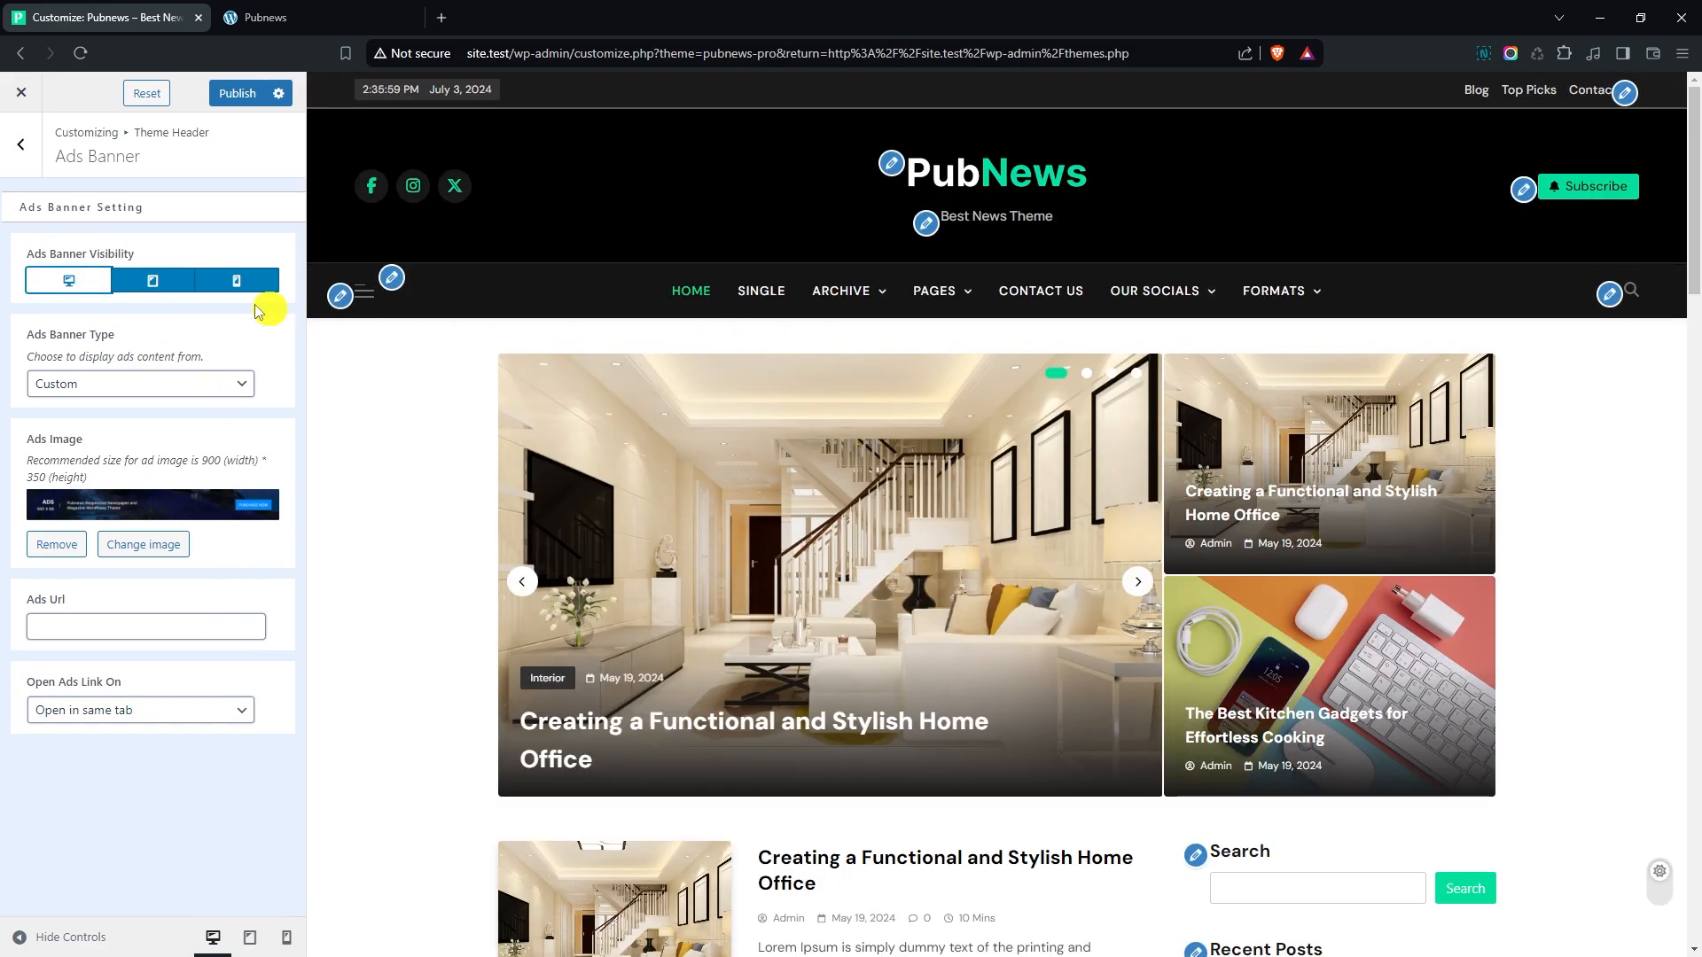
click(69, 280)
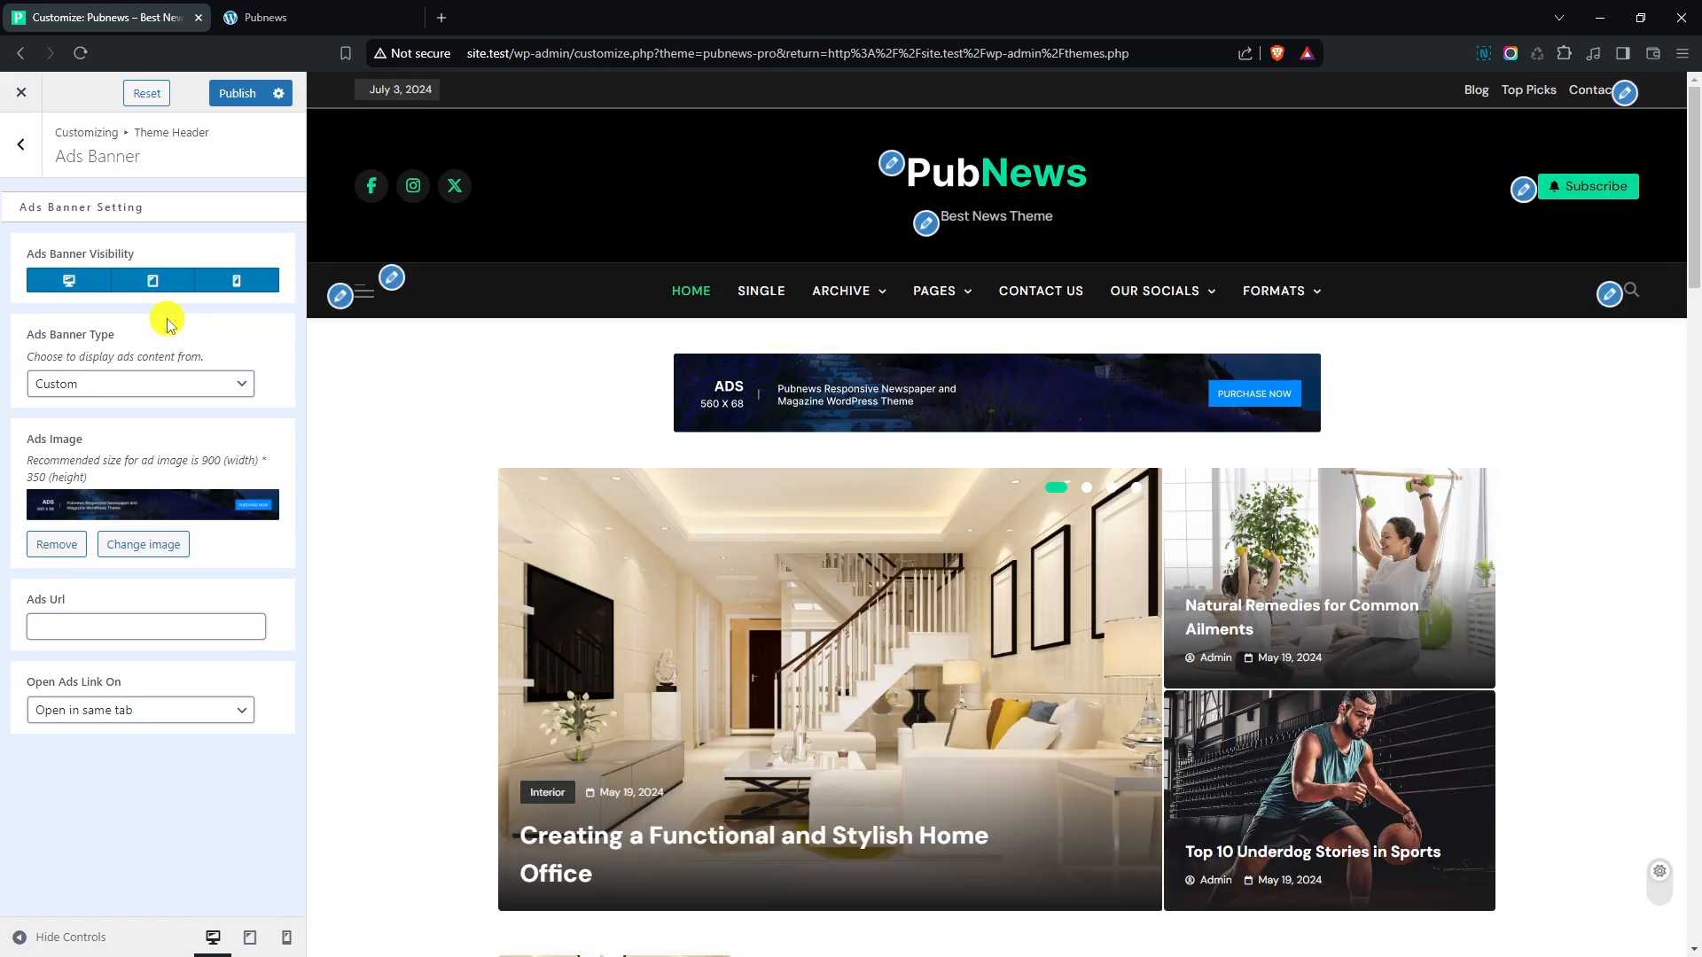
- Open the theme header's Newsletter / Subscribe Button settings, and hide the newsletter button and show it again
click(21, 144)
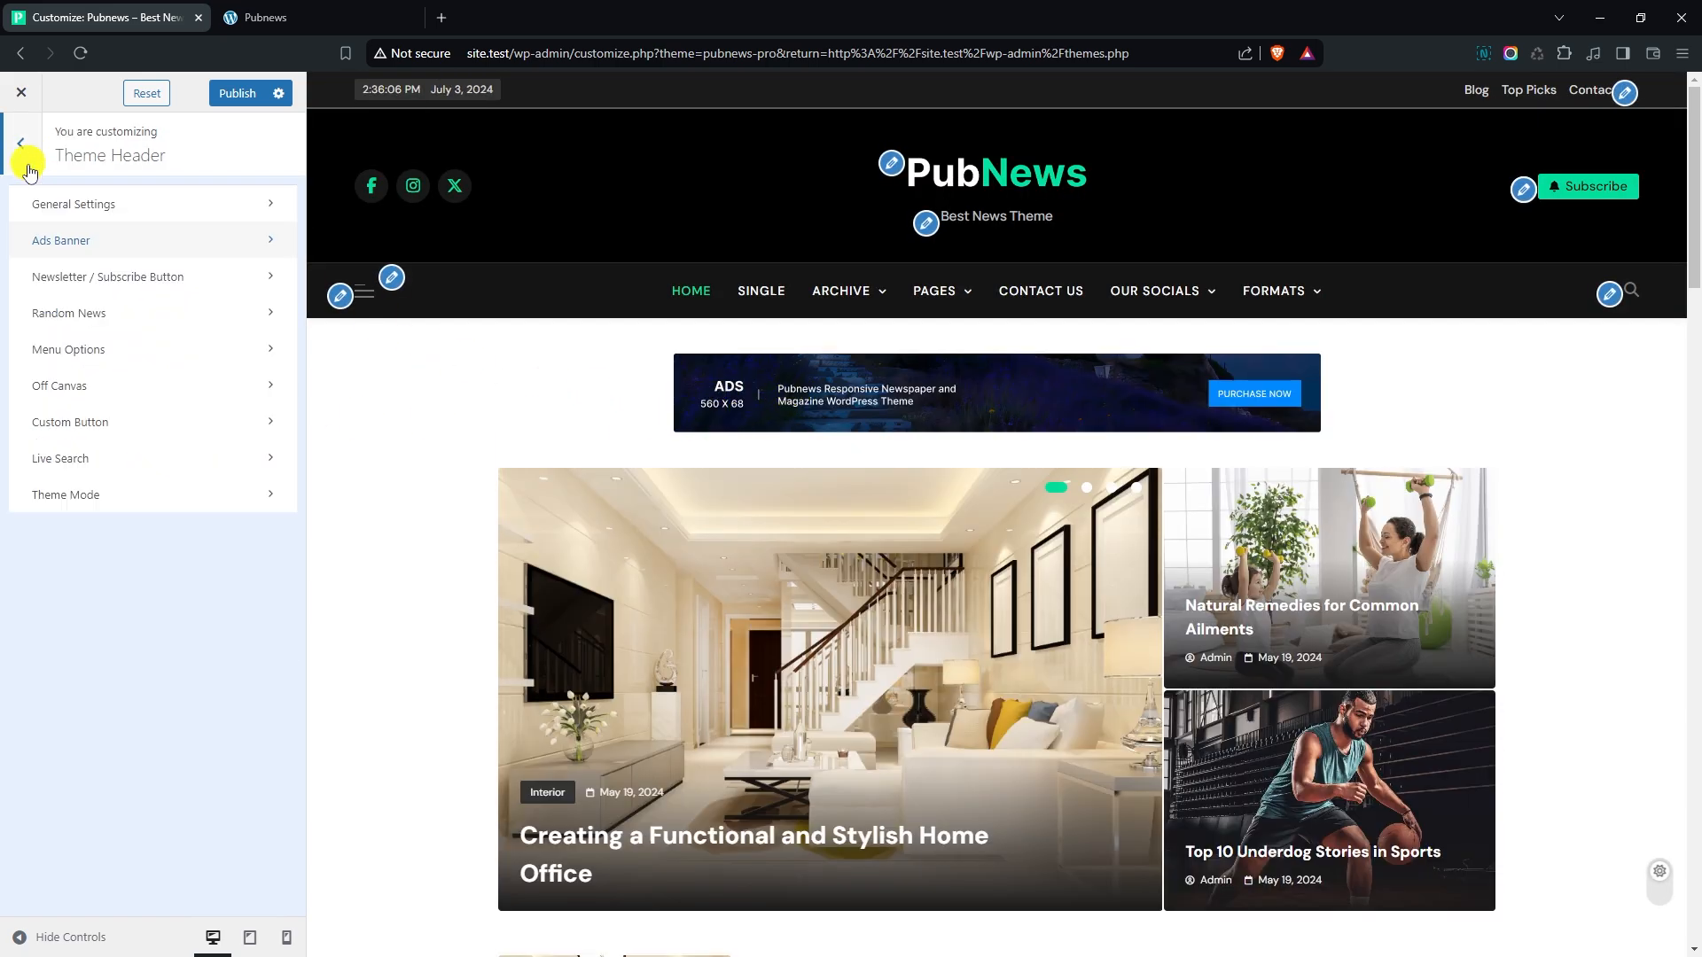
click(140, 284)
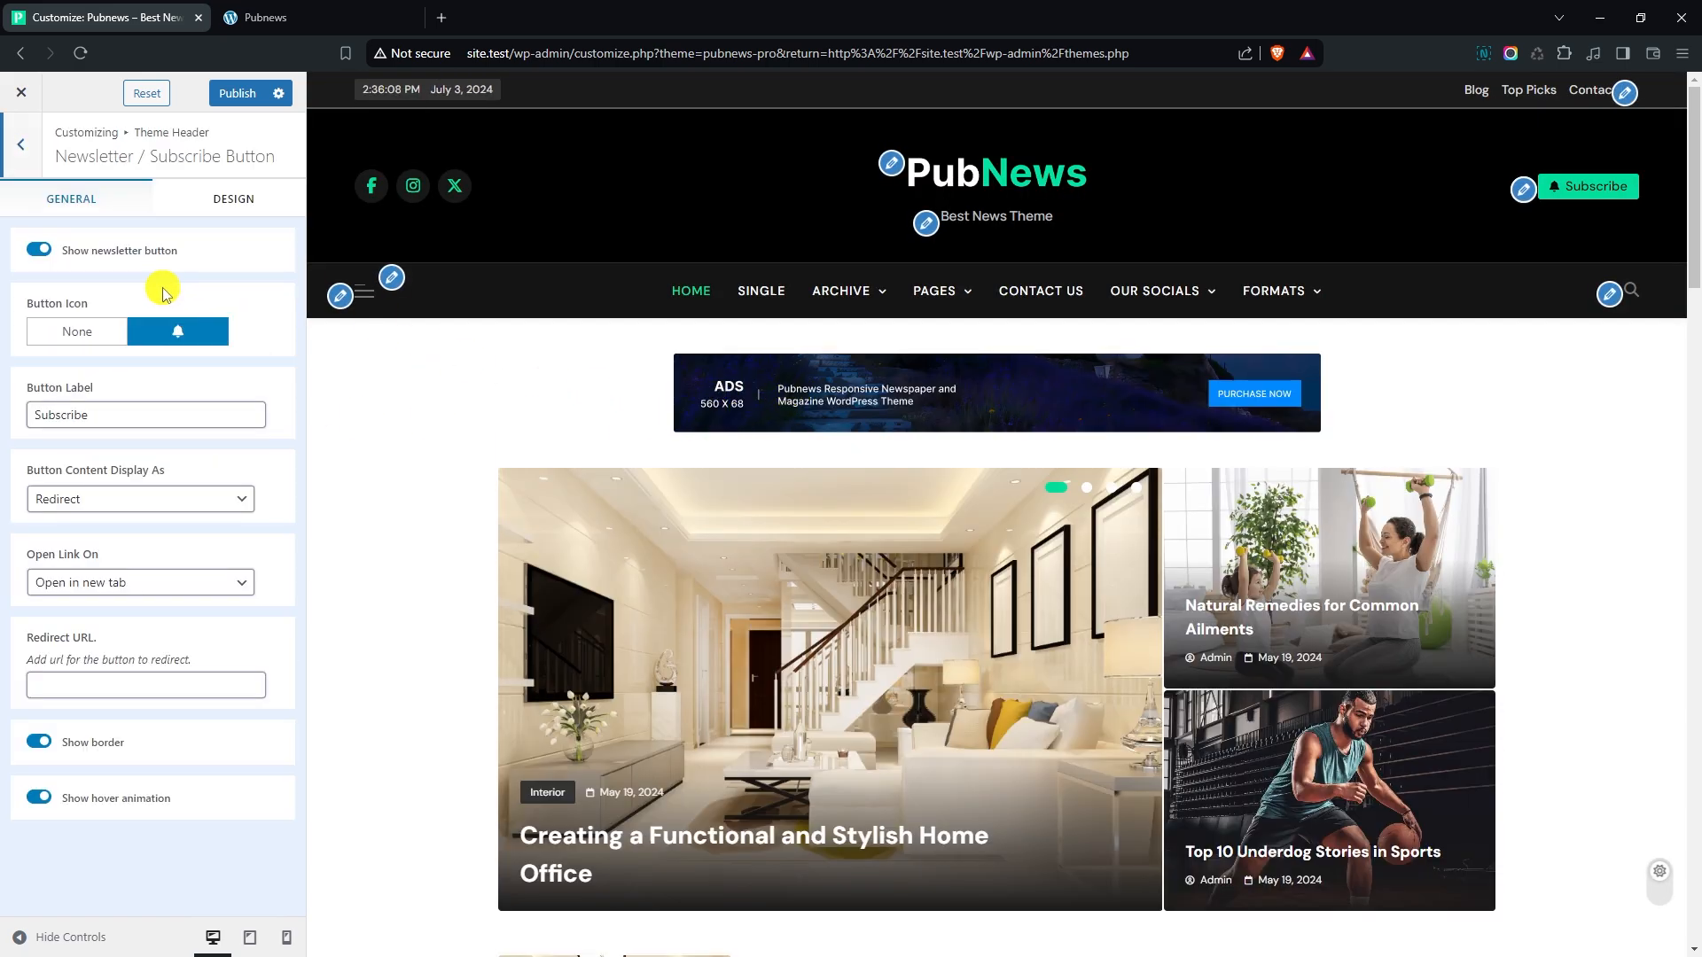
click(47, 254)
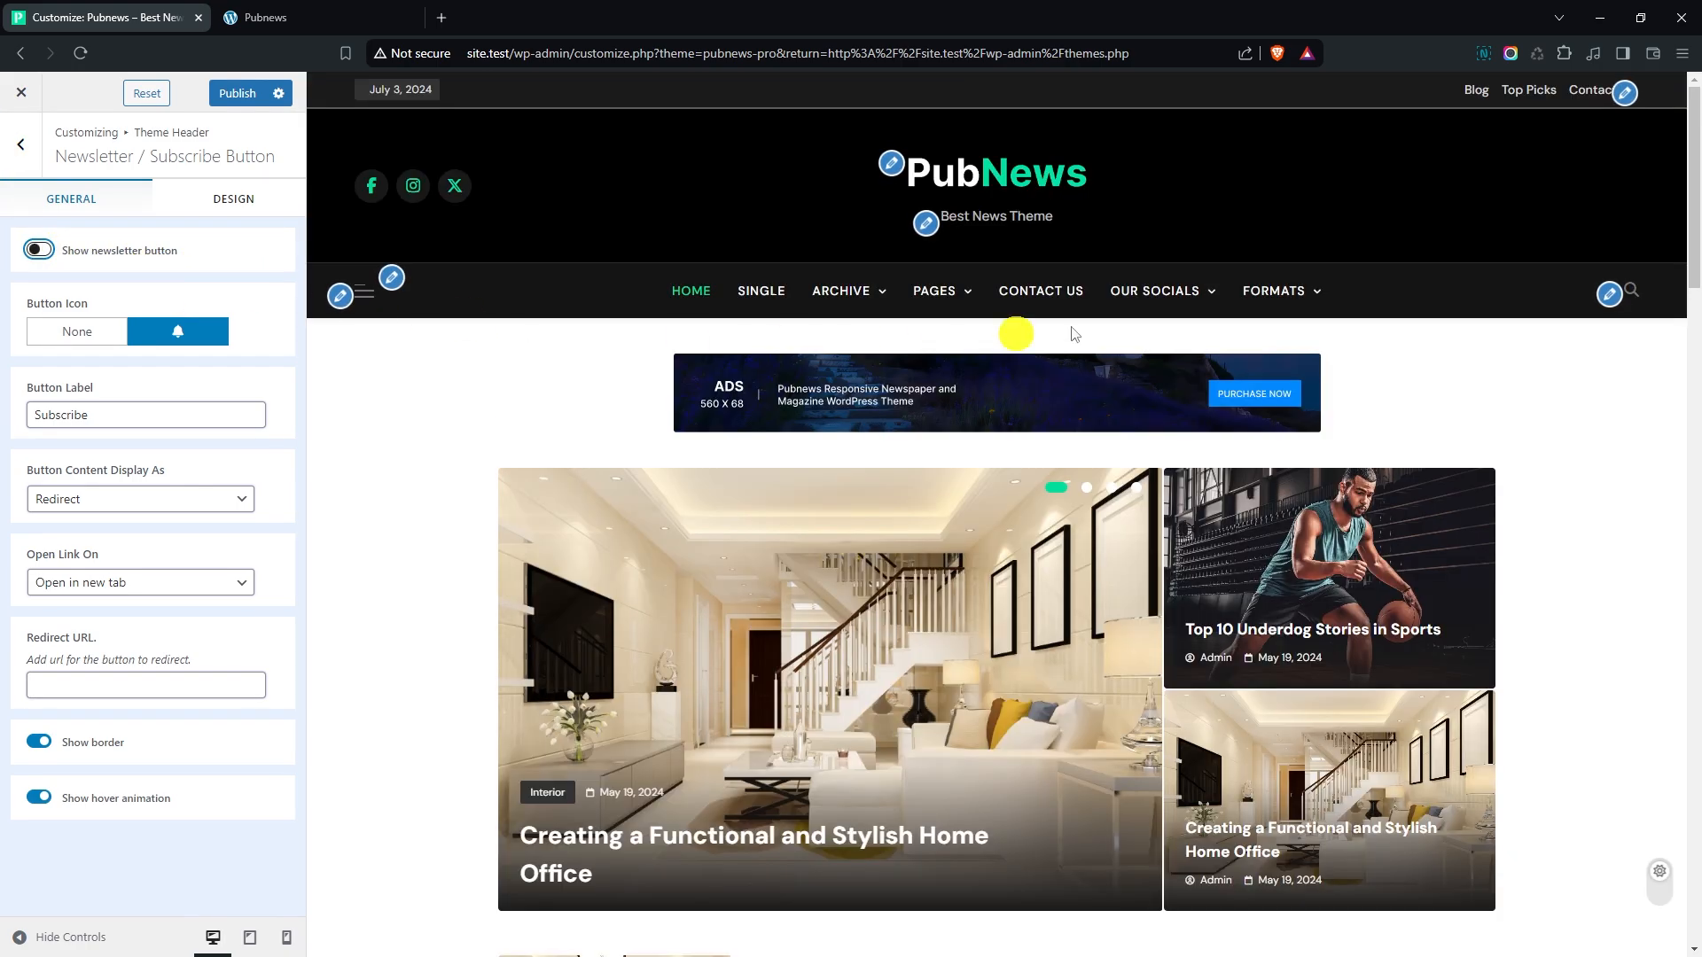
click(49, 253)
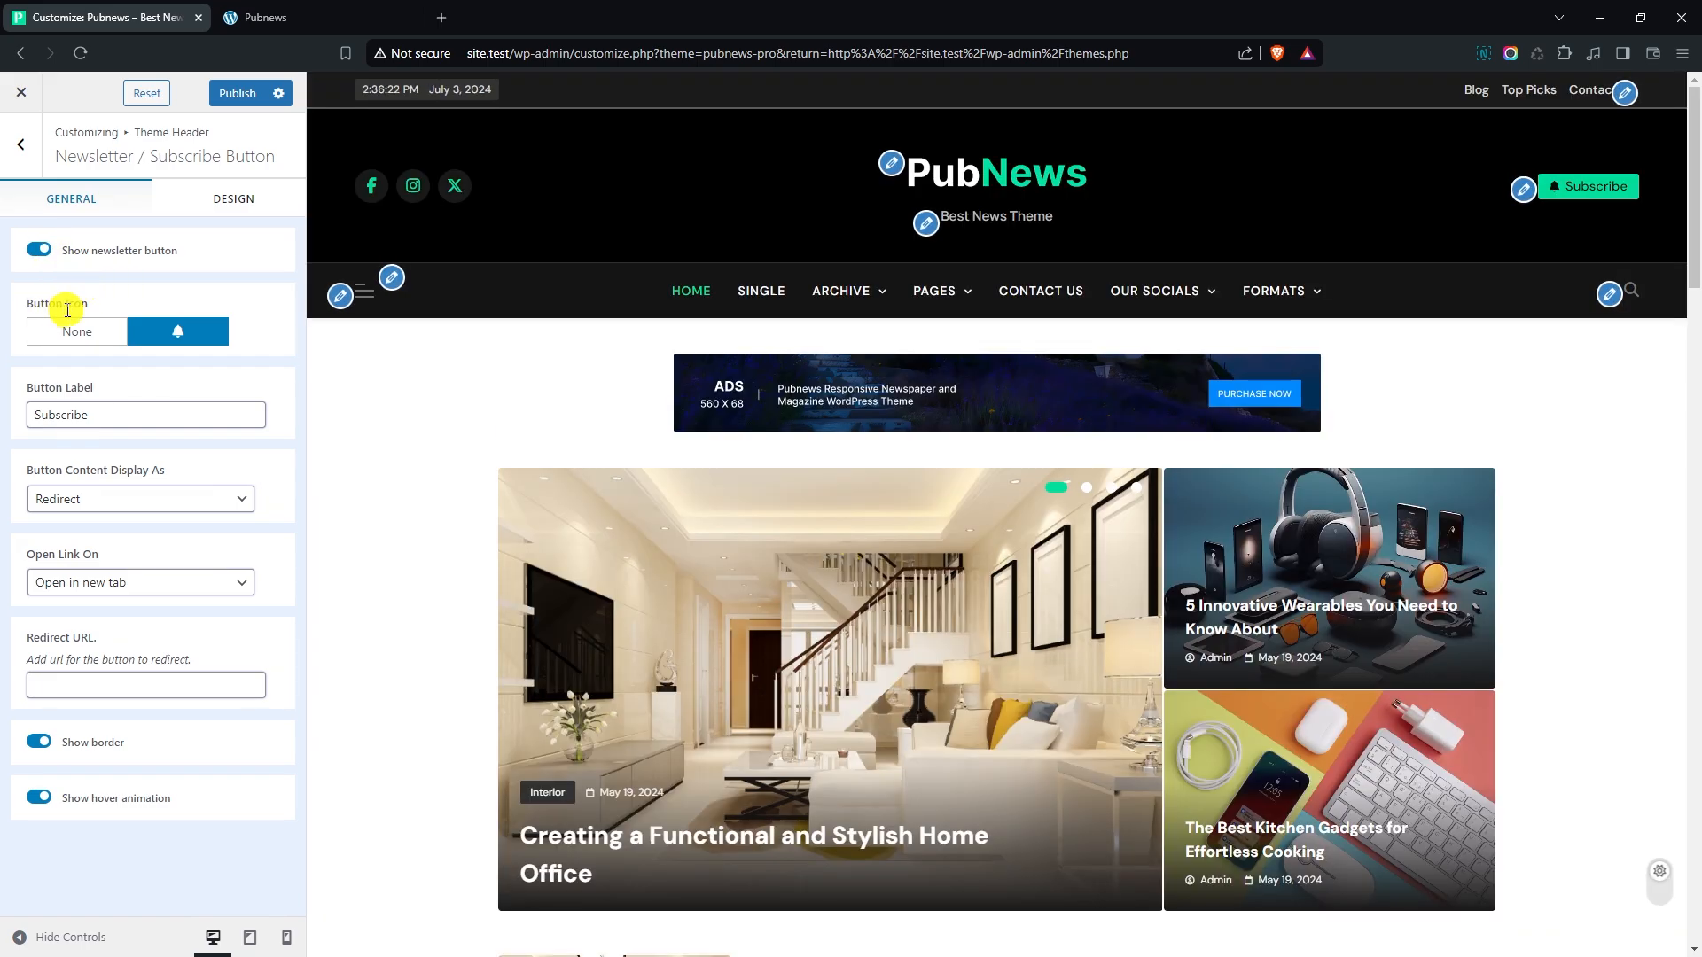
- Look through the newsletter button's icon choices, label, content display, link target and redirect URL settings
click(171, 331)
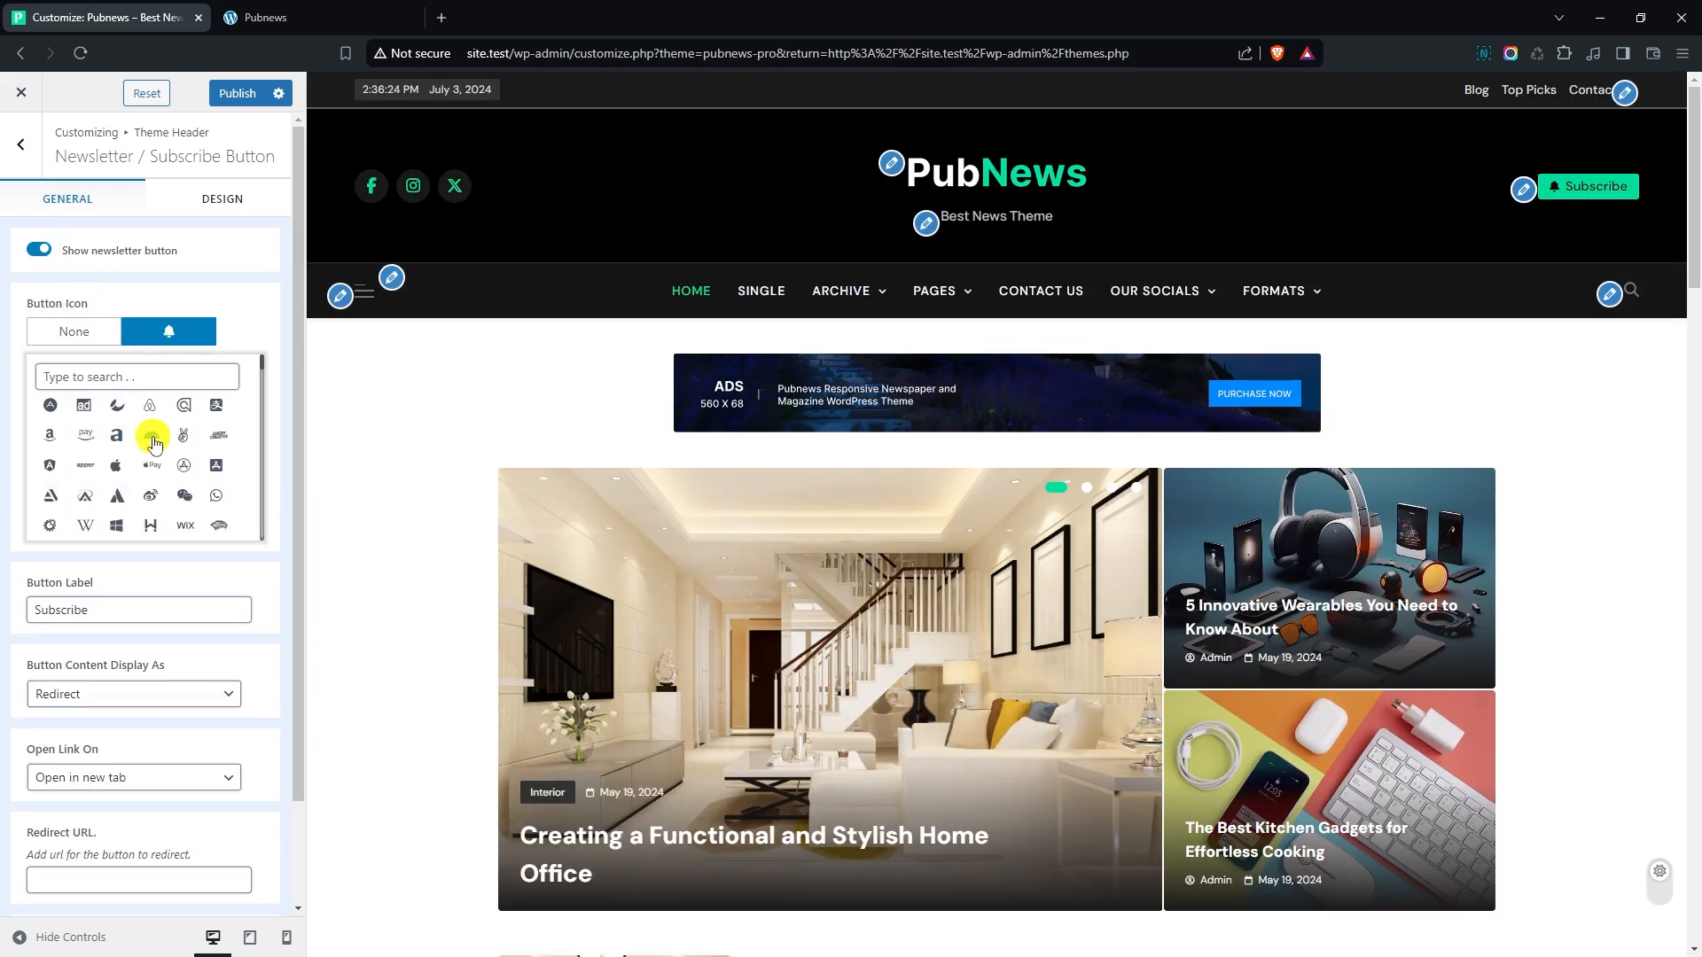
click(268, 383)
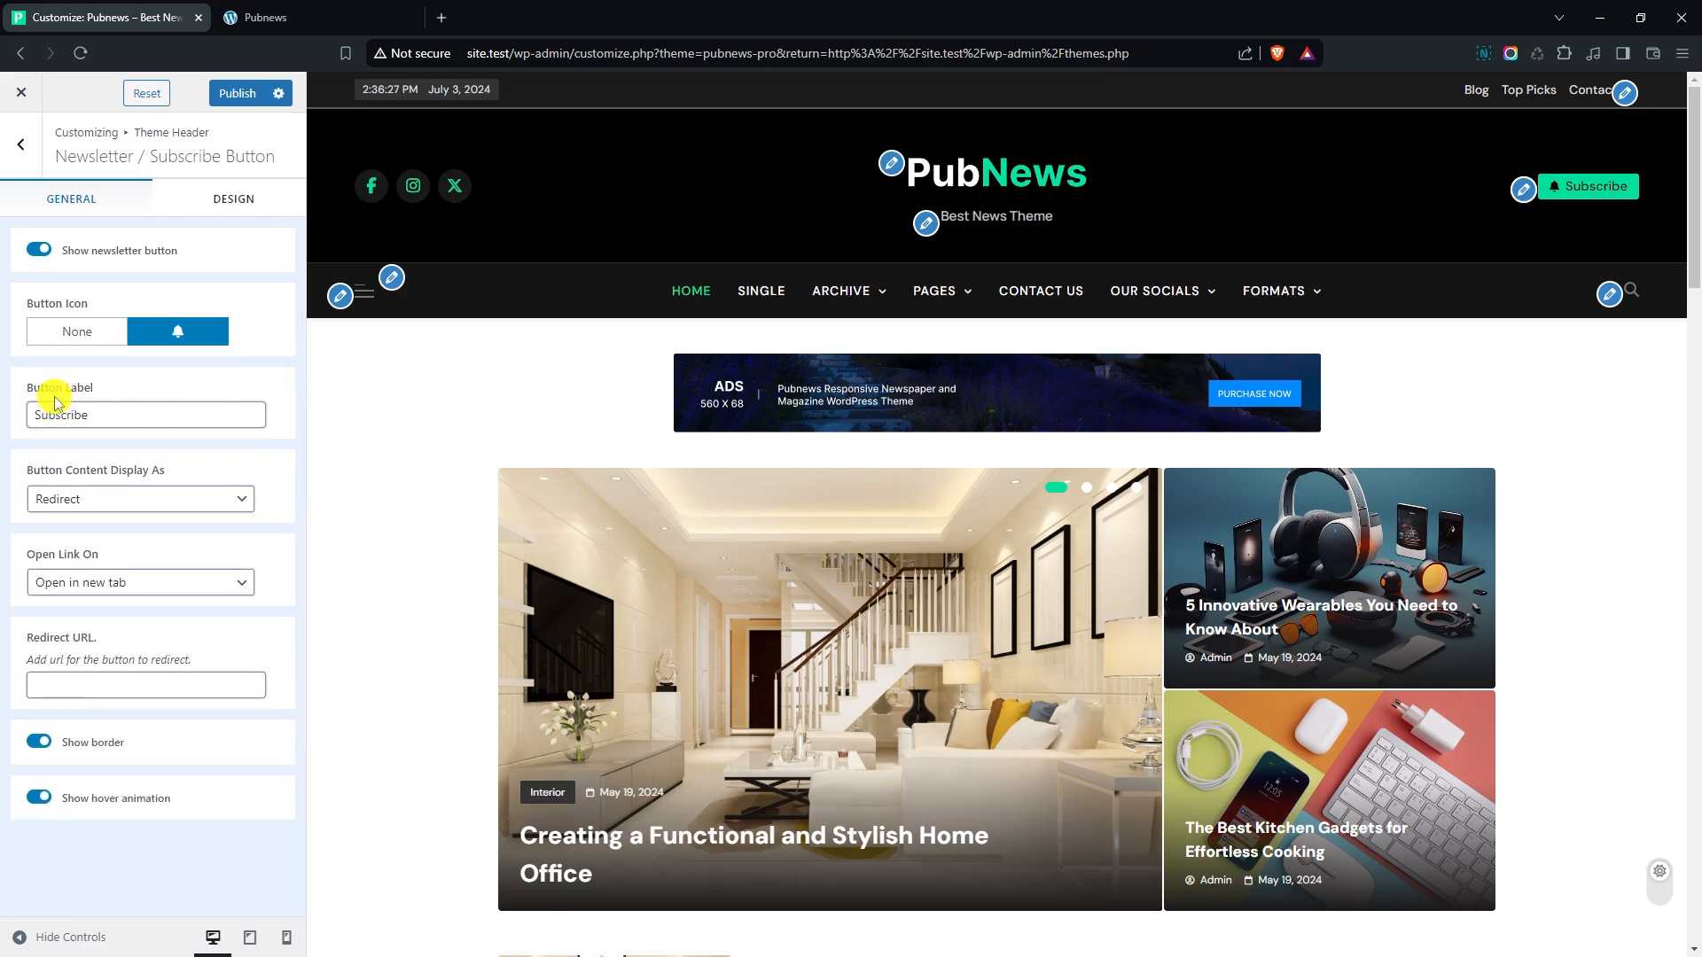
click(135, 420)
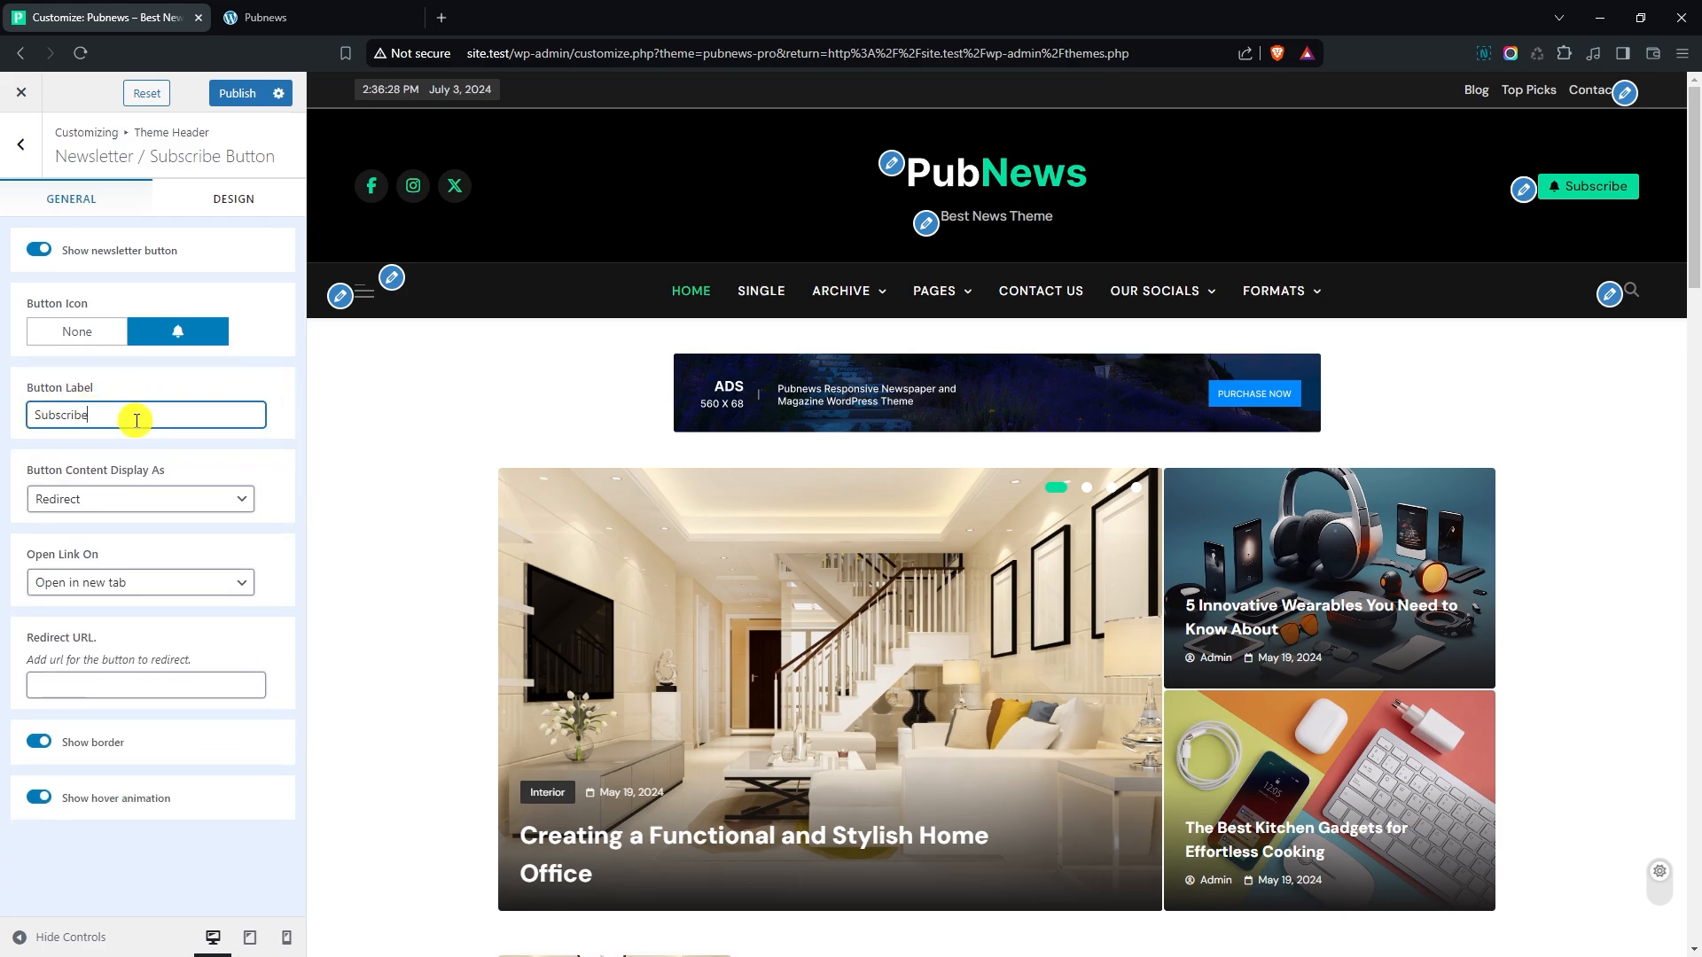
click(152, 490)
click(296, 576)
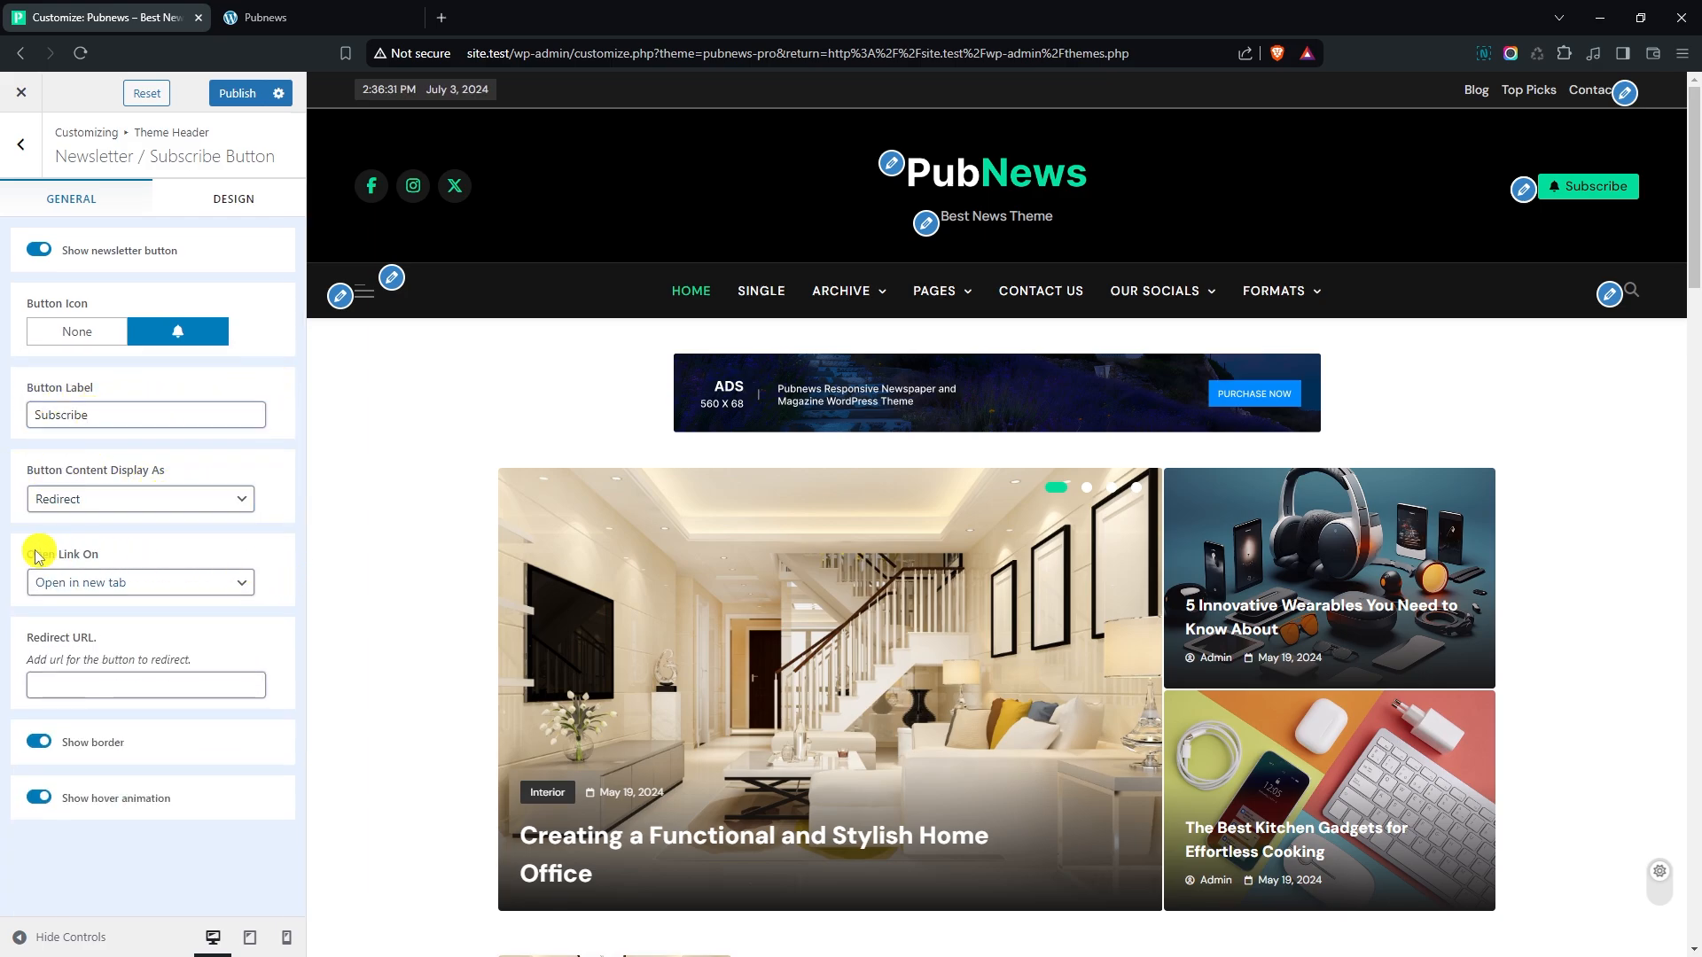
click(133, 582)
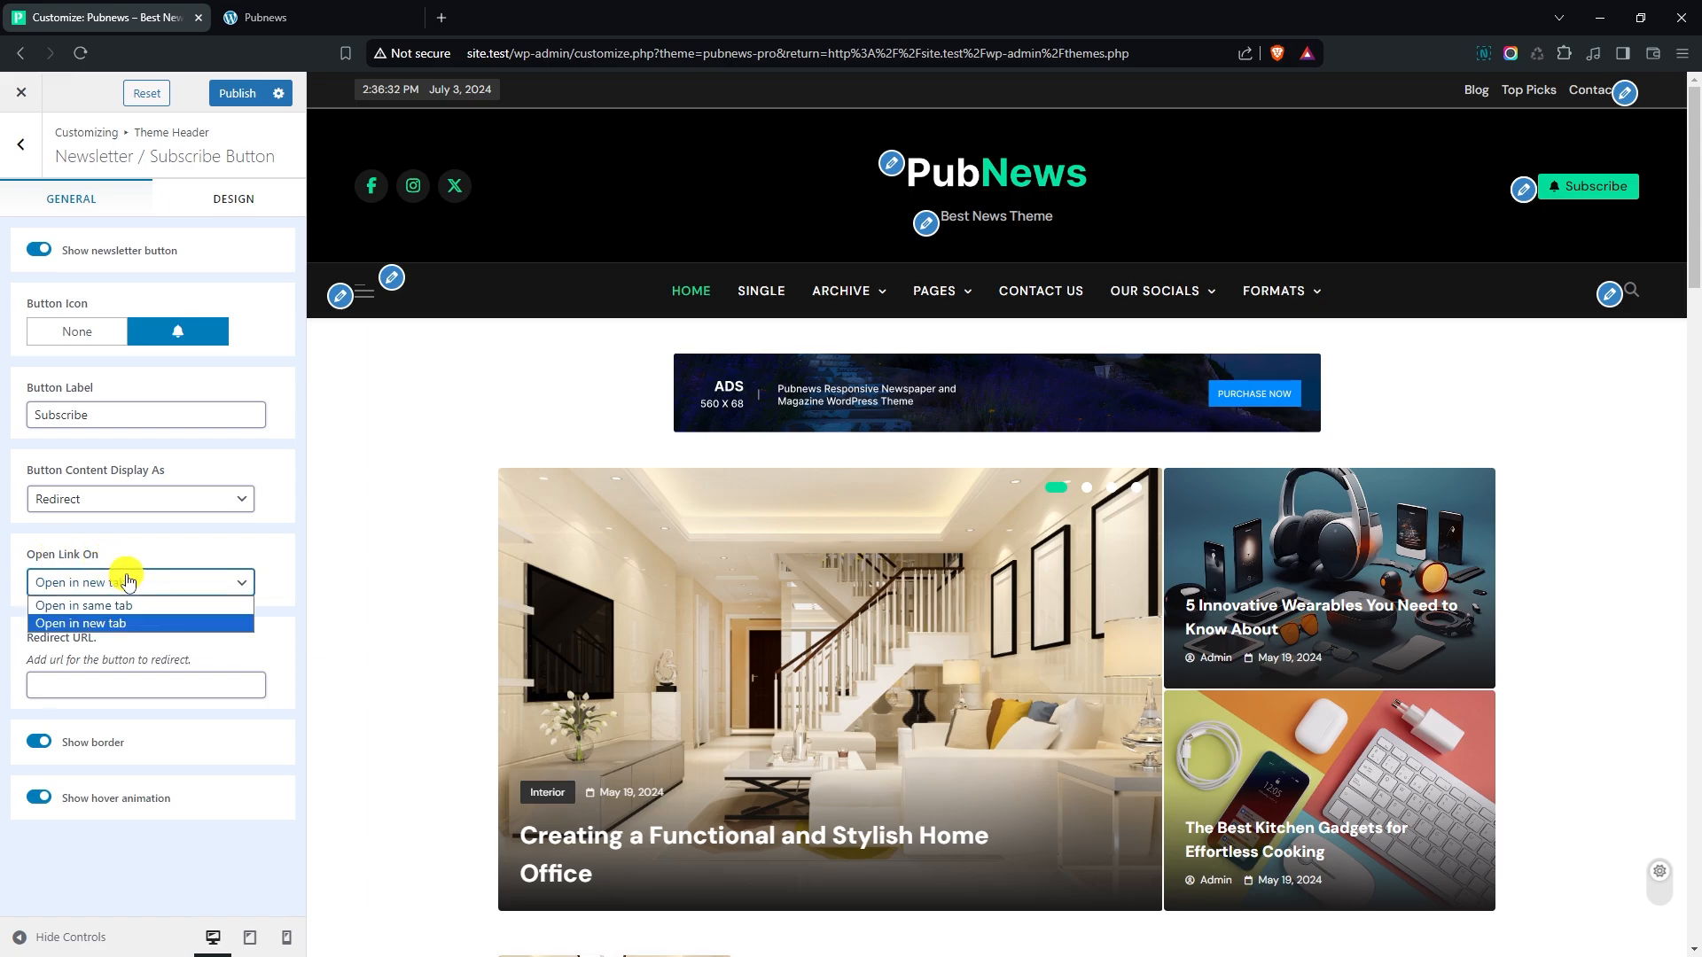
click(227, 663)
click(92, 681)
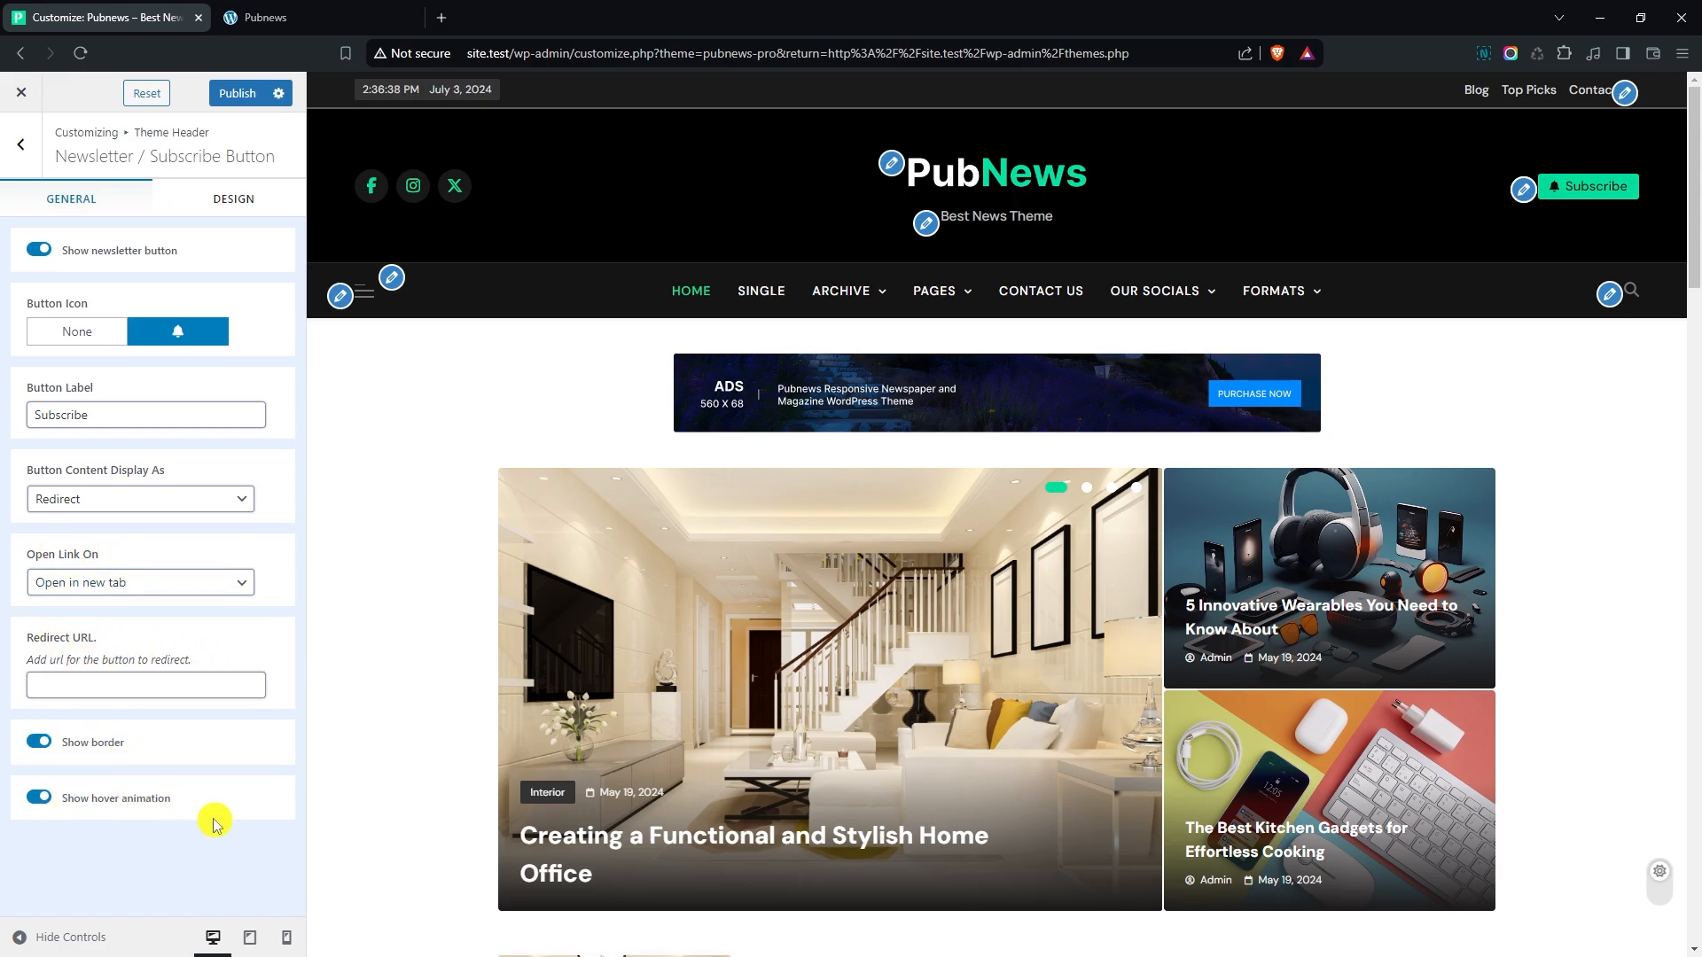
- Set the newsletter button's initial and hover label colors to white (FFFFFF) in its design settings
click(220, 209)
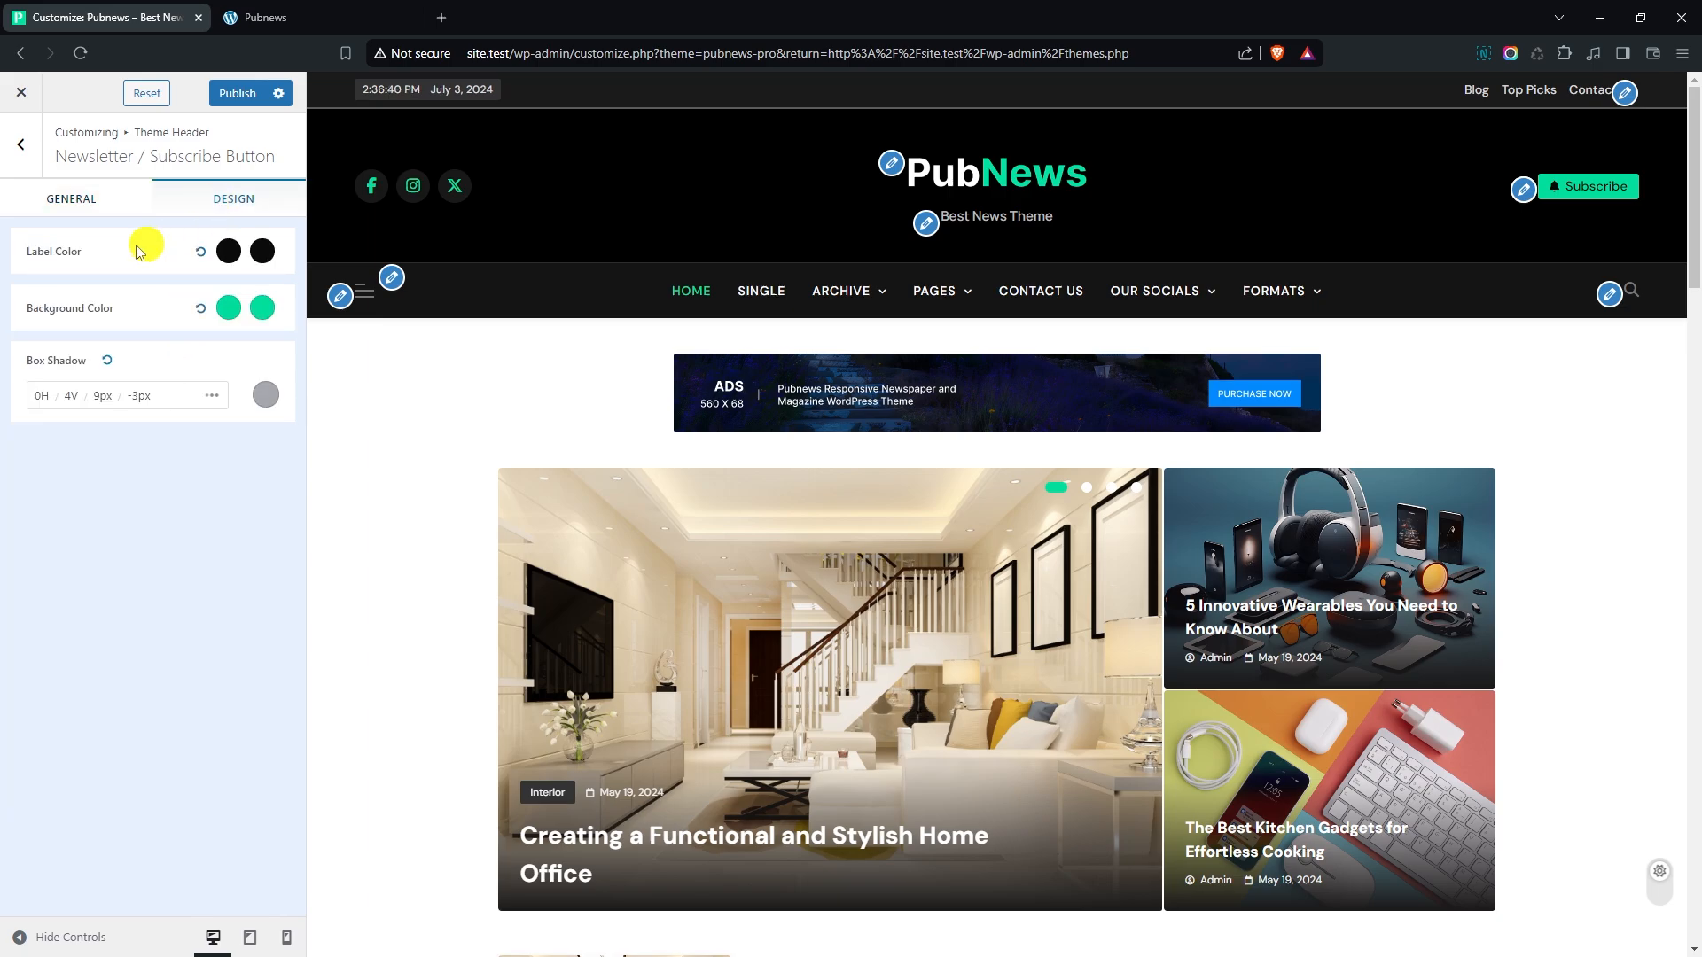
click(228, 251)
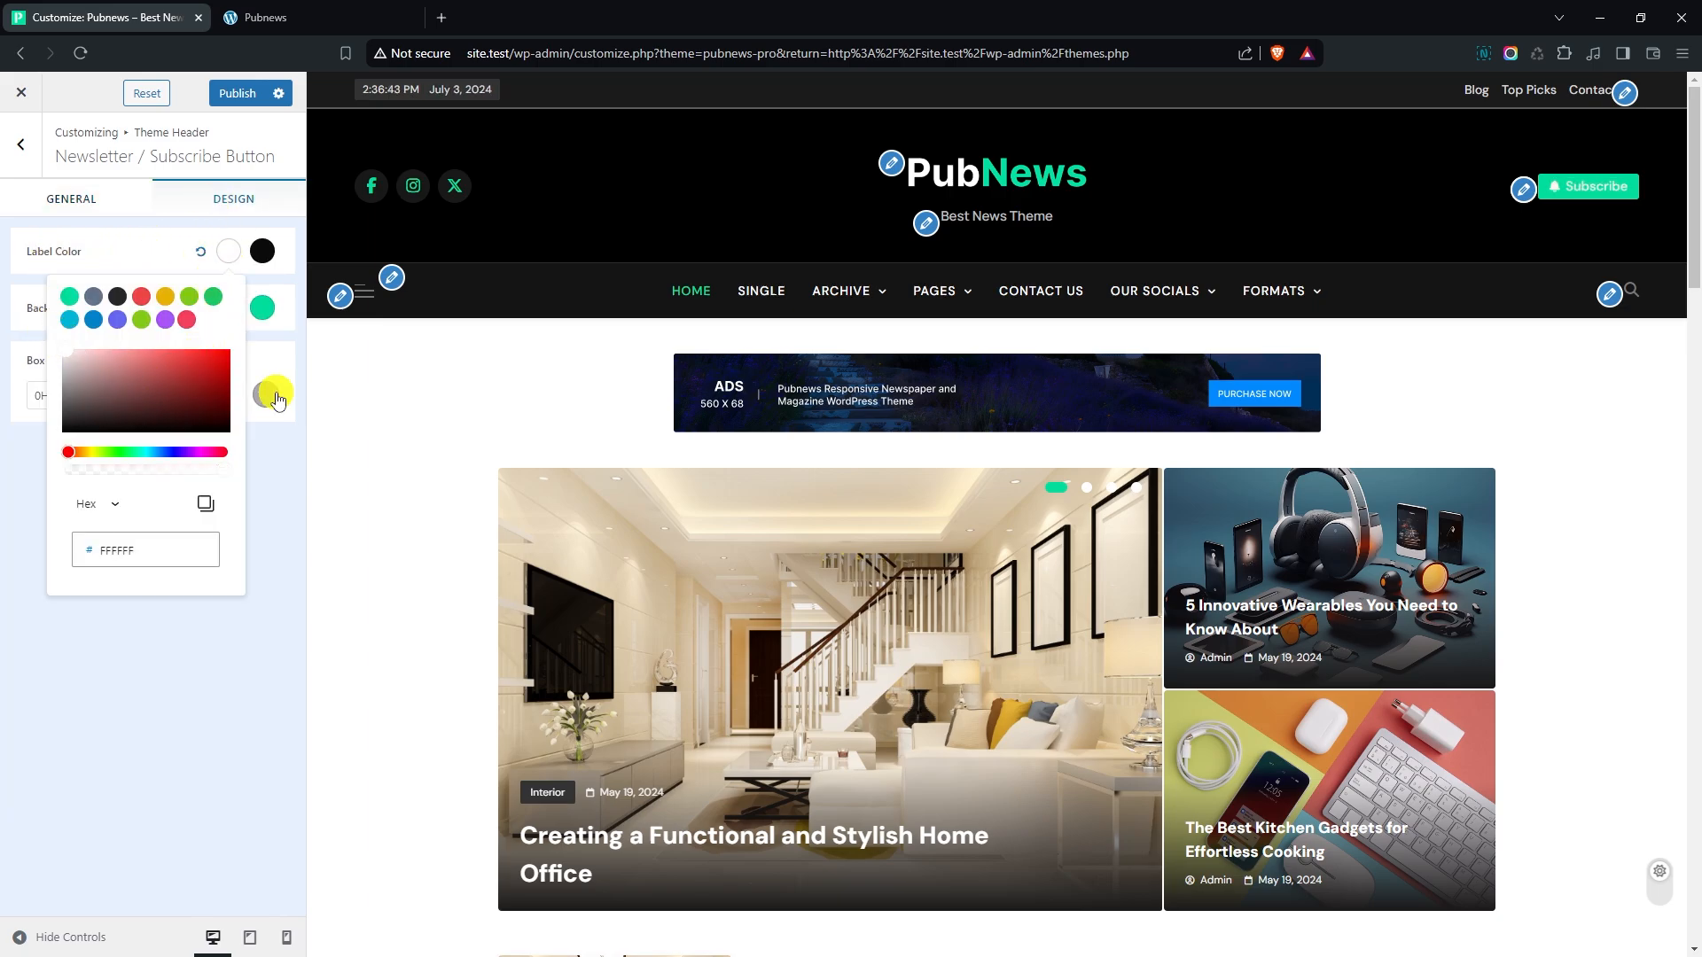
click(261, 452)
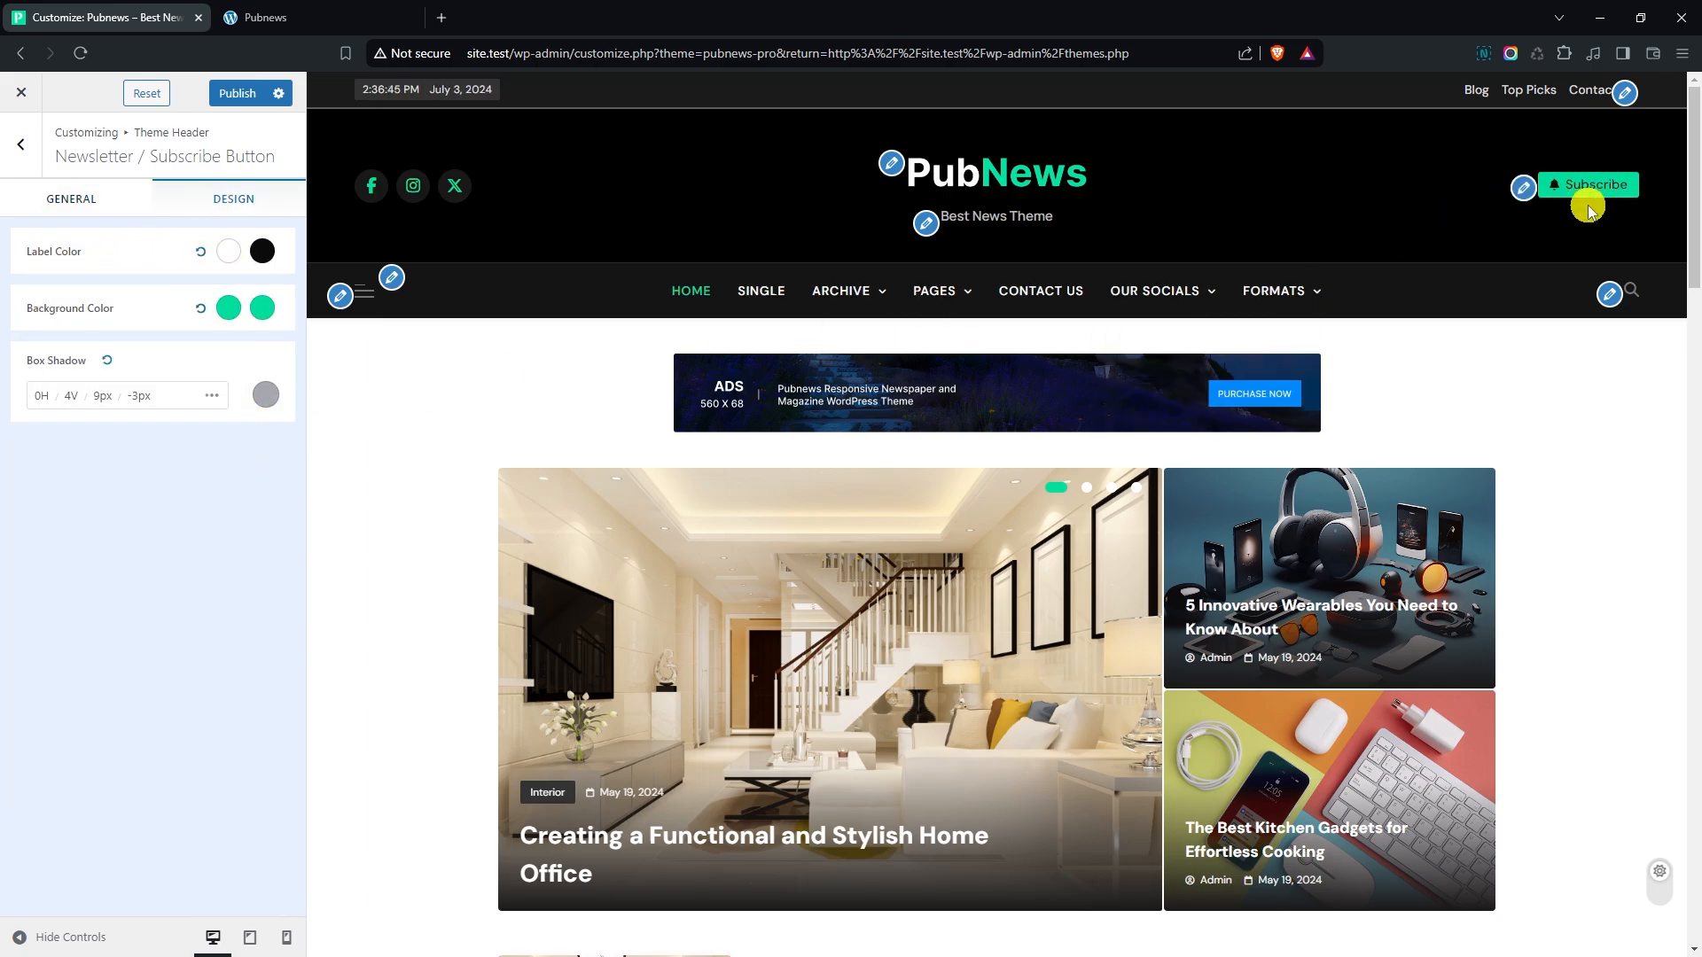
click(247, 257)
click(104, 348)
click(151, 249)
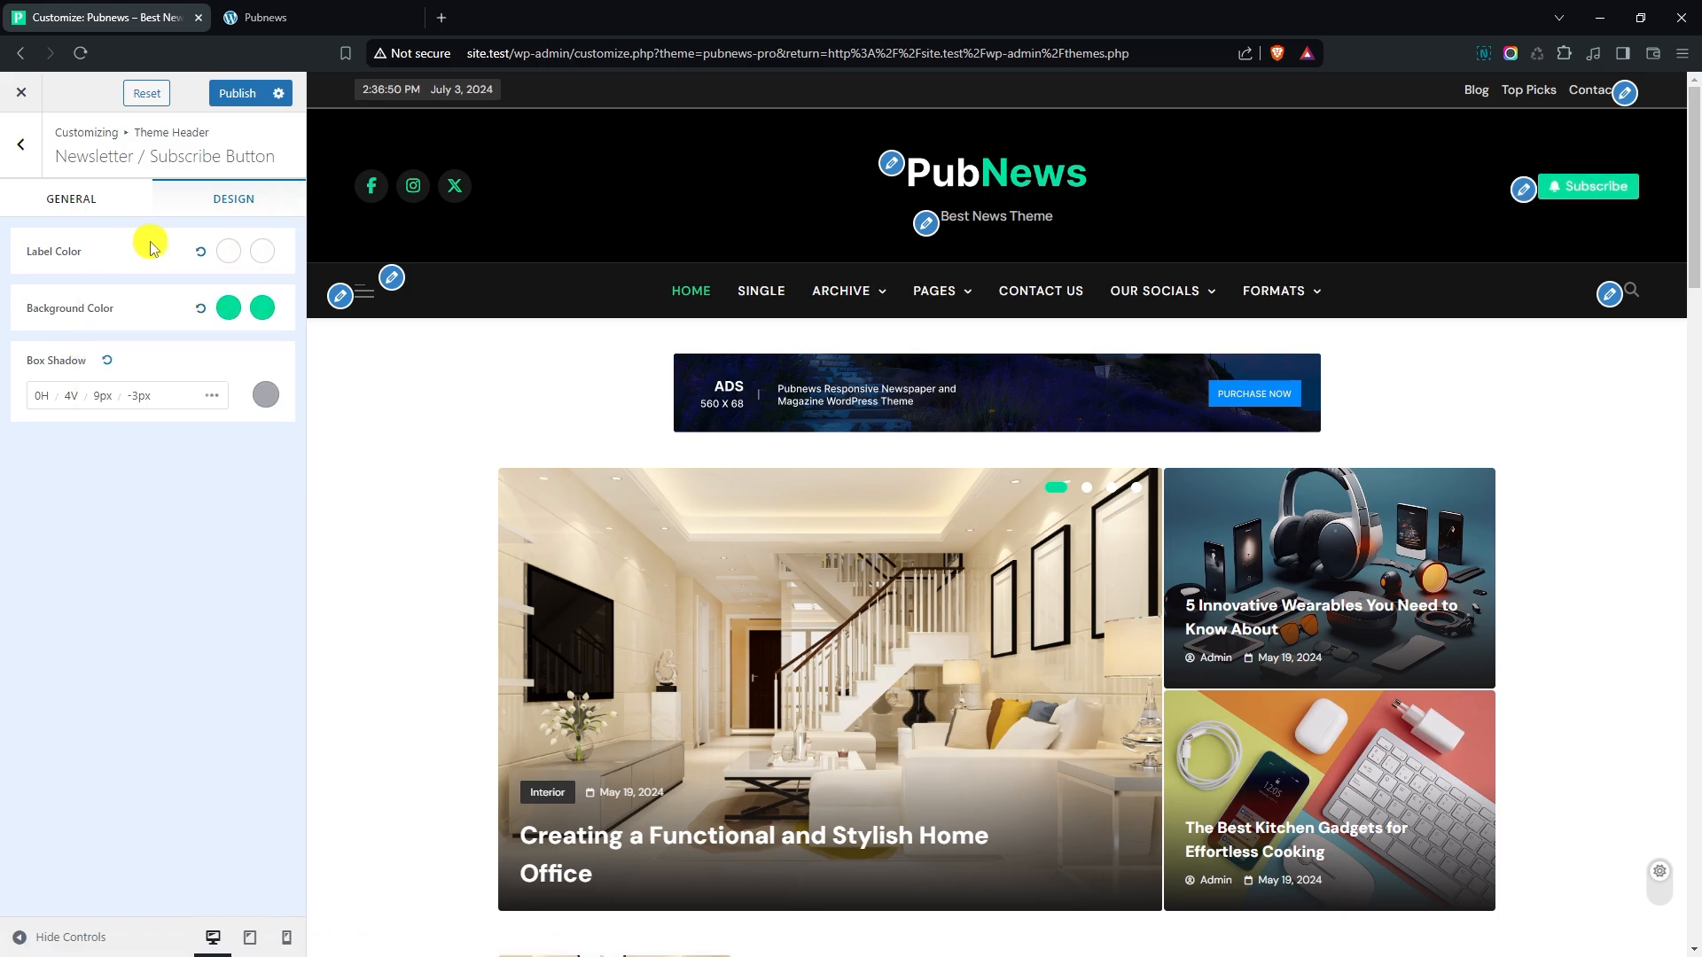
- Try the red FF0808 as the newsletter button's background color and restore the green preset
click(230, 314)
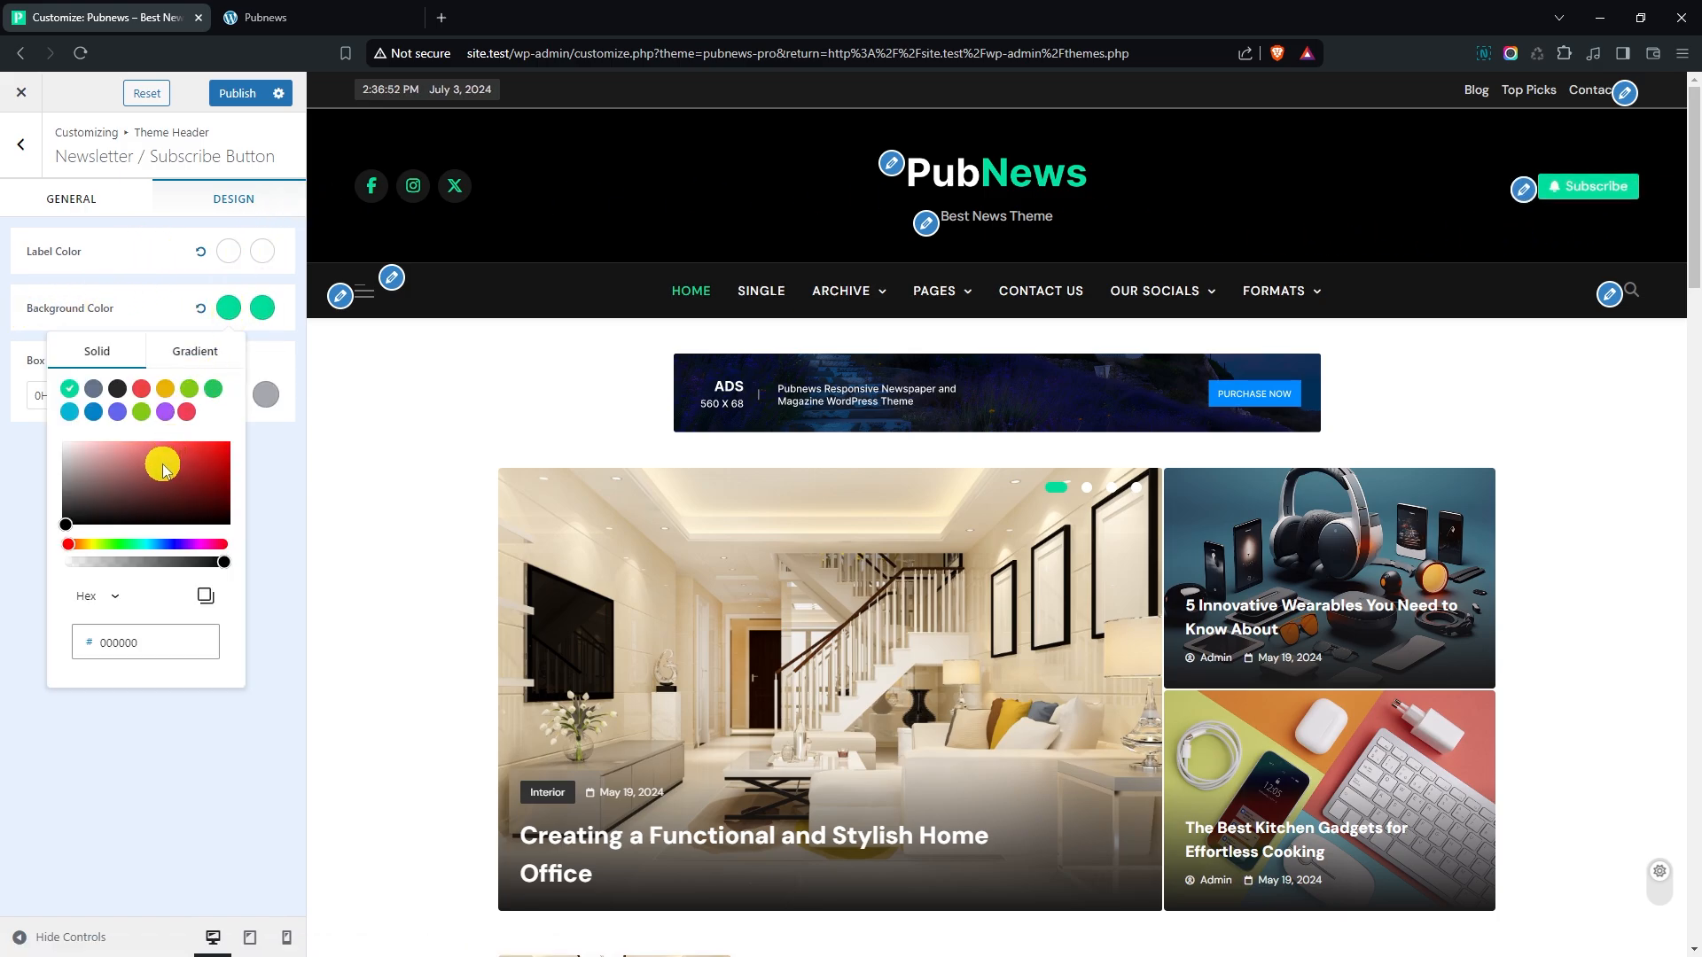
drag(164, 459, 222, 440)
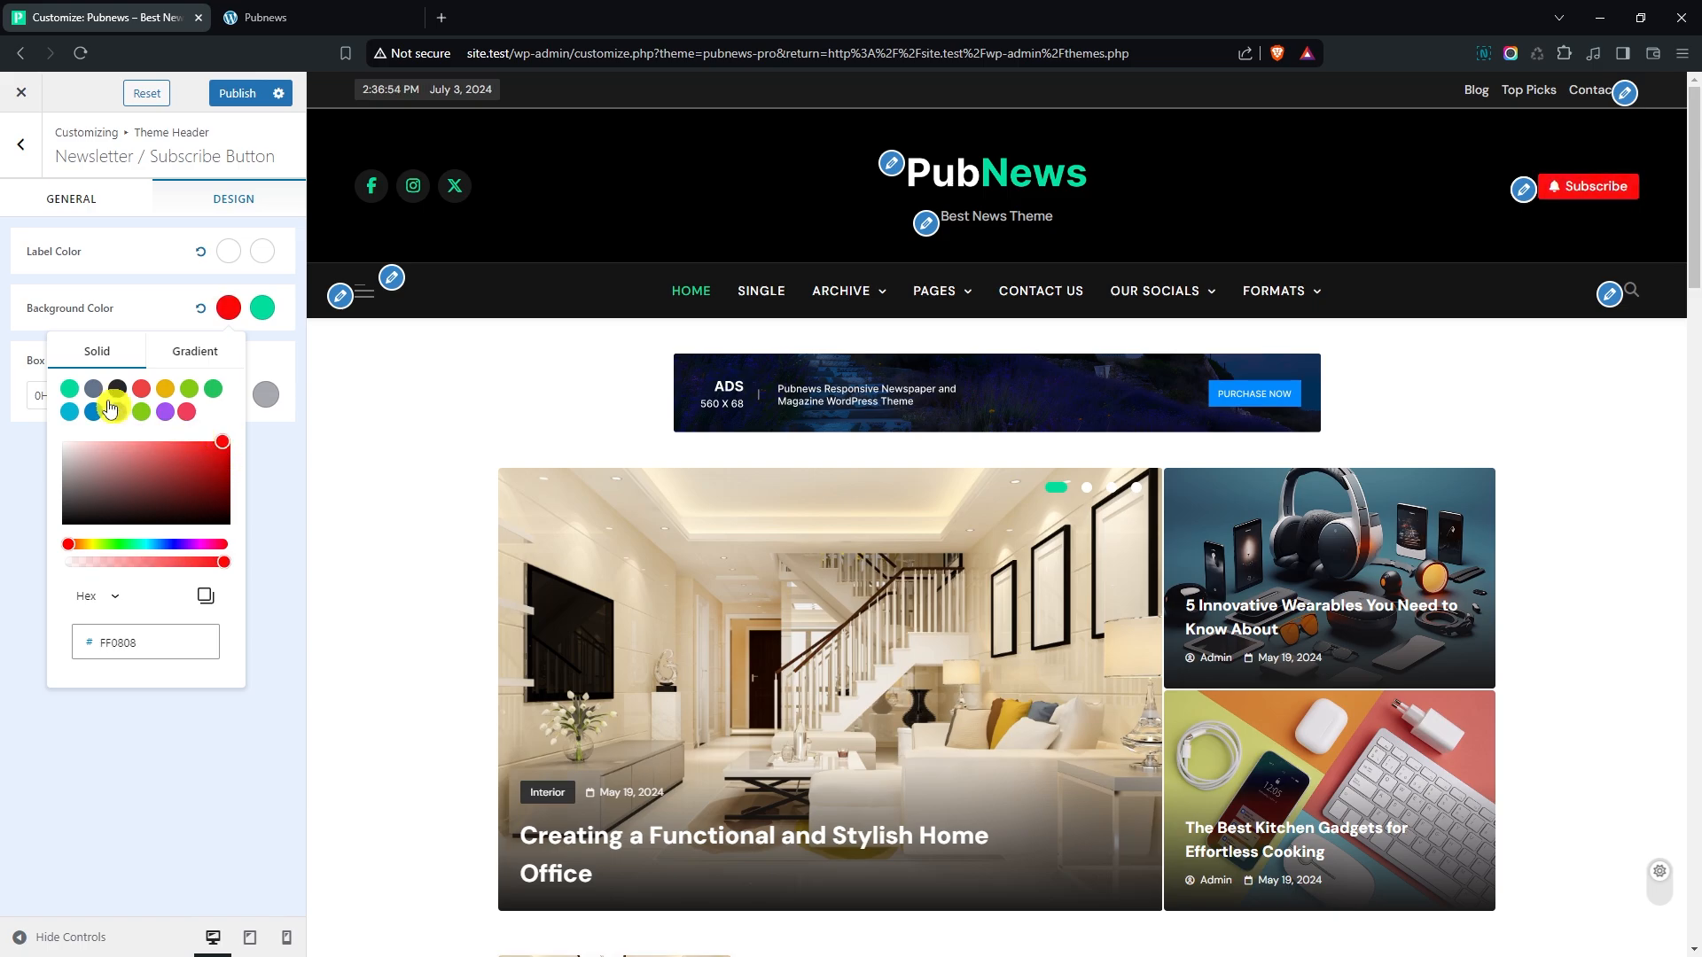
click(69, 388)
click(42, 447)
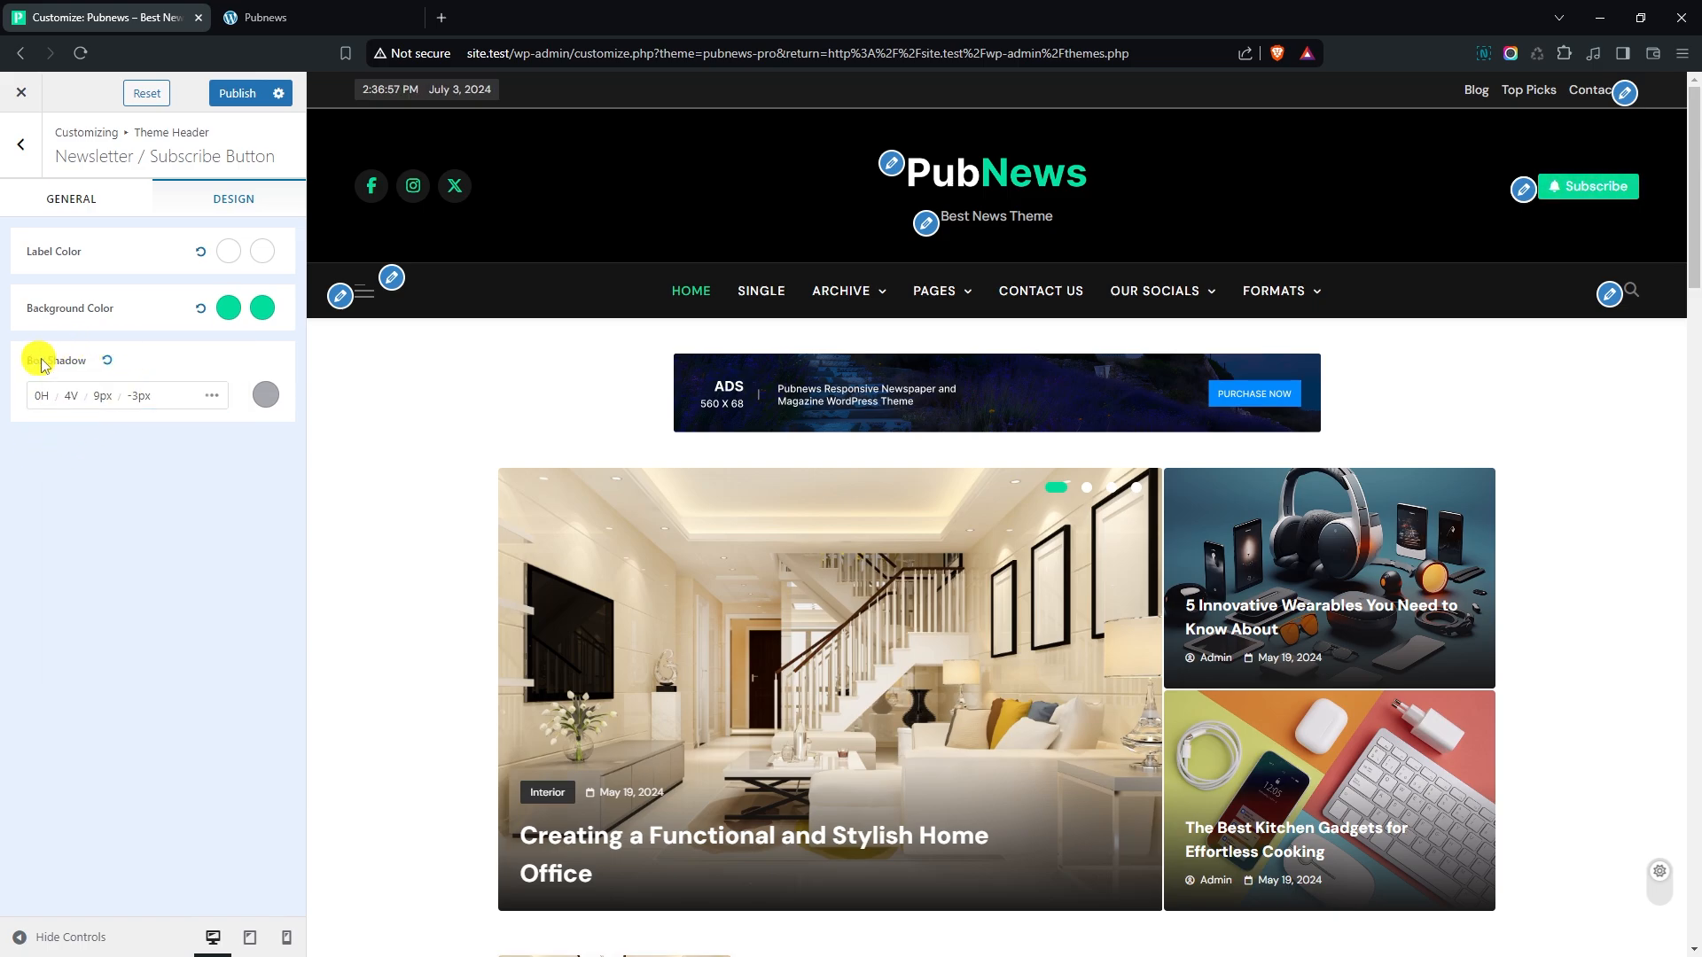
- Open the theme header's Menu Options and set the menu hover effect to One
click(31, 162)
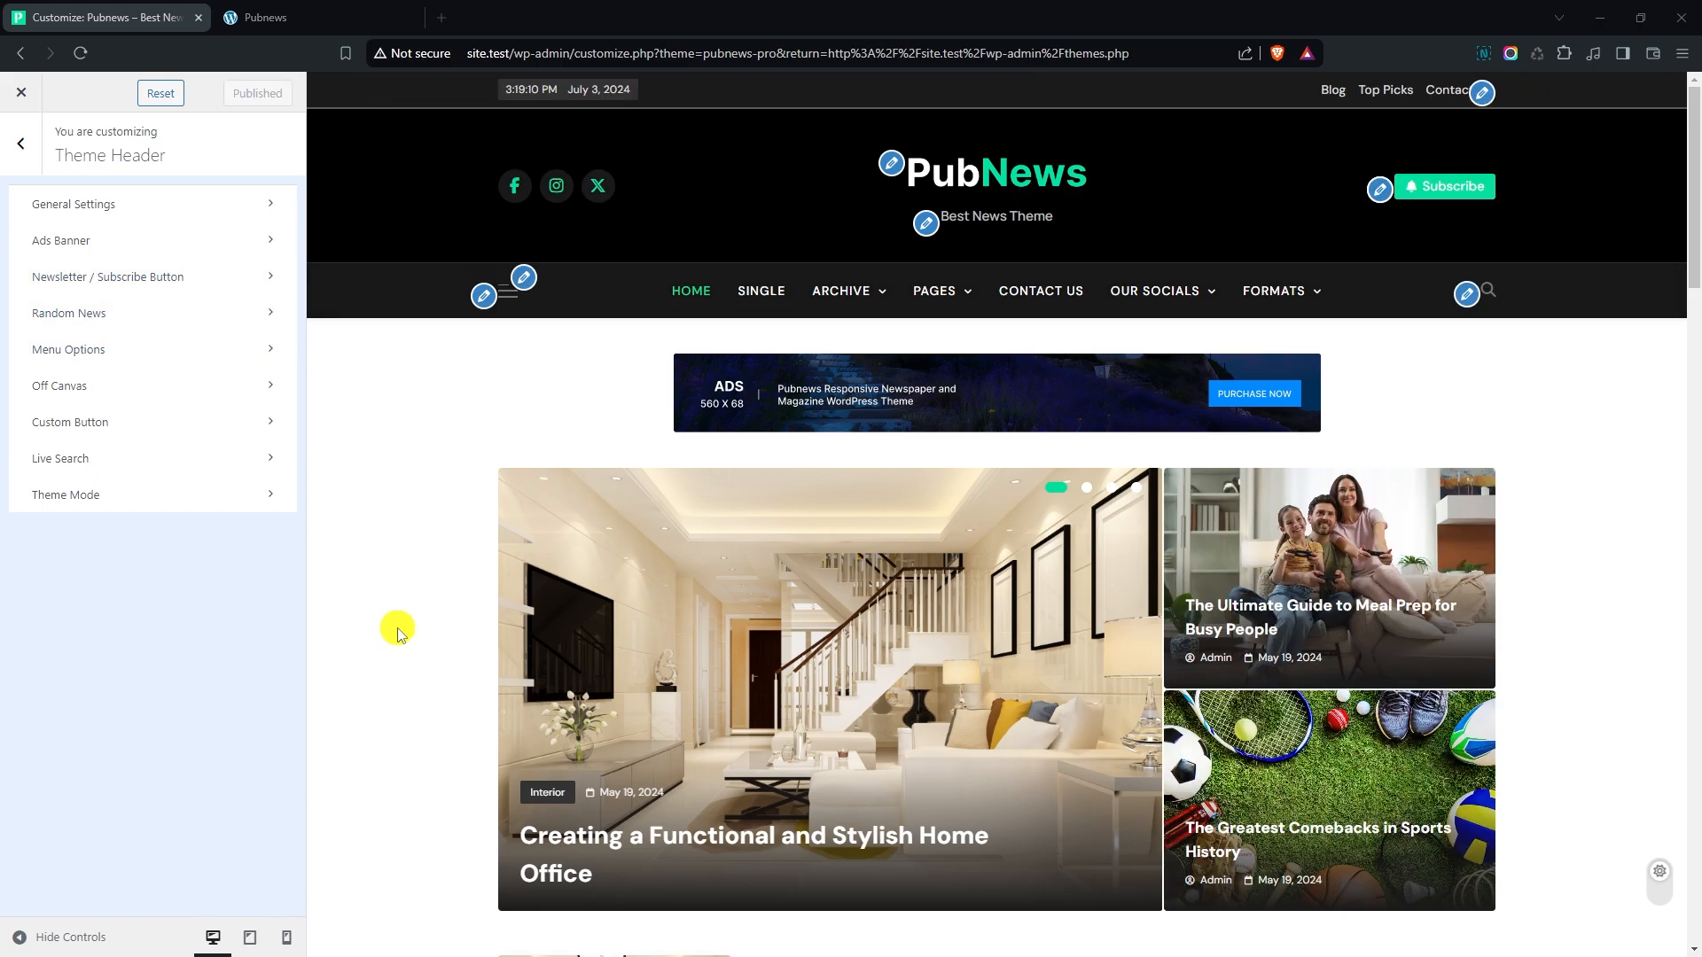
click(138, 349)
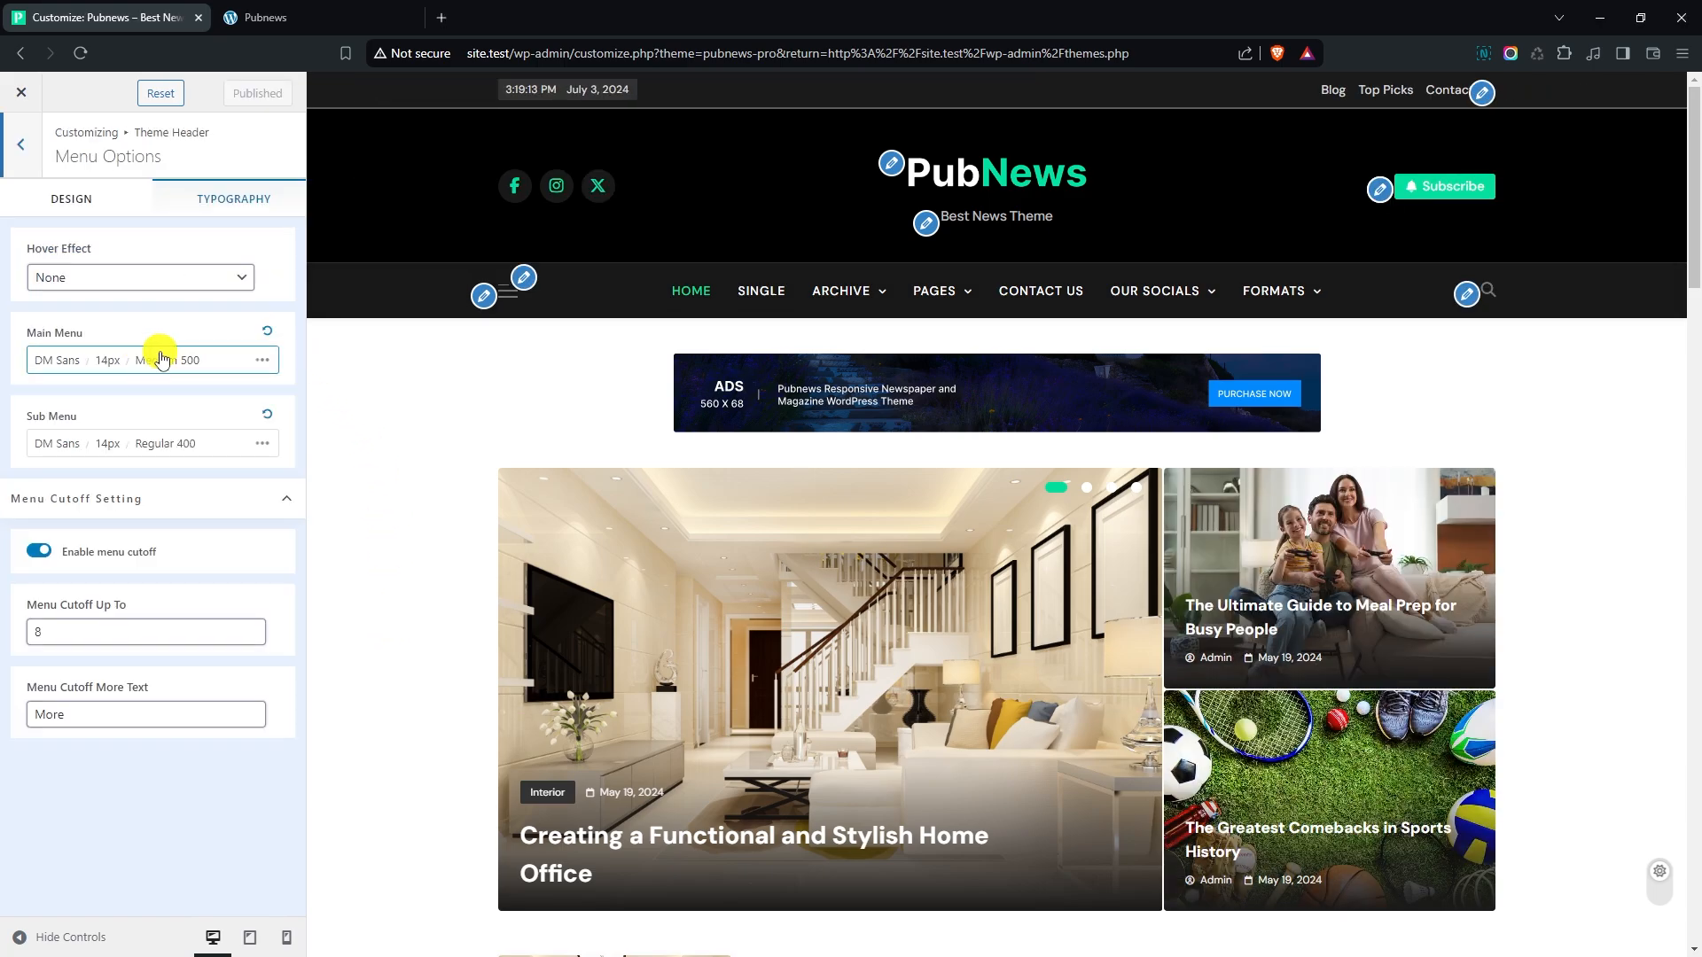
click(72, 280)
click(81, 321)
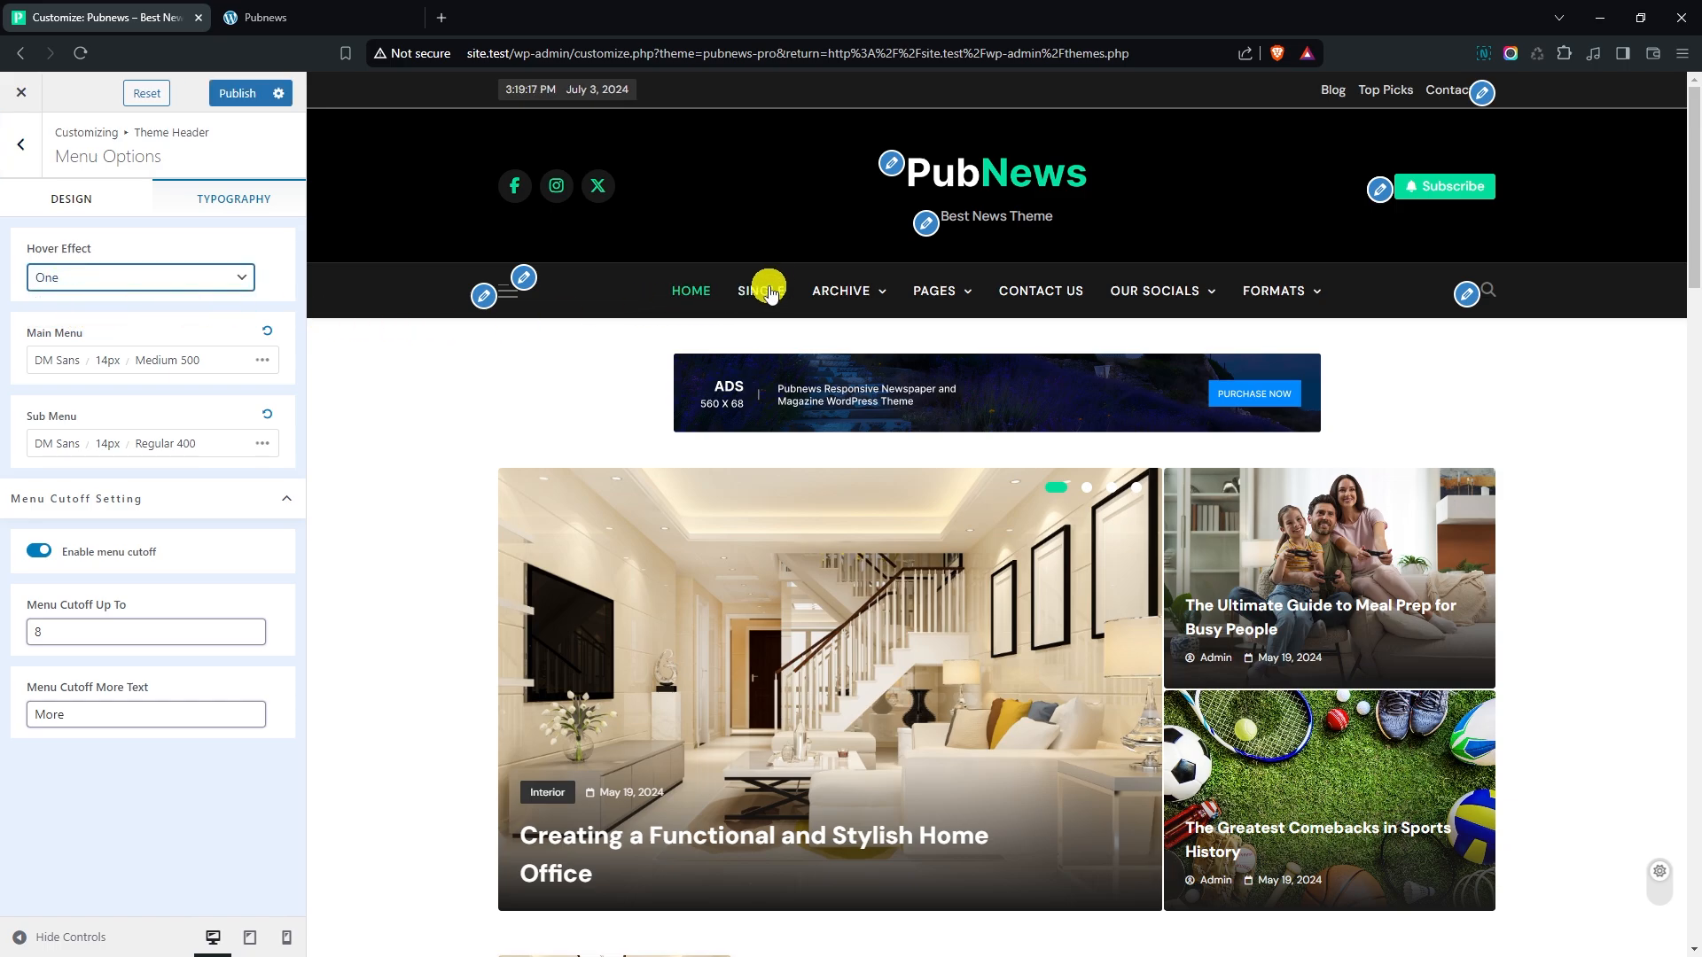
mouse_move(940, 291)
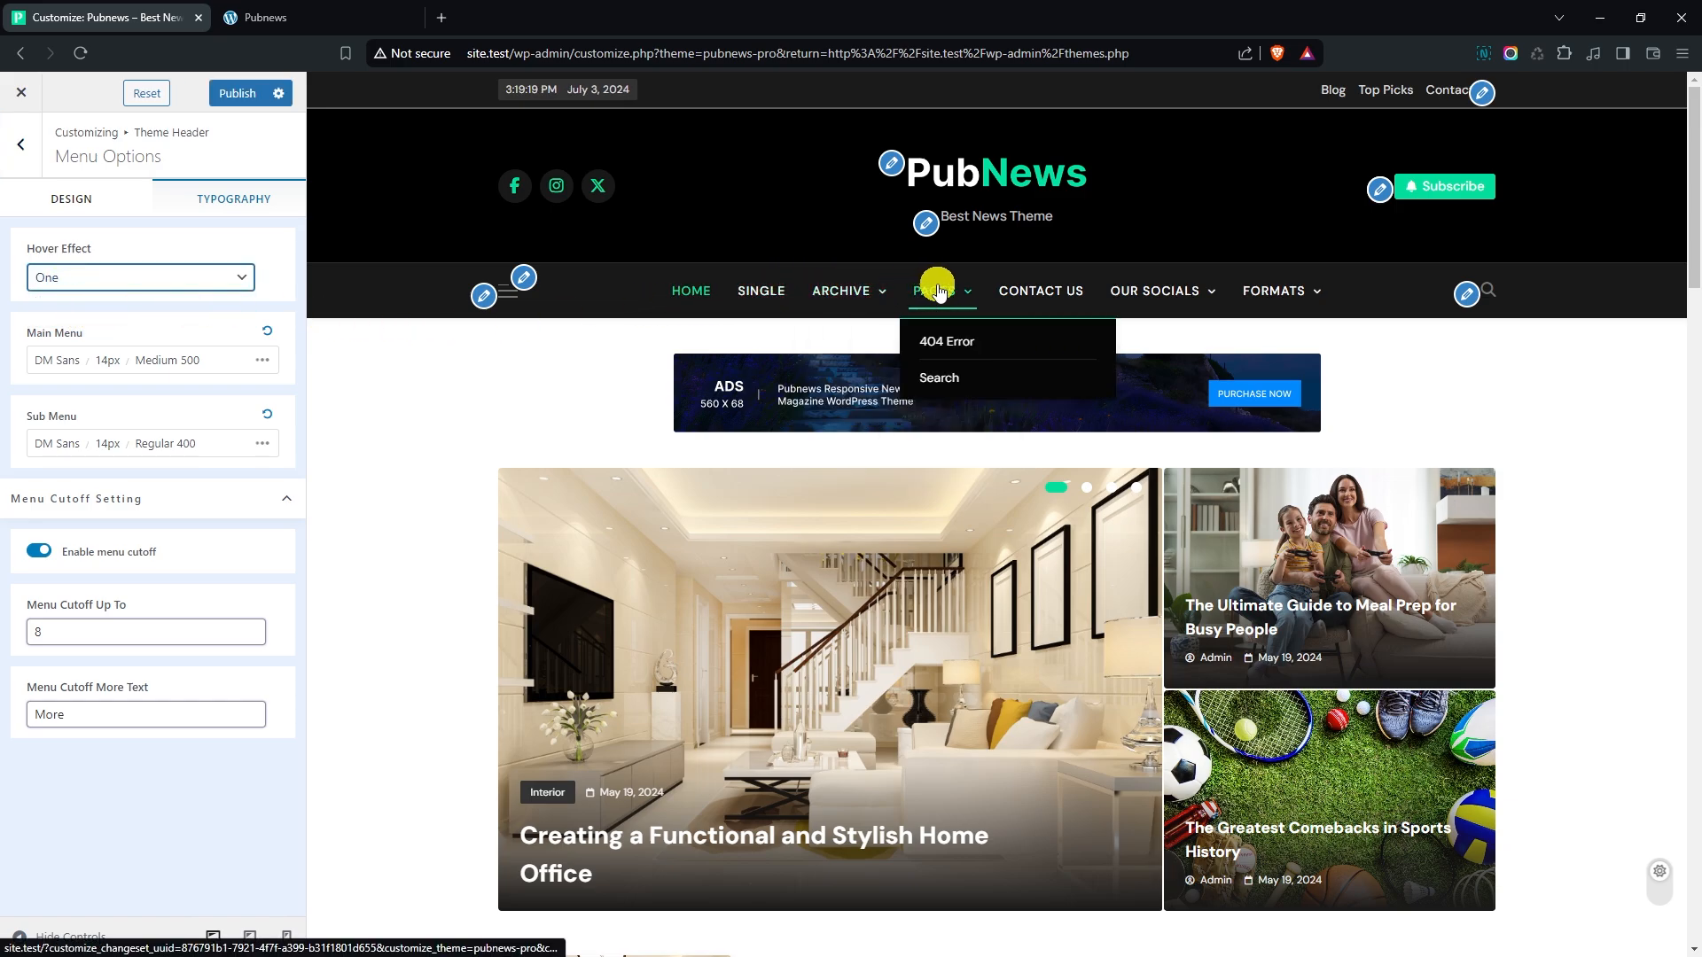
- Change the main menu's font family to Manrope and its letter case to normal (N)
click(114, 360)
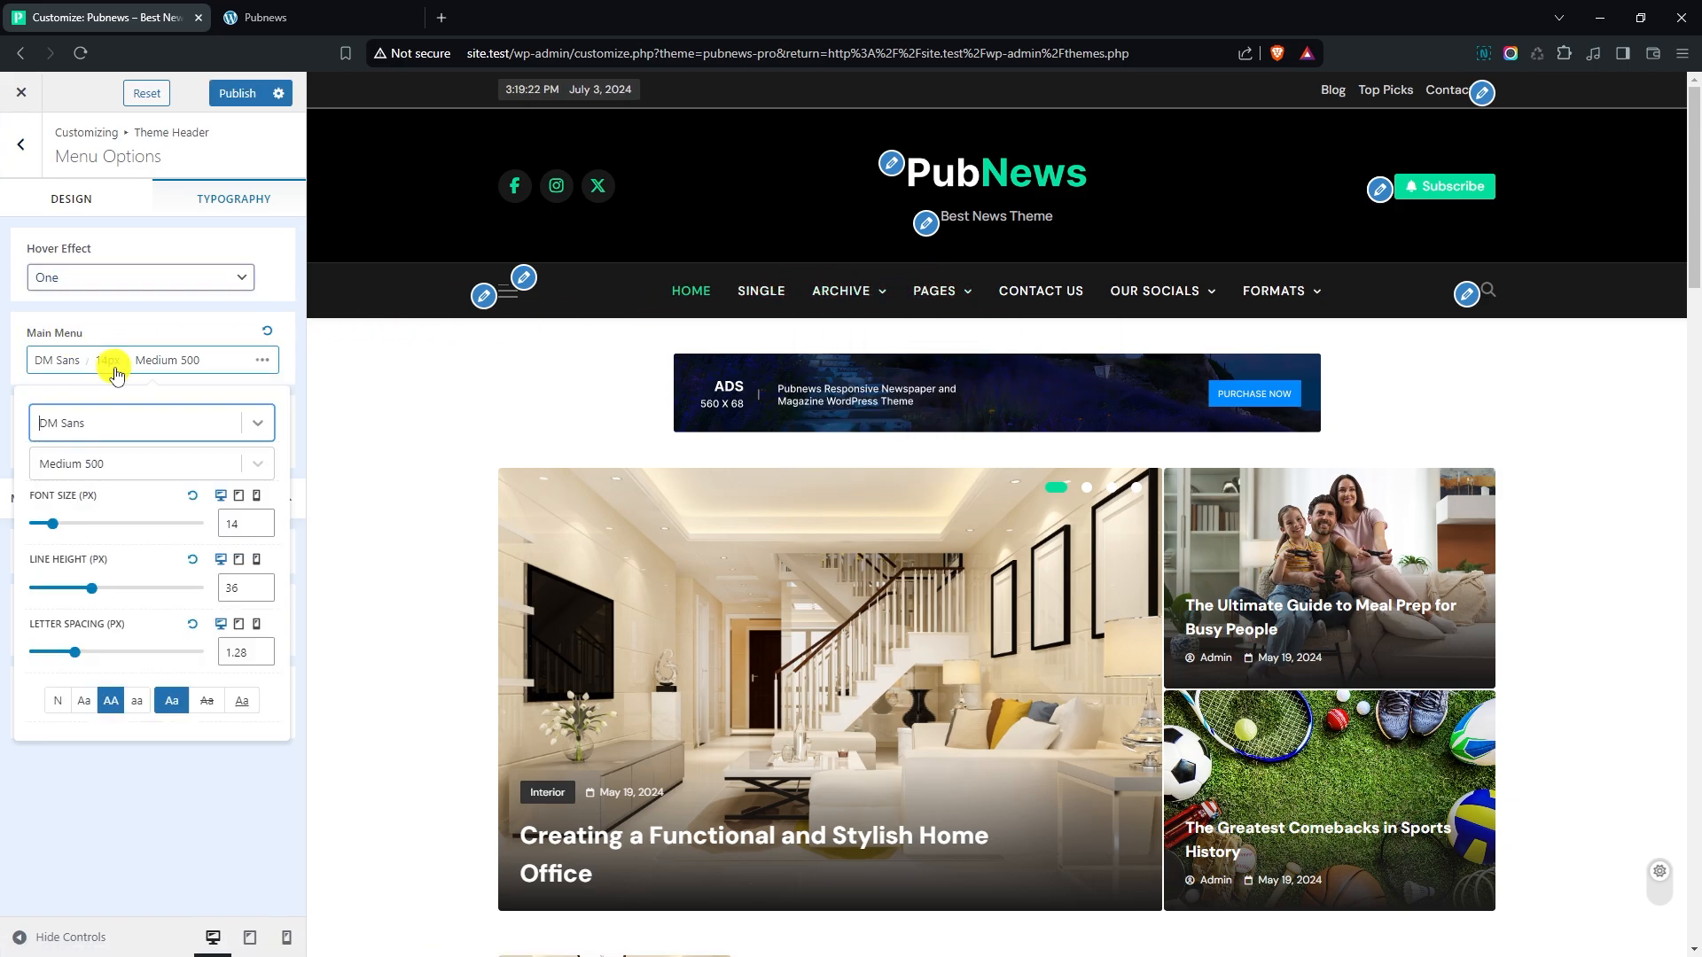
text(manrope)
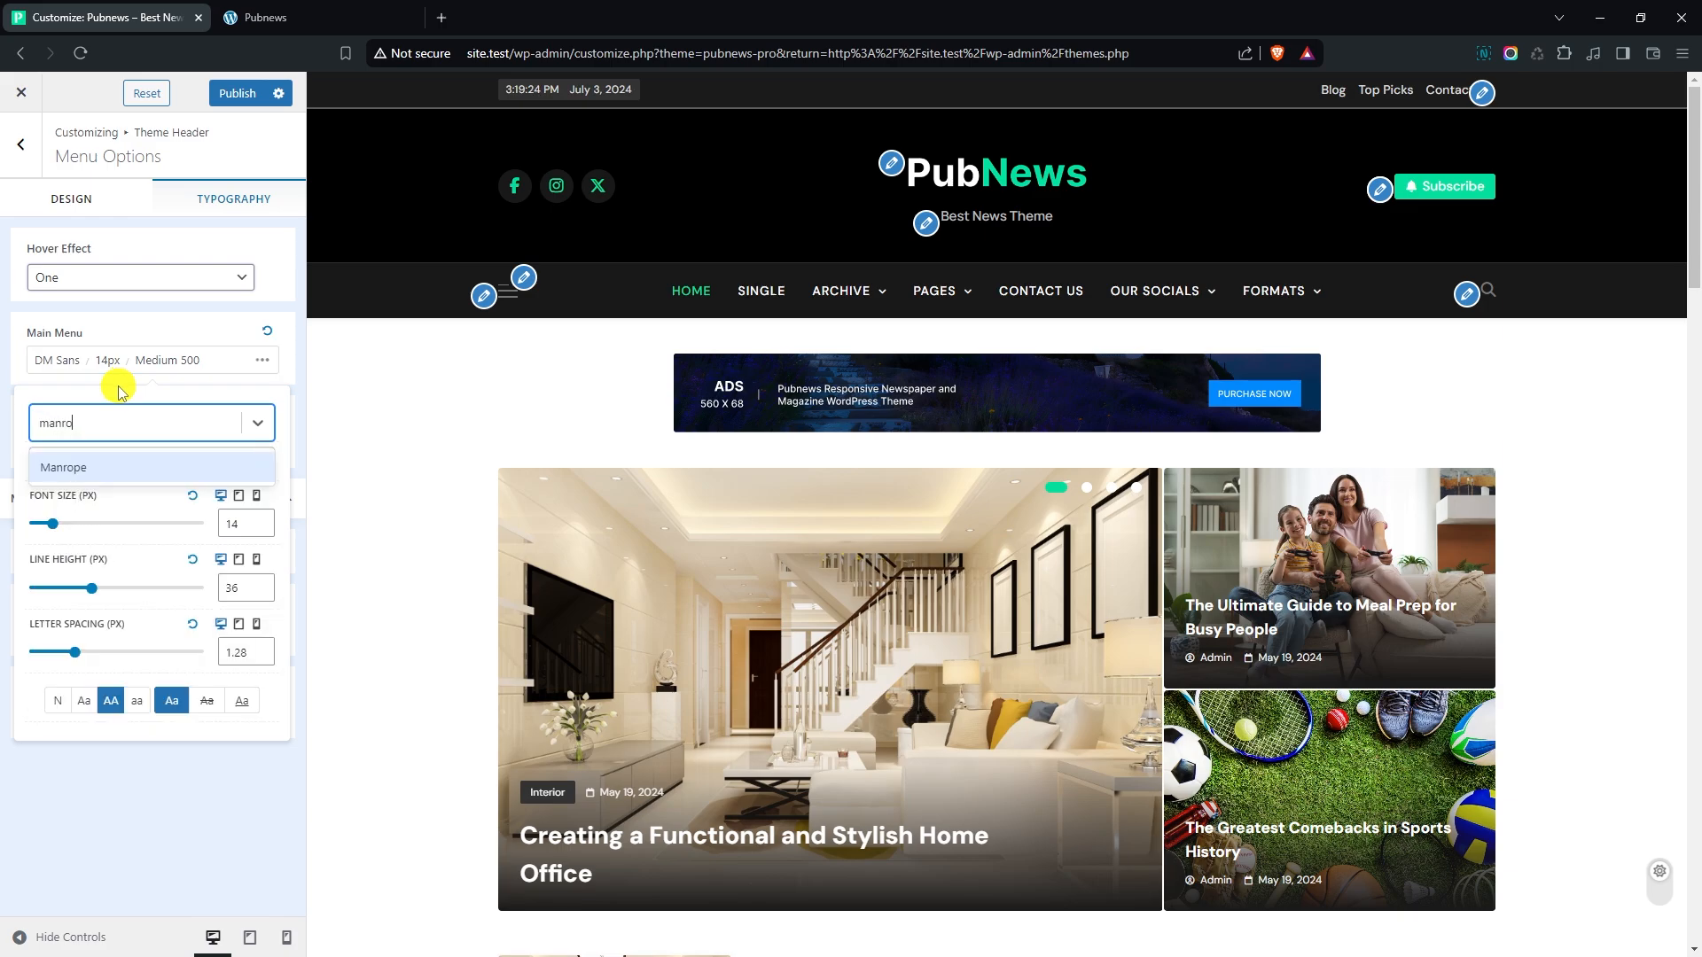
key(Return)
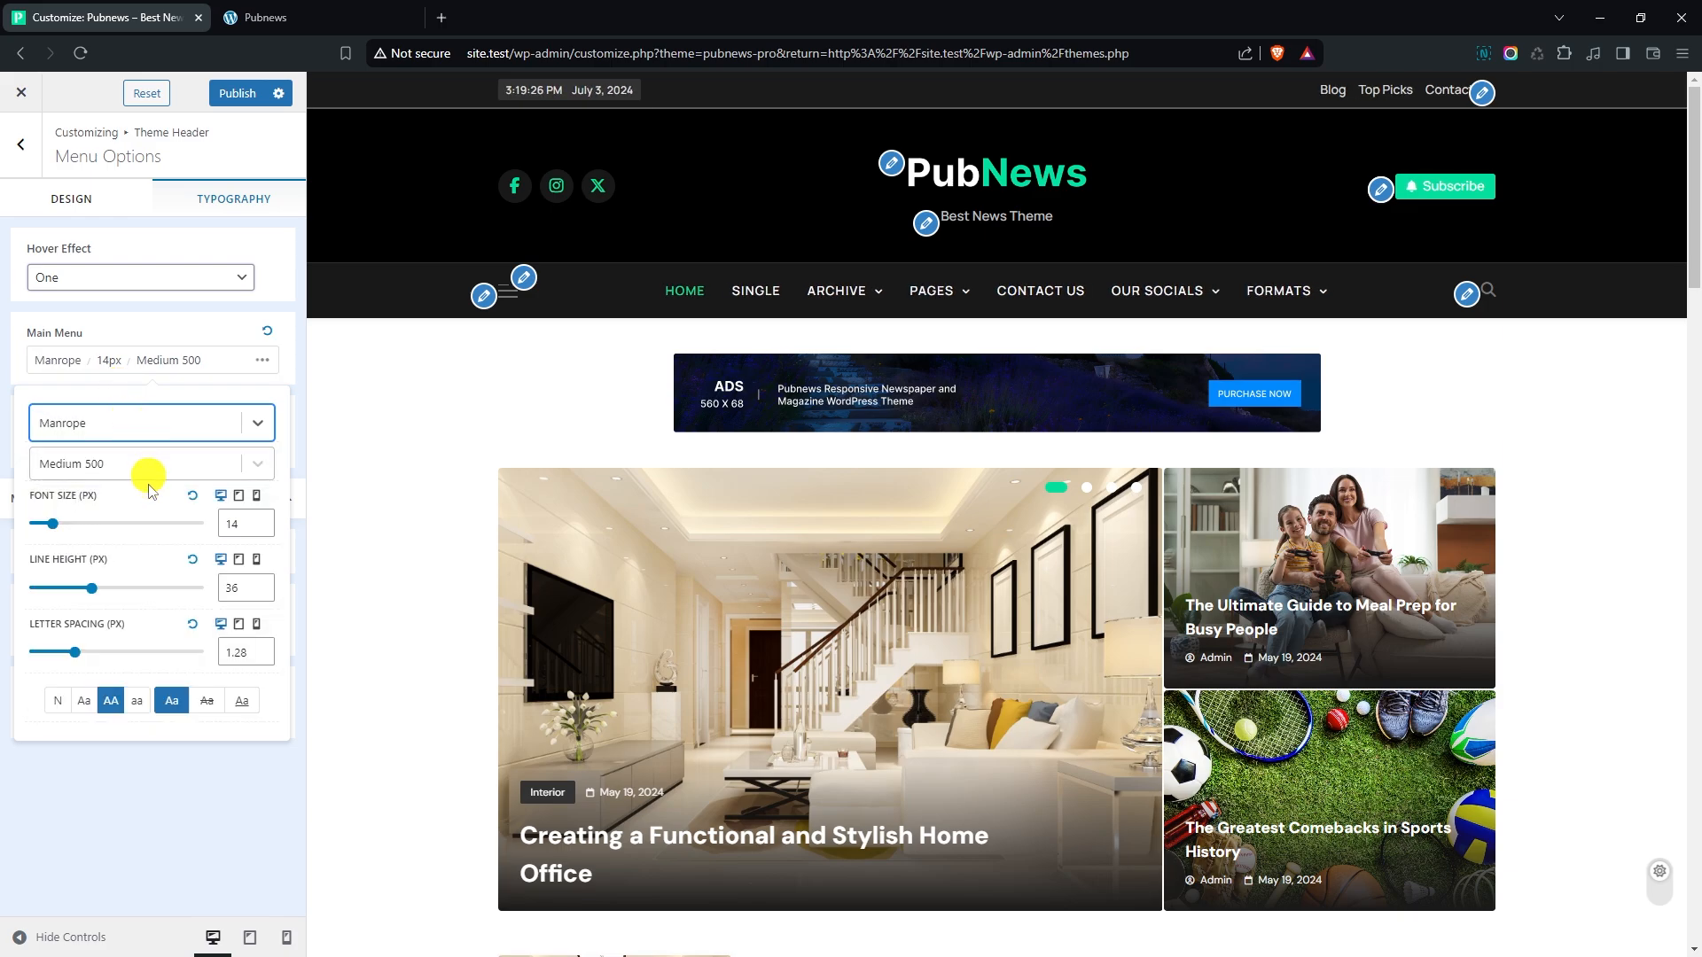
click(58, 702)
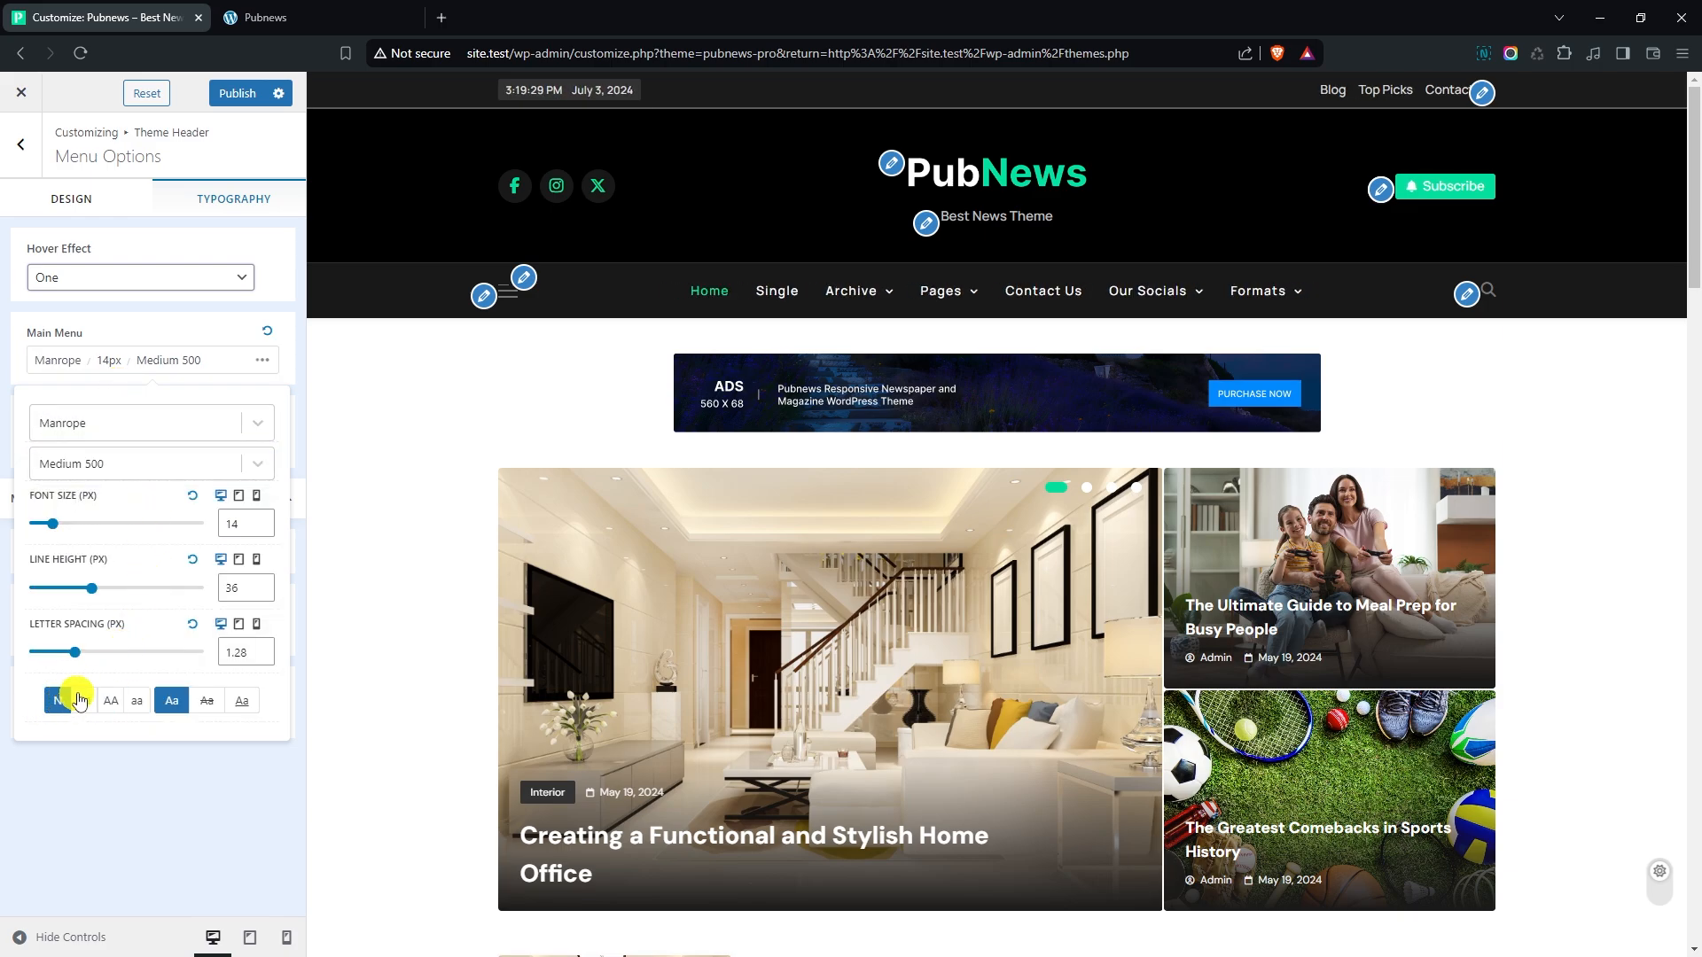
- Set the main menu's desktop font size to 15 px and its letter spacing to 0.4 px
click(264, 521)
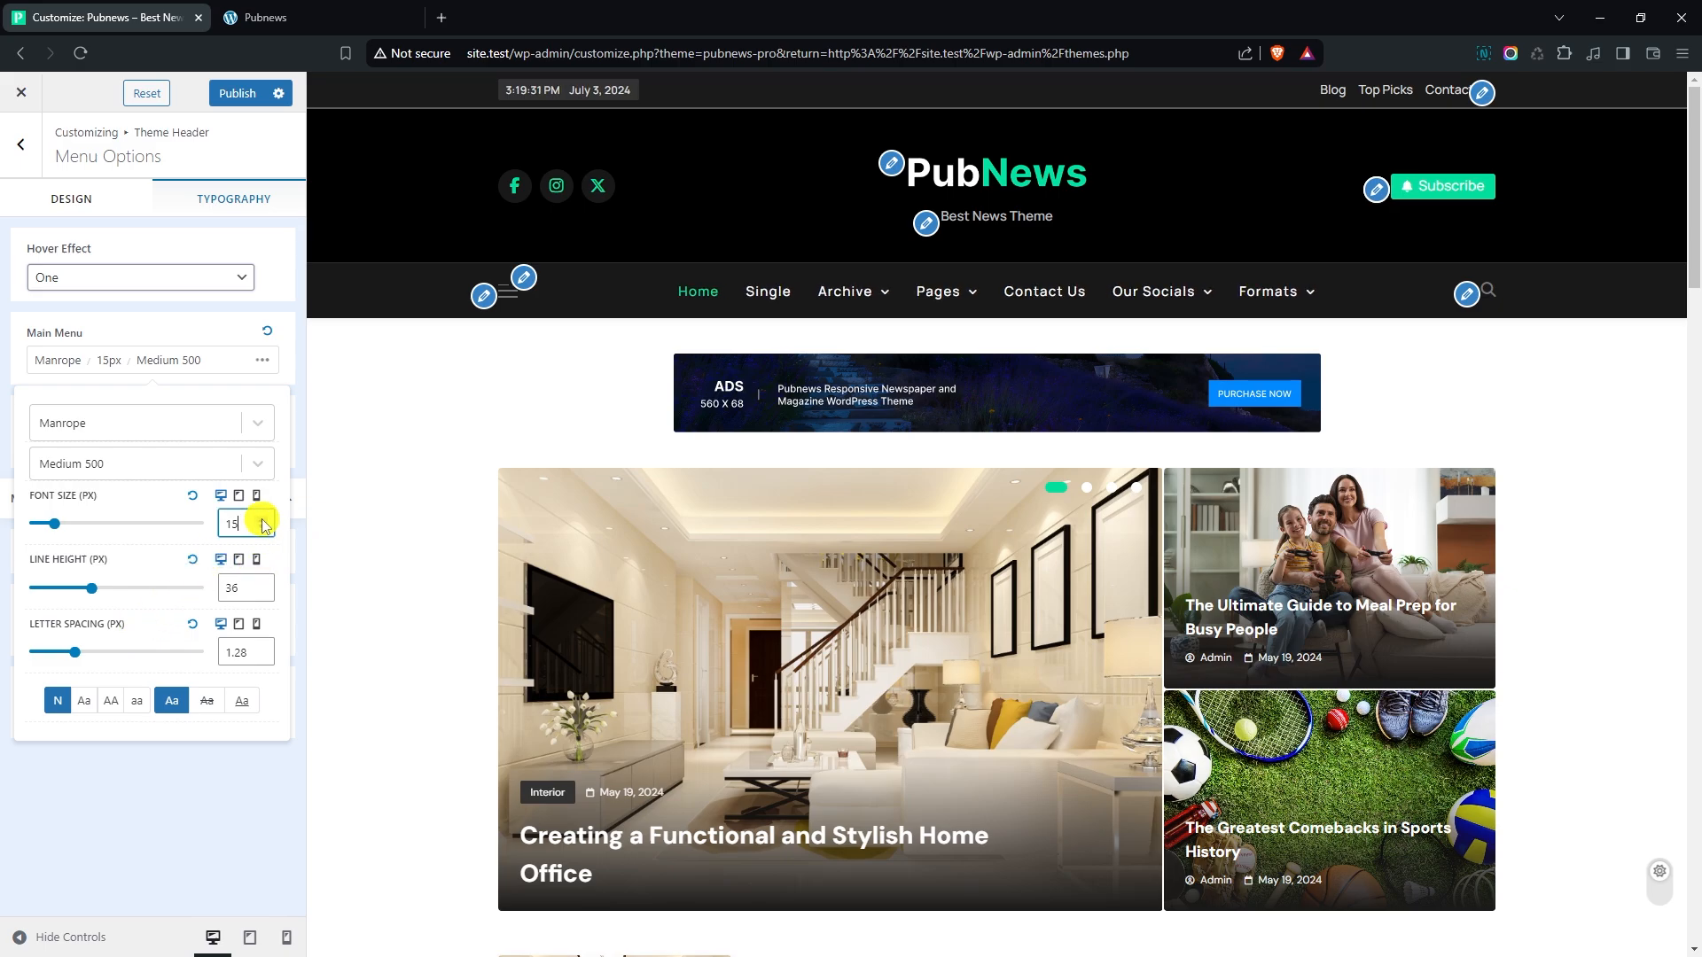
click(264, 521)
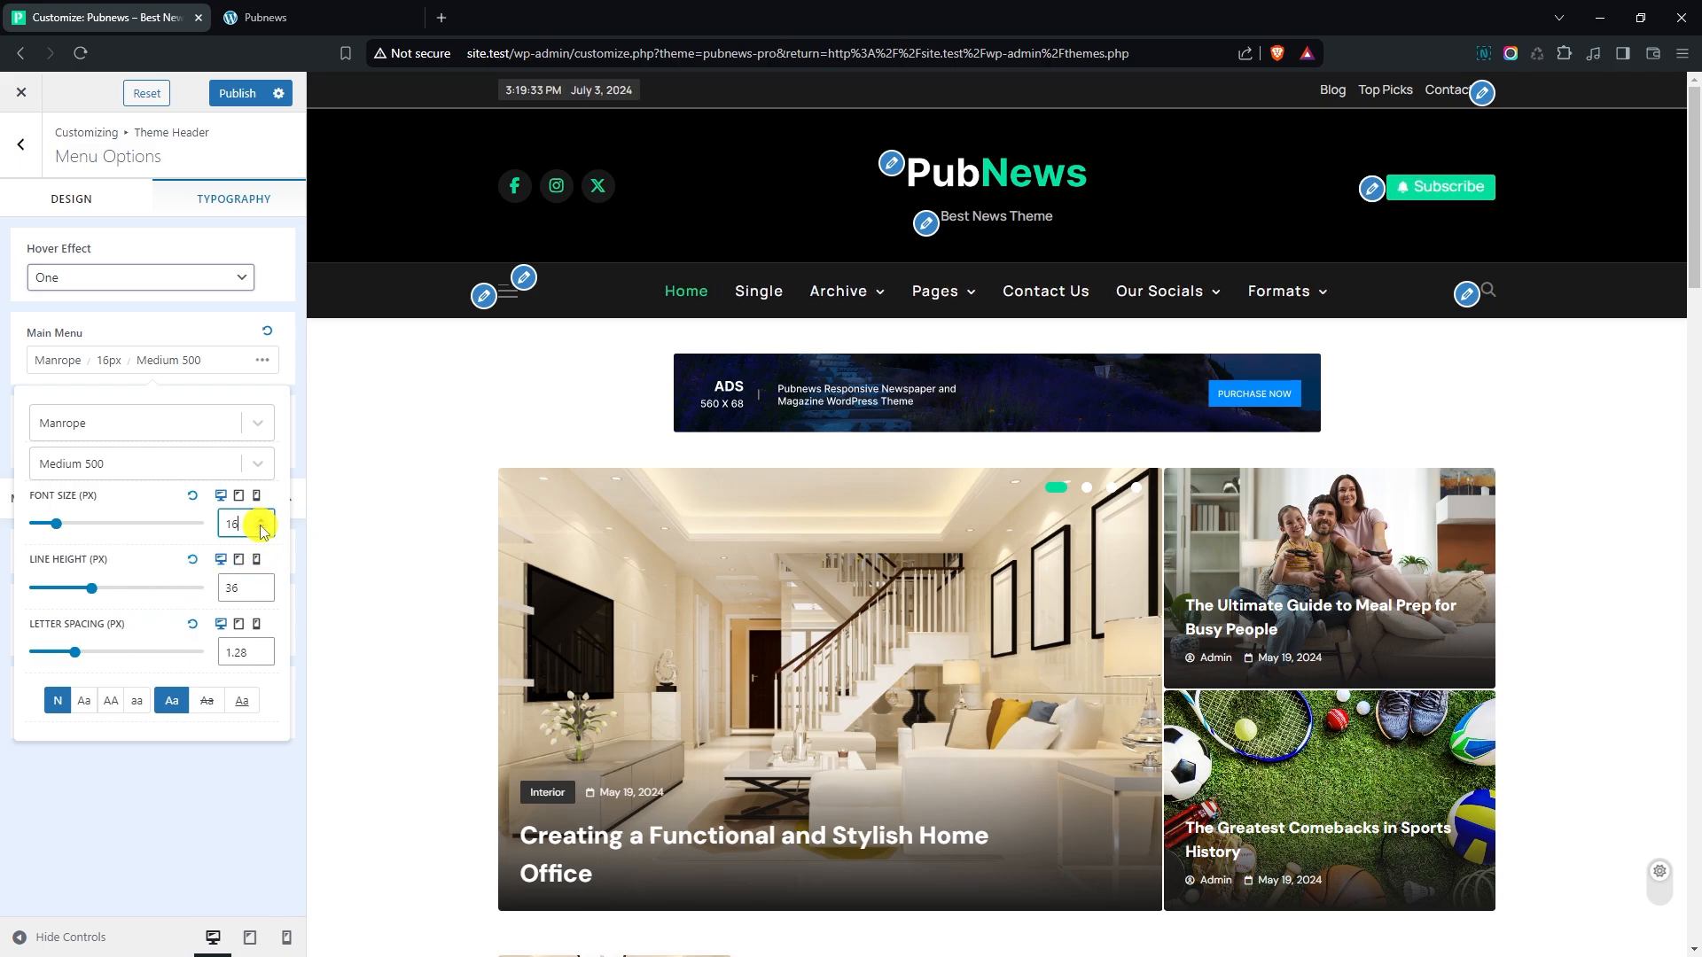
click(264, 530)
click(263, 661)
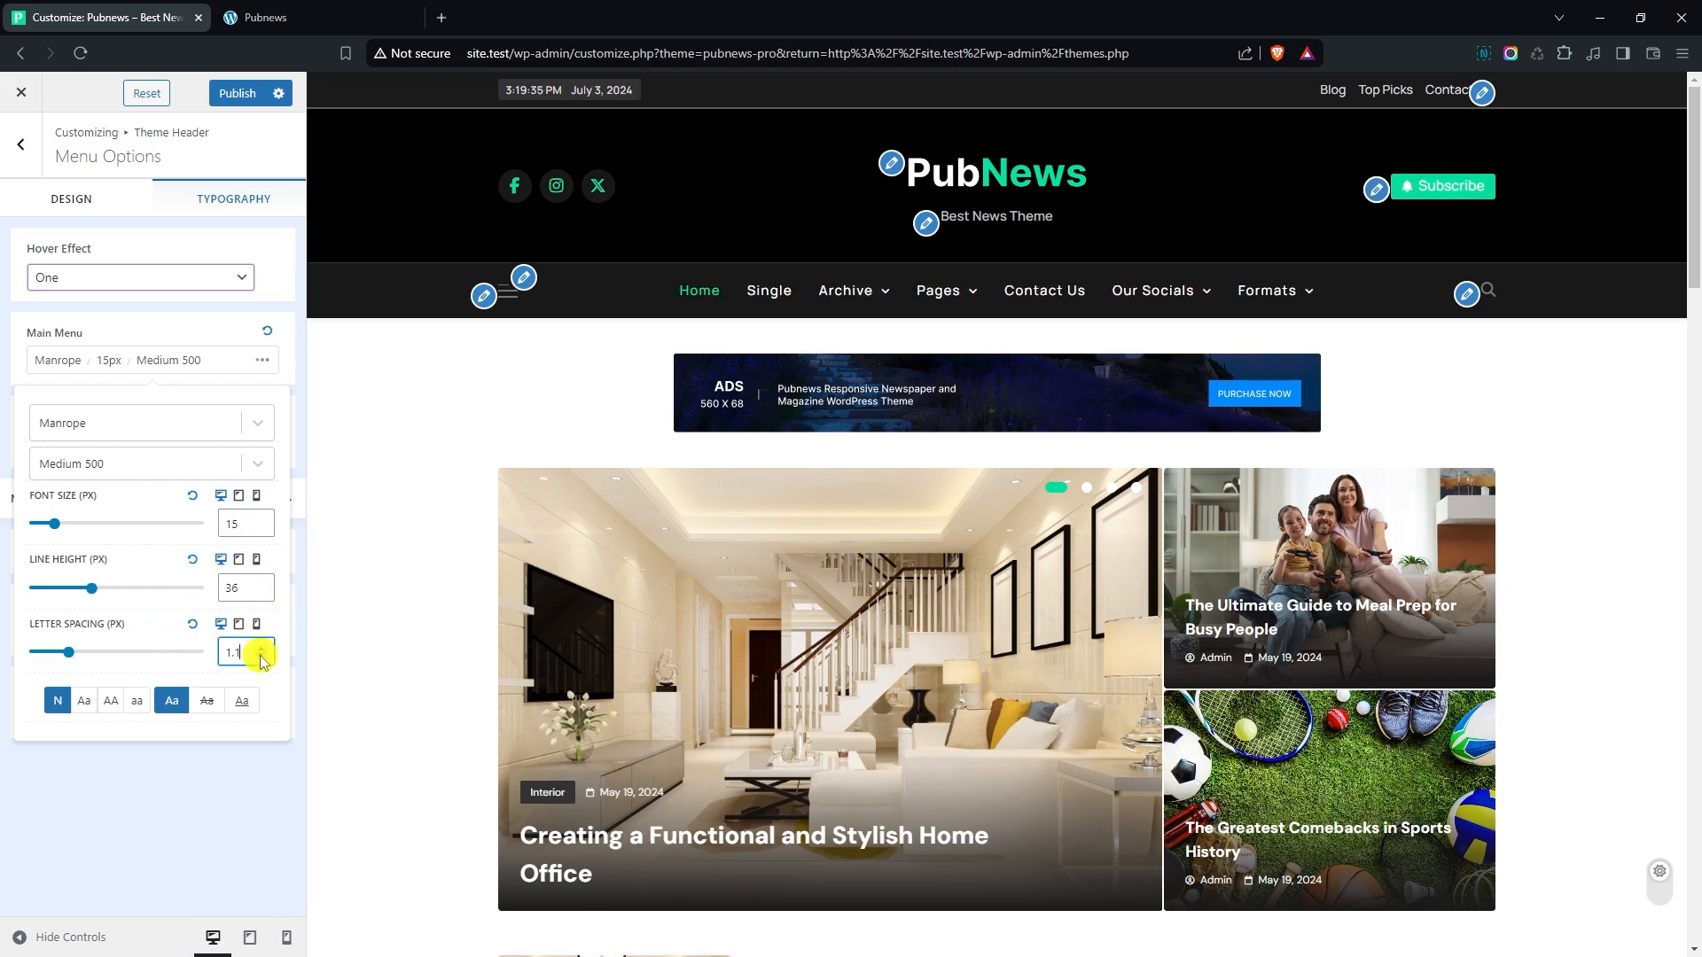
click(264, 661)
click(263, 661)
click(264, 660)
click(264, 660)
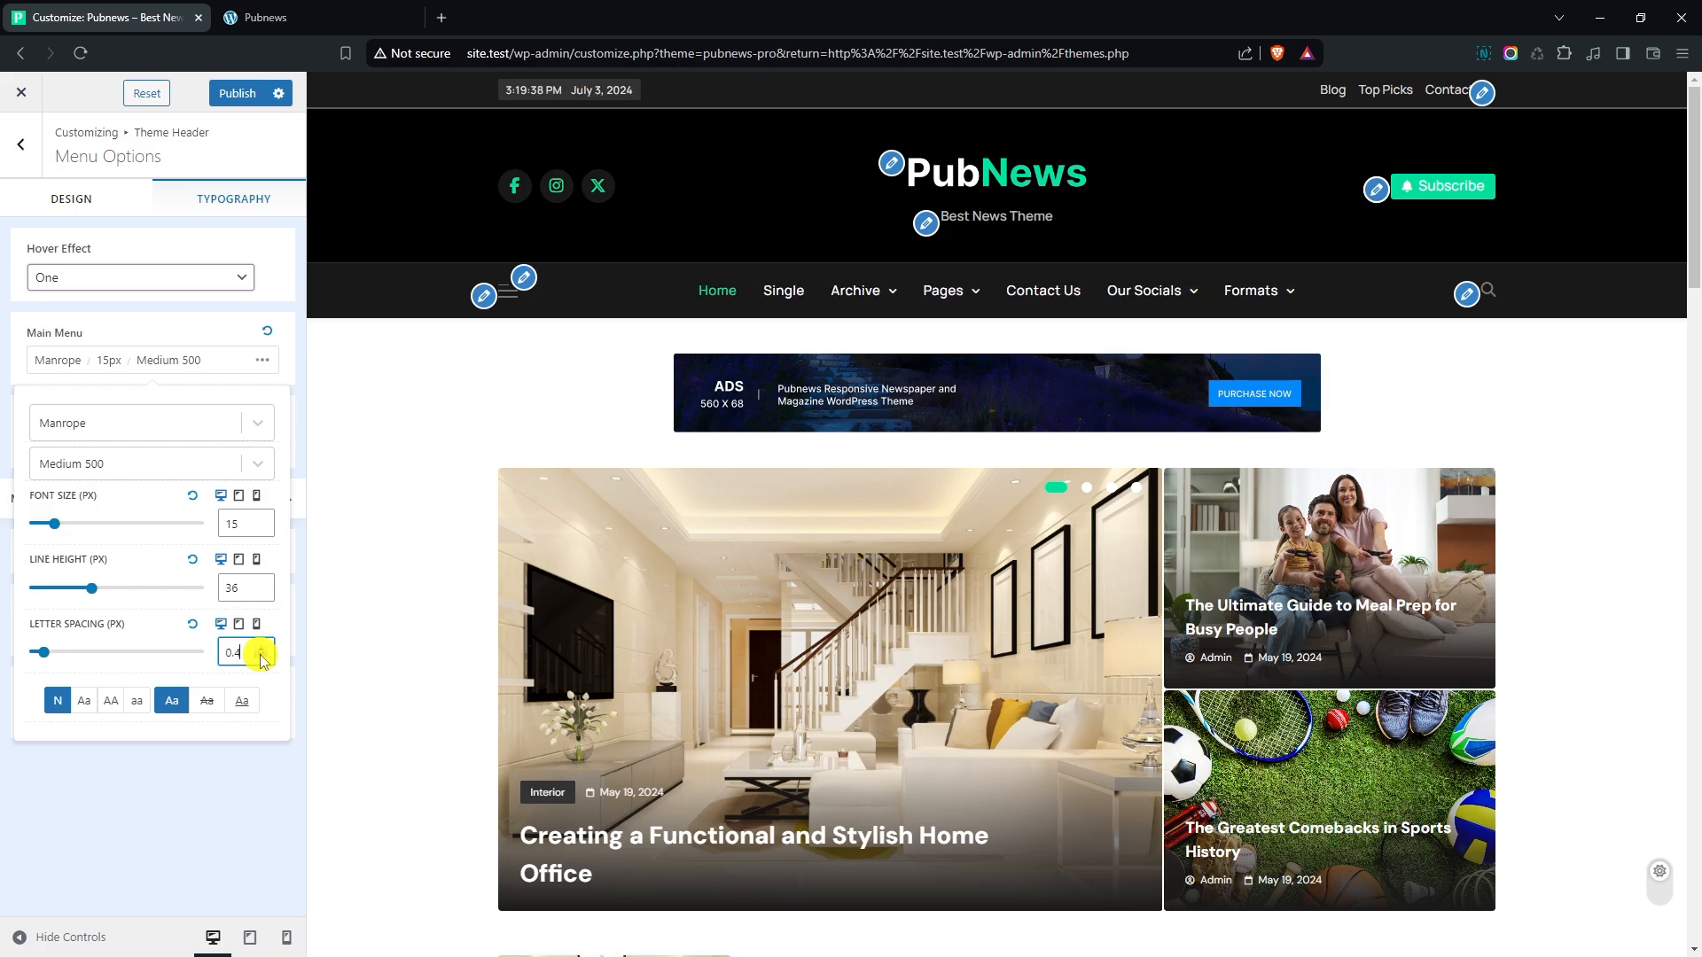
- Set the main menu's font weight to SemiBold 600 and close its typography settings
click(104, 462)
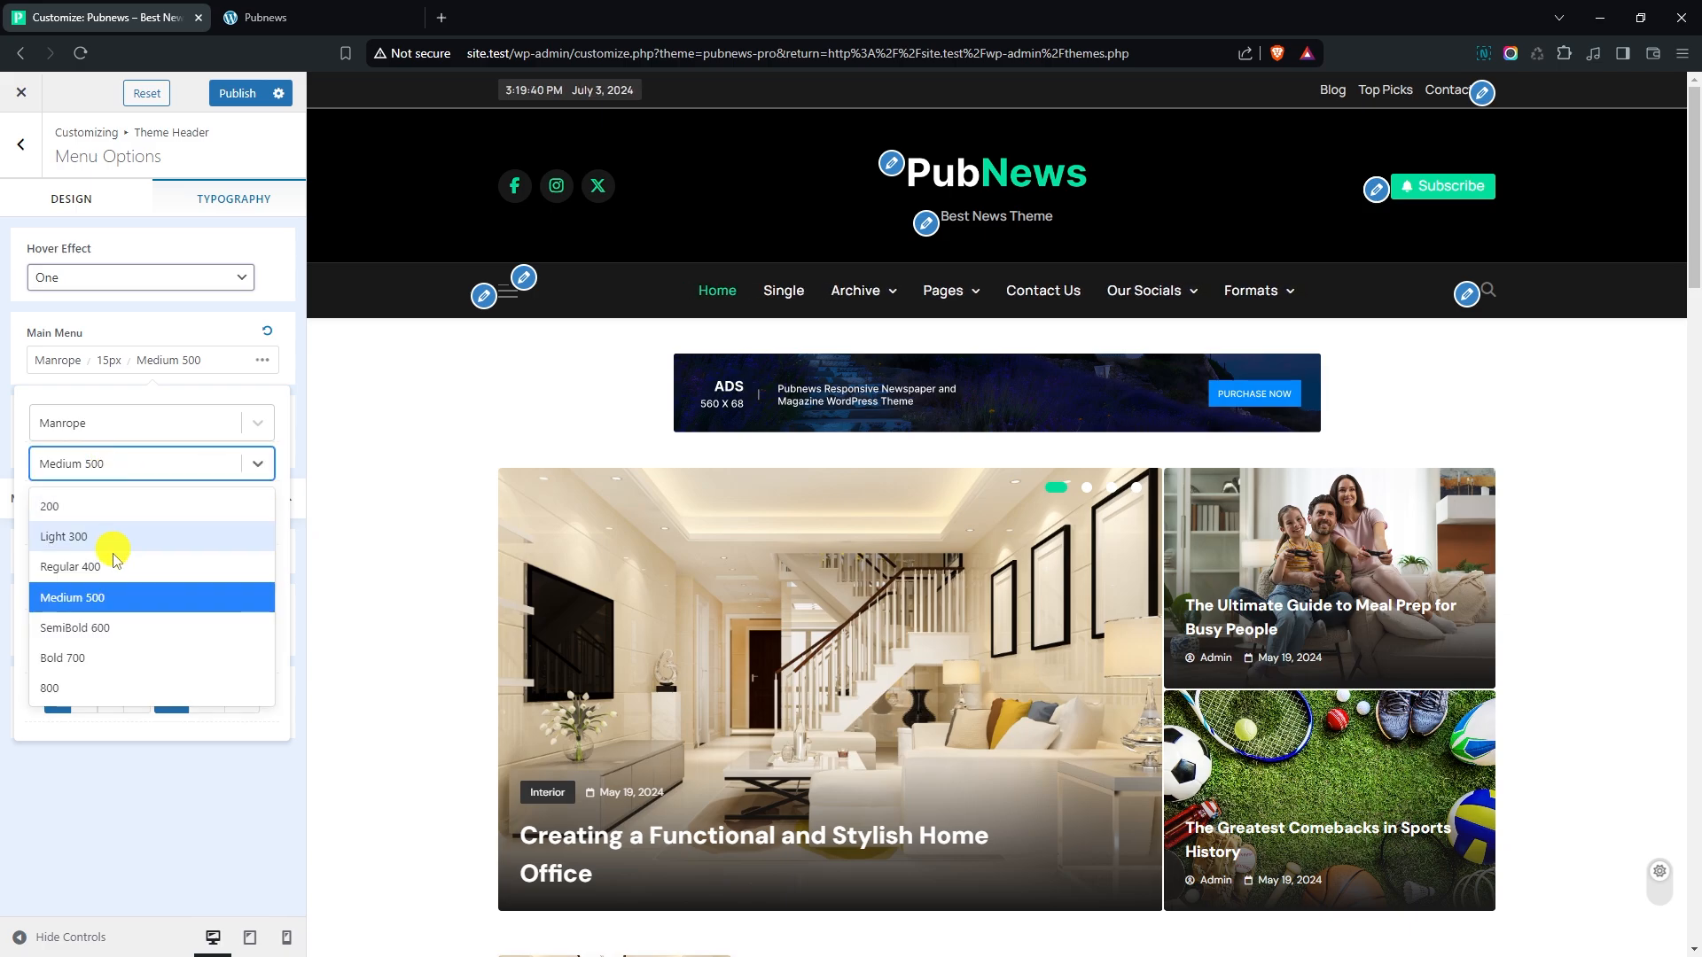
click(110, 629)
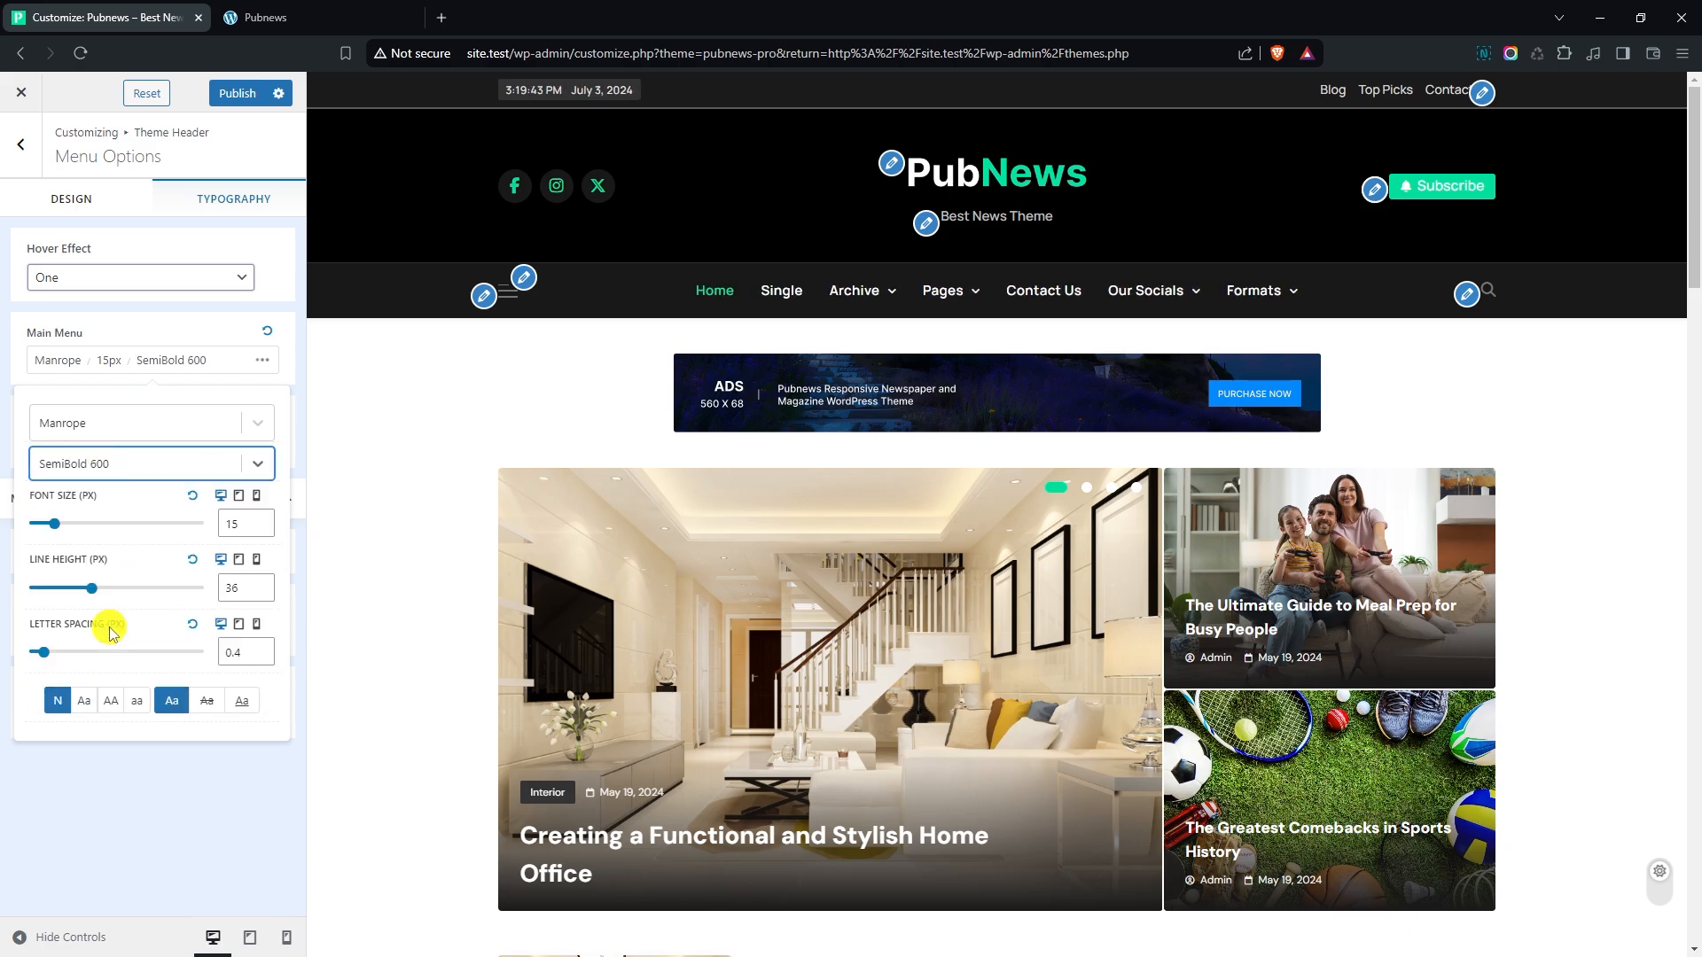
click(102, 359)
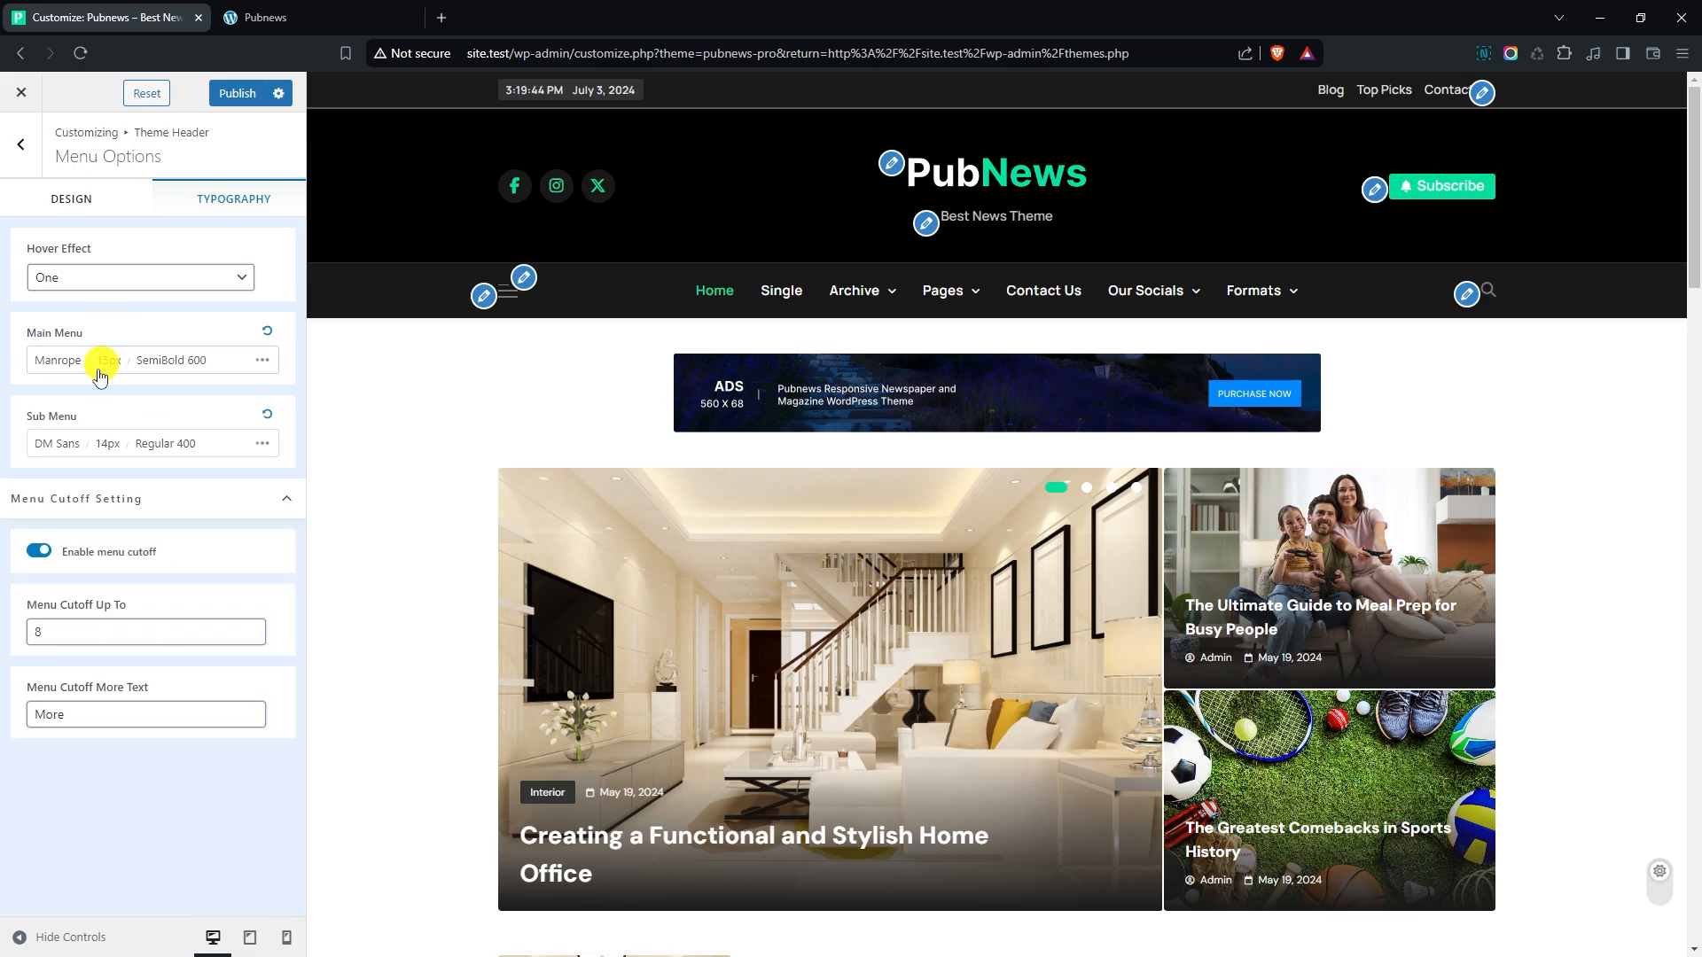
- Change the sub menu's font family to Manrope and its weight to SemiBold 600
click(86, 443)
click(127, 507)
text(manrope)
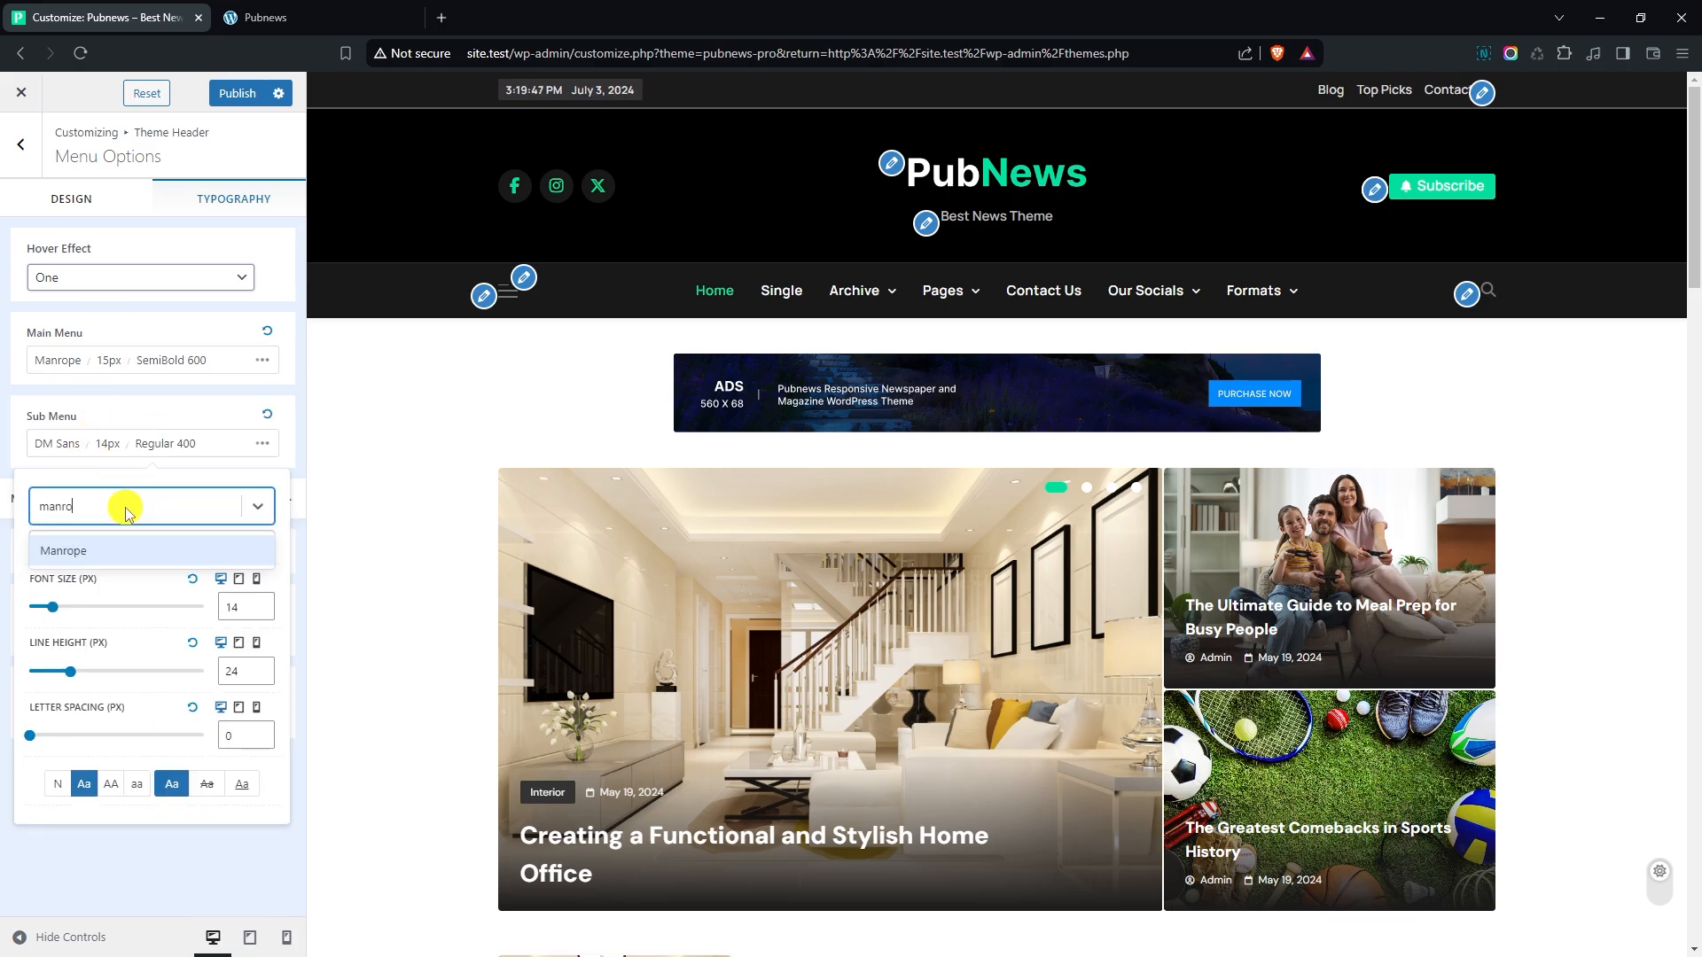
key(Return)
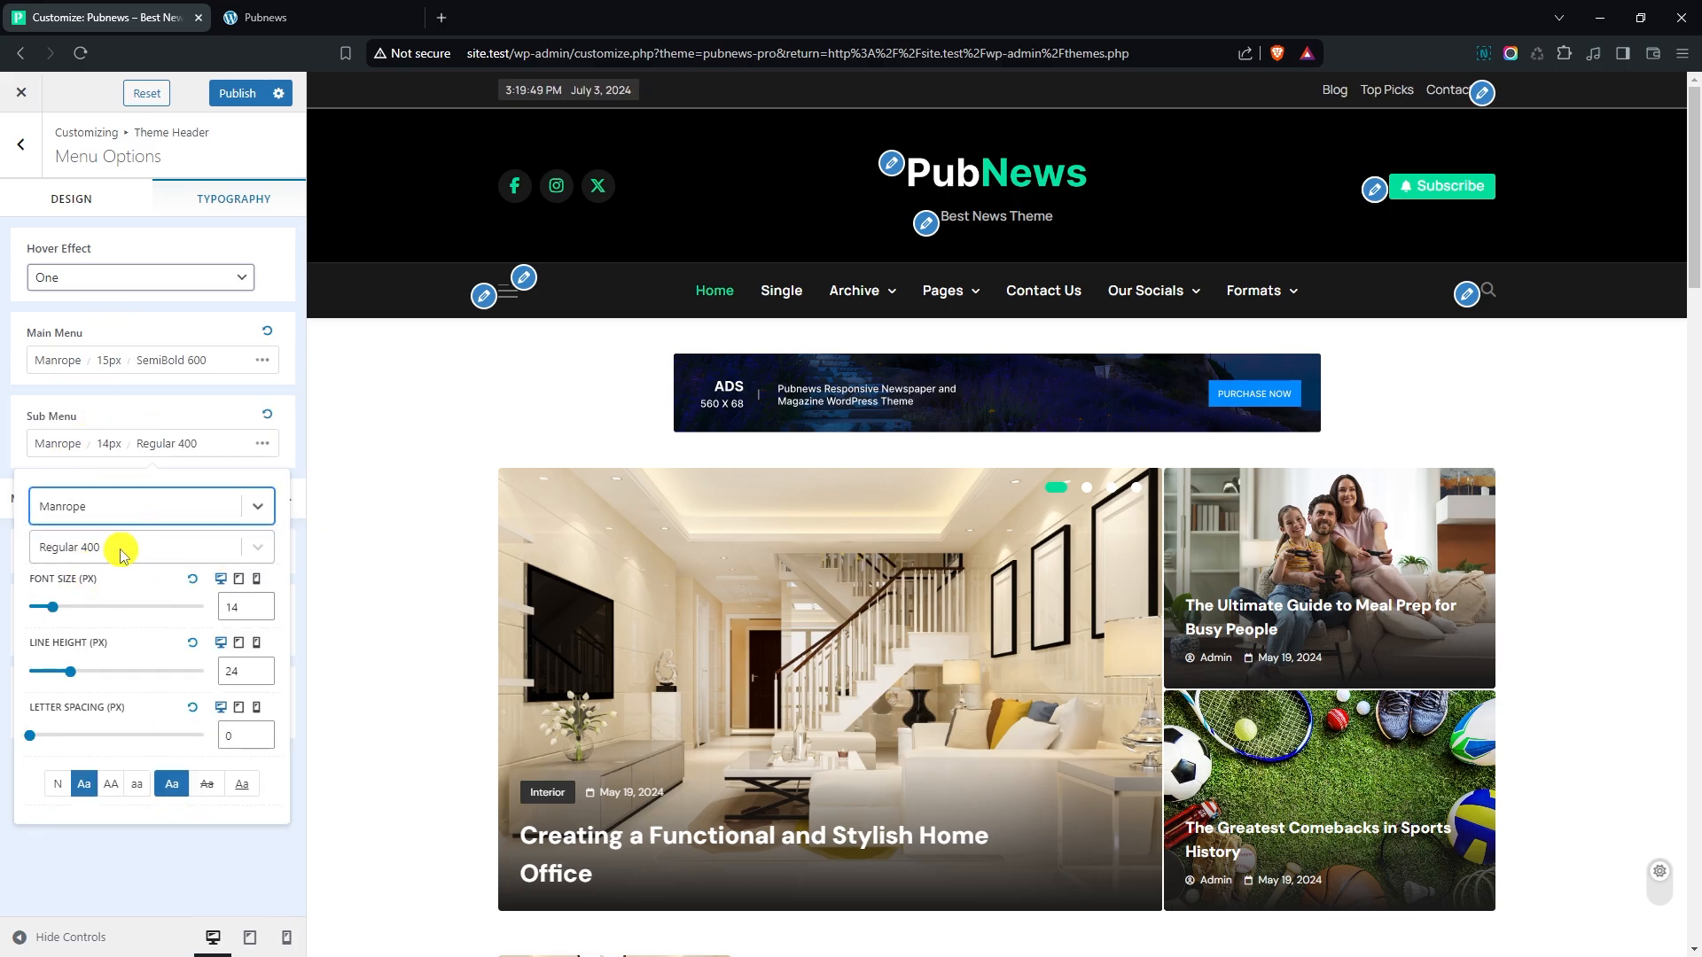
click(125, 546)
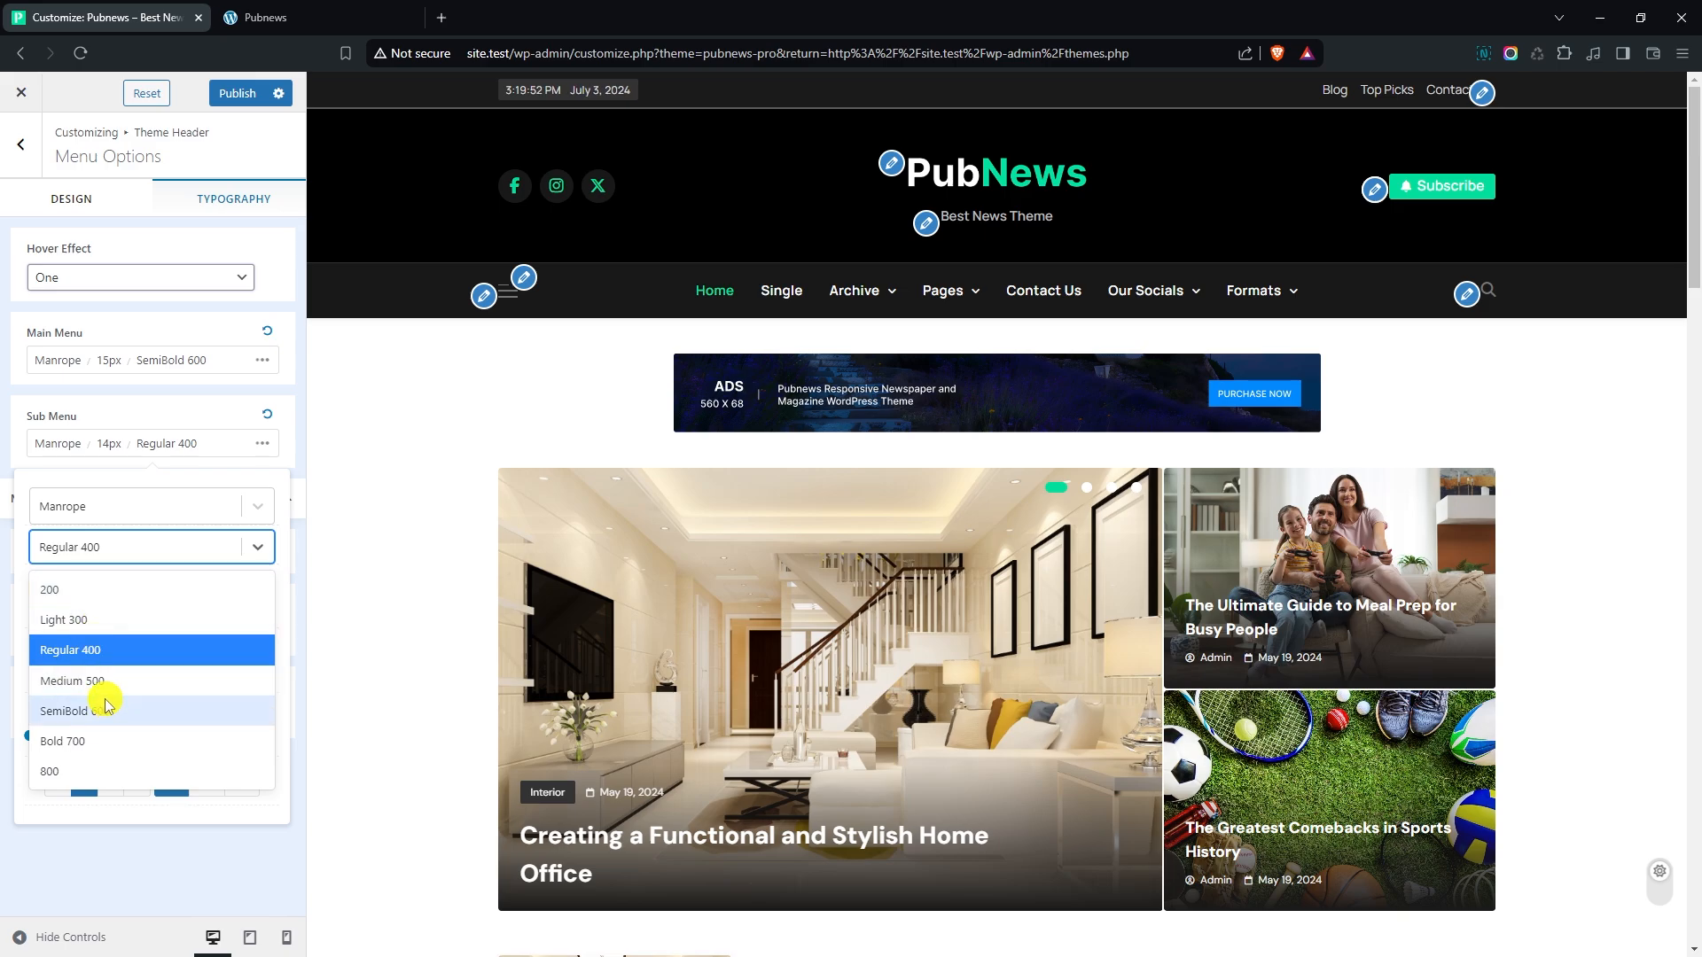
click(108, 710)
mouse_move(943, 291)
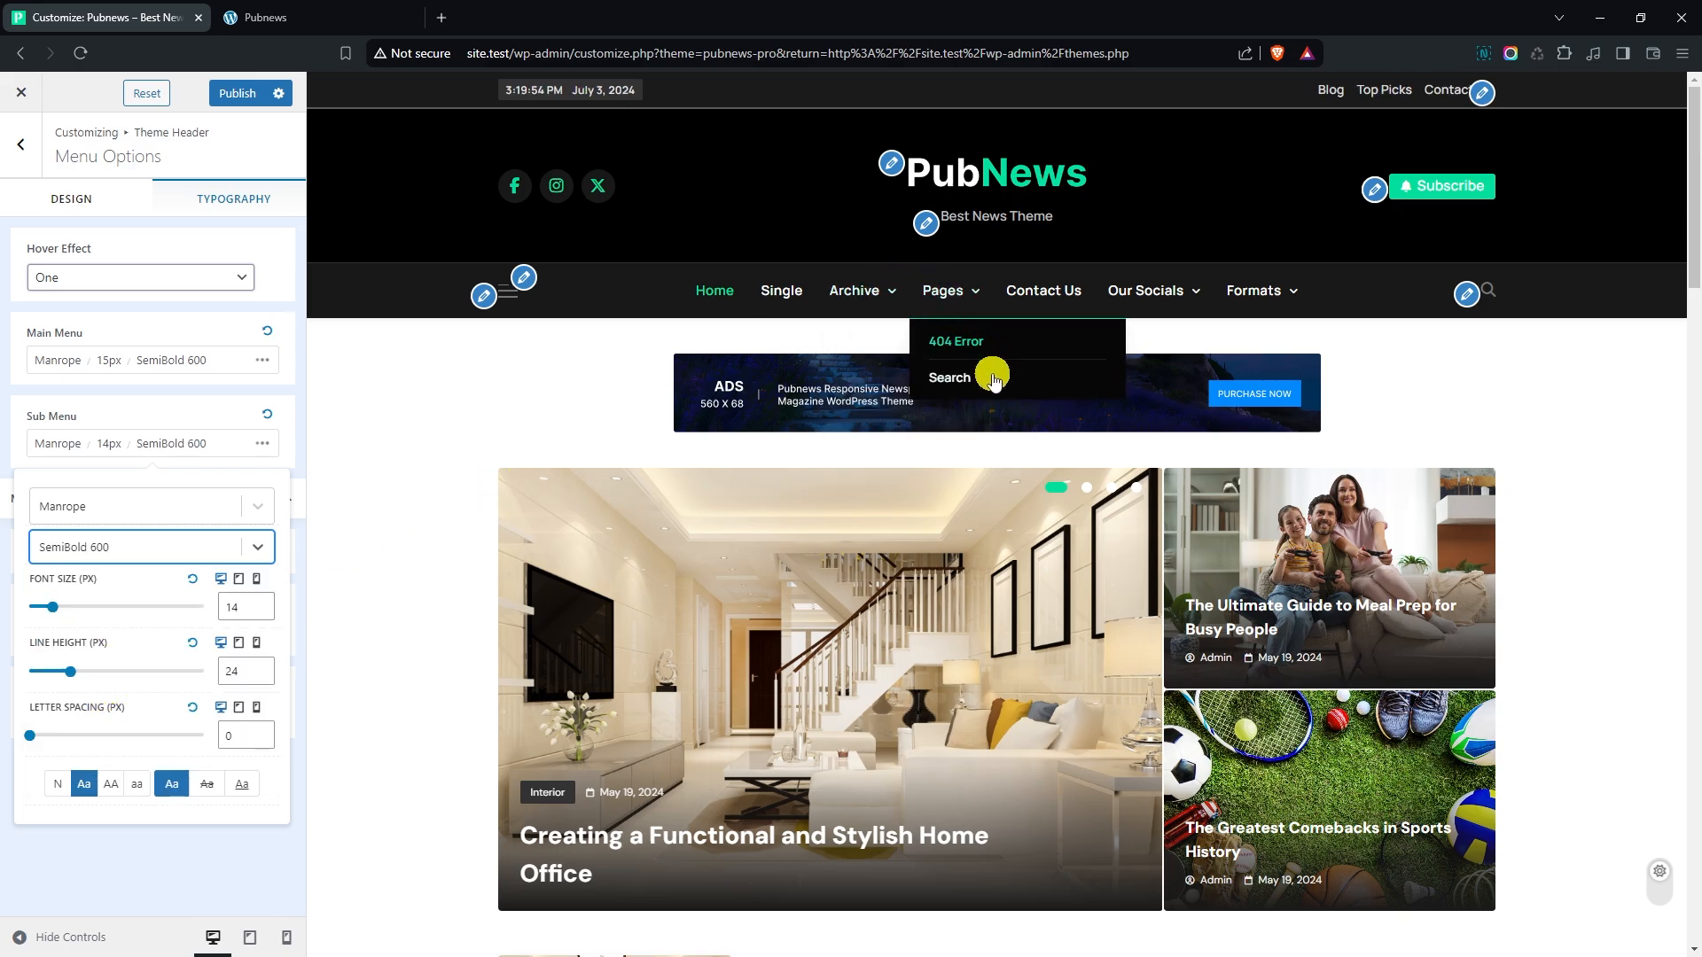
- Set the sub menu's desktop font size to 13 px and check it in the Archive dropdown
click(262, 611)
mouse_move(865, 292)
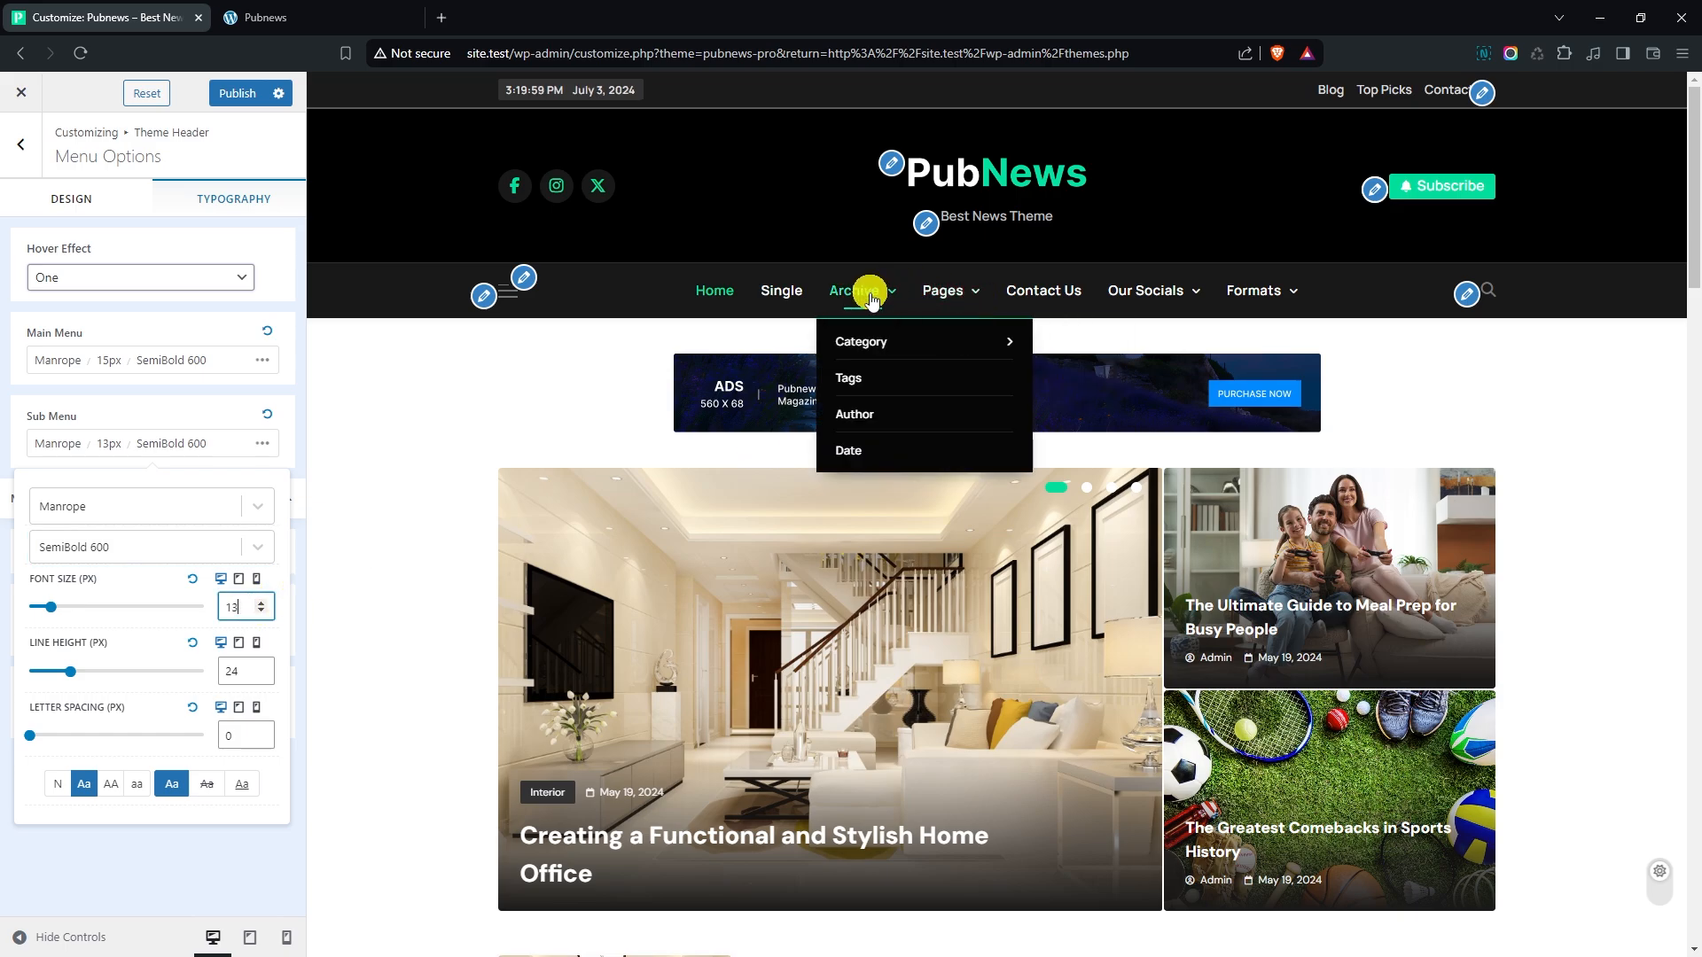
mouse_move(903, 353)
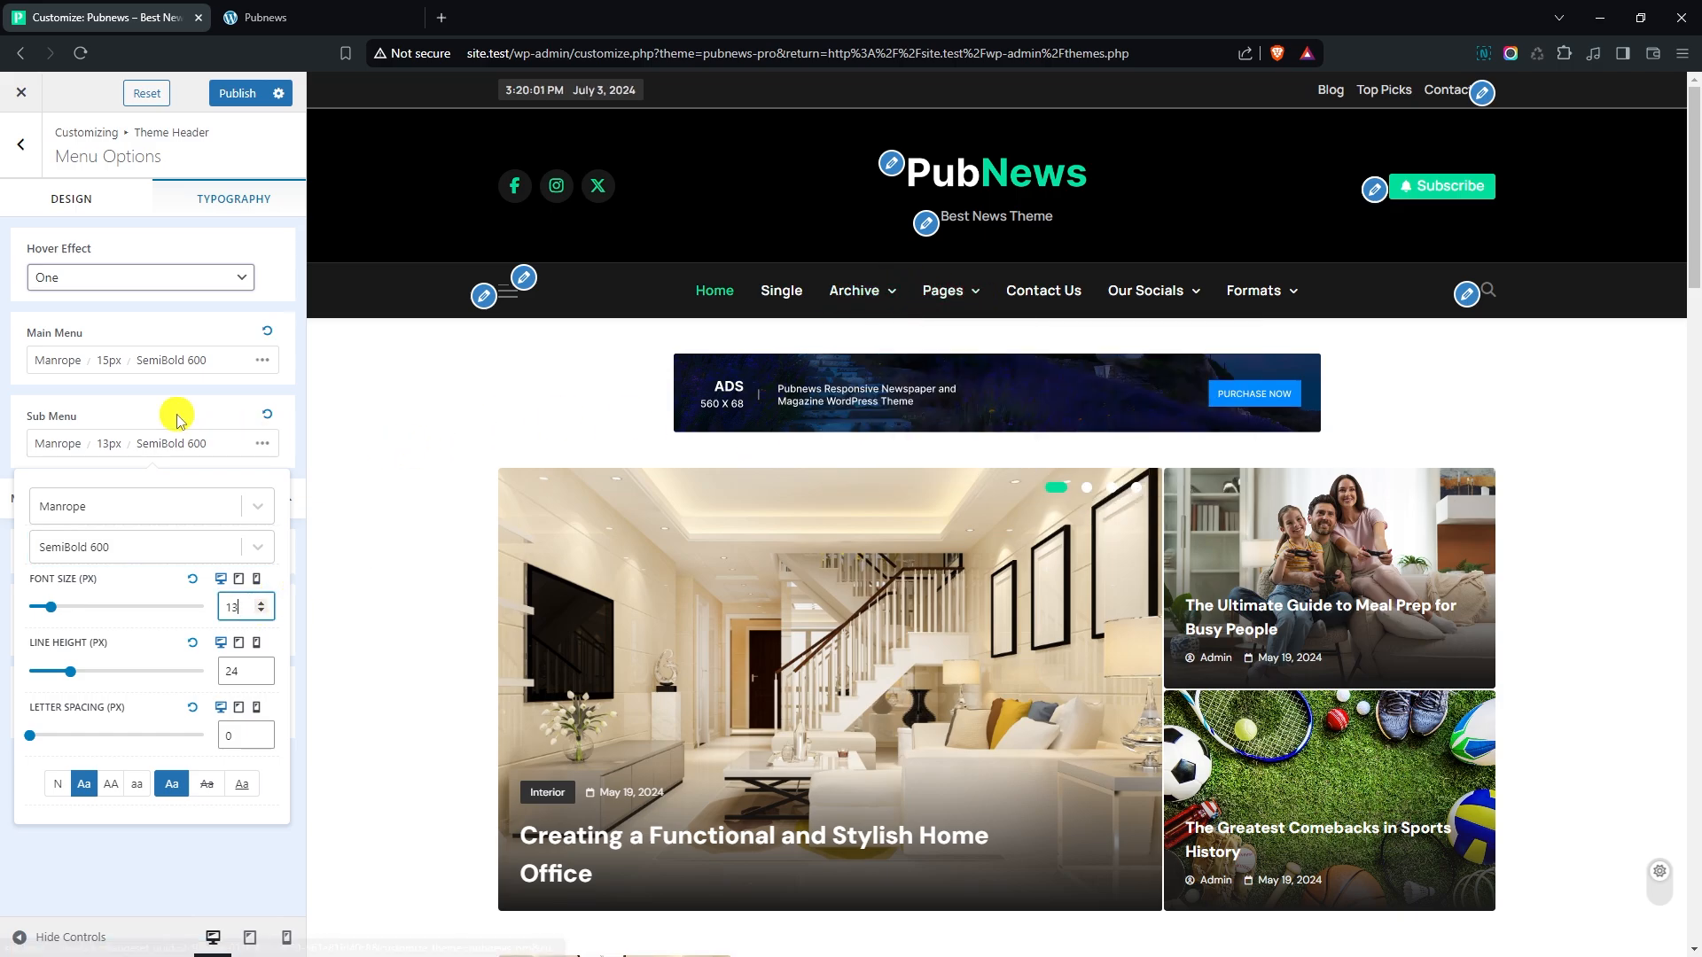
click(129, 330)
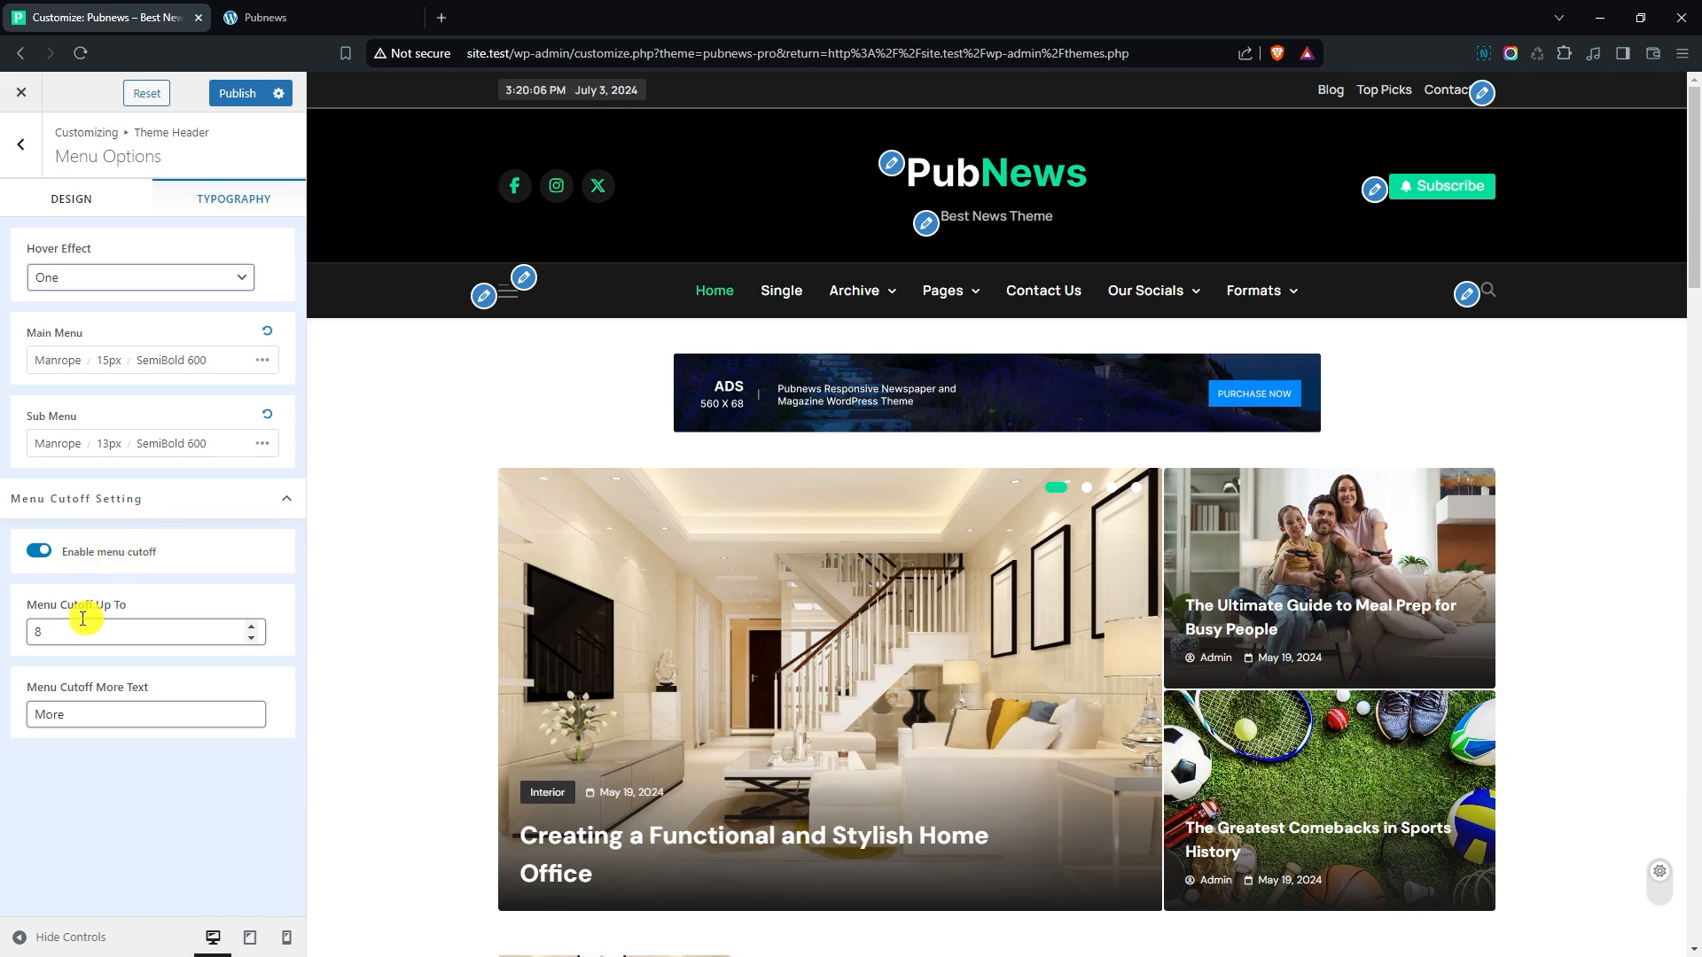
- Set the menu cutoff limit to 6 items and check the More menu item and its label setting
click(254, 638)
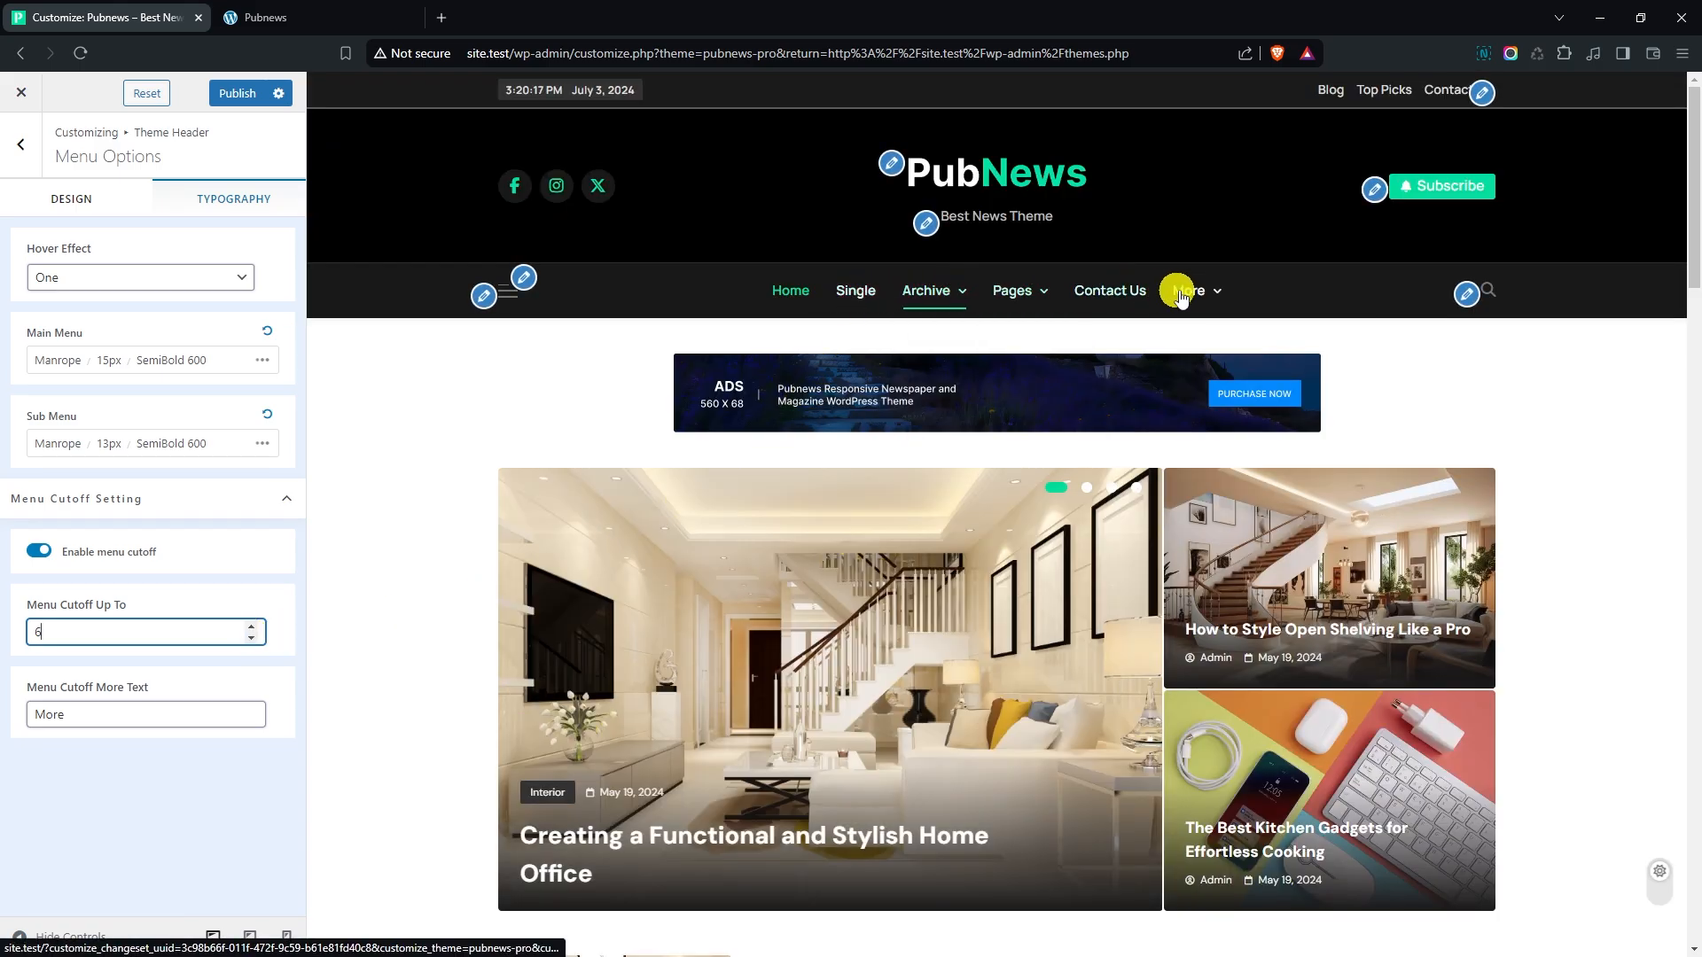
mouse_move(1189, 292)
mouse_move(1259, 342)
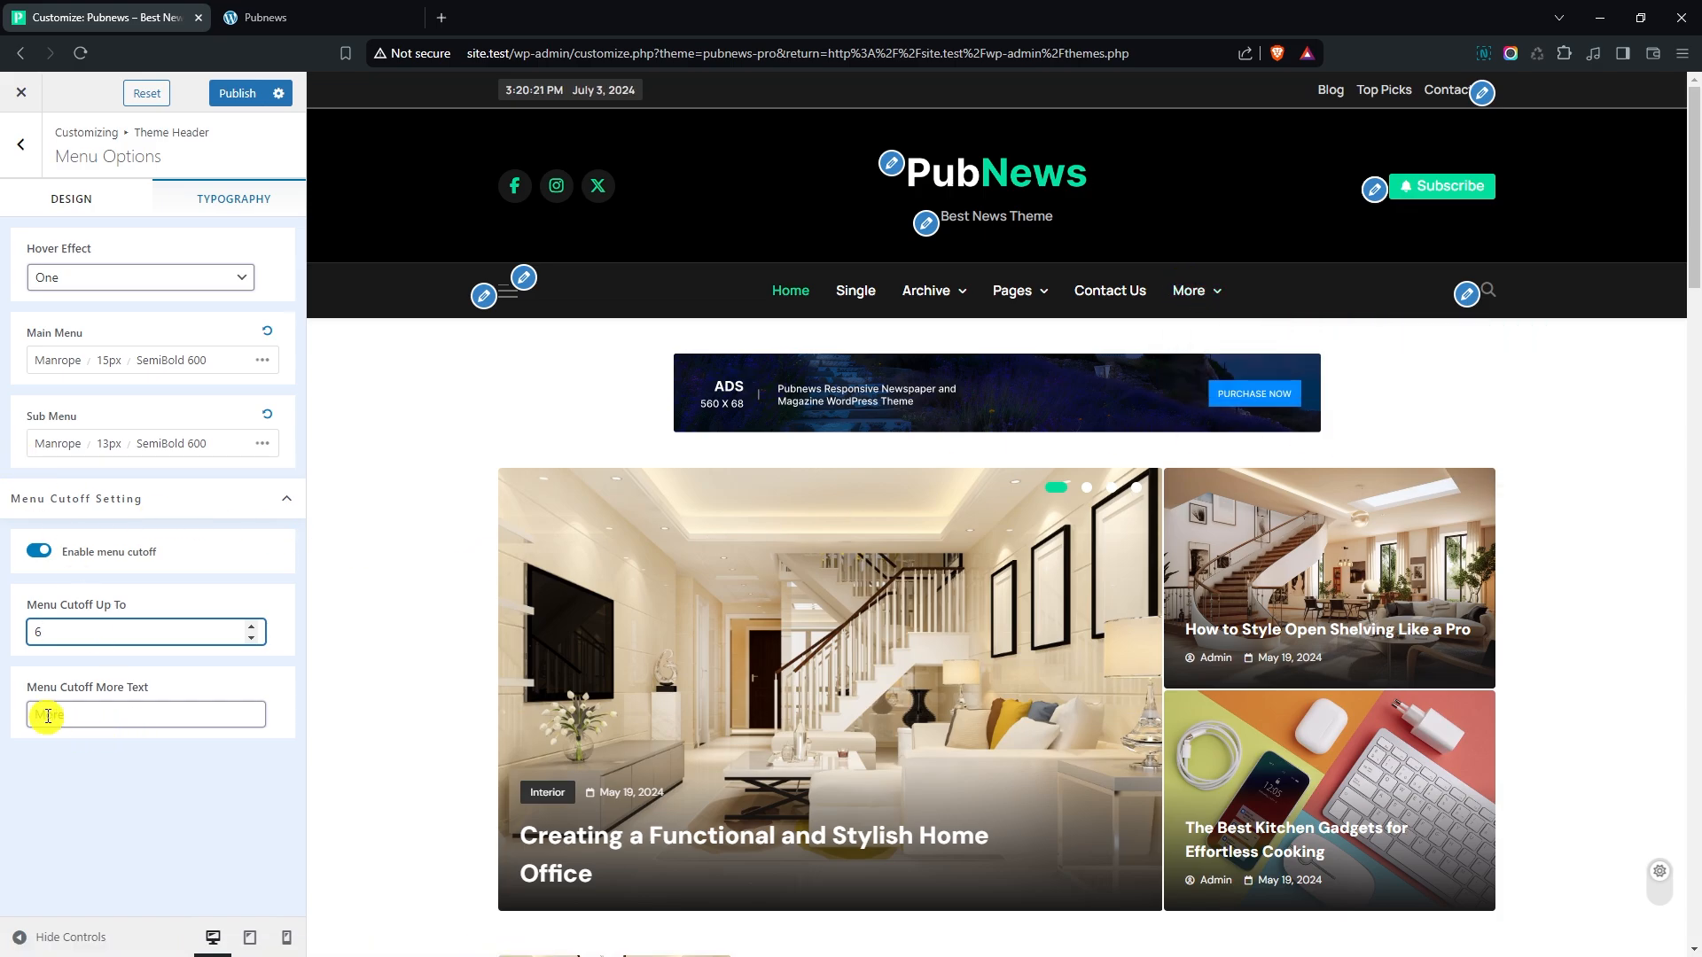
click(128, 714)
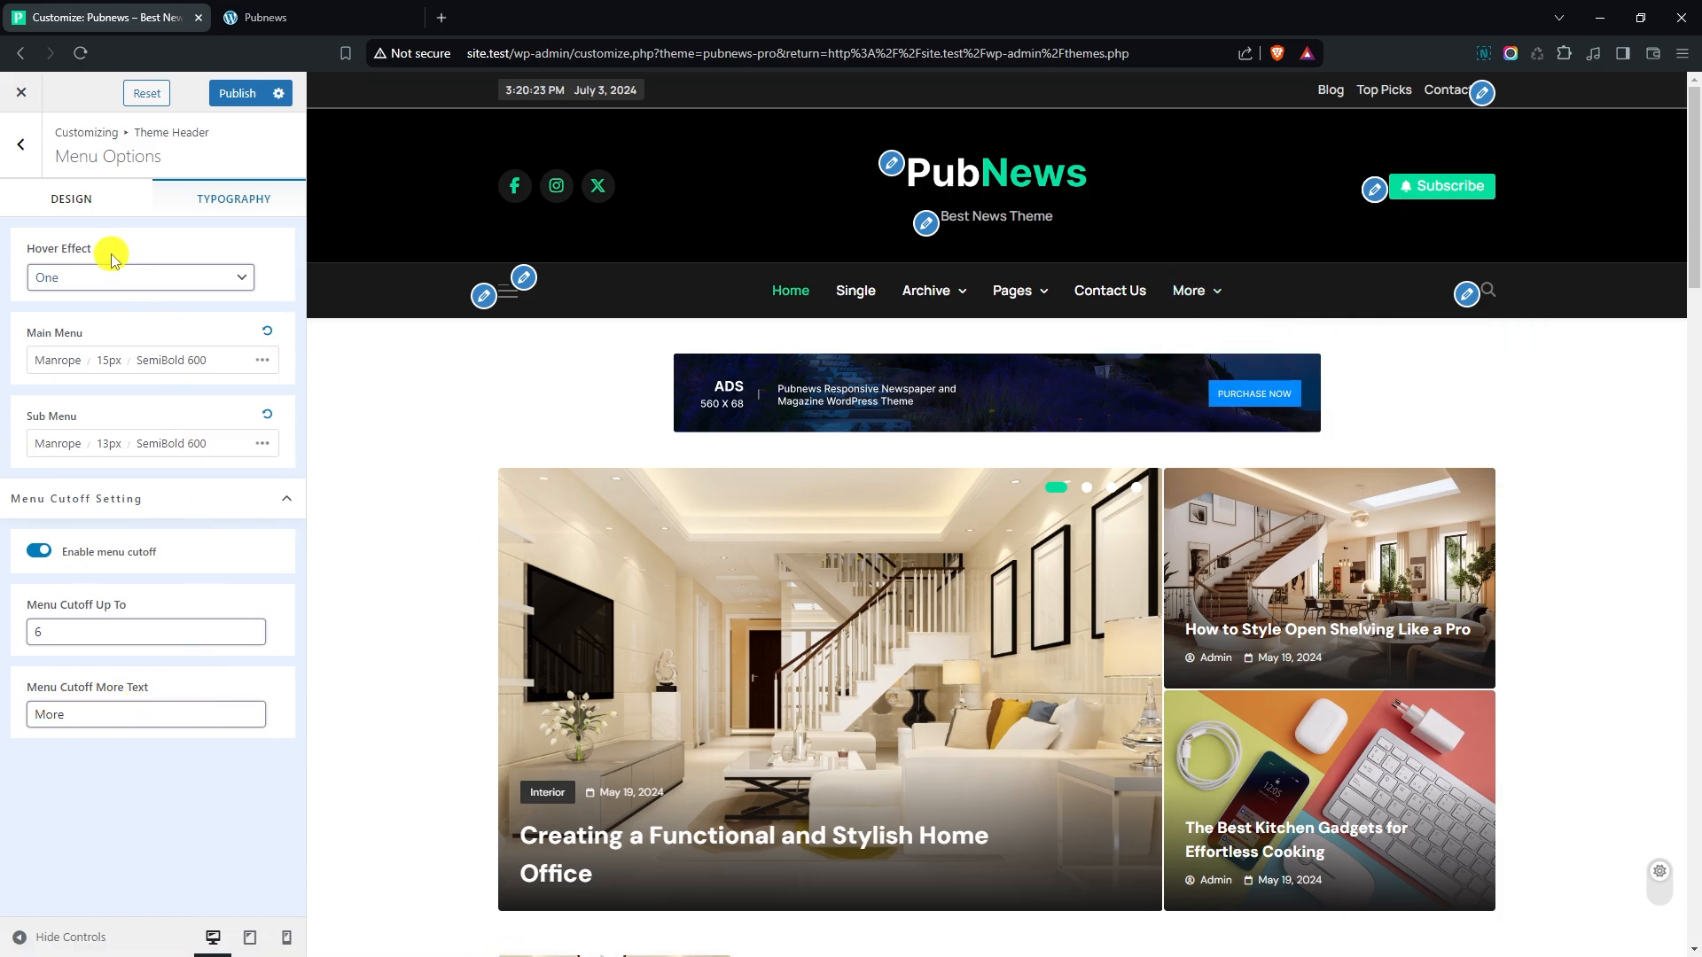
- Examine the menu's design options for main, sub and mobile menu colors and borders
click(93, 202)
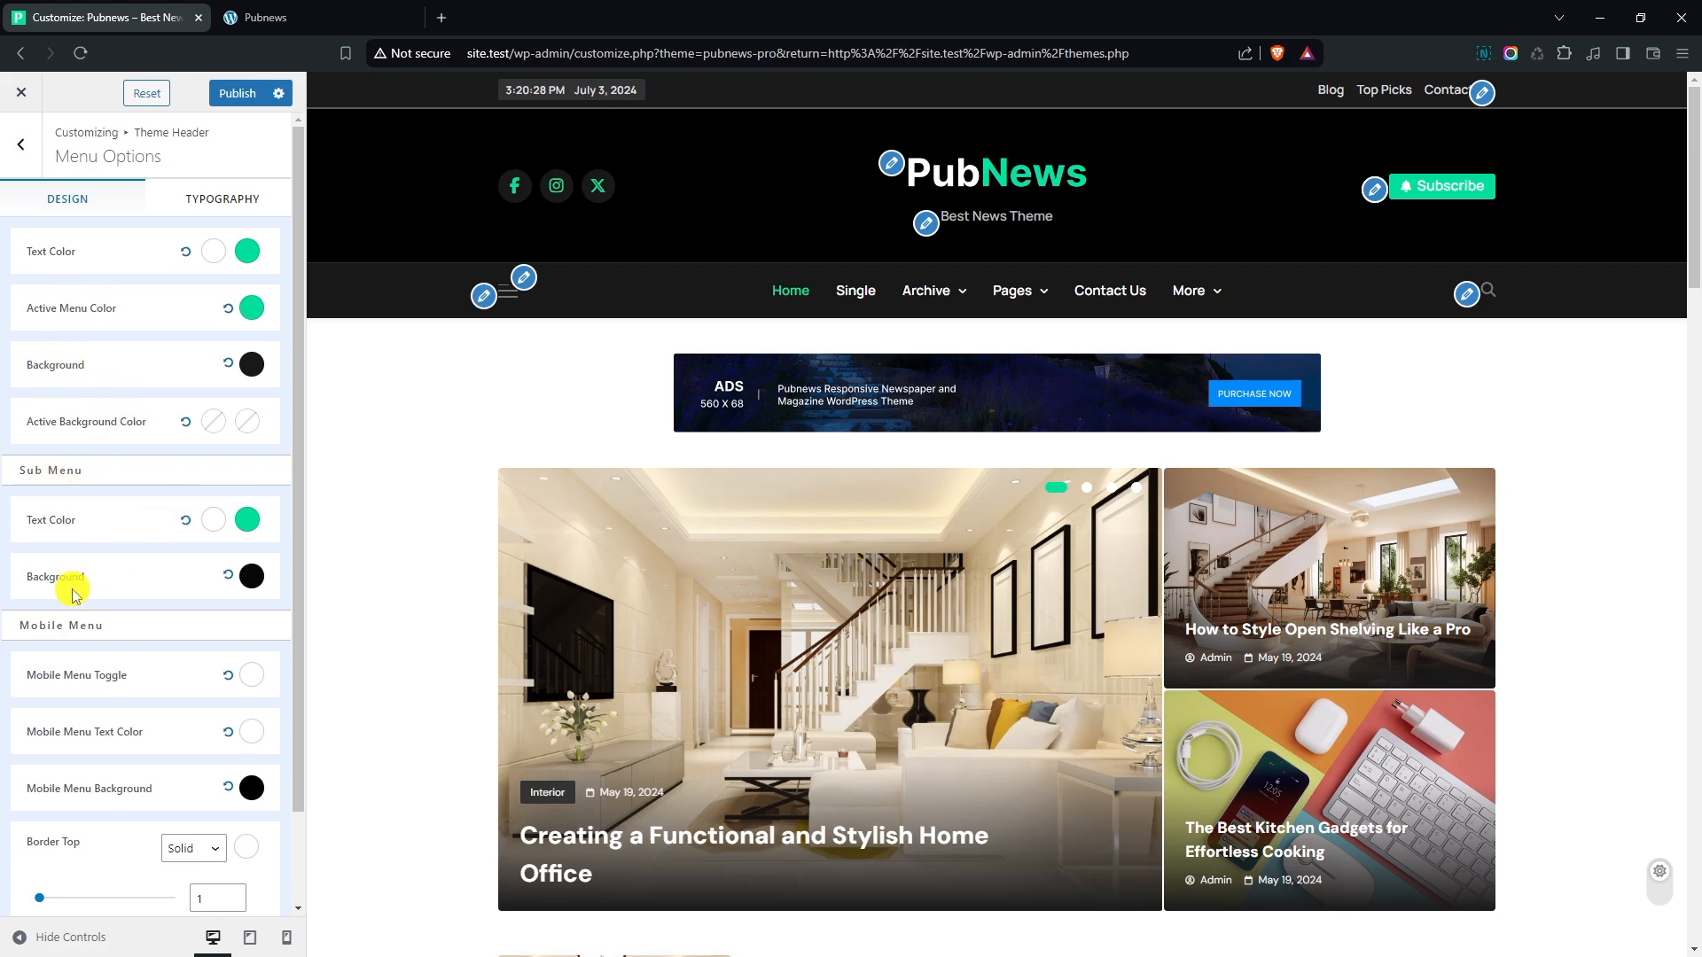
scroll(209, 610, down, 2)
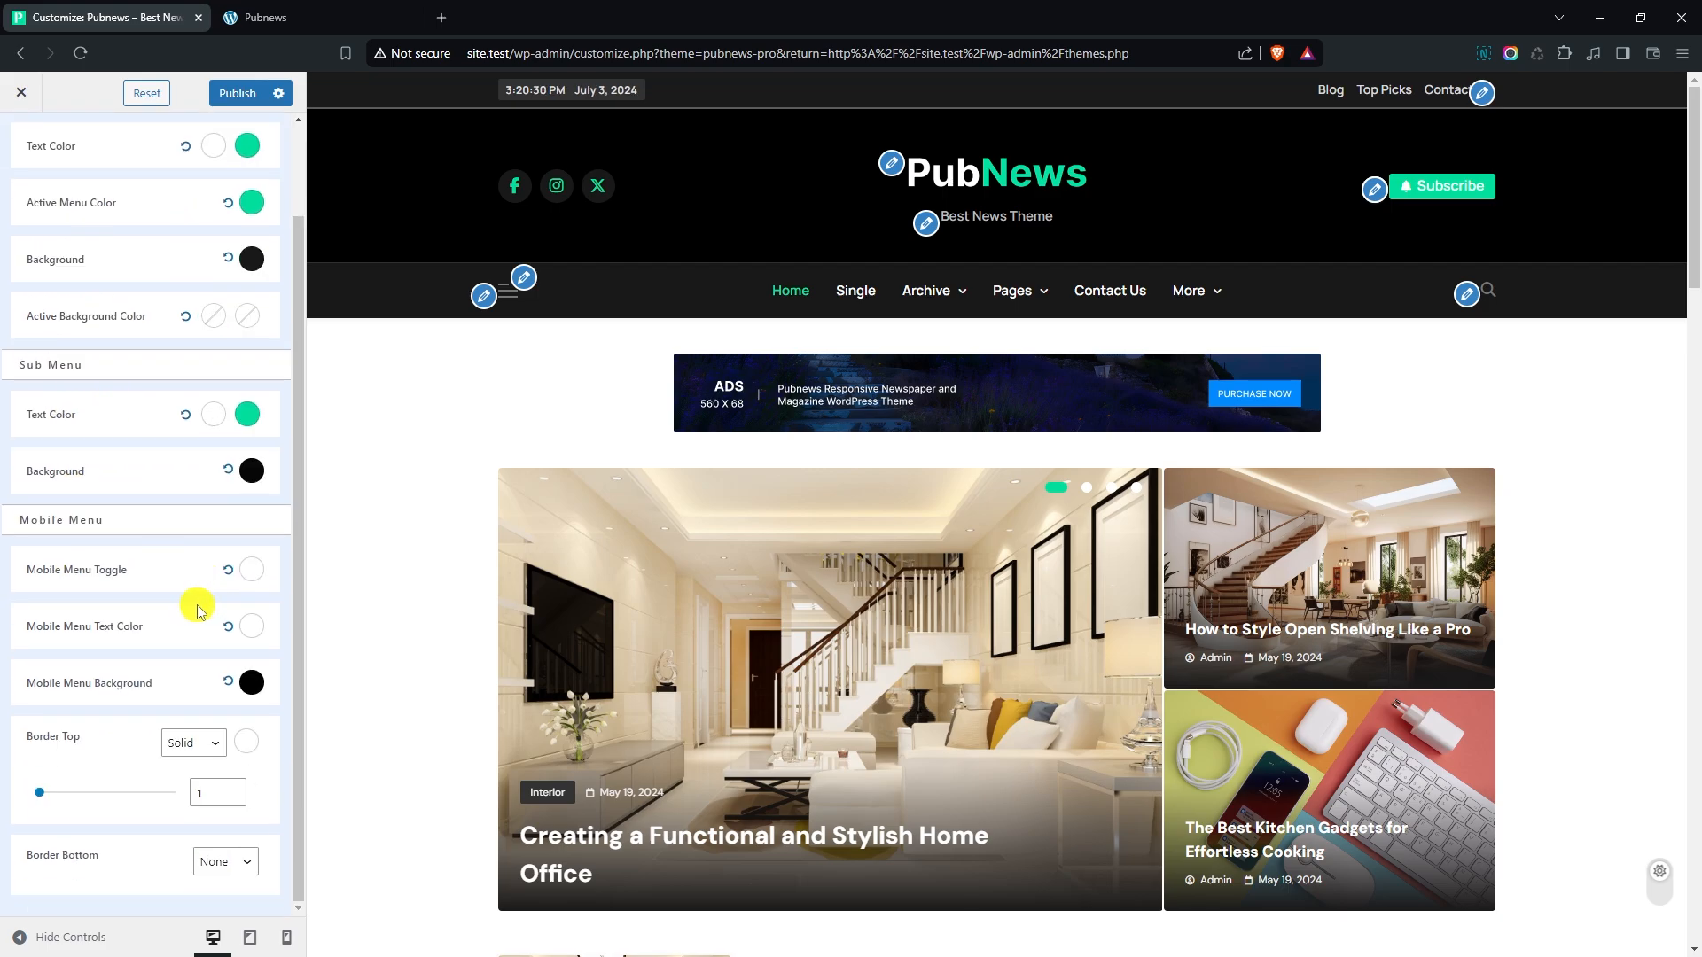
scroll(197, 609, up, 2)
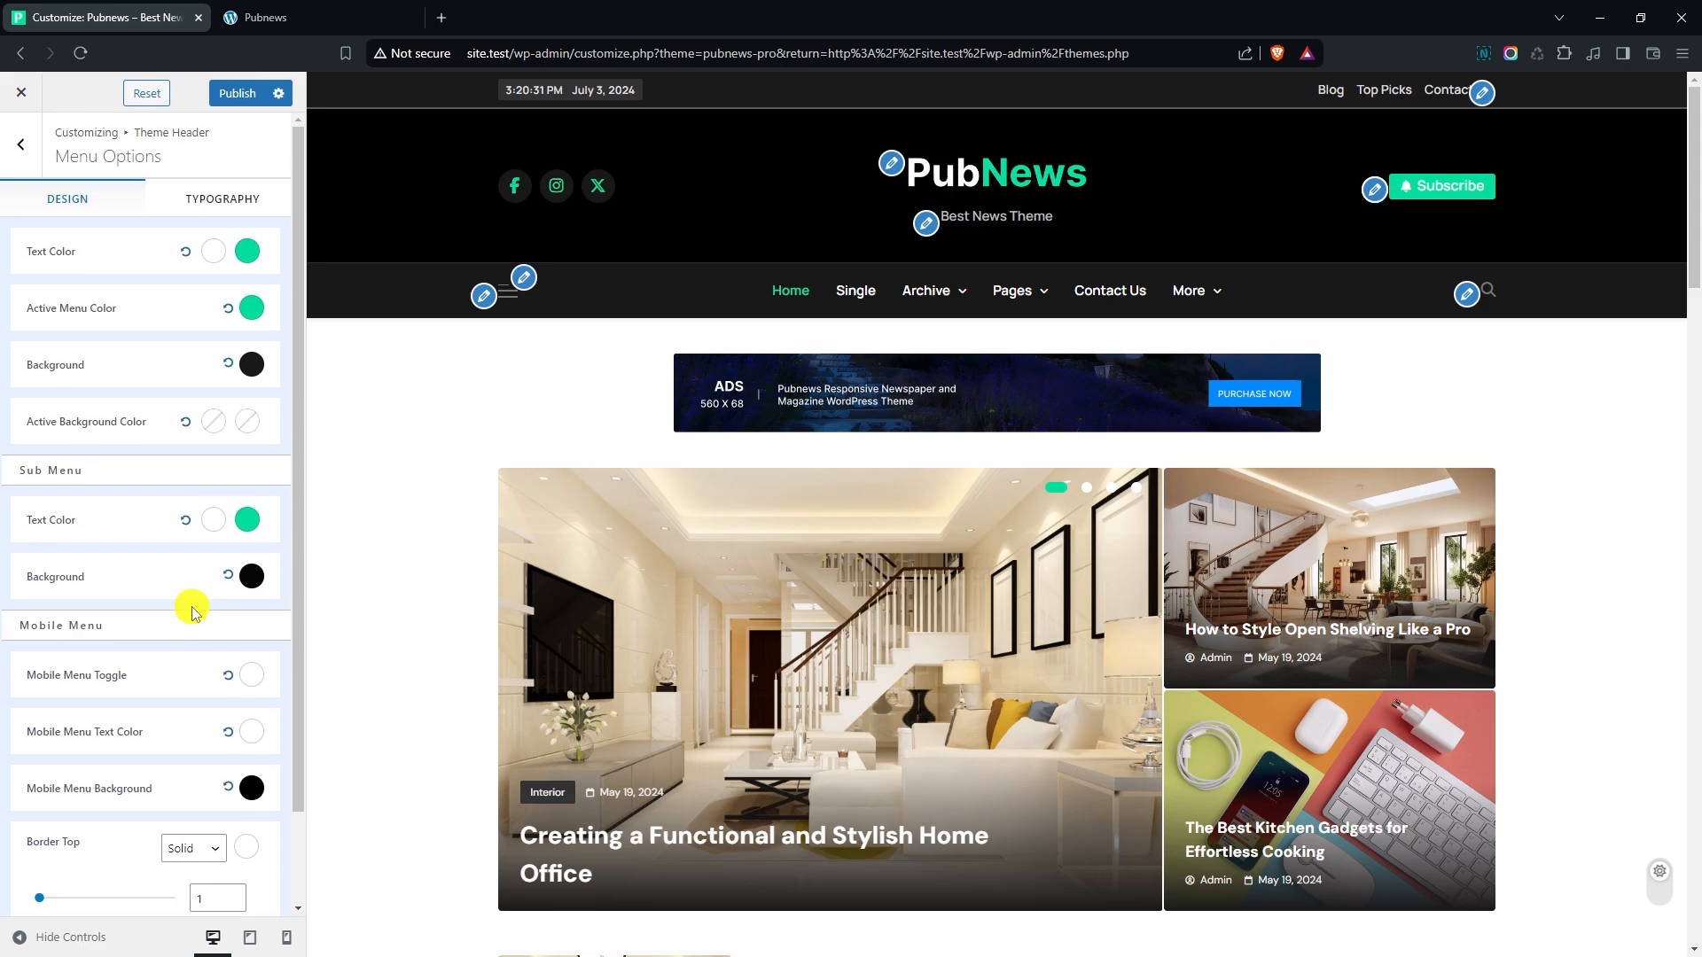
- Open the Theme Header's Off Canvas settings, preview the canvas sidebar, and set its position to Right
click(24, 146)
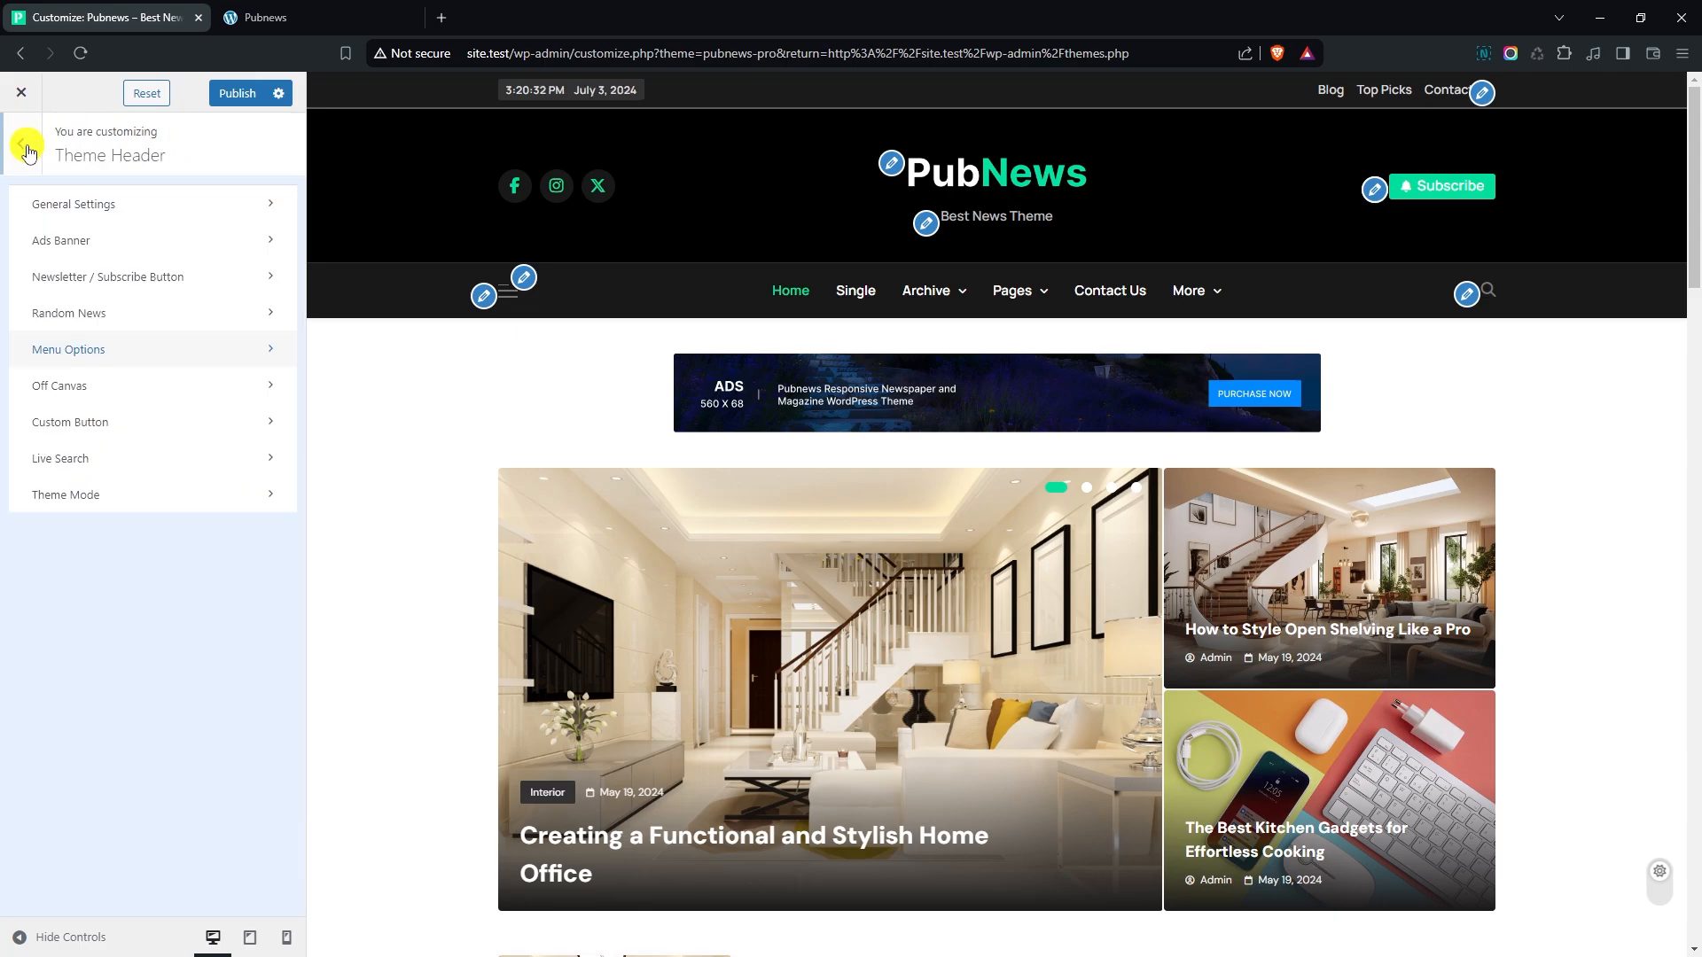
click(89, 388)
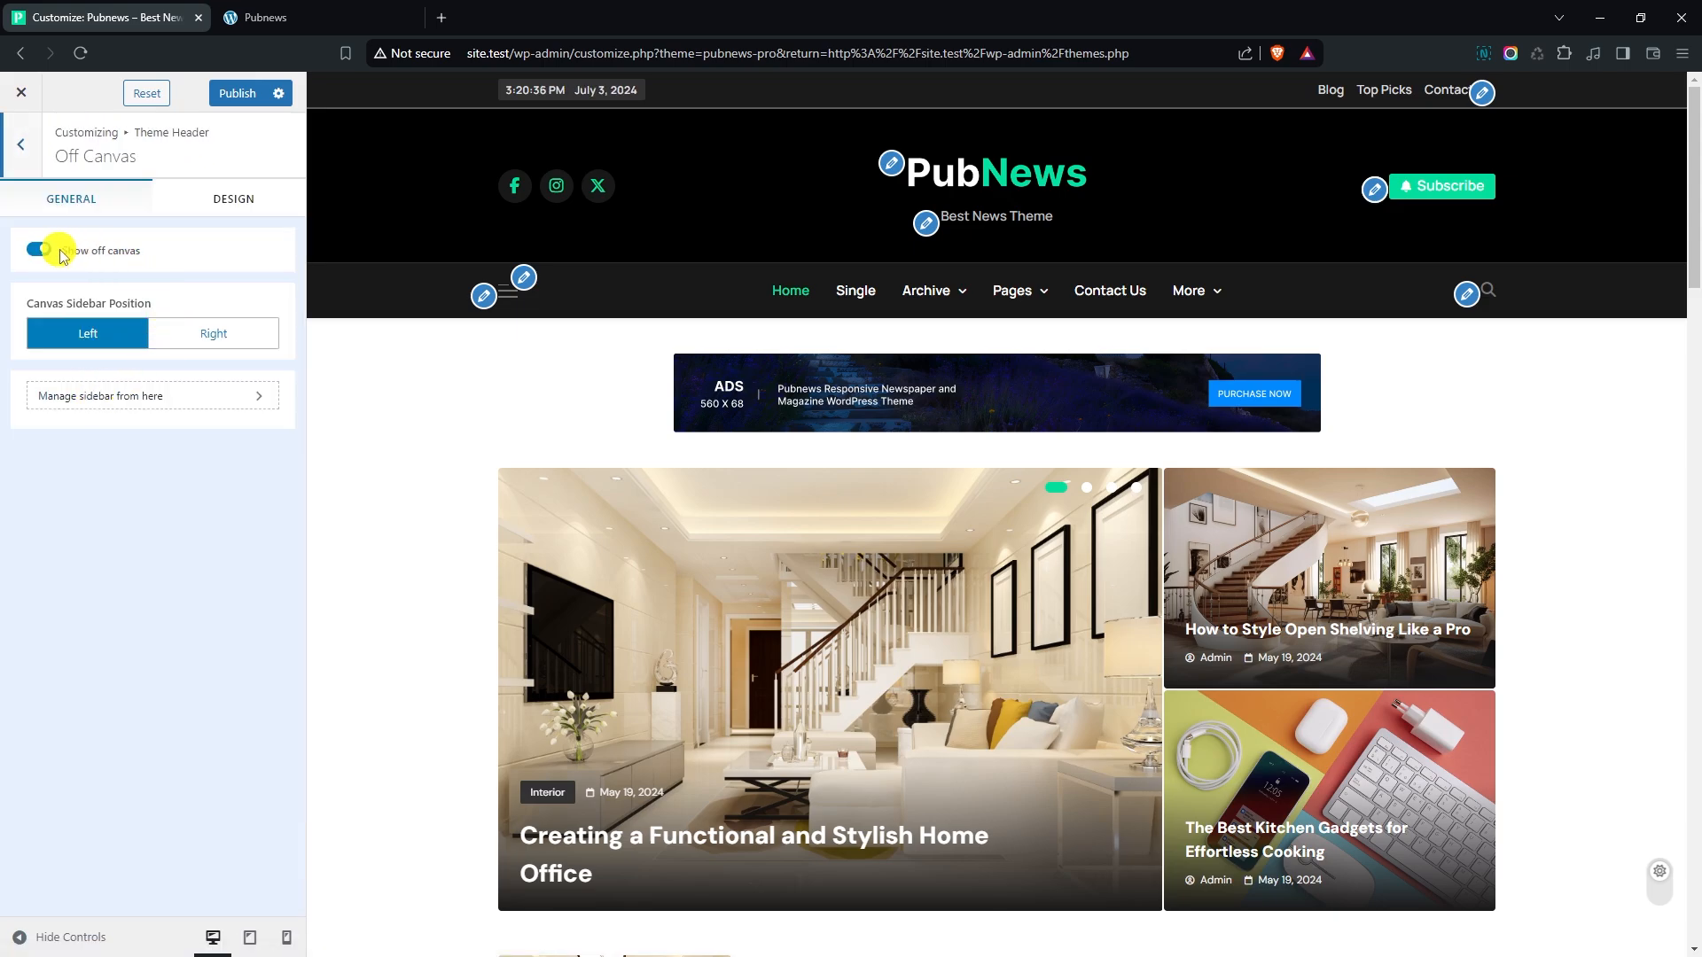
click(508, 299)
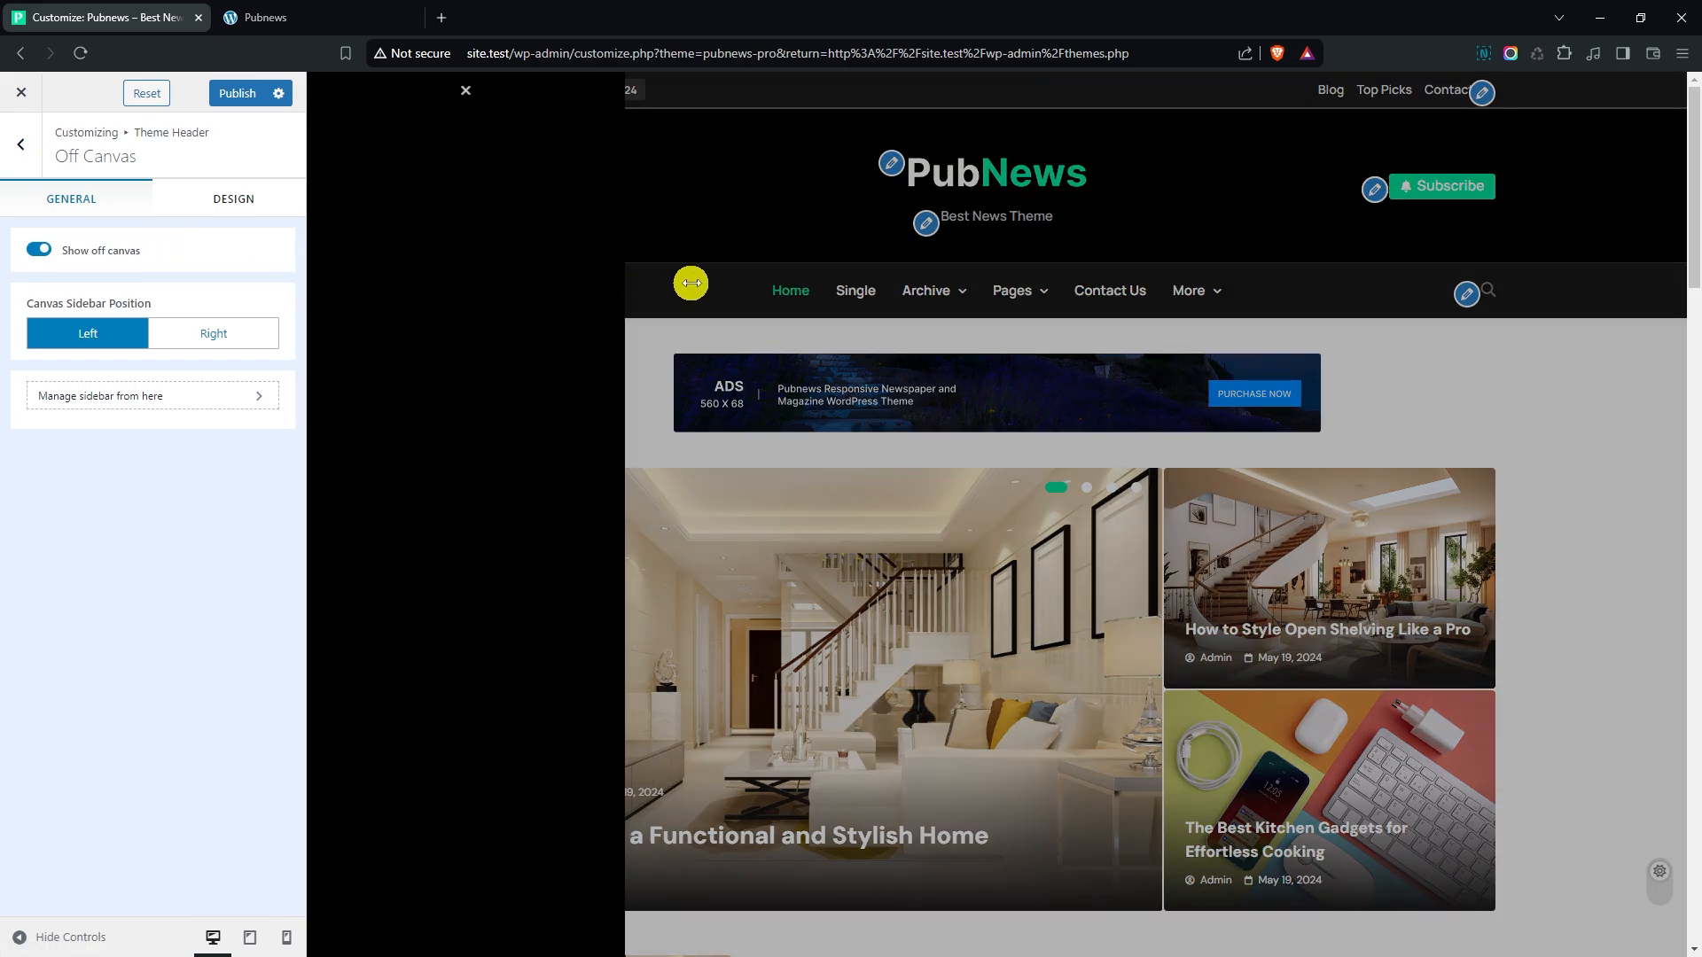
click(689, 282)
click(505, 300)
click(203, 335)
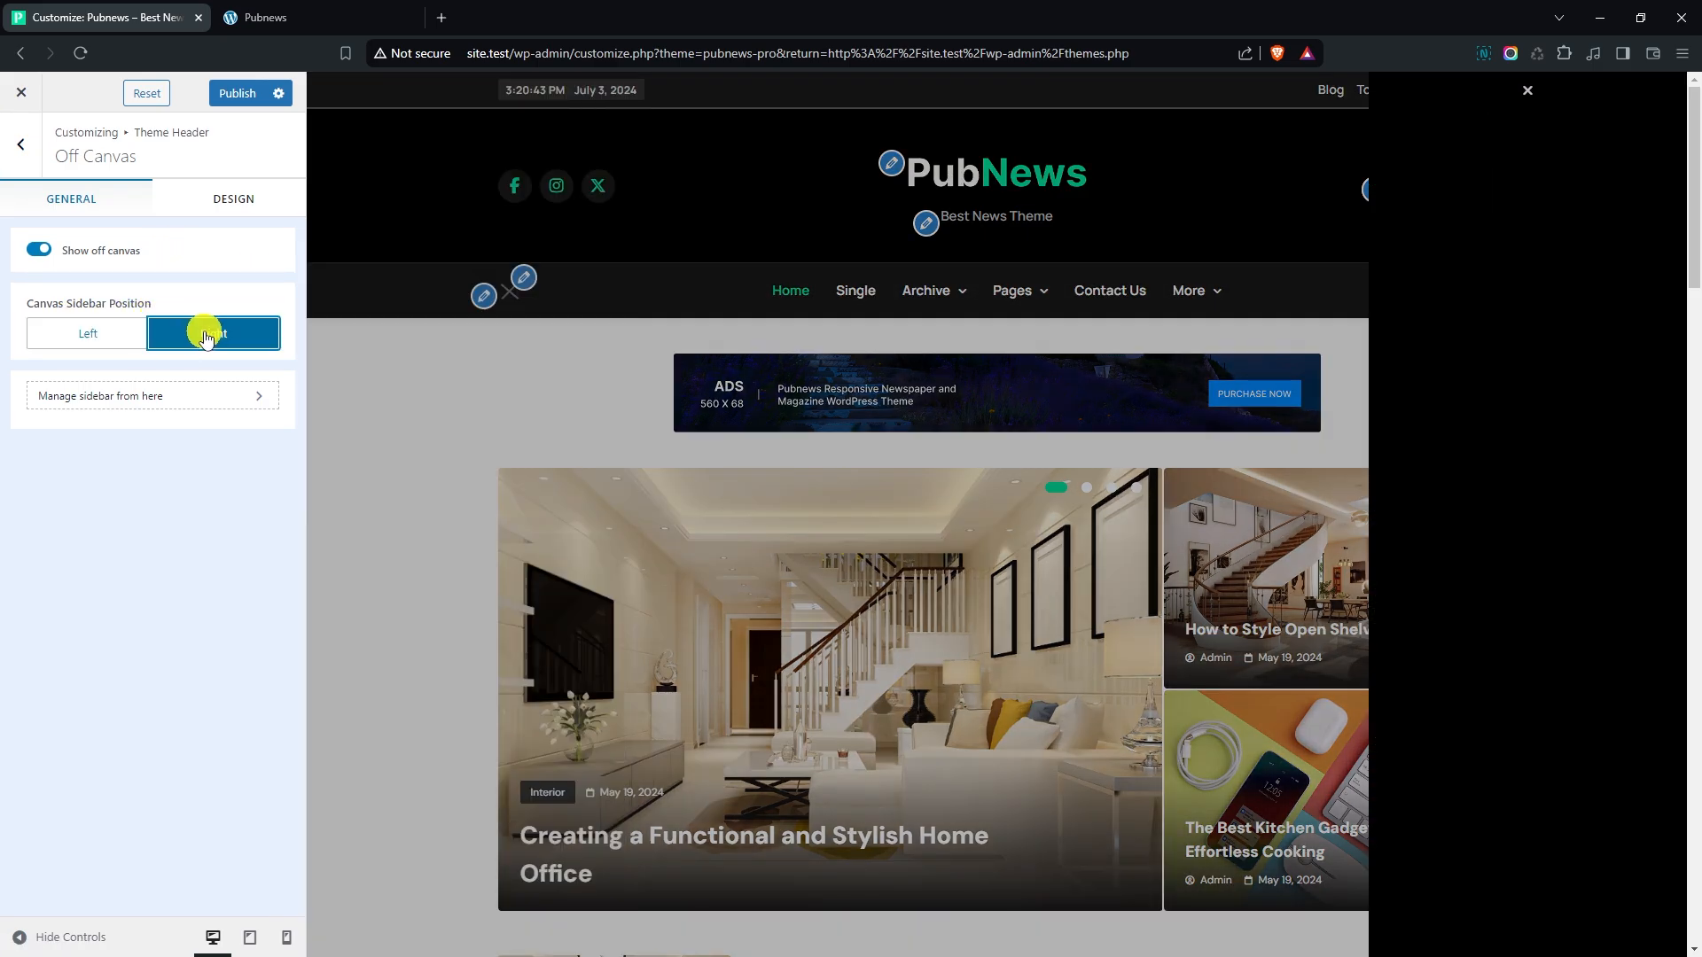
- Change the off-canvas toggle bar's first color to the green preset and reopen the canvas in the preview
click(215, 204)
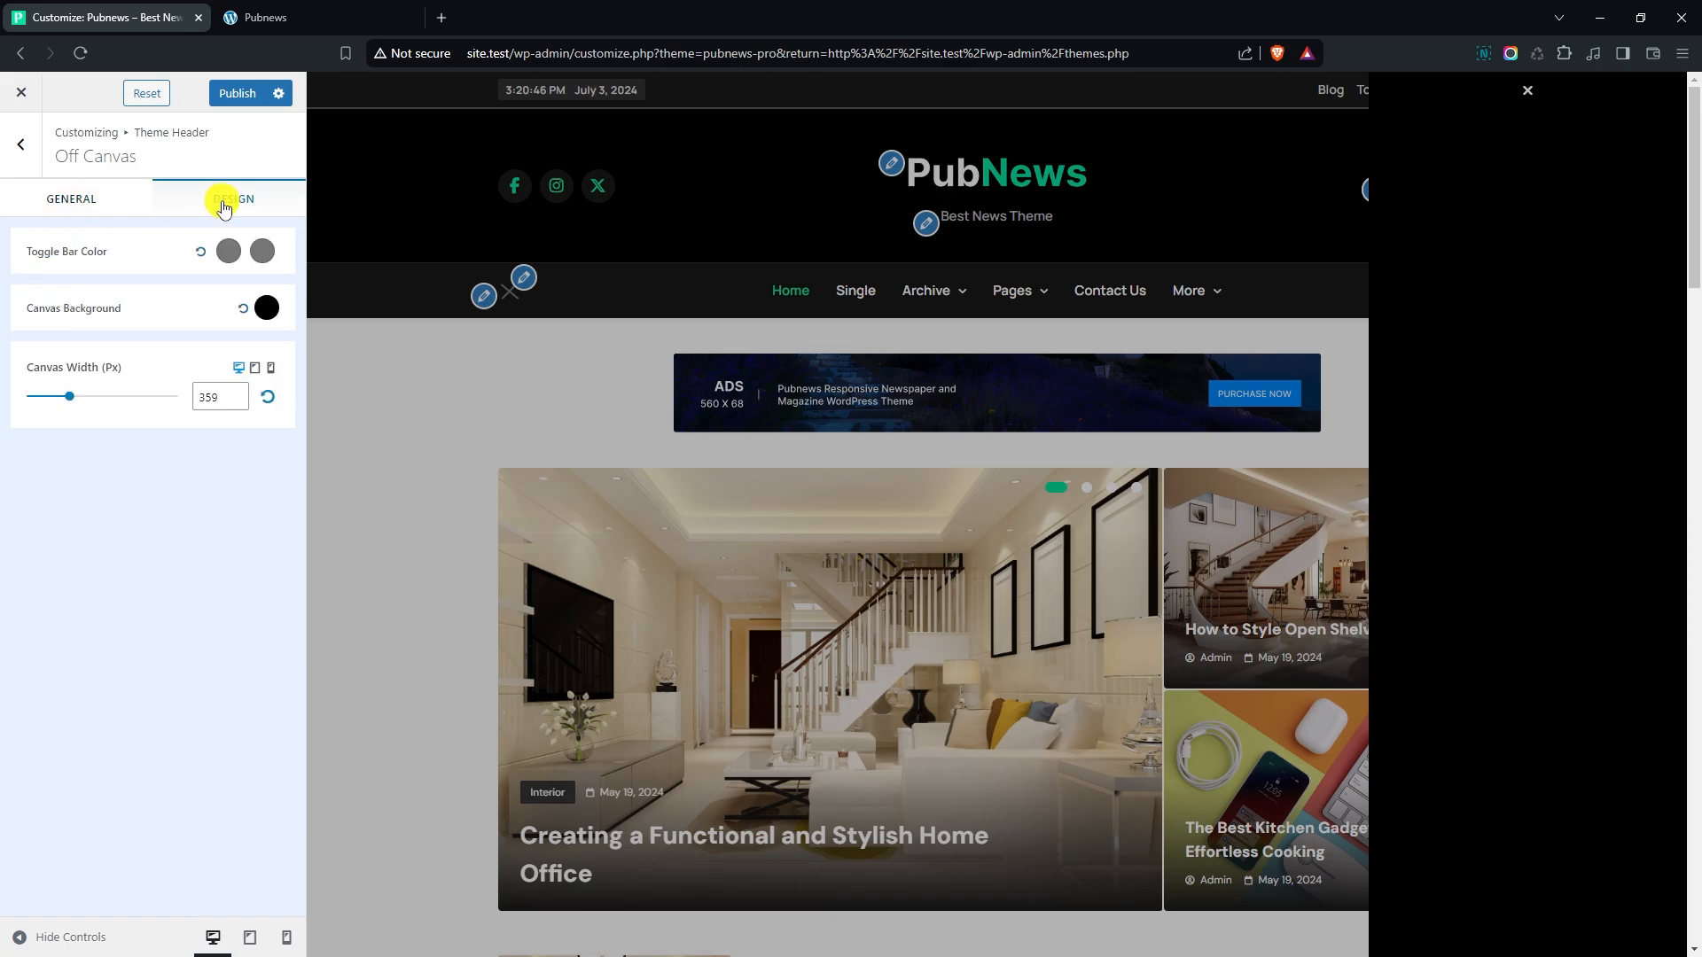
click(504, 298)
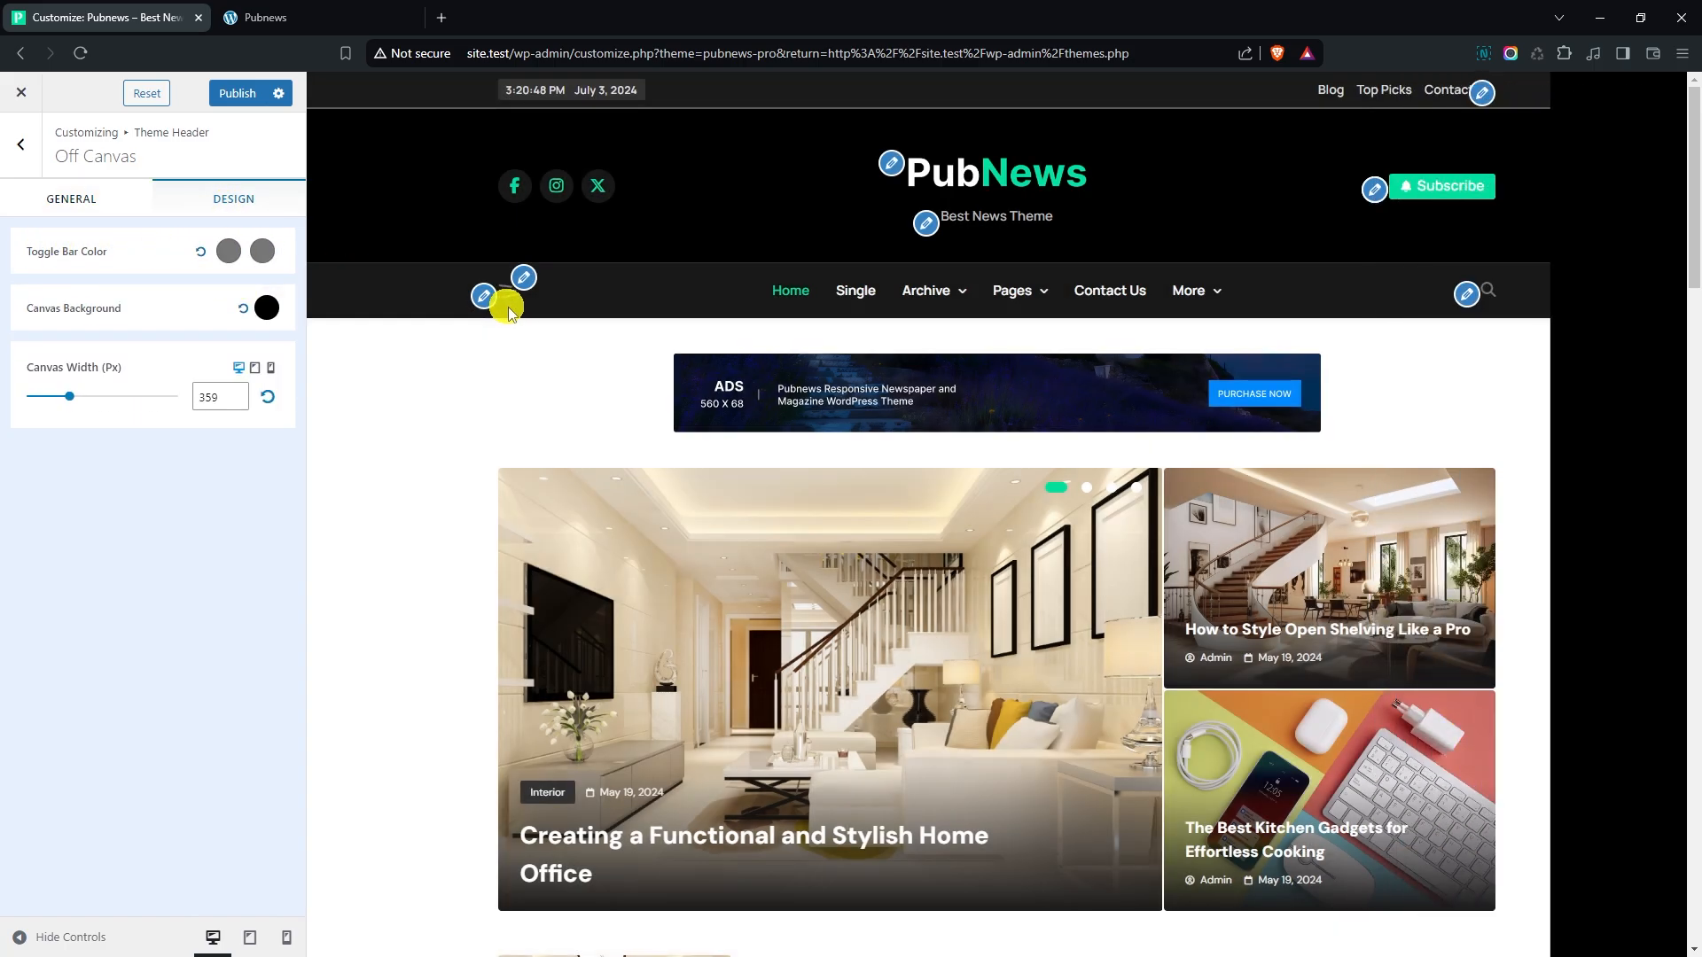
click(226, 252)
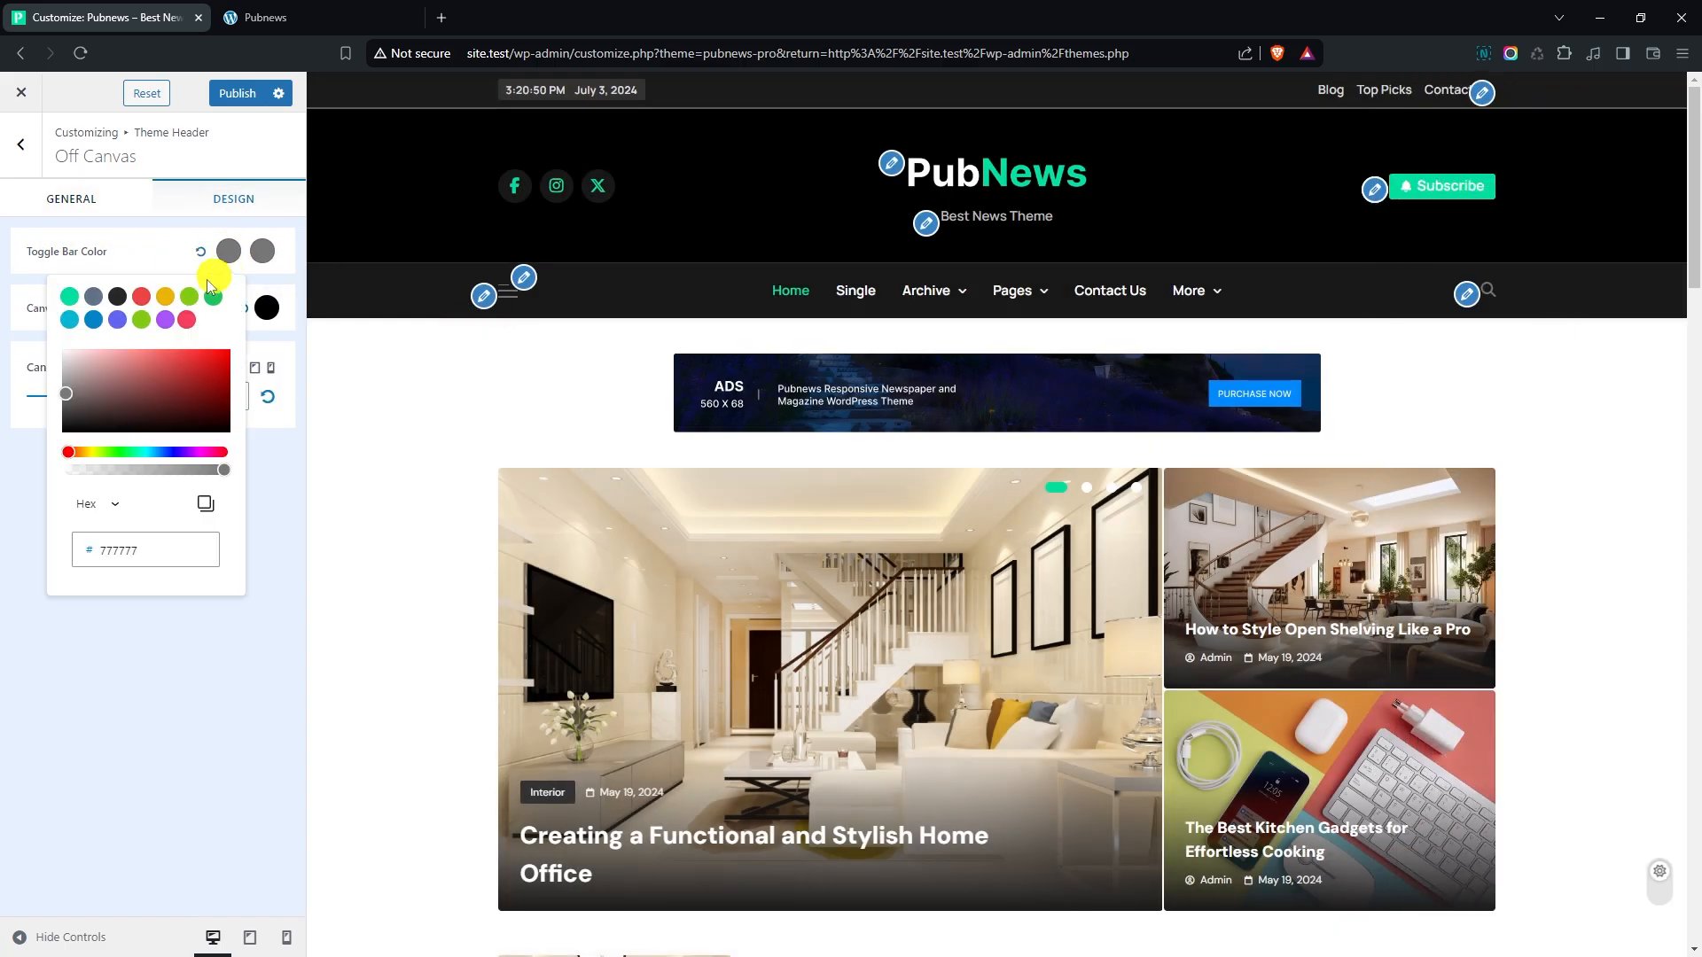
click(75, 297)
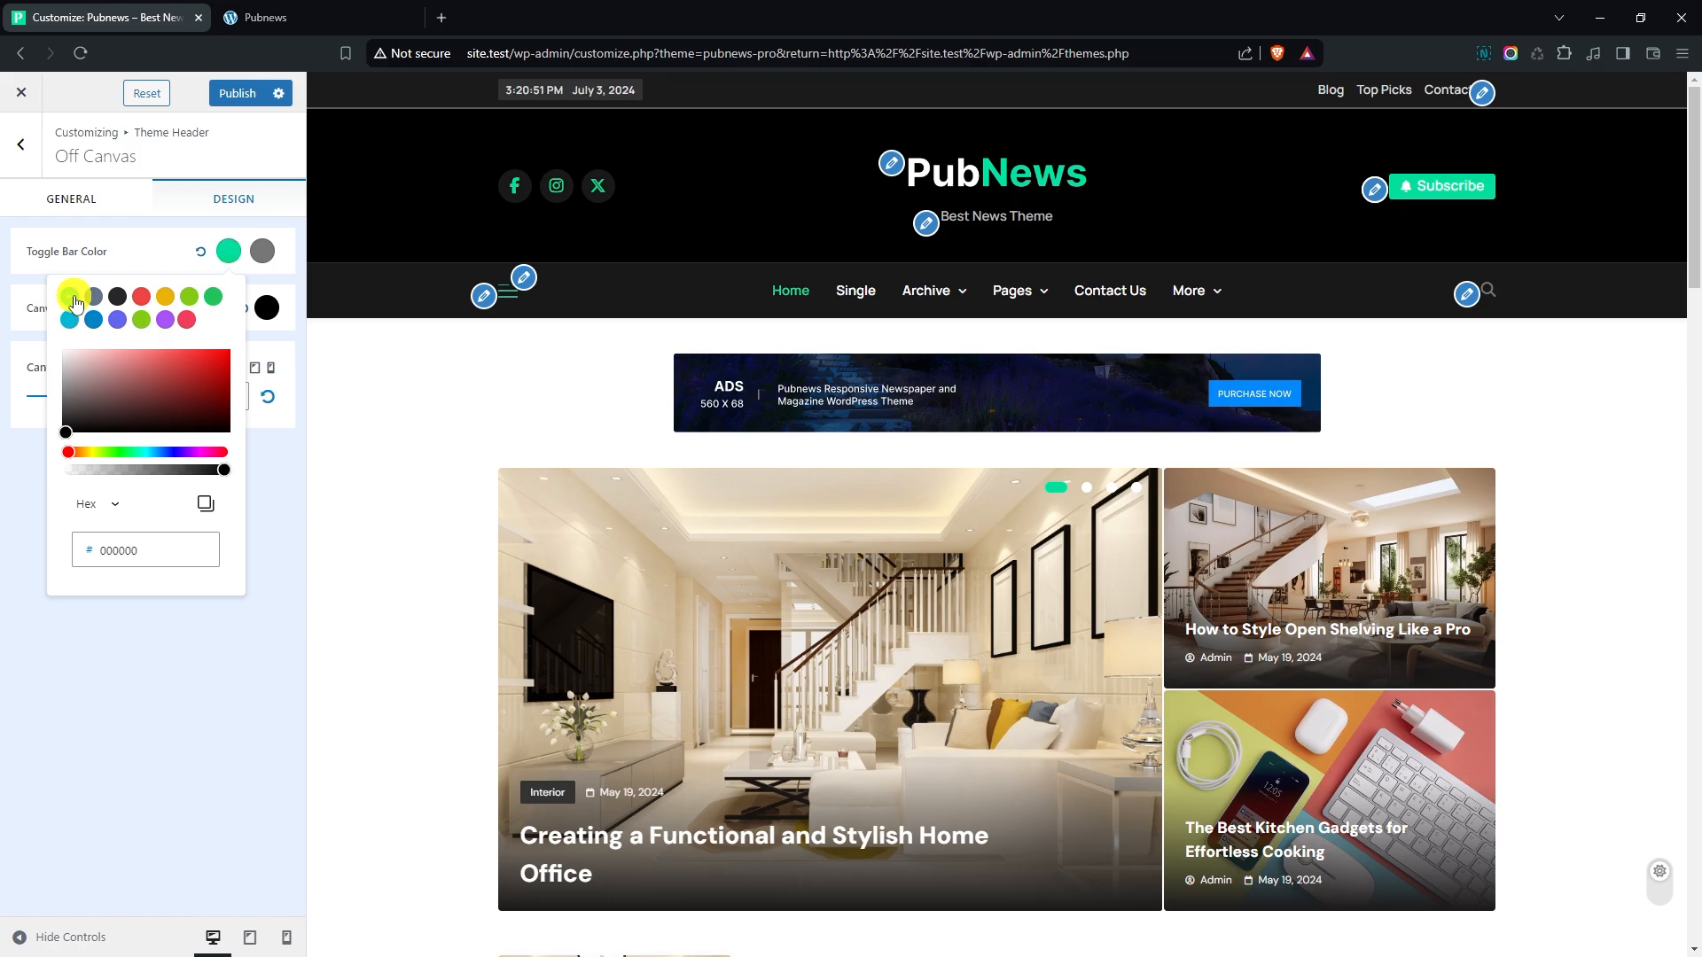
click(527, 304)
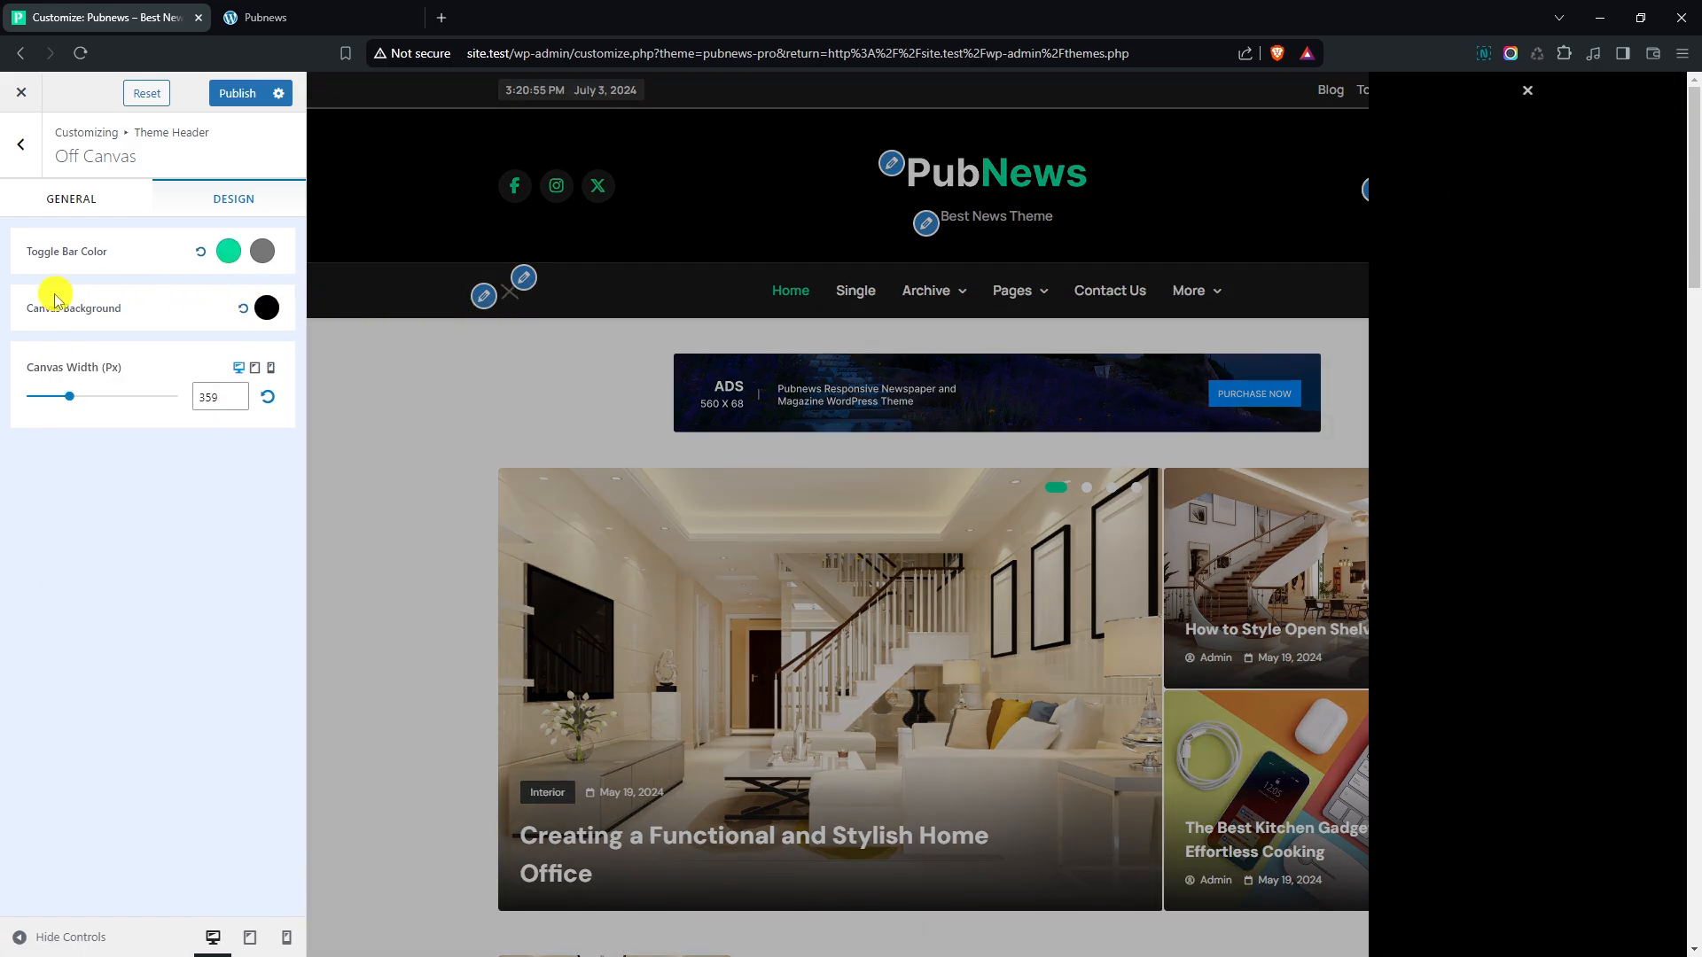
click(266, 308)
drag(232, 457, 83, 523)
click(37, 446)
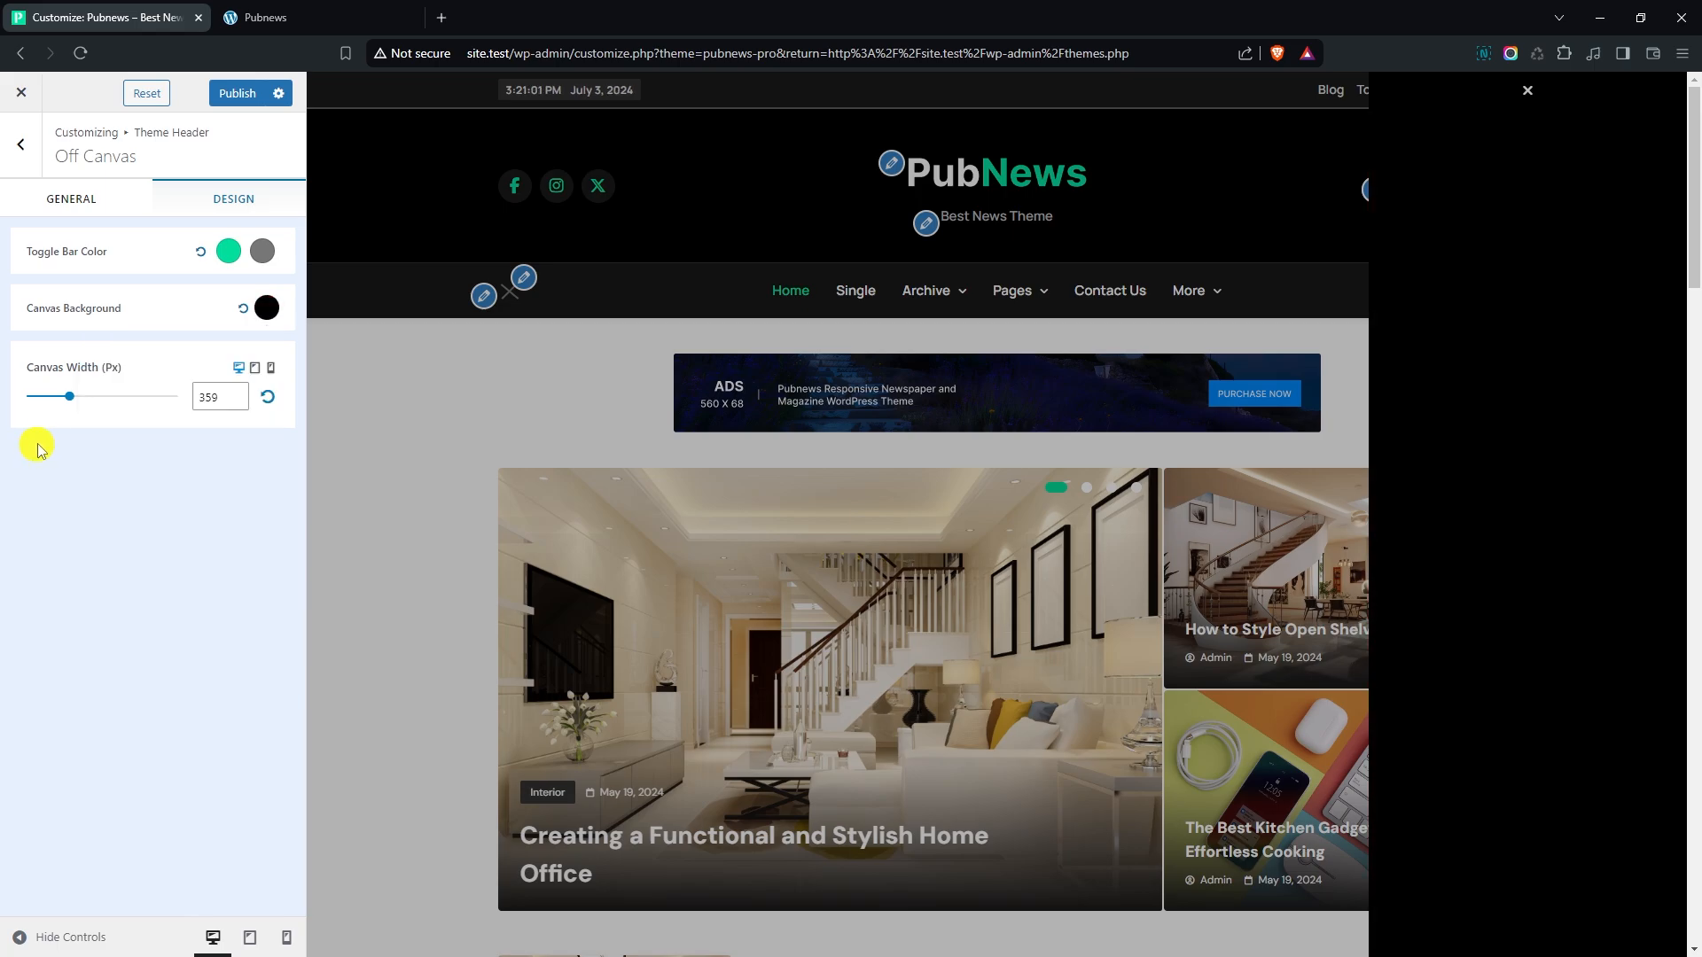
- Set the desktop canvas width to 335 px and return to the Theme Header settings
mouse_move(72, 403)
mouse_down()
mouse_move(124, 407)
mouse_move(67, 407)
mouse_up()
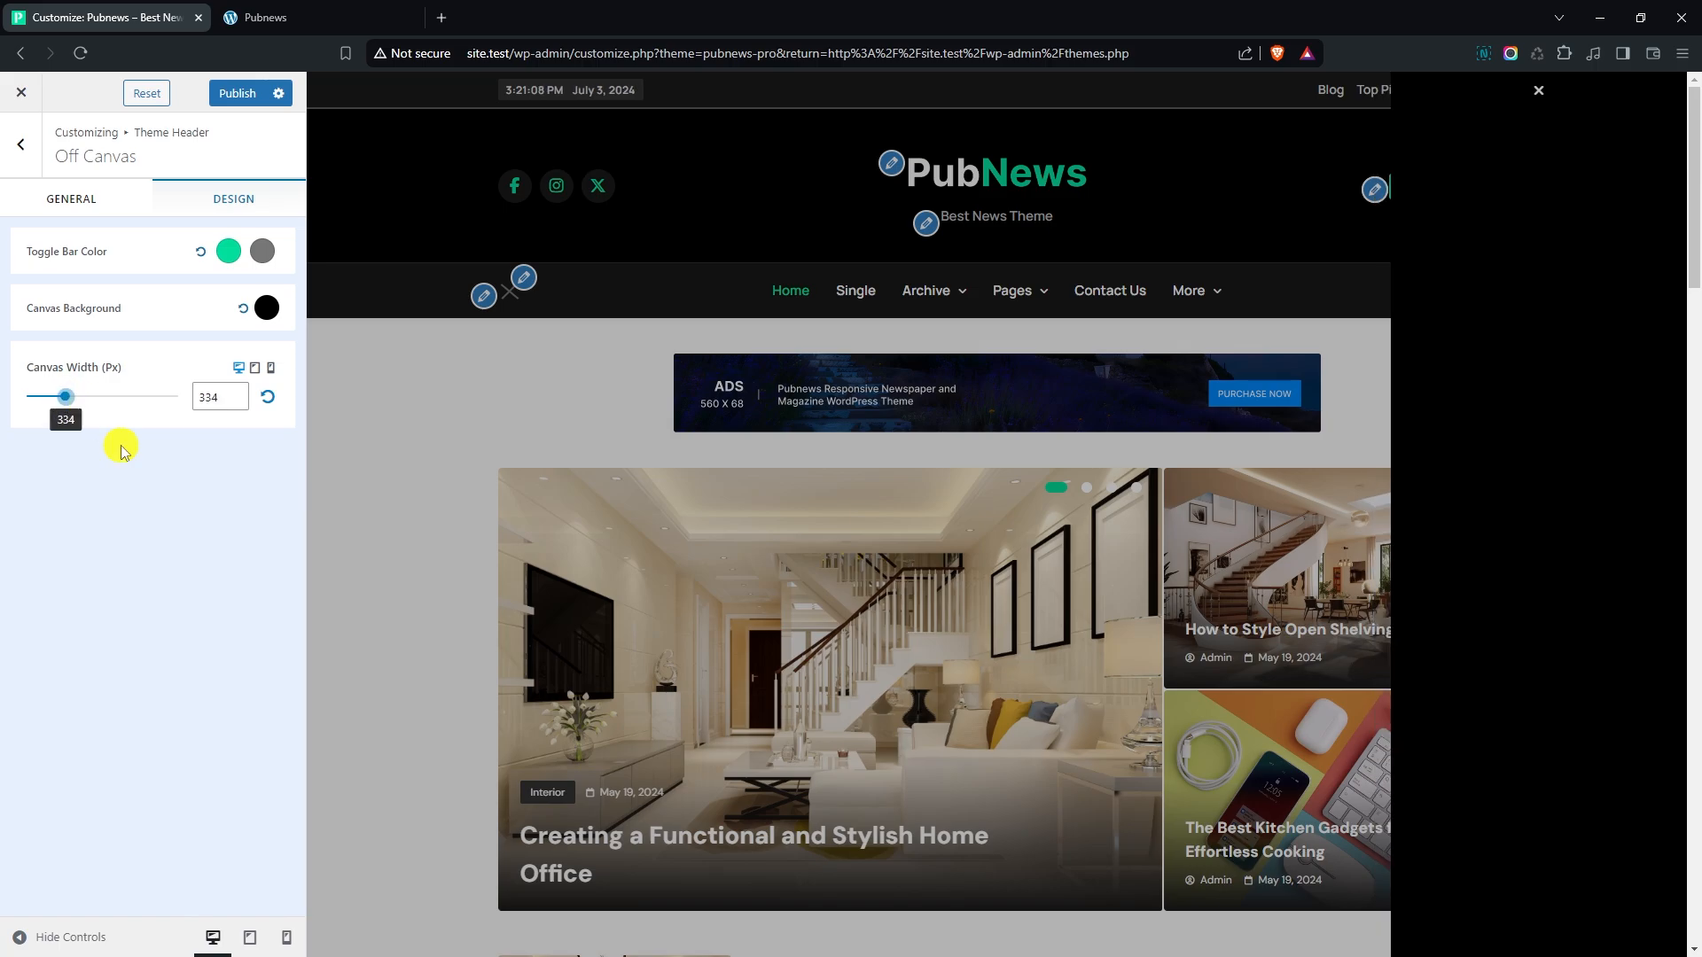
click(238, 392)
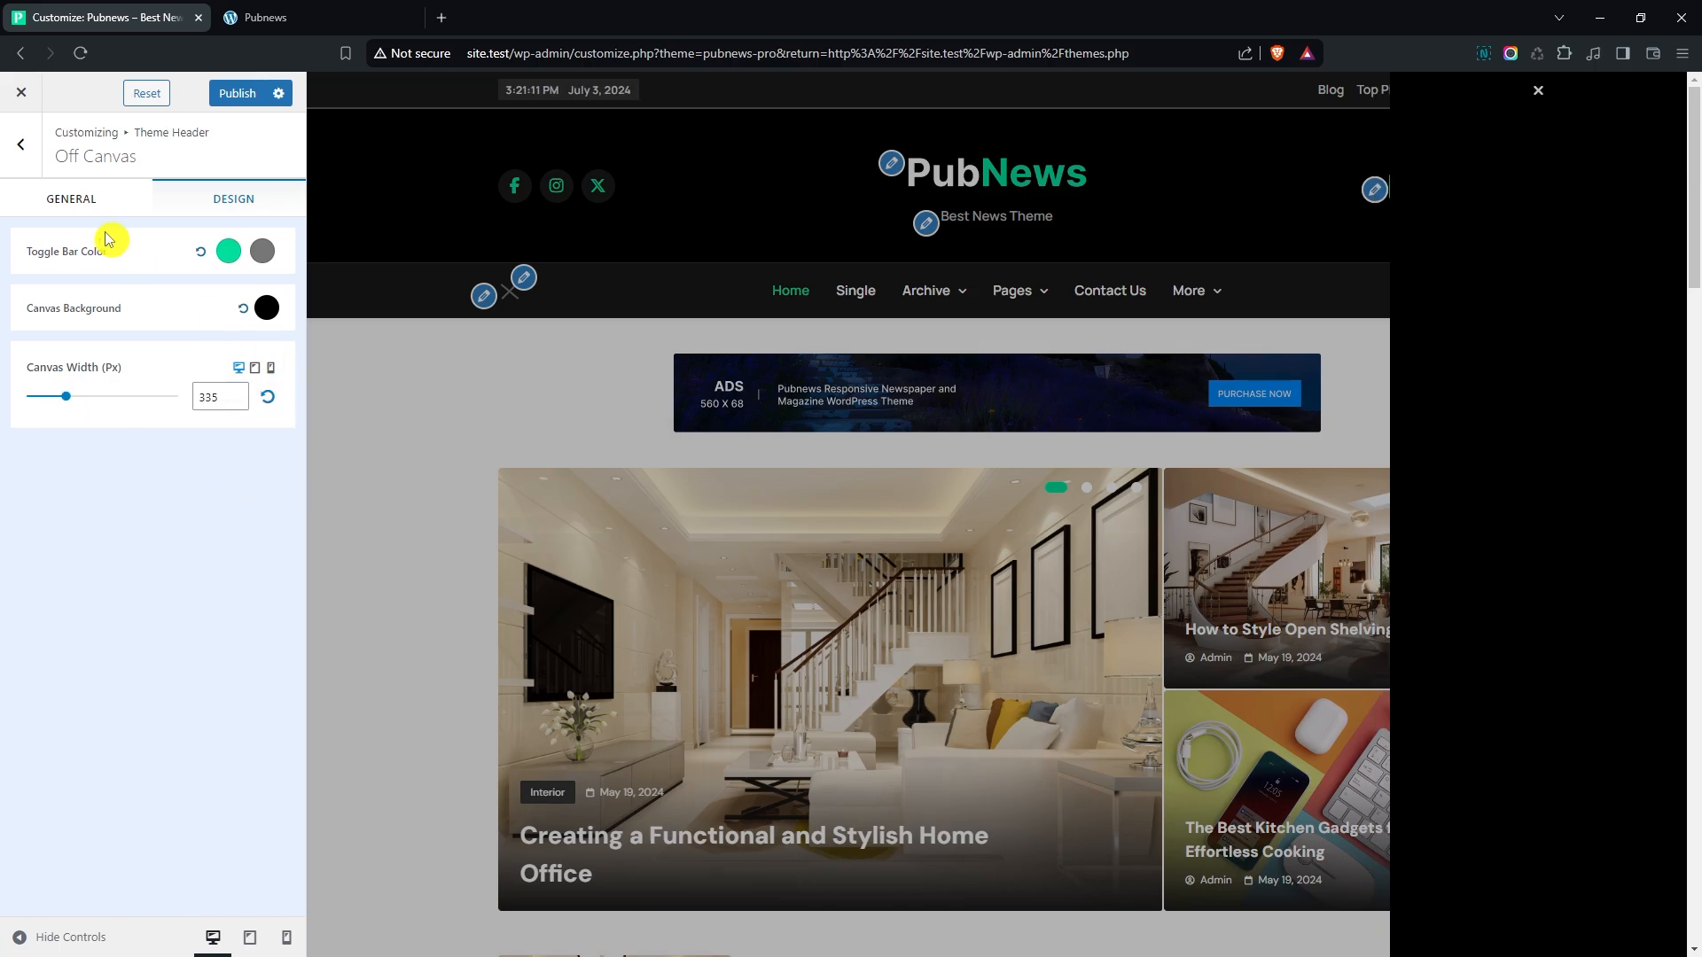
click(380, 243)
click(21, 147)
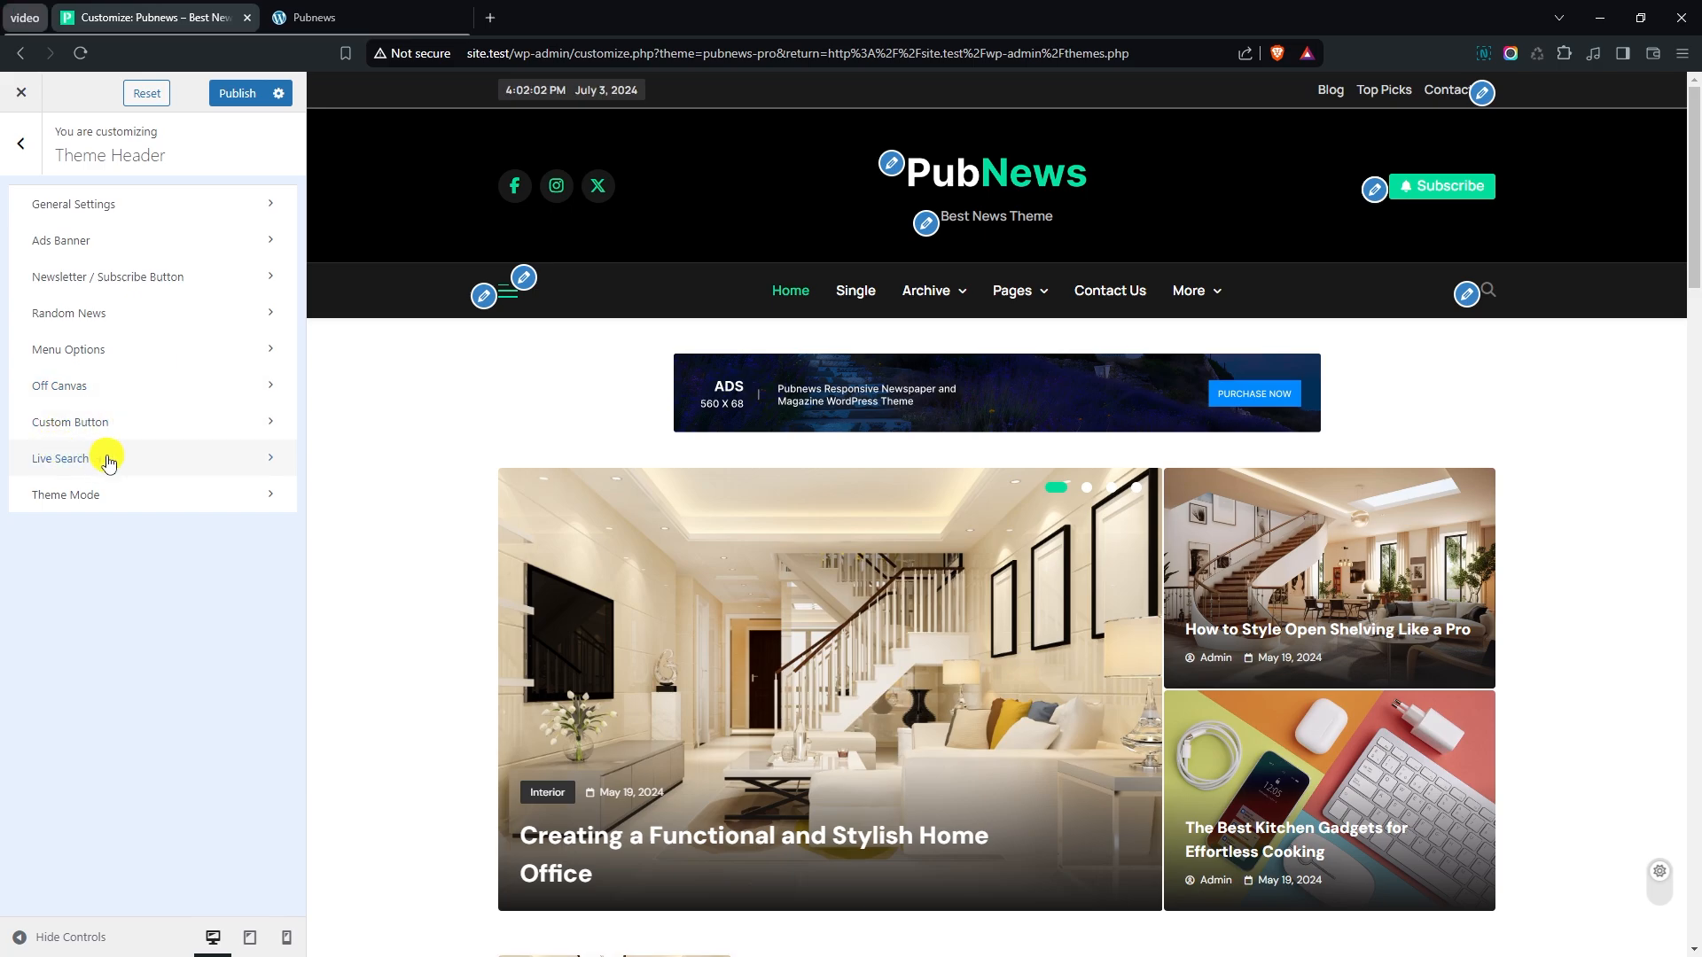
- Switch the Live Search popup style to Search Popup Layout One and preview the search box
click(109, 459)
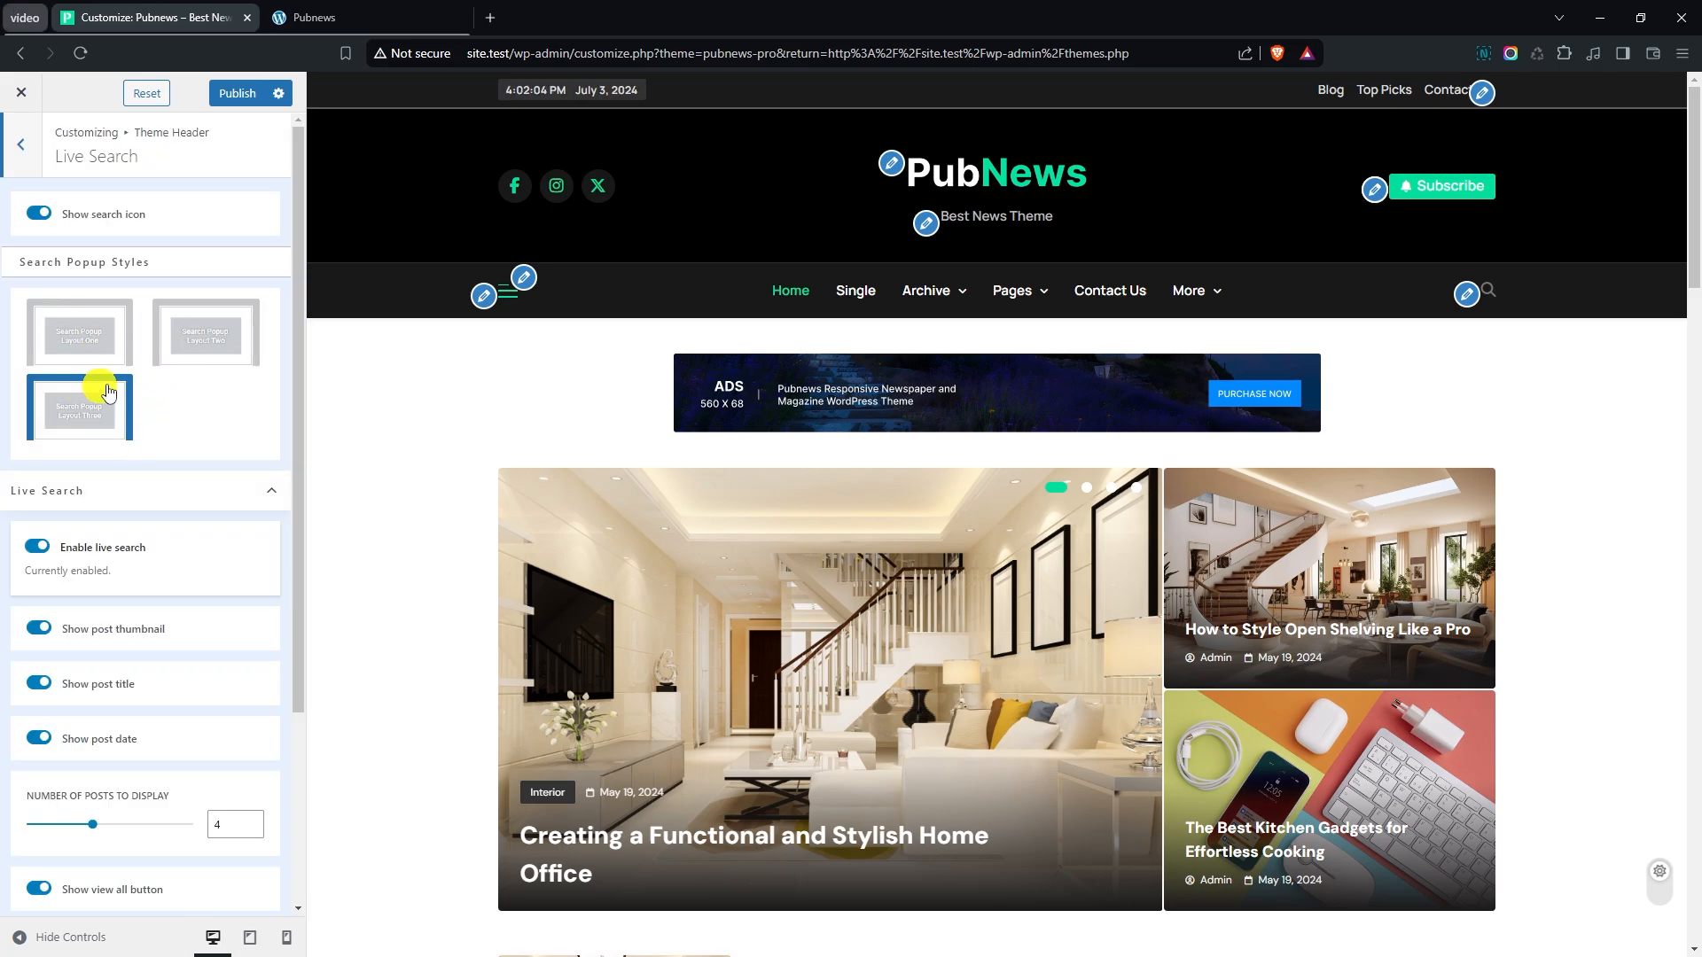
click(1489, 291)
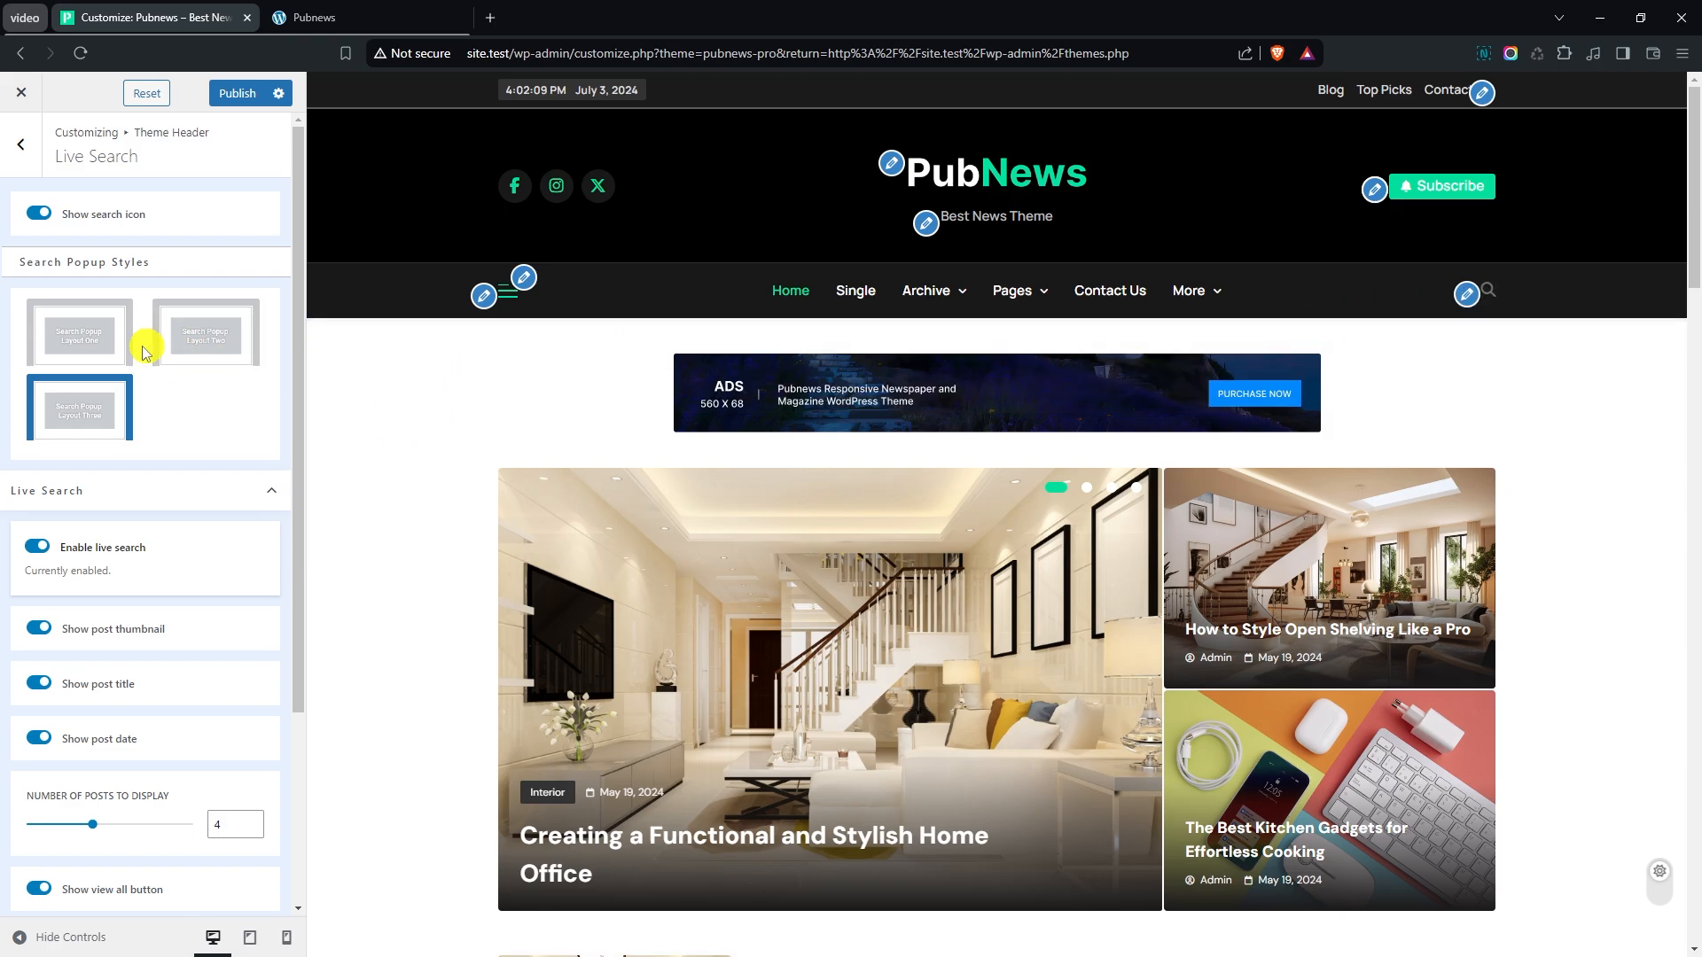
click(106, 344)
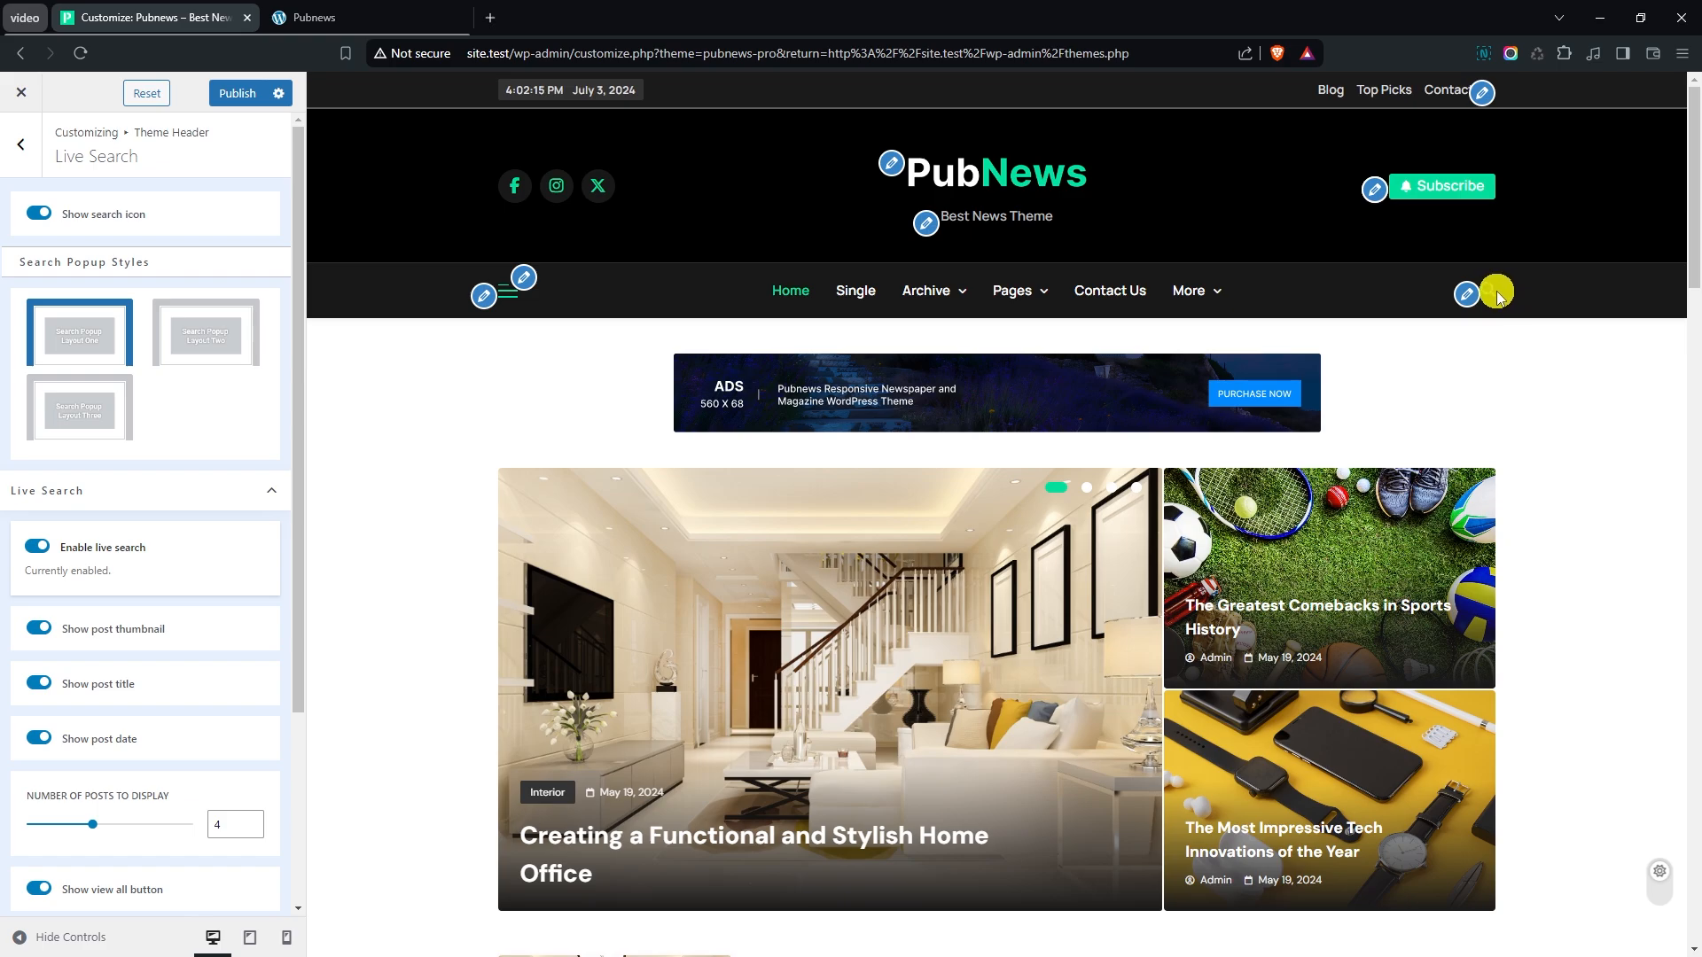
click(1493, 298)
click(1356, 344)
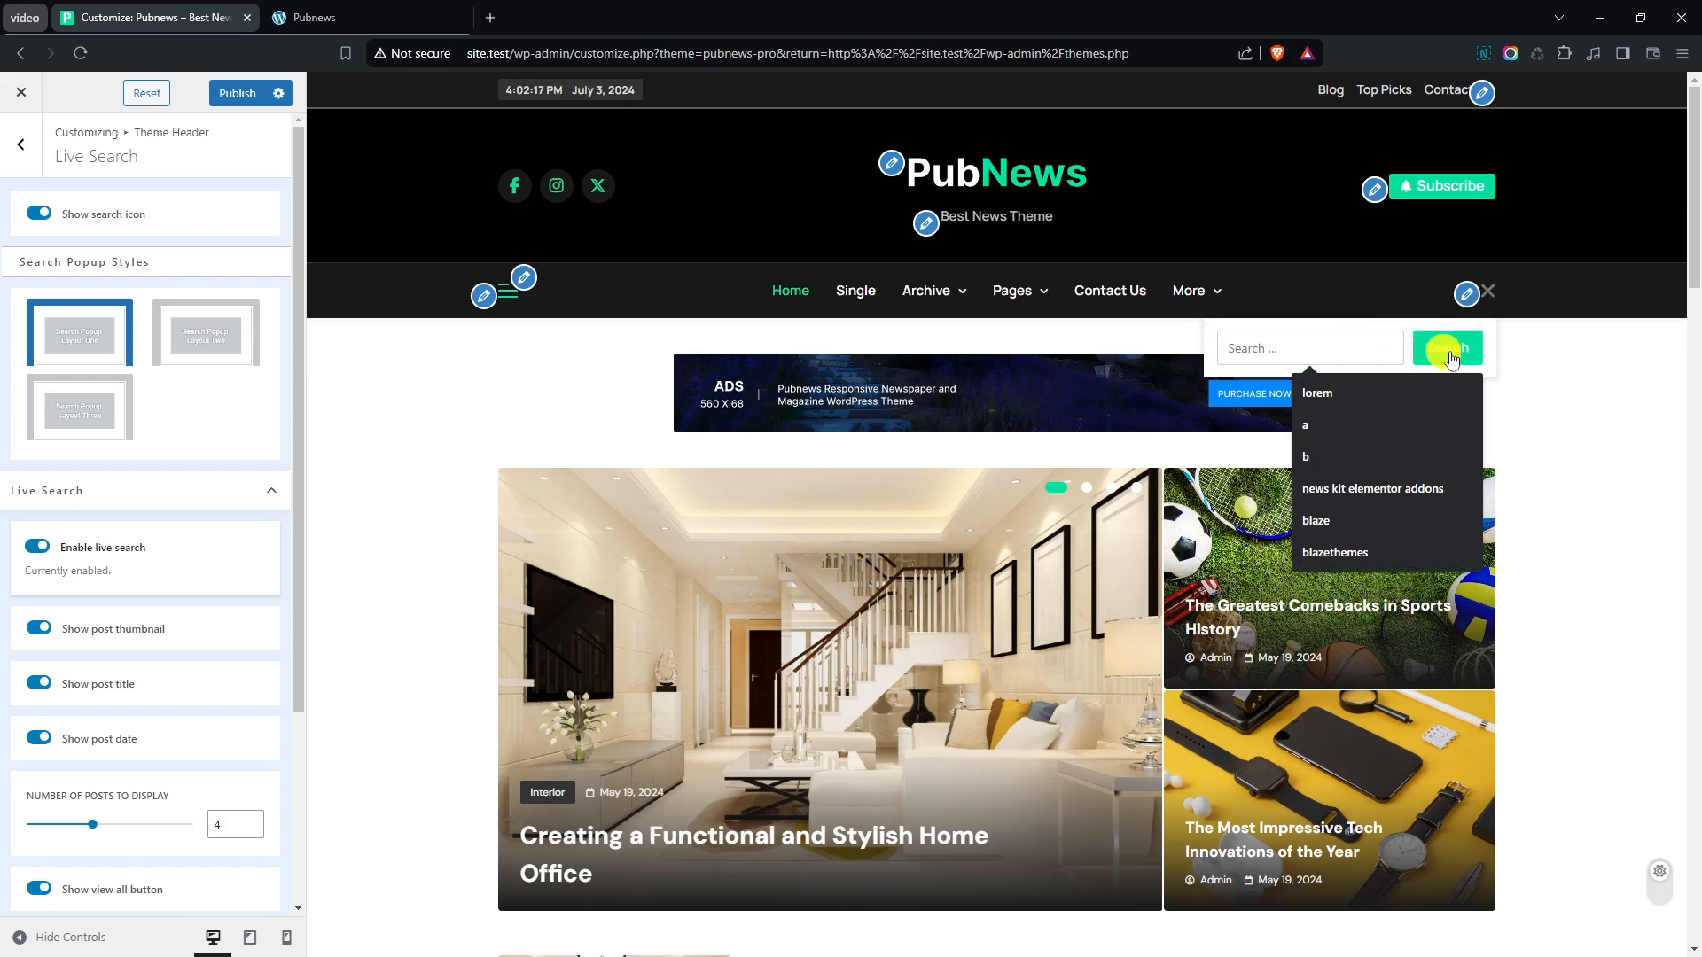
click(1560, 358)
- Test the live search in the site preview by searching for "lorem"
scroll(258, 386, down, 1)
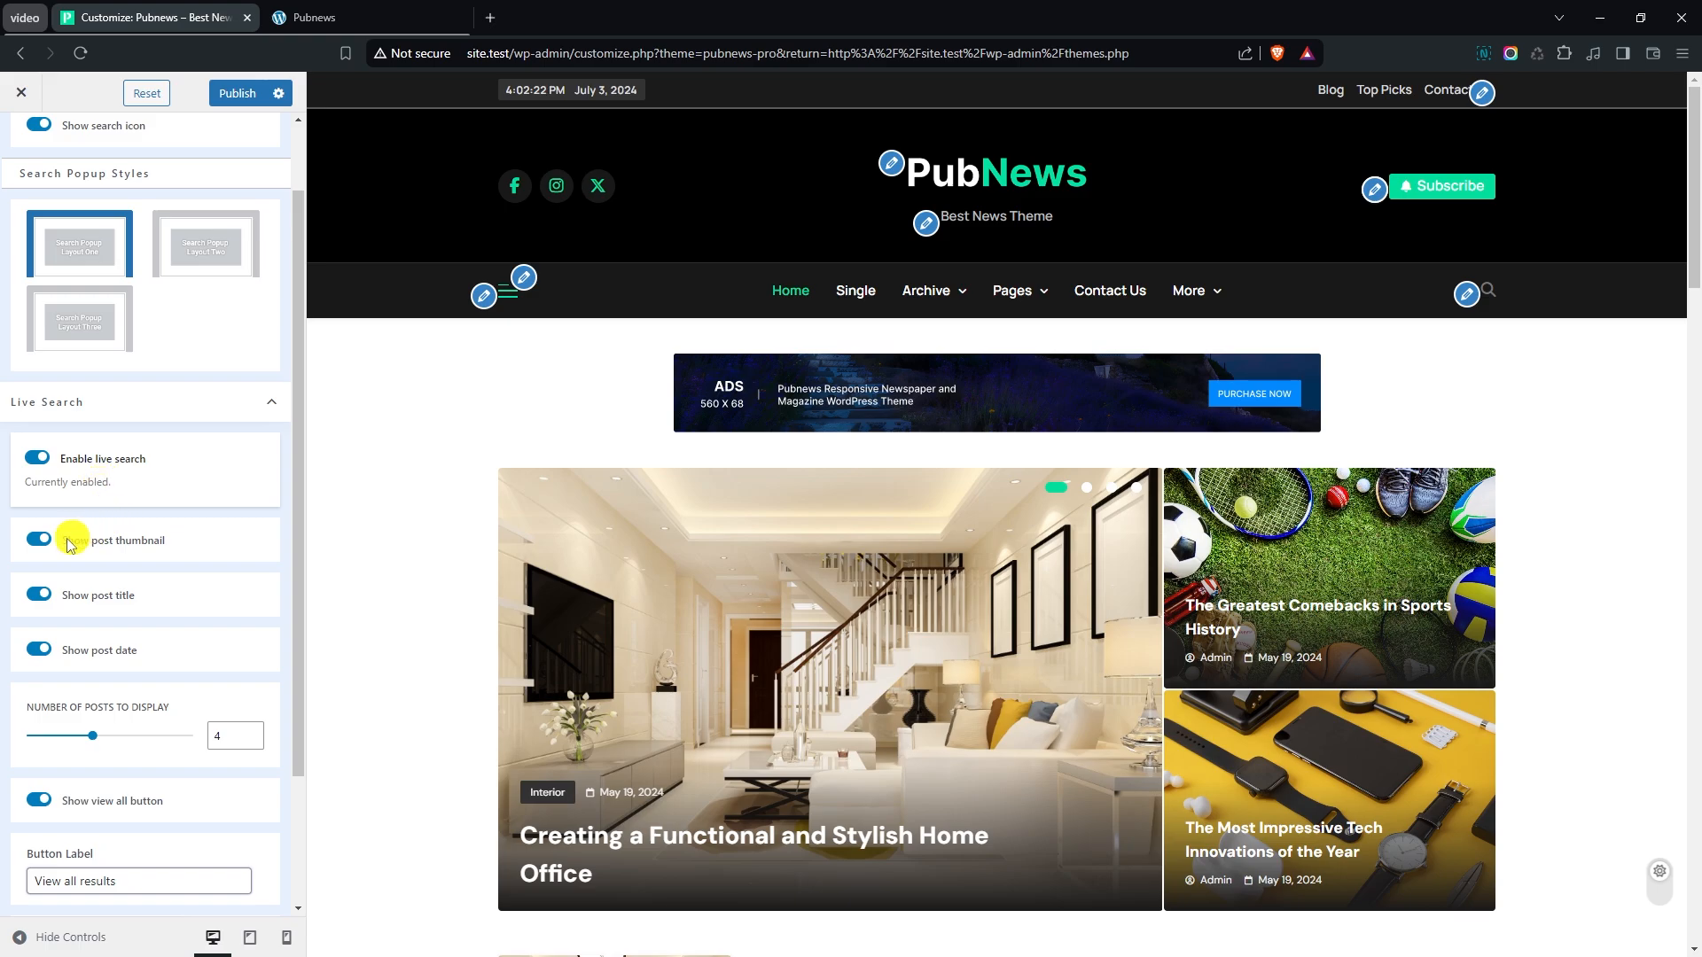
click(1487, 291)
click(1359, 346)
text(lorem)
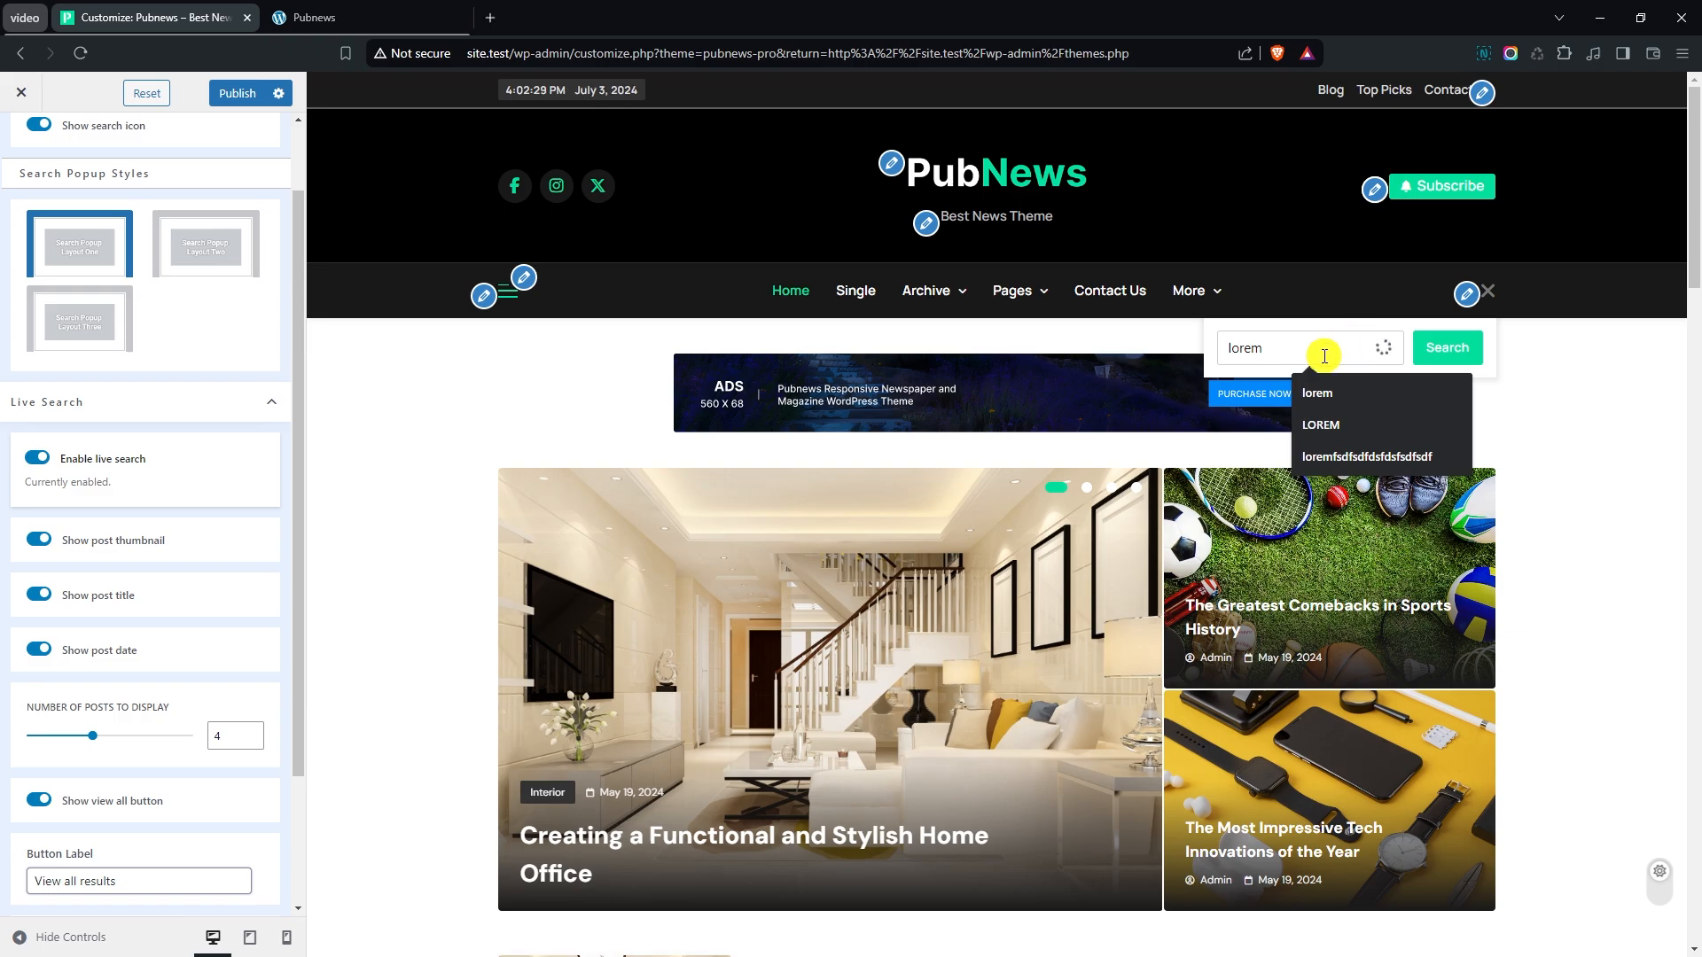
- Turn off the post thumbnail in live search results and check it by searching for "lorem"
click(48, 544)
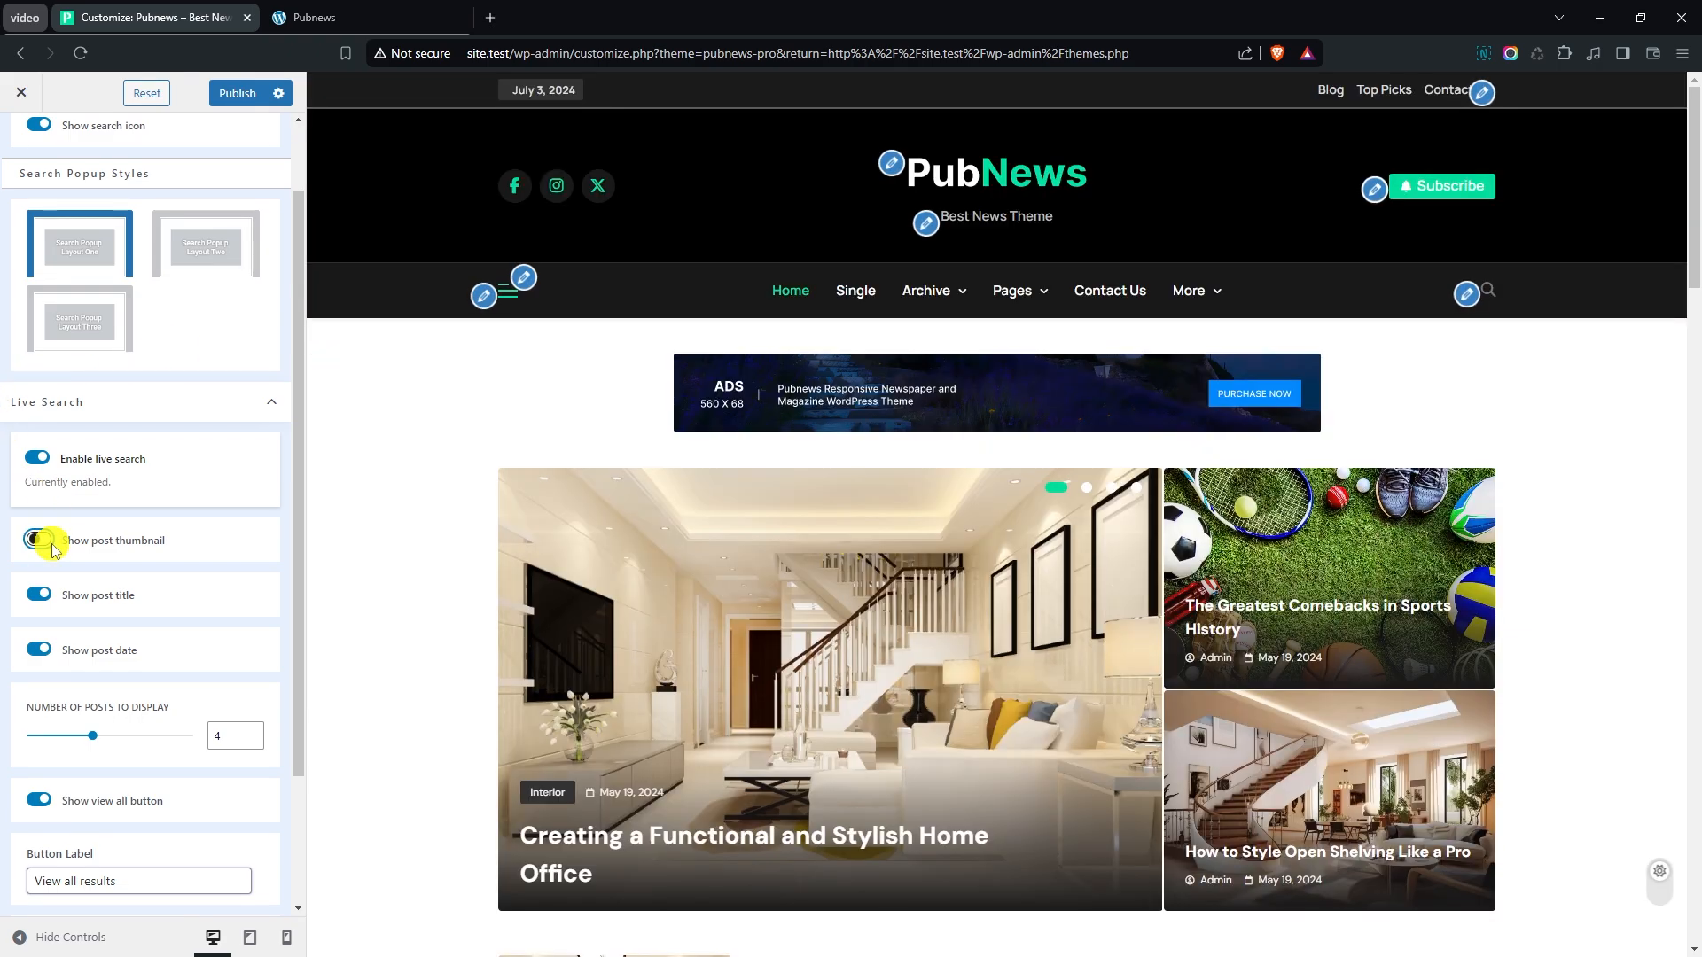
click(1488, 291)
click(1324, 352)
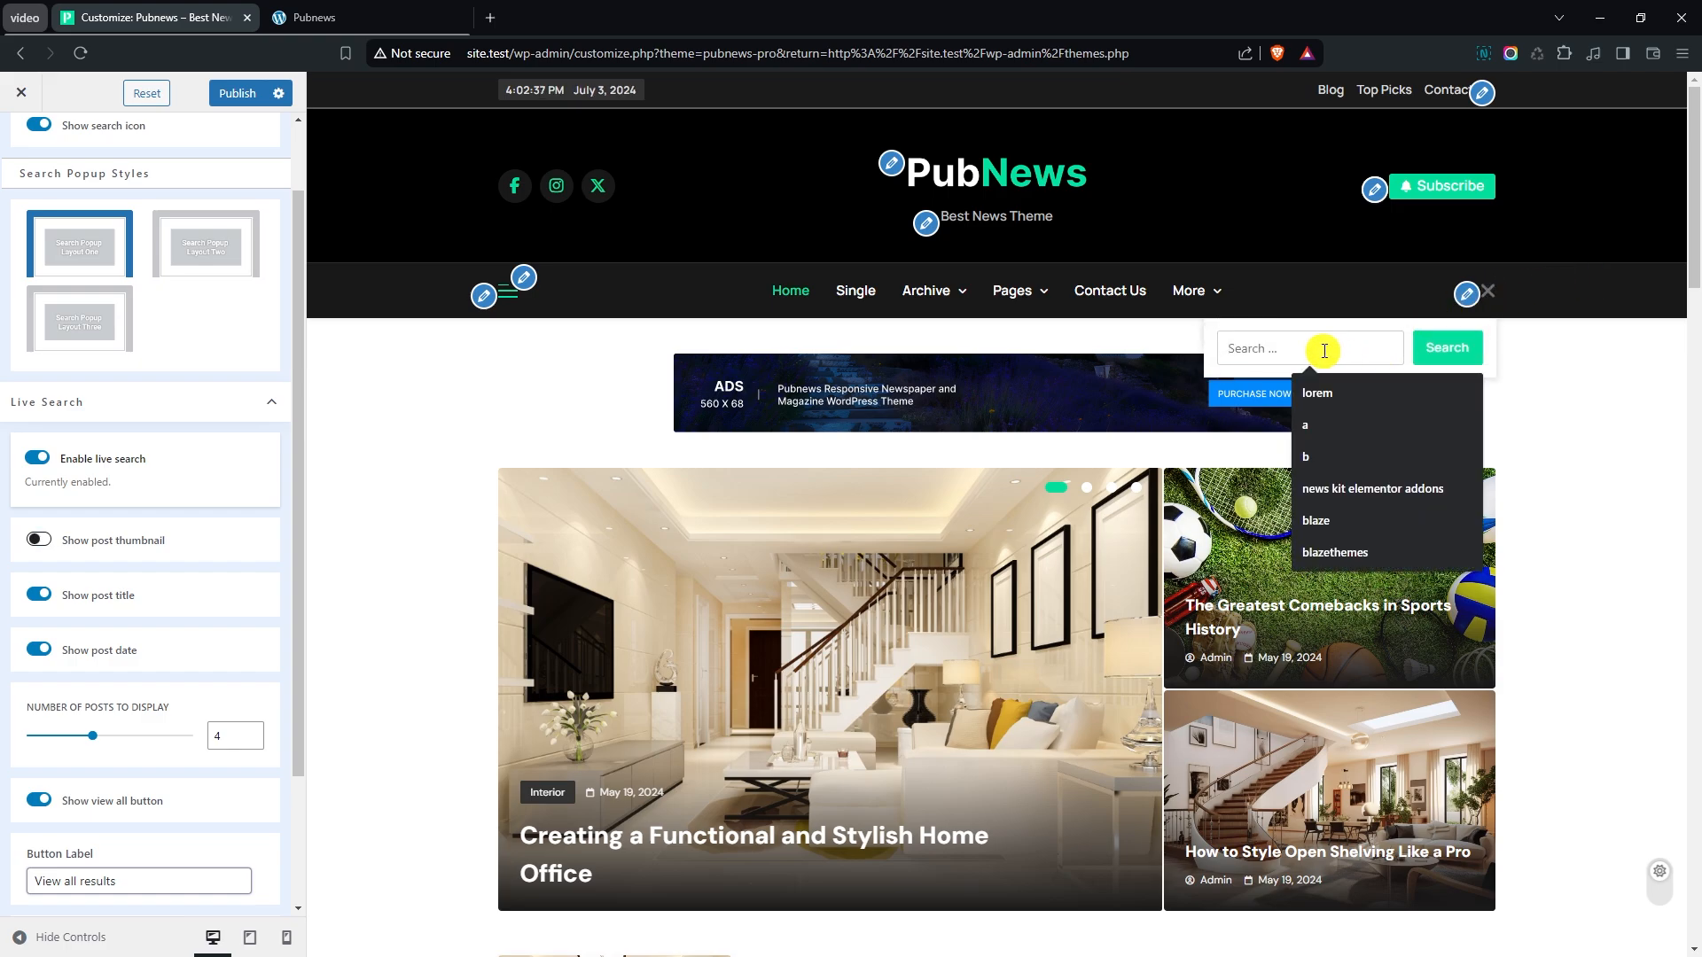
text(lorem)
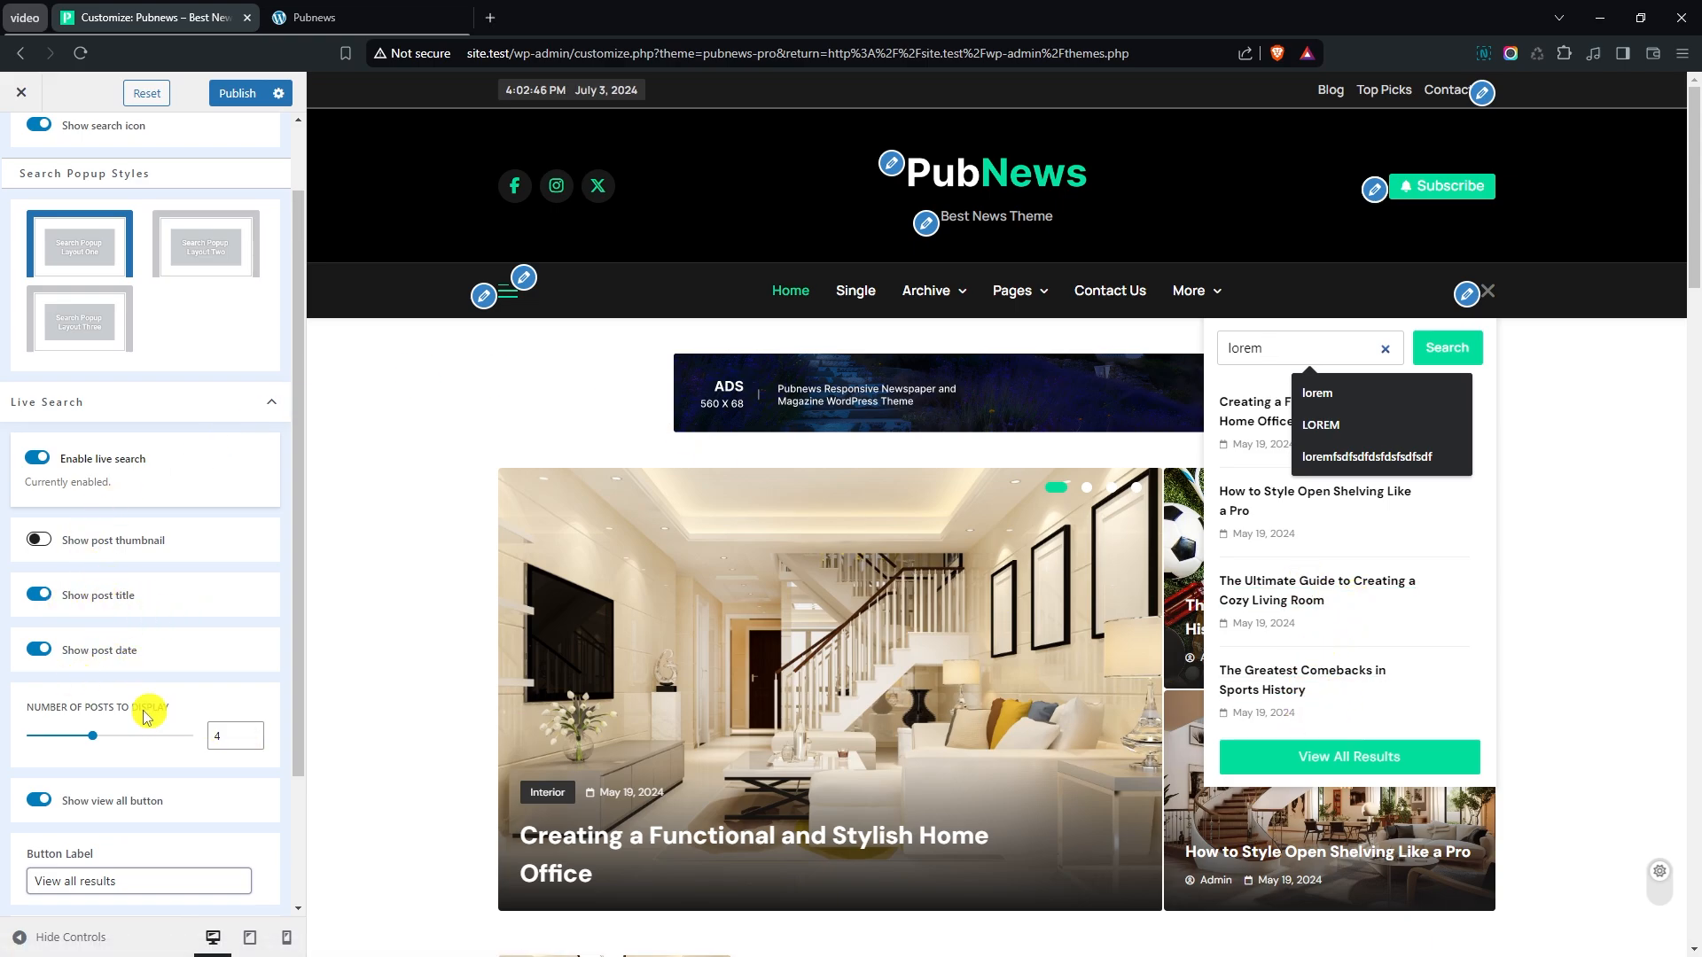
- Review the view all button's label and its link target options, keeping Open link in new tab
scroll(137, 716, down, 2)
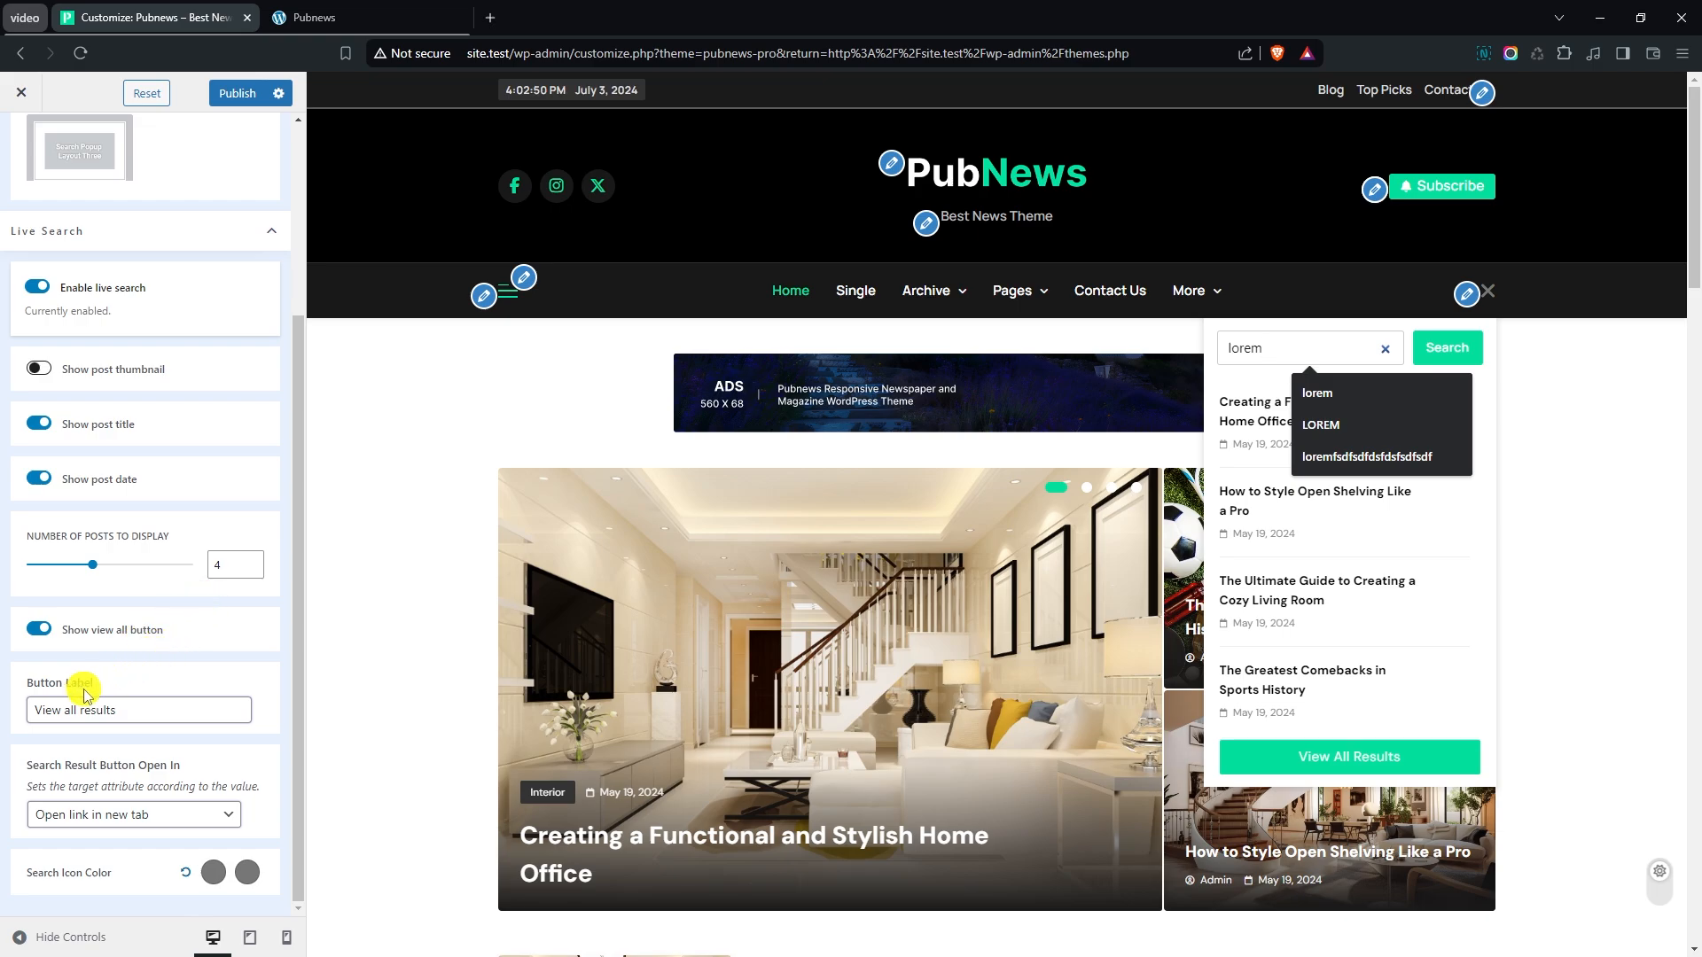
click(124, 709)
click(78, 816)
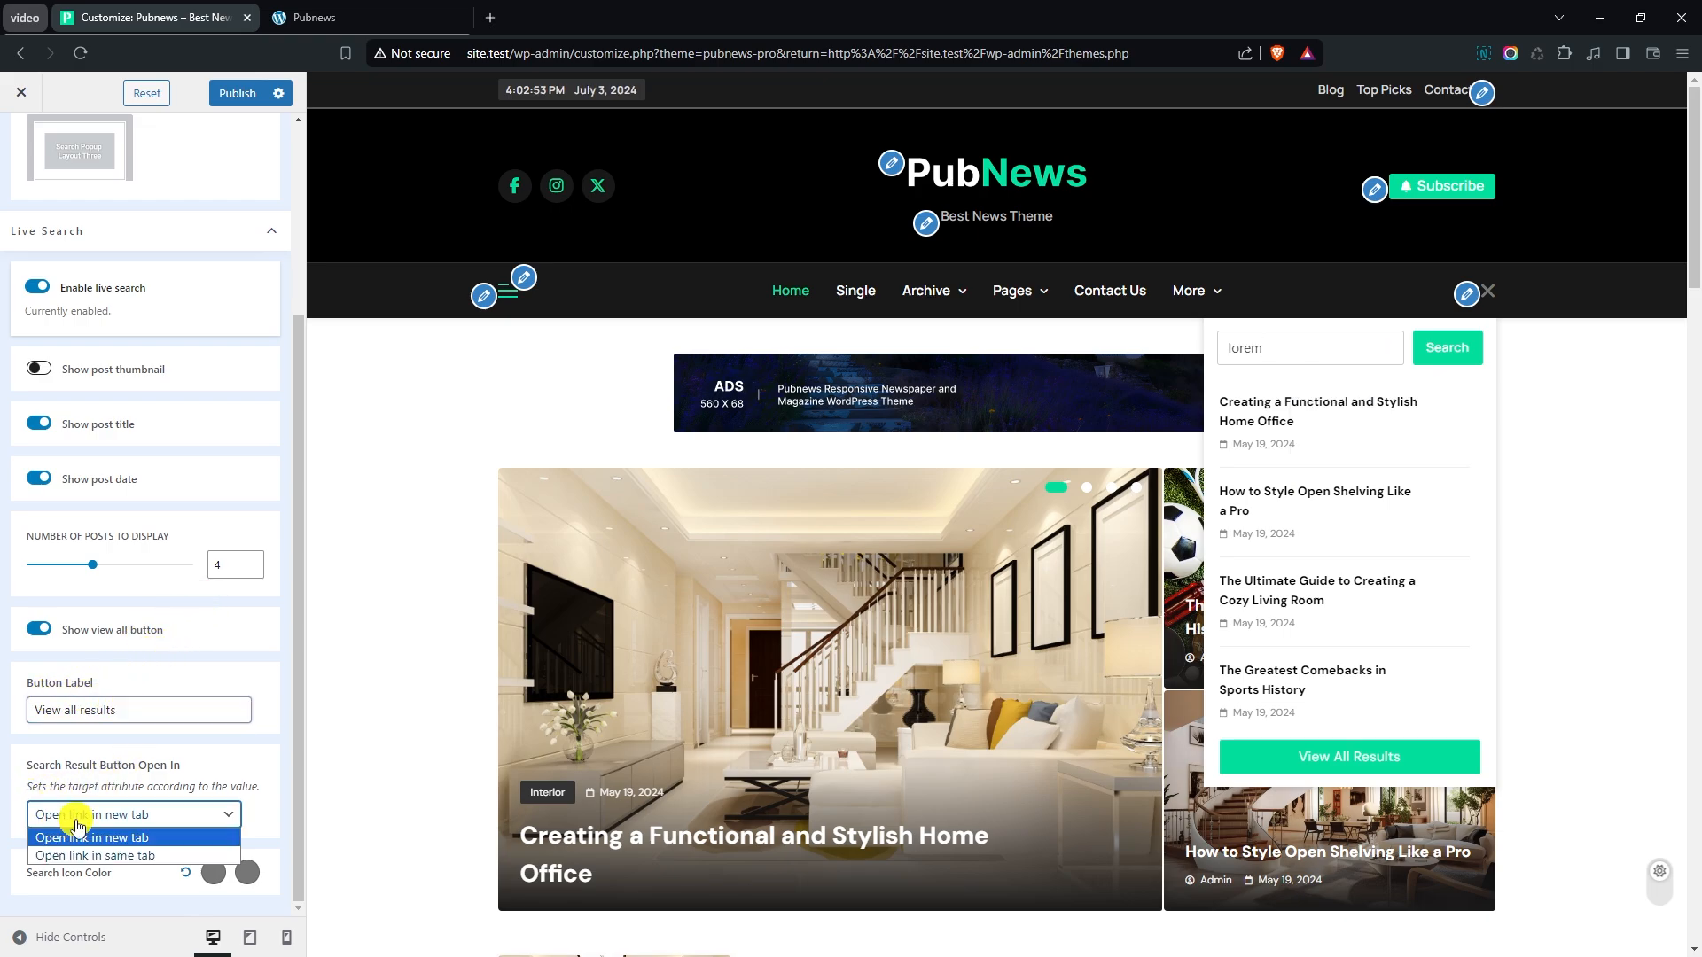
click(78, 837)
- Set both search icon colors to the green preset and close the search popup to check the icon
click(212, 872)
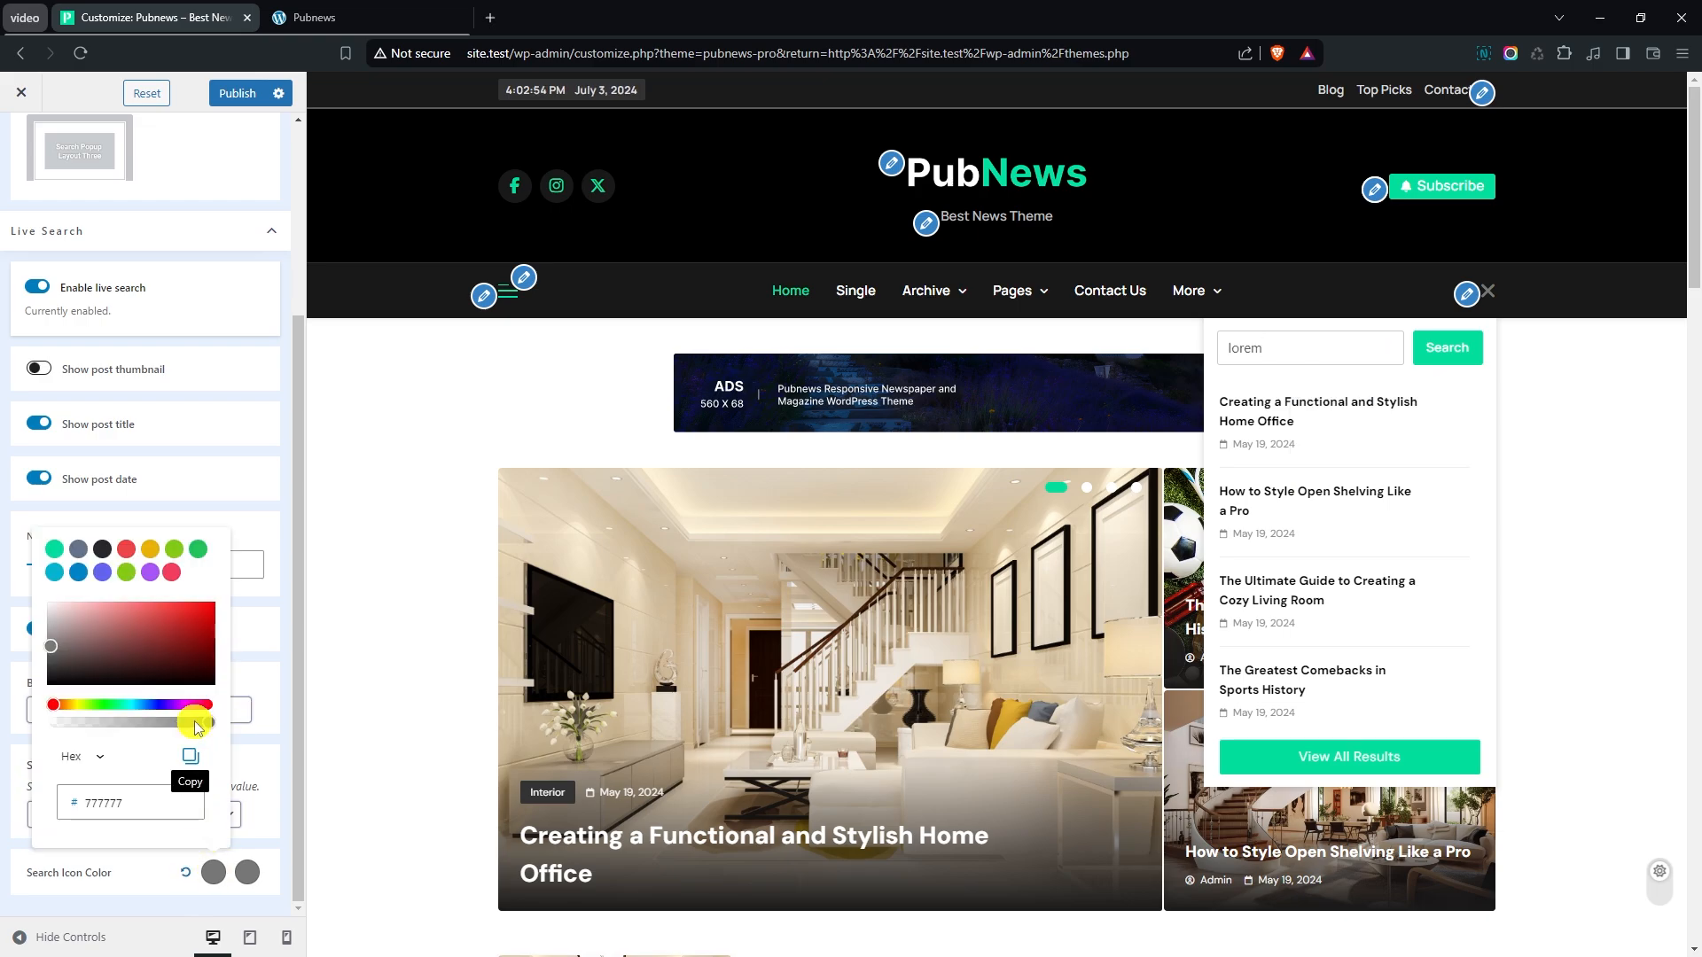
click(55, 549)
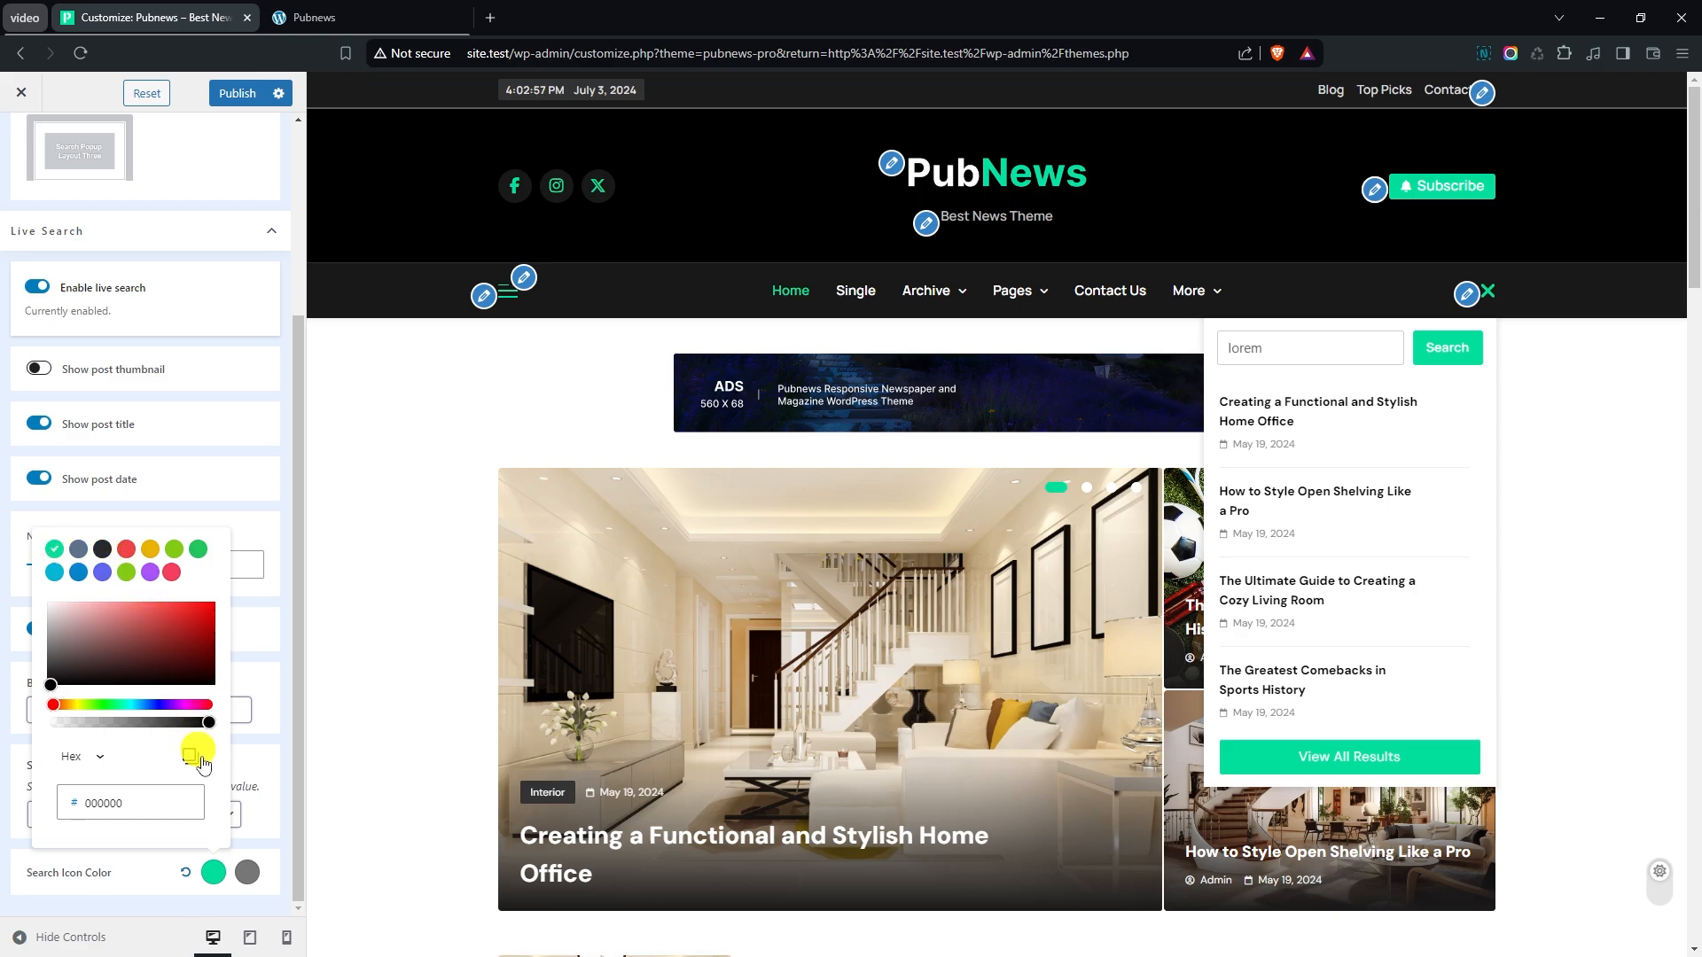
click(247, 873)
click(87, 550)
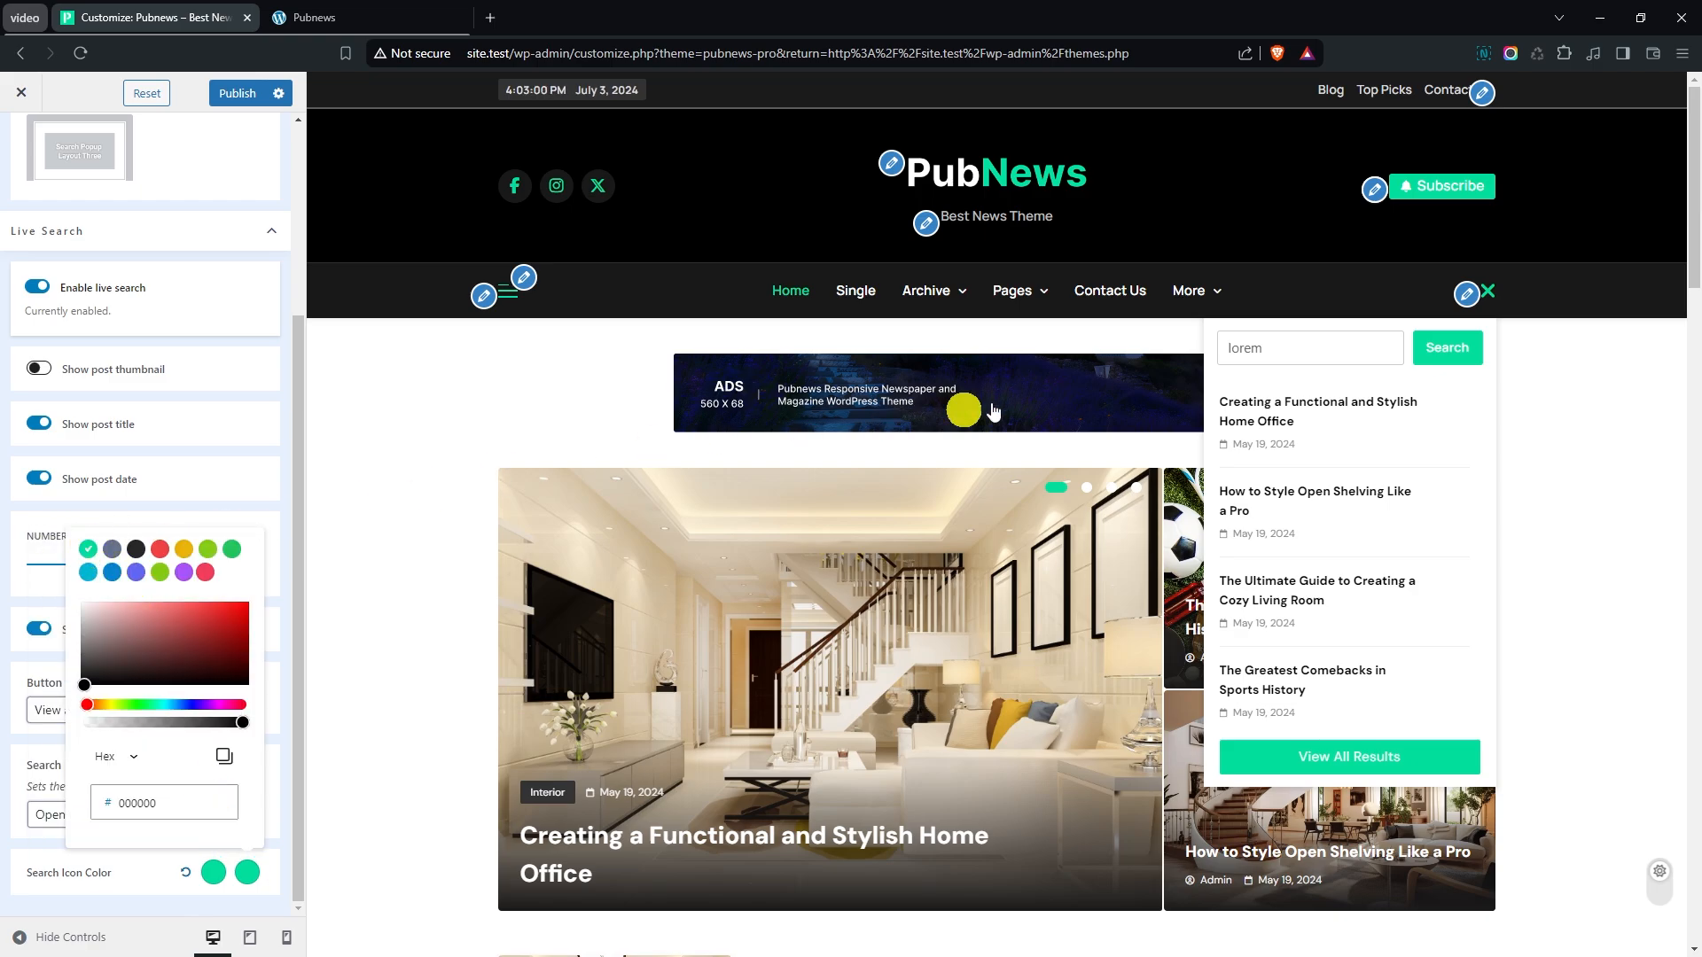
click(1490, 292)
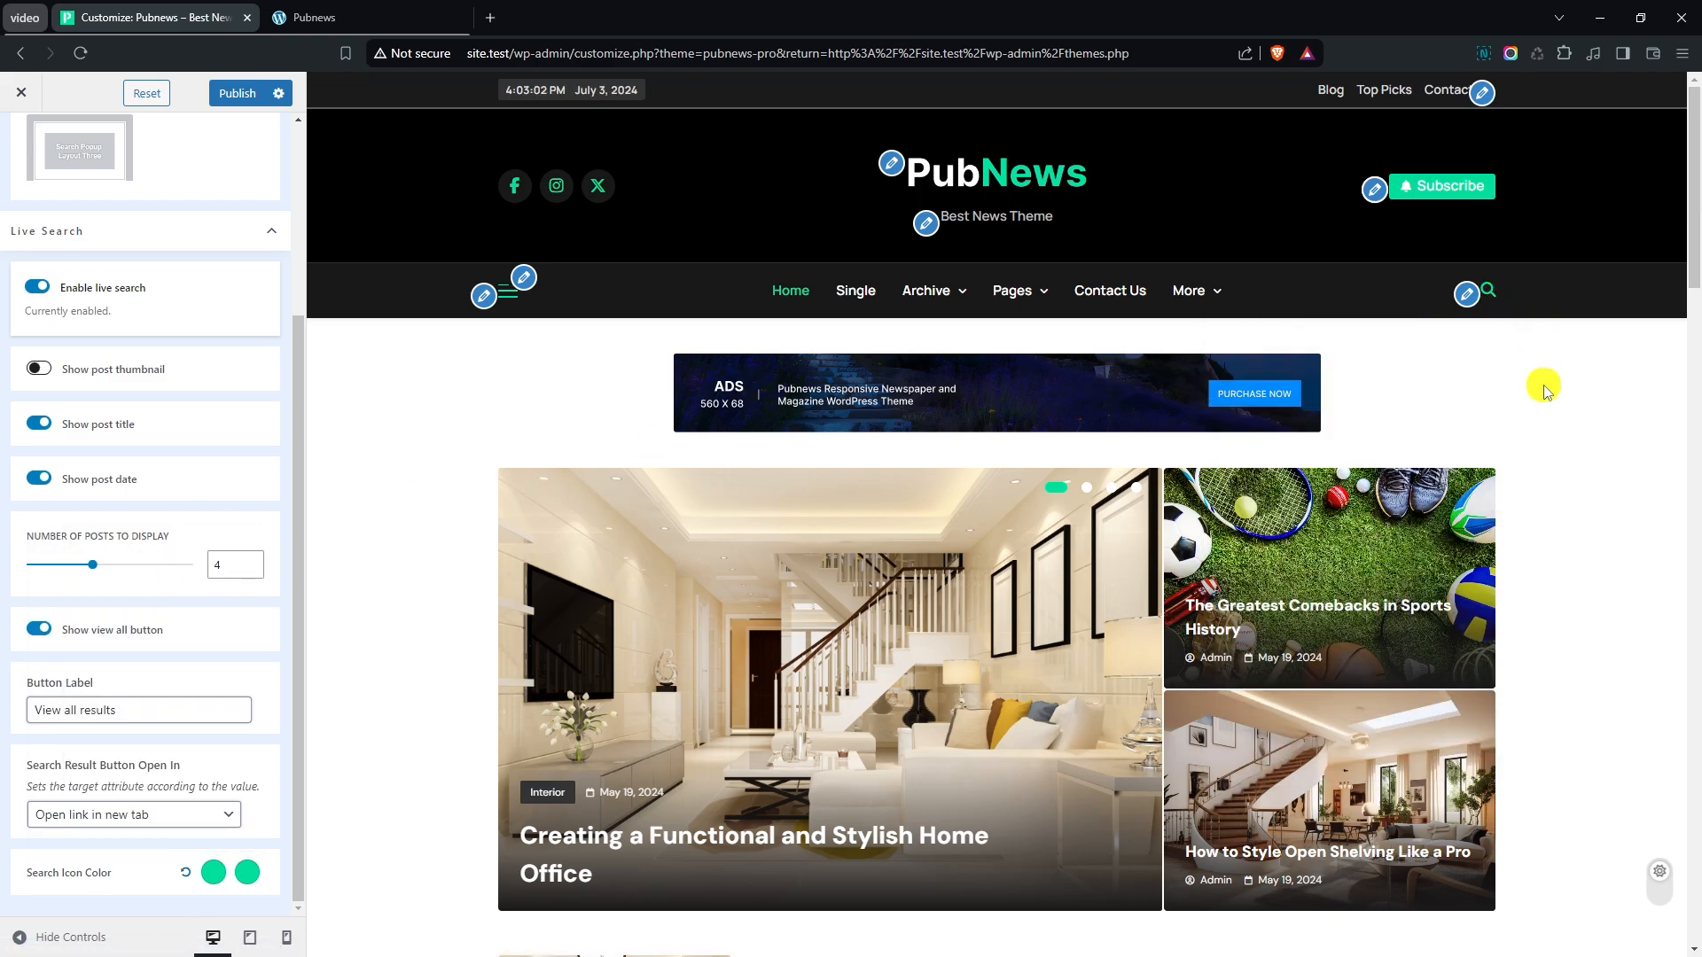
scroll(67, 377, up, 3)
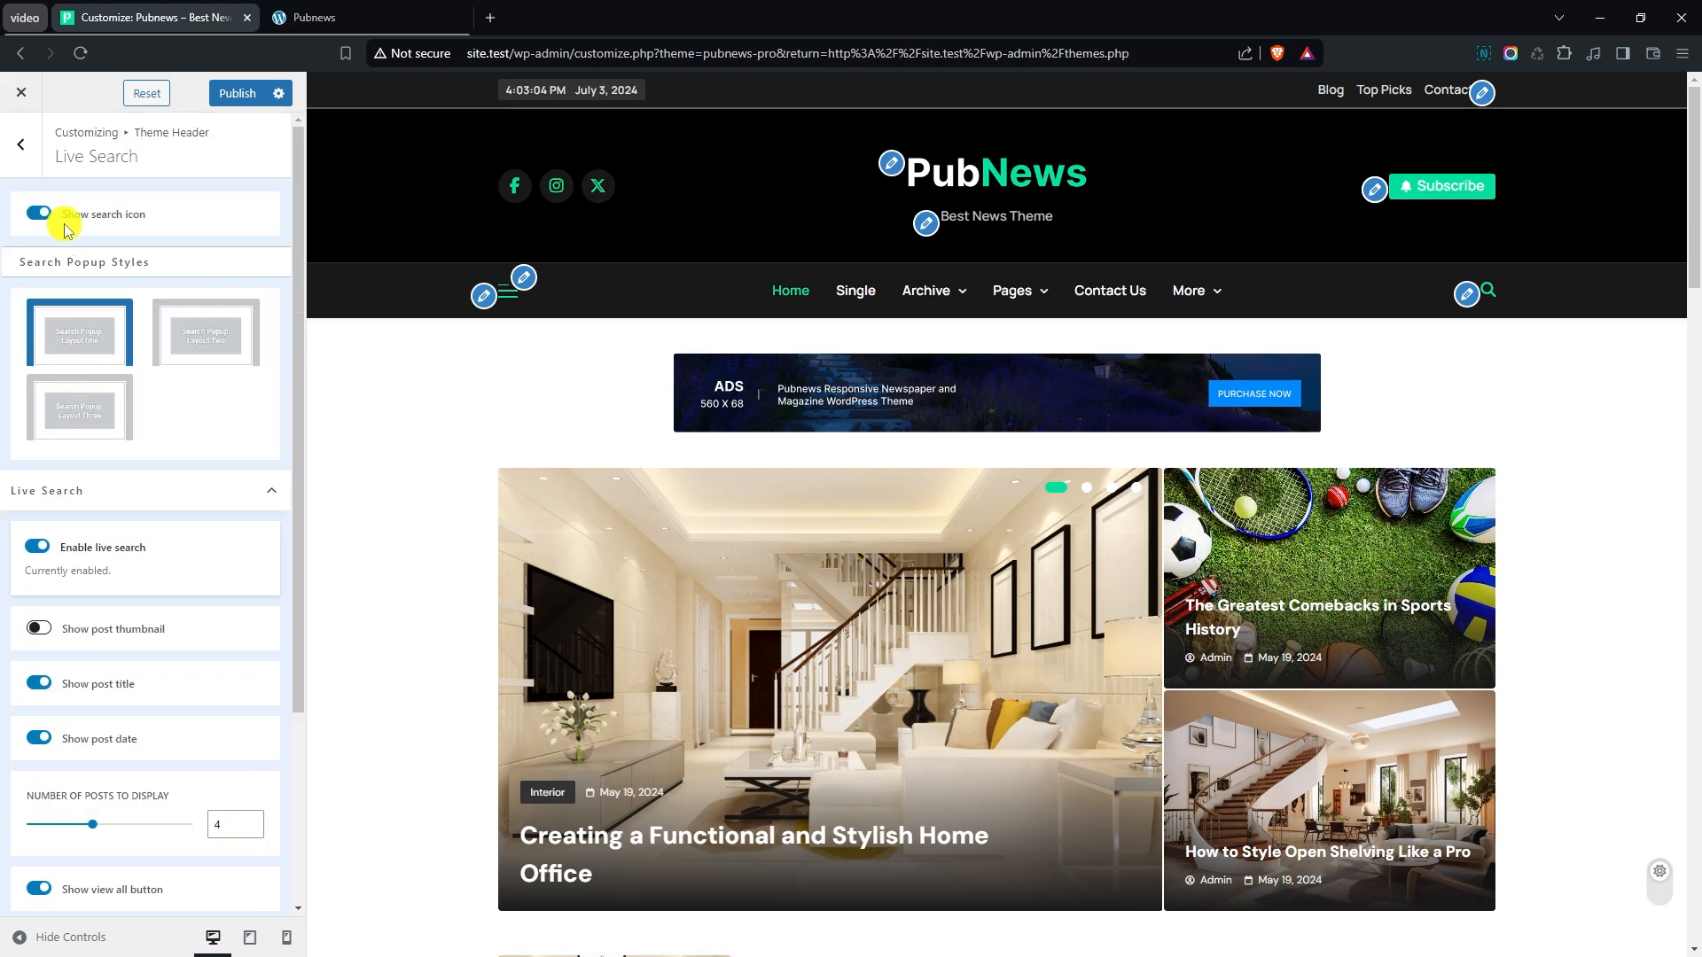
- Review the Theme Mode settings and test the dark/light toggle in the site preview, ending in light mode
click(22, 143)
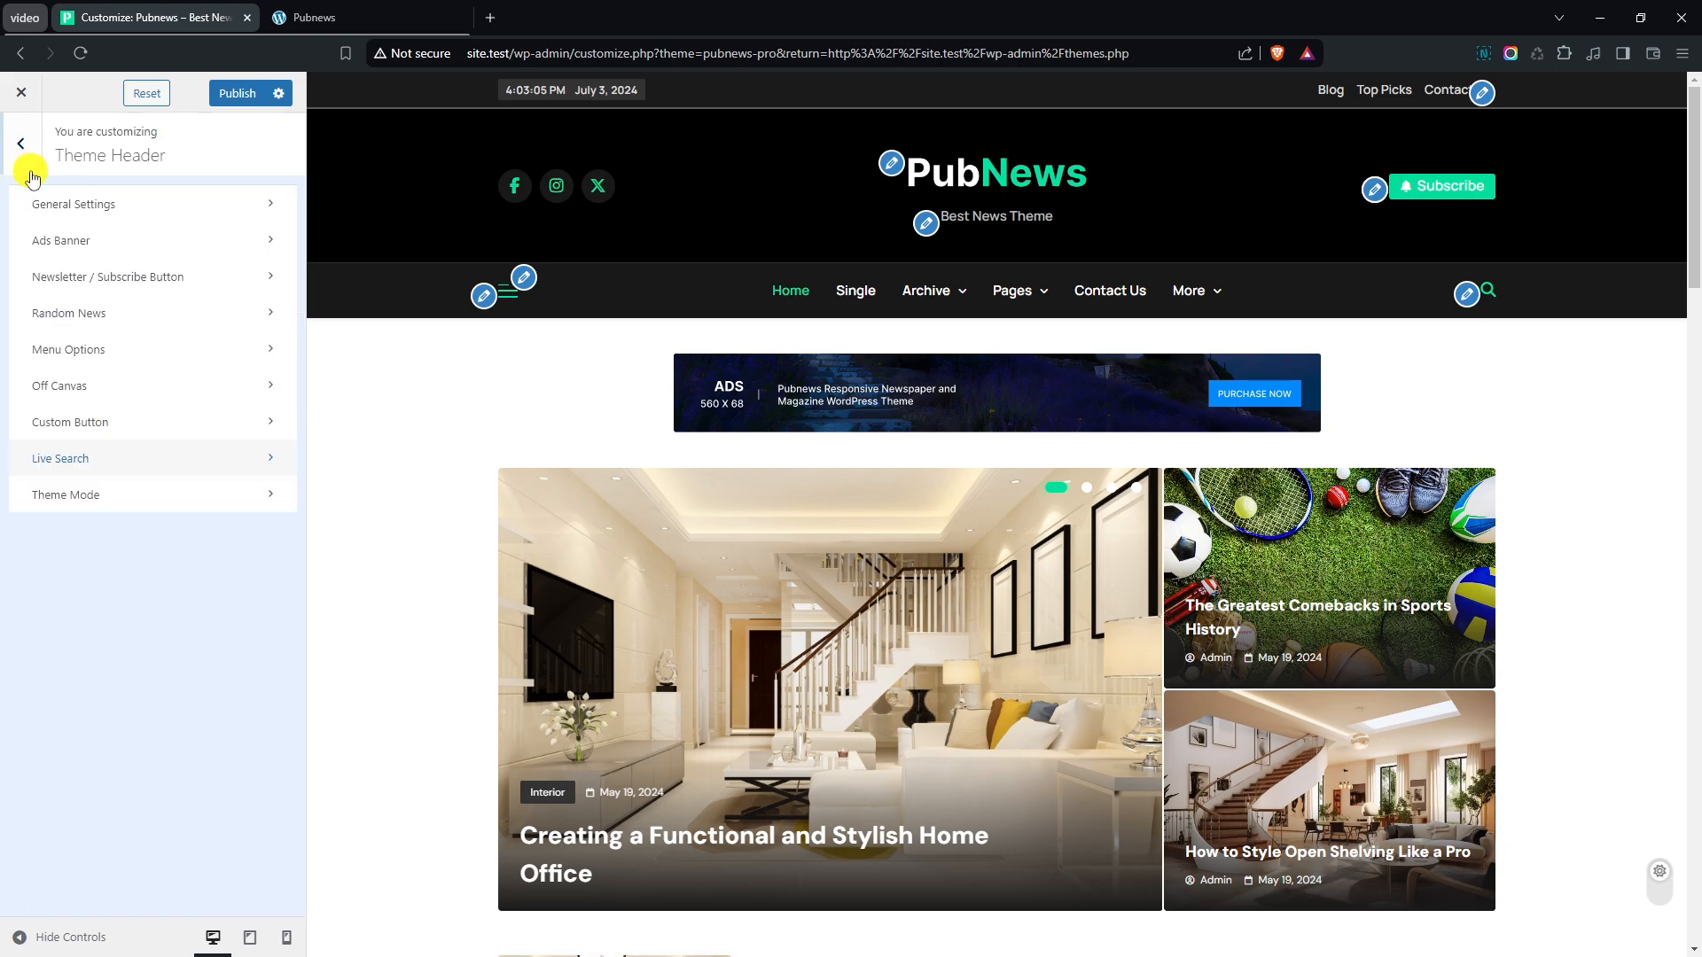
click(65, 497)
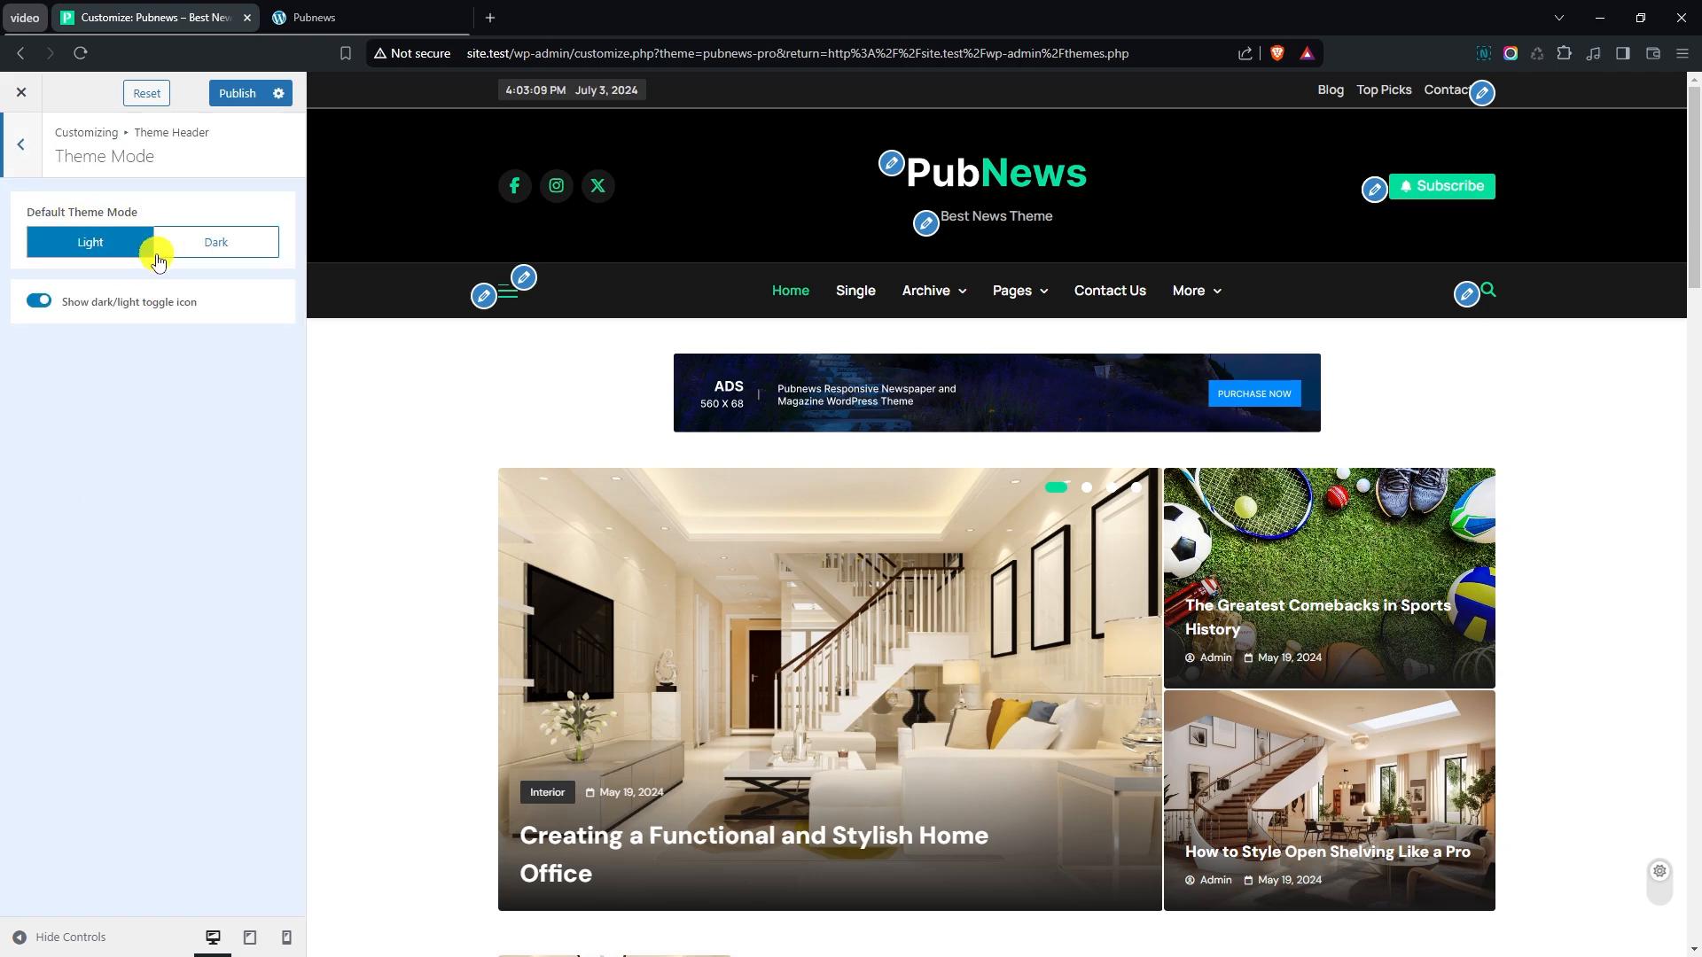
click(1662, 885)
click(1663, 887)
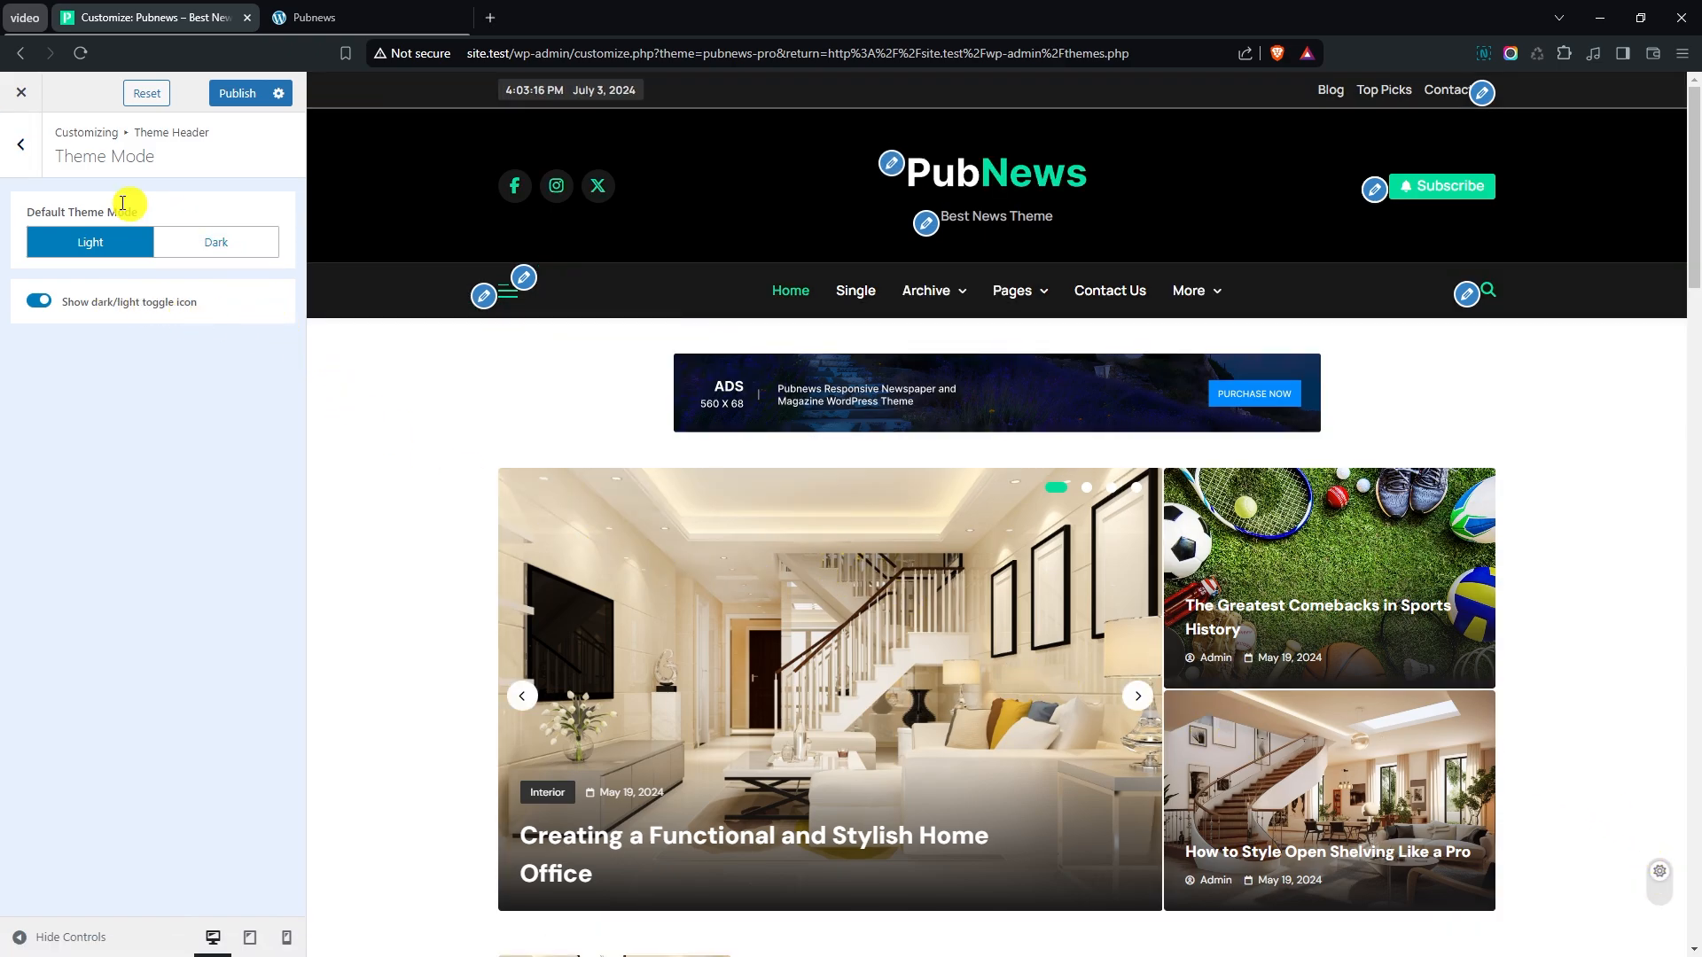
click(17, 150)
click(18, 150)
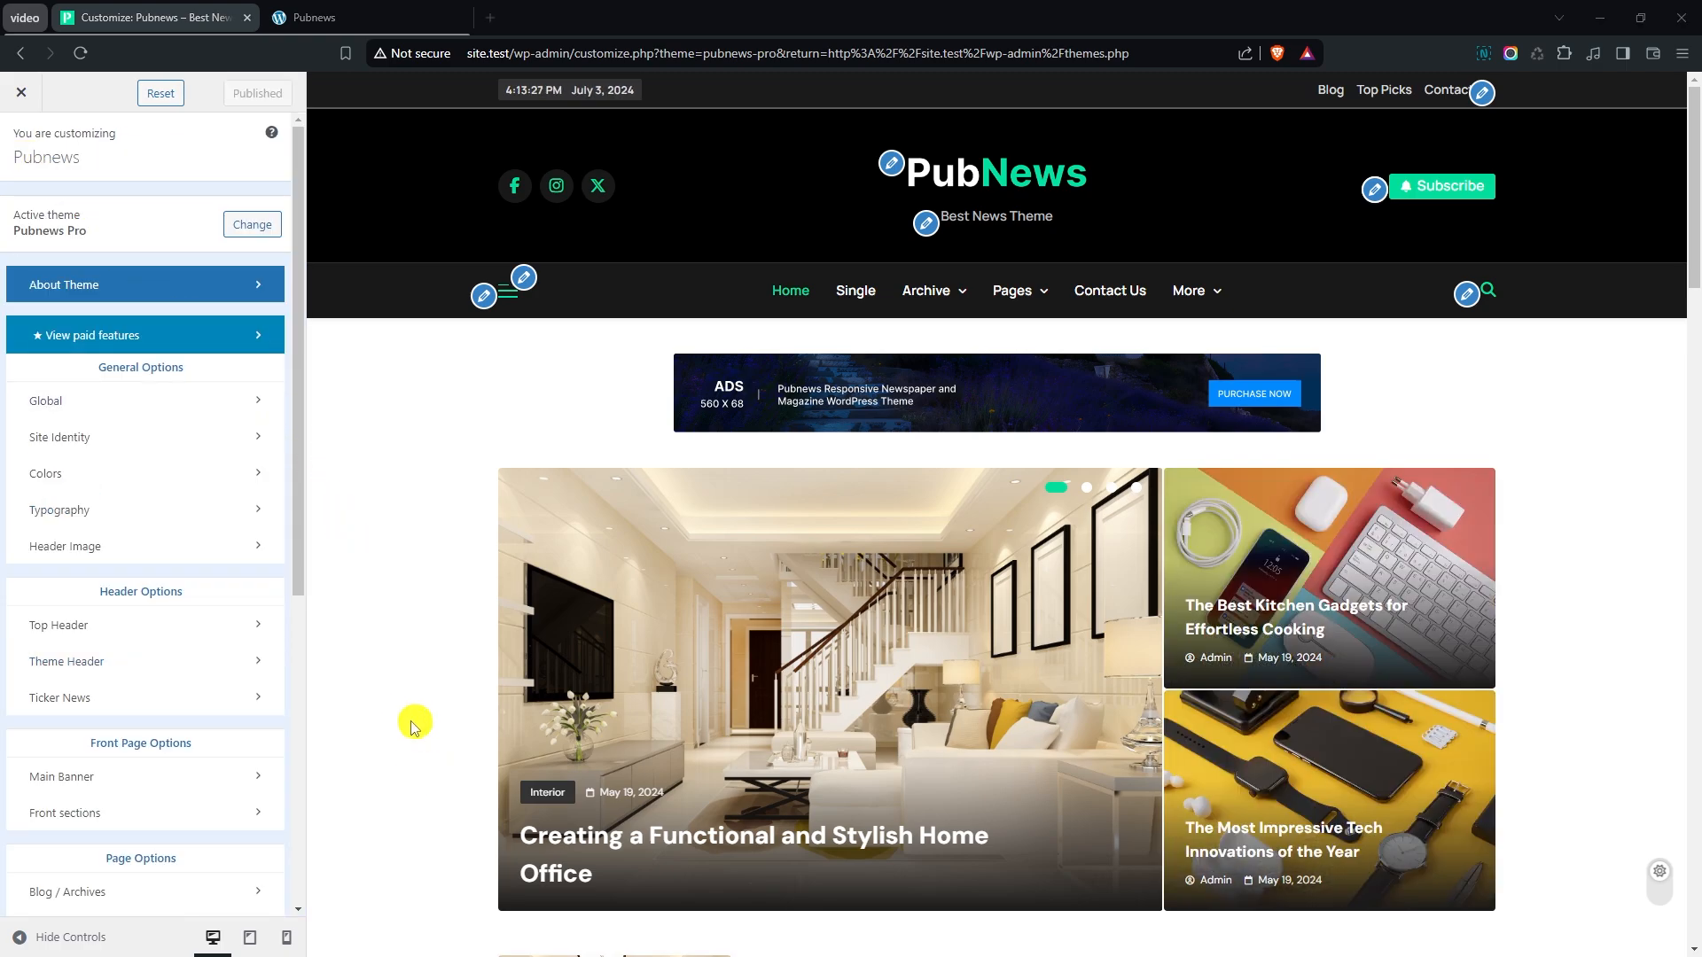
- Set the Ticker News section to Show in all and apply the third ticker layout
click(71, 700)
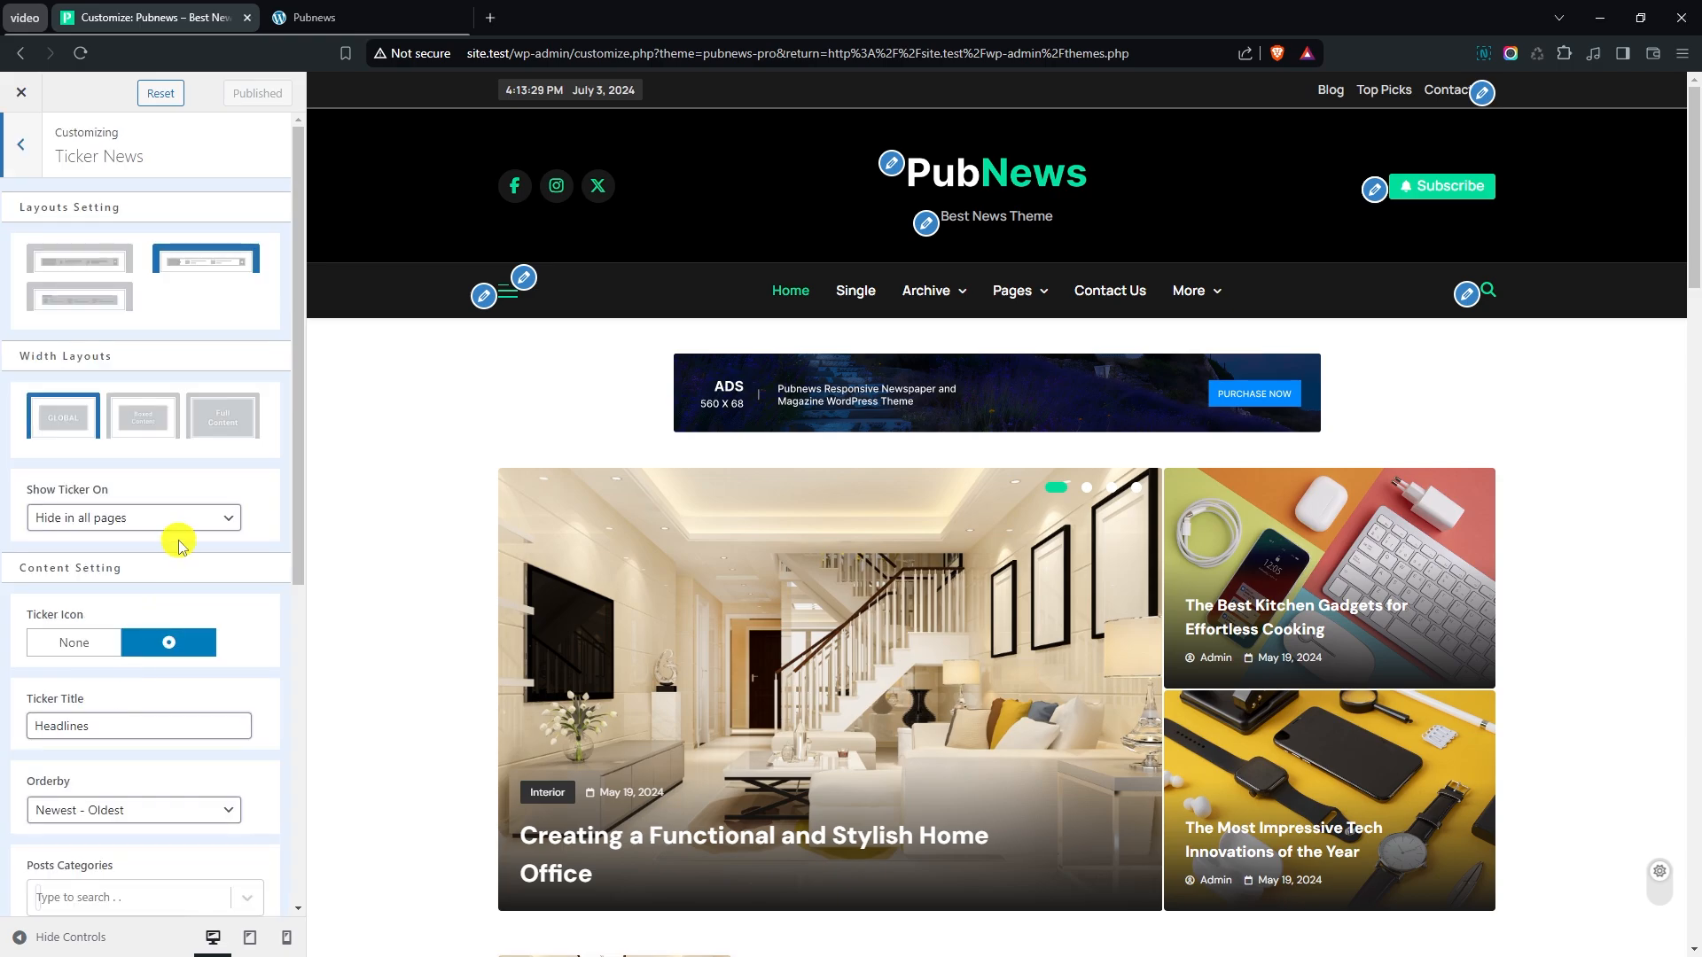
click(99, 520)
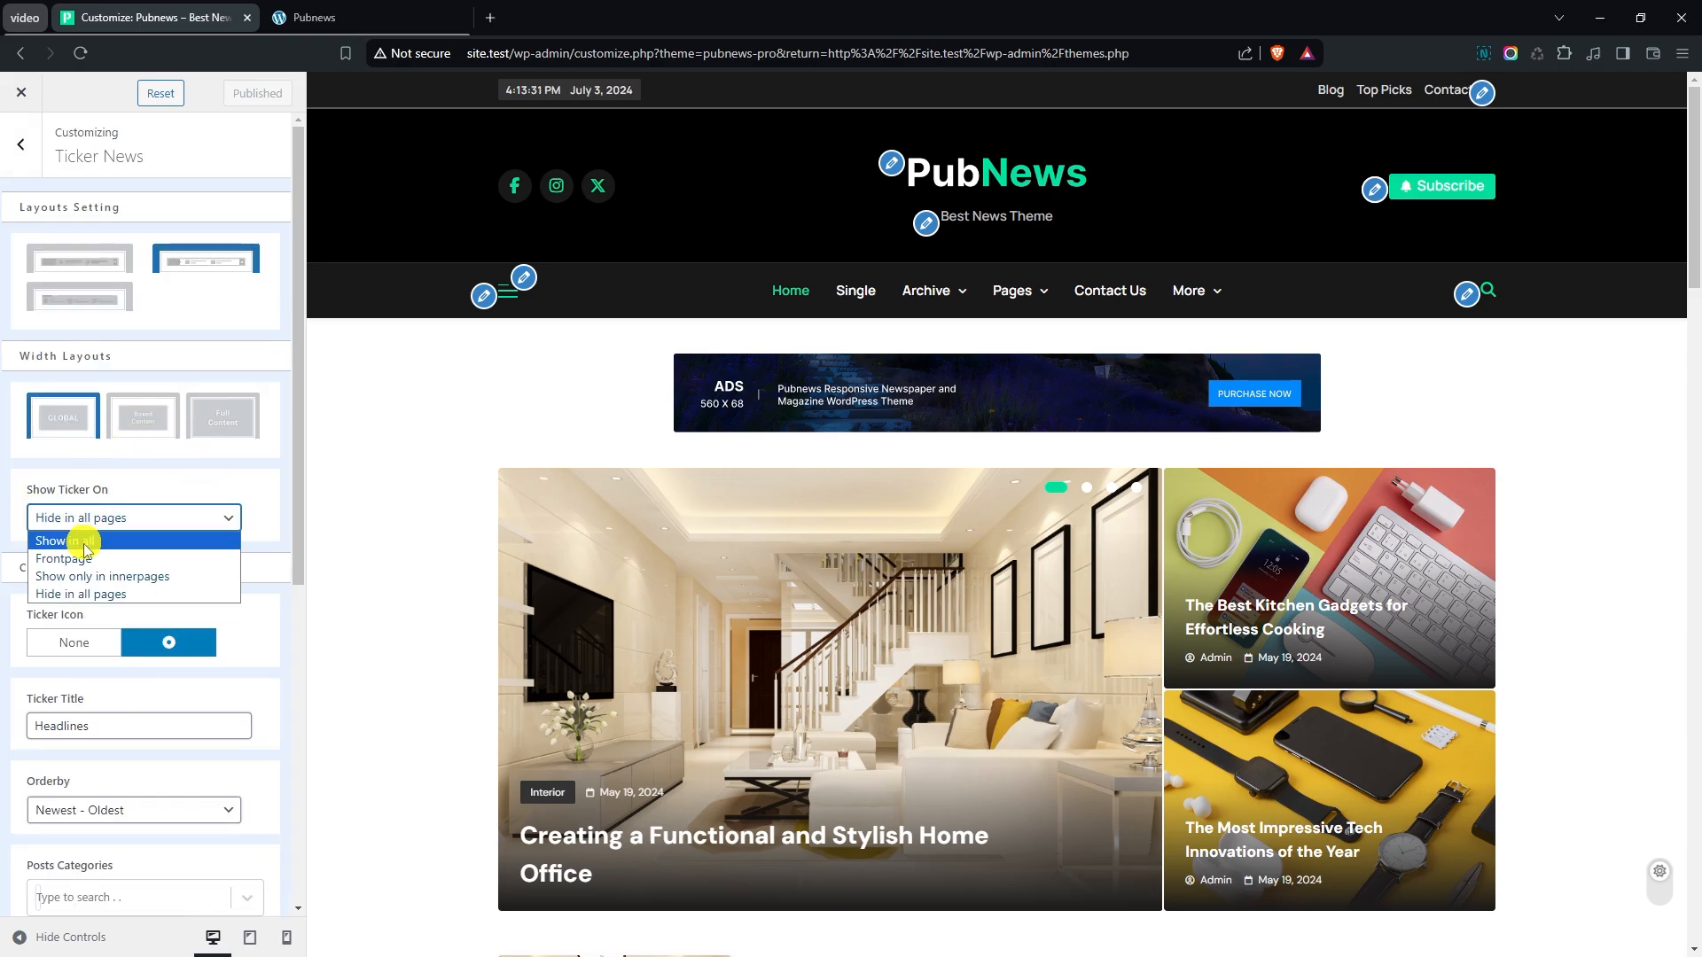
click(104, 541)
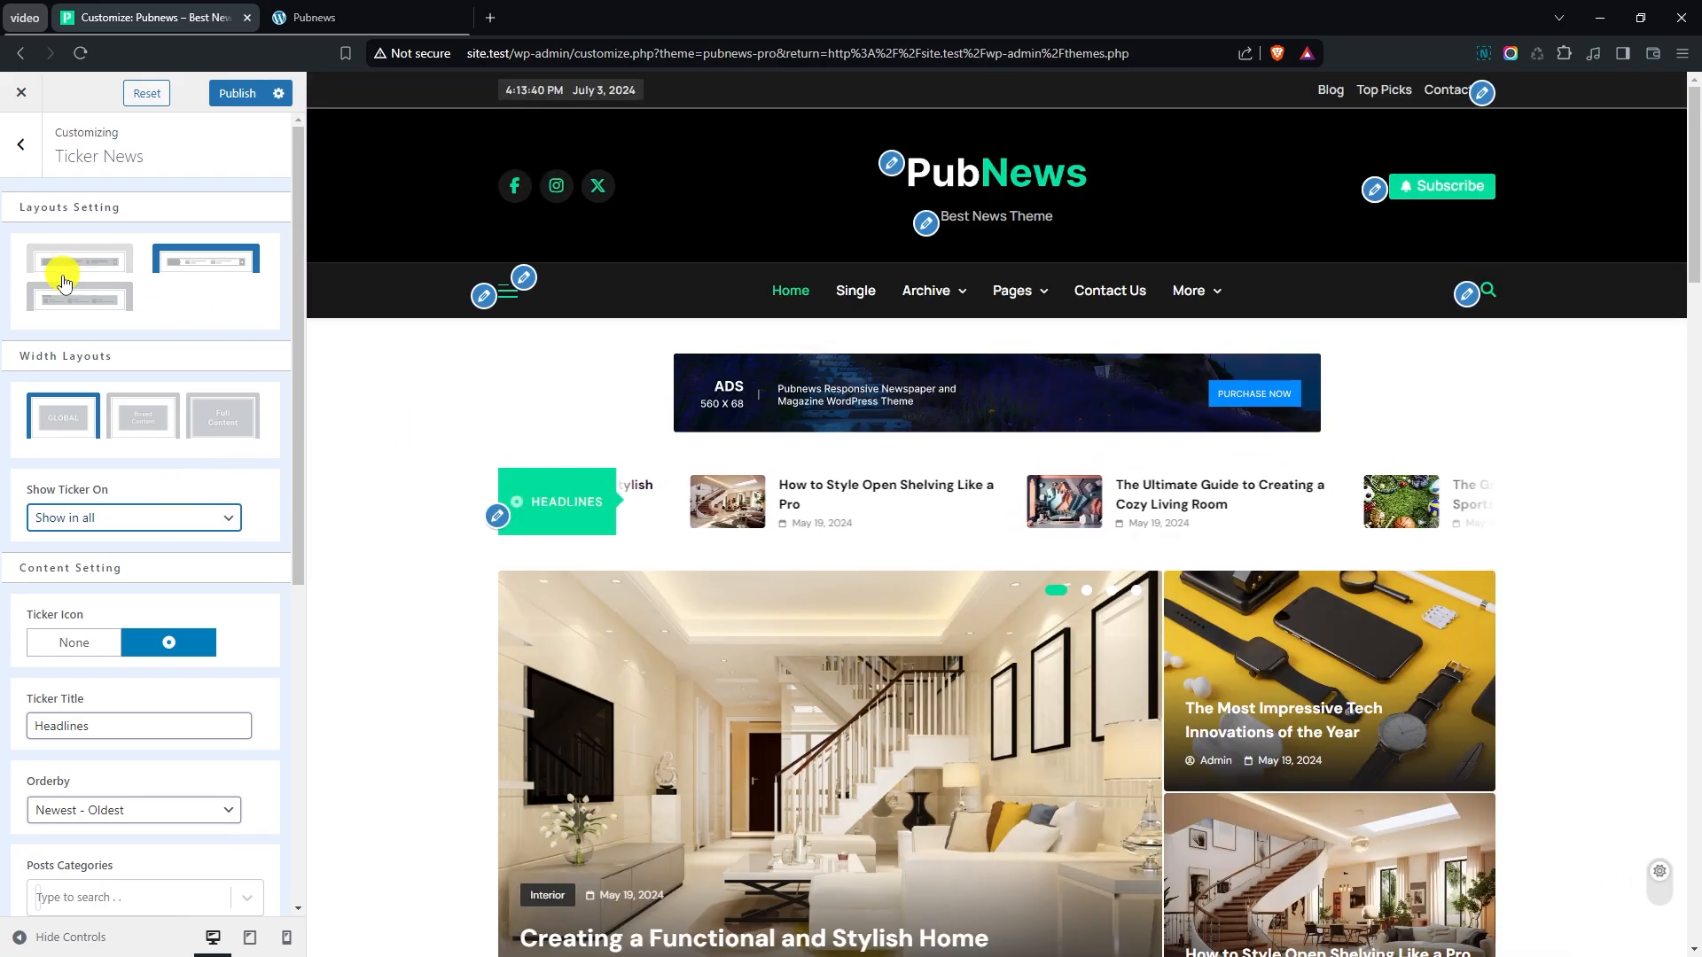
click(93, 296)
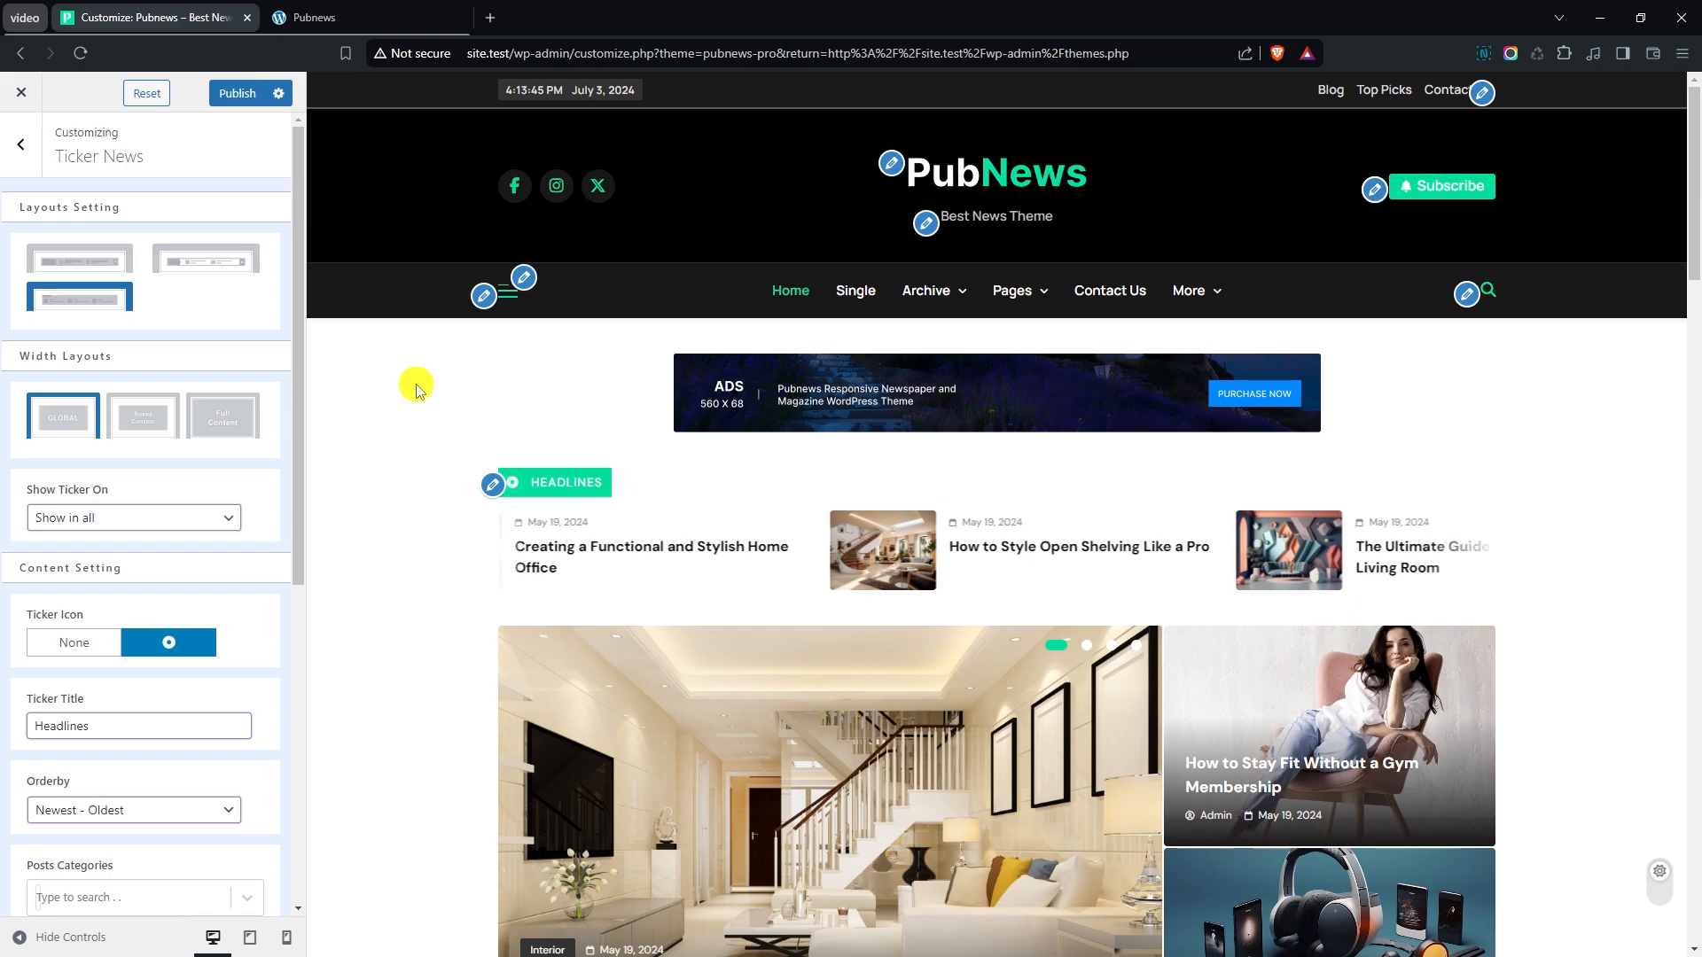
scroll(390, 412, down, 1)
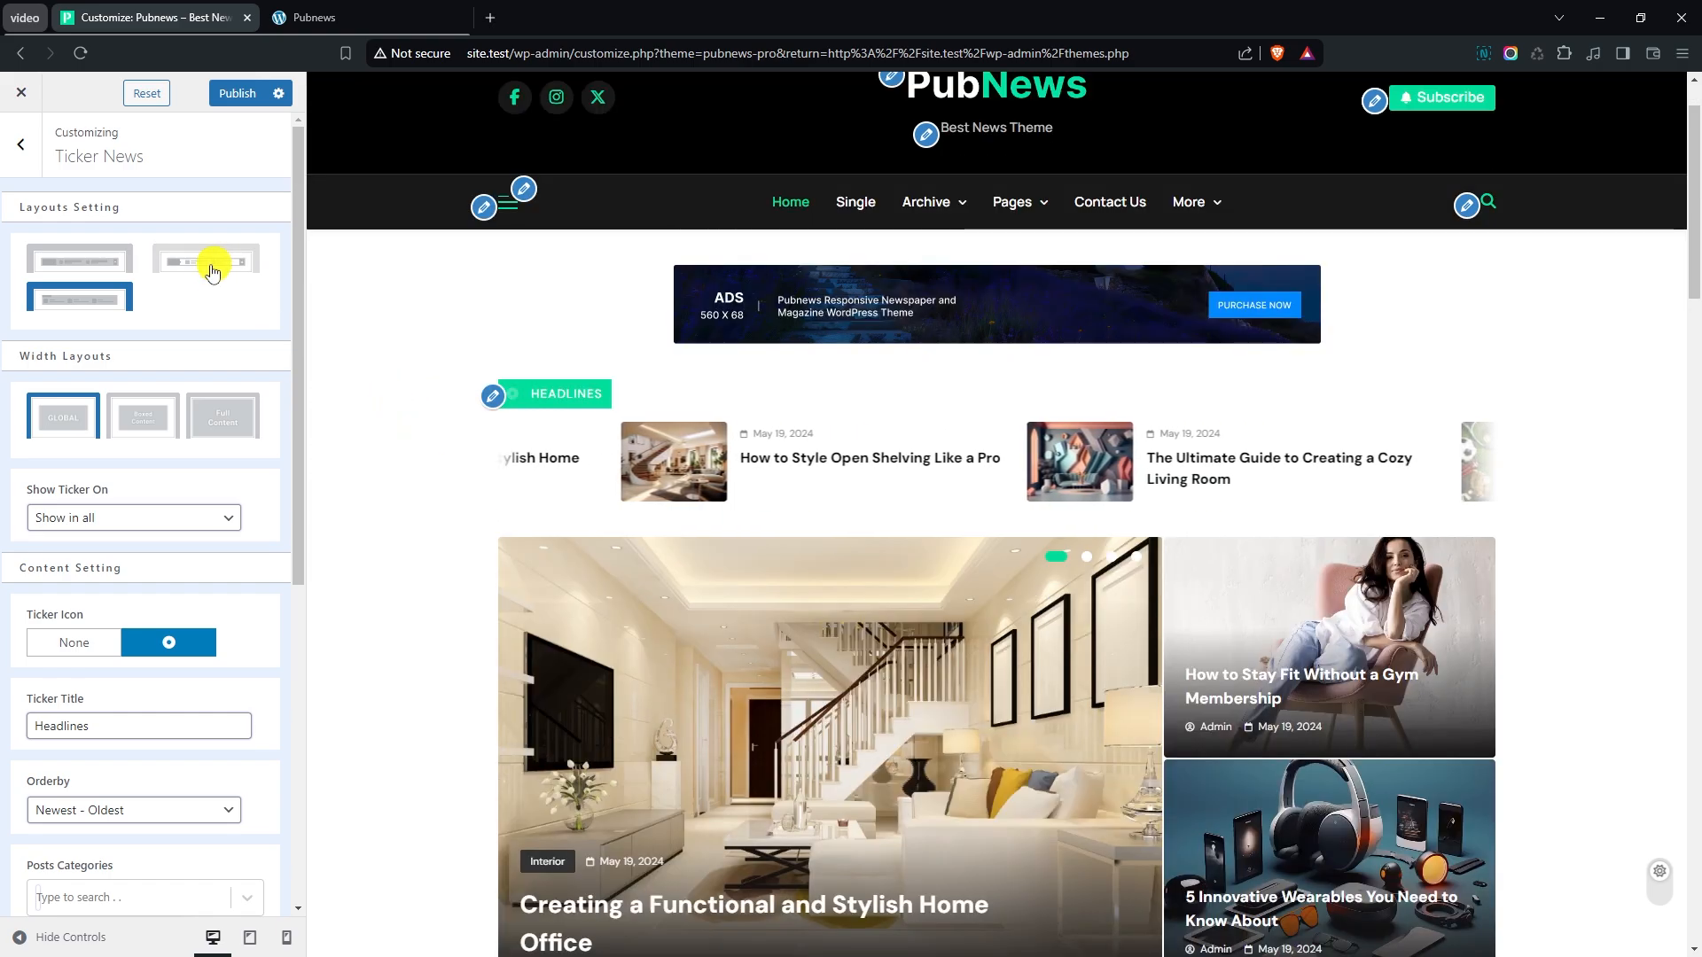
- Change the ticker icon to the flame found by searching "fire" and set the ticker title to "Trending"
scroll(53, 372, down, 1)
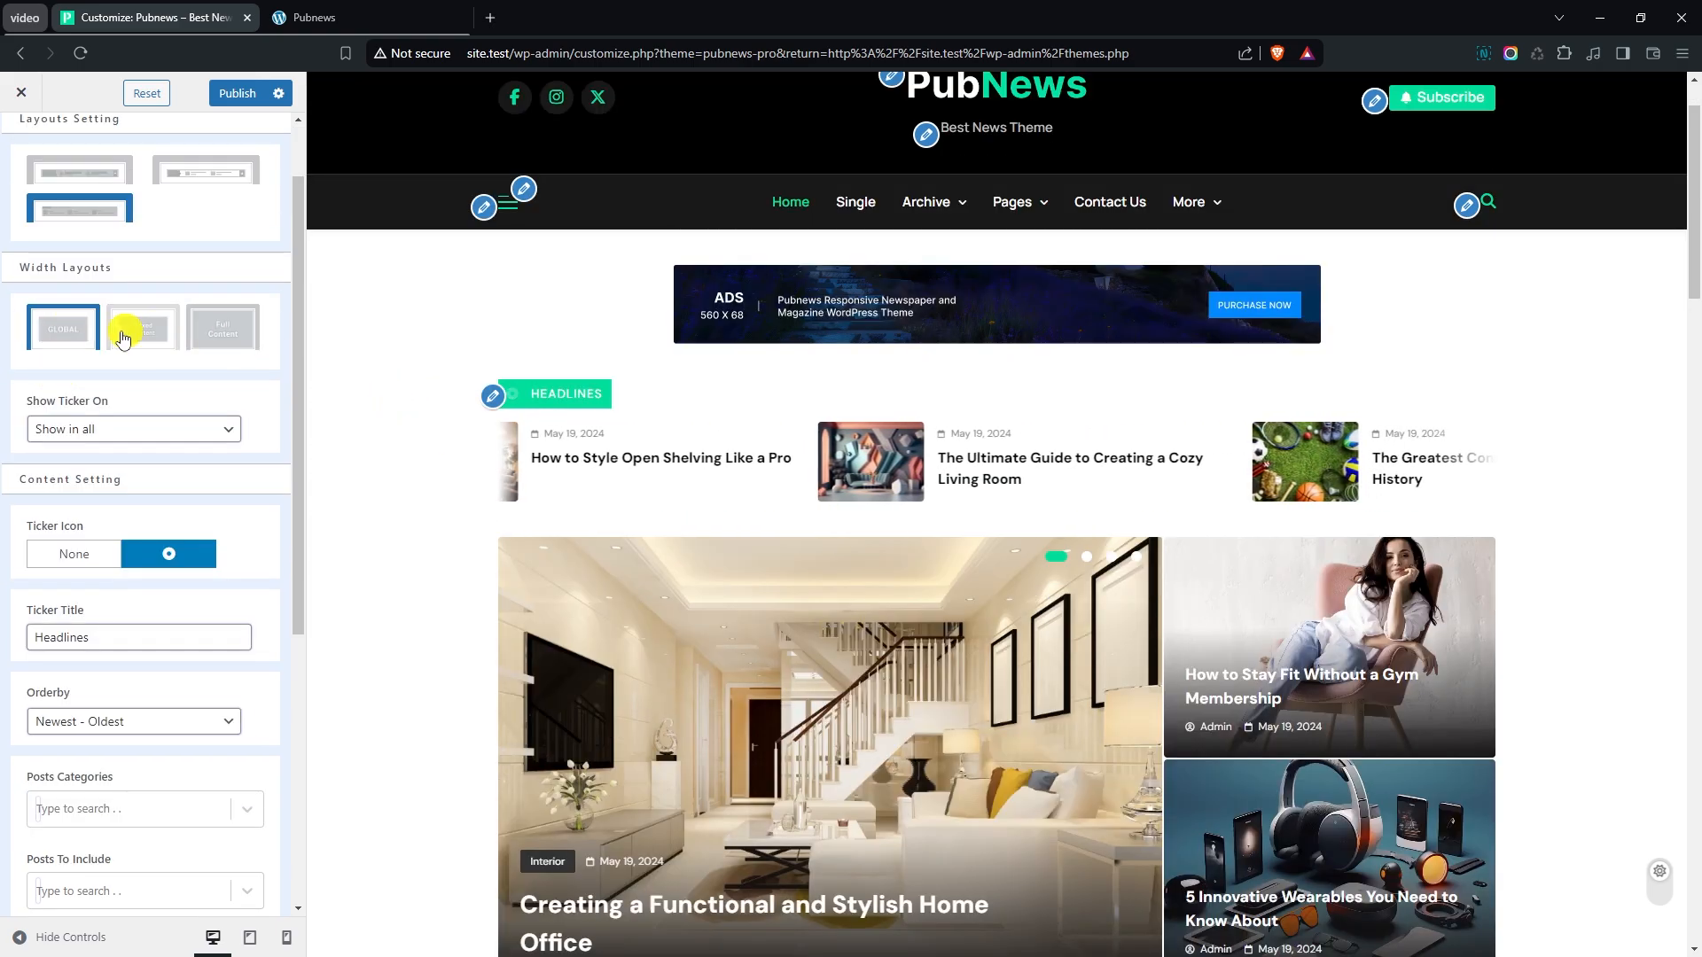
scroll(171, 422, down, 1)
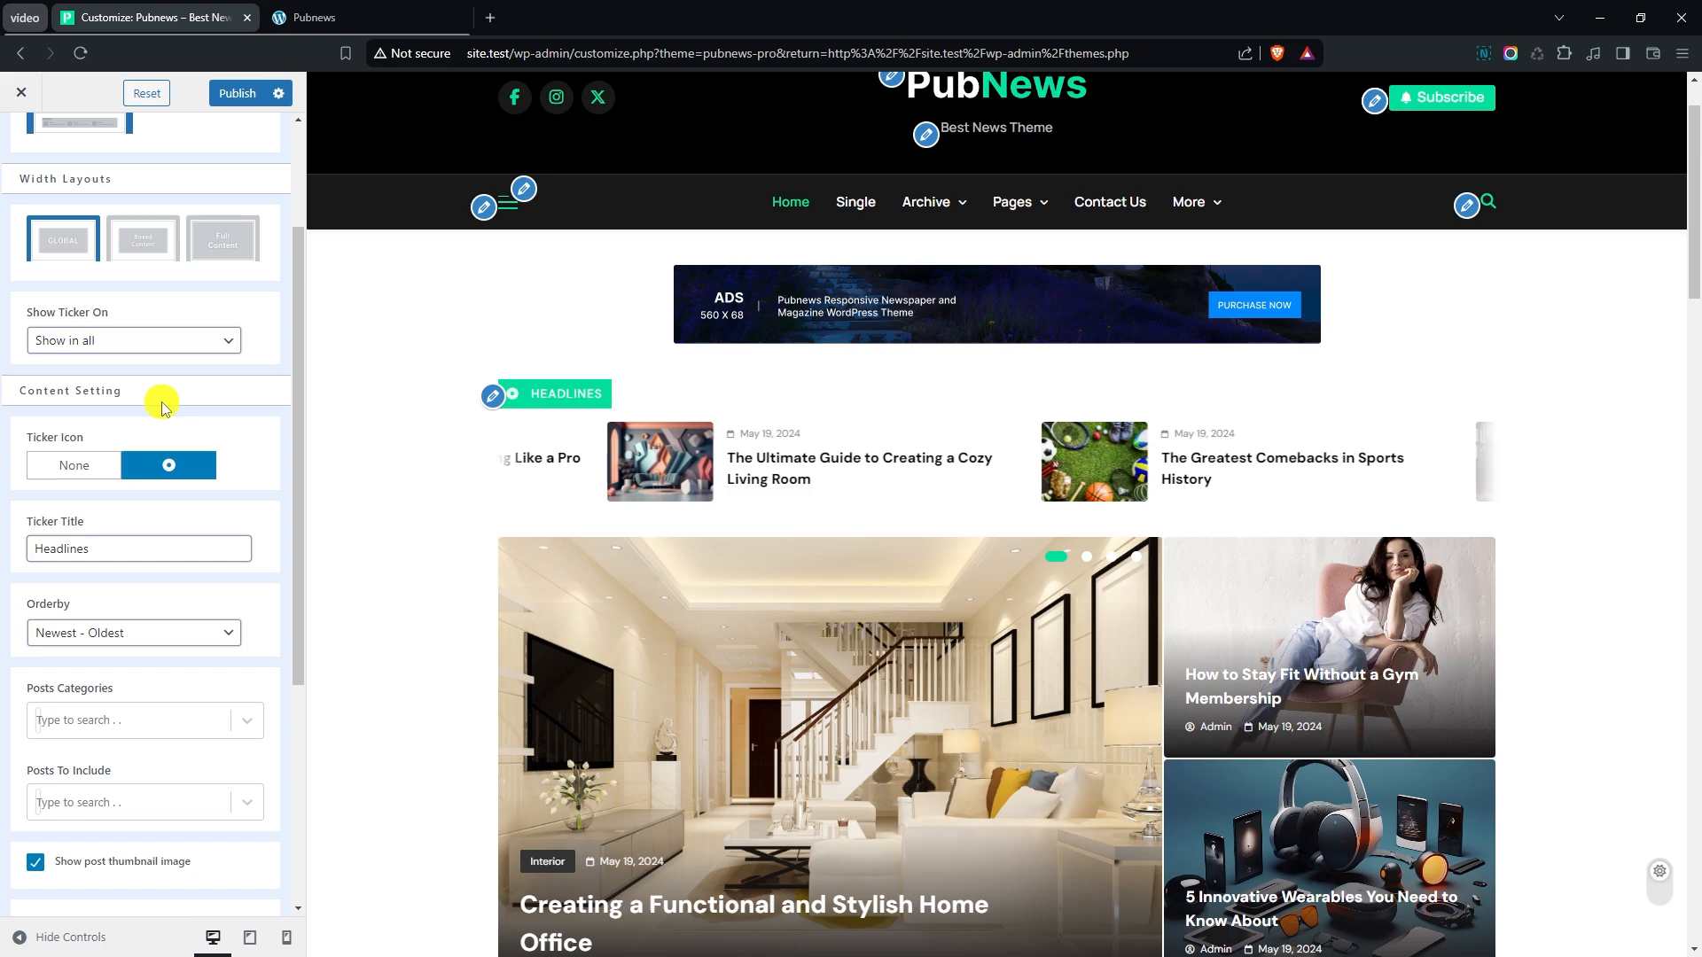
scroll(142, 404, down, 1)
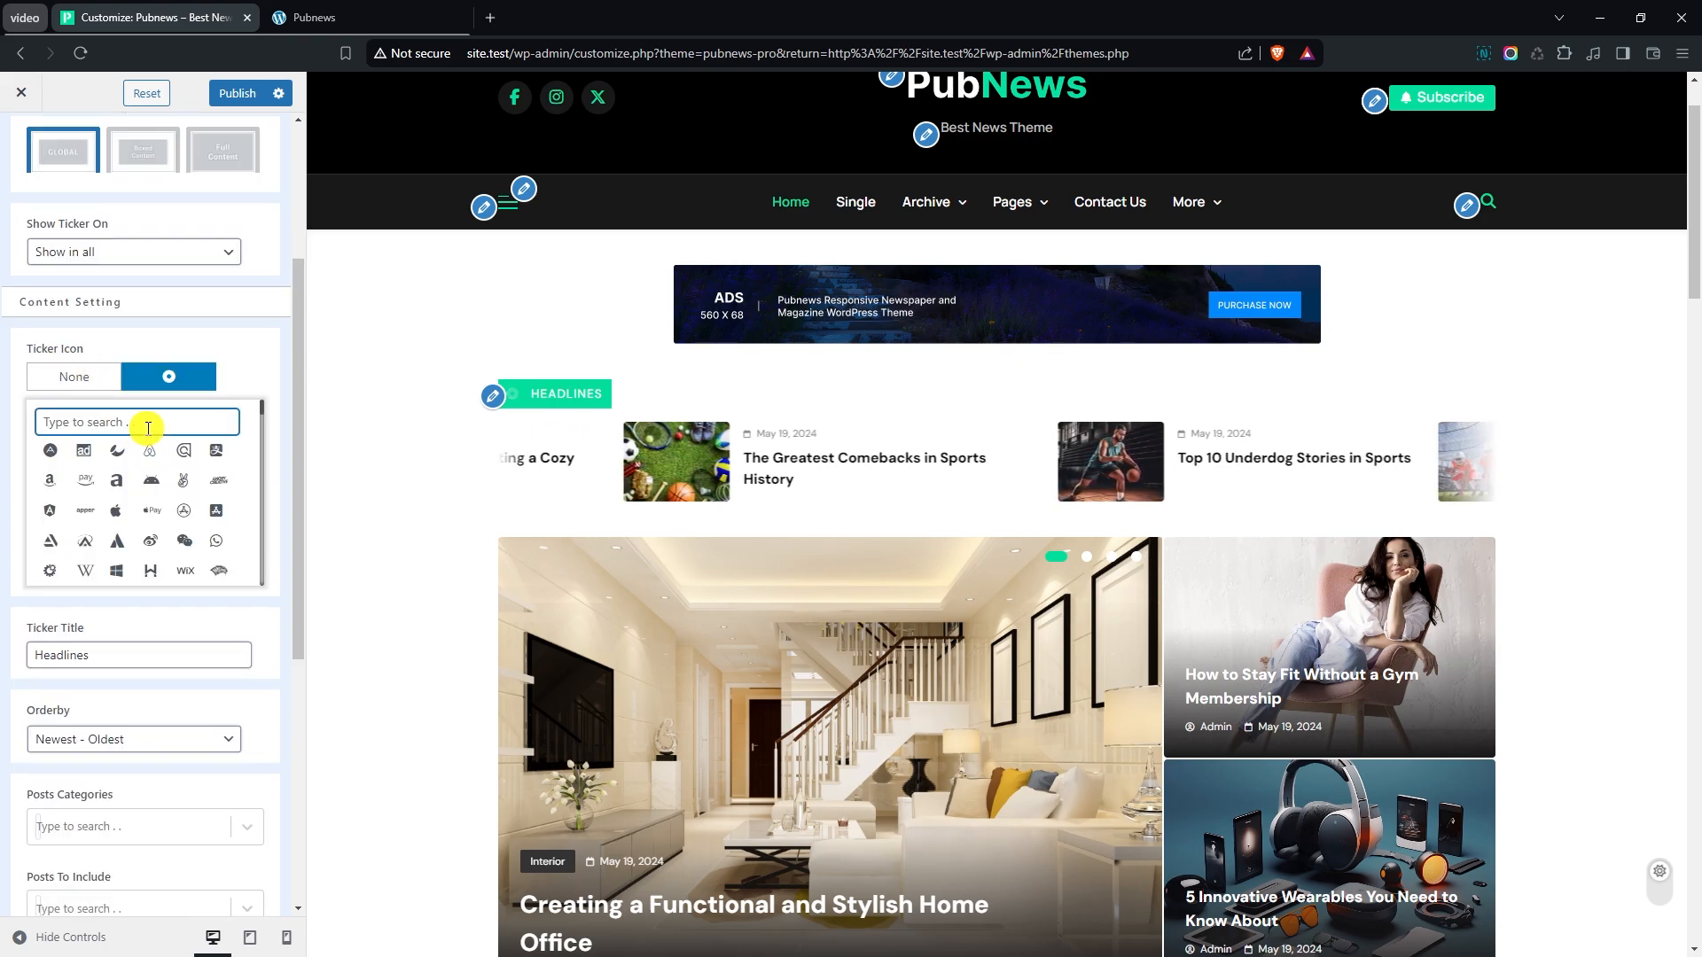
text(fire)
click(82, 479)
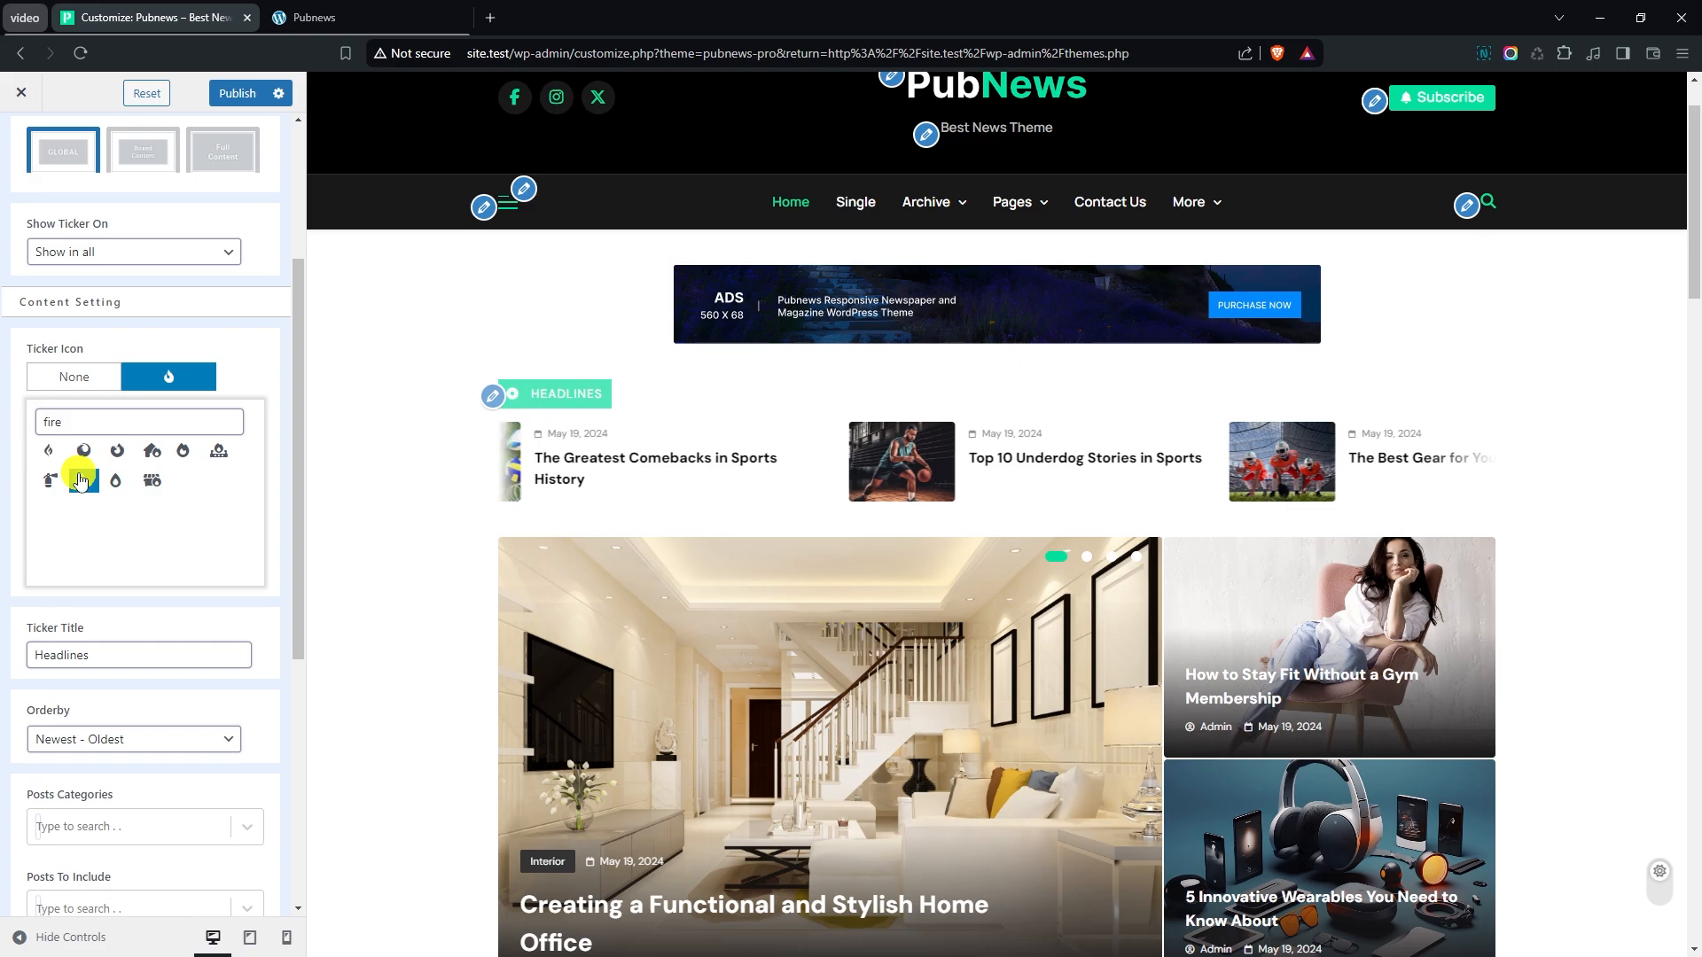
click(254, 376)
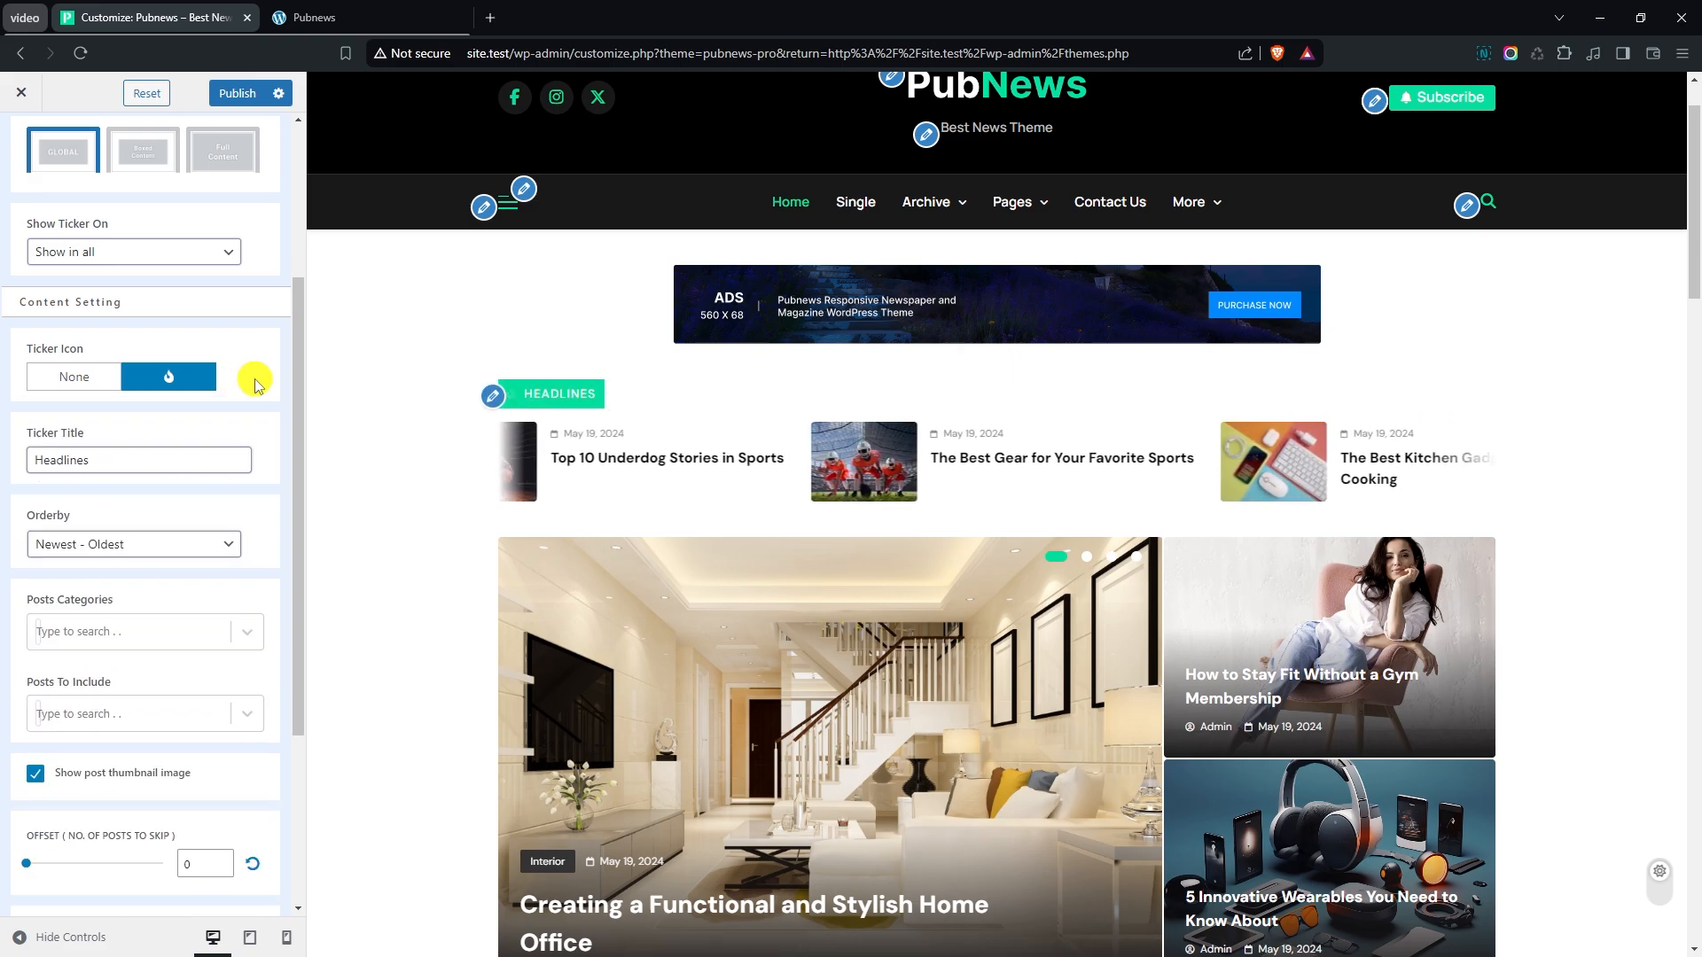
scroll(257, 383, down, 1)
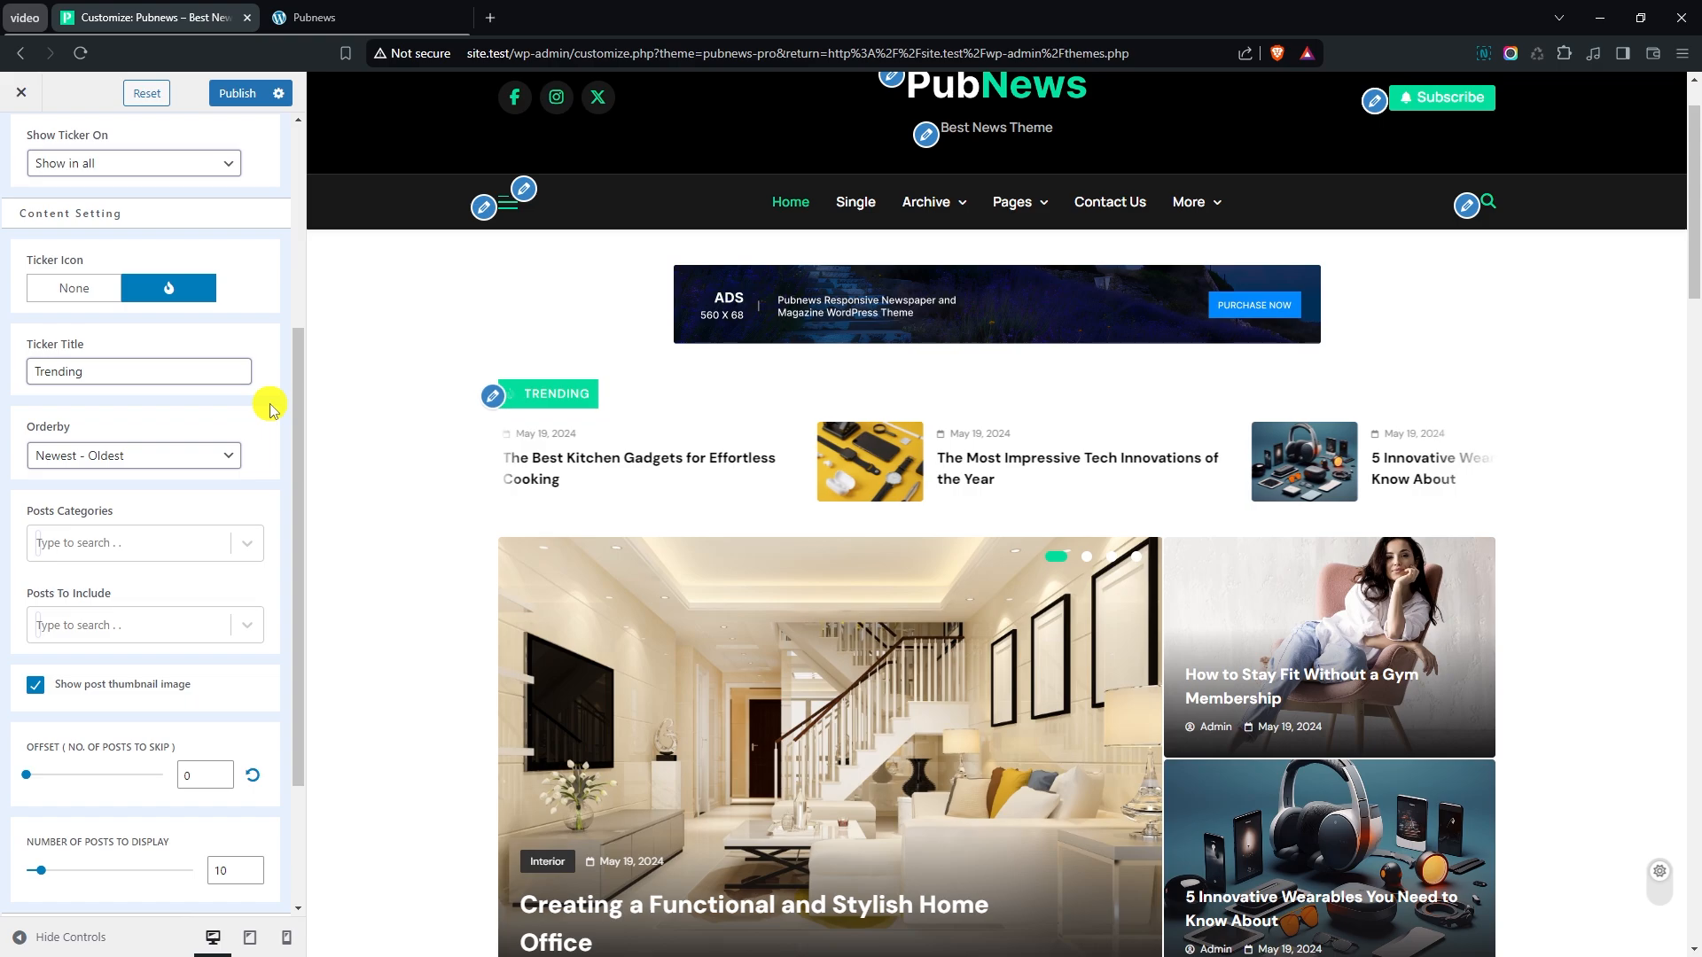
- Review the ticker's Orderby choices and available post categories, keeping Newest - Oldest and no category filter
scroll(260, 383, down, 1)
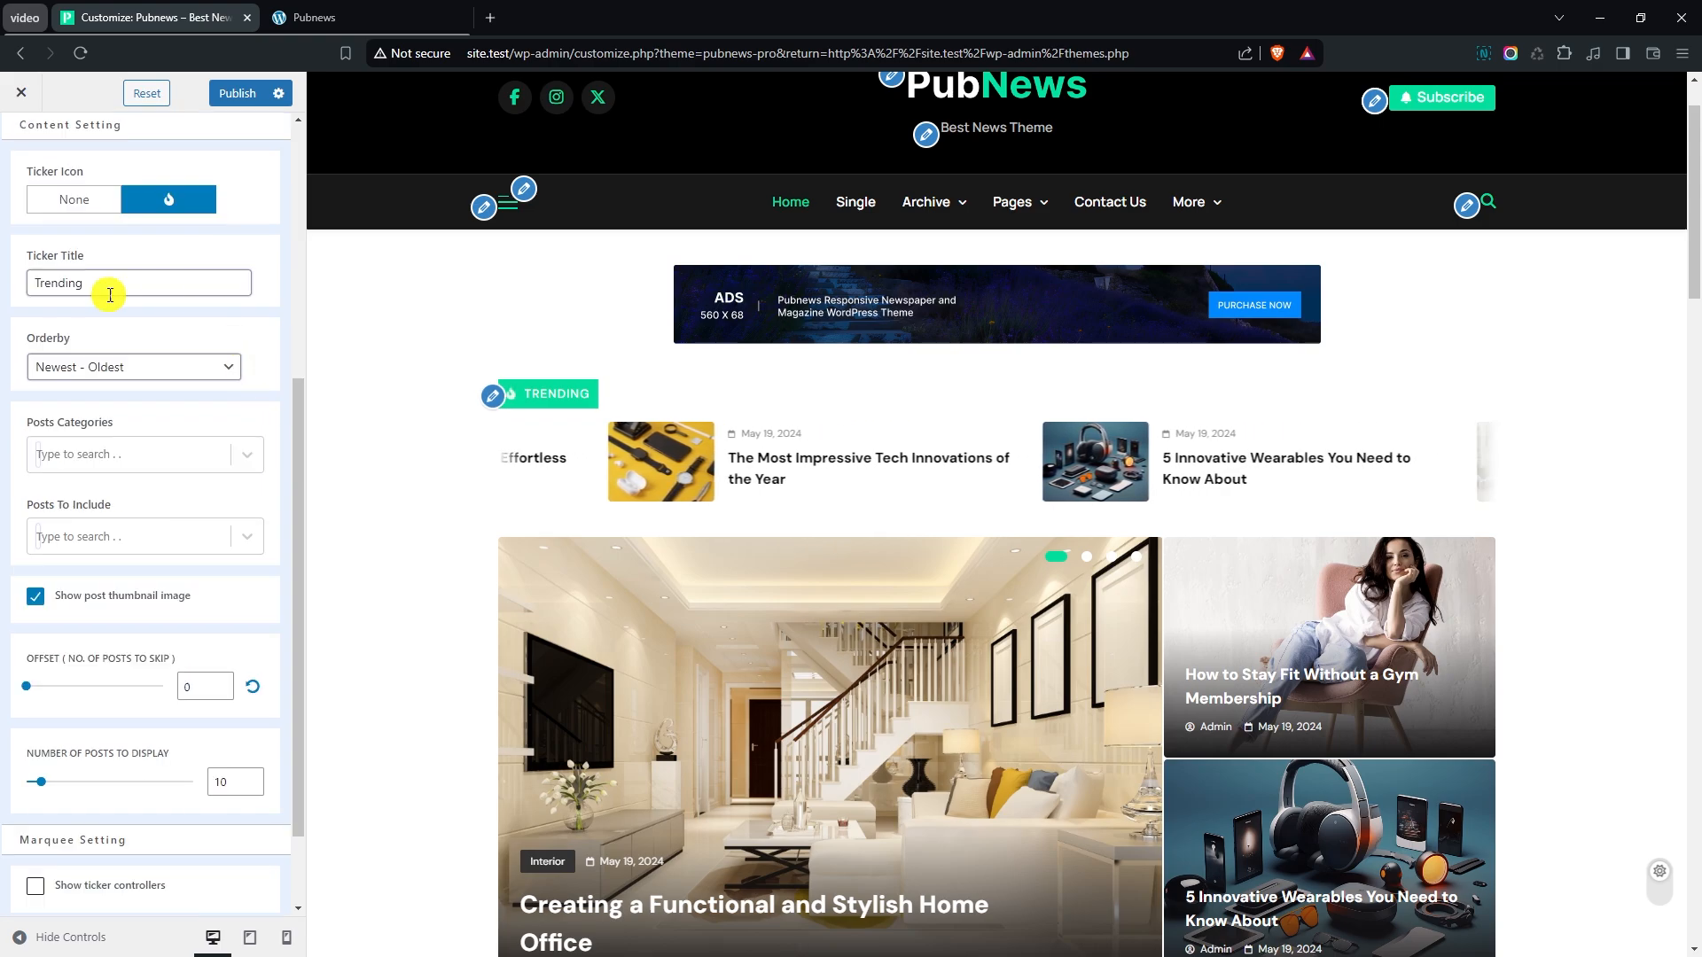
click(119, 372)
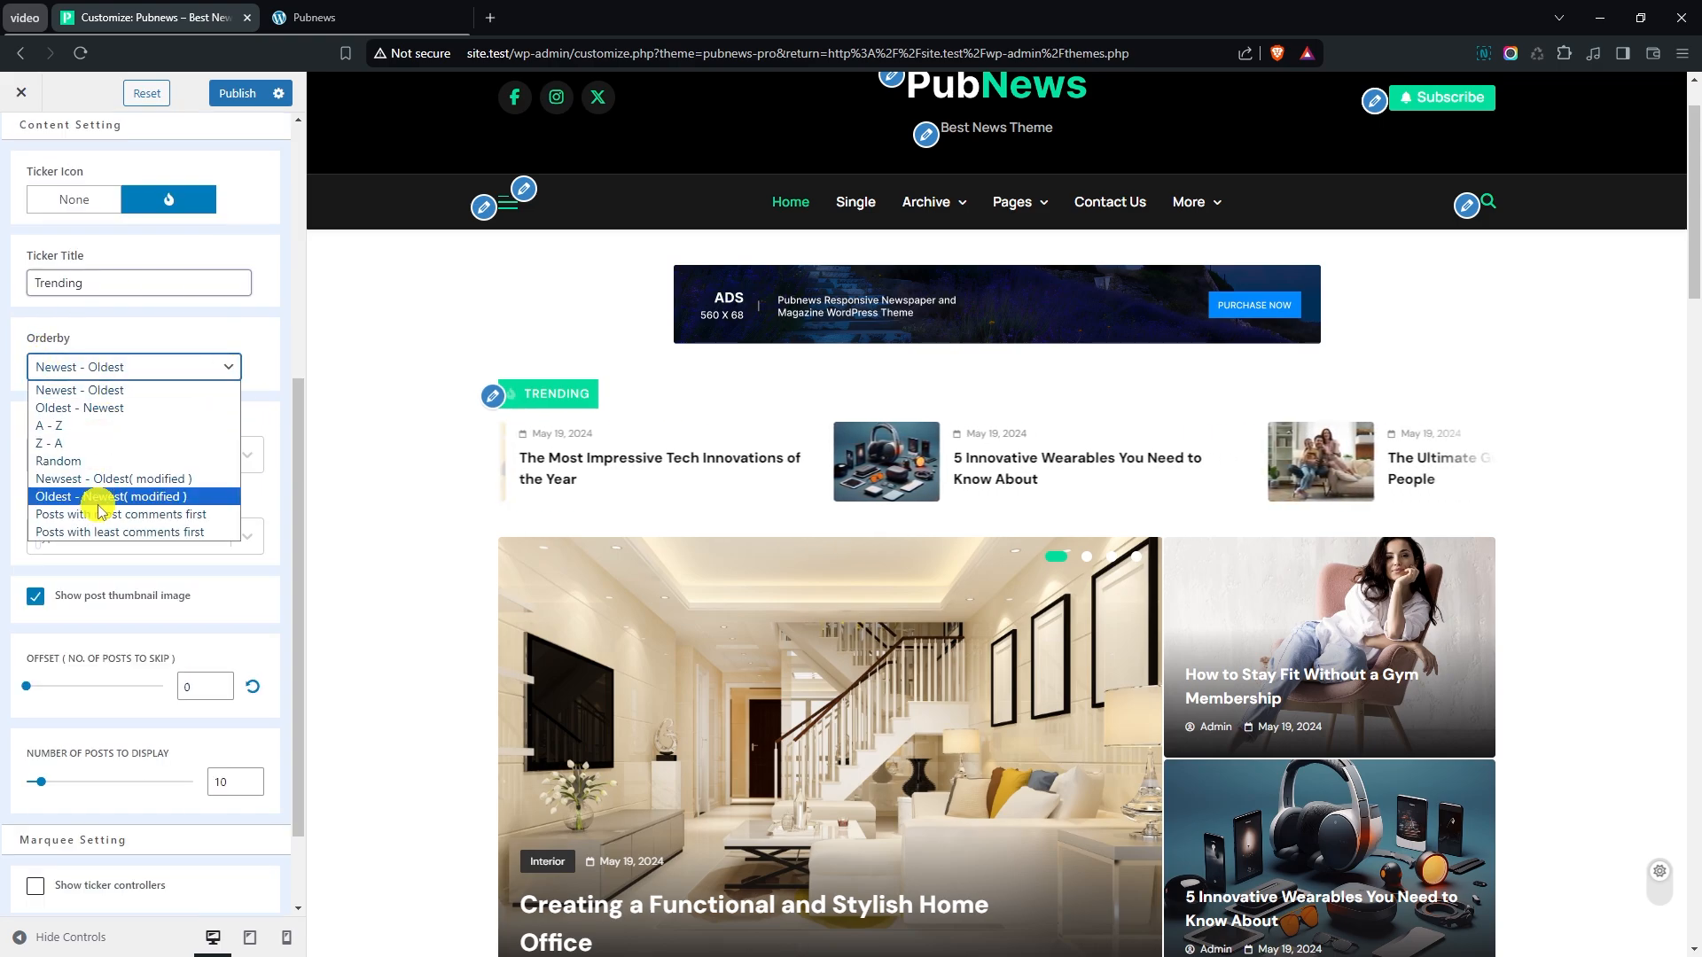
click(263, 366)
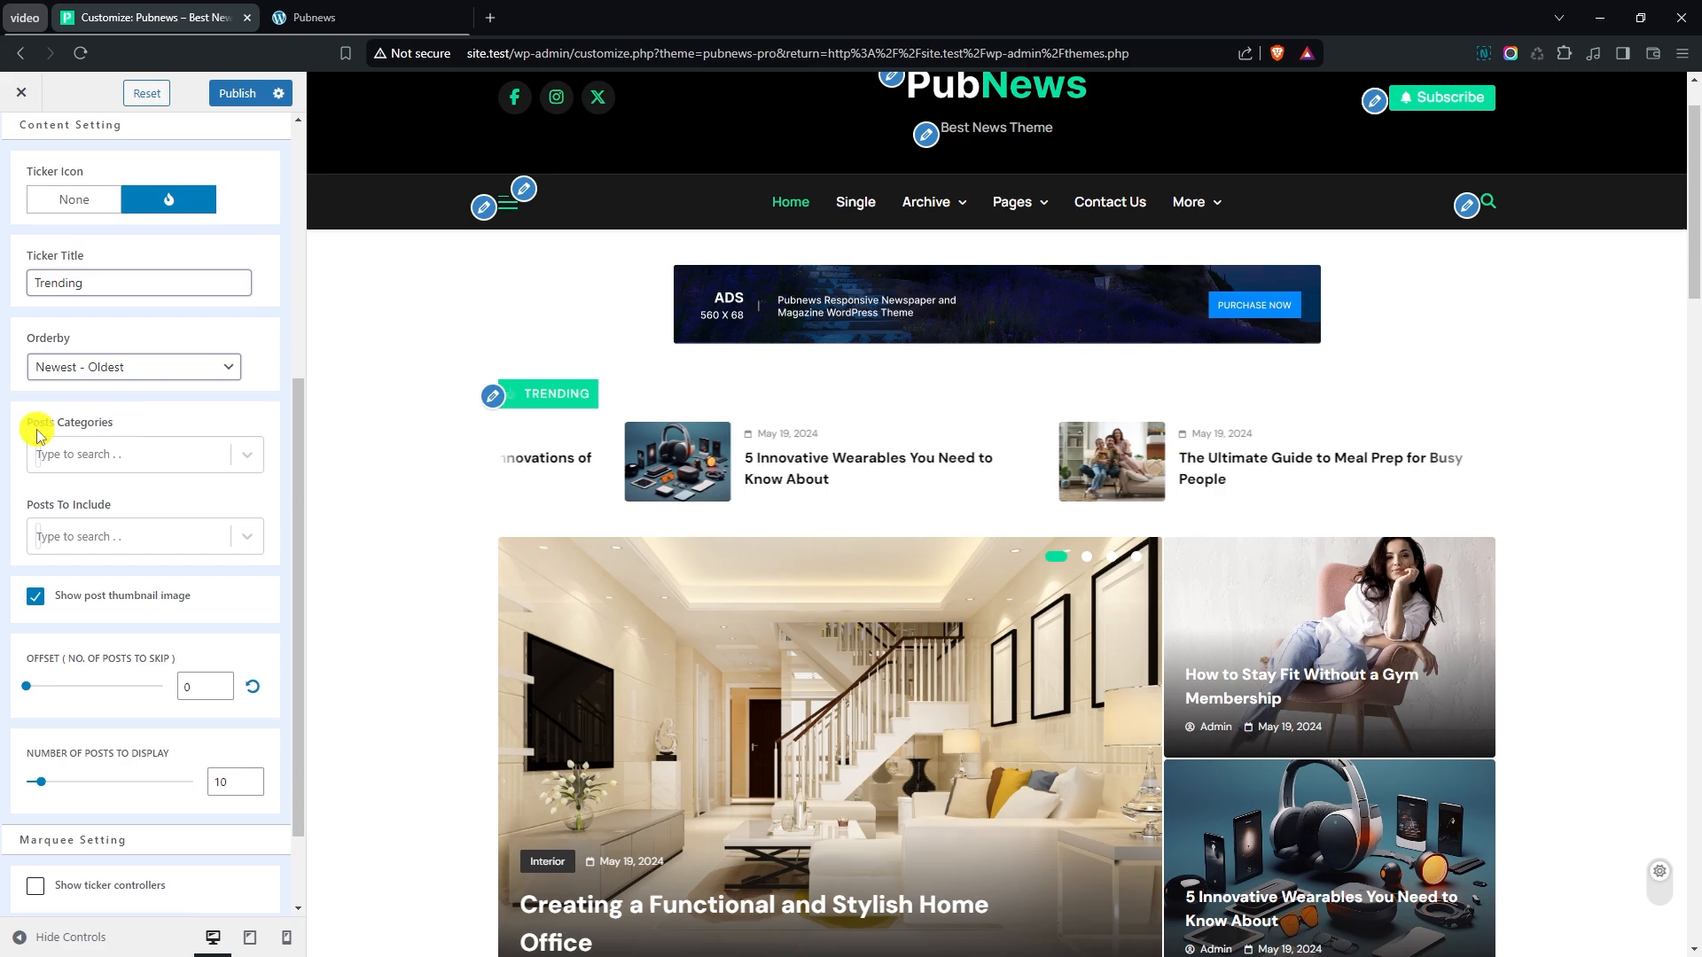
click(107, 461)
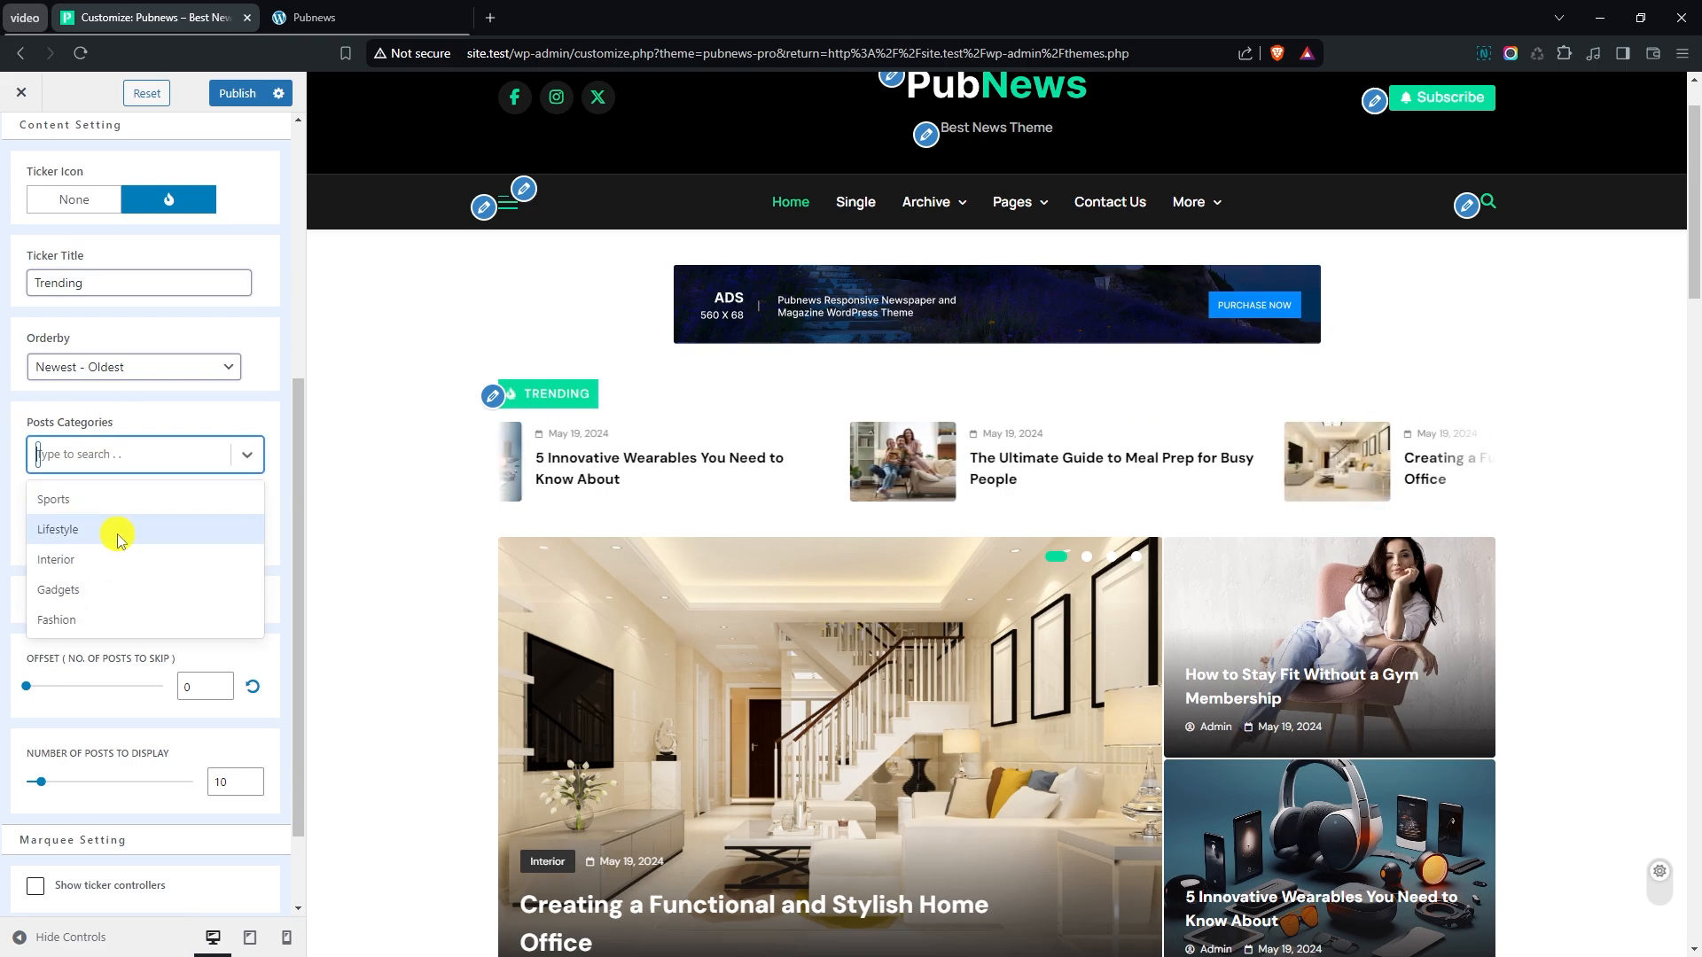
click(179, 432)
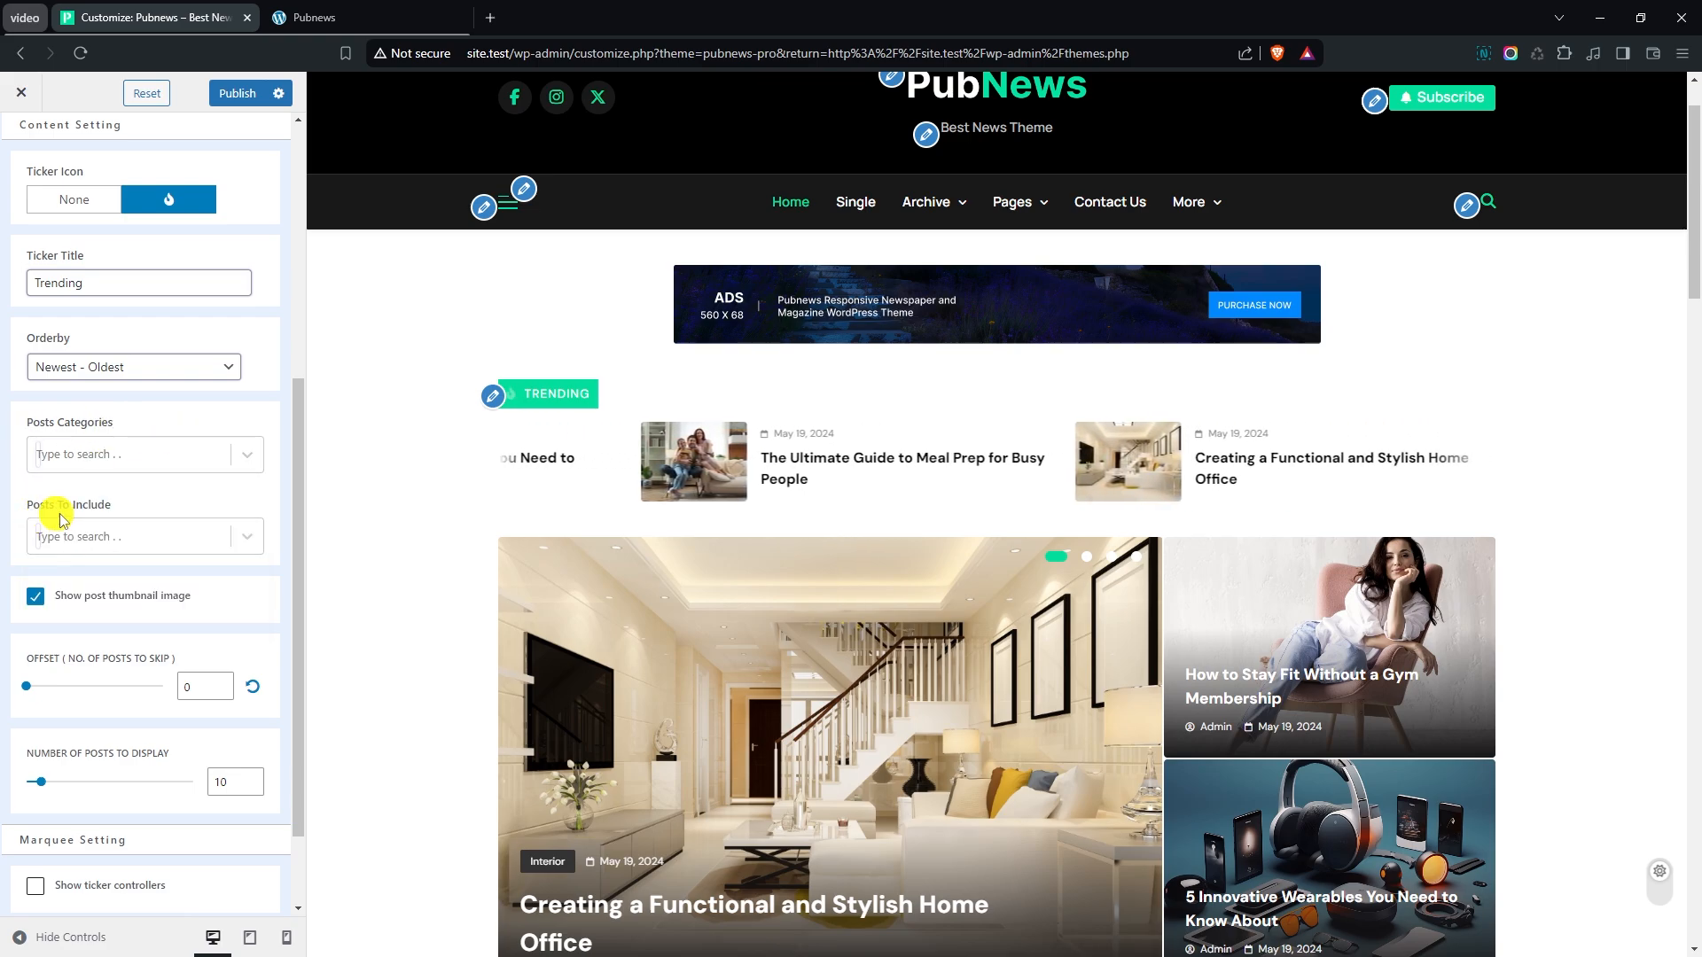
- Enable the ticker controllers in the marquee settings and leave the Ticker News section
scroll(95, 534, down, 1)
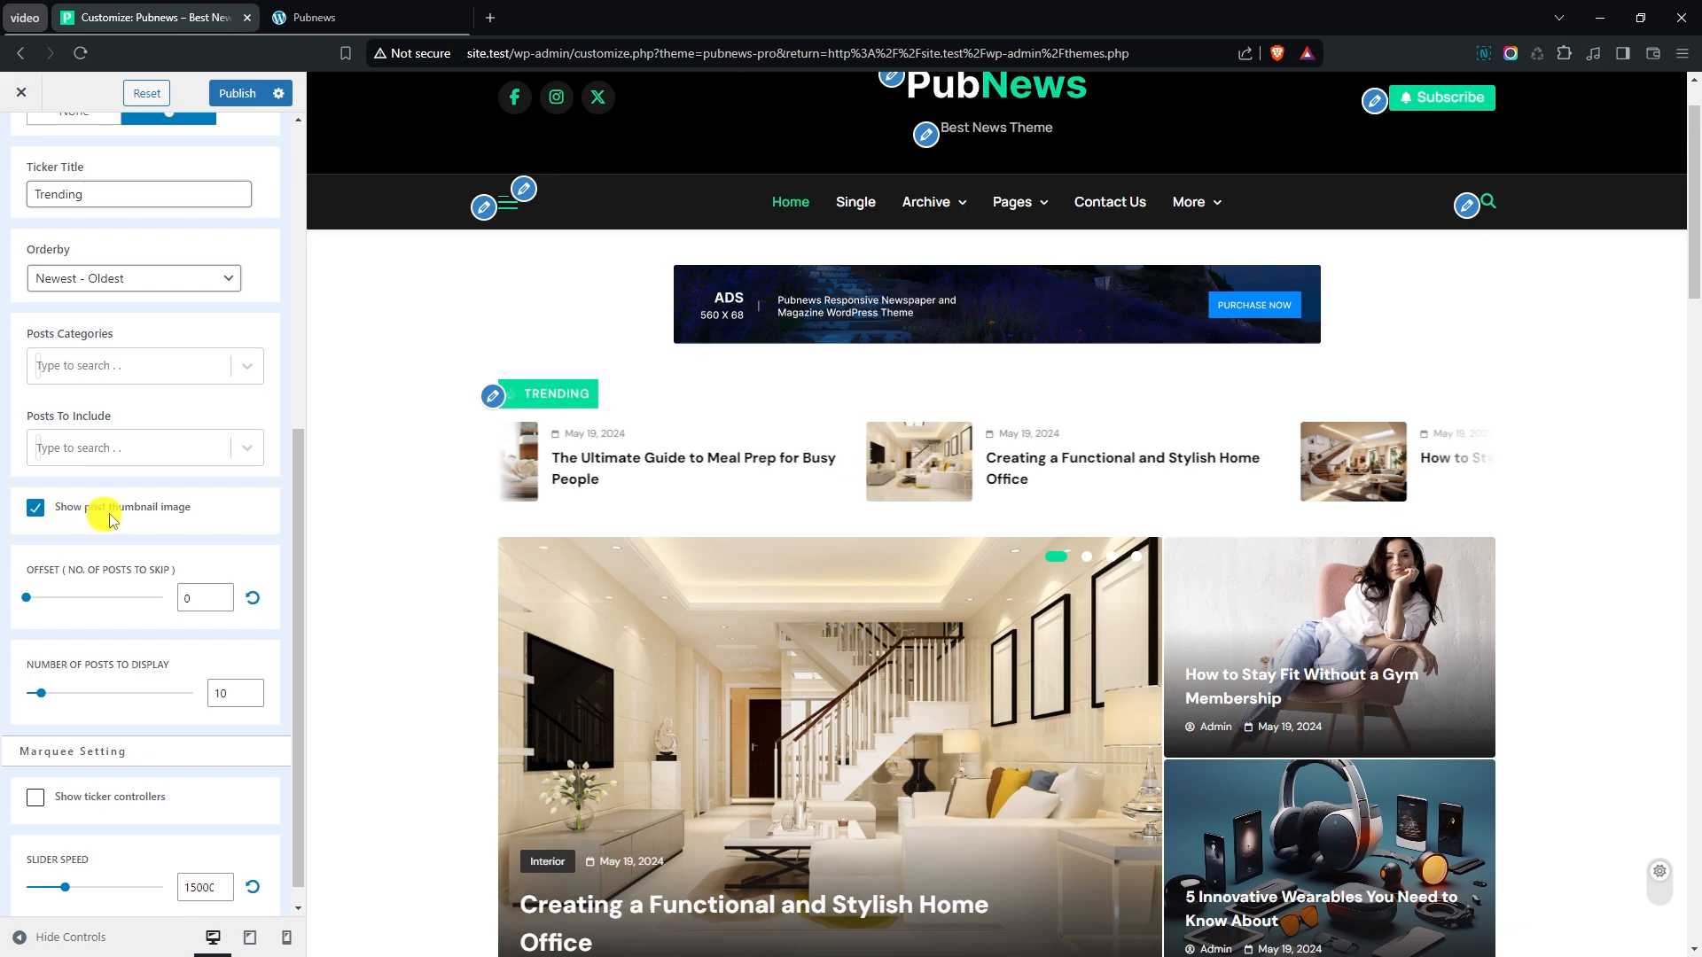
scroll(235, 490, down, 1)
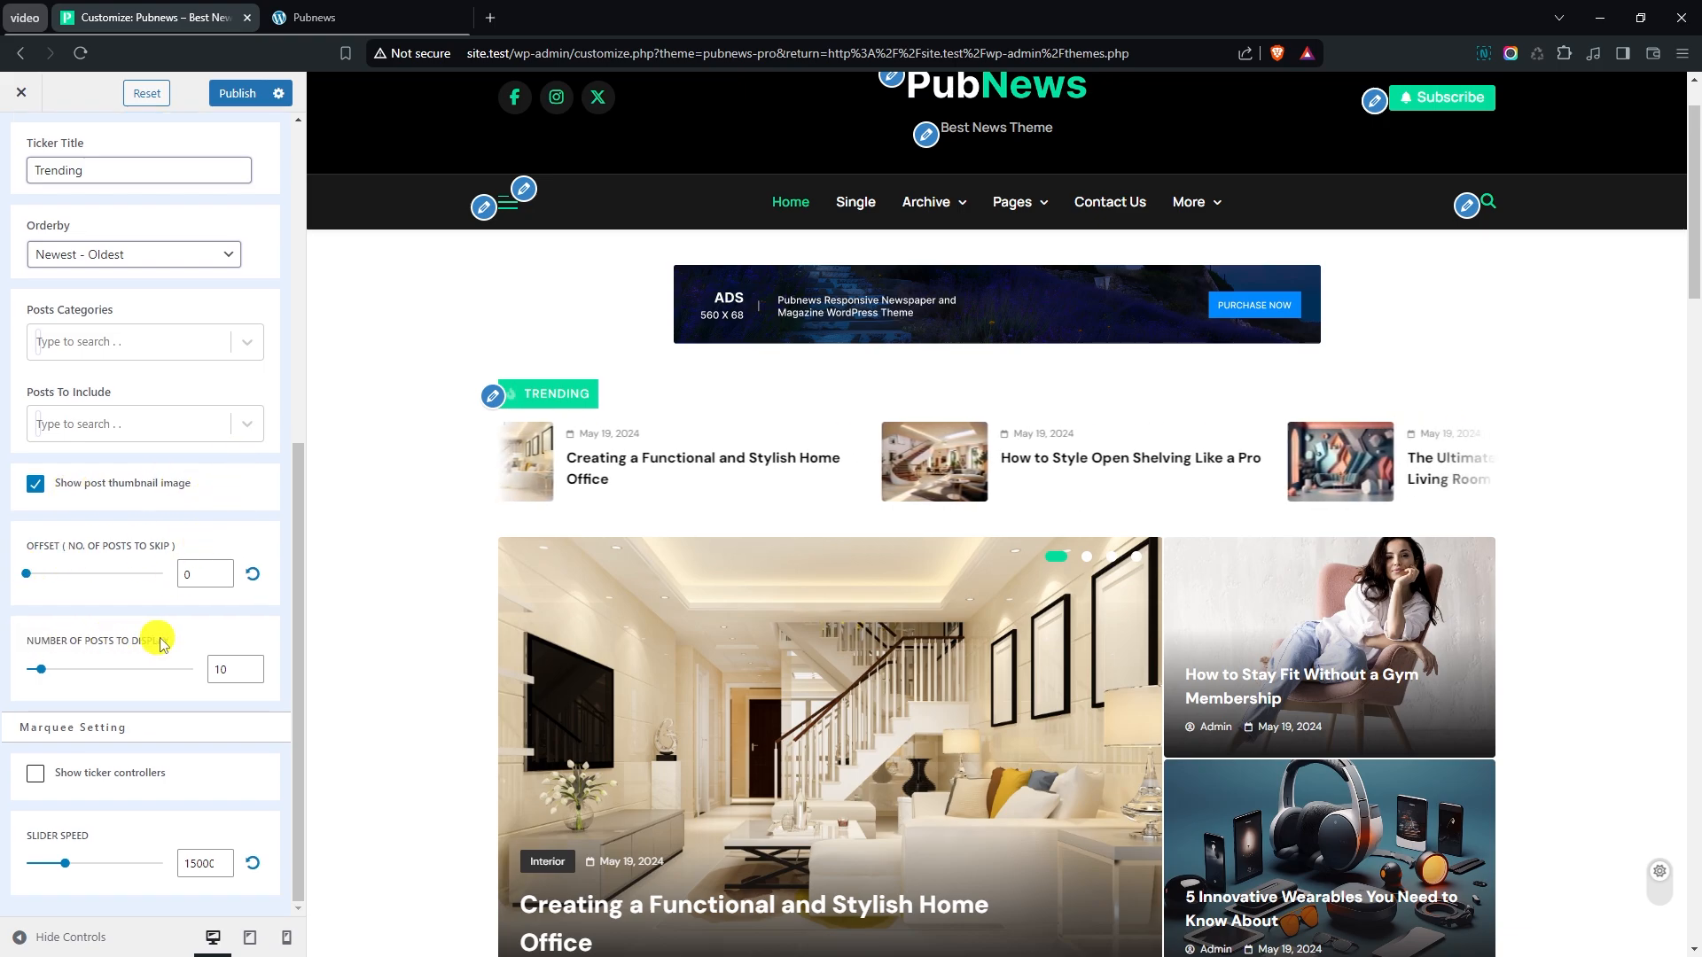
click(35, 775)
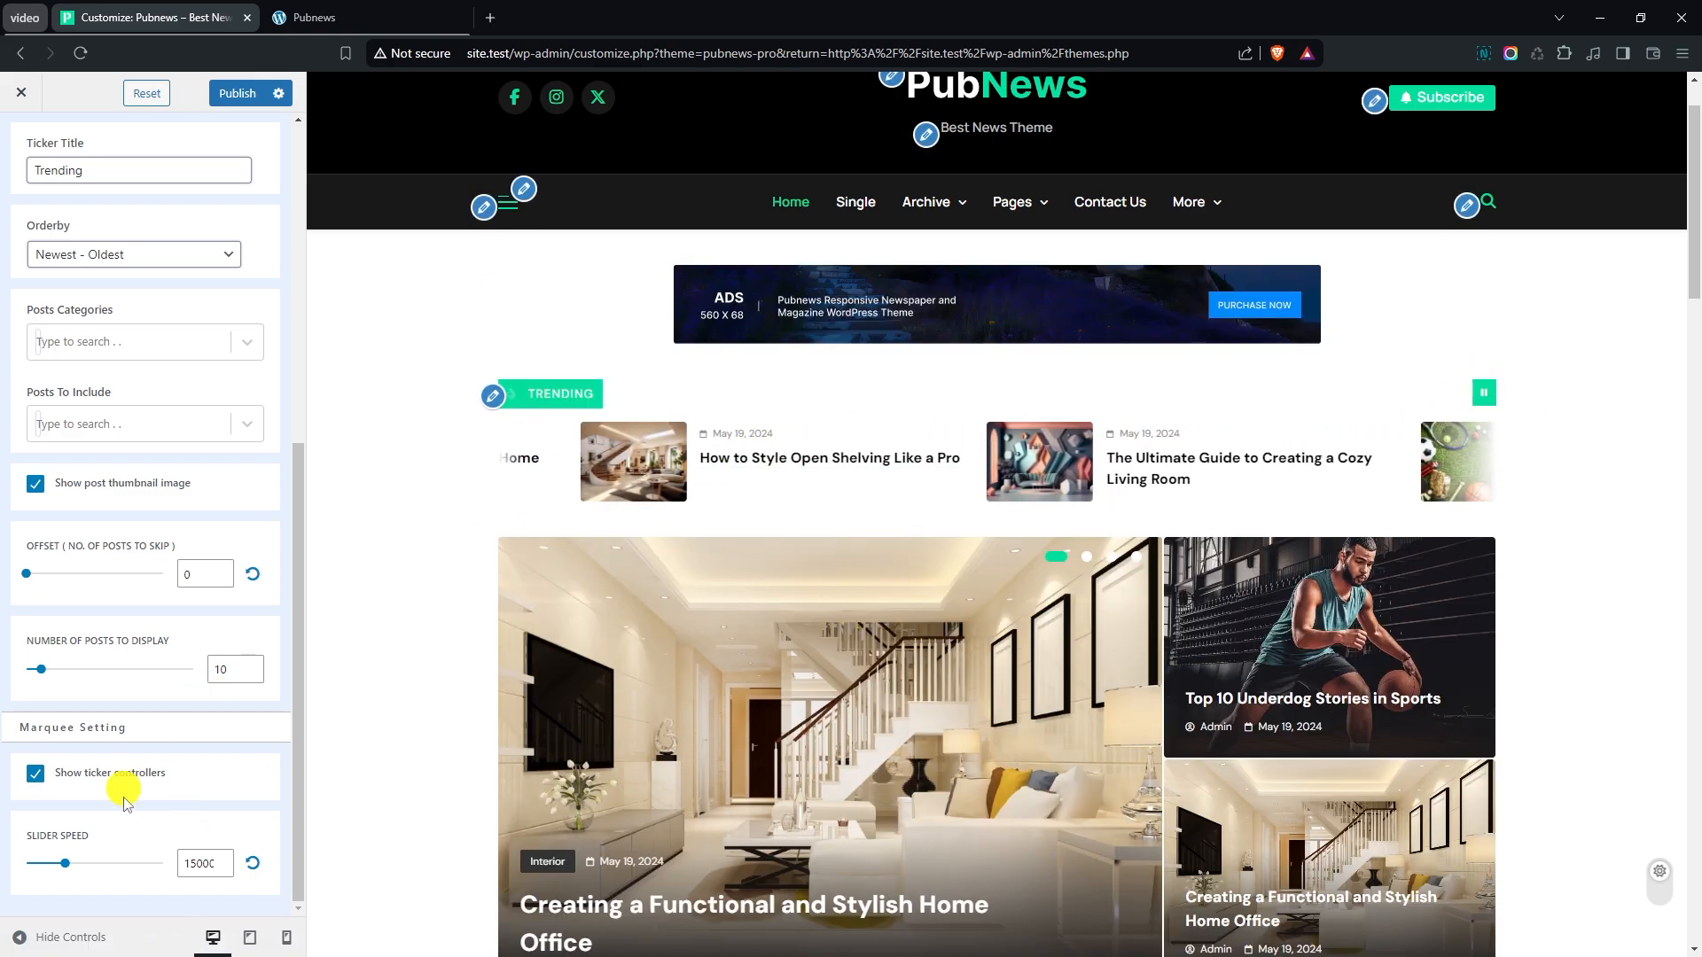
scroll(164, 572, up, 6)
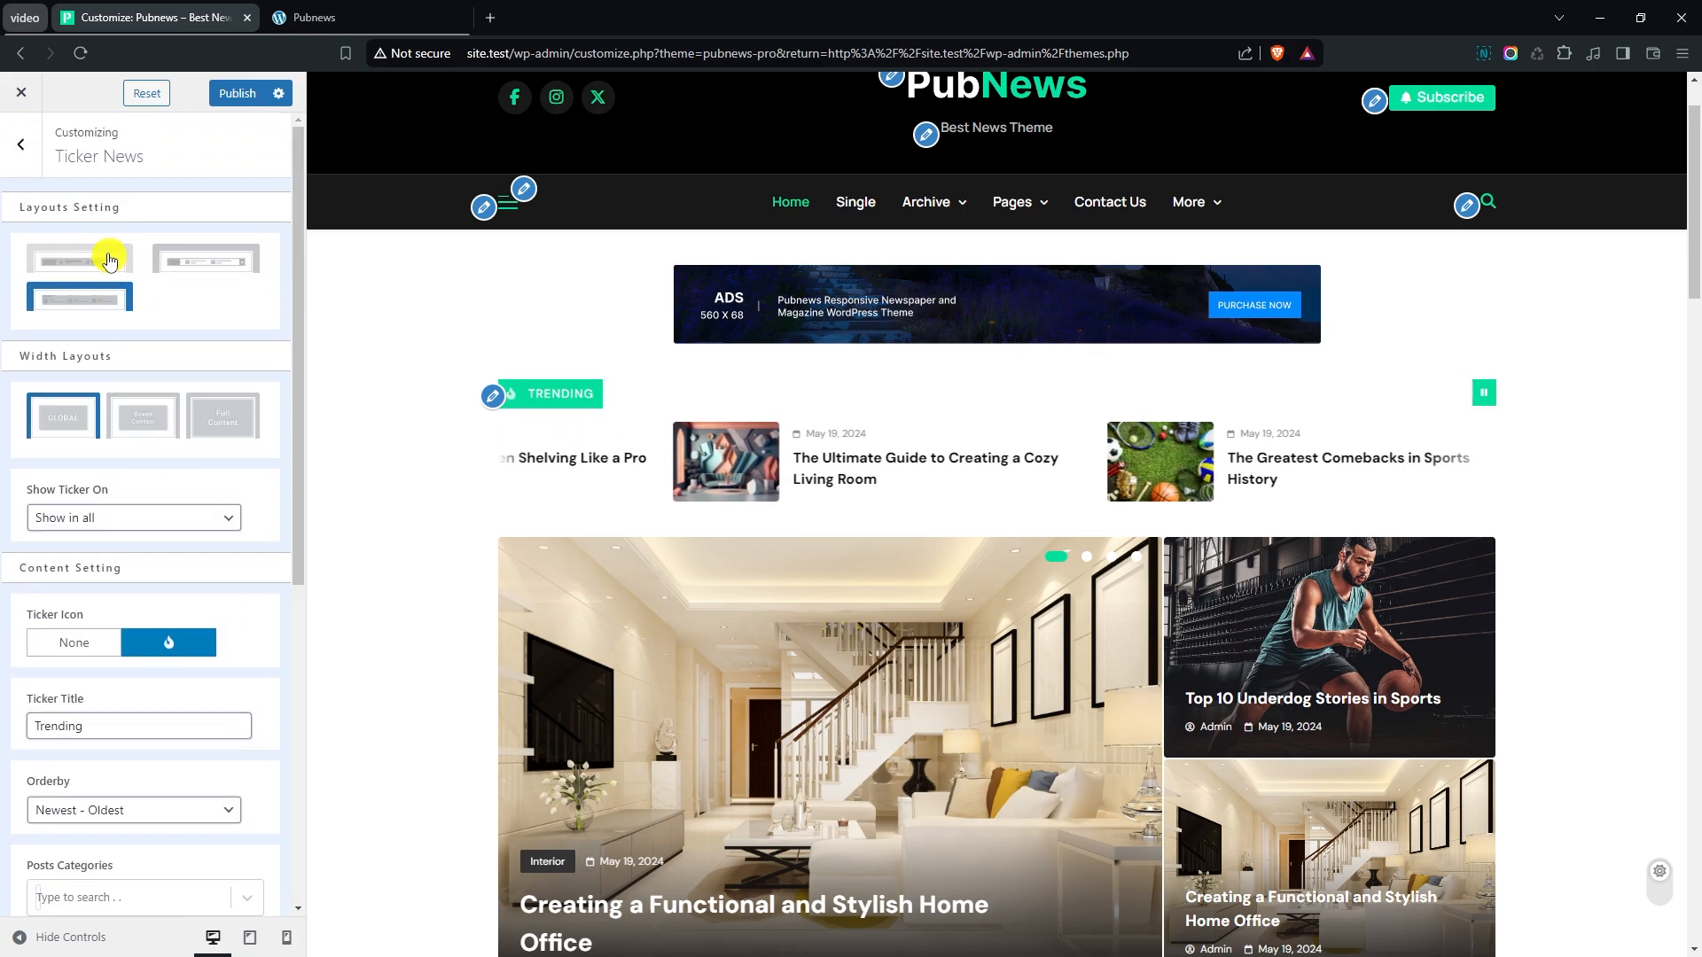
click(32, 167)
- Open the Main Banner settings, preview the fourth banner layout, and switch back to the sixth layout
scroll(115, 355, down, 1)
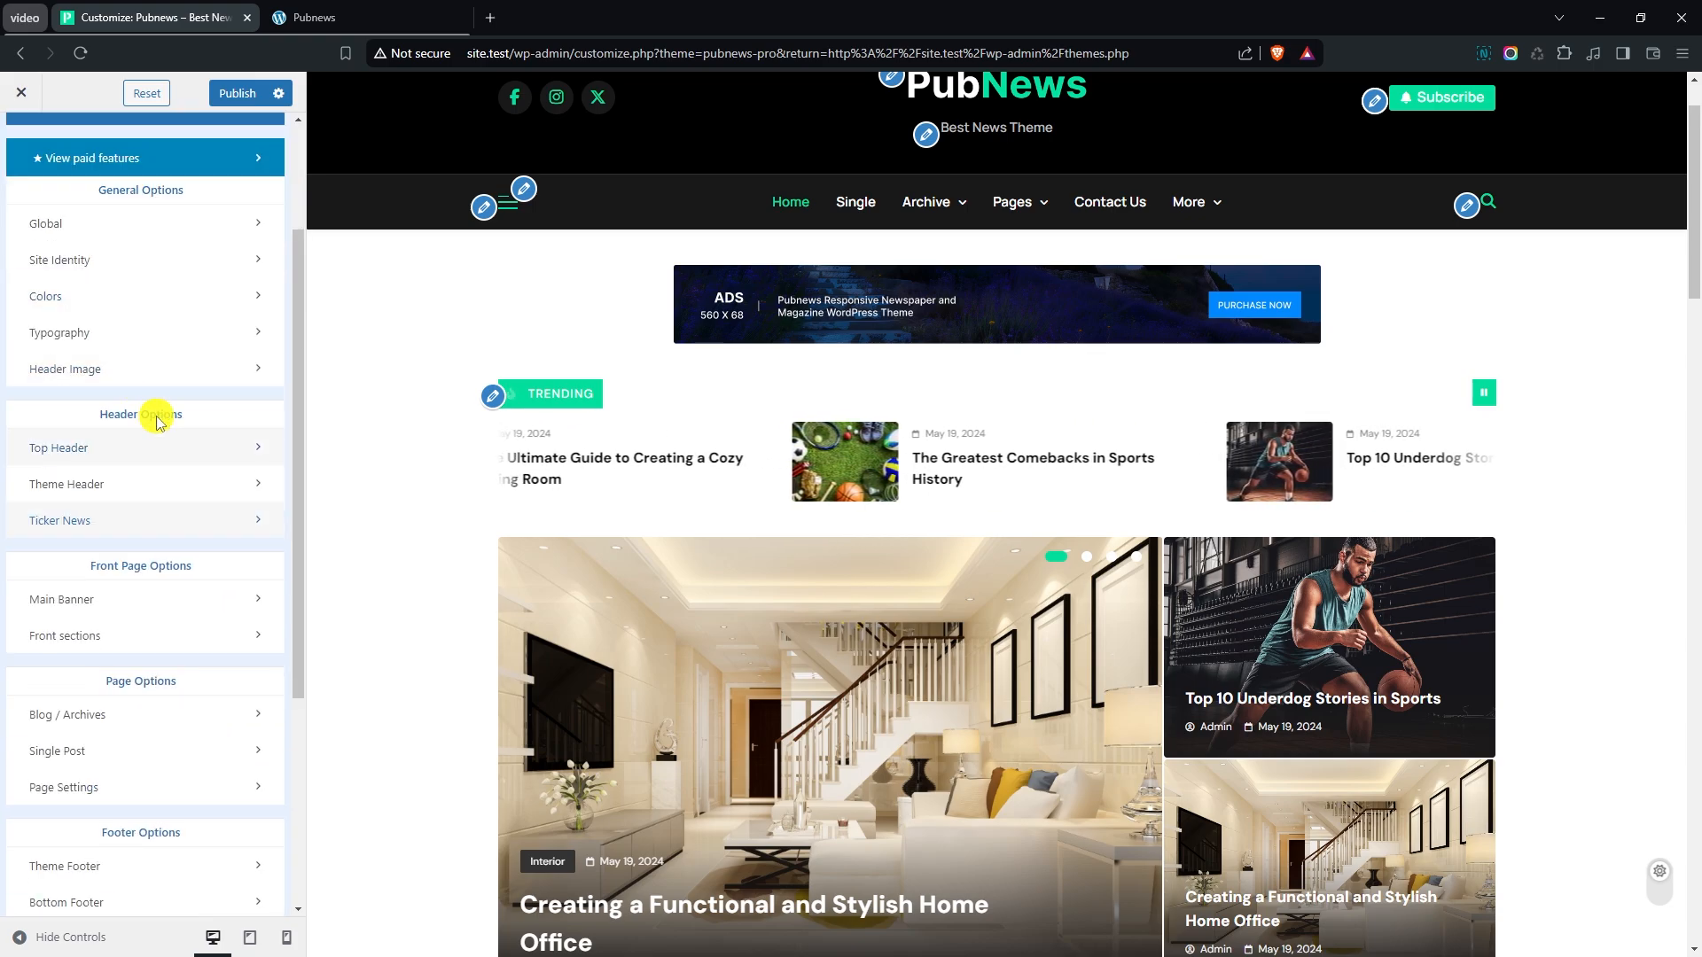
scroll(458, 715, down, 2)
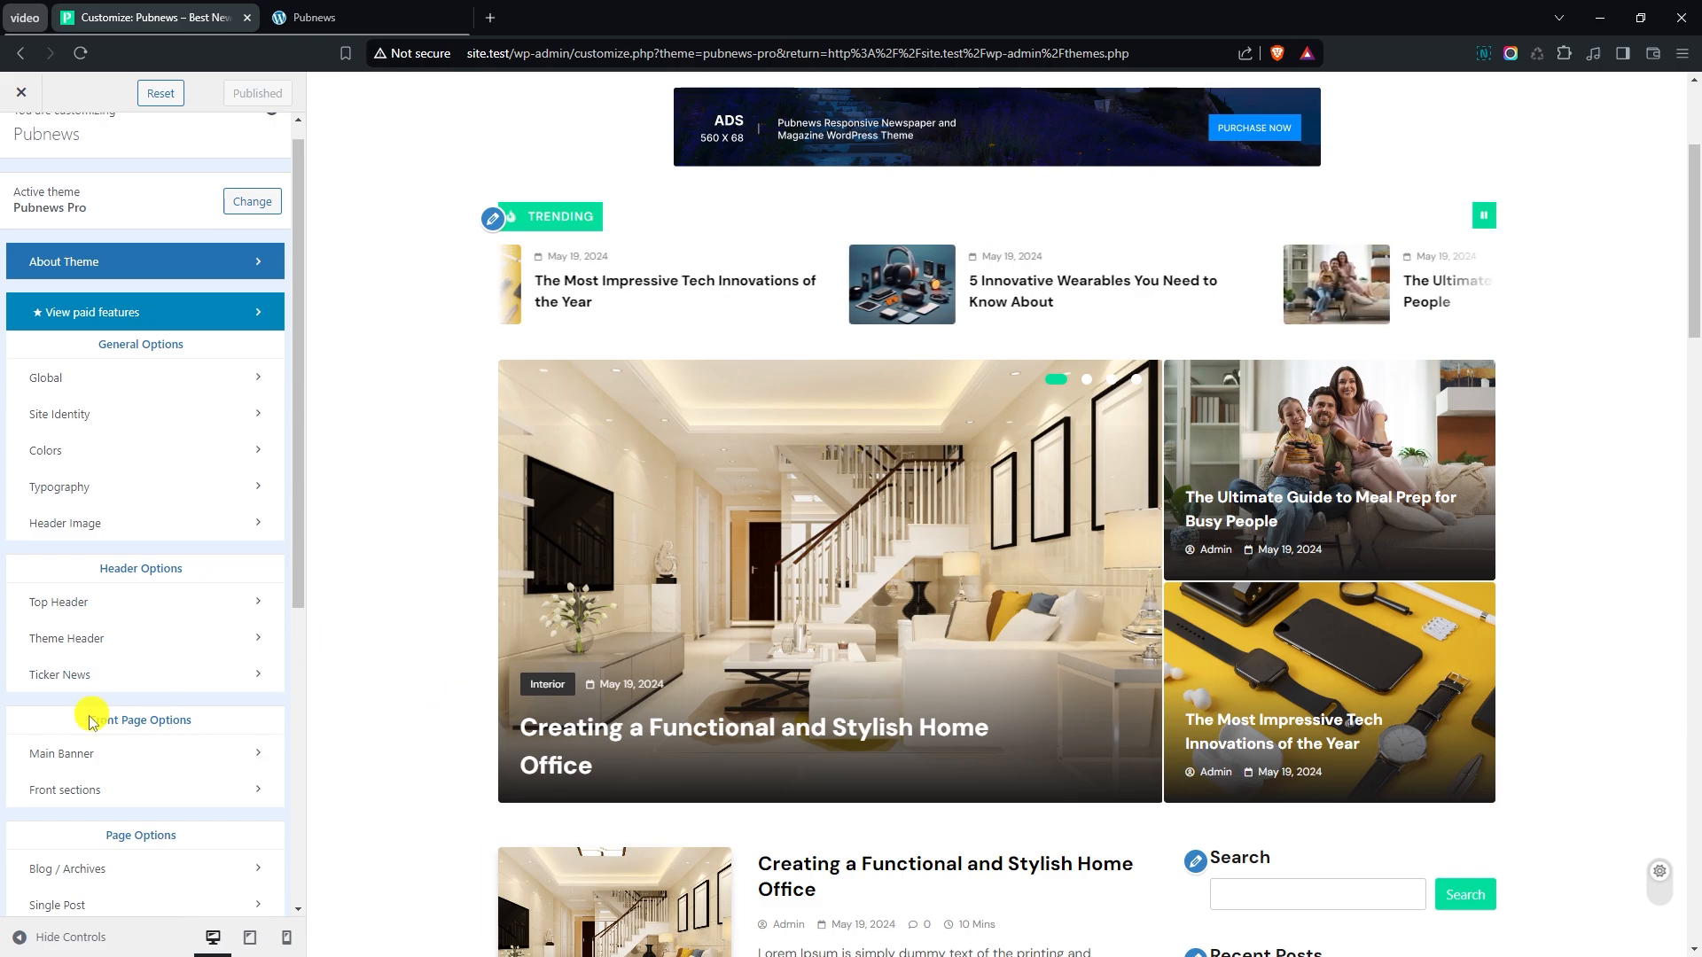
click(104, 756)
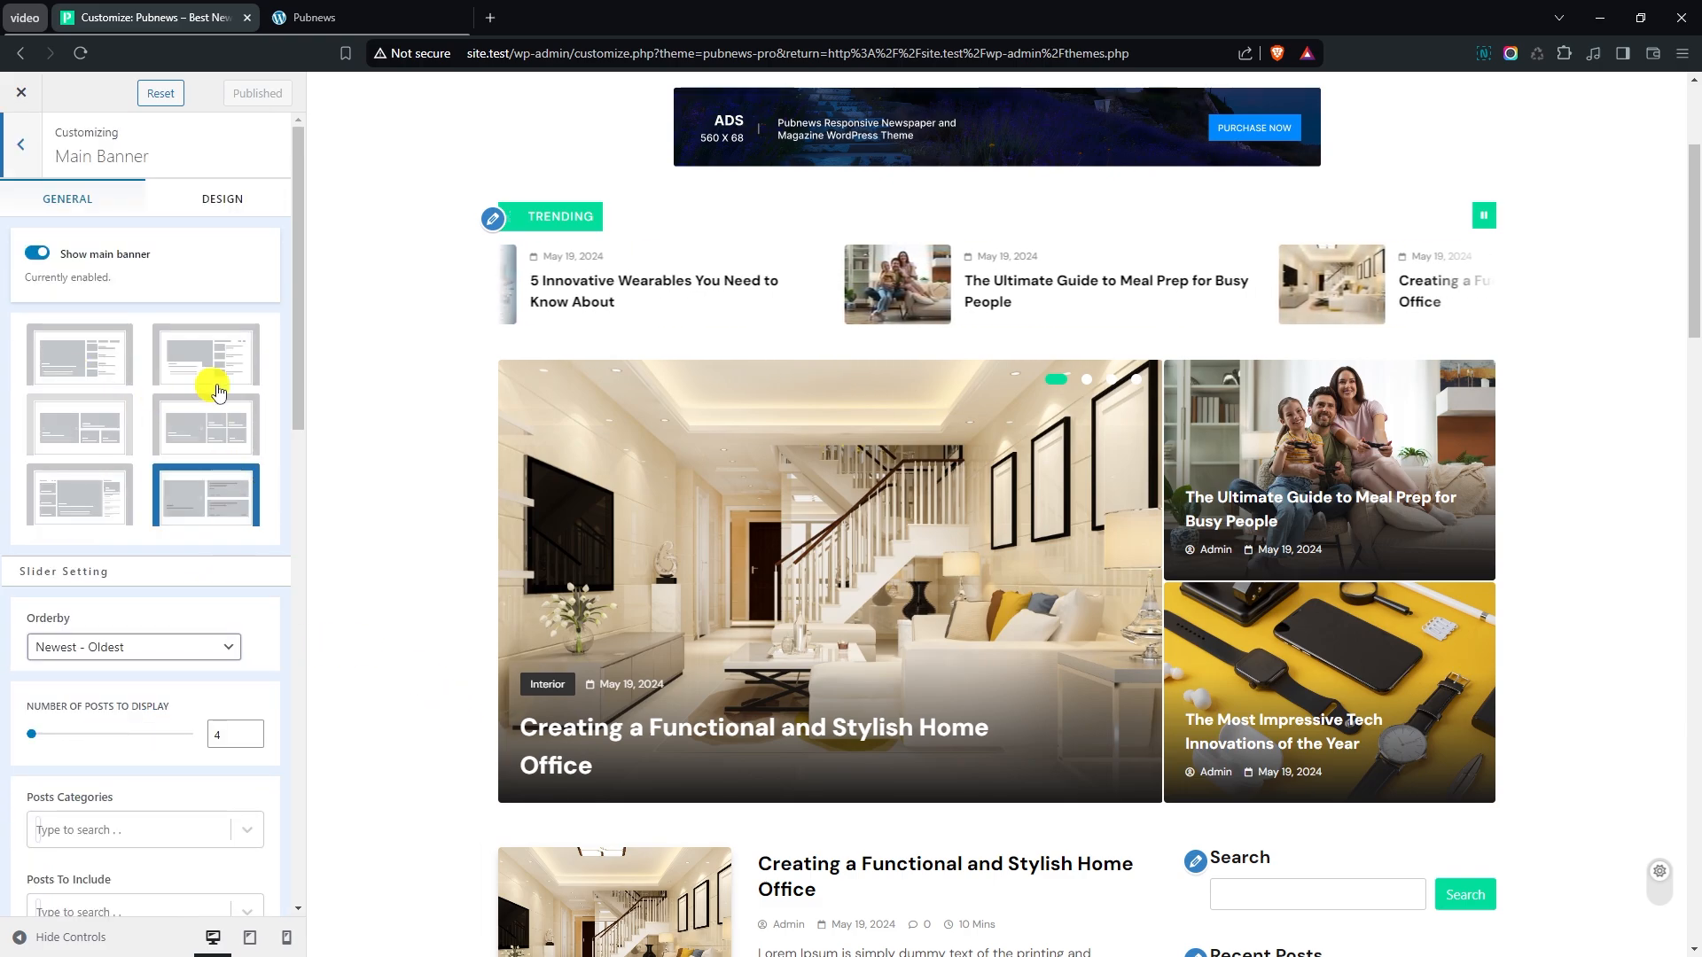
click(200, 428)
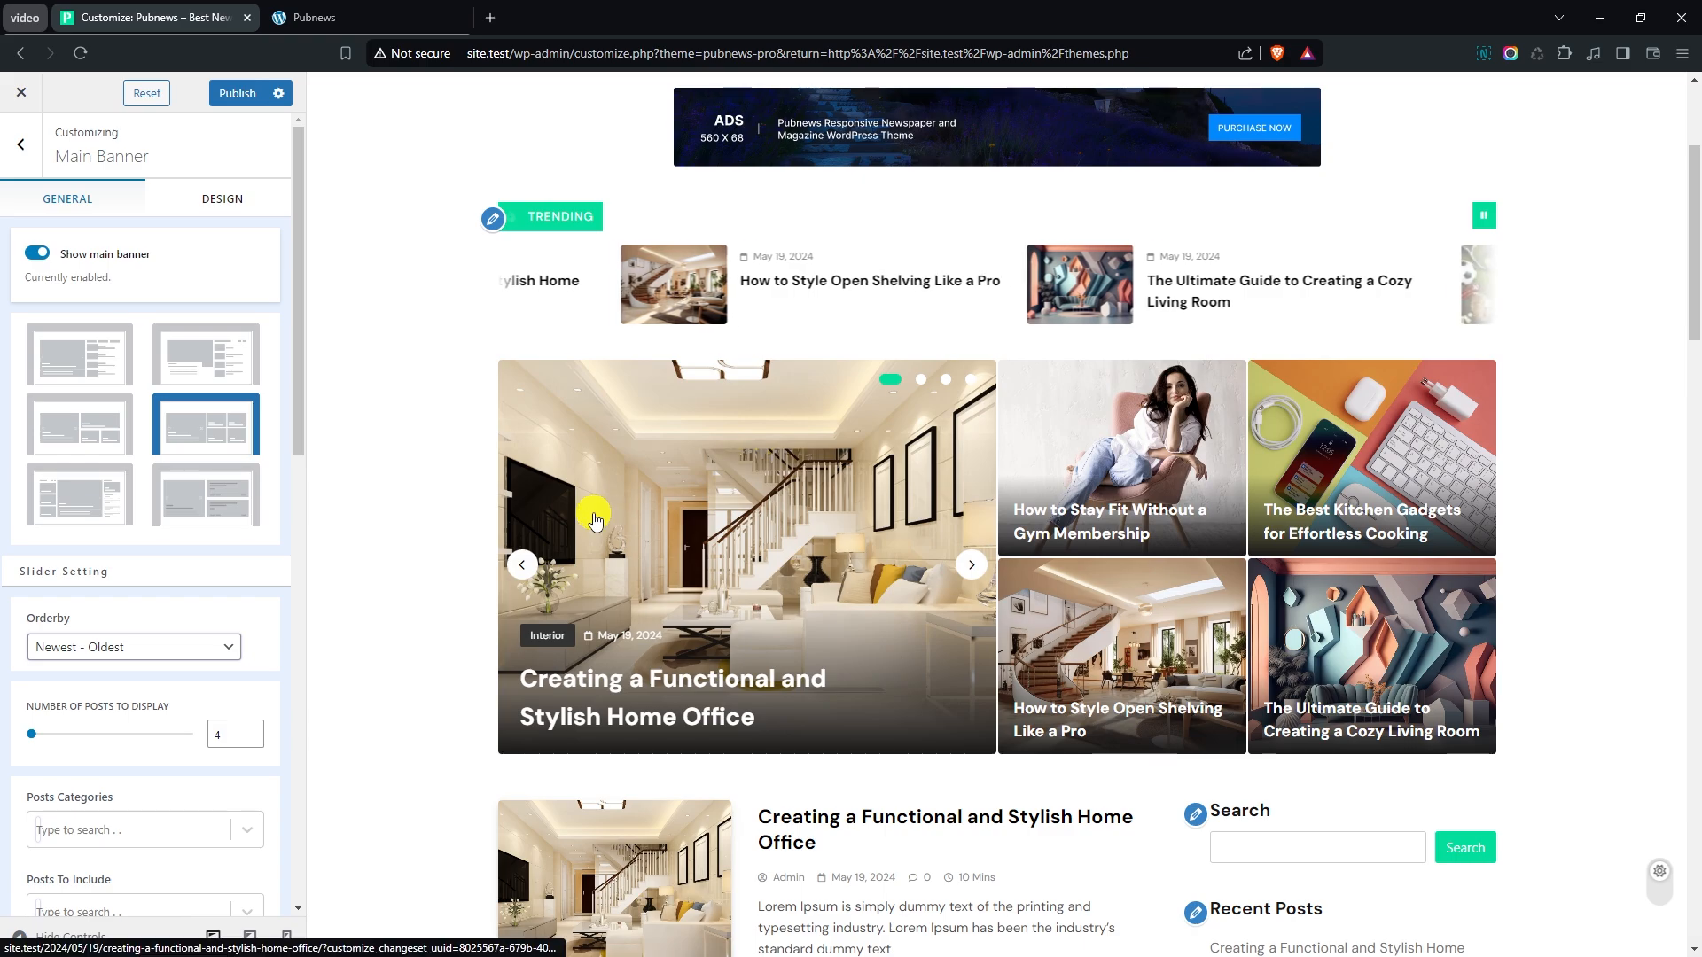
click(195, 494)
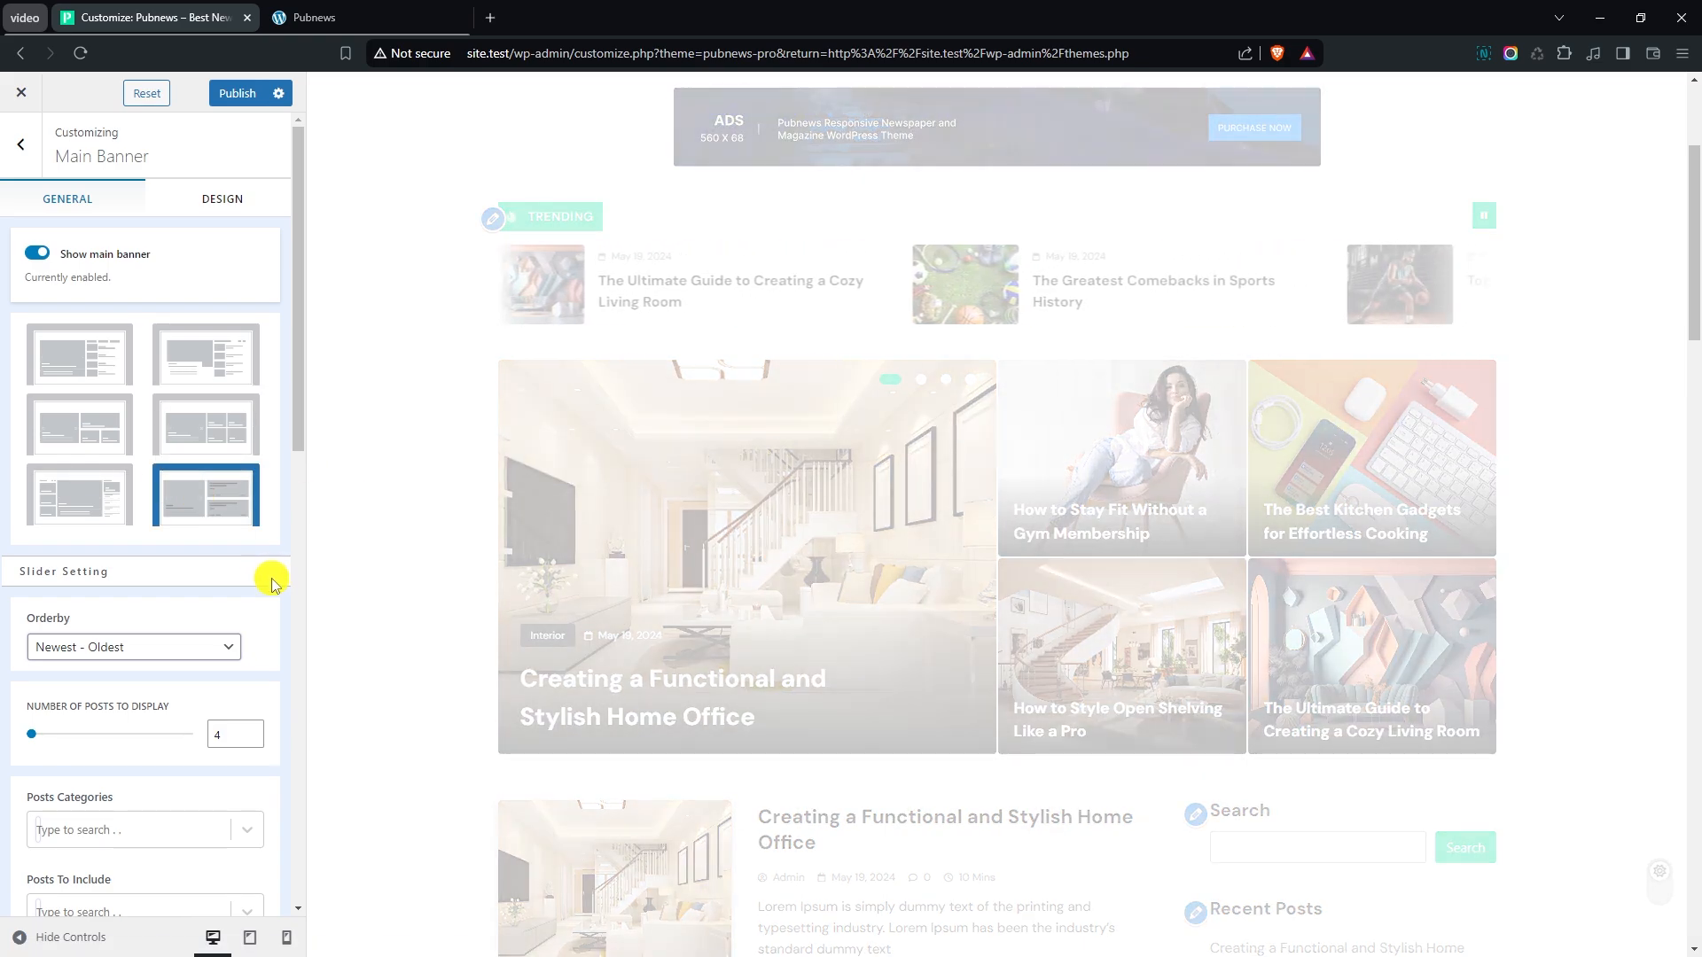
- Order the main banner slider's posts Oldest - Newest and limit them to the Lifestyle category
scroll(266, 568, down, 2)
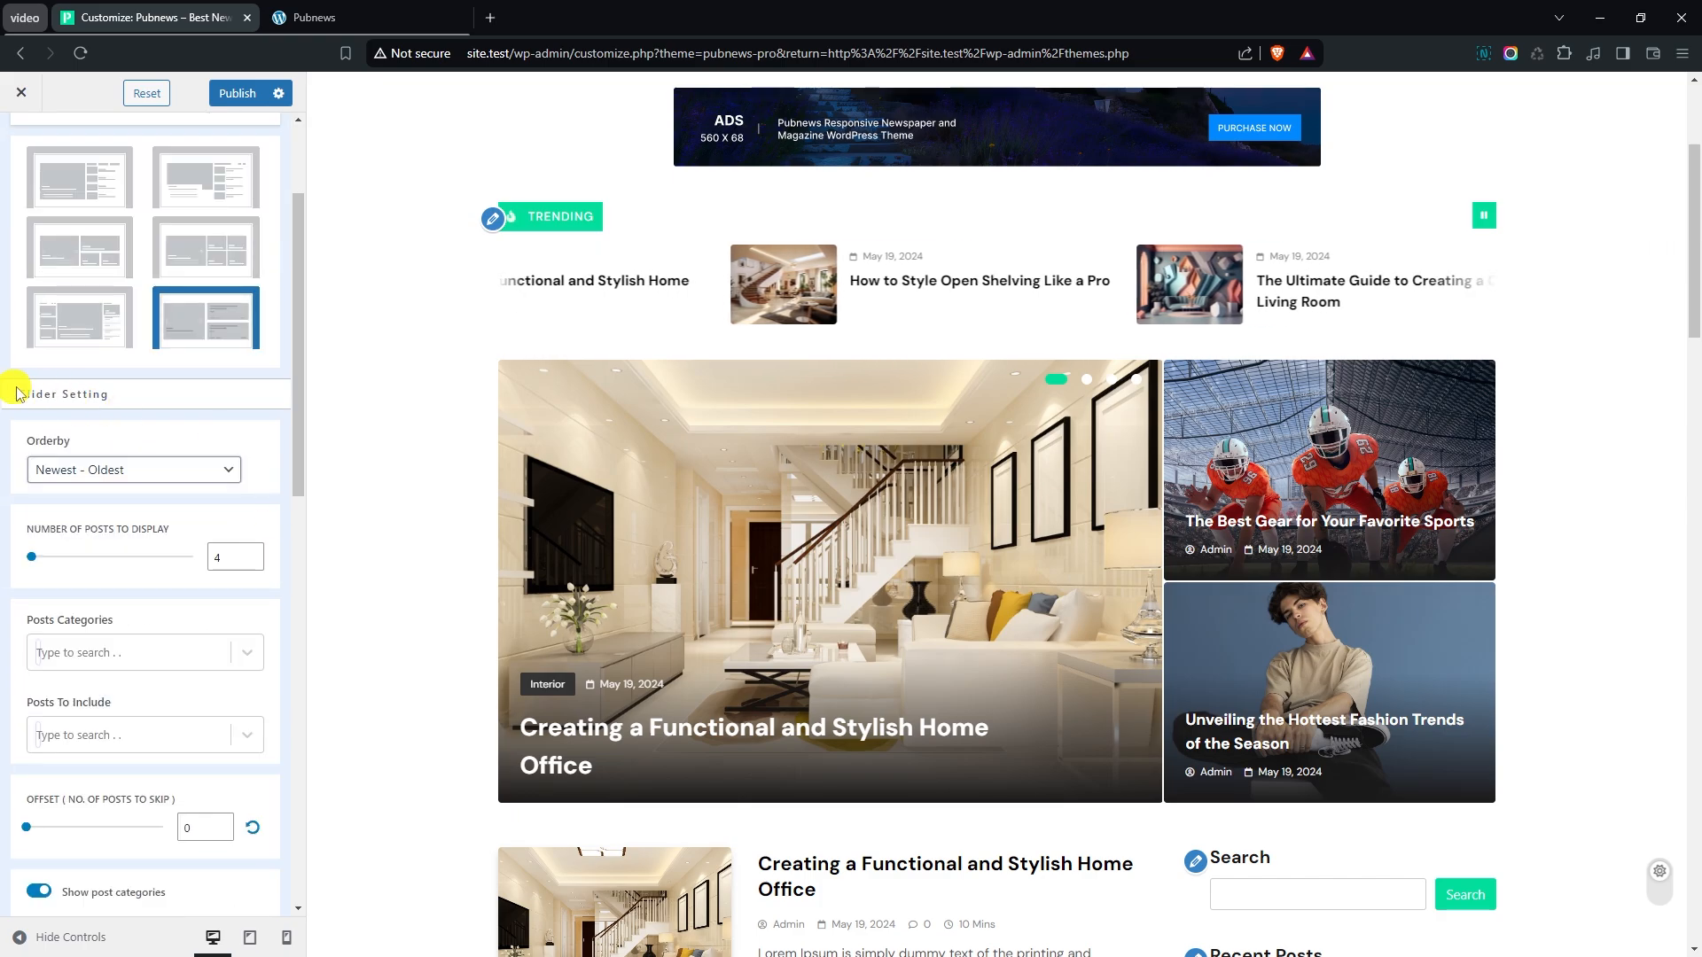
click(522, 587)
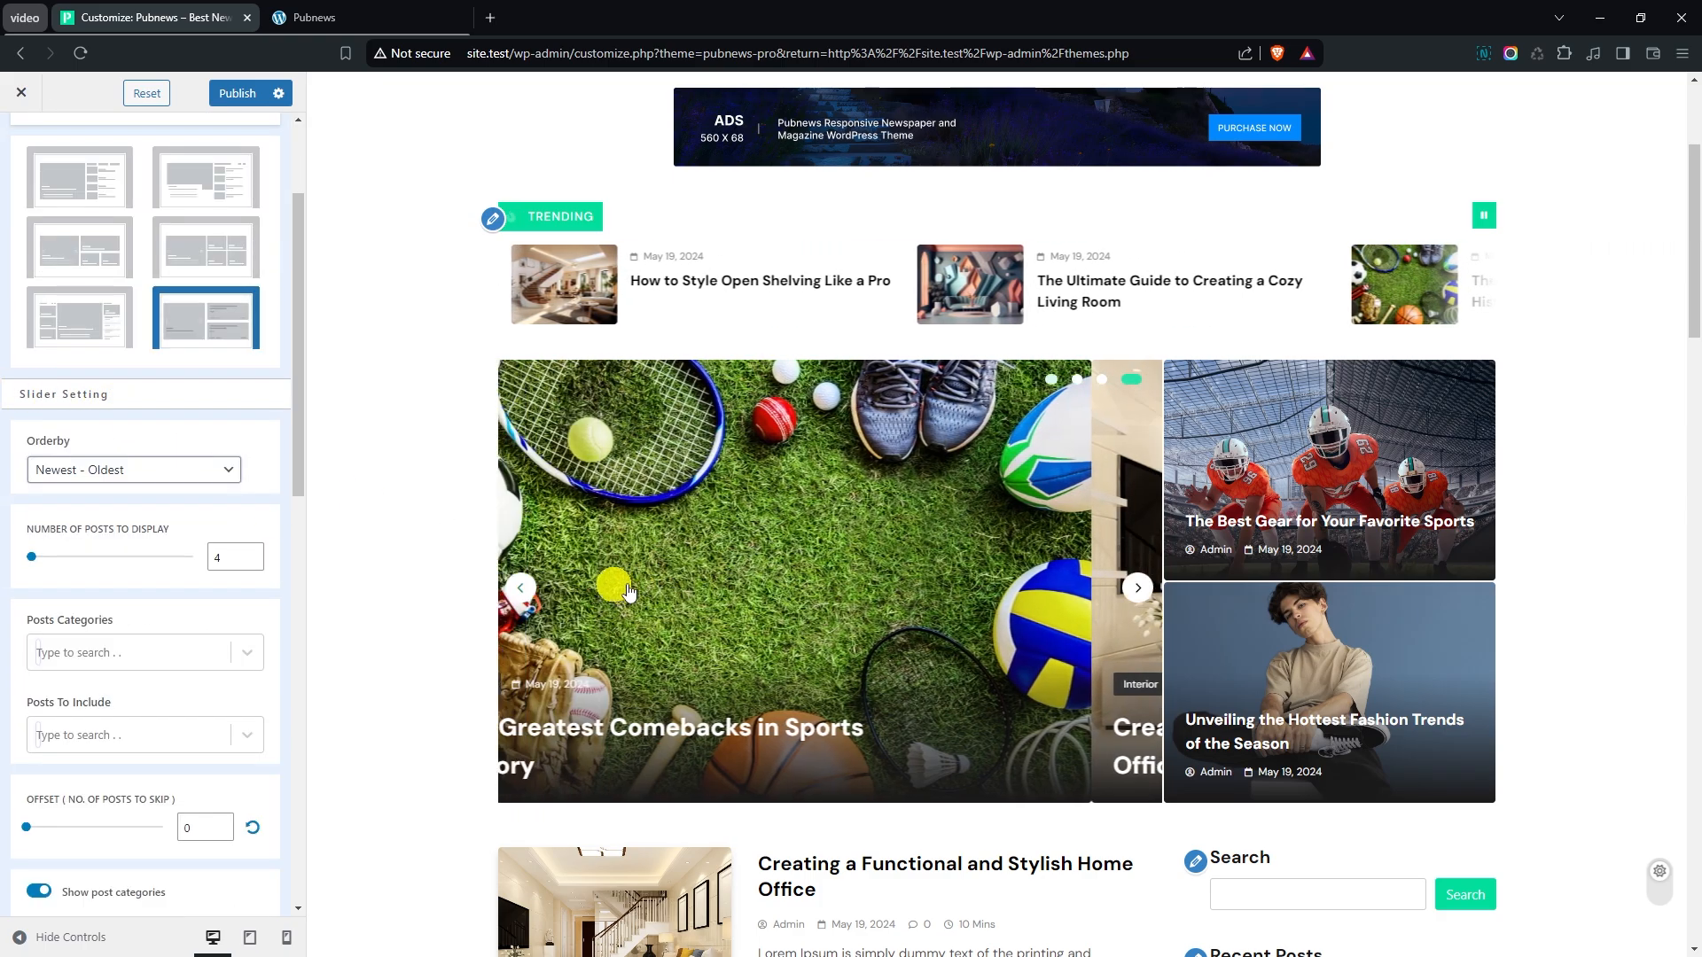
click(72, 468)
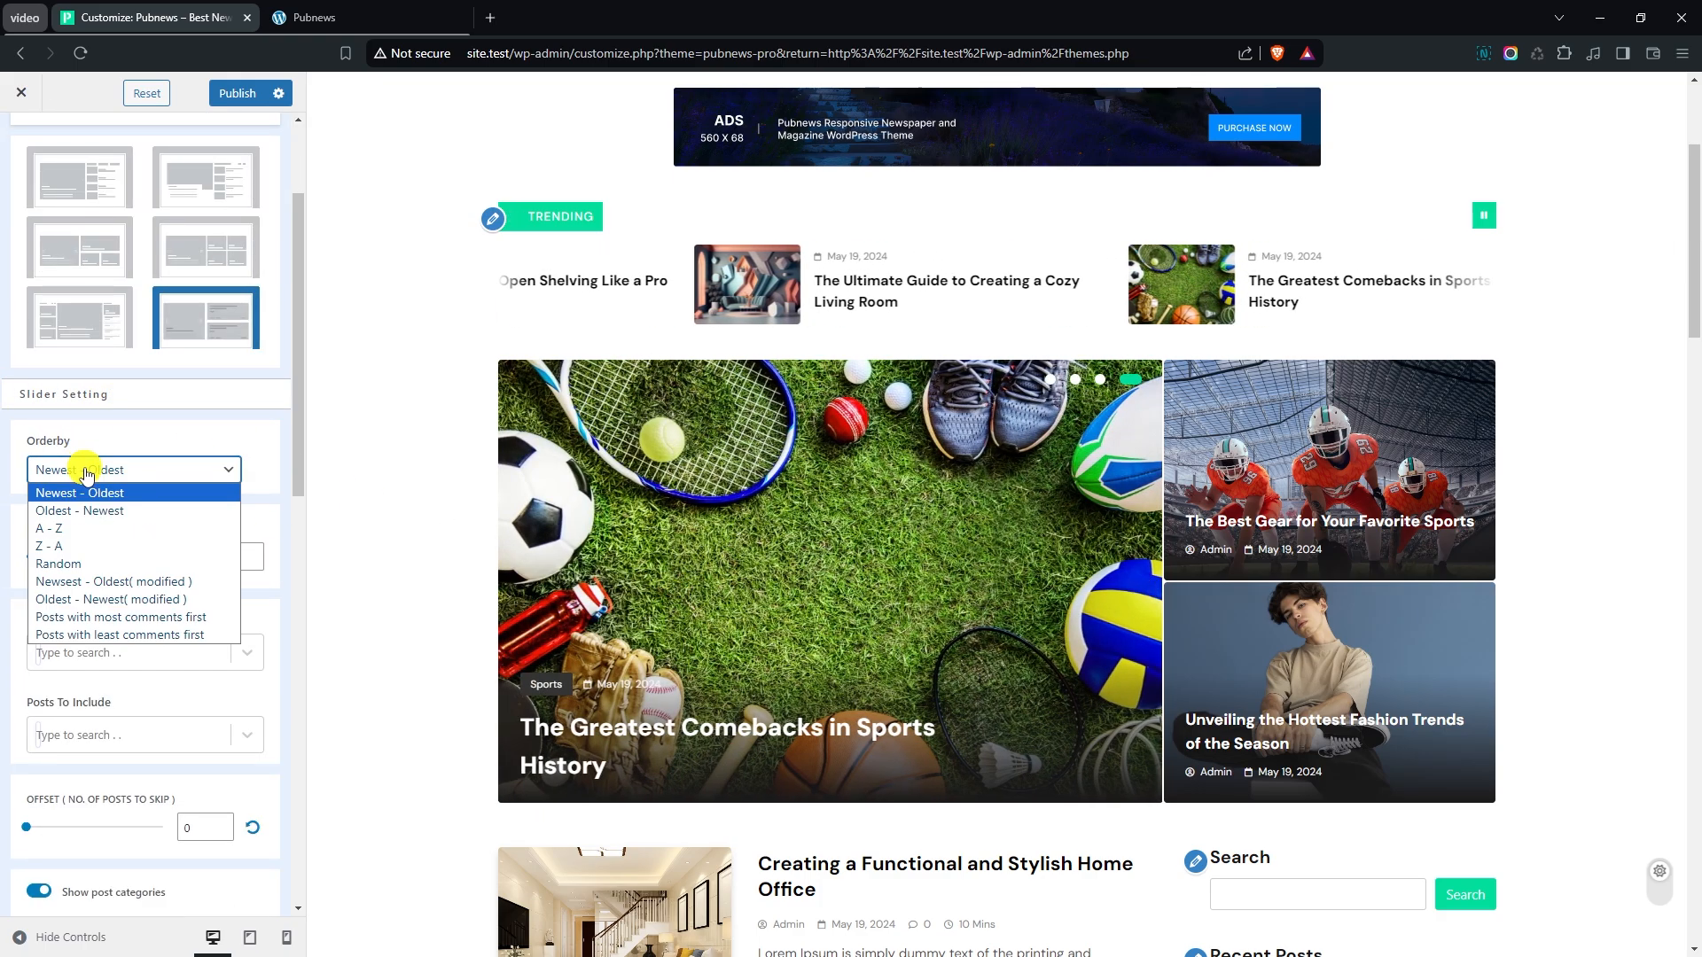
click(80, 511)
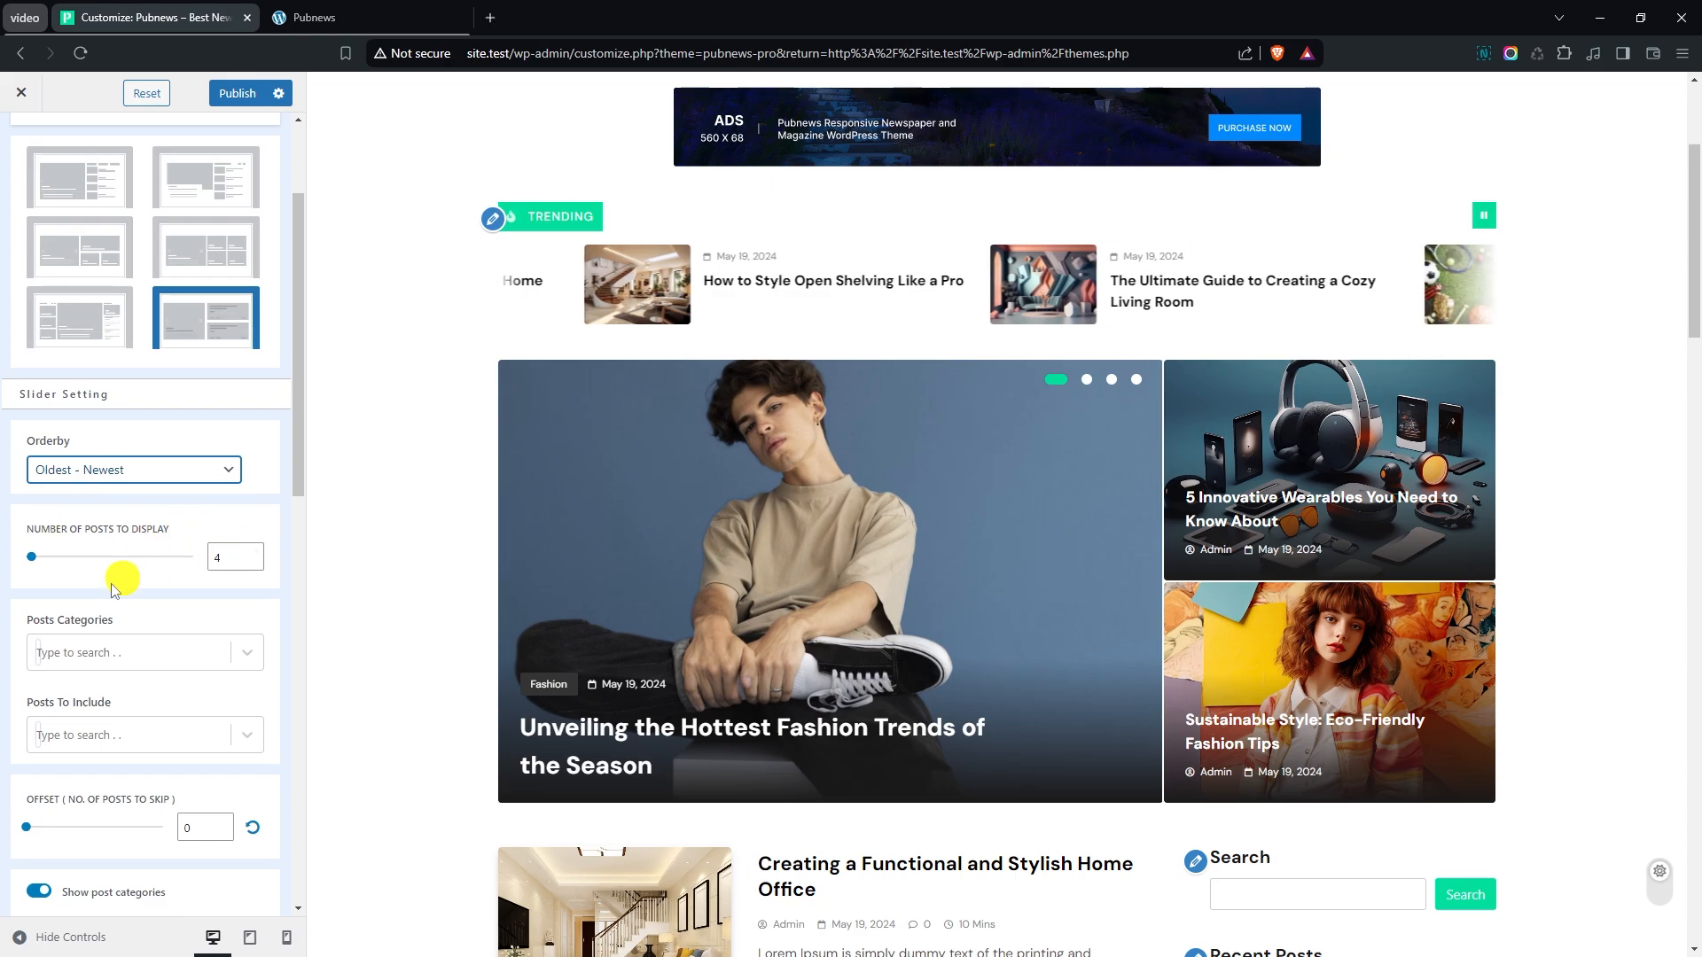
click(113, 654)
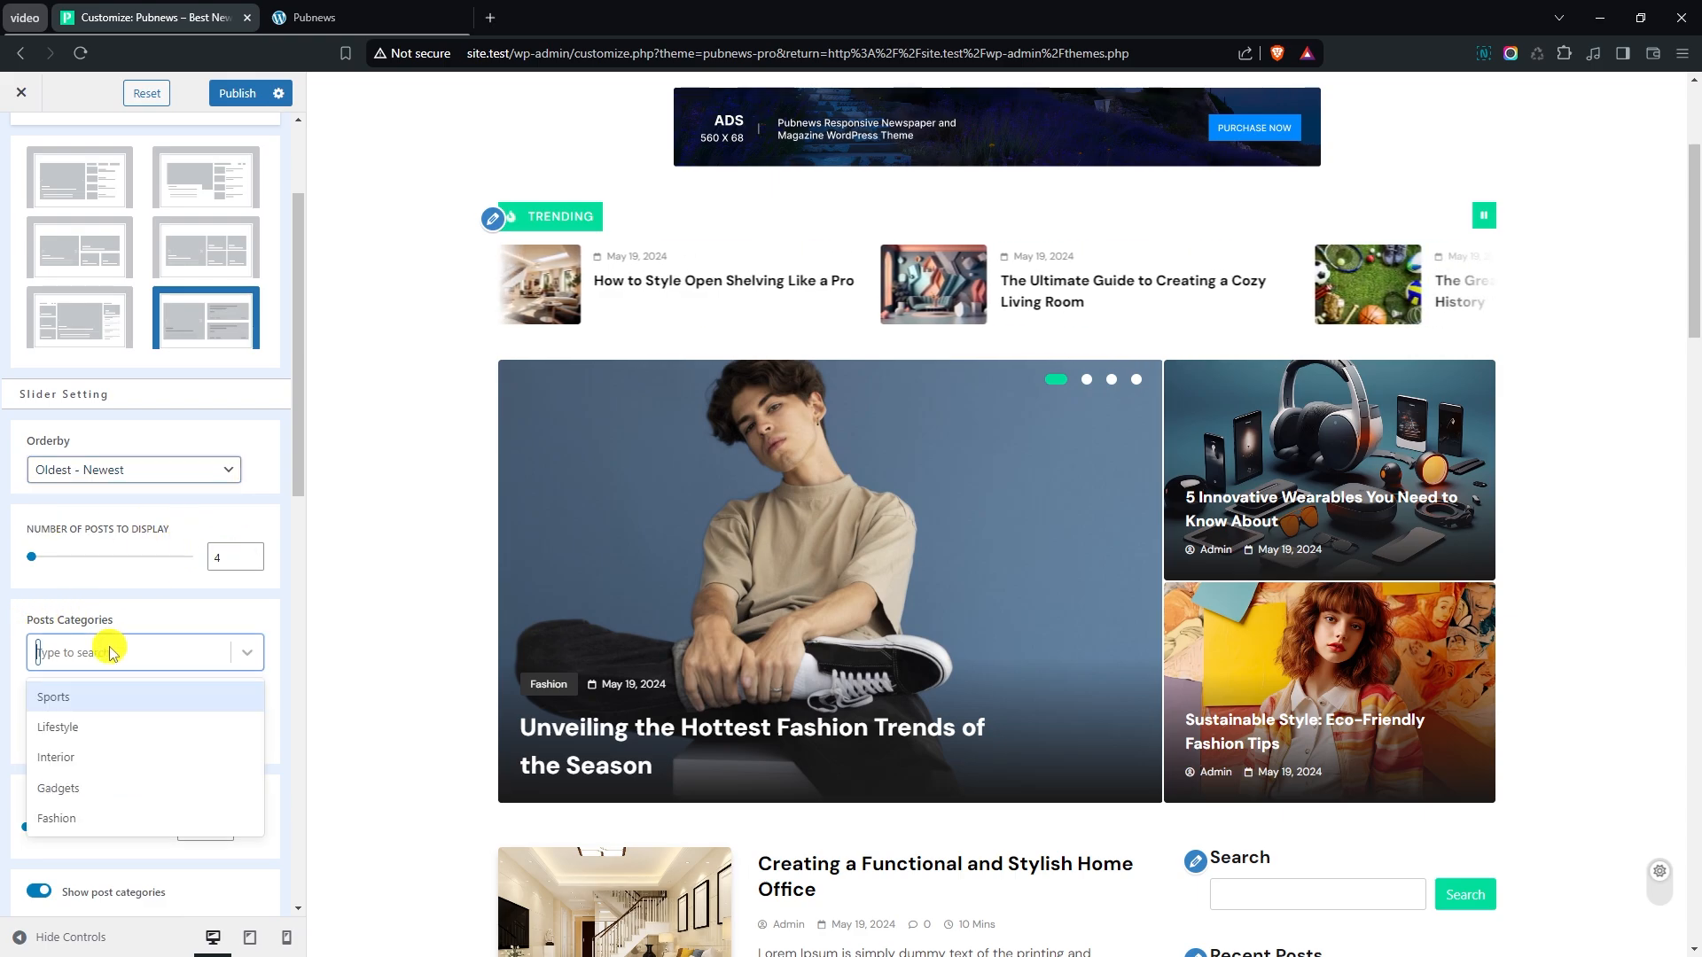
click(115, 726)
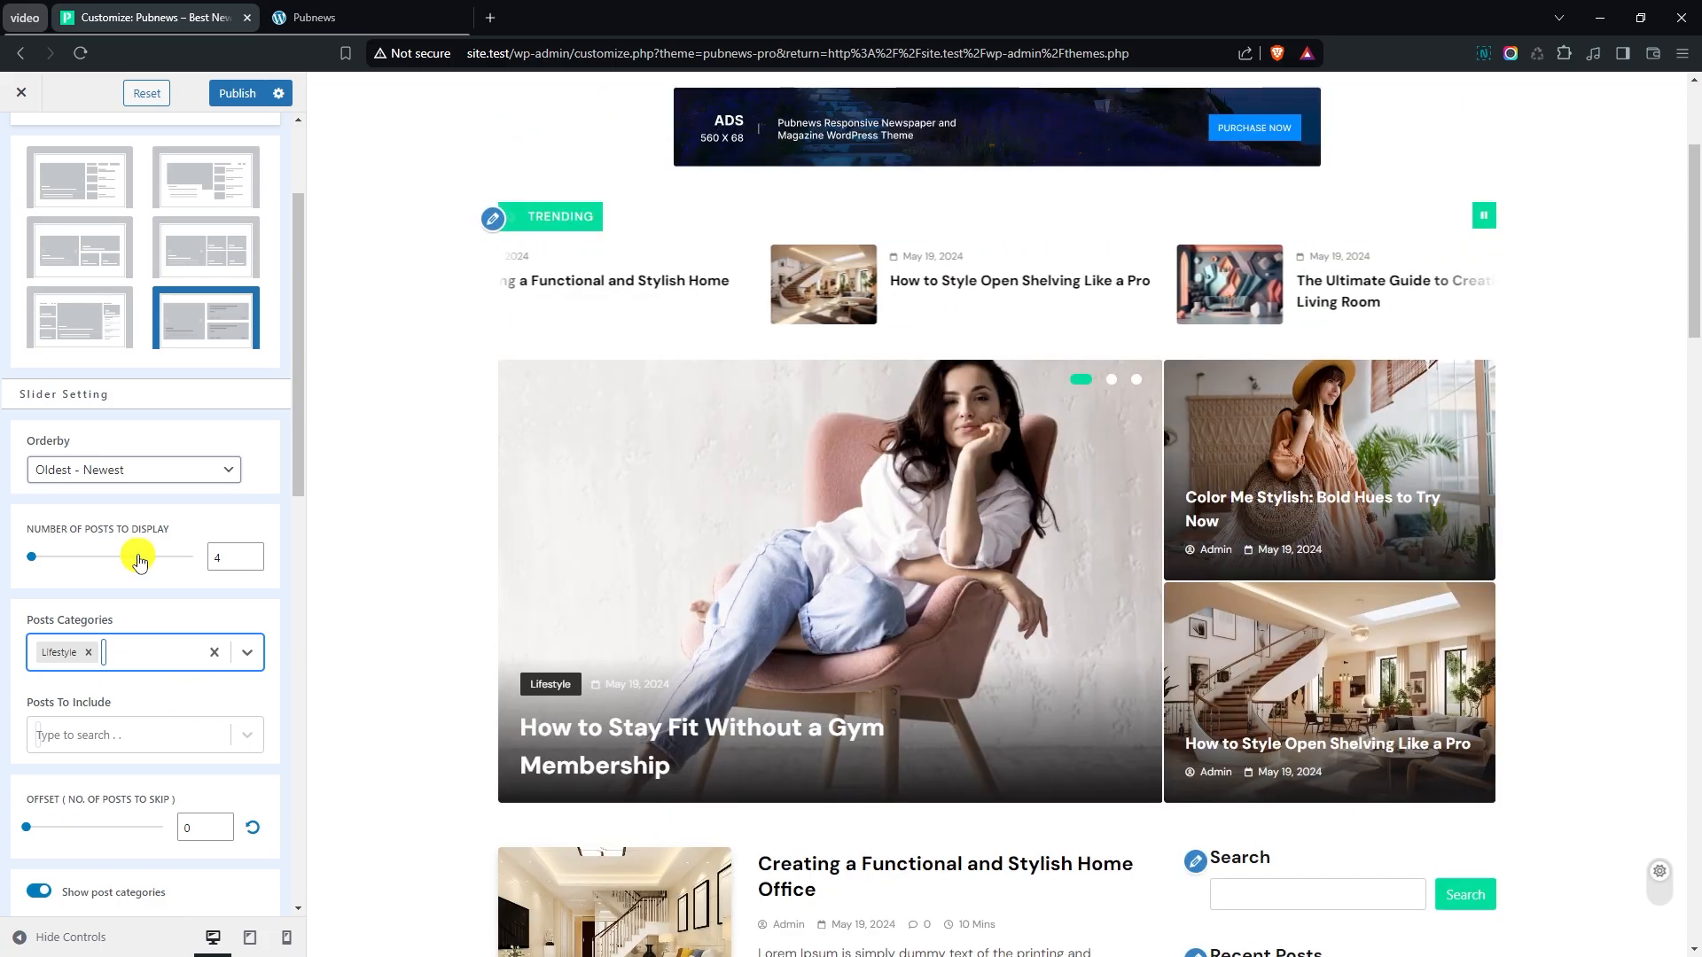
- Set the main banner slider's post offset to 1 and turn off its post date
scroll(142, 556, down, 1)
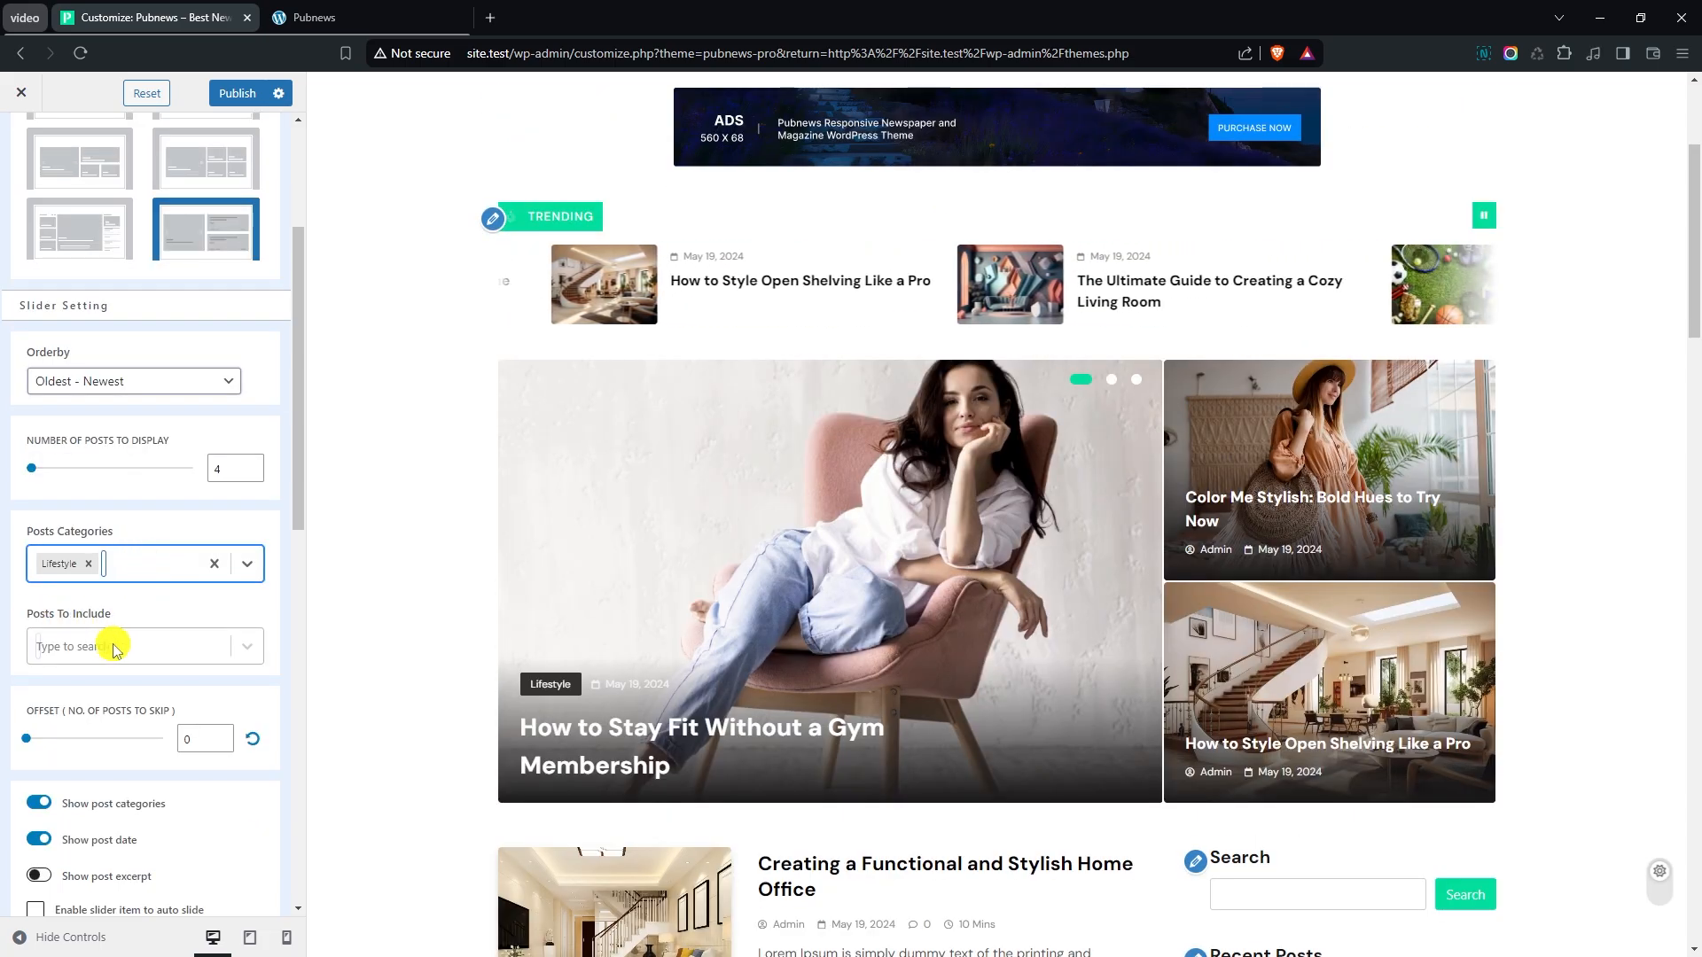
click(159, 644)
scroll(163, 581, down, 2)
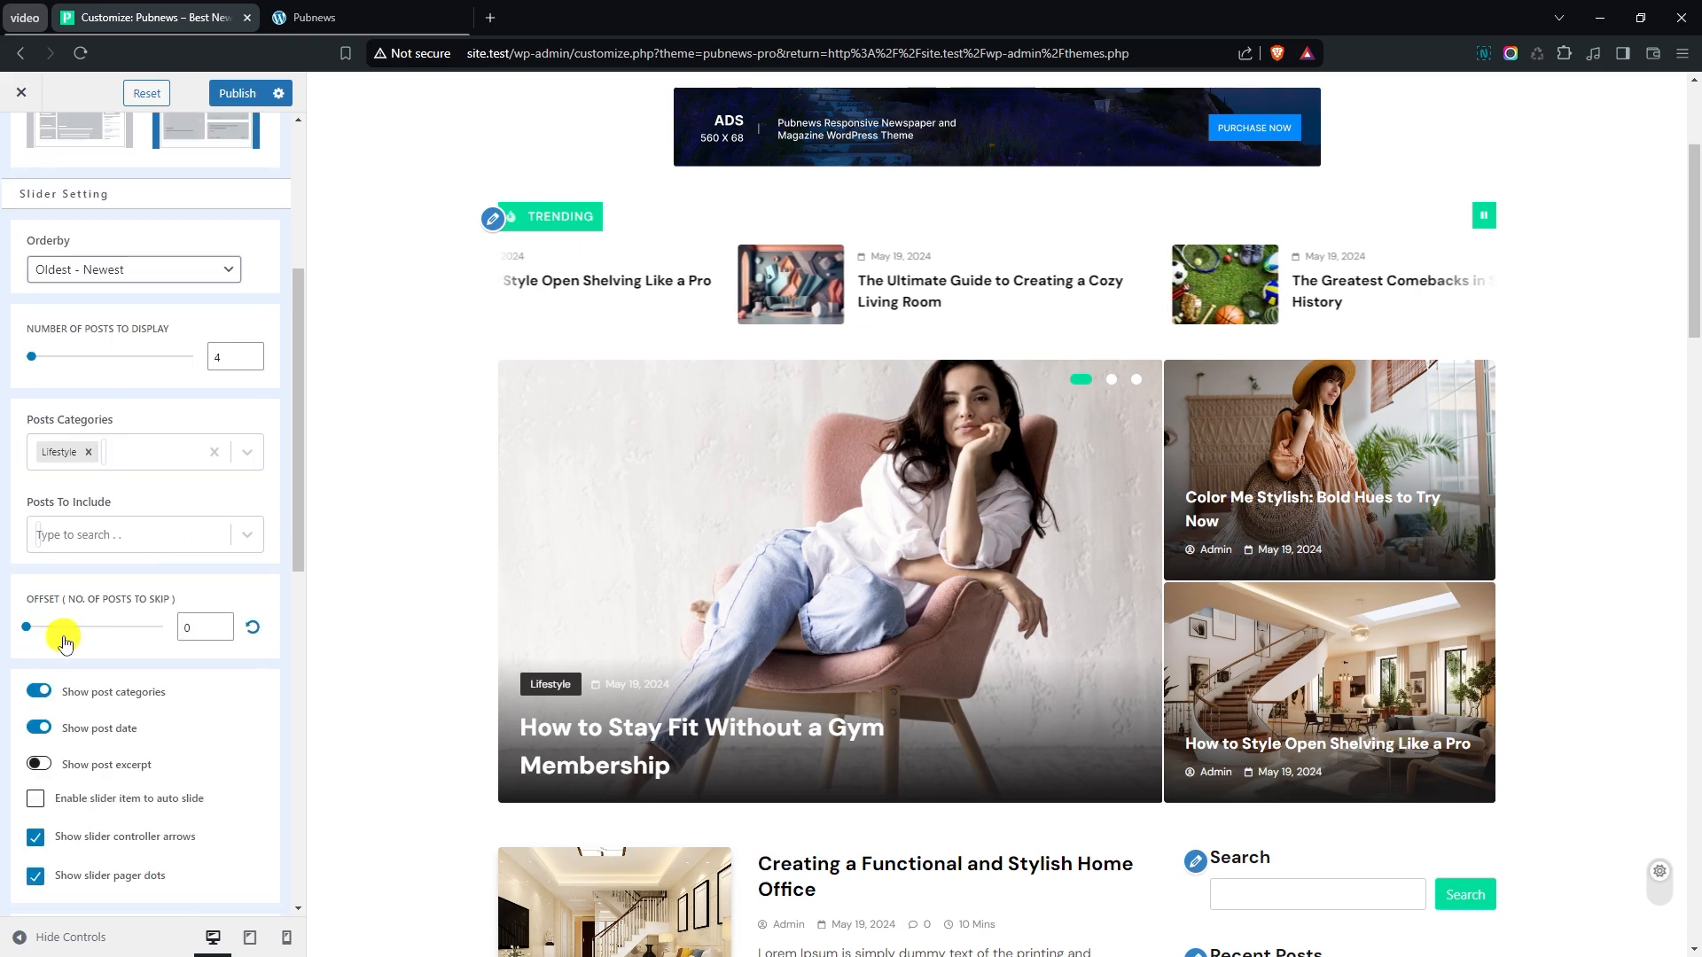
click(221, 624)
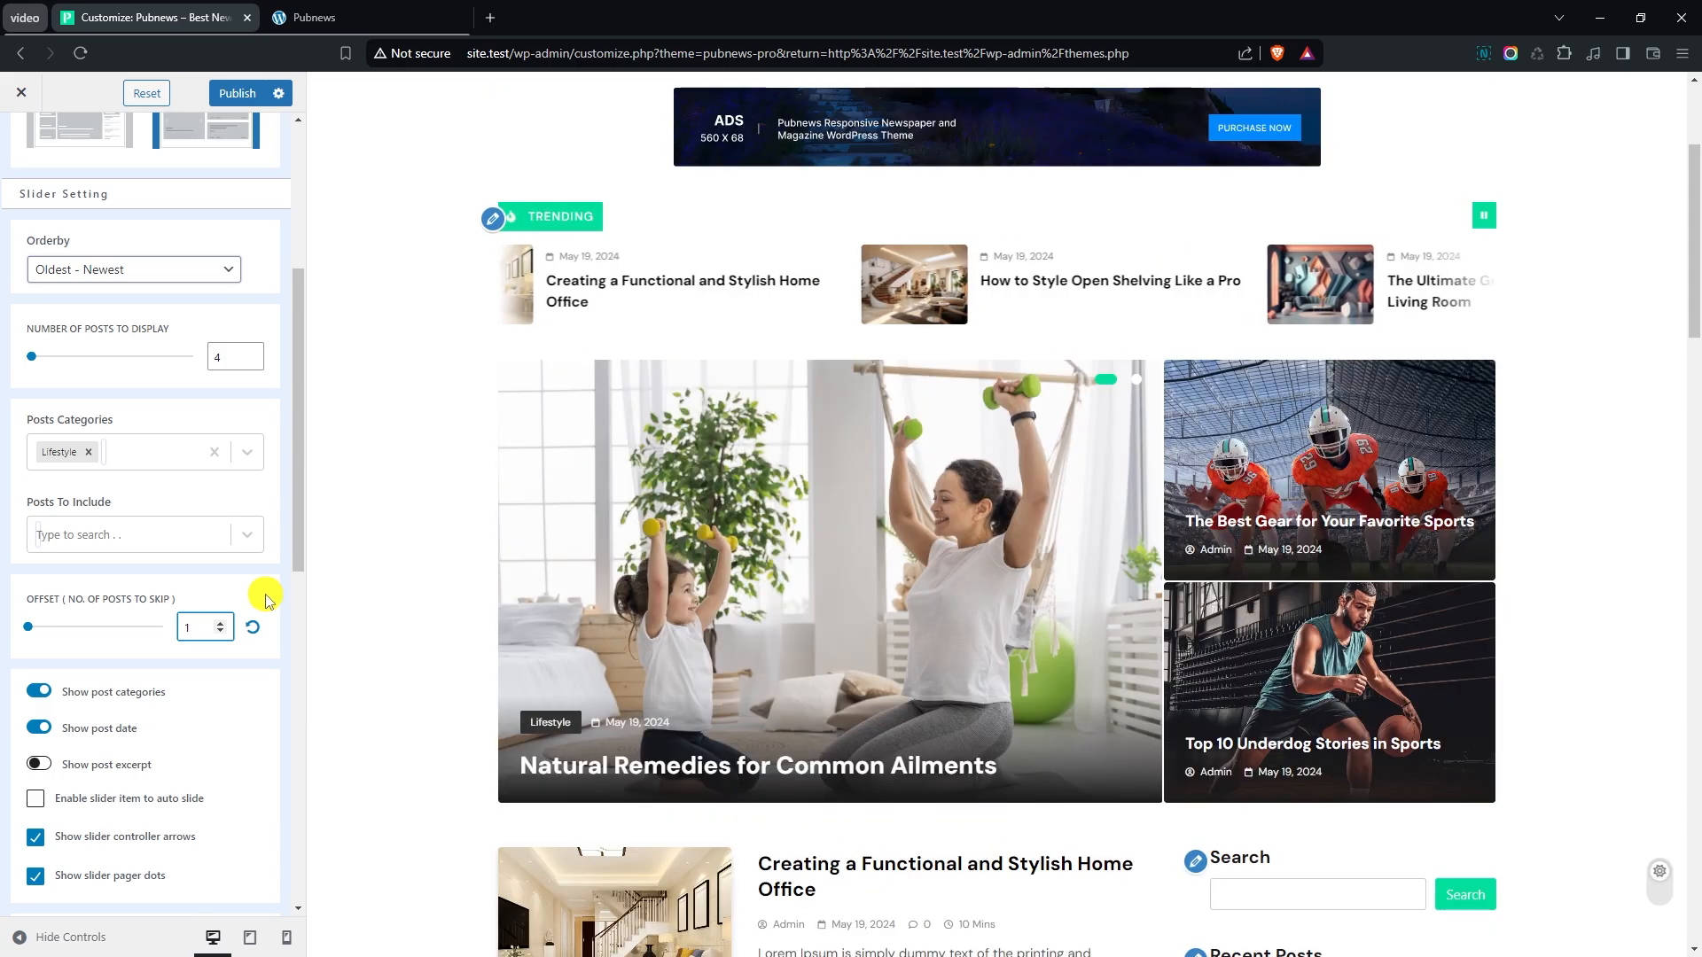
scroll(186, 452, down, 1)
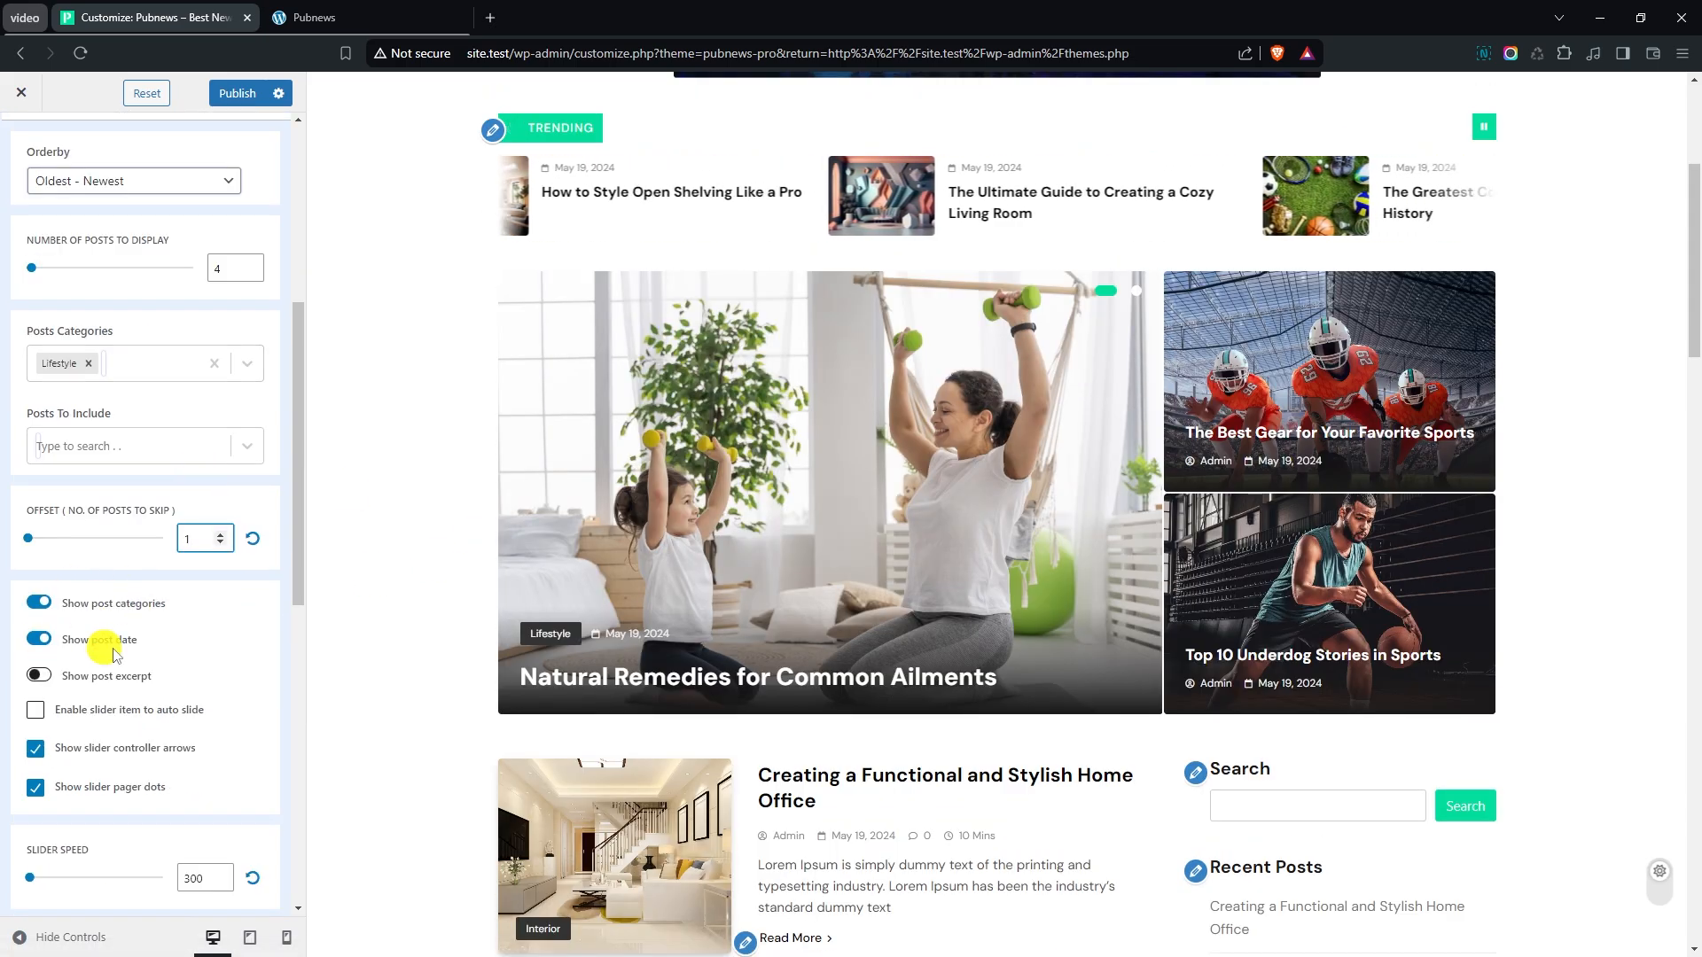
click(41, 642)
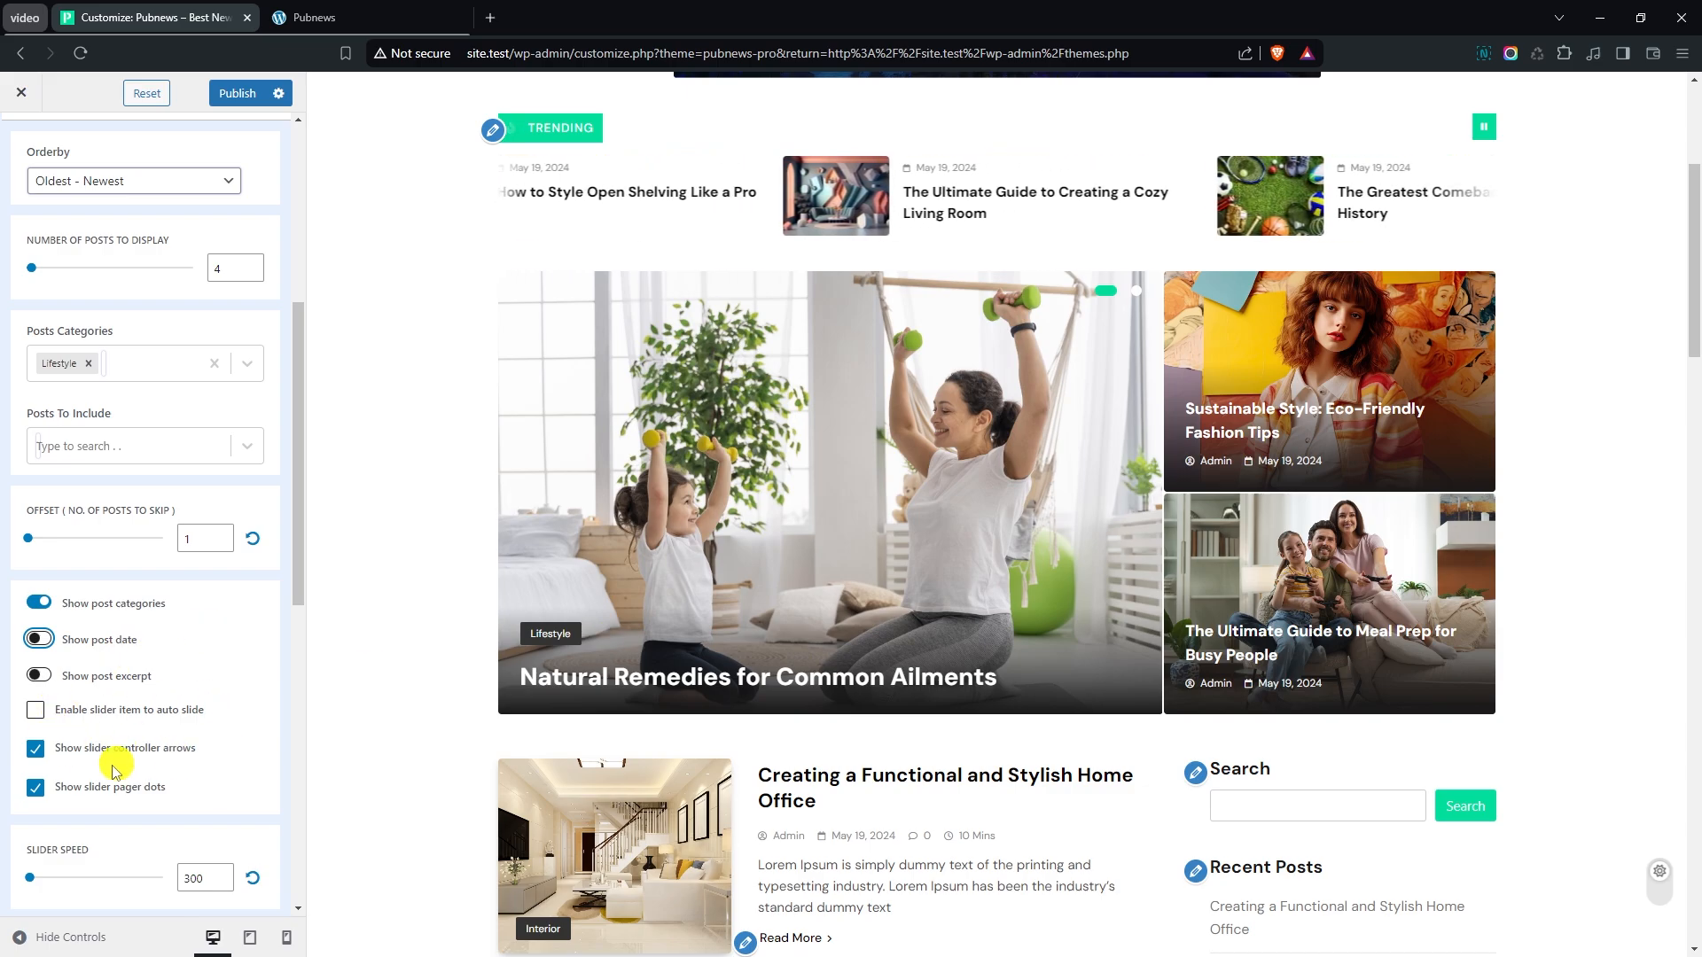
- Preview the side-by-side layout for the banner's trailing posts and switch back to the stacked layout
scroll(213, 683, down, 3)
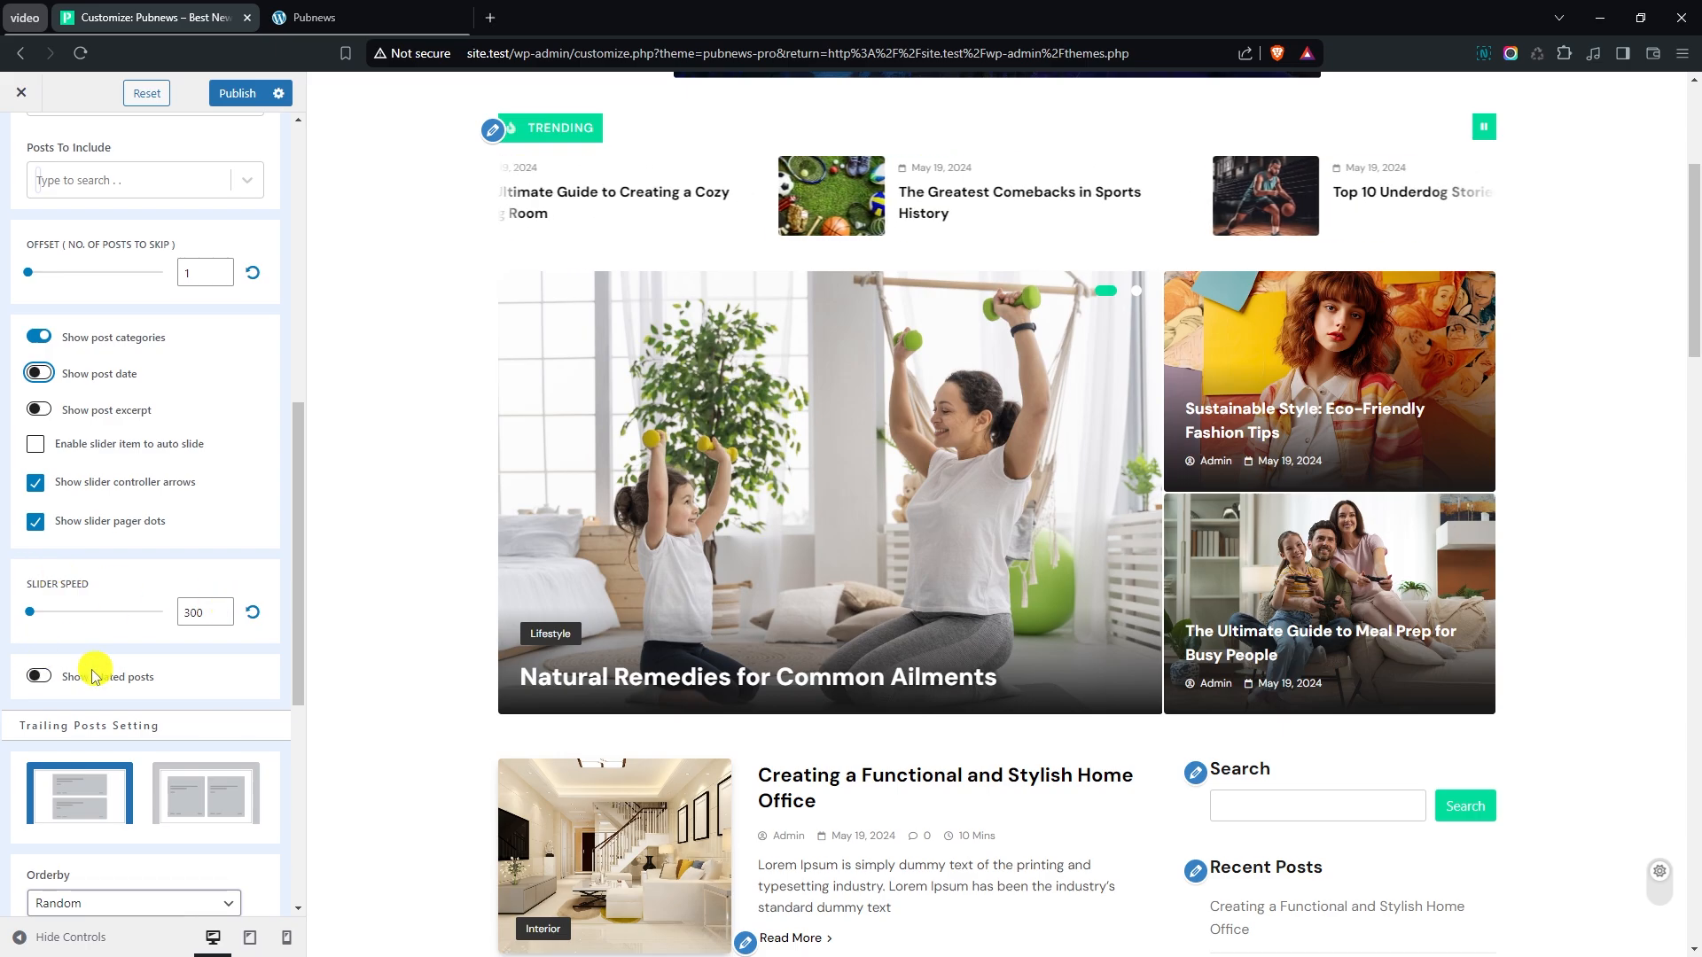
scroll(219, 670, down, 1)
scroll(224, 657, down, 1)
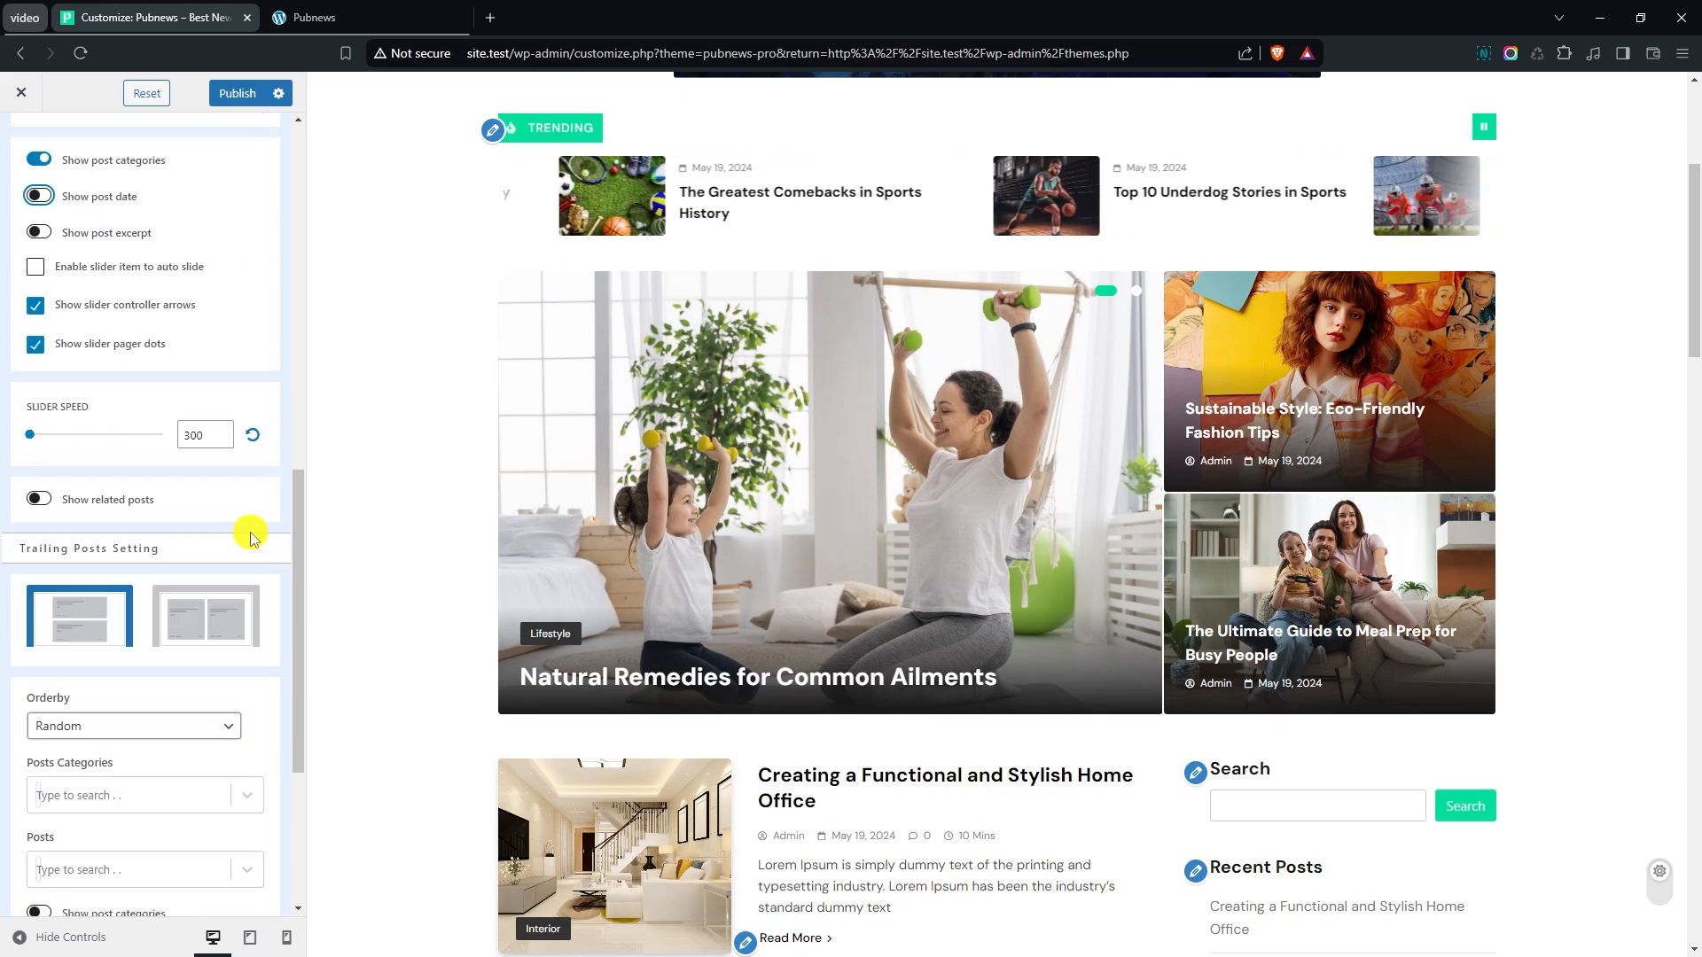
scroll(251, 536, down, 1)
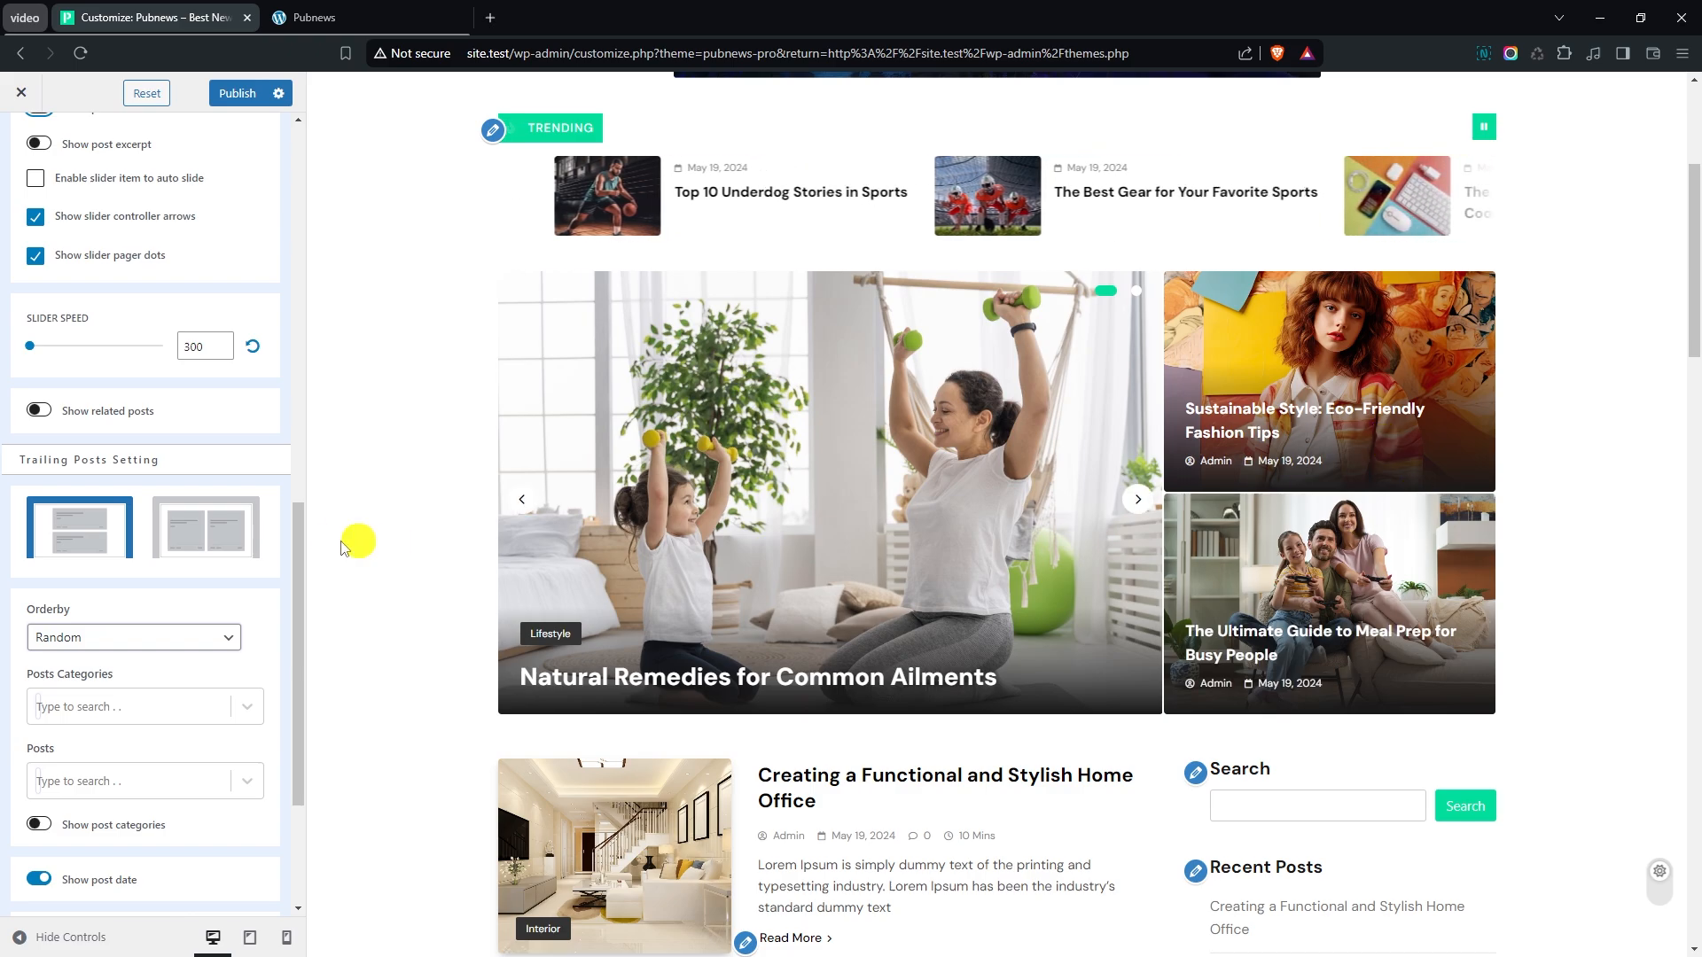
click(193, 529)
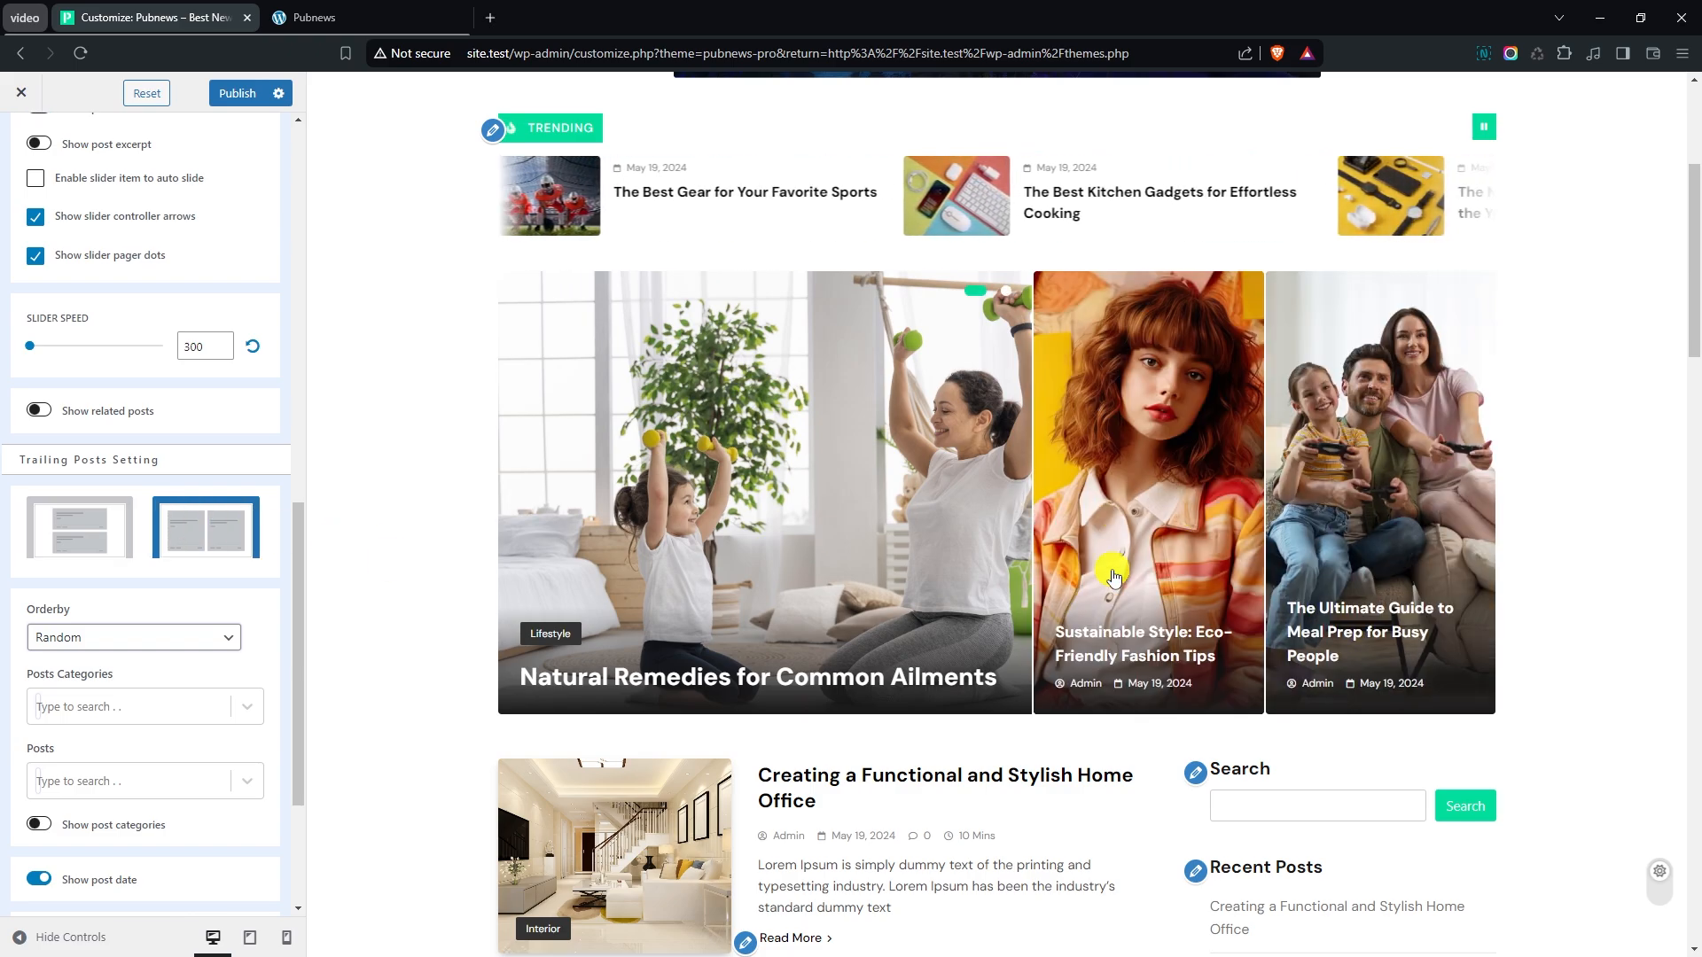
click(107, 543)
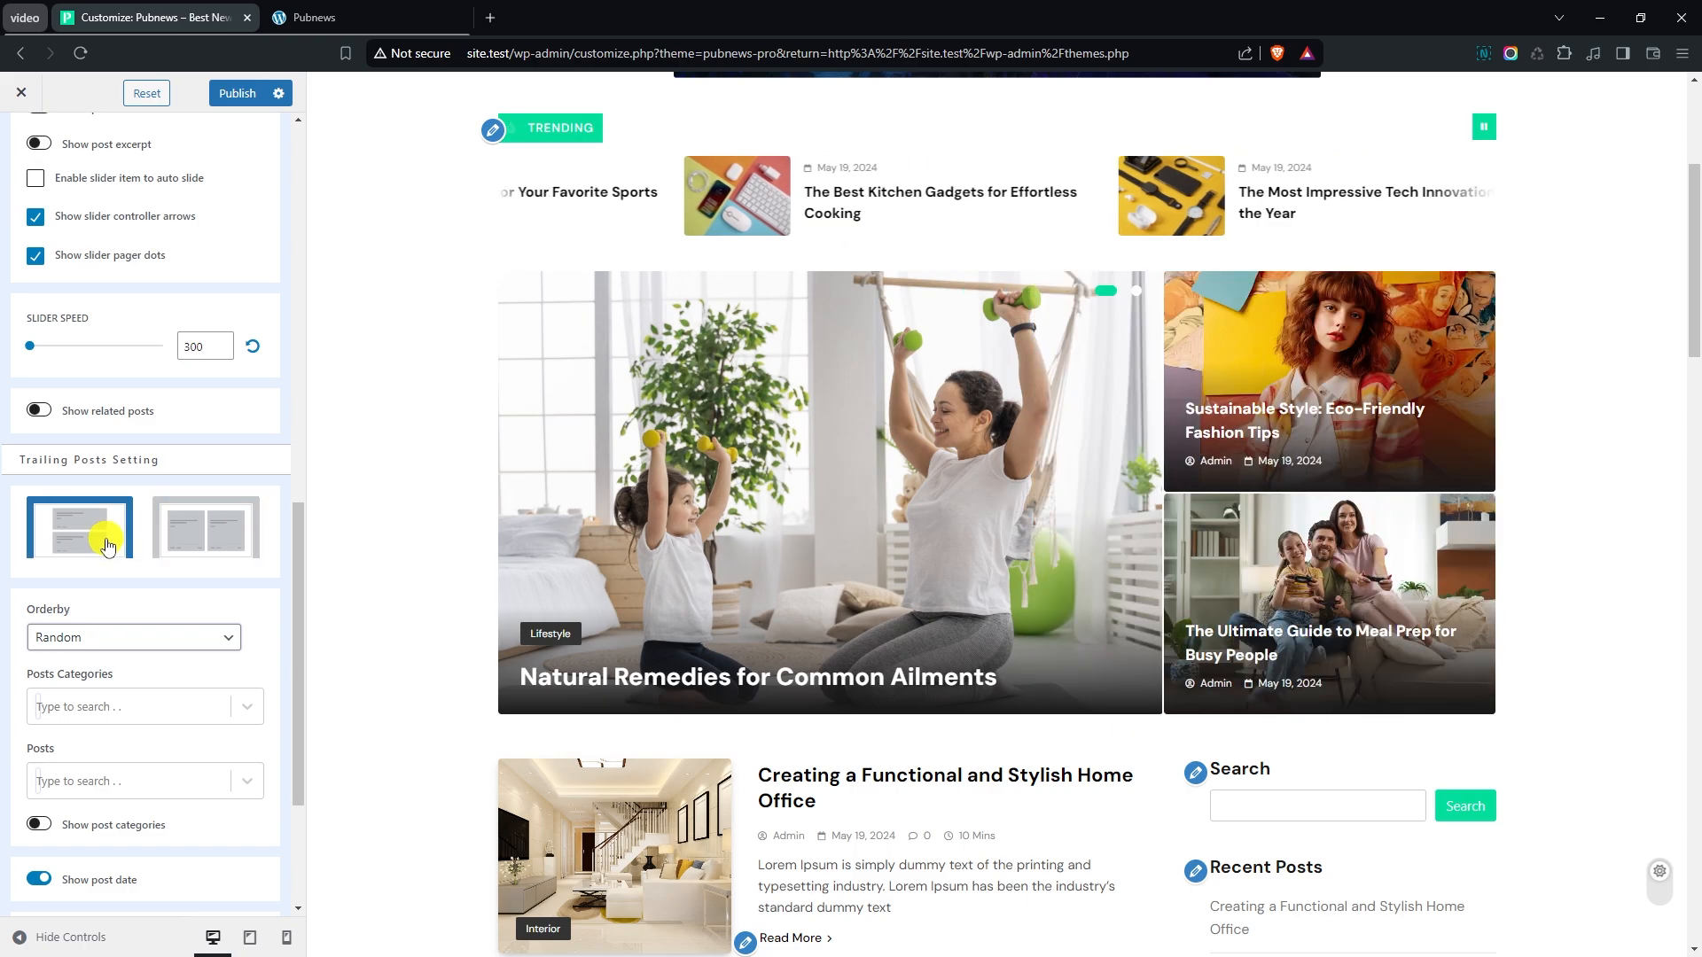
- Order the banner's trailing posts Newest - Oldest and limit them to the Gadgets category
scroll(263, 462, down, 2)
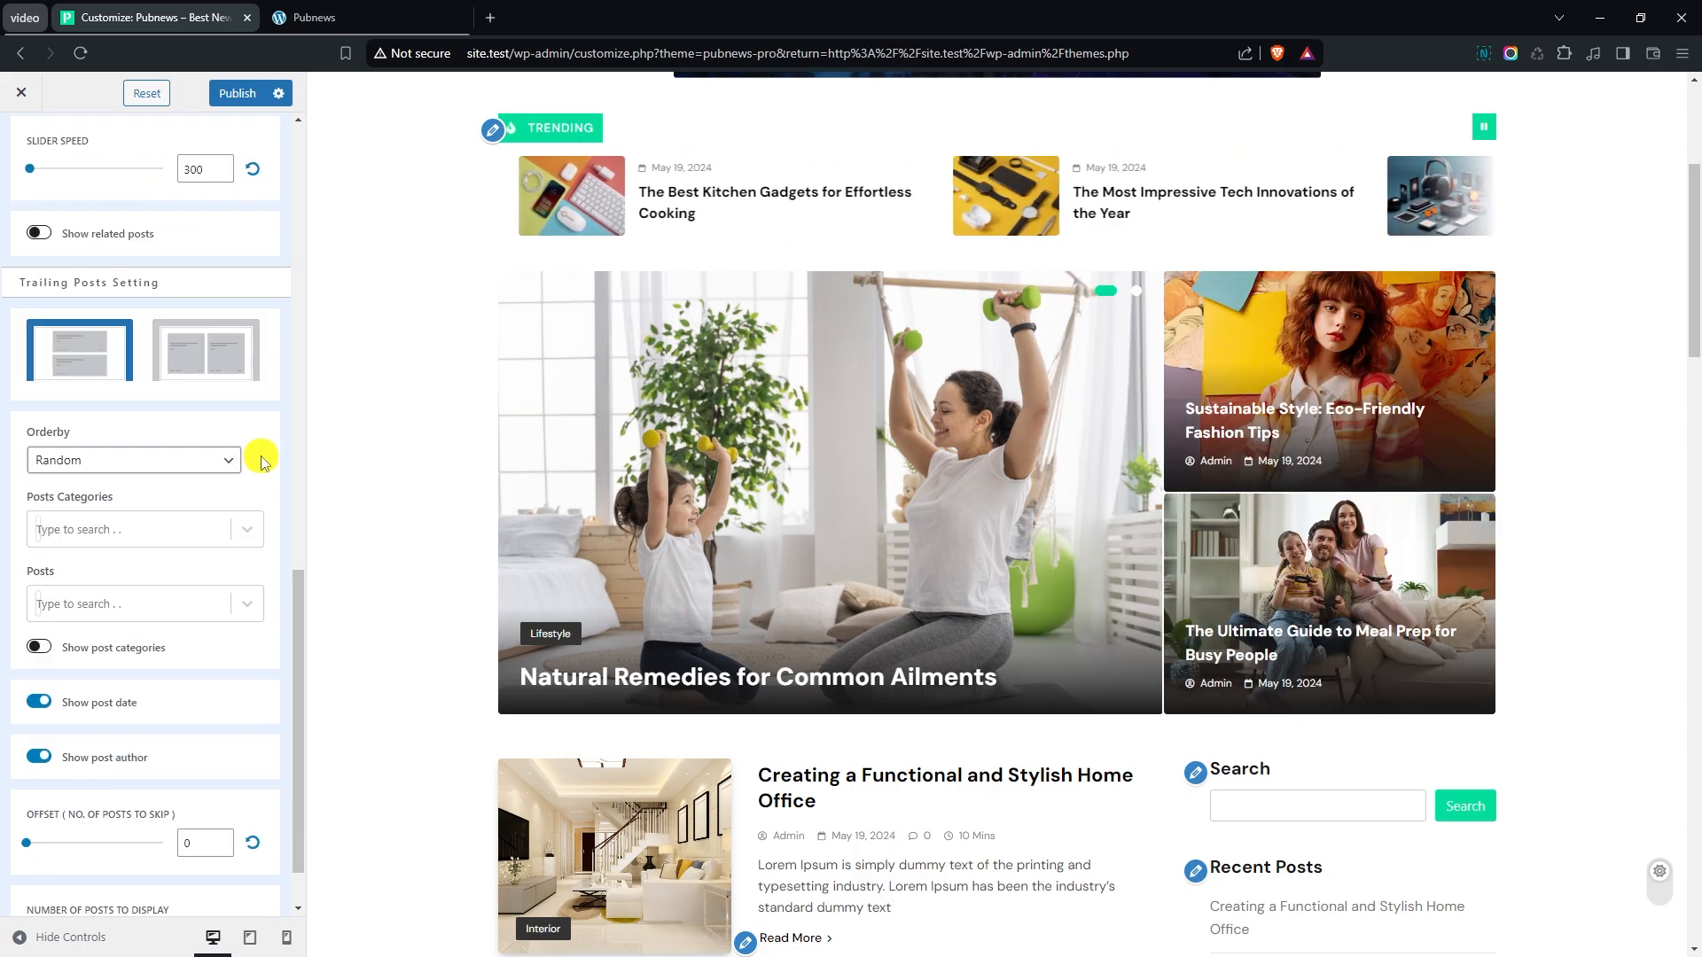
click(140, 460)
click(117, 485)
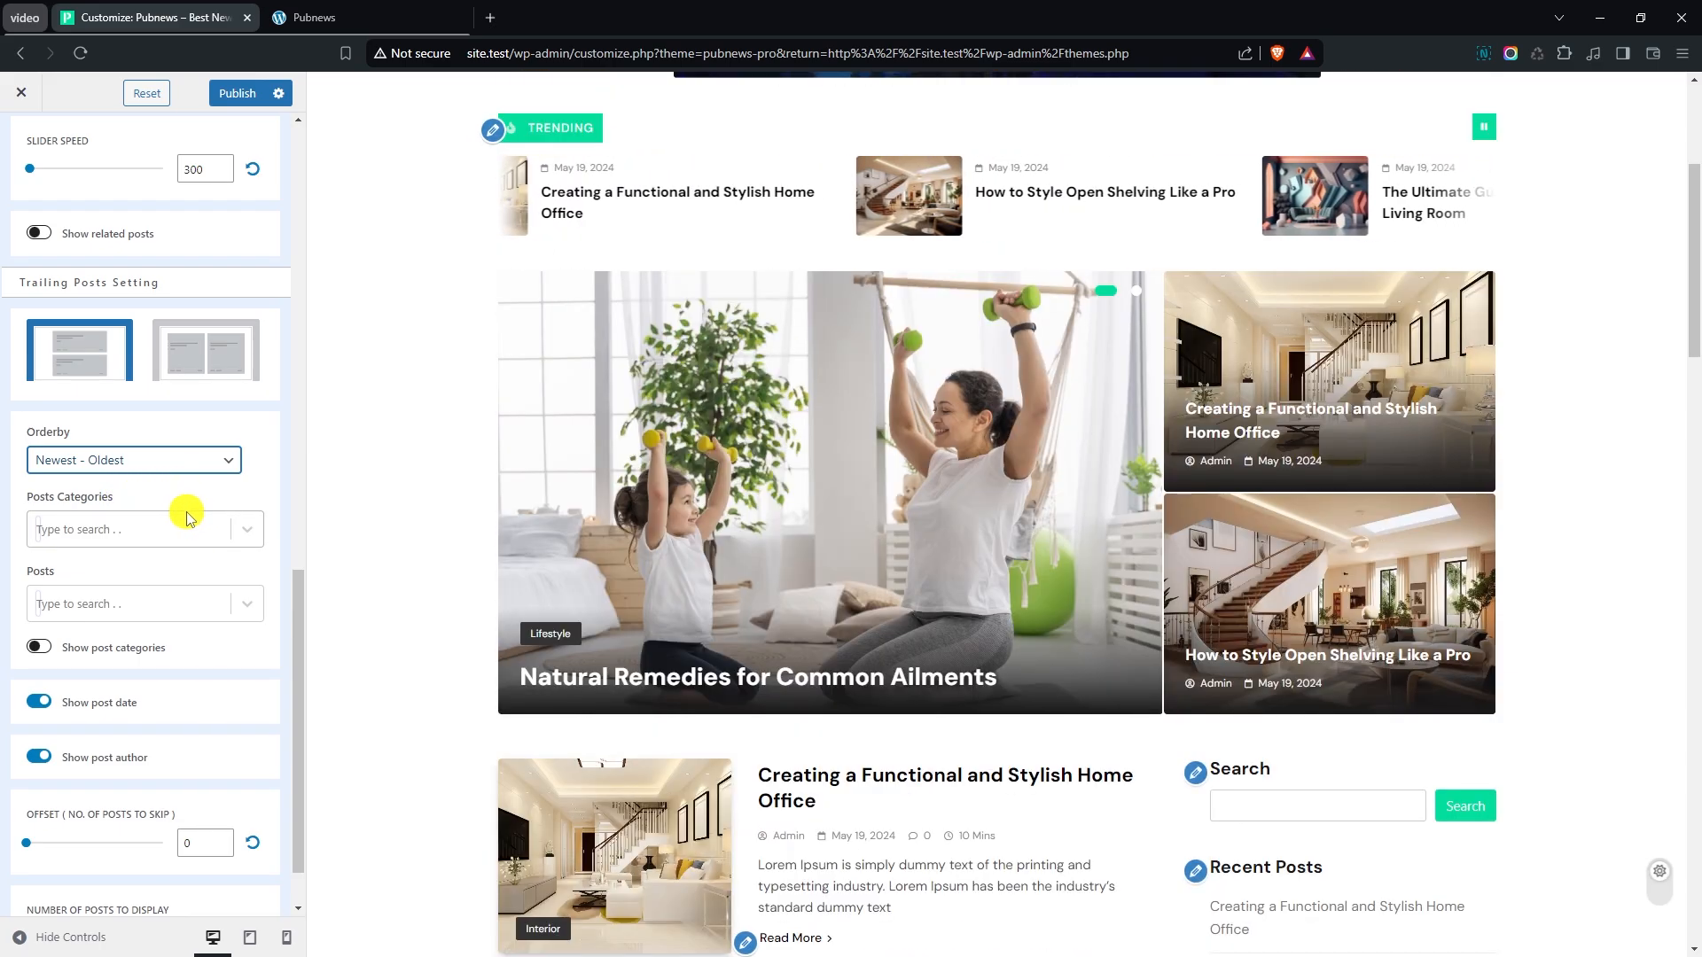
click(71, 530)
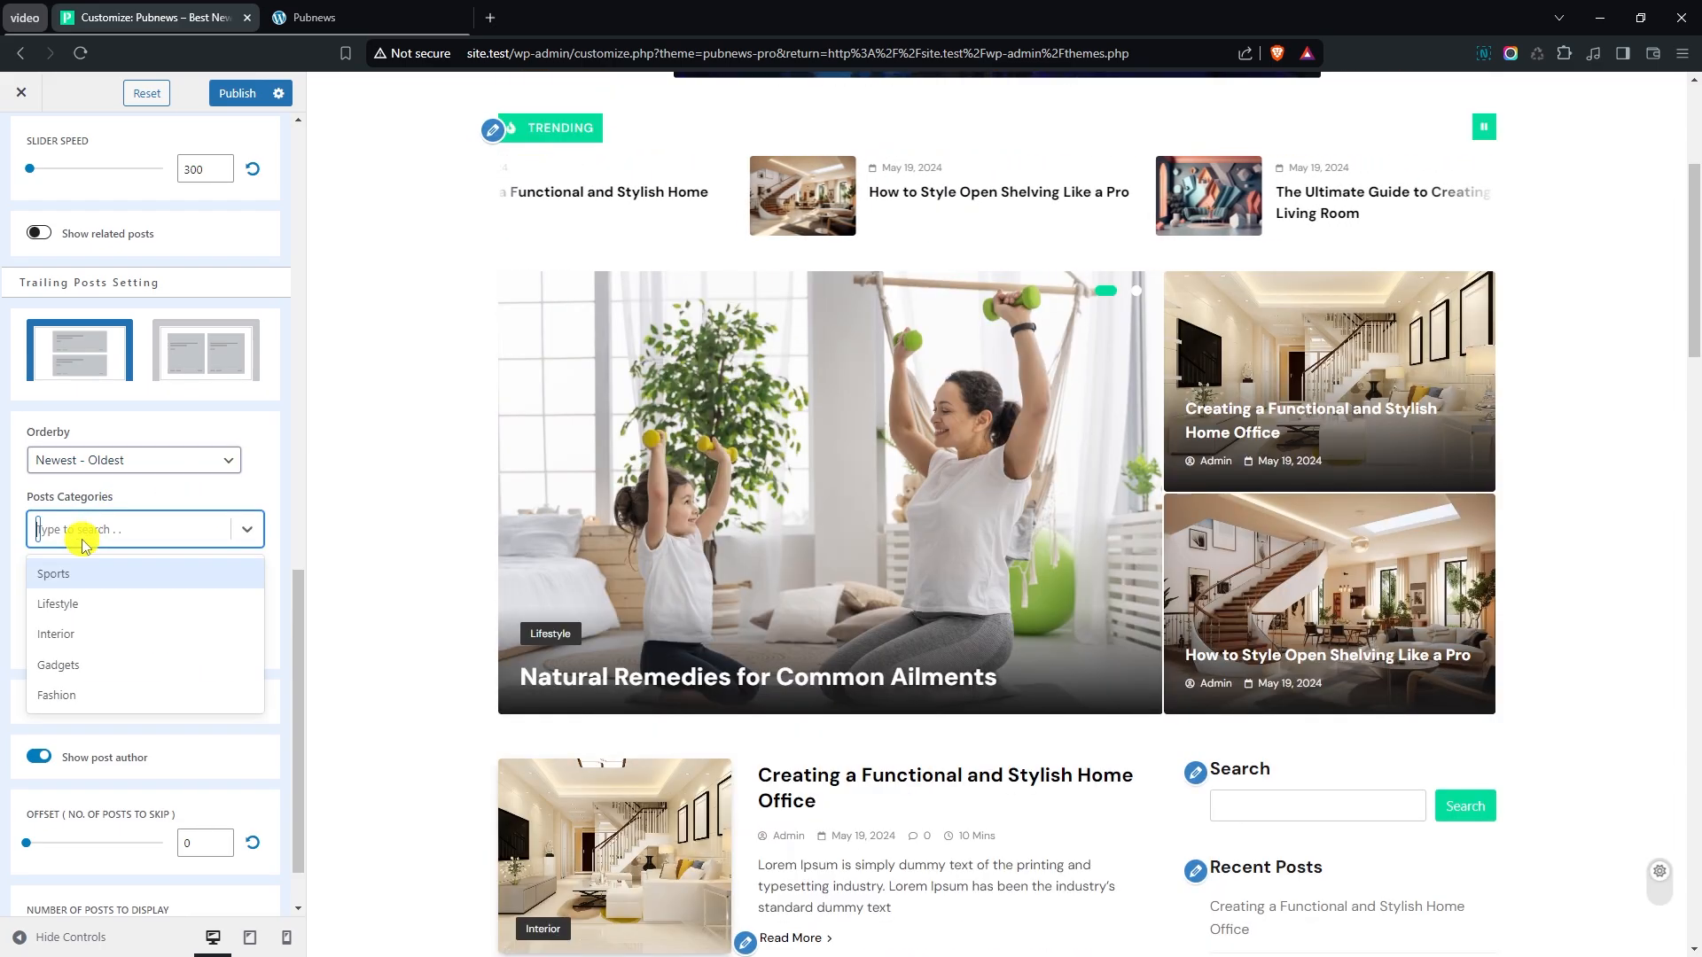
click(105, 658)
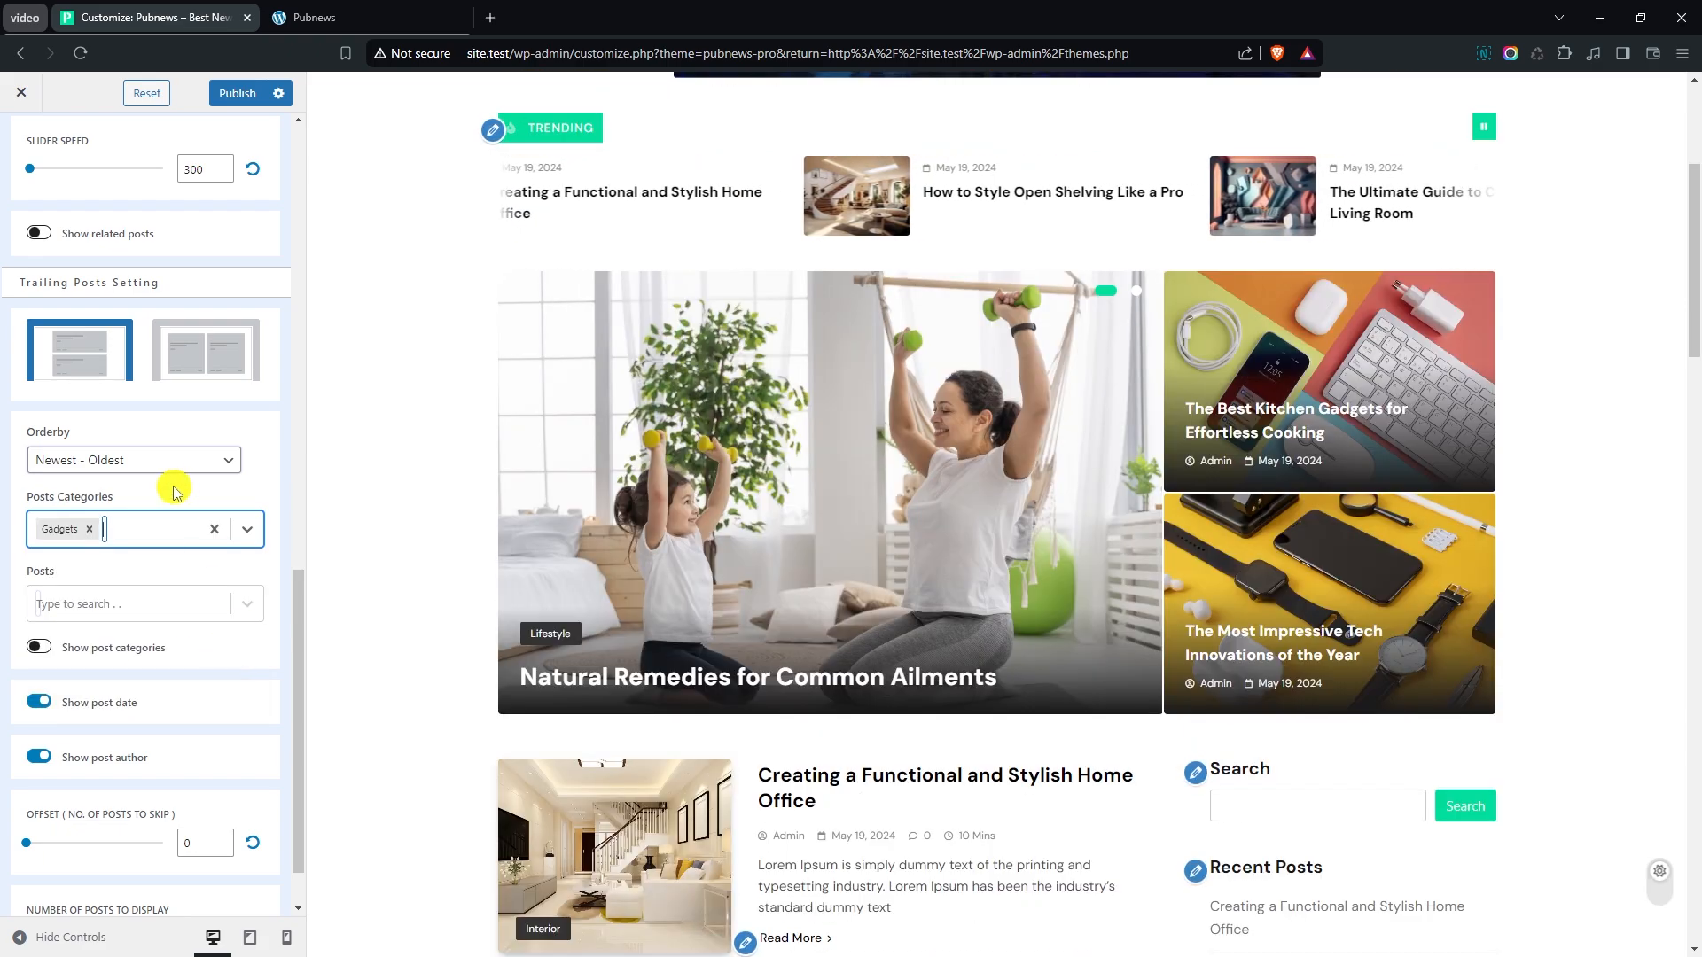
scroll(171, 483, down, 1)
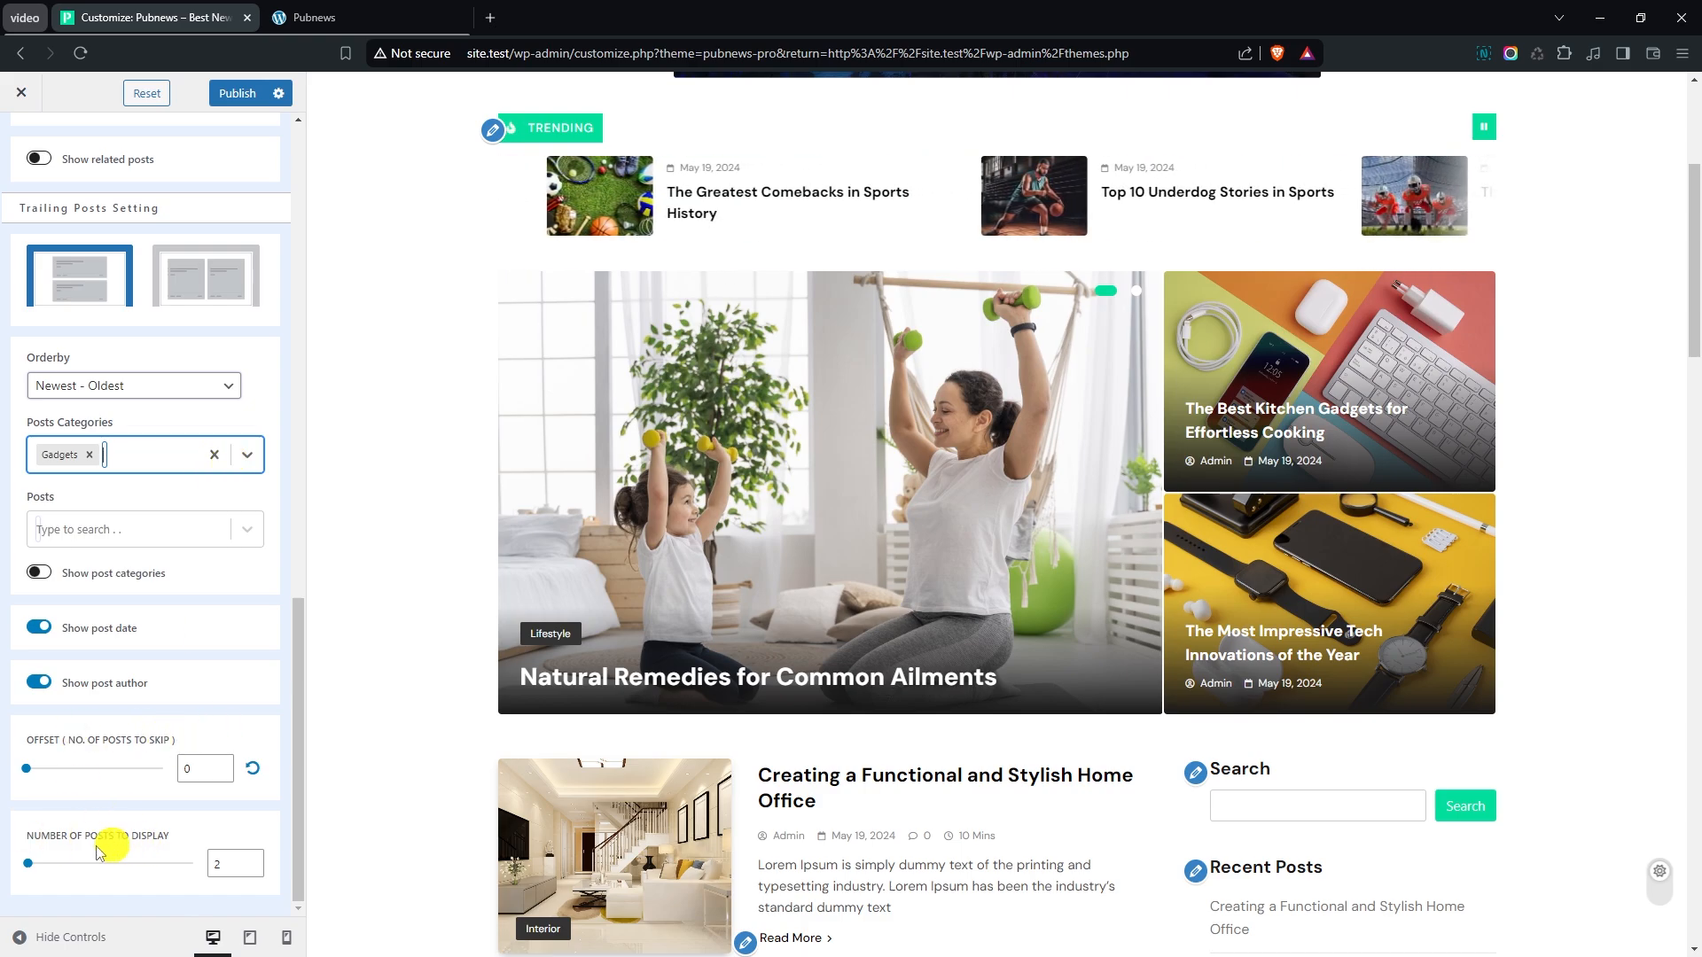
- Open the Main Banner design settings, try a border radius of 9 px and set it back to 4 px
scroll(228, 751, up, 12)
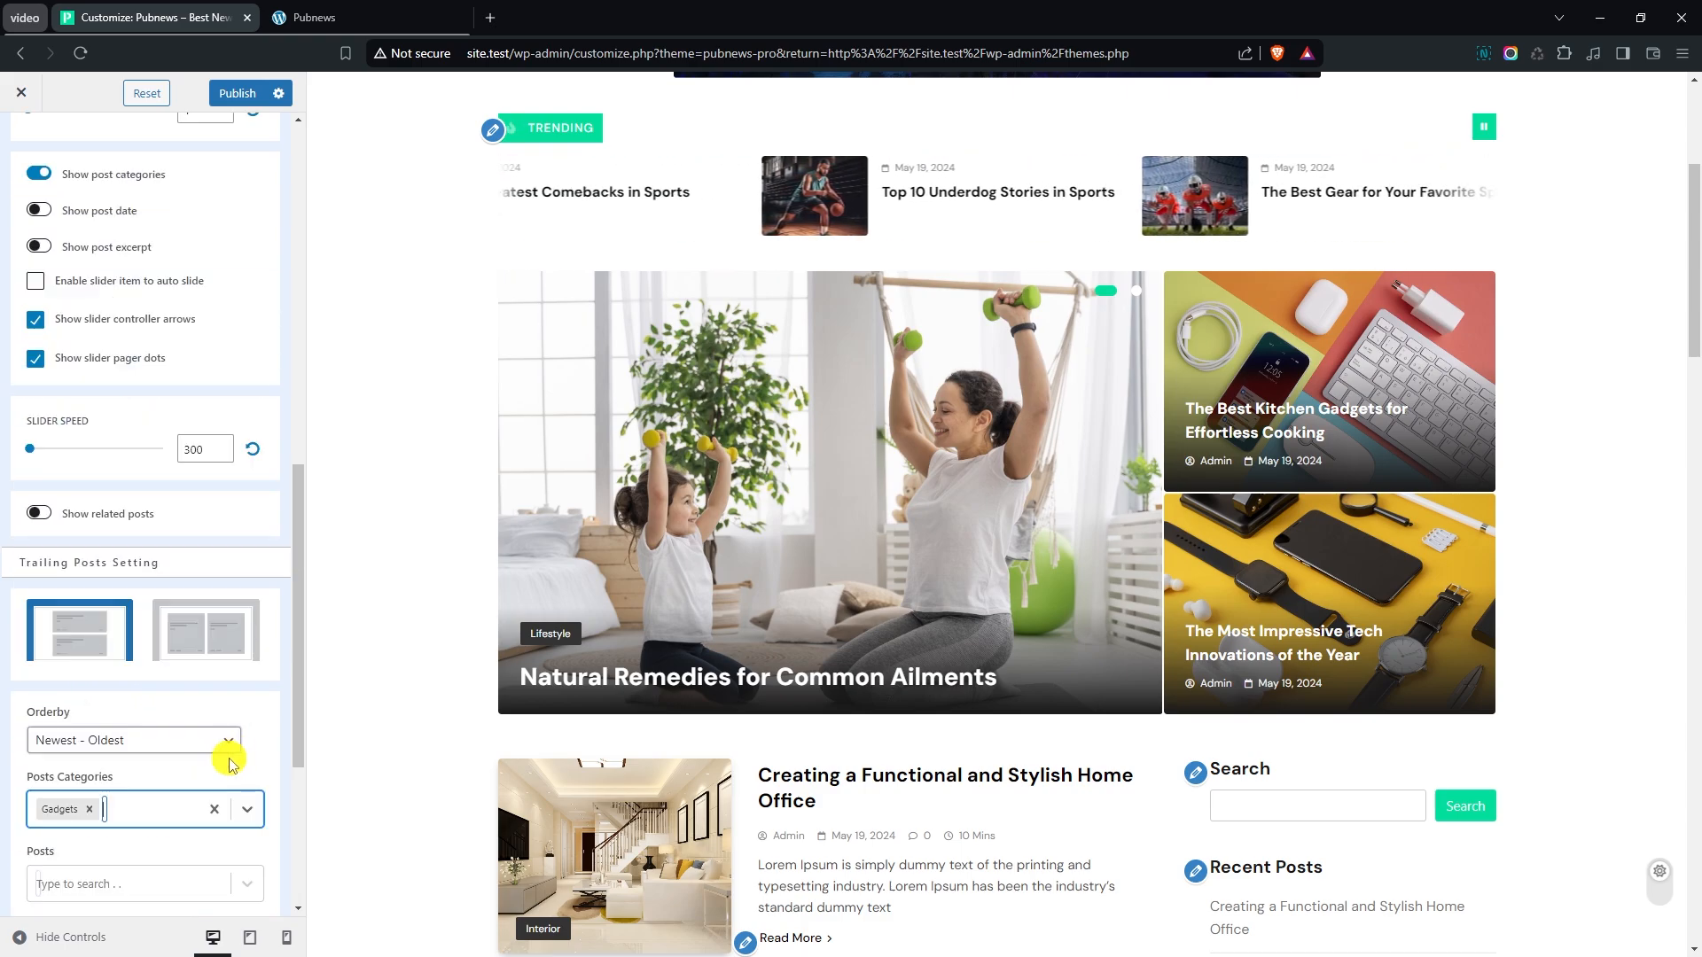
click(189, 200)
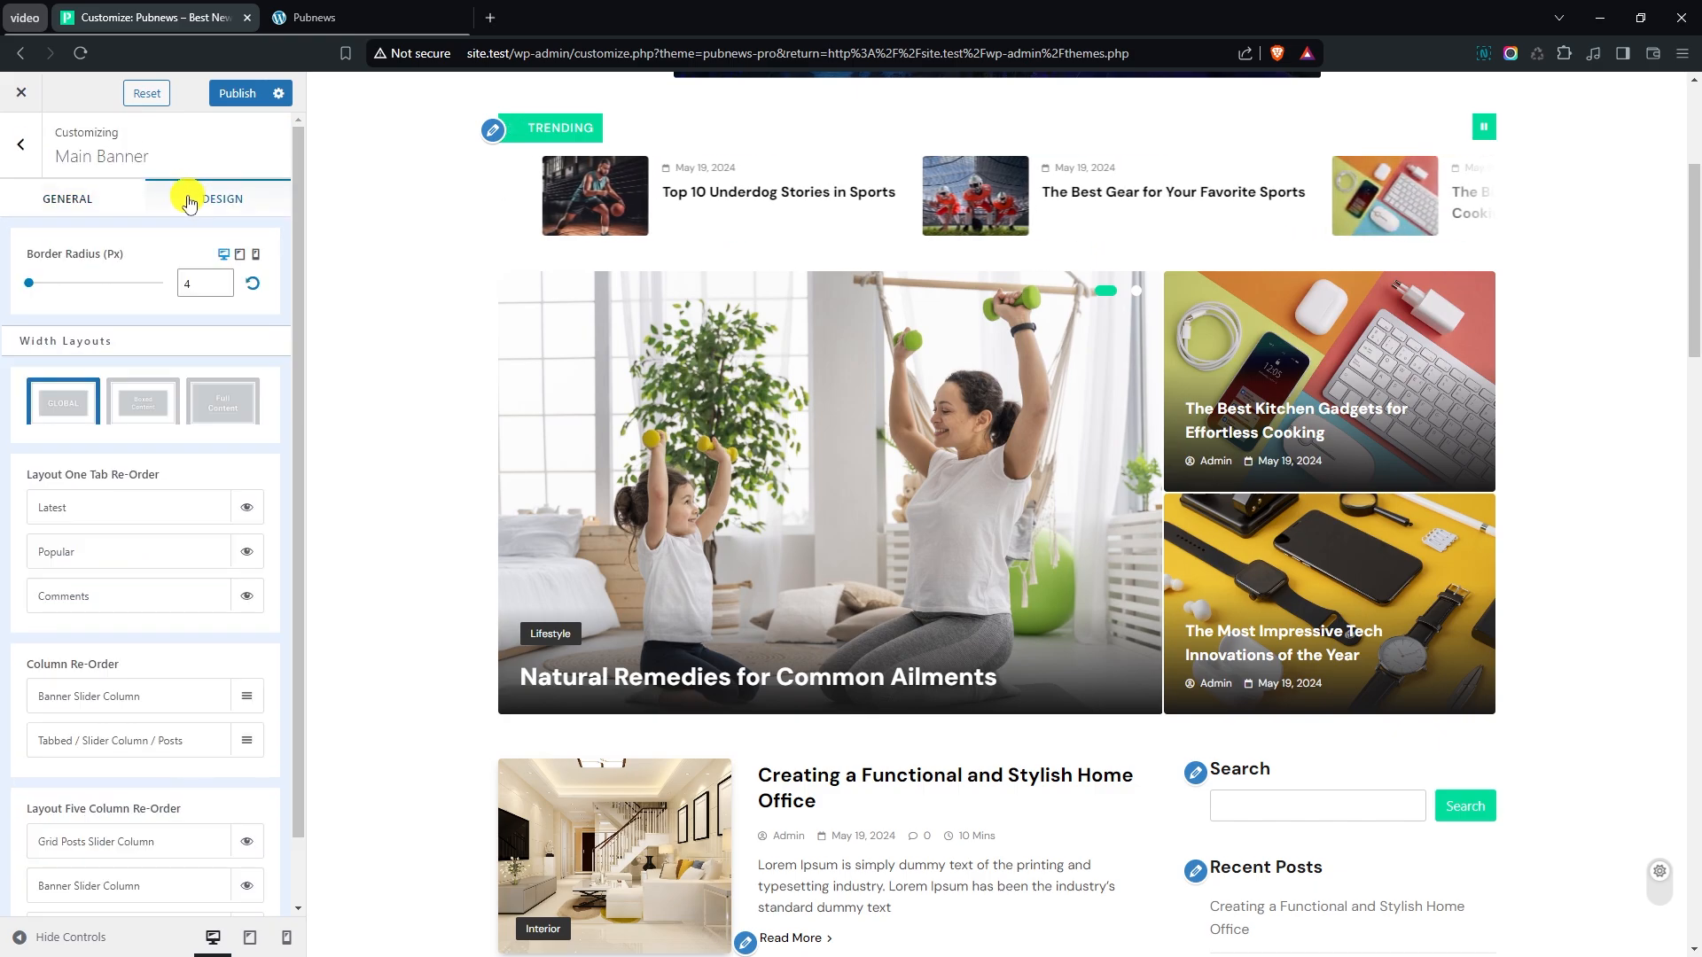
click(51, 293)
mouse_move(47, 289)
mouse_down()
mouse_move(68, 289)
mouse_move(33, 292)
mouse_up()
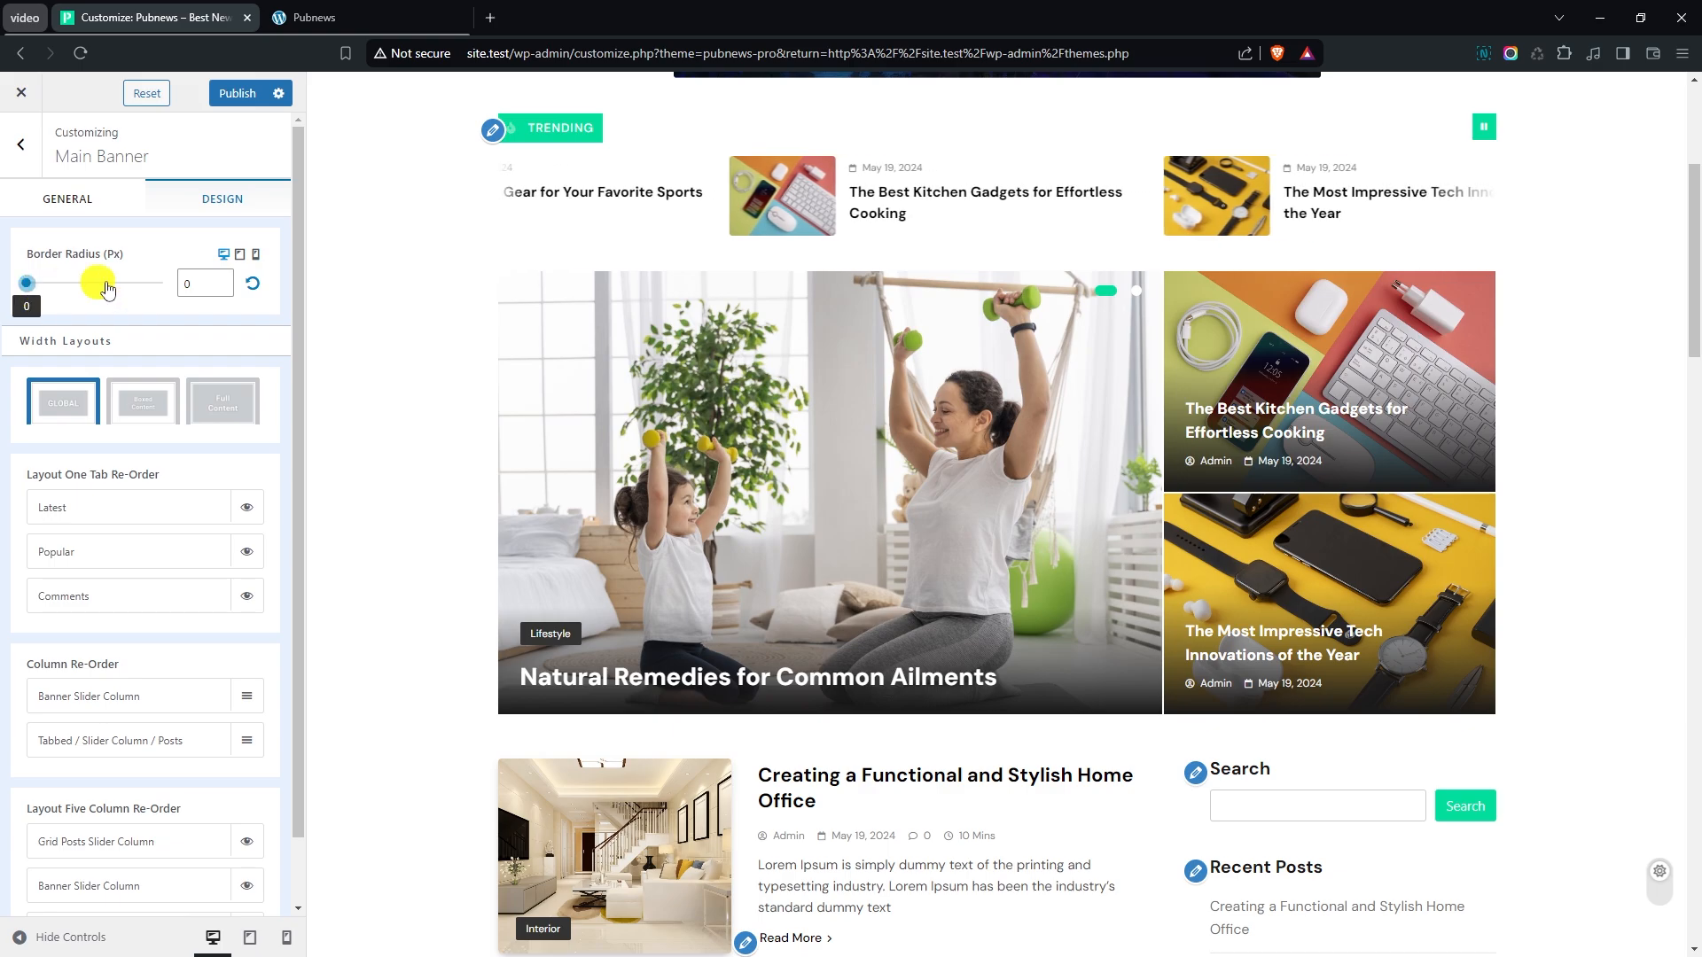
click(224, 291)
click(225, 291)
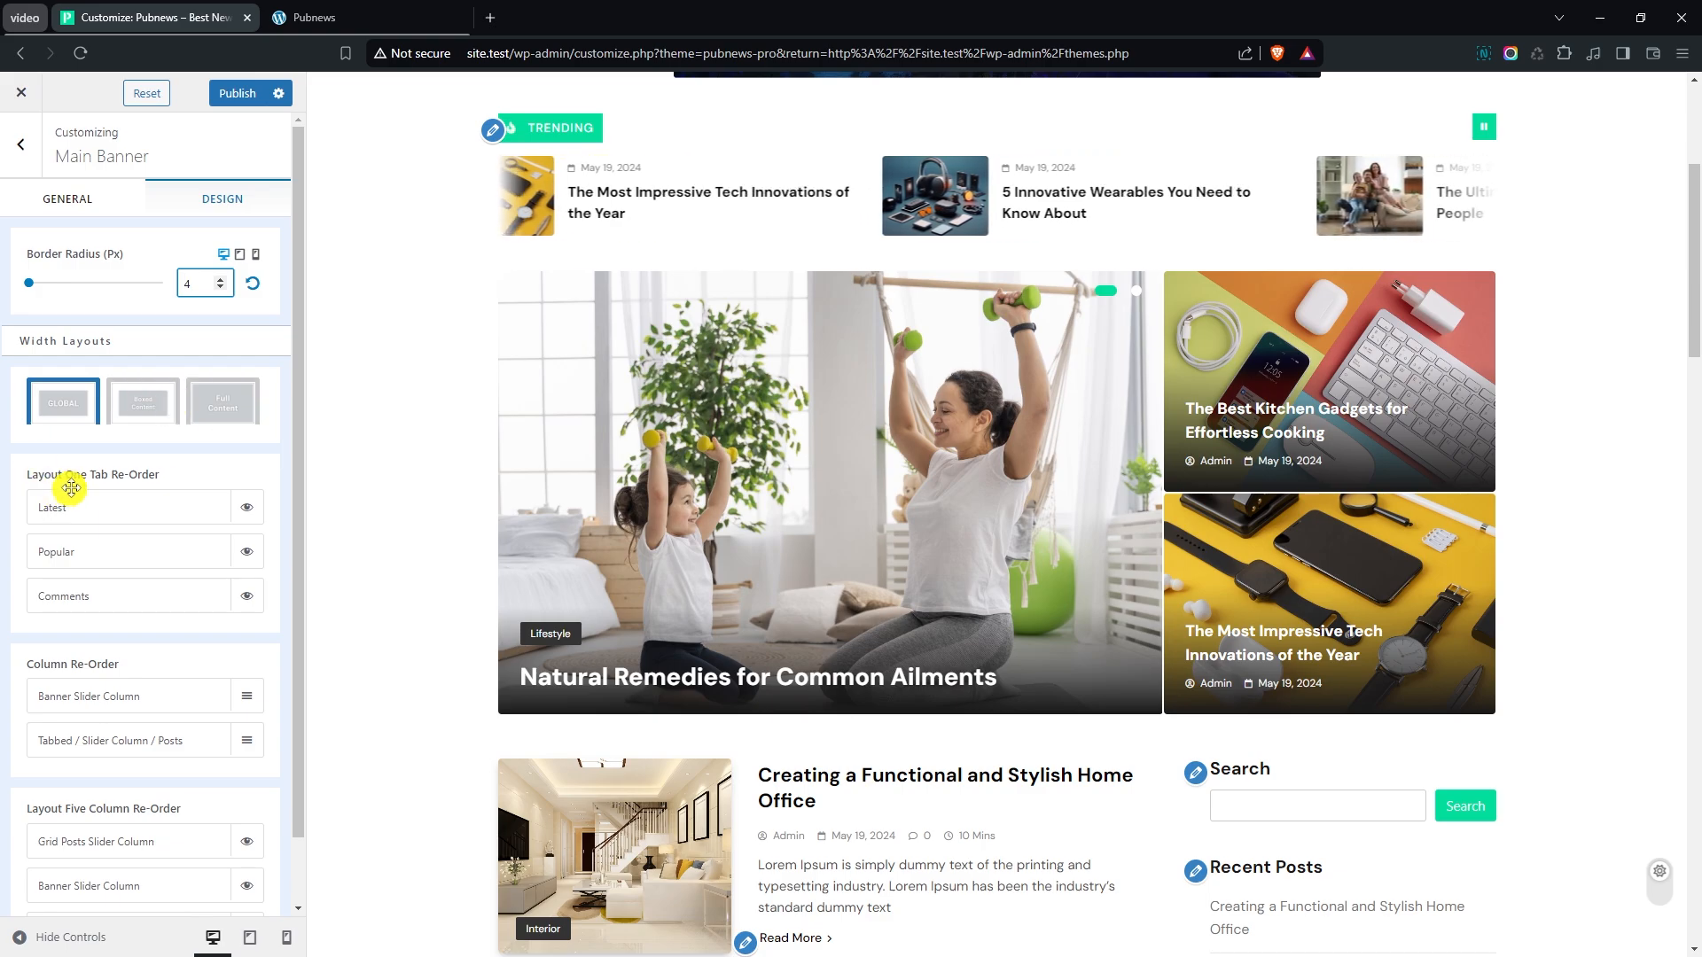
- Preview the banner with the Banner Slider Column placed after the Tabbed / Slider Column / Posts, and restore the original column order
scroll(153, 585, down, 1)
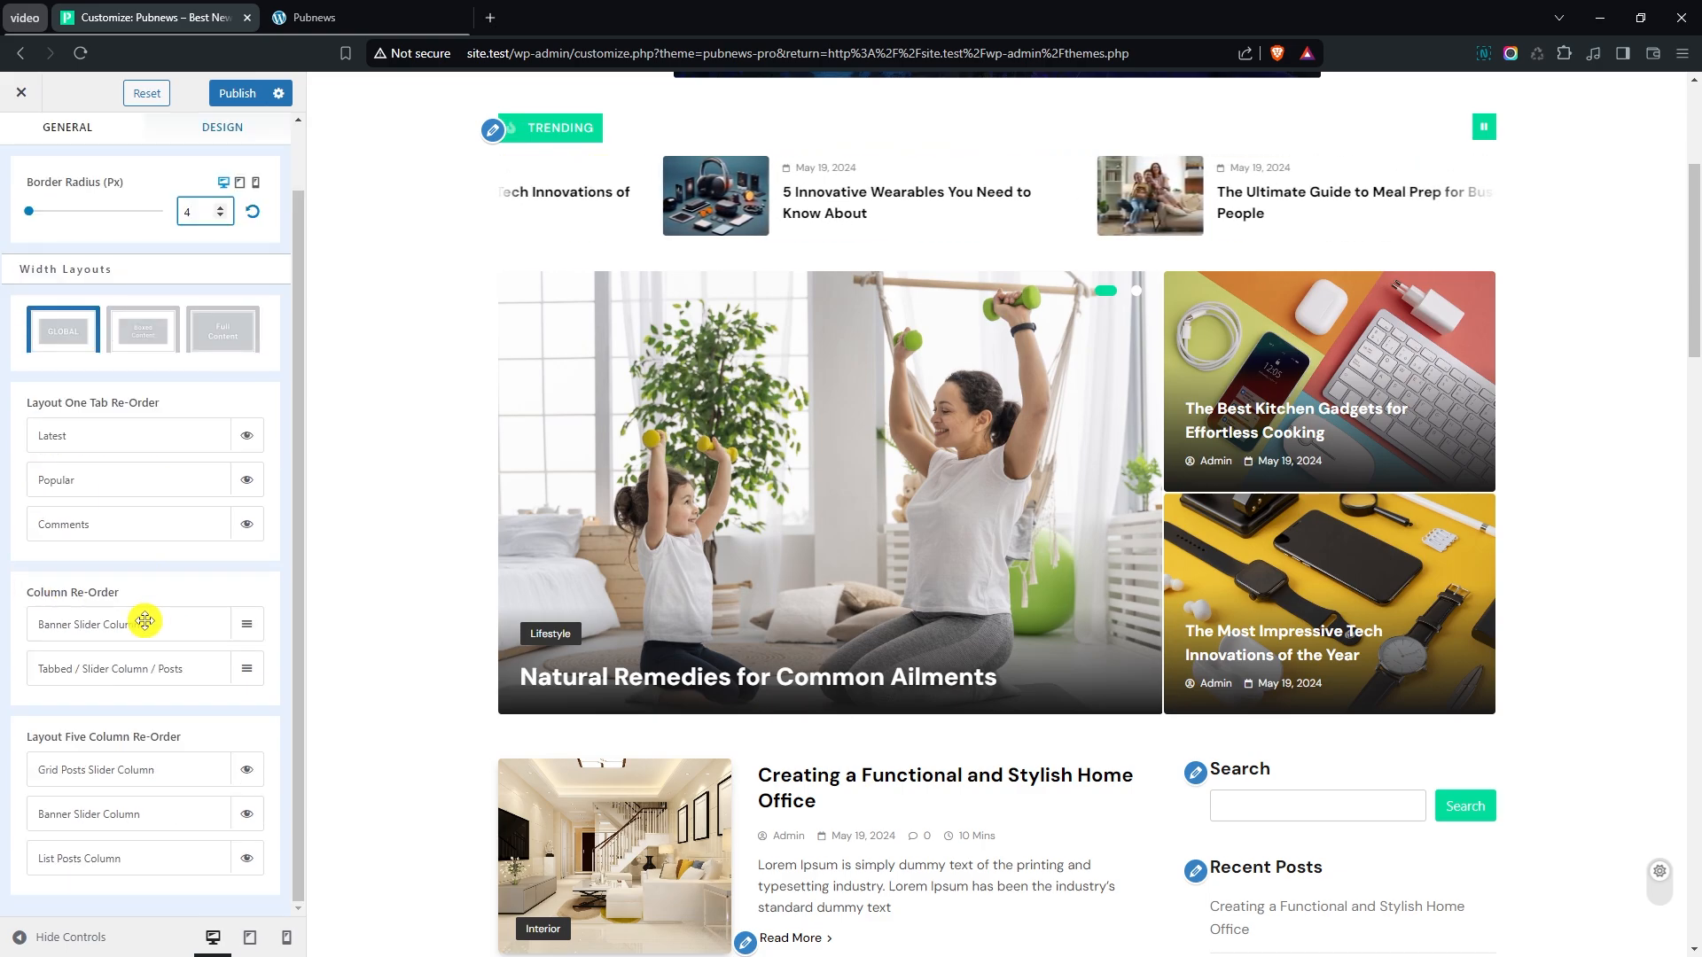
drag(140, 627, 142, 669)
click(151, 692)
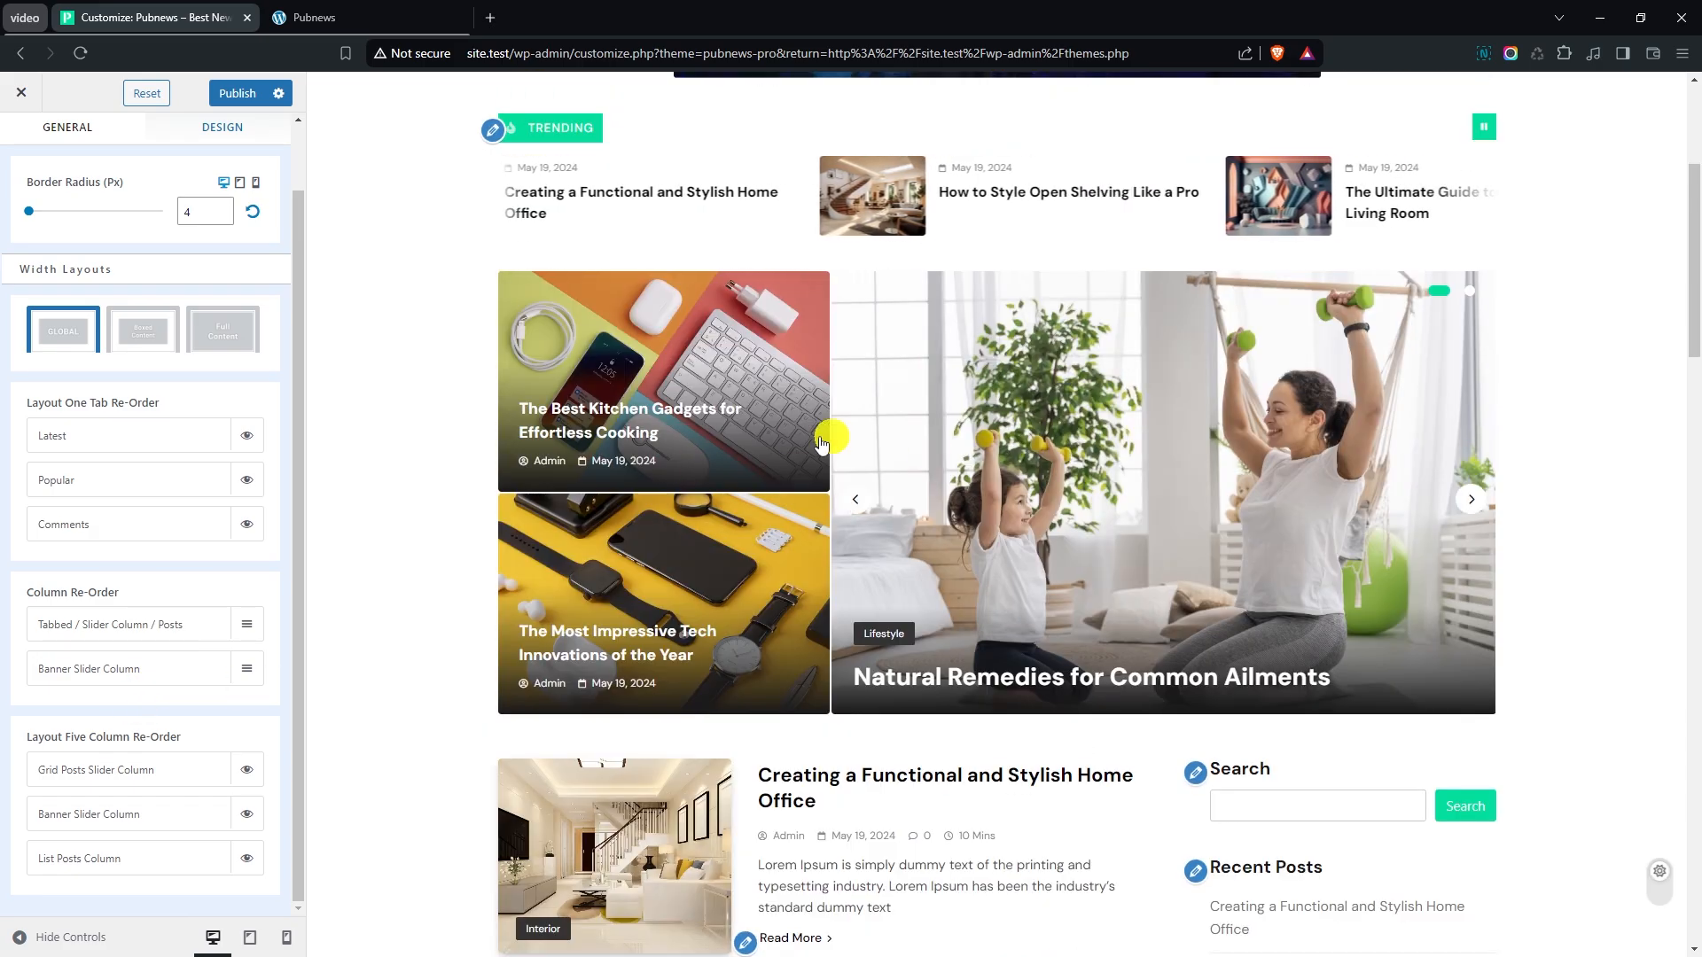
click(856, 499)
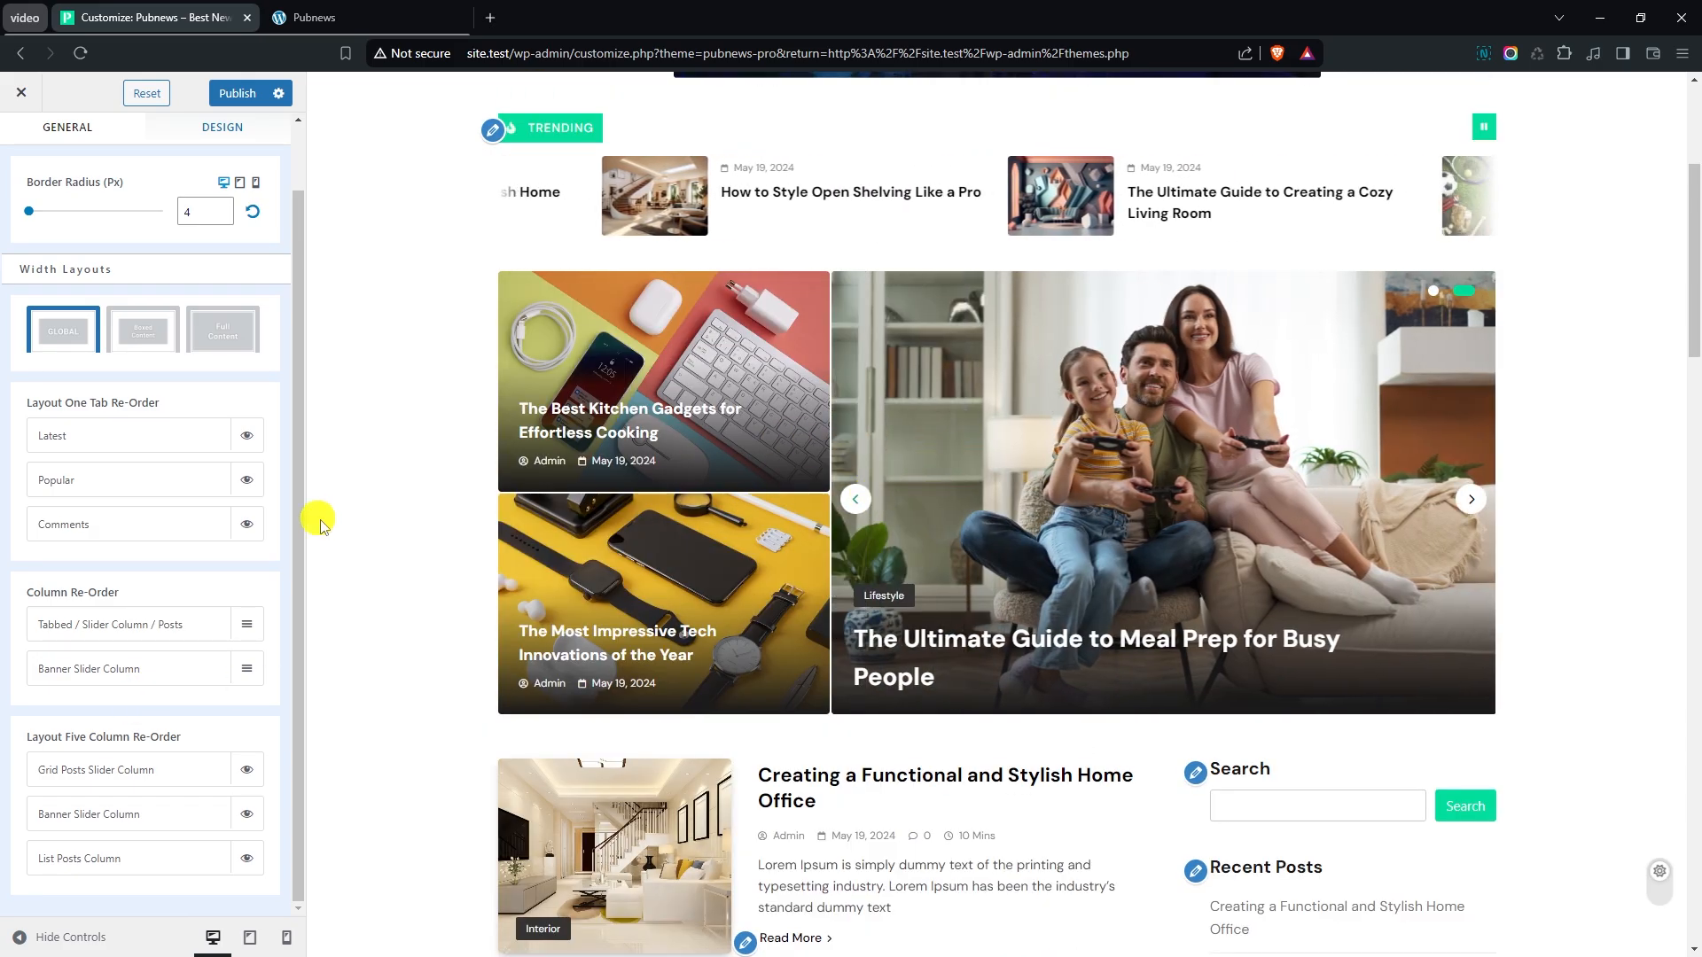
drag(102, 651, 184, 587)
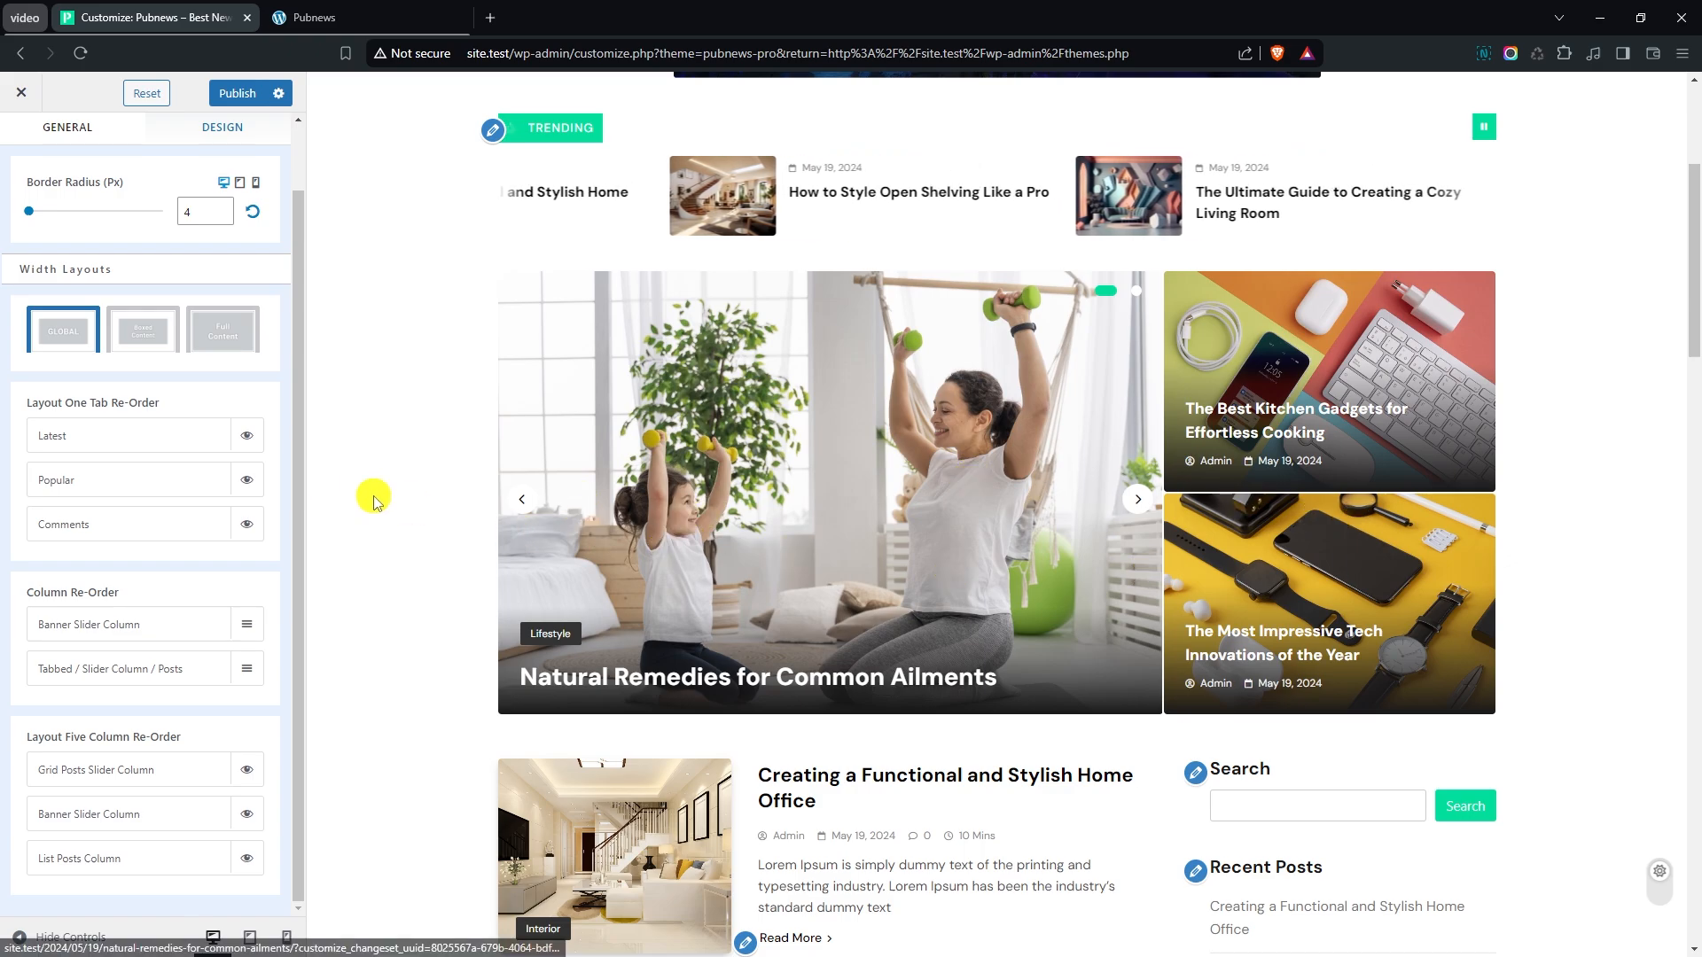
- Leave the Main Banner settings, open the Full Width settings under Front sections, and make the Full width Section visible
scroll(71, 266, up, 1)
click(20, 143)
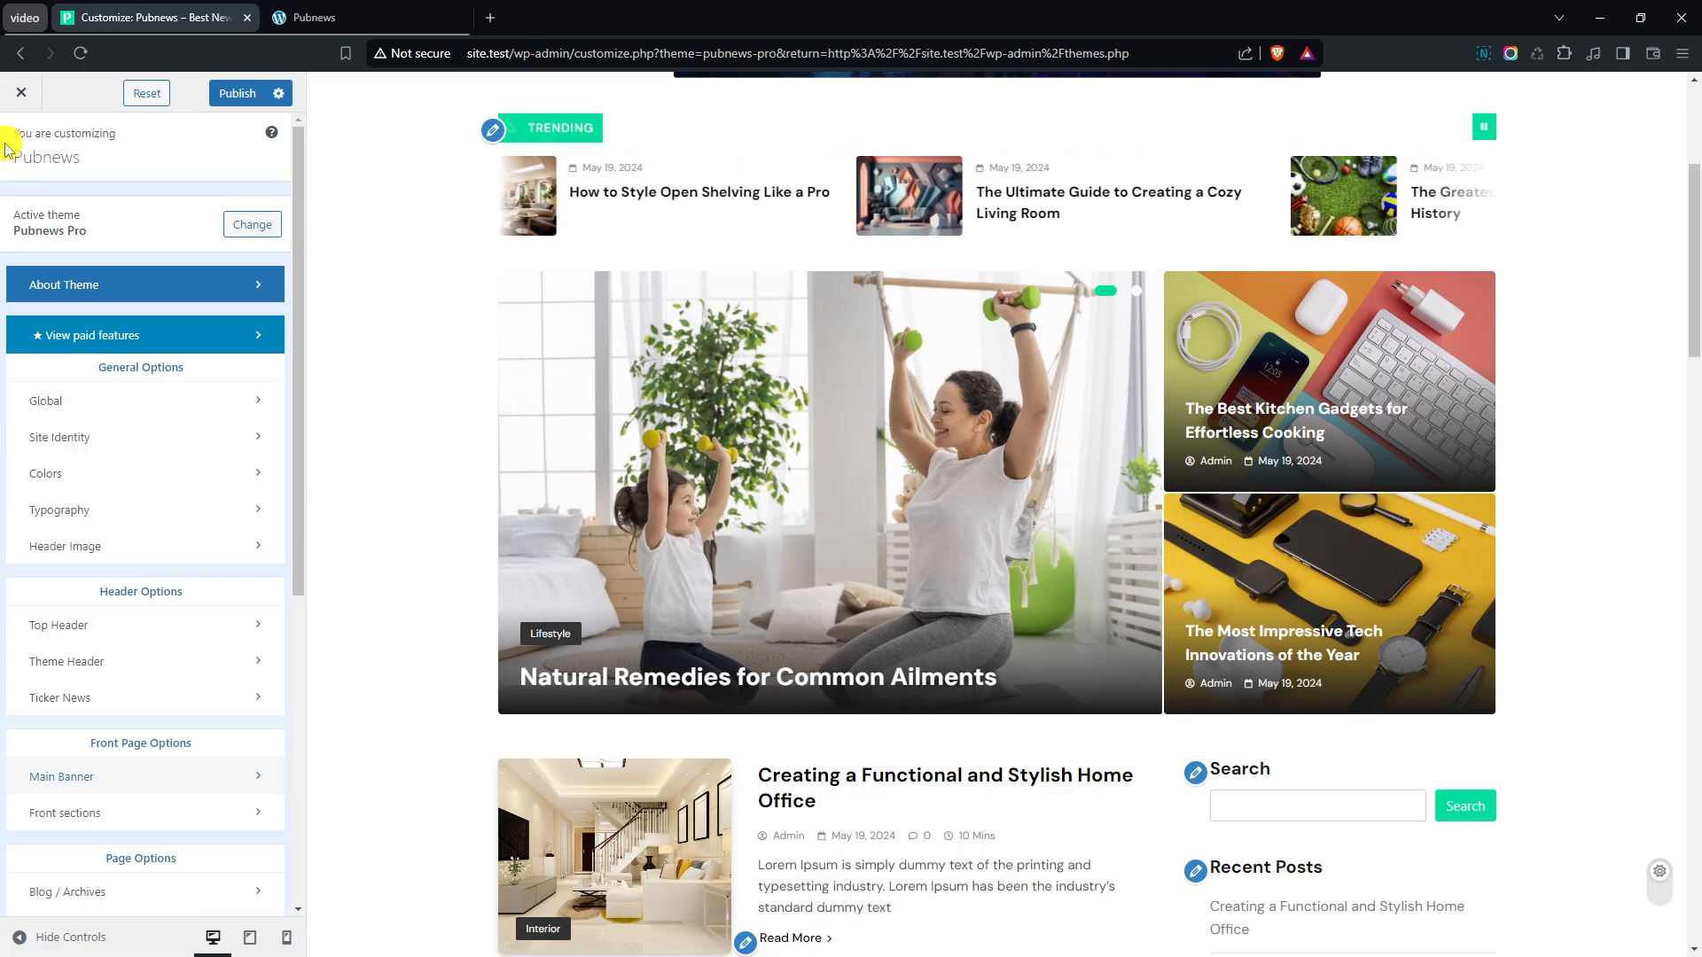
scroll(102, 525, down, 2)
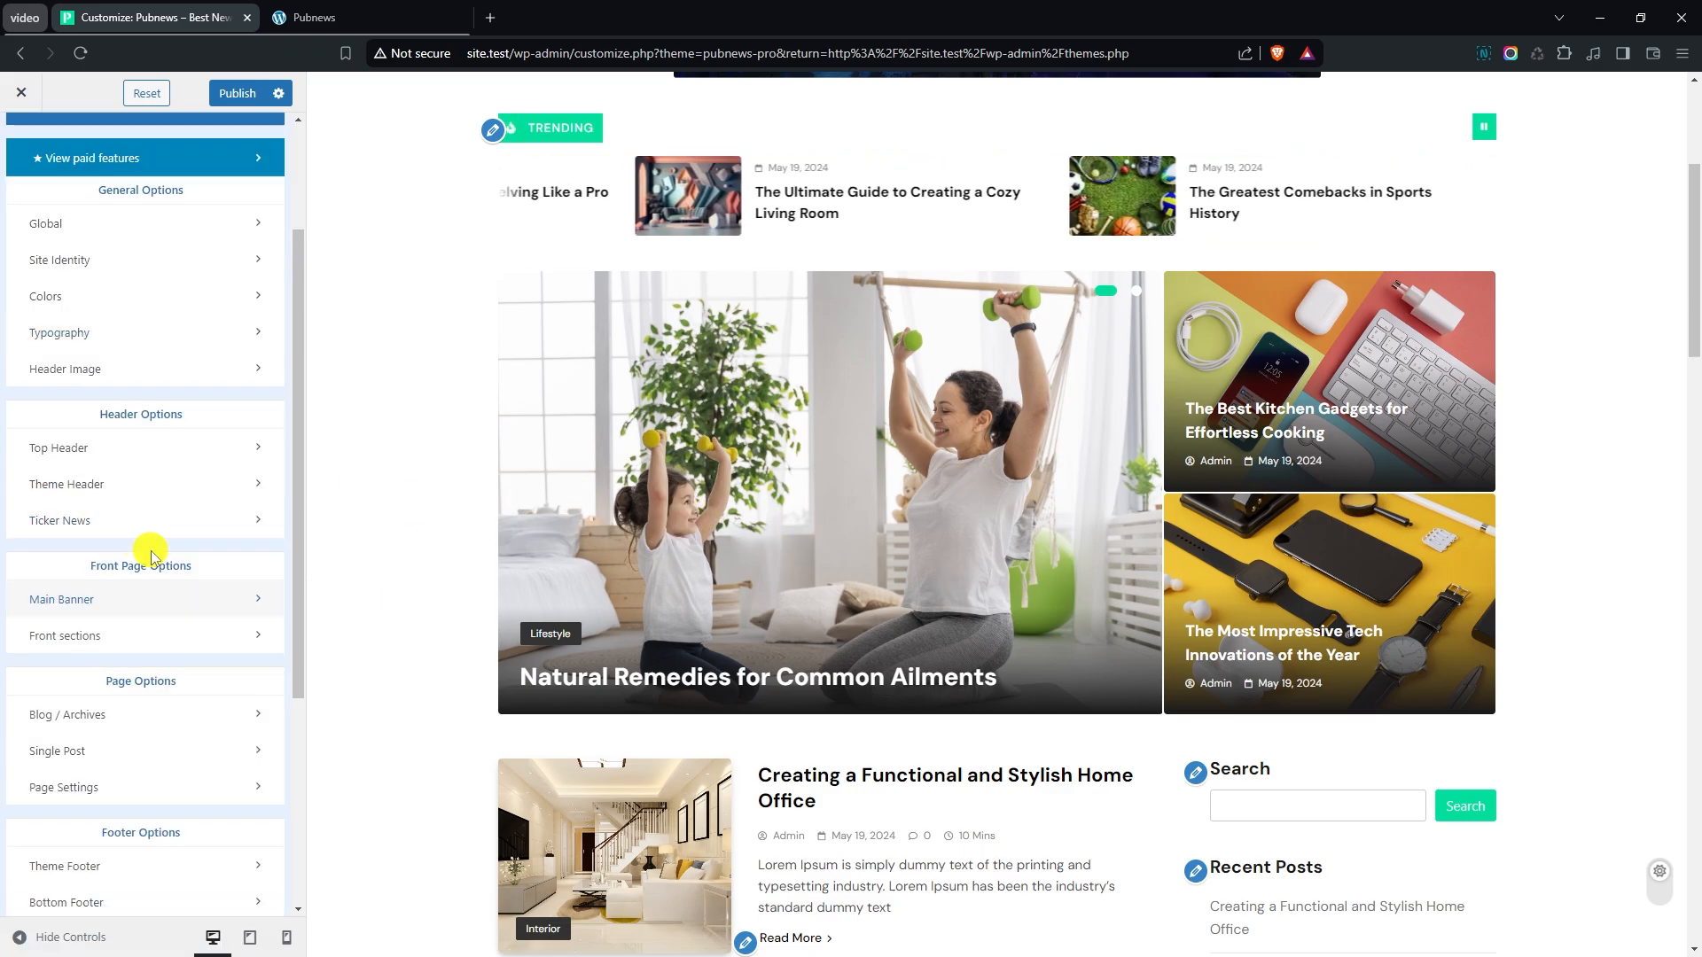
scroll(158, 566, up, 2)
click(78, 812)
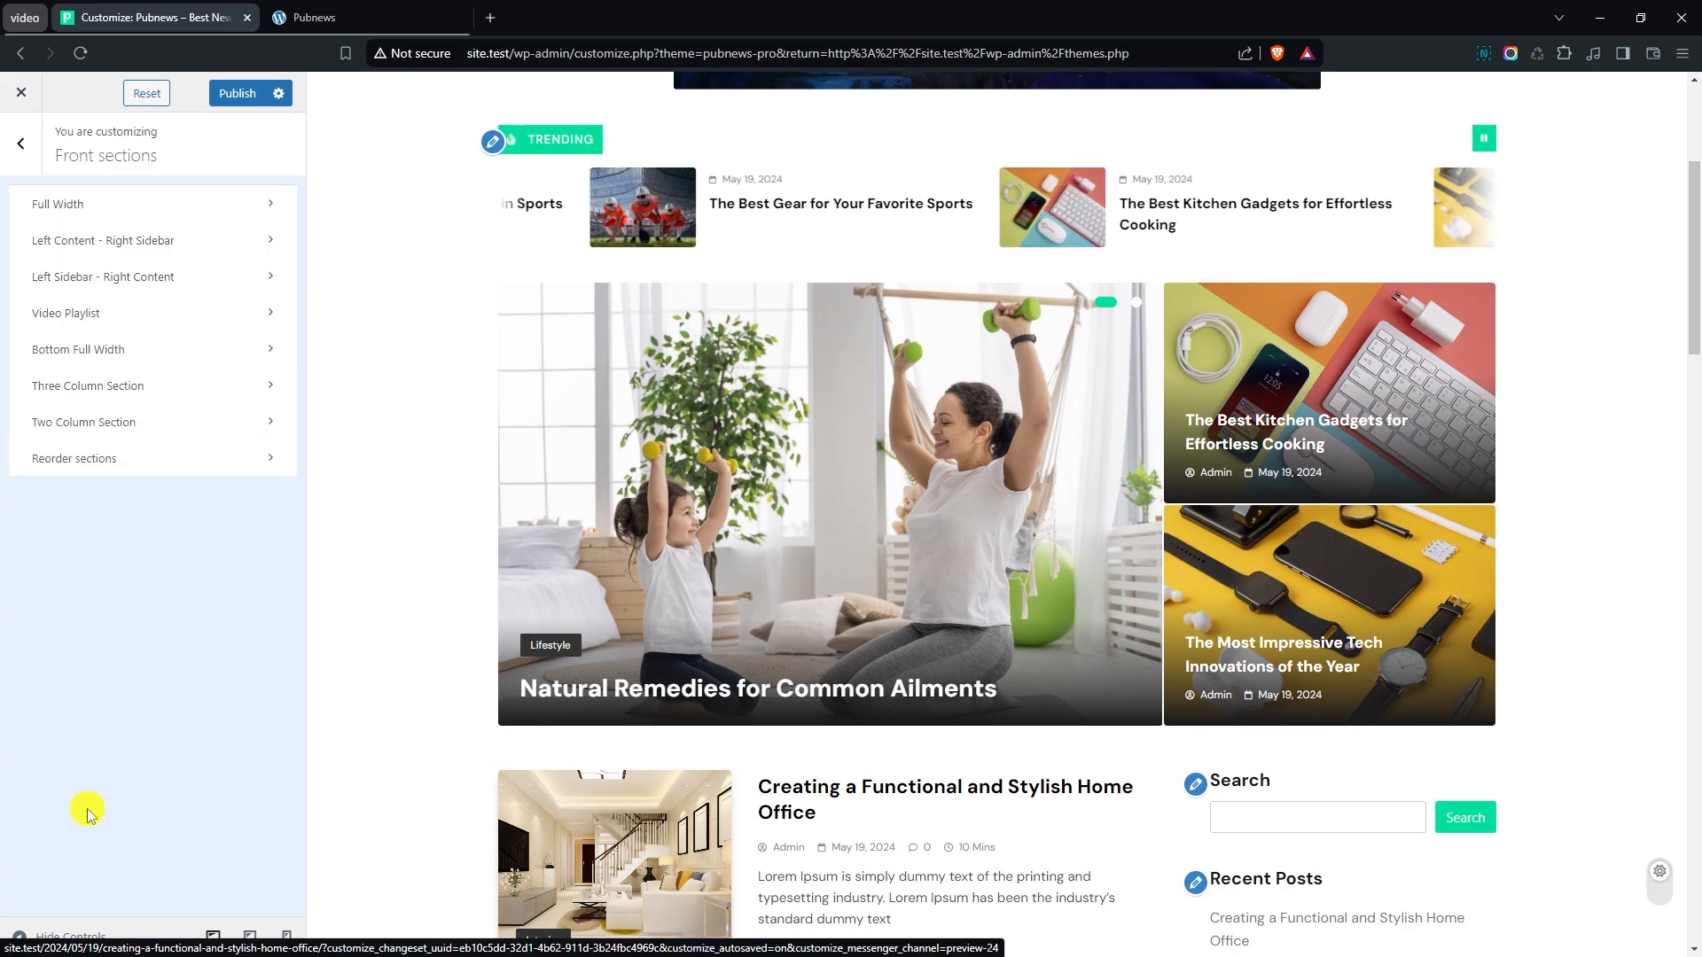
click(162, 208)
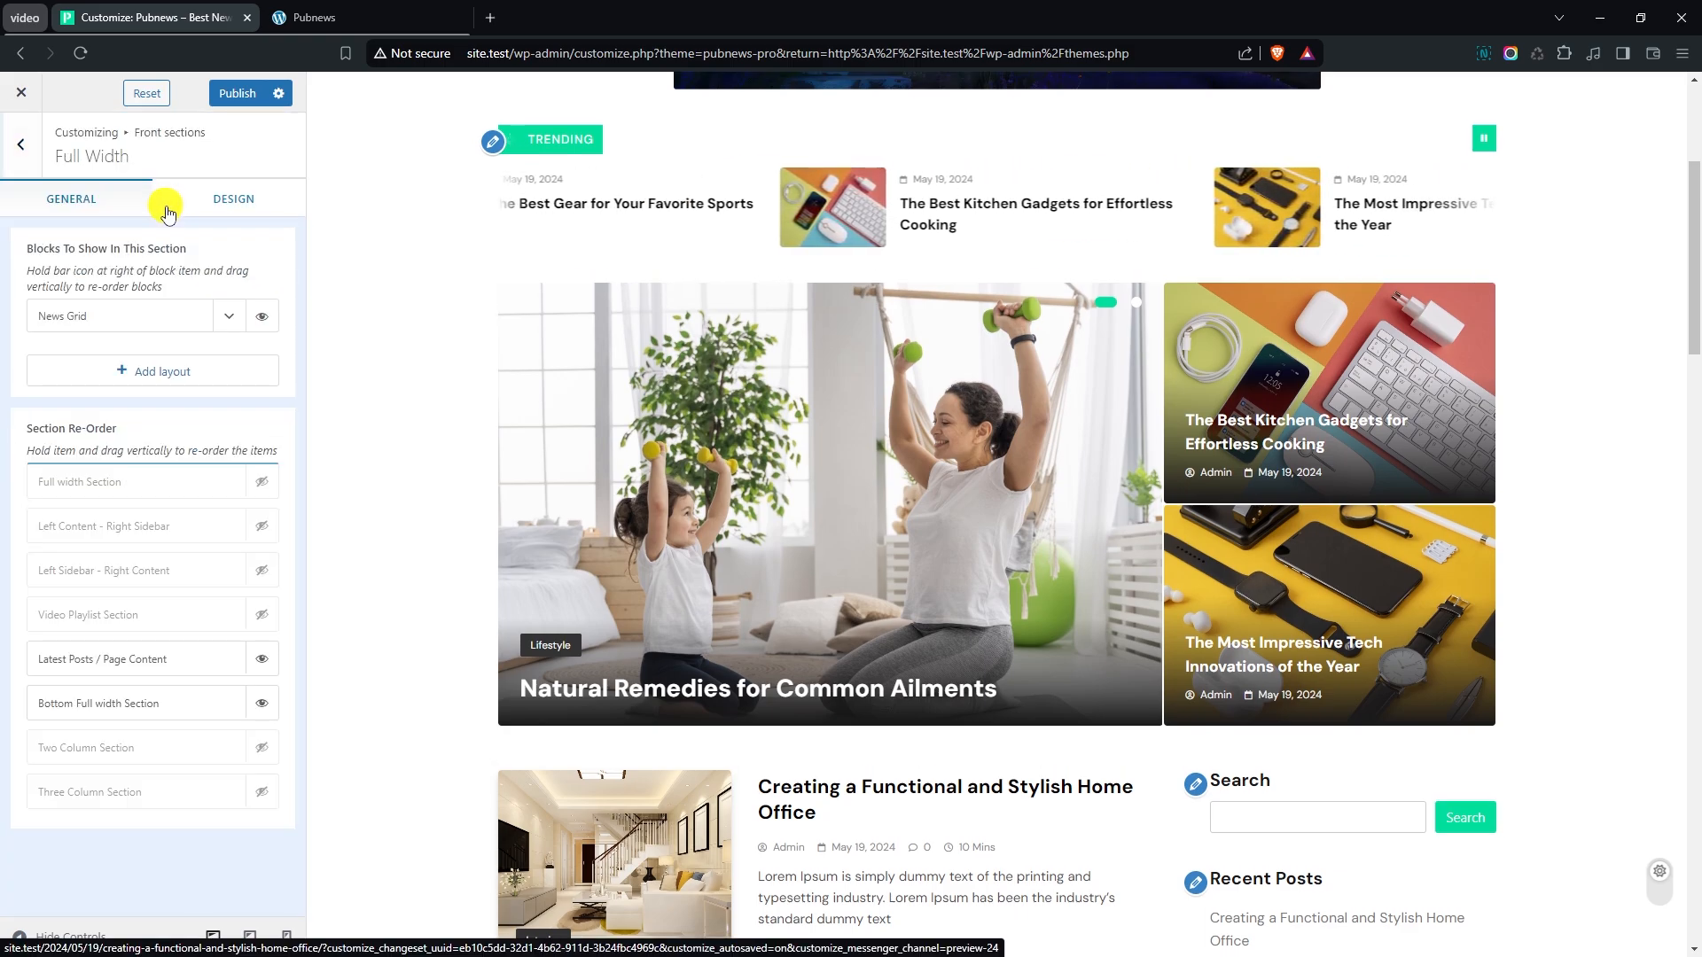
click(257, 487)
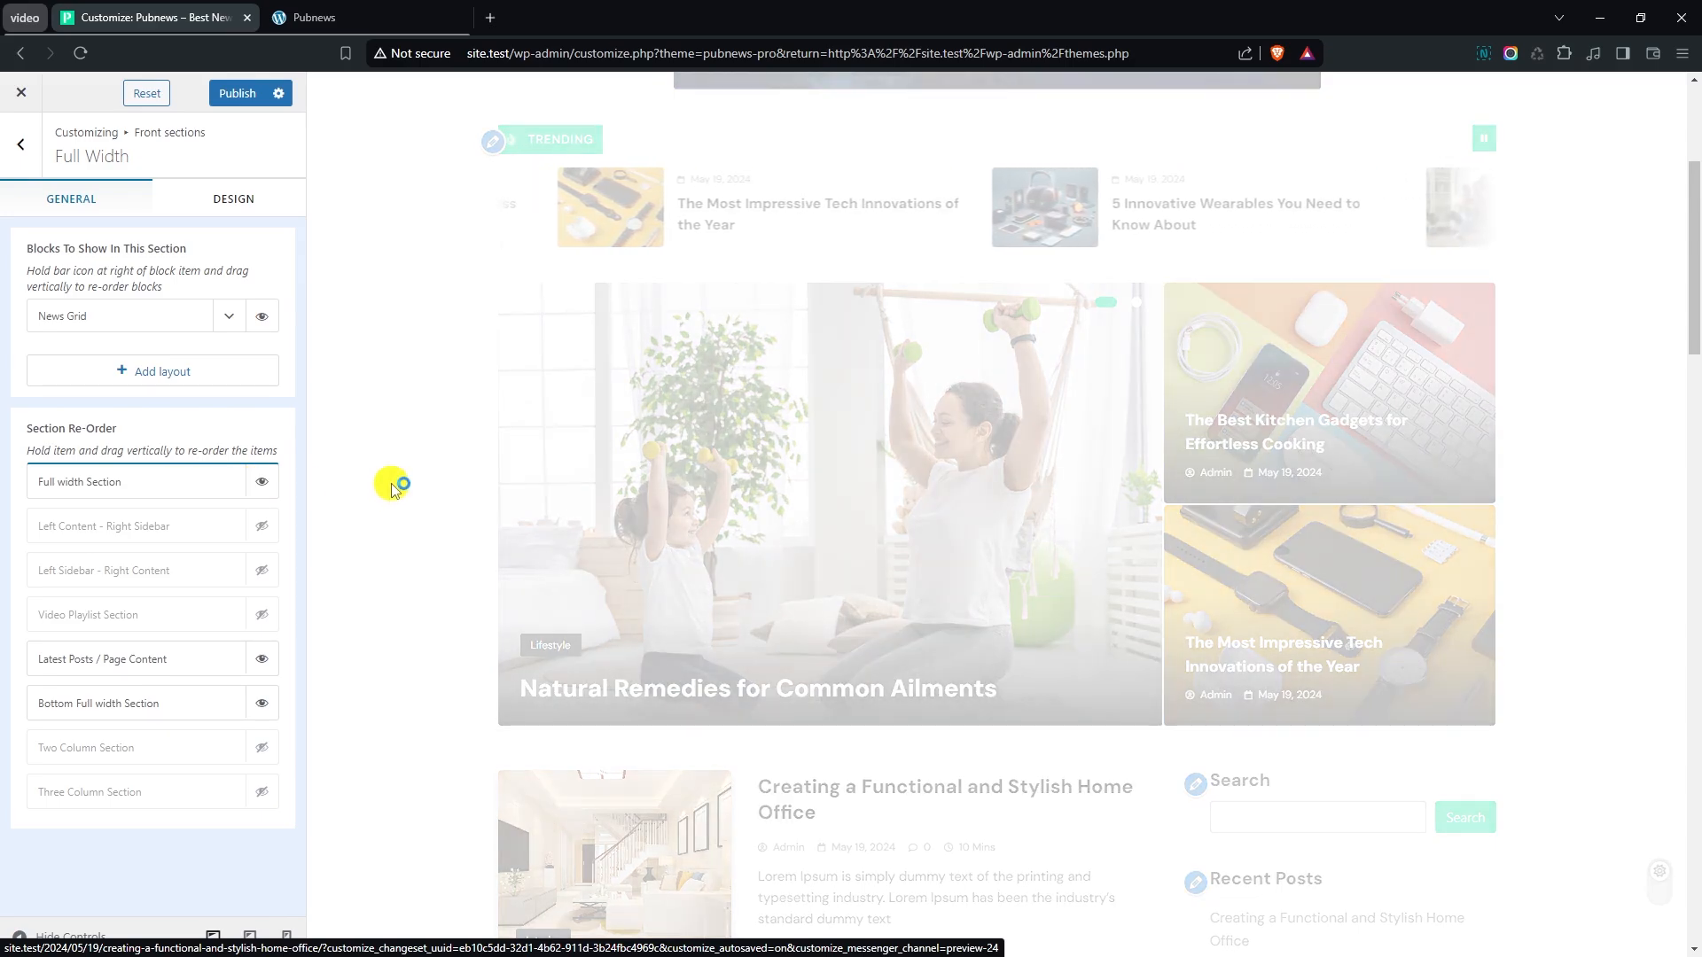
scroll(391, 495, down, 5)
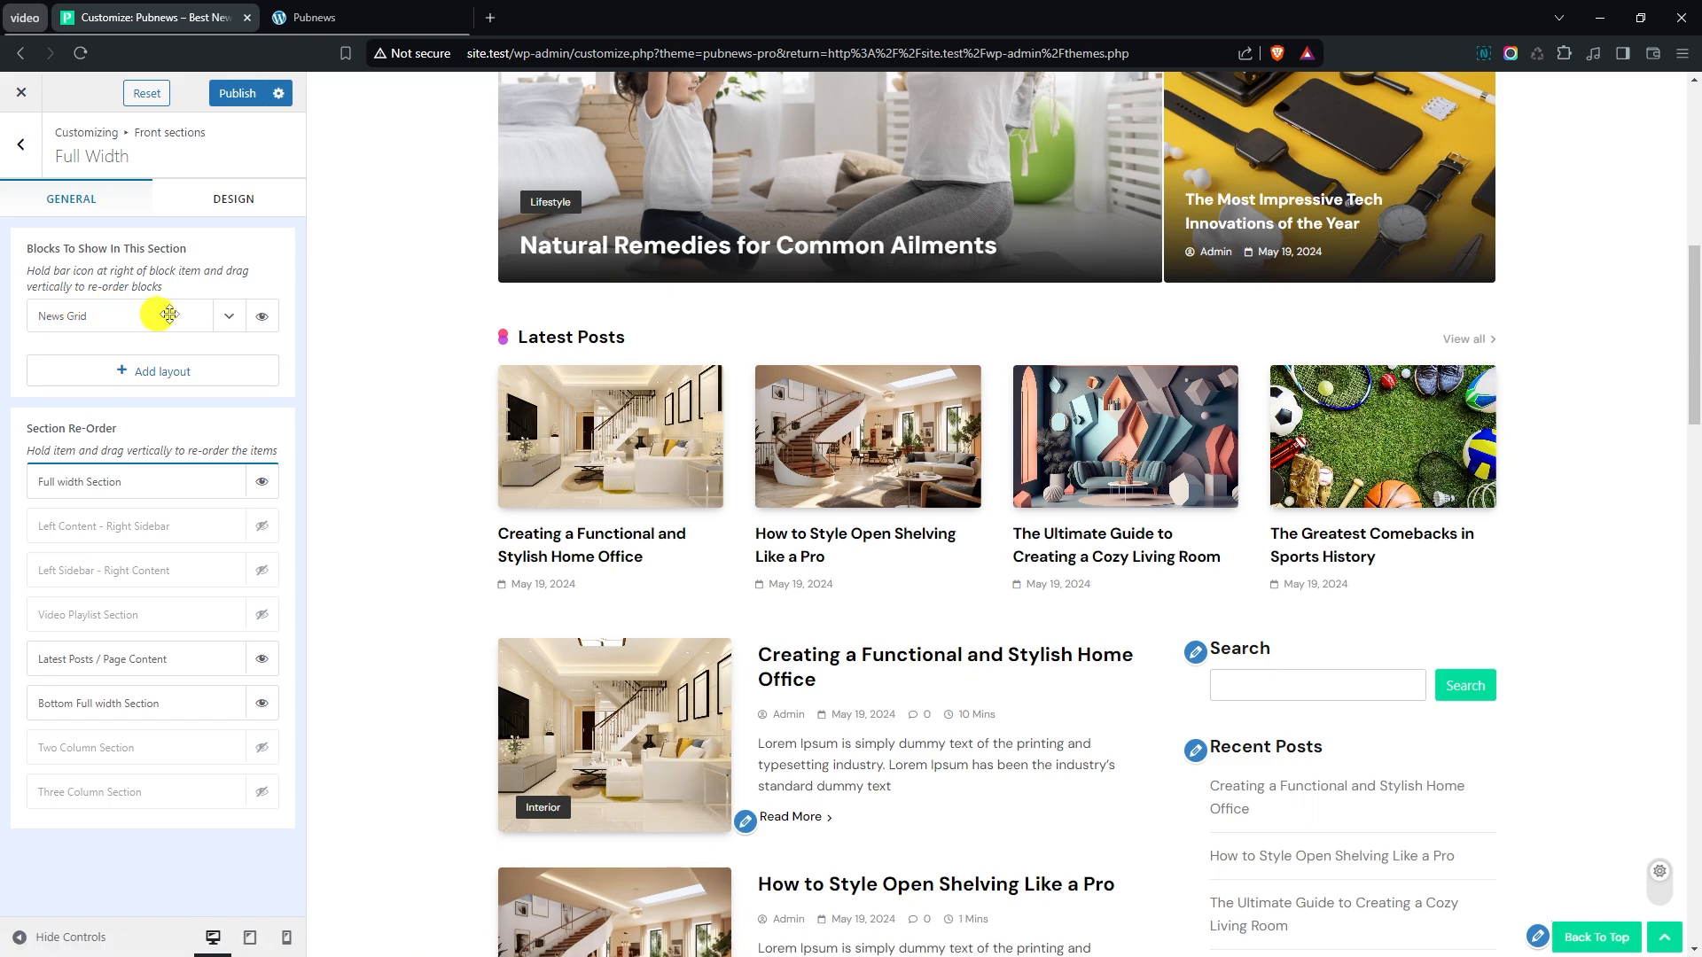
- Expand the News Grid block, choose its second layout and enable the post category display
click(234, 321)
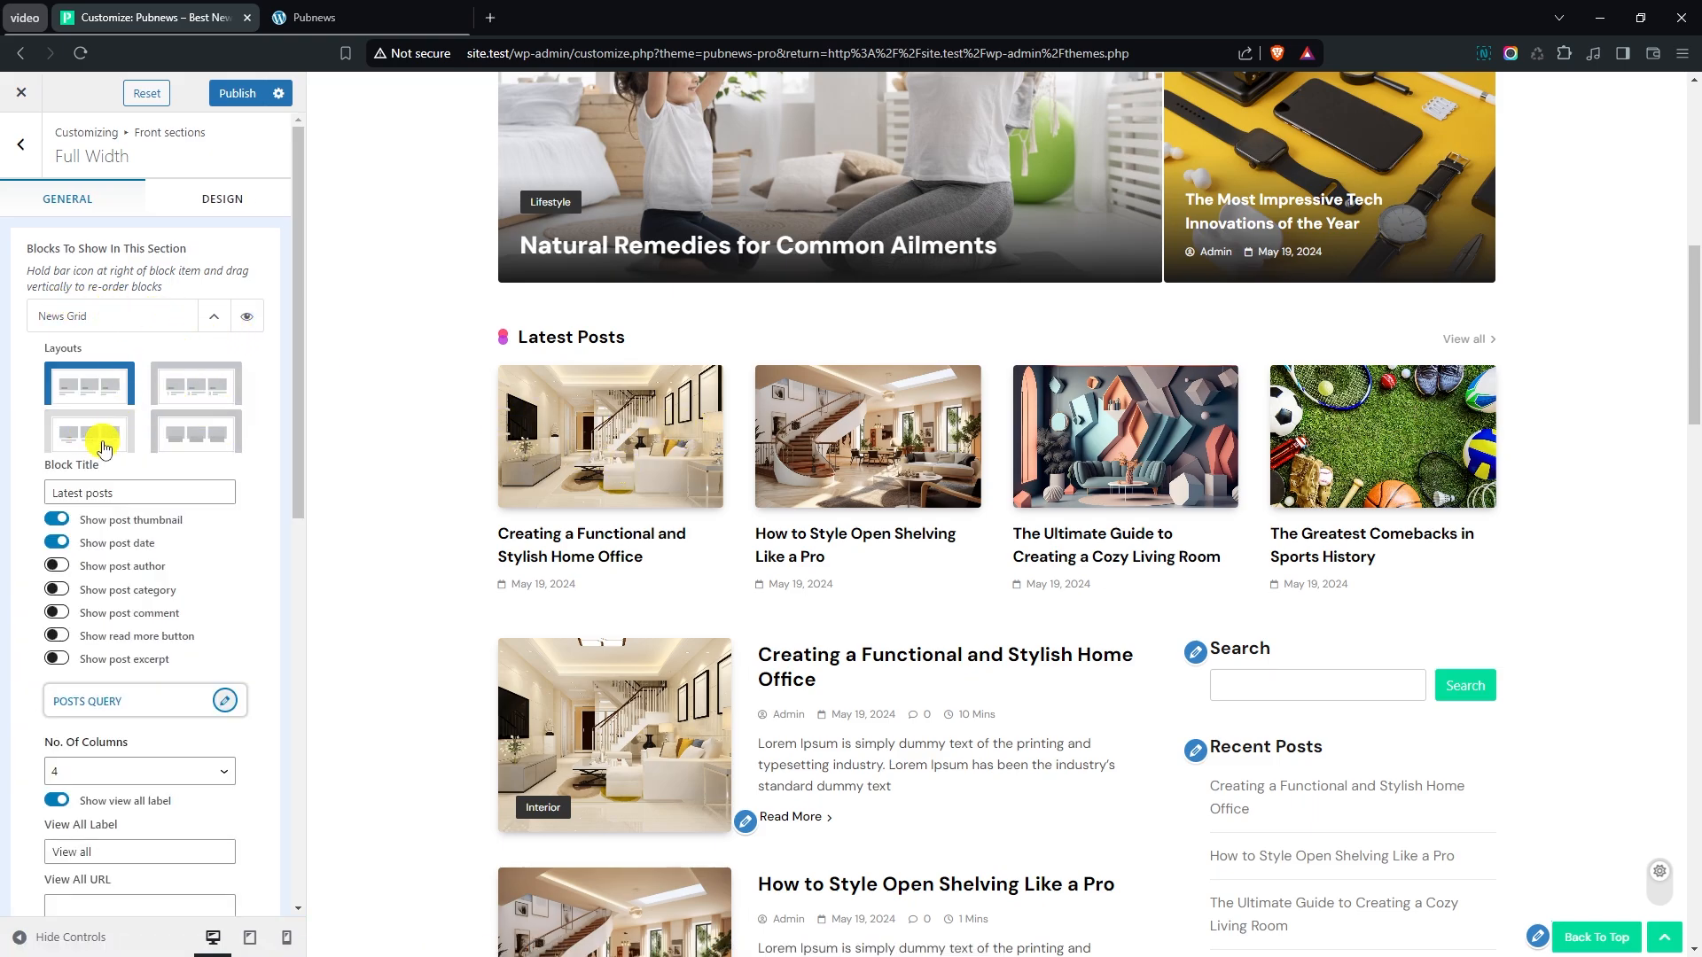
click(199, 390)
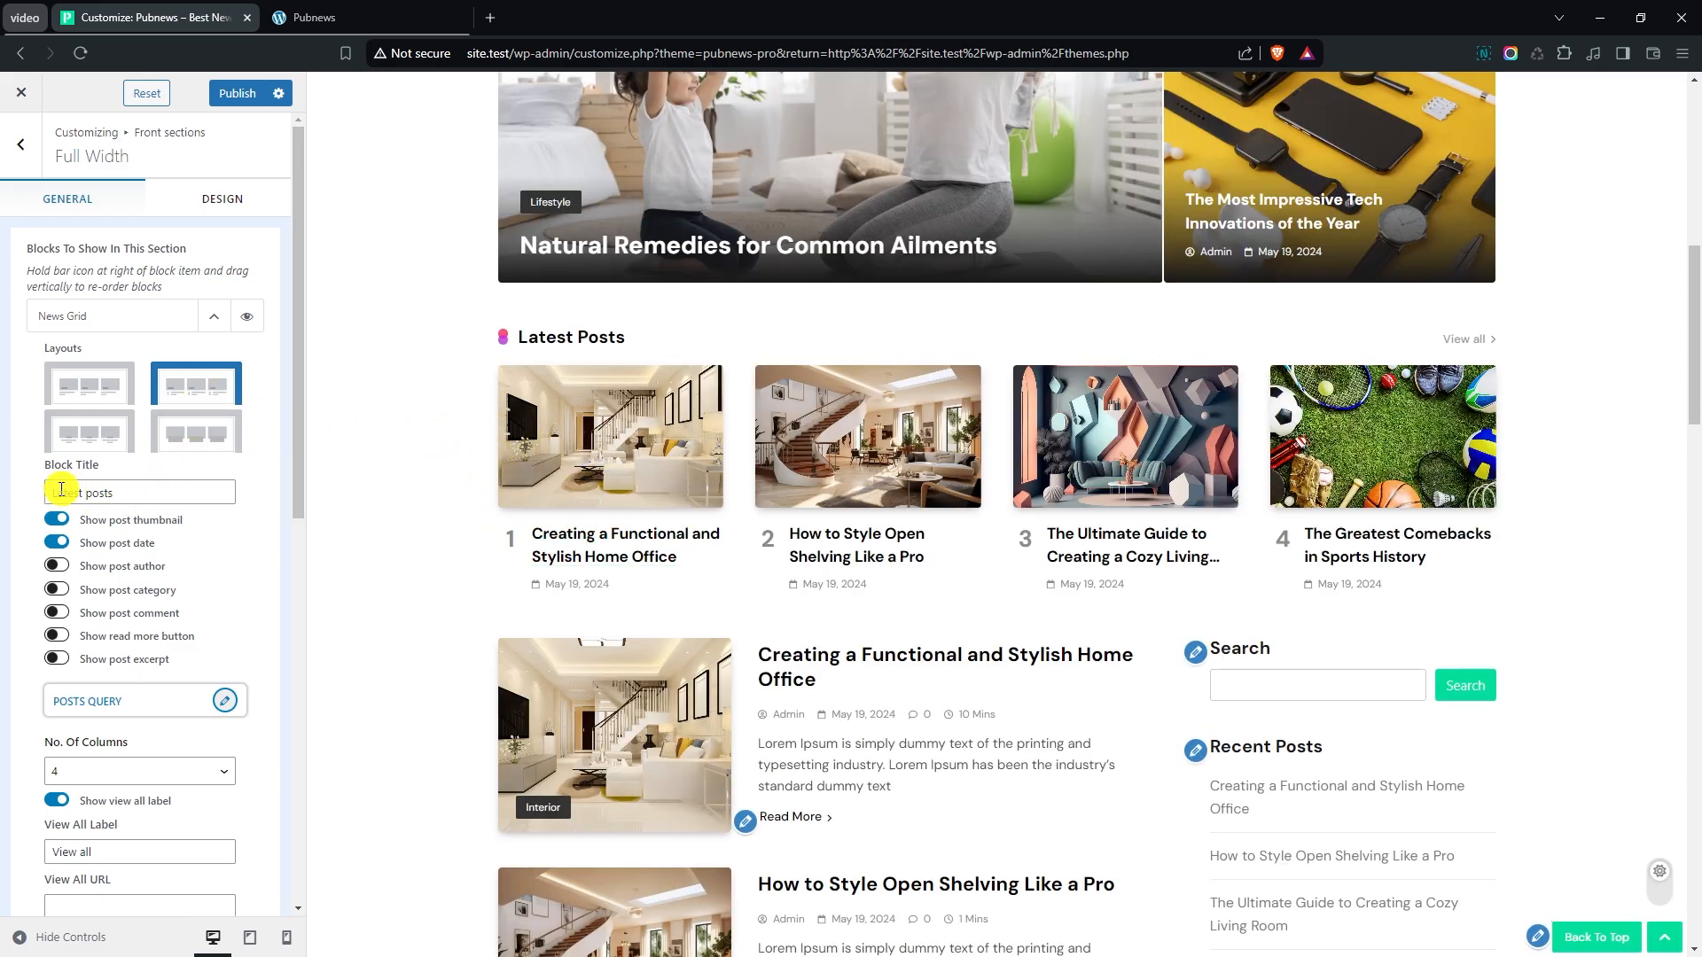
drag(61, 489, 126, 498)
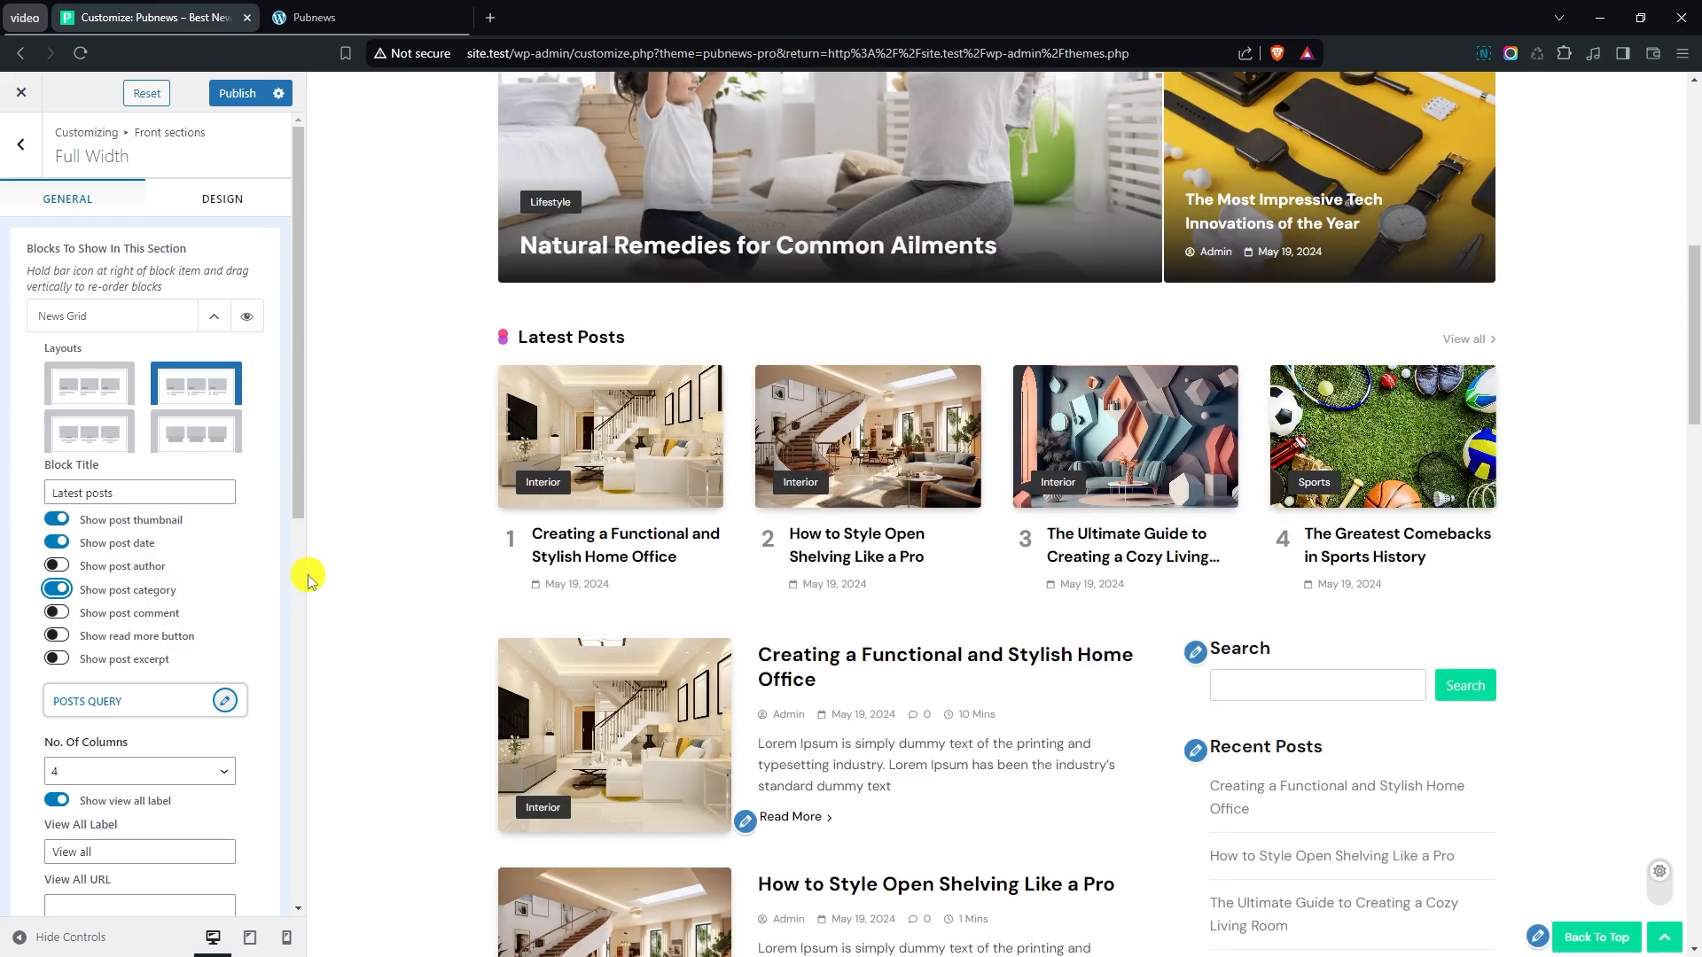
- Open the News Grid block's posts query and order its posts Oldest - Newest
scroll(252, 499, down, 1)
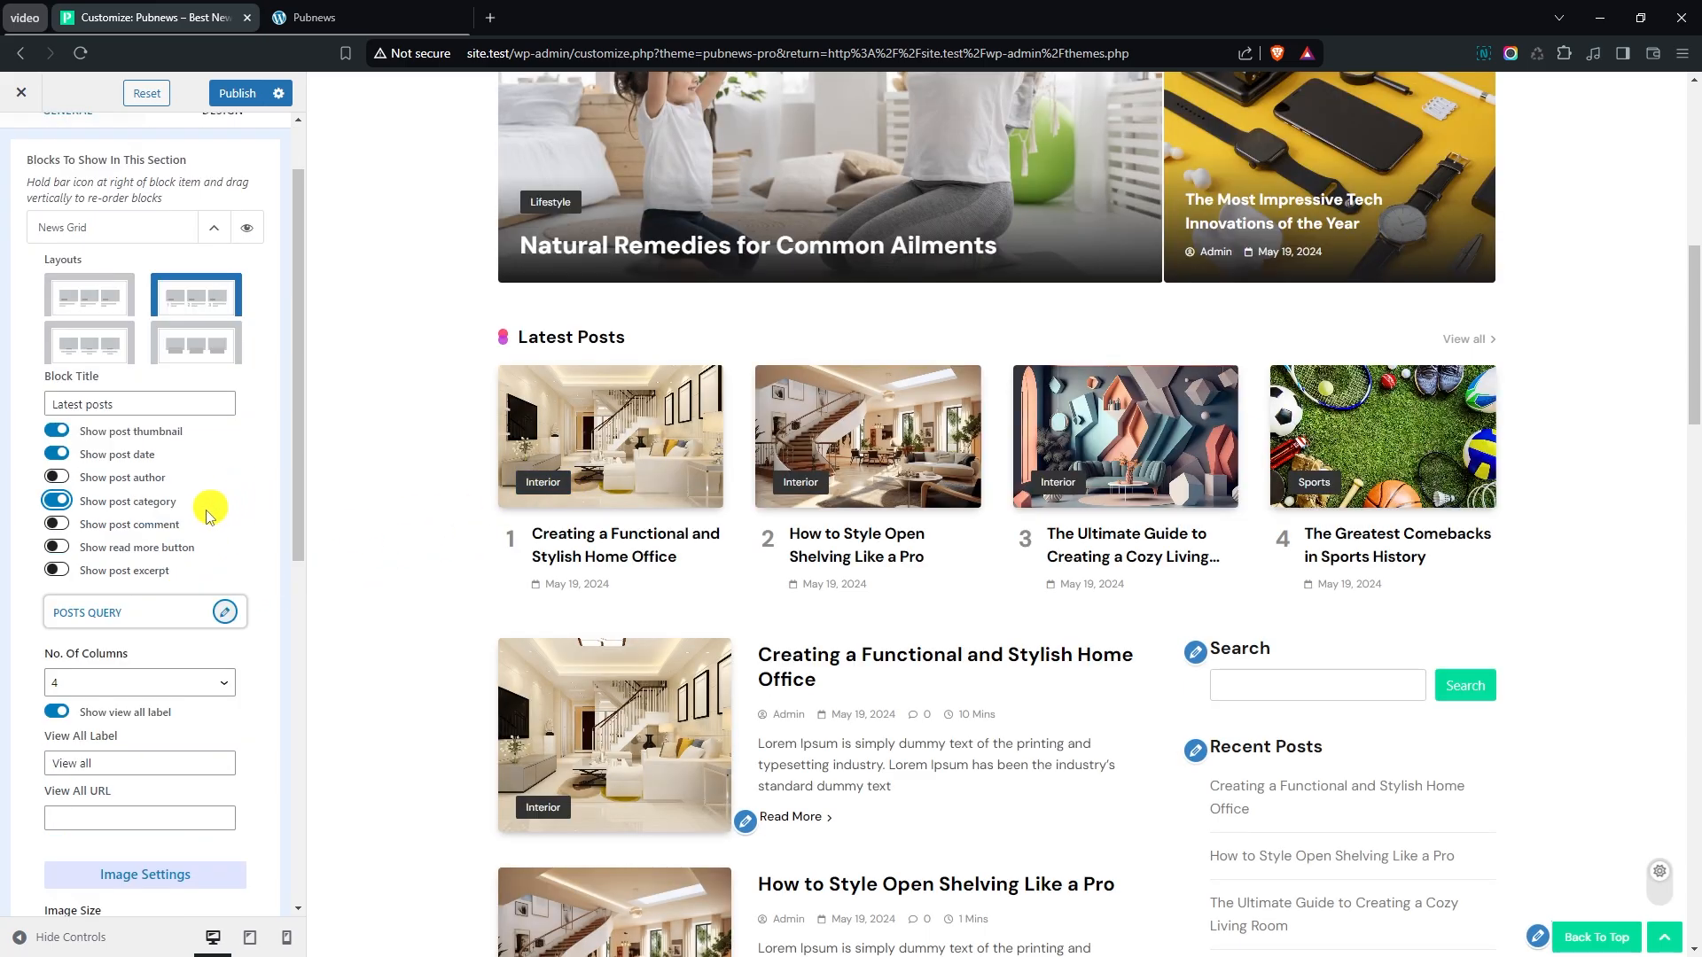
click(226, 613)
click(305, 362)
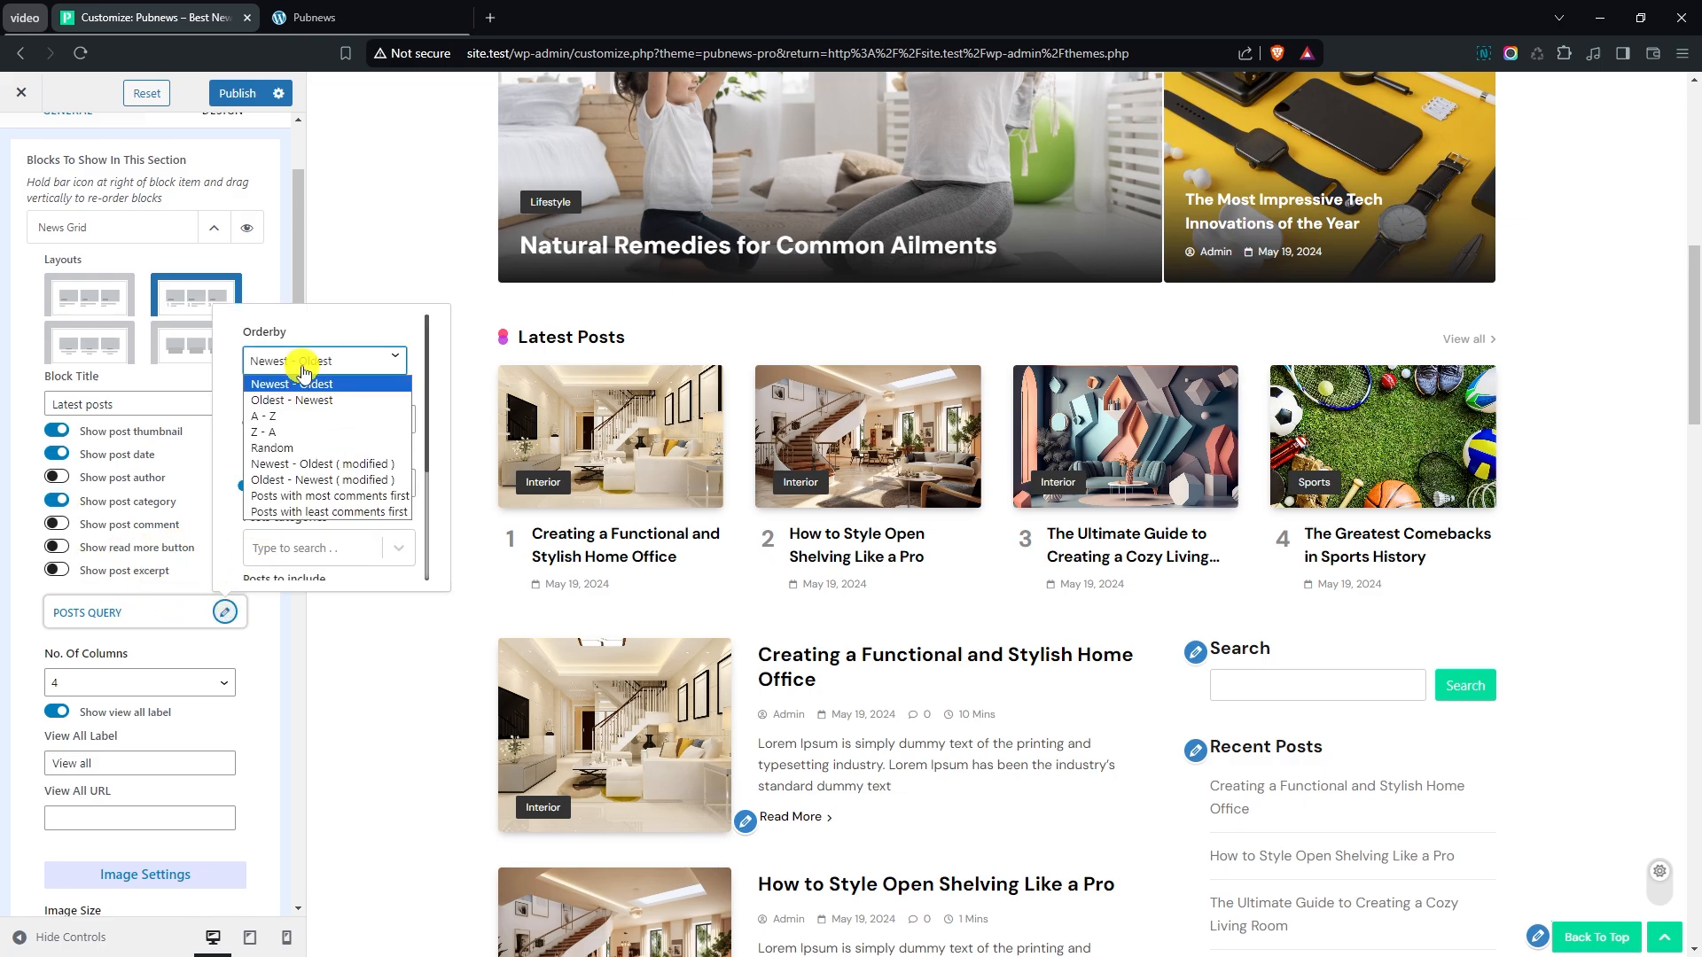
click(294, 401)
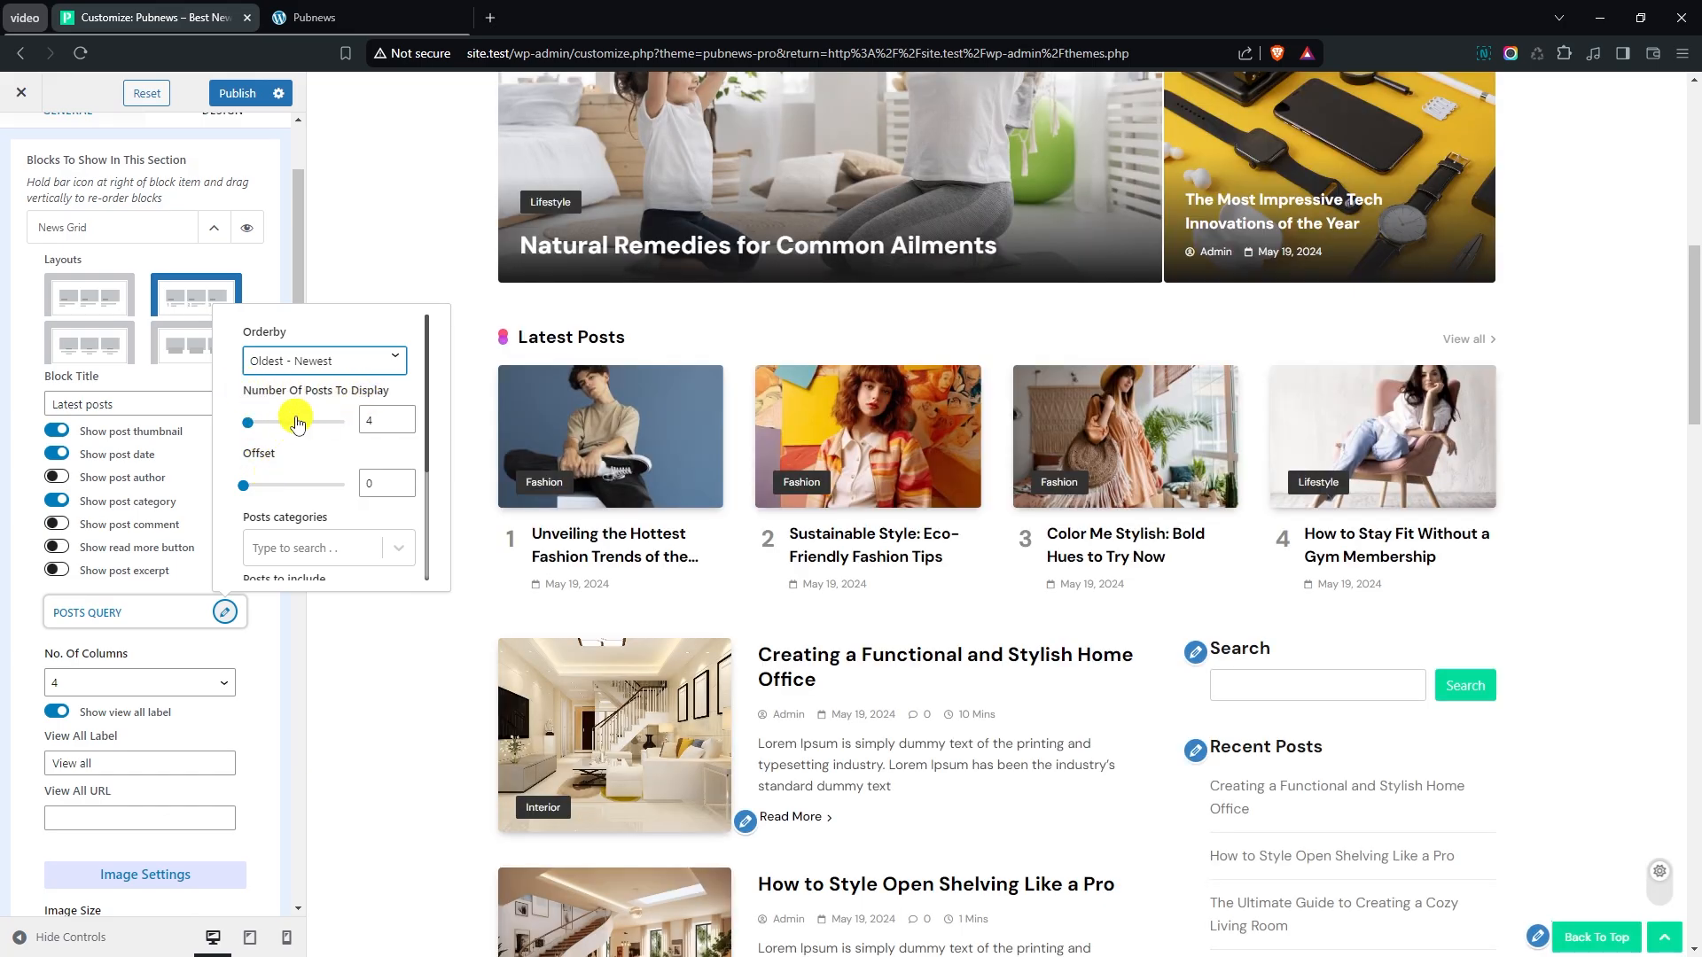
- Limit the News Grid block's posts query to the Gadgets category and close the query settings
scroll(332, 461, down, 1)
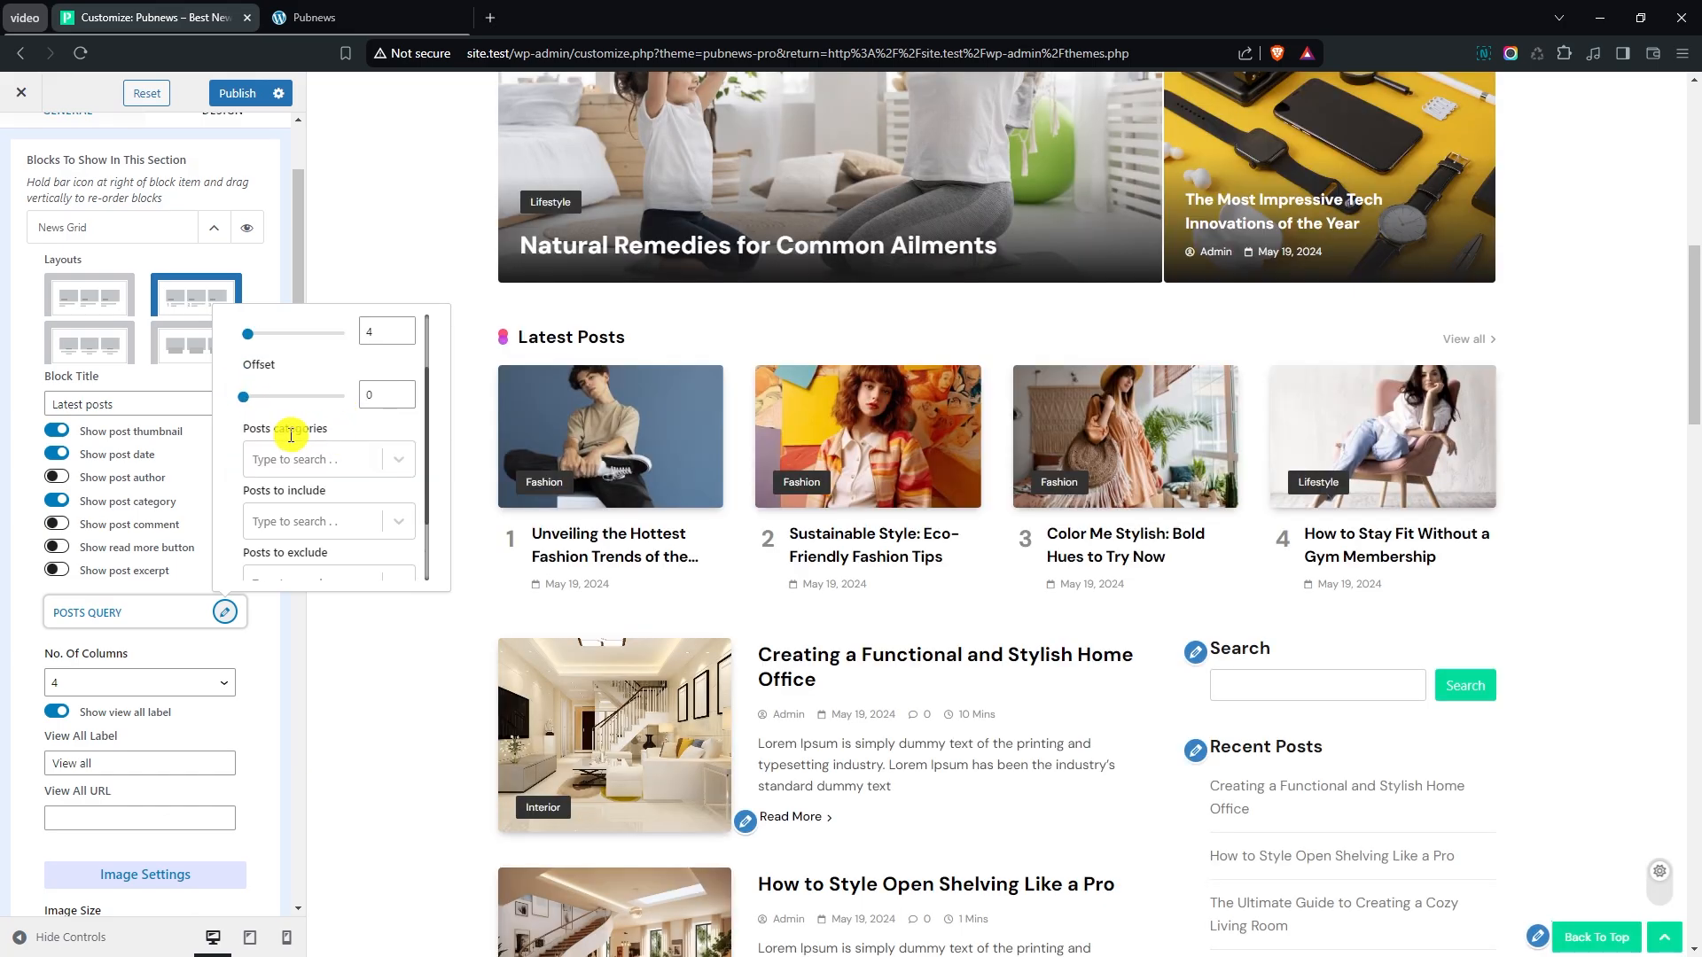
click(321, 461)
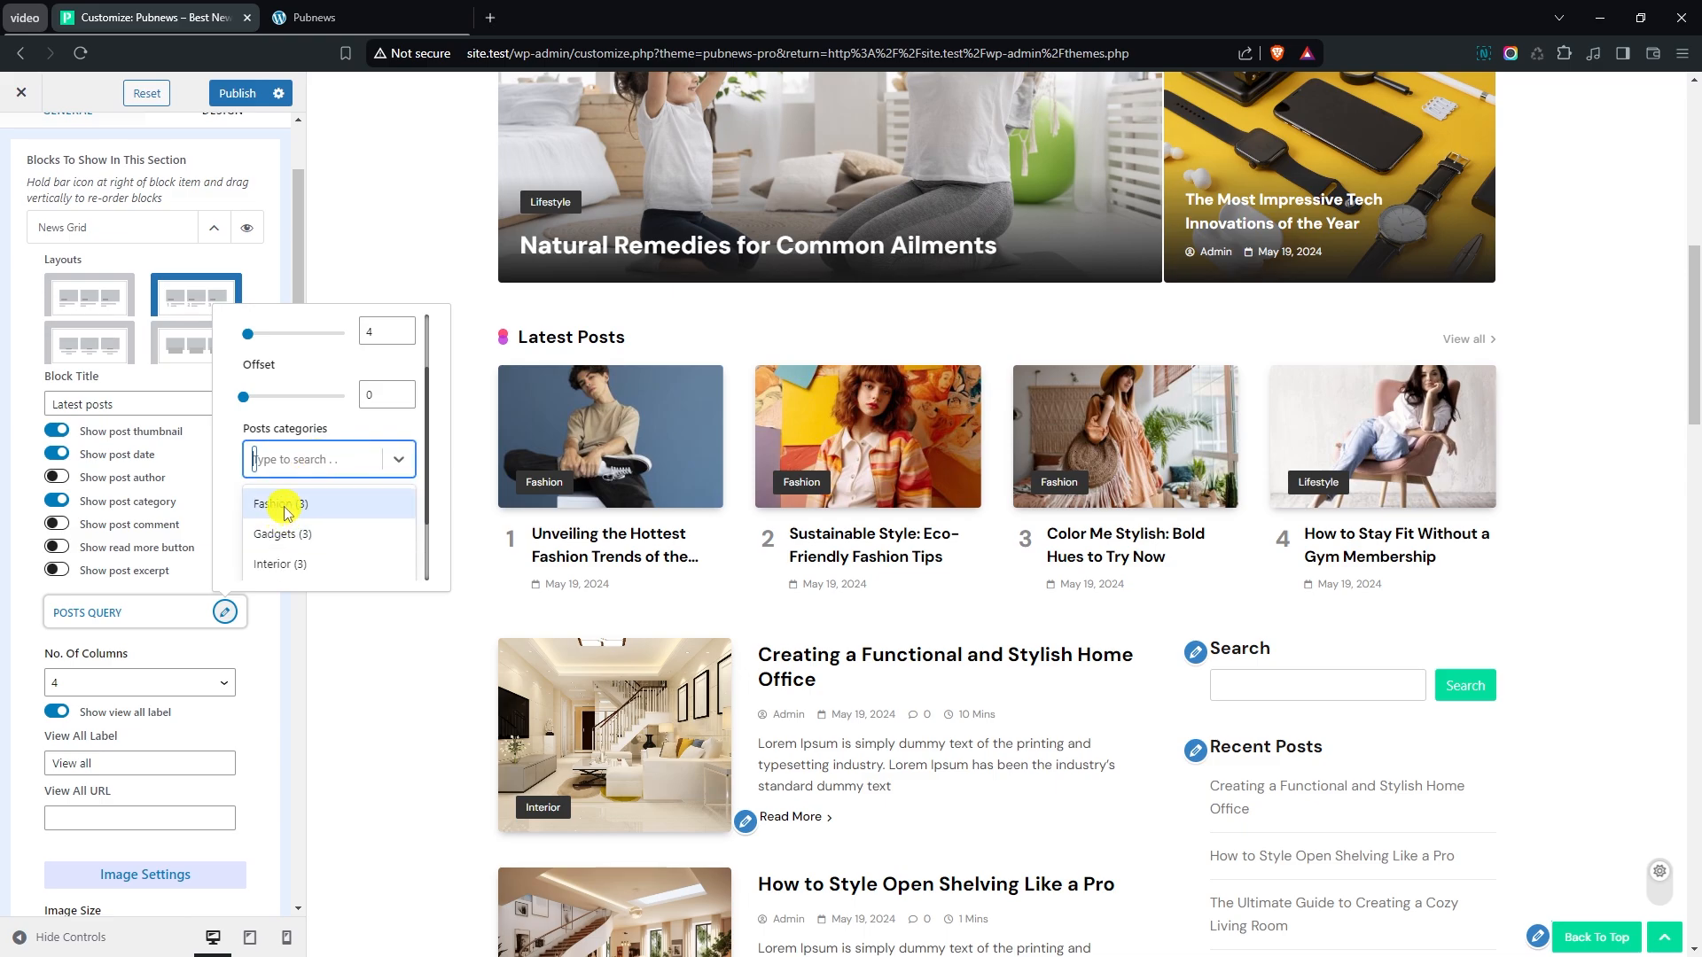
click(286, 534)
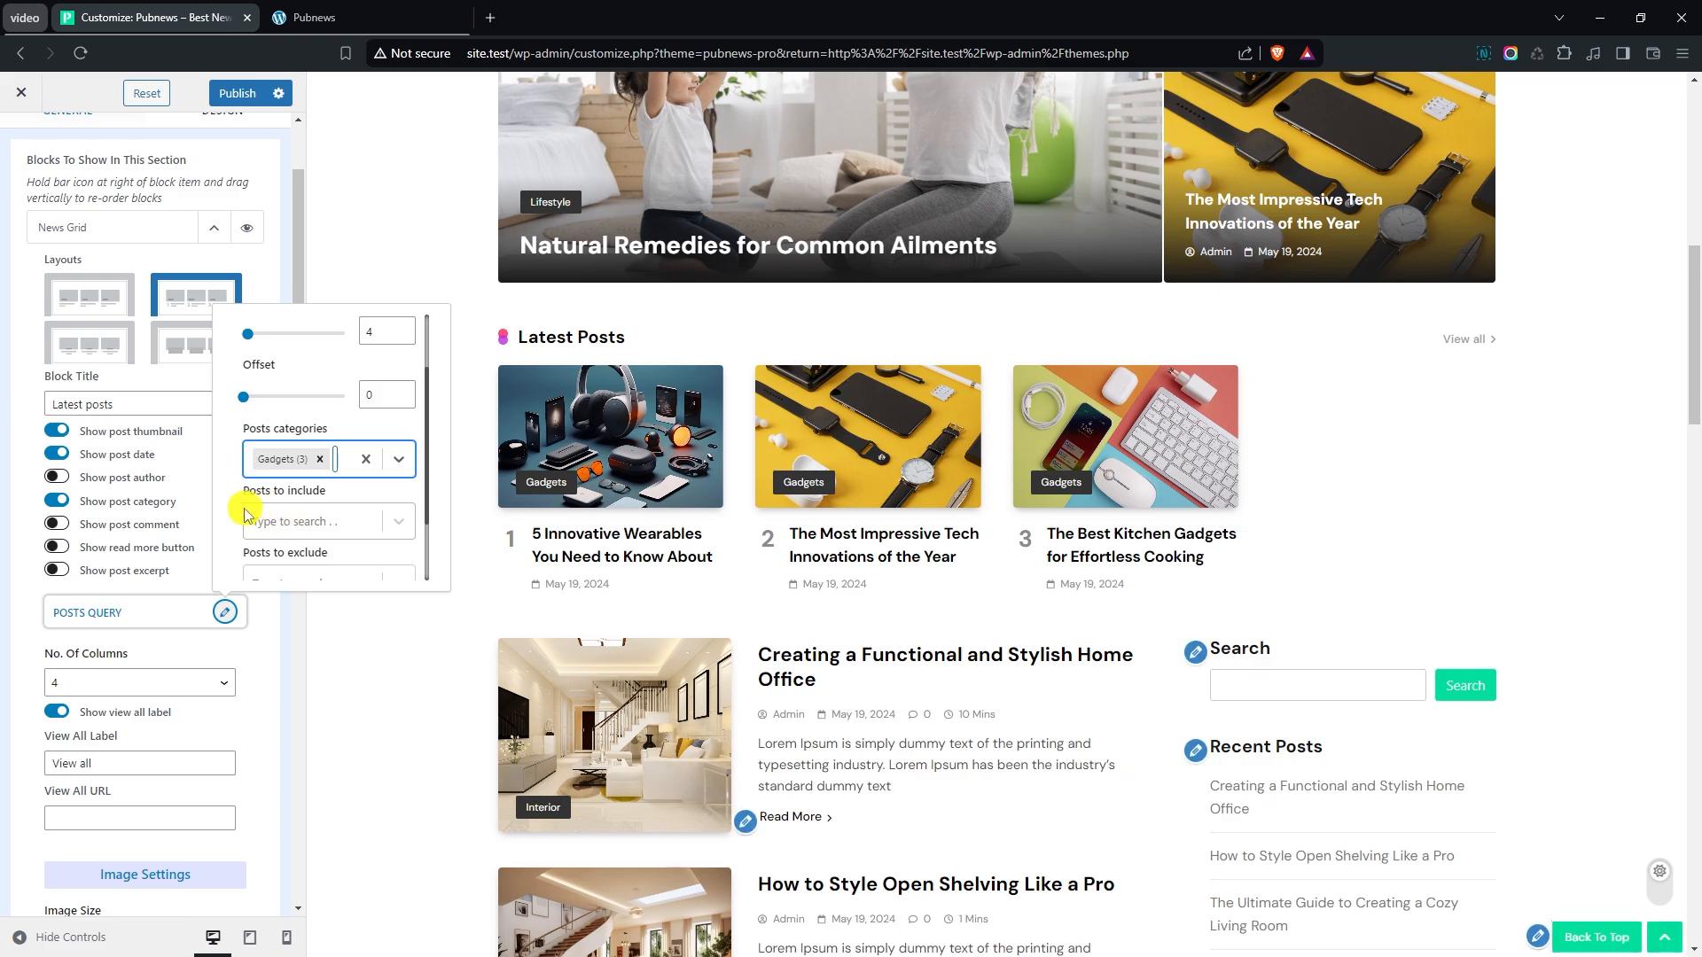
scroll(235, 507, up, 1)
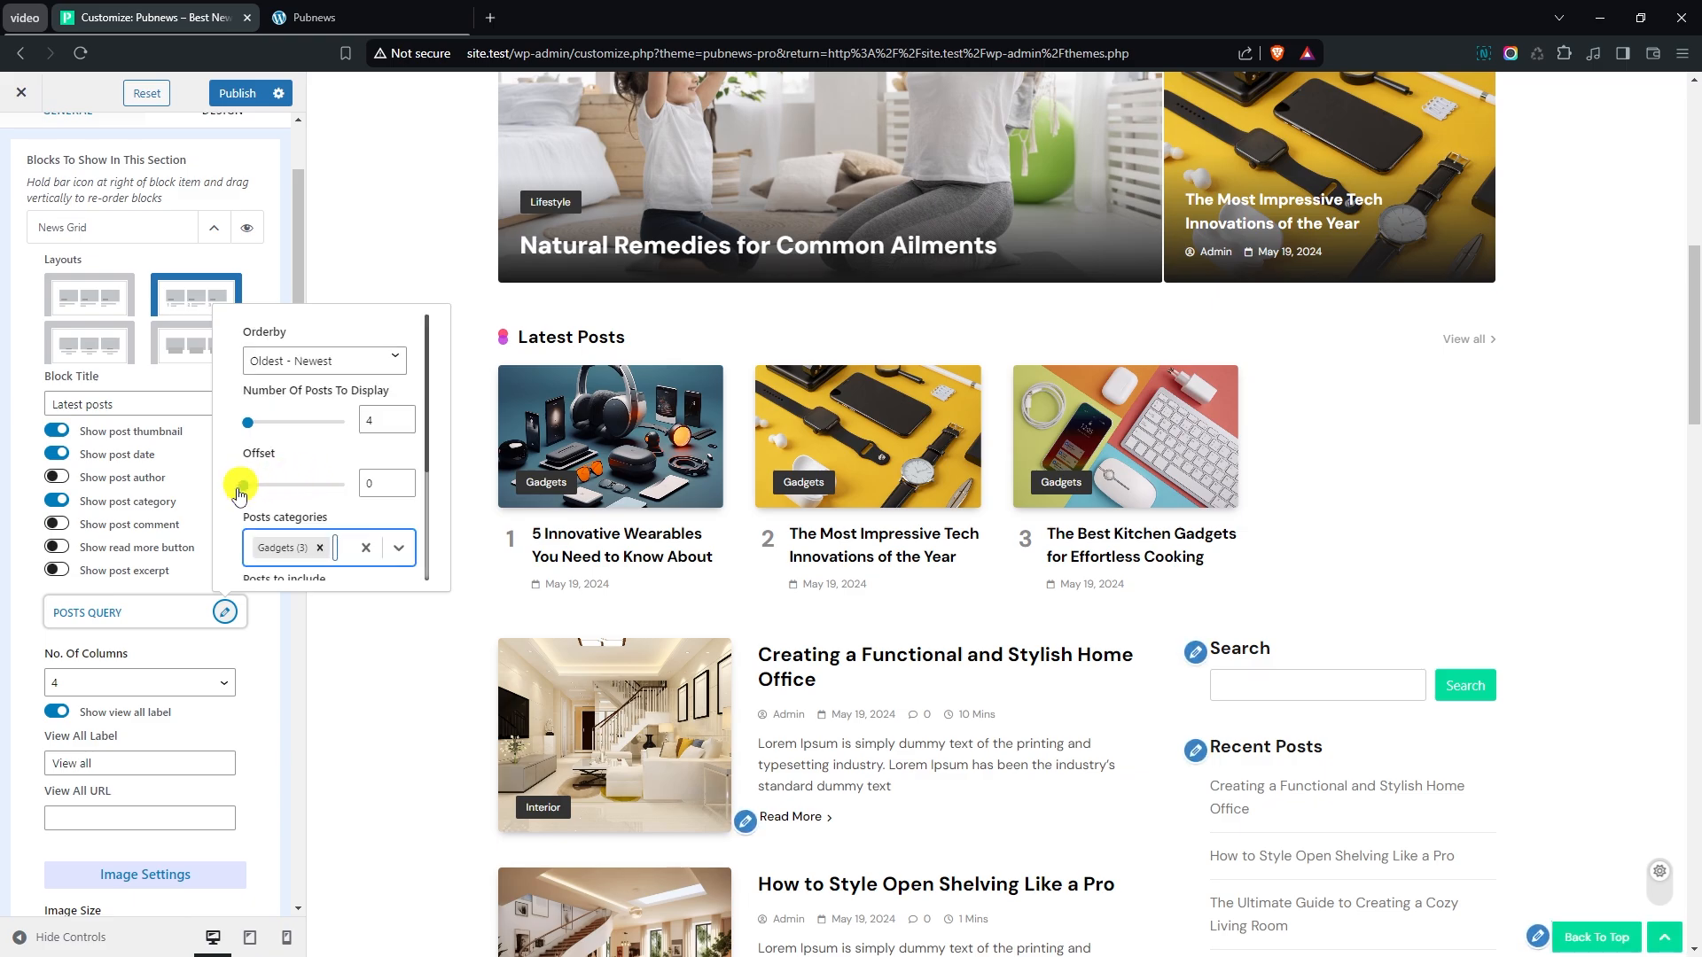
scroll(281, 467, down, 2)
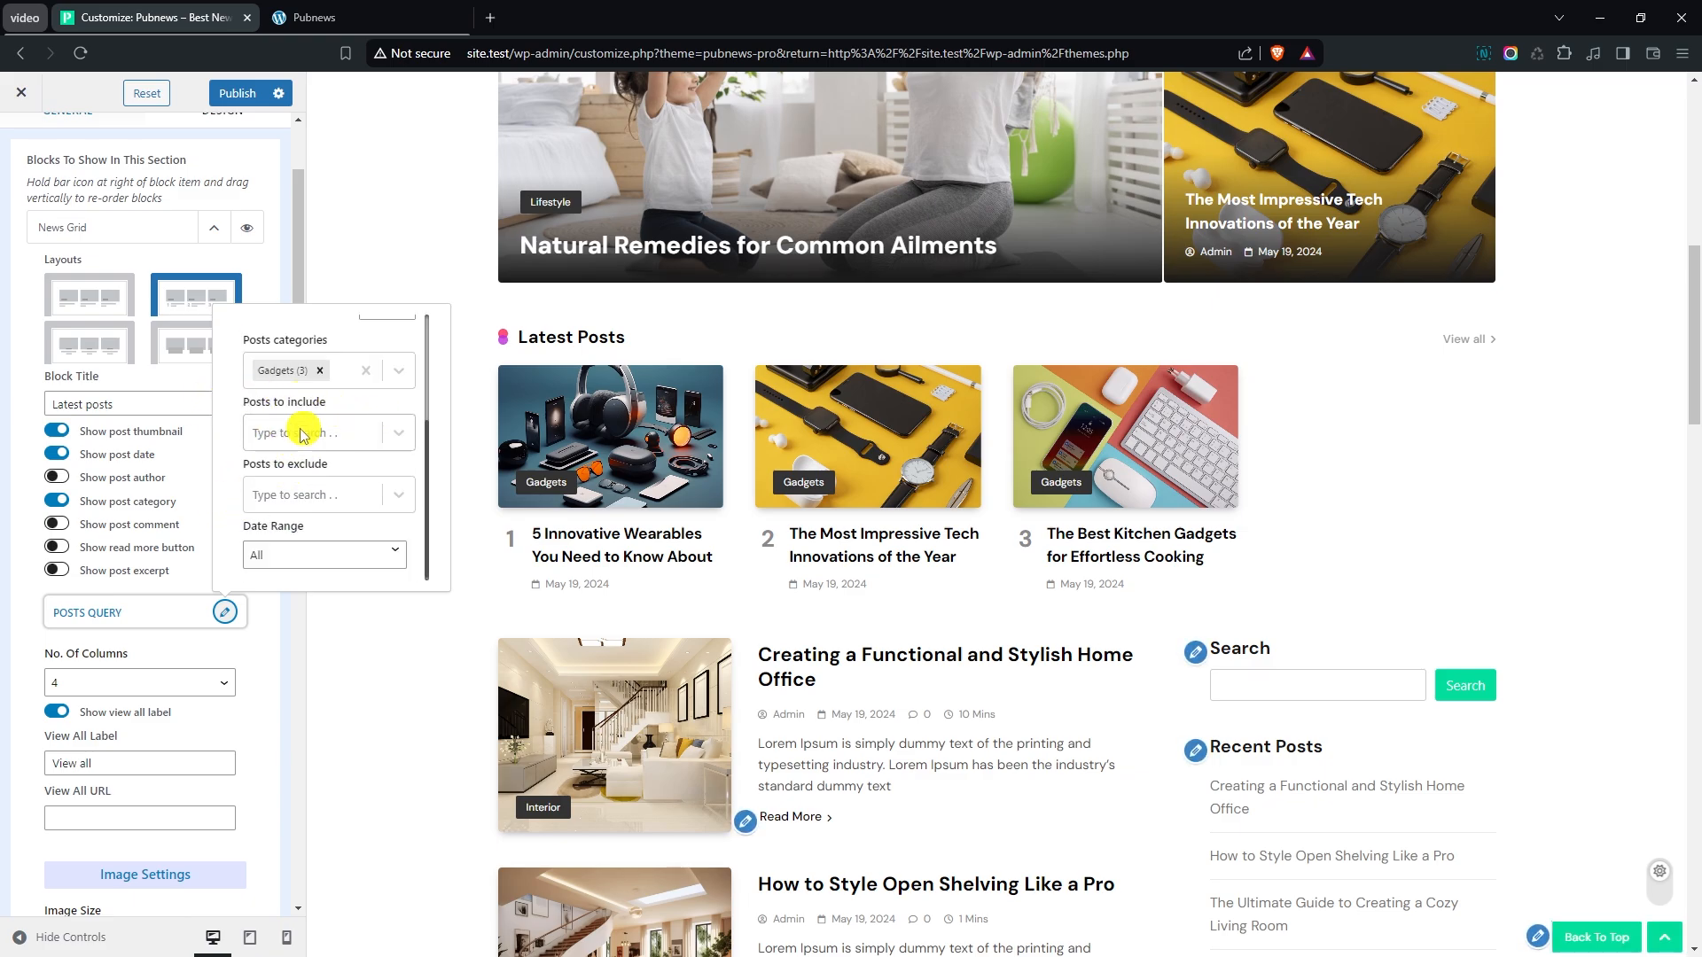
click(268, 636)
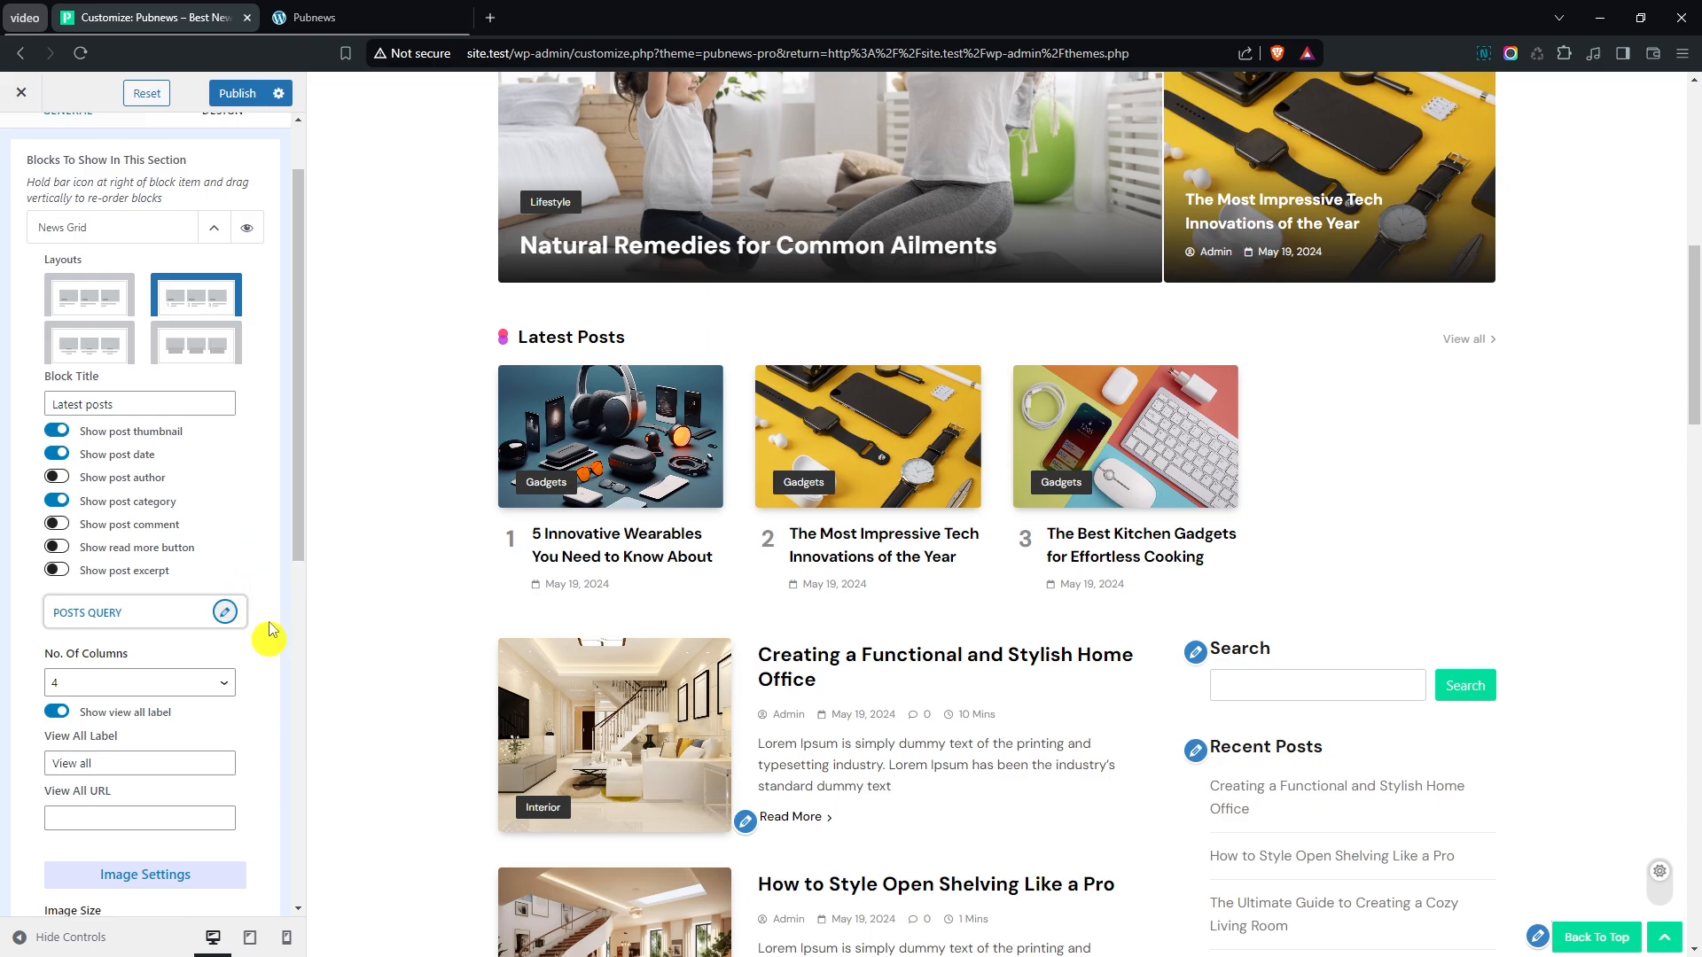
- Set the News Grid block's number of columns to 3 and leave its View All URL empty
scroll(253, 452, down, 2)
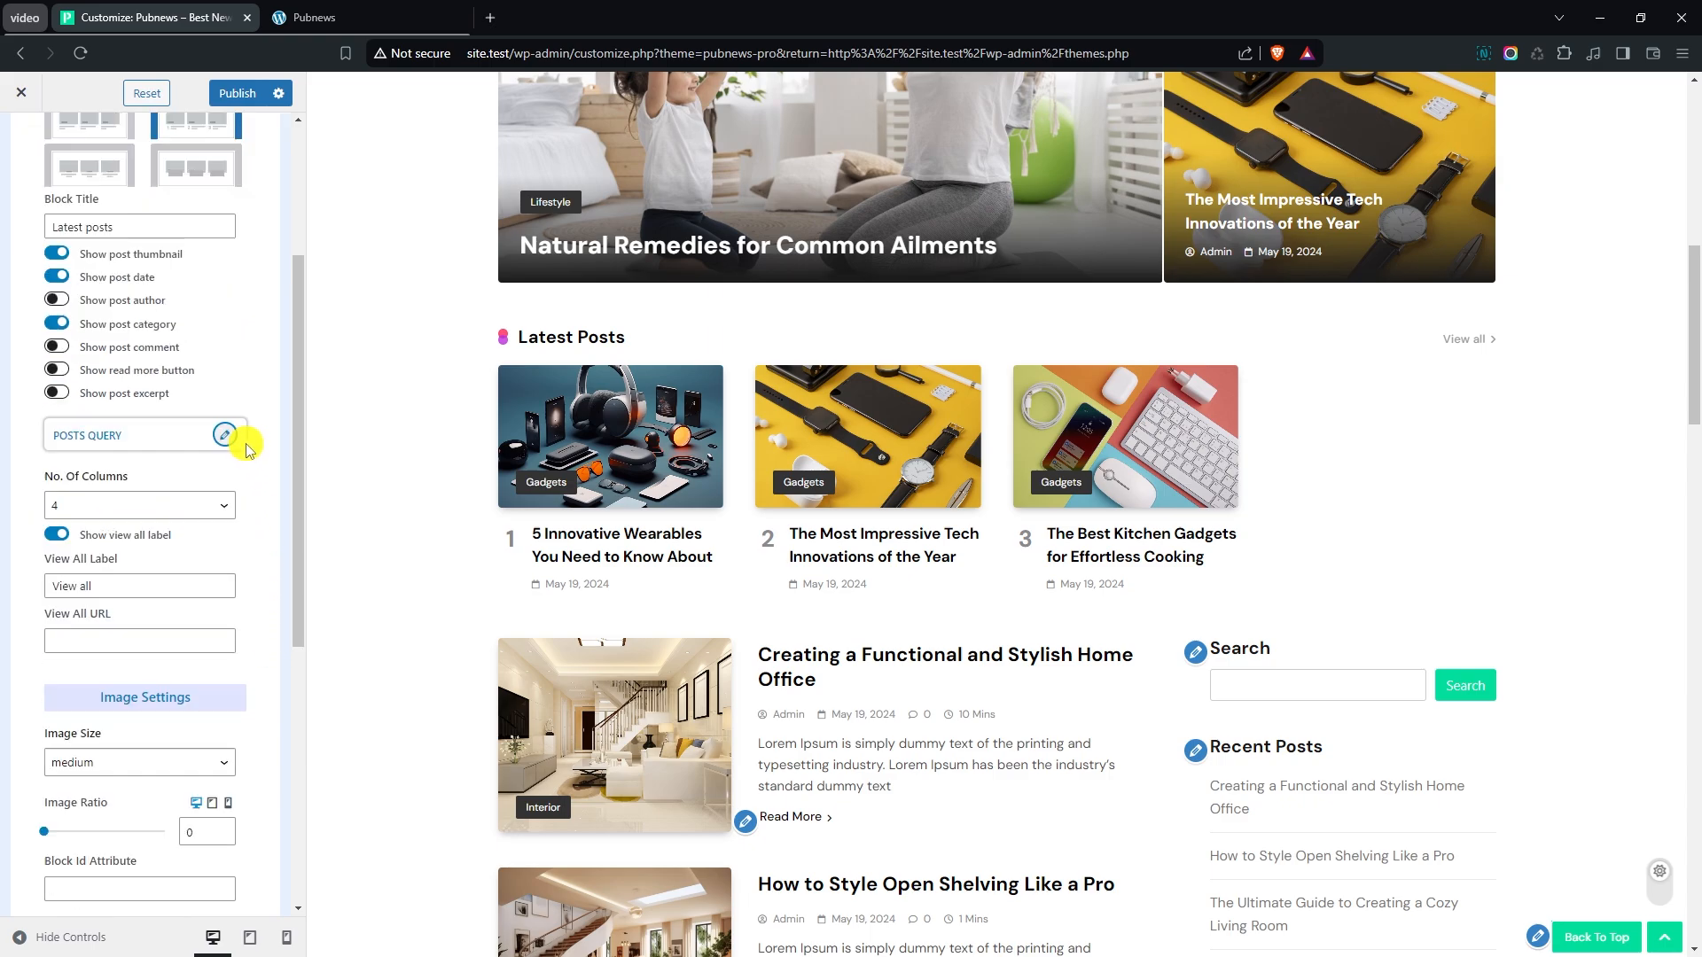
click(125, 502)
click(106, 544)
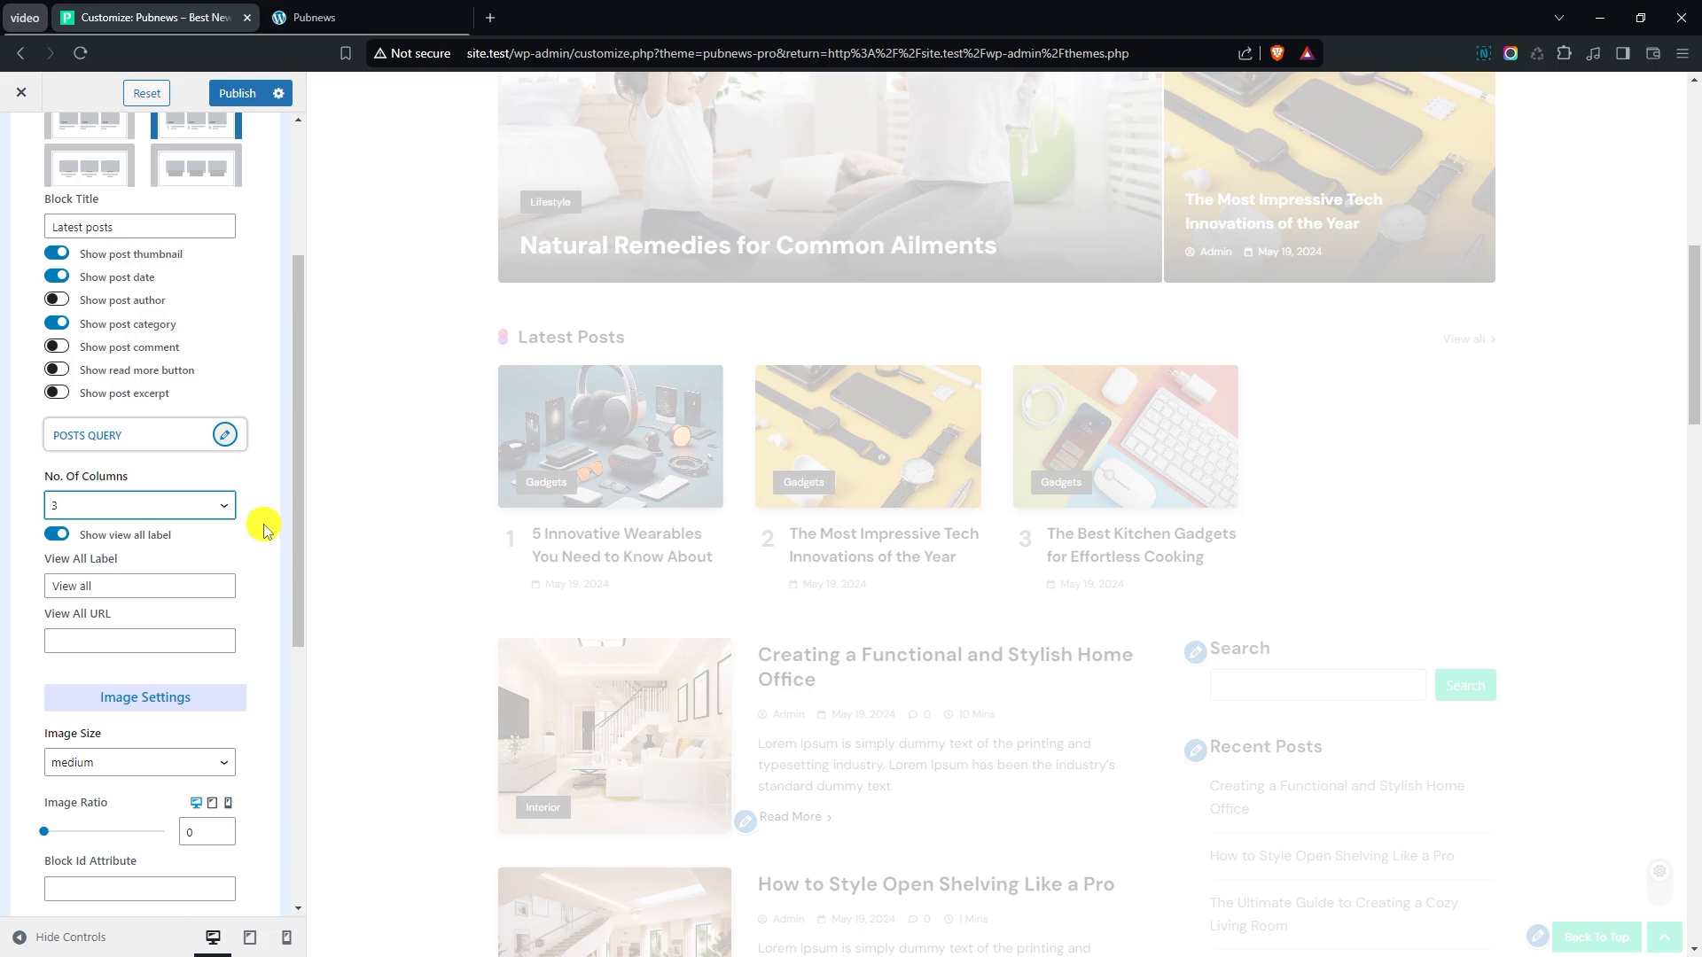
scroll(399, 501, down, 1)
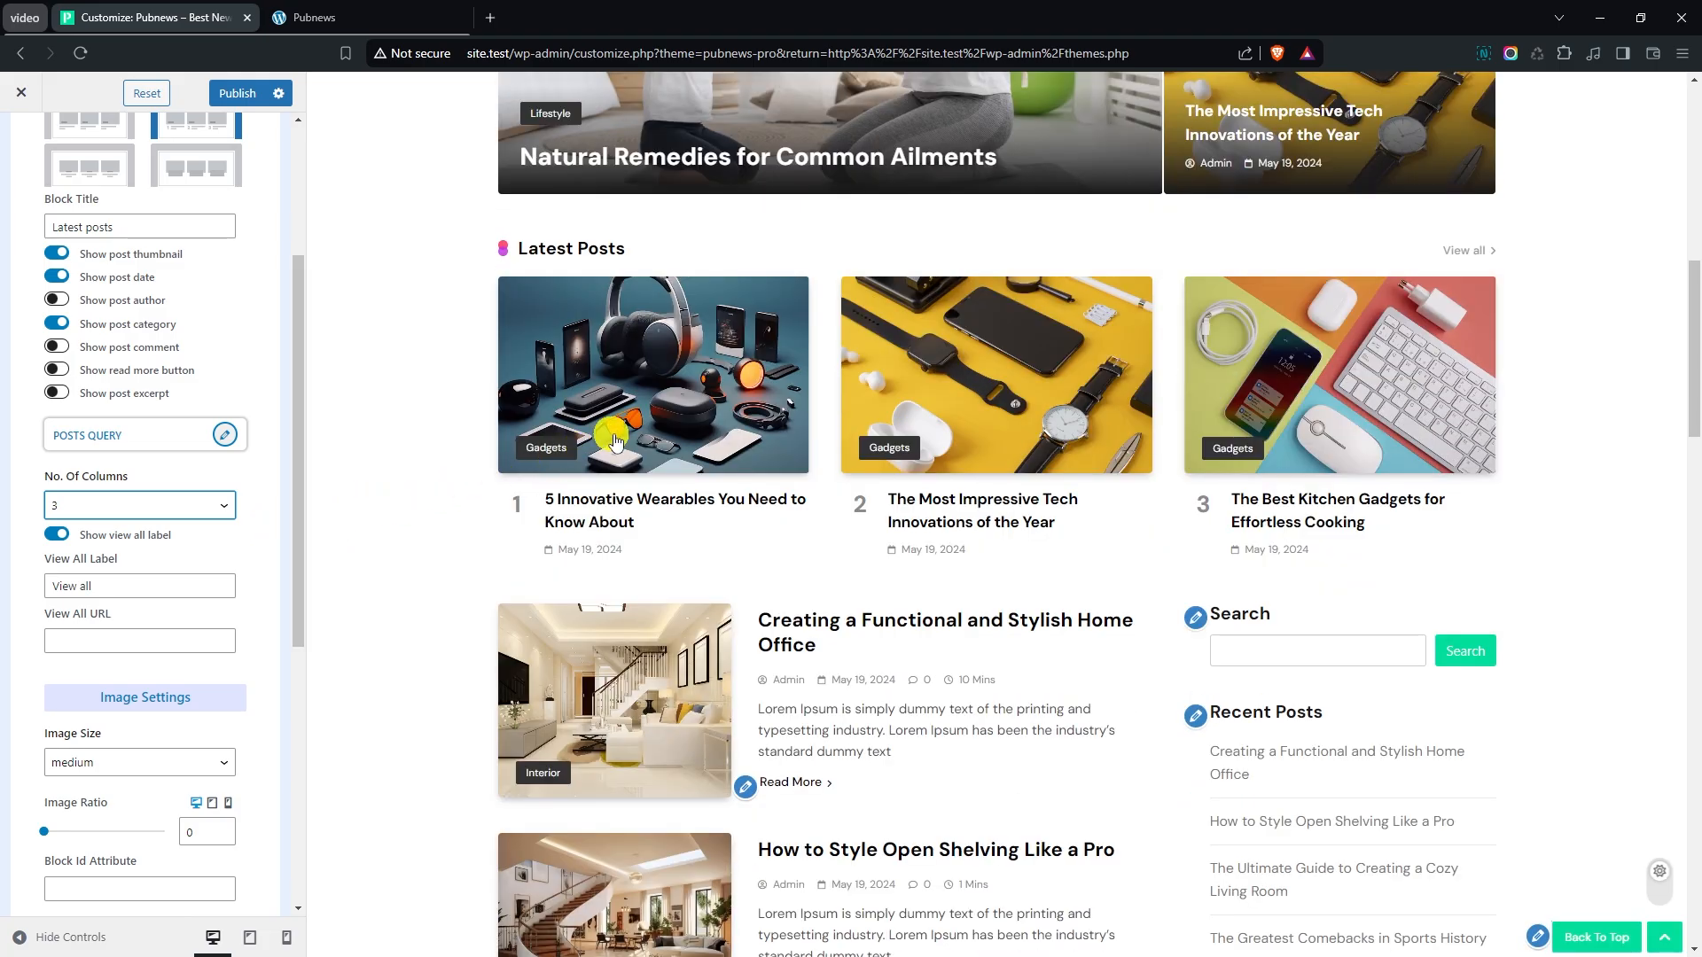
scroll(226, 459, down, 1)
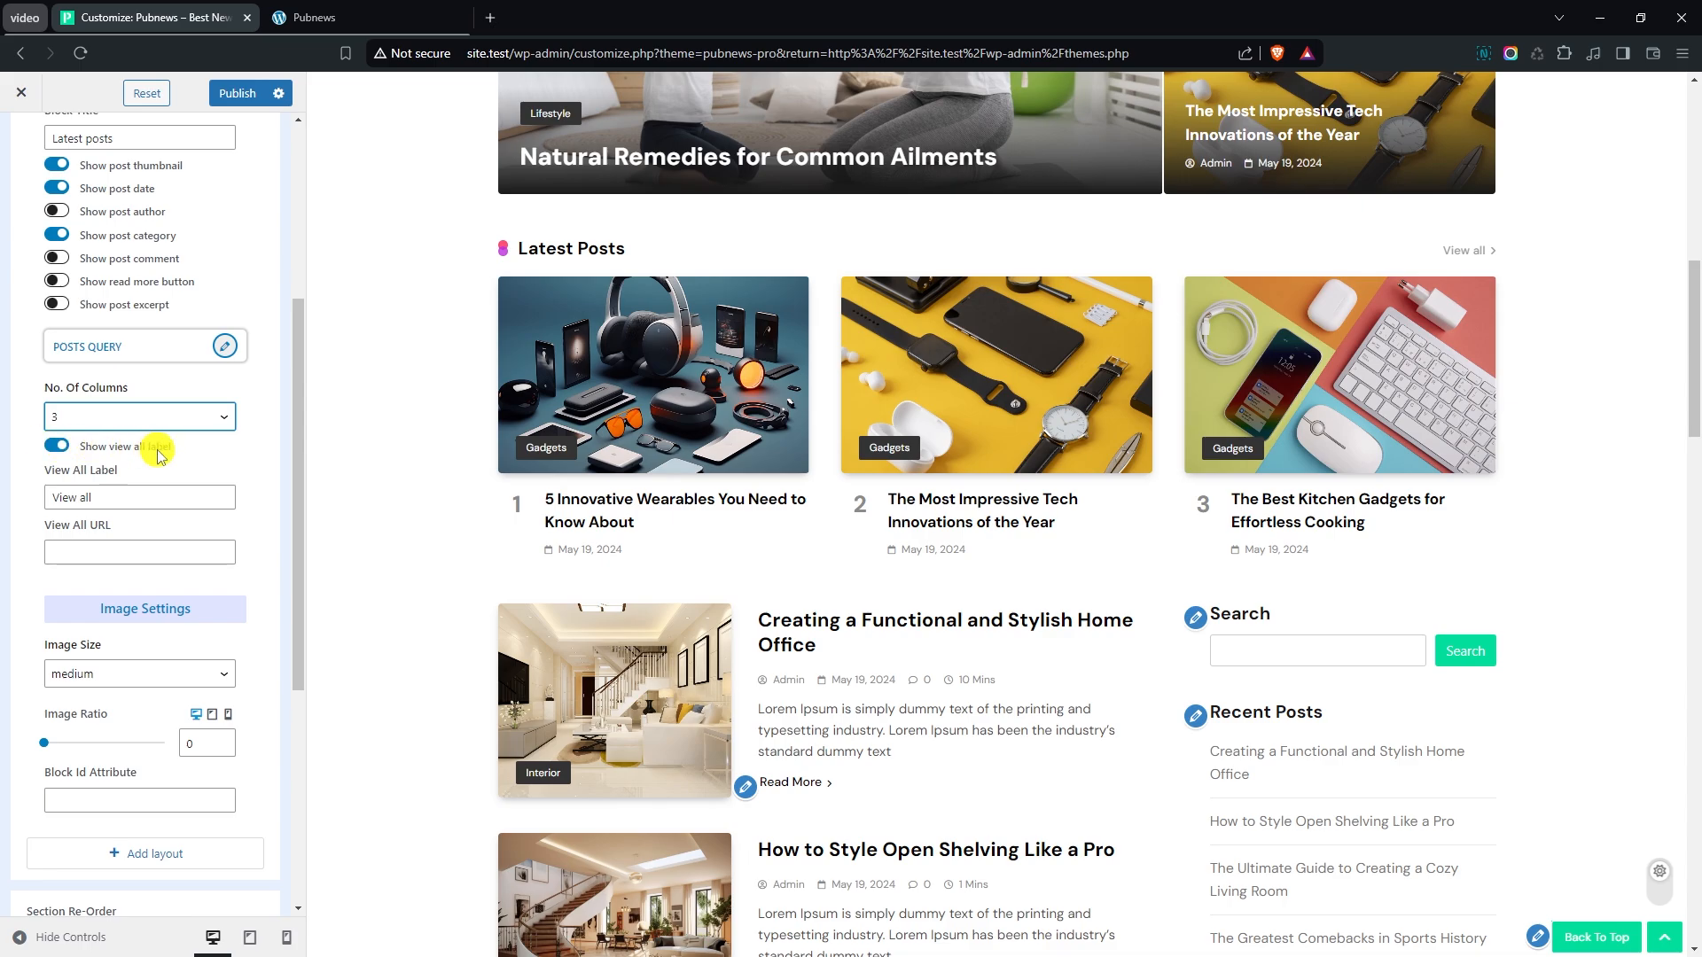
click(71, 552)
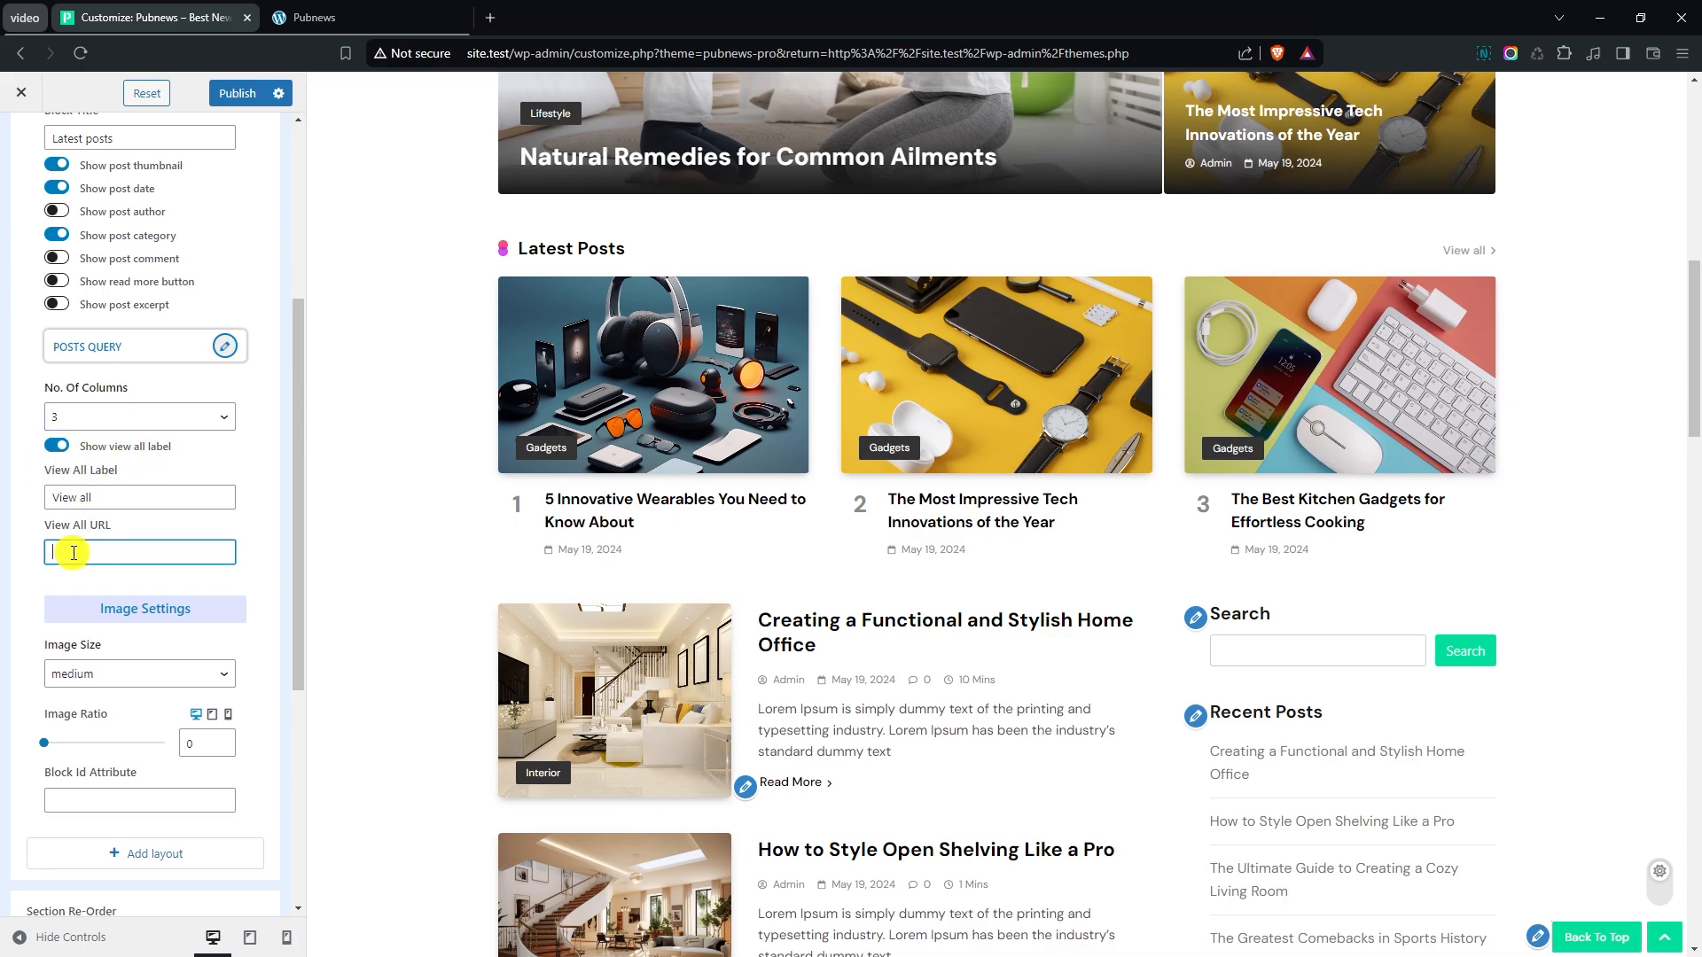
click(20, 575)
- Set the News Grid block's image size to large and its image ratio to 0.2
scroll(120, 542, down, 1)
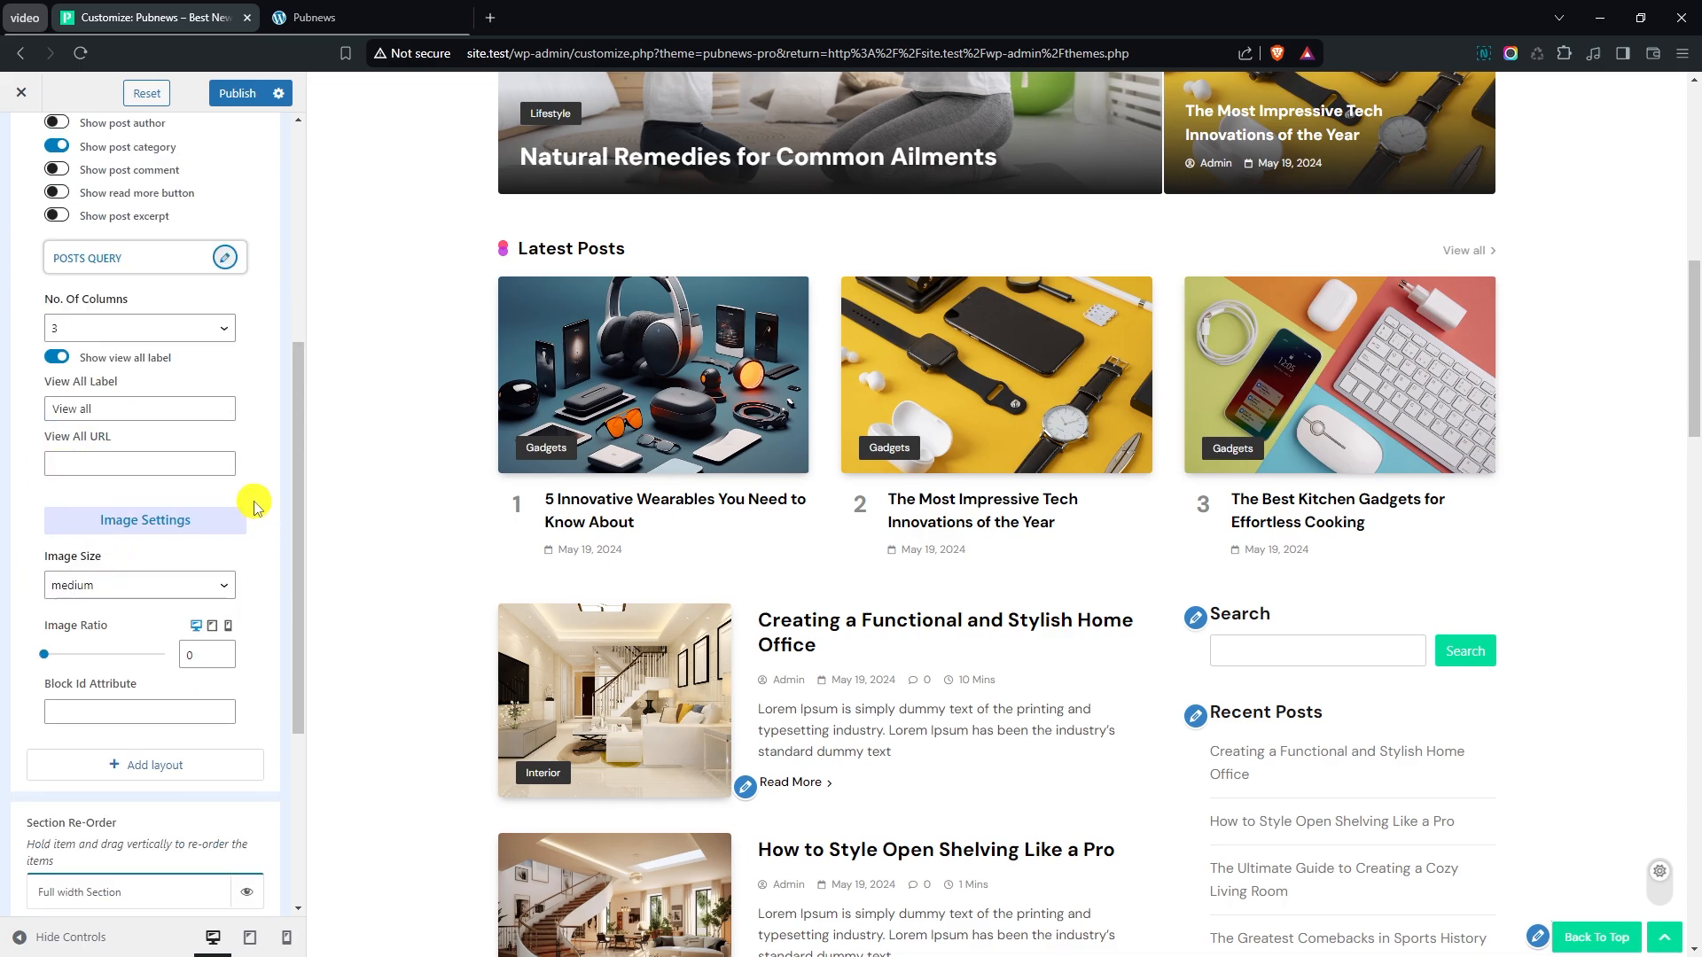
scroll(256, 507, down, 1)
click(104, 501)
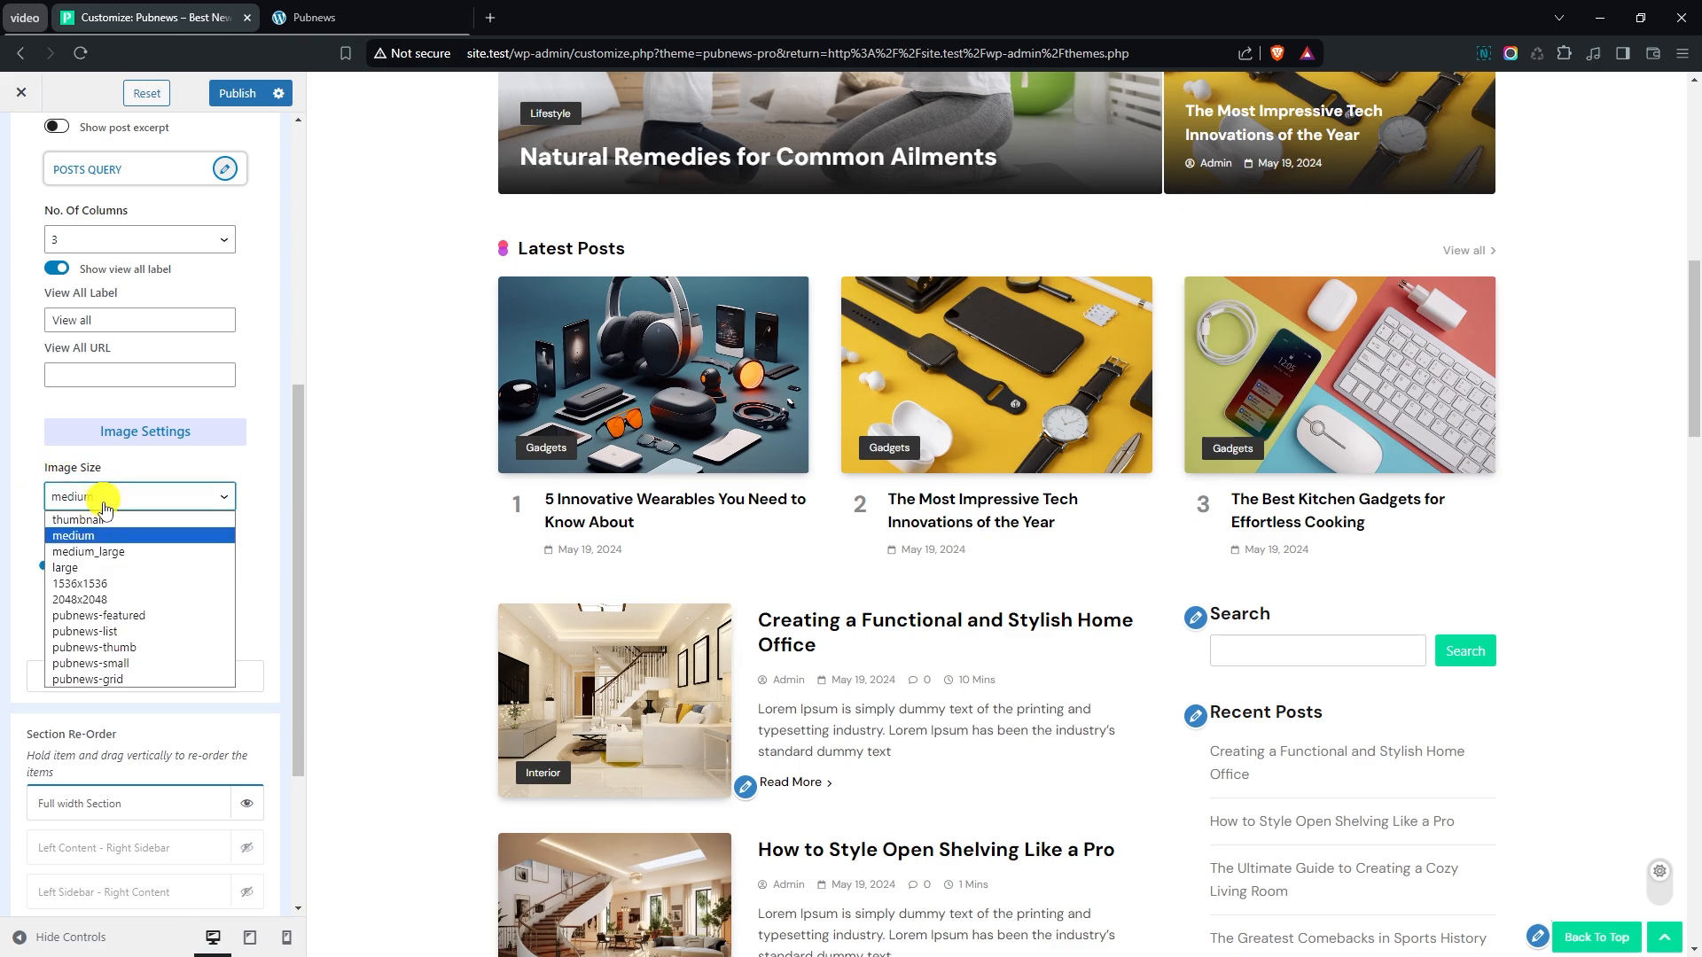
click(80, 567)
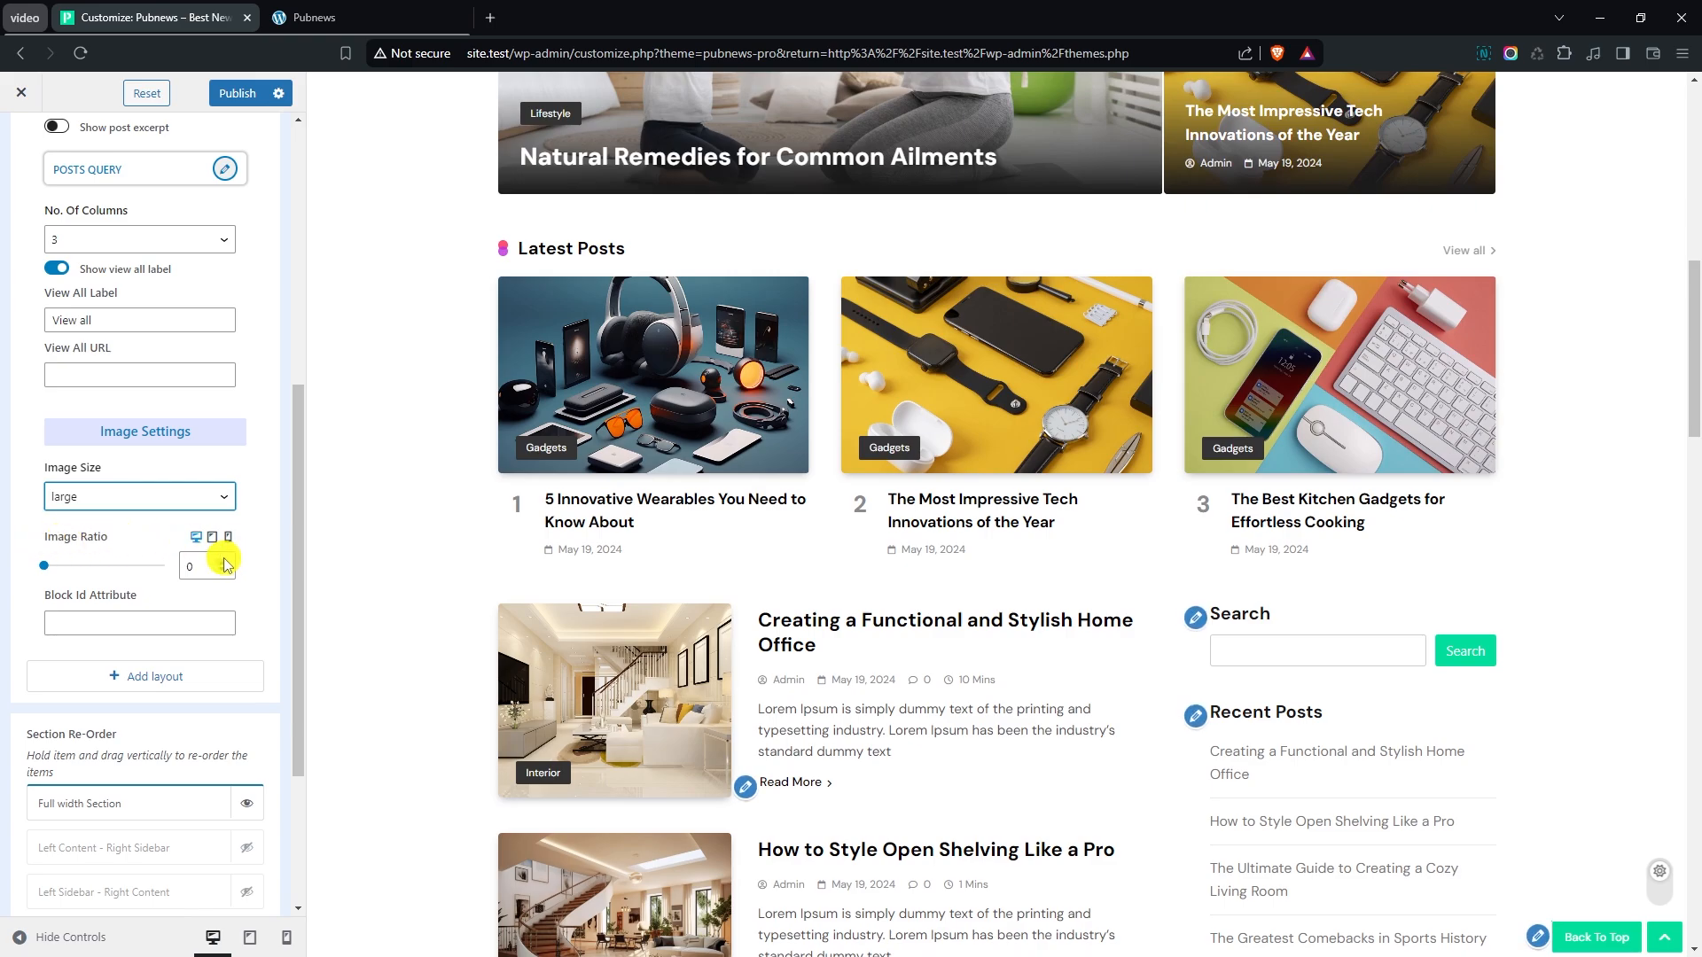
click(226, 562)
click(227, 562)
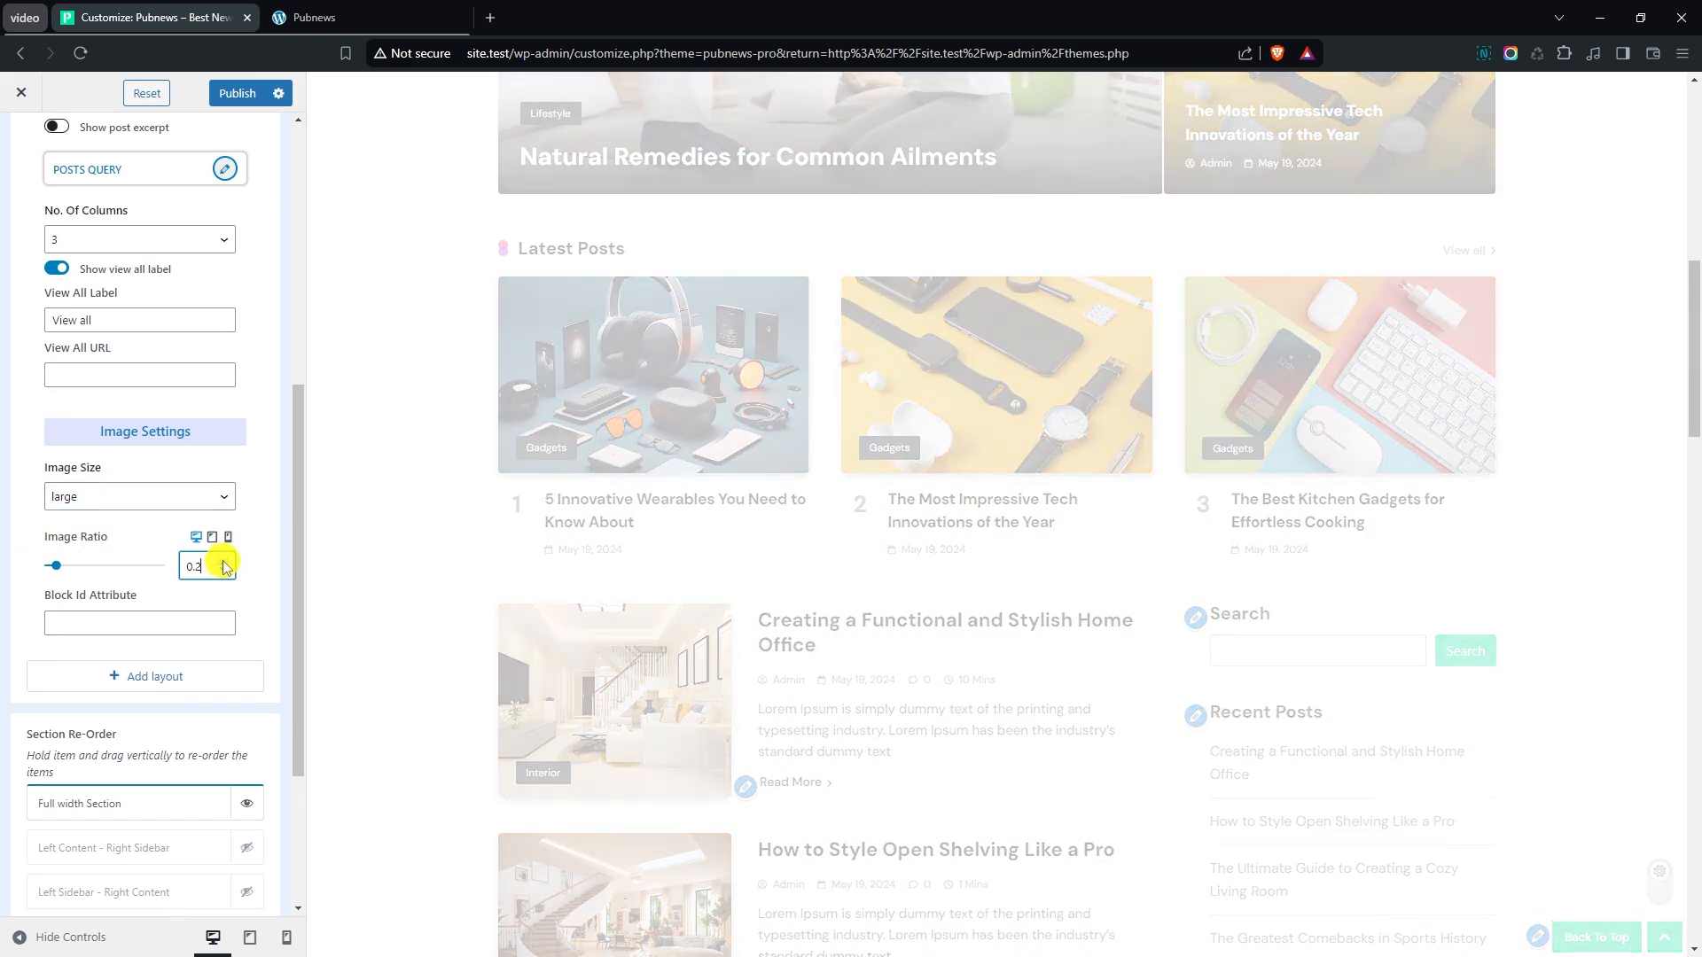
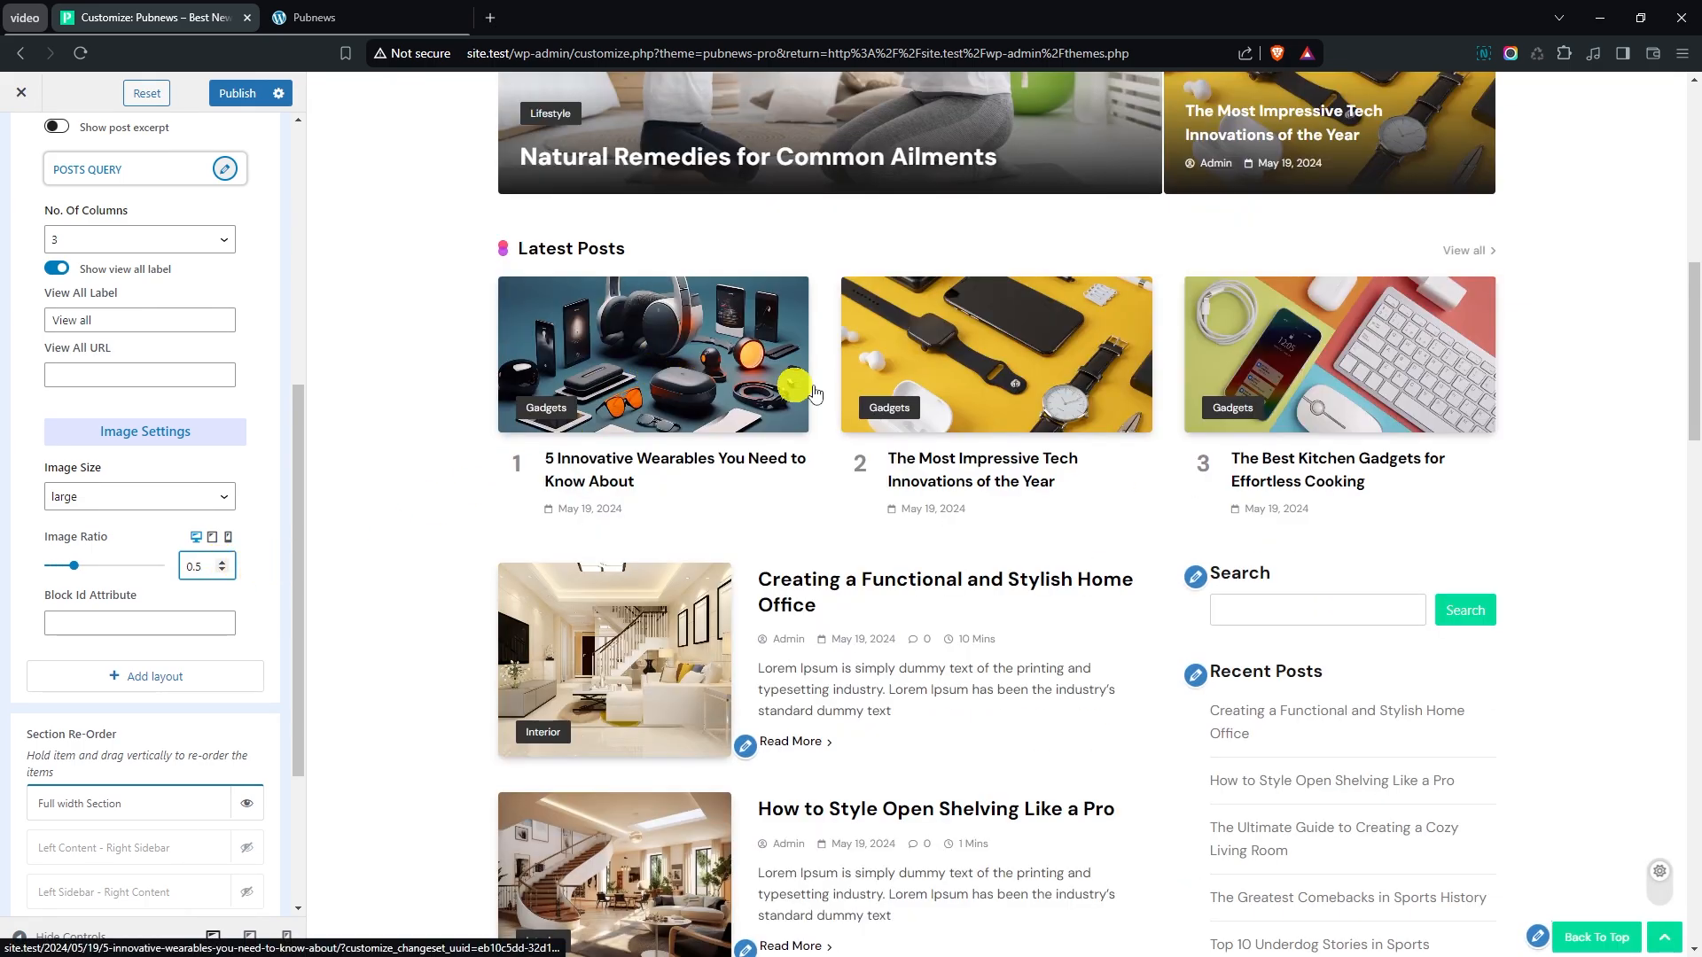
- Set the News Grid block's image ratio to 0.6, leave its Block Id Attribute empty, and collapse the block's settings
click(222, 562)
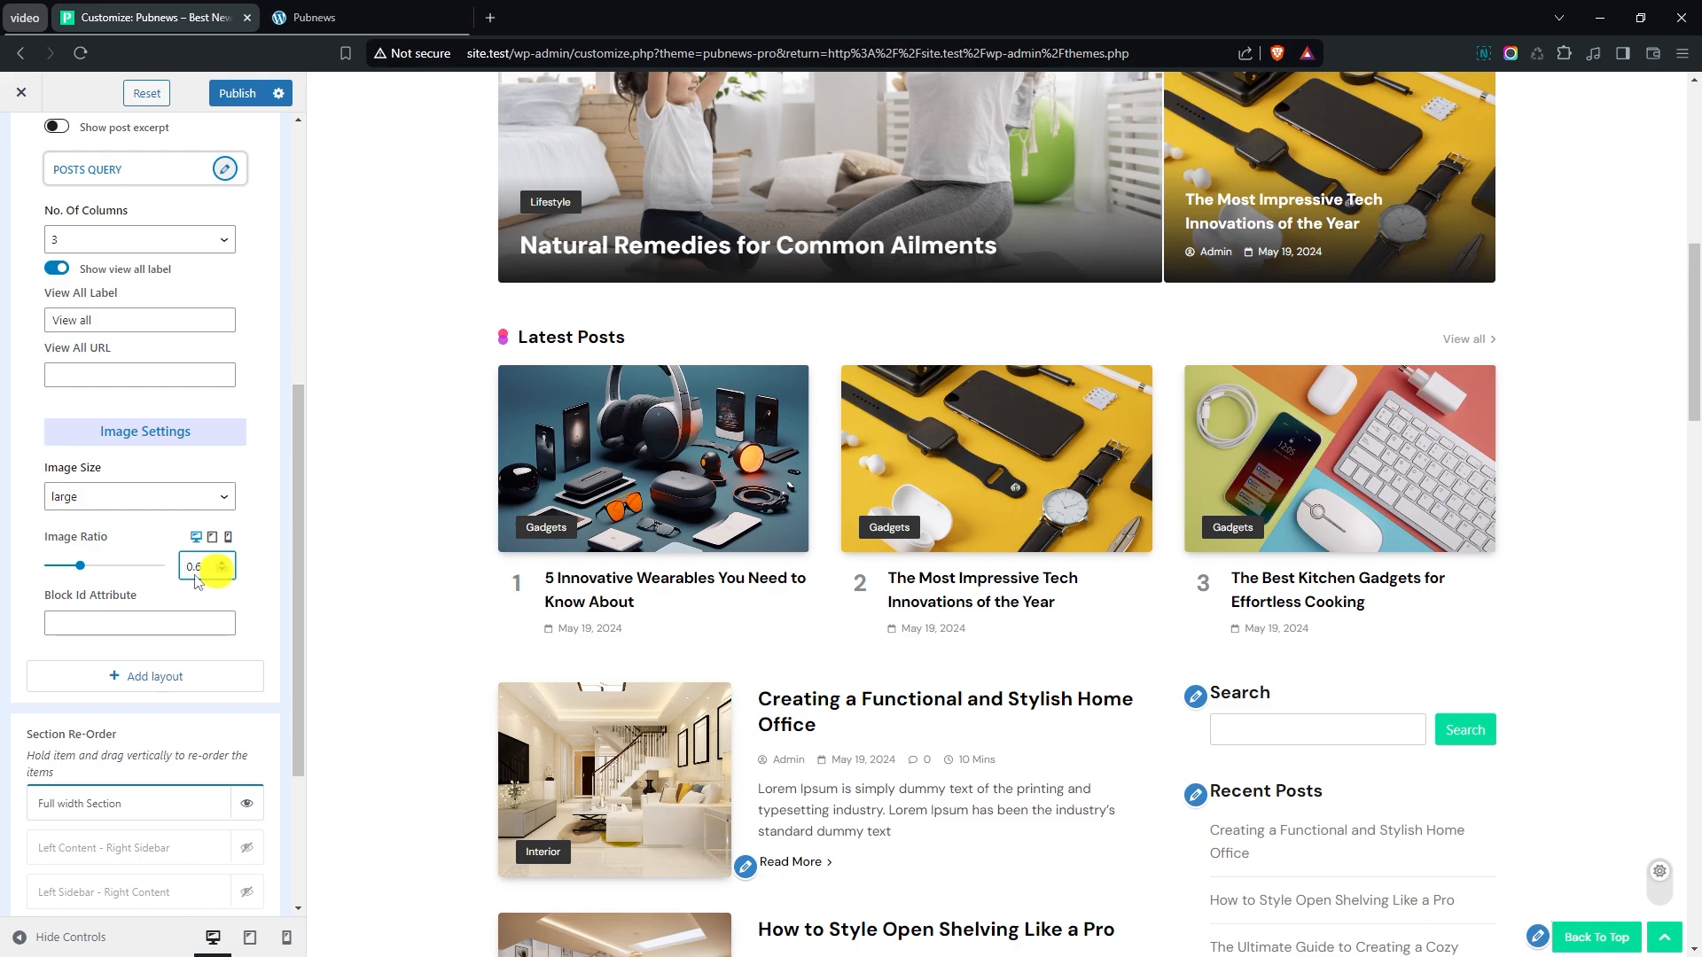
click(115, 620)
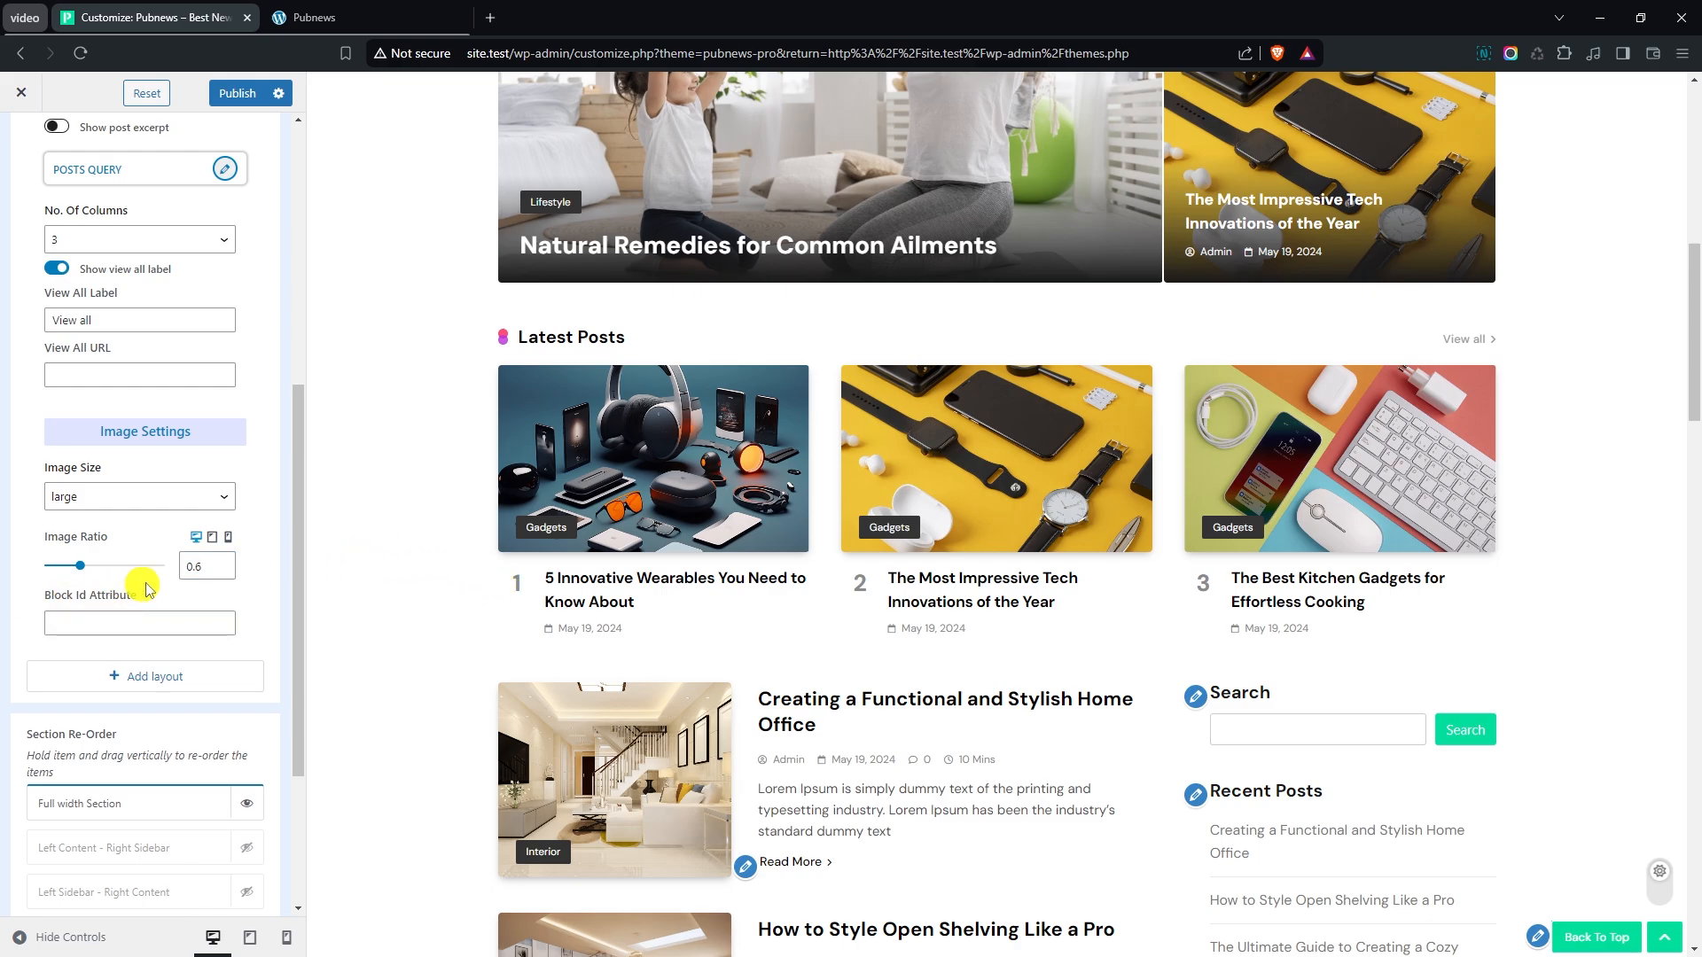
scroll(140, 568, up, 6)
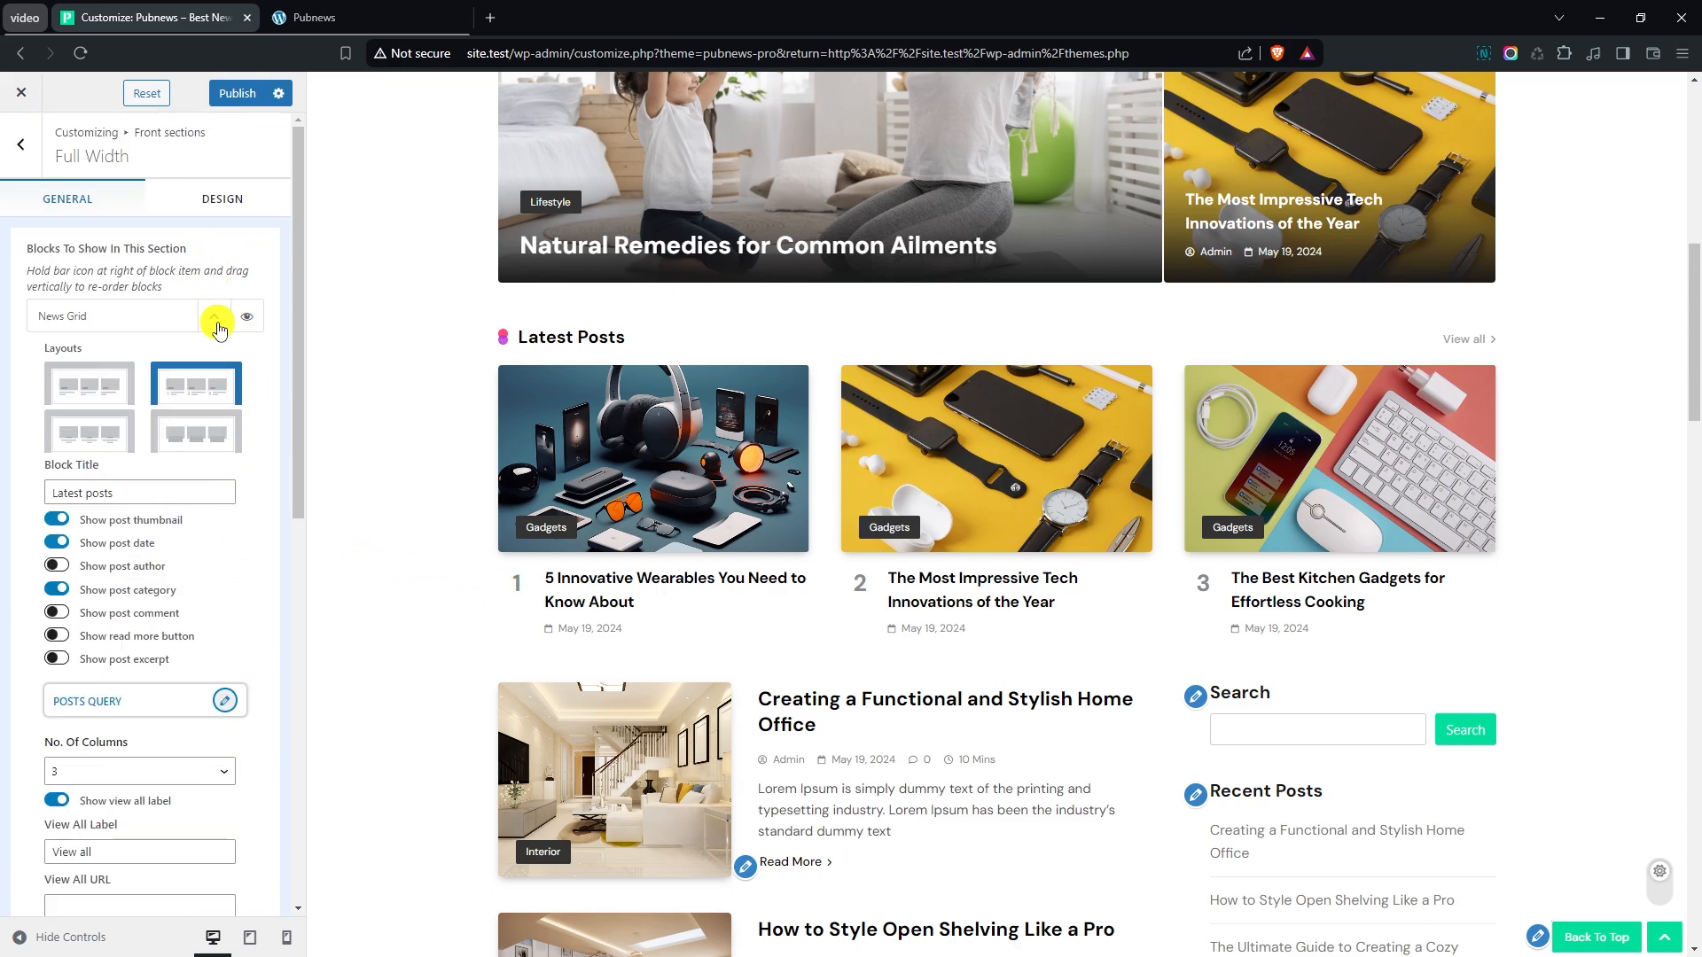
click(215, 320)
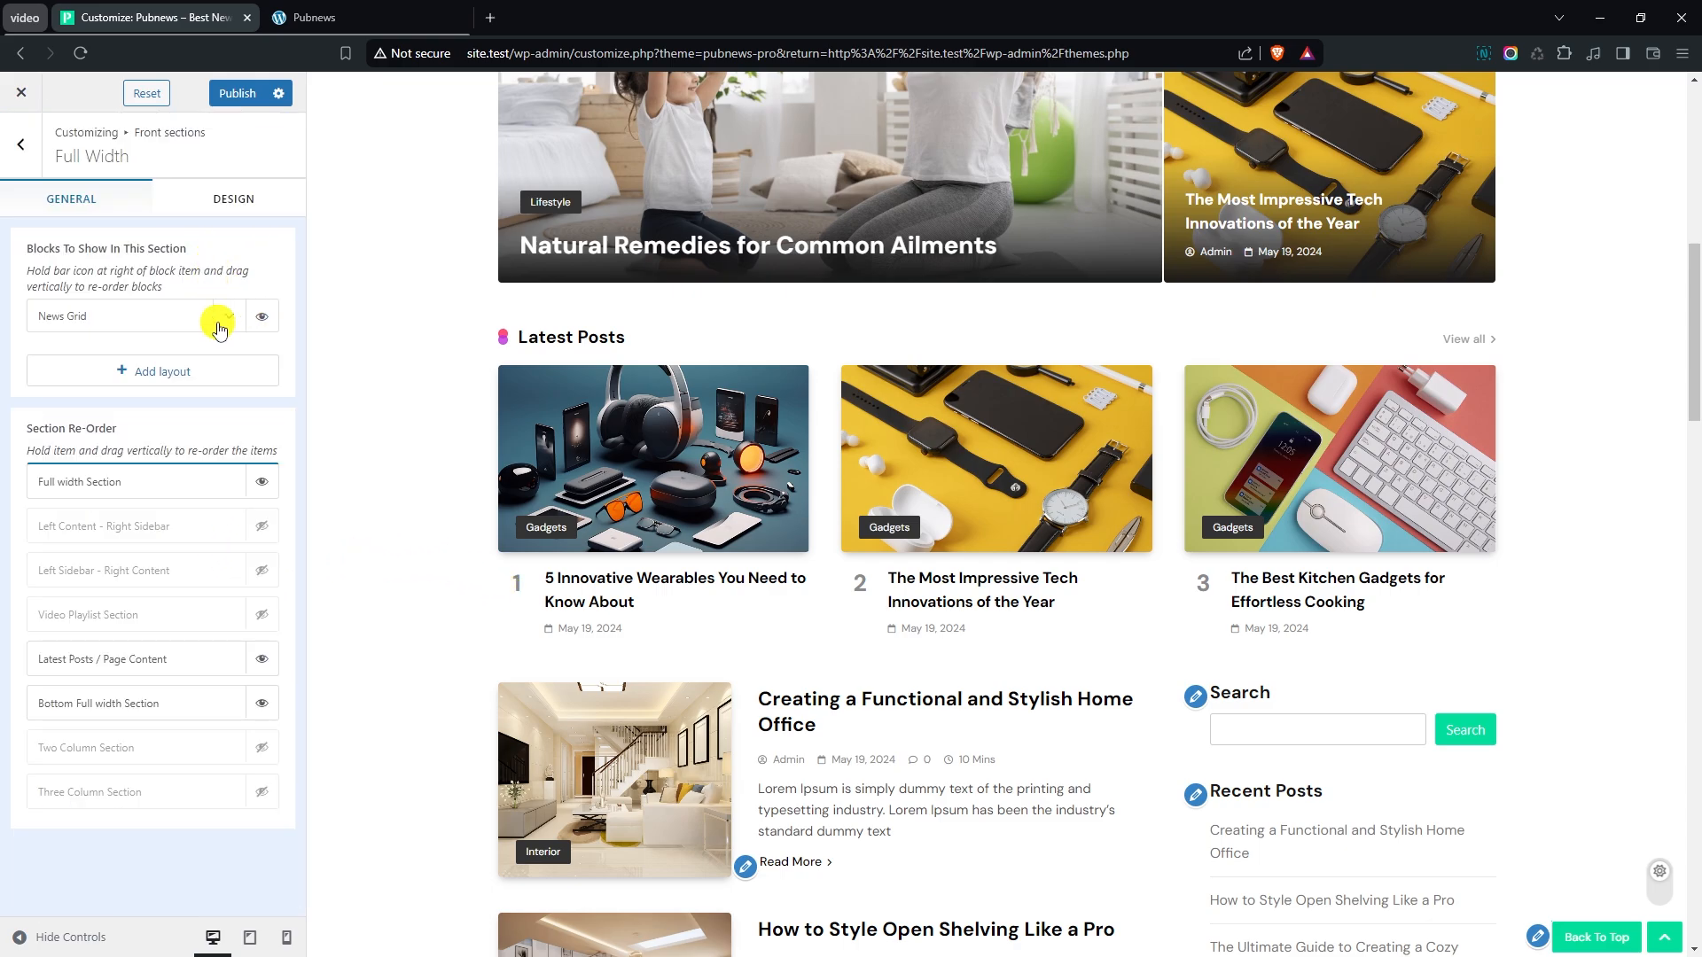
- In the Full Width section's design settings, set the section background to a pale lavender solid colour using a pasted hex code
click(233, 209)
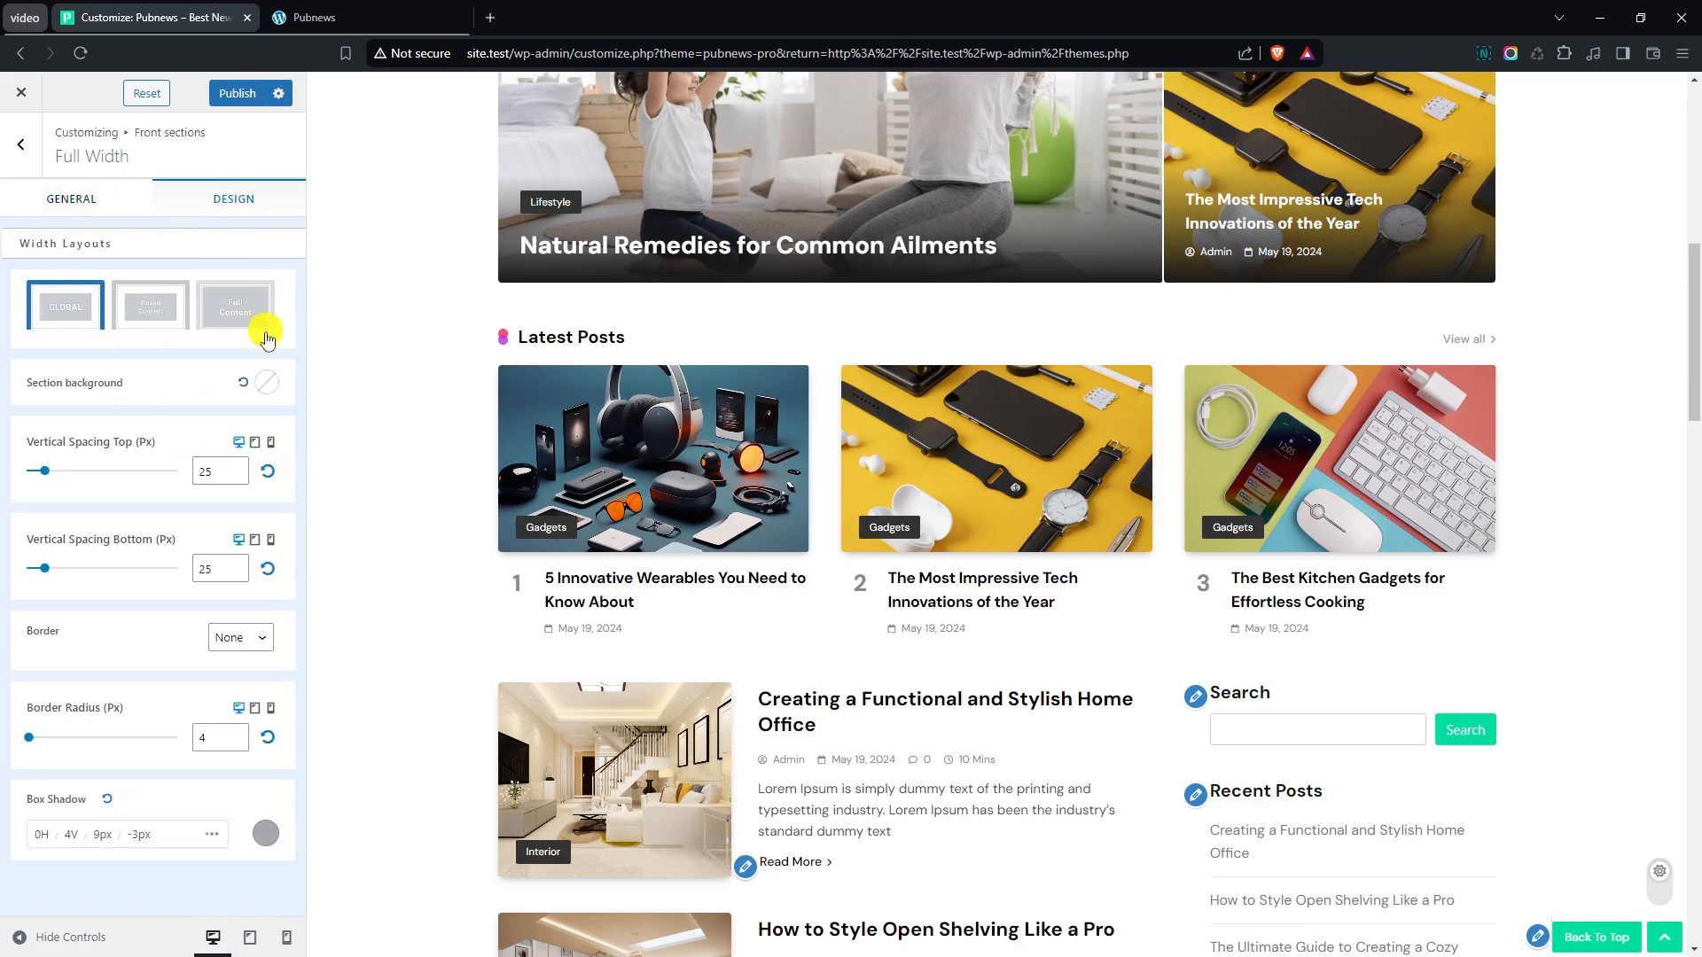
click(267, 382)
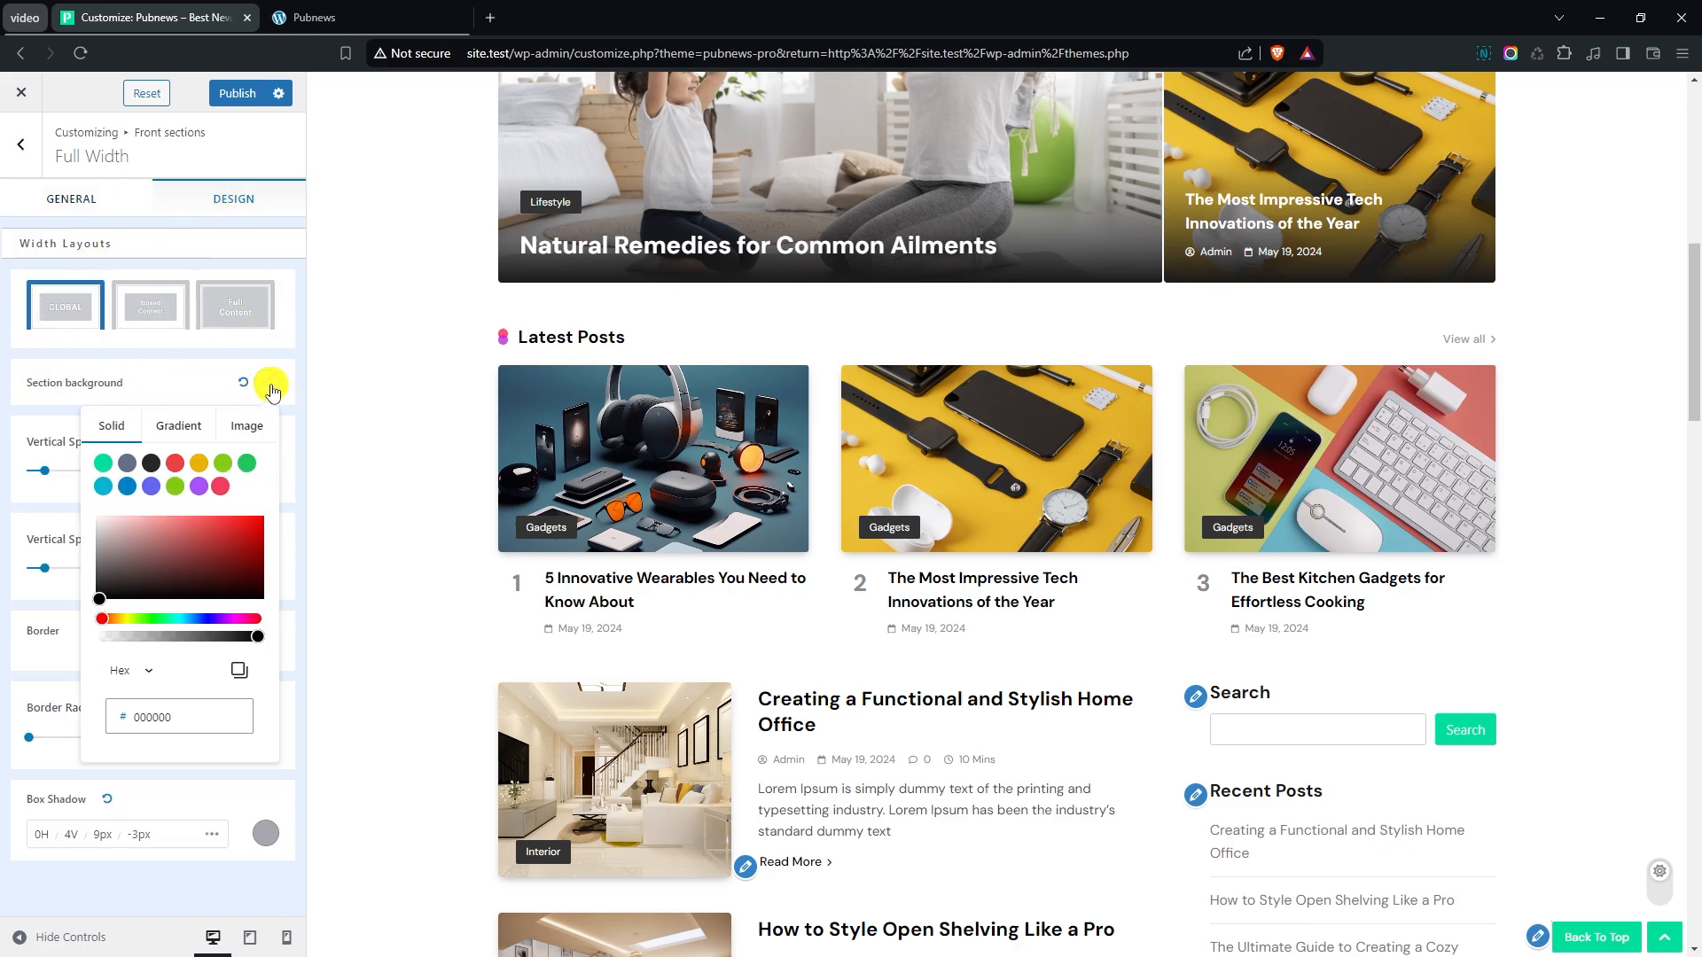
mouse_move(122, 547)
mouse_down()
mouse_move(231, 536)
mouse_move(170, 542)
mouse_up()
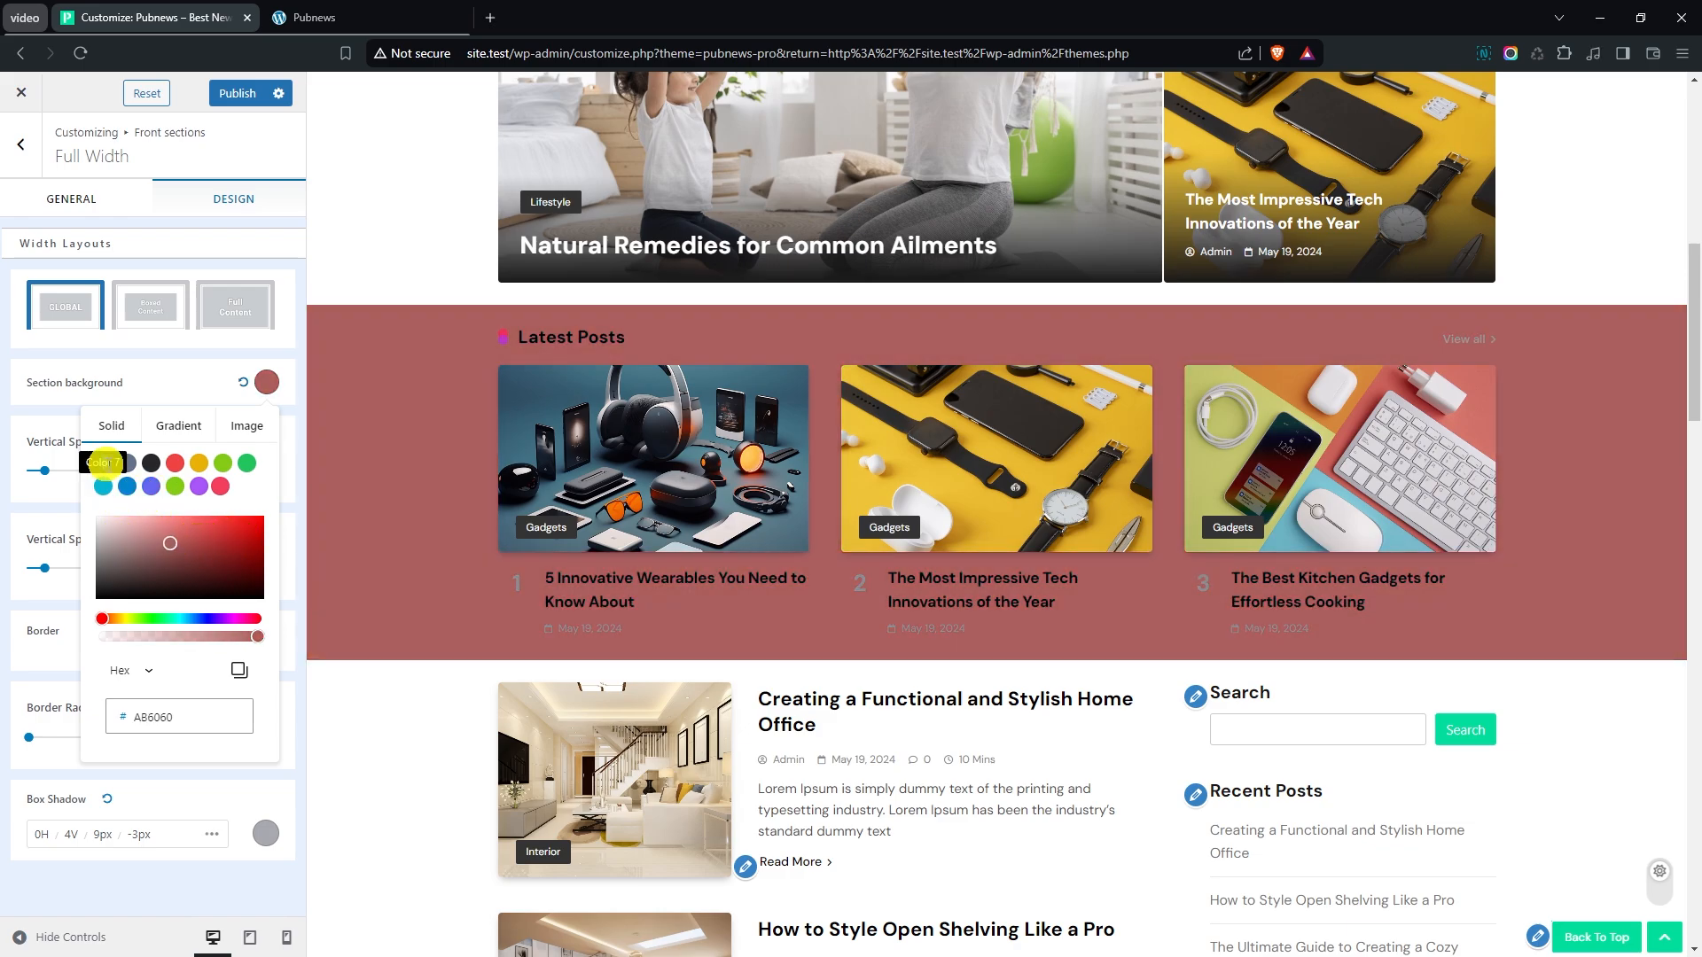
click(152, 464)
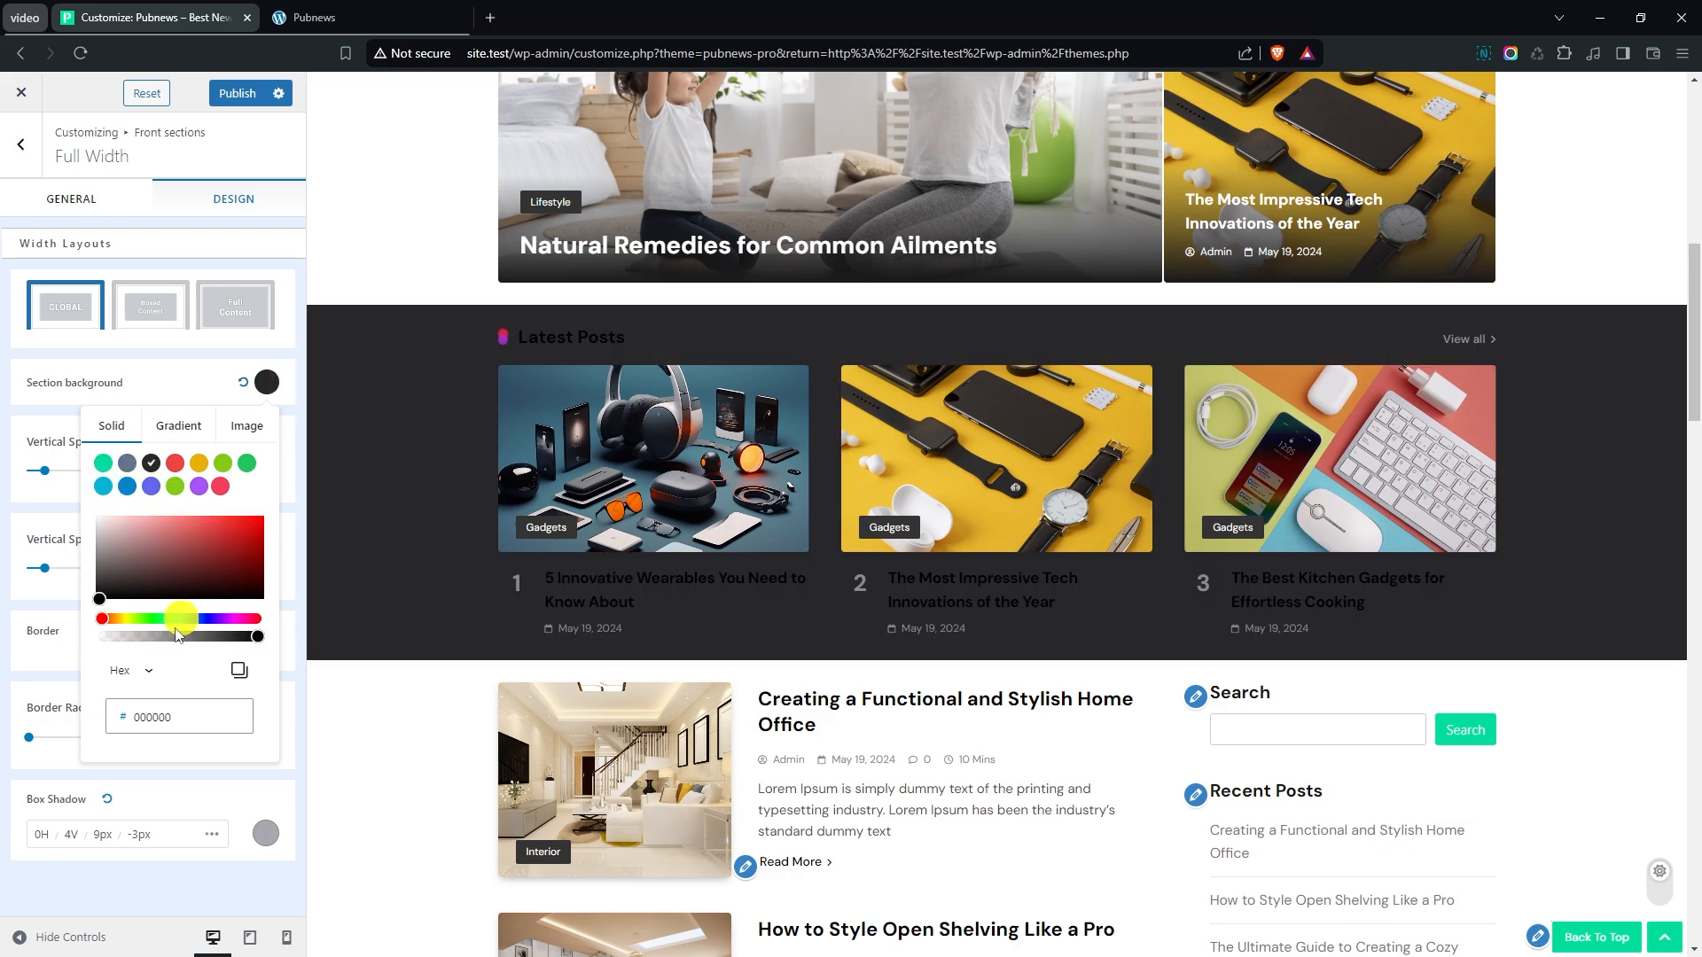
double_click(163, 711)
text(F2F3FD)
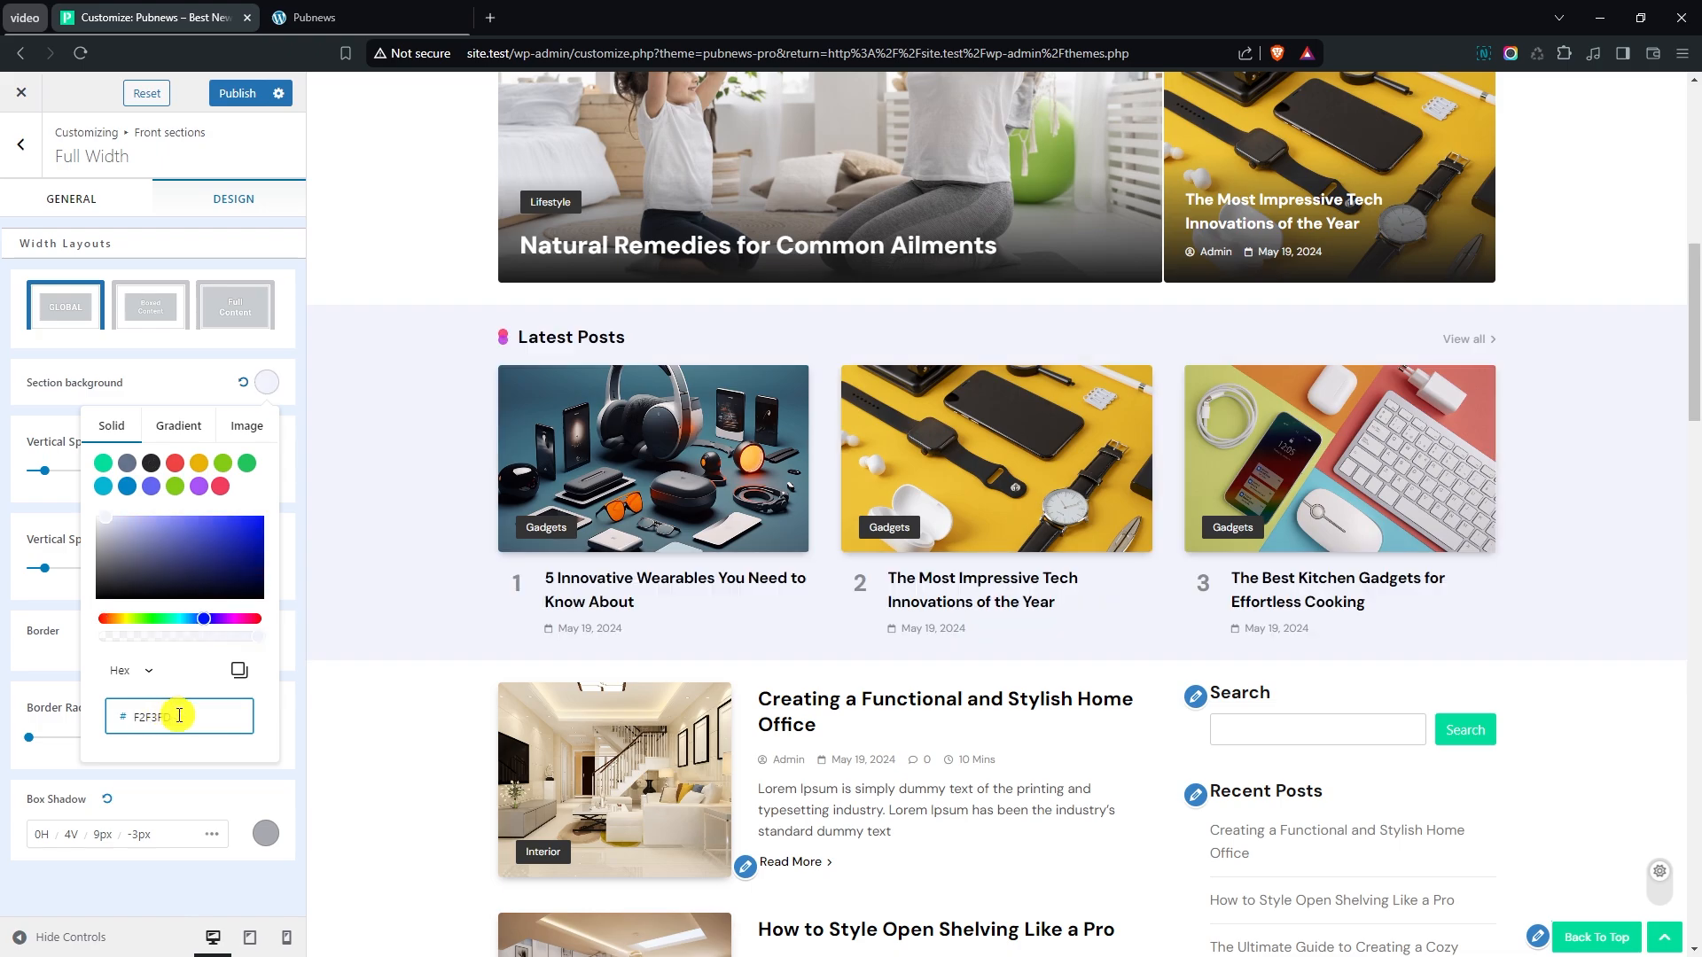
click(34, 409)
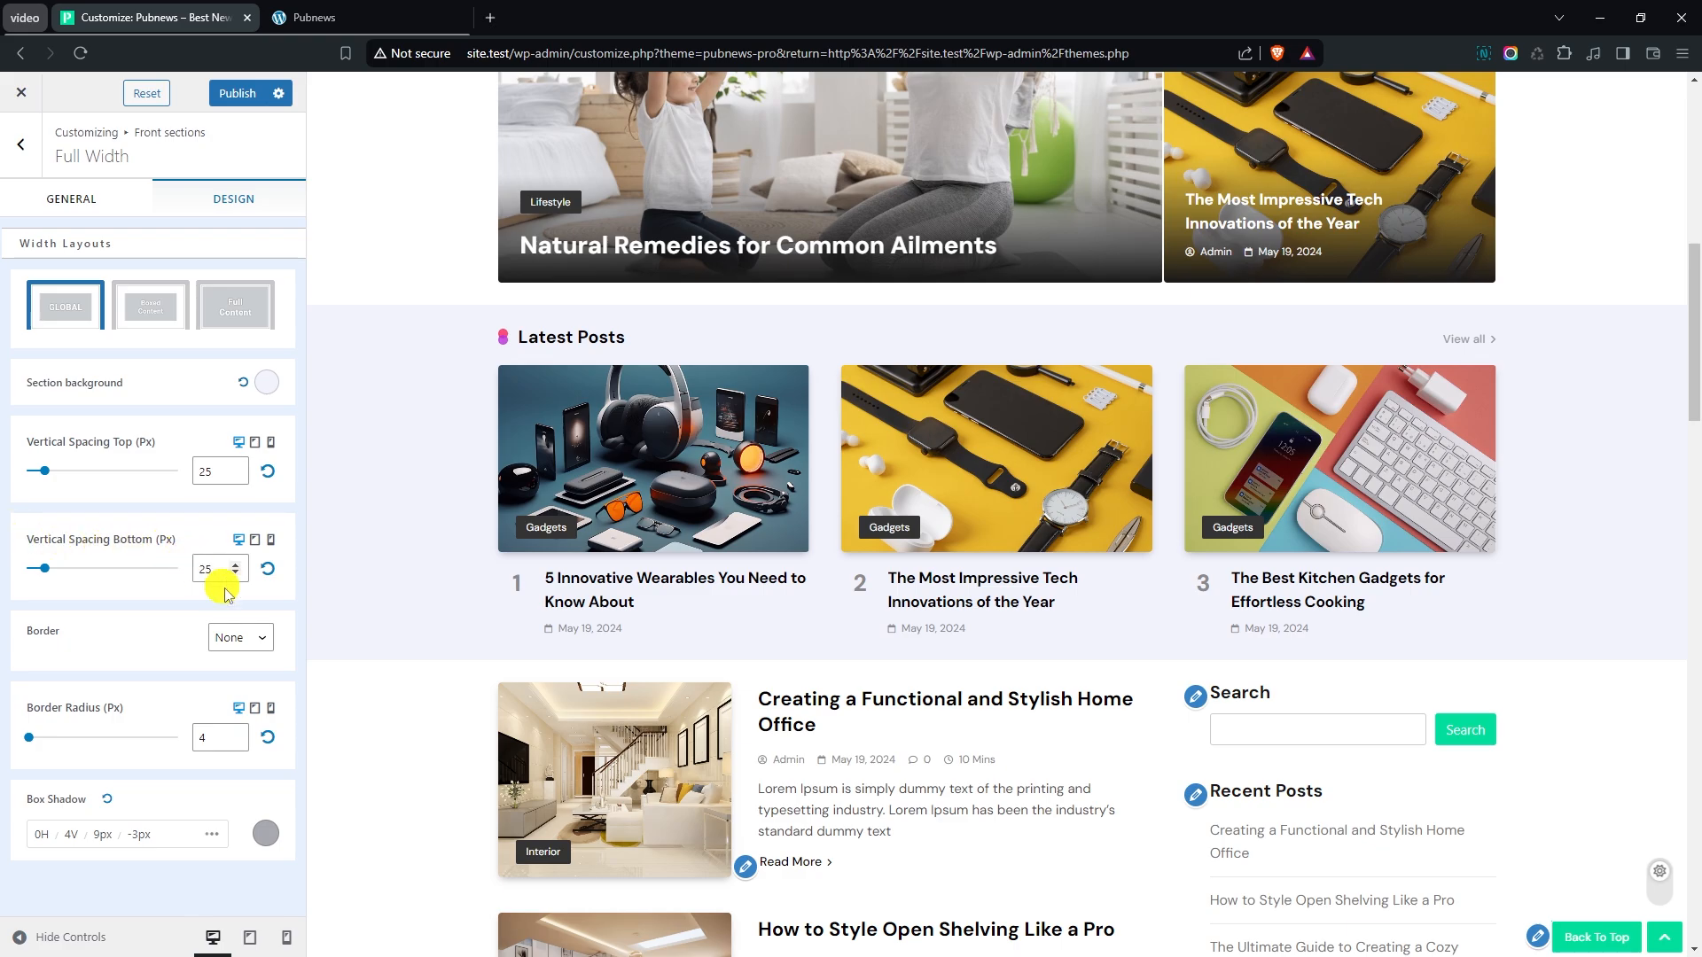
- Try a solid 5 px border and a different border radius on the Full Width section, restoring None and 4 px
click(238, 638)
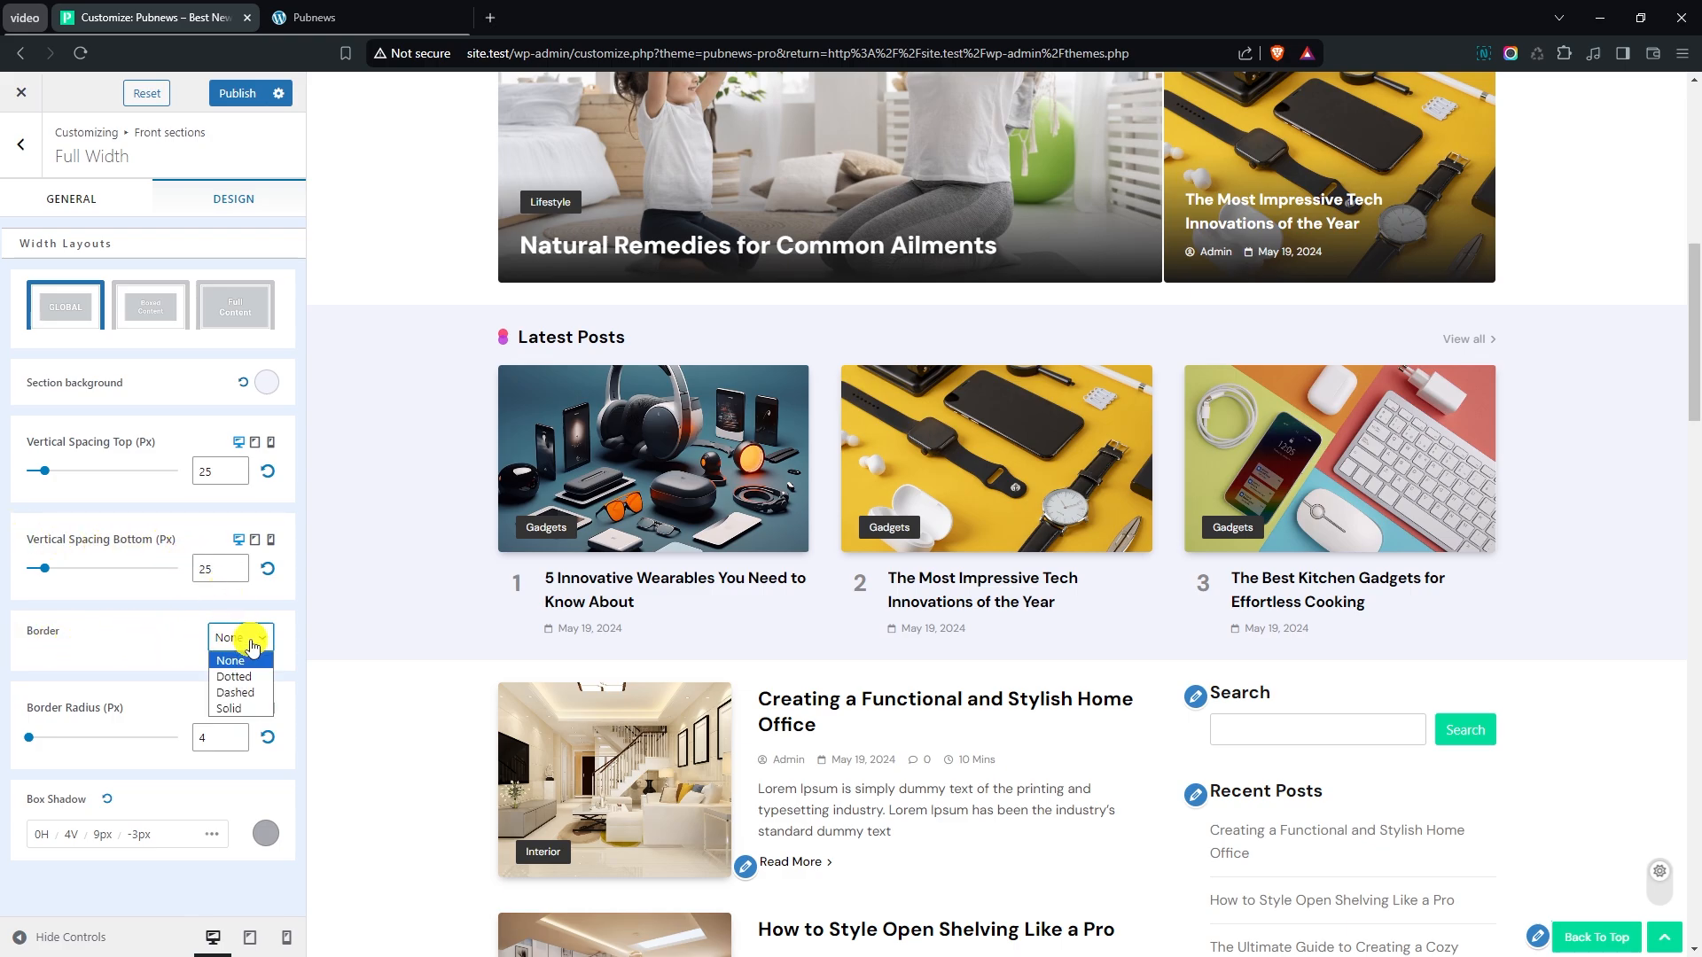
click(241, 693)
click(234, 681)
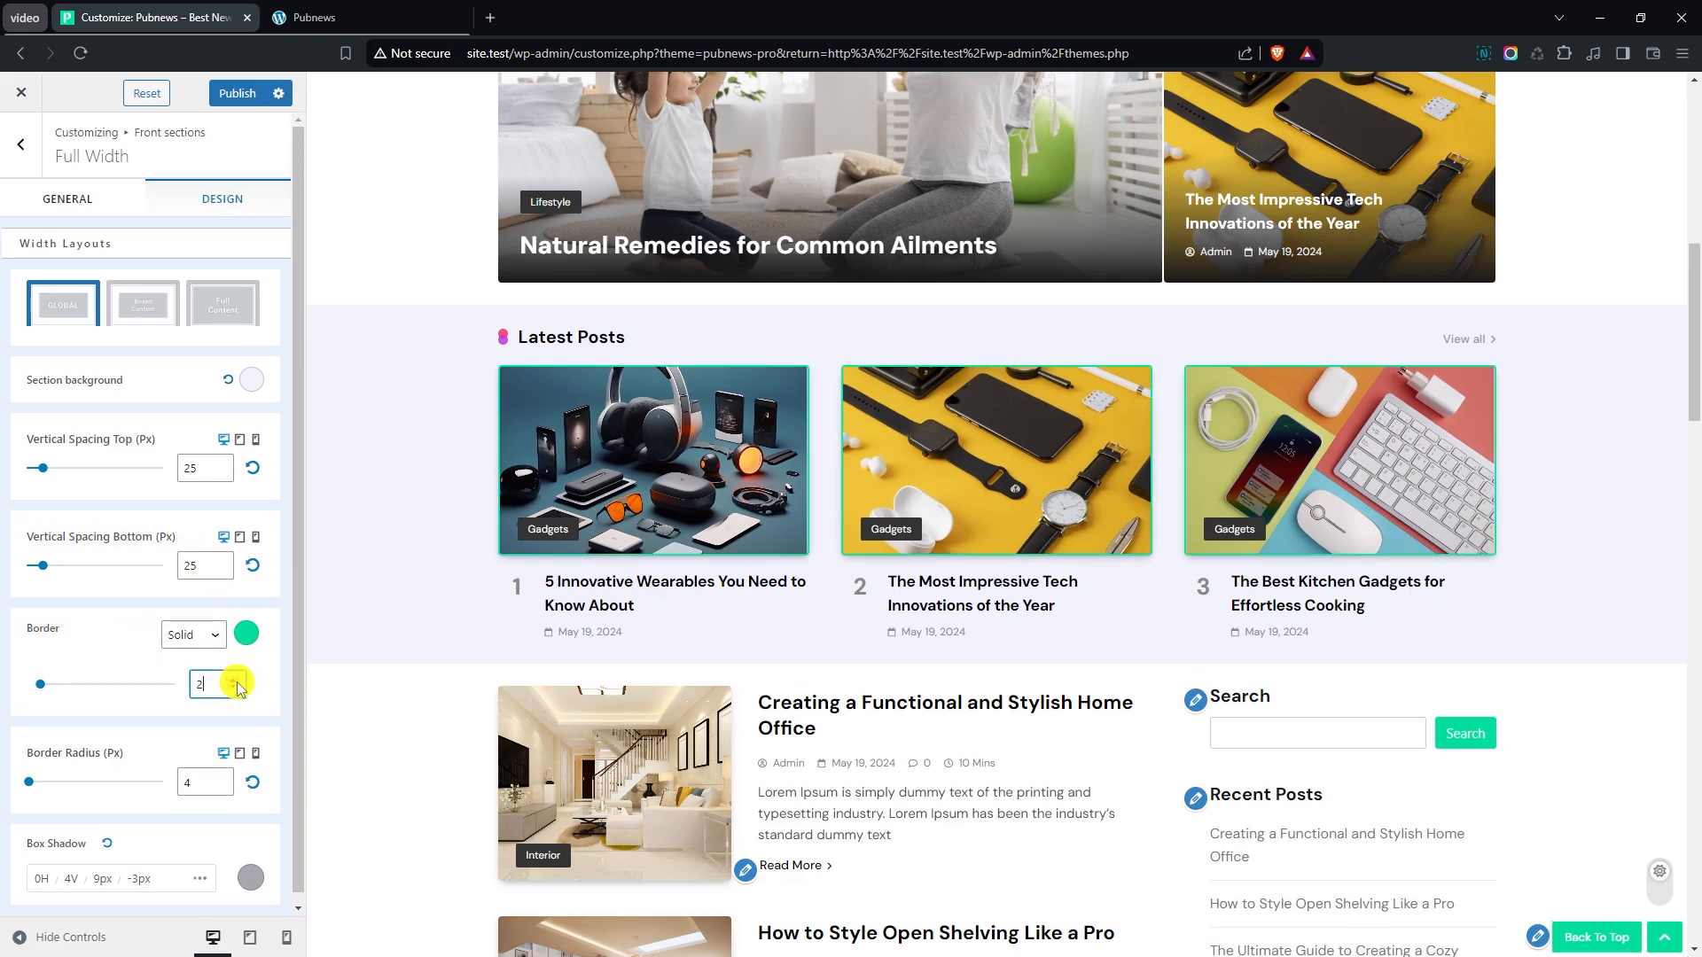
click(234, 681)
click(234, 681)
click(234, 680)
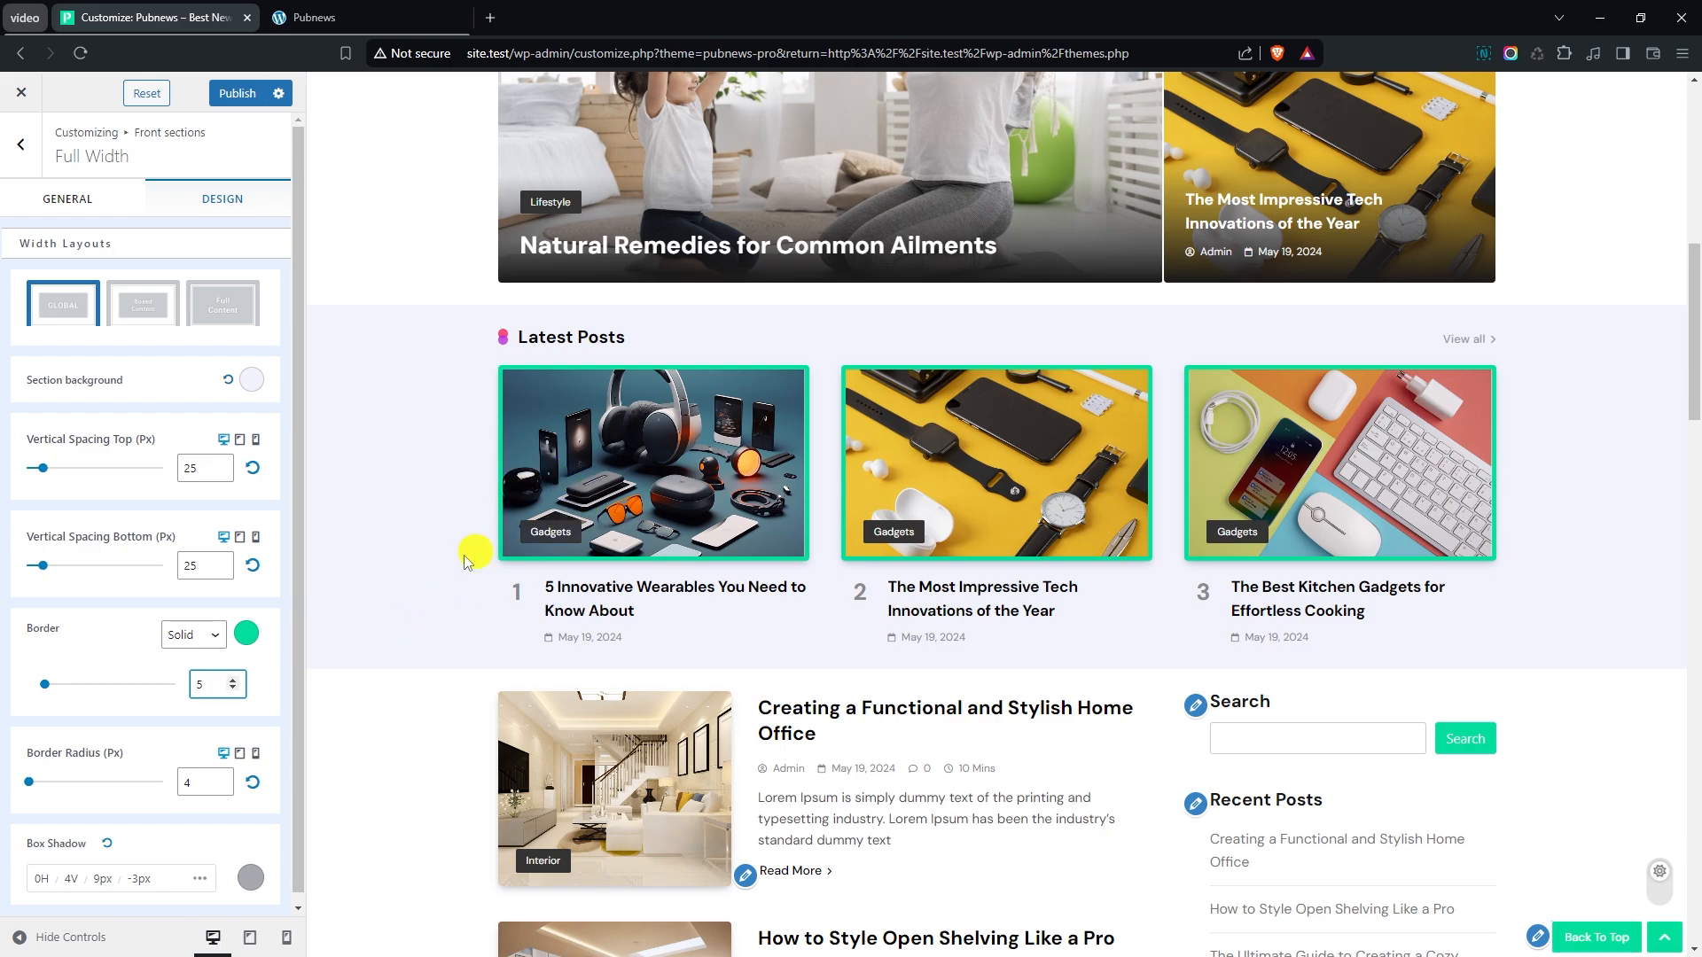
click(183, 640)
click(184, 658)
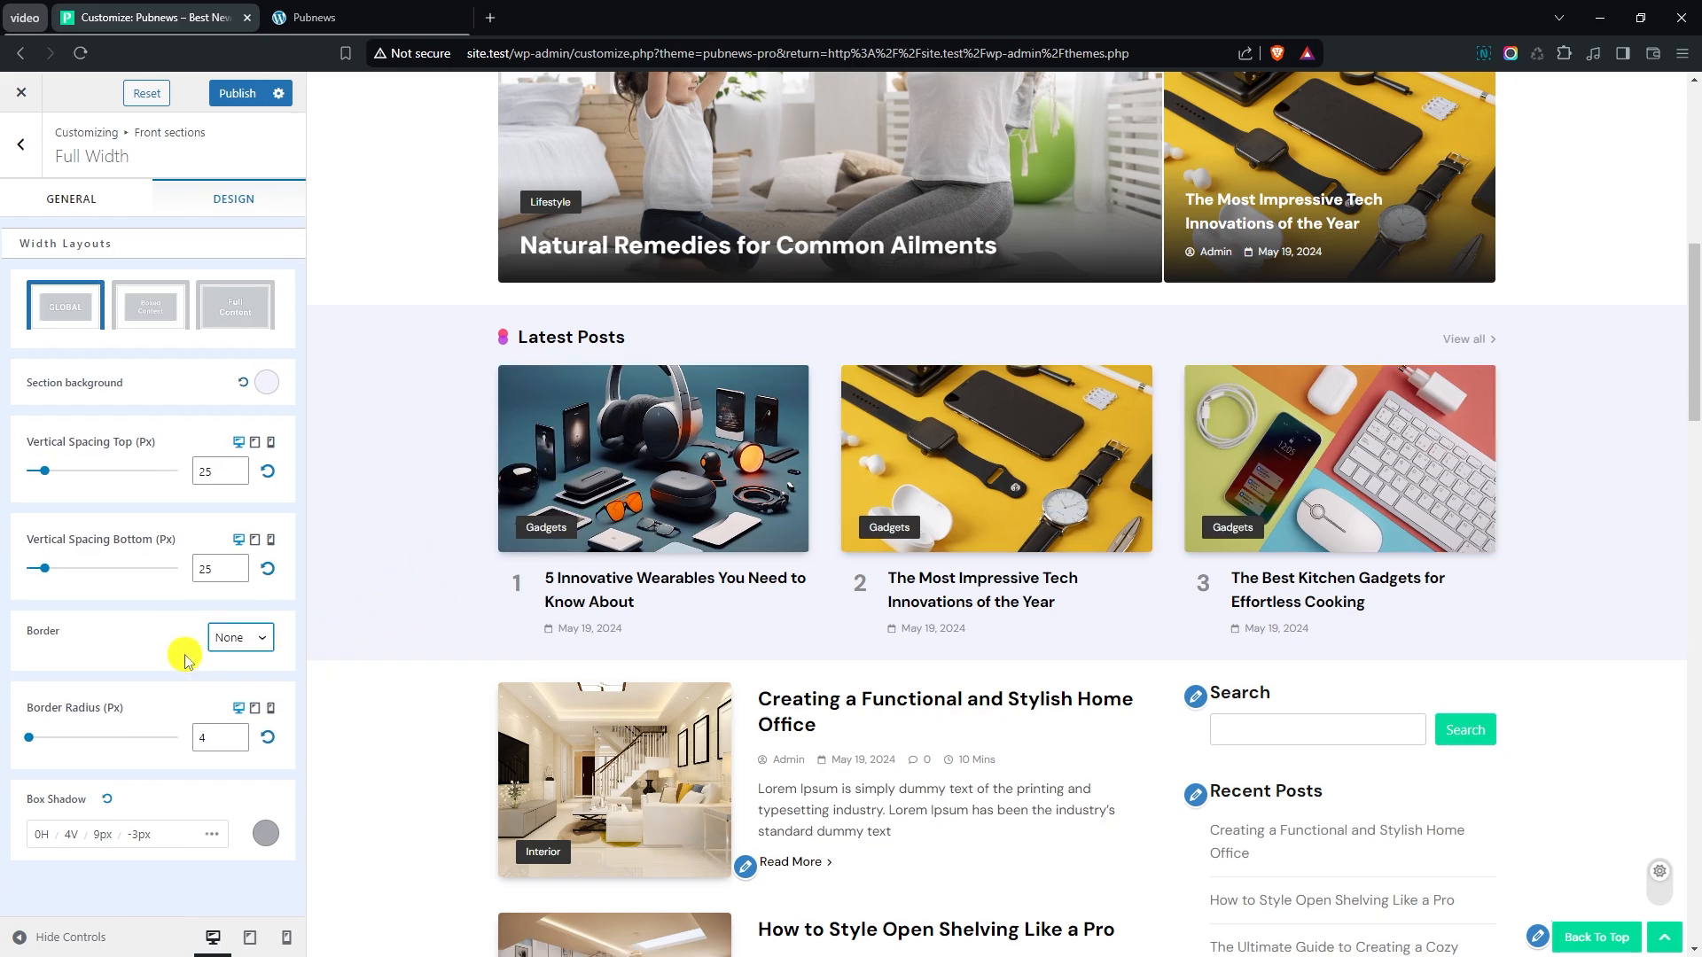
drag(31, 745, 36, 744)
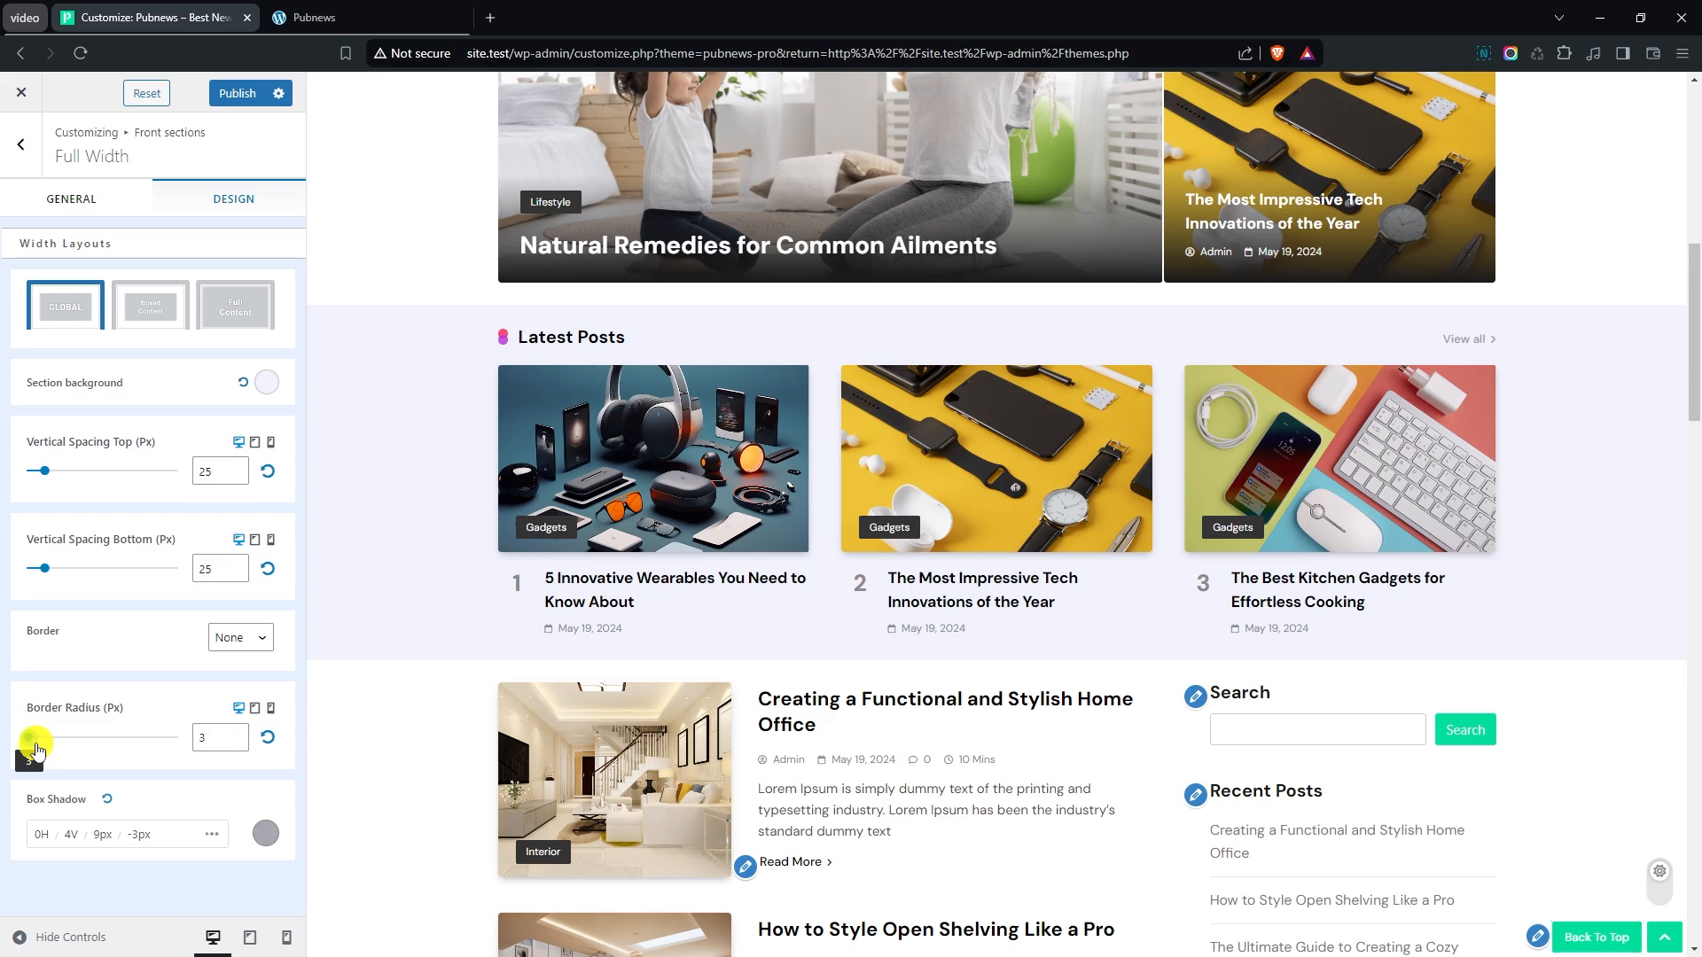
click(235, 733)
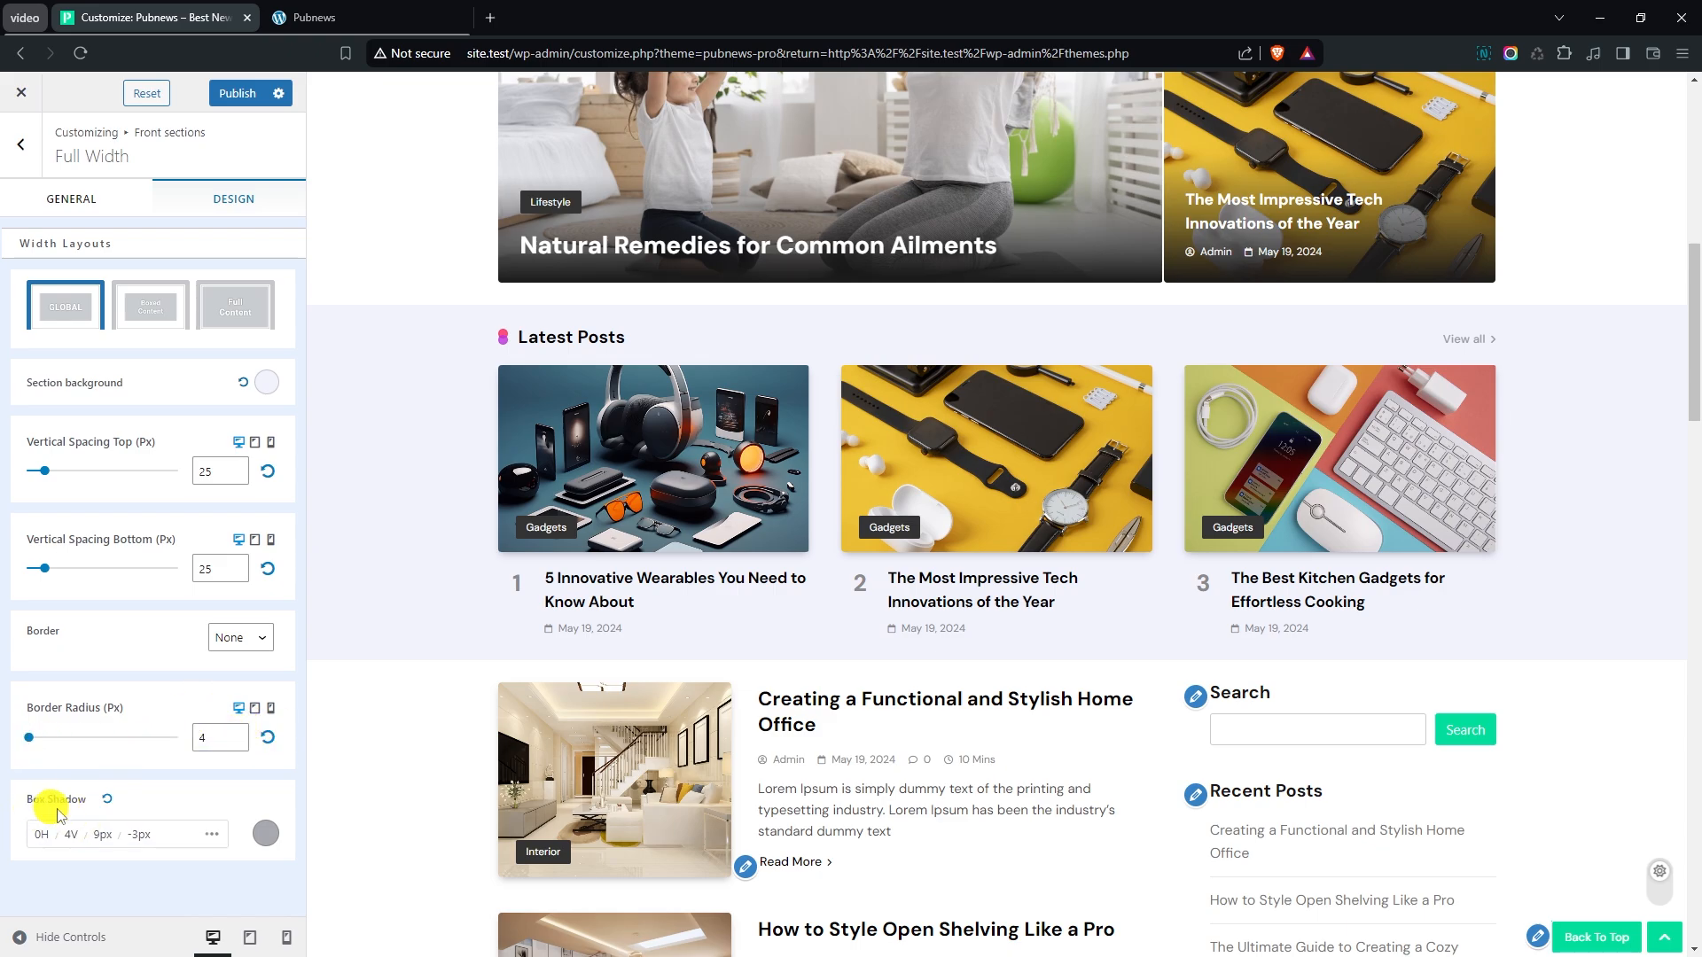
- Switch to the Left Content - Right Sidebar front section and make it visible in the section order
click(21, 144)
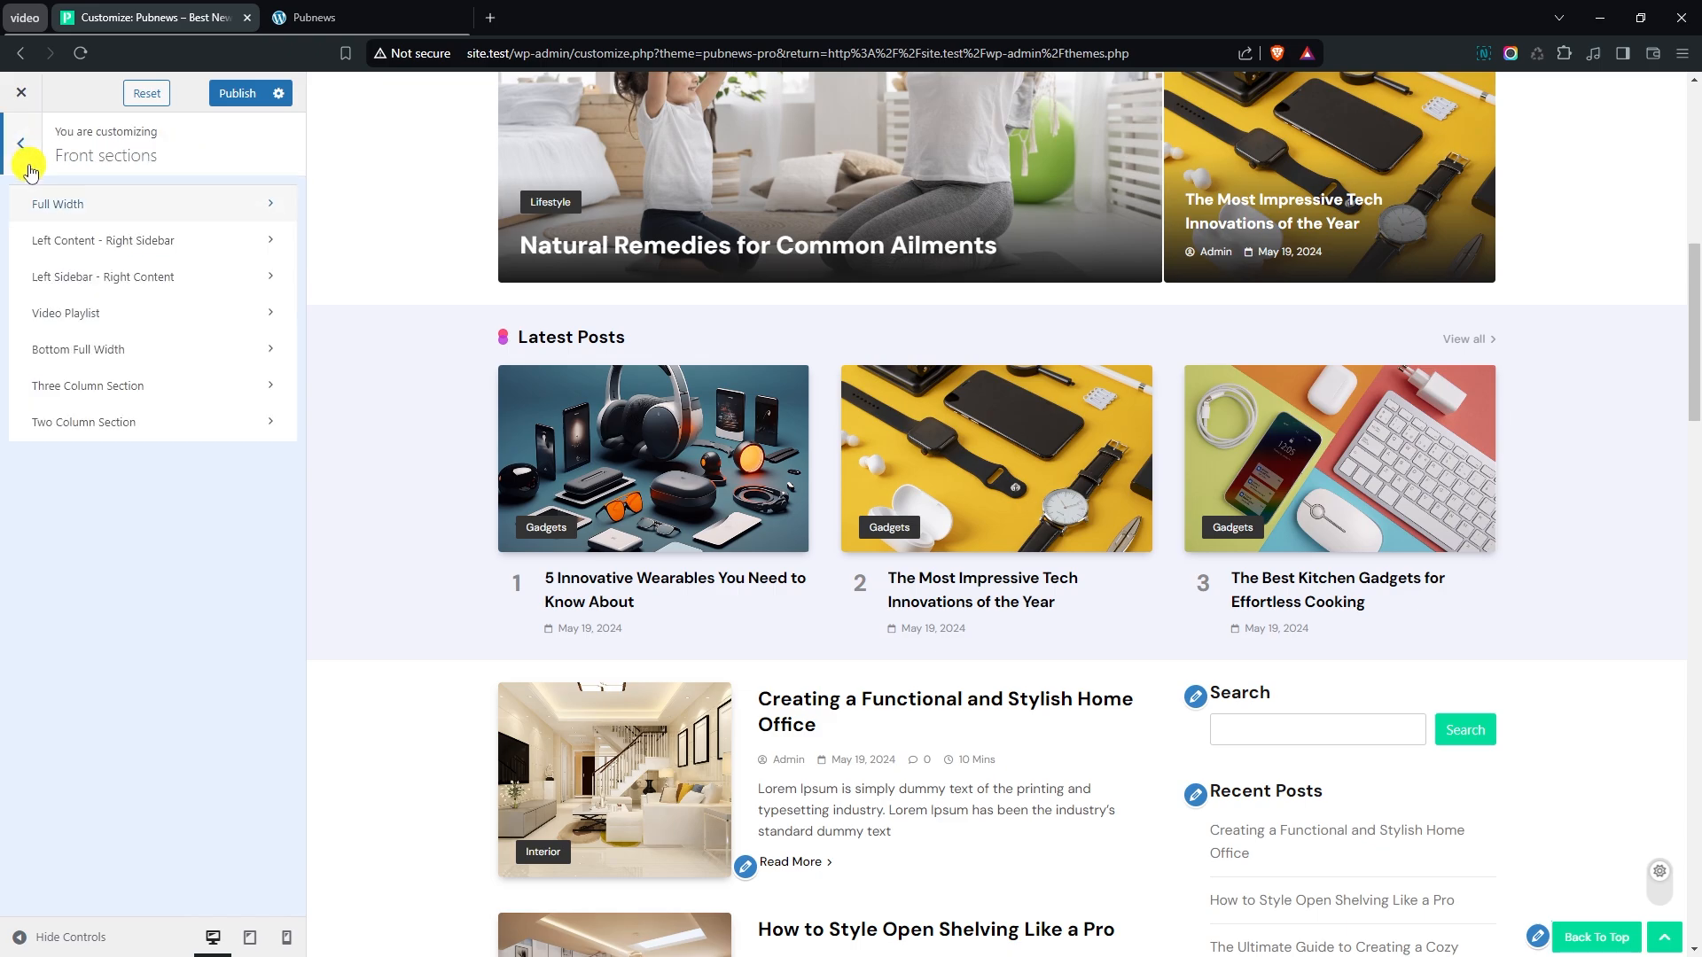
scroll(393, 355, down, 3)
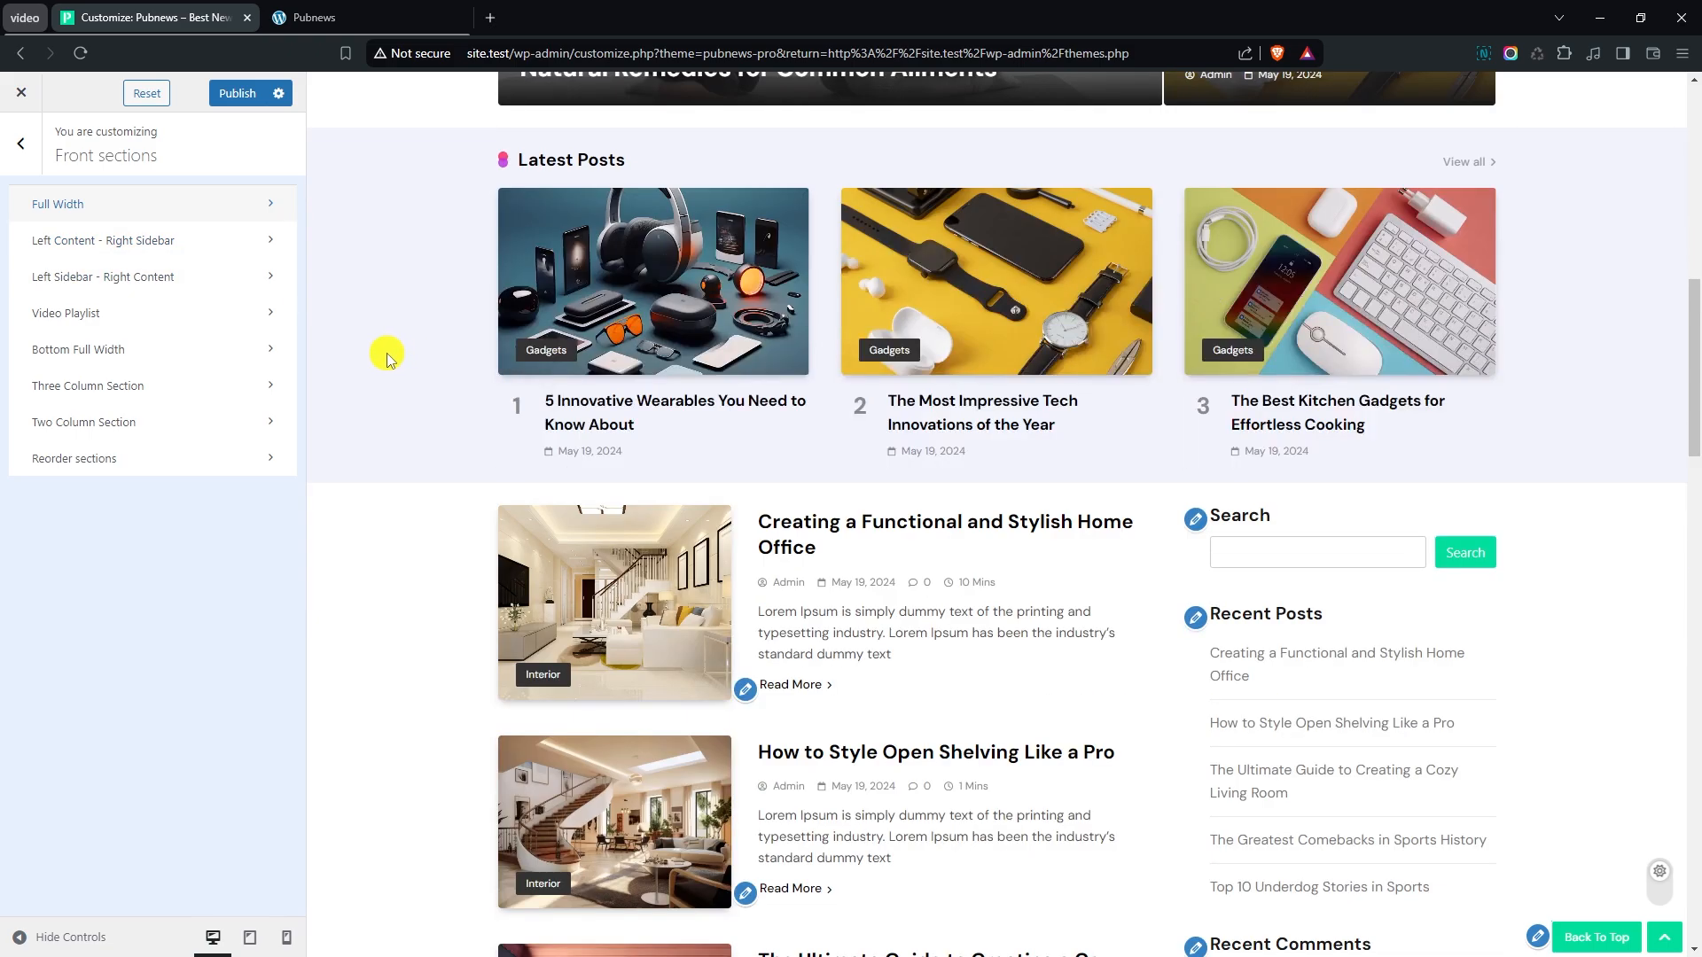
click(133, 240)
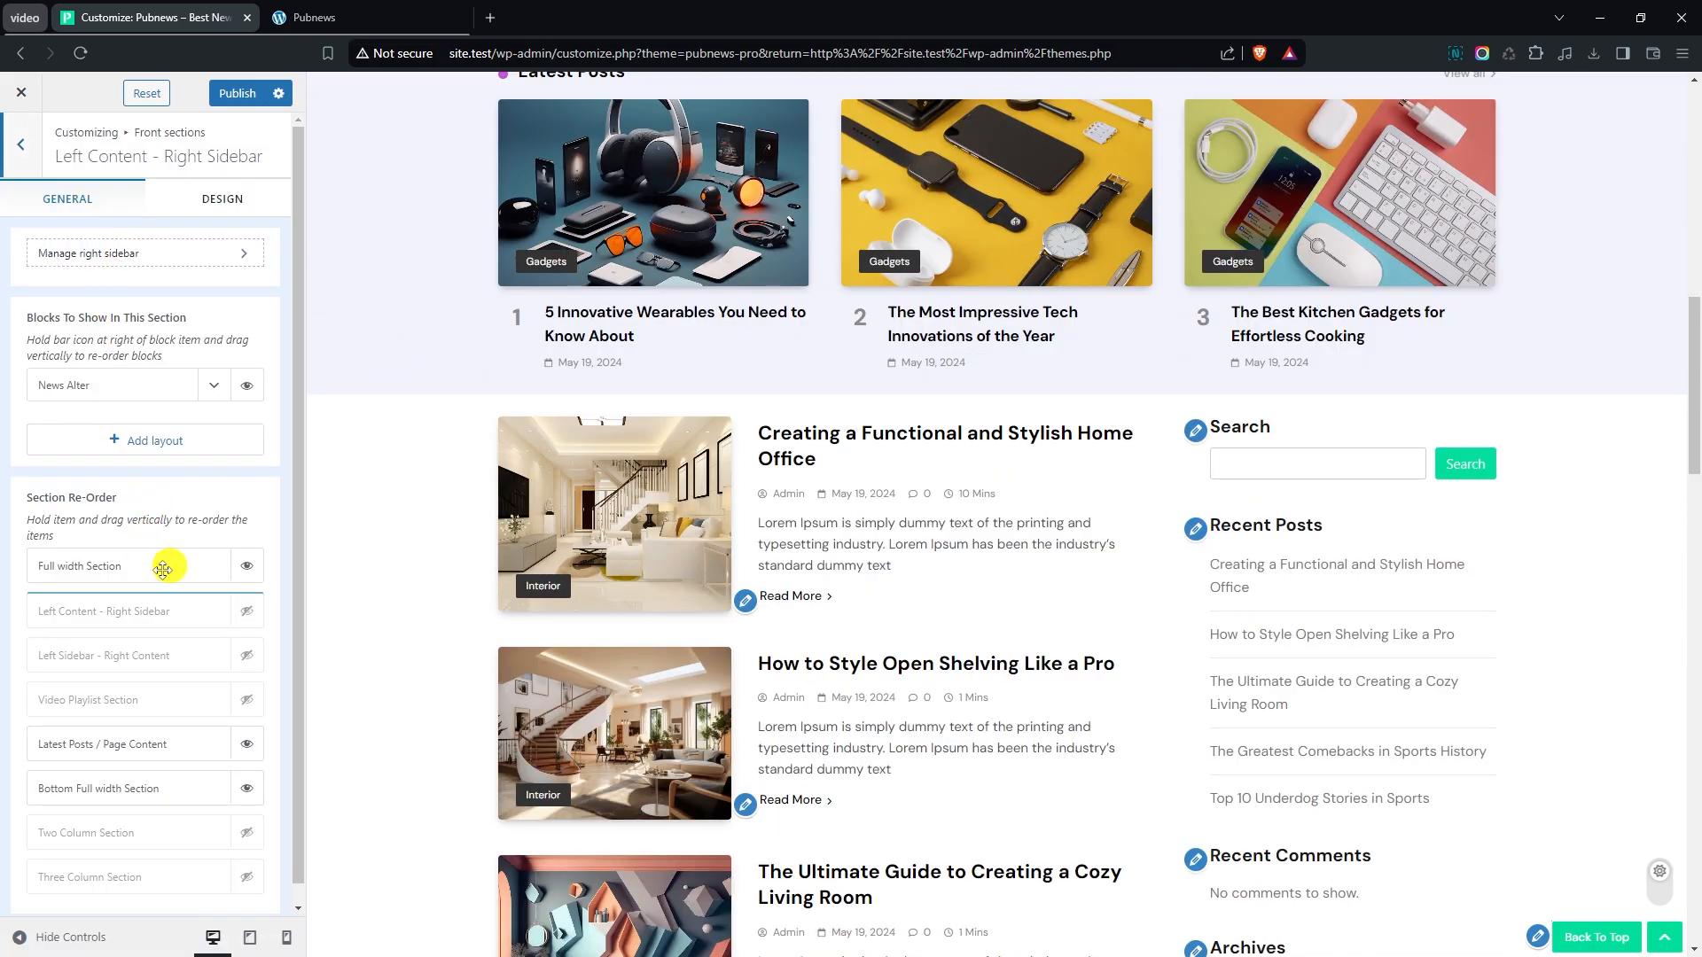
click(244, 613)
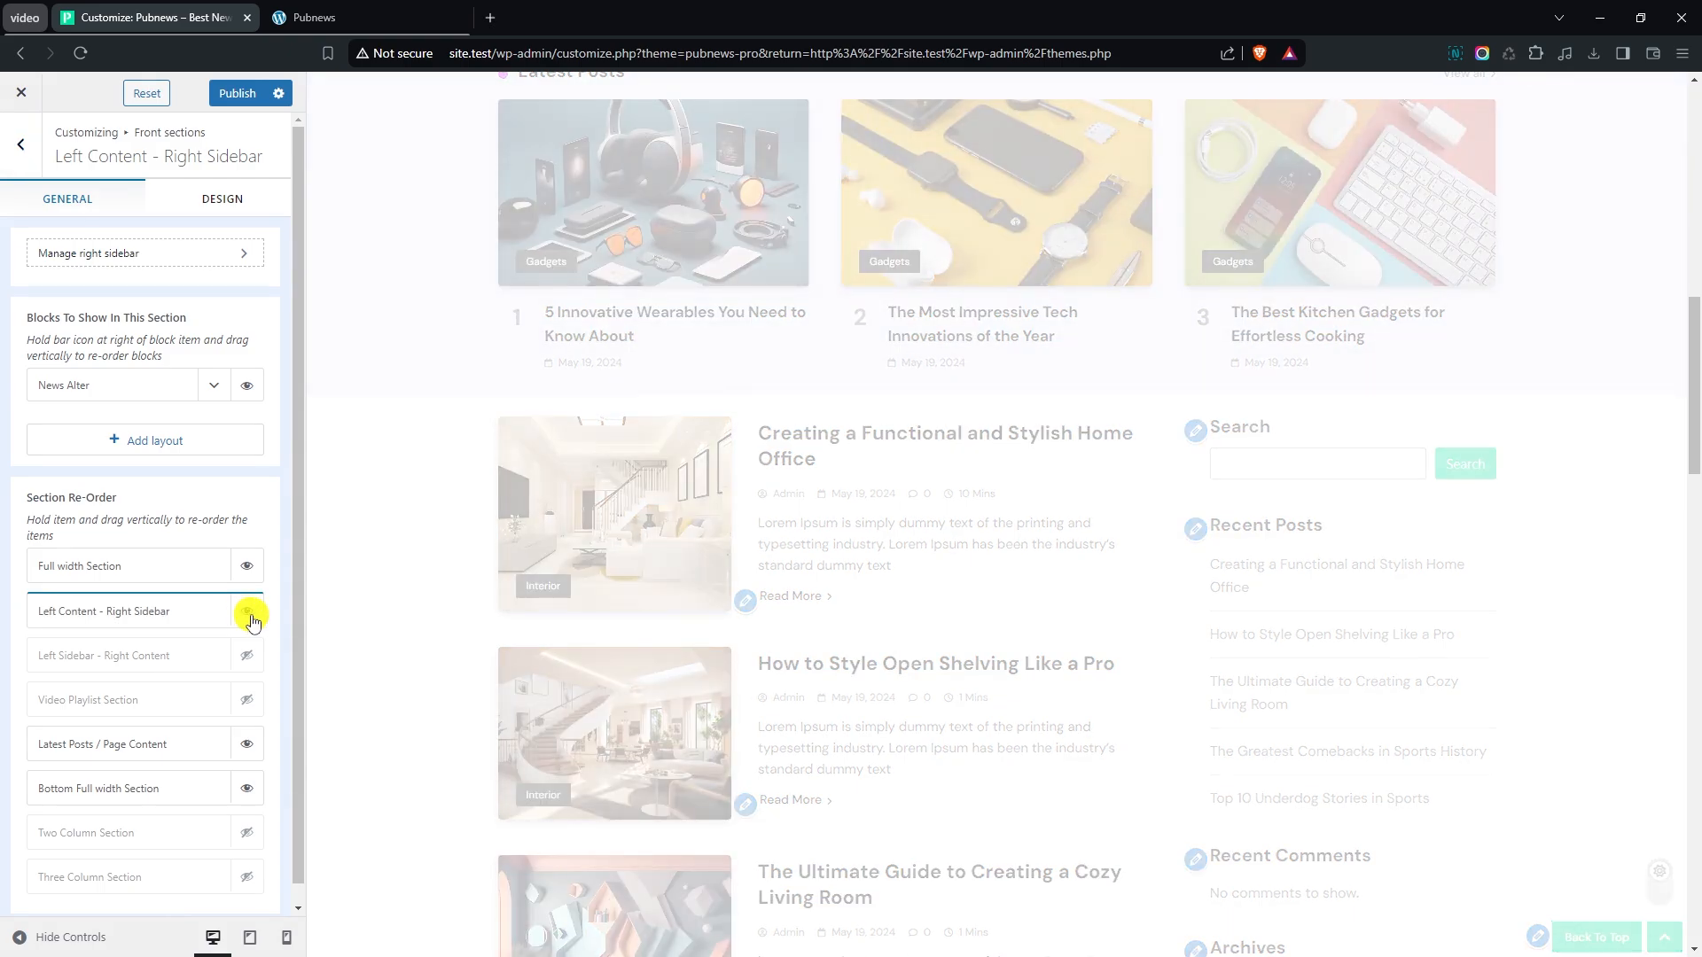
scroll(388, 536, down, 2)
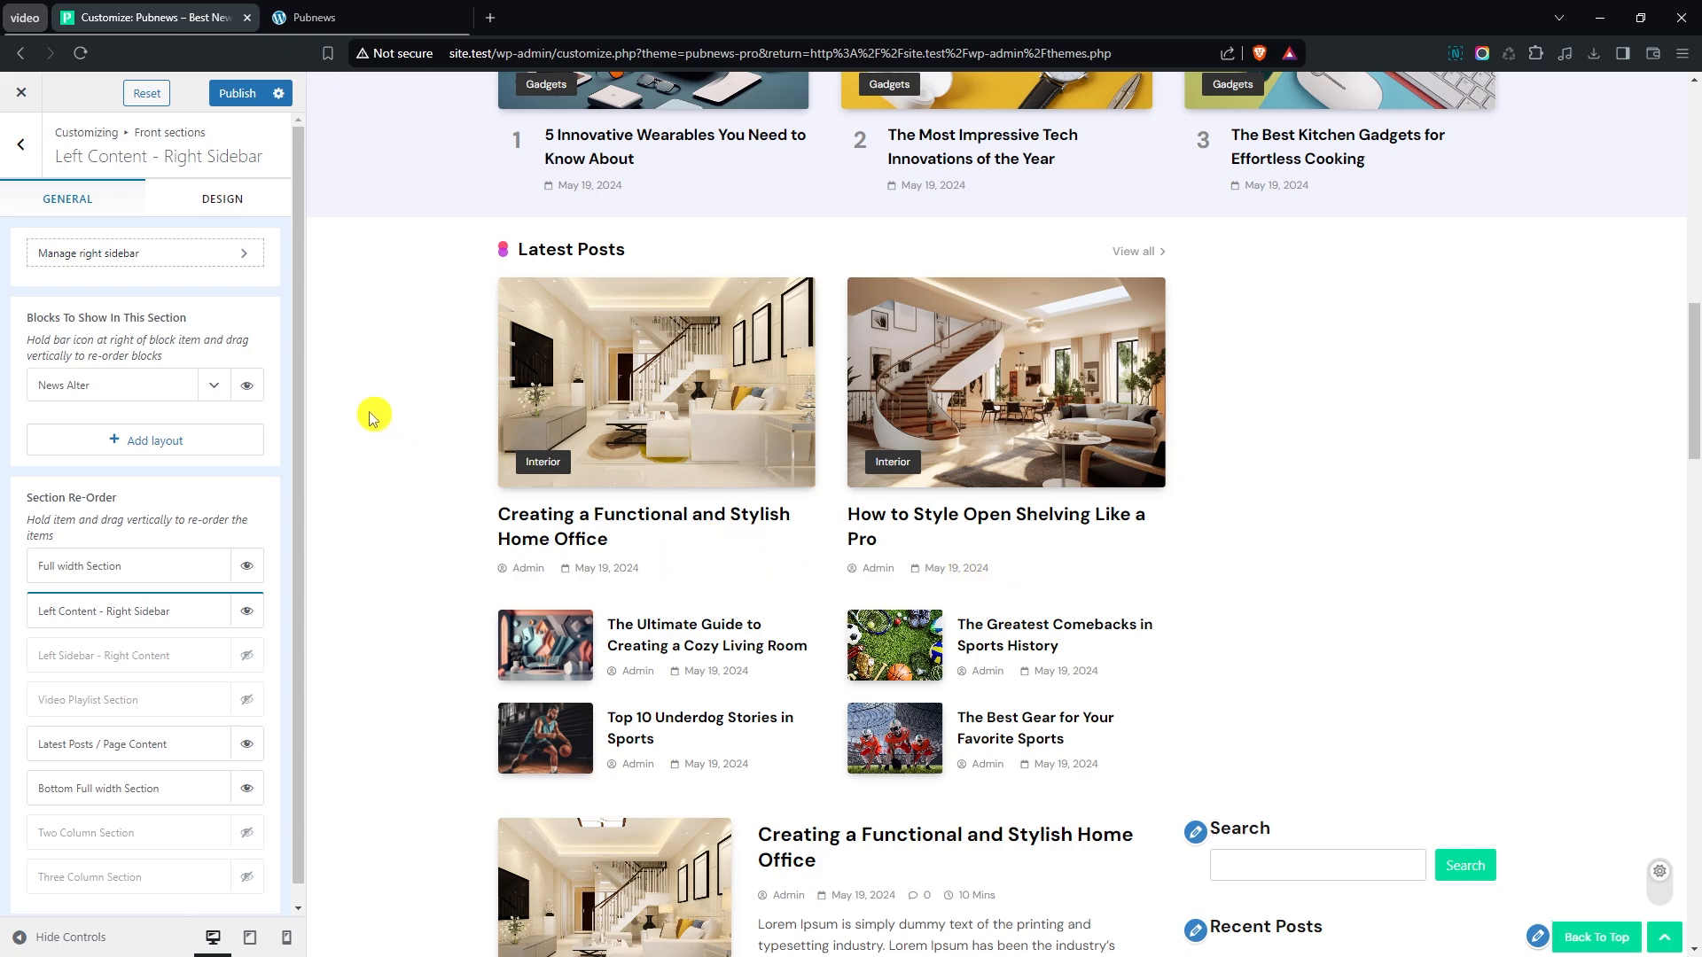
- Set the News Alter block's posts query to order by Oldest - Newest and display 4 posts
click(215, 391)
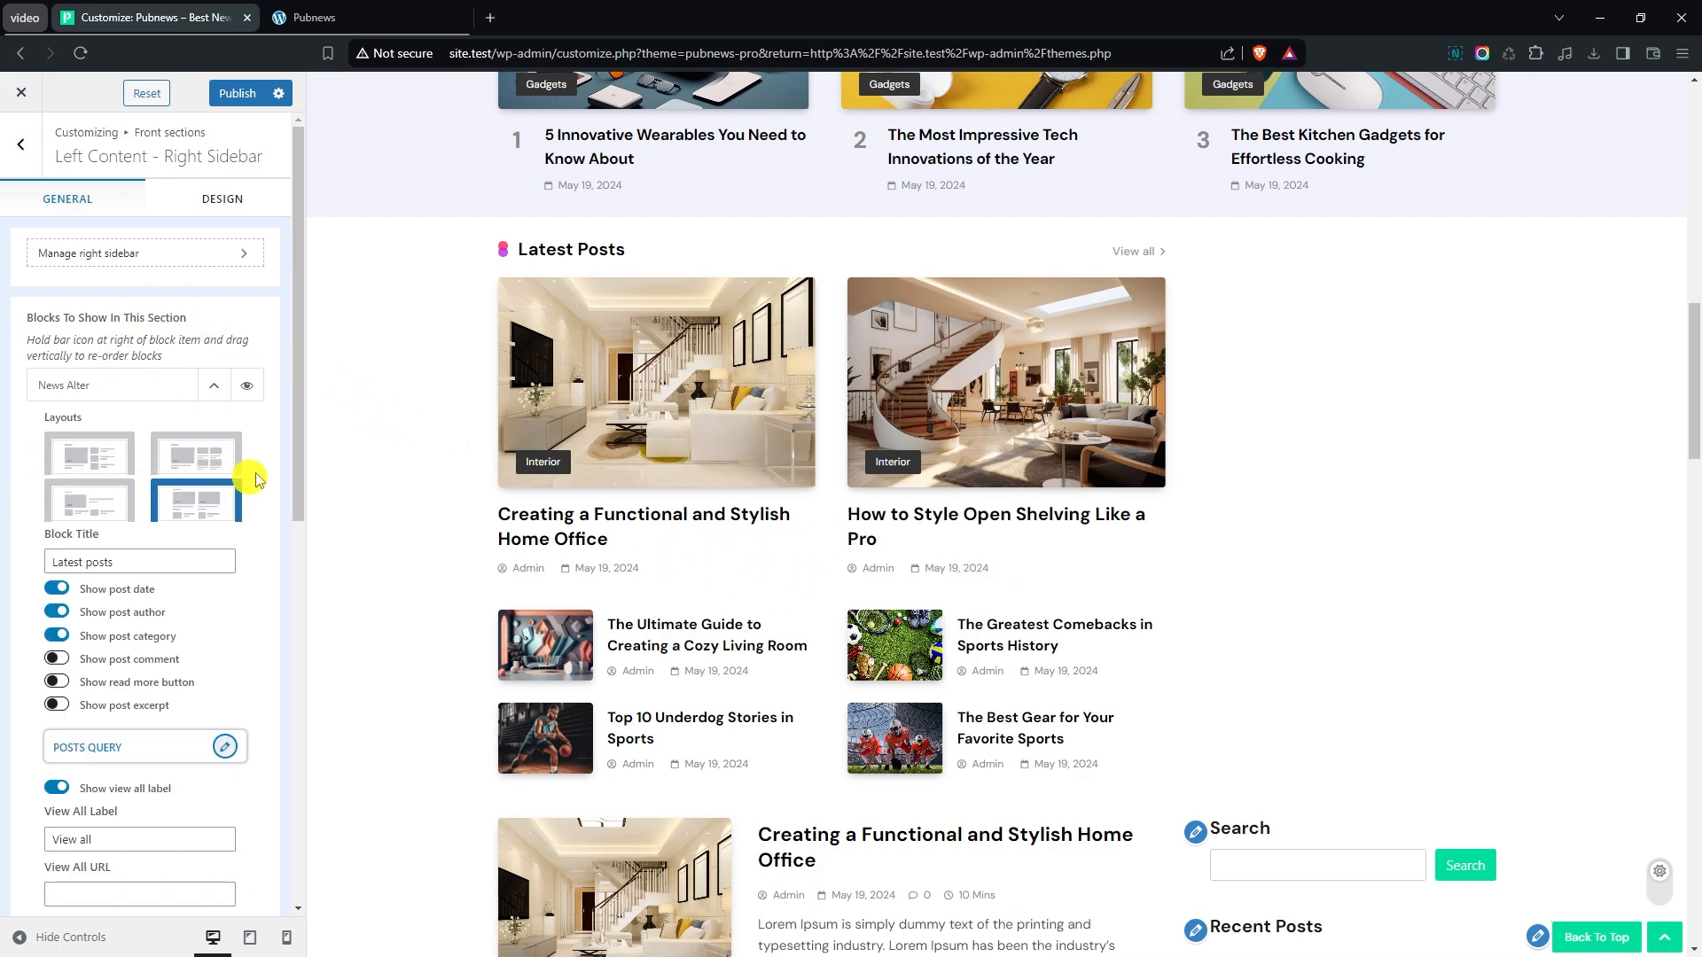
scroll(266, 453, down, 1)
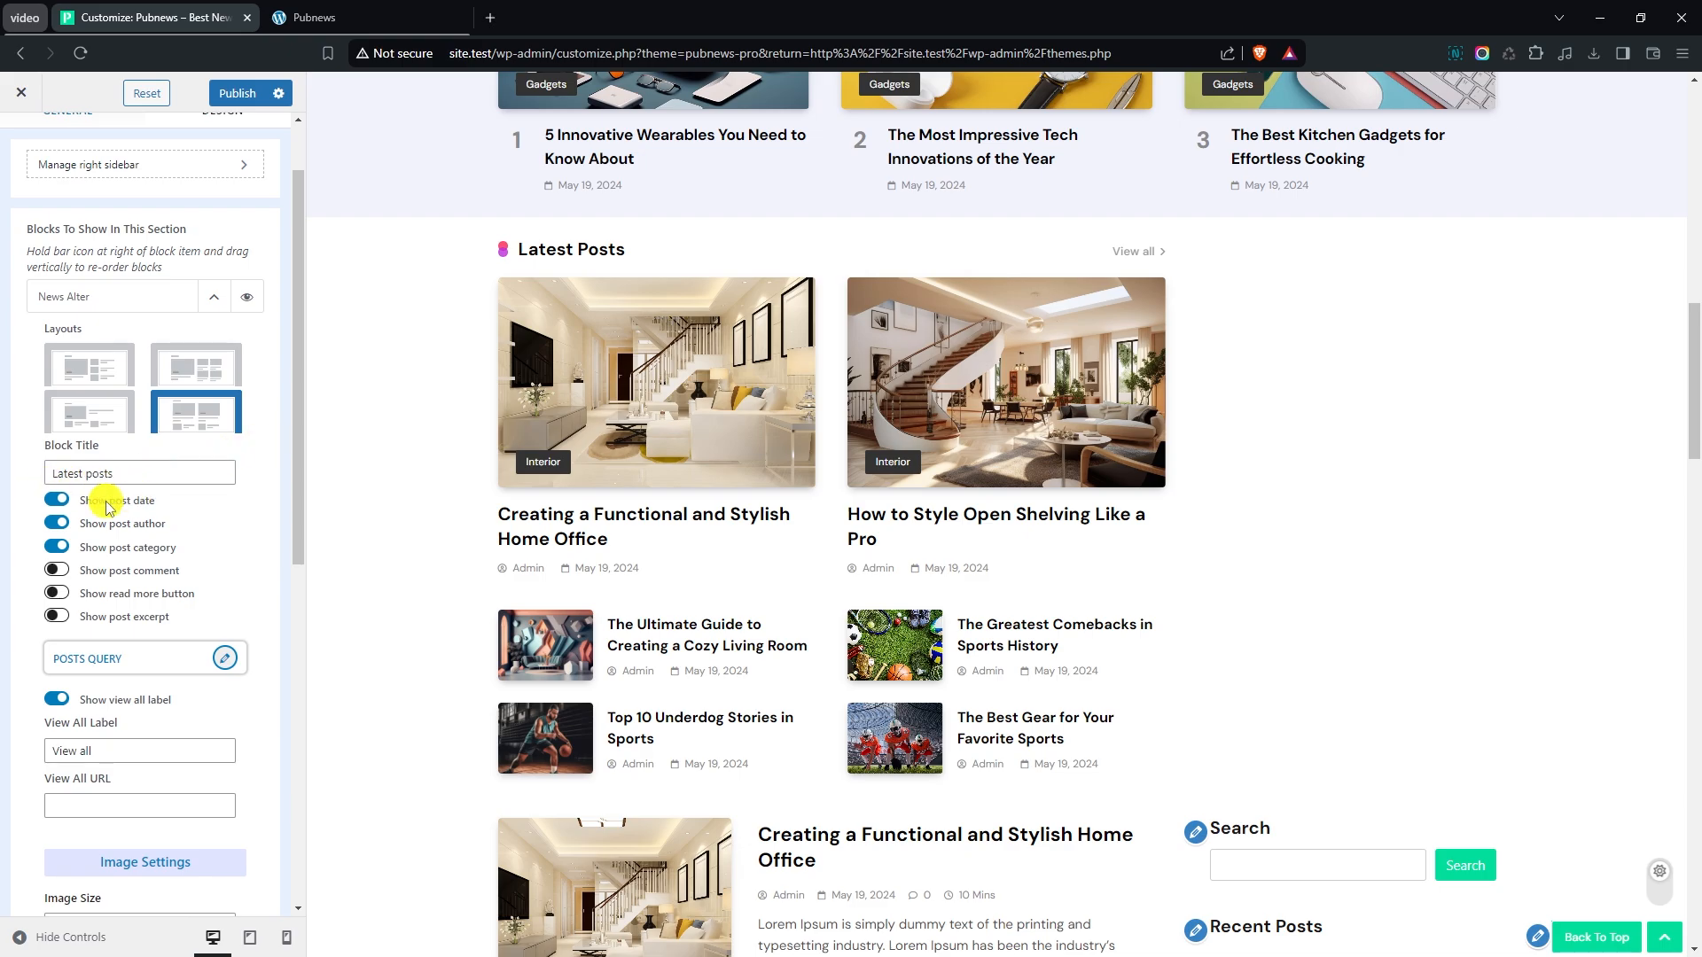
scroll(194, 523, down, 1)
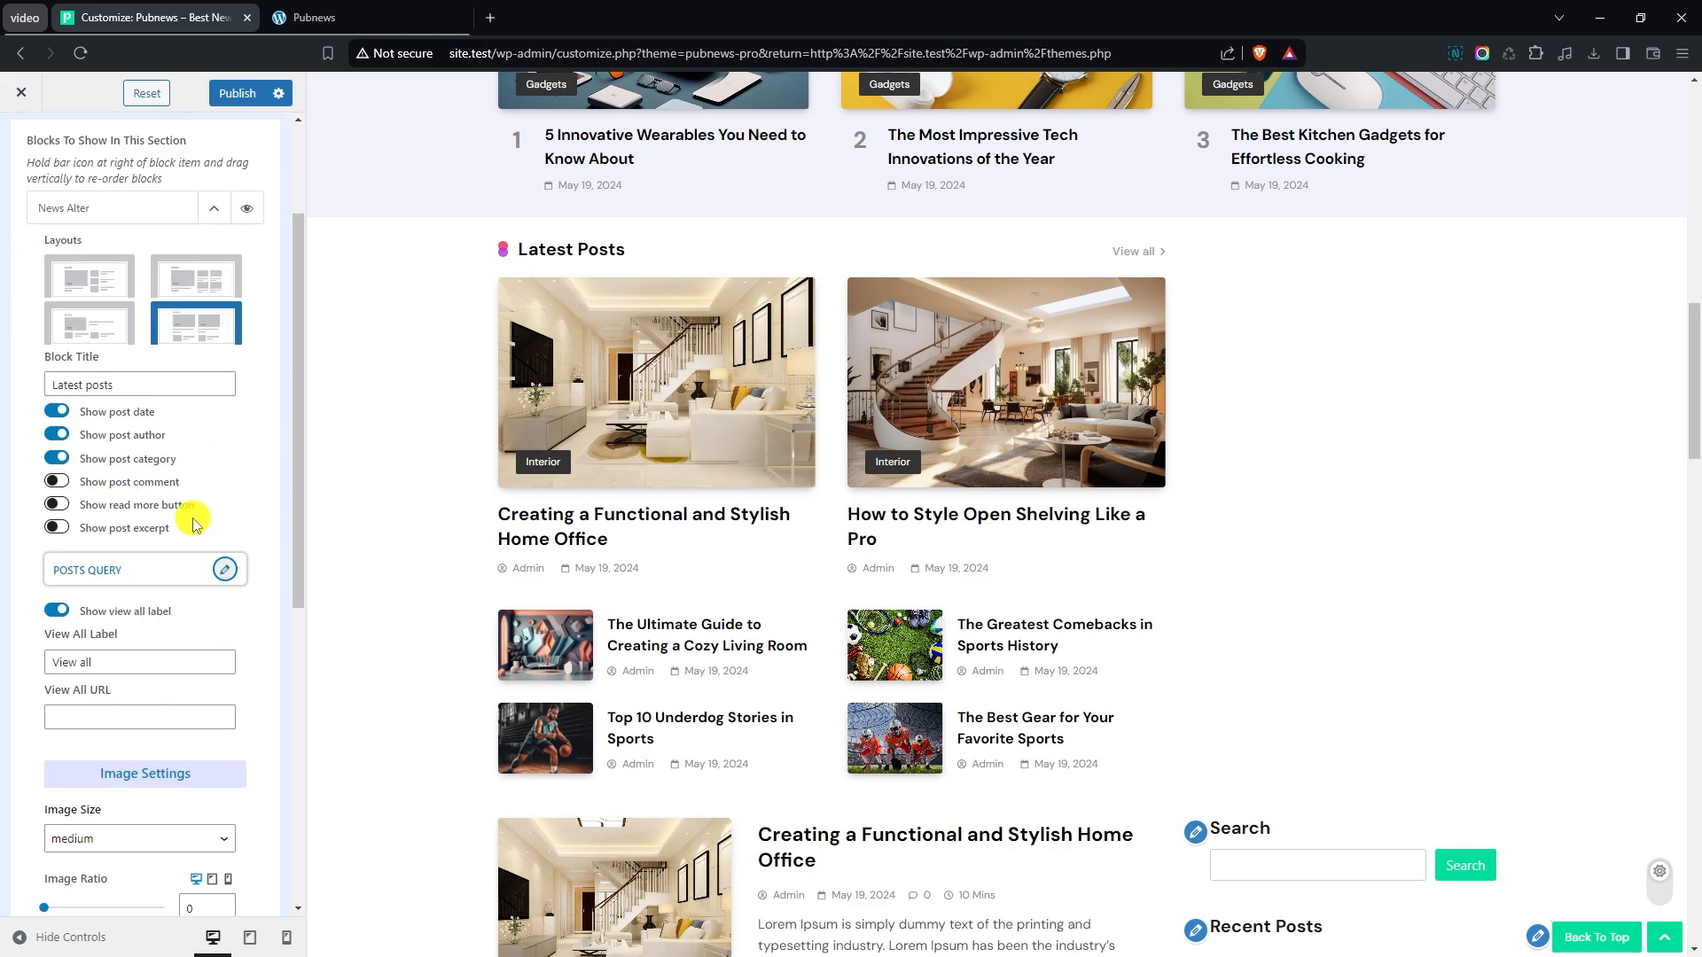
click(225, 570)
click(322, 318)
click(321, 339)
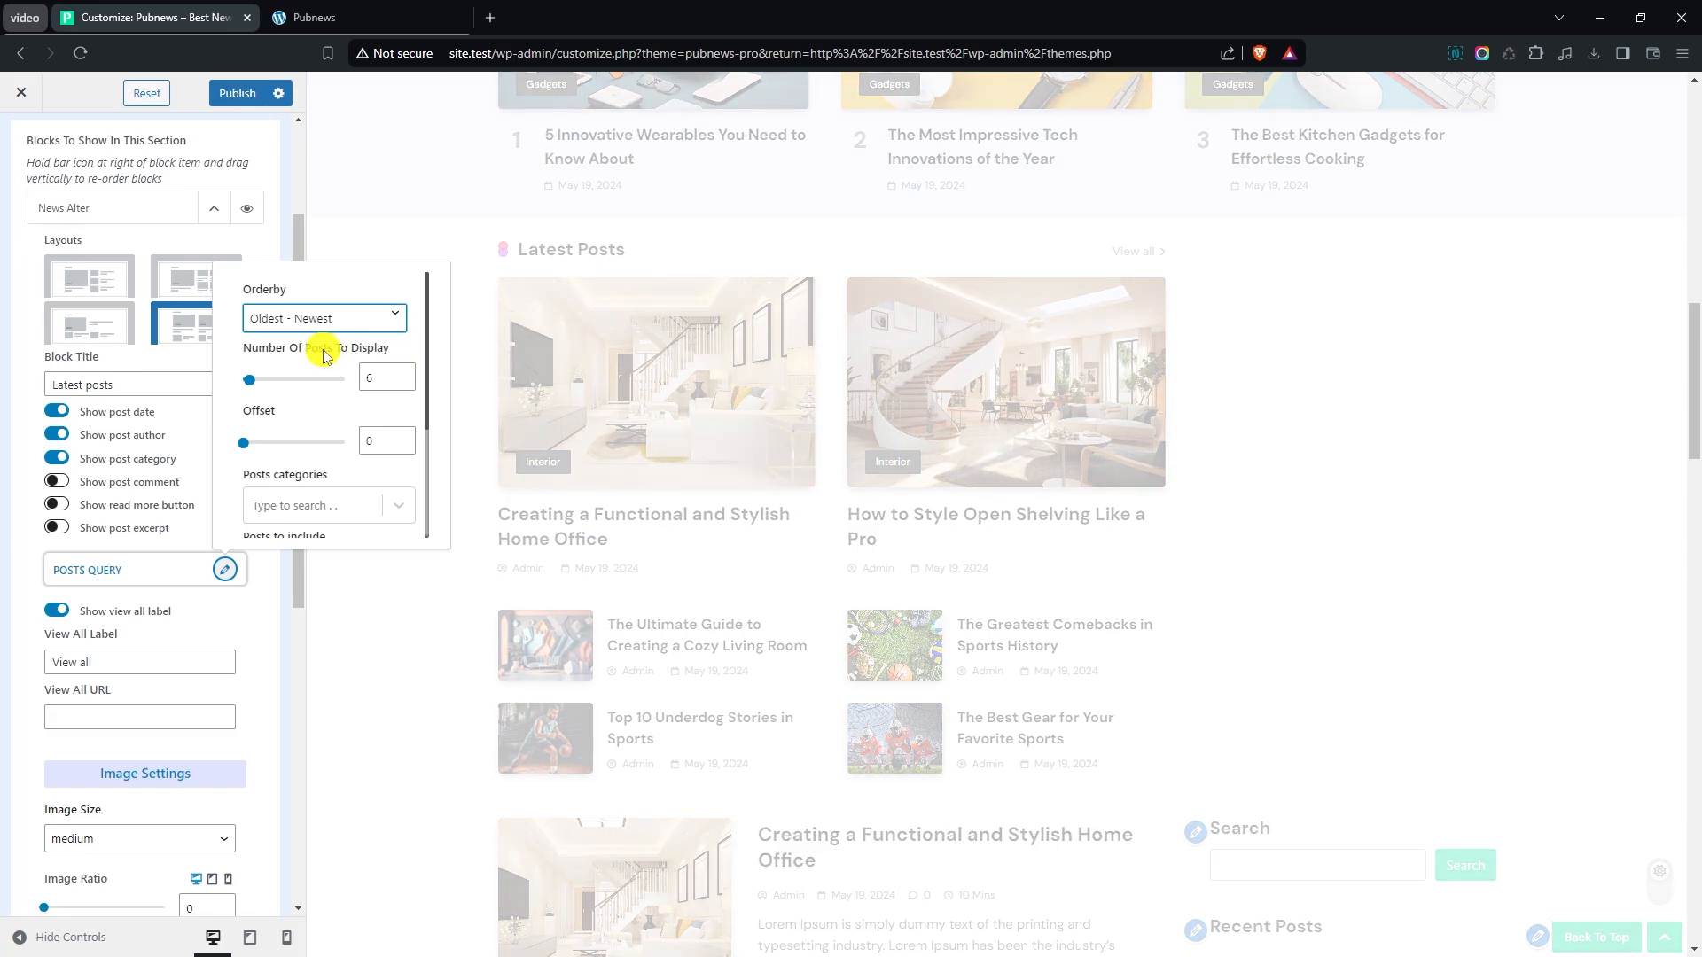
click(406, 384)
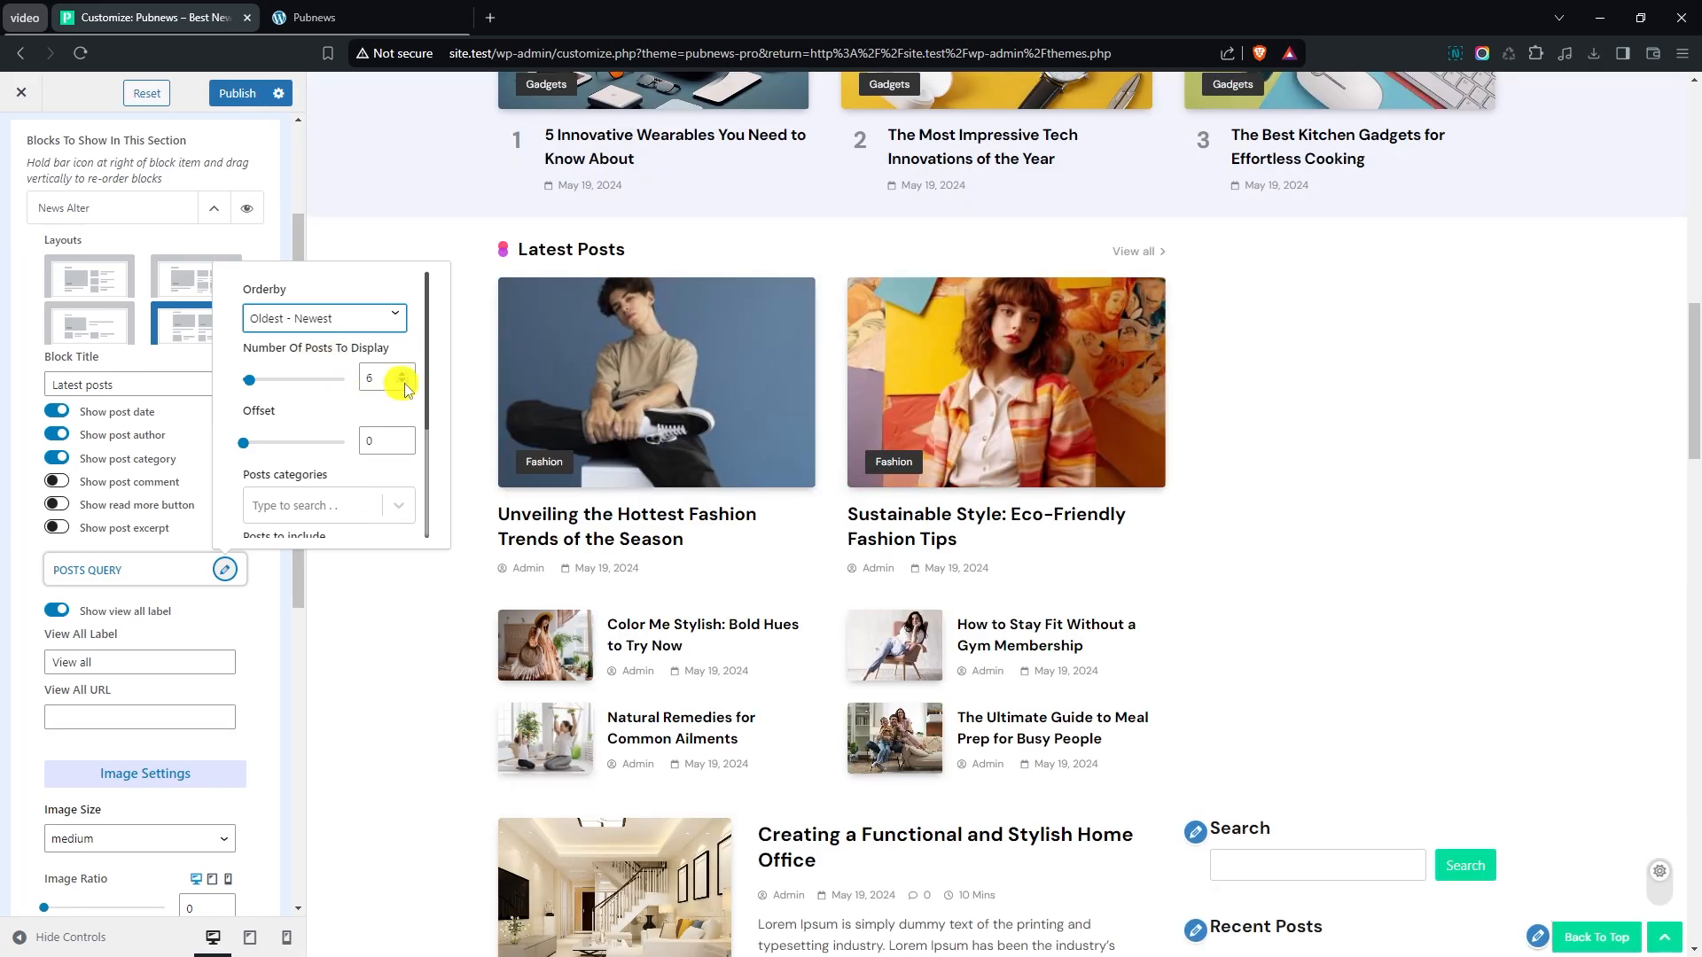
click(405, 384)
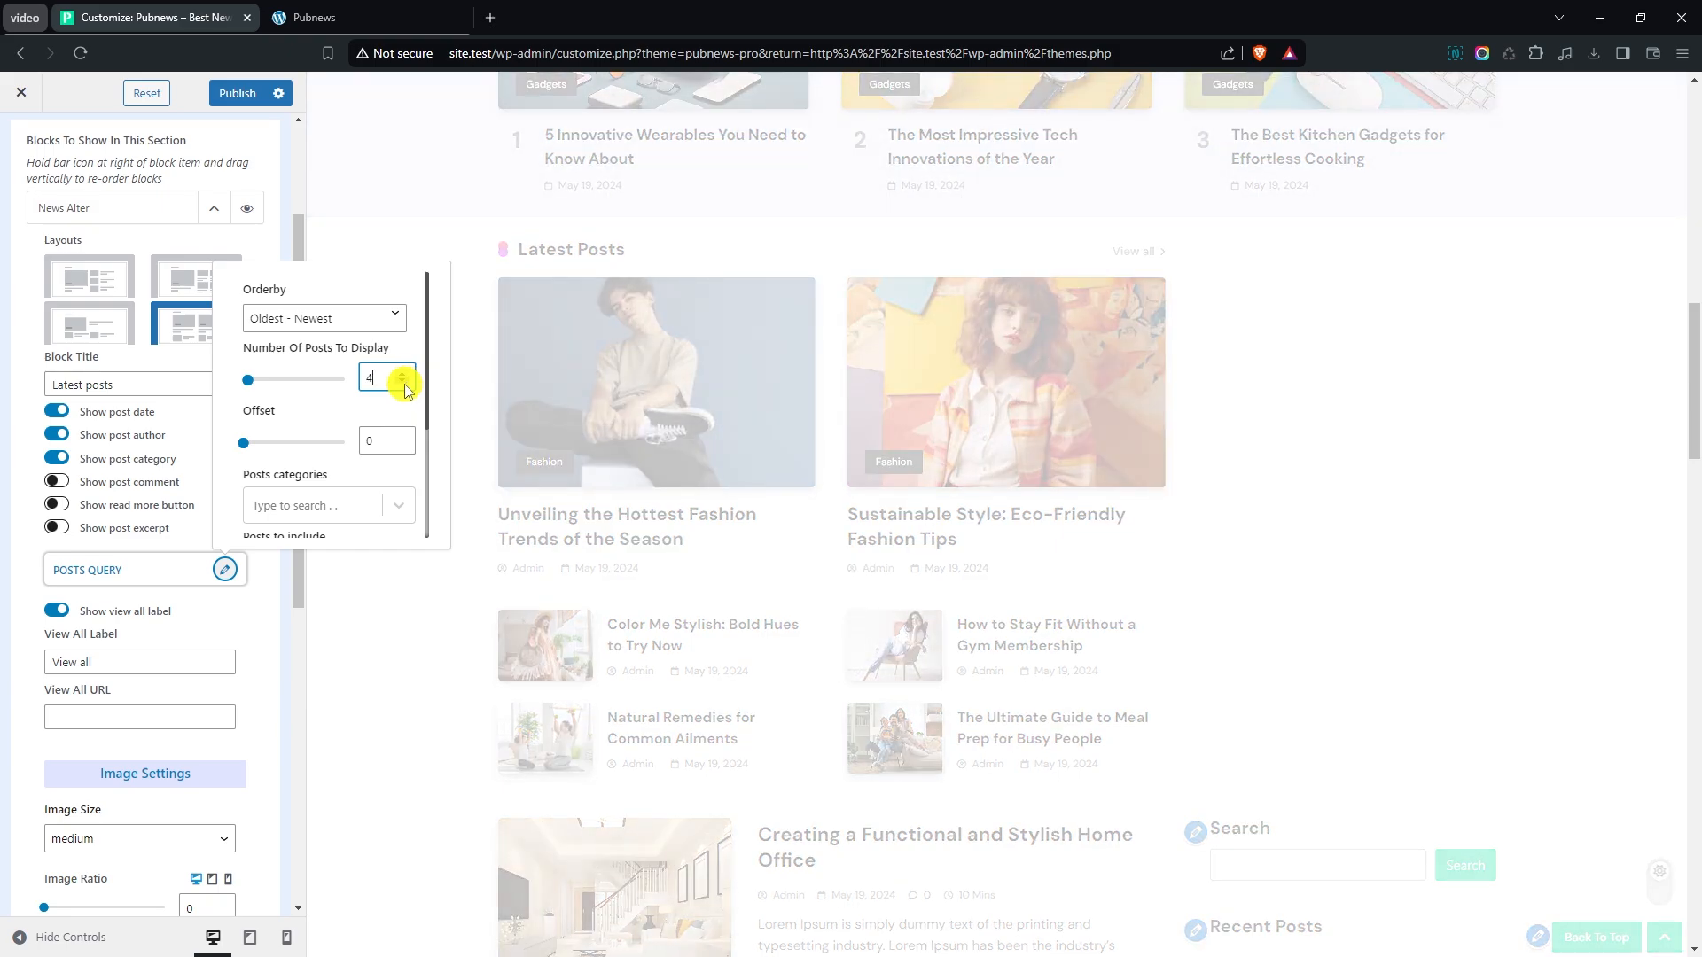
- Limit the News Alter block's posts query to the Gadgets, Lifestyle and Fashion categories and close the query settings
scroll(319, 391, down, 2)
click(309, 419)
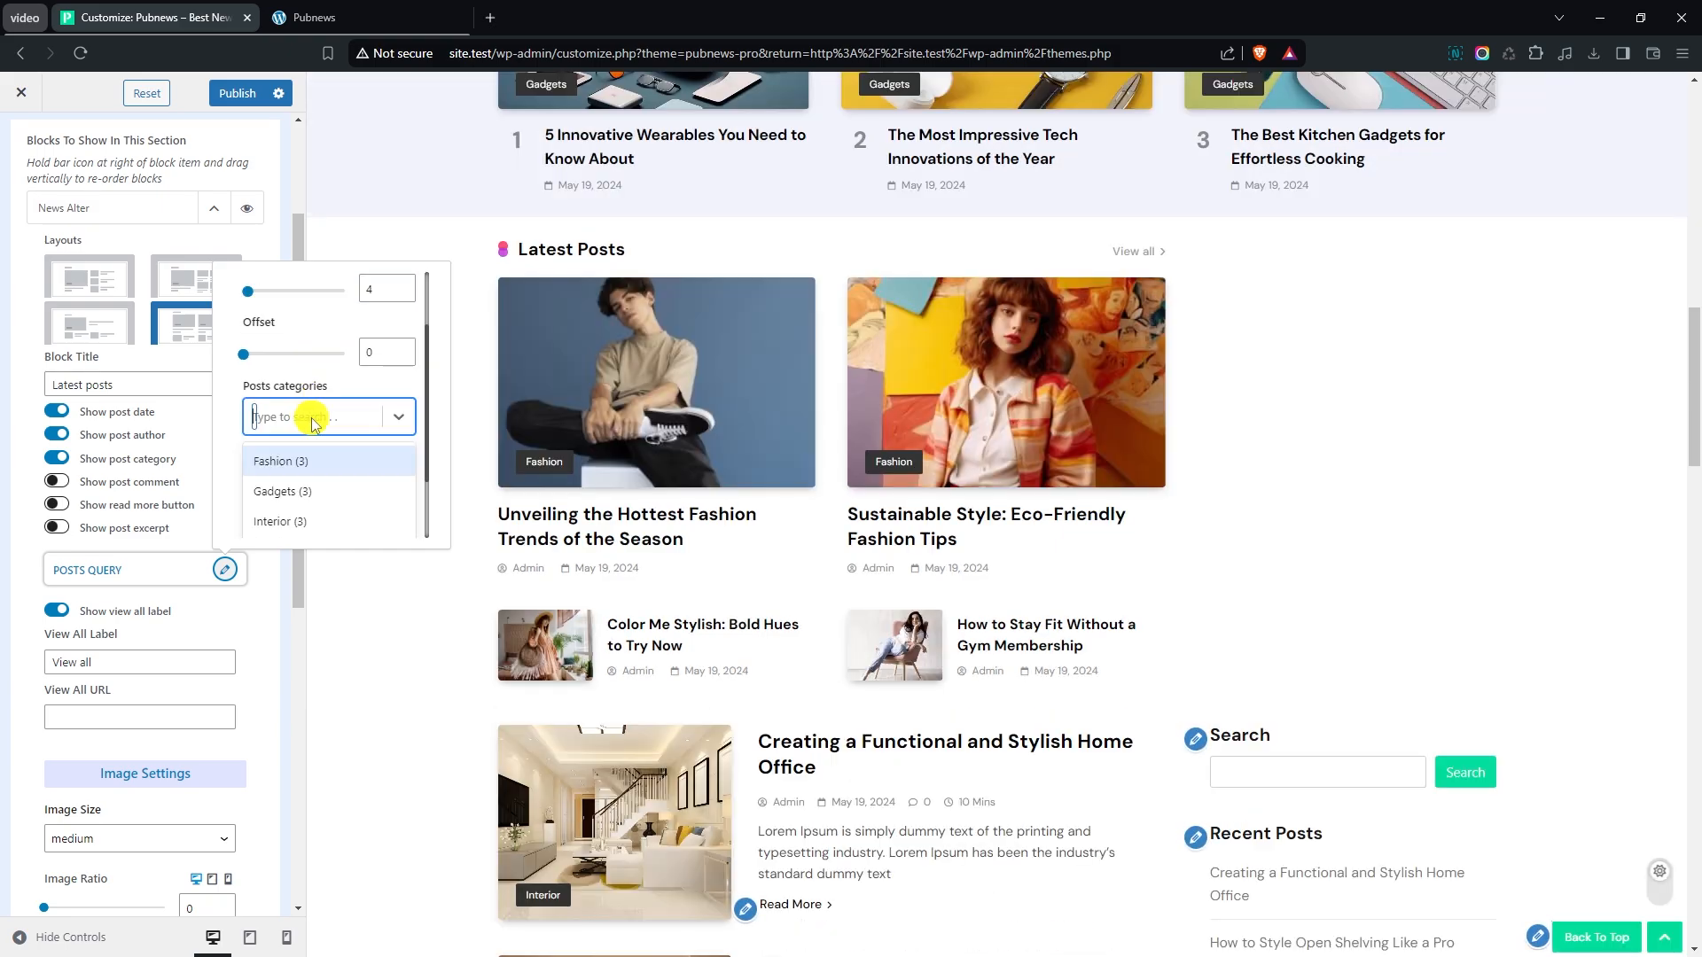
scroll(312, 423, down, 1)
click(304, 406)
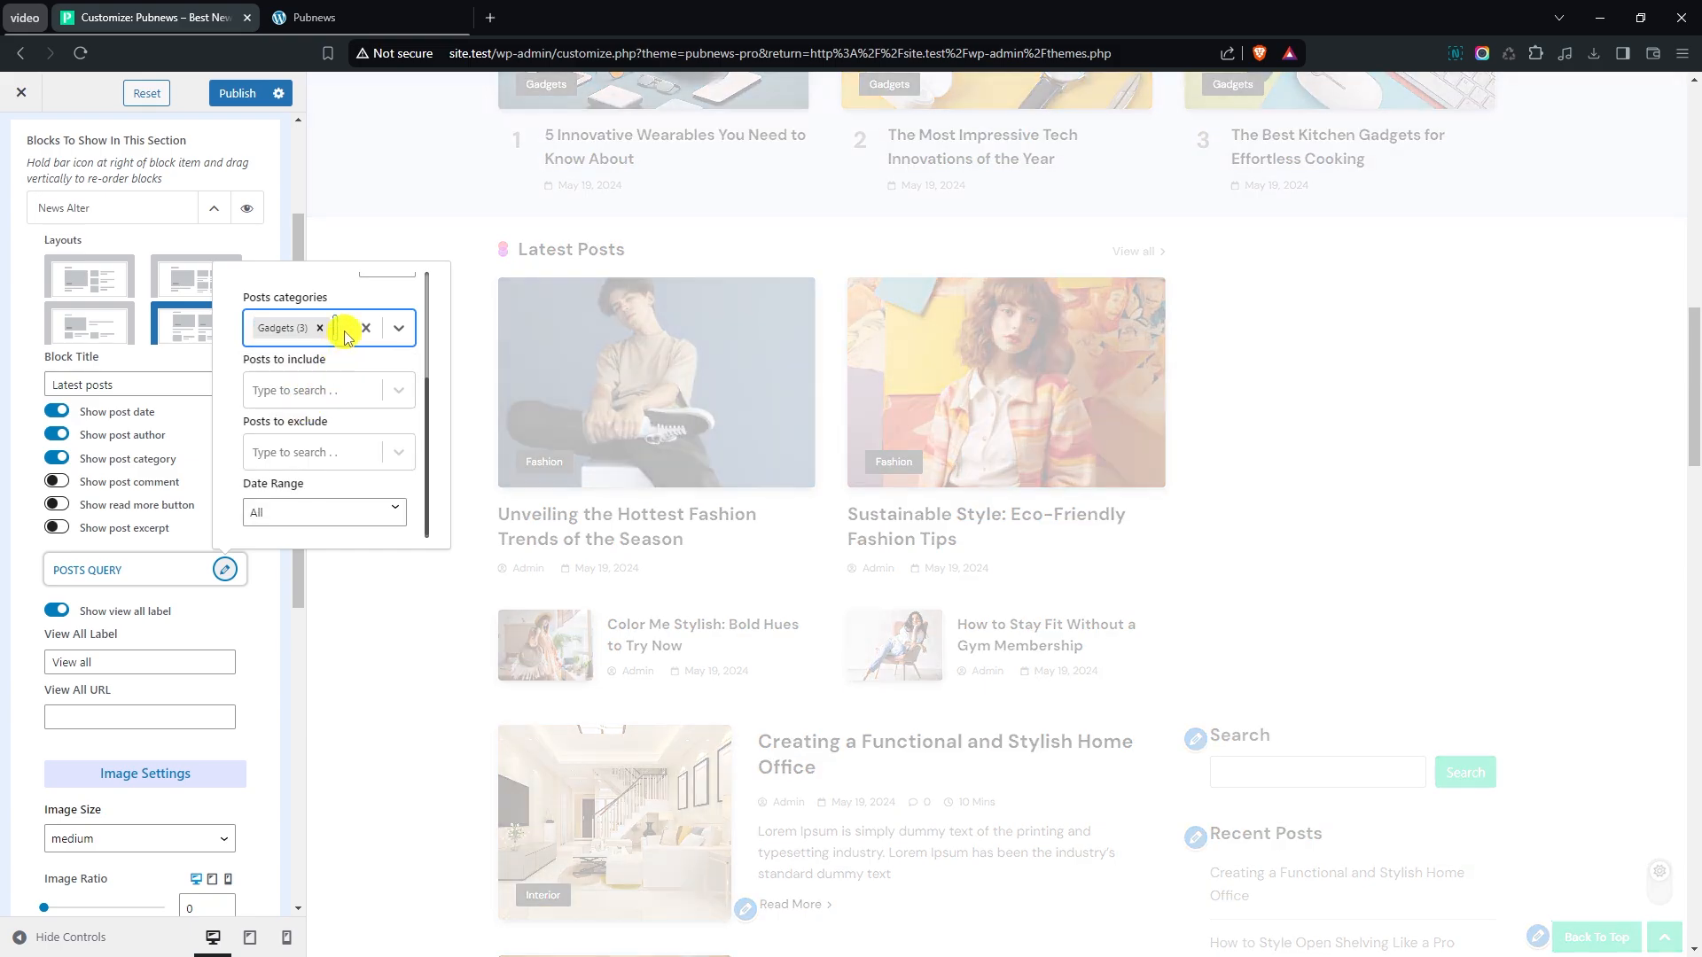
click(346, 330)
click(304, 434)
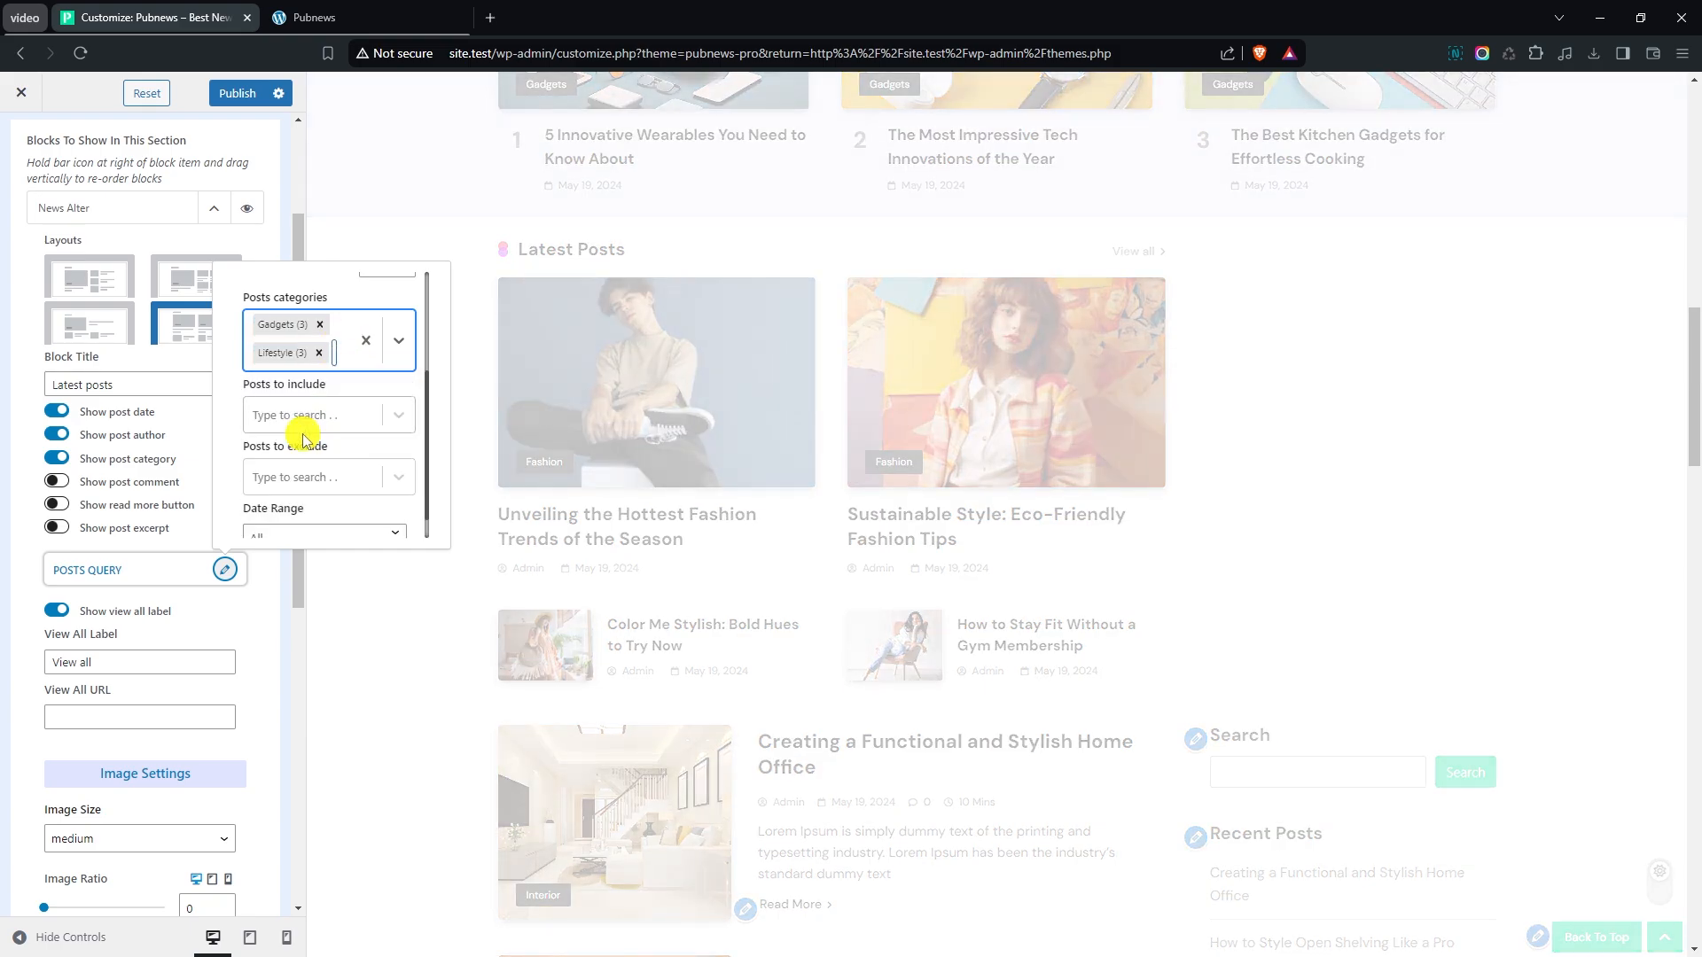
click(338, 360)
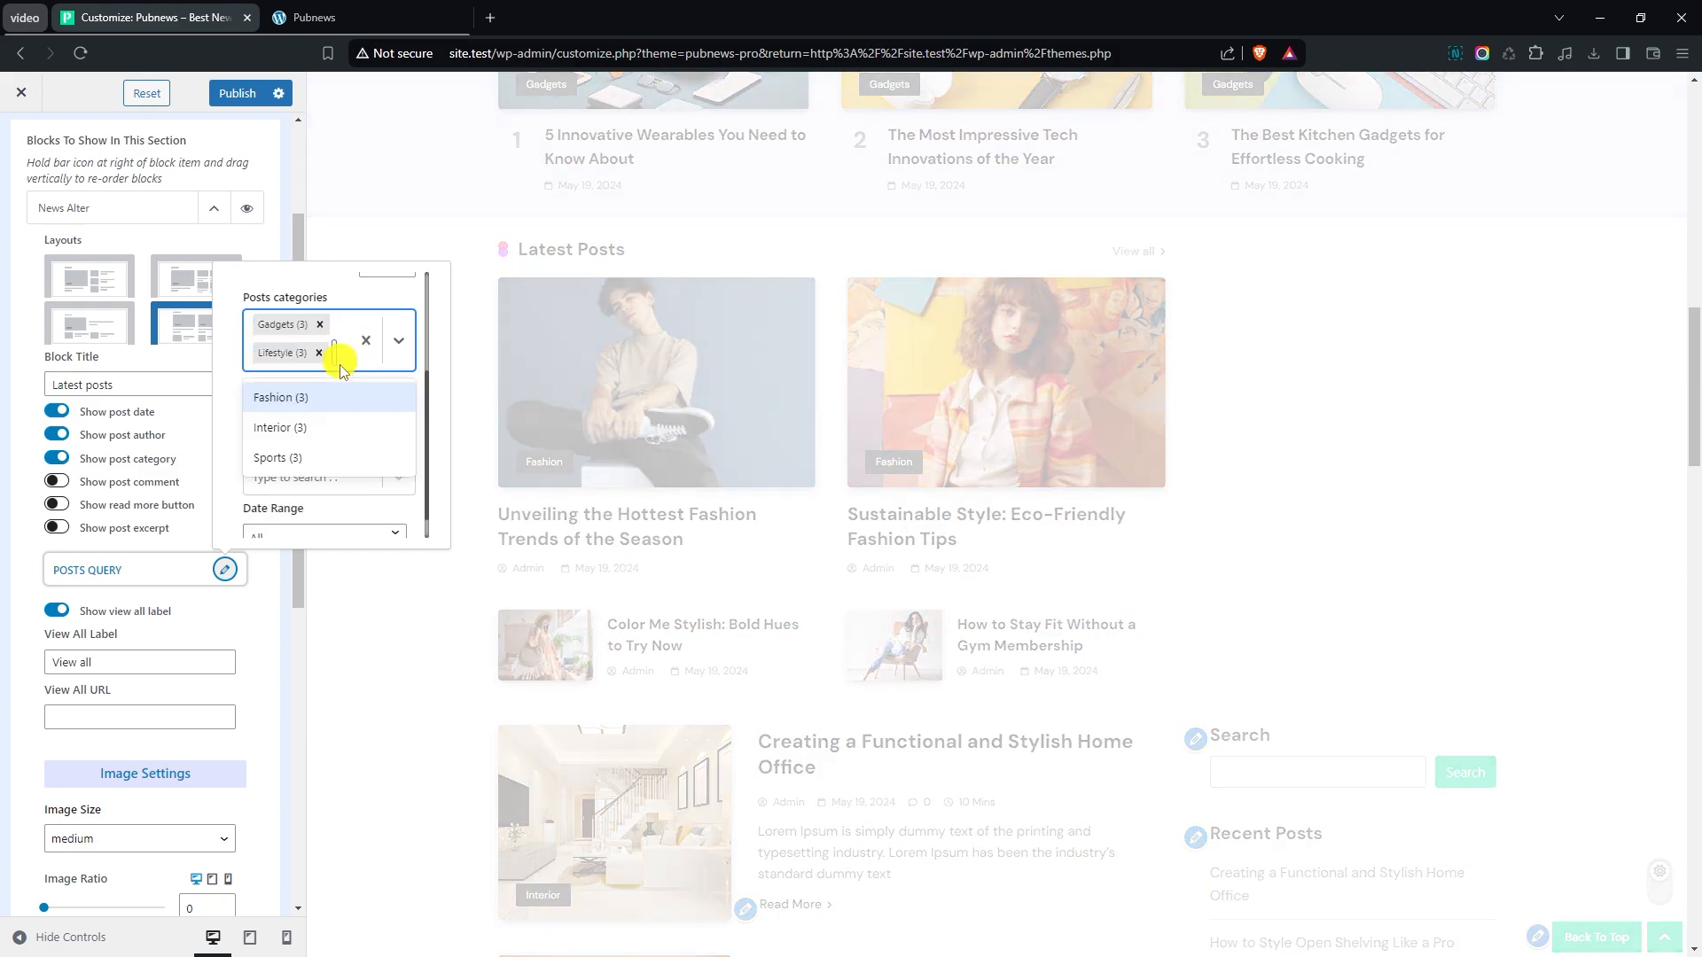
click(304, 406)
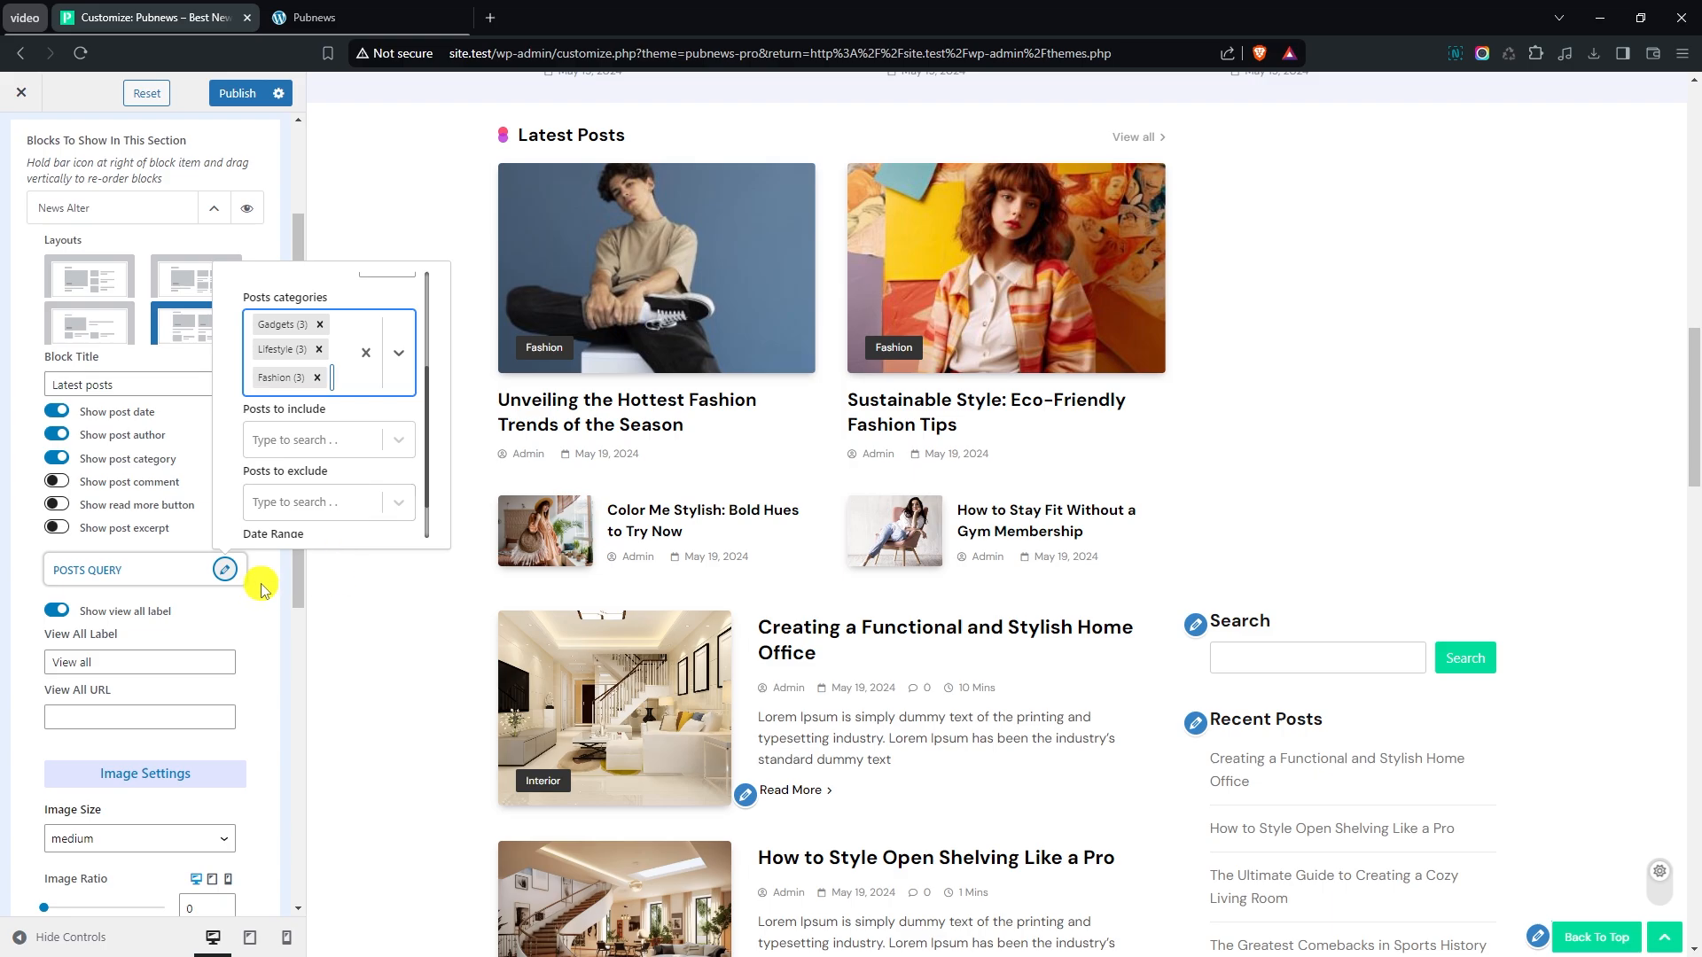
click(224, 568)
- Set the News Alter block's image size to large in its image settings
scroll(186, 479, down, 2)
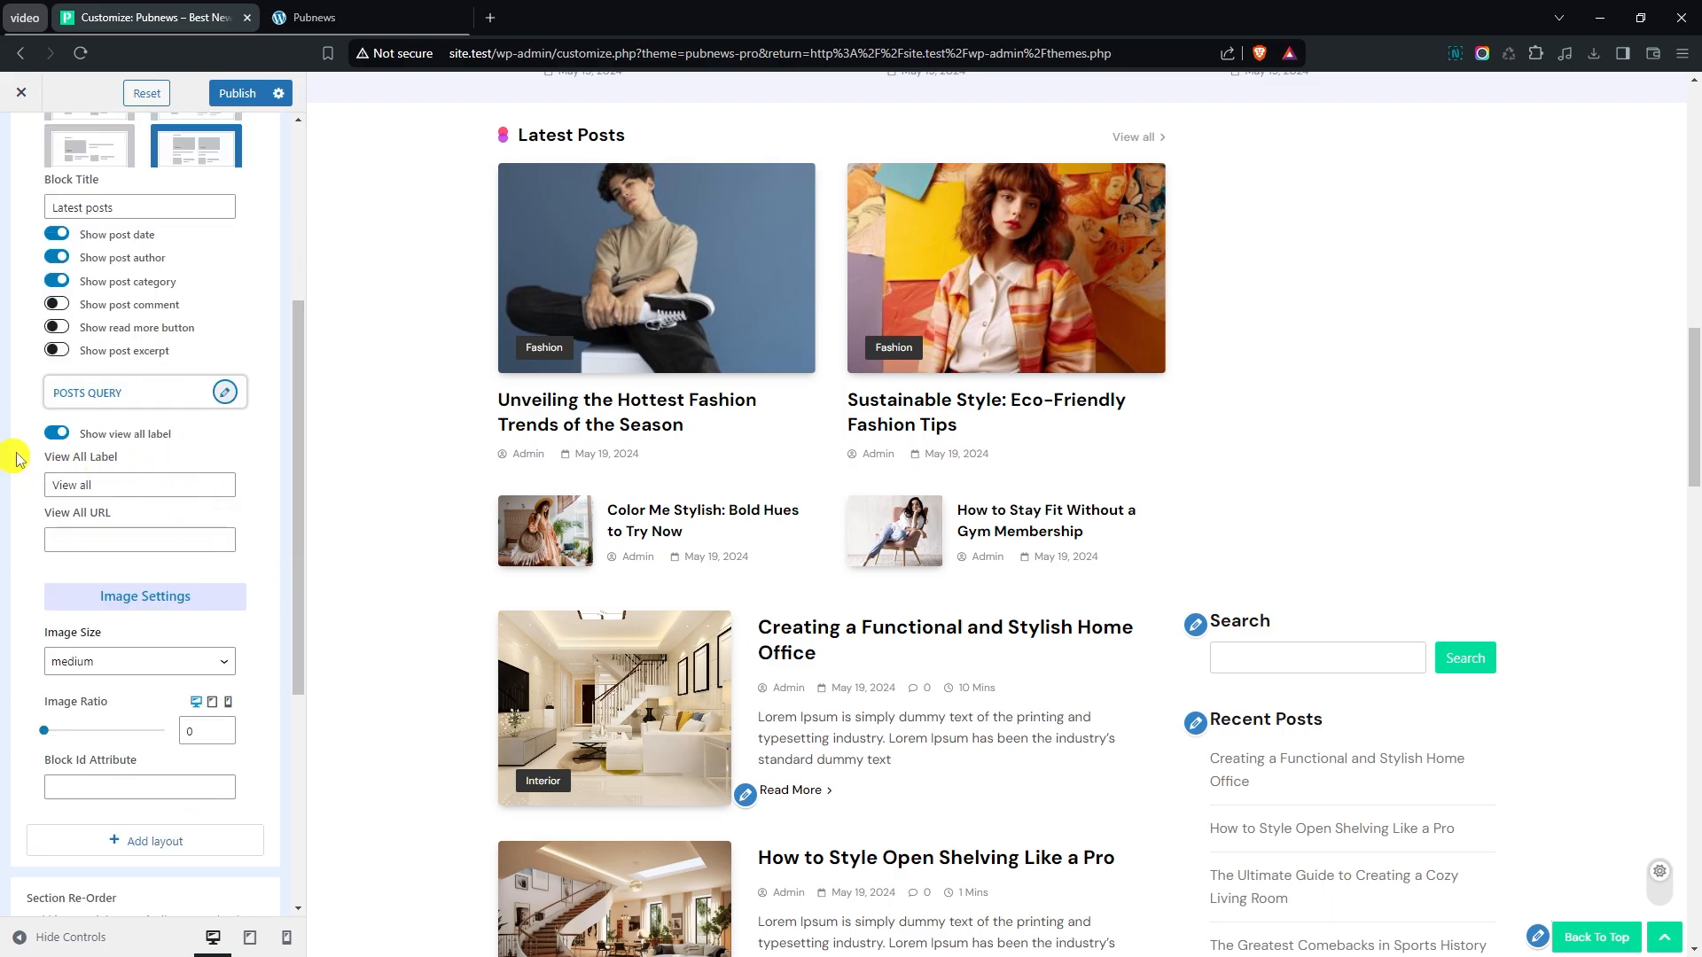
scroll(115, 457, down, 1)
scroll(95, 455, down, 1)
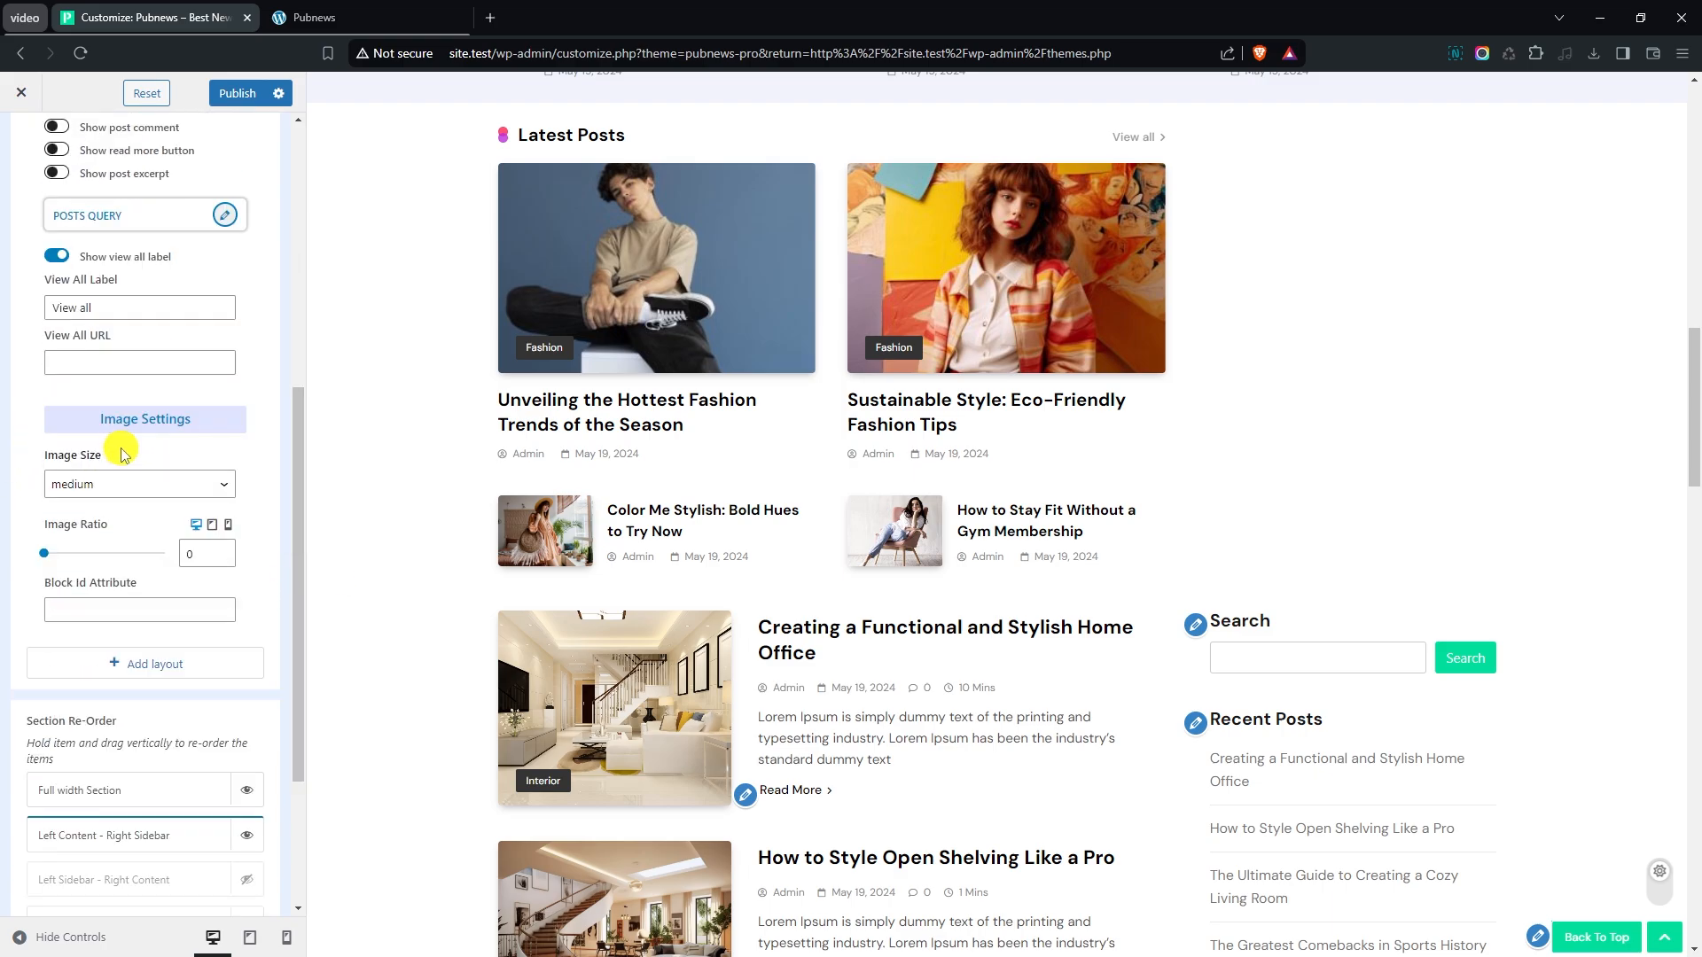
click(92, 484)
click(100, 556)
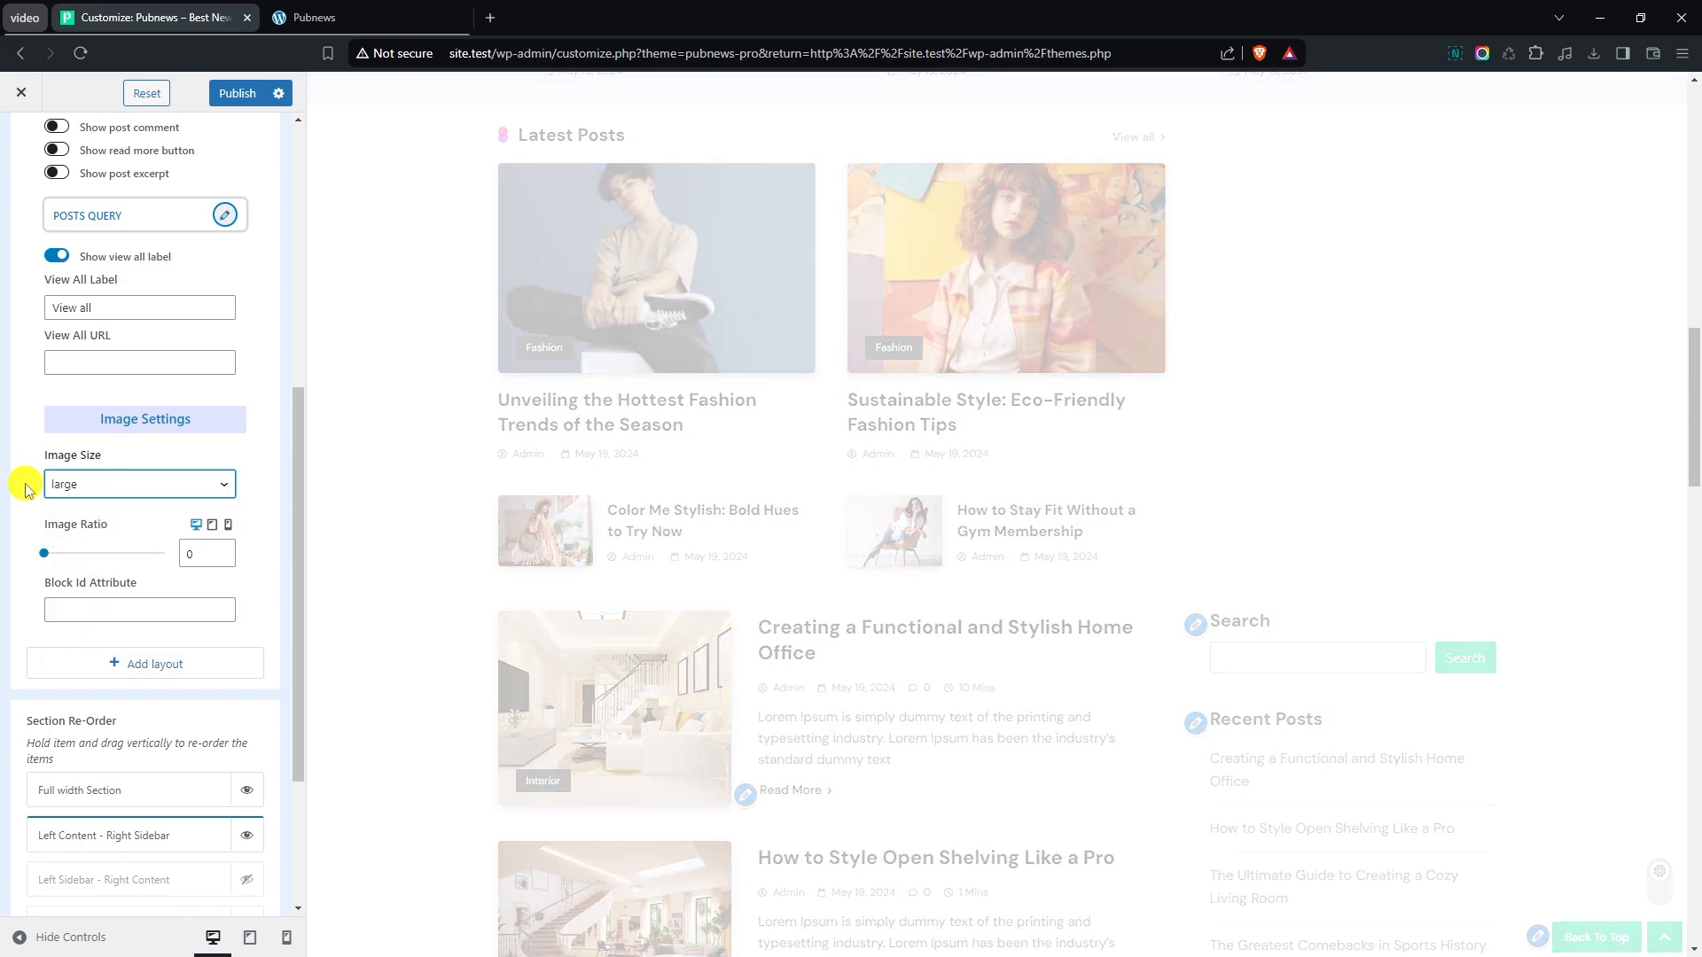
- Collapse the News Alter block's settings and add a News Grid block to the Left Content - Right Sidebar section
scroll(432, 500, up, 2)
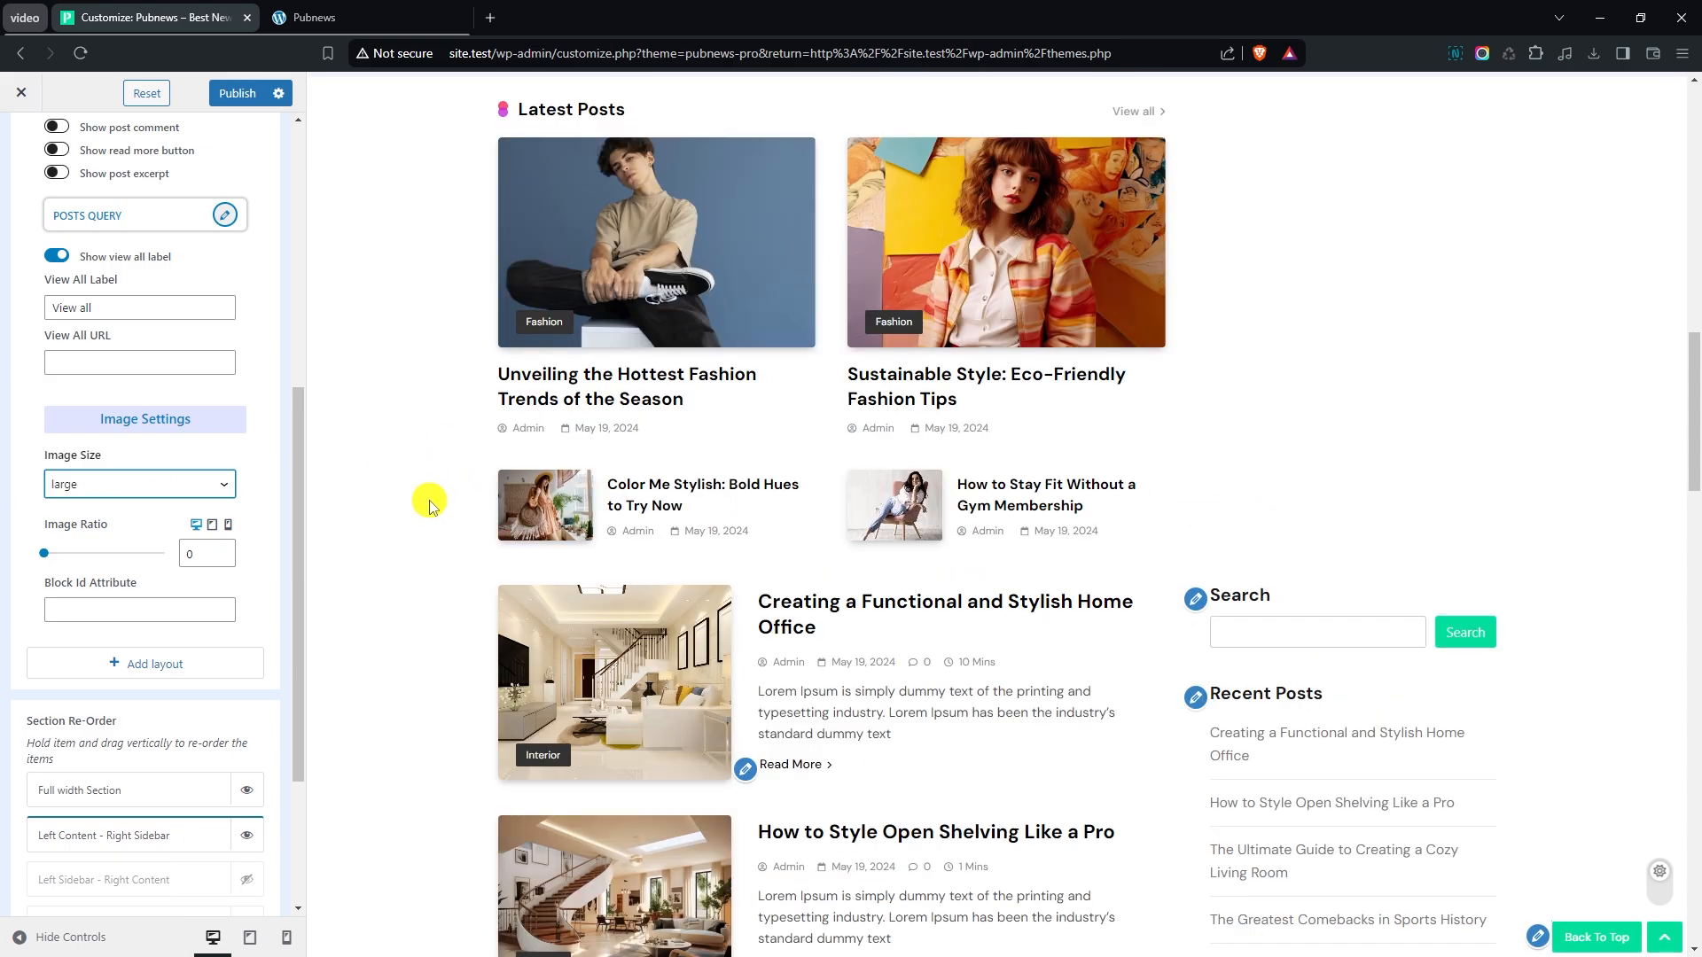
scroll(434, 496, down, 1)
scroll(231, 383, up, 4)
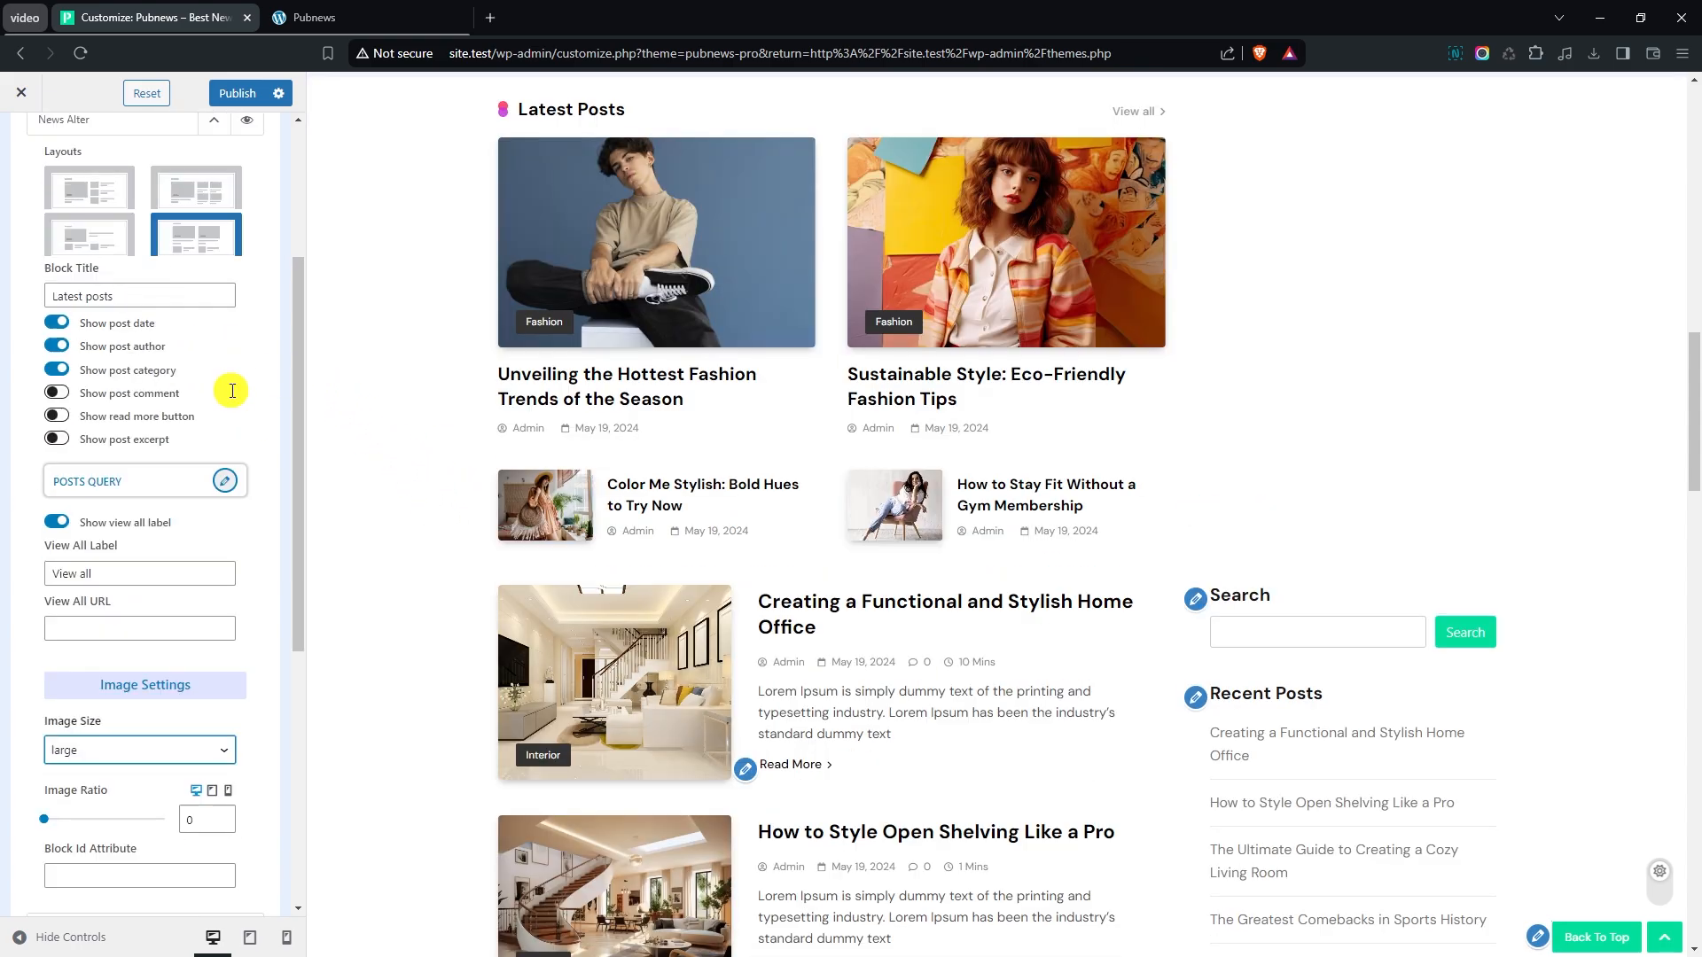
click(211, 209)
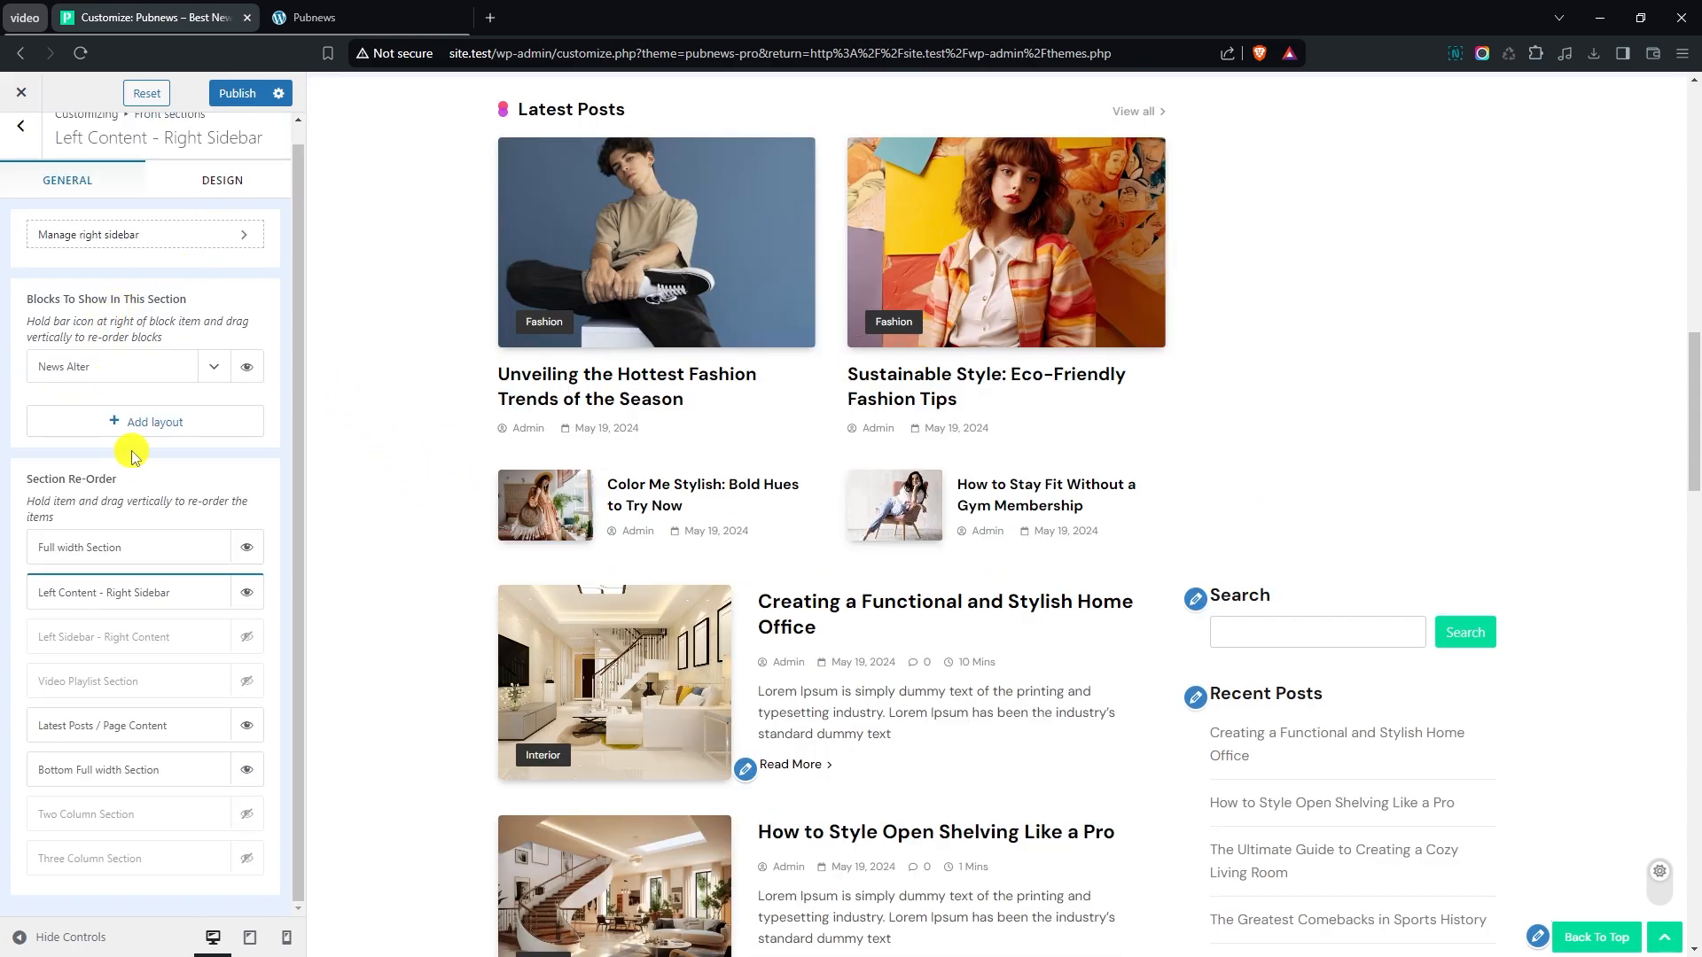
click(148, 425)
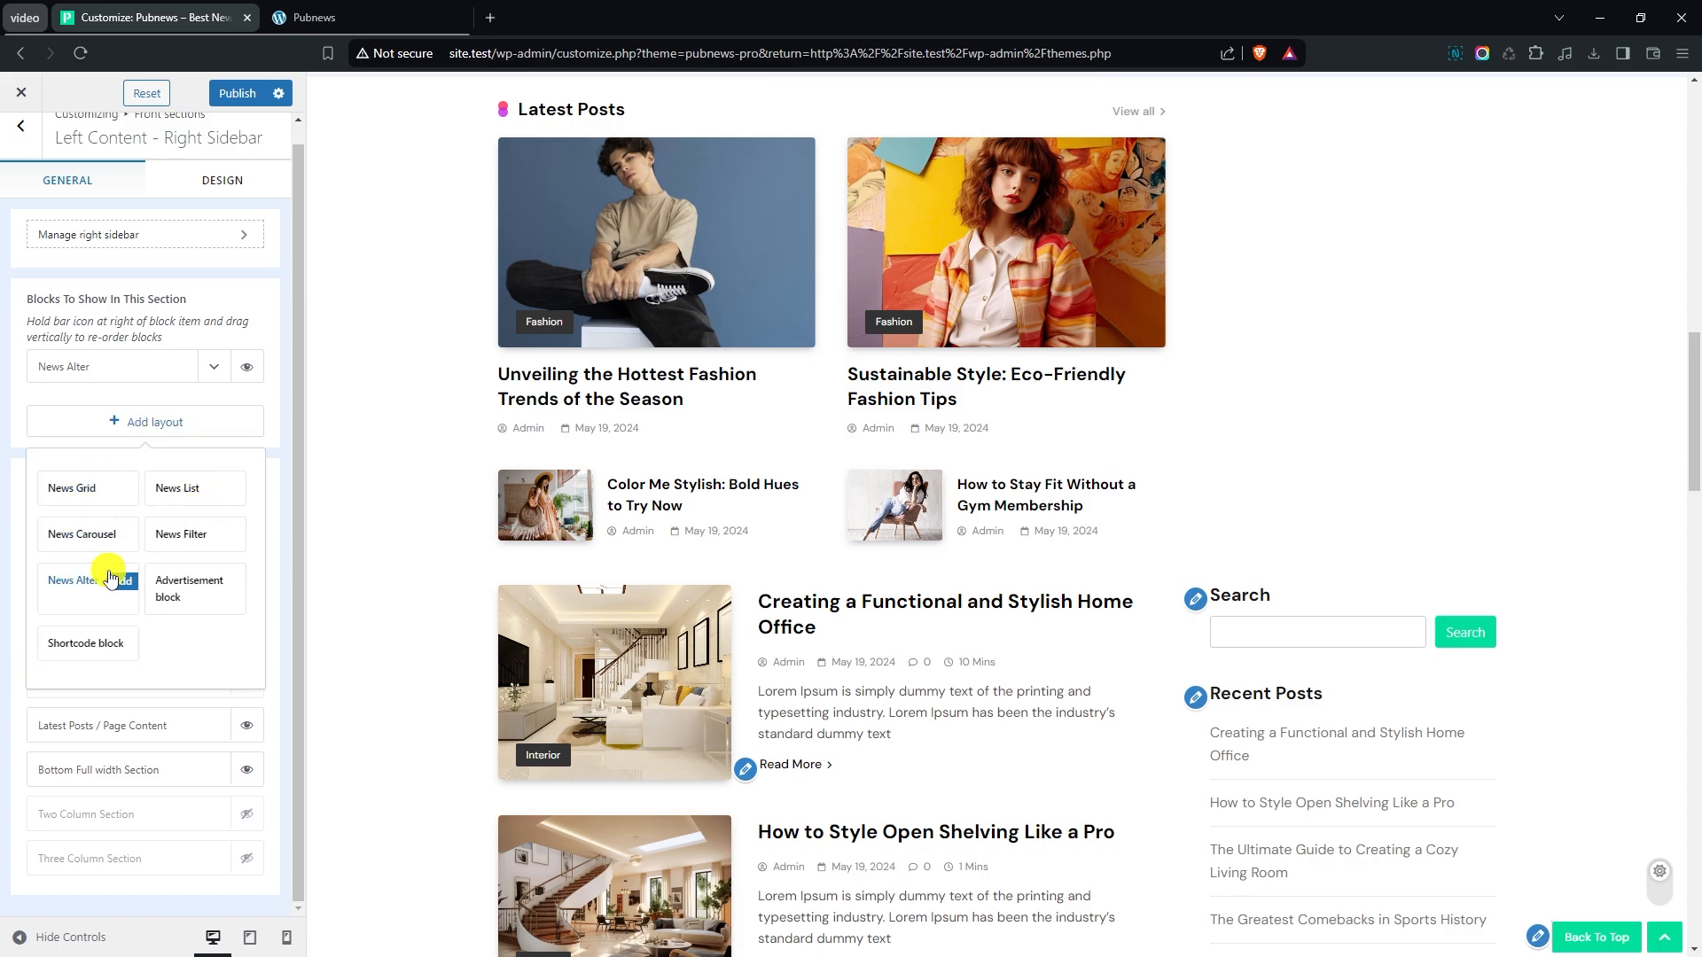
click(103, 488)
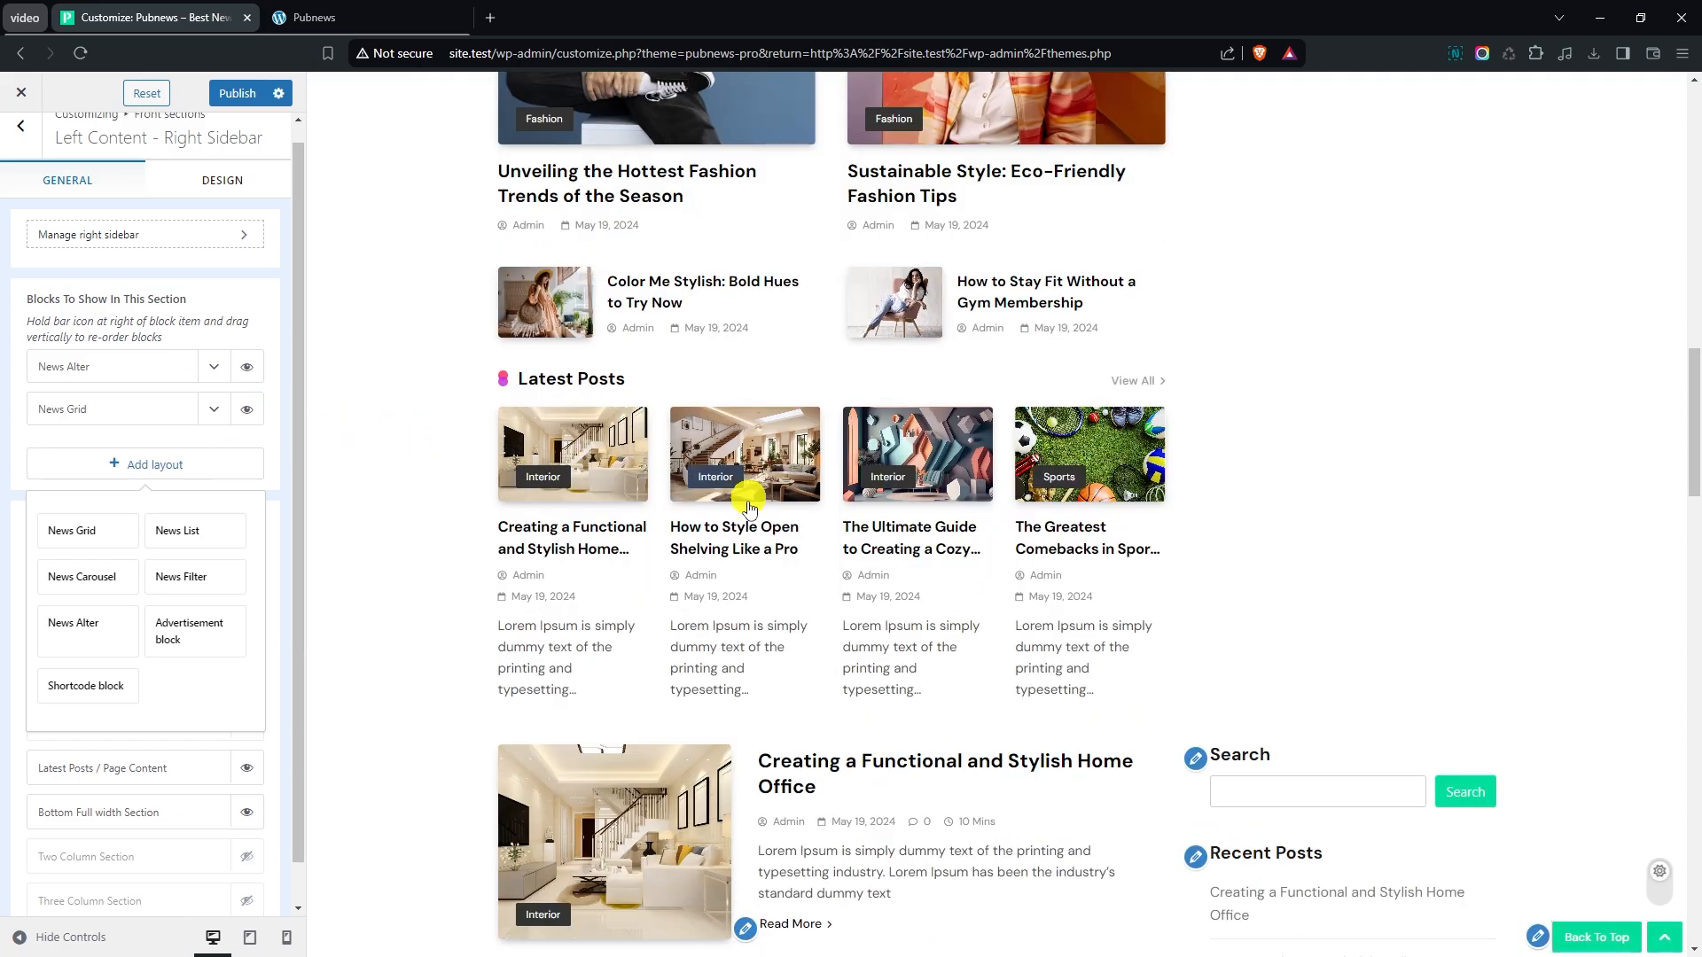
- Apply the fourth layout to the News Grid block and set its number of columns to 2
click(217, 412)
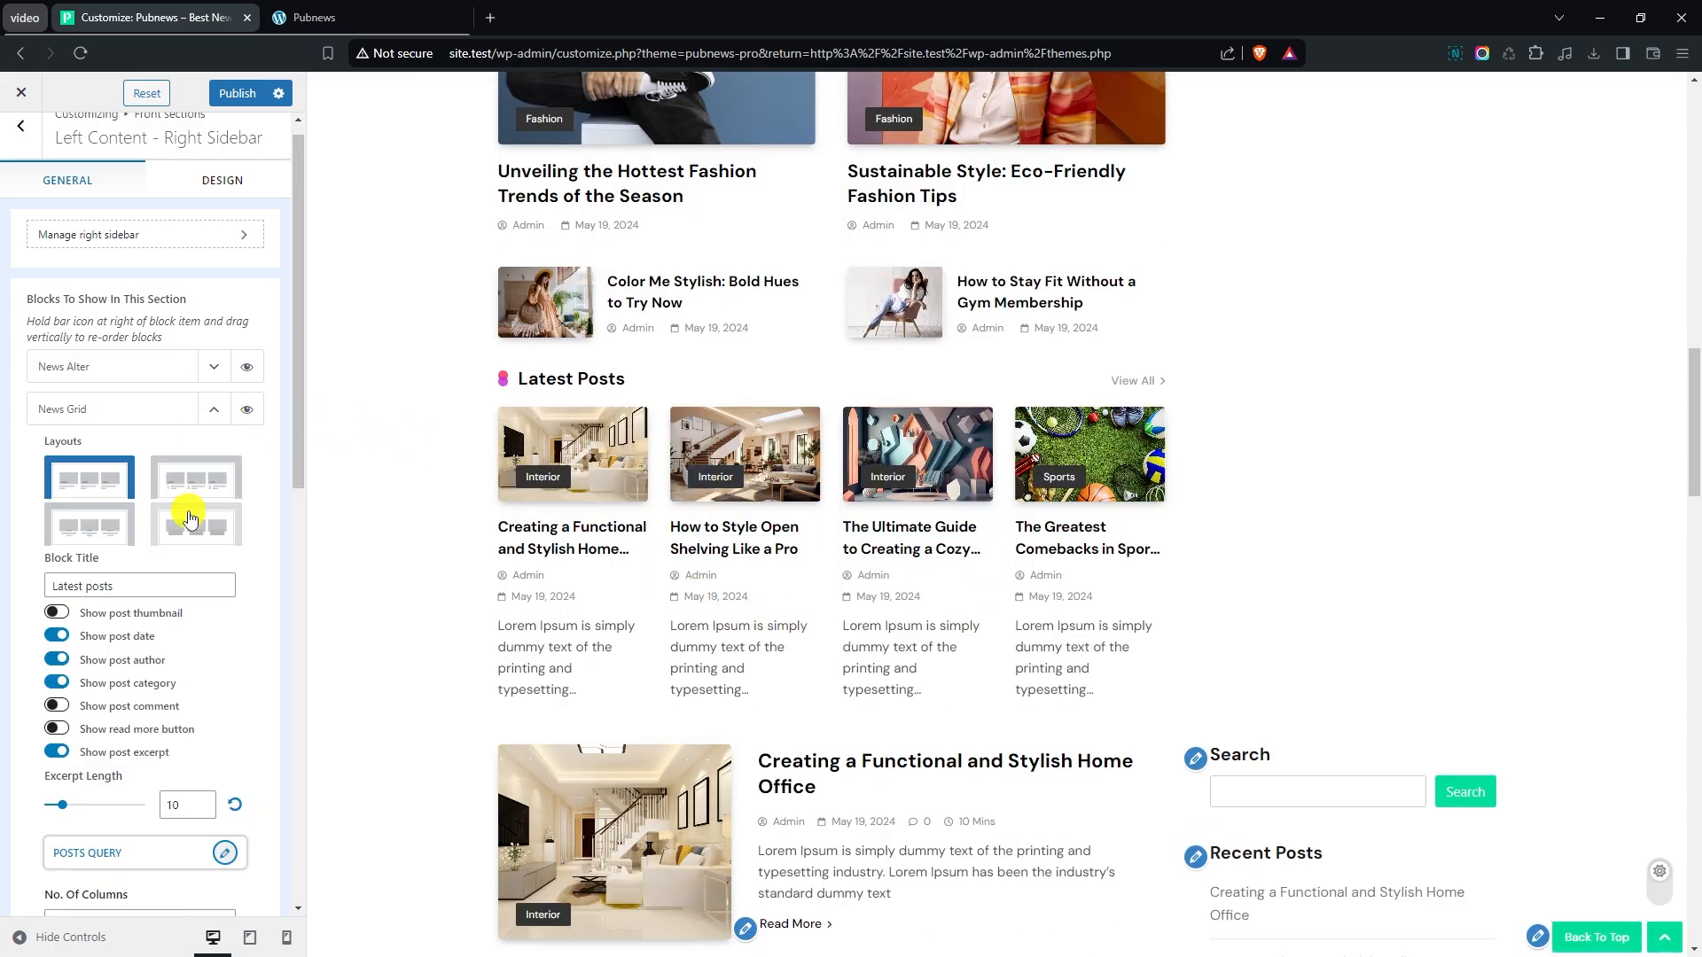
scroll(190, 503, down, 1)
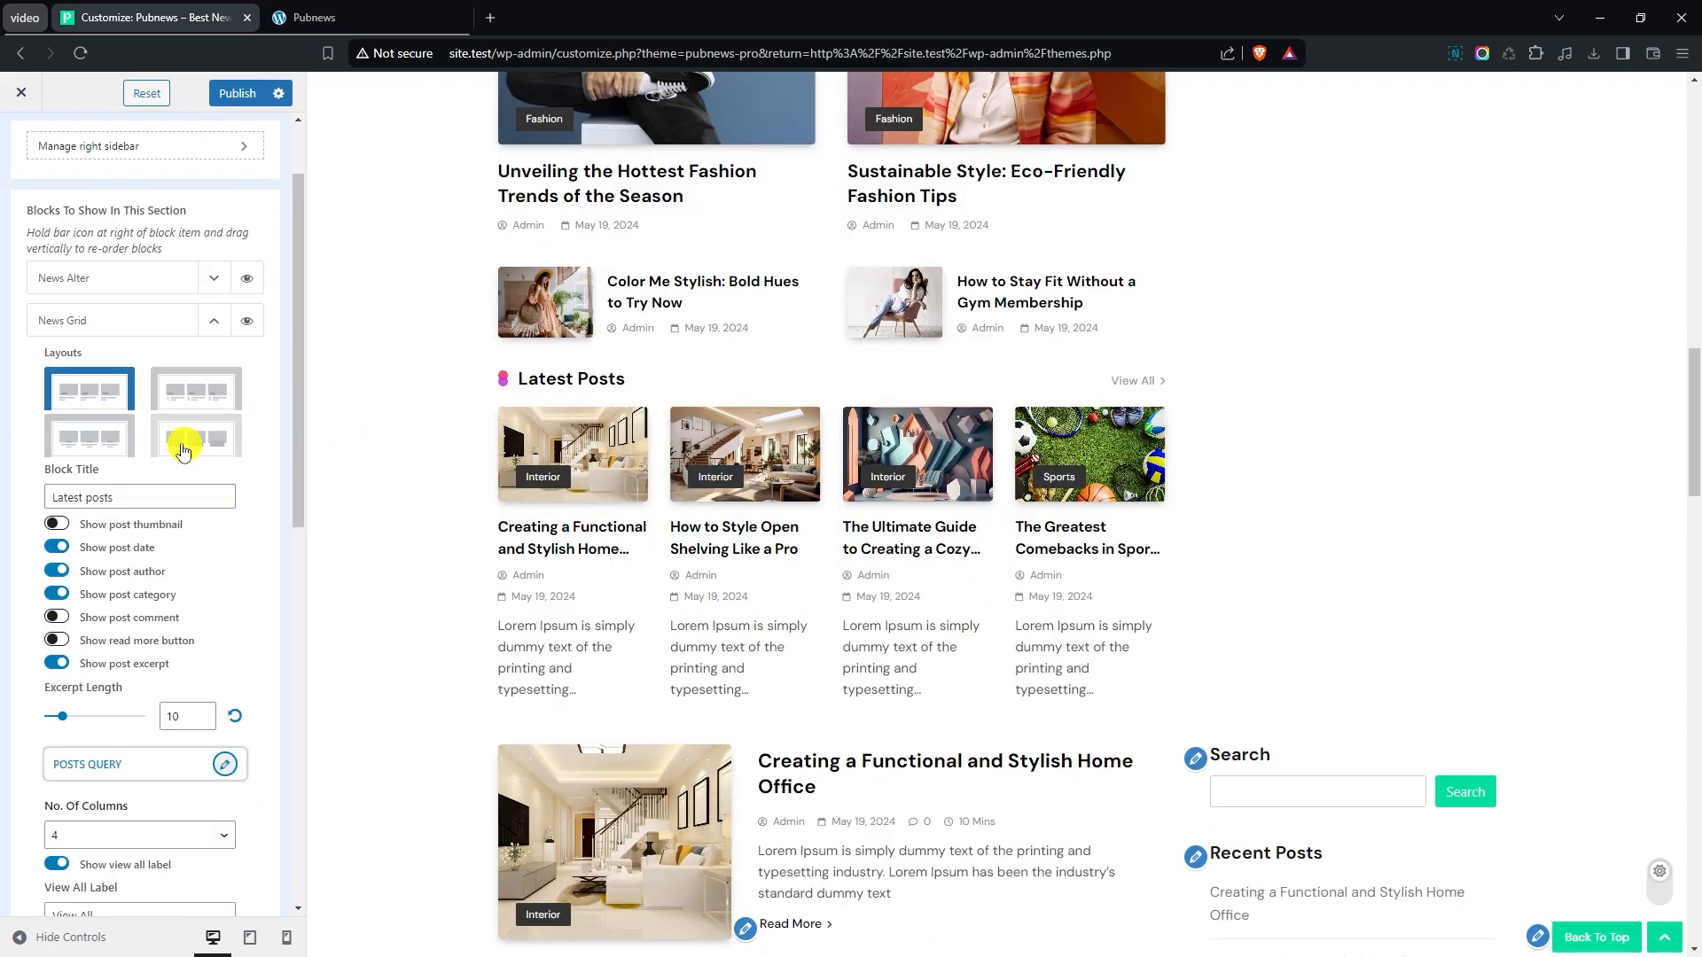
click(232, 437)
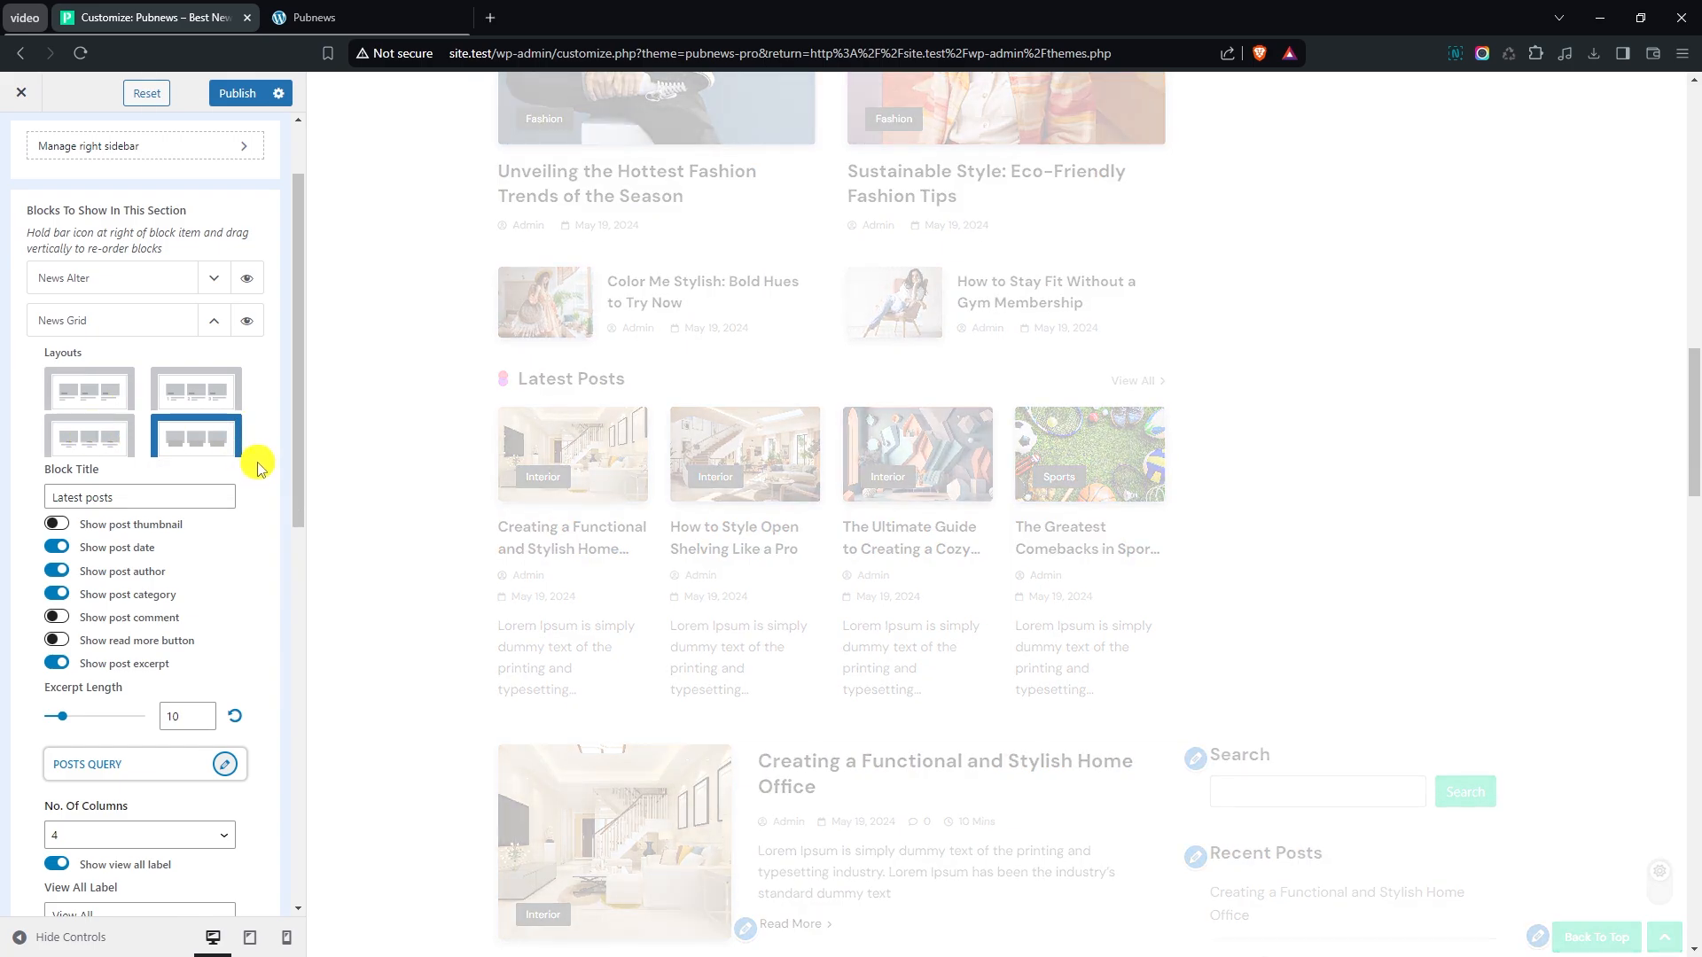
scroll(256, 457, down, 3)
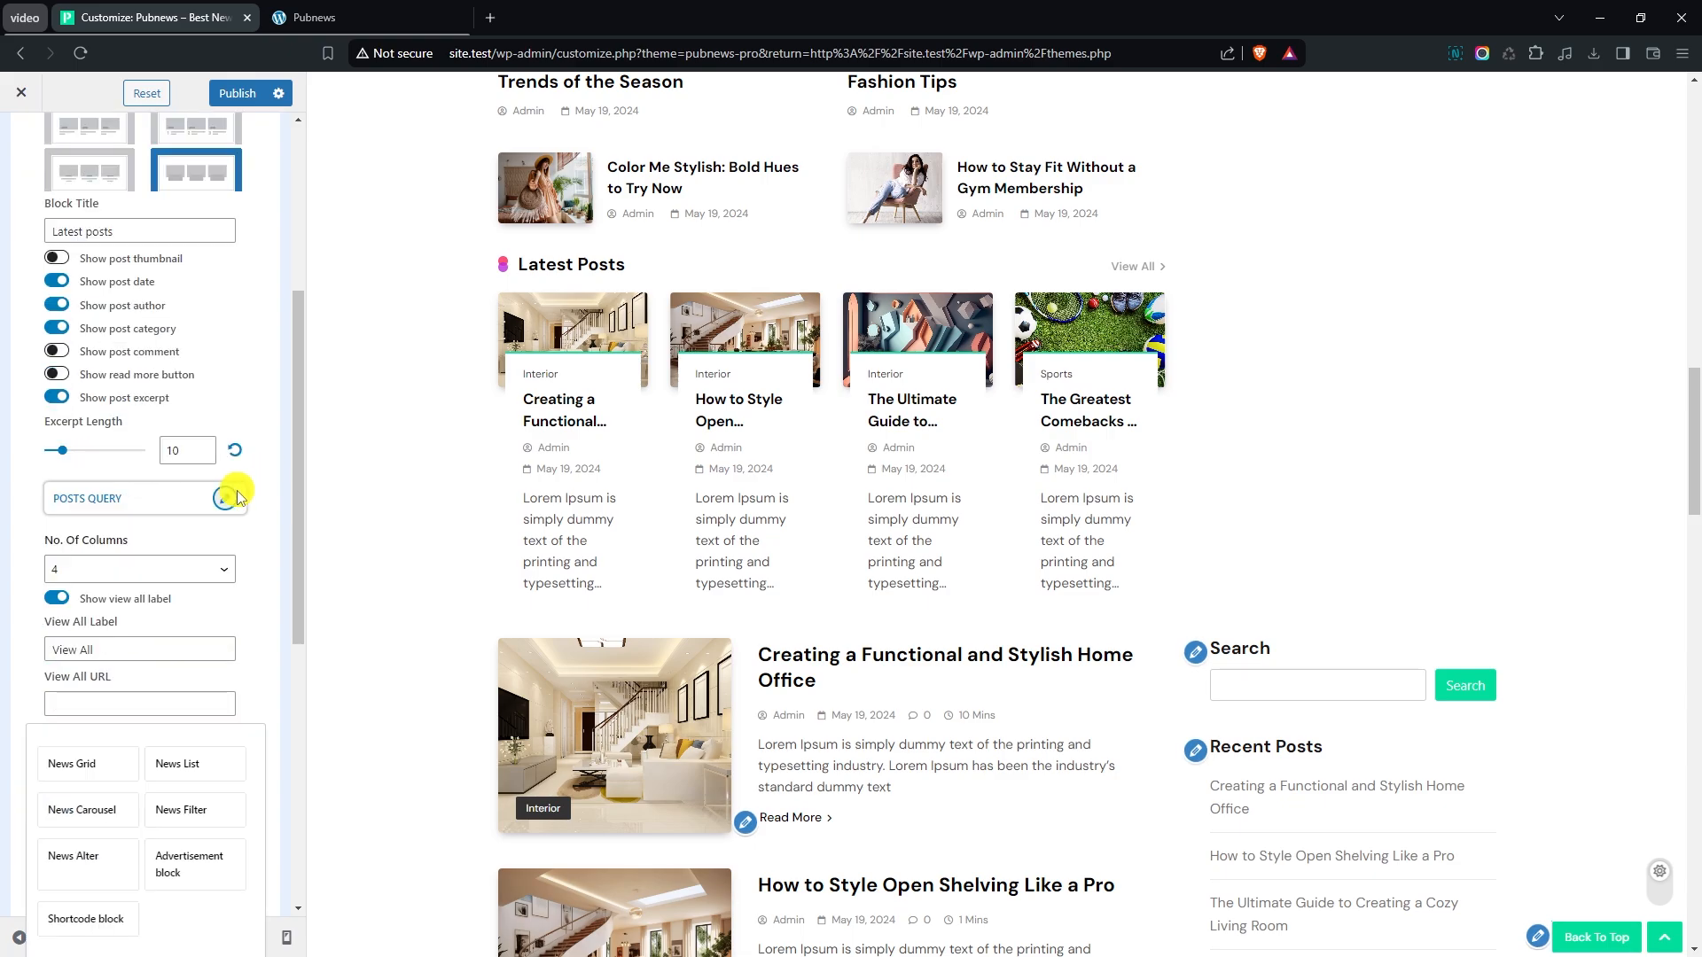
click(75, 571)
click(89, 604)
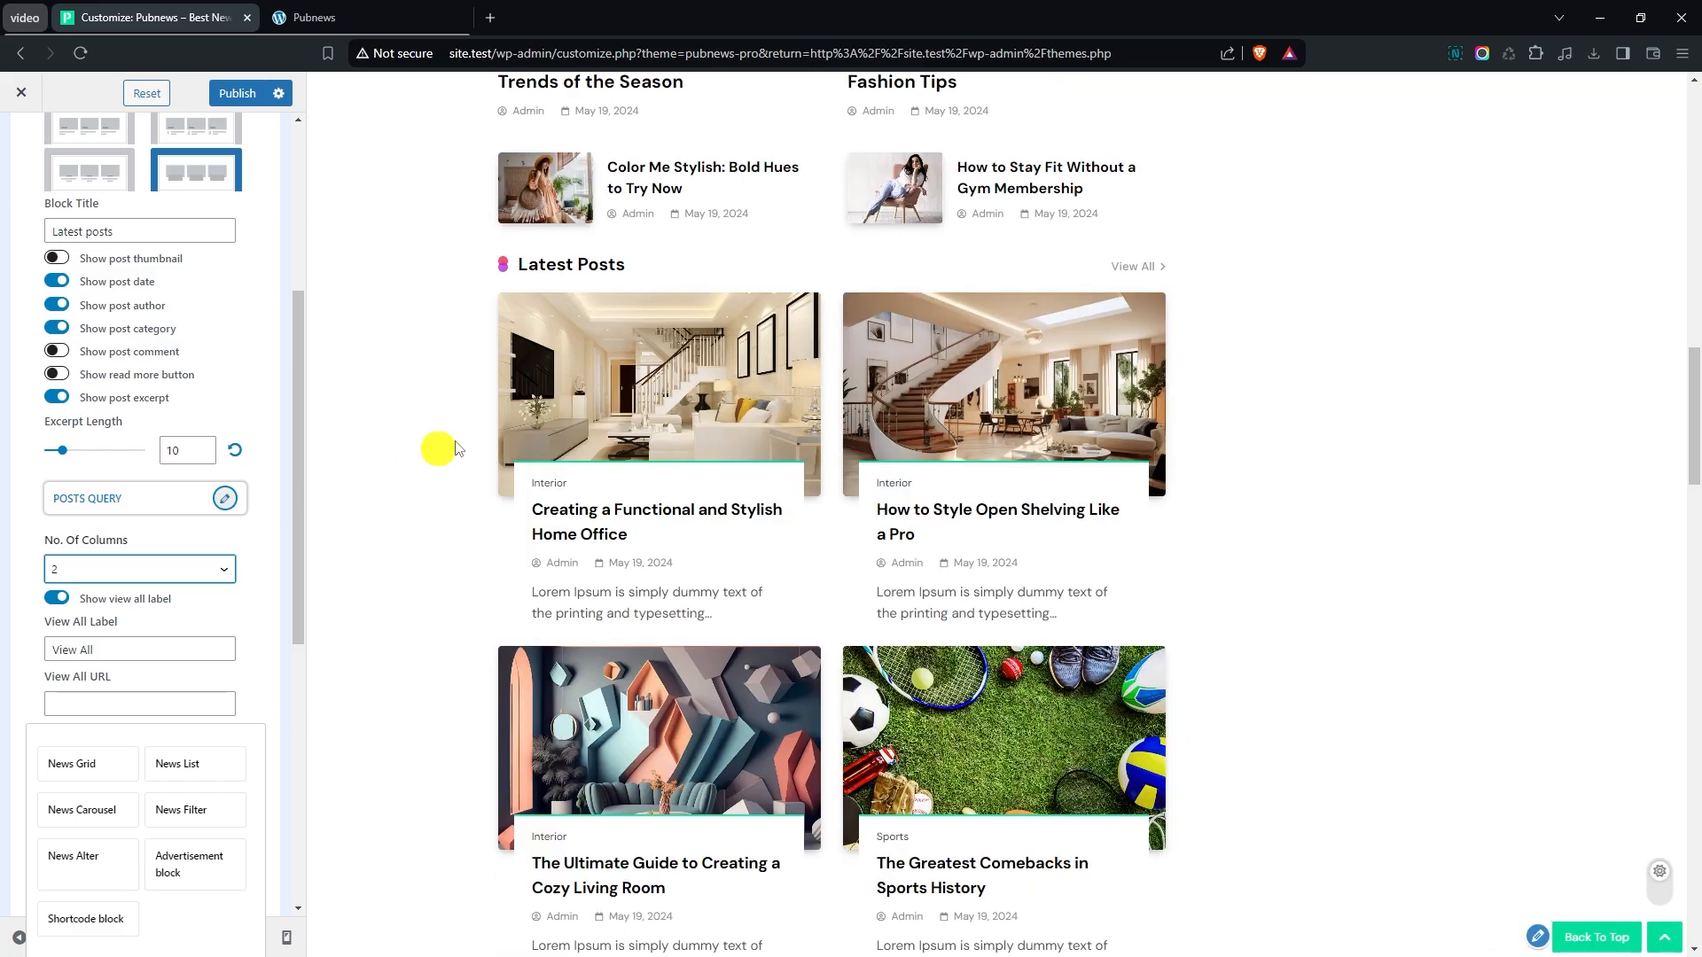
- Limit the News Grid block's posts query to the Fashion and Interior categories and close the query settings
scroll(437, 448, down, 1)
click(244, 497)
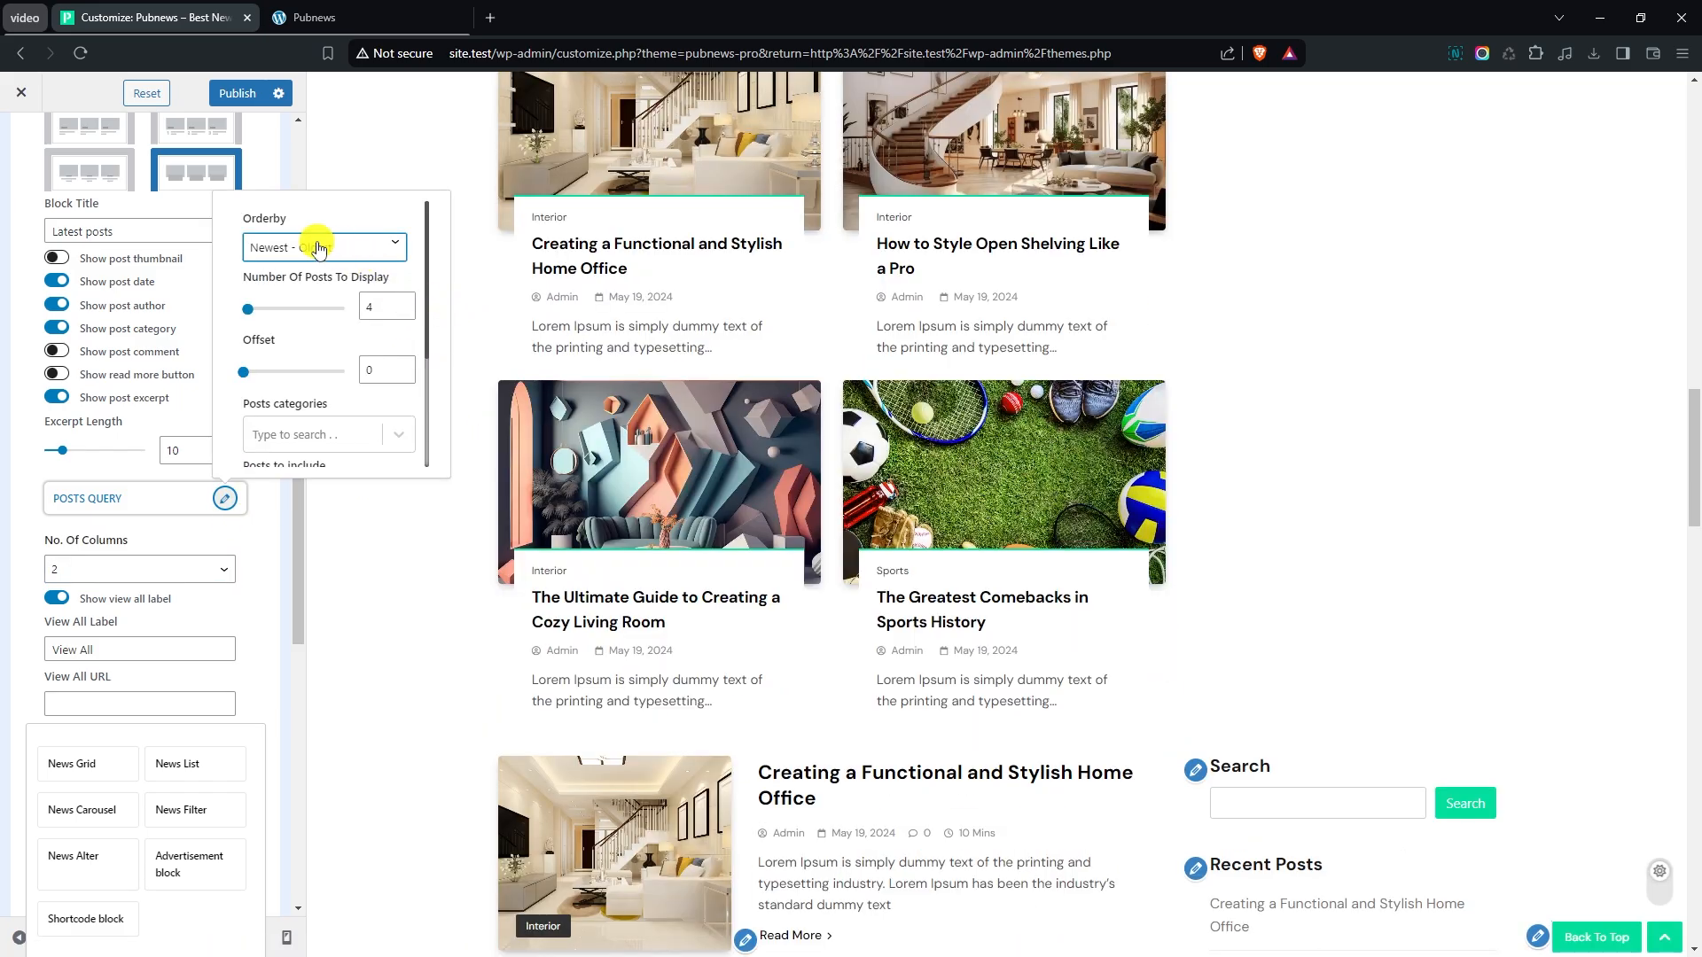
scroll(434, 324, down, 1)
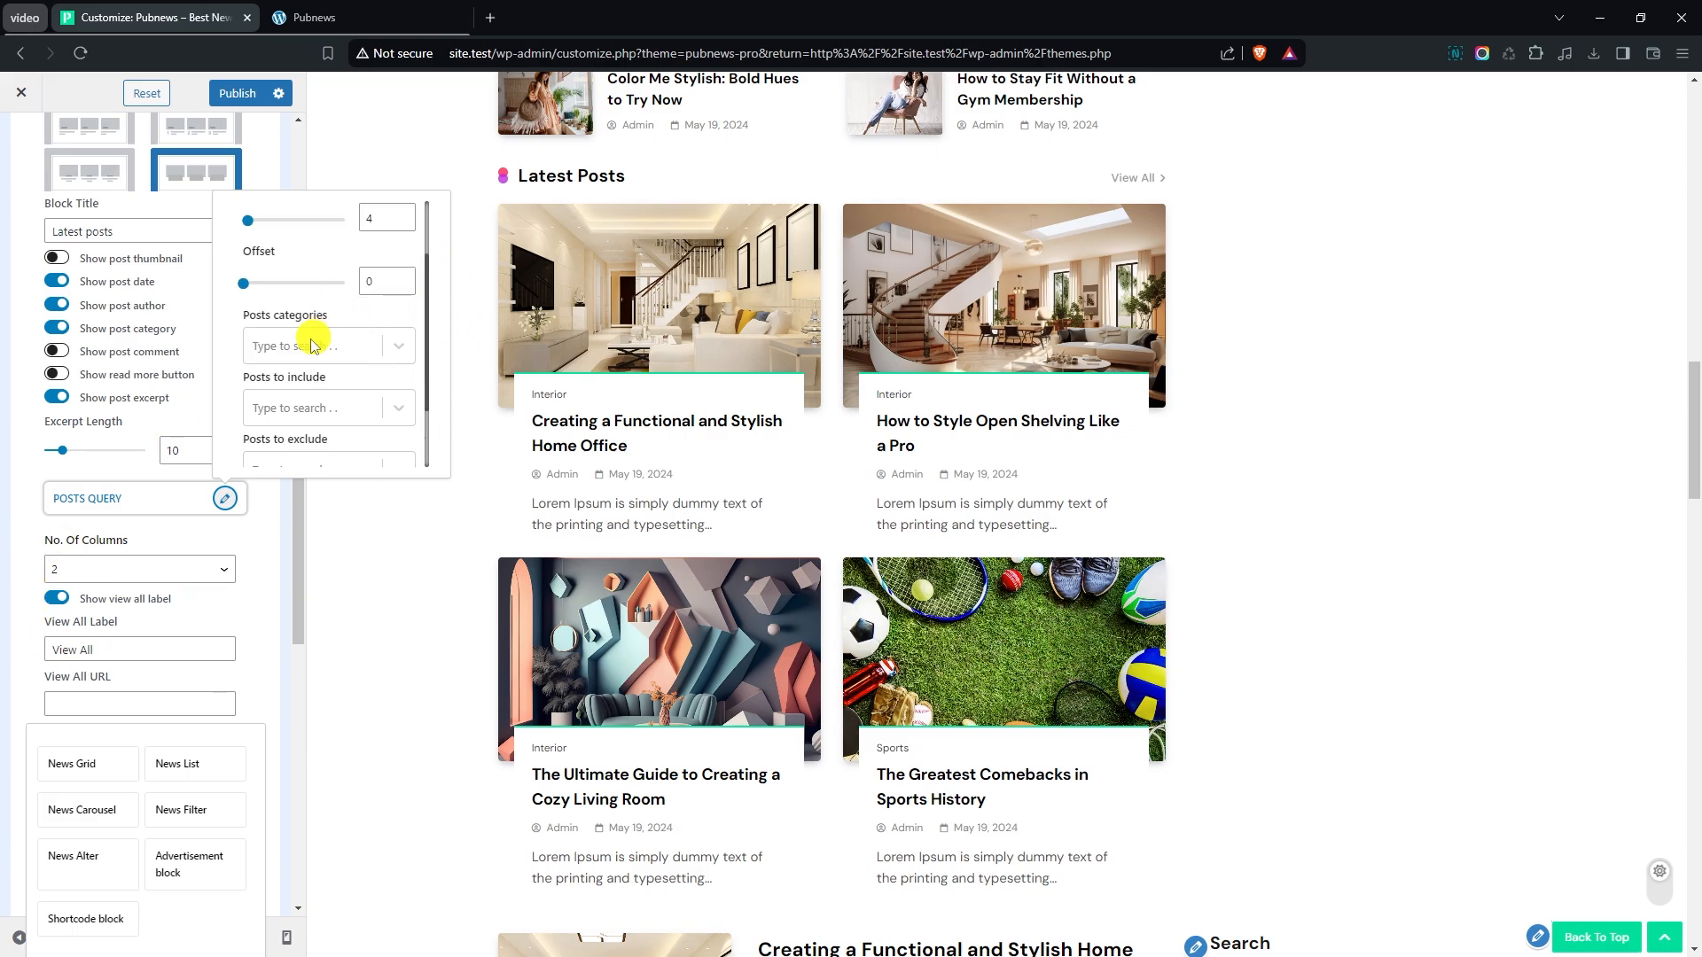
click(299, 351)
click(310, 391)
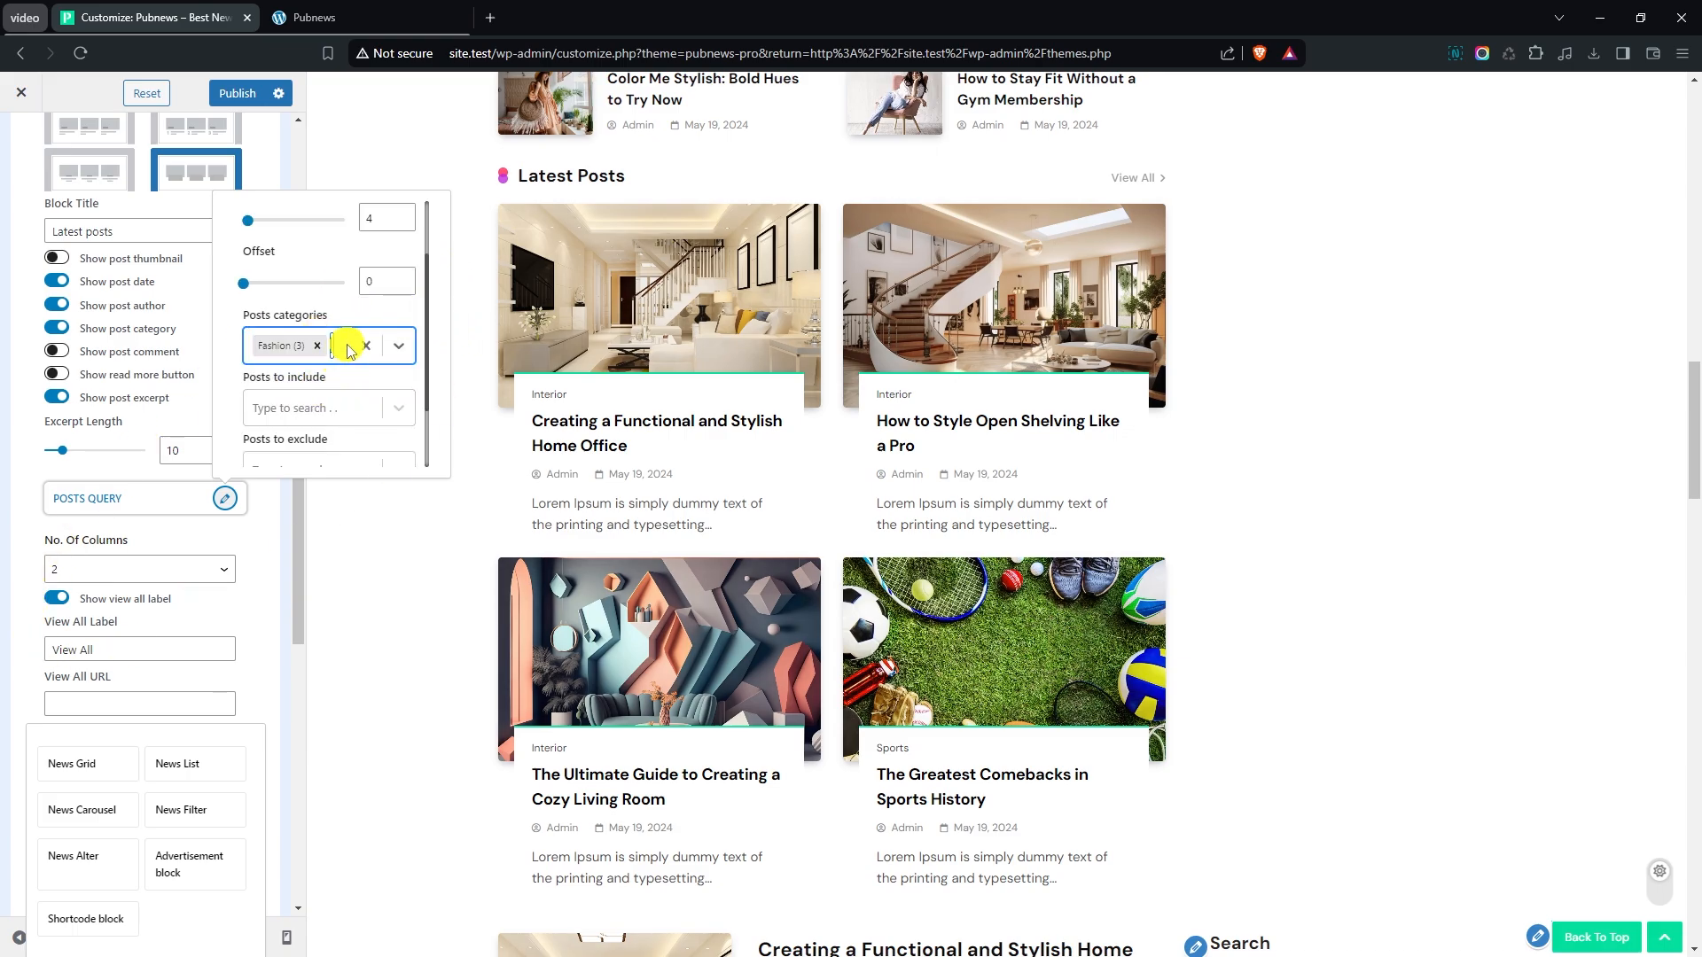
click(346, 350)
click(321, 418)
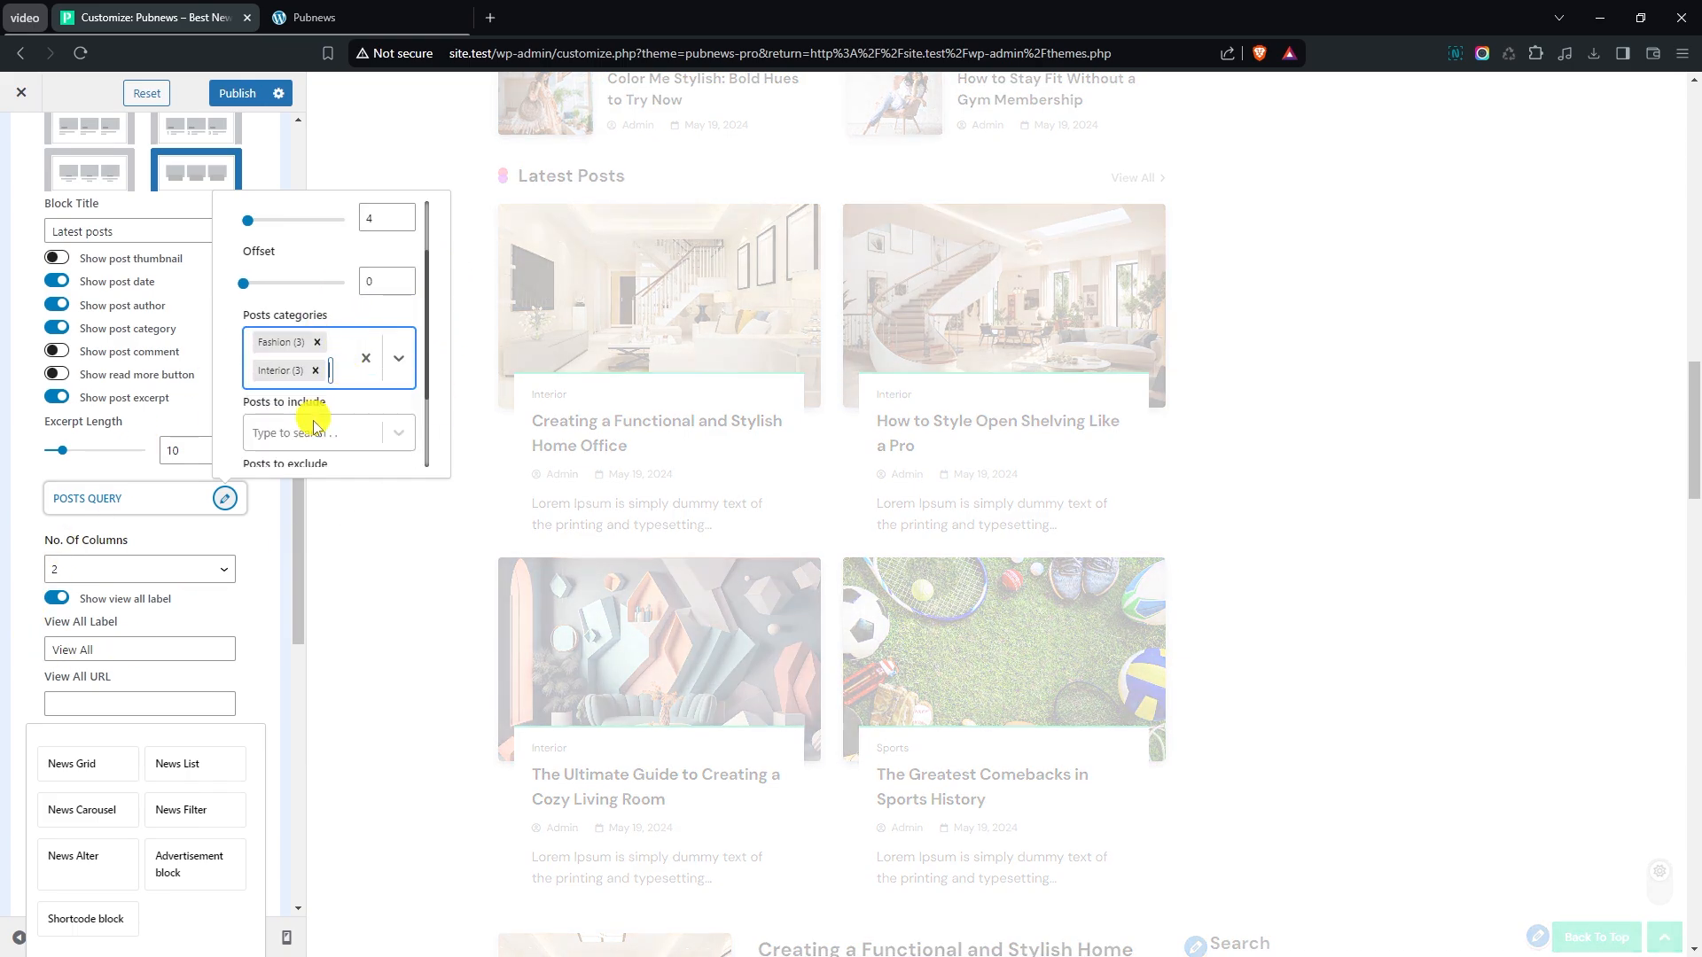
click(254, 558)
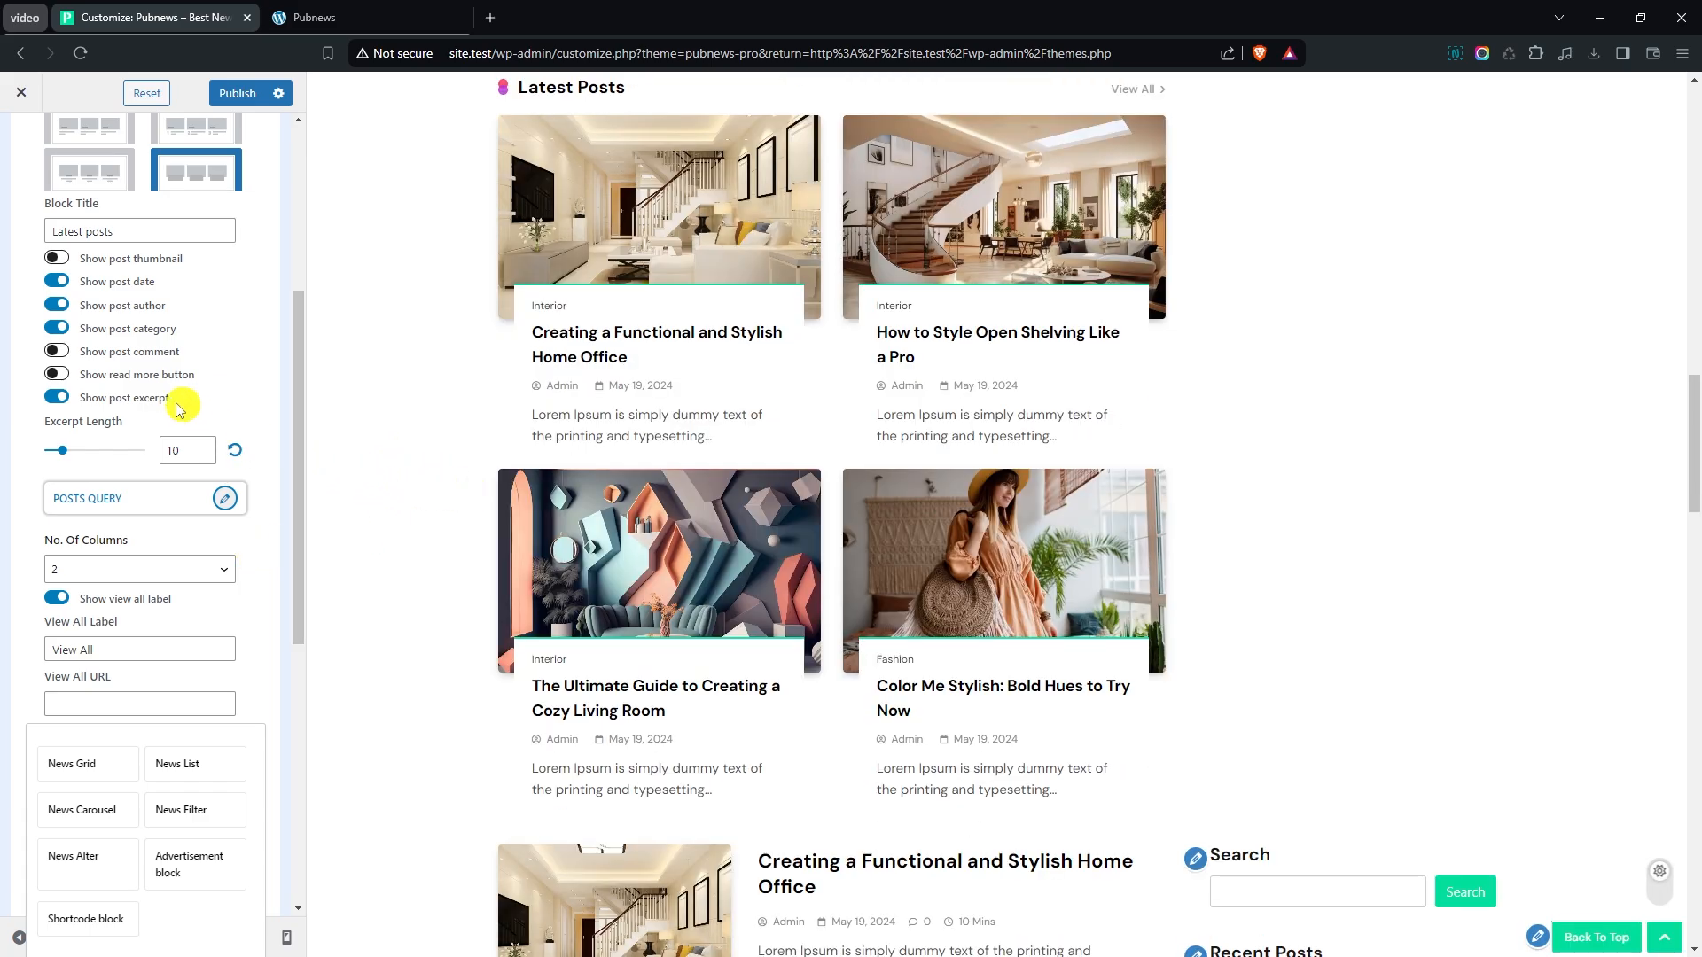
- Hide the post excerpt, author and date in the News Grid block and collapse its settings
click(60, 397)
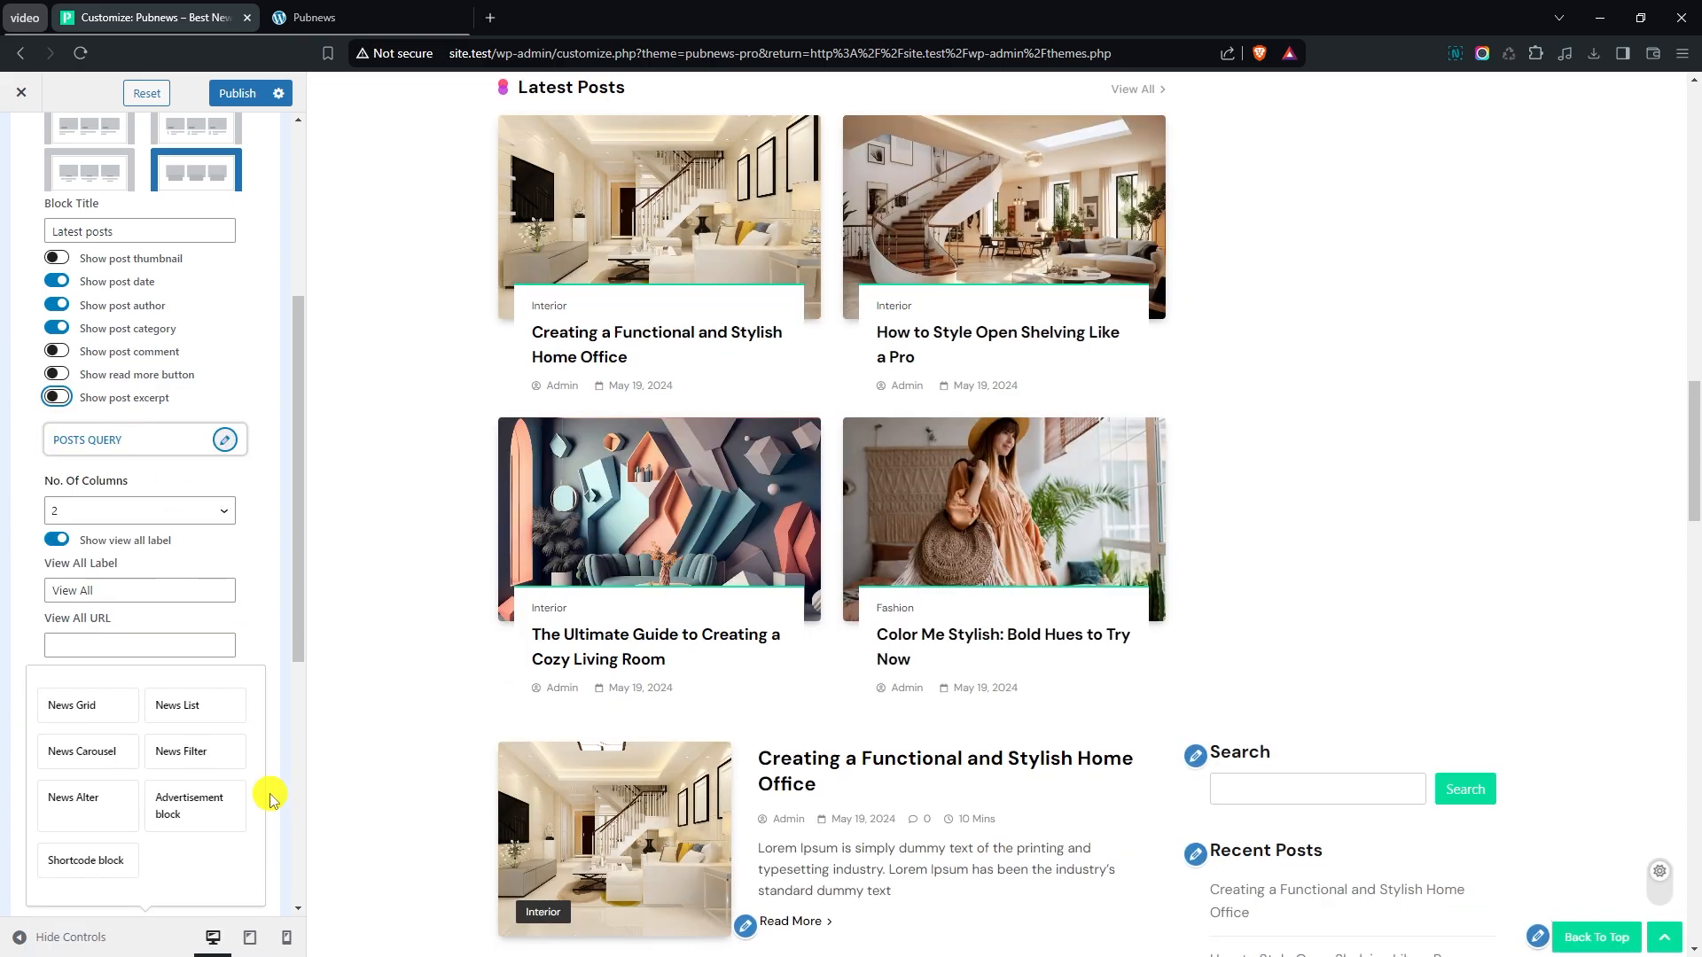
click(57, 283)
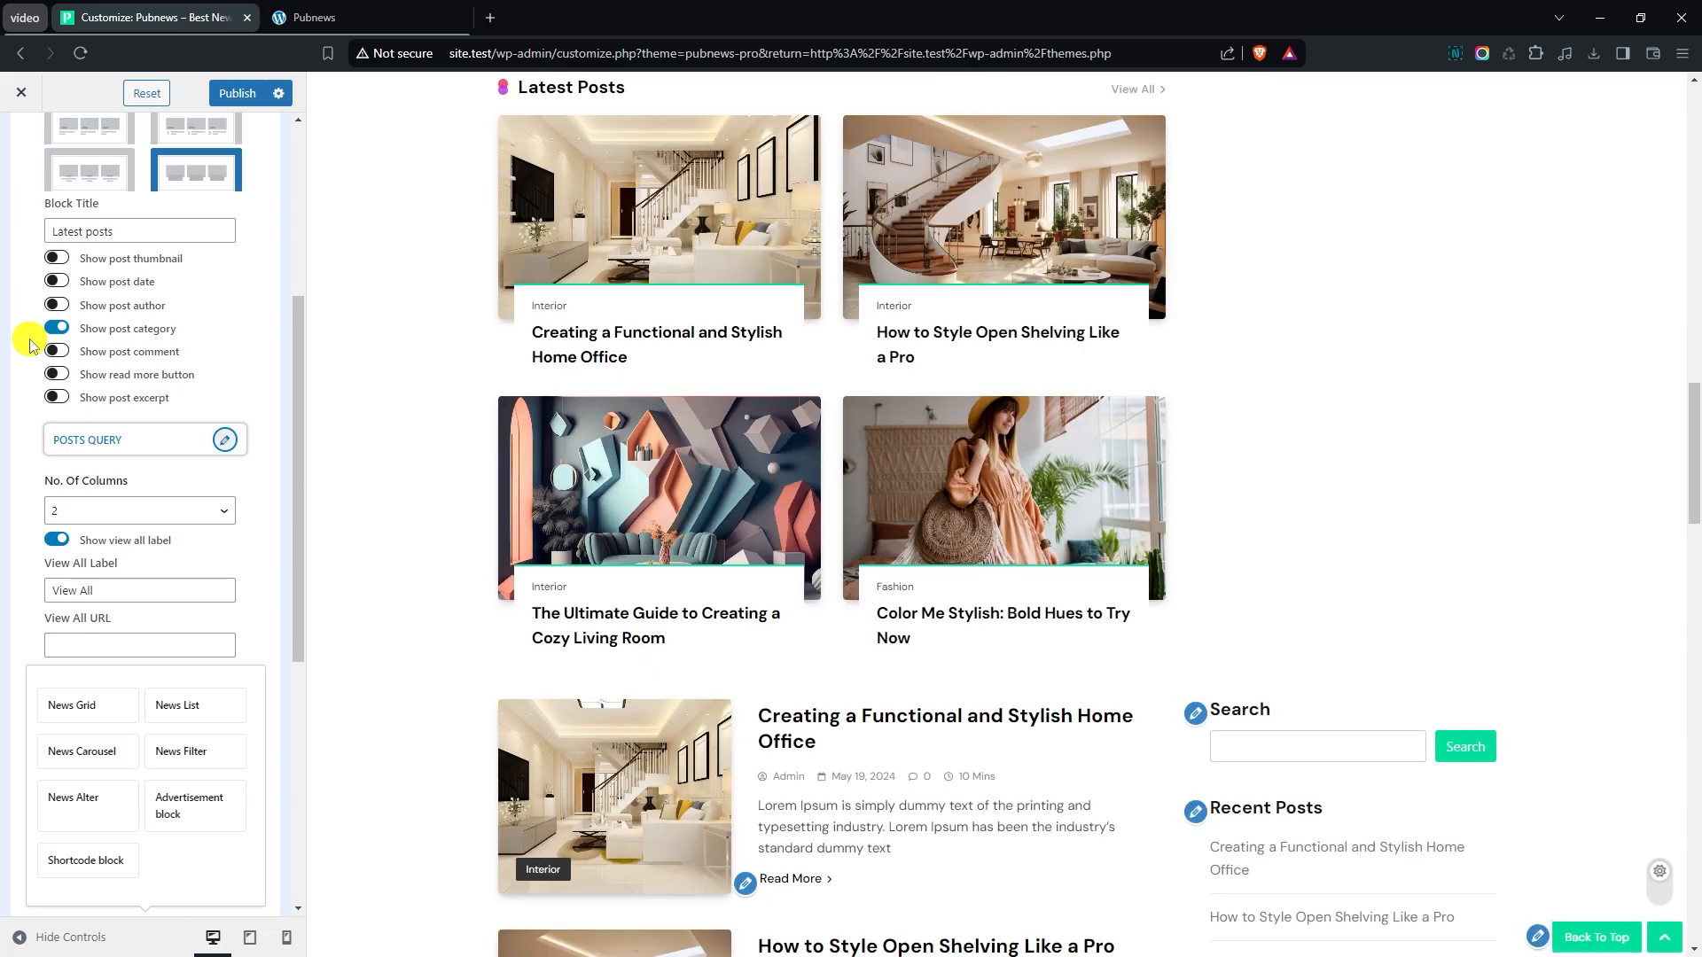
scroll(355, 373, up, 1)
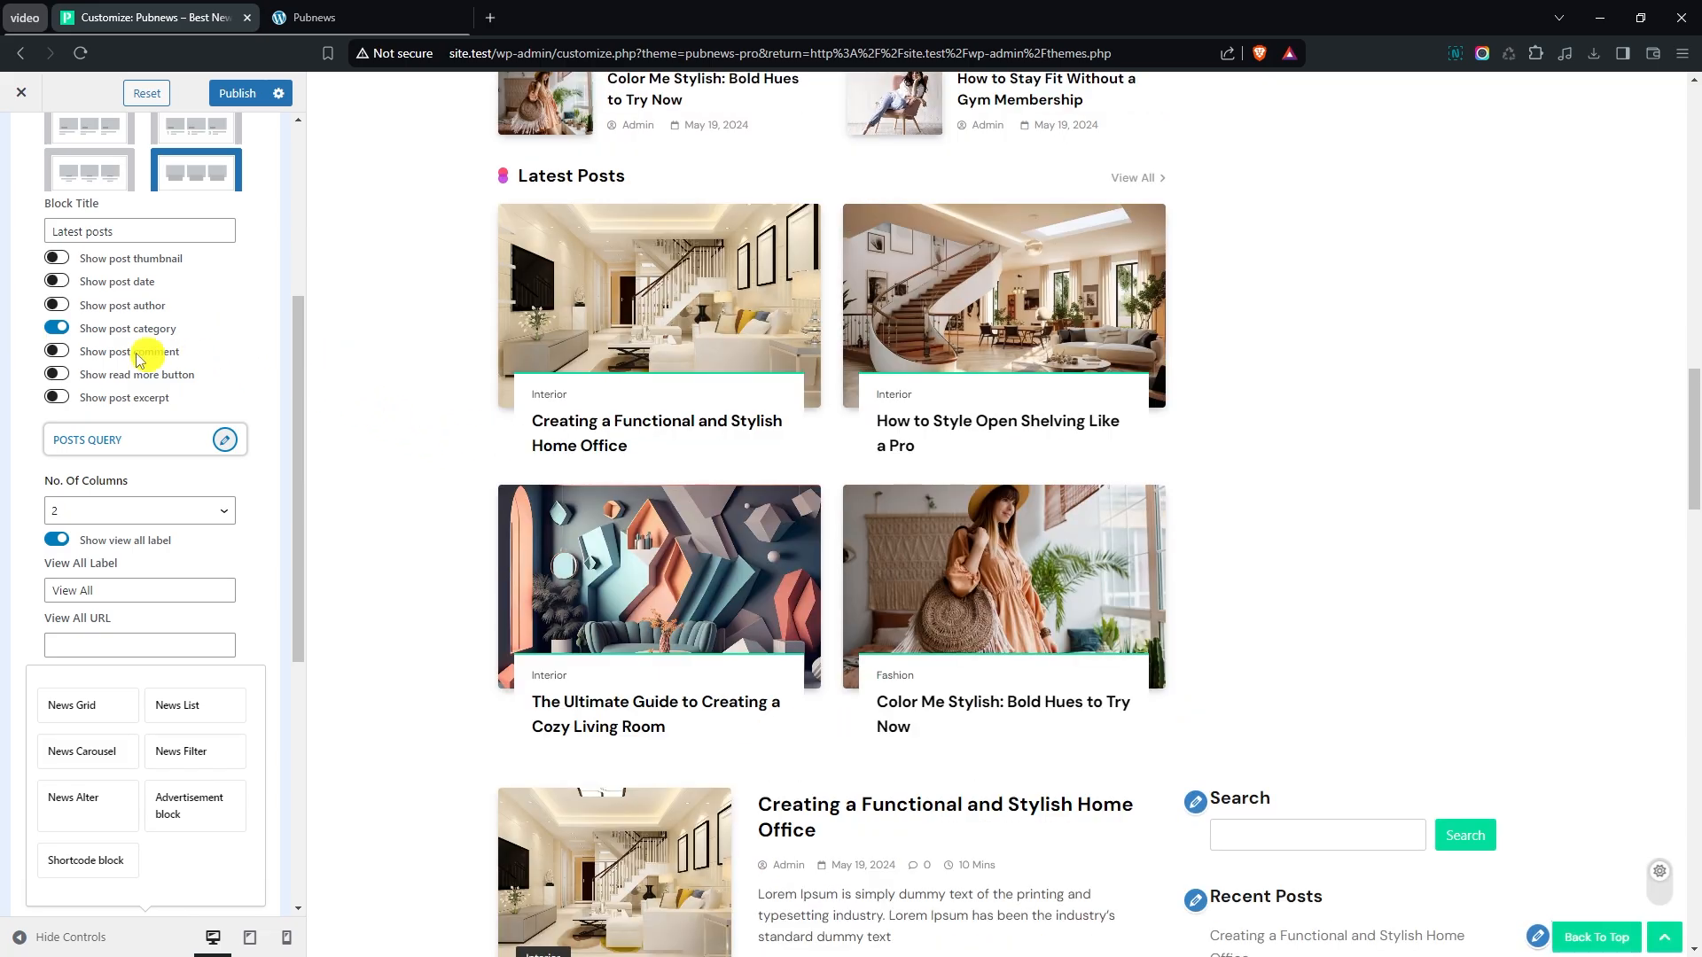
scroll(169, 346, up, 3)
click(214, 322)
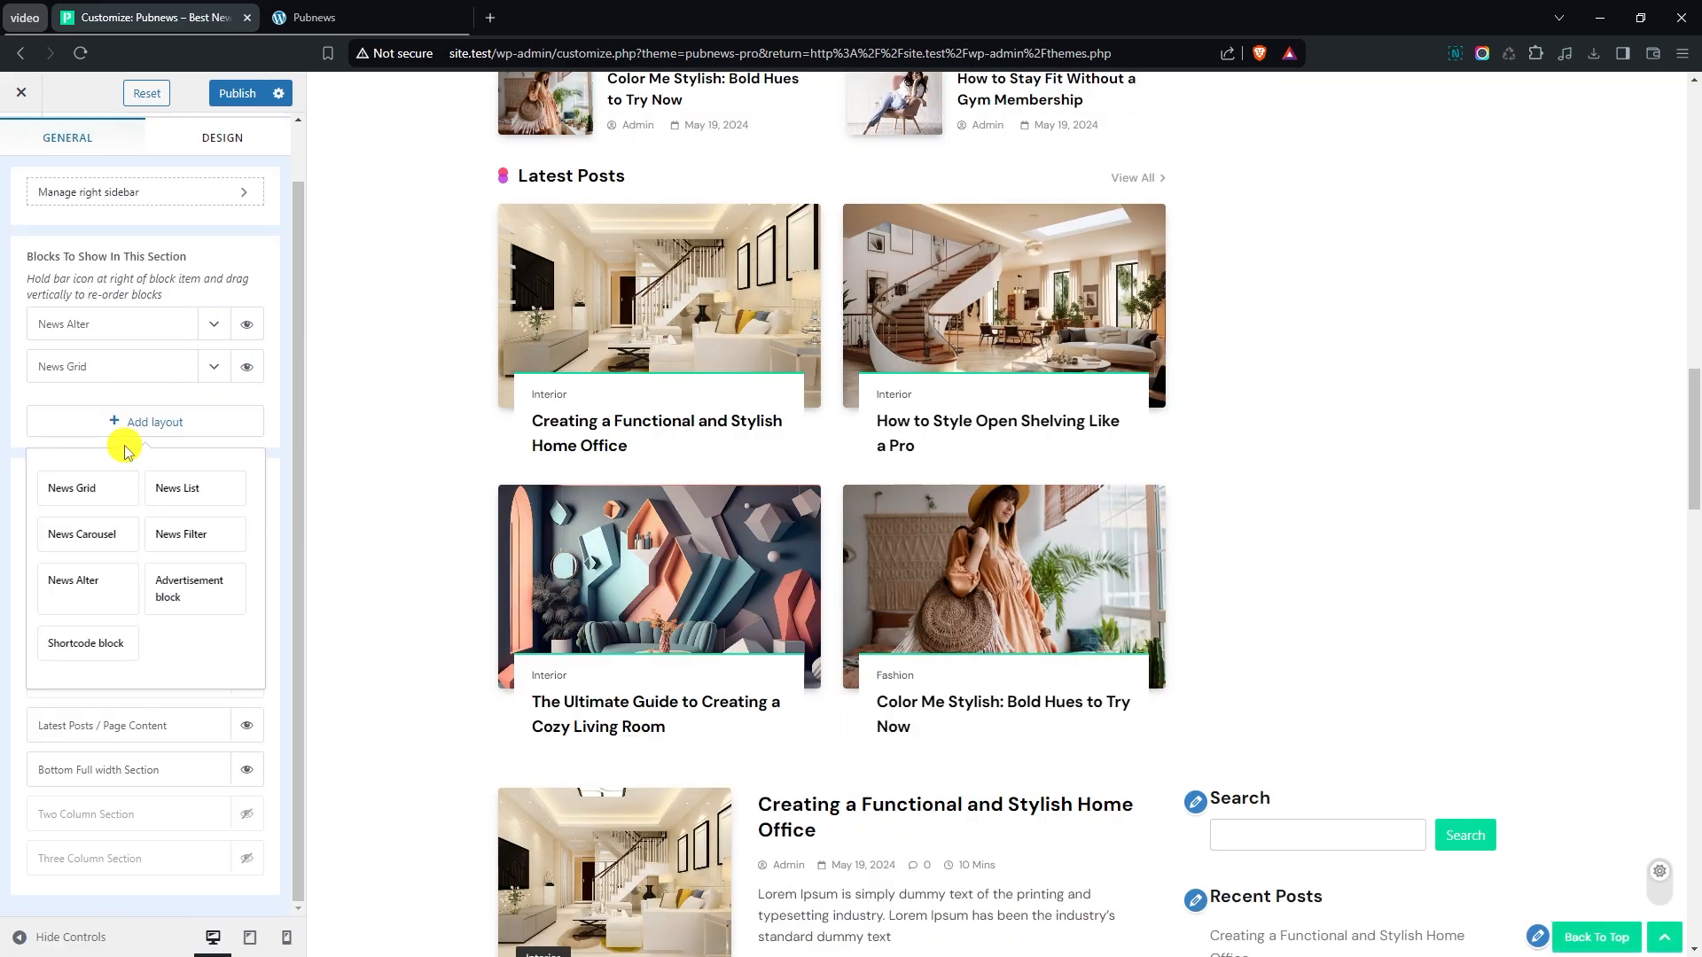
- Add an Advertisement block to the section and close the list of available layouts
click(137, 422)
click(151, 424)
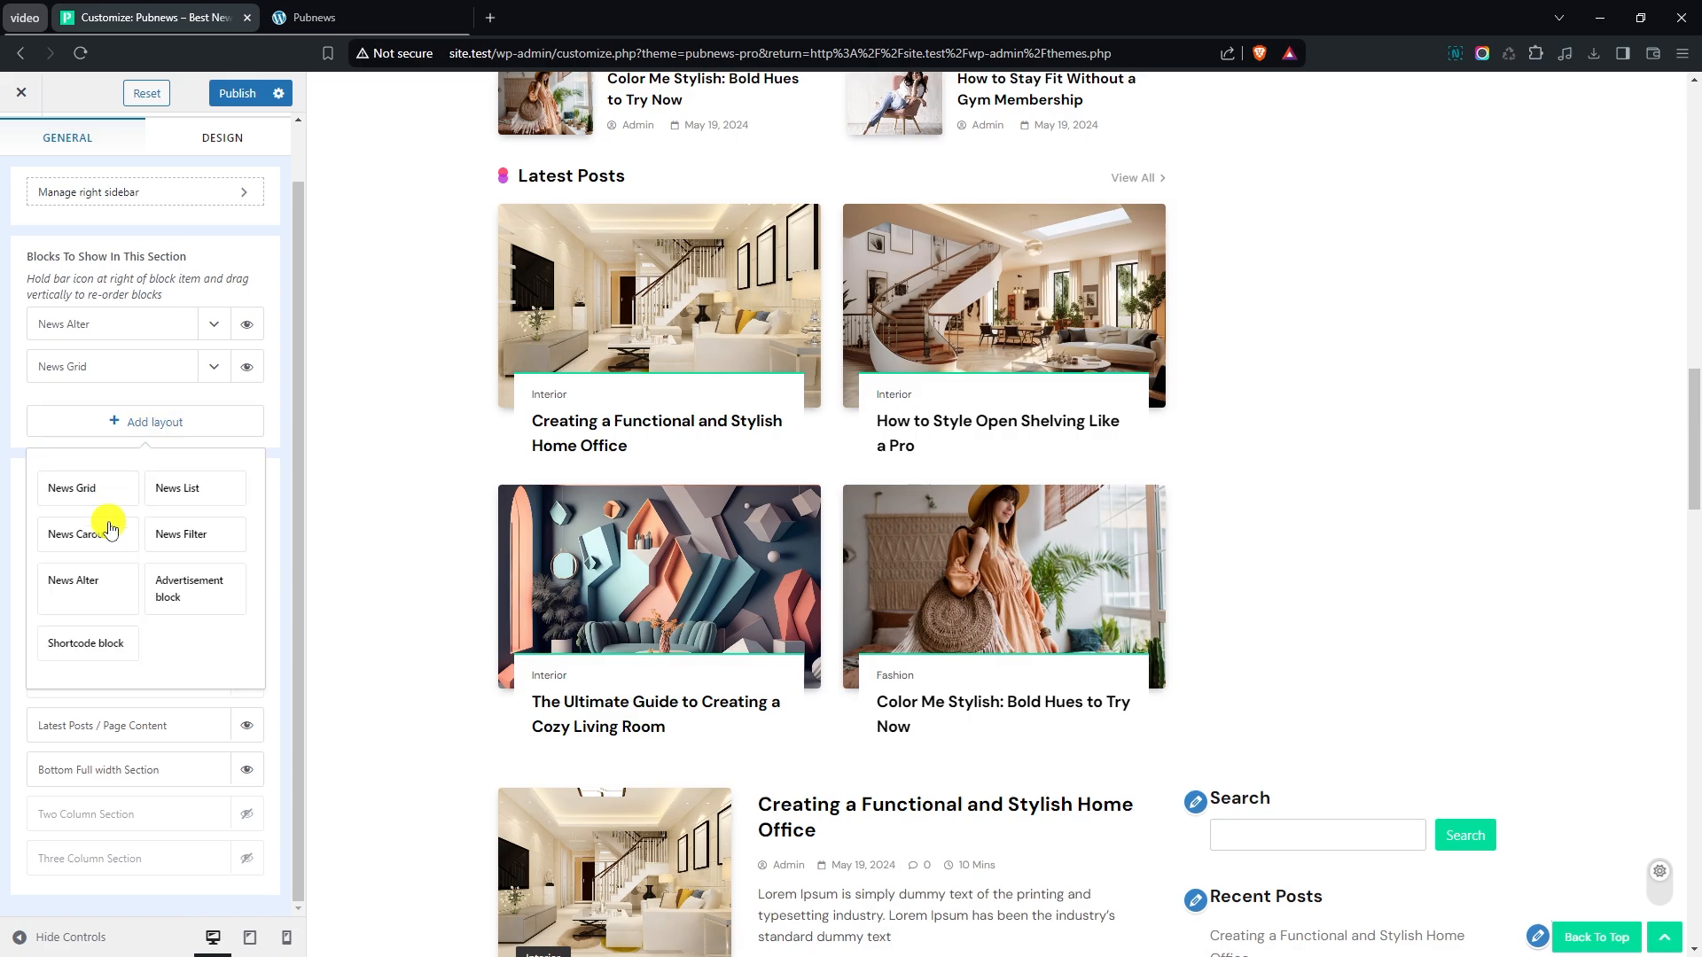
click(188, 599)
click(182, 465)
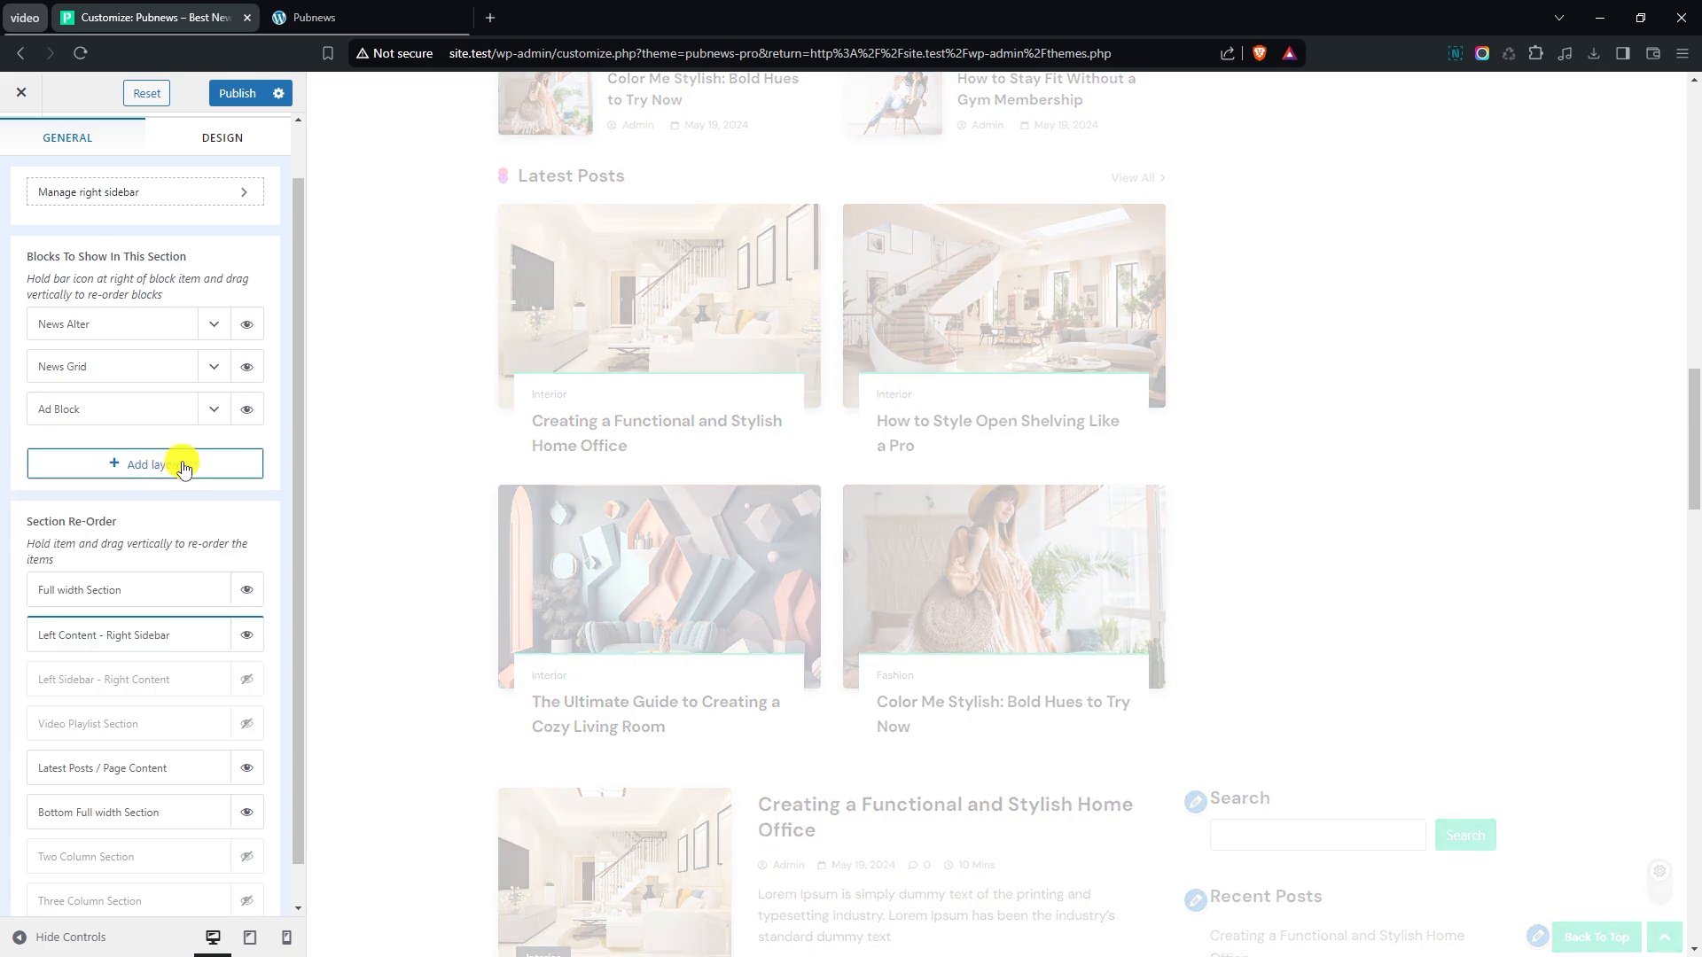
- Set the Ad Block's image to the Pubnews advertisement banner, first in the media library, and collapse the block's settings
click(213, 410)
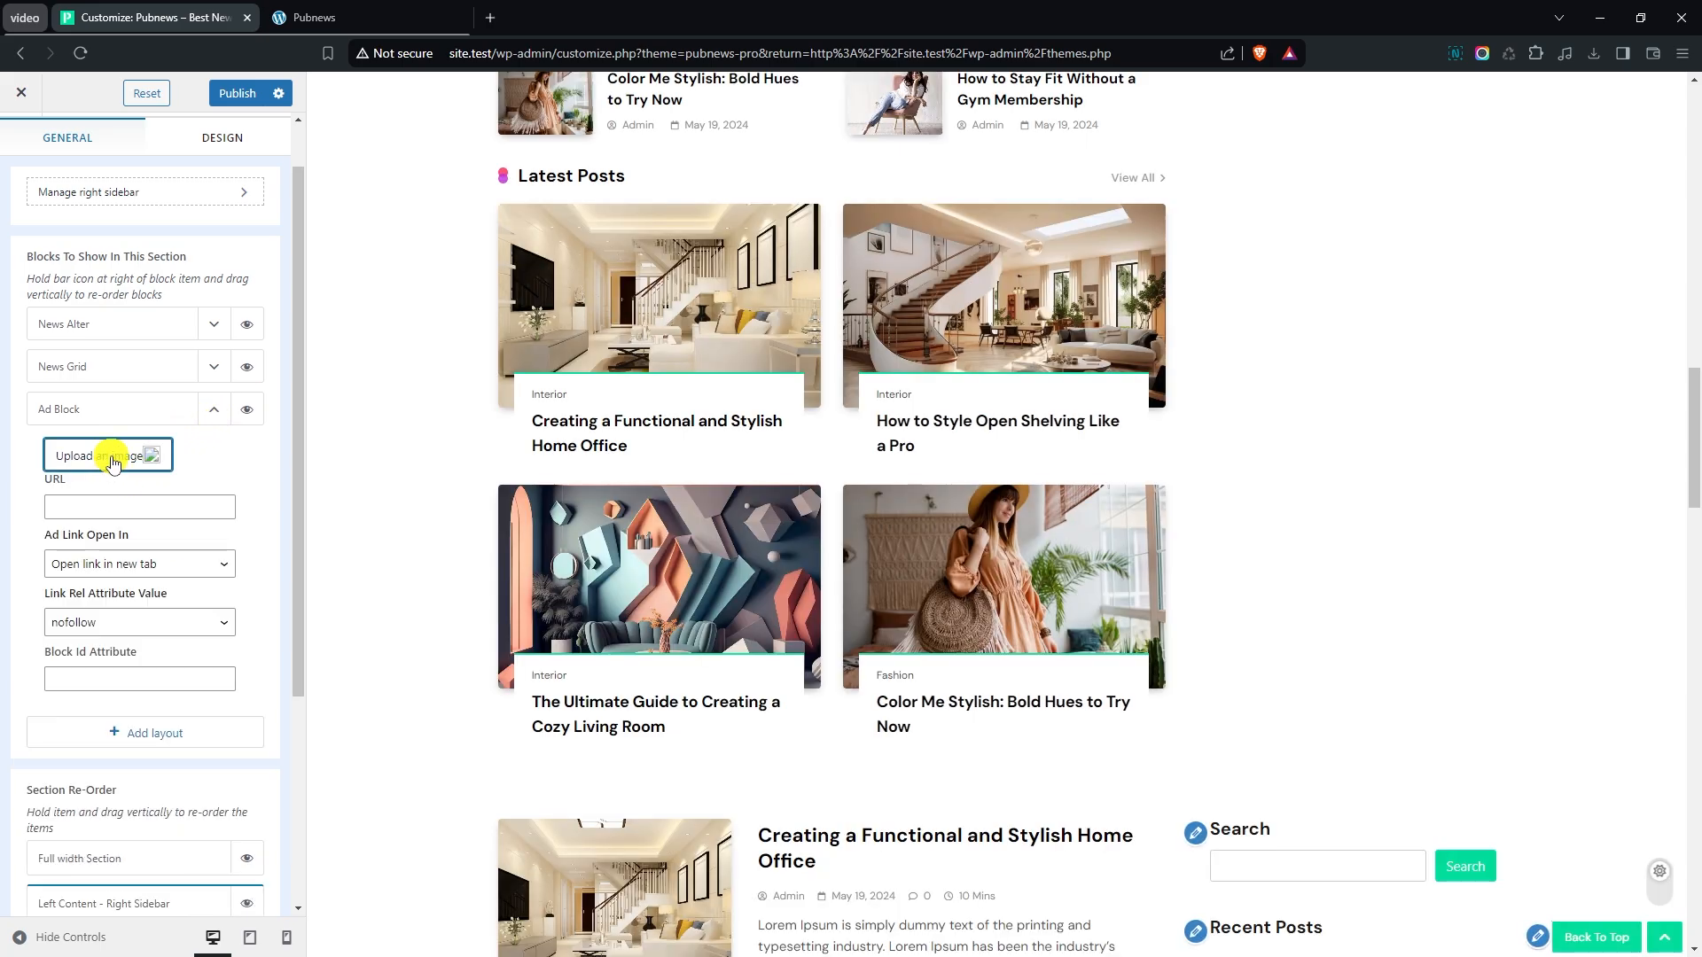
click(124, 452)
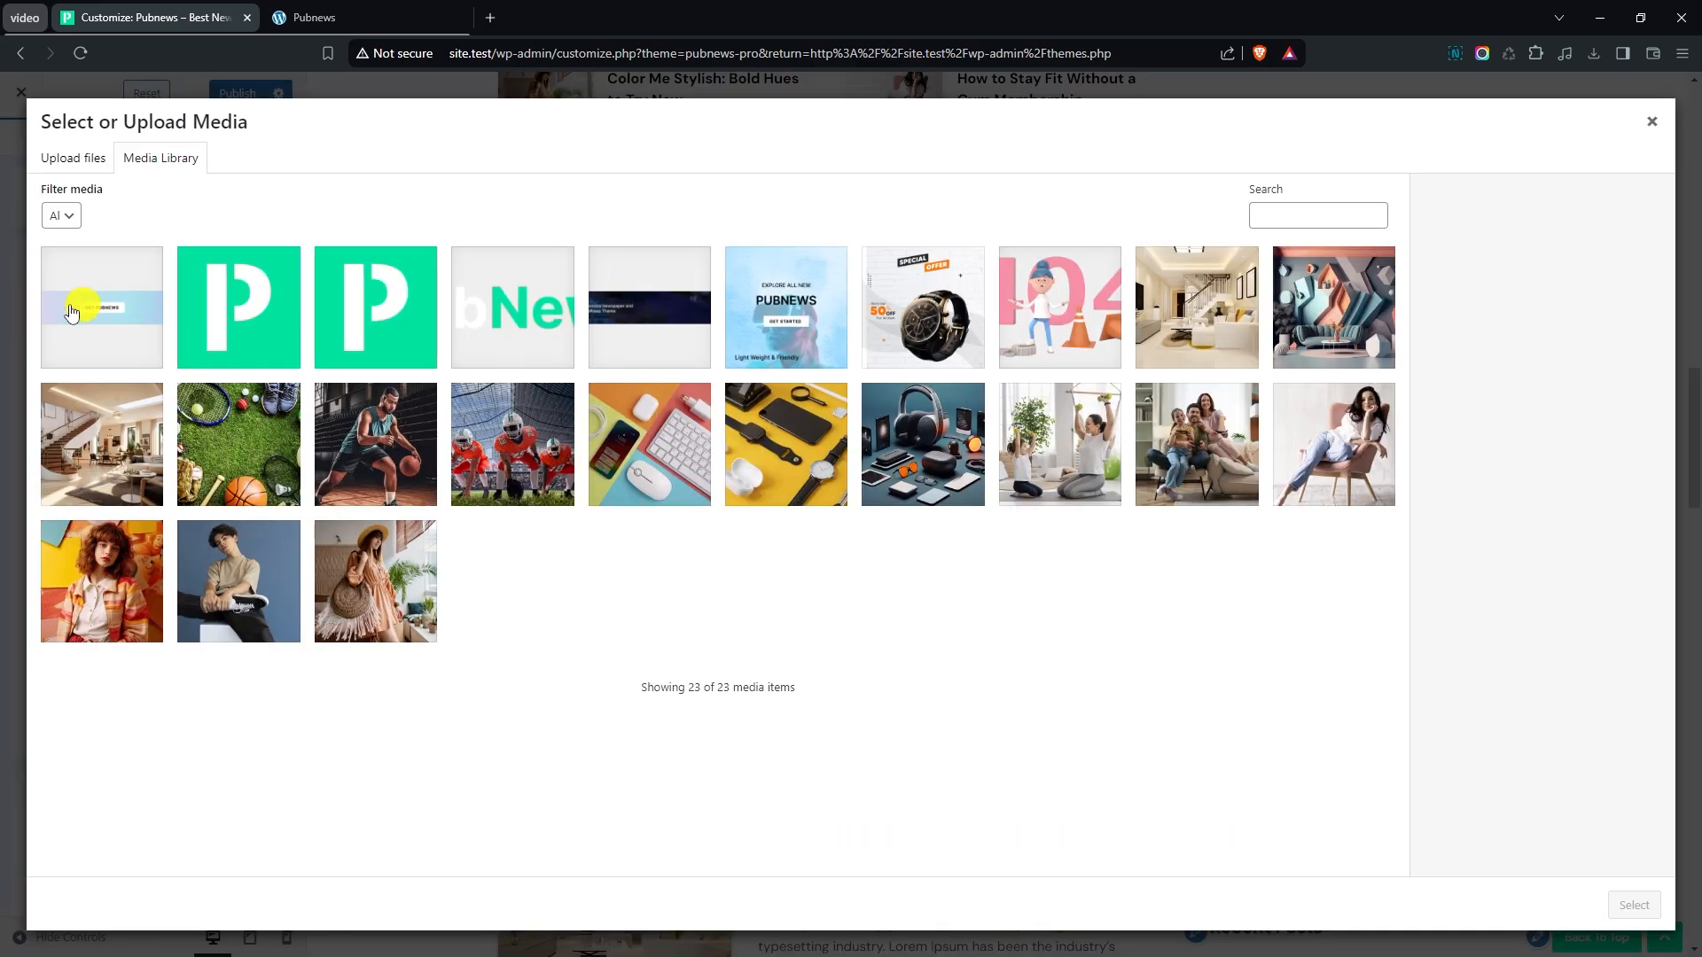
click(78, 306)
click(1634, 905)
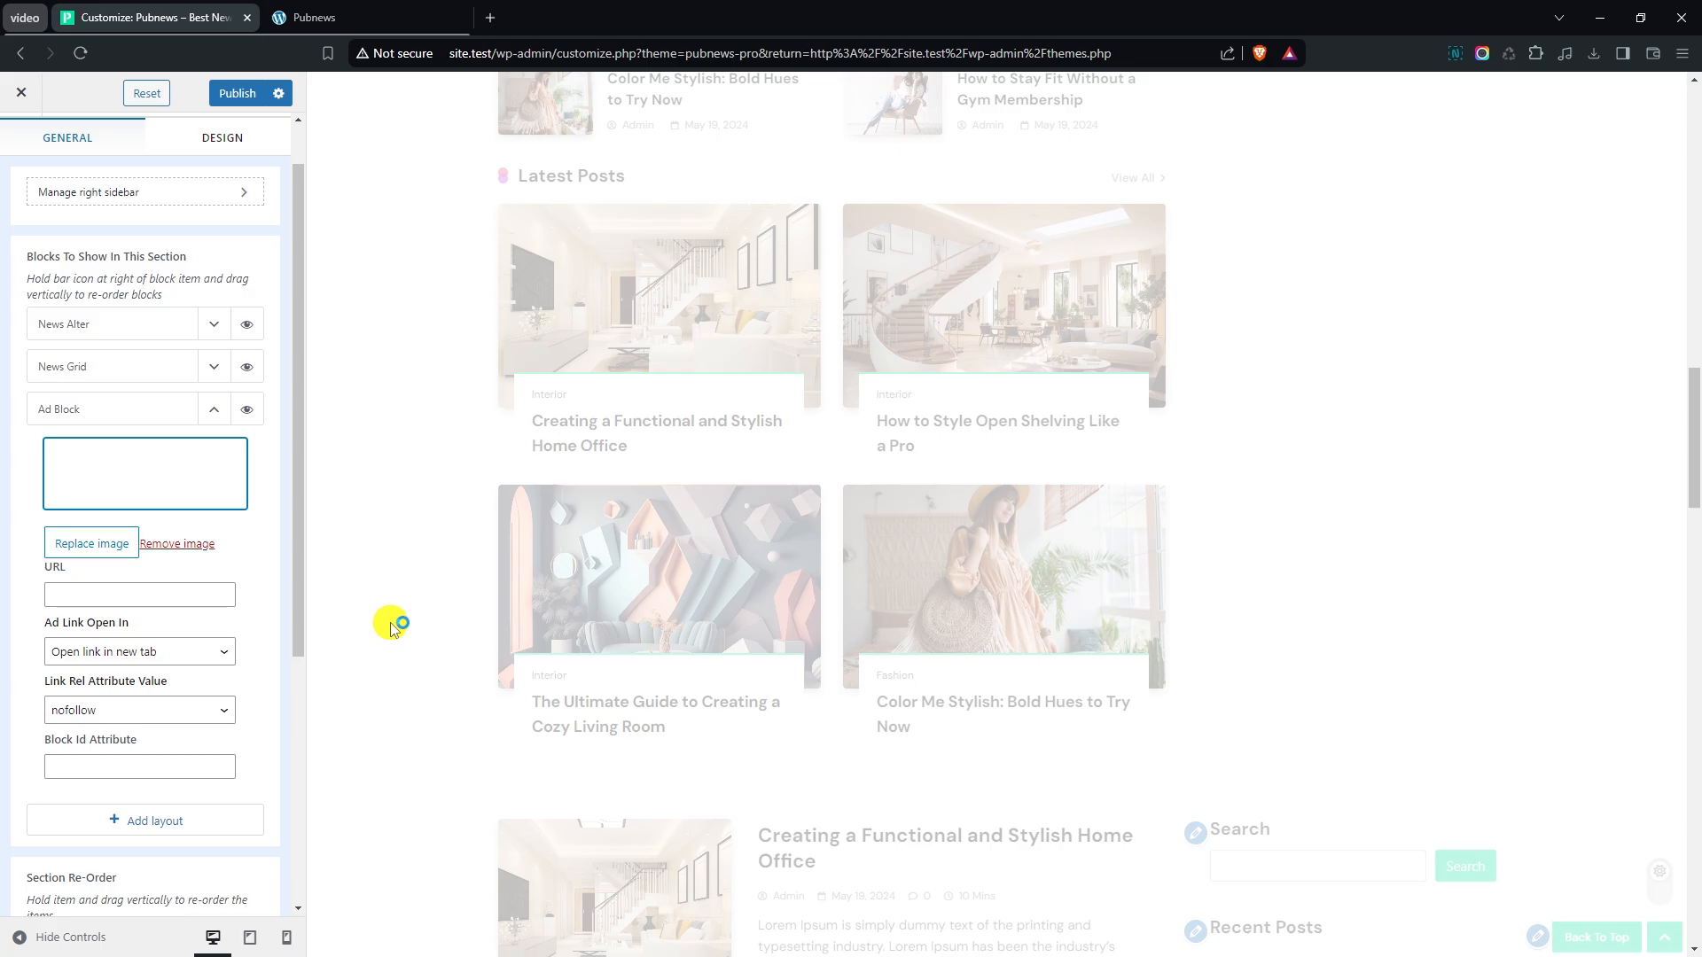
scroll(404, 624, down, 2)
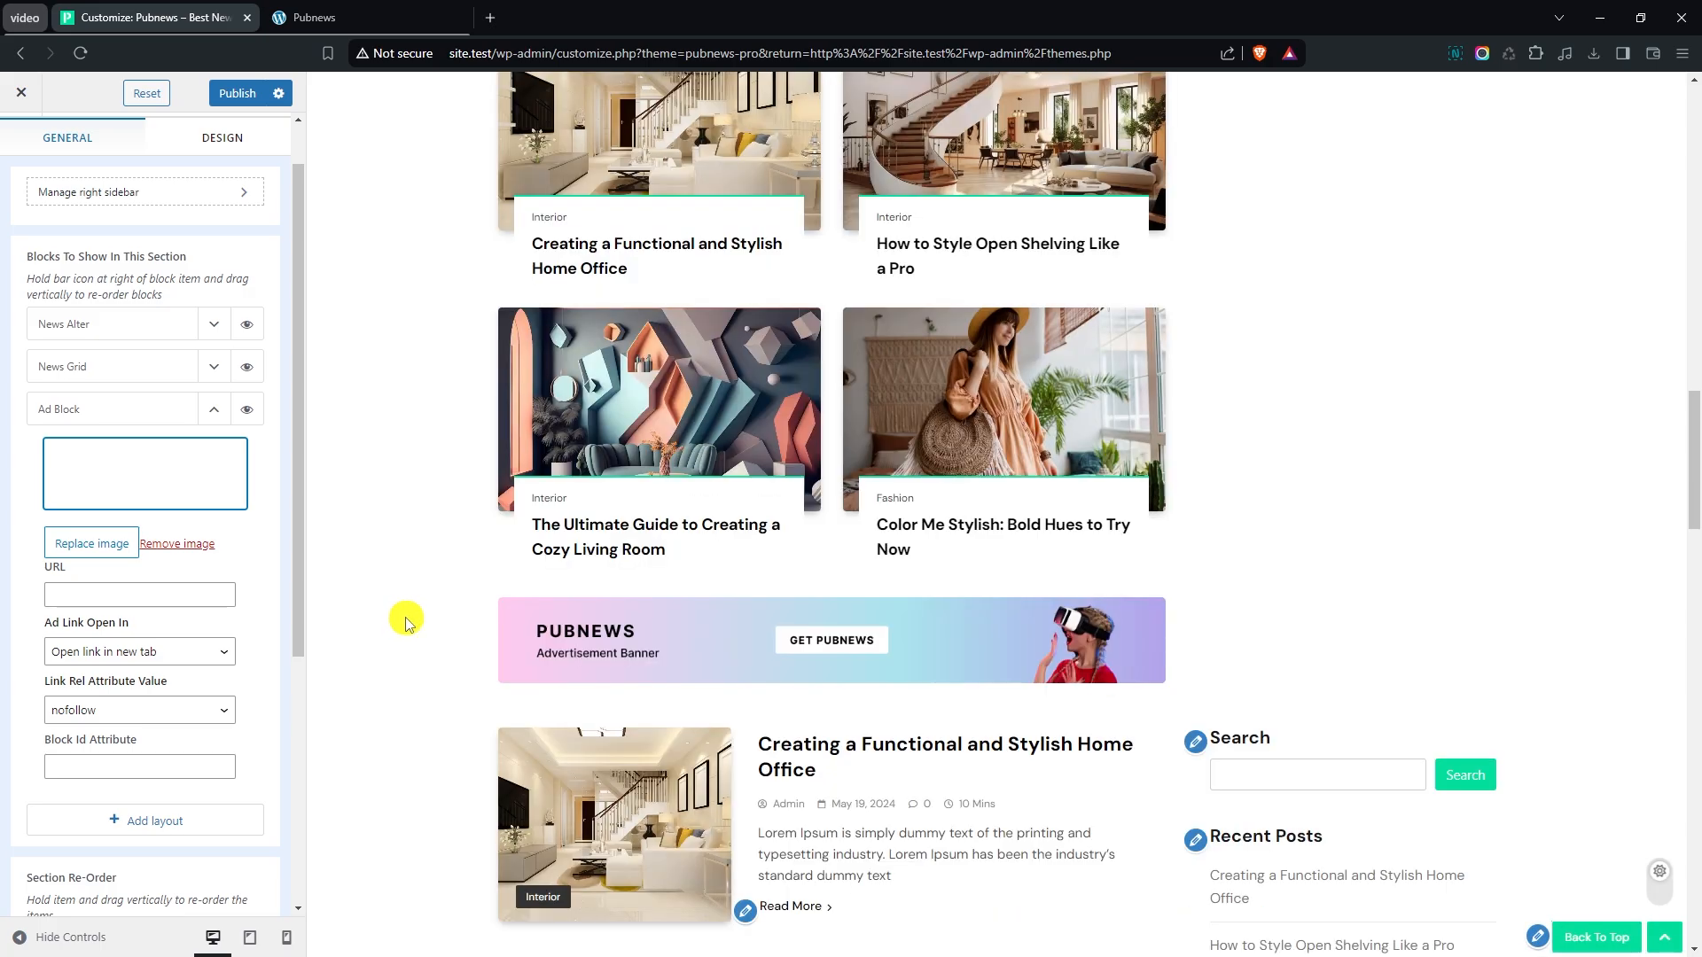
click(213, 406)
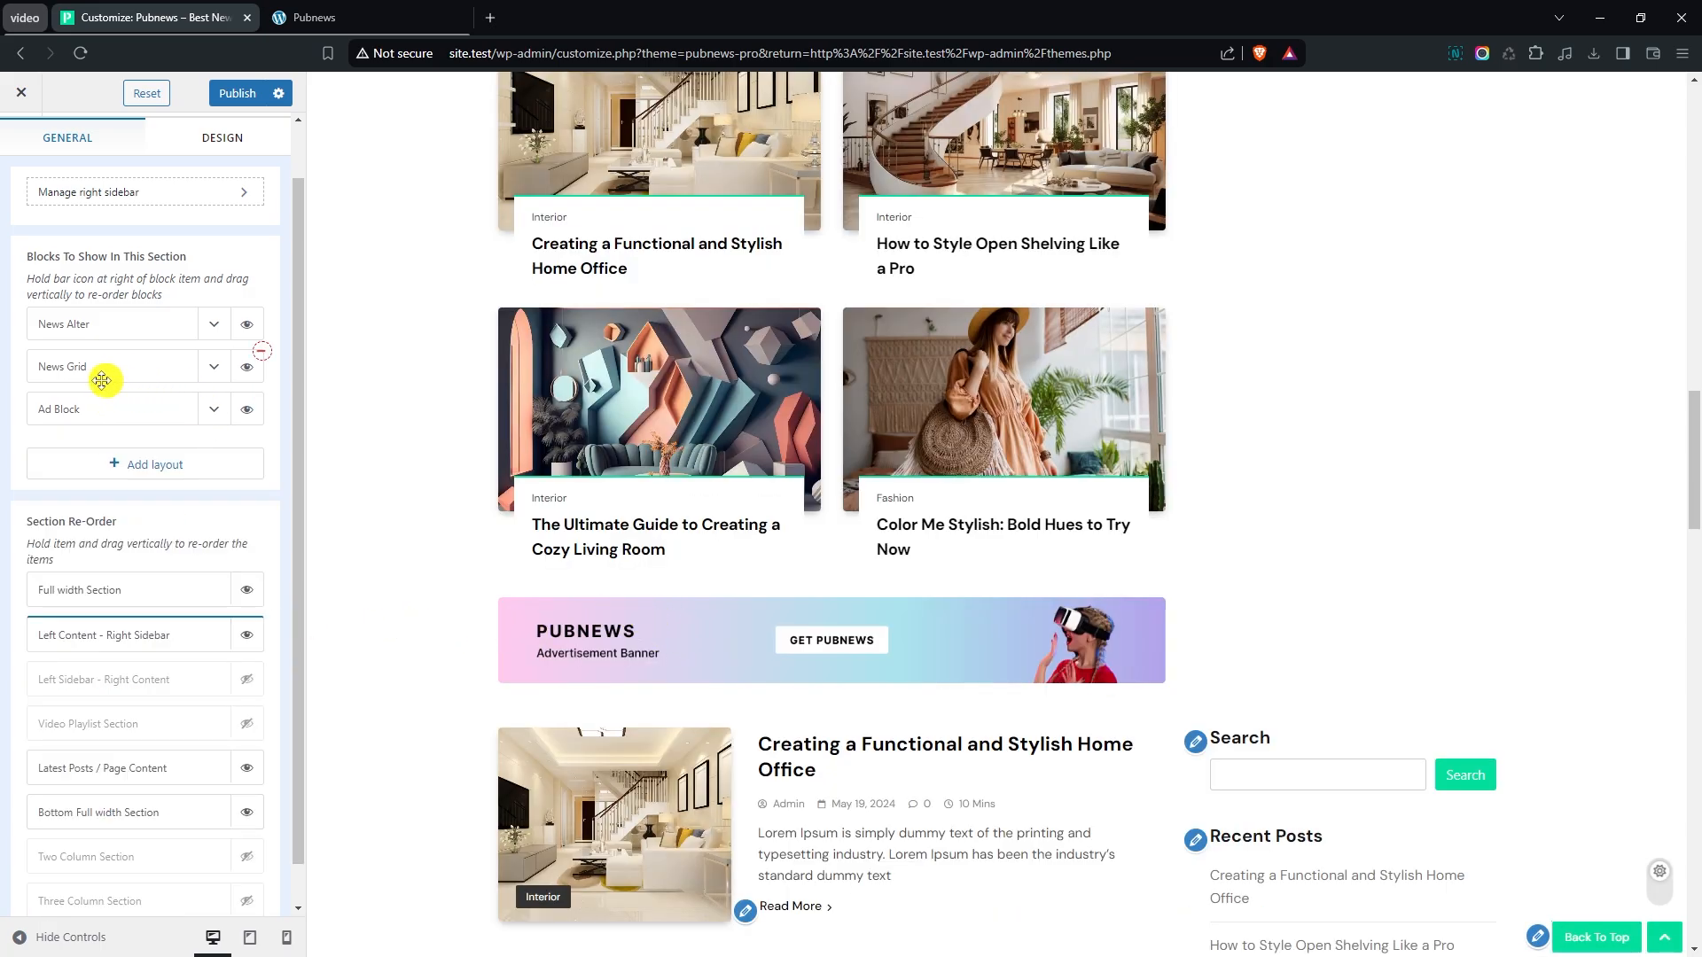
- Move the Ad Block between the News Alter and News Grid blocks and check the new order in the preview
drag(83, 408, 100, 367)
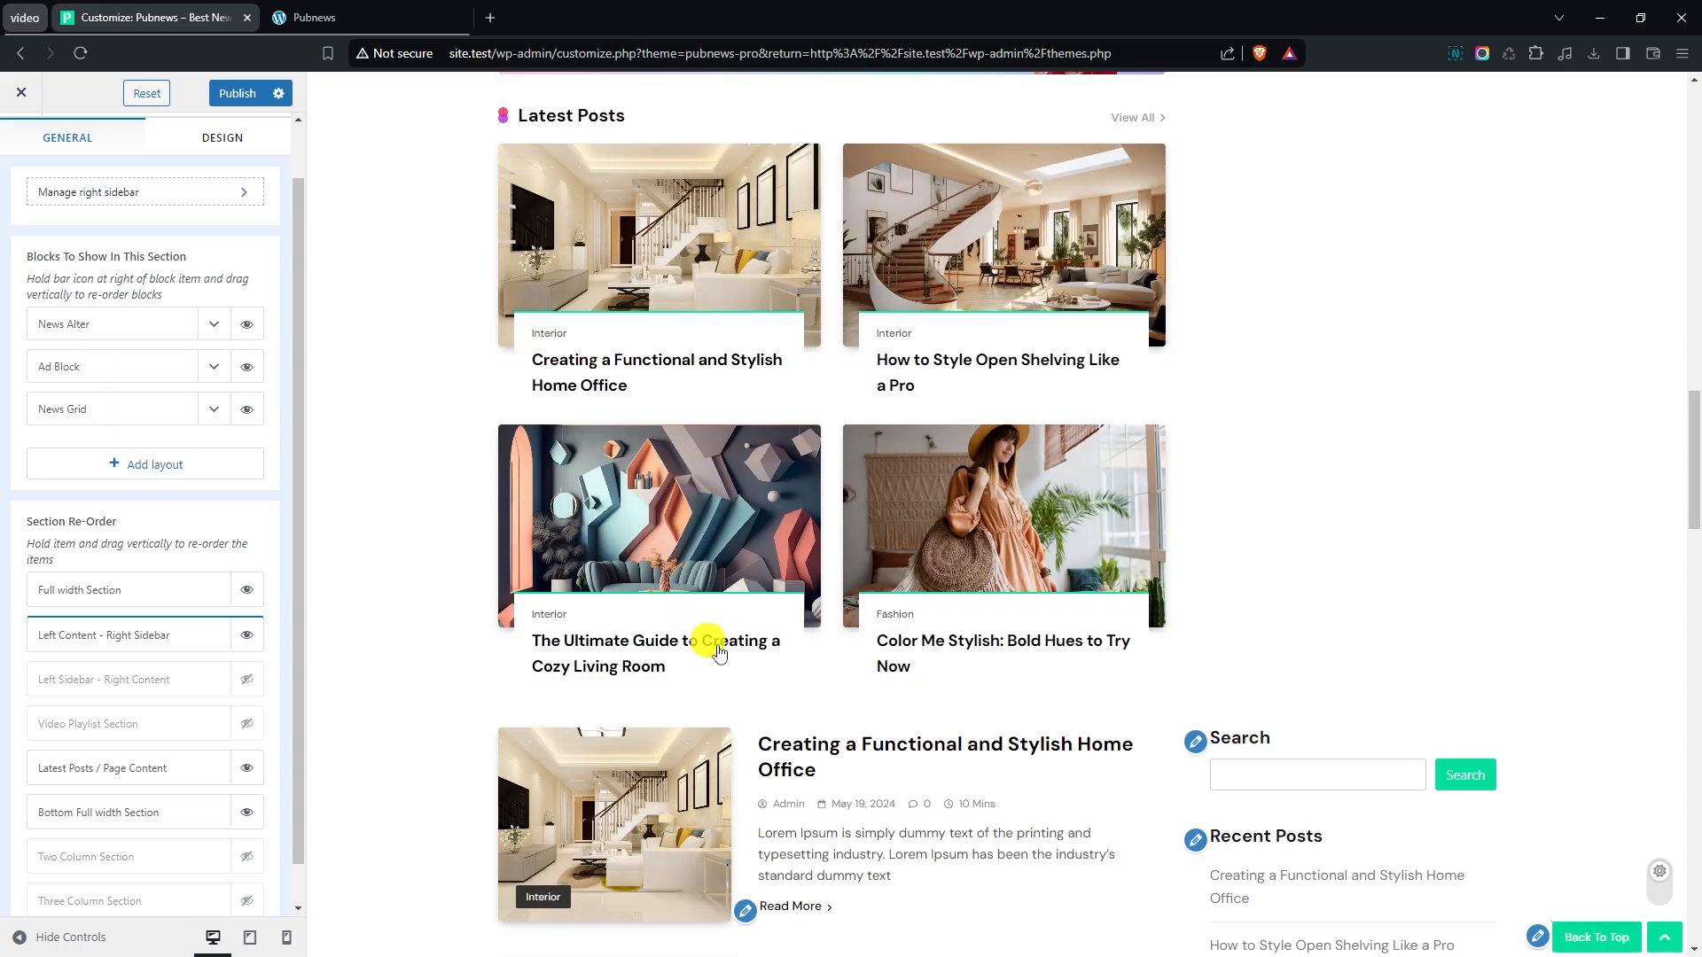
scroll(429, 634, up, 4)
scroll(934, 499, up, 3)
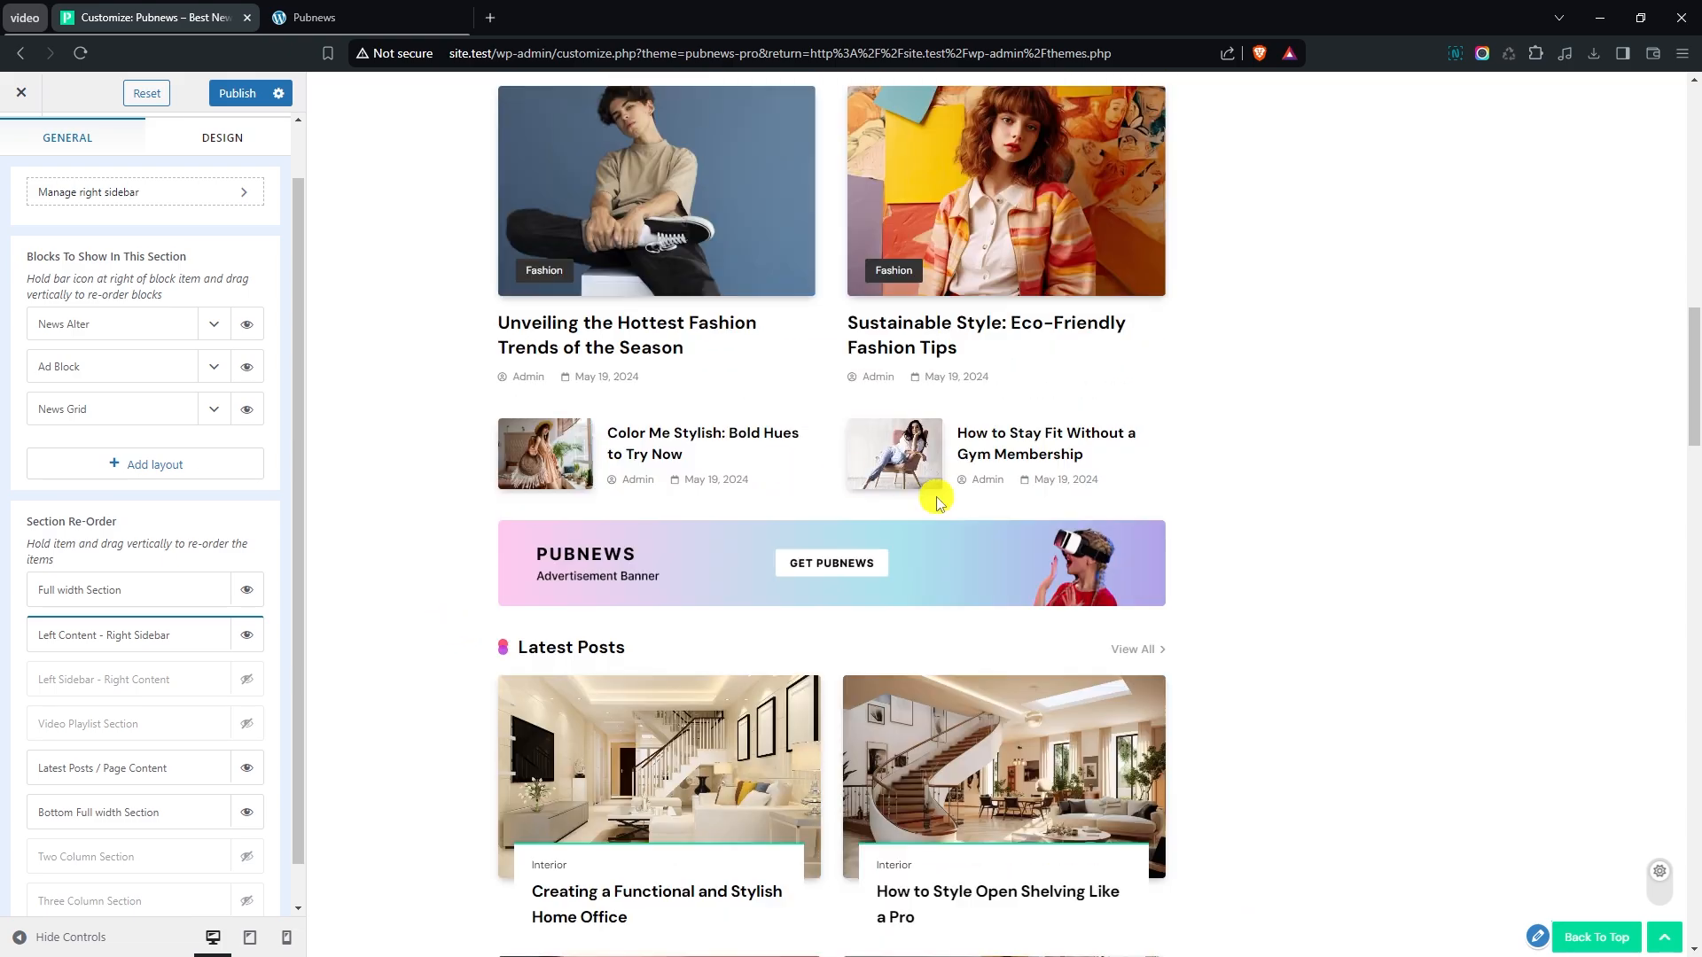
scroll(915, 504, down, 2)
scroll(915, 504, up, 4)
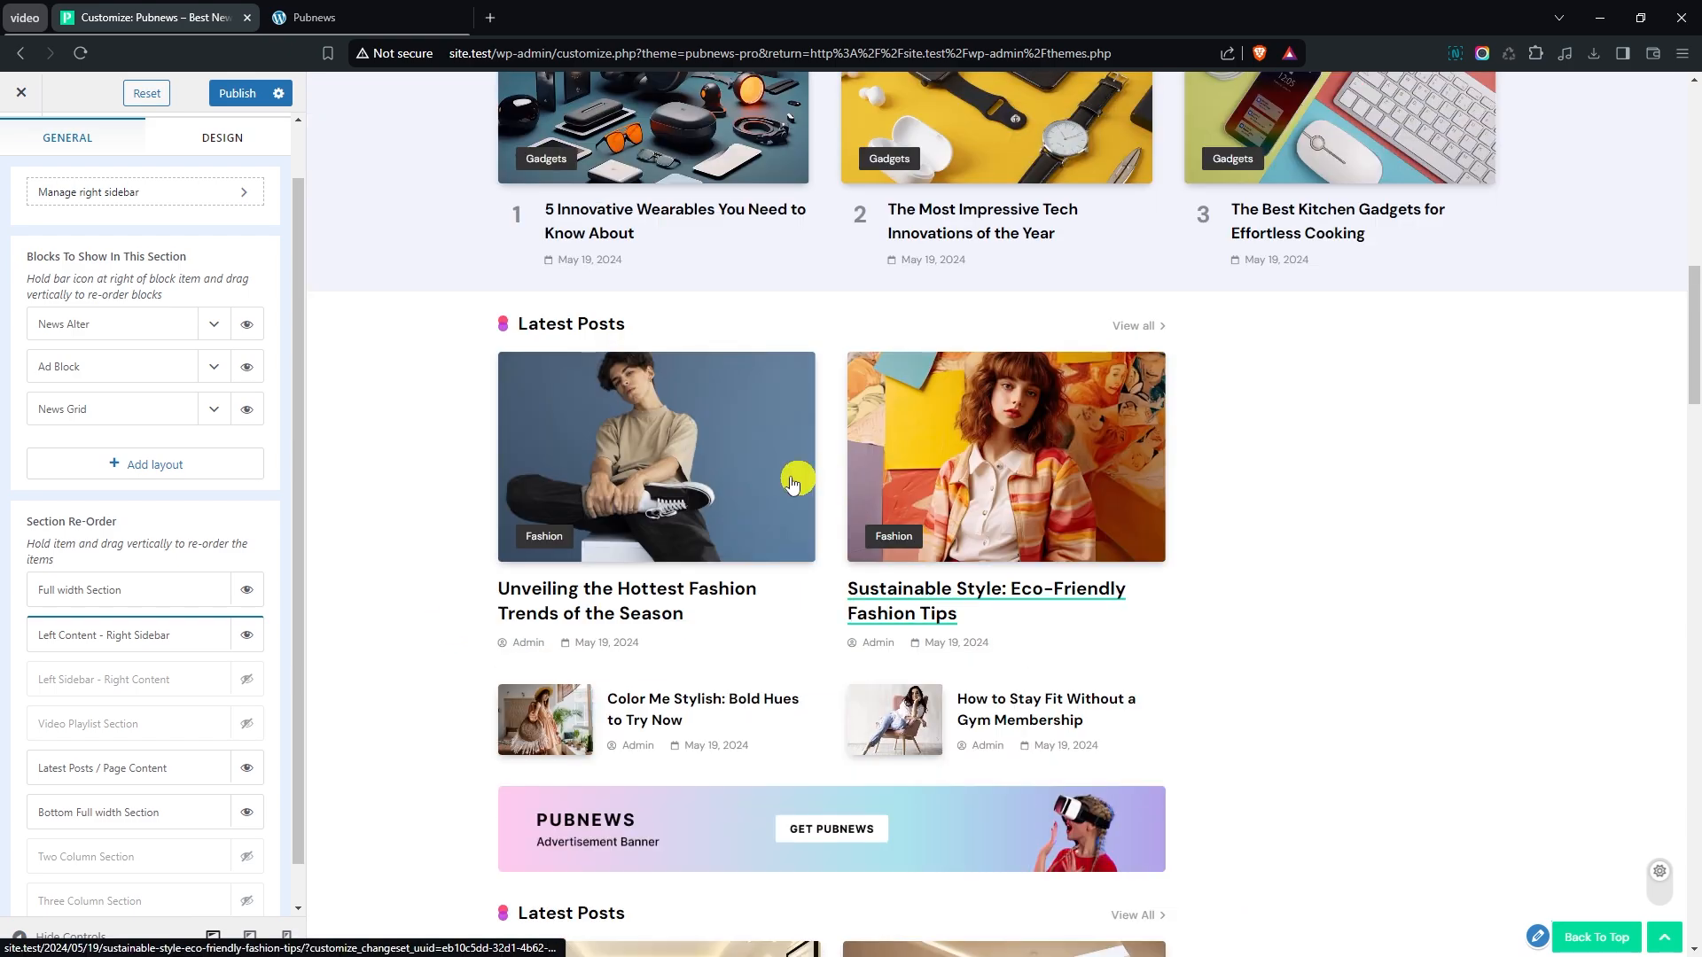
- Add a Pubnews : Category Collection widget to the section's right sidebar, displaying the Fashion, Gadgets and Sports categories
click(120, 192)
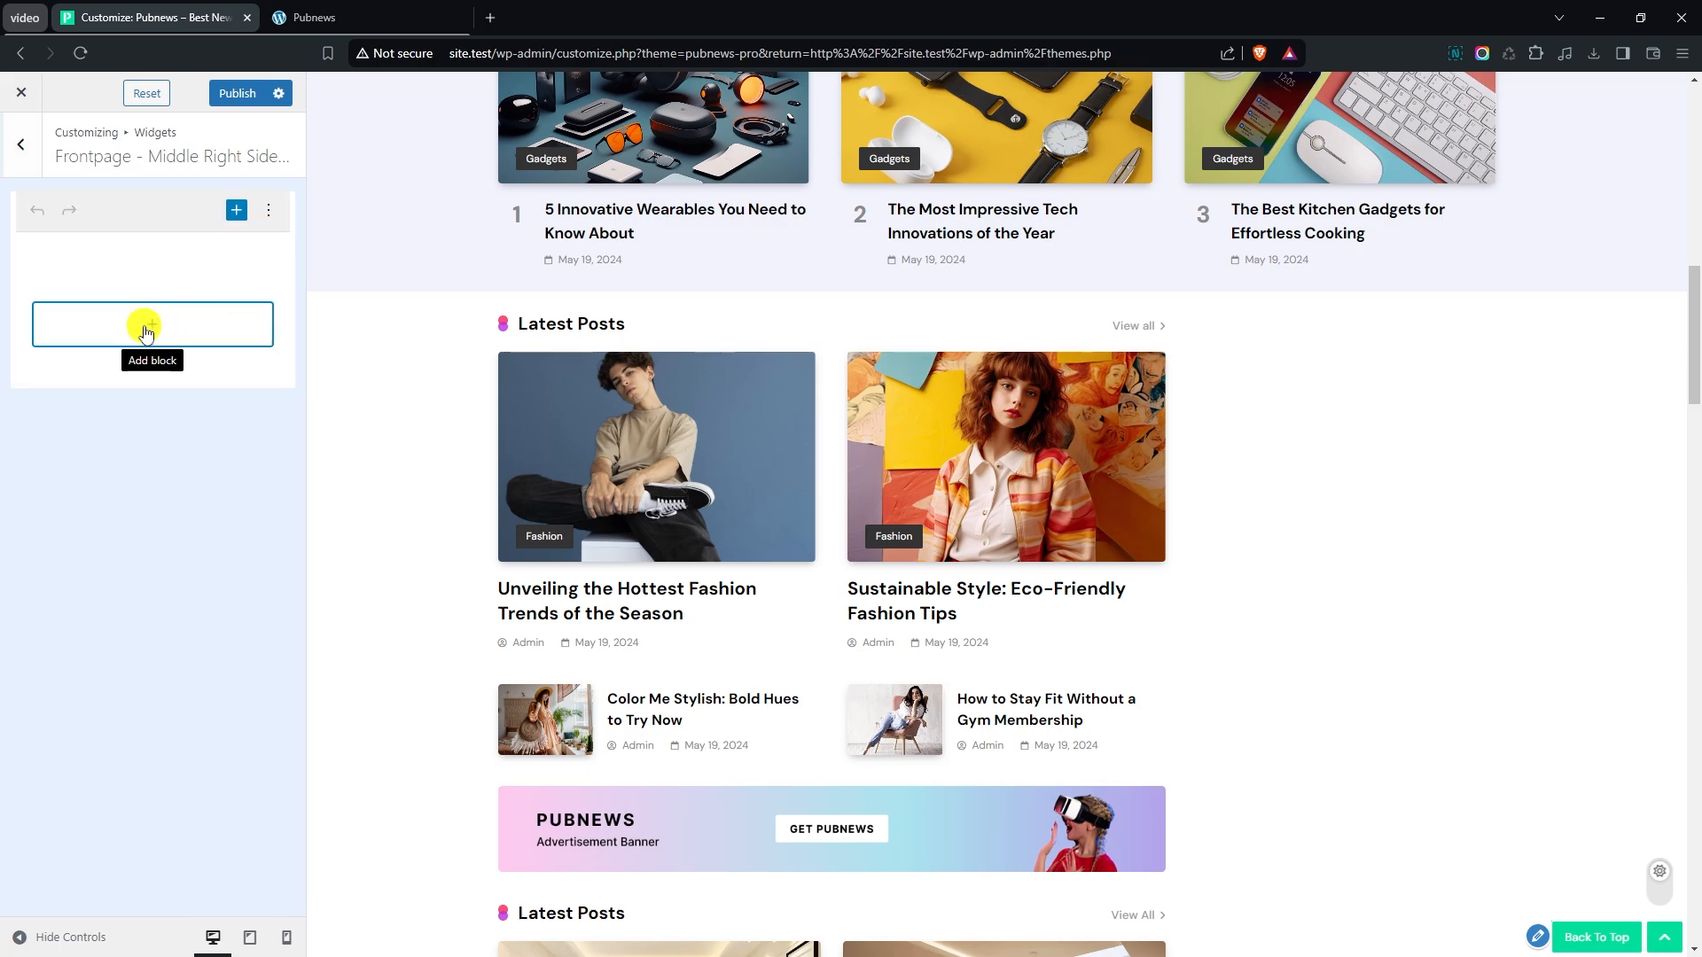
click(142, 326)
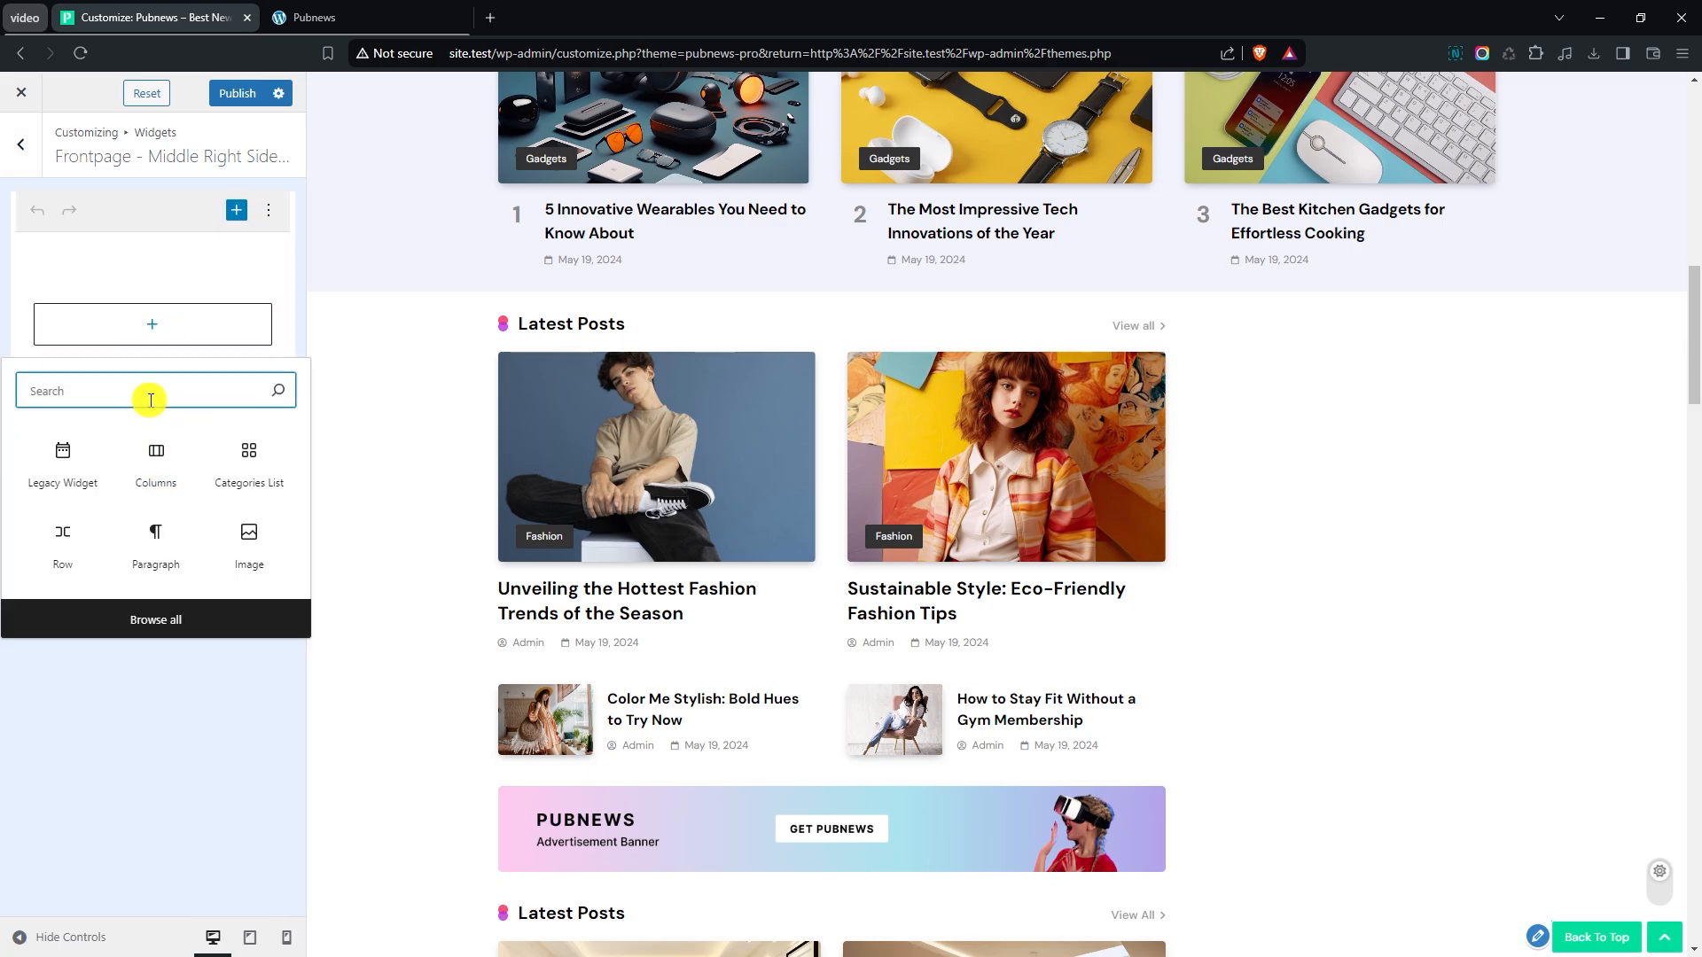
text(catego)
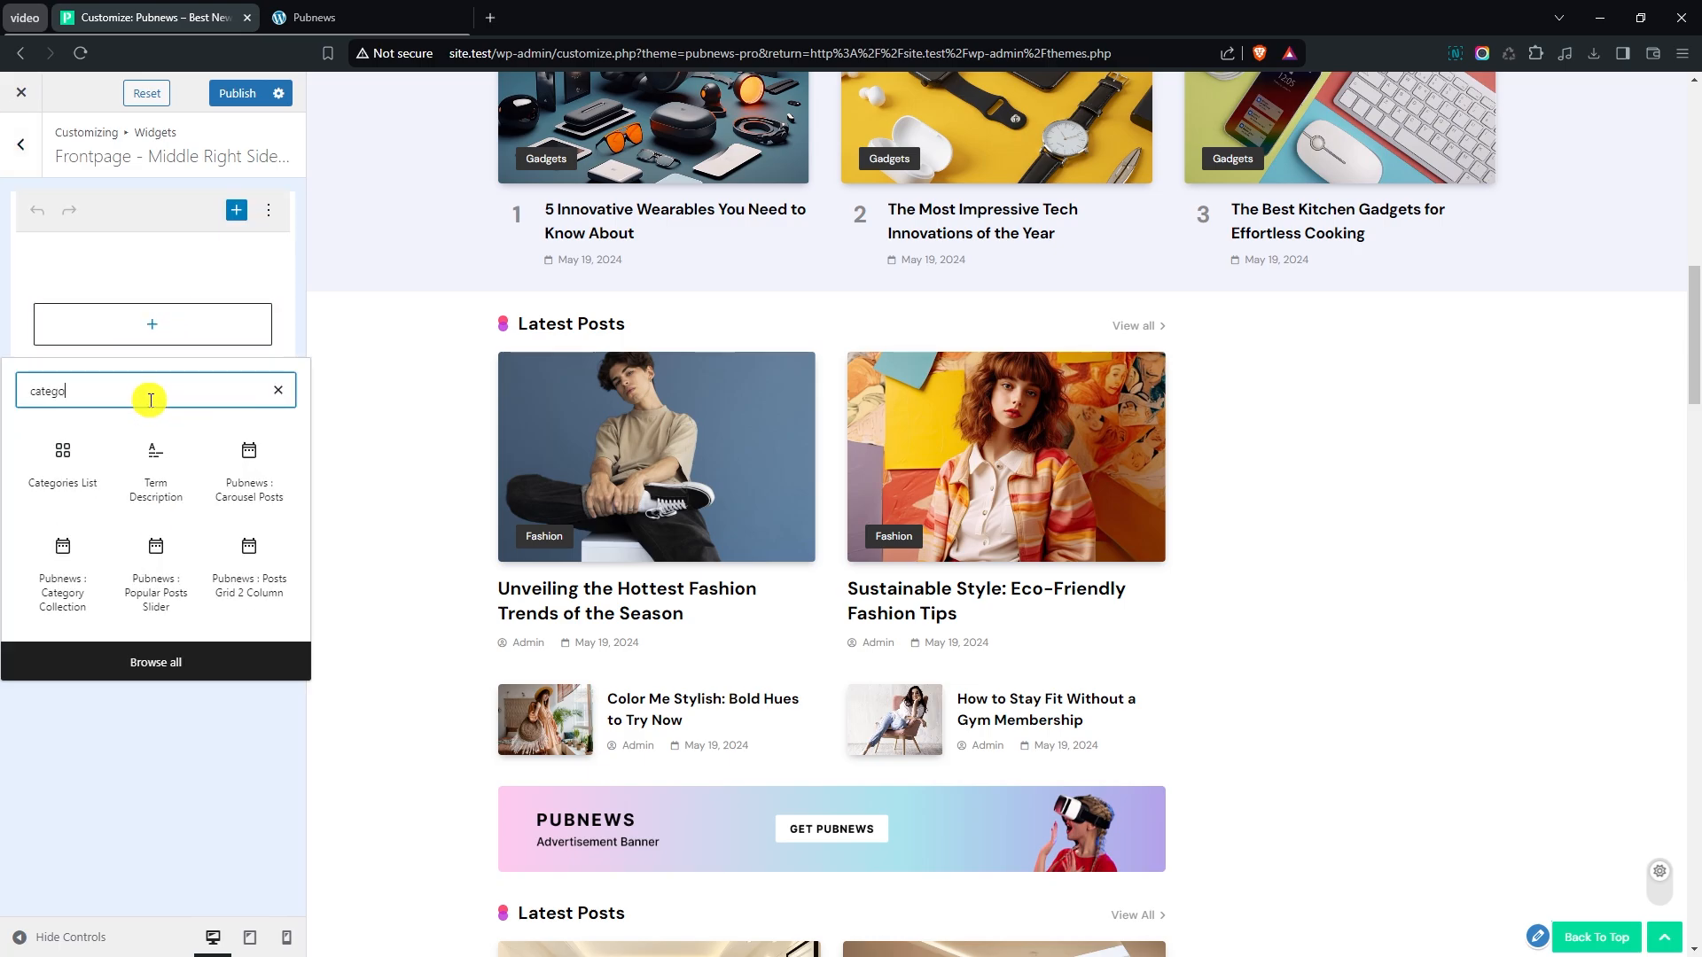
click(58, 567)
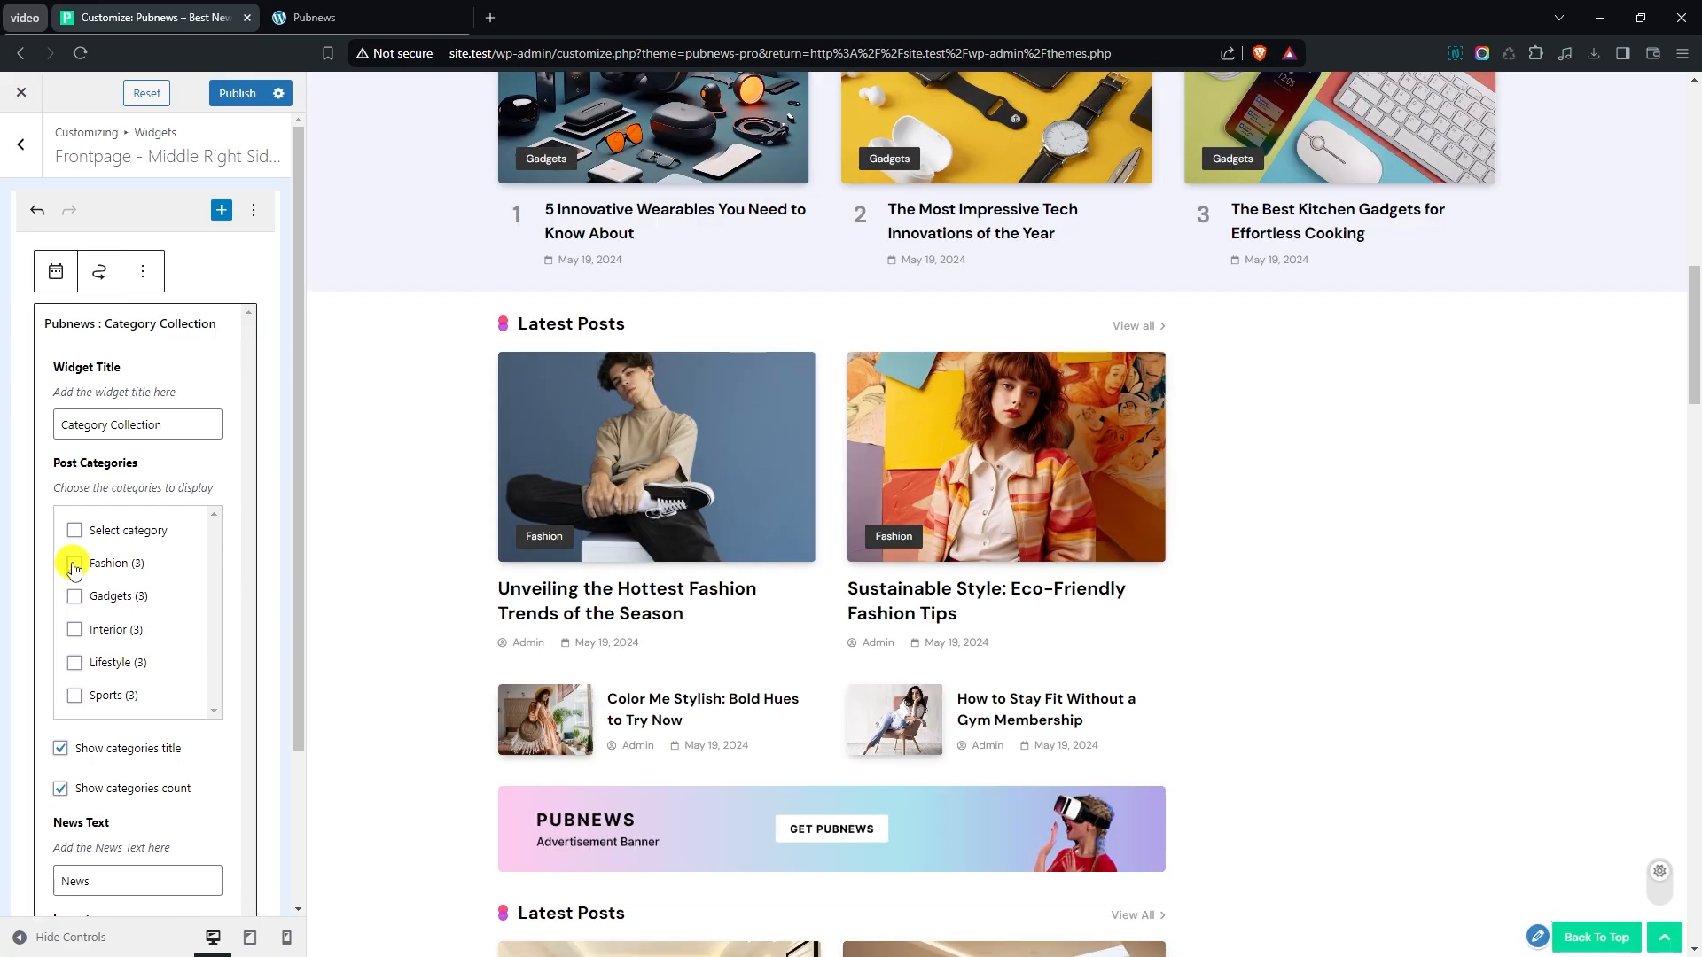
click(75, 596)
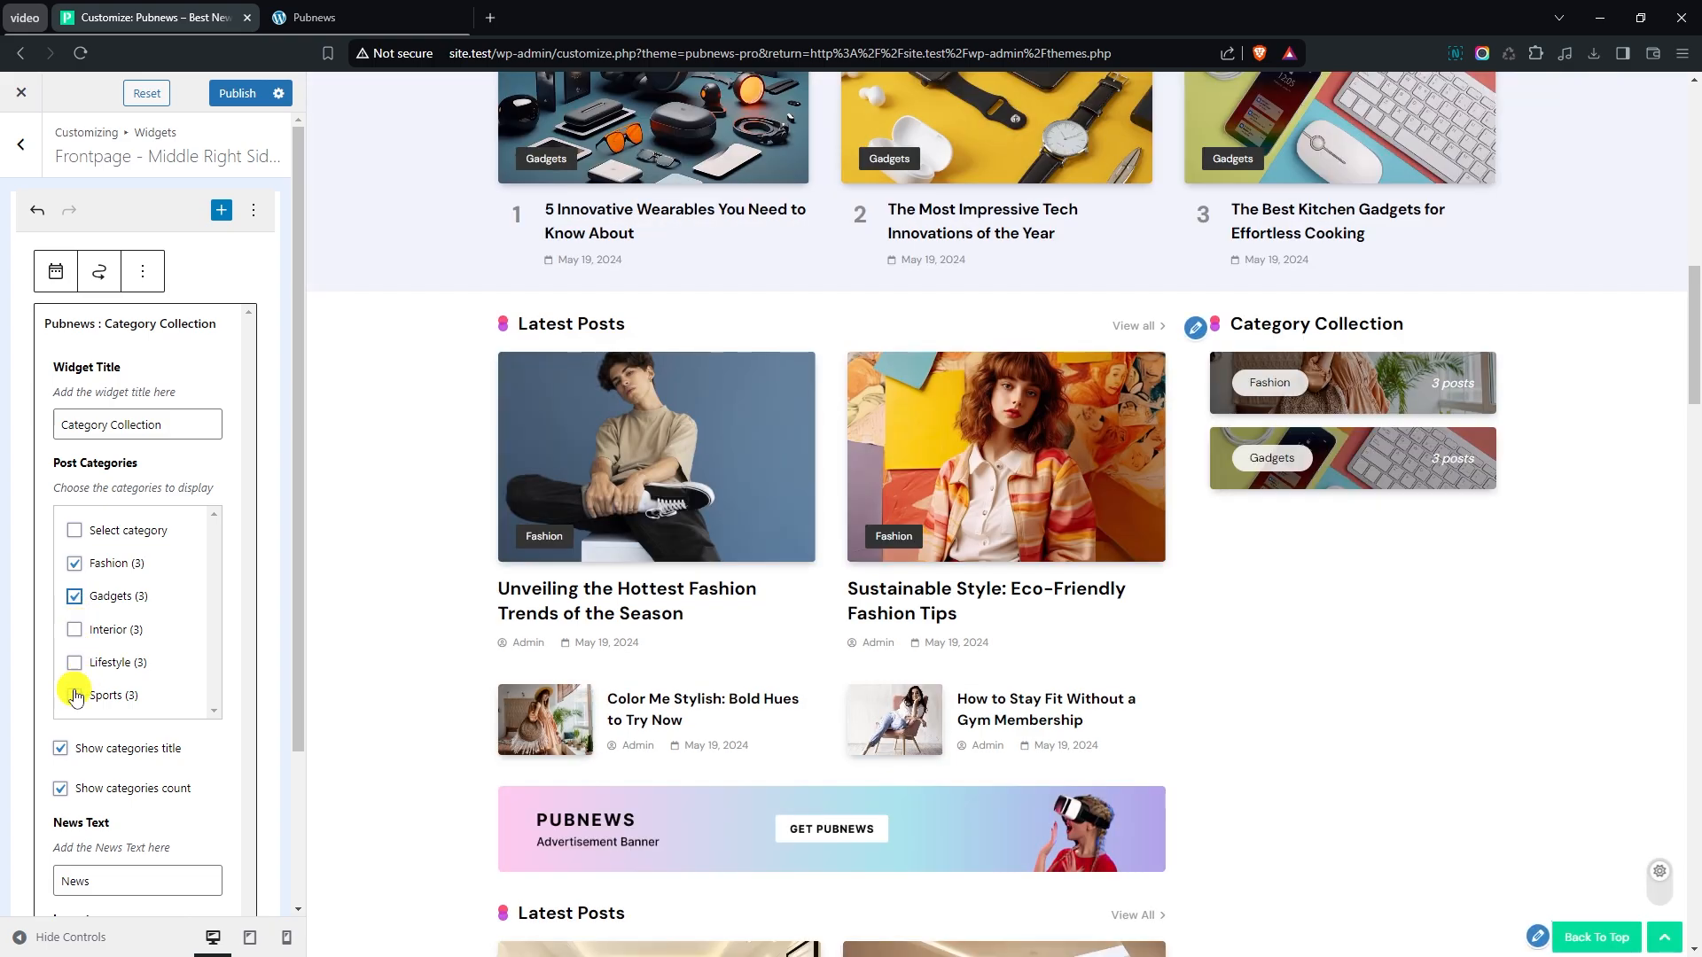
click(77, 696)
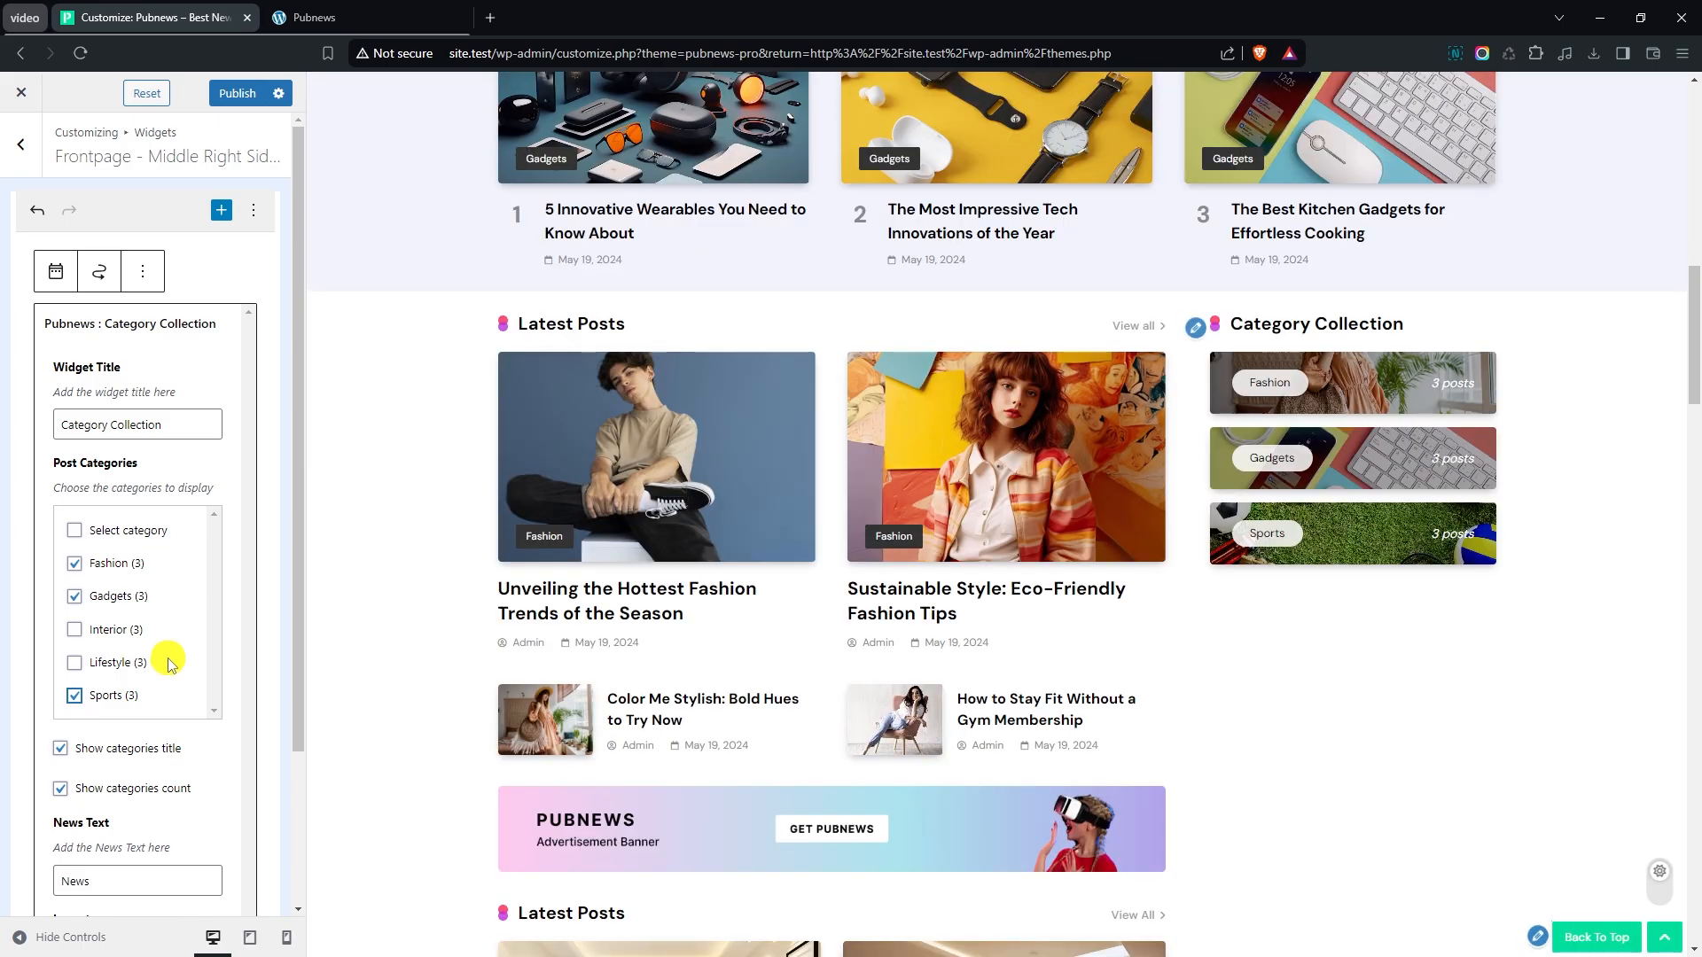
- Add a Pubnews : Posts List widget below the Category Collection in the Frontpage - Middle Right Sidebar and check it in the preview
scroll(840, 574, down, 1)
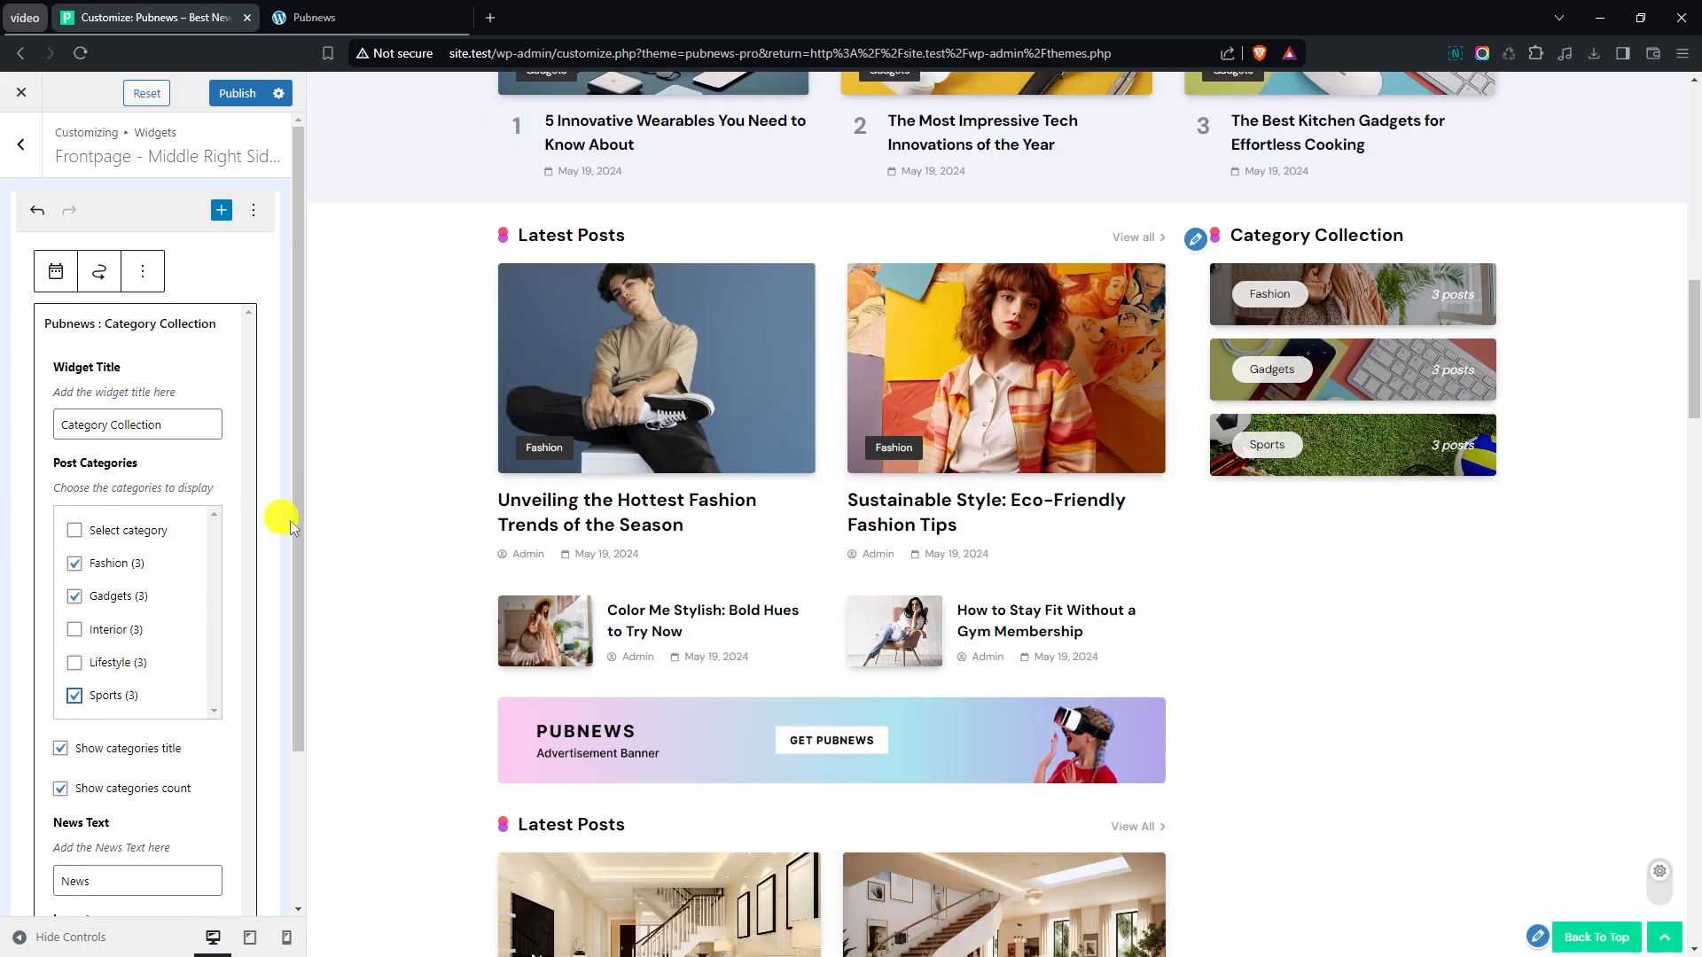
scroll(257, 550, down, 3)
click(211, 847)
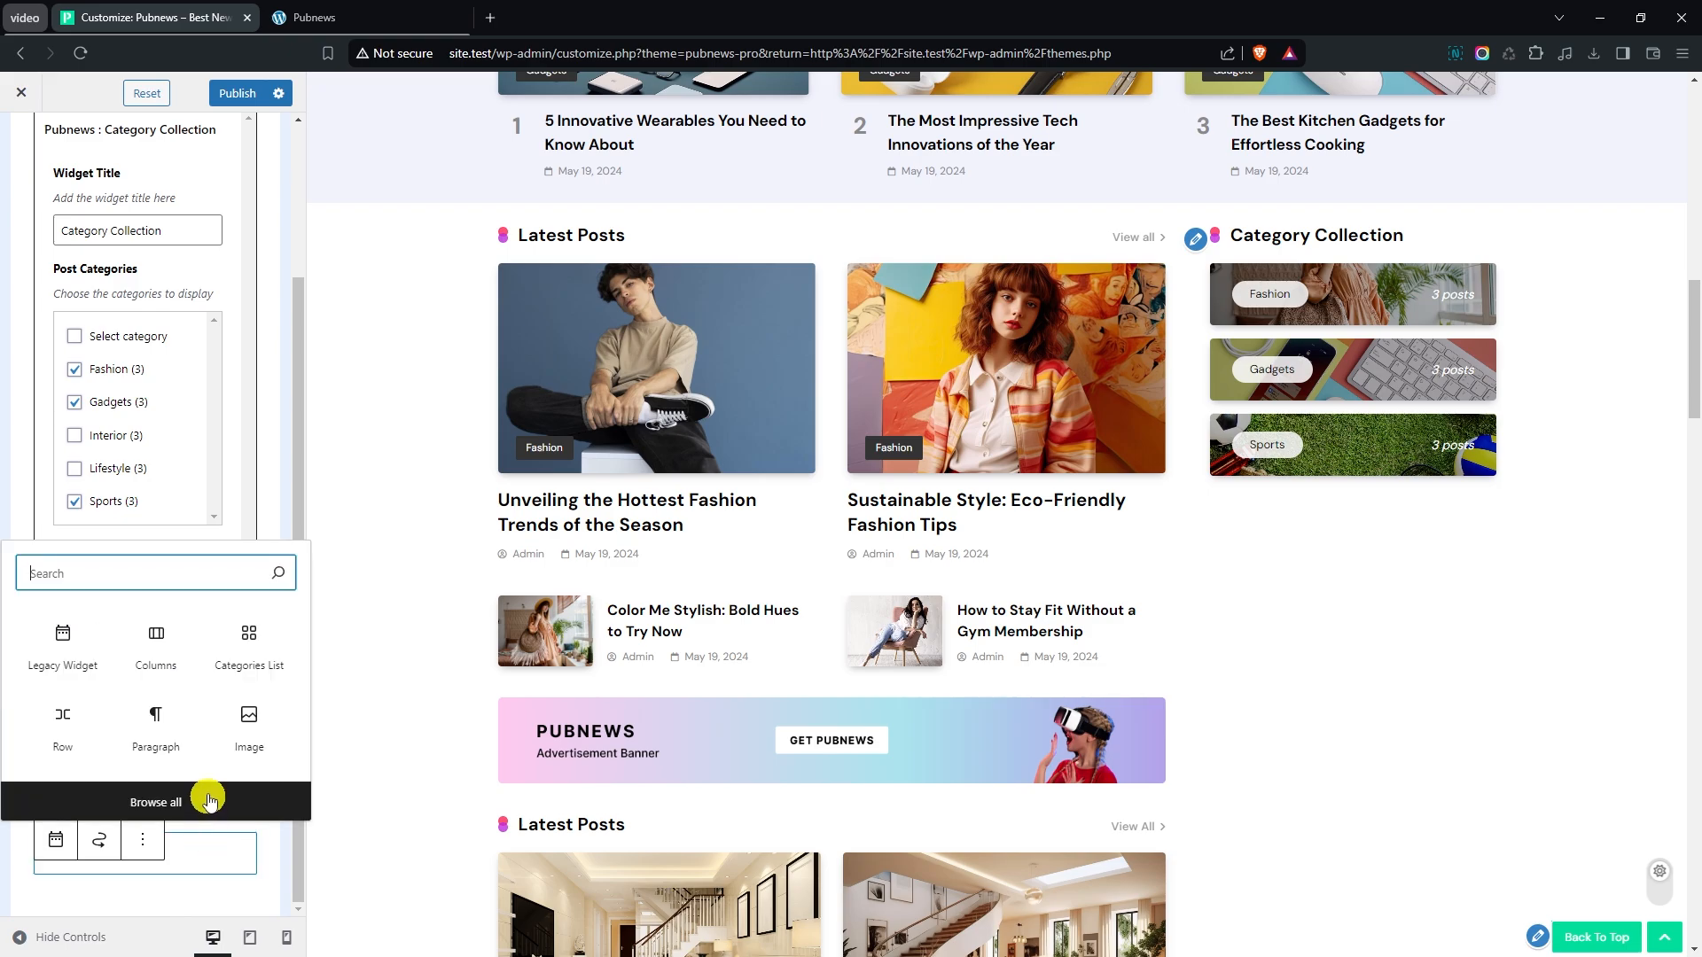
click(210, 800)
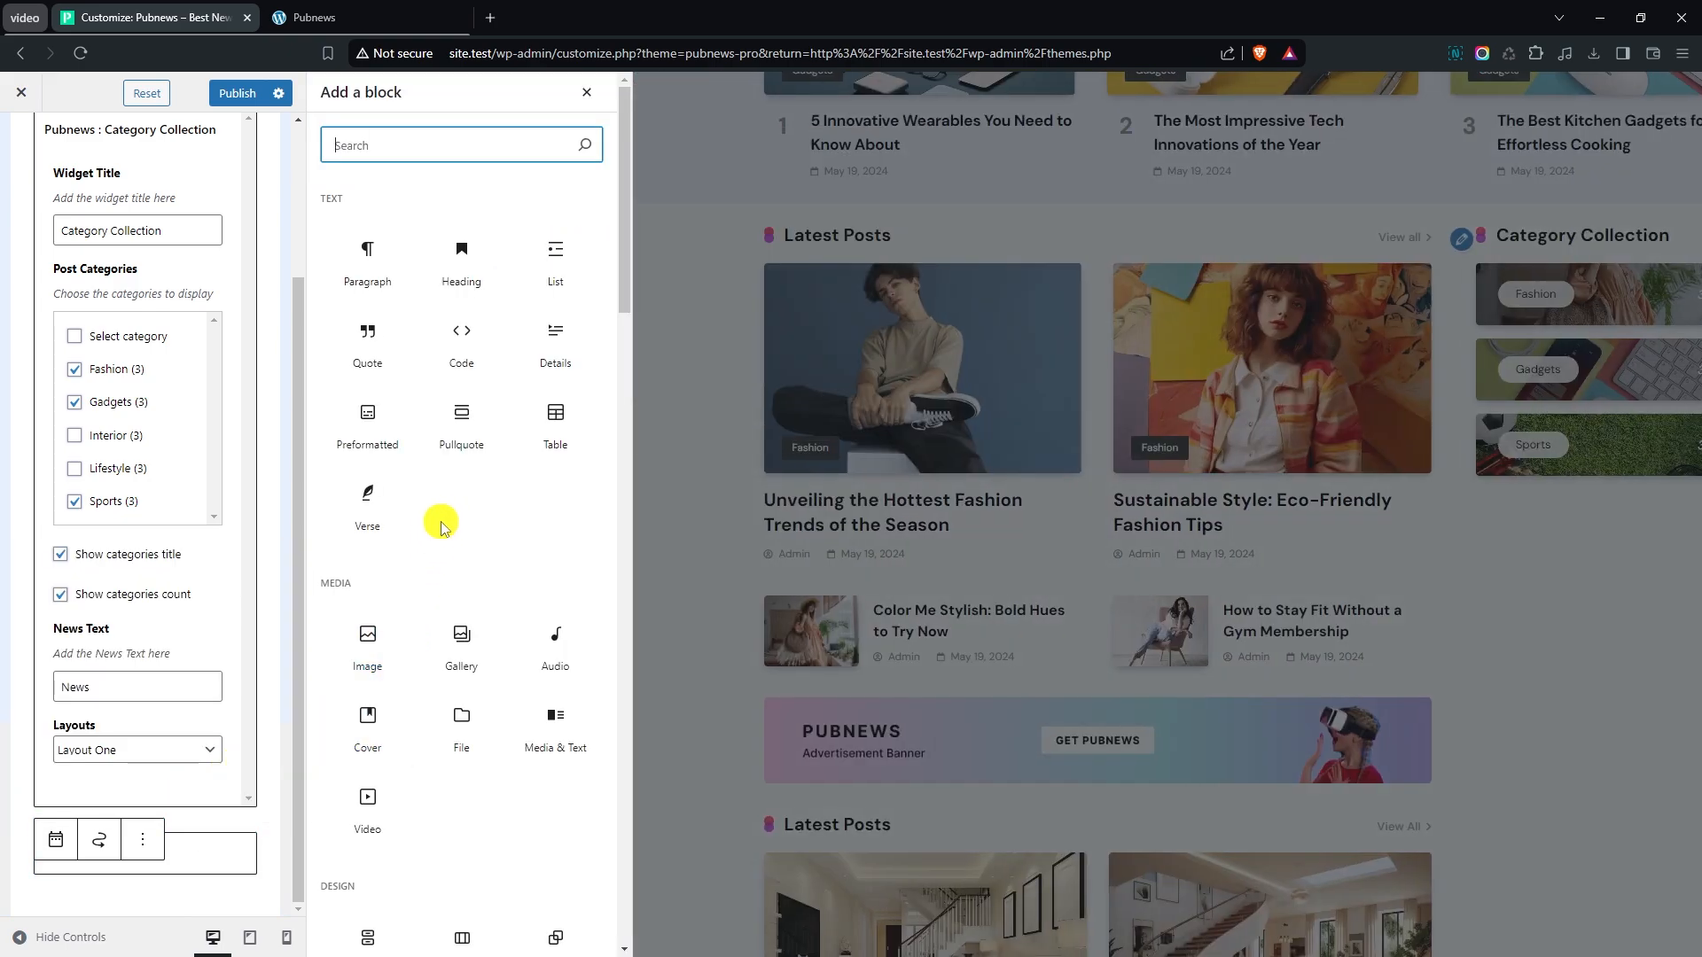
scroll(479, 567, down, 15)
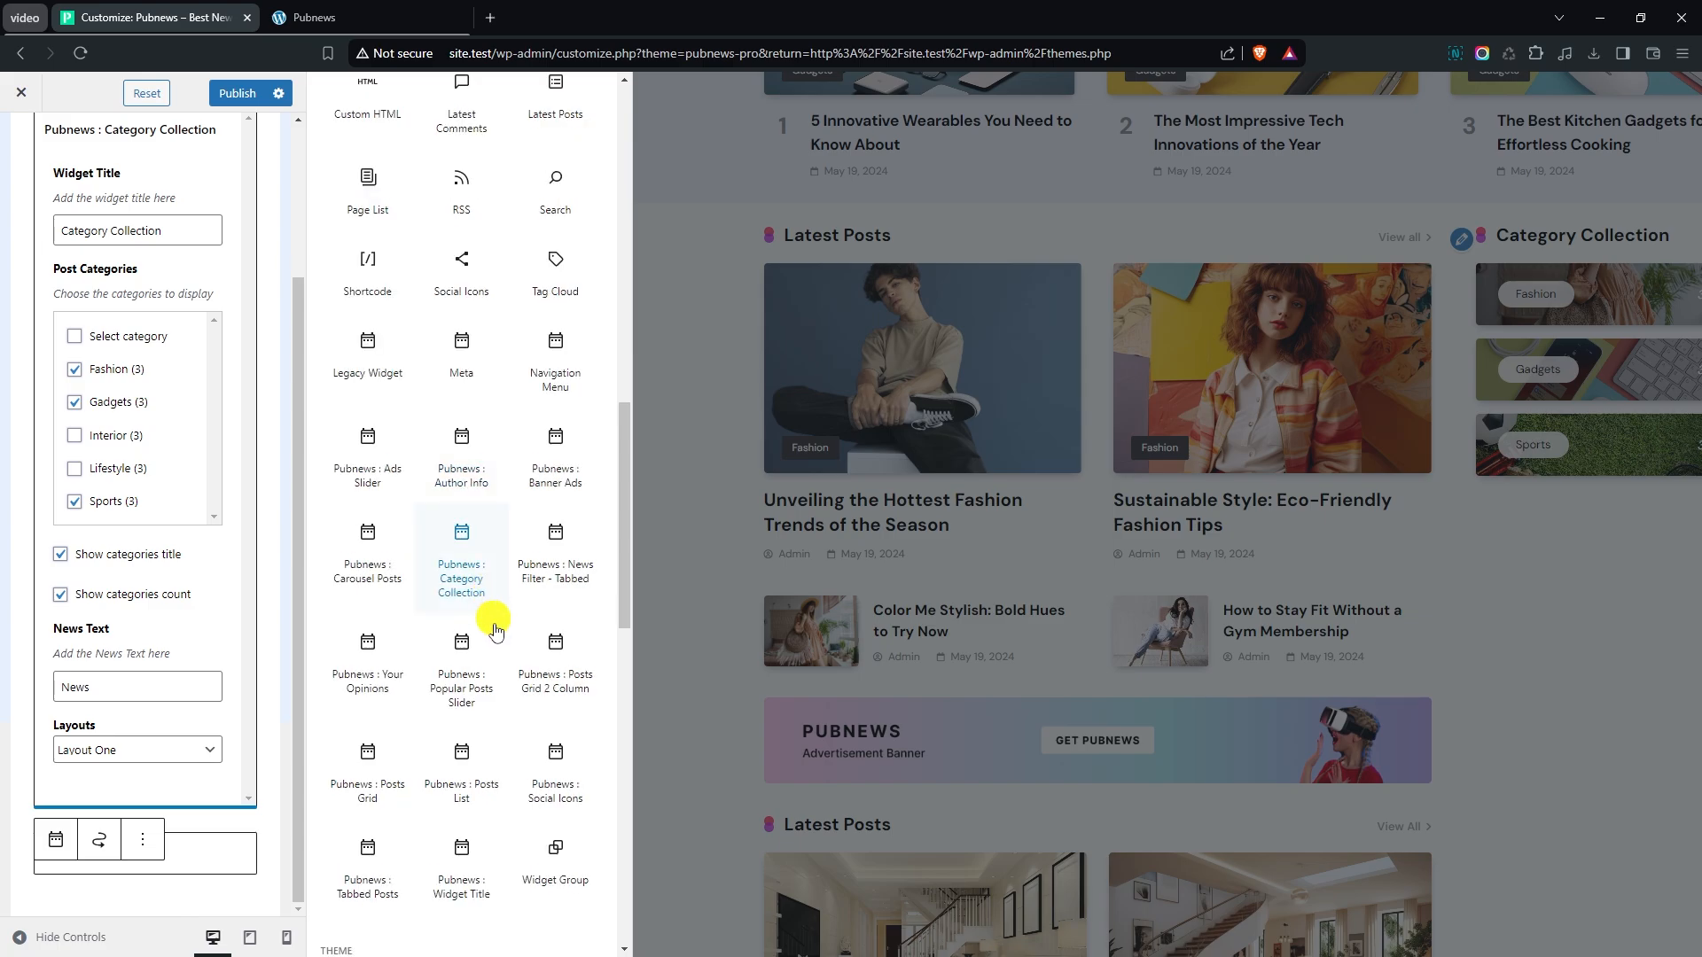
click(461, 774)
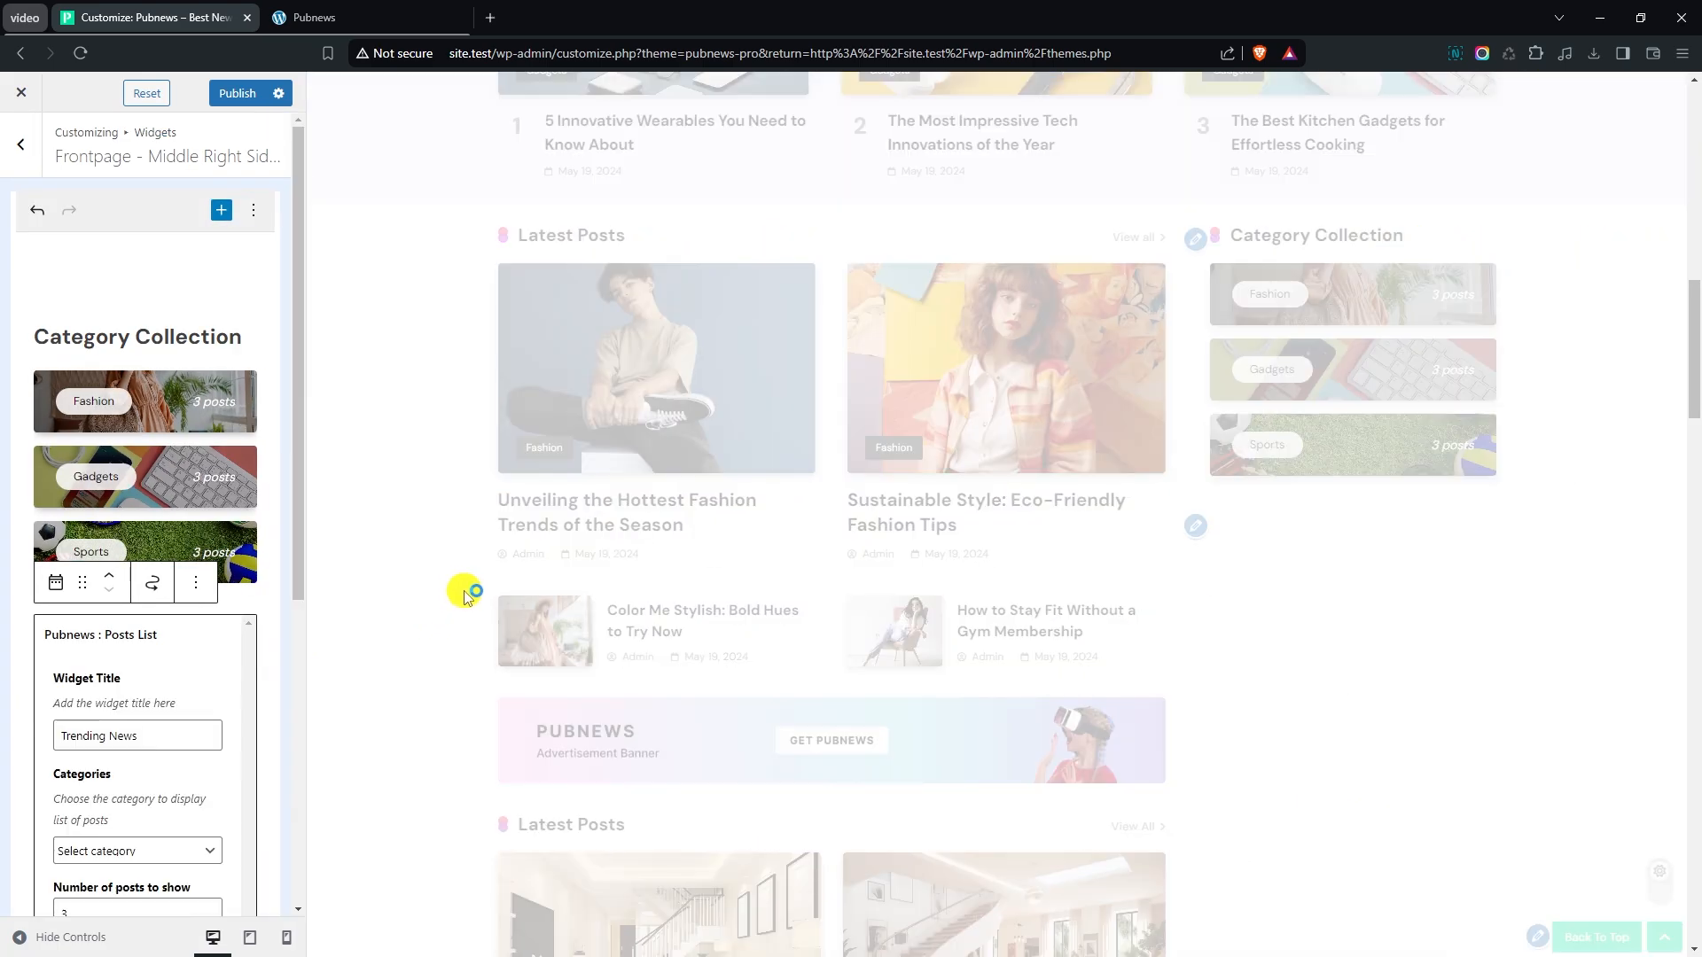
scroll(1519, 582, down, 3)
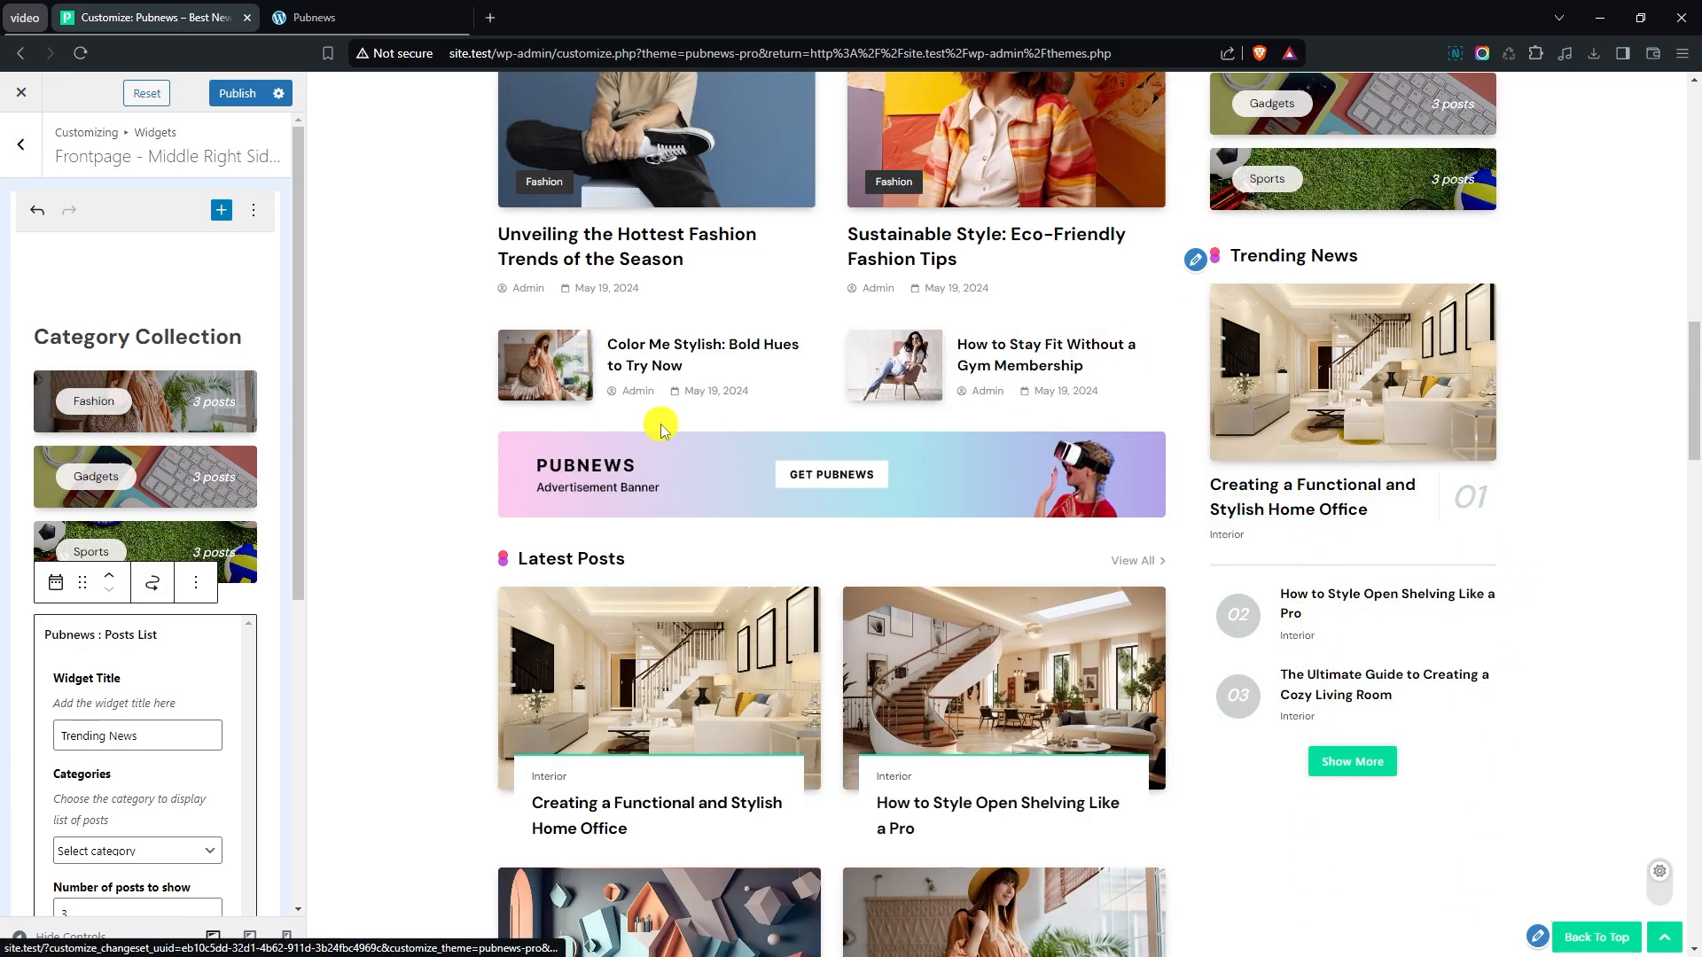
scroll(438, 479, down, 6)
scroll(443, 489, down, 1)
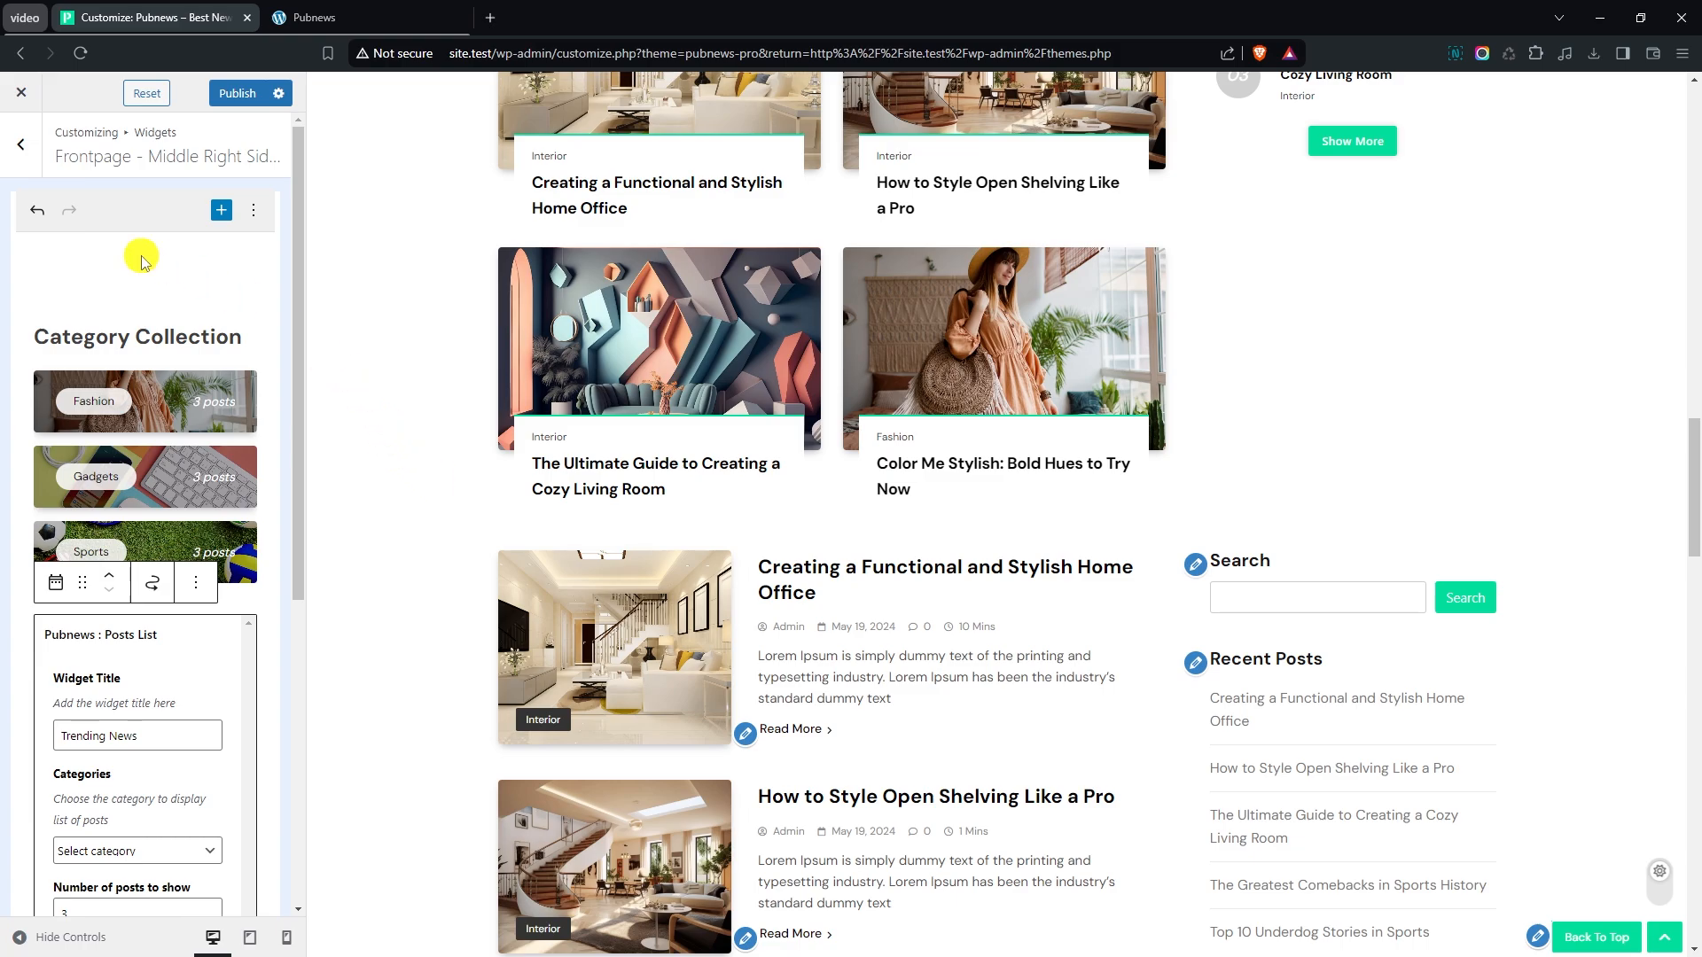
- In the Bottom Full Width front section, change the News Carousel block's title to "In Spotlight"
click(33, 165)
click(30, 154)
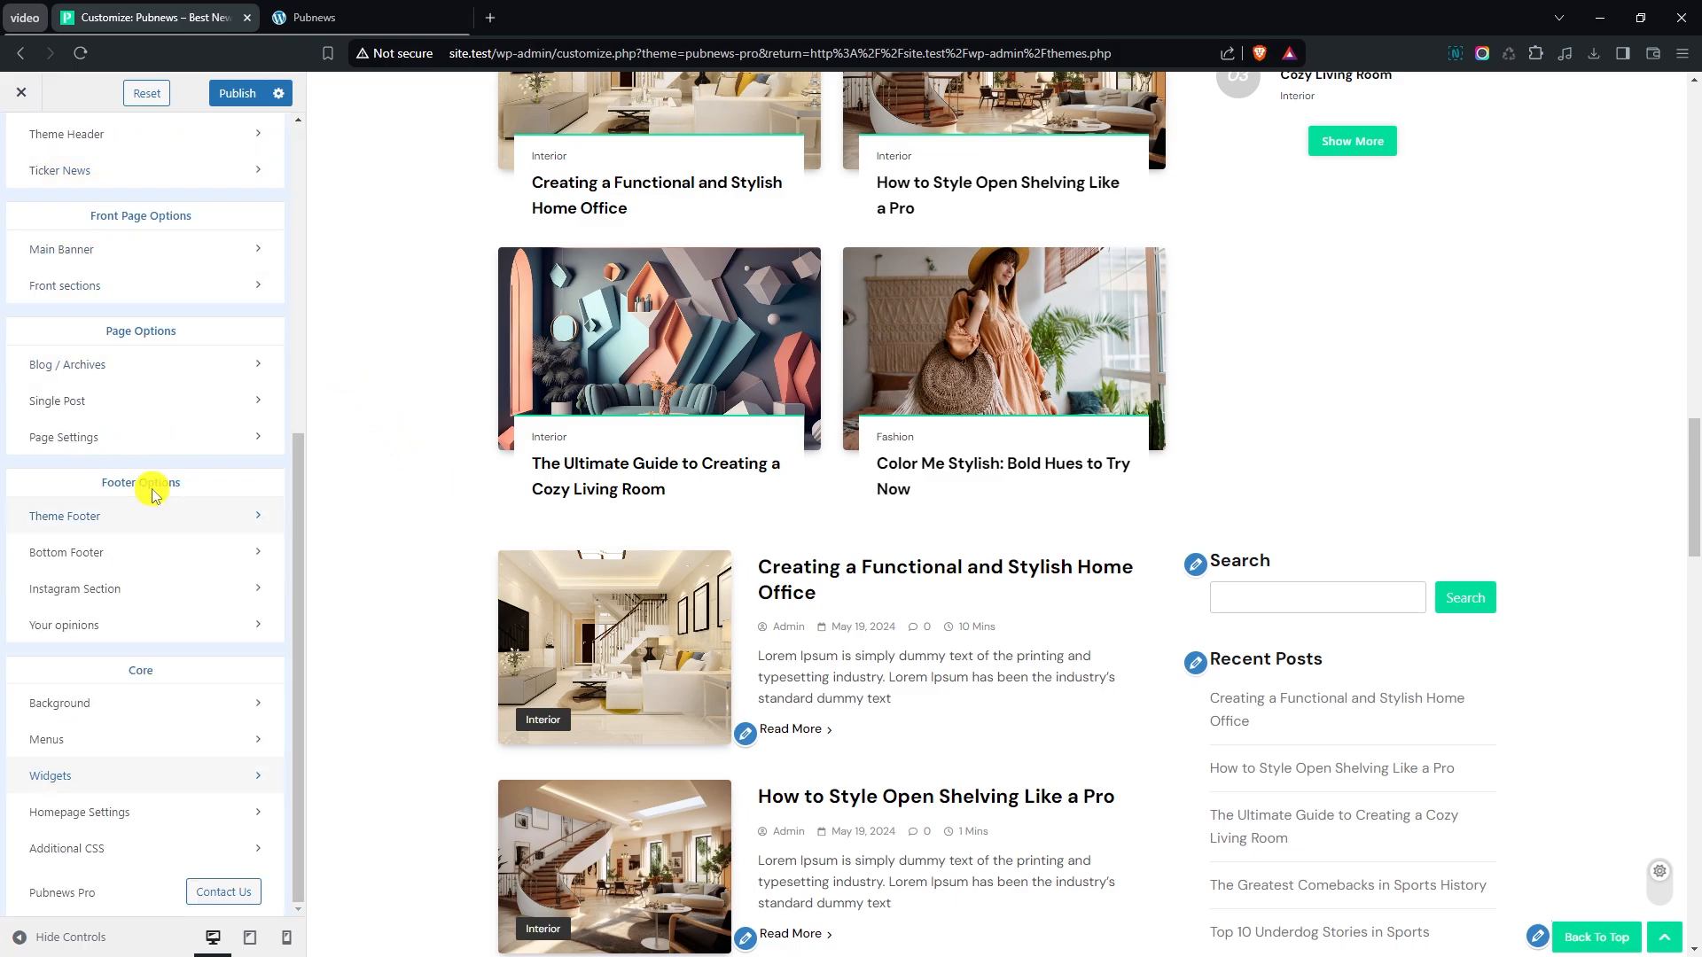
click(77, 285)
click(68, 347)
scroll(335, 425, down, 10)
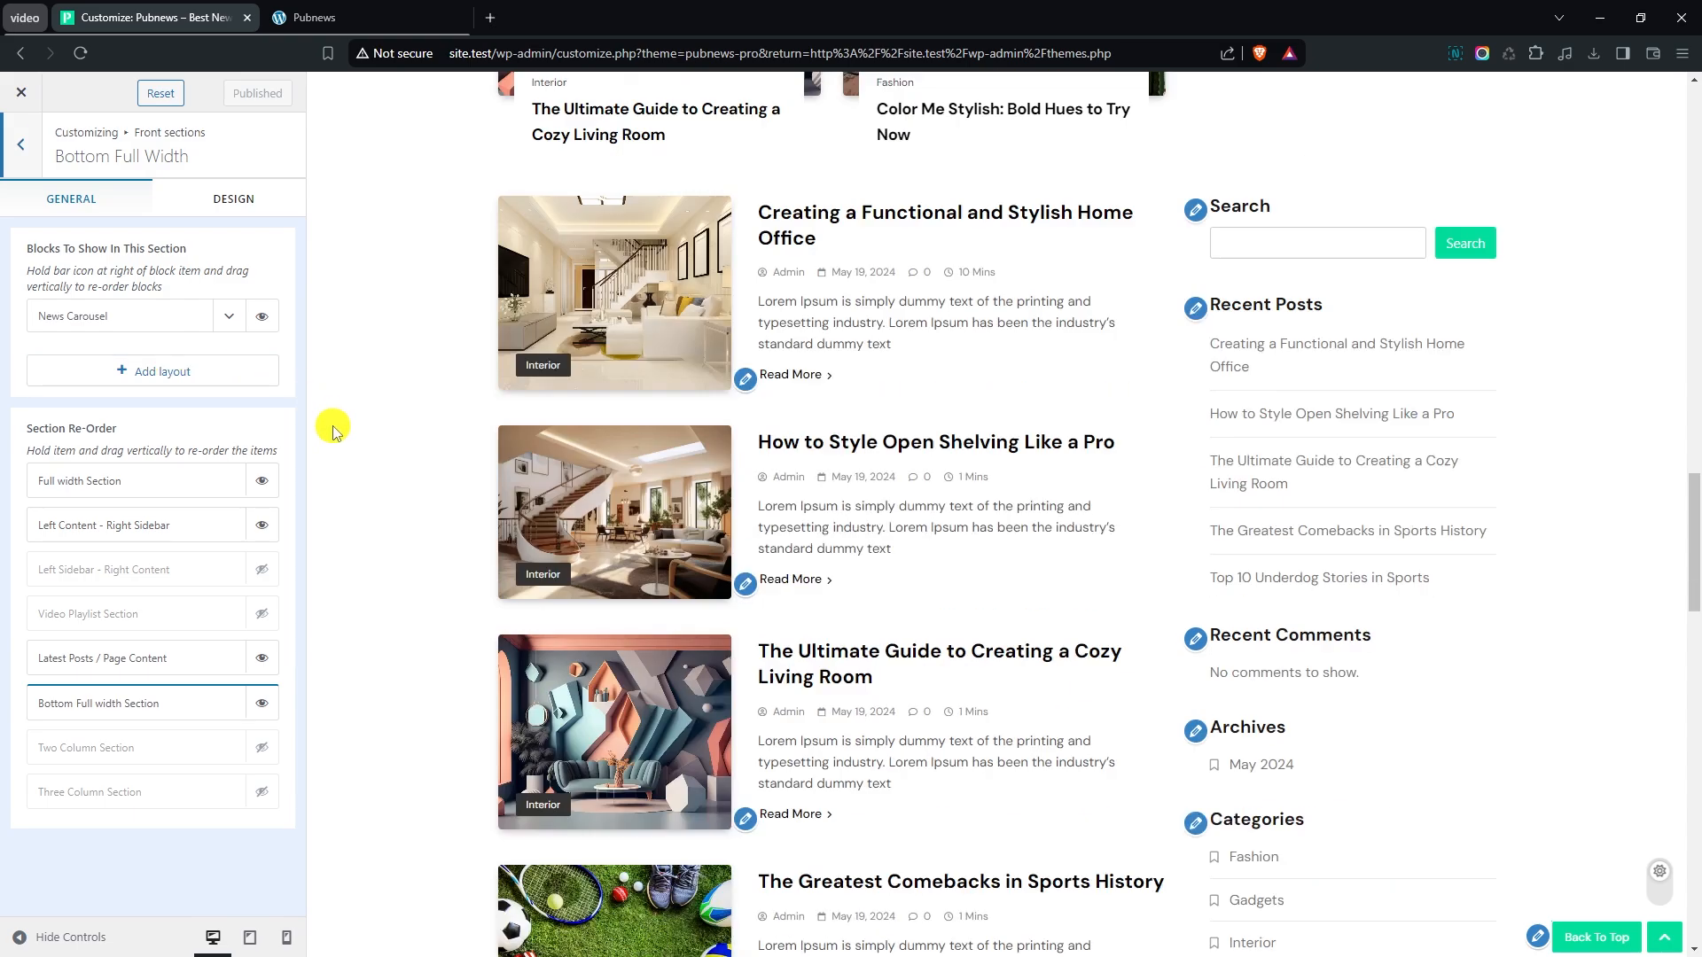
scroll(334, 459, down, 15)
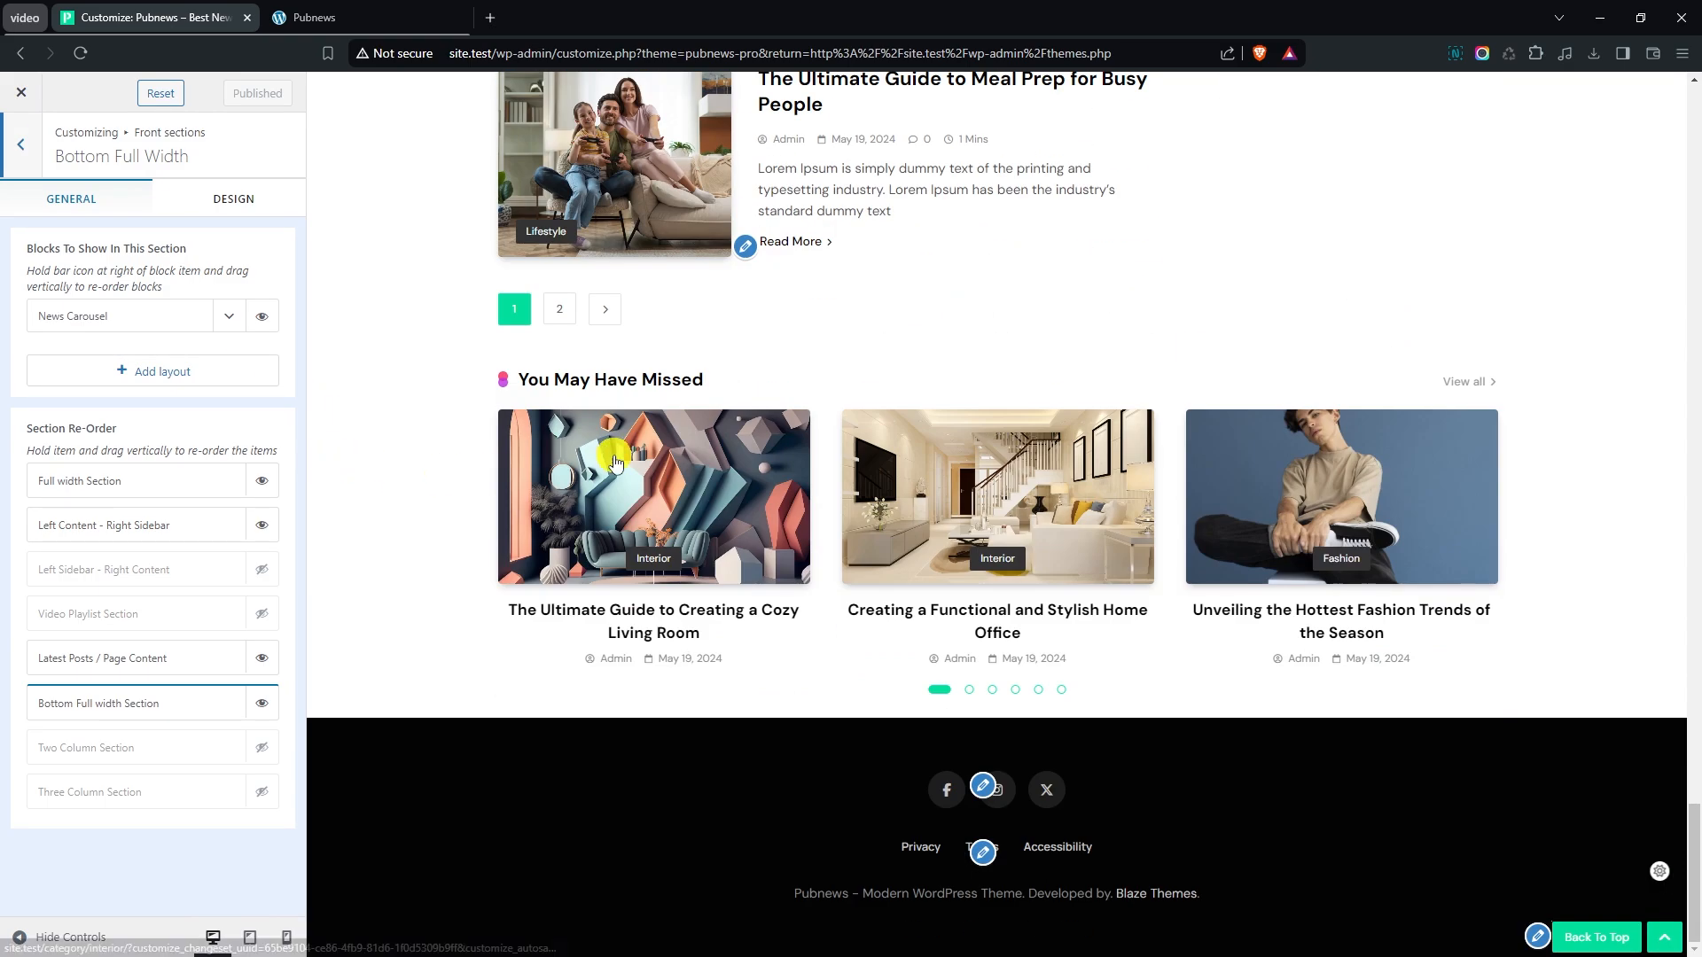
click(222, 321)
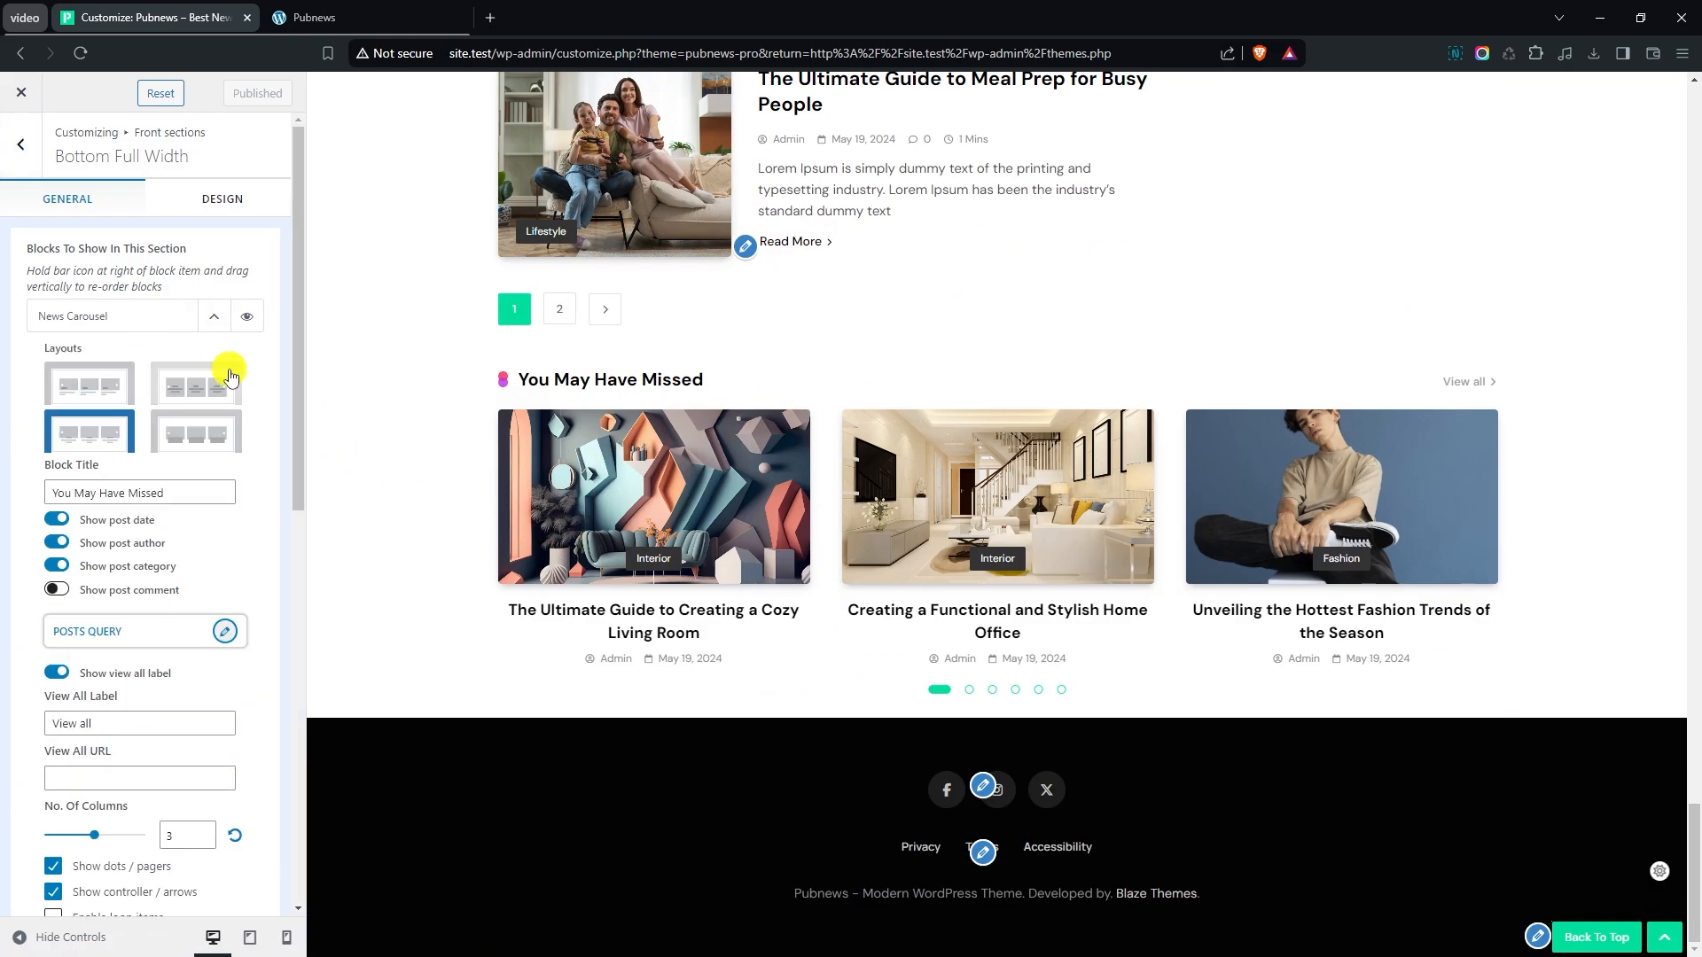
scroll(168, 381, down, 1)
click(185, 407)
key(ctrl+a)
key(BackSpace)
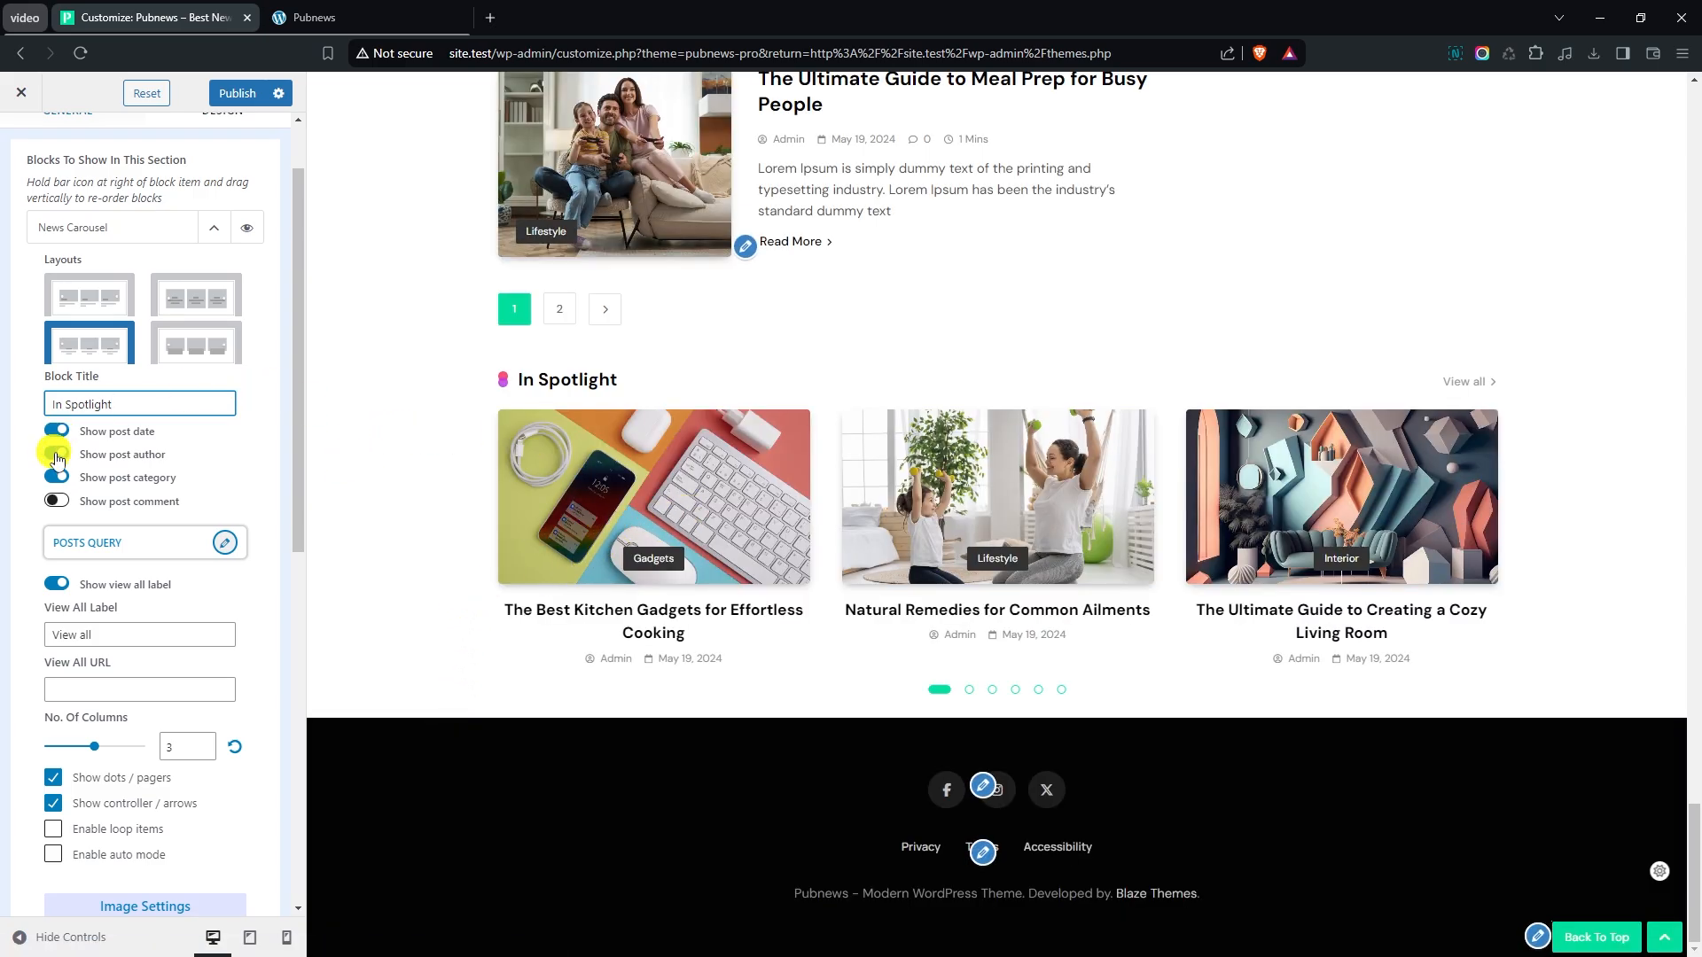
- Set the News Carousel's posts query to order posts Oldest - Newest
scroll(160, 488, down, 1)
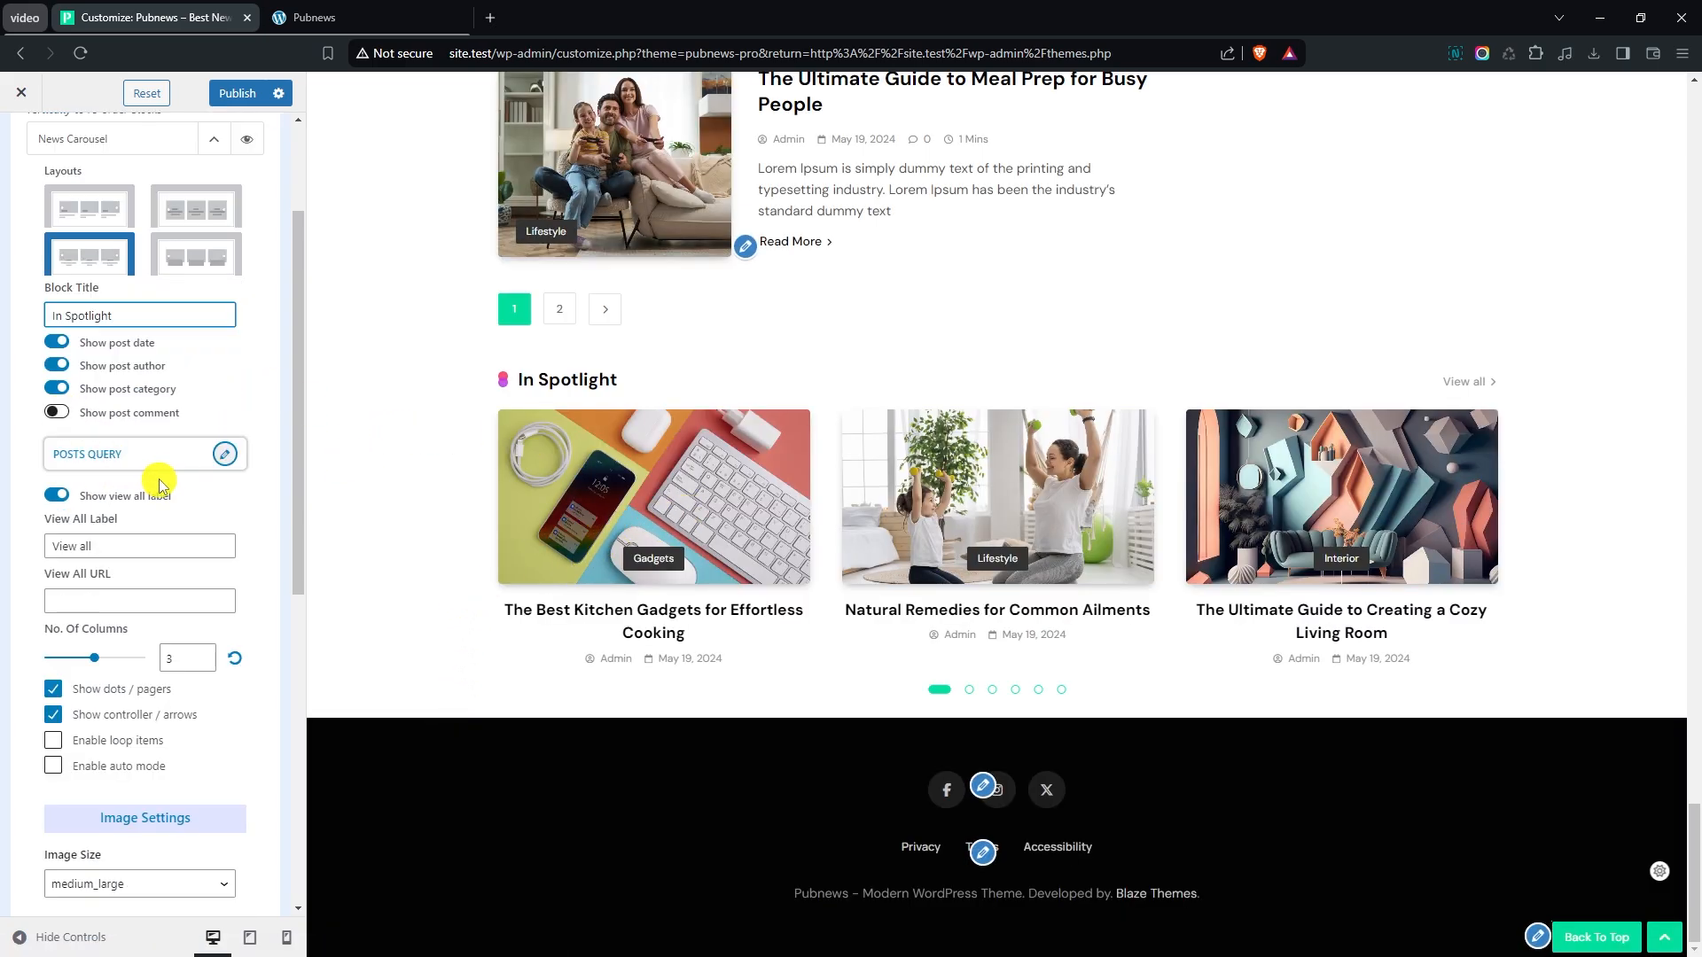
click(224, 457)
click(296, 208)
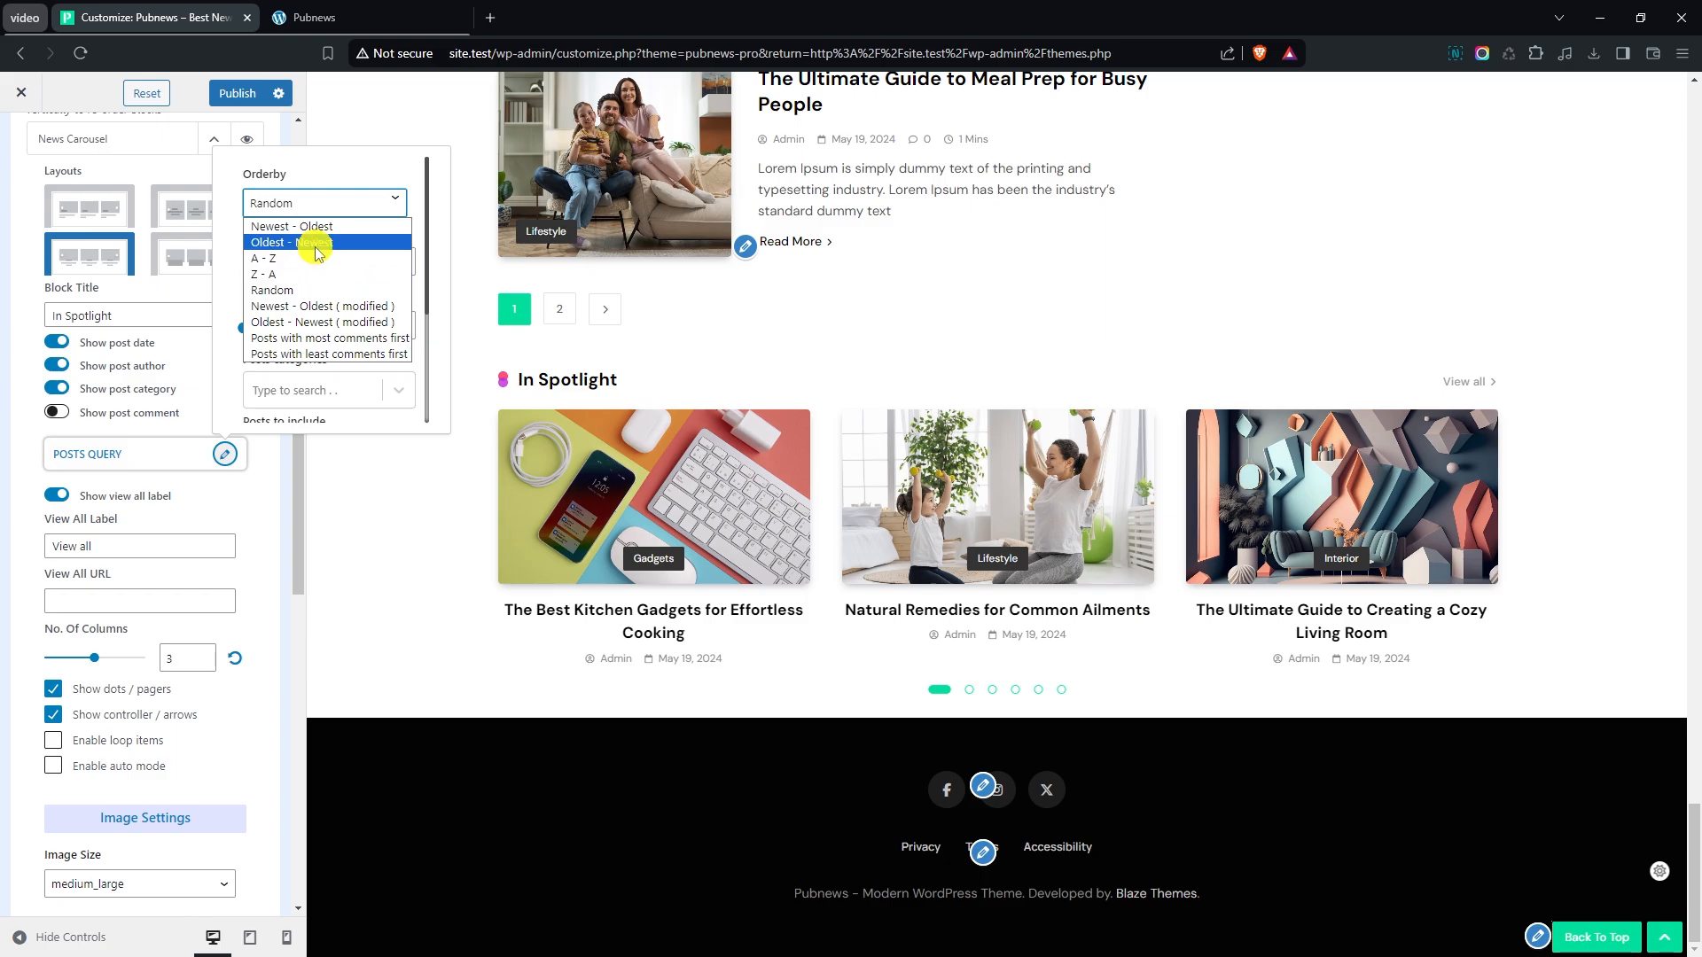
click(316, 246)
scroll(289, 404, down, 1)
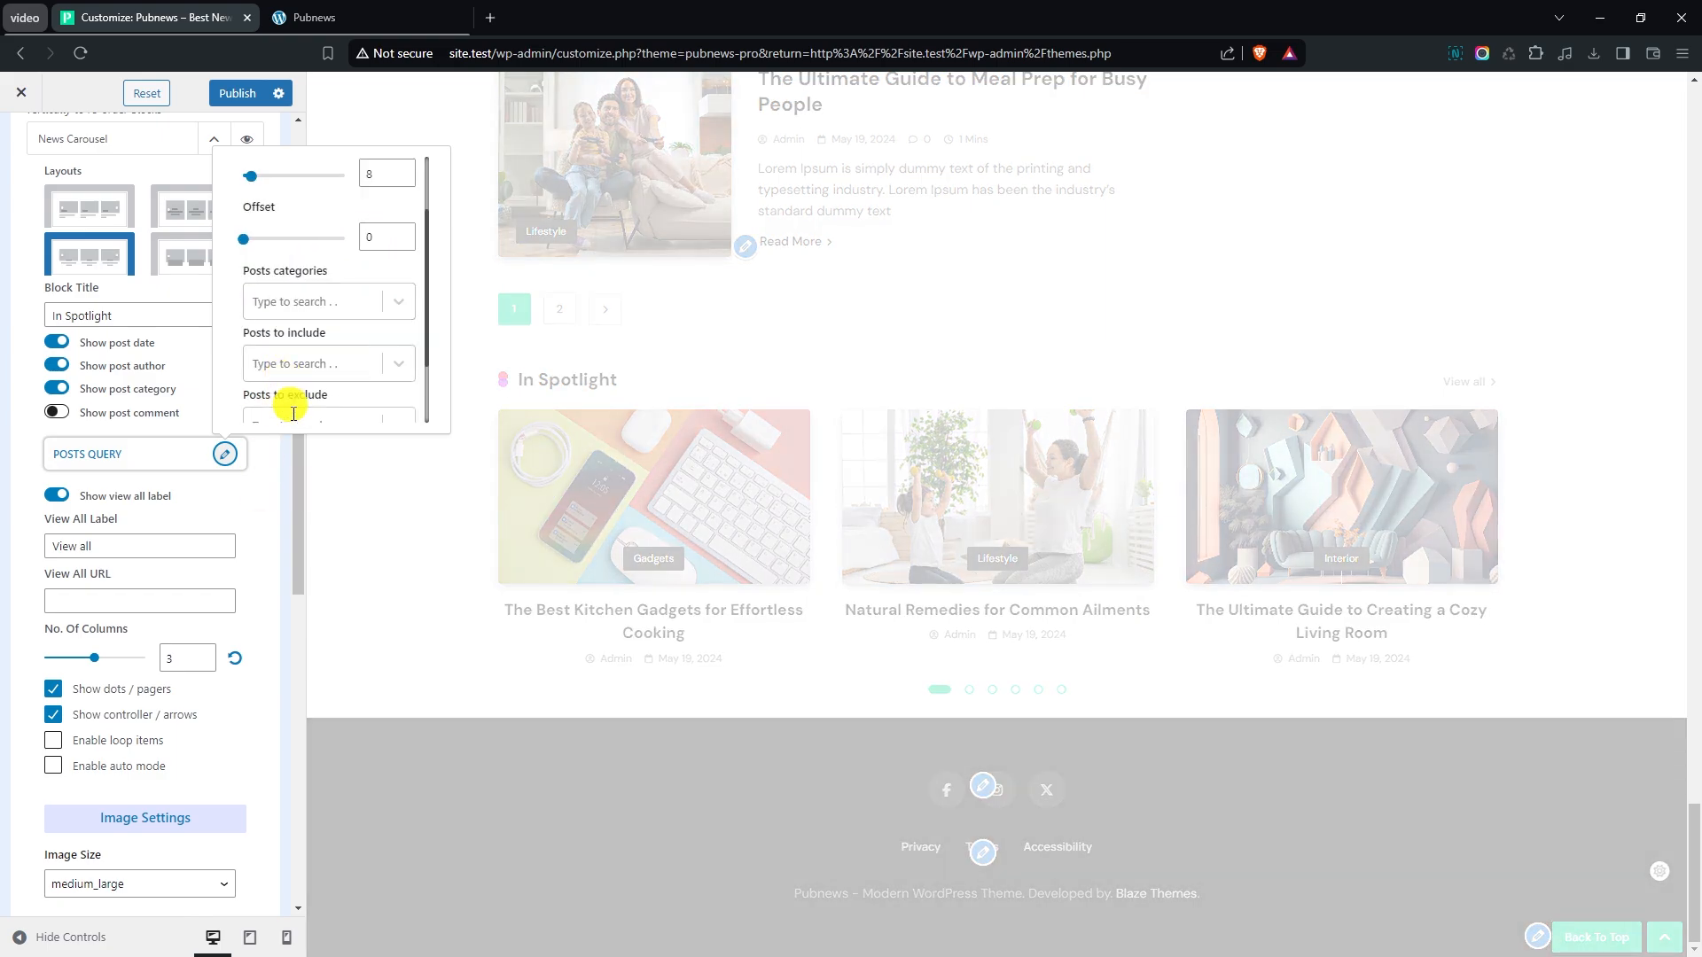
click(257, 468)
- Enable loop items and auto mode for the News Carousel, turn off its dots / pagers, and collapse the block's settings
scroll(262, 419, down, 1)
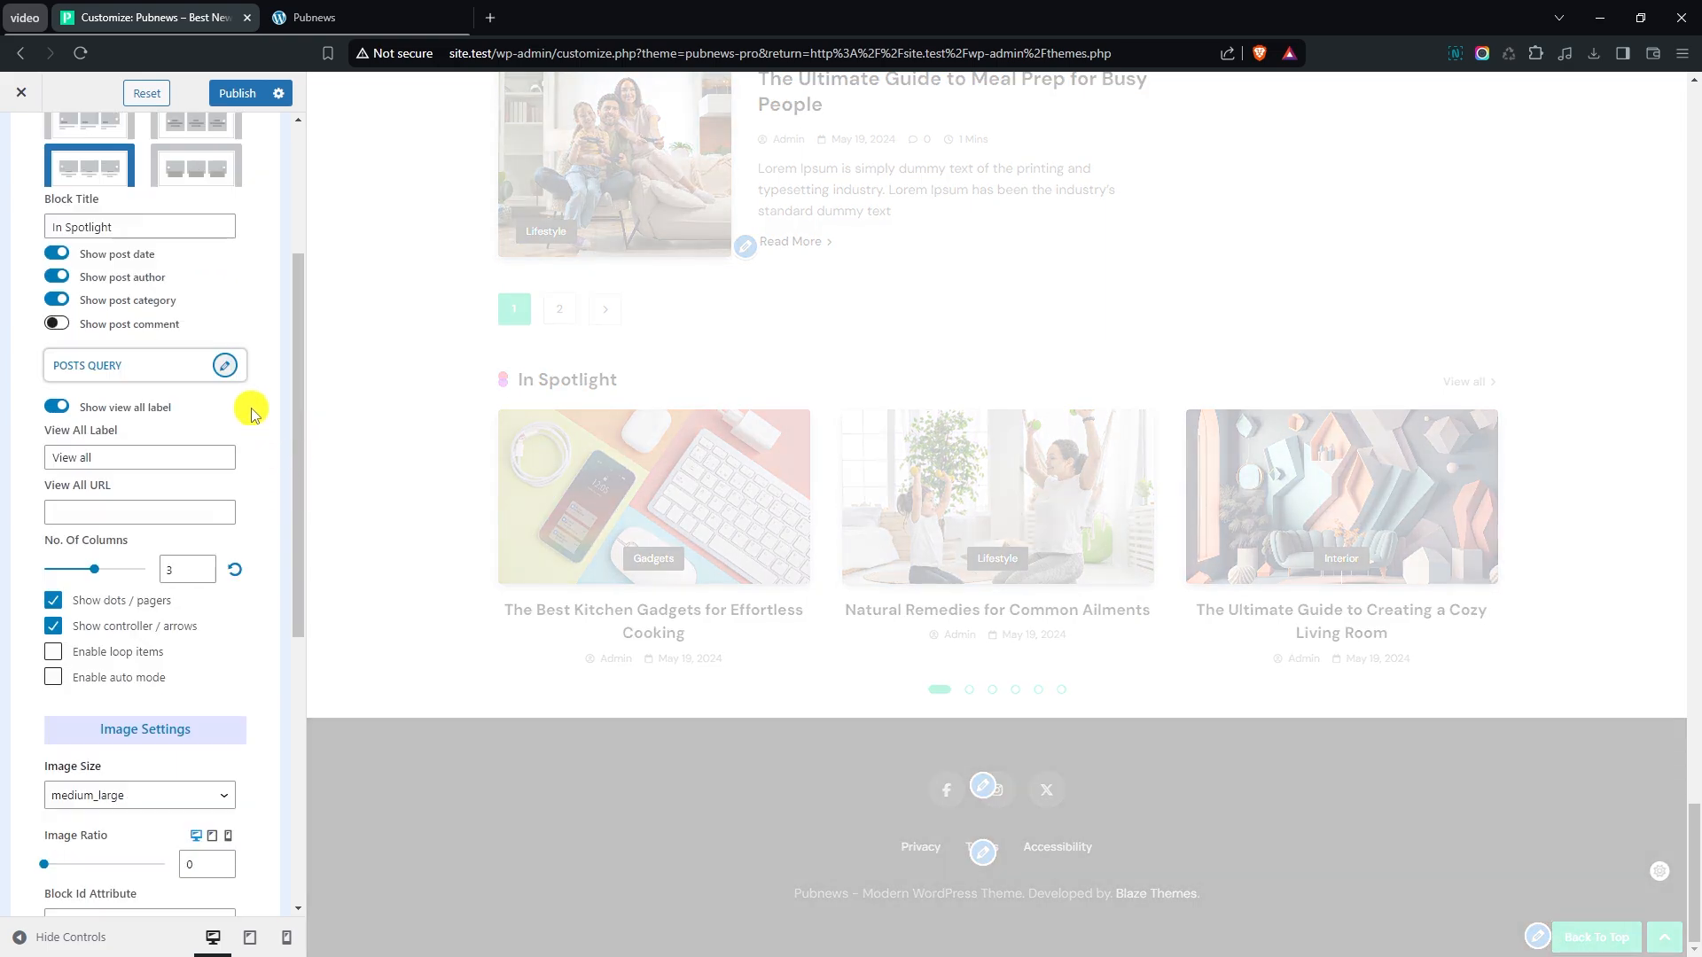
scroll(251, 412, down, 2)
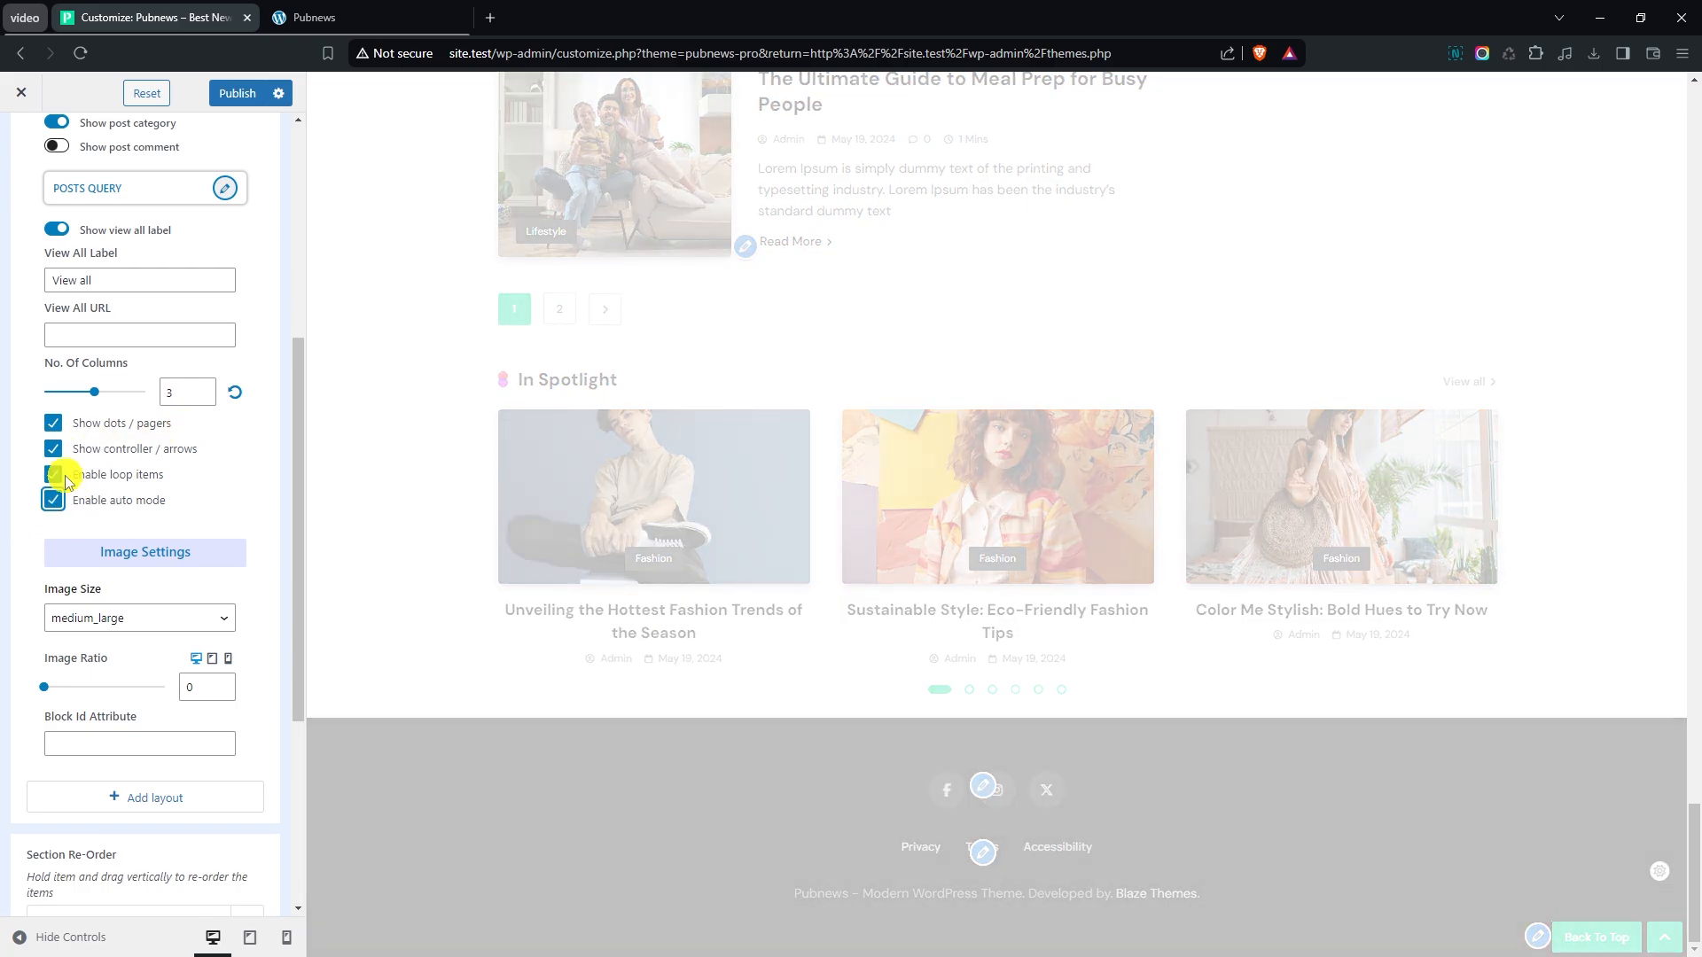
click(55, 424)
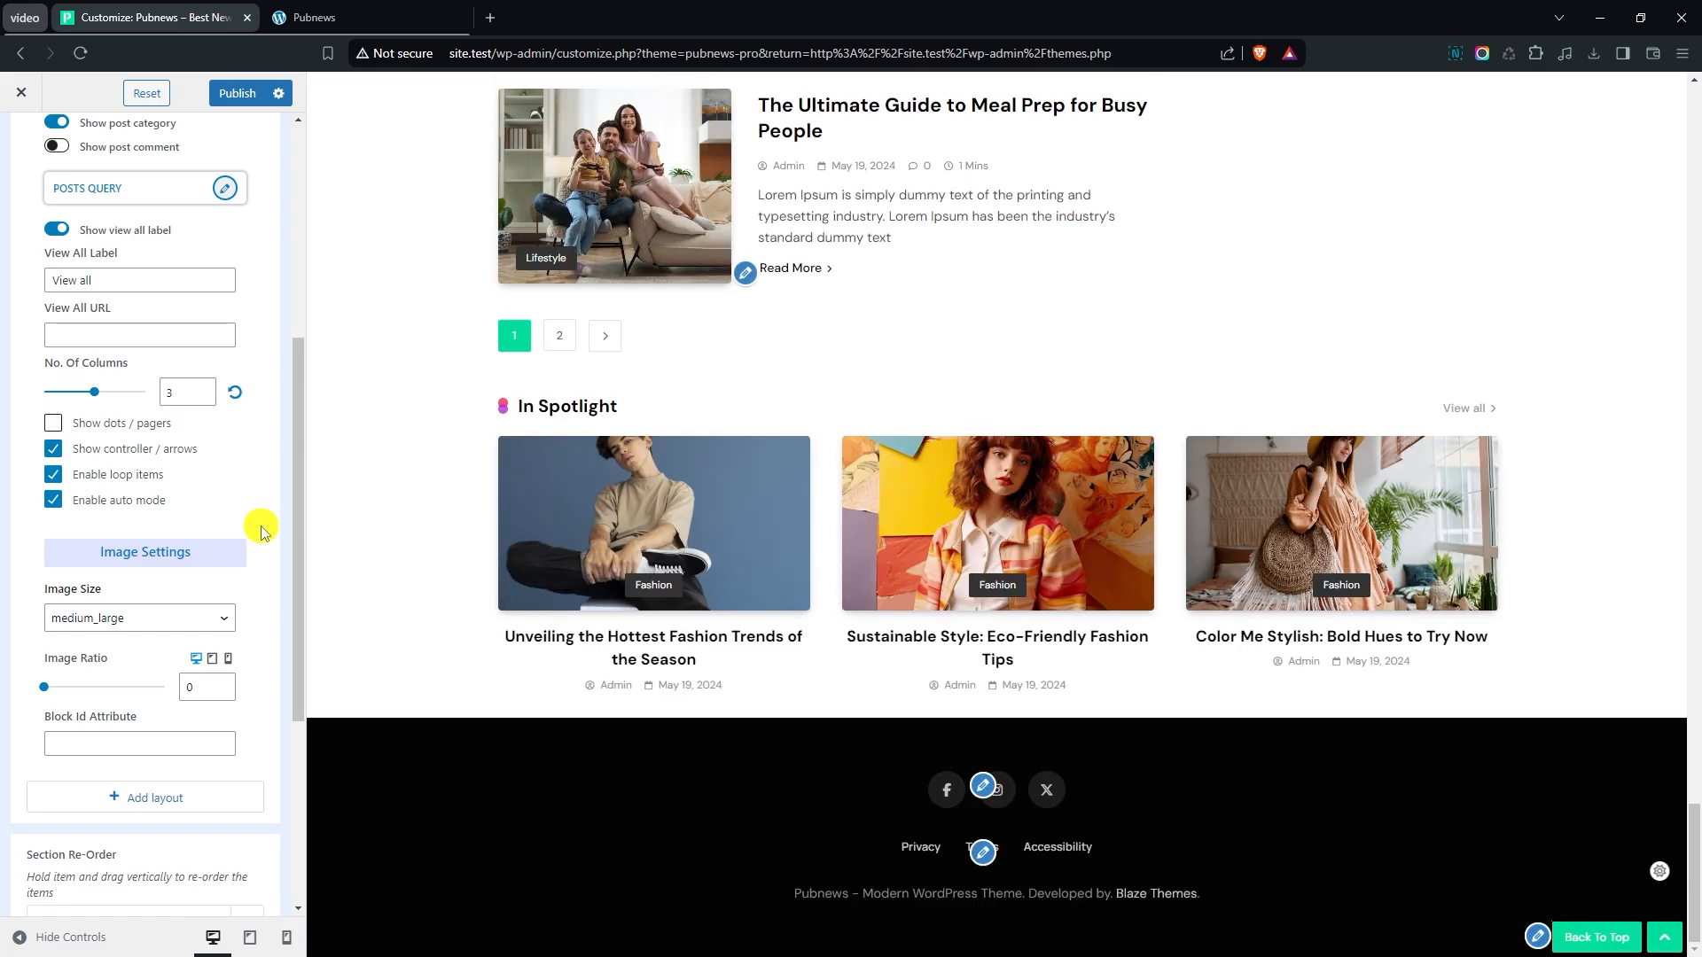
scroll(258, 514, up, 5)
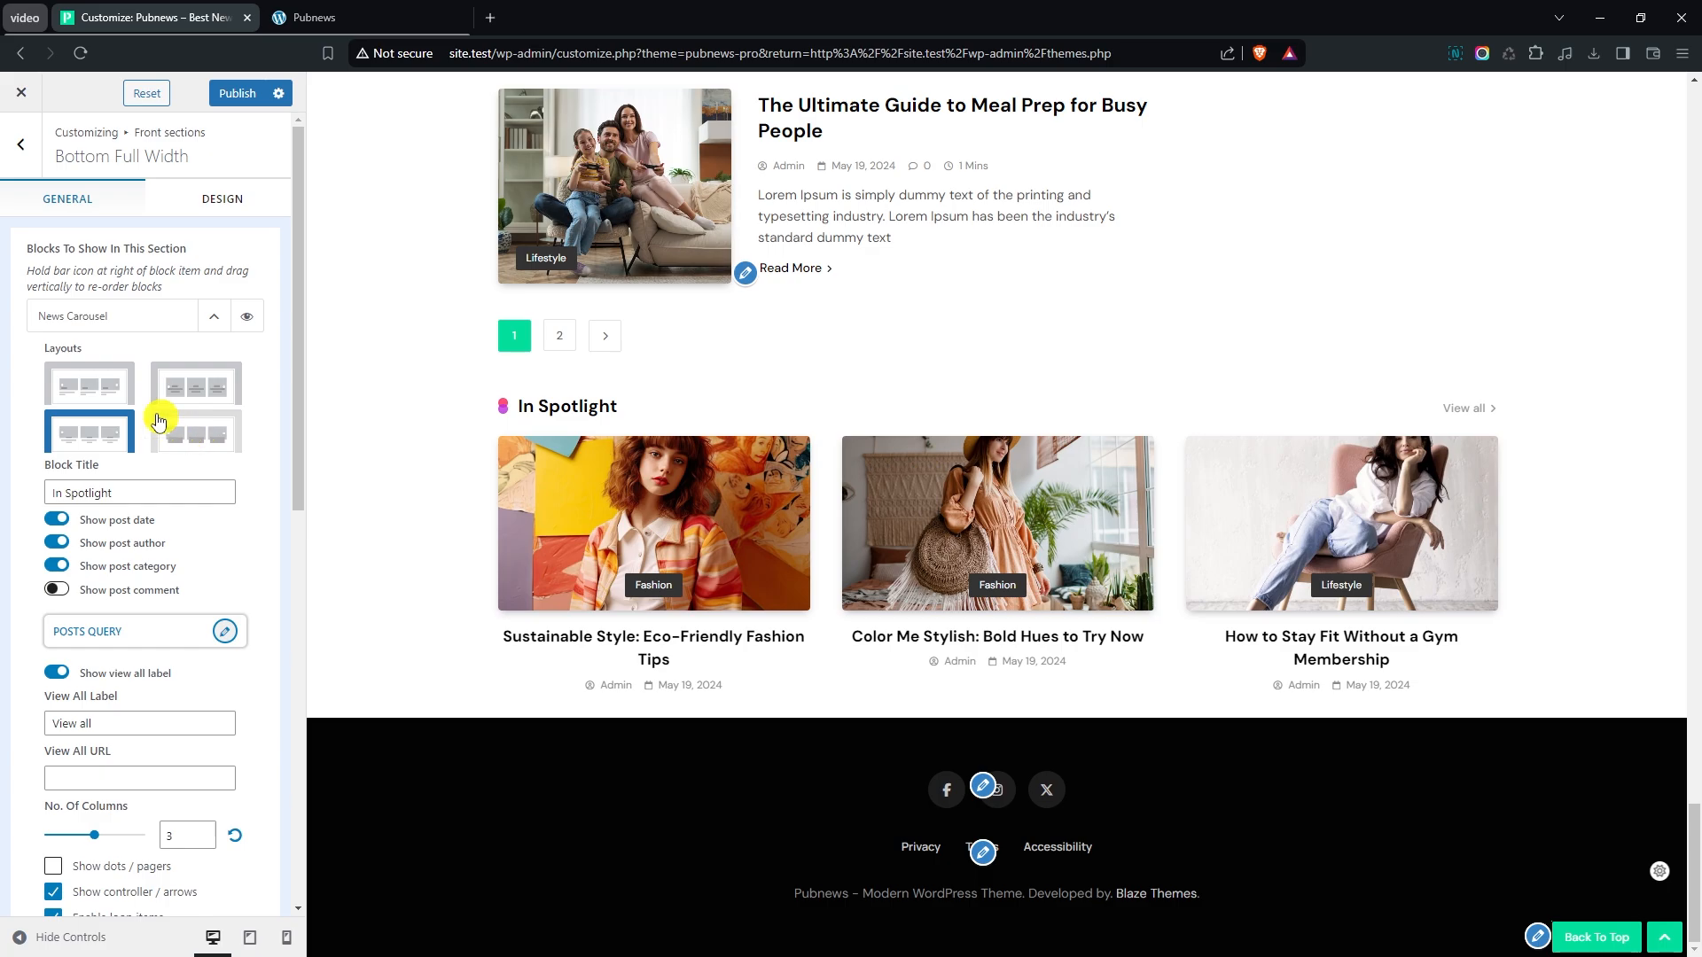
click(216, 317)
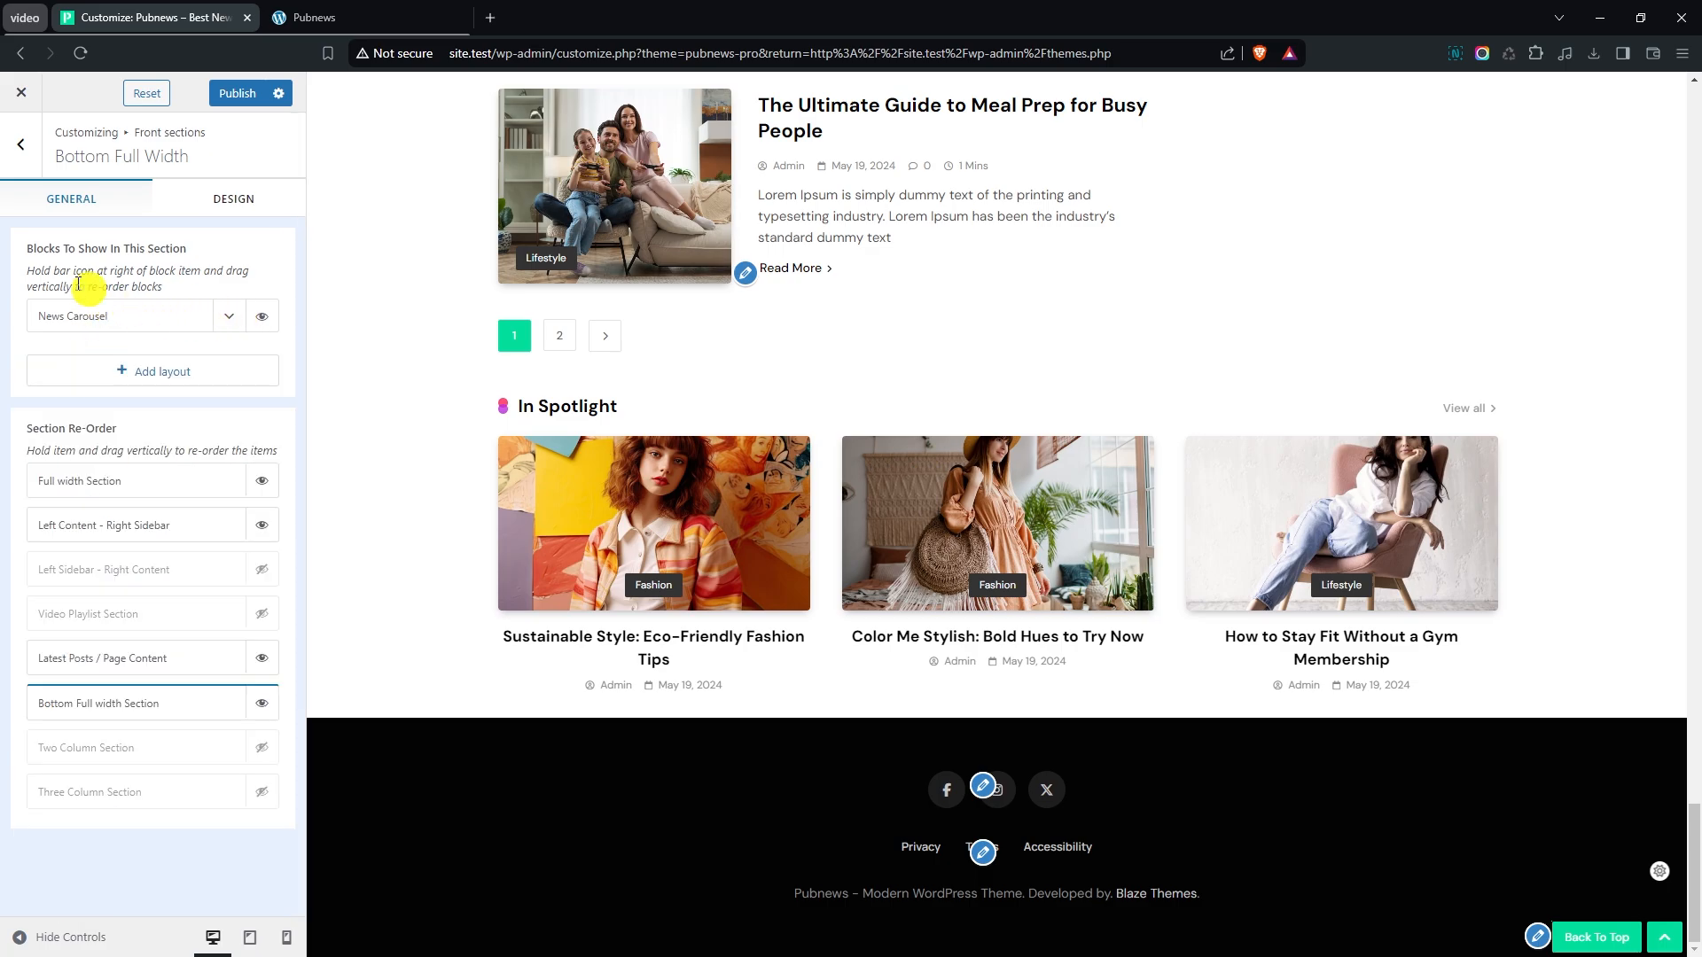
- Show the Left Sidebar - Right Content section, move it below the Bottom Full width Section, and check it in the preview
click(22, 146)
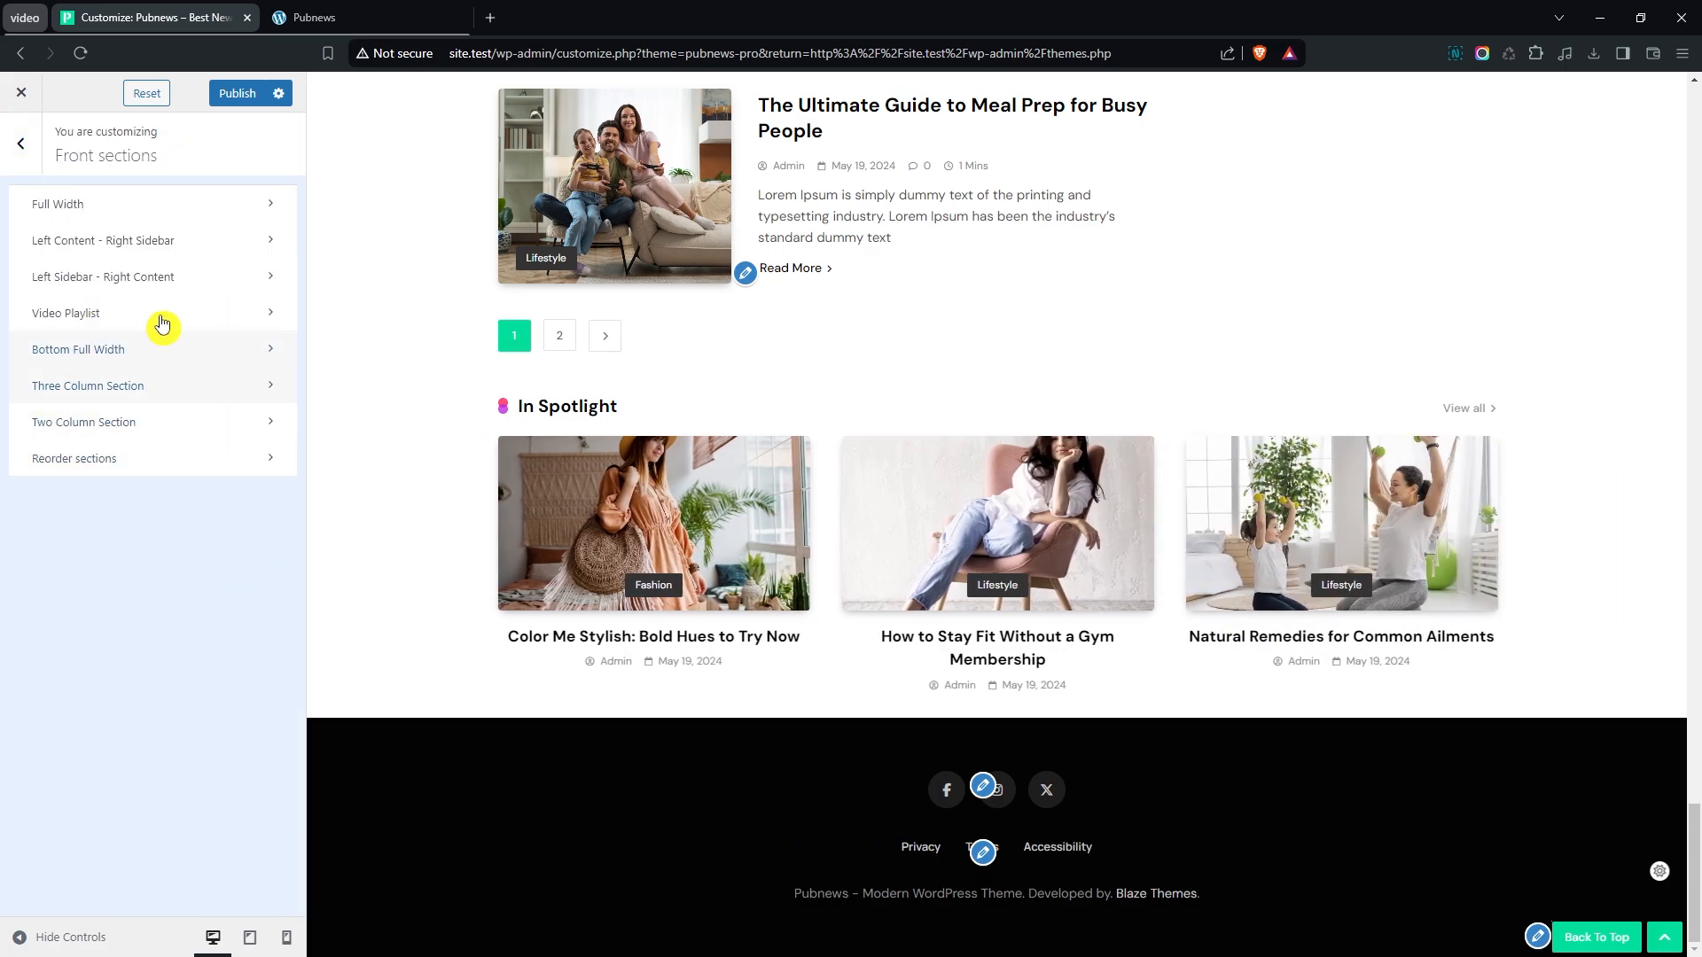
click(159, 276)
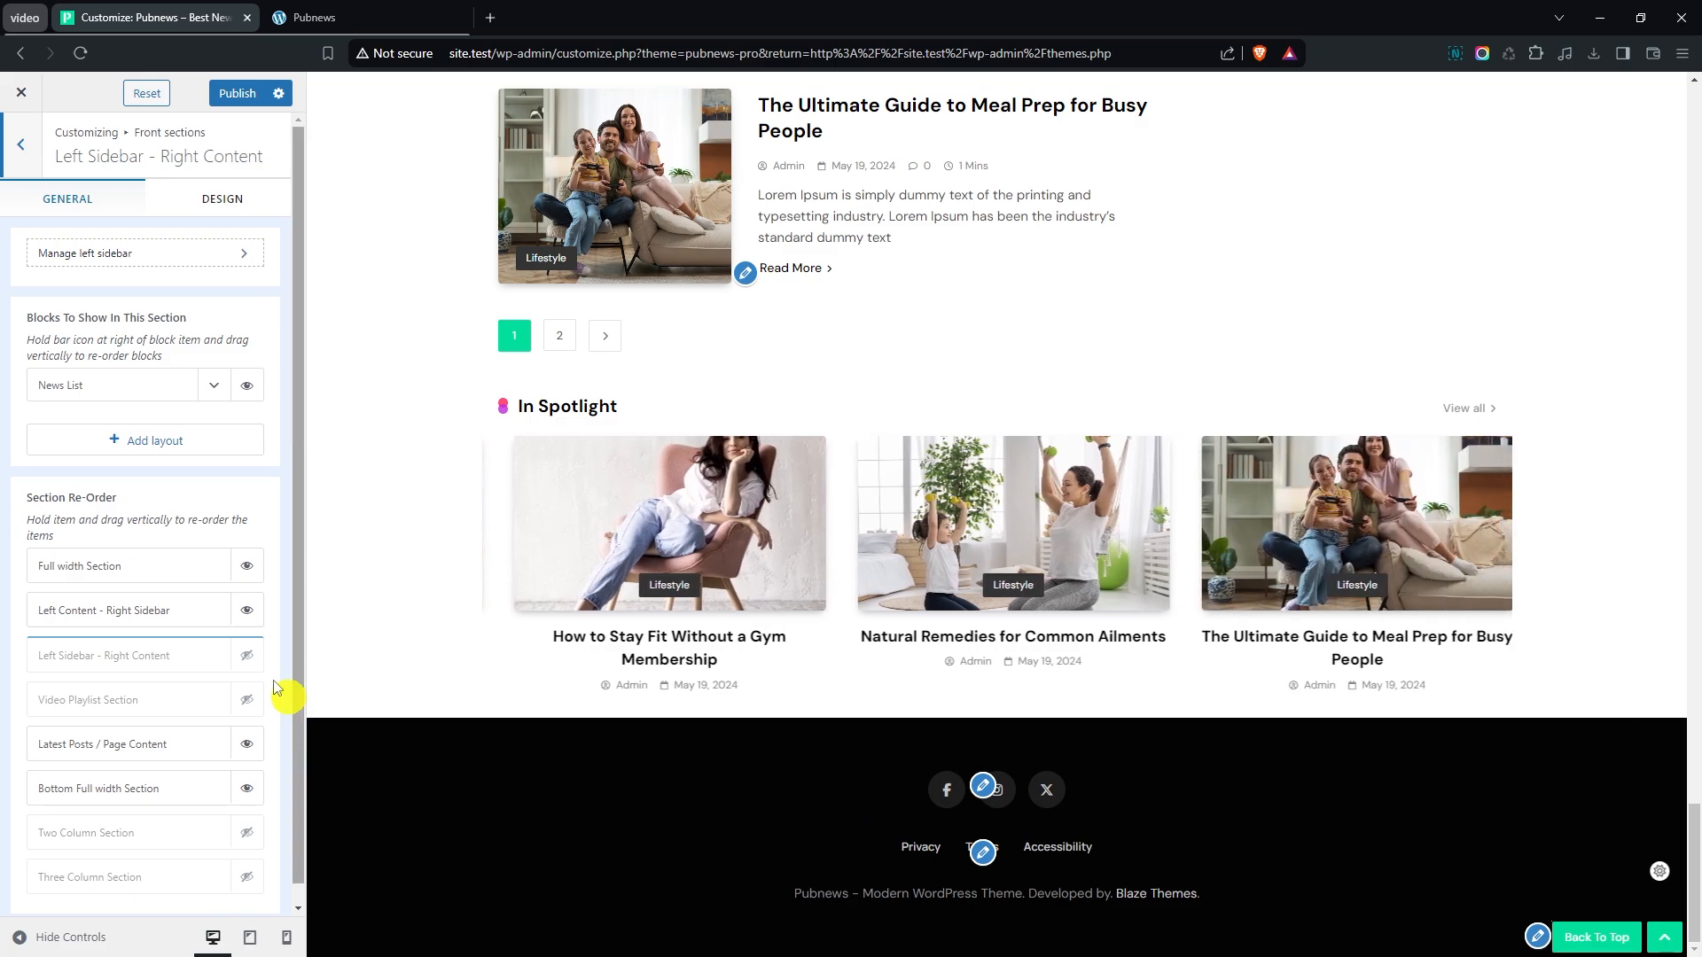
click(238, 656)
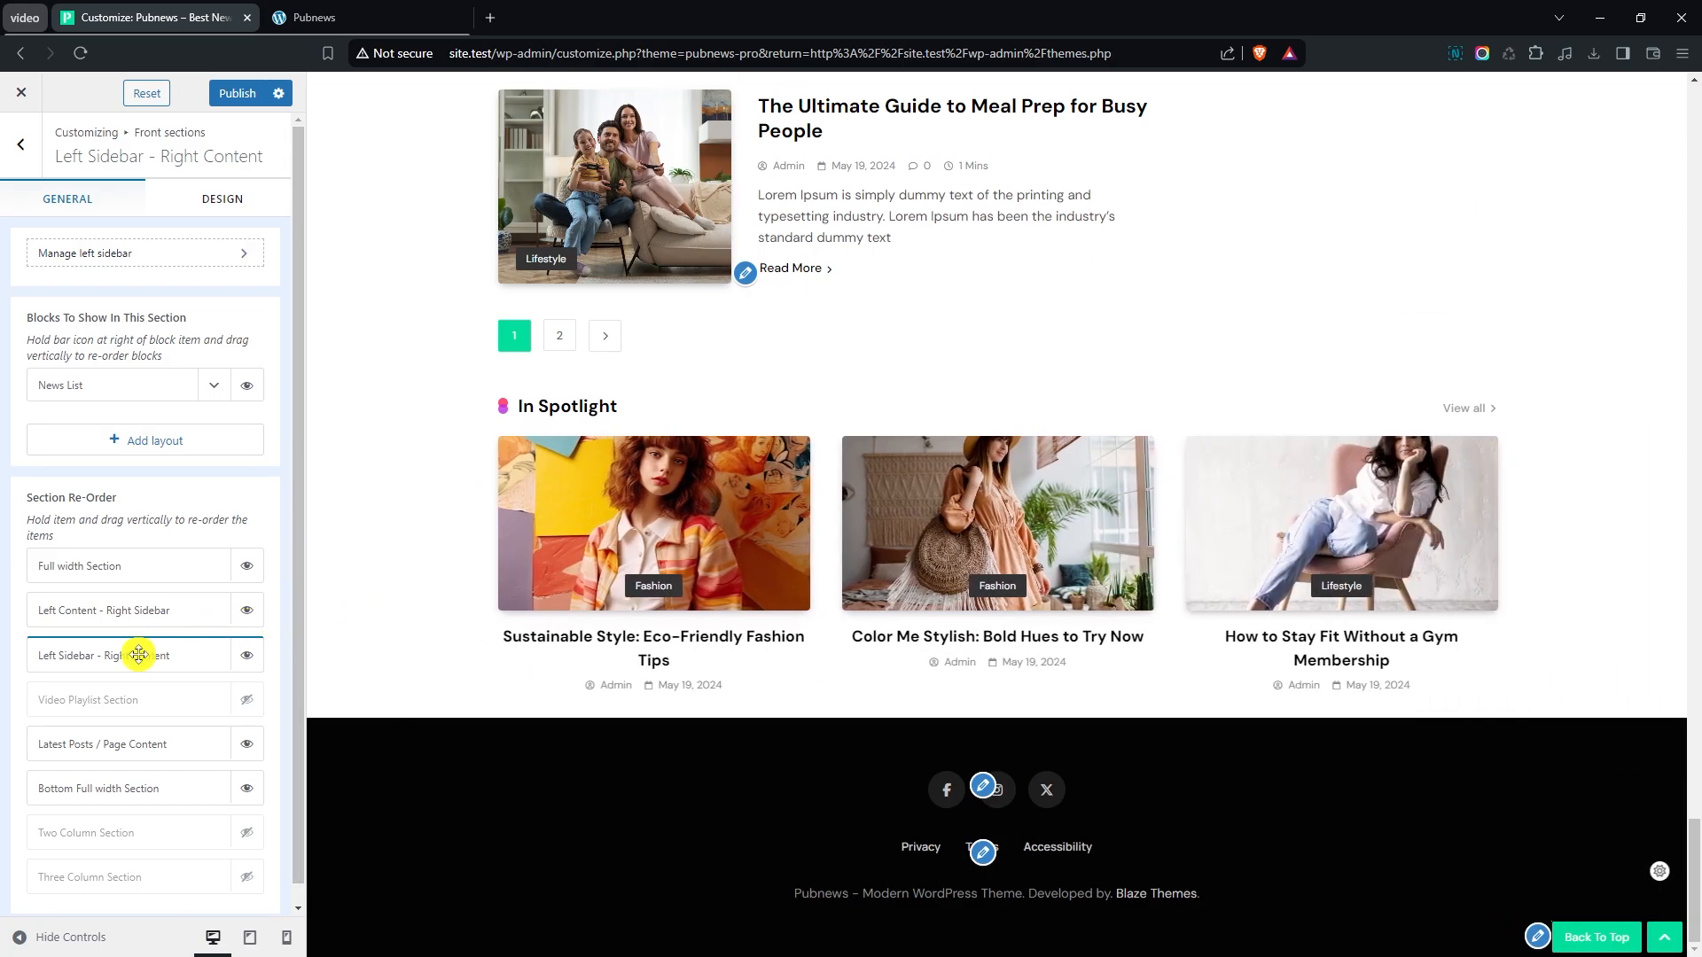
drag(141, 655, 136, 788)
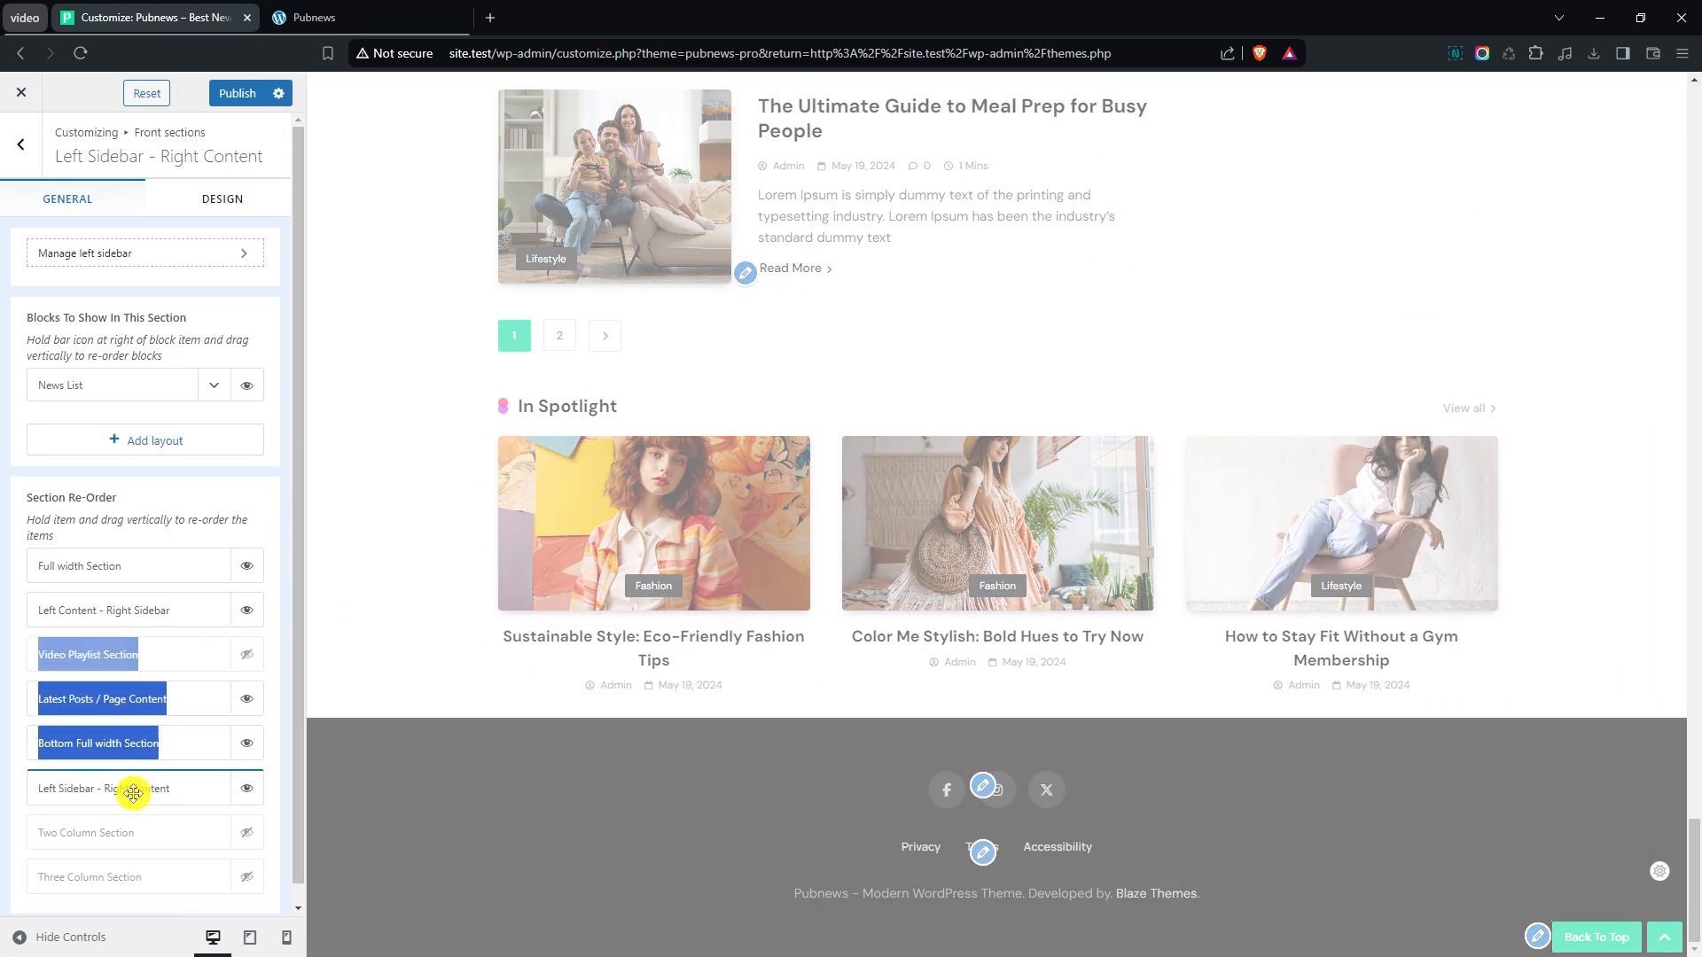
scroll(136, 793, down, 1)
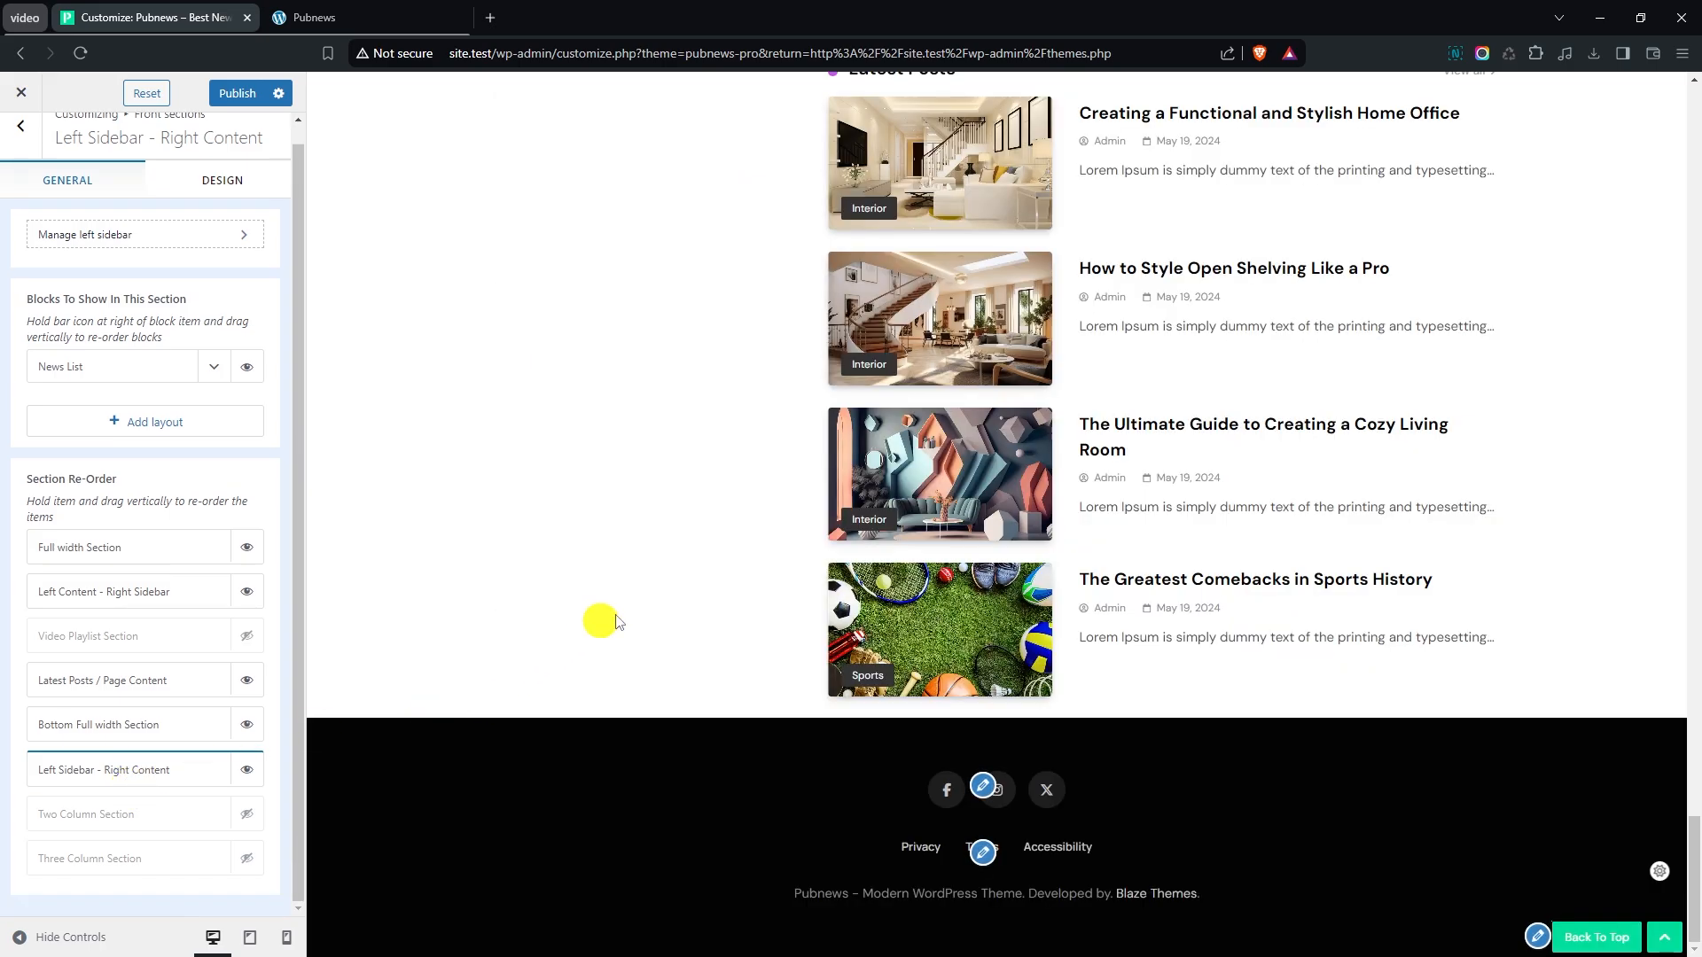
scroll(700, 600, up, 6)
scroll(922, 567, down, 3)
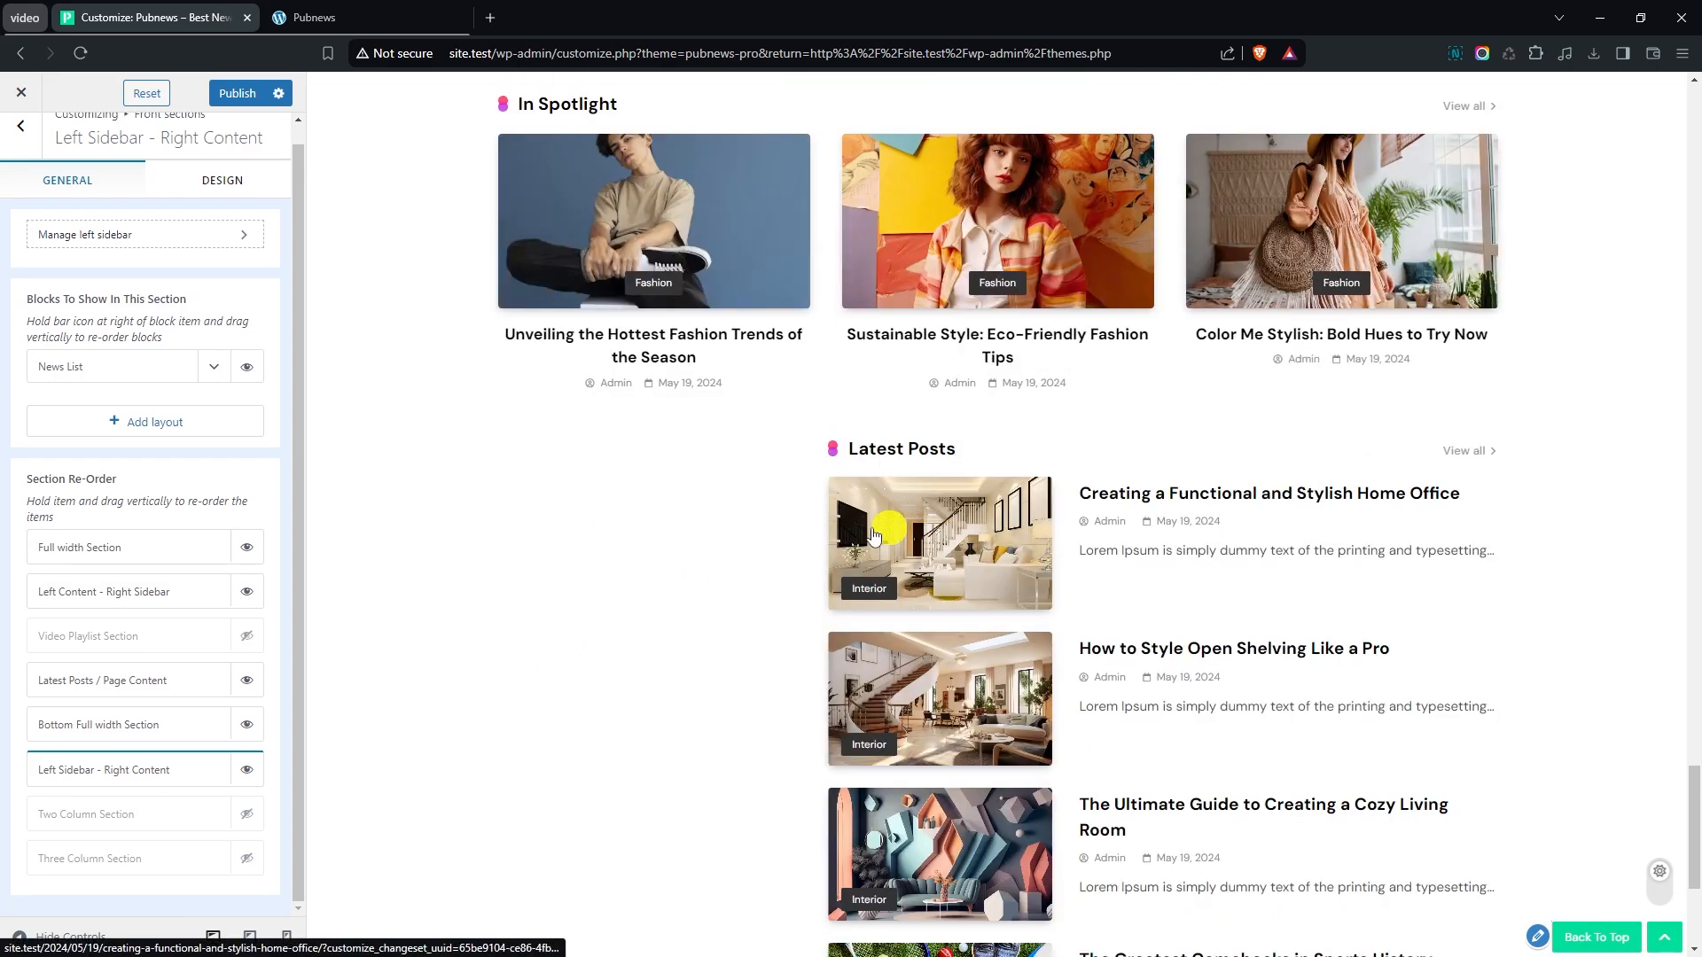
- Give the News List block the second layout and an excerpt length of 15, and collapse its settings
click(213, 366)
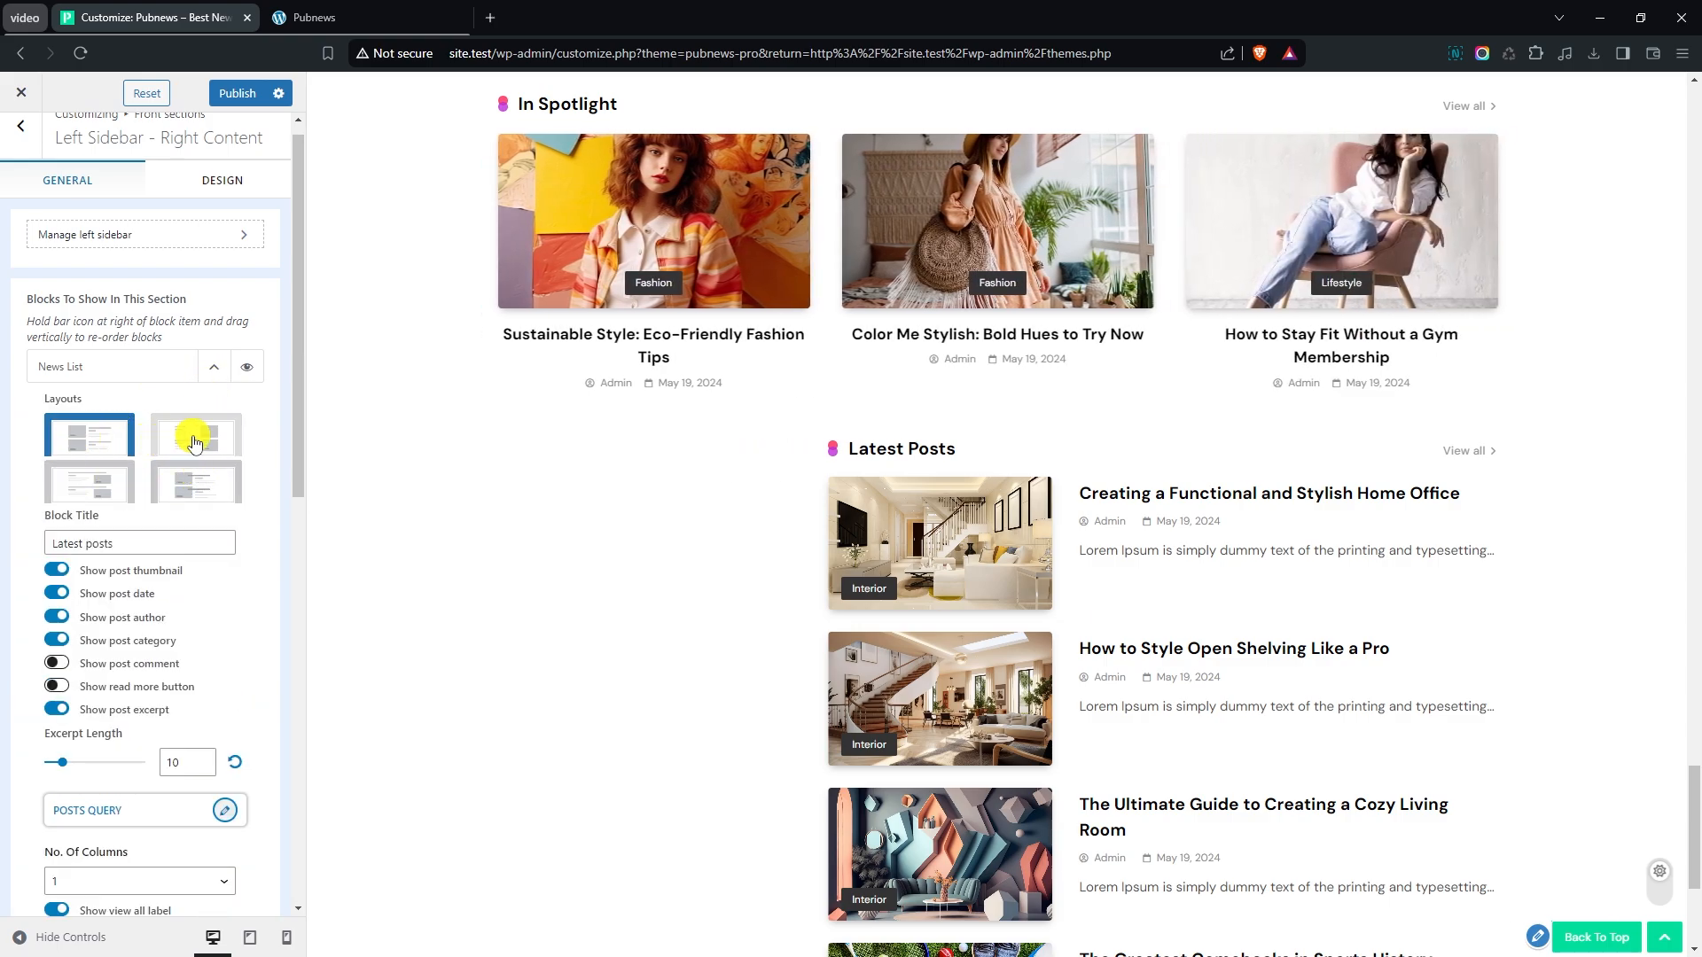
click(195, 439)
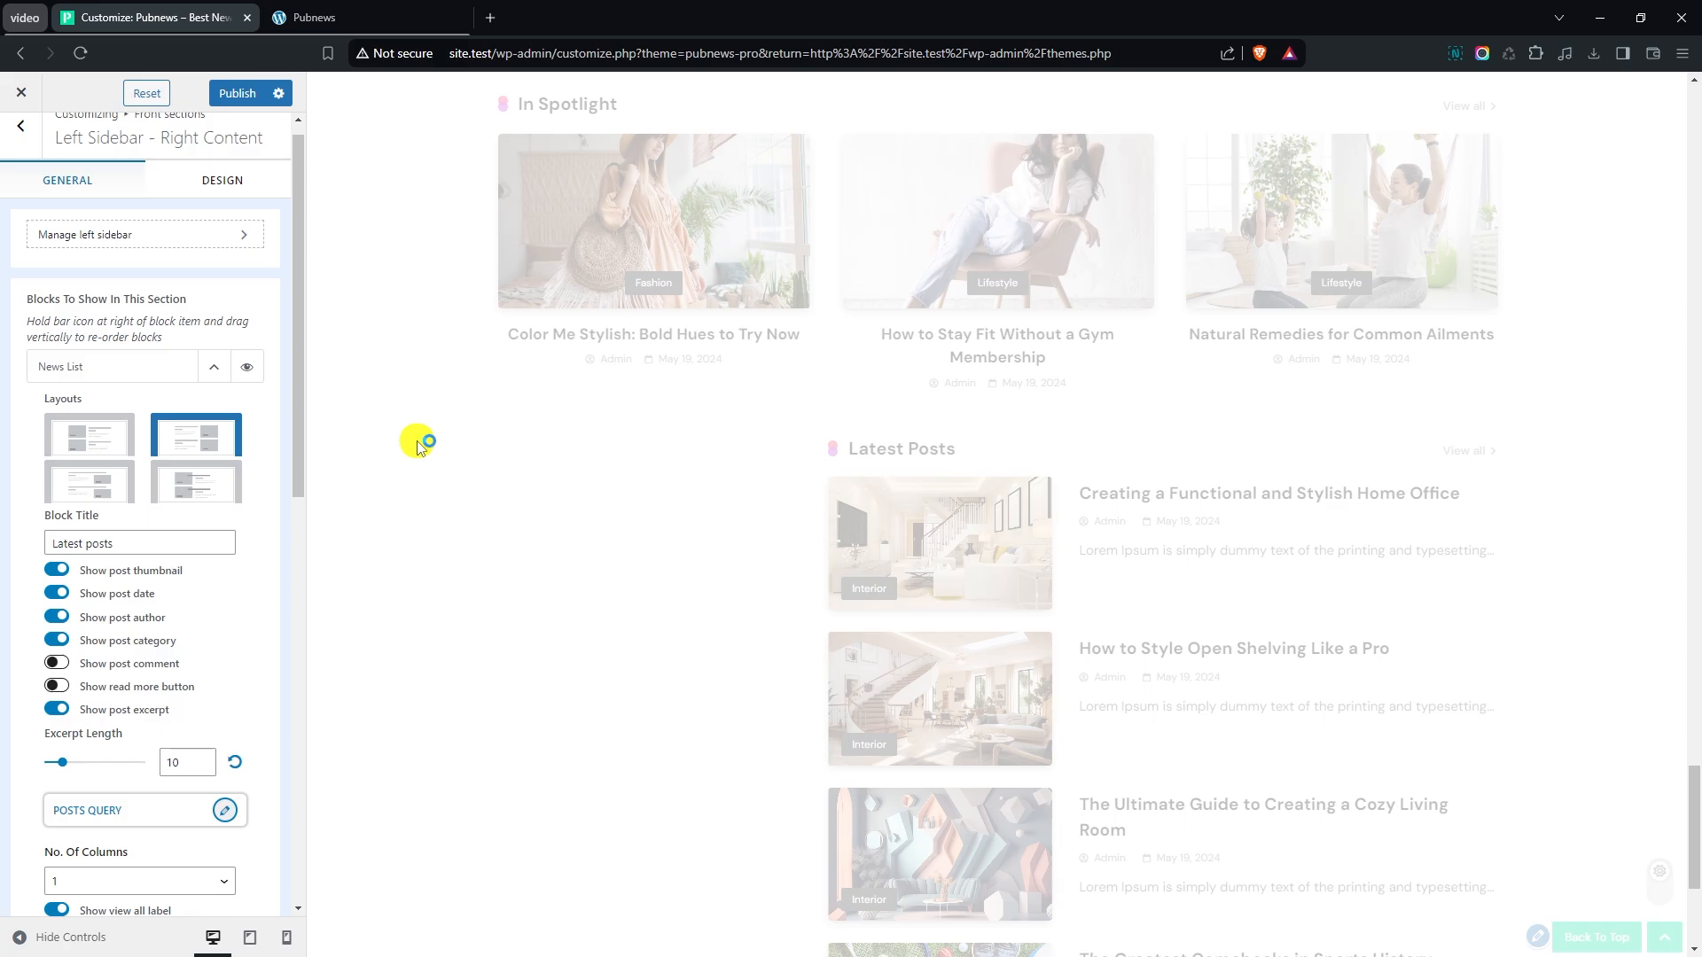
scroll(418, 441, down, 2)
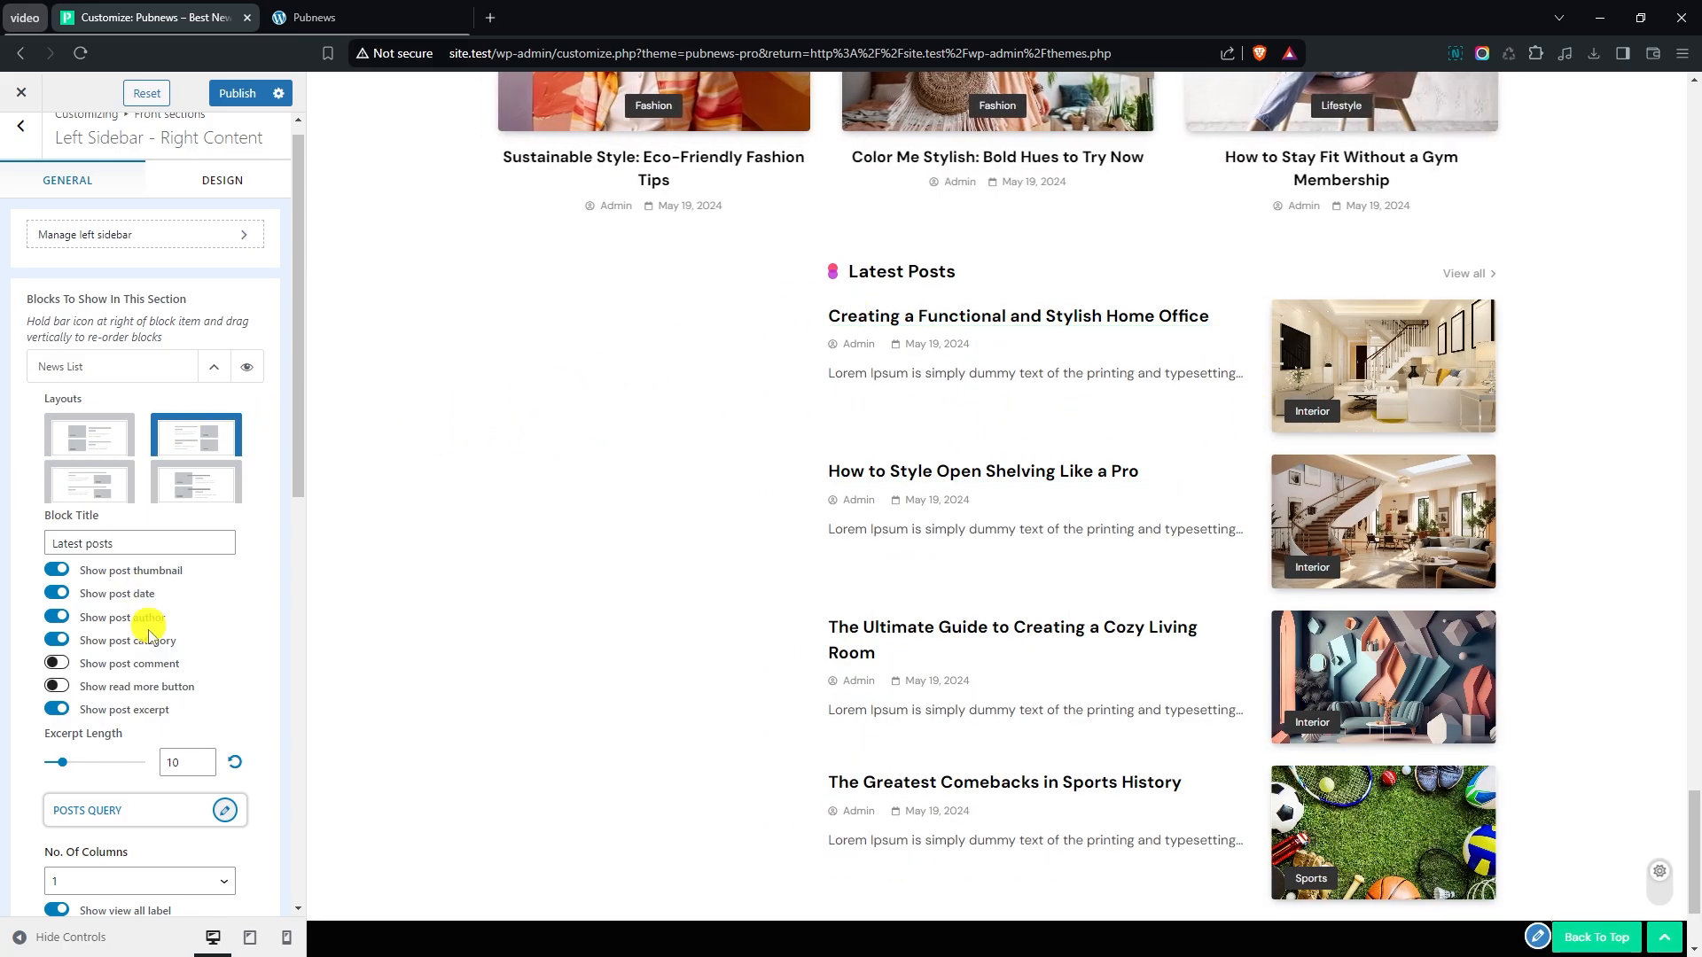
scroll(152, 631, down, 1)
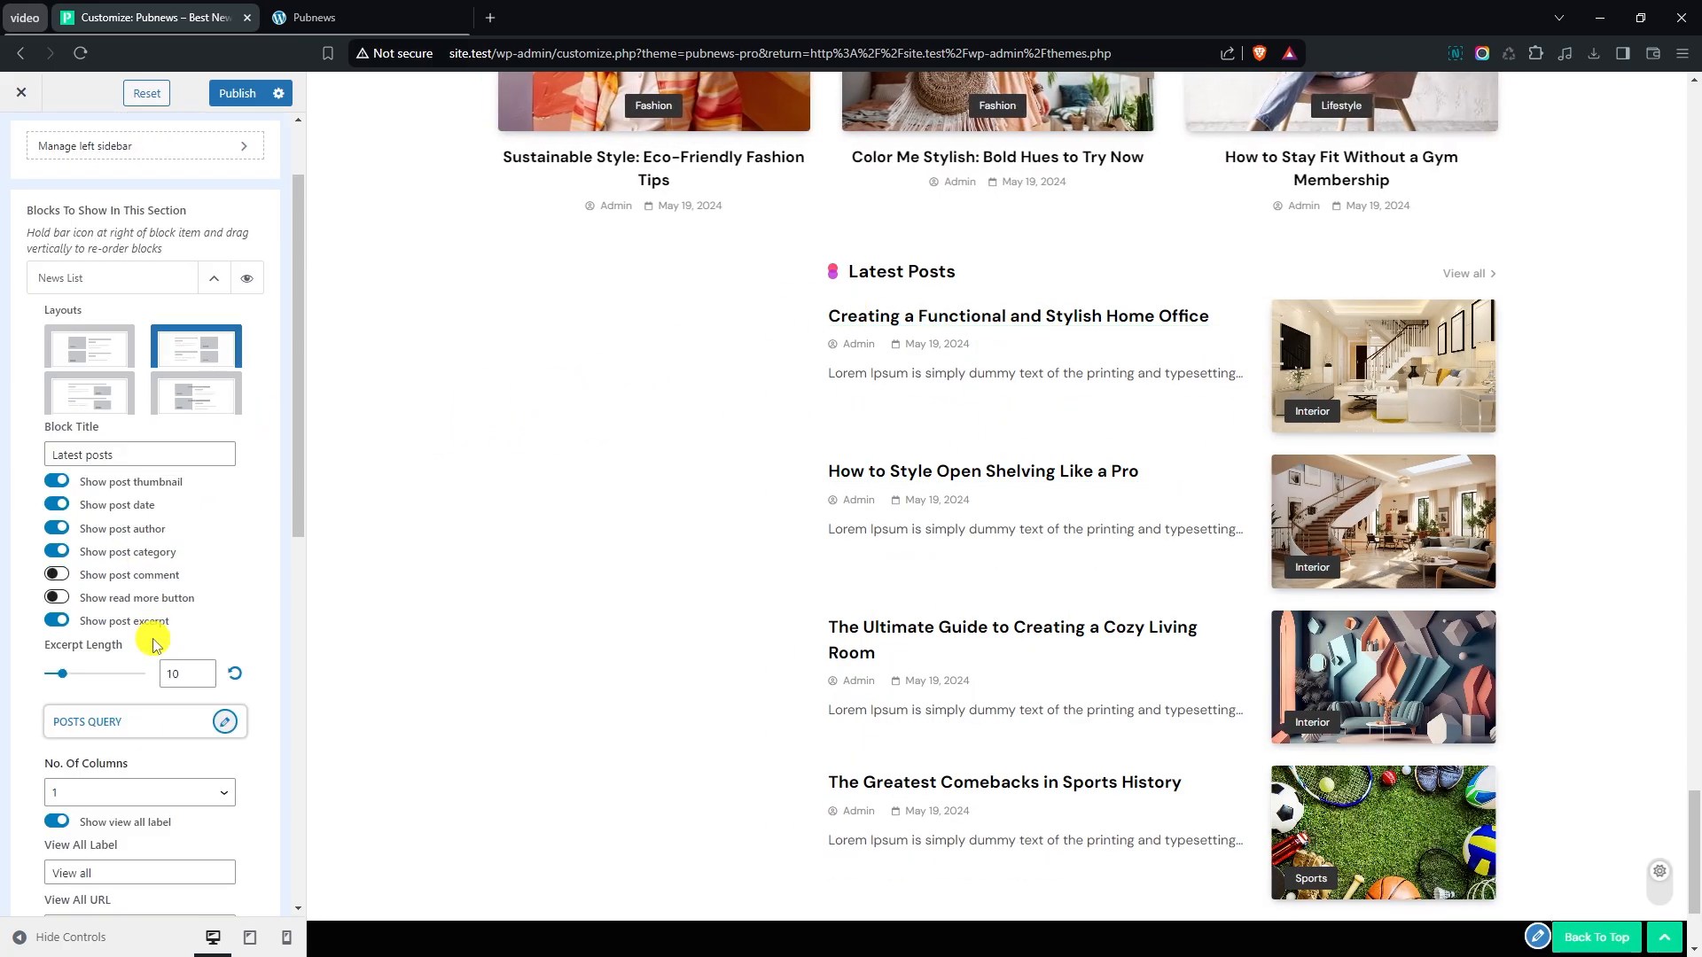
click(203, 671)
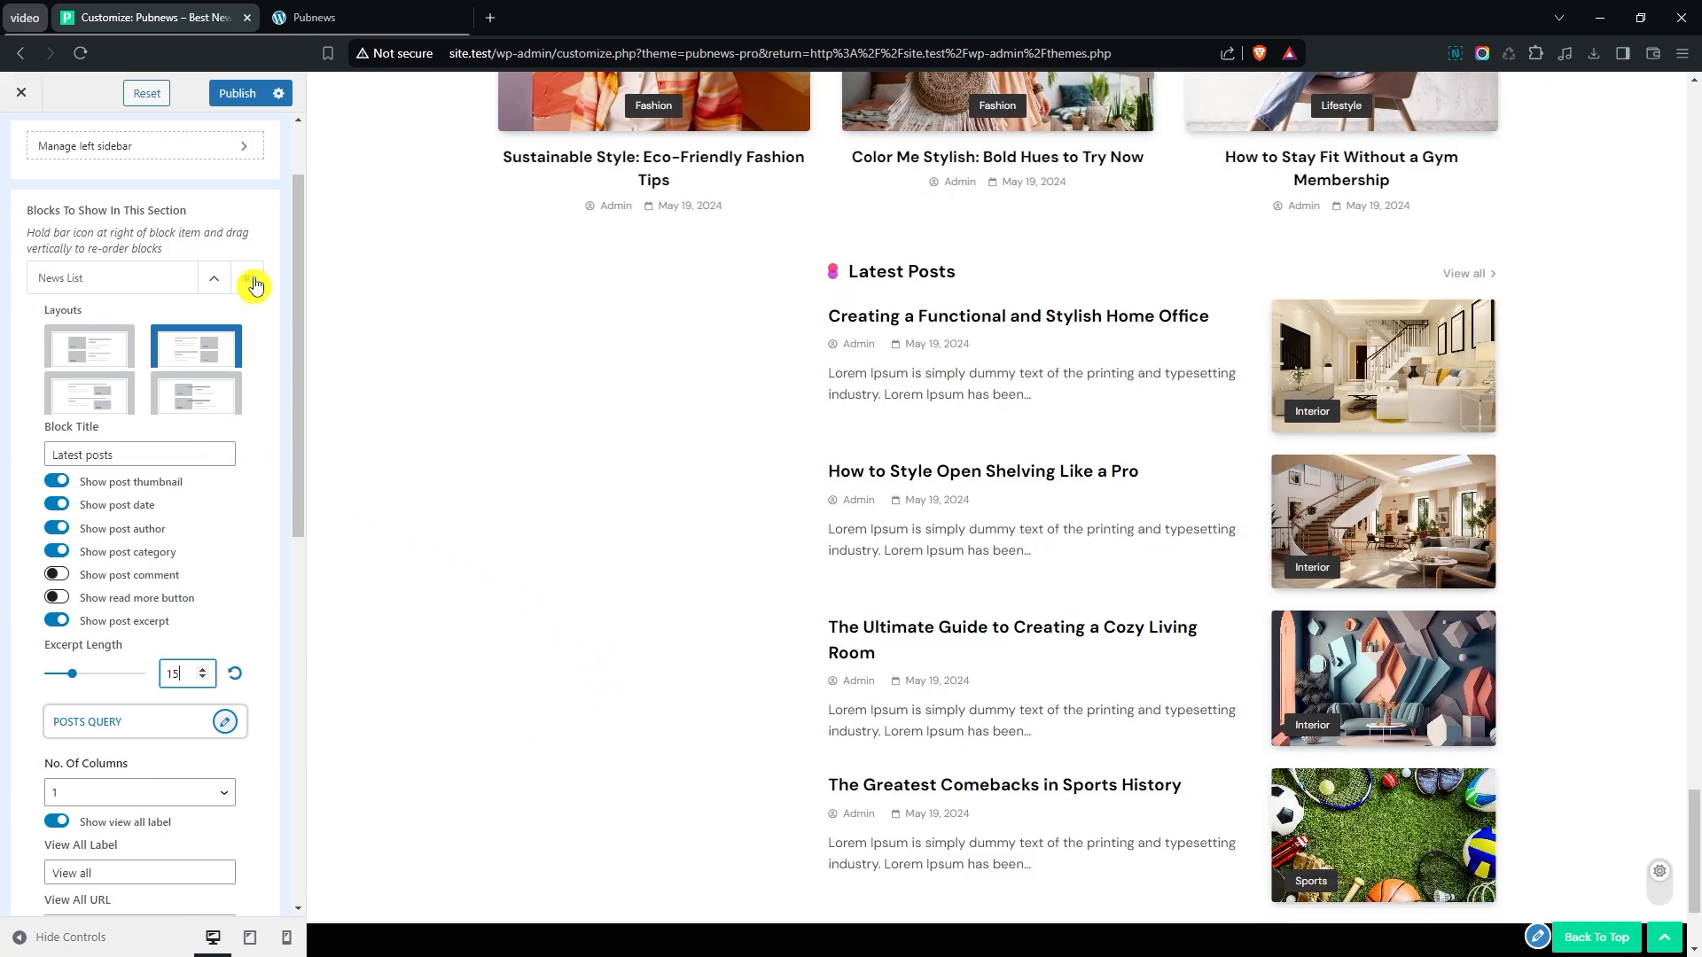
click(212, 277)
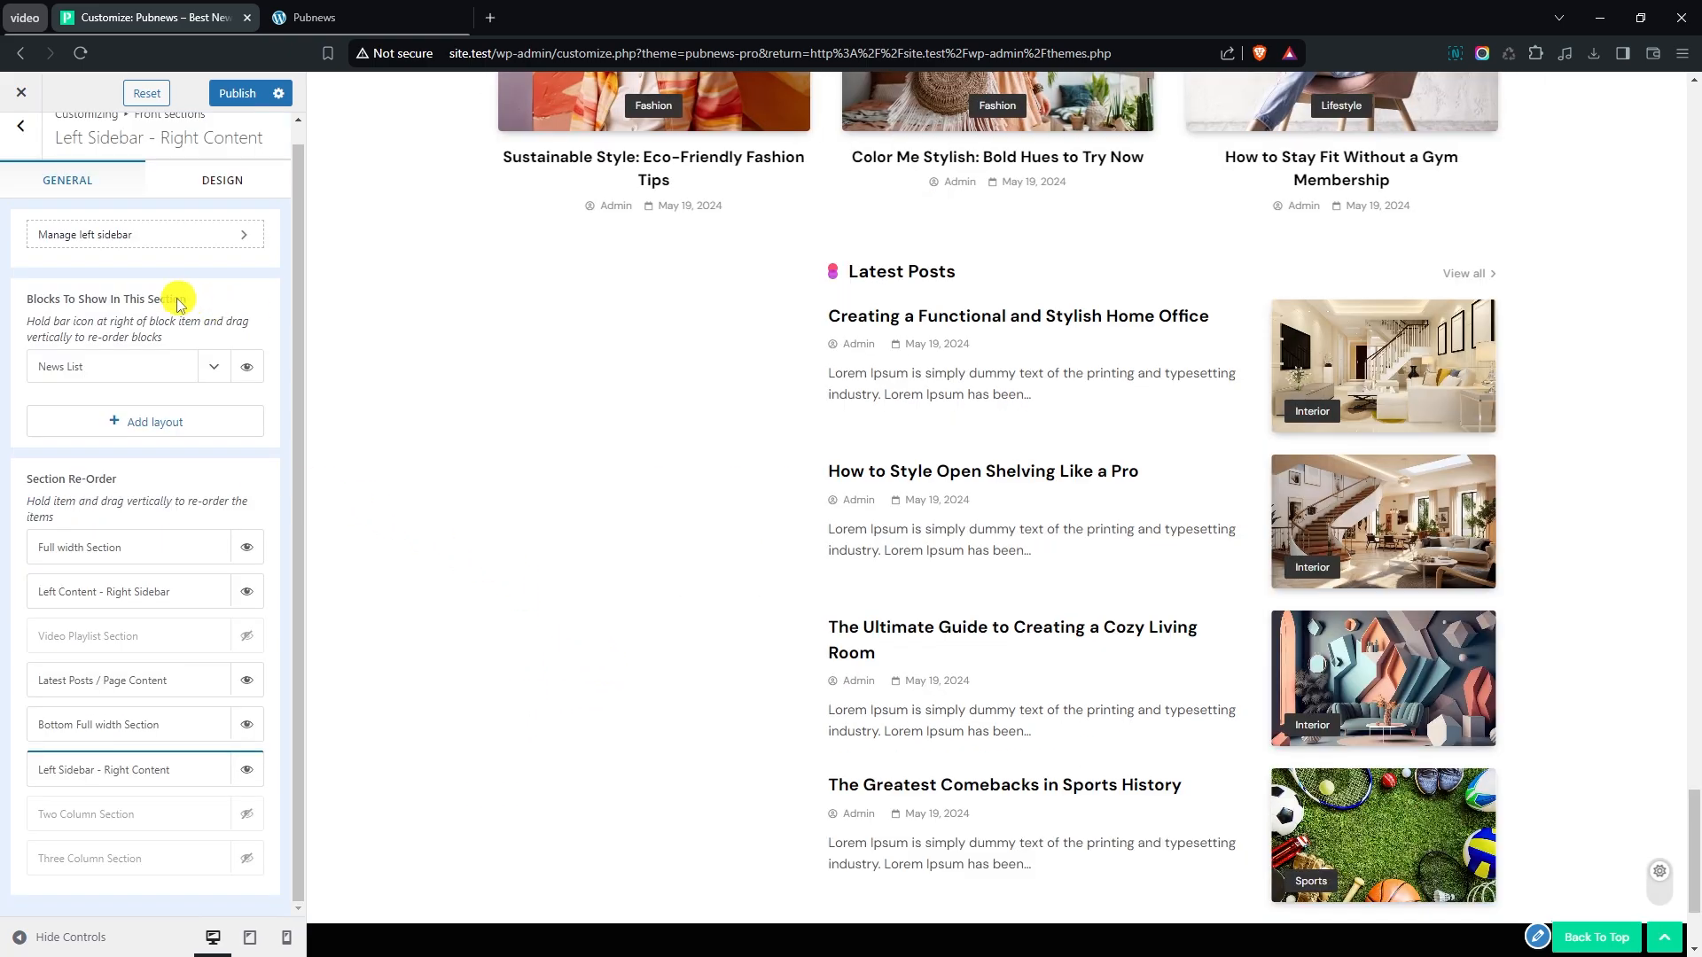
- Open the left sidebar of the Left Sidebar - Right Content section and add a Pubnews : Posts Grid 2 Column widget
click(16, 147)
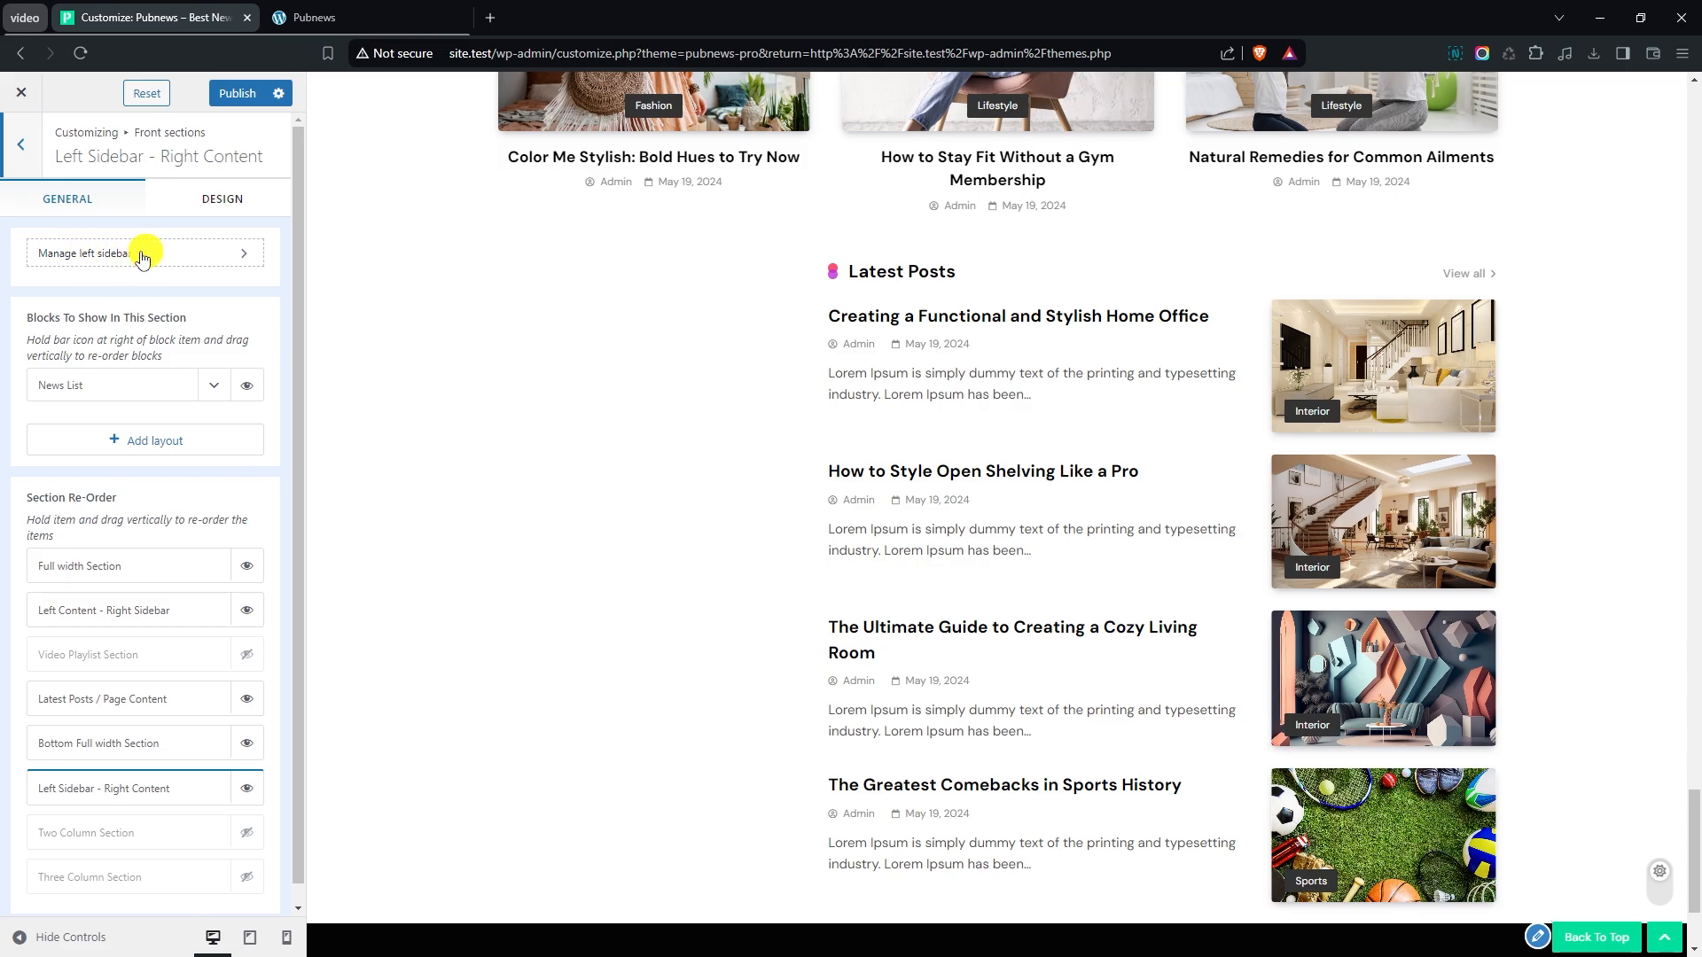
click(141, 257)
click(147, 328)
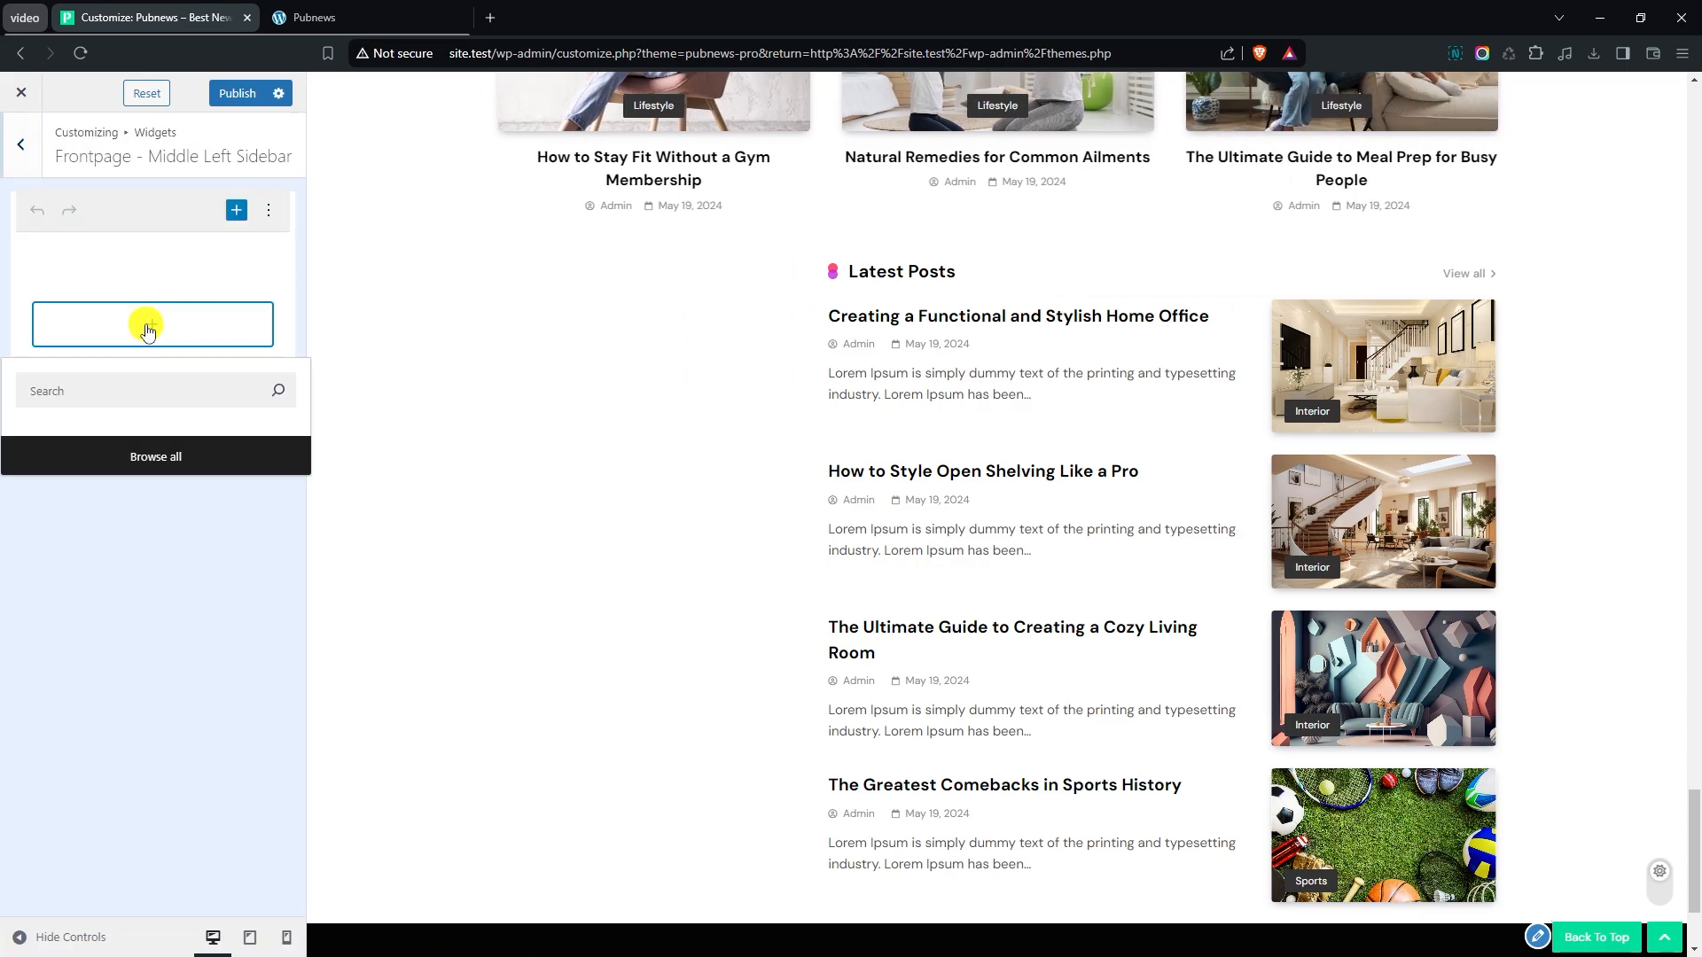
click(158, 617)
scroll(461, 586, down, 5)
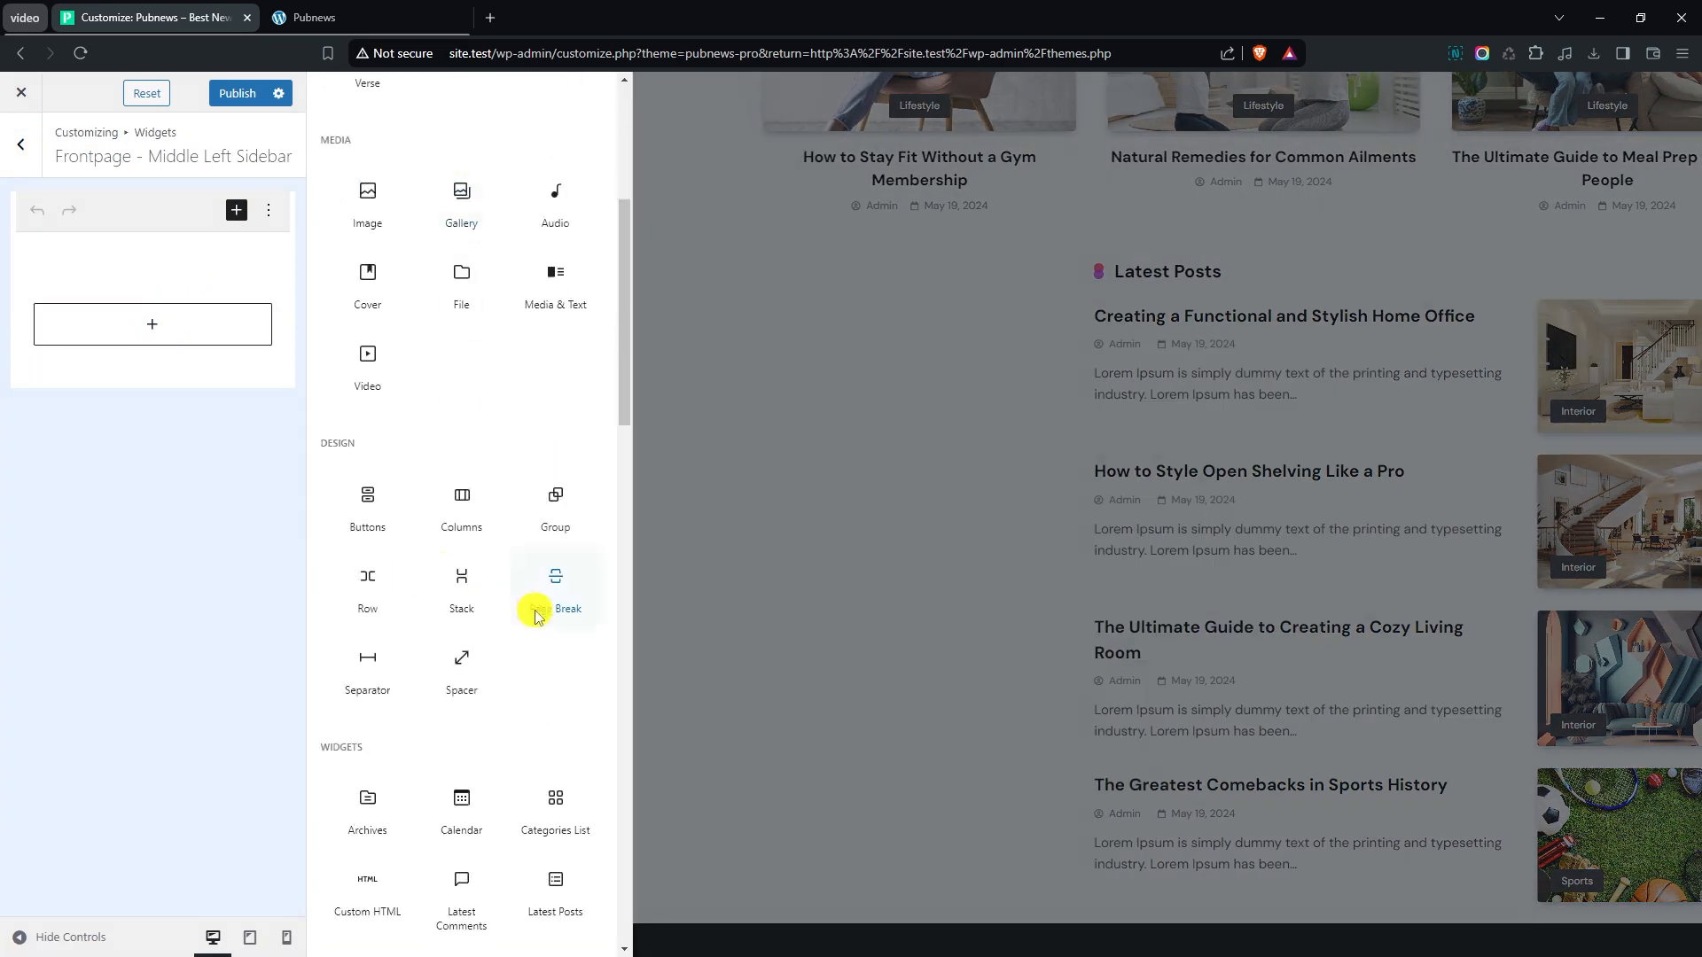
scroll(536, 616, down, 9)
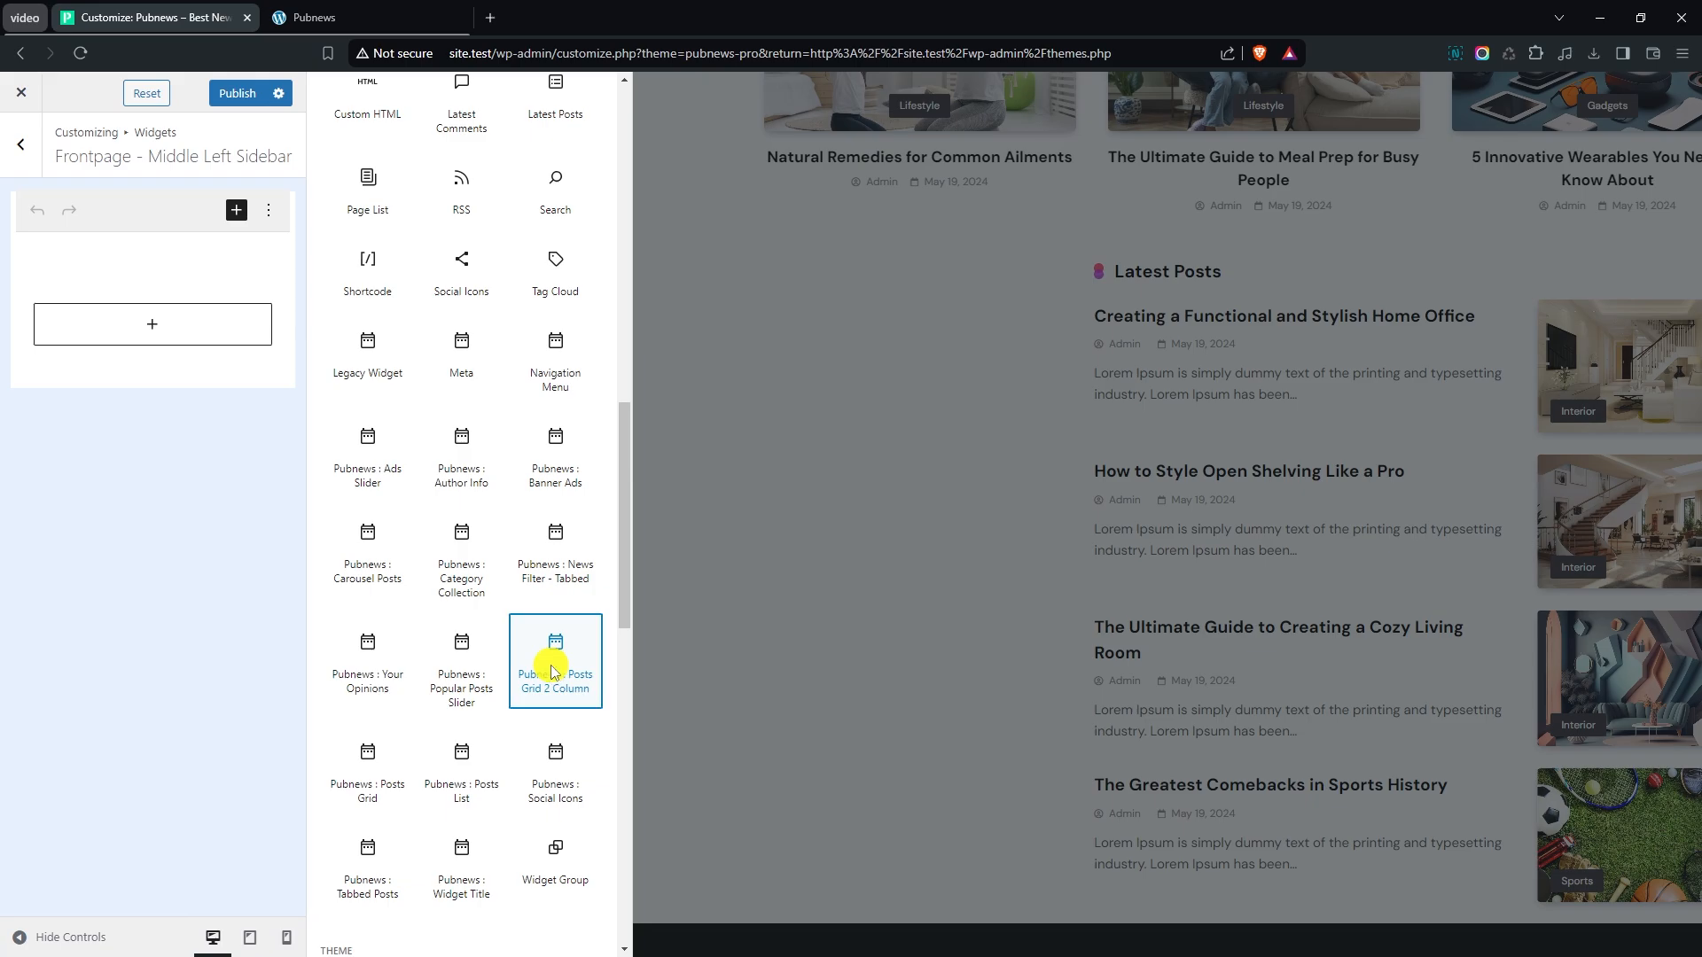
click(552, 671)
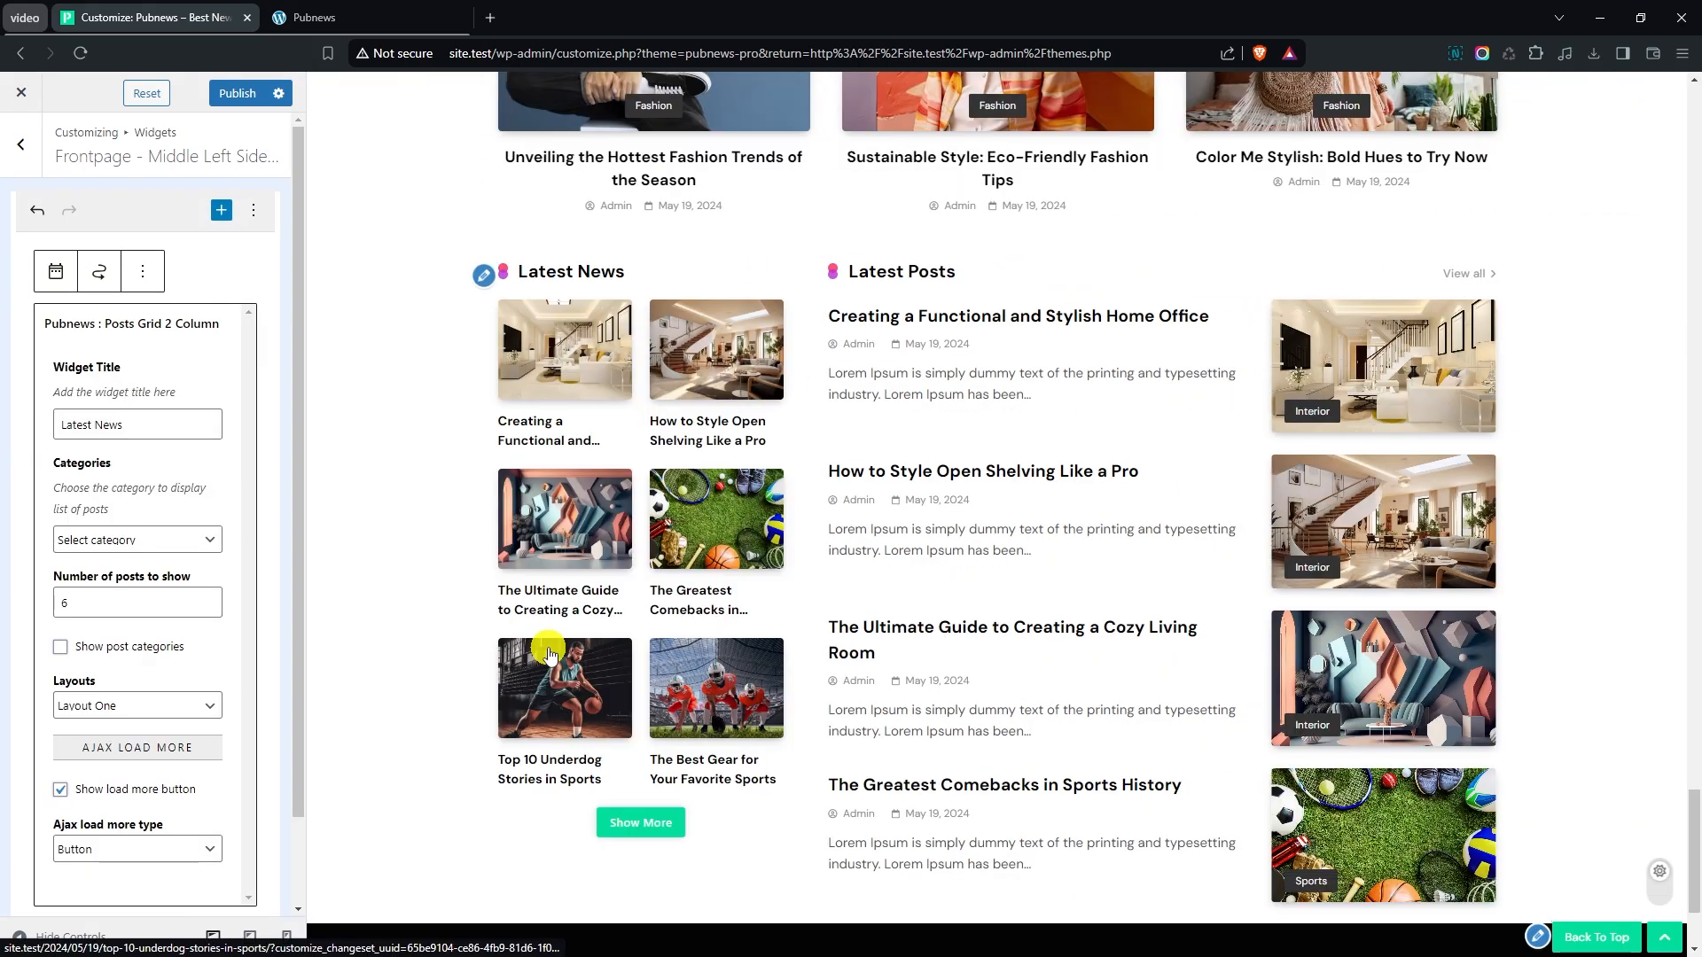
- Set the Posts Grid 2 Column widget's number of posts to show to 4 and check it in the preview
scroll(477, 521, down, 1)
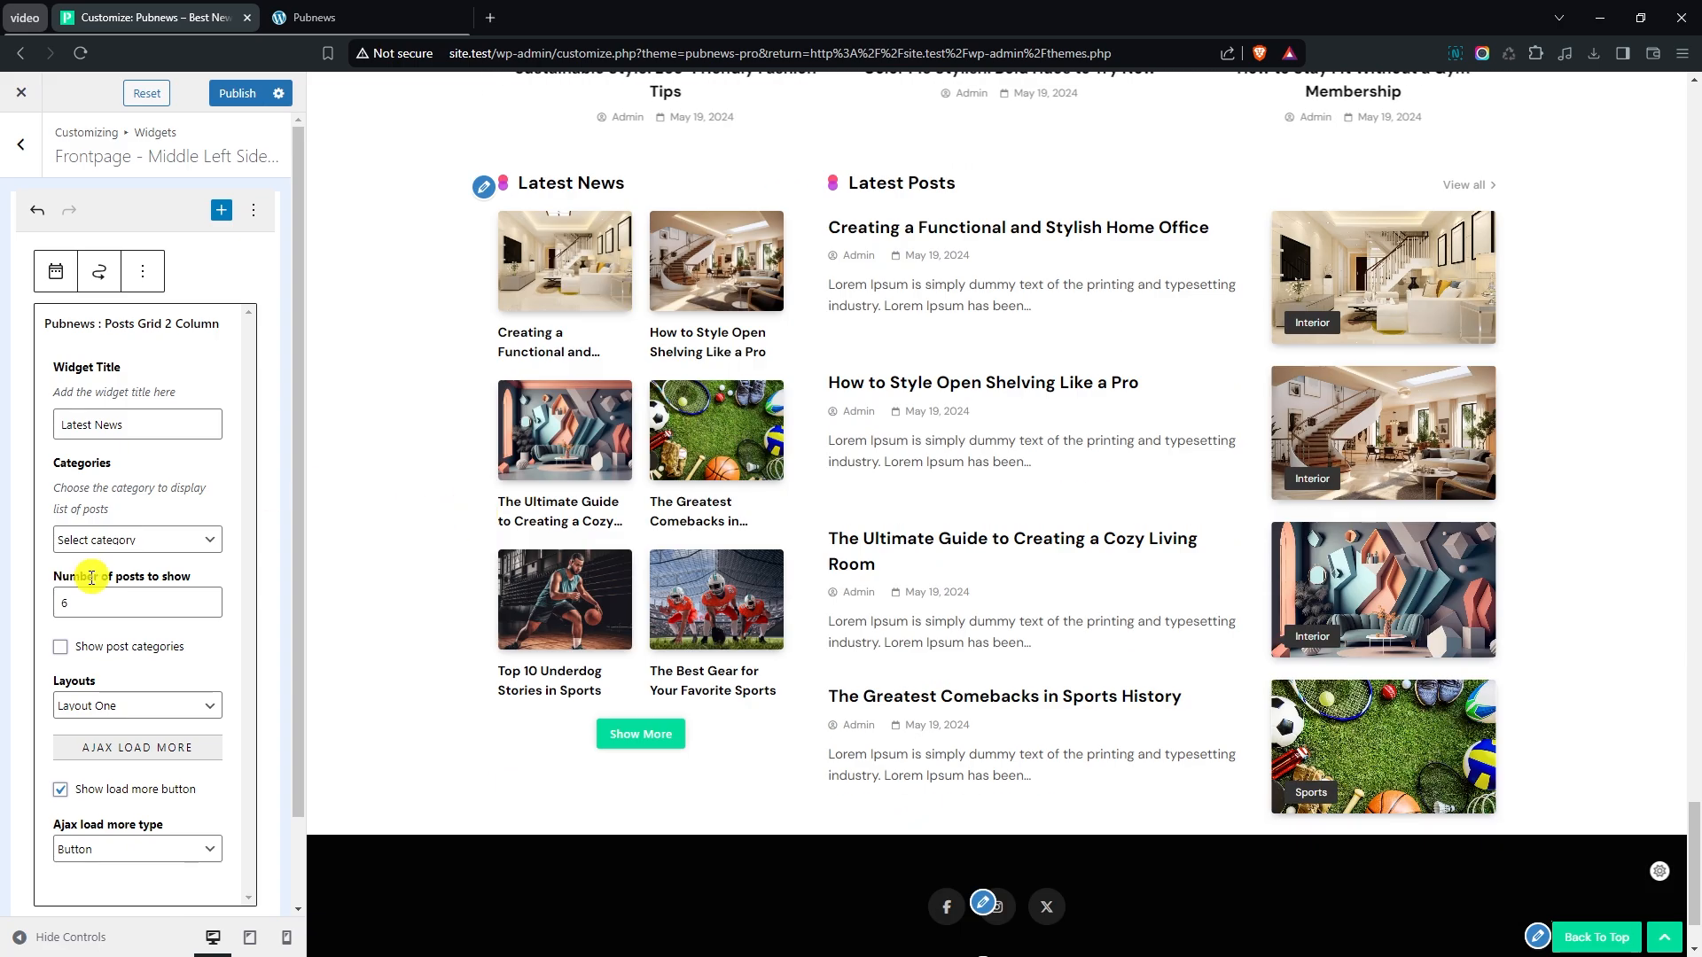
scroll(106, 585, down, 1)
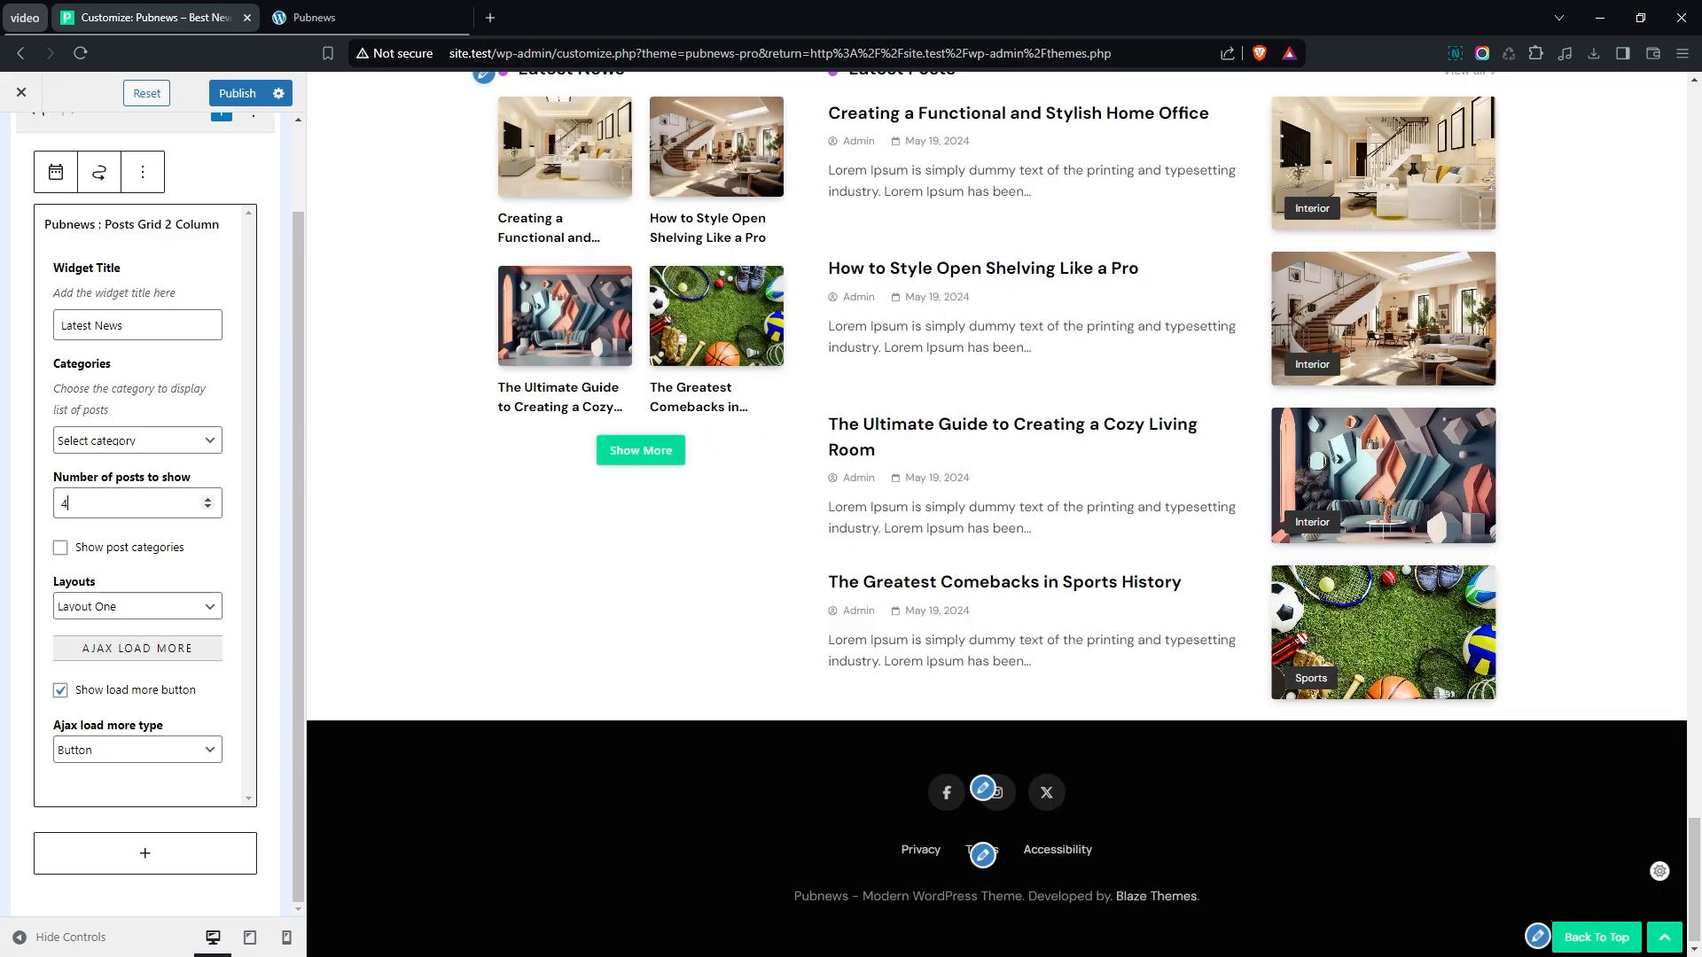
scroll(459, 654, up, 2)
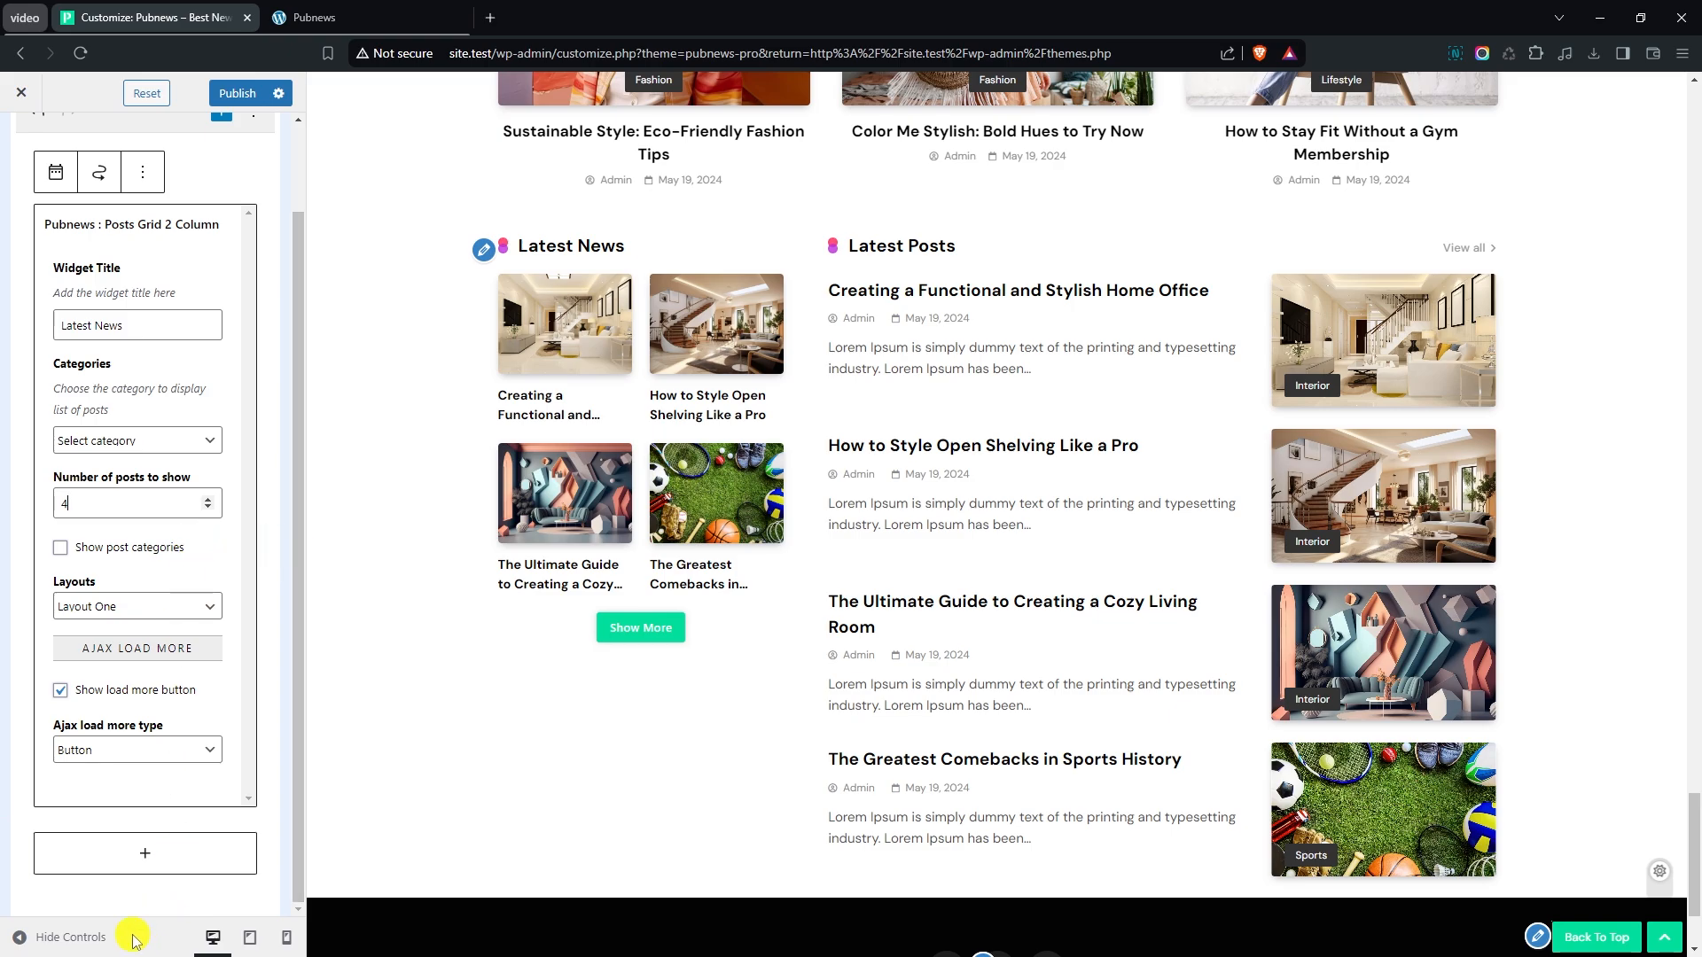
- Add a Pubnews : Carousel Posts widget below the posts grid in the Frontpage - Middle Left Sidebar
click(126, 861)
click(177, 801)
scroll(523, 527, down, 5)
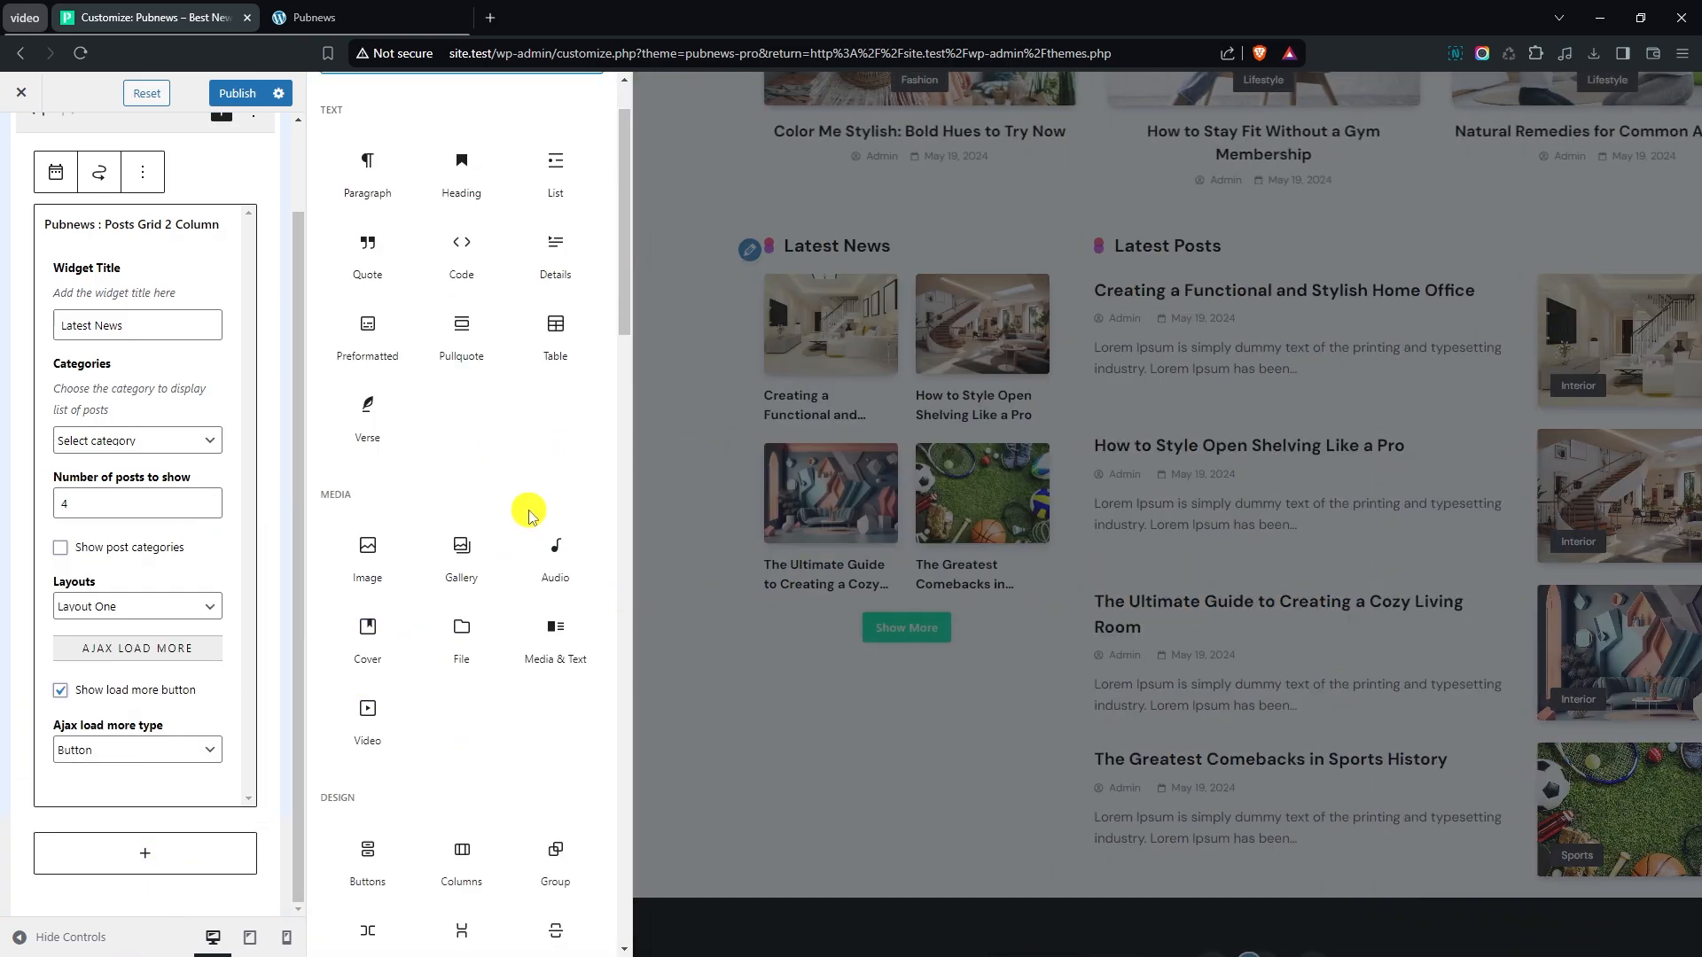
scroll(523, 527, down, 6)
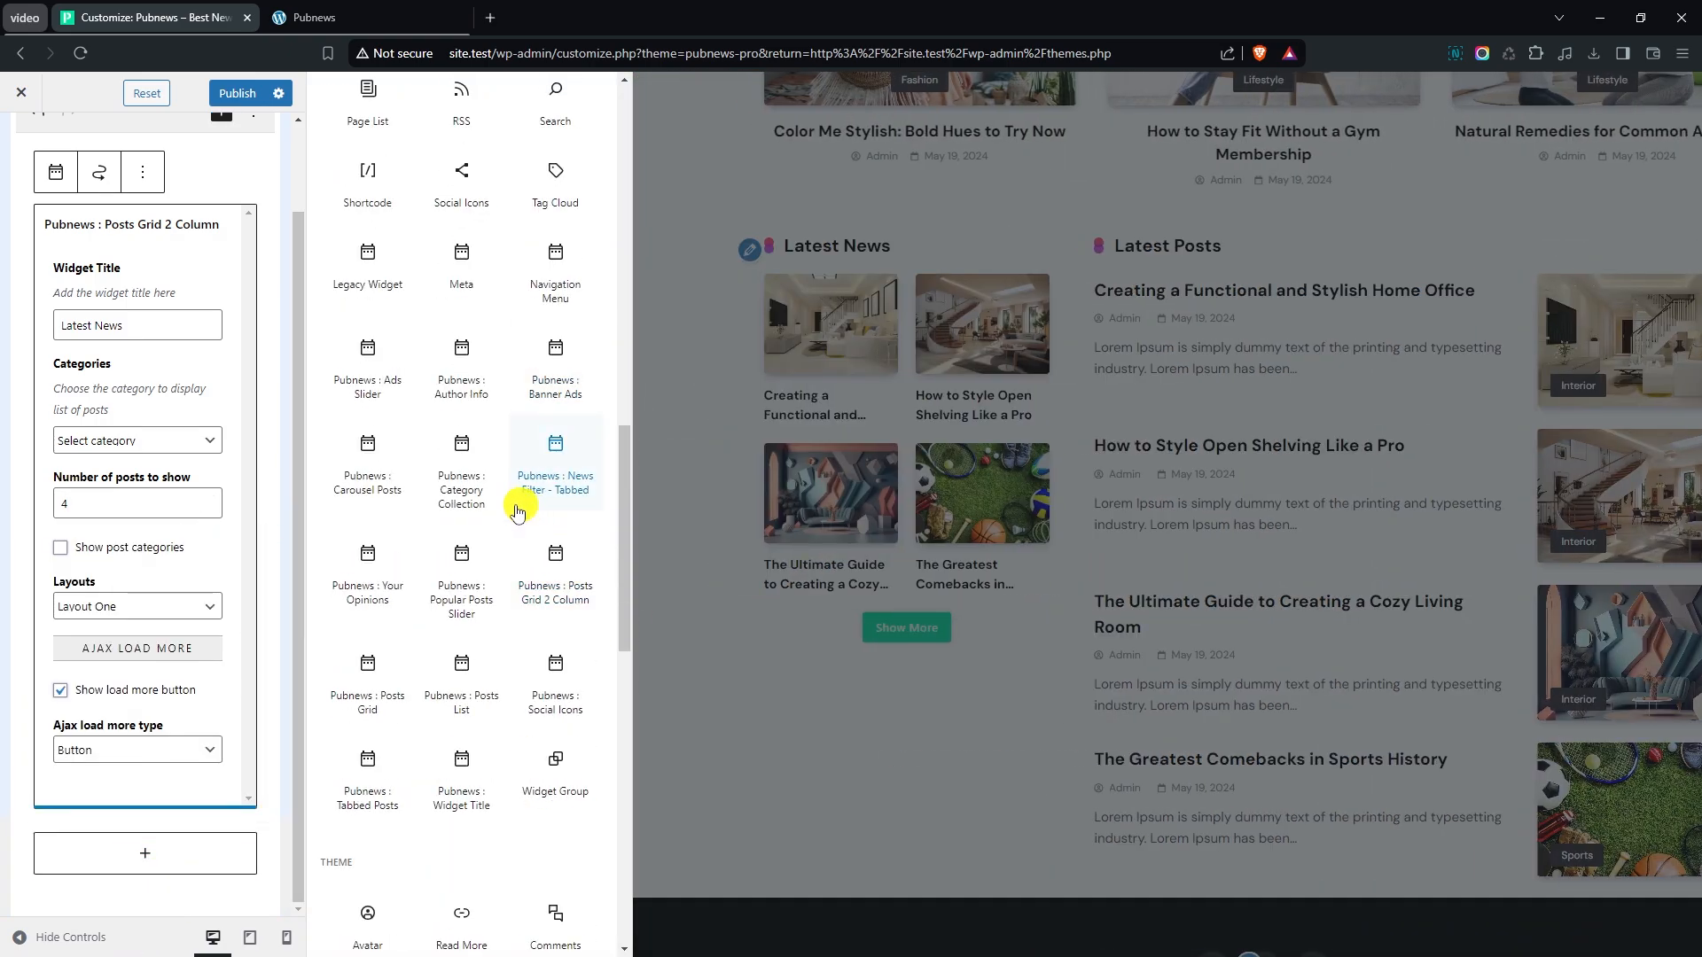
click(368, 448)
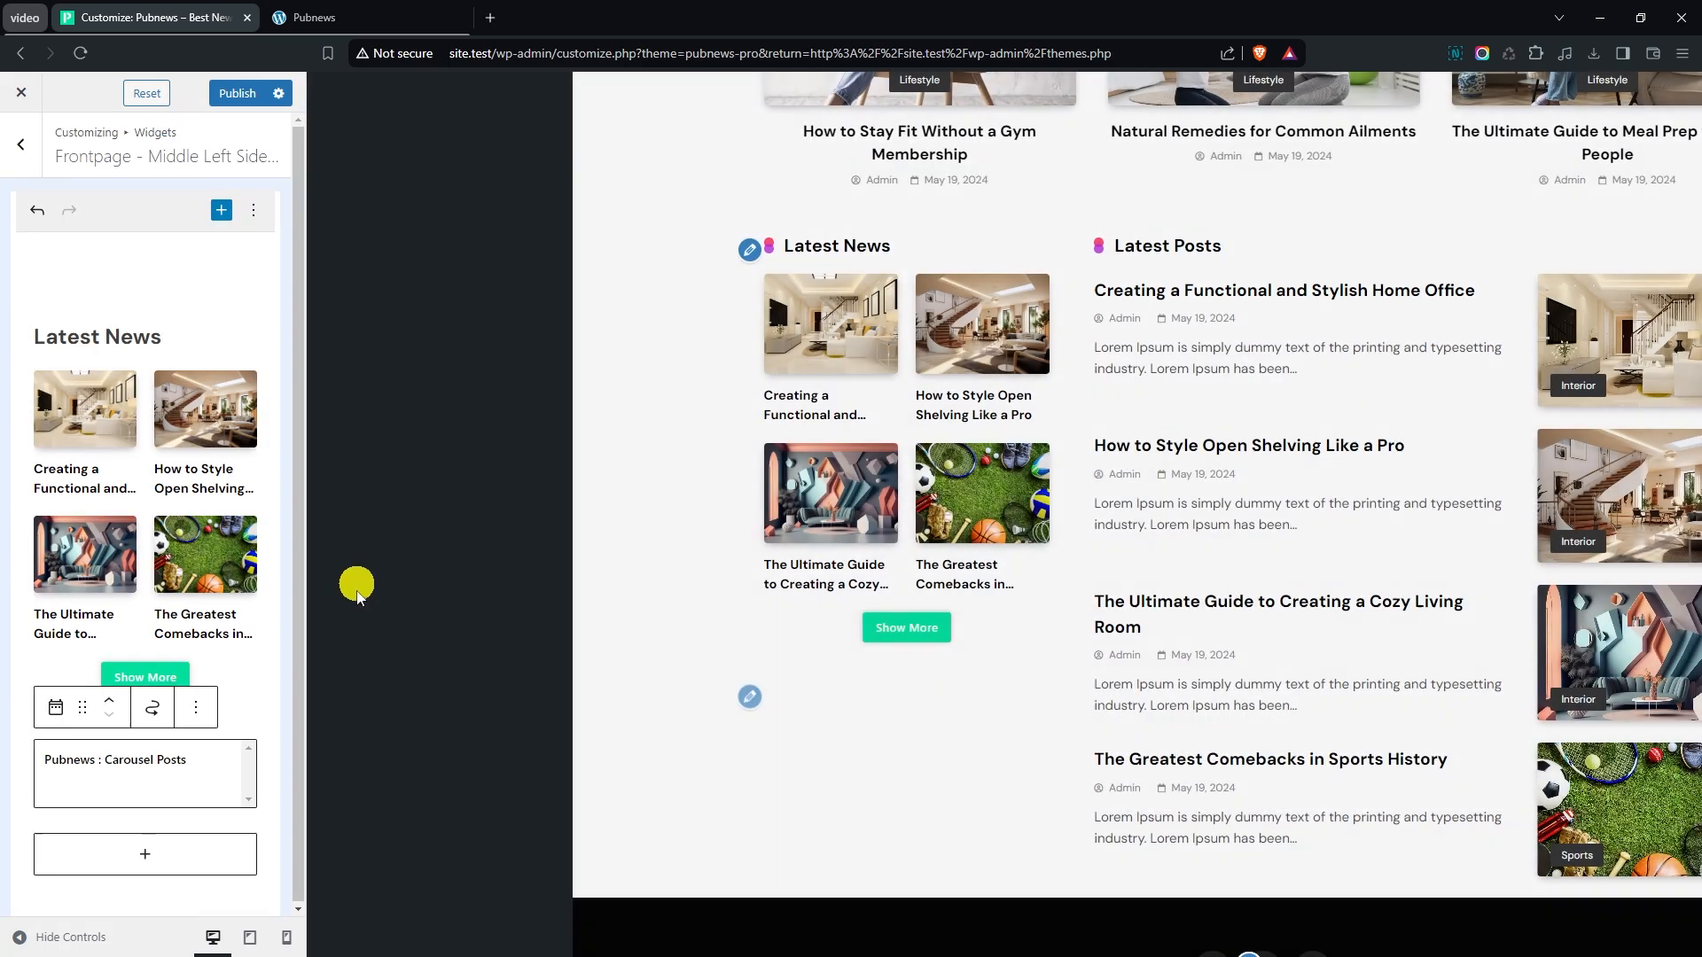
- Set the Carousel Posts widget's slide direction to Horizontal and check it in the preview
scroll(239, 682, down, 2)
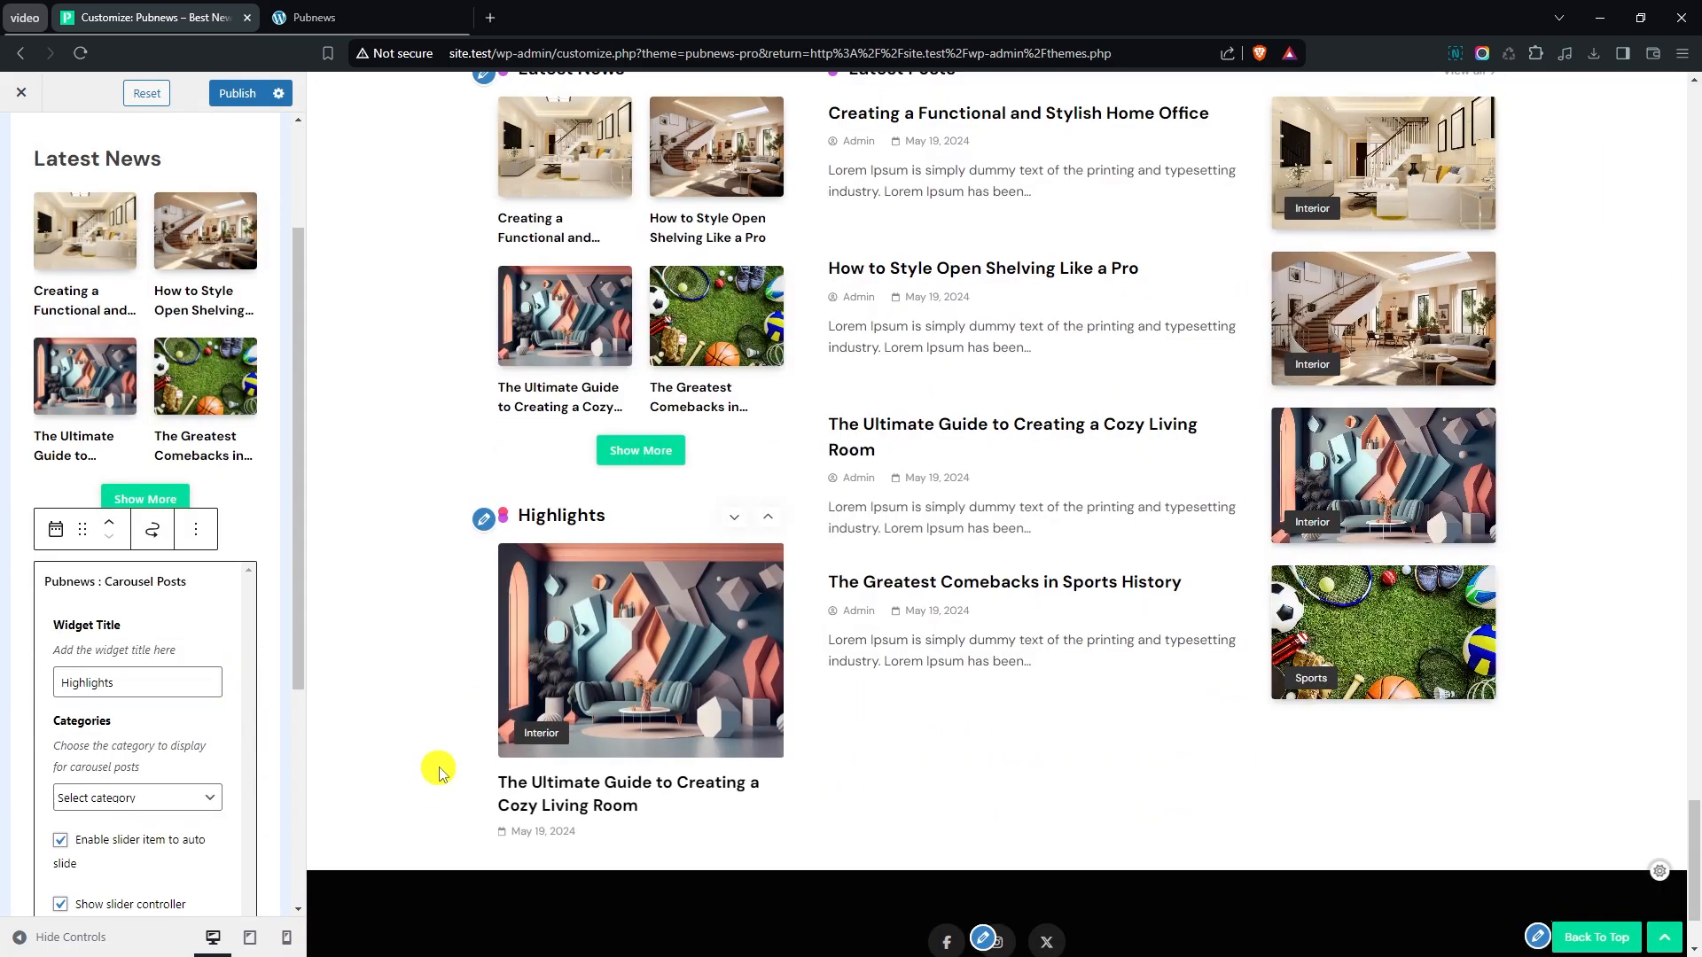
scroll(221, 573, down, 2)
scroll(110, 640, down, 1)
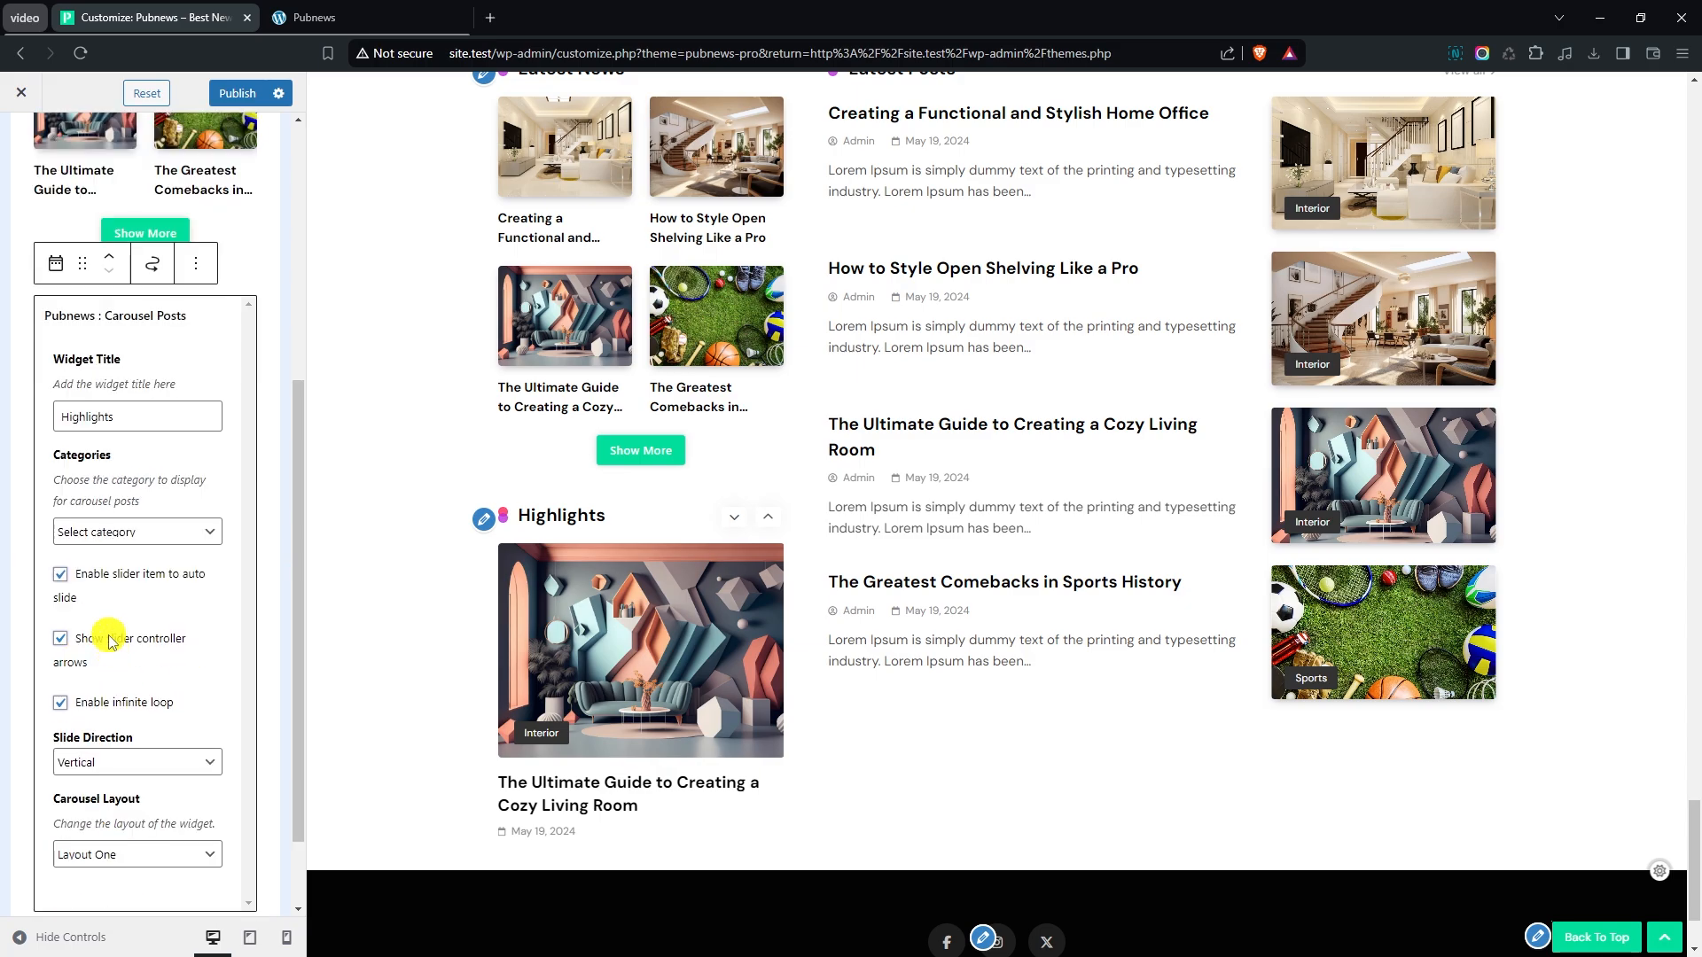
click(98, 762)
click(115, 799)
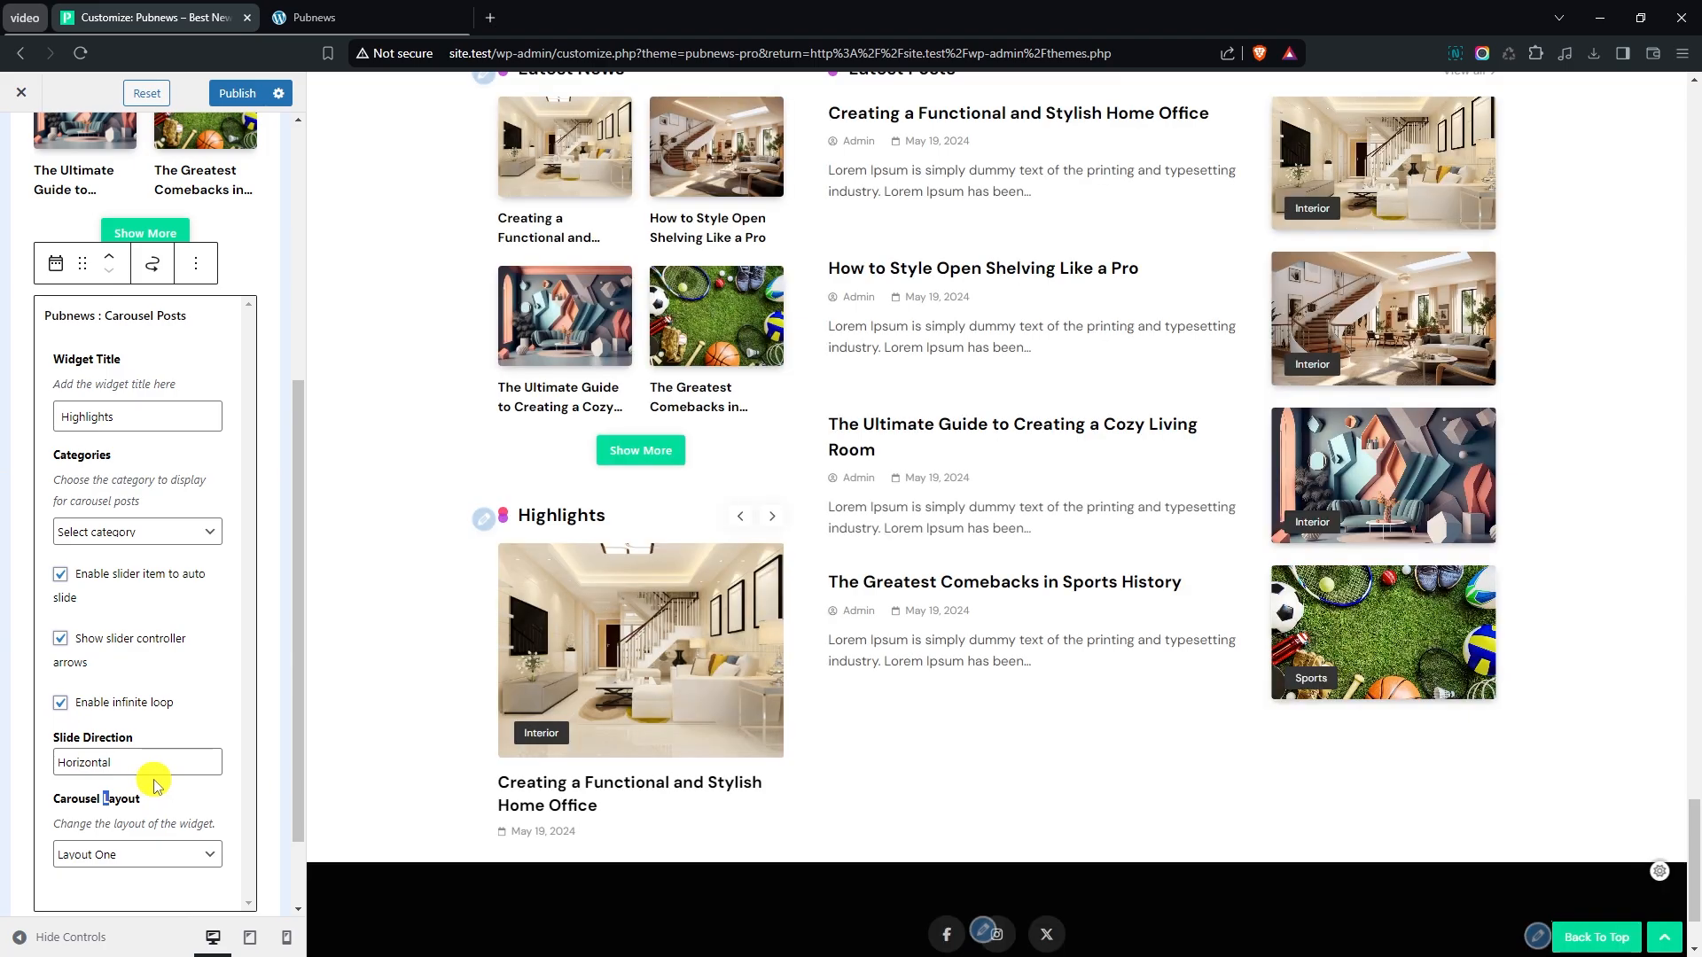
scroll(453, 691, down, 1)
scroll(441, 678, up, 2)
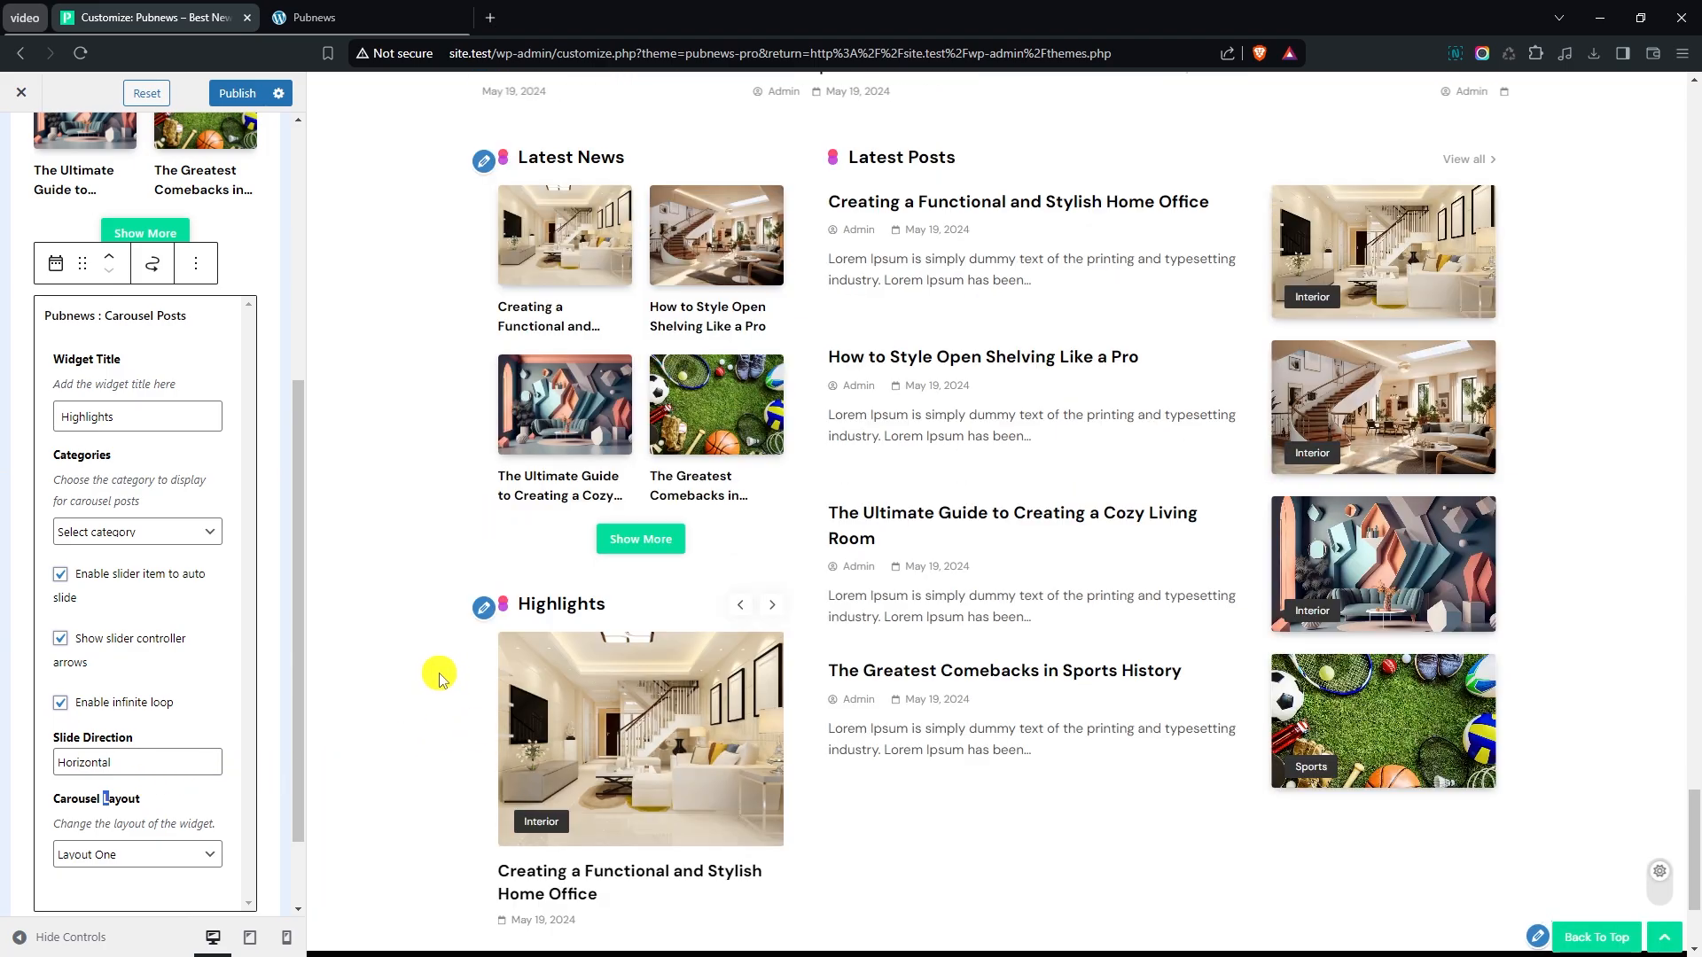
scroll(441, 672, up, 1)
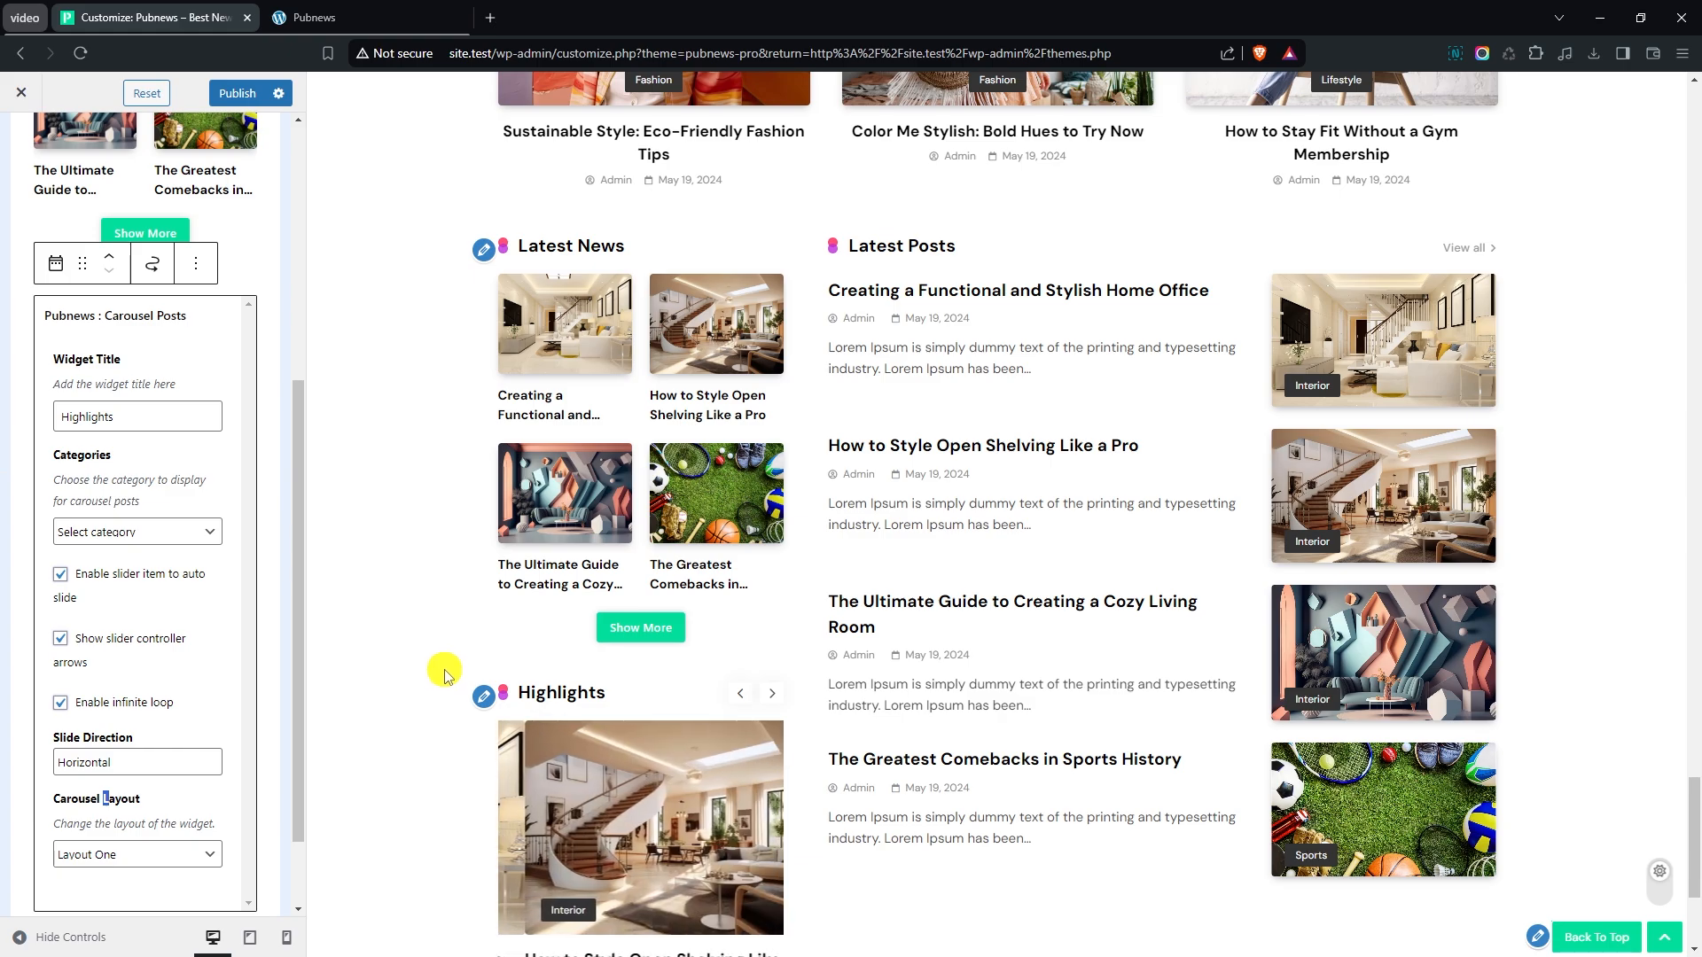
- Set the Latest News grid widget's Ajax load more type to Icons and test the paging in the preview
scroll(58, 402, up, 4)
click(144, 351)
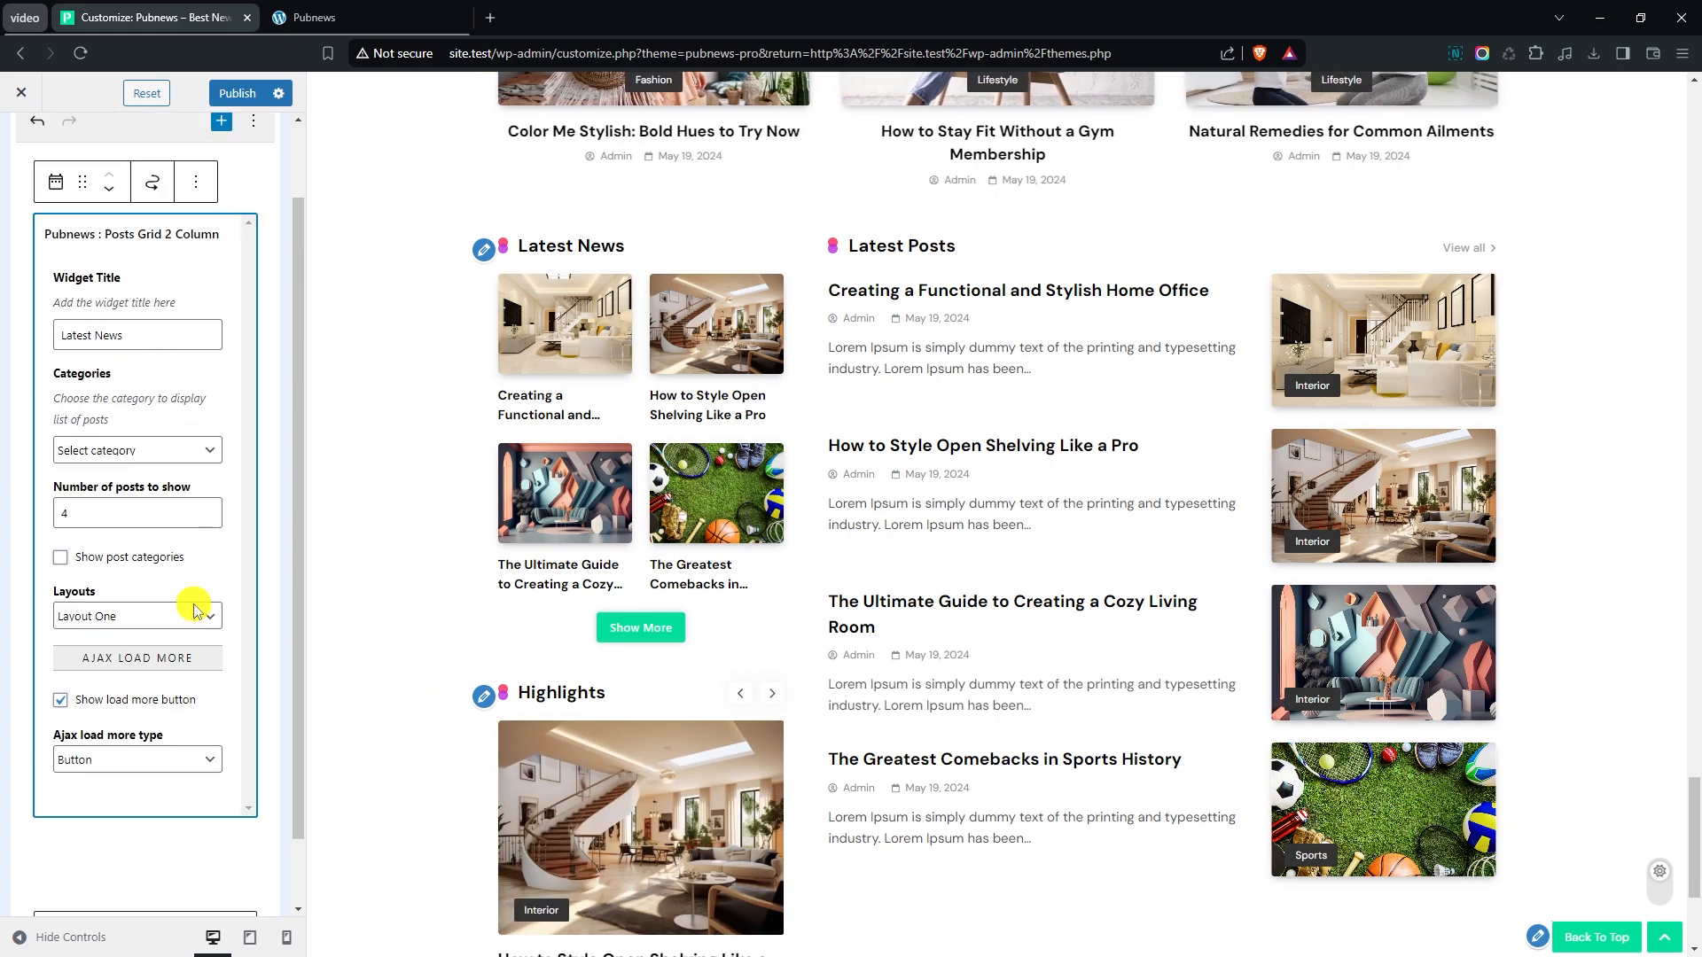
click(121, 743)
scroll(98, 680, down, 3)
scroll(97, 680, up, 2)
click(161, 372)
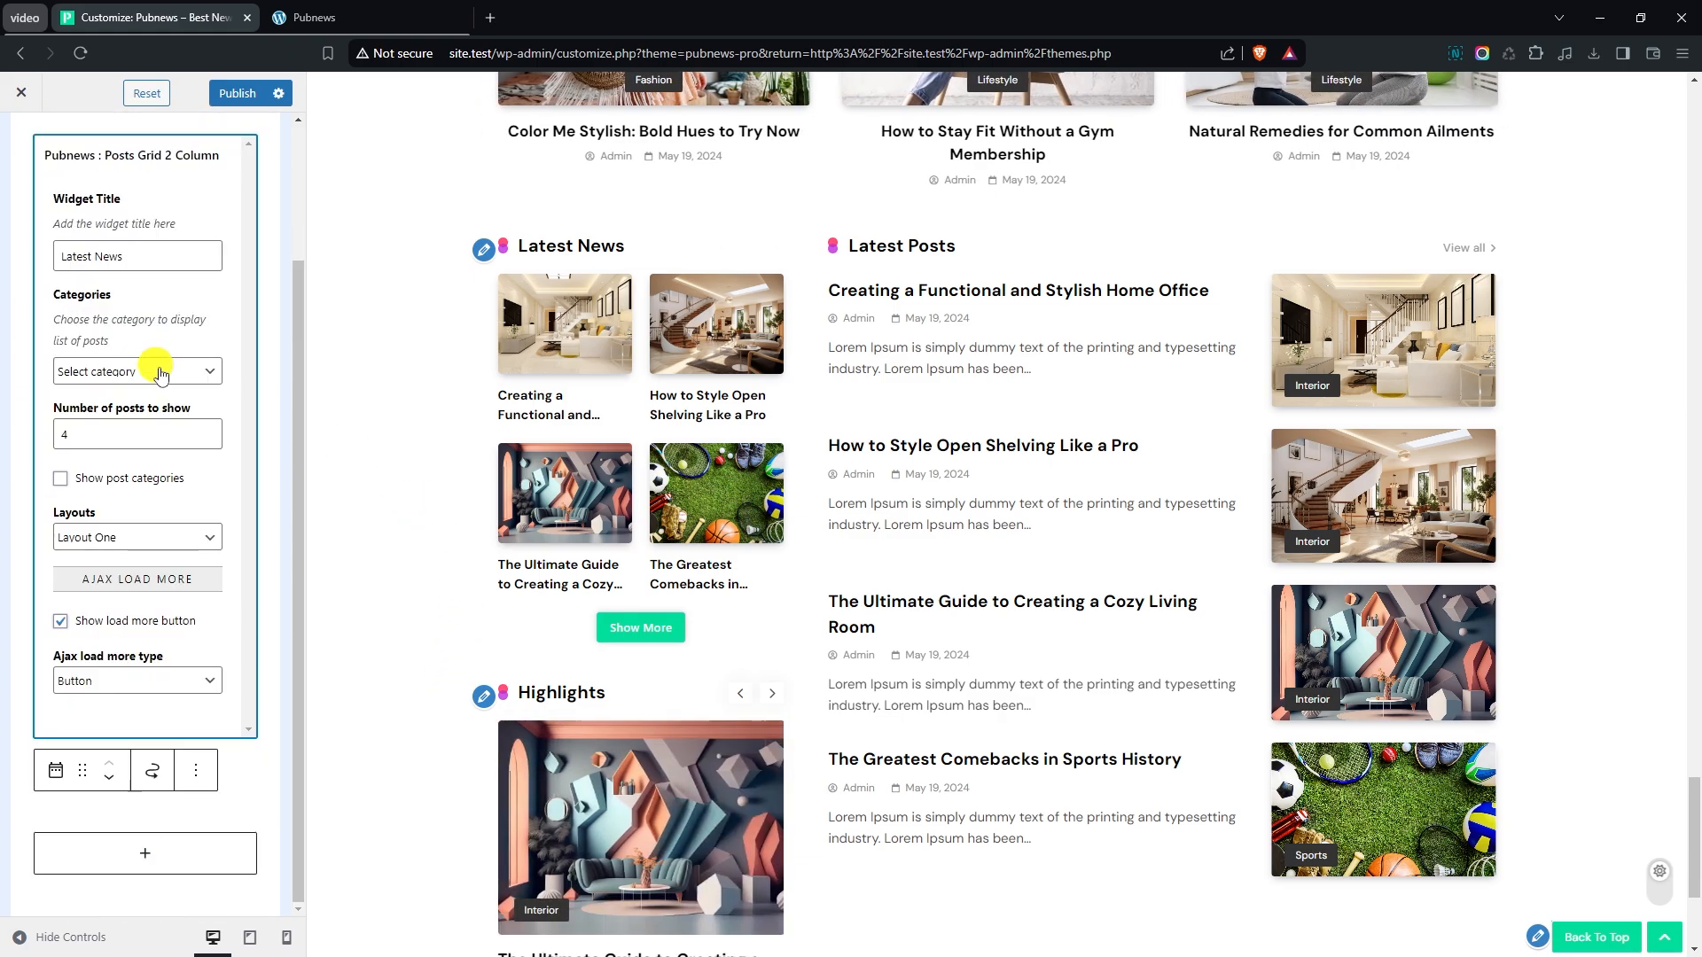
click(107, 680)
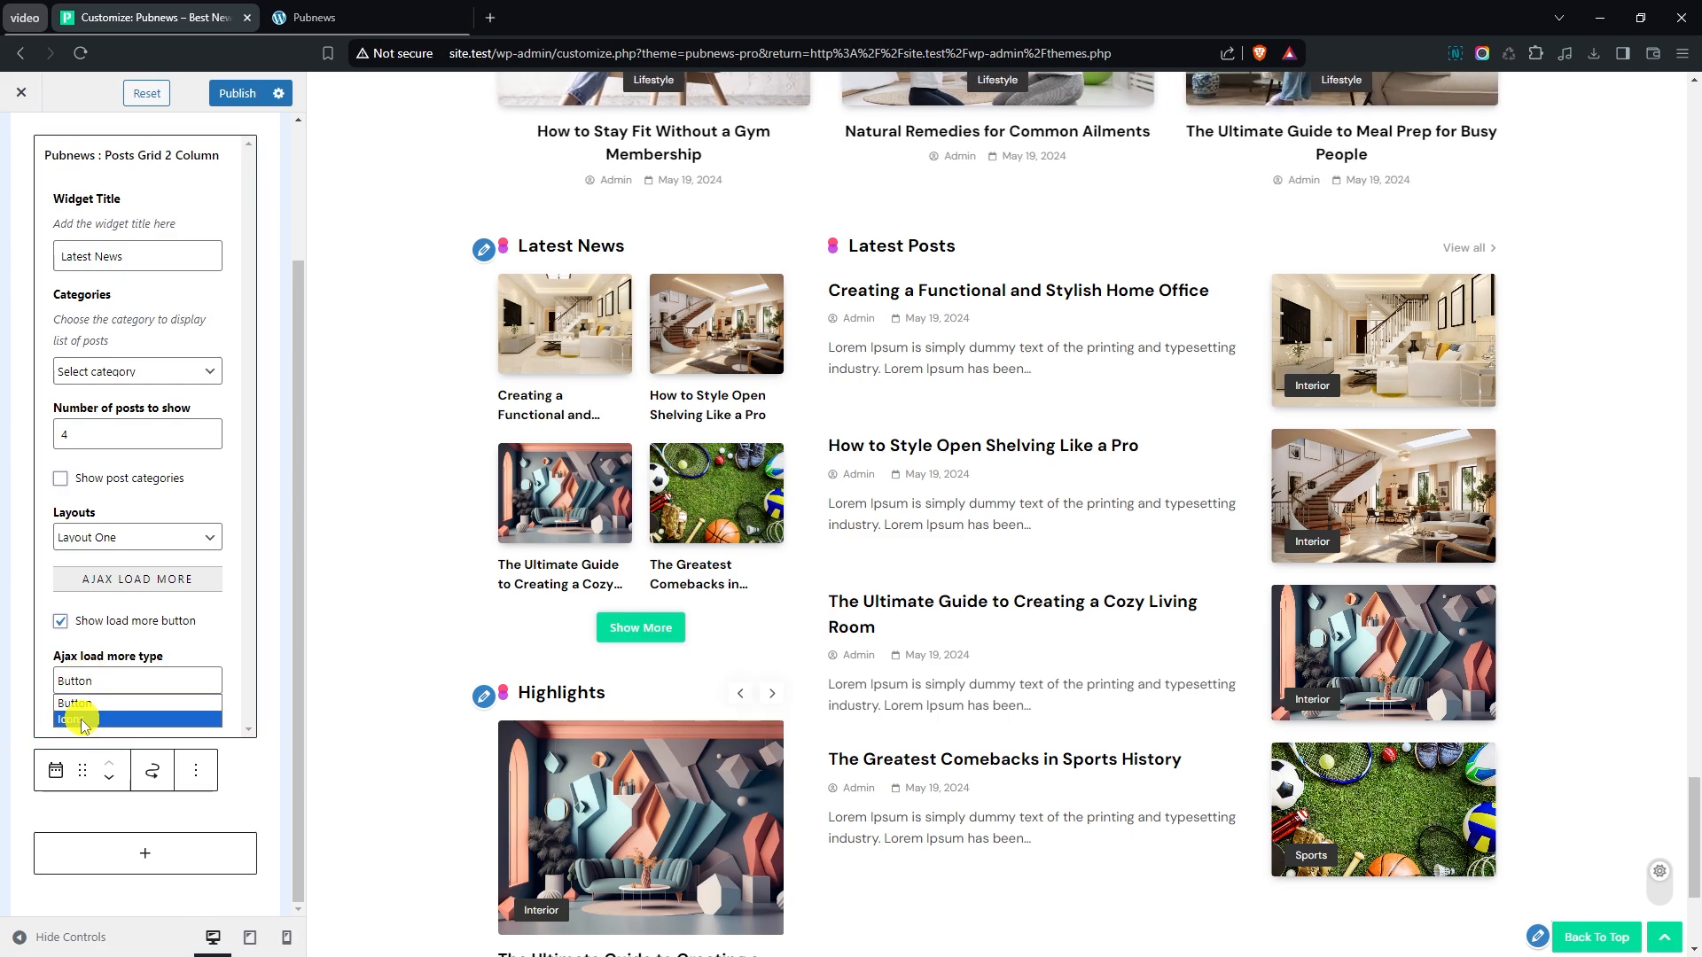
click(85, 716)
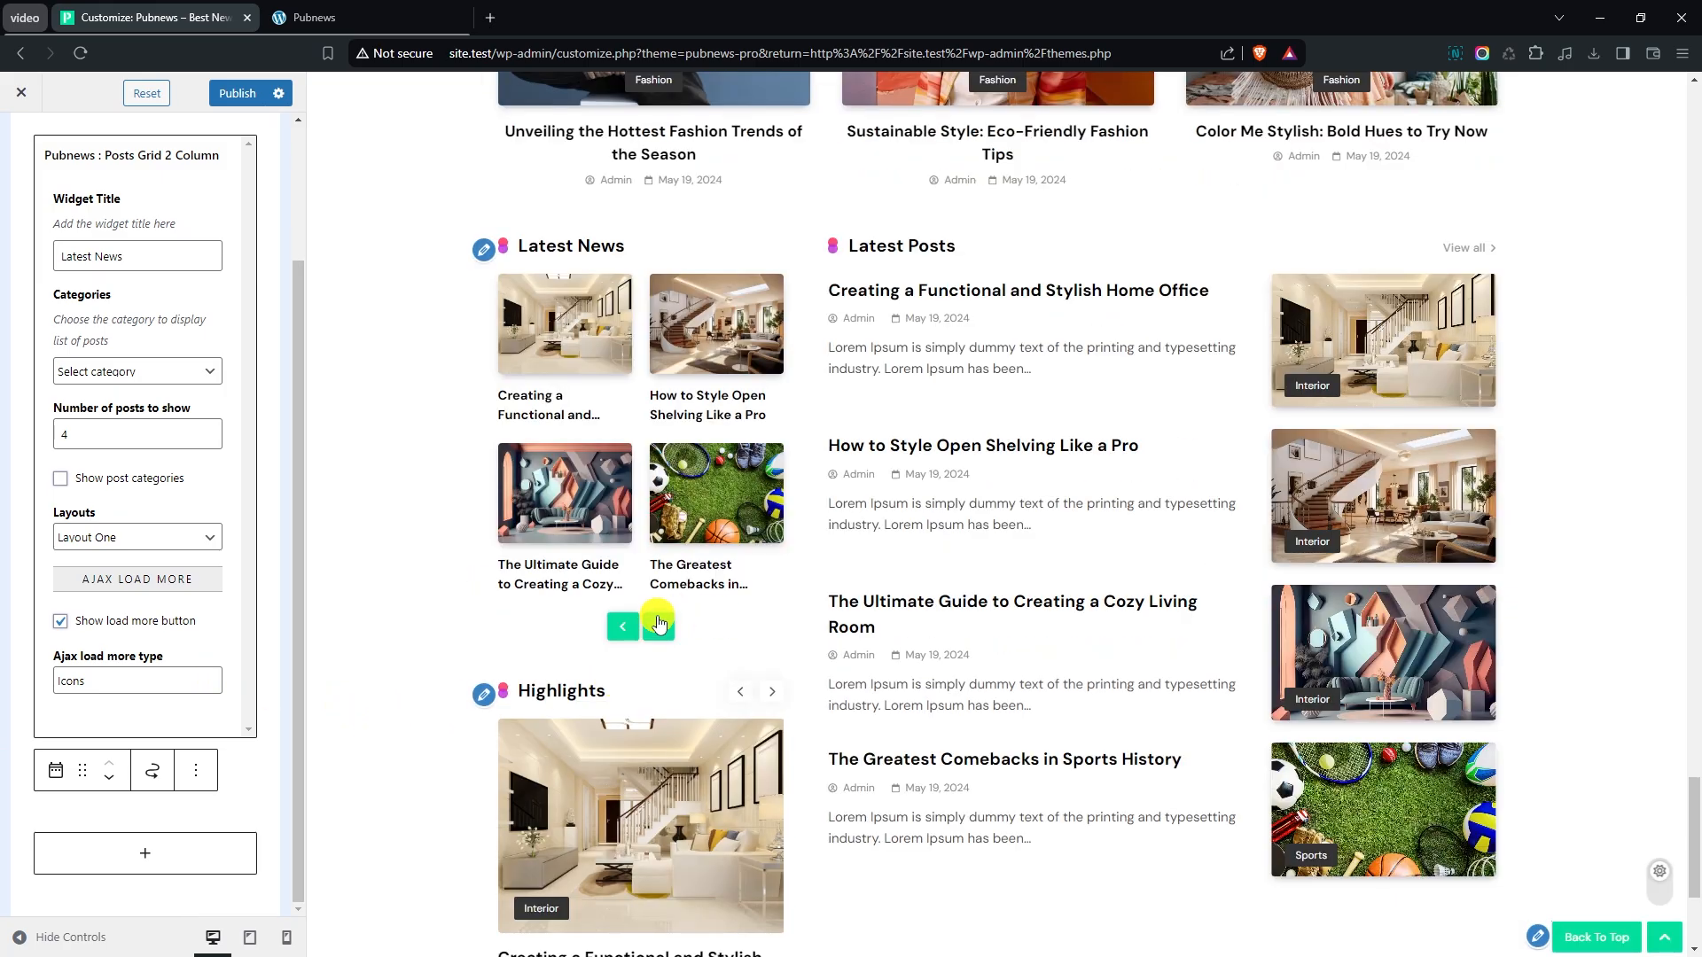
click(656, 630)
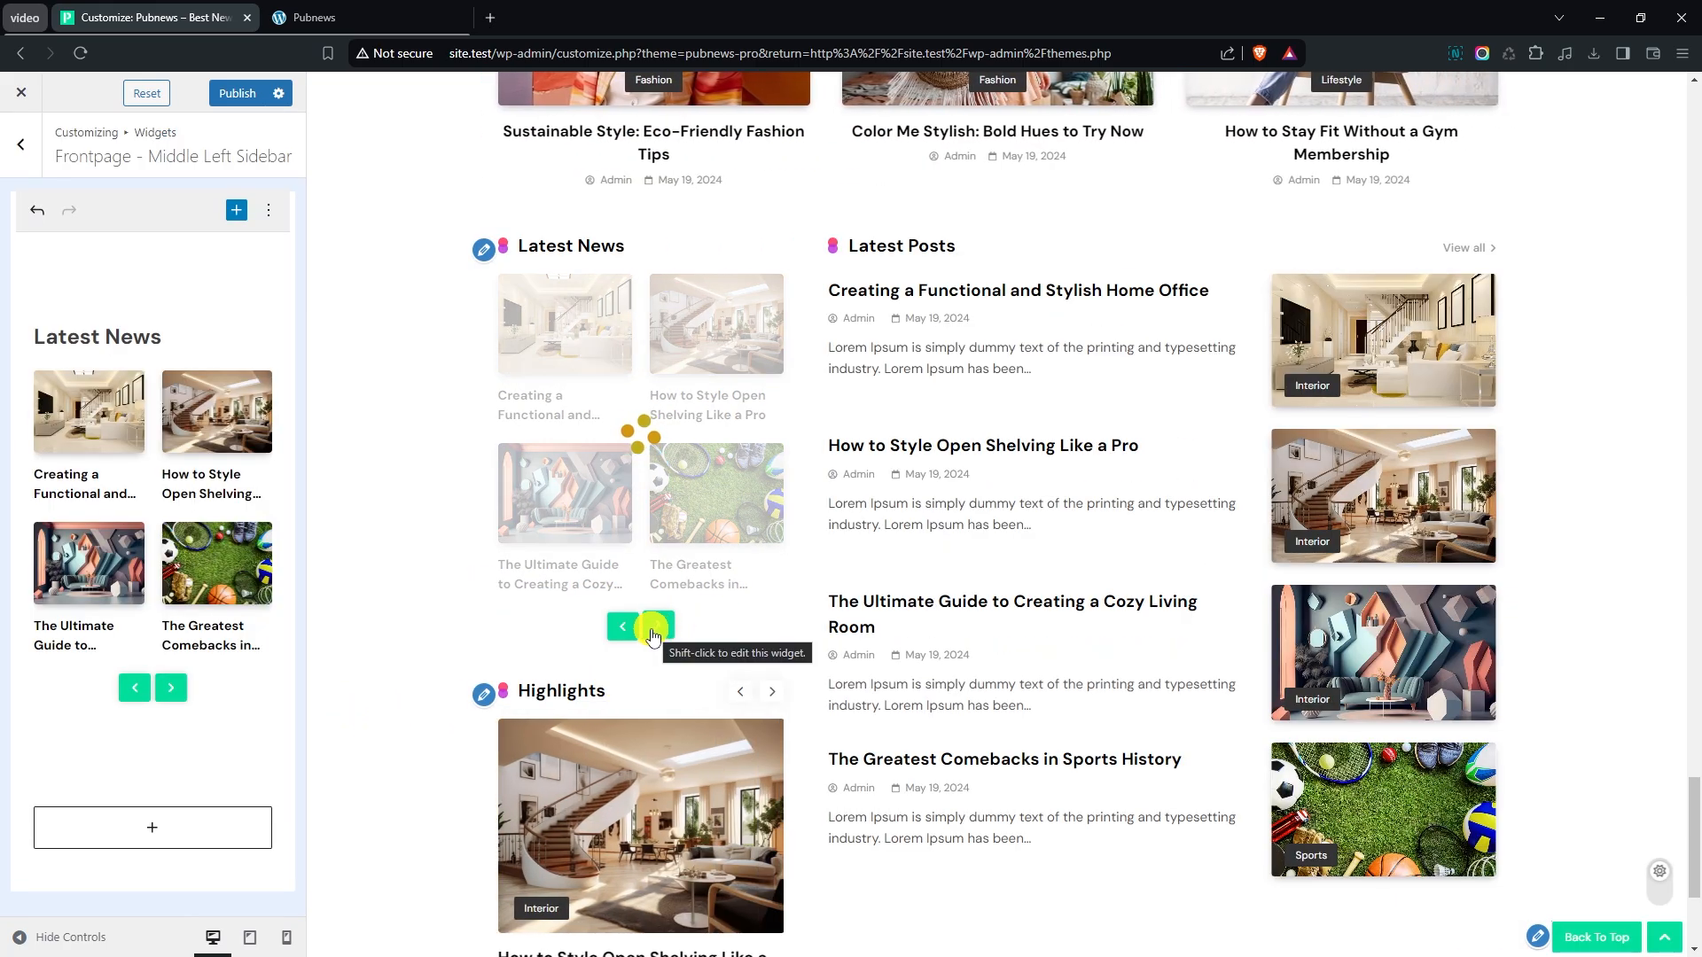
- Return to the front sections, open the Video Playlist settings and show the Video Playlist Section
click(25, 165)
click(24, 165)
scroll(151, 523, down, 10)
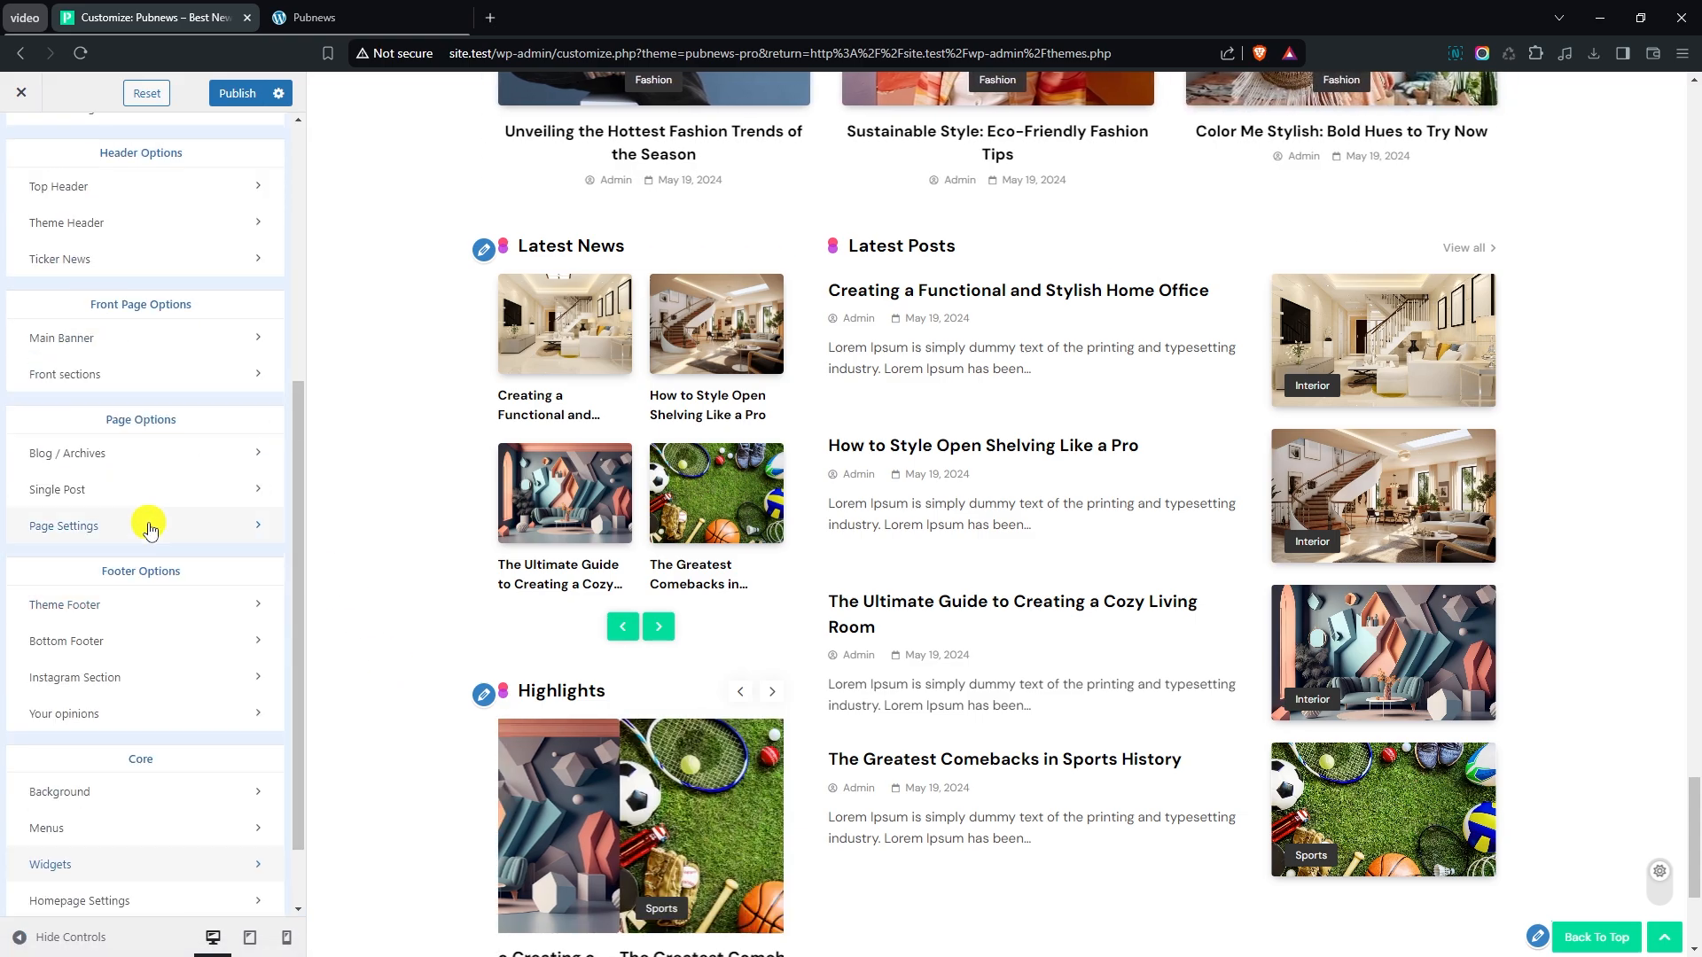
click(104, 376)
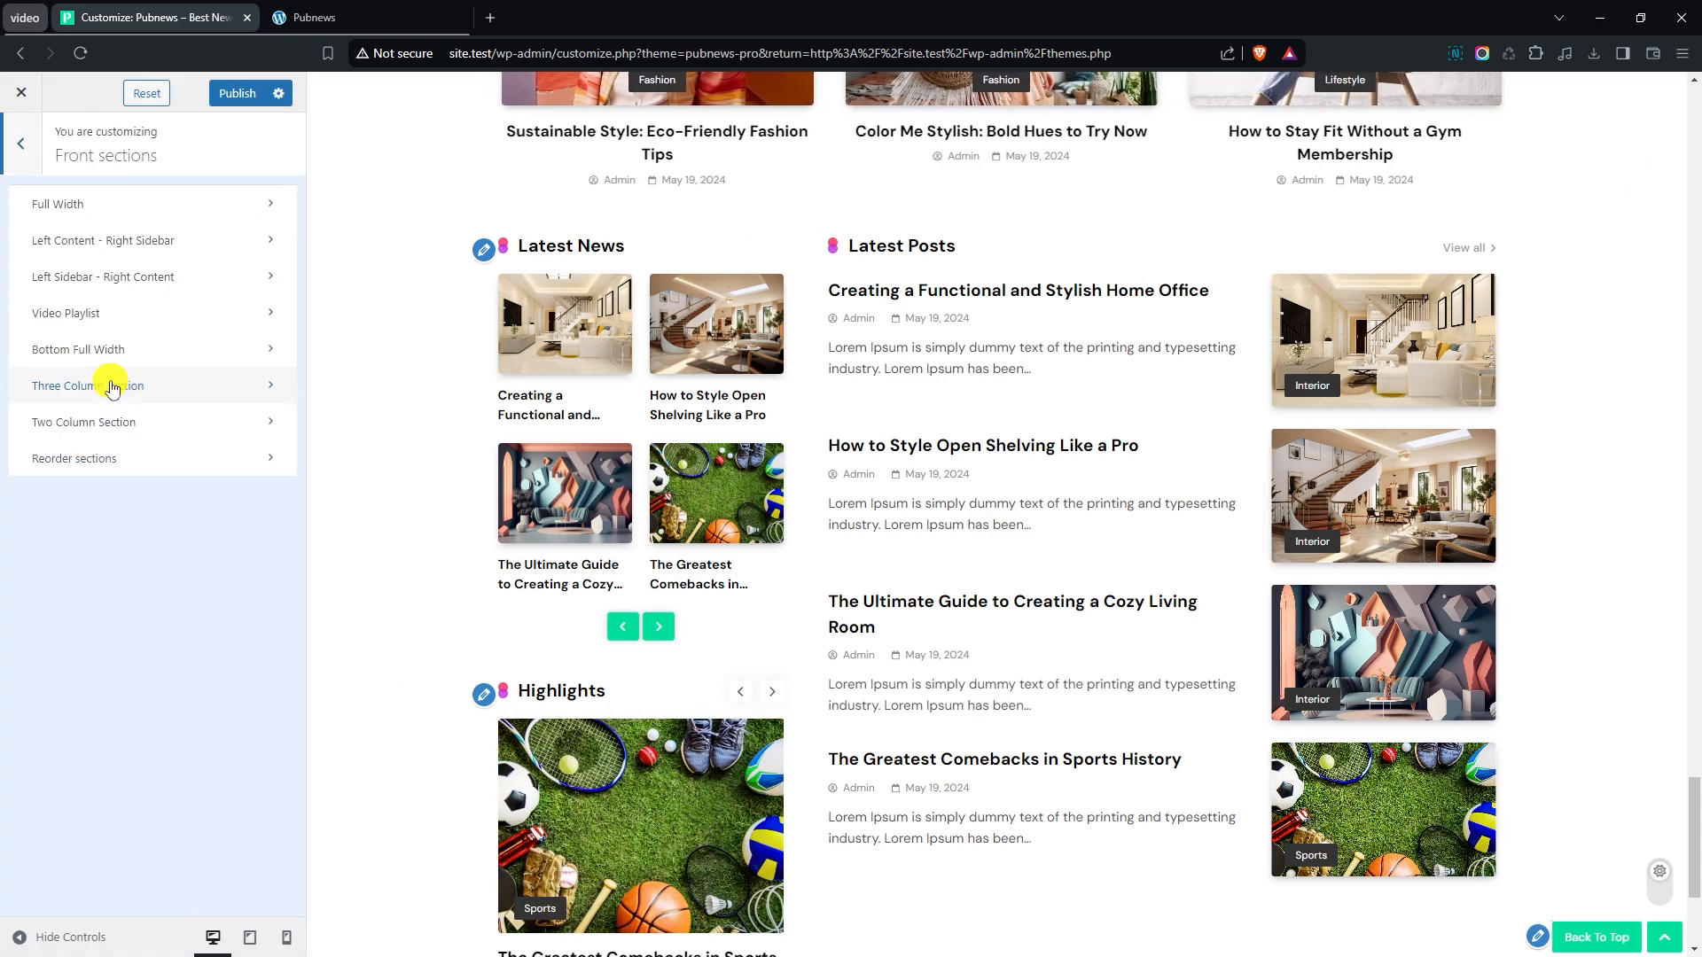
click(102, 315)
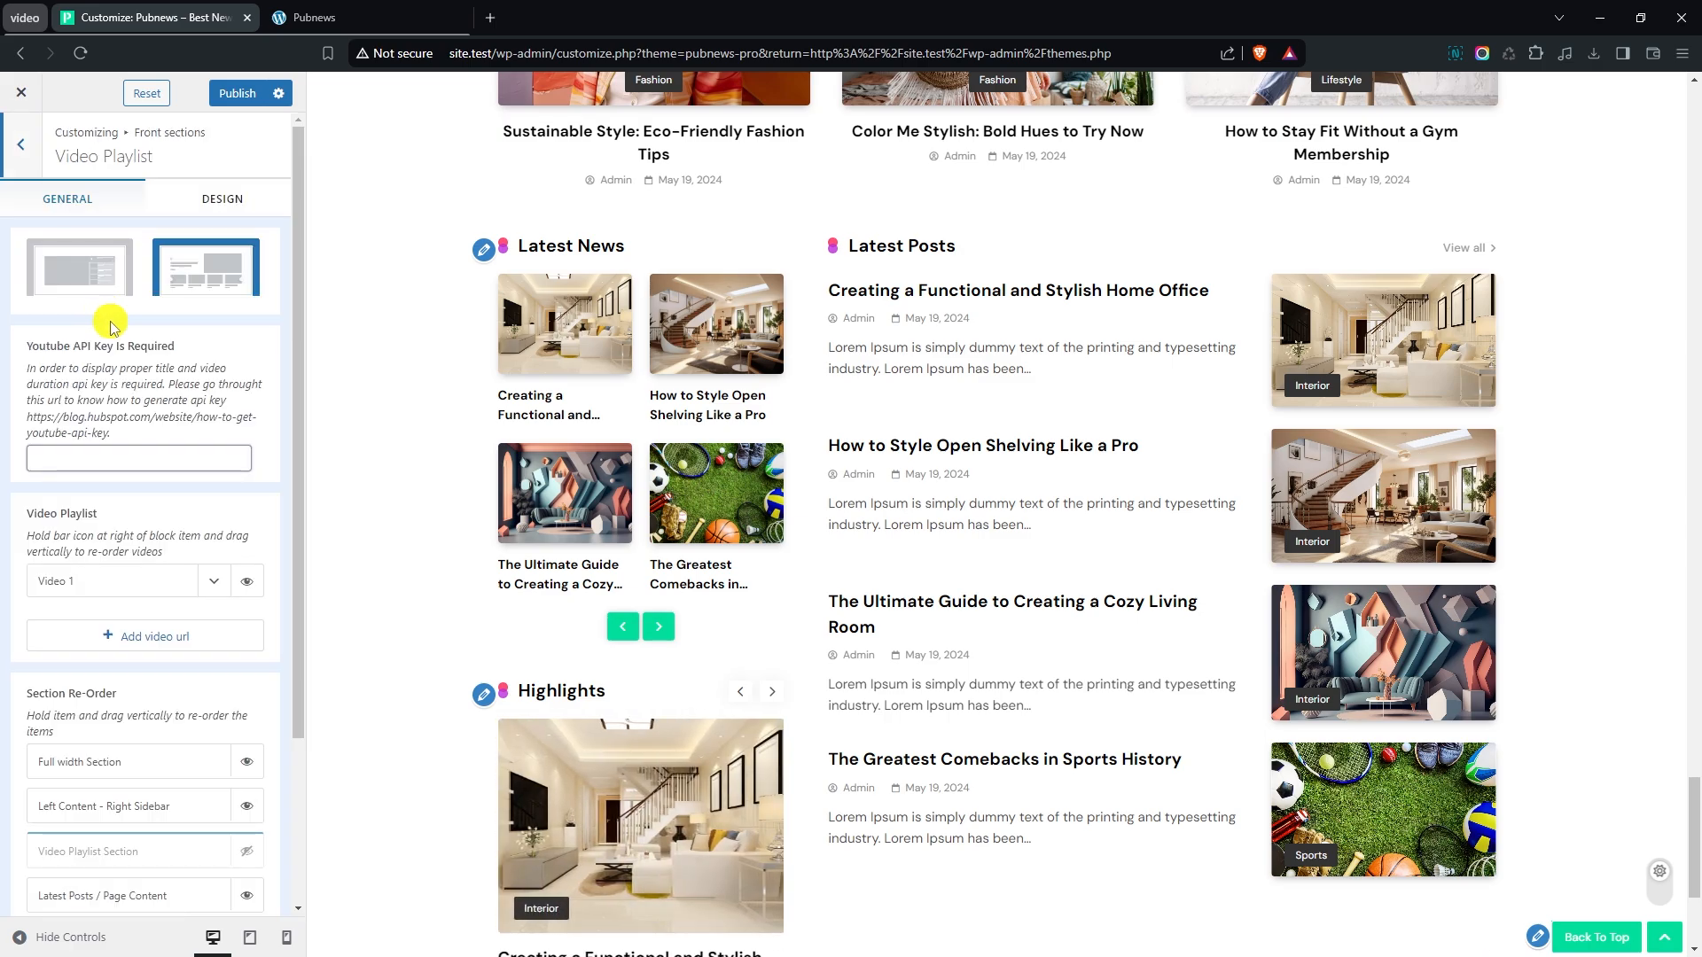
scroll(183, 498, down, 2)
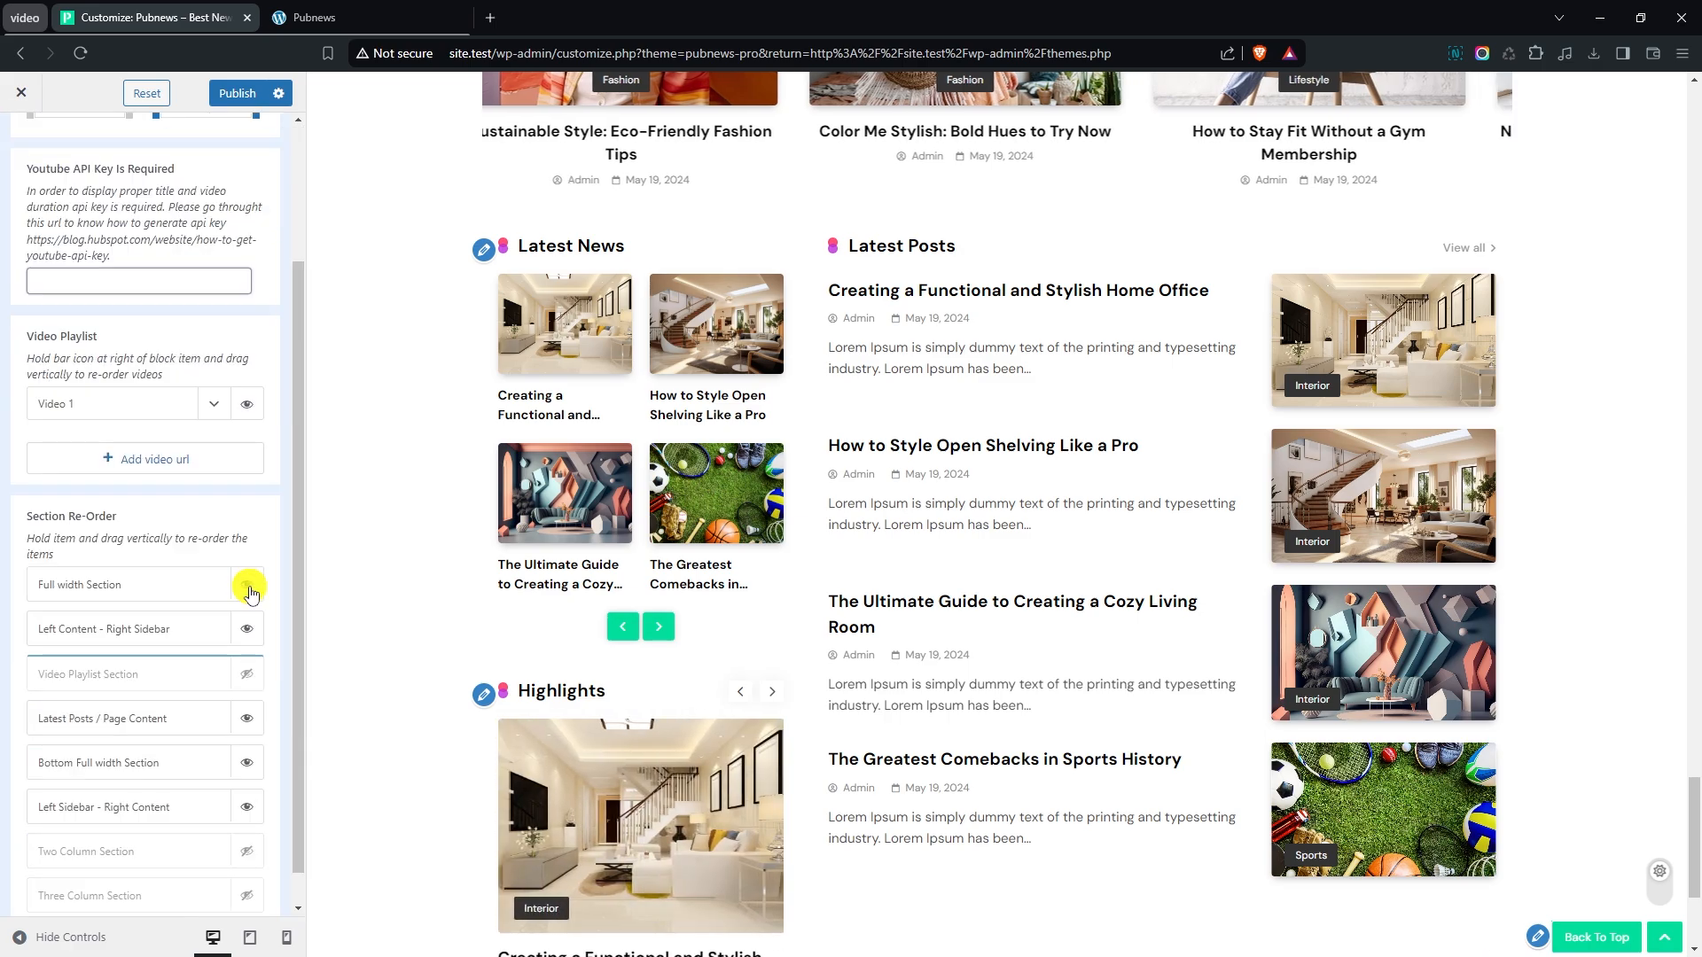
click(252, 676)
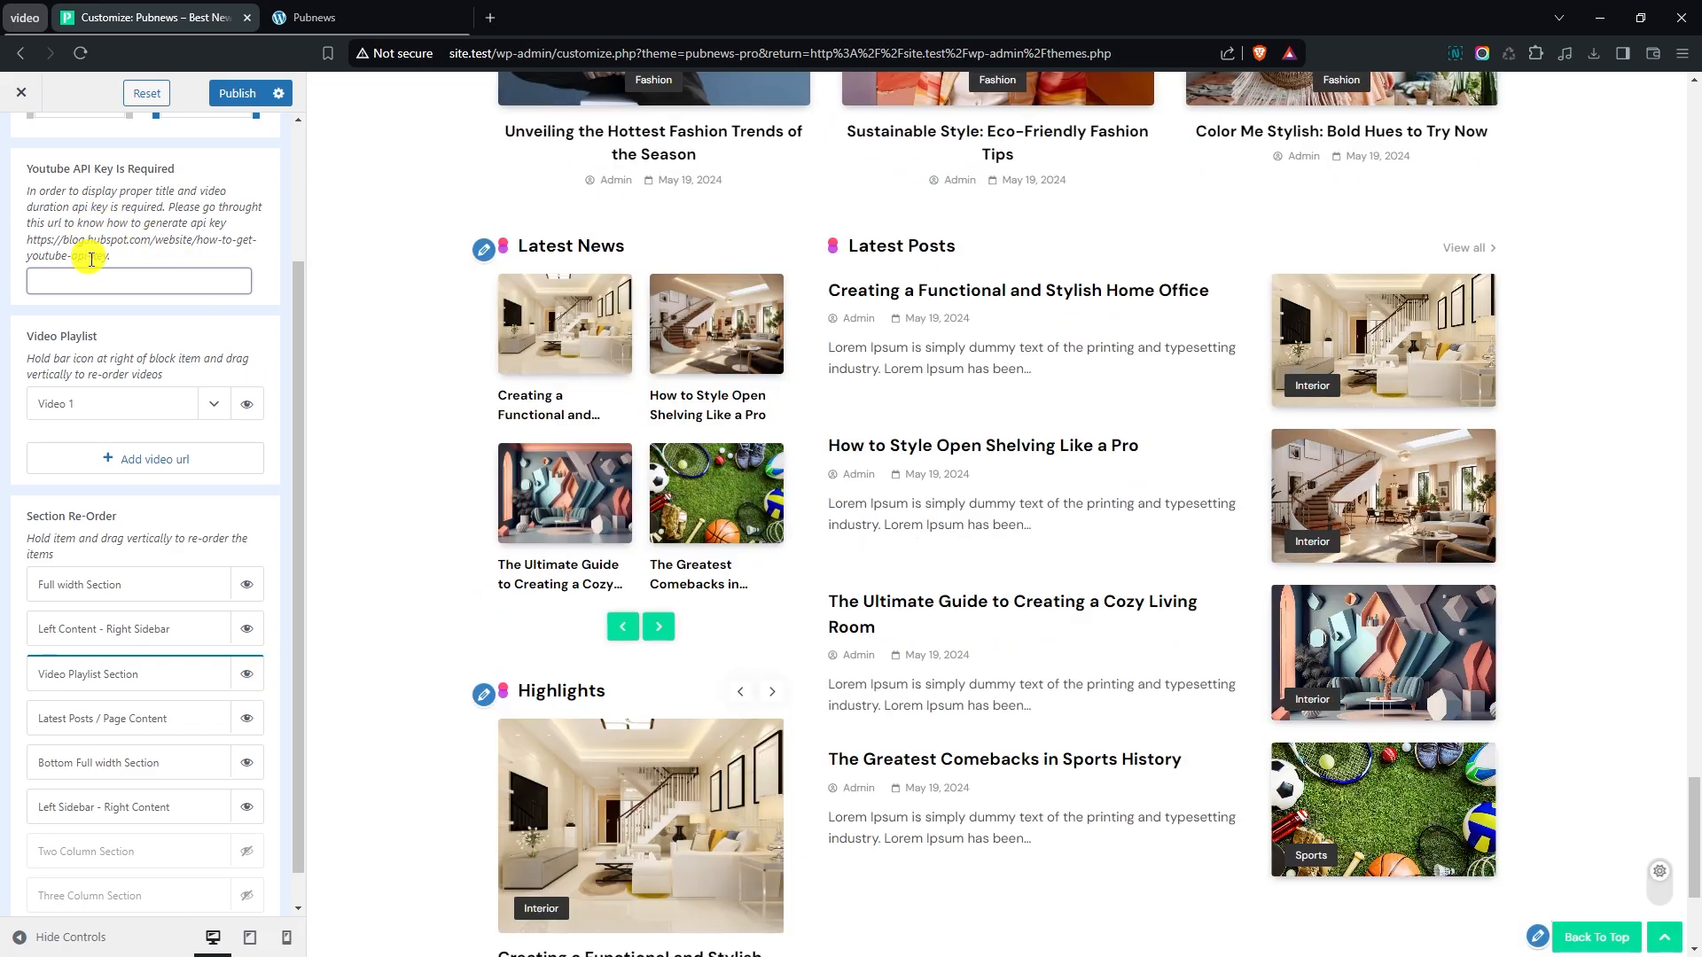
- Paste the YouTube API key into the Video Playlist settings
click(100, 278)
key(ctrl+v)
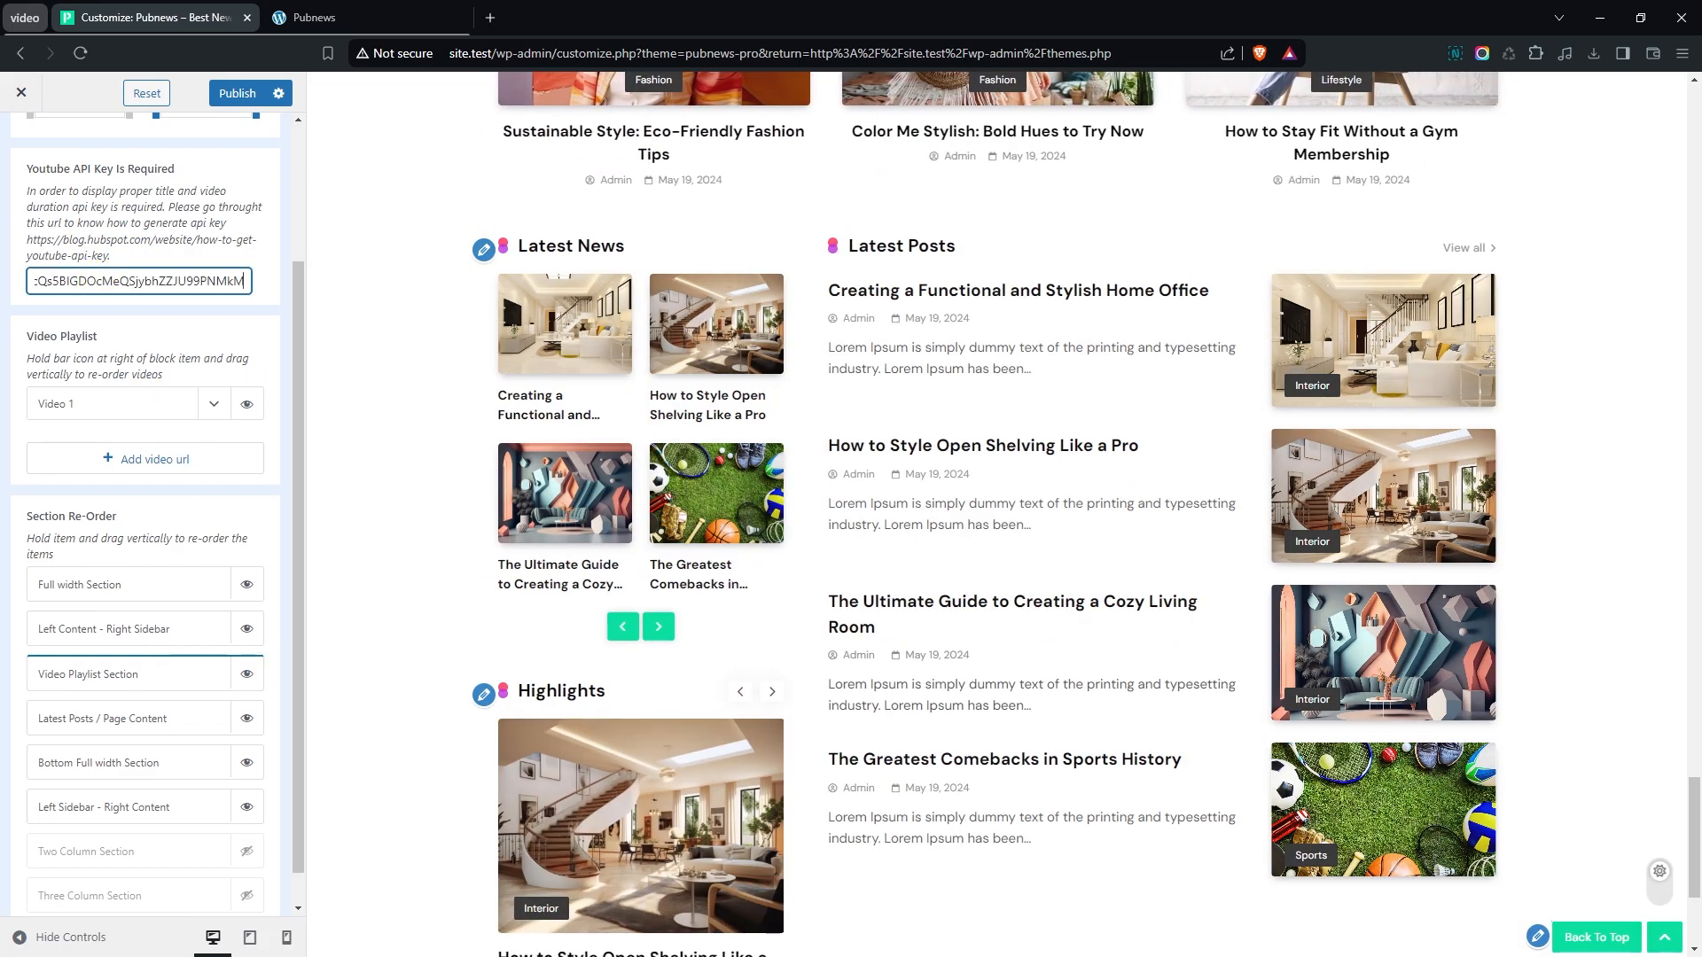
- Give Video 1 the YouTube URL of the JOURNEY TO VIETNAM video, collapse its settings and check the playlist in the preview
key(alt+Tab)
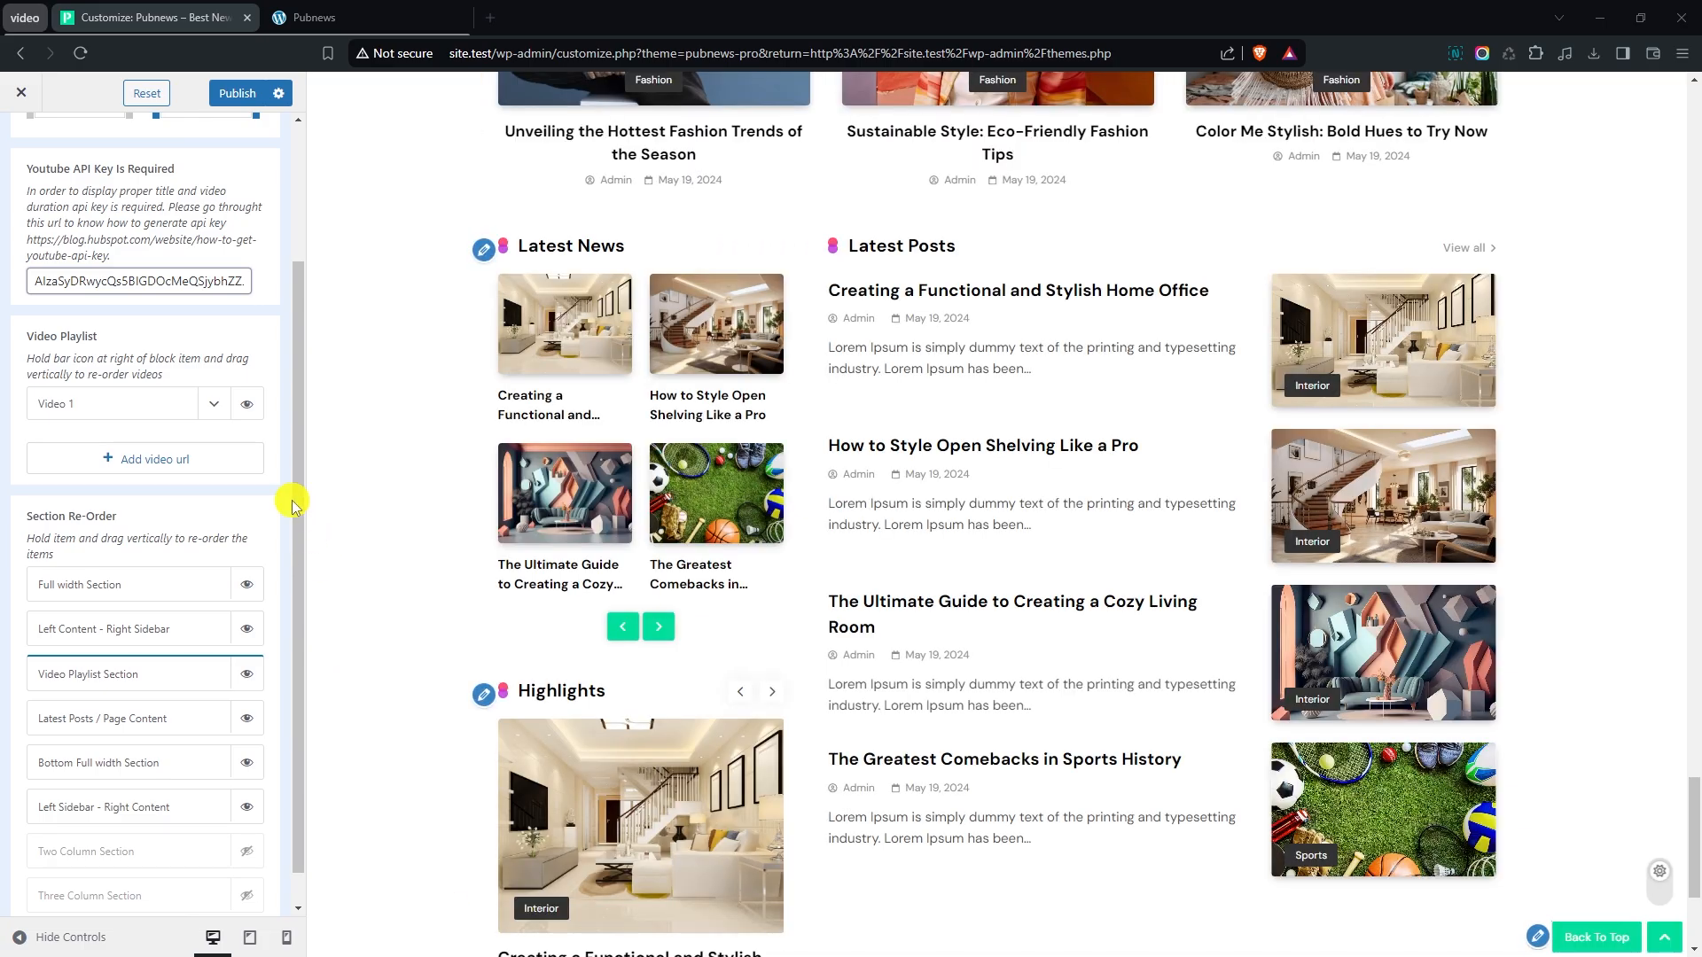
click(217, 409)
click(180, 463)
key(ctrl+v)
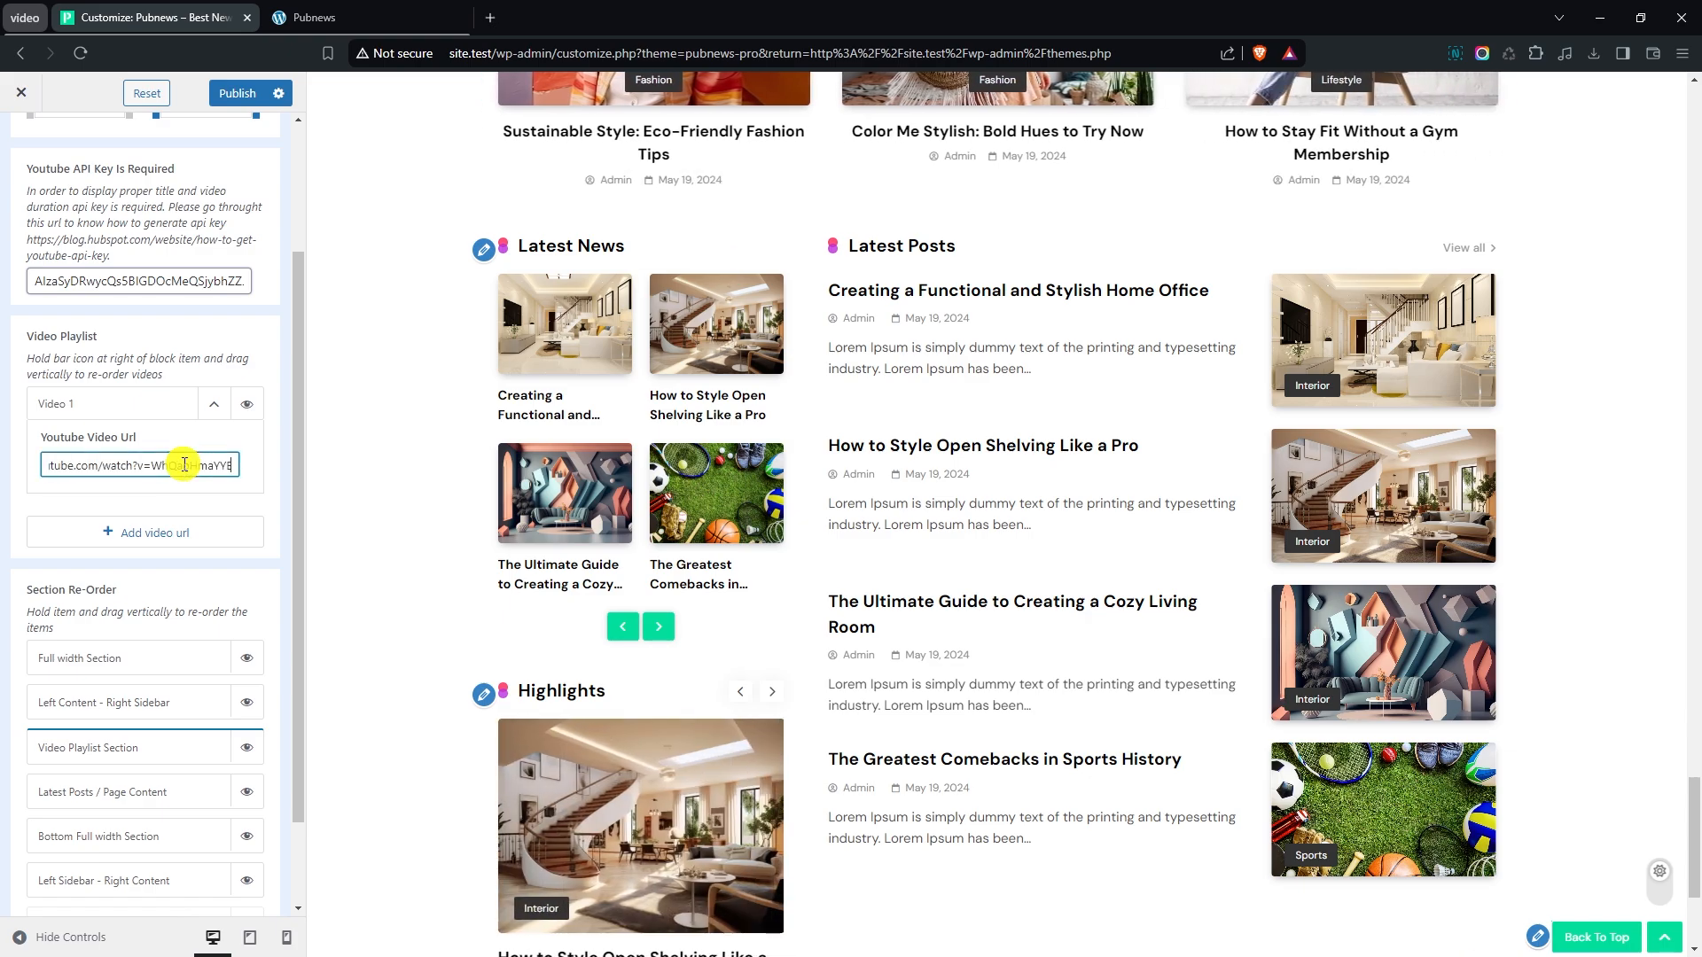
click(213, 405)
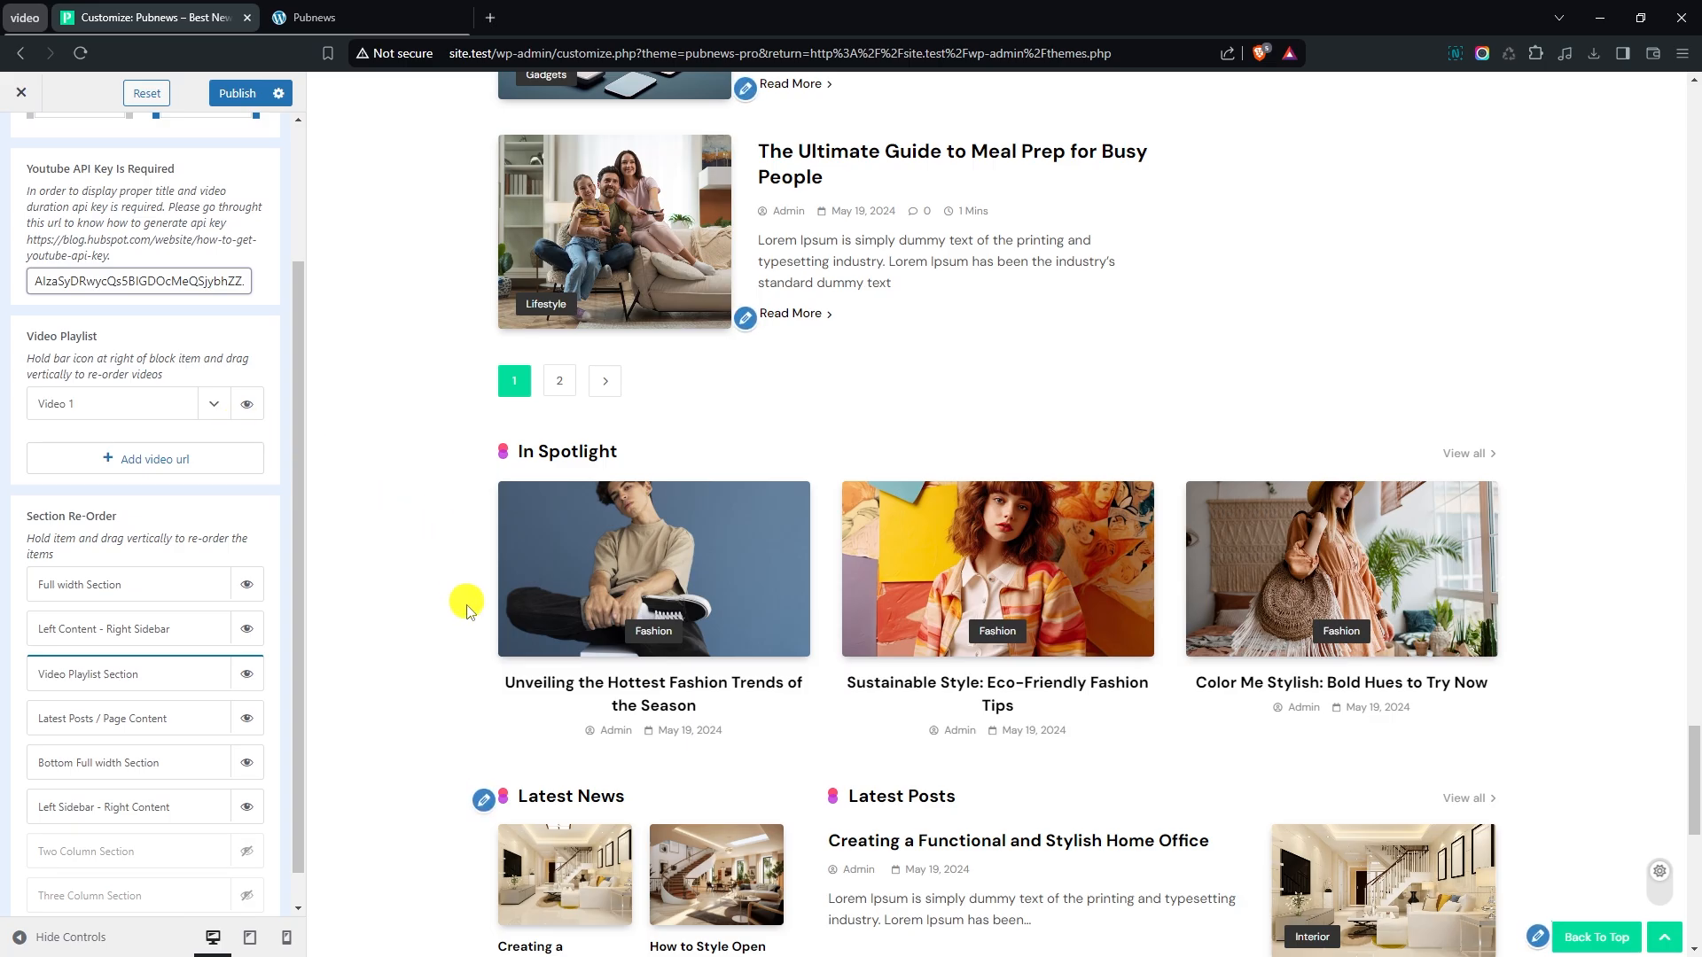
scroll(454, 621, up, 15)
scroll(447, 694, up, 12)
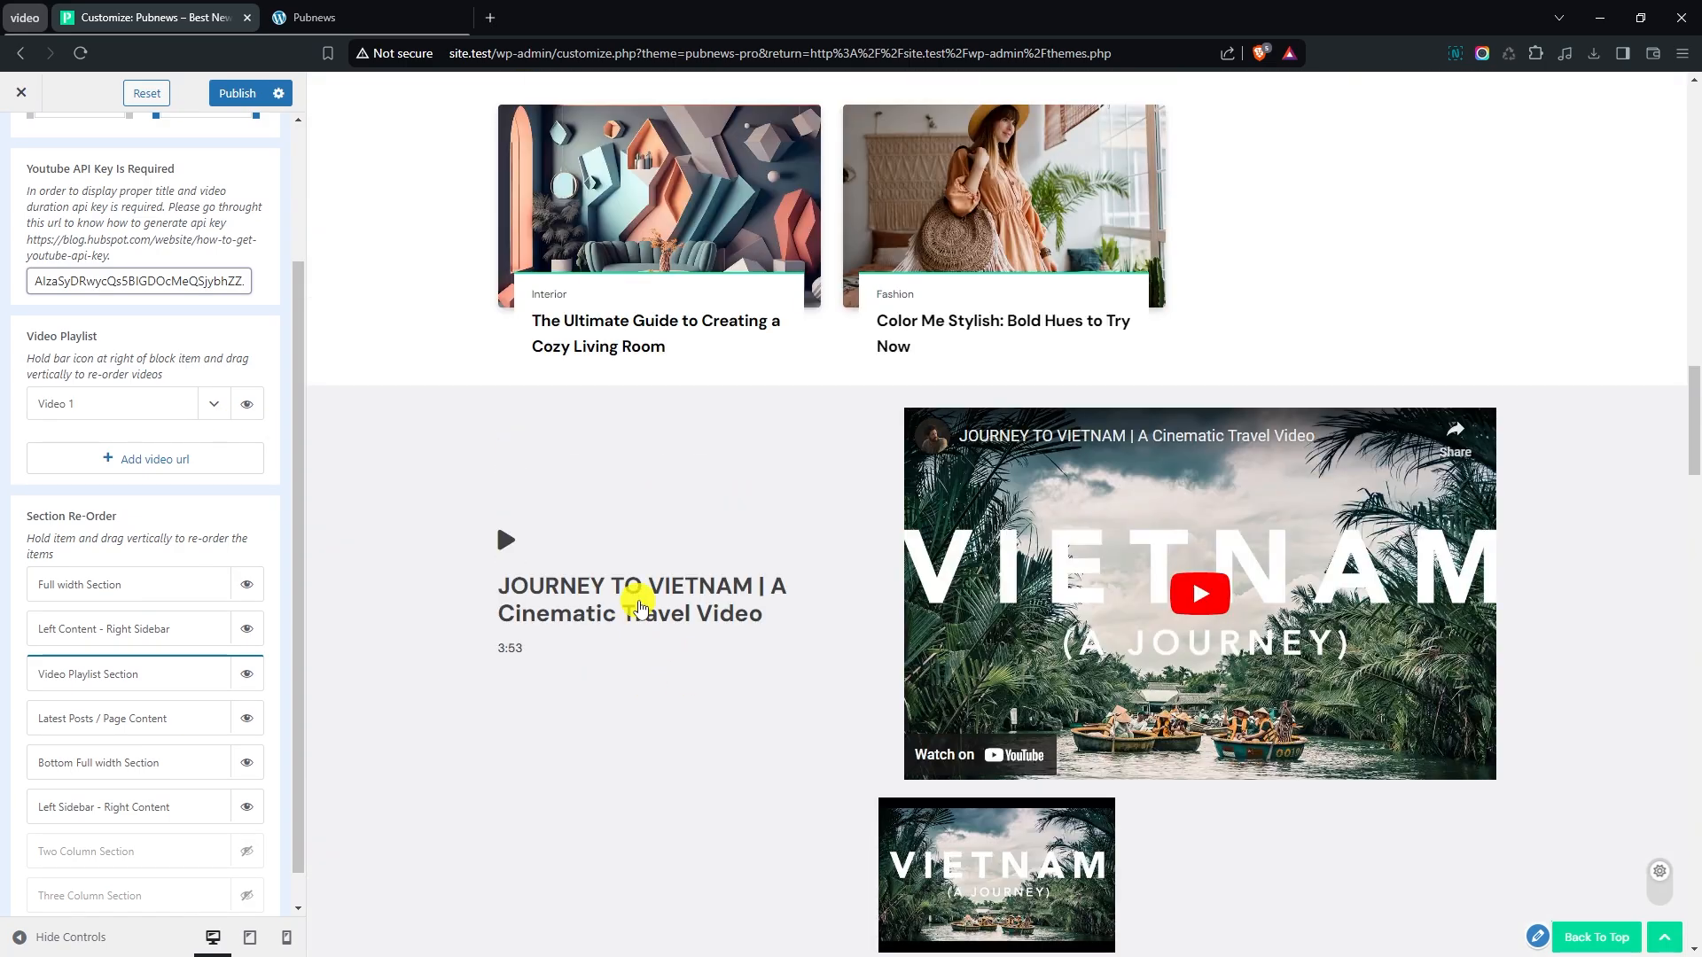
scroll(640, 601, down, 2)
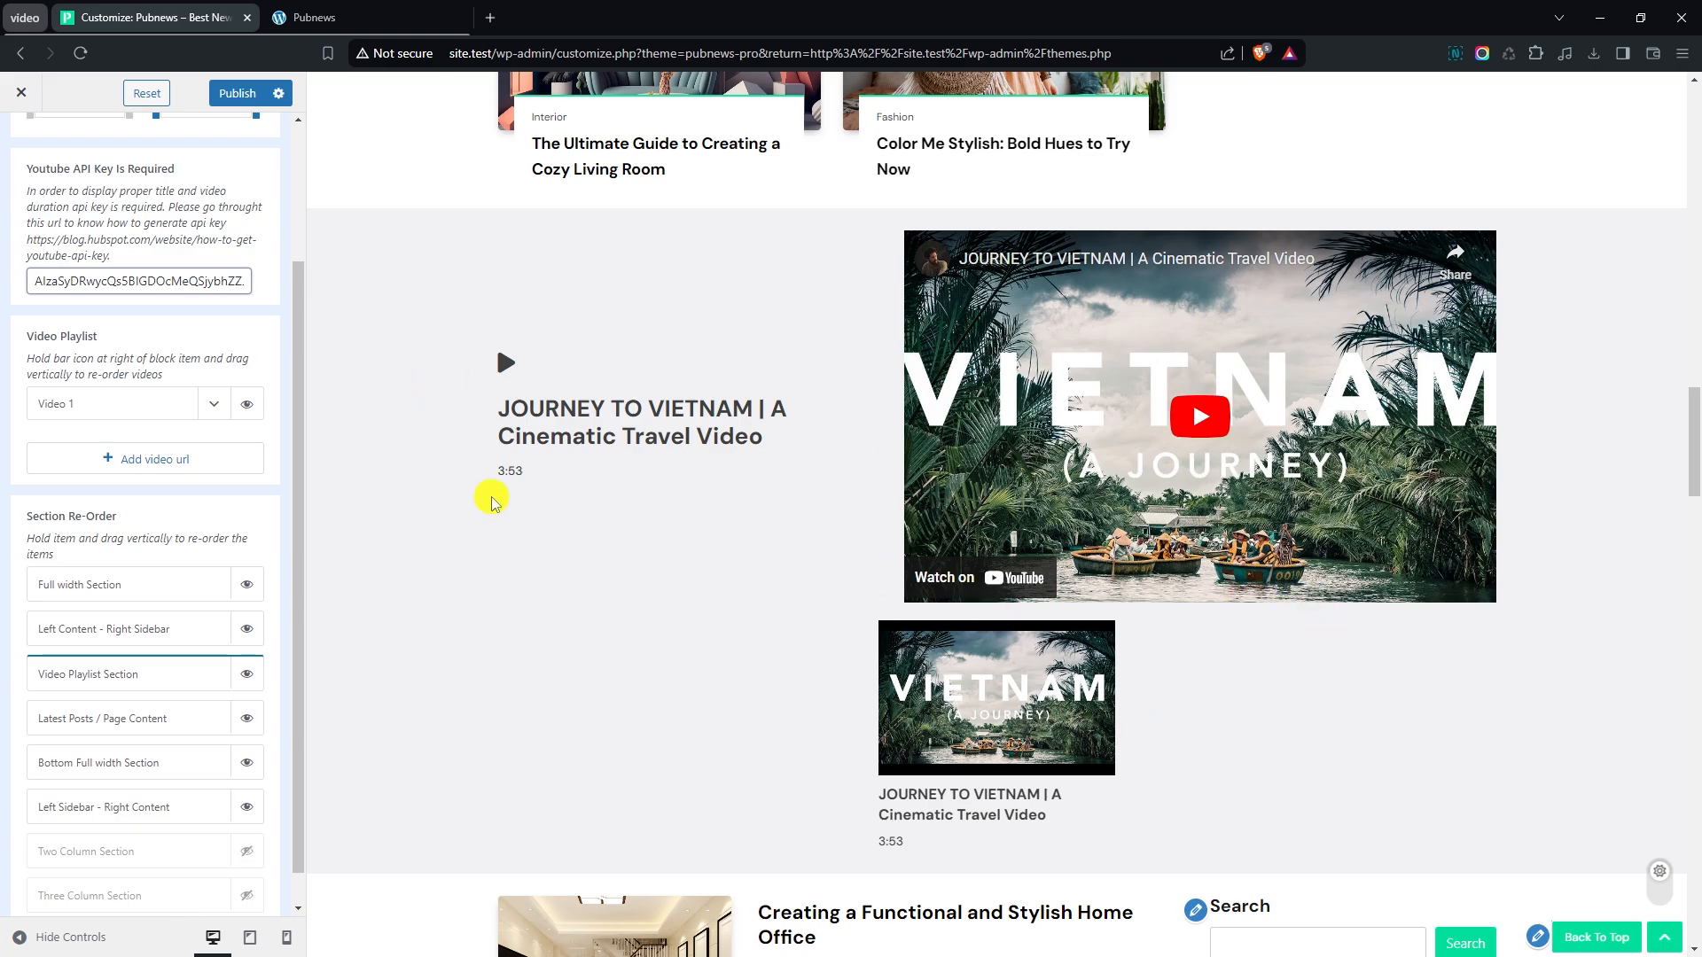
- Add a second playlist video with the YouTube URL of the PRAGUE cinematic travel film, plus an entry for a third video
click(167, 458)
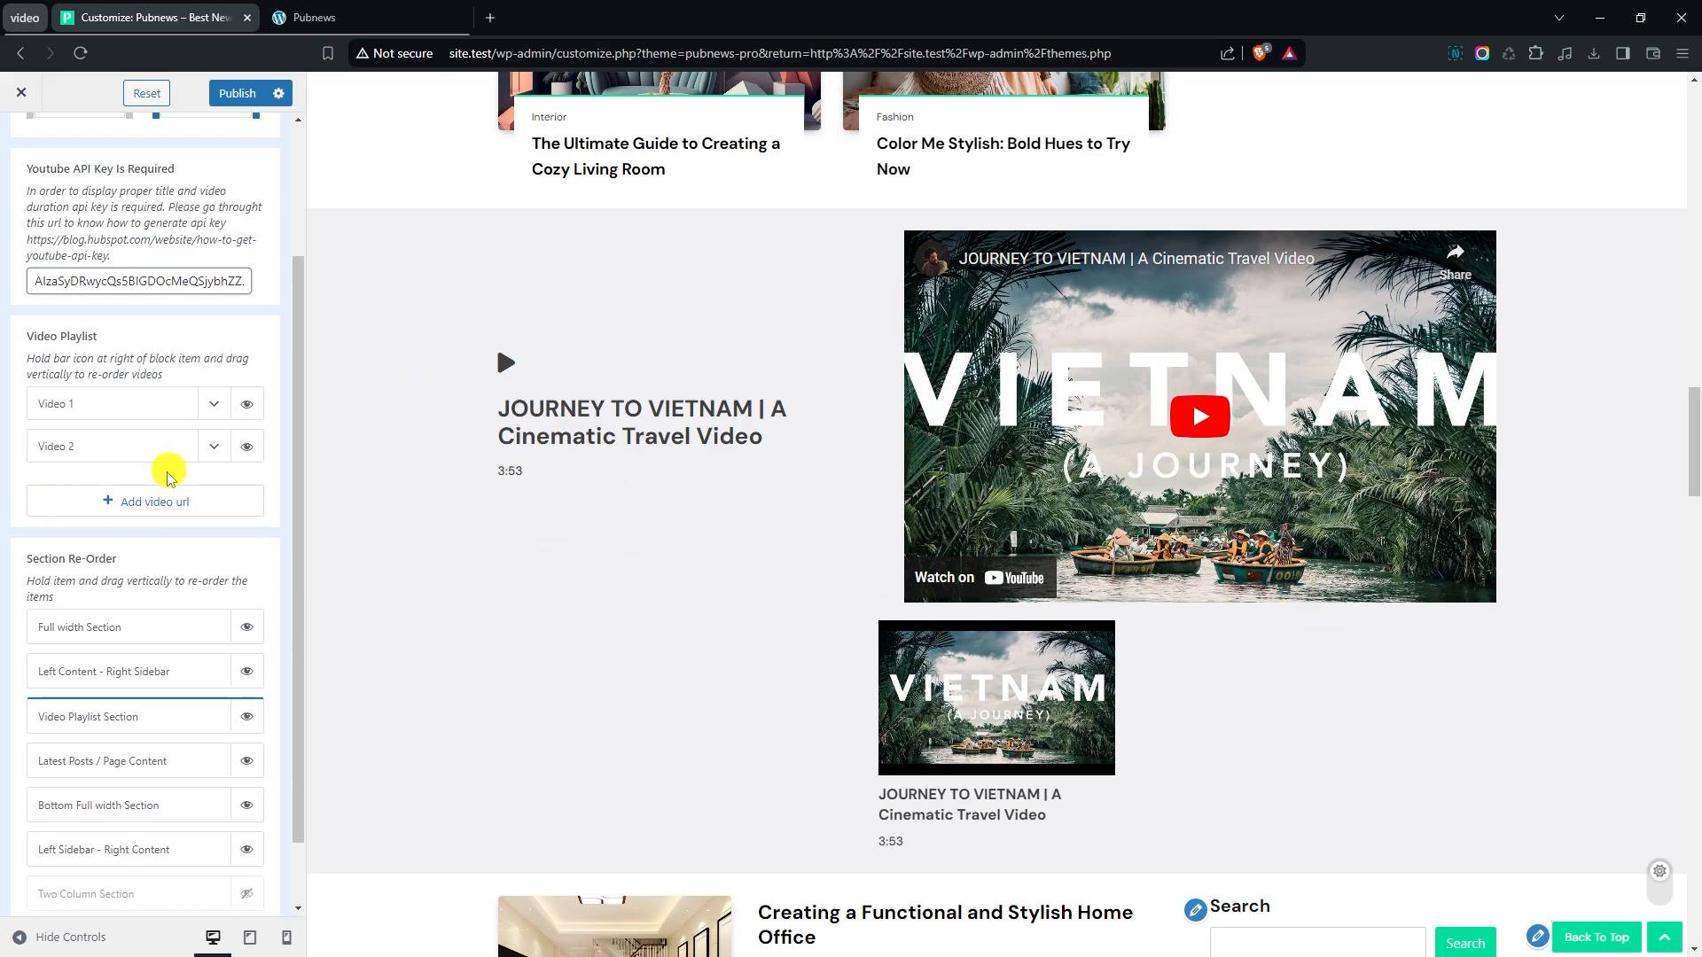
key(ctrl+v)
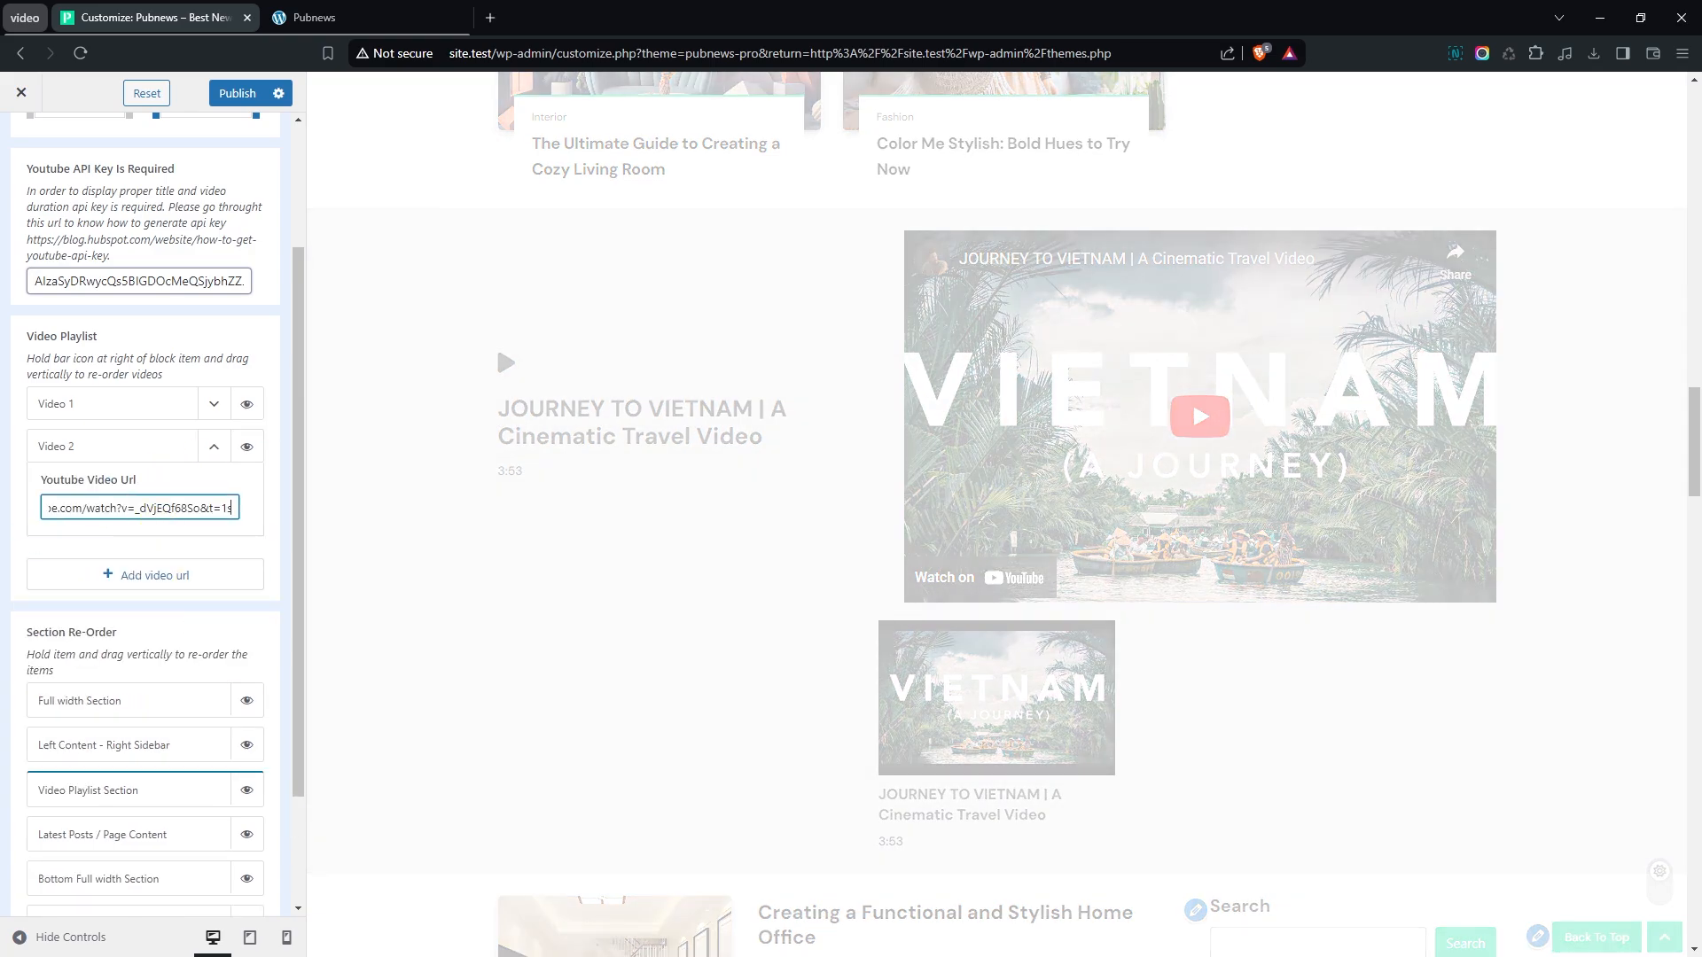
click(141, 575)
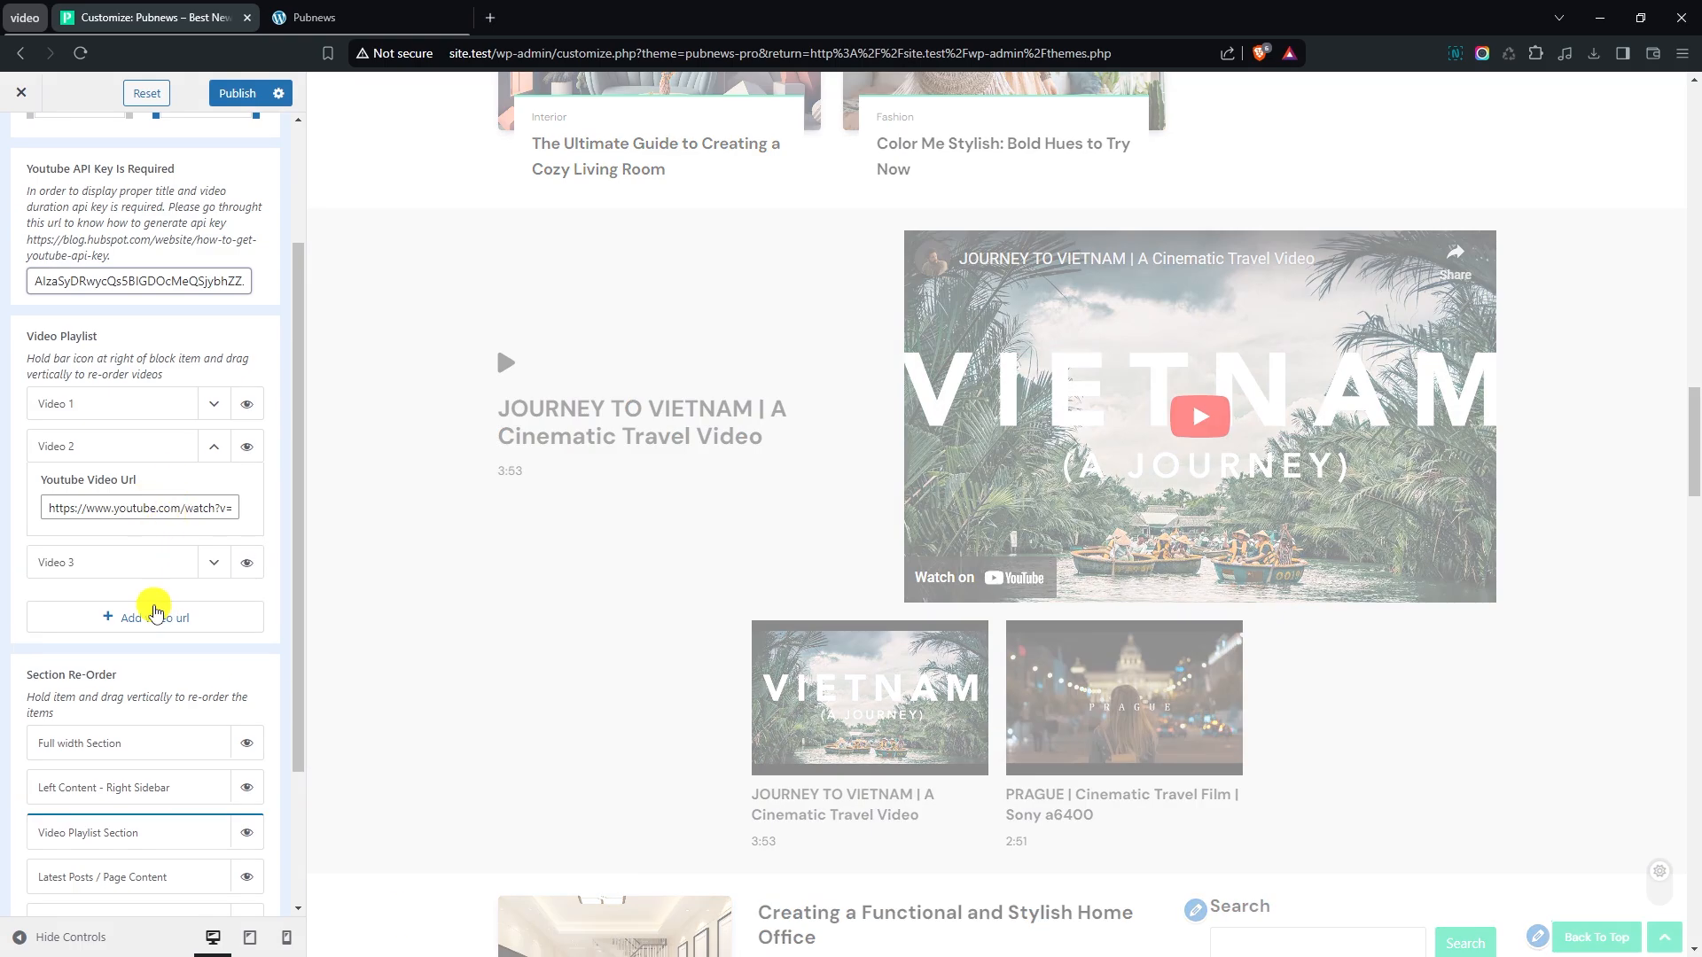
- Give Video 3 the YouTube URL of the Travel Agency Short Video Ad Sample and collapse the settings of Videos 2 and 3
key(ctrl+v)
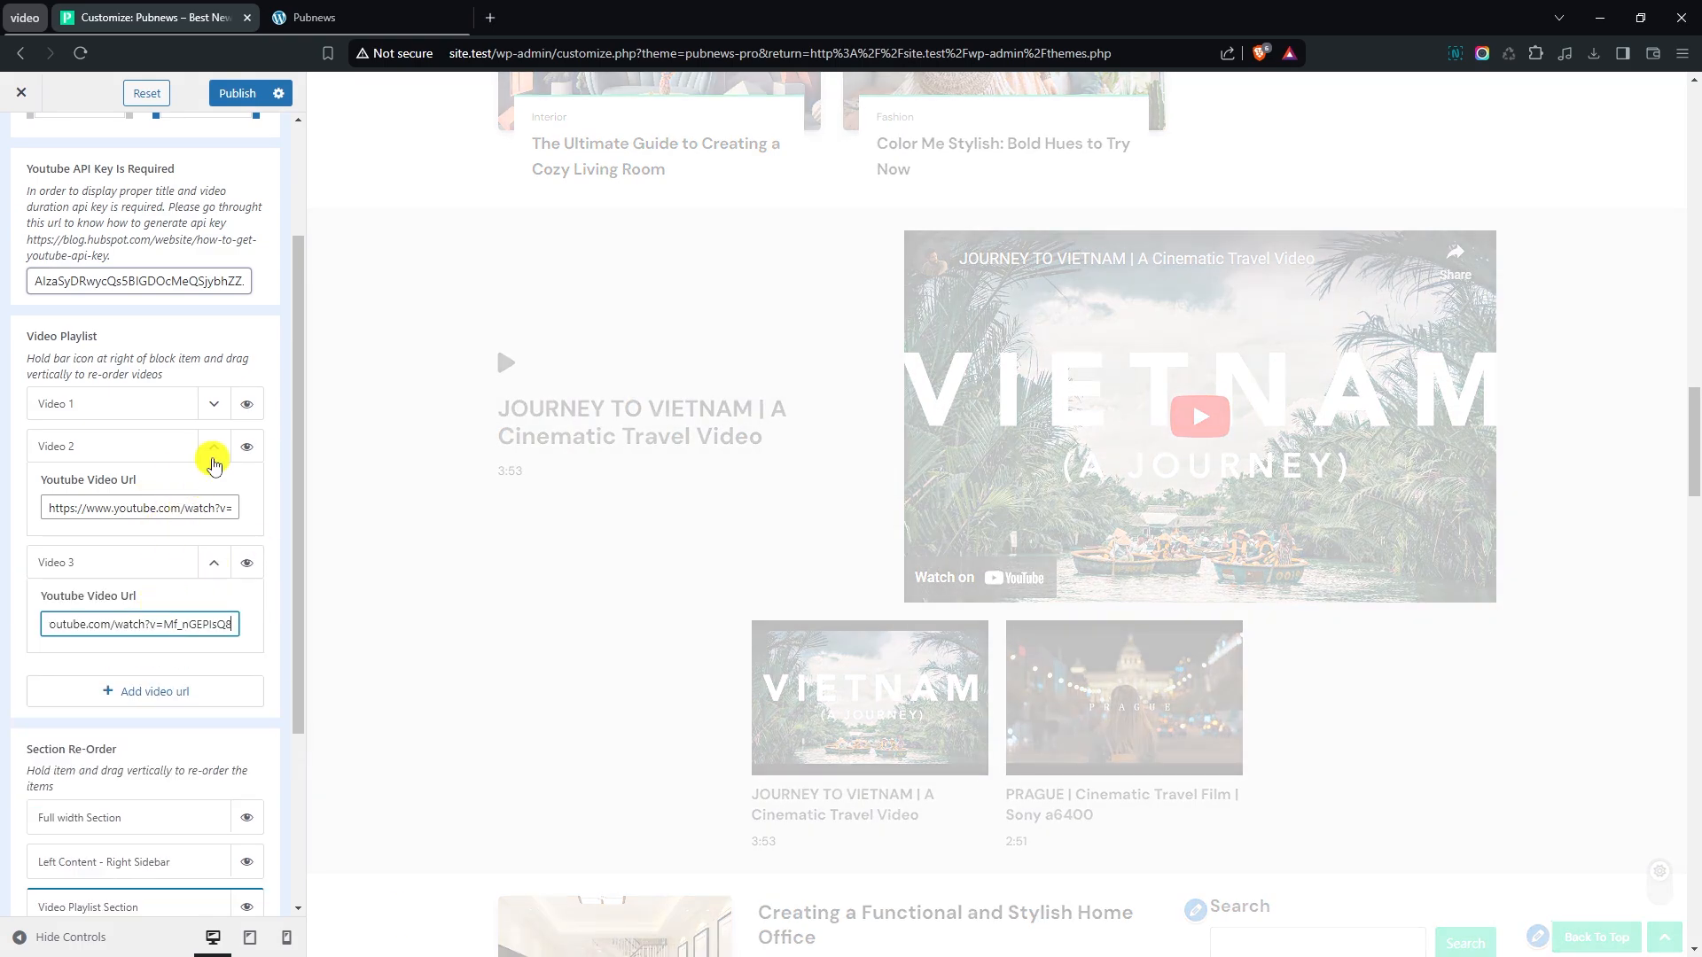
click(214, 446)
click(213, 489)
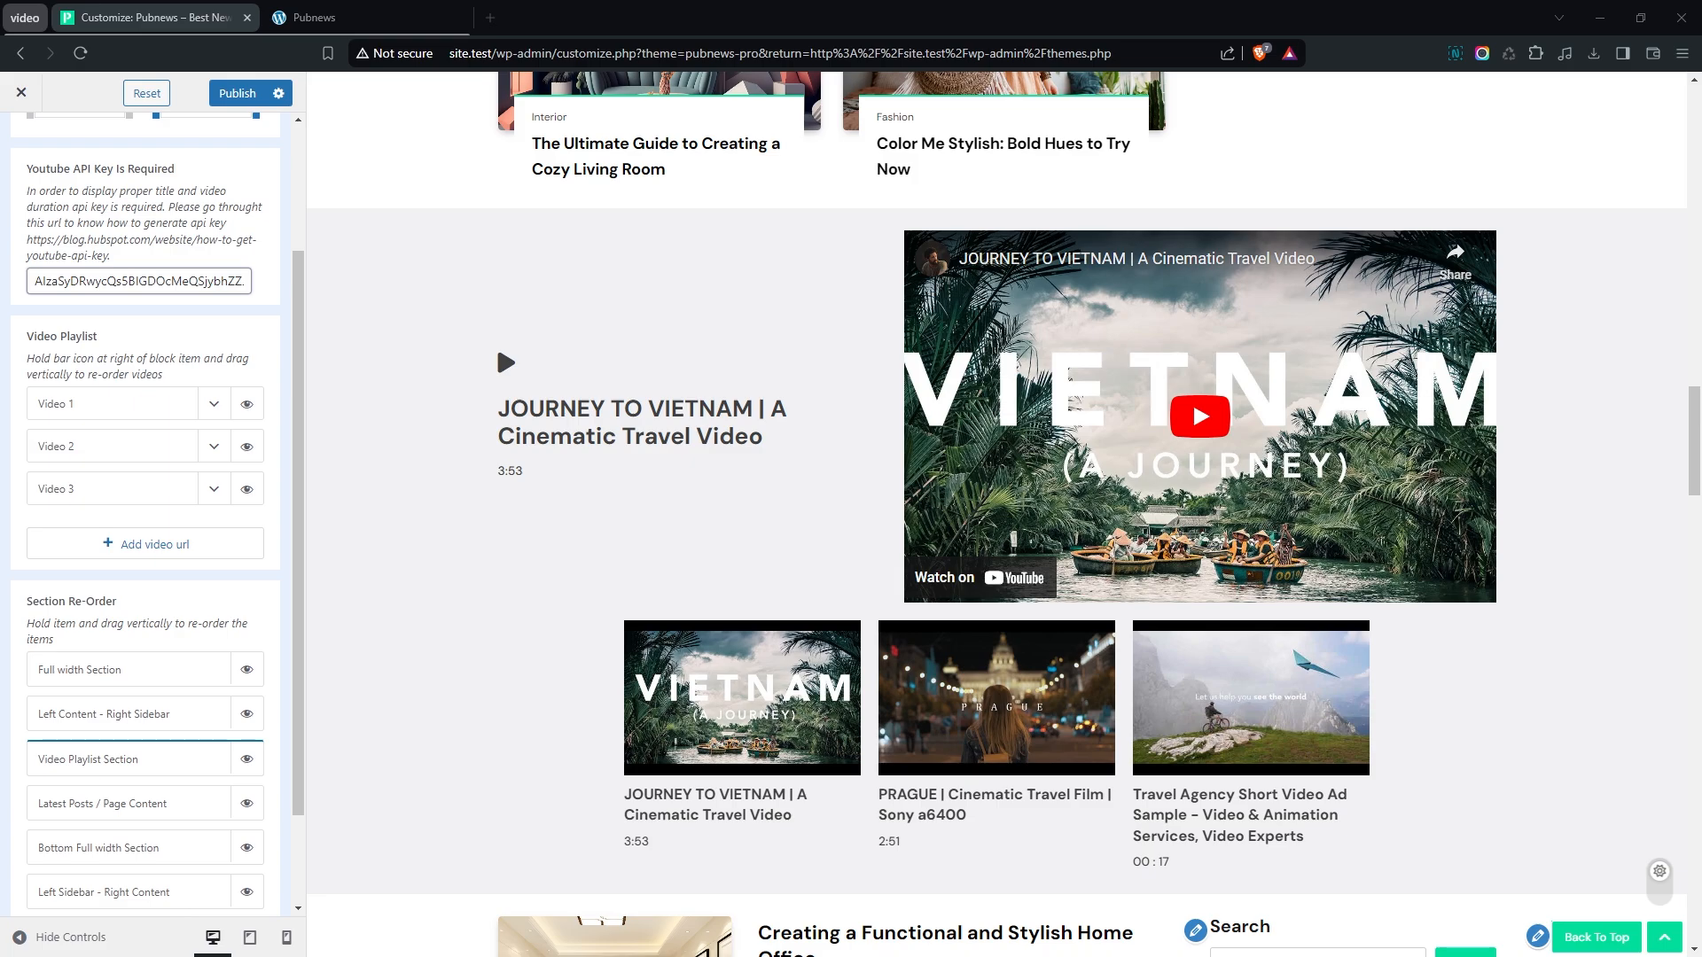
- Add a fourth playlist video with the YouTube URL of So You Want To See The World? (Travel Film) and collapse its settings
click(140, 543)
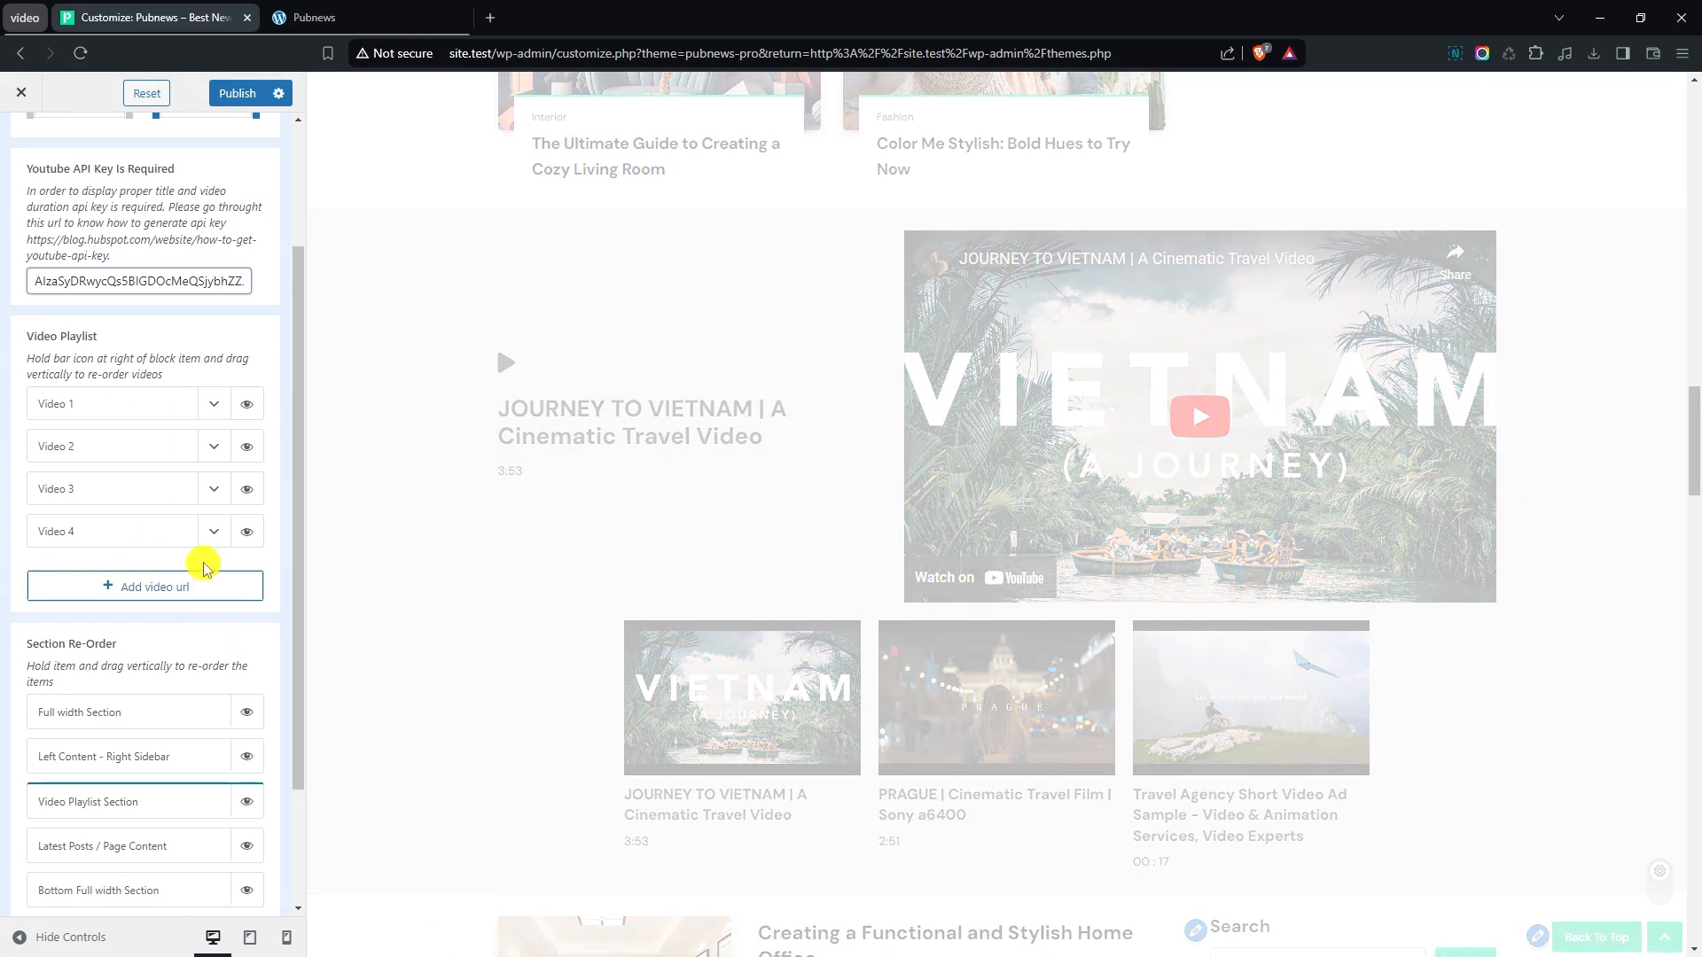
click(162, 598)
key(ctrl+v)
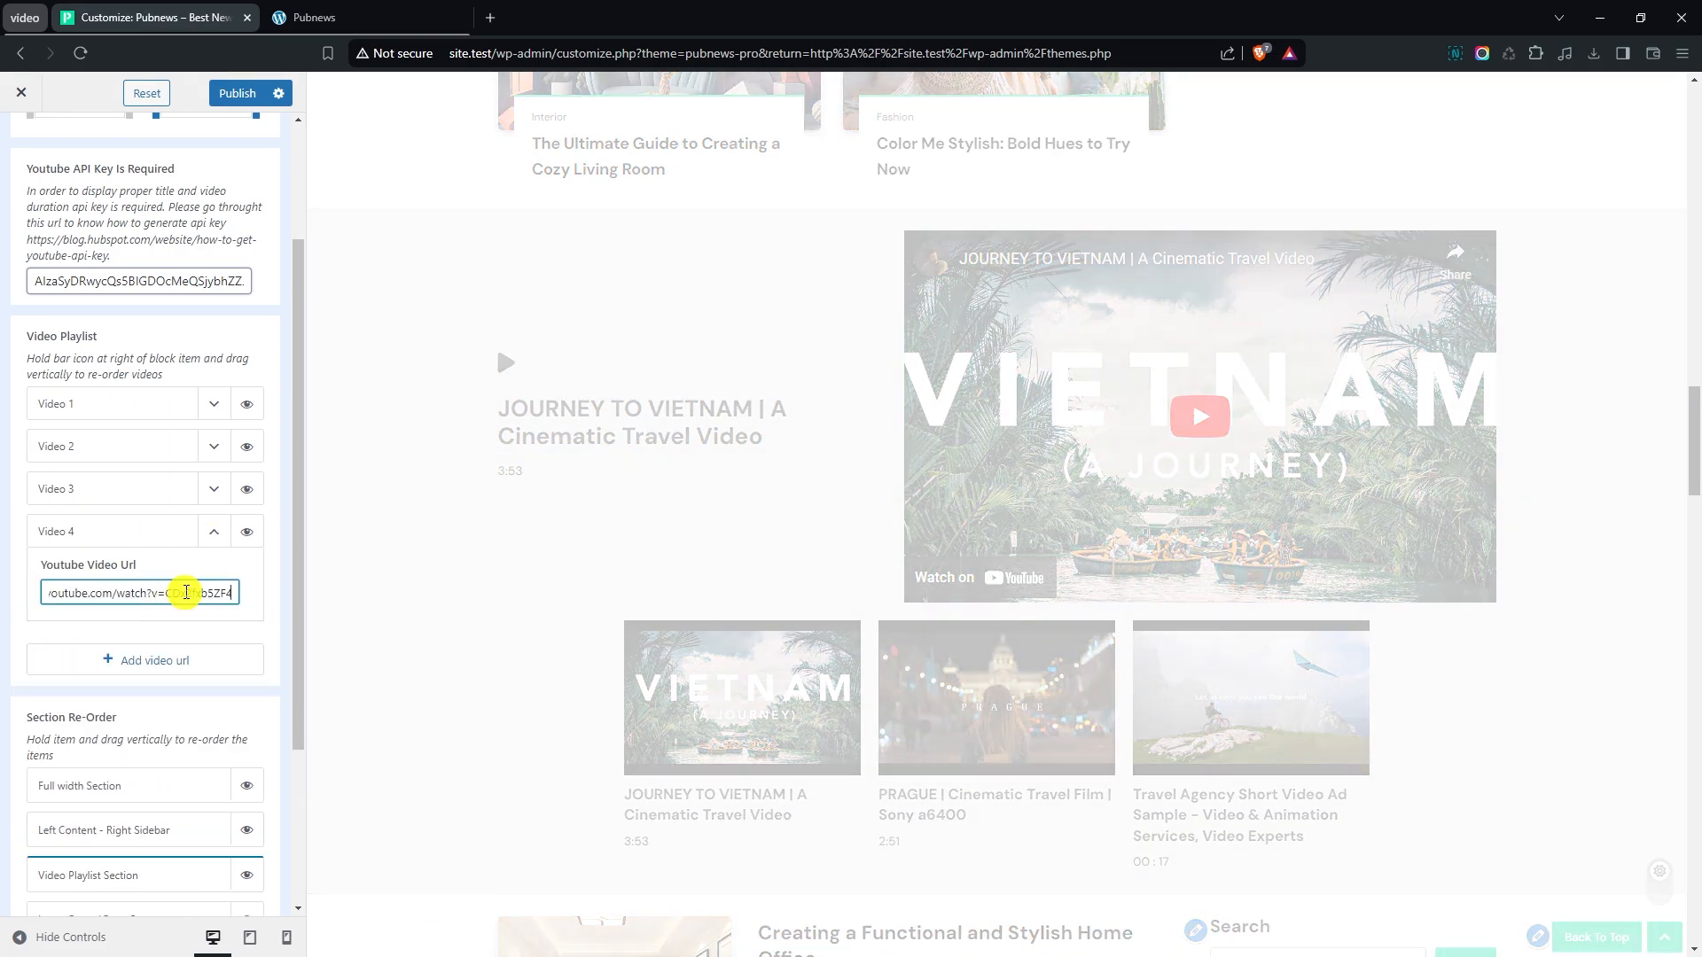
click(214, 531)
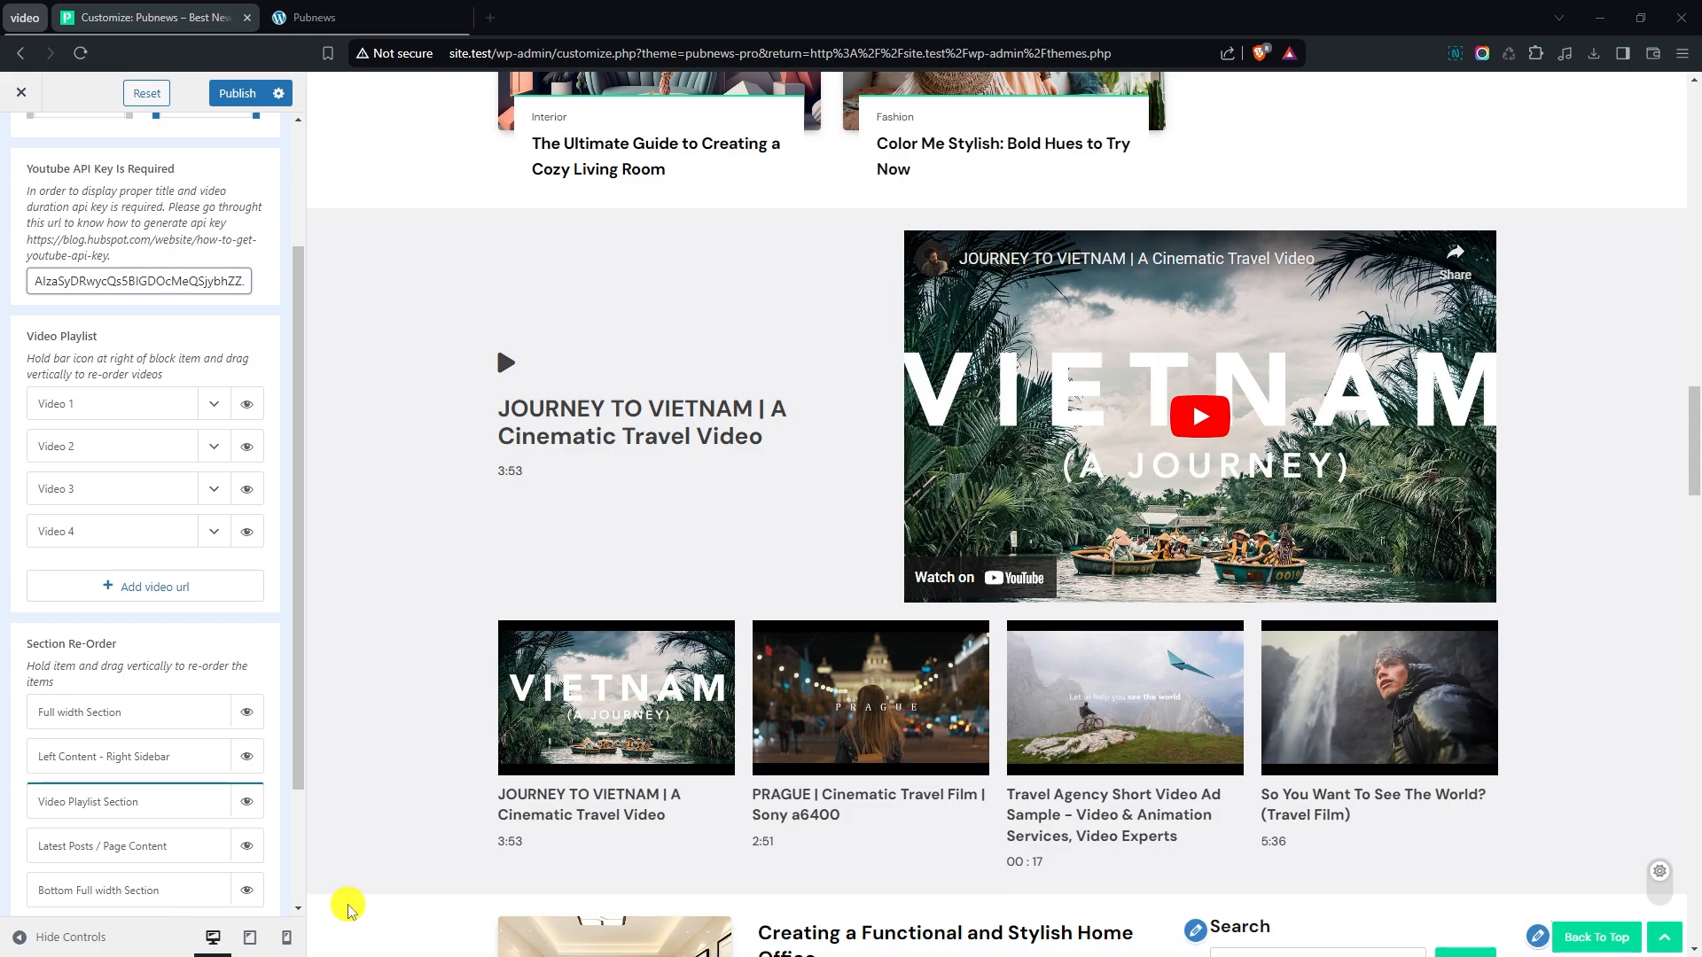
- Add a fifth playlist video with the YouTube URL of Two Sides of LAOS and advance the playlist carousel in the preview
click(172, 596)
click(213, 574)
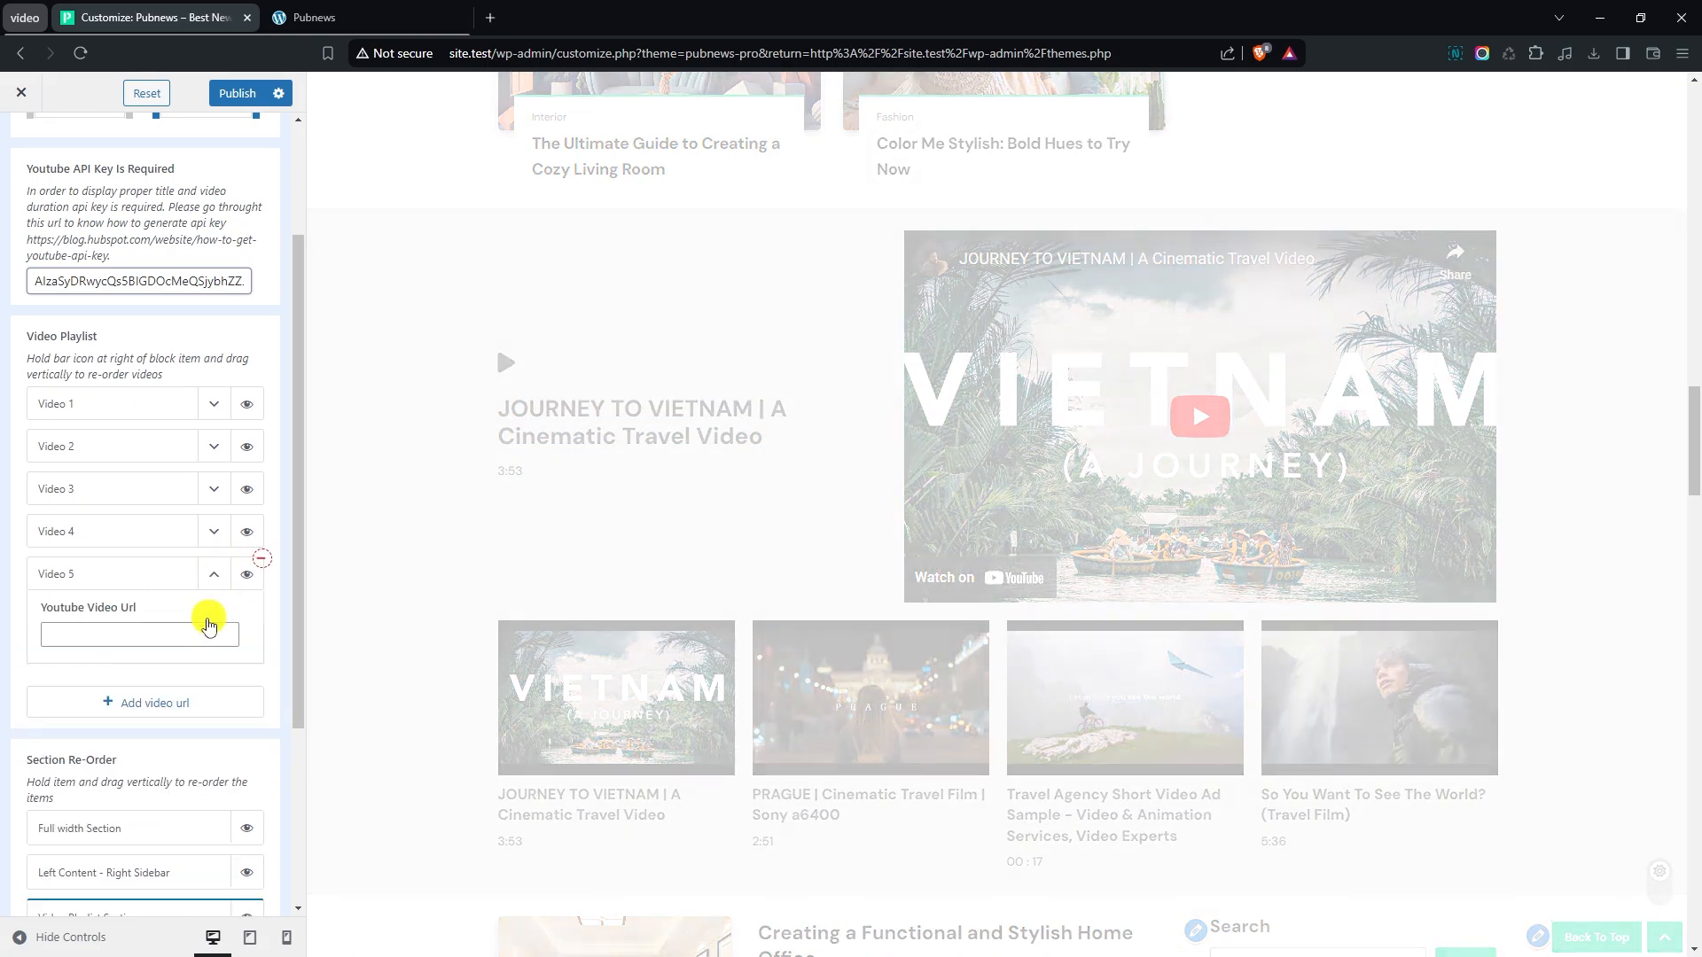
click(161, 634)
key(ctrl+v)
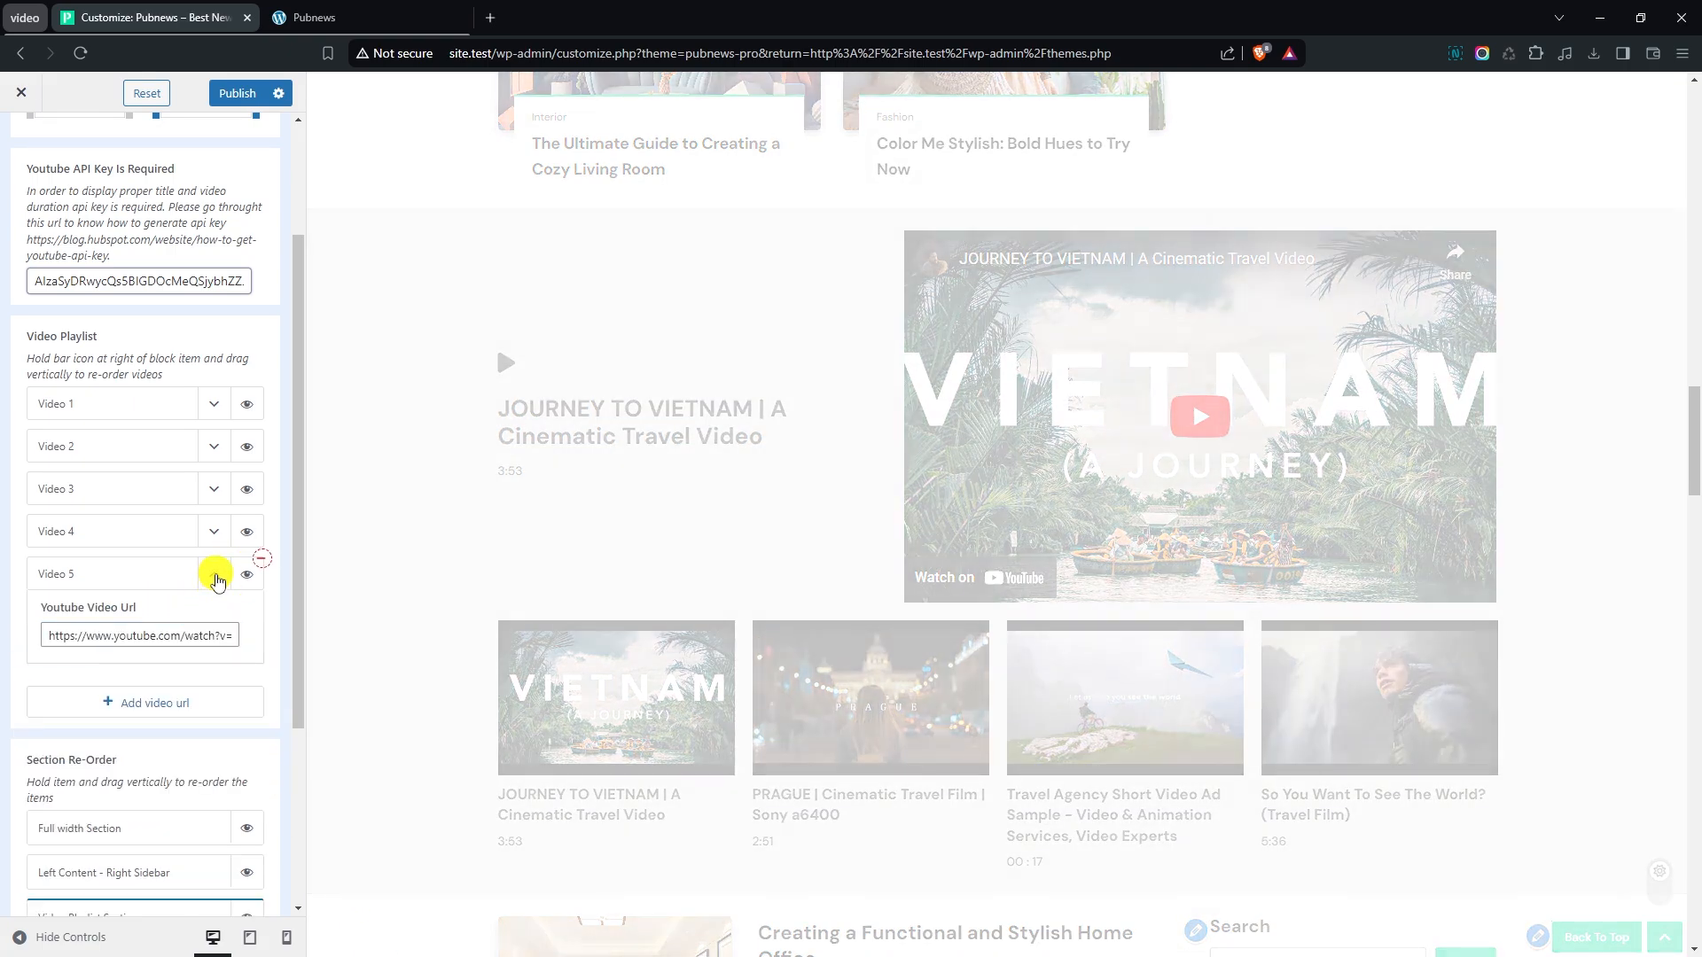
click(214, 574)
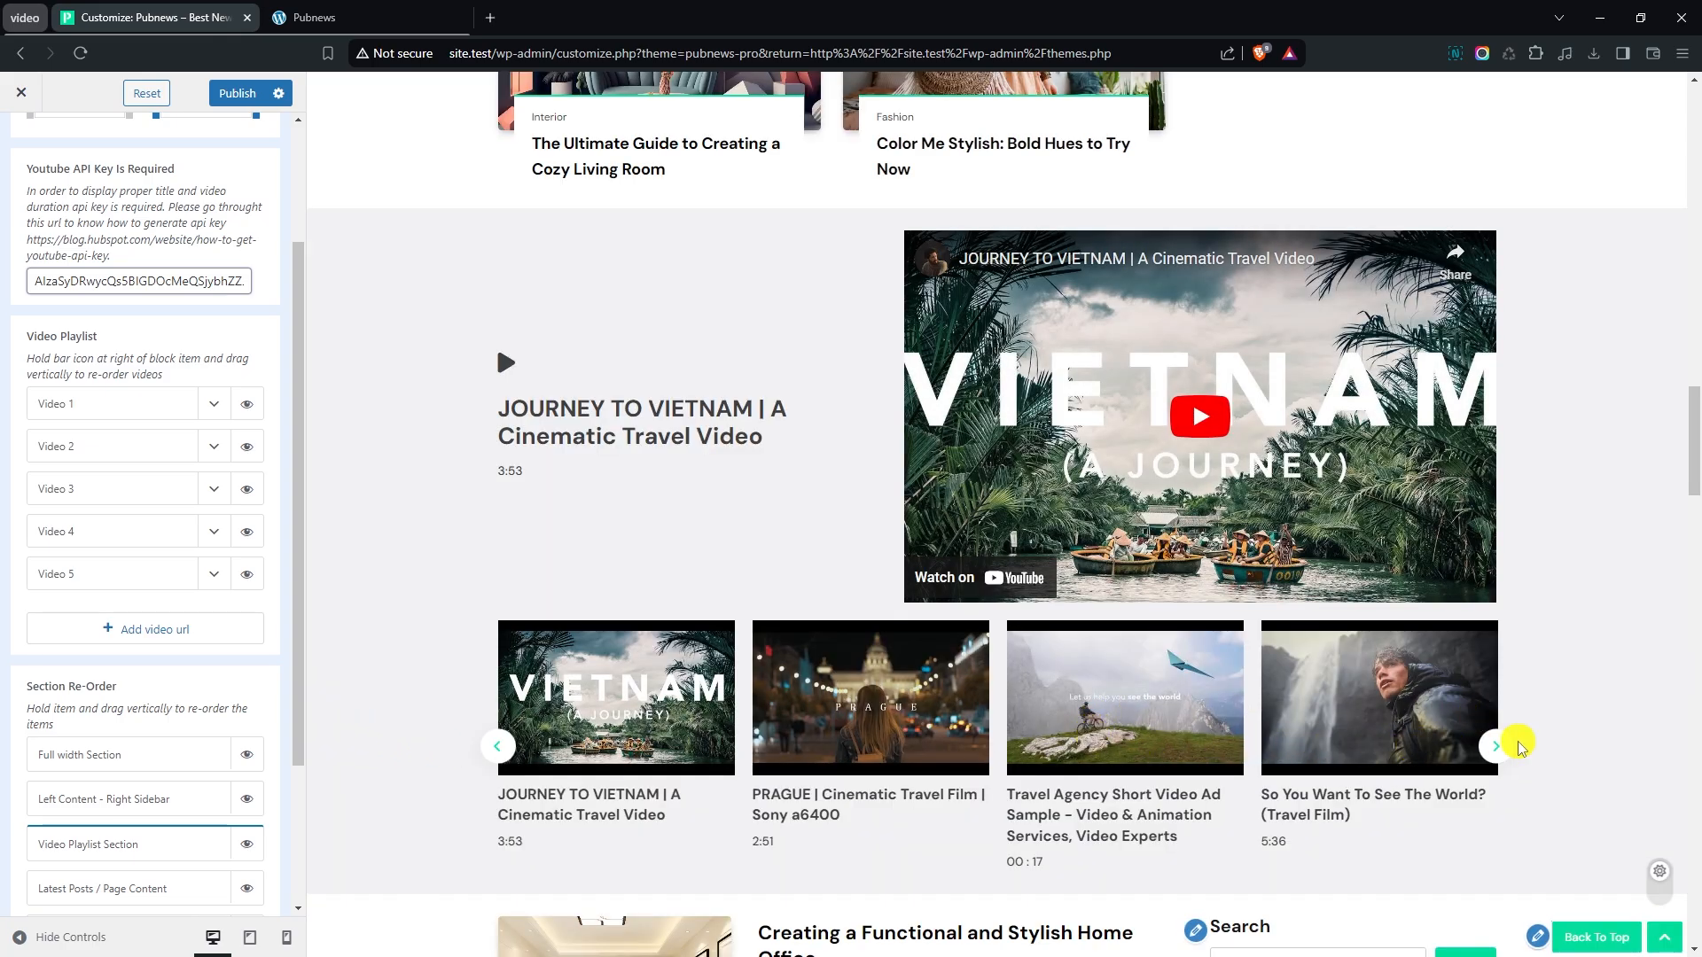
click(1498, 746)
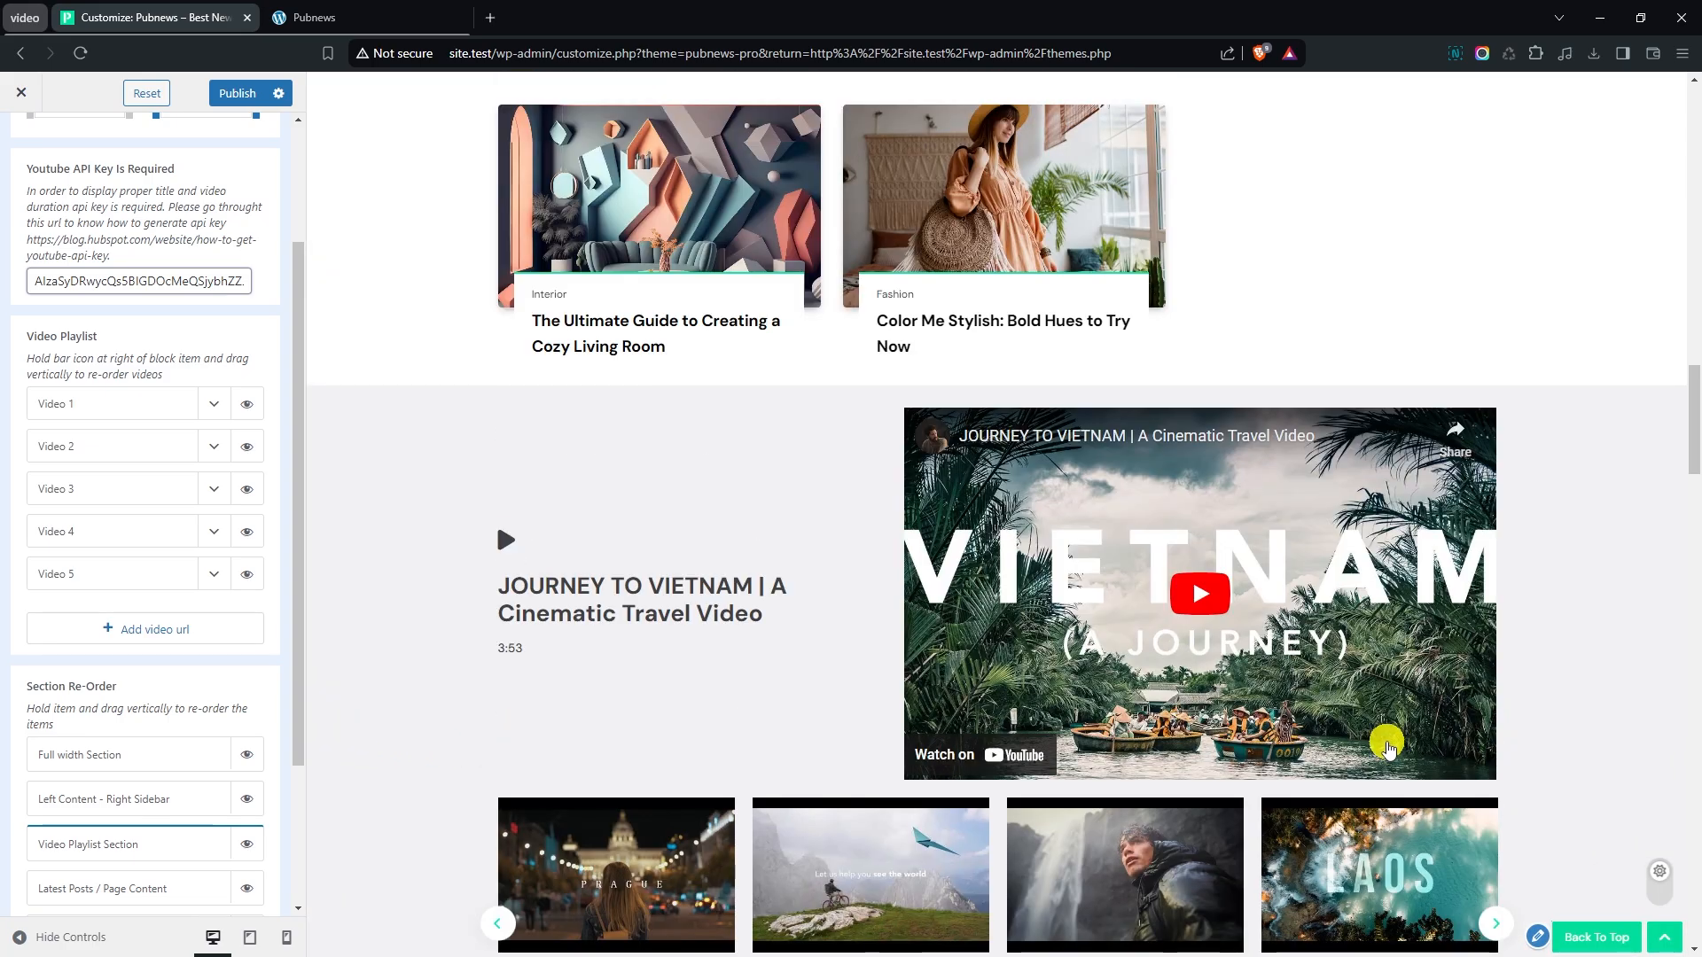
scroll(191, 450, up, 2)
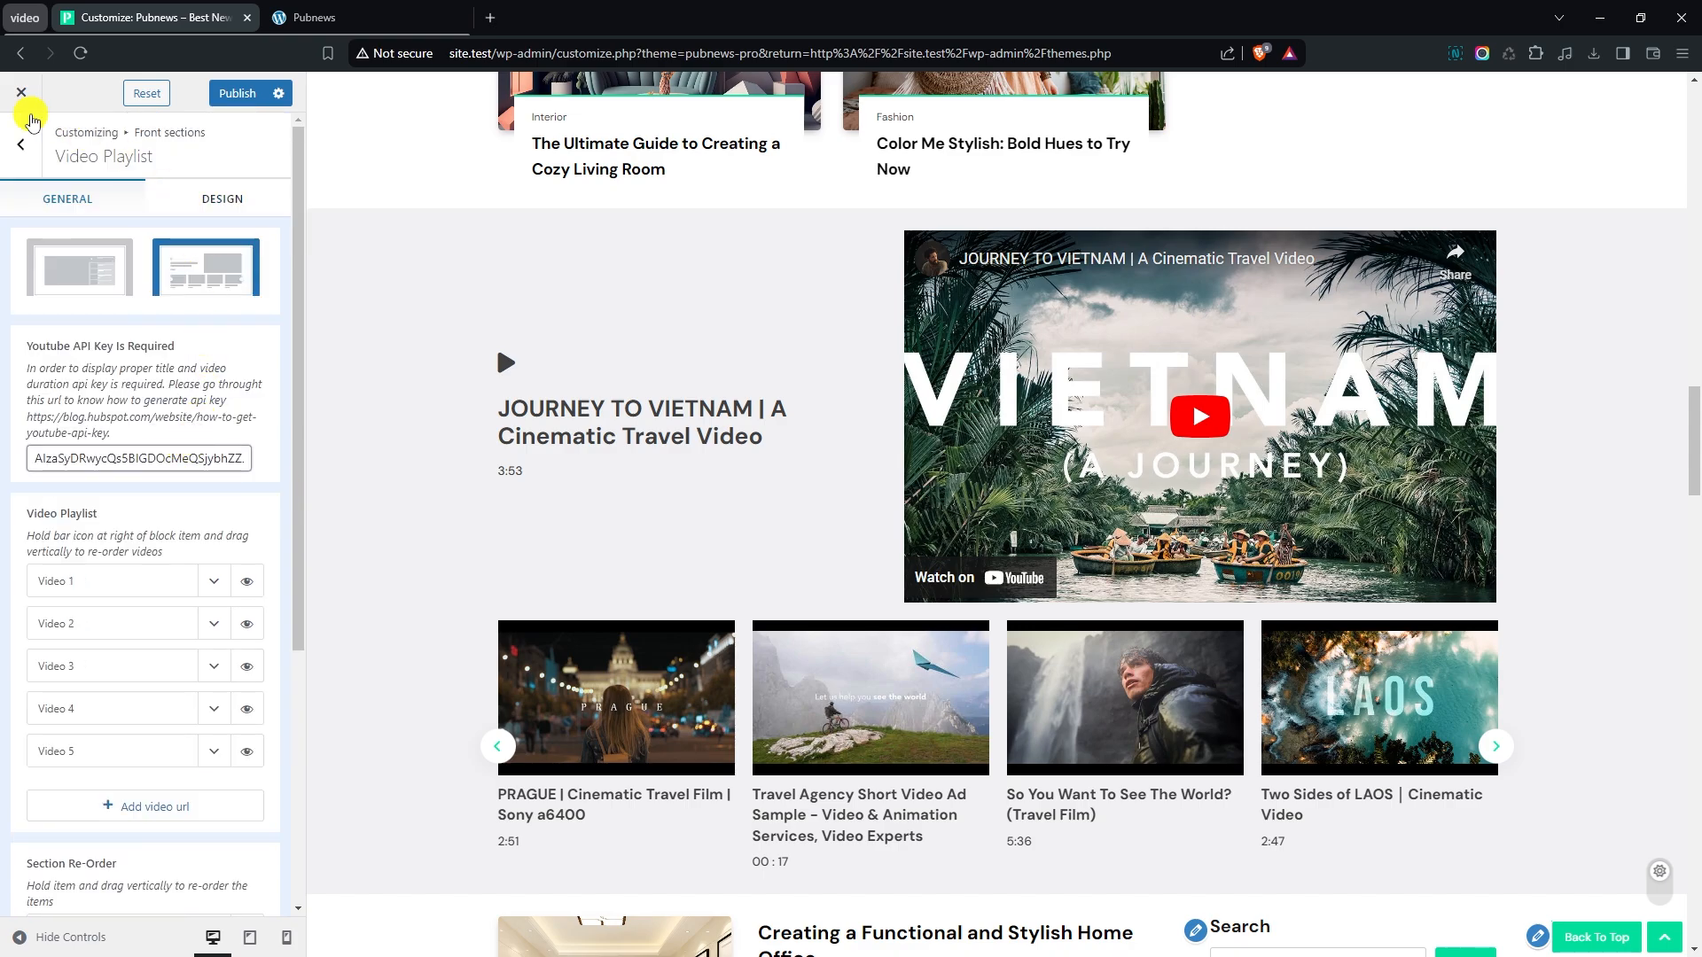
- Switch the video playlist to the layout with a large player and a vertical video list beside it, and check the preview
click(92, 273)
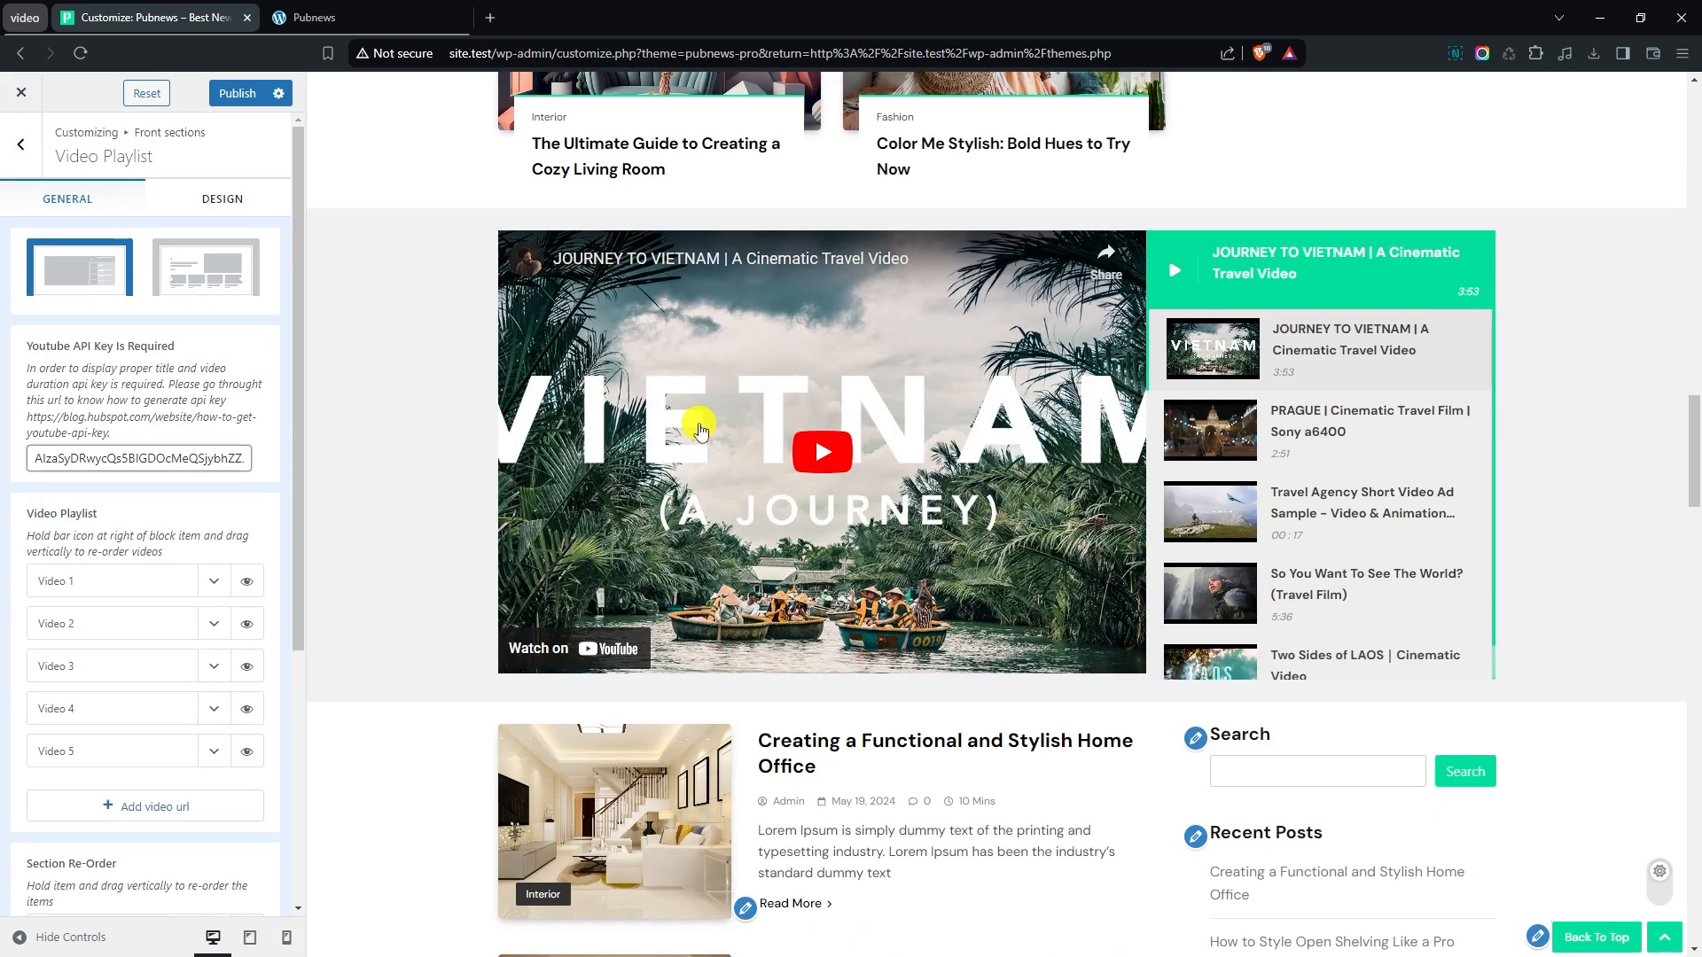
scroll(214, 404, down, 2)
scroll(185, 393, up, 2)
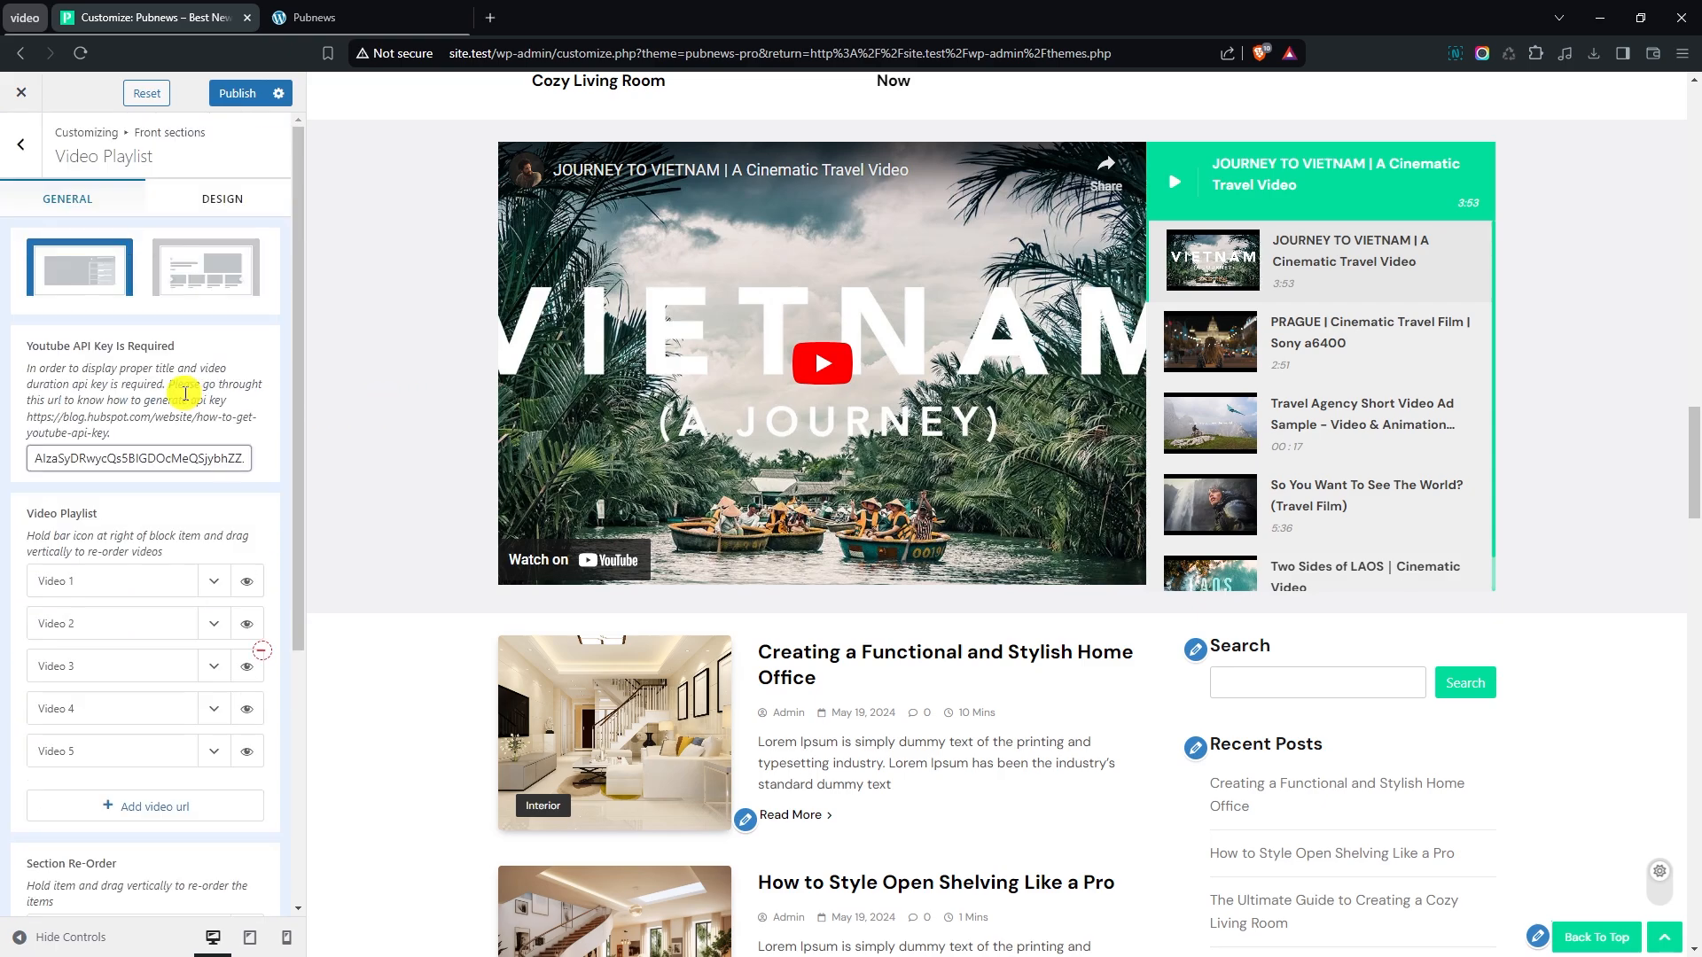
- In the Video Playlist design settings, set the section background to the solid colour #F2F3FD
click(216, 200)
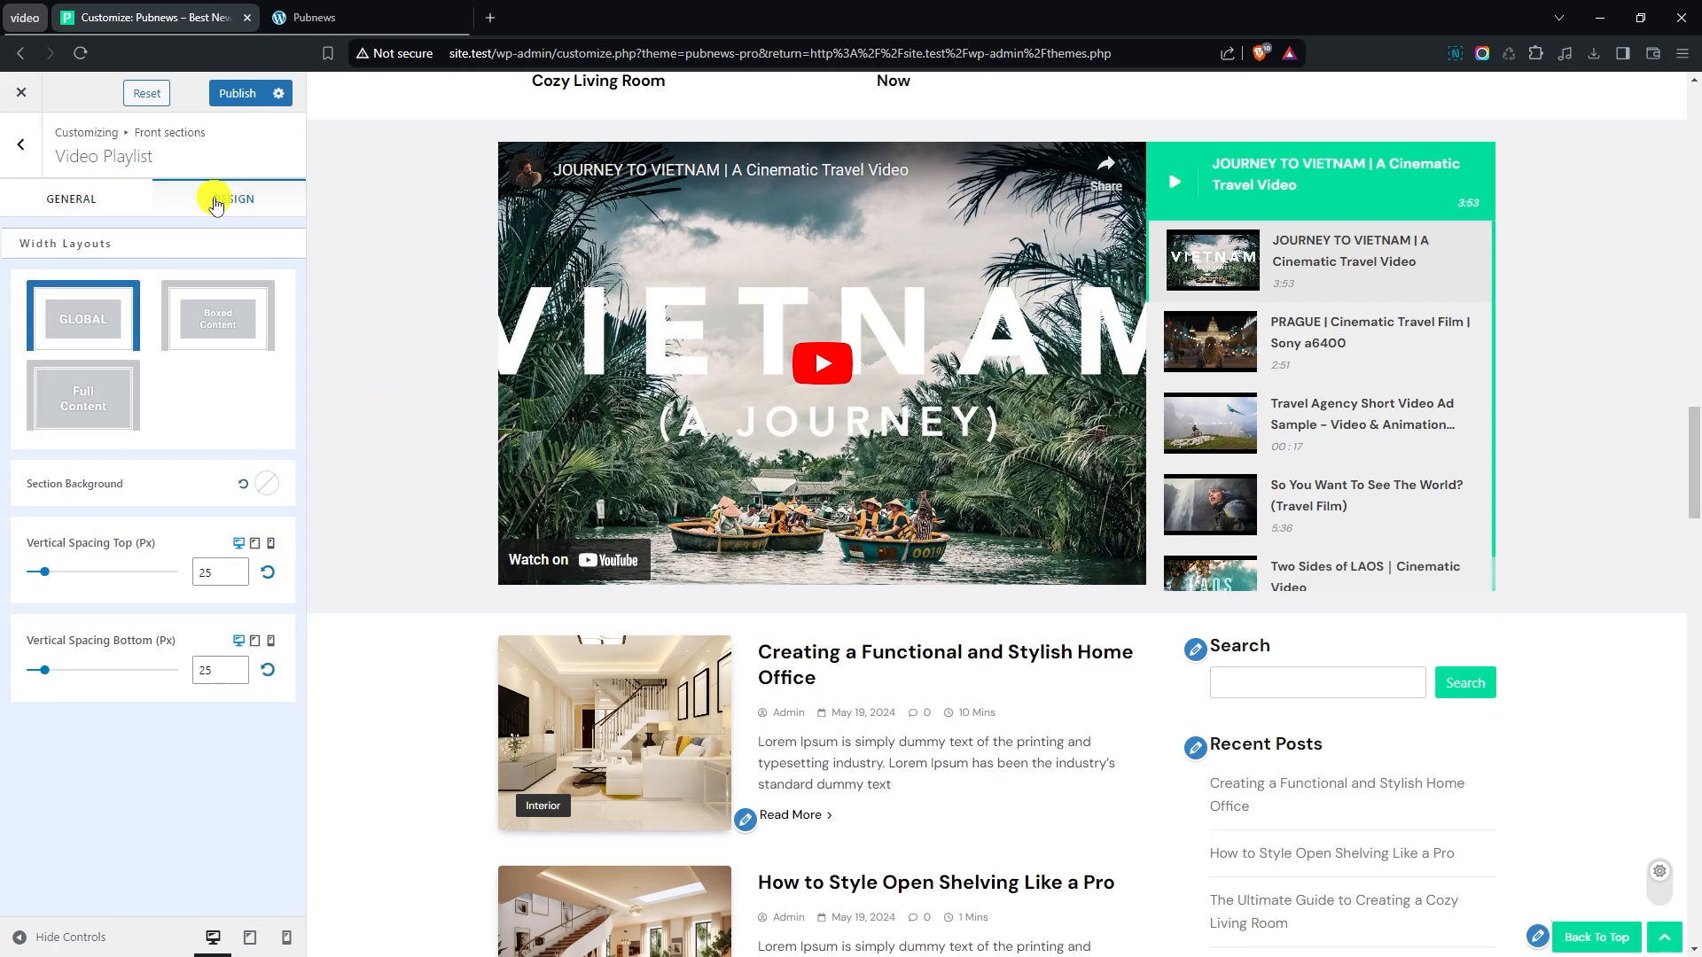
scroll(397, 567, up, 1)
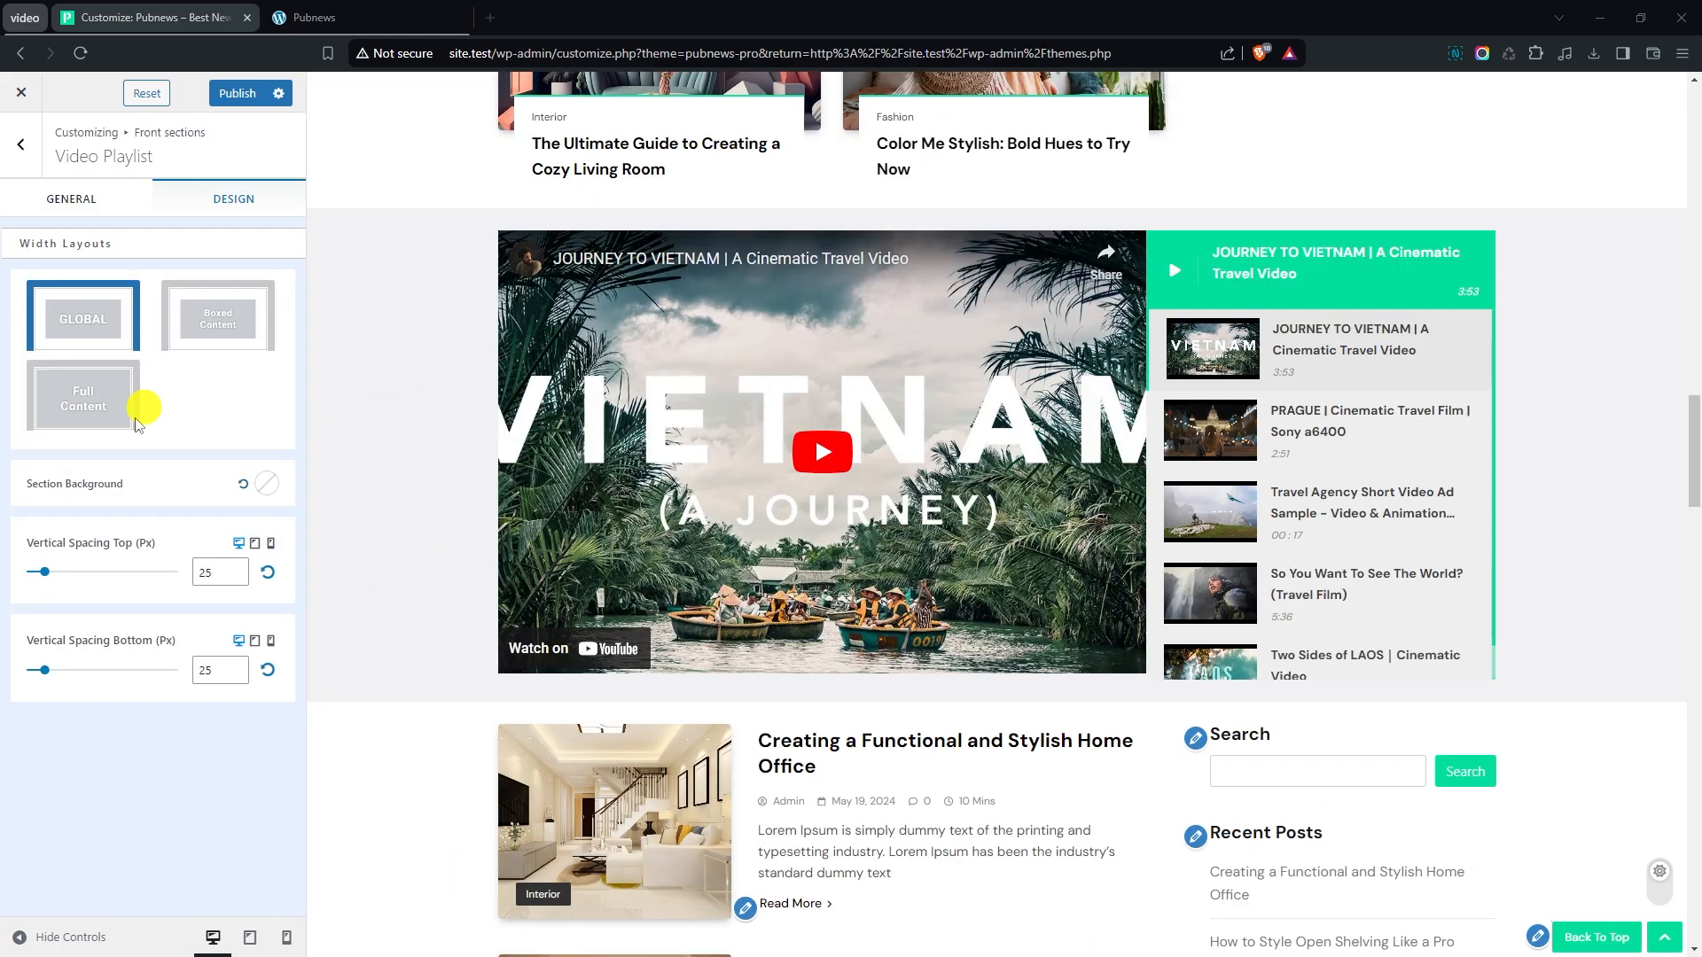
click(267, 483)
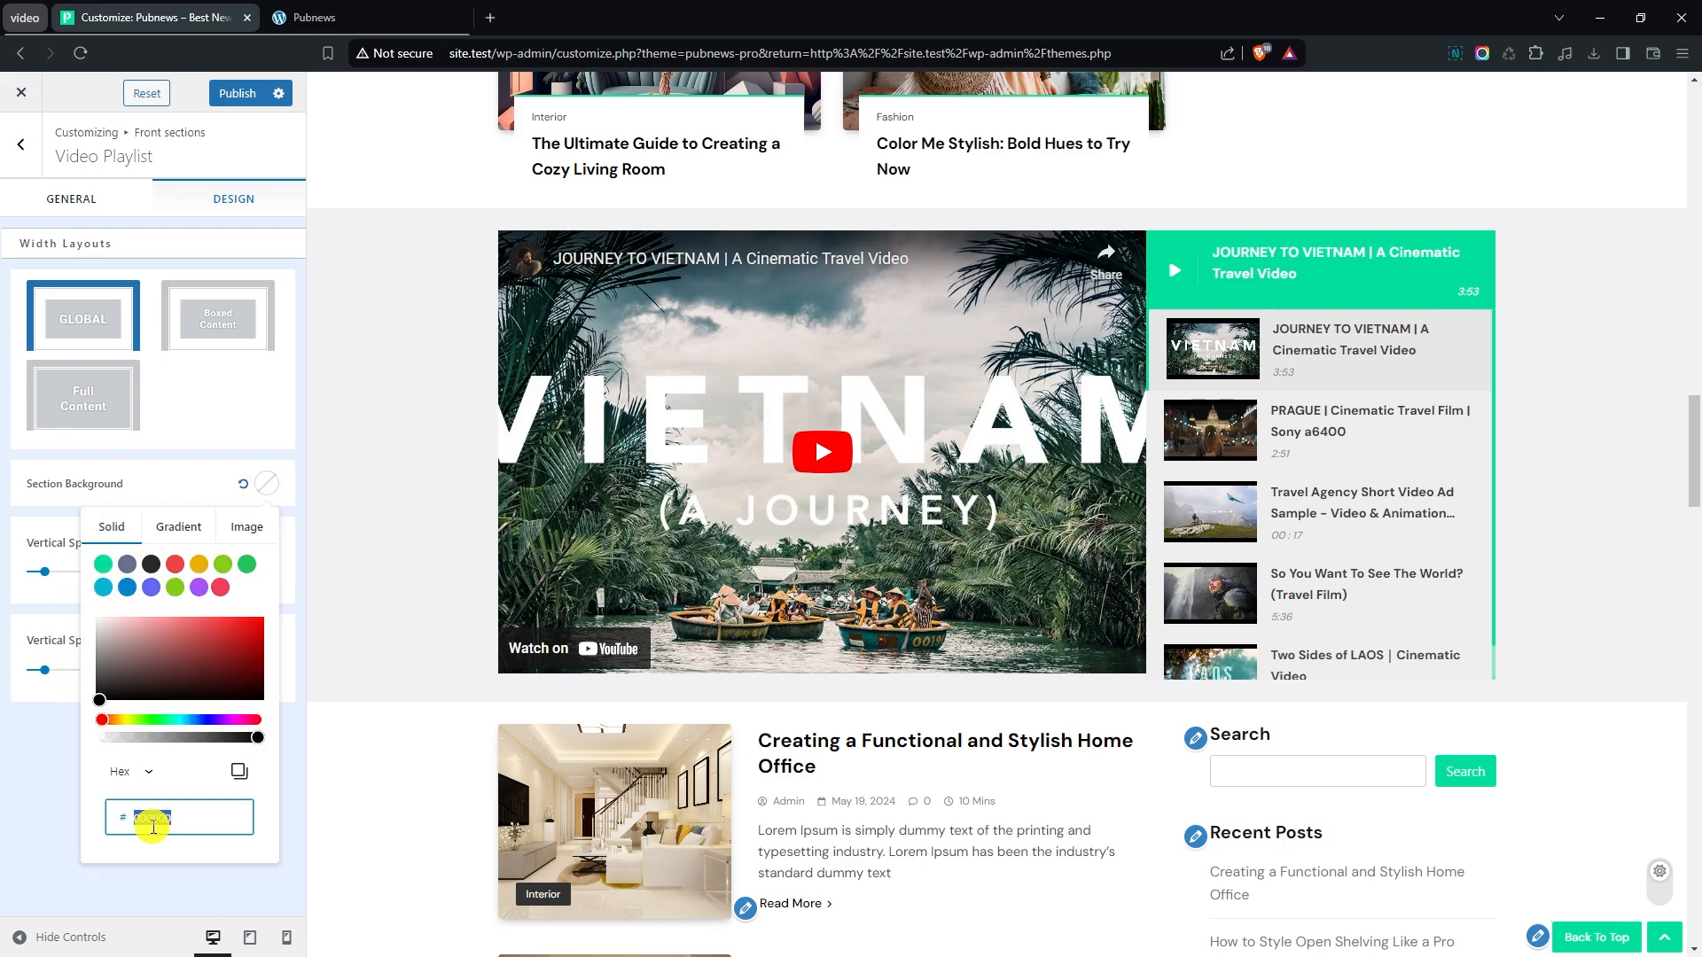
text(F2F2FD)
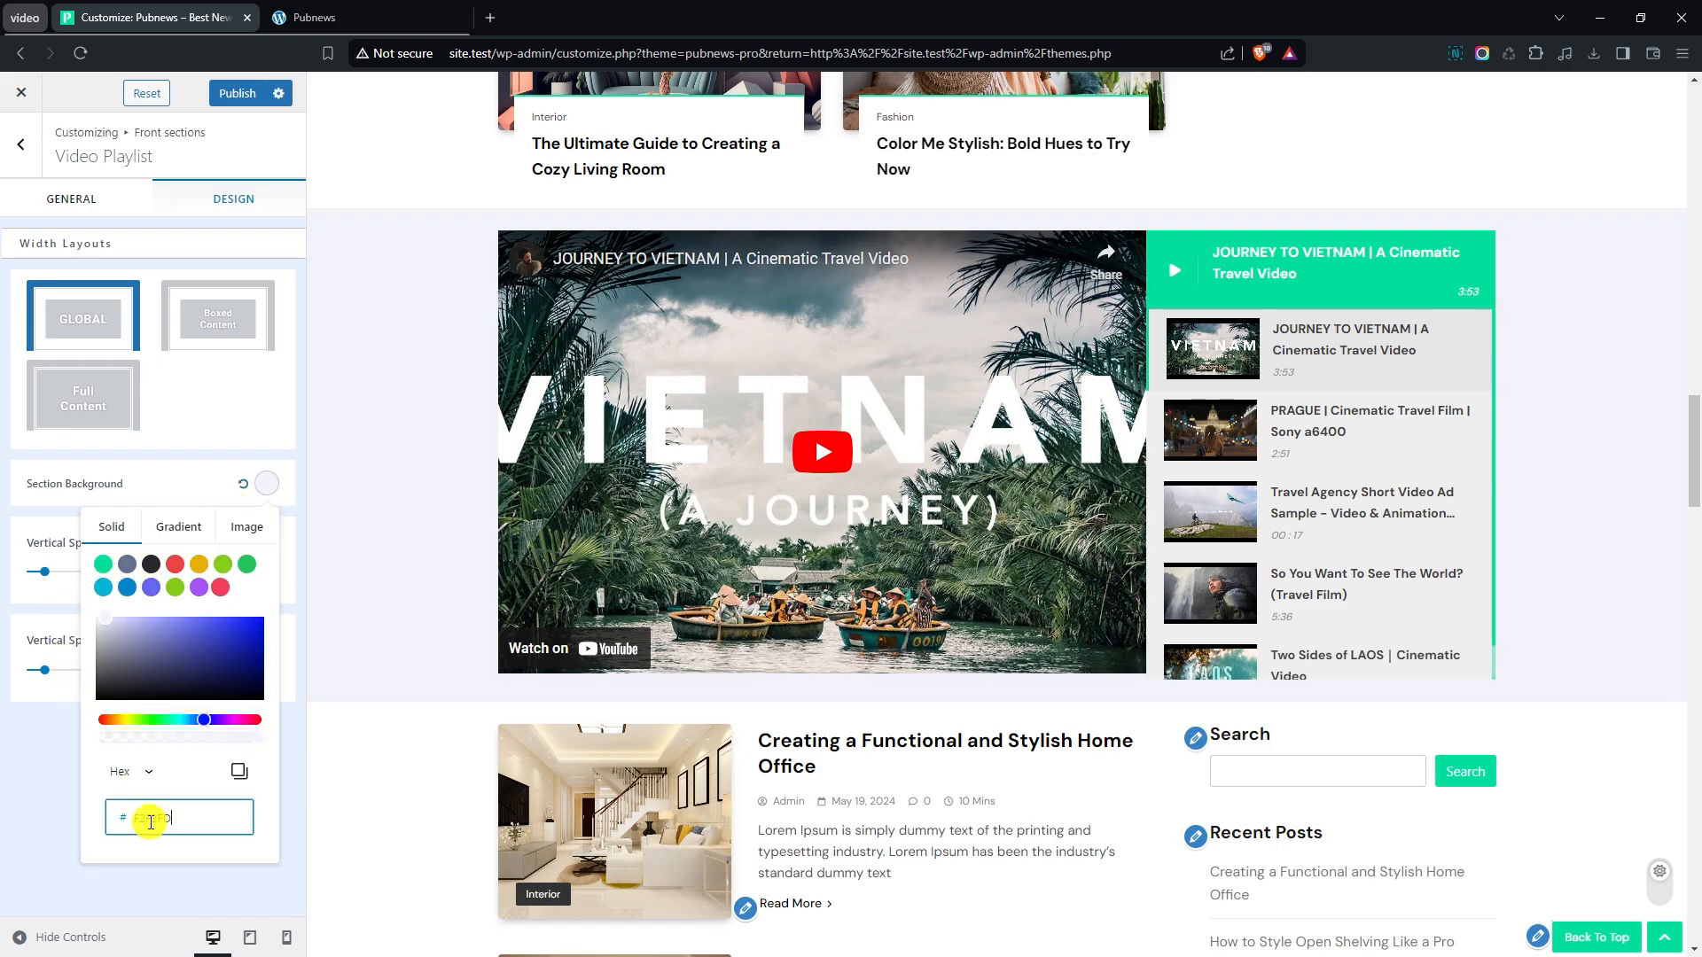
click(2, 754)
scroll(438, 640, up, 1)
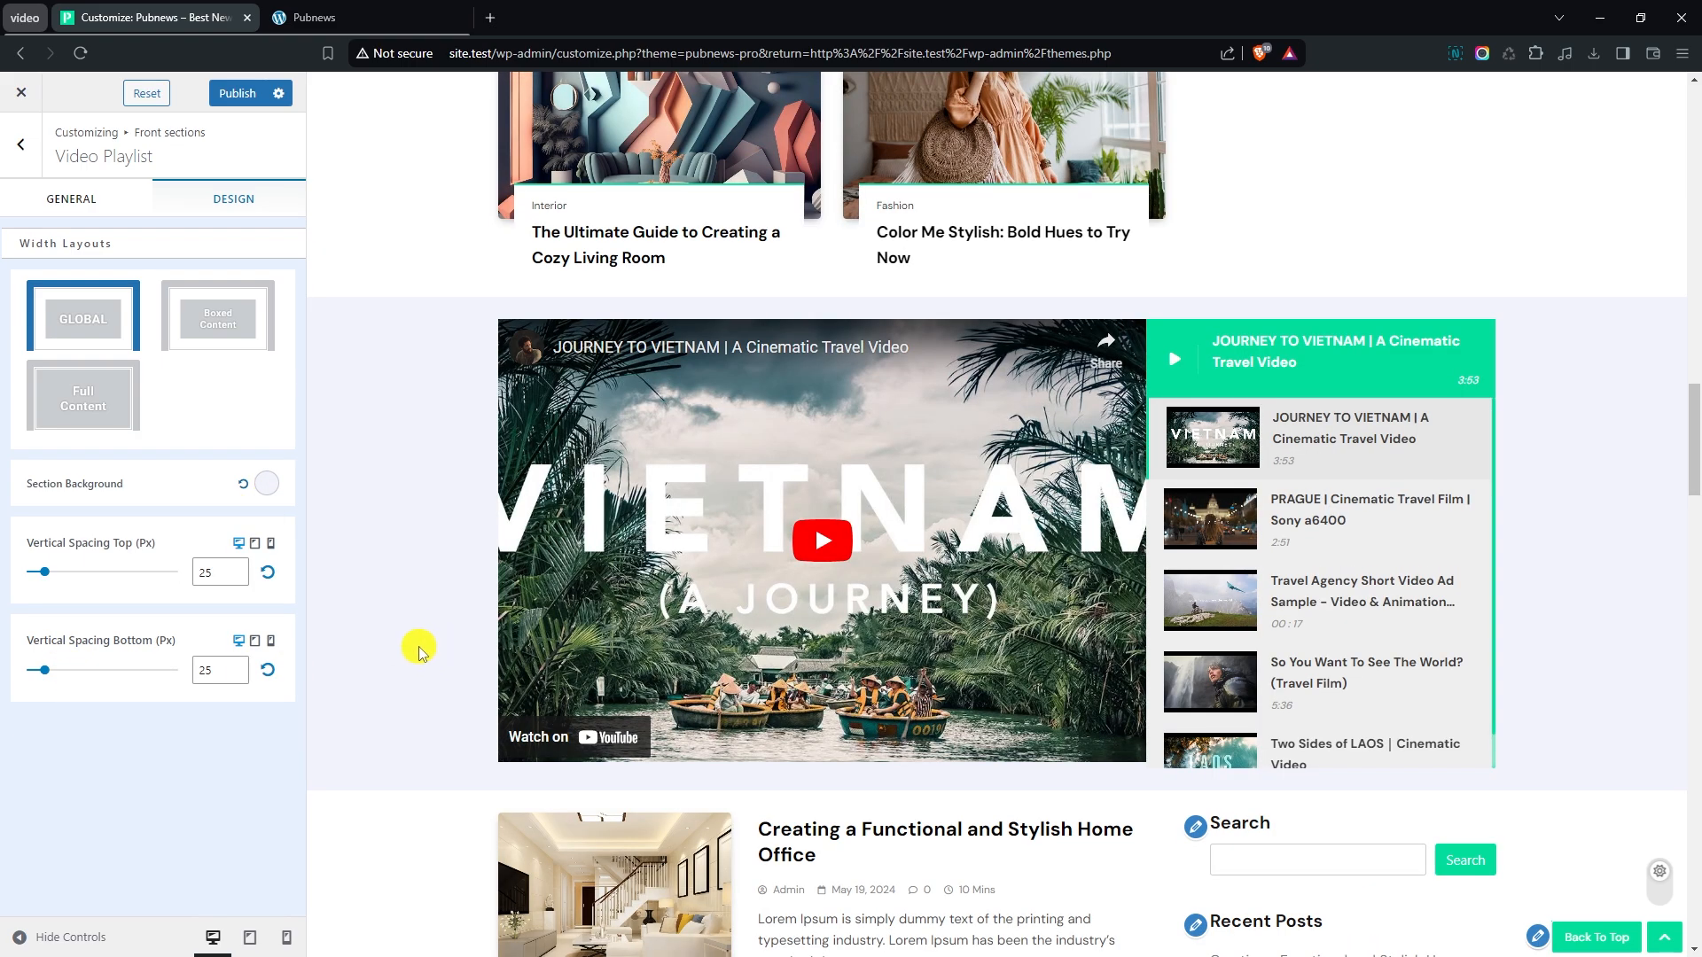
- Set the Video Playlist section's top vertical spacing to 35 px
click(235, 568)
click(235, 567)
click(235, 567)
click(235, 568)
click(234, 569)
click(232, 567)
double_click(228, 566)
click(230, 569)
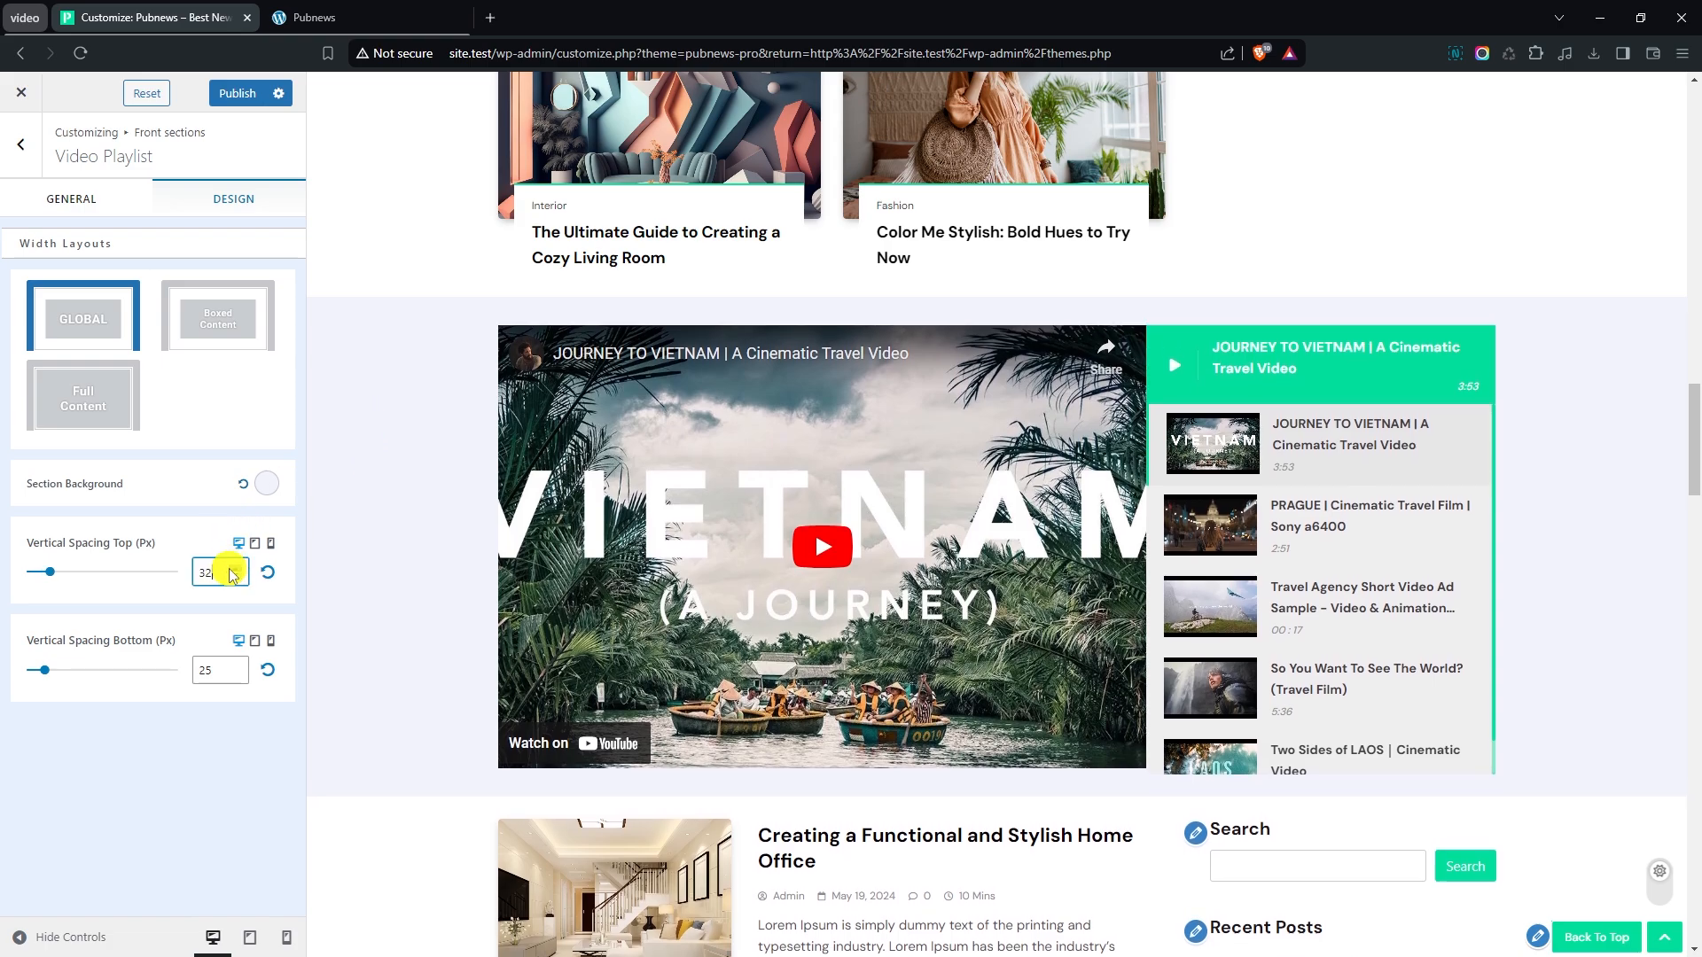
click(229, 569)
click(229, 569)
click(230, 569)
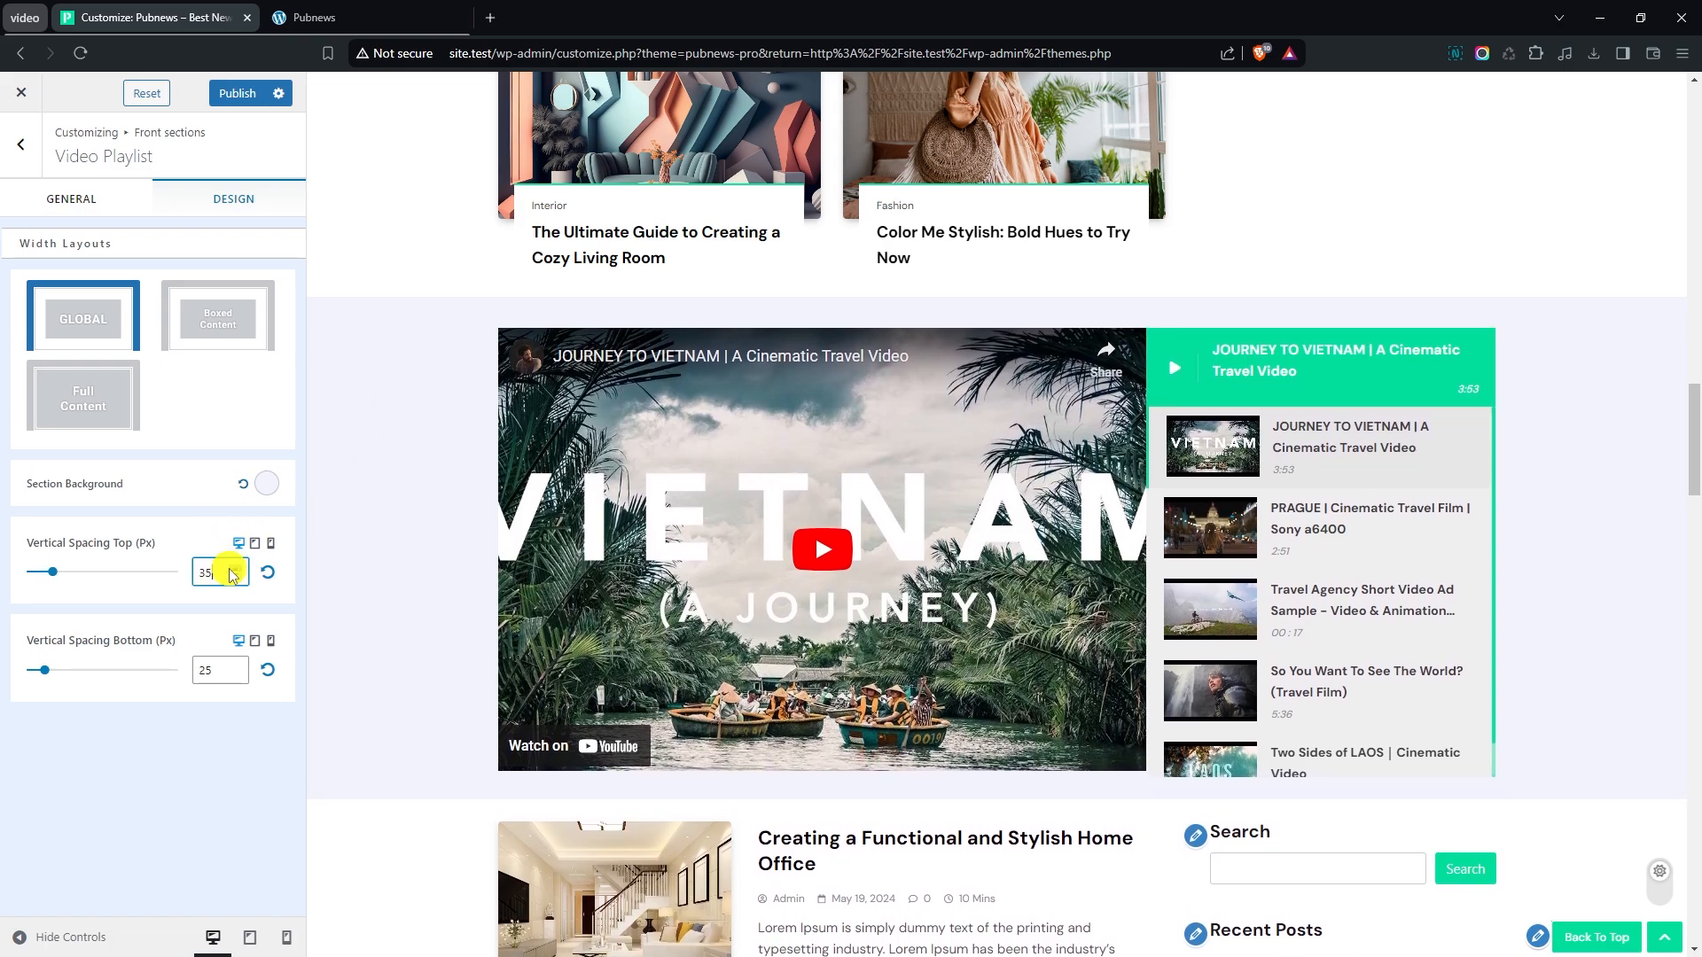
- Increase the Video Playlist section's bottom vertical spacing to match the 35 px top spacing
double_click(237, 666)
double_click(238, 667)
double_click(237, 667)
click(238, 666)
double_click(237, 667)
click(238, 667)
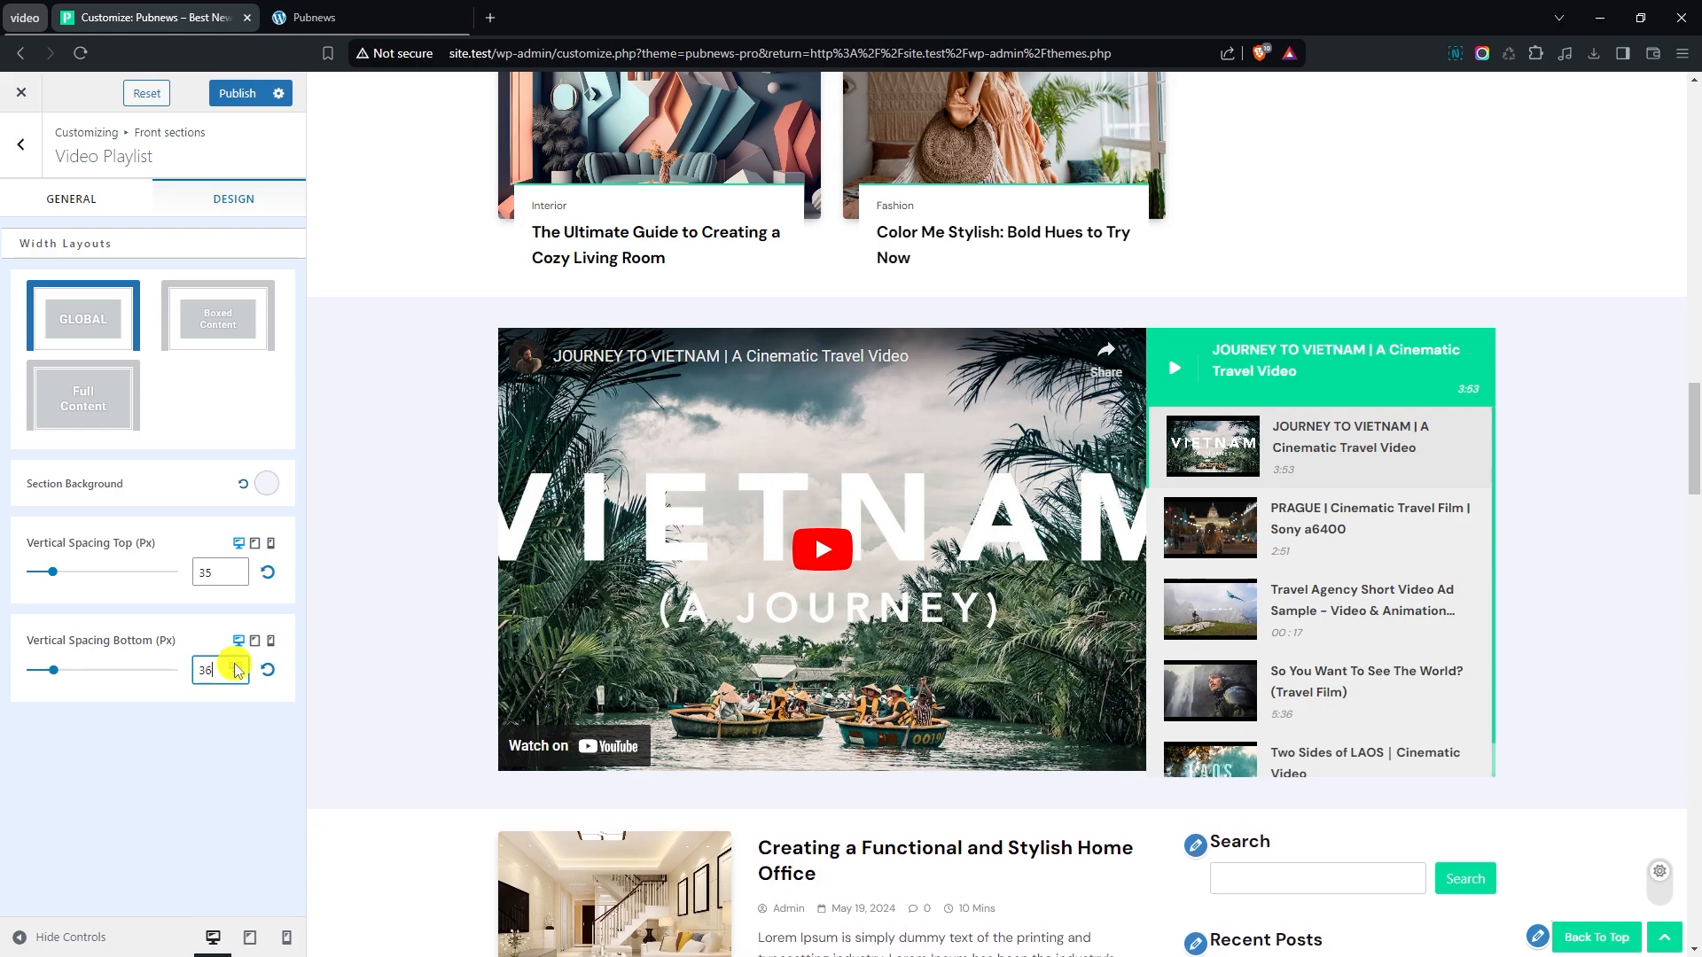
click(235, 675)
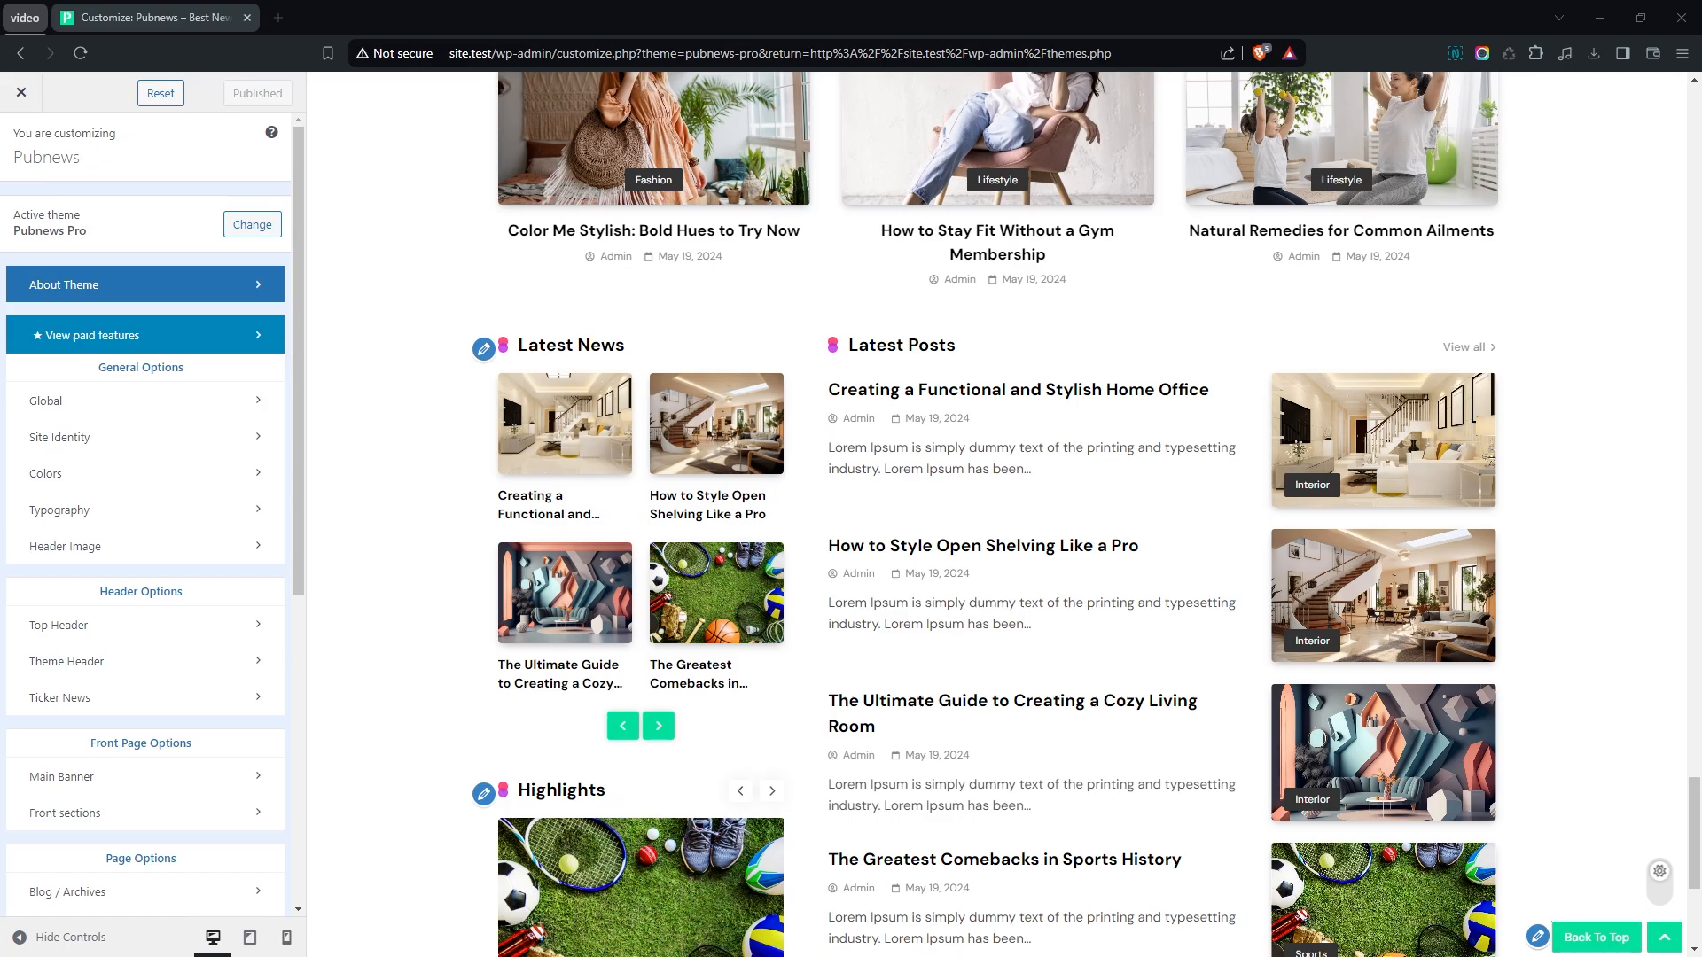
- Open the Sidebar widget area for editing from the front page preview and delete all of its existing blocks
scroll(1521, 704, down, 5)
scroll(1546, 703, up, 13)
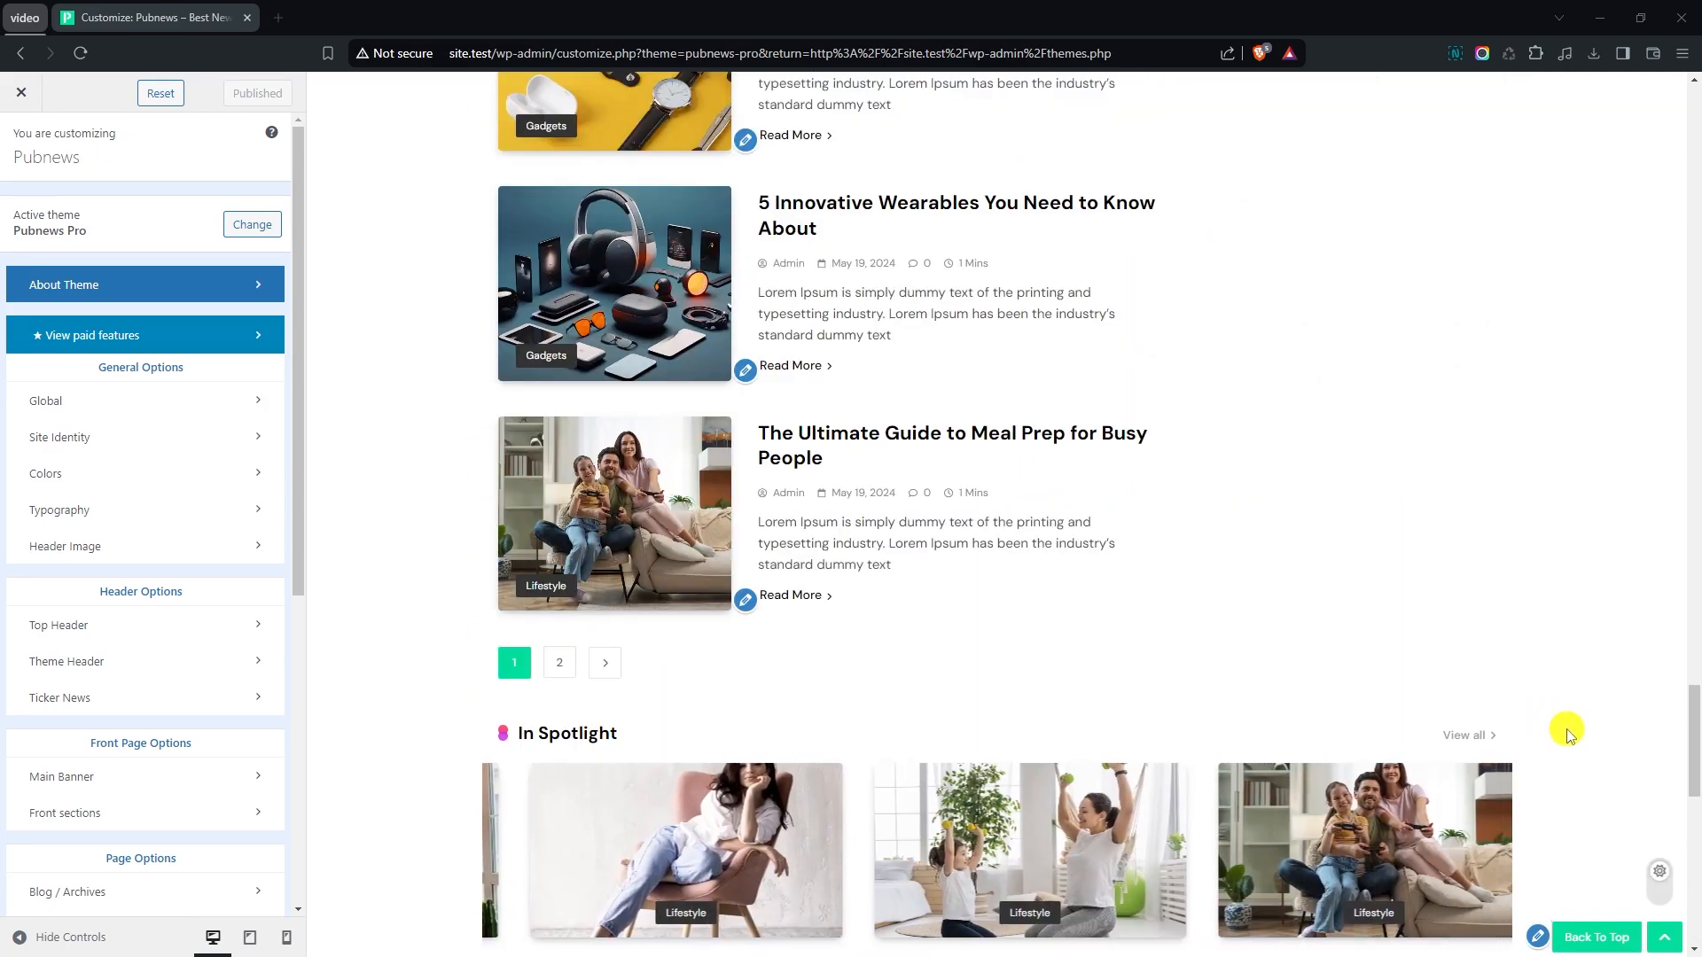
scroll(1366, 714, up, 9)
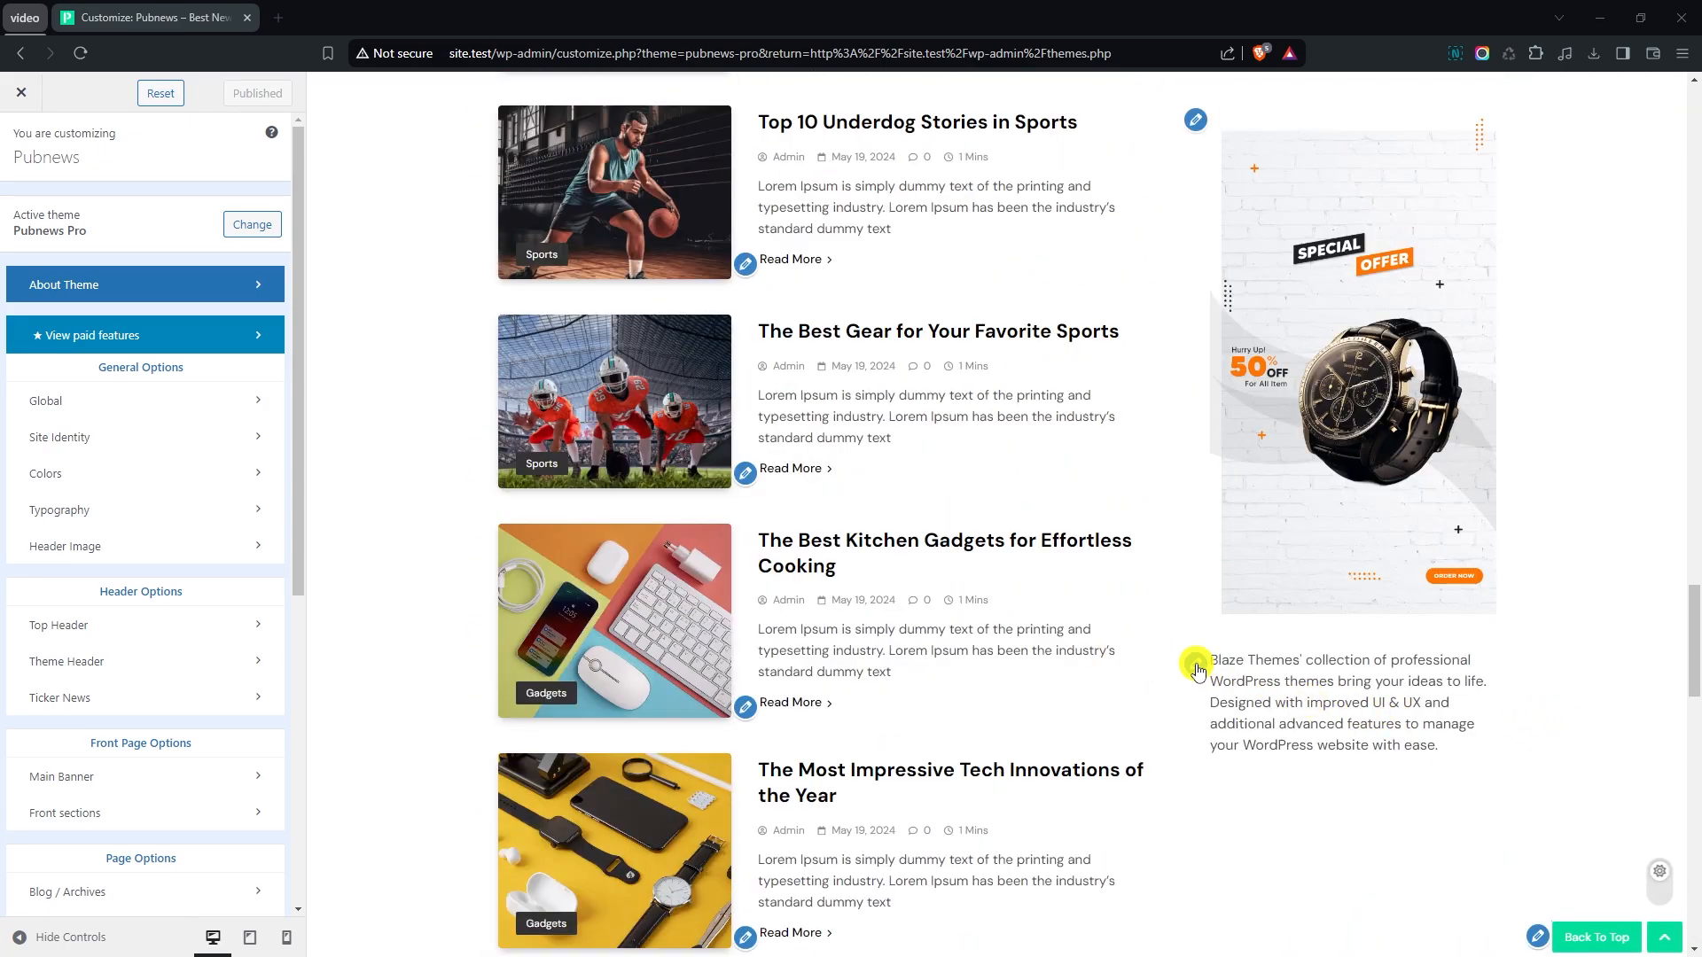
click(1196, 665)
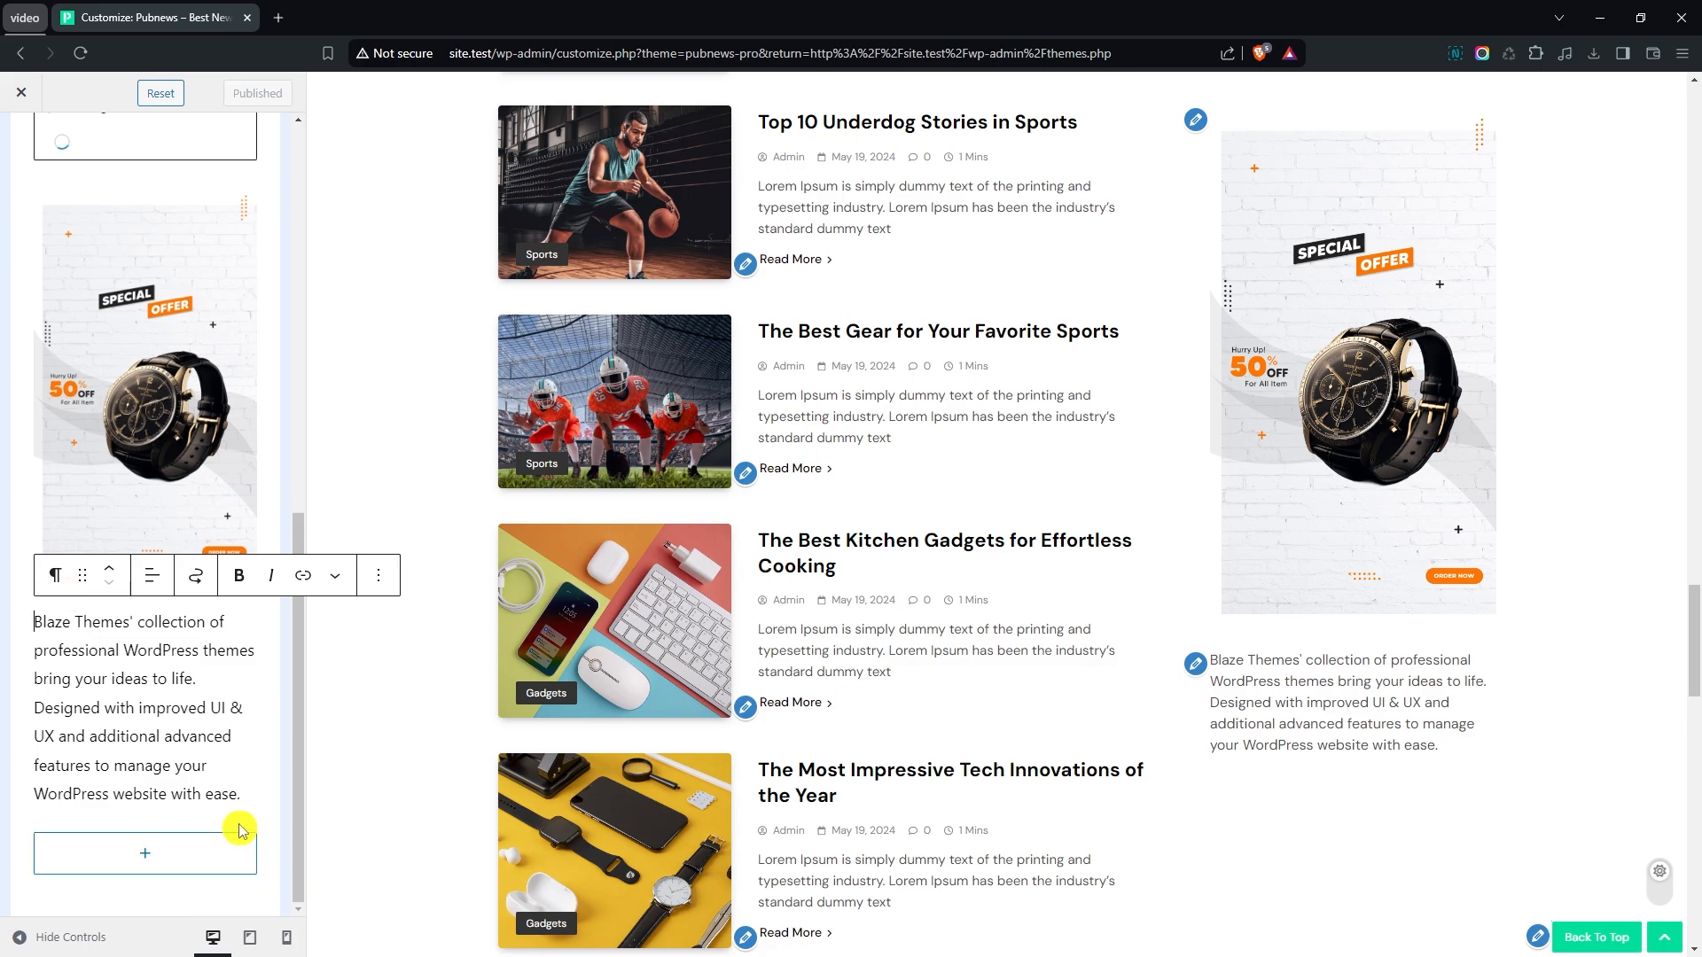
drag(239, 829, 114, 365)
click(206, 271)
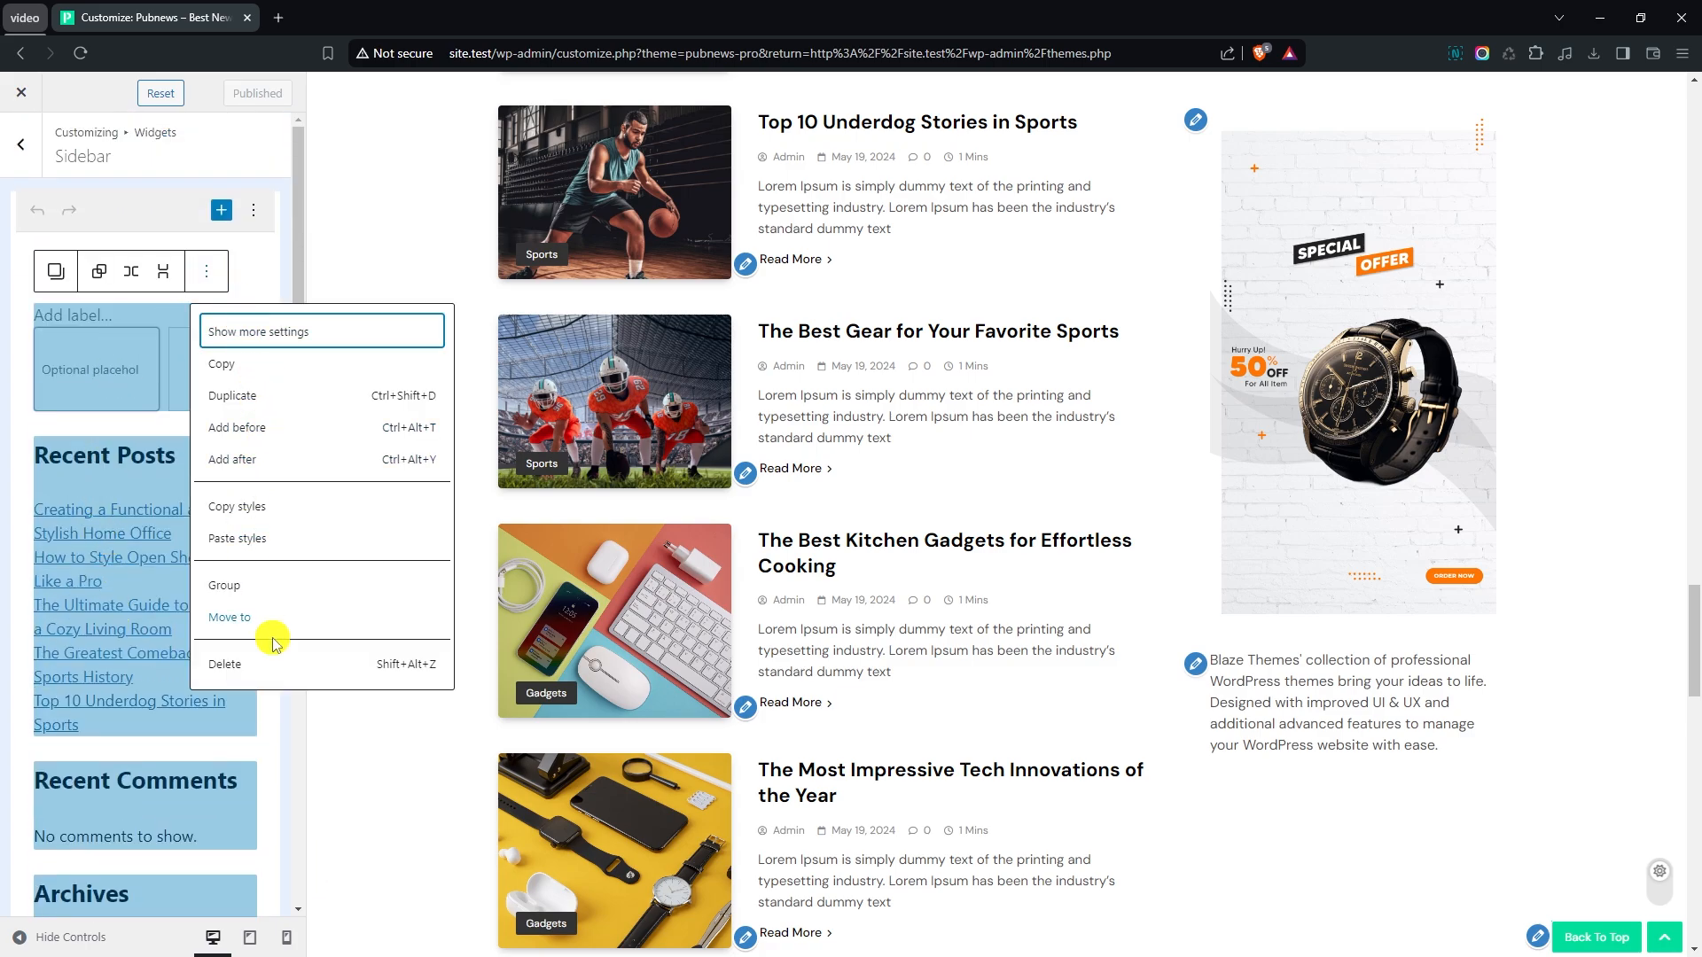
click(264, 664)
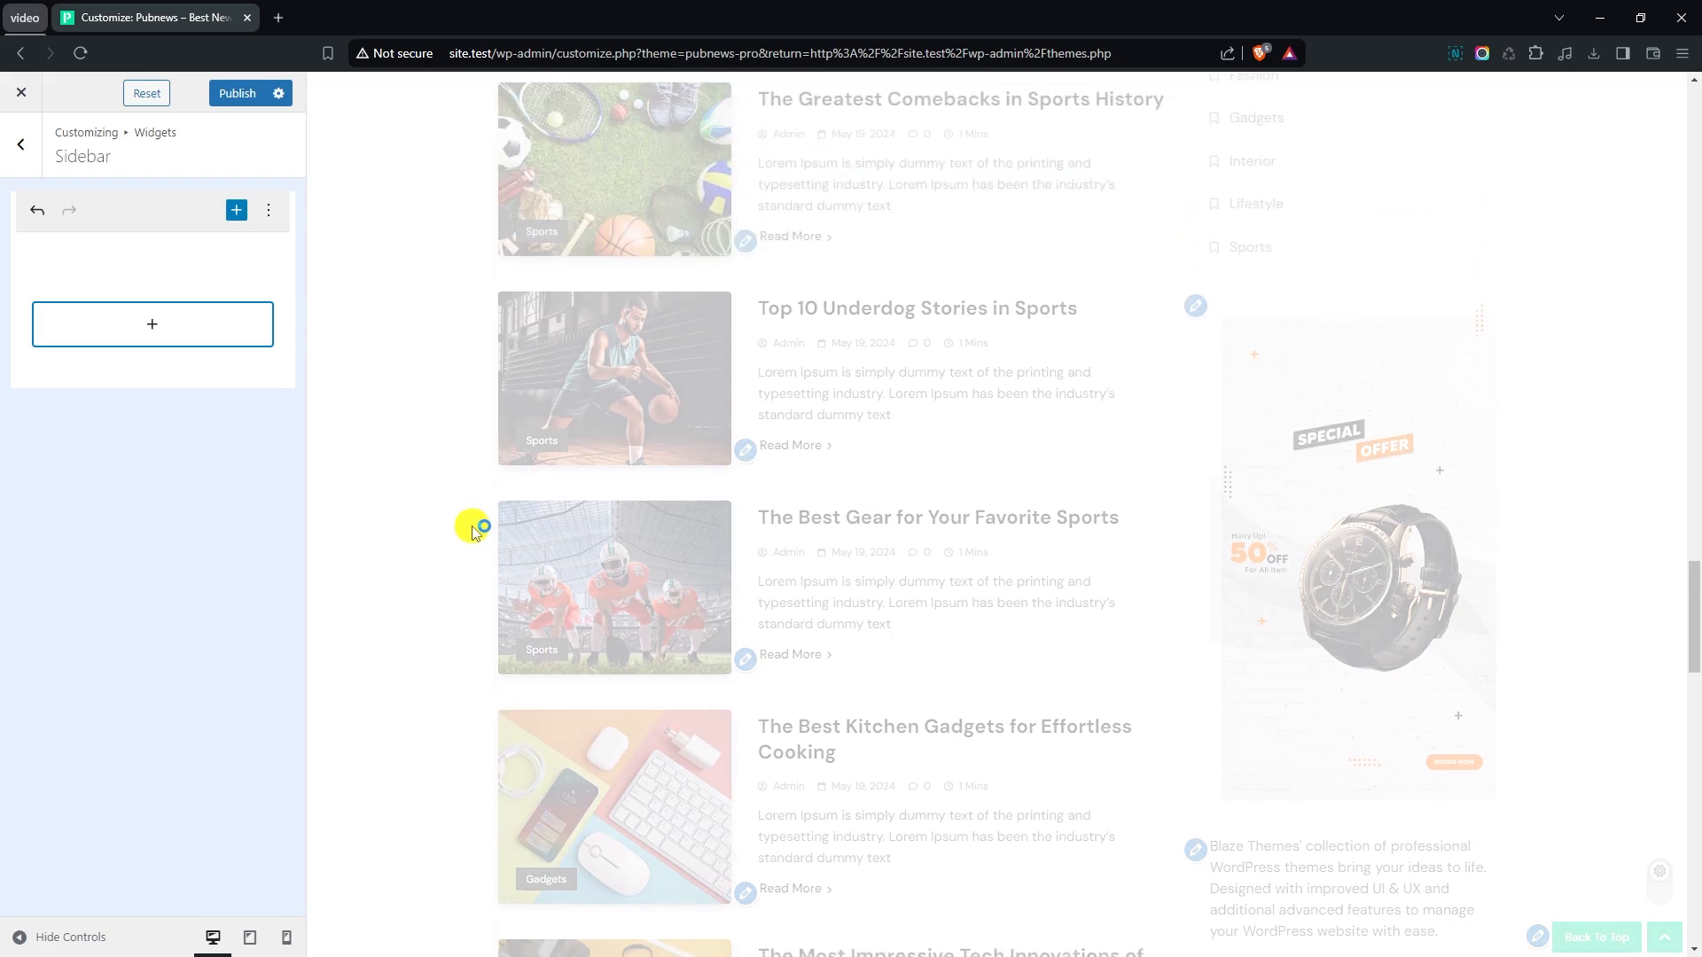
- Add the Pubnews : Tabbed Posts widget to the empty sidebar from the full block list
scroll(476, 530, up, 8)
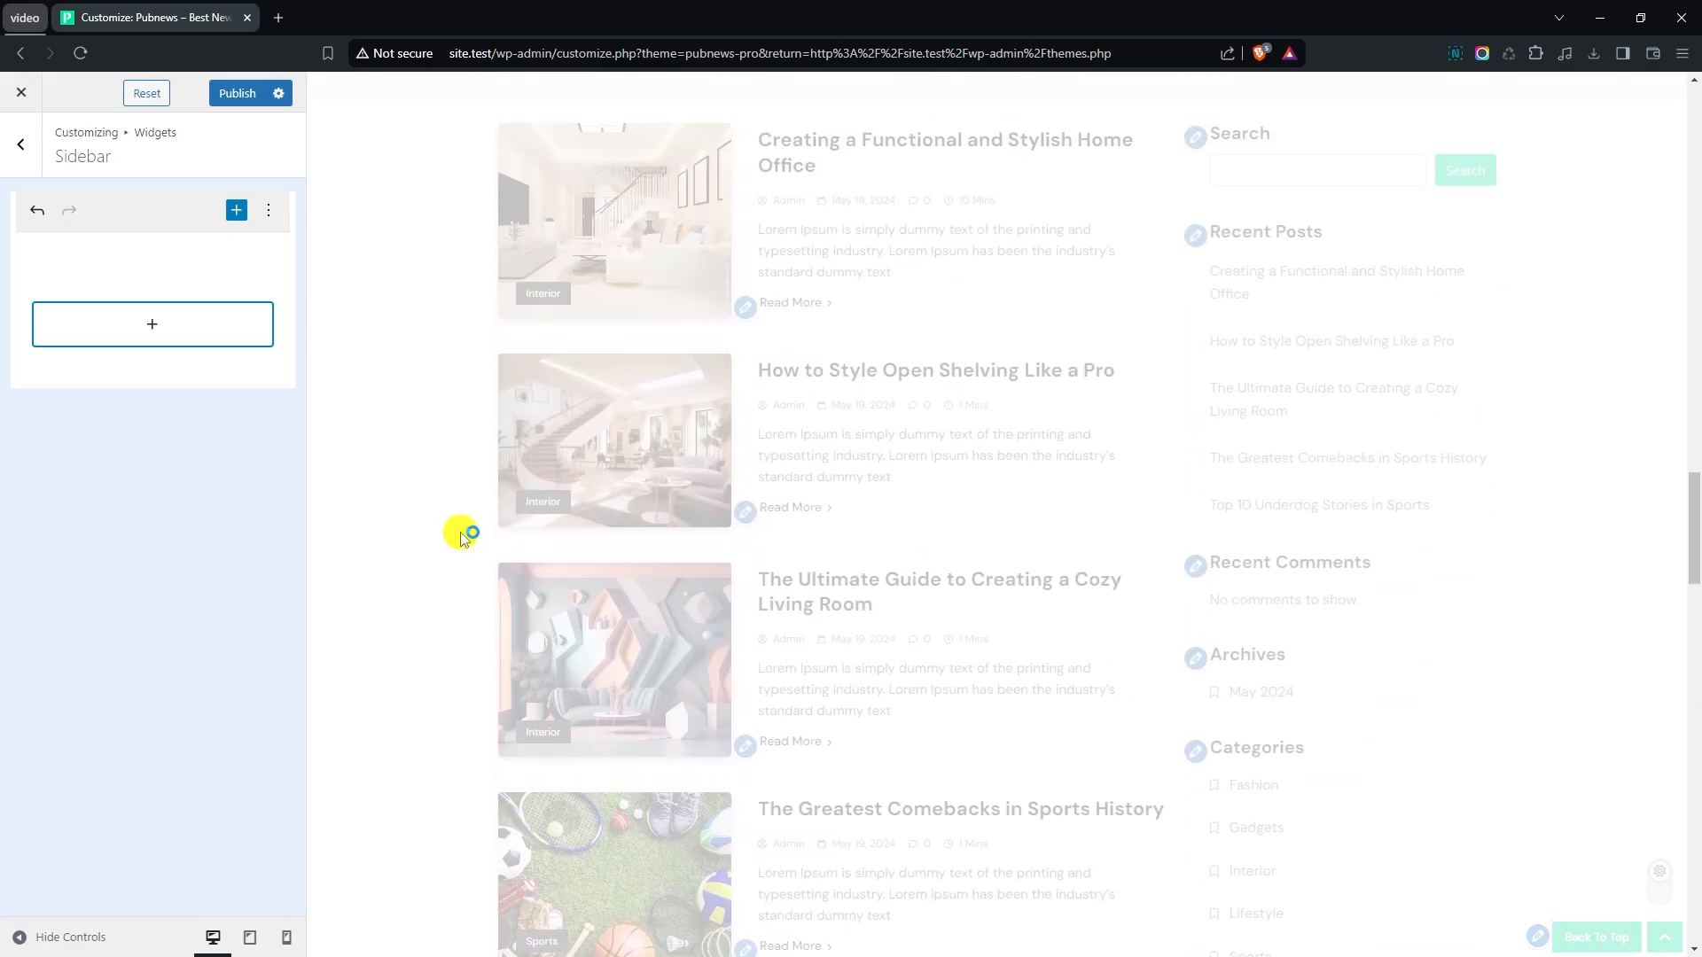
scroll(462, 538, up, 3)
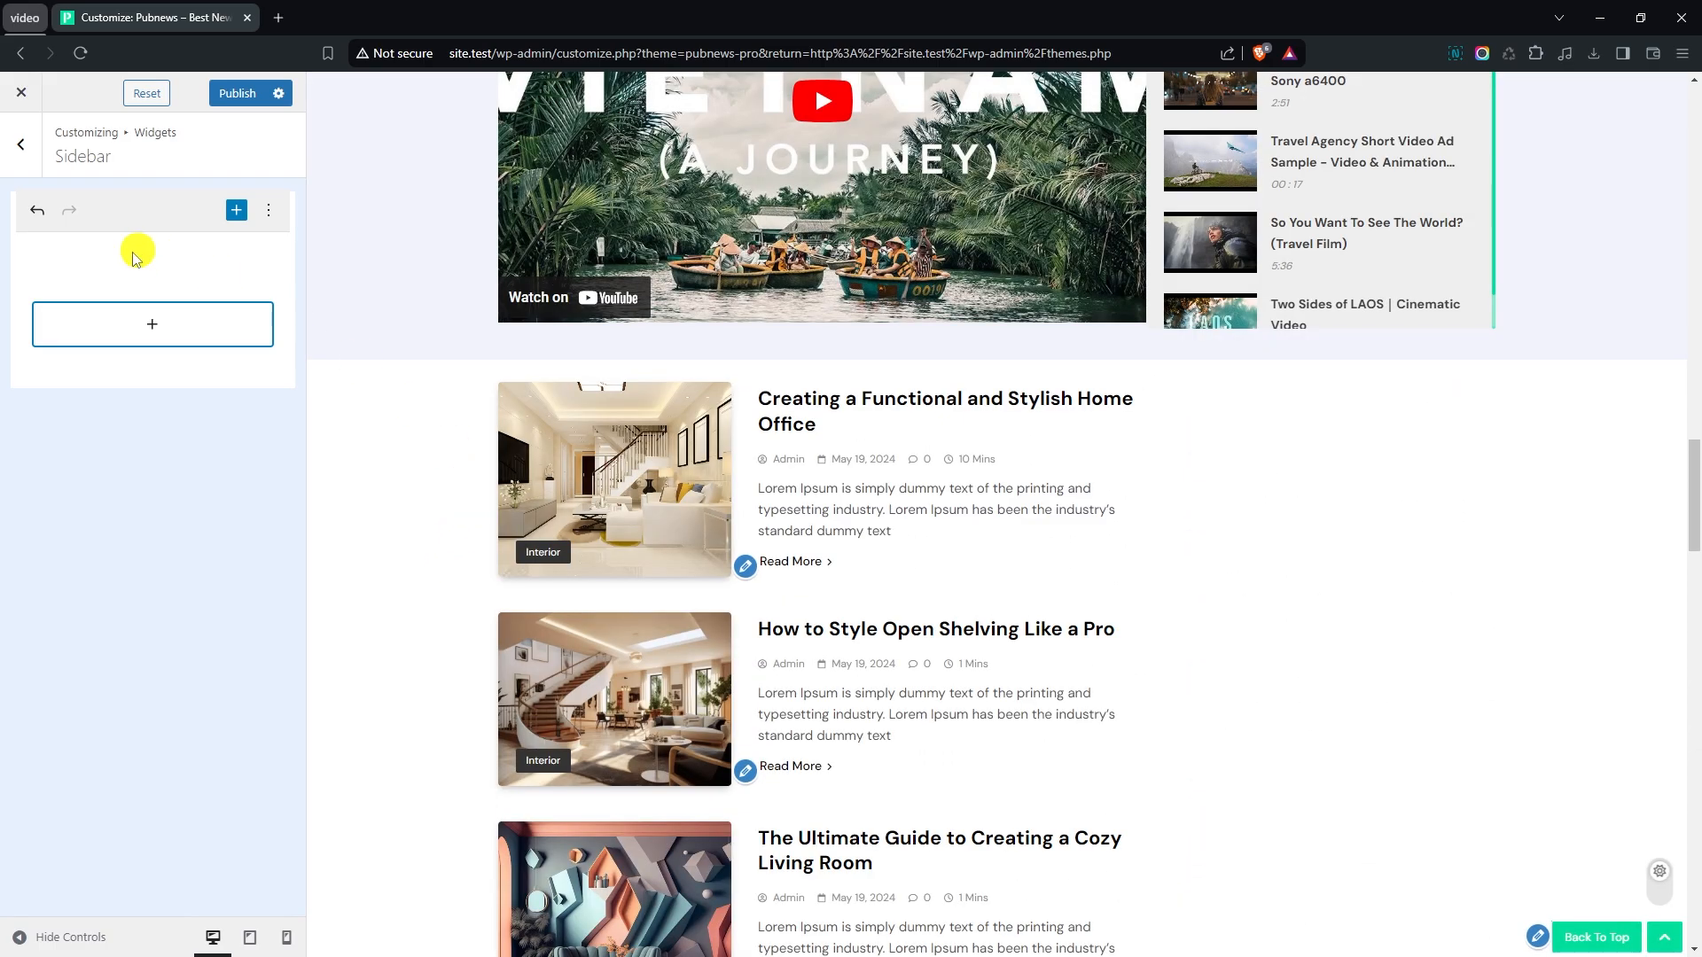
click(135, 333)
click(133, 622)
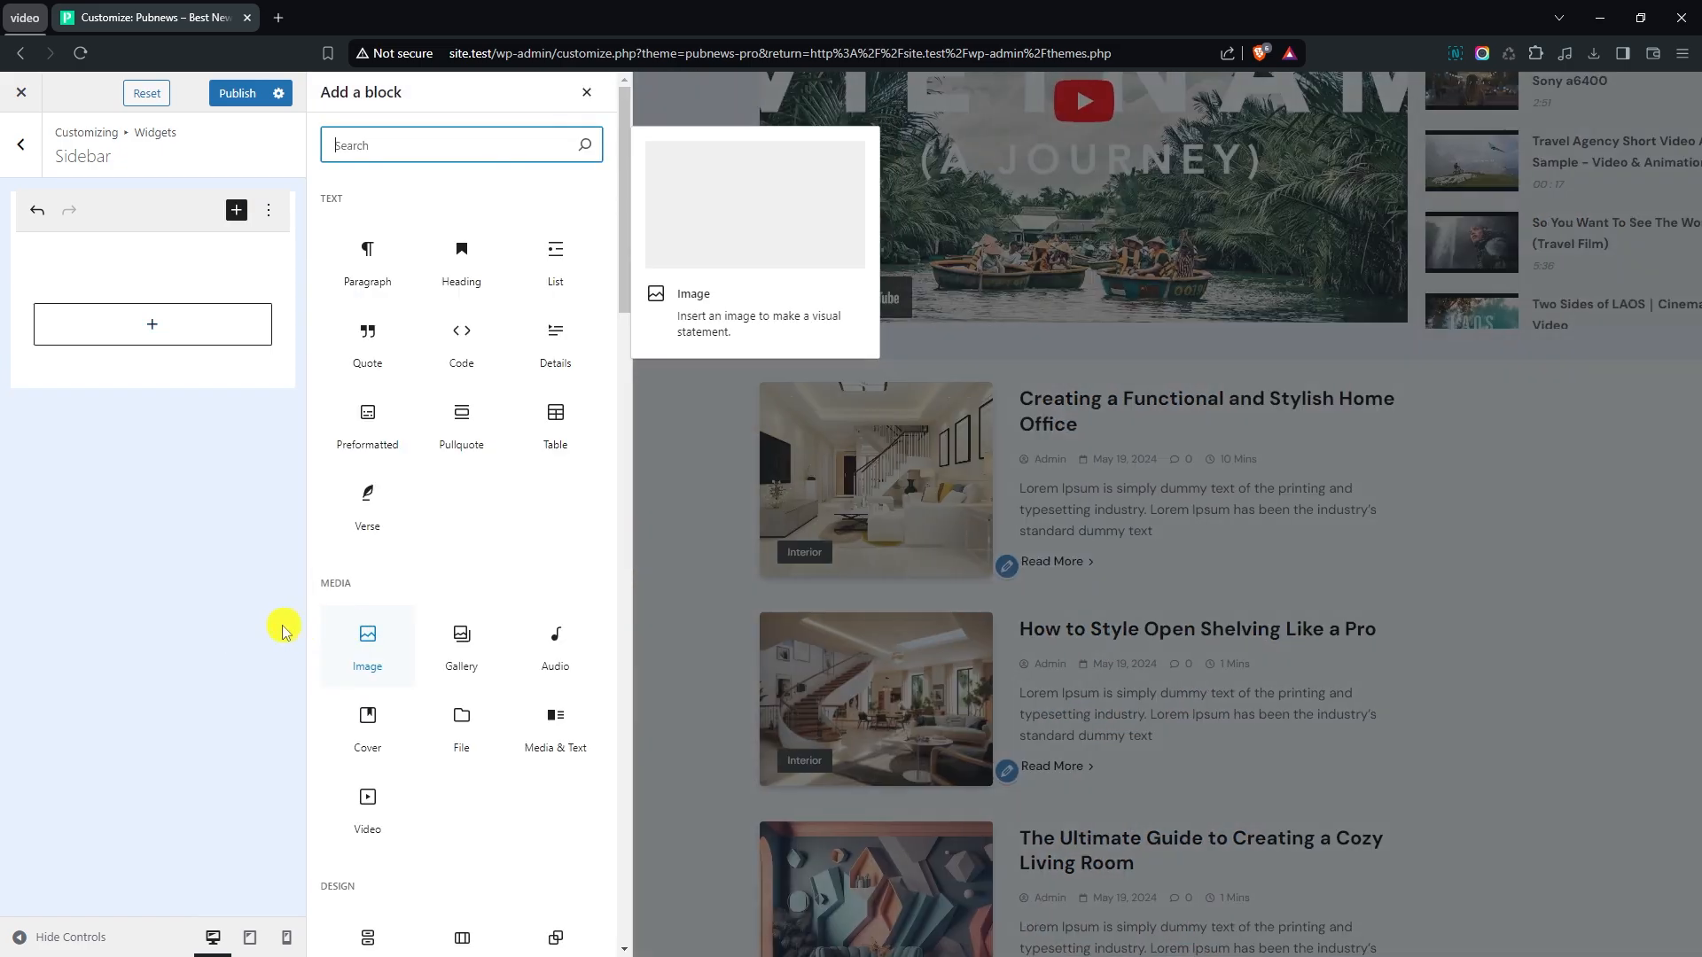
scroll(494, 558, down, 15)
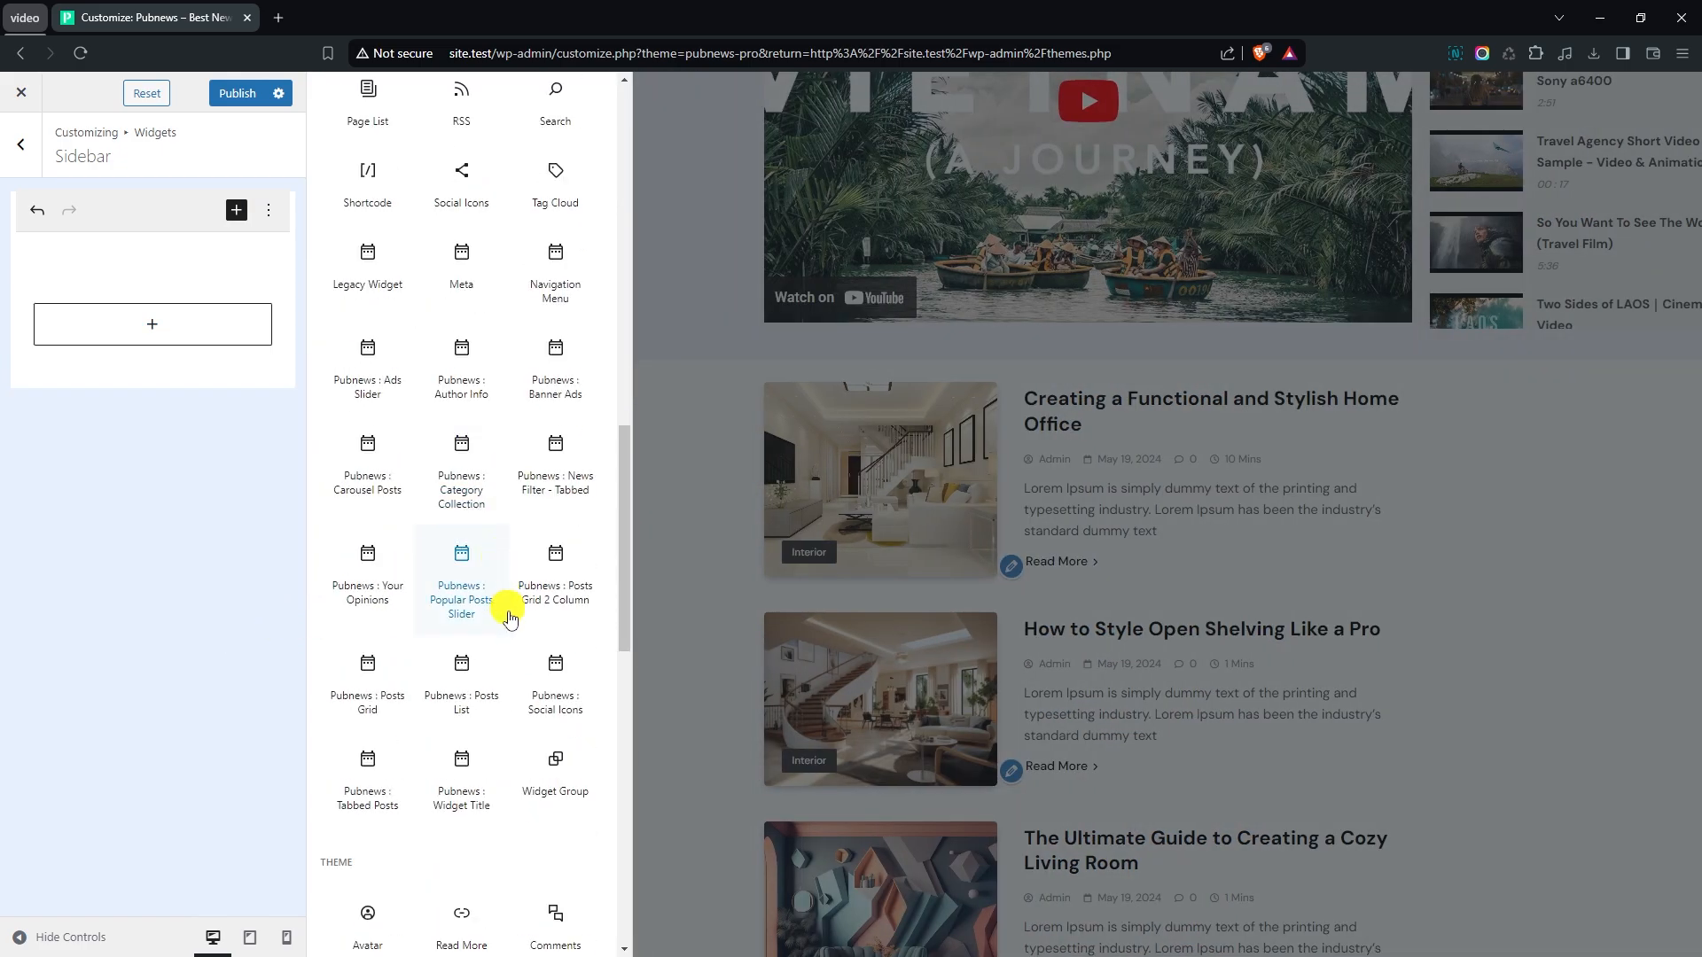
click(357, 803)
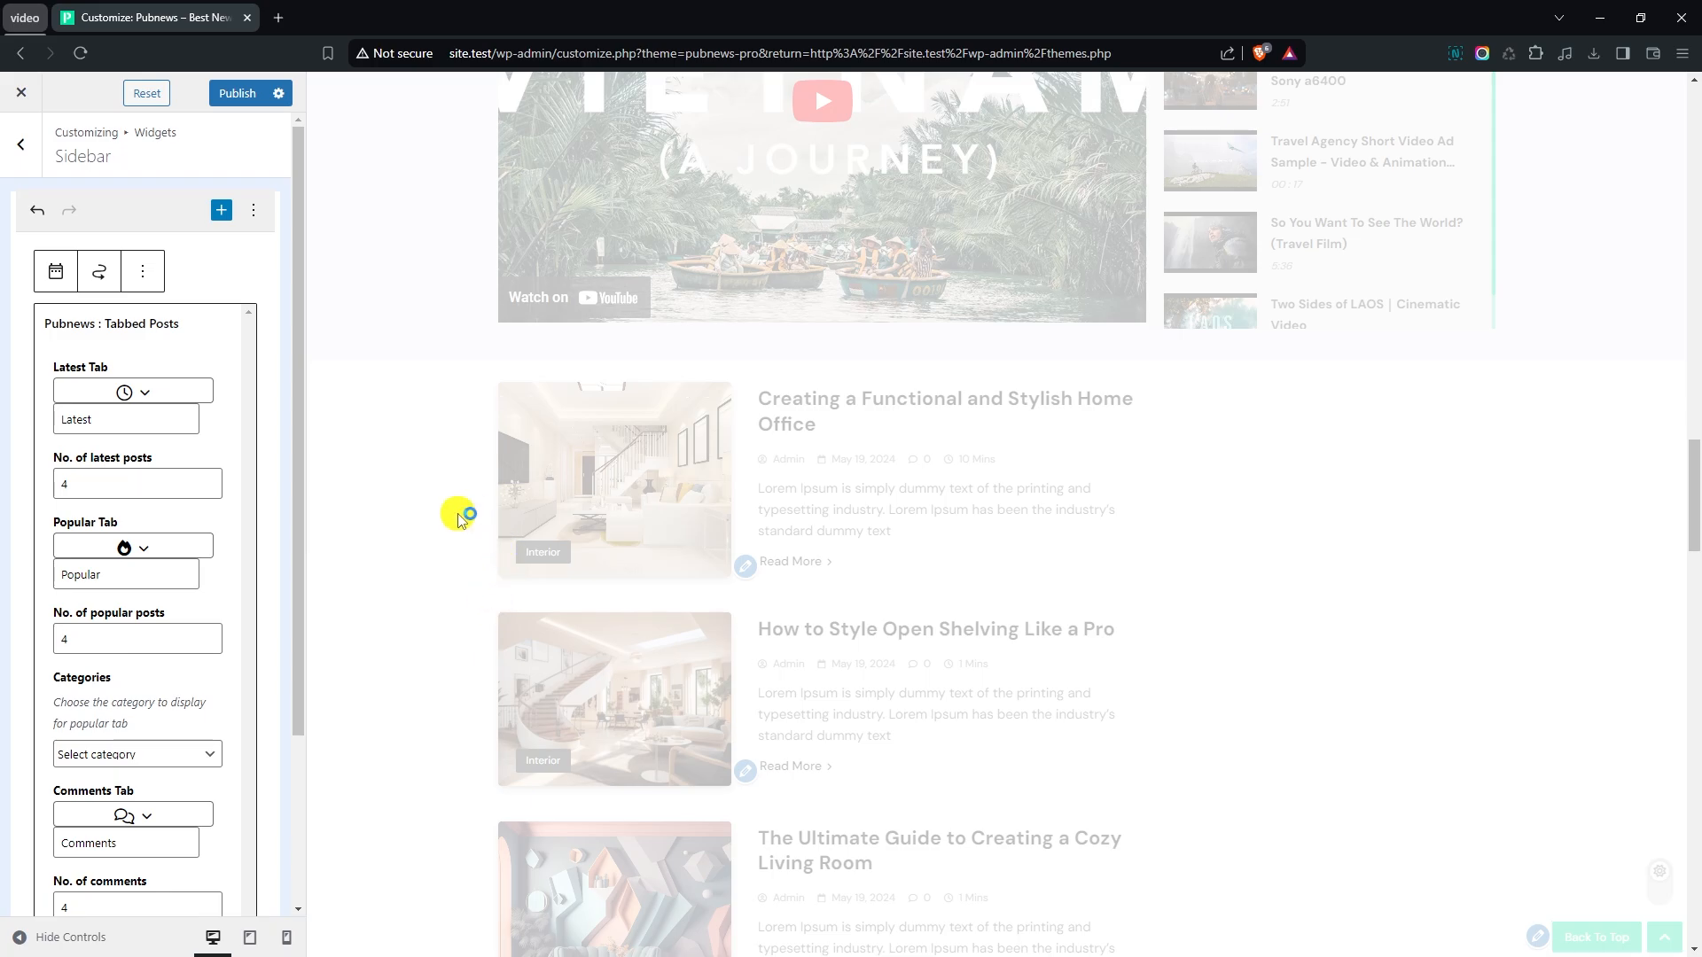
- Choose Fashion as the category for the Tabbed Posts widget's popular tab
scroll(1322, 537, down, 1)
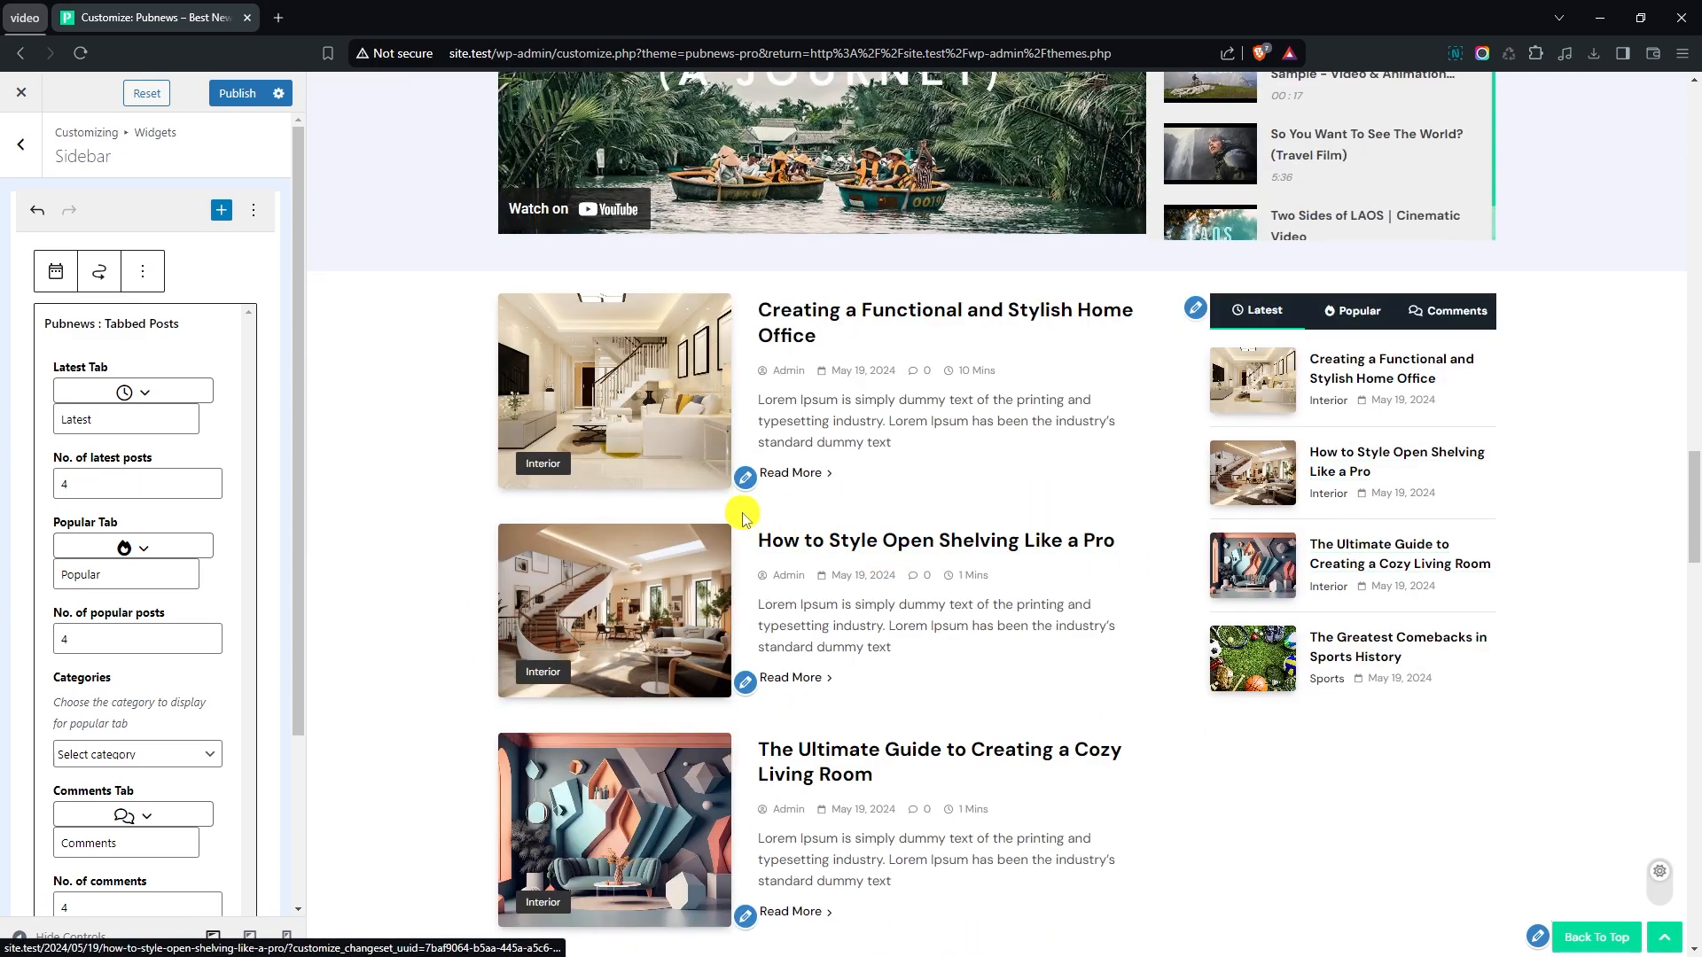
scroll(73, 475, down, 2)
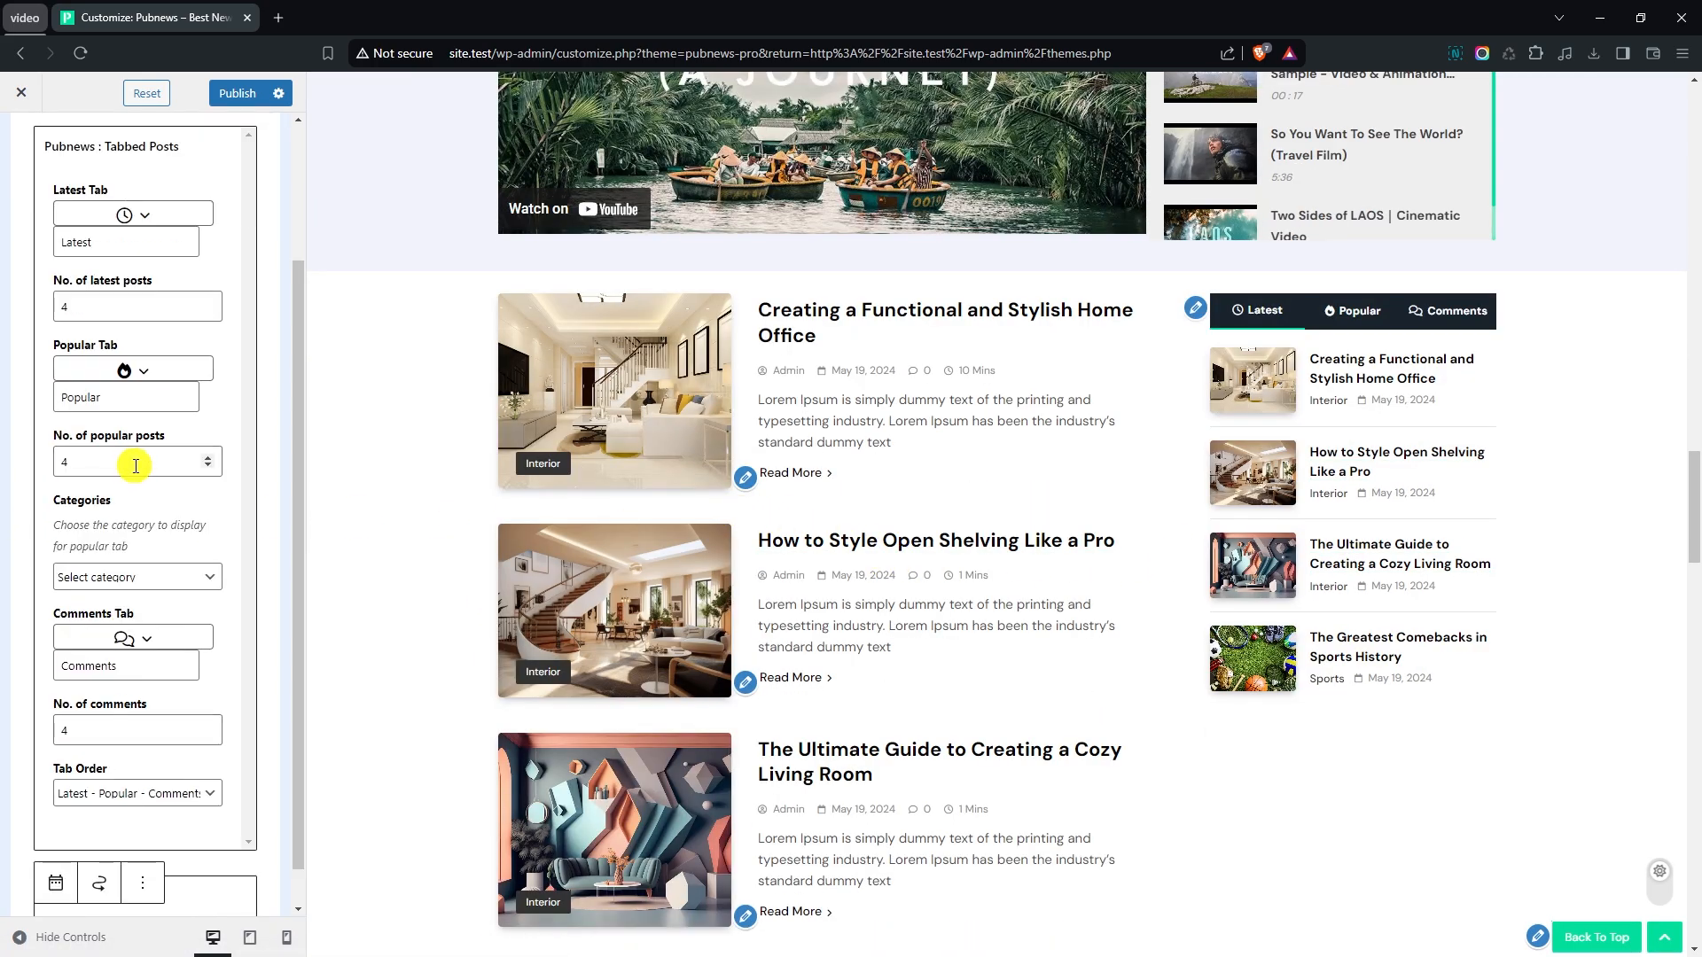
click(111, 585)
click(121, 614)
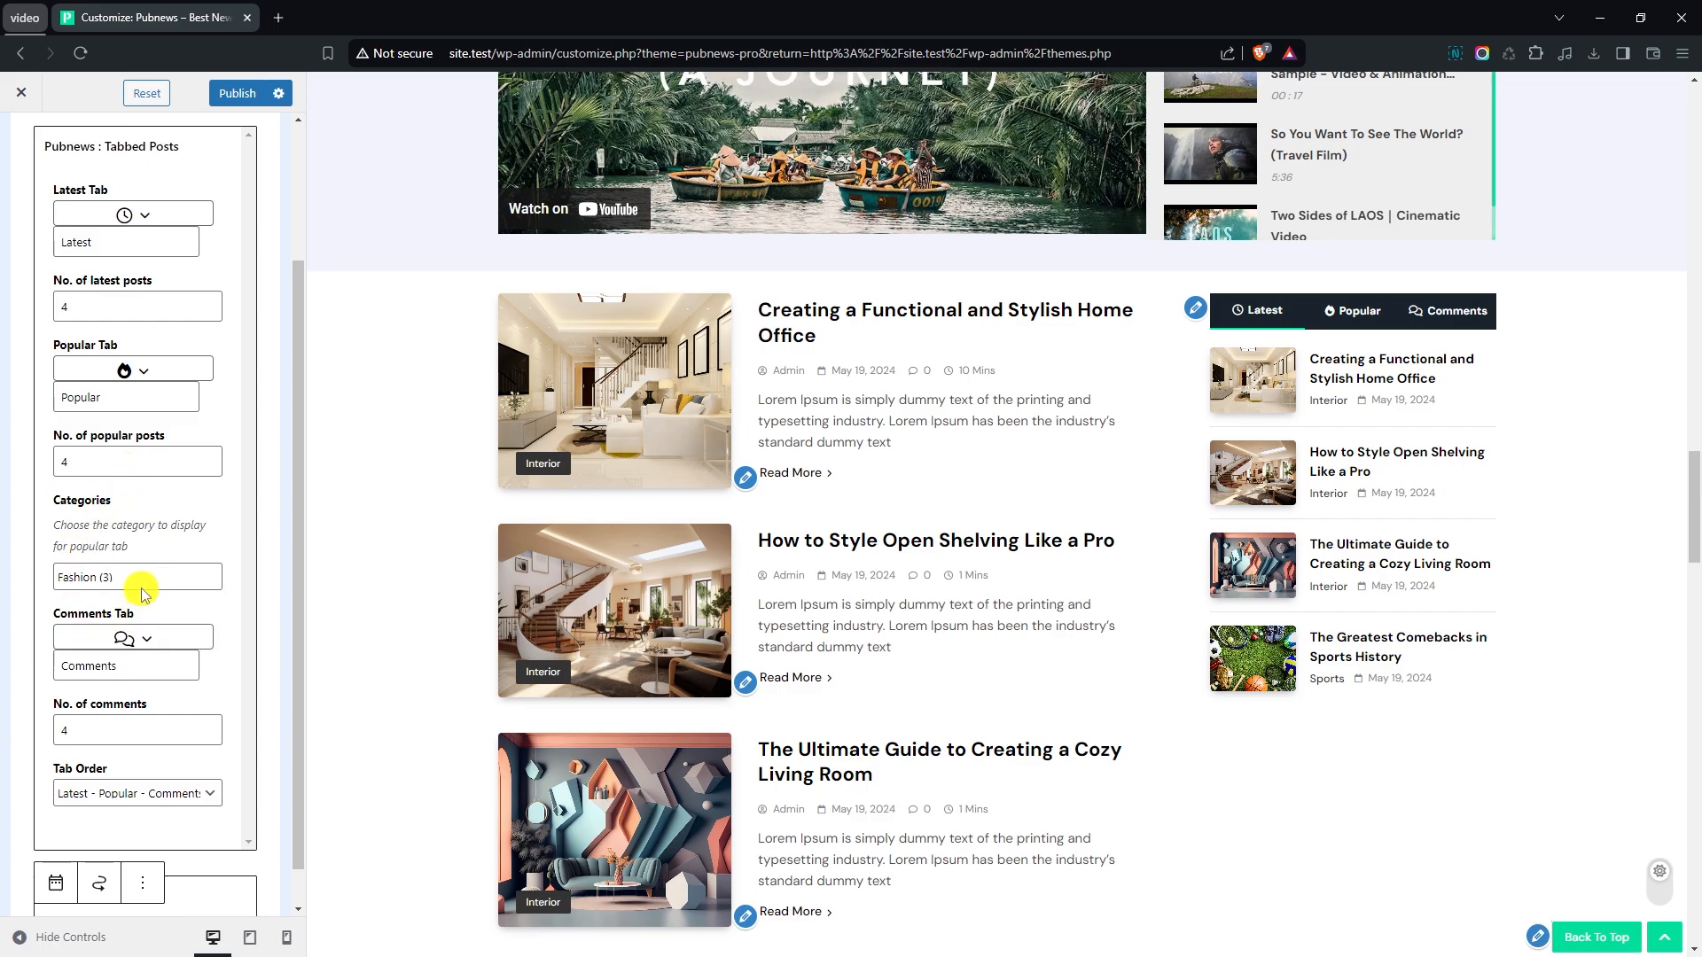
click(146, 584)
click(147, 585)
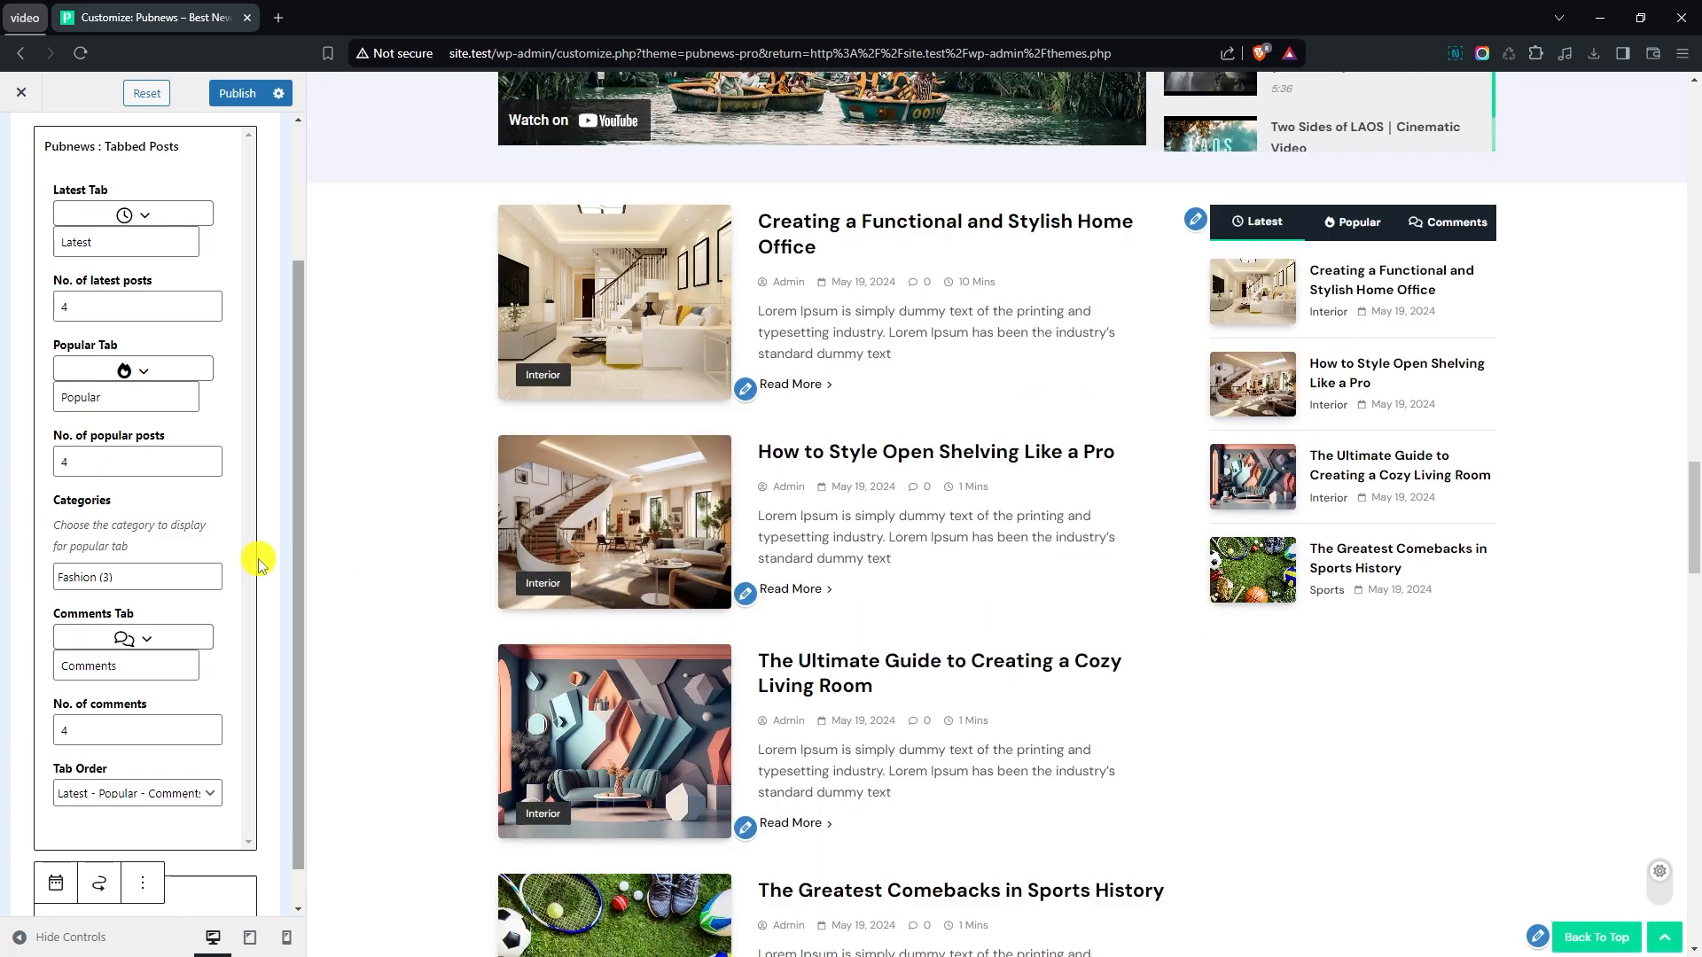
- Add the Pubnews : Banner Ads widget below the Tabbed Posts widget in the sidebar from the full block list
scroll(259, 563, down, 1)
click(211, 858)
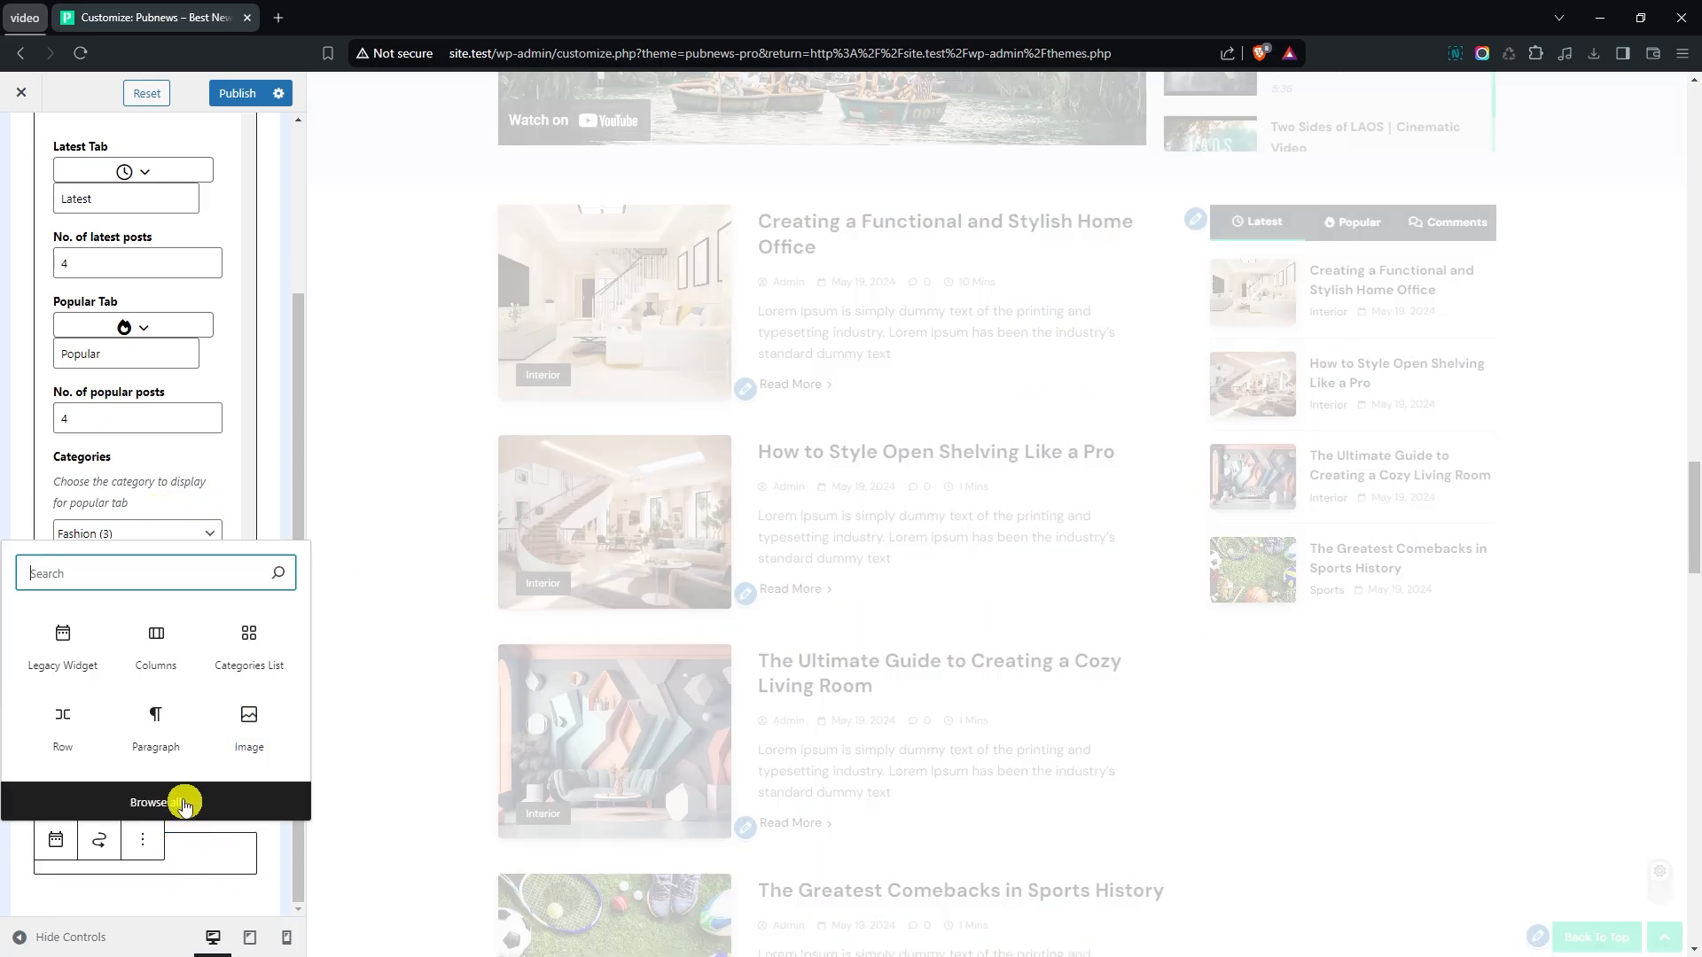
click(184, 804)
scroll(524, 576, down, 3)
scroll(521, 555, down, 5)
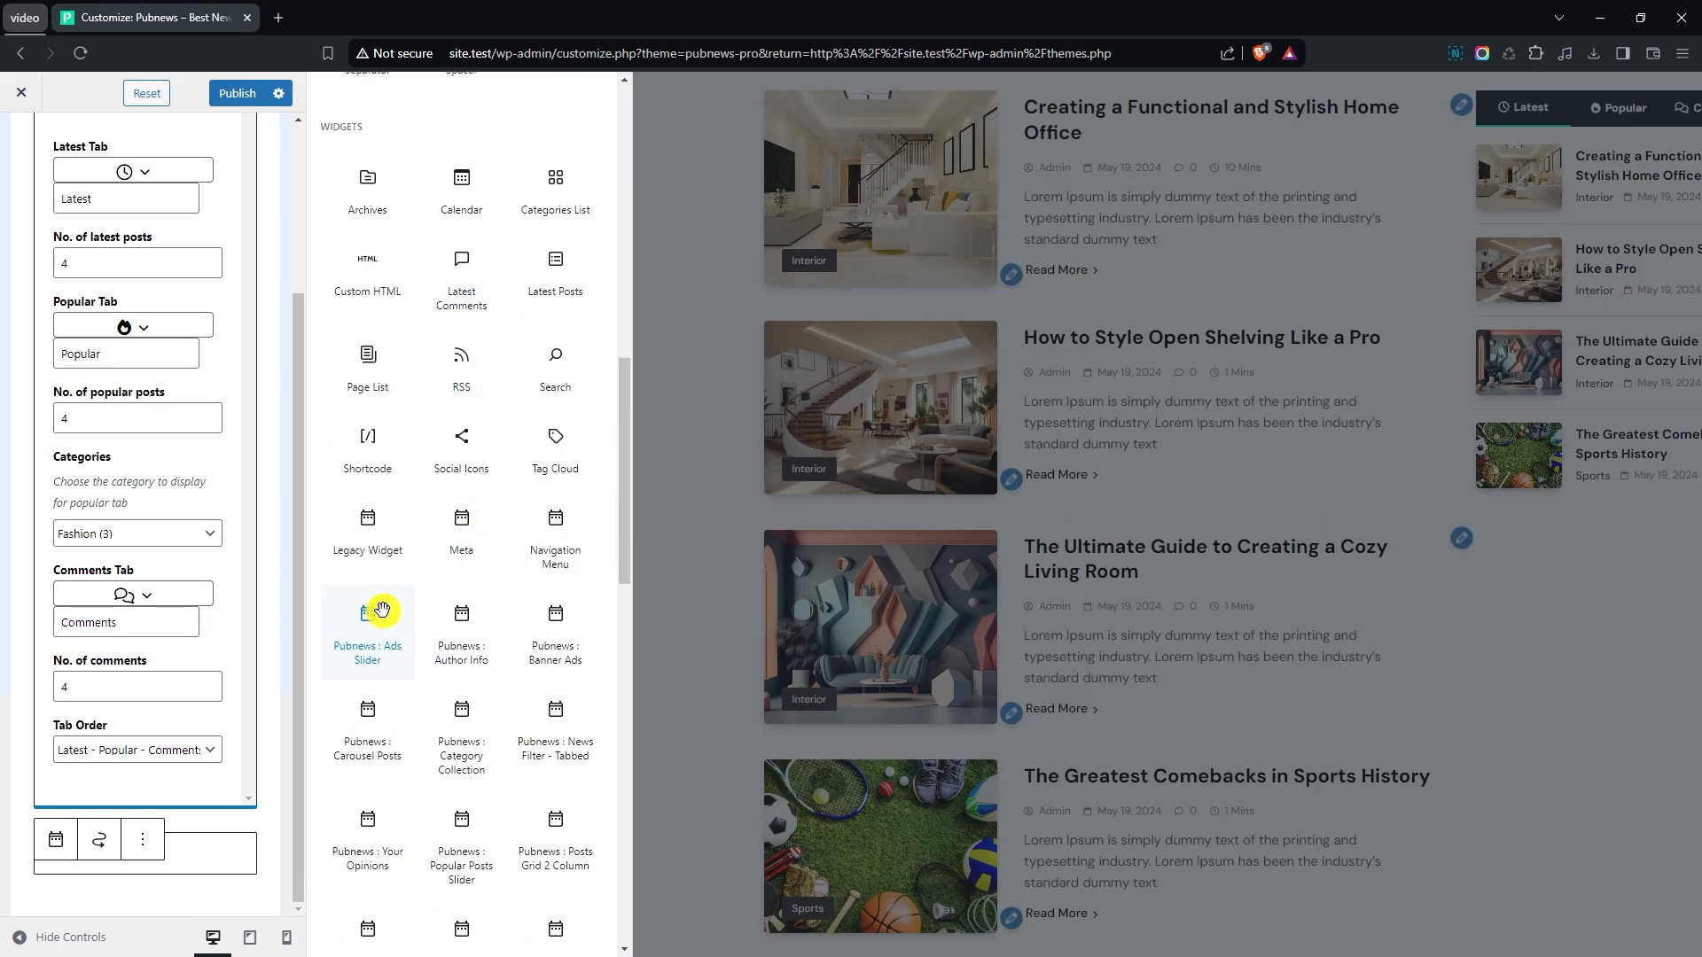
click(556, 616)
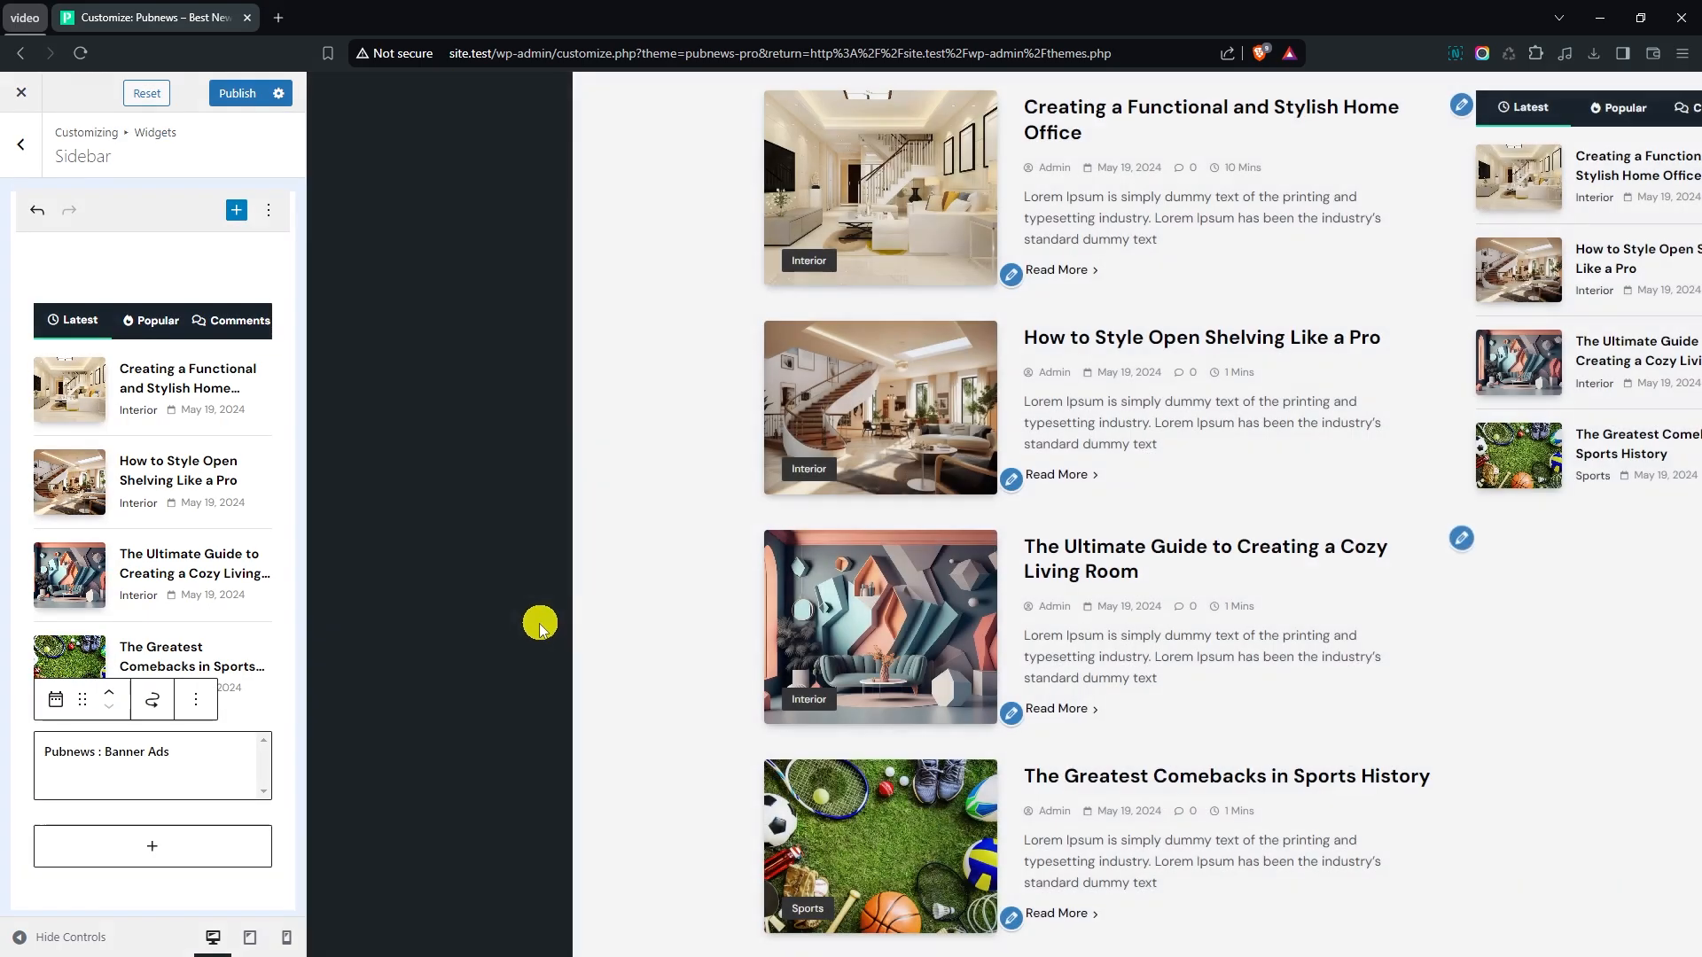
- Set the Banner Ads widget's banner image to Mask-group-1.png from the media library
scroll(241, 604, down, 3)
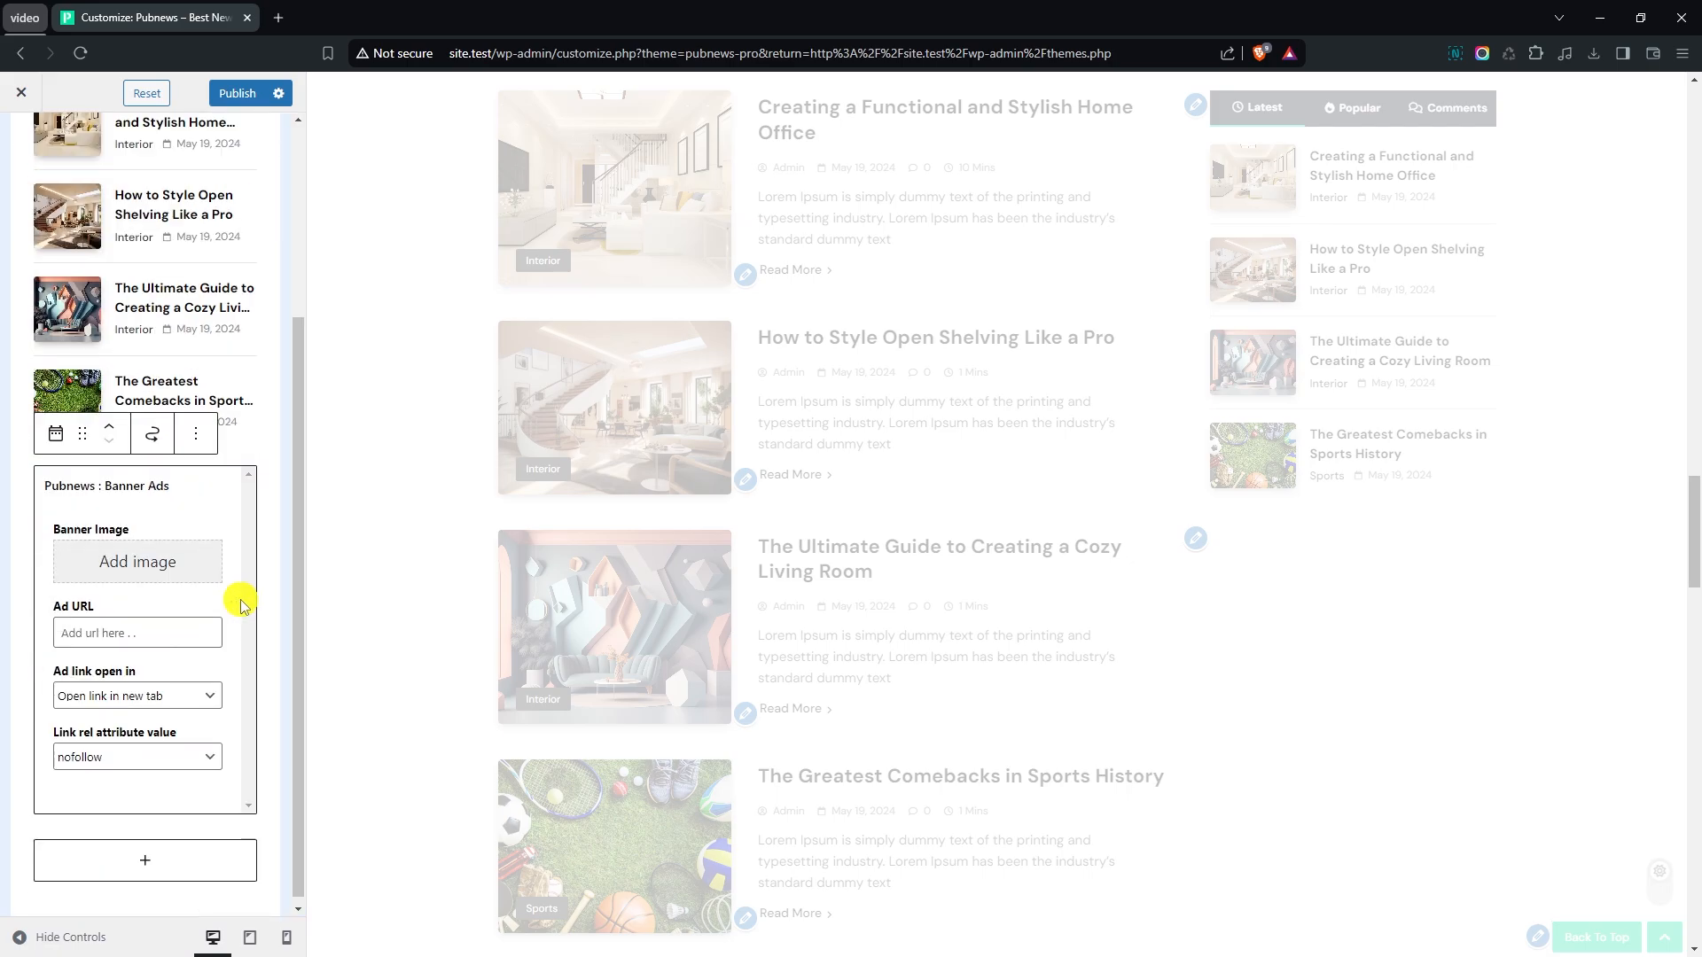
click(122, 572)
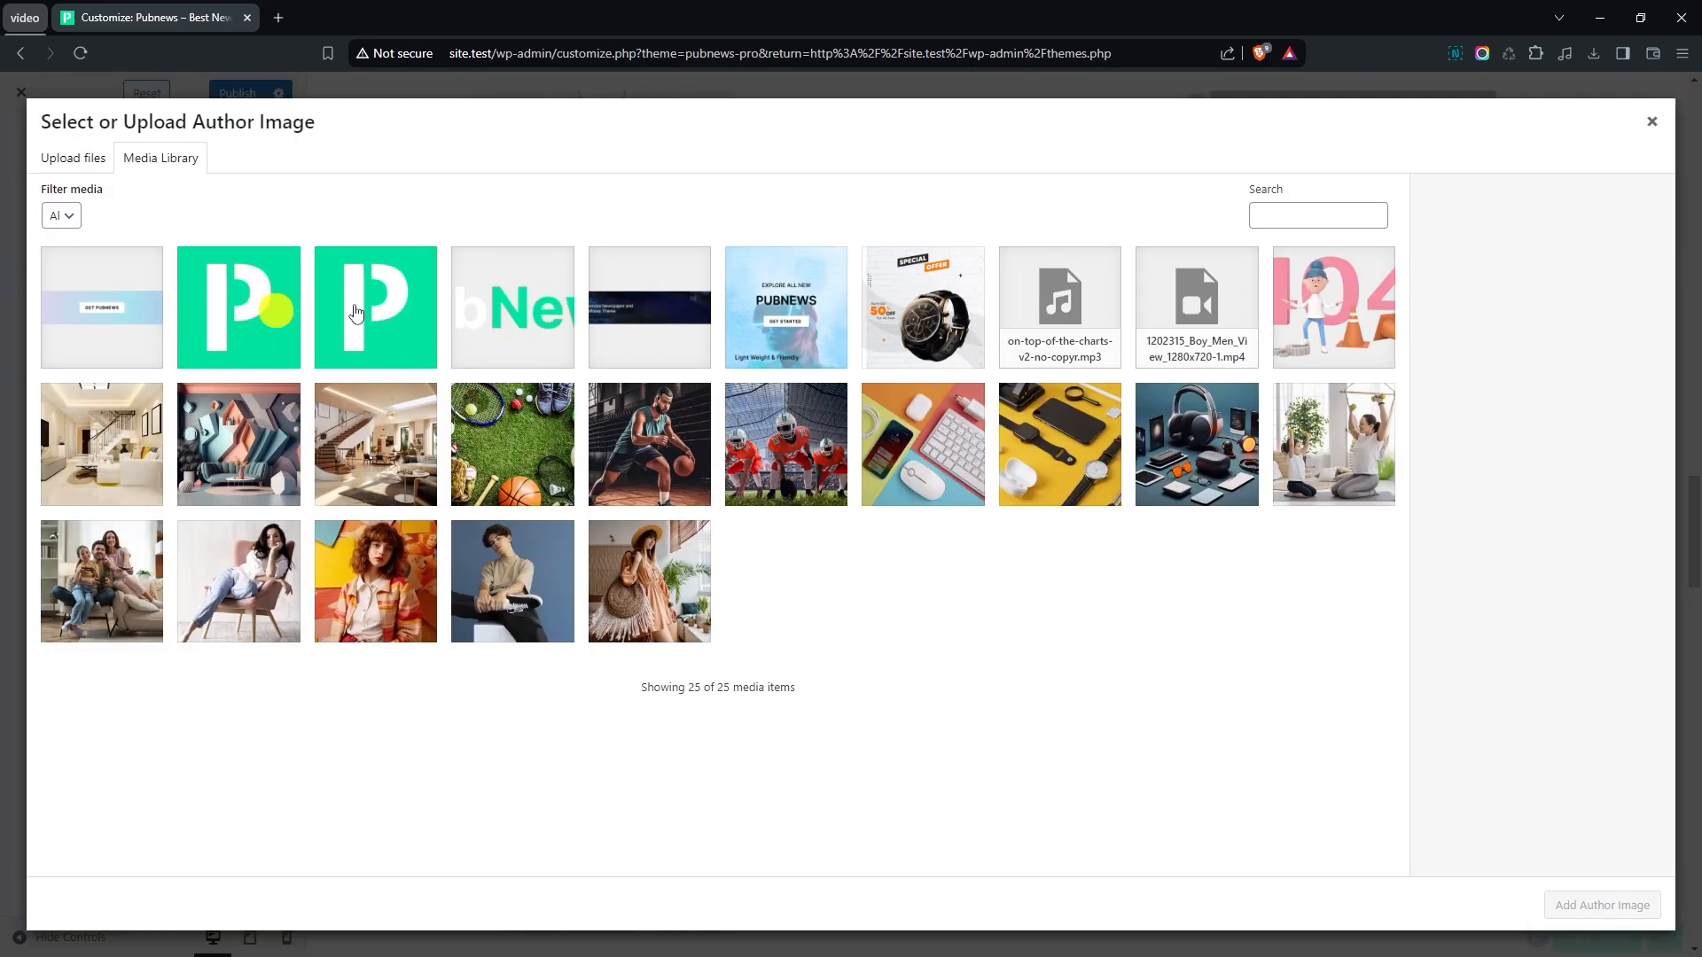
click(806, 308)
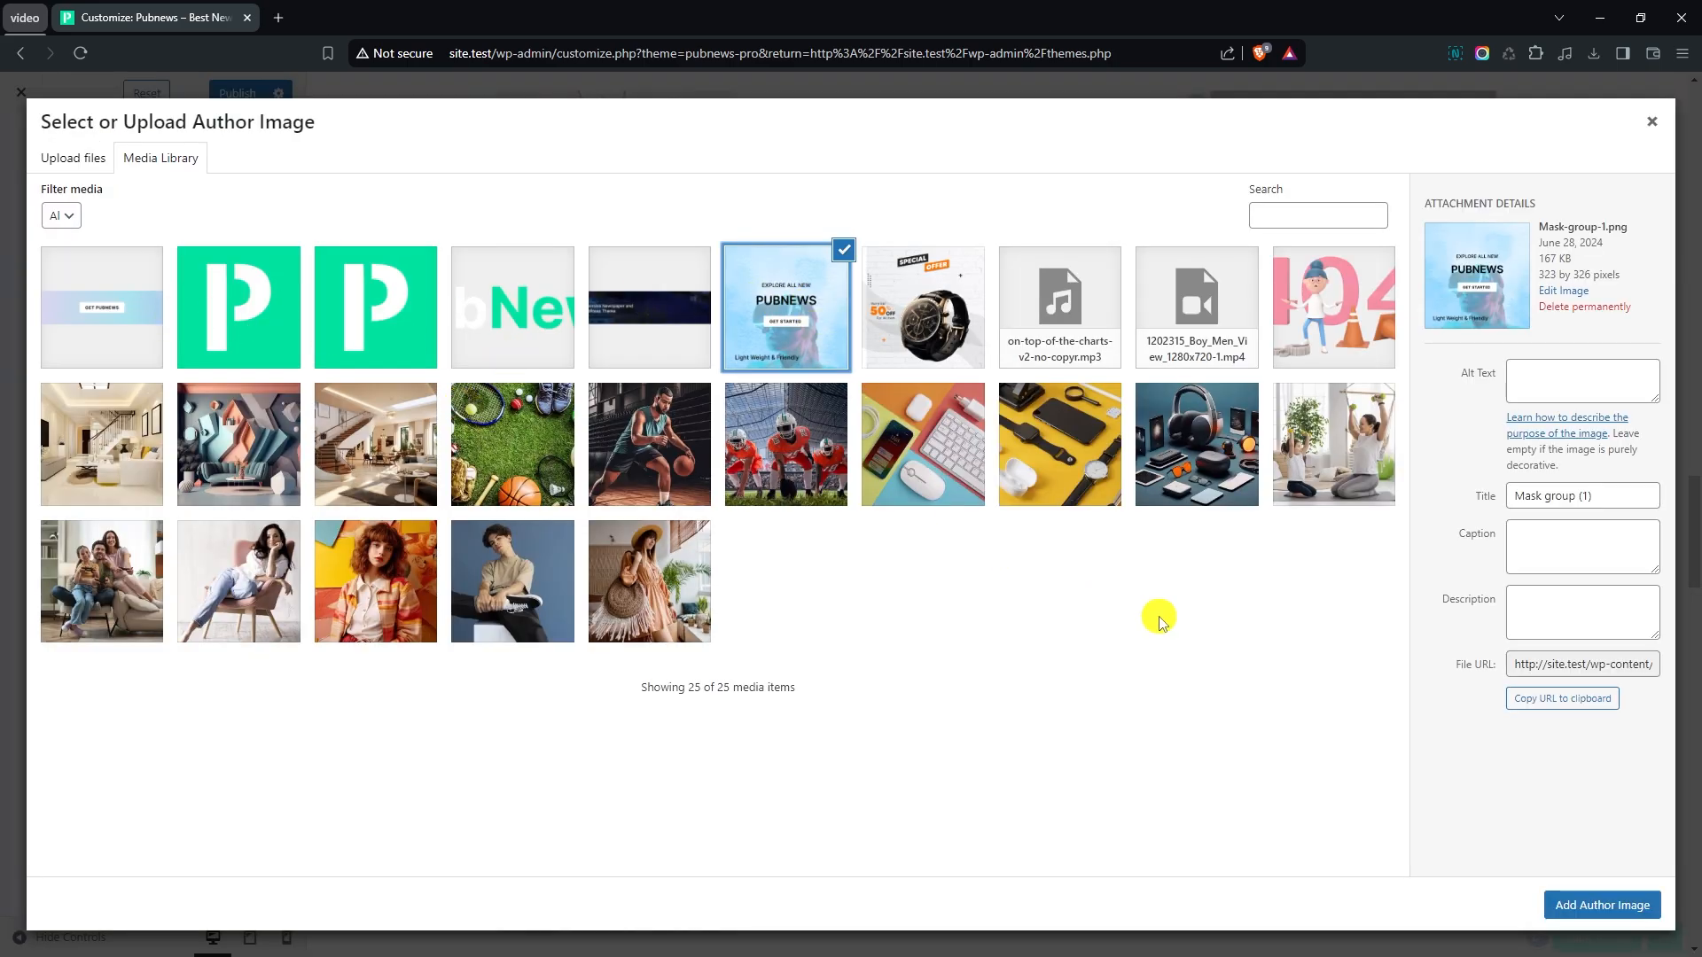
click(1600, 905)
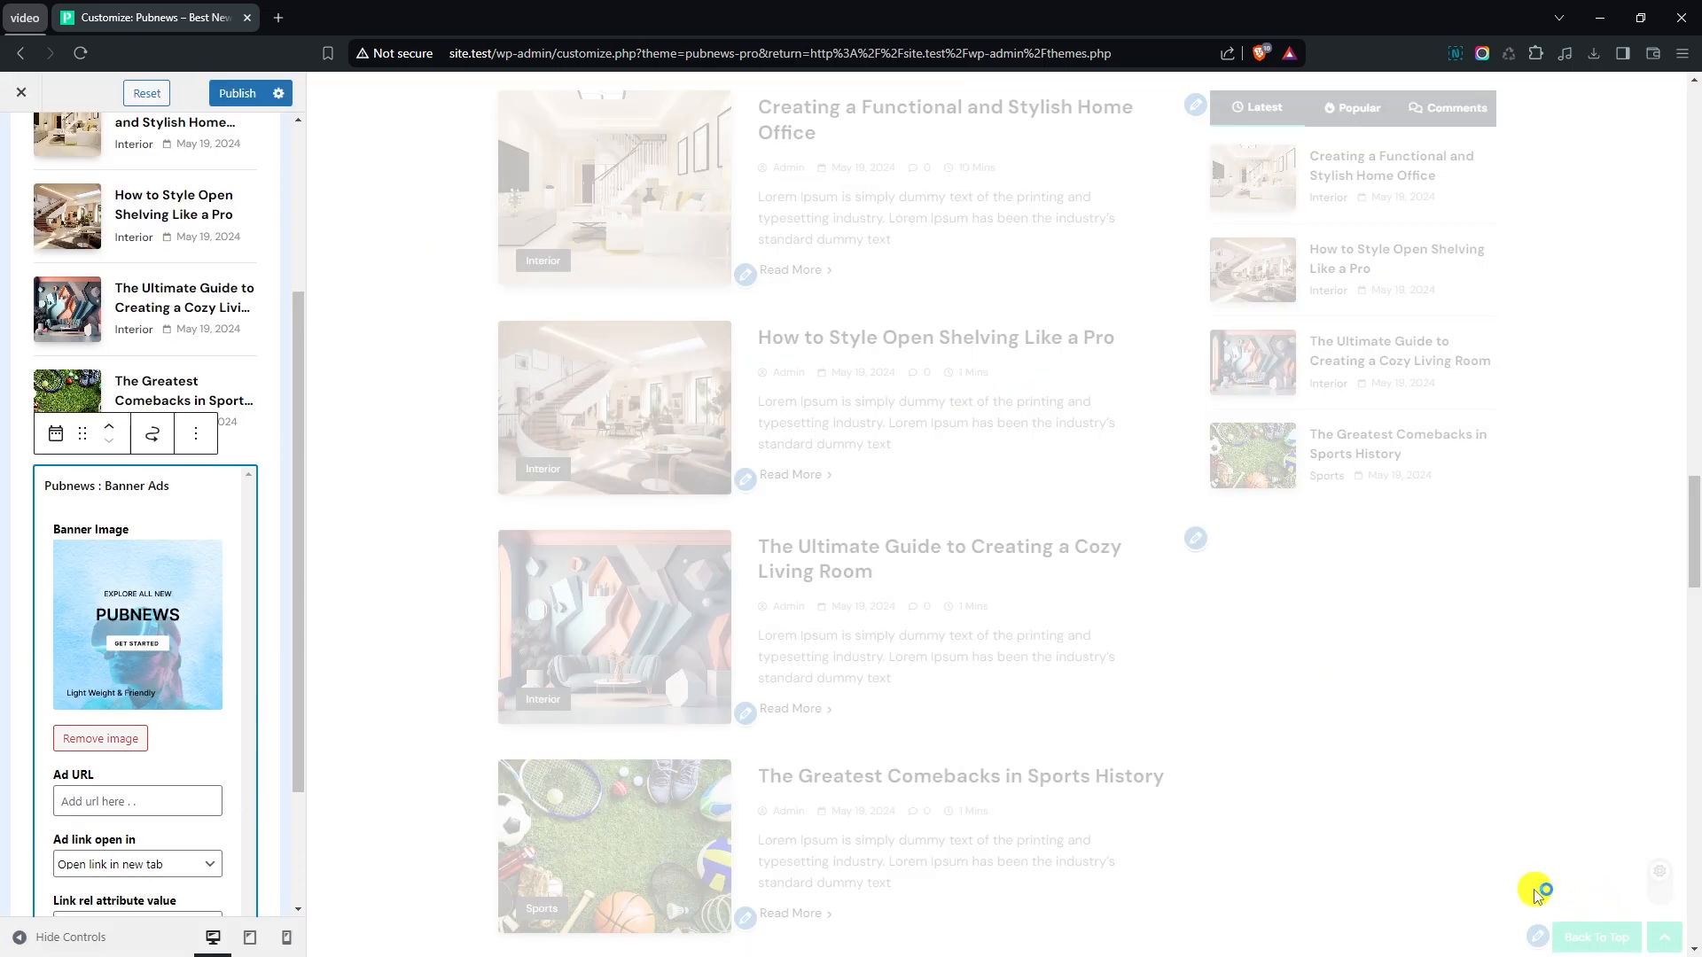
- Add the Pubnews : Posts Grid widget below the Banner Ads widget in the sidebar
scroll(151, 542, down, 2)
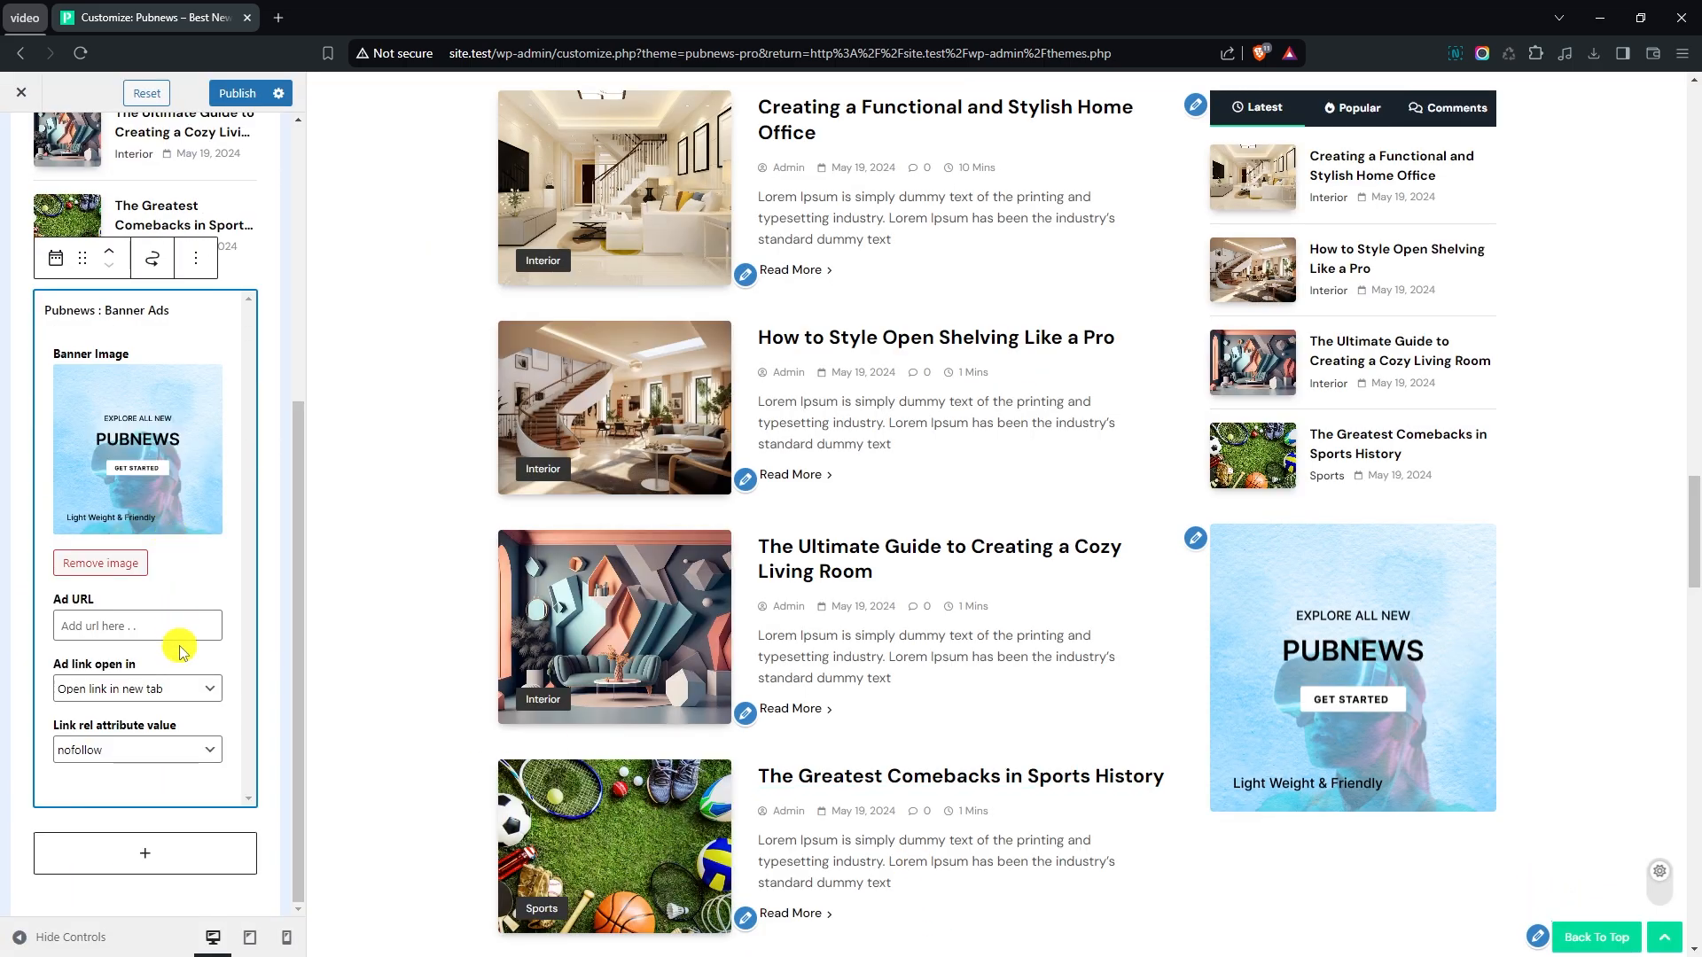
click(175, 851)
click(145, 802)
scroll(410, 638, down, 15)
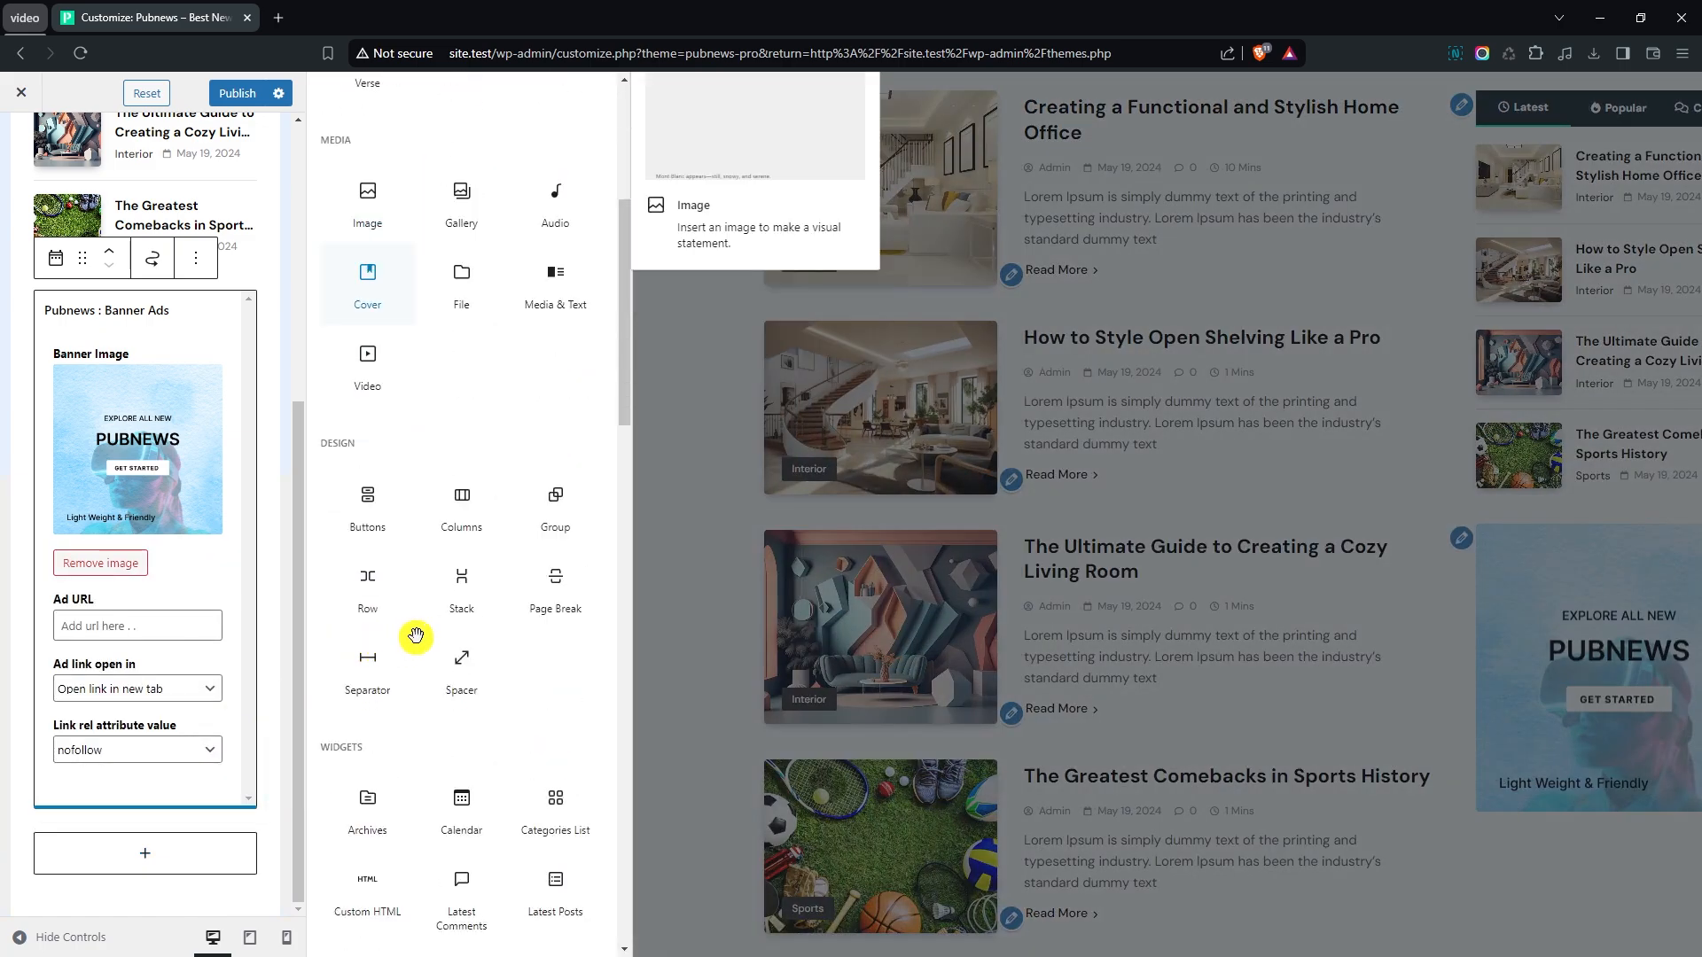
scroll(517, 580, up, 1)
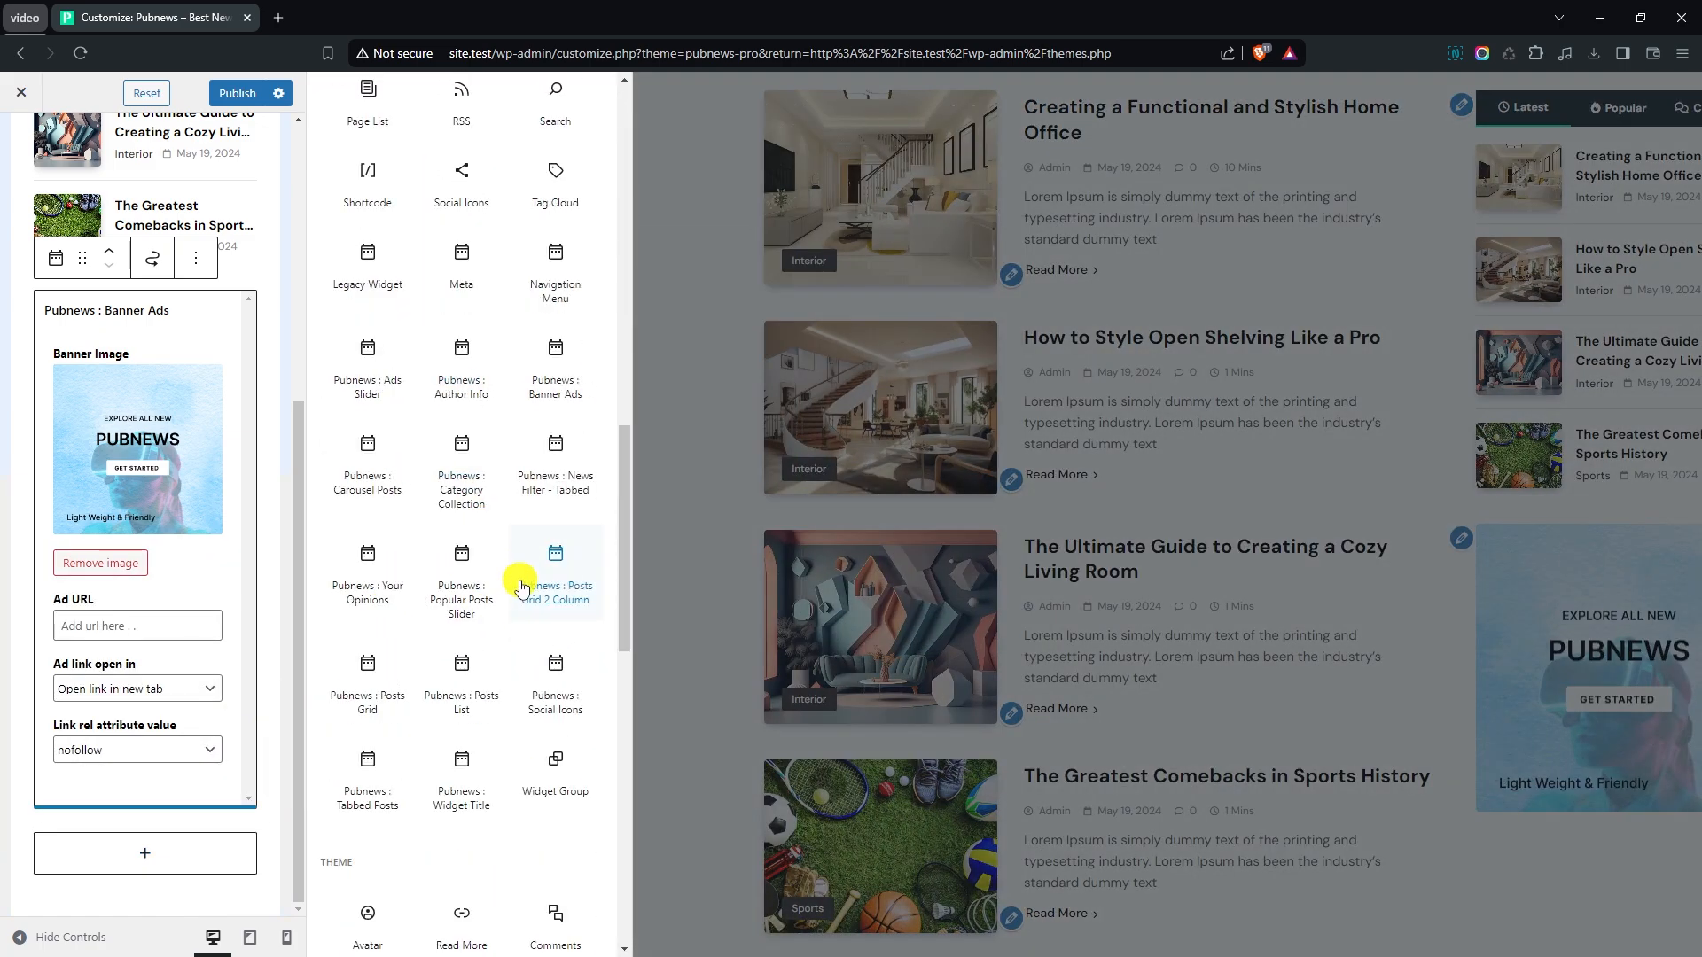
click(368, 695)
- Set the number of posts to show in the Posts Grid widget to 3
scroll(268, 634, down, 2)
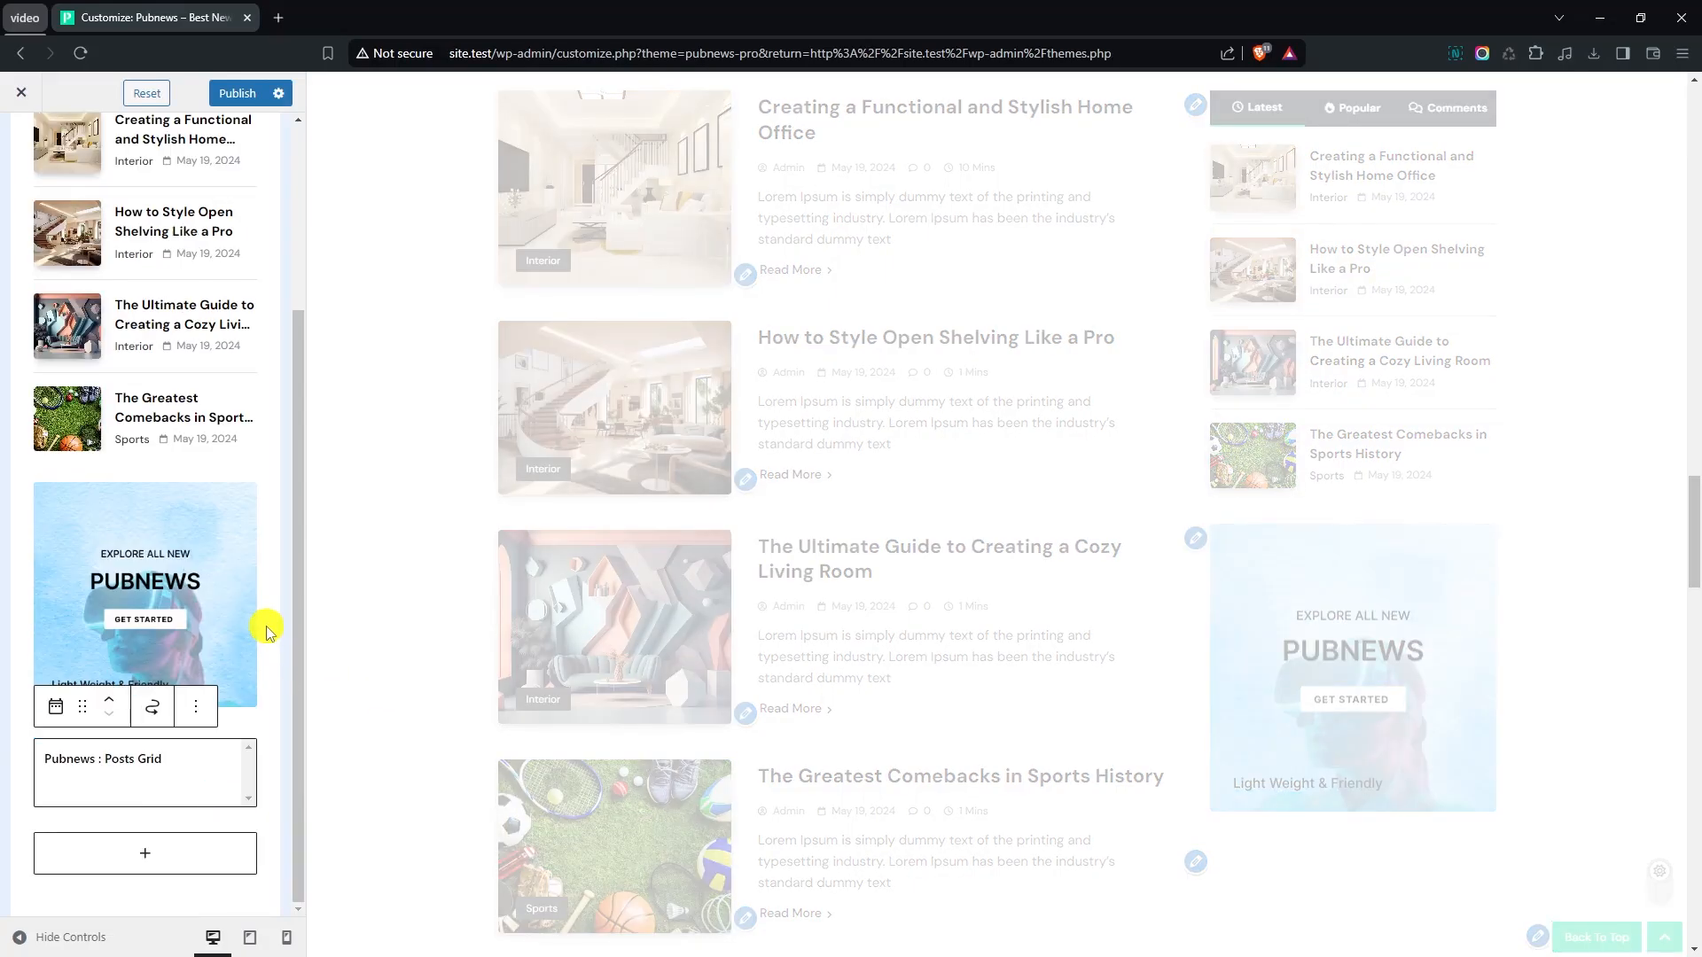
scroll(269, 628, down, 4)
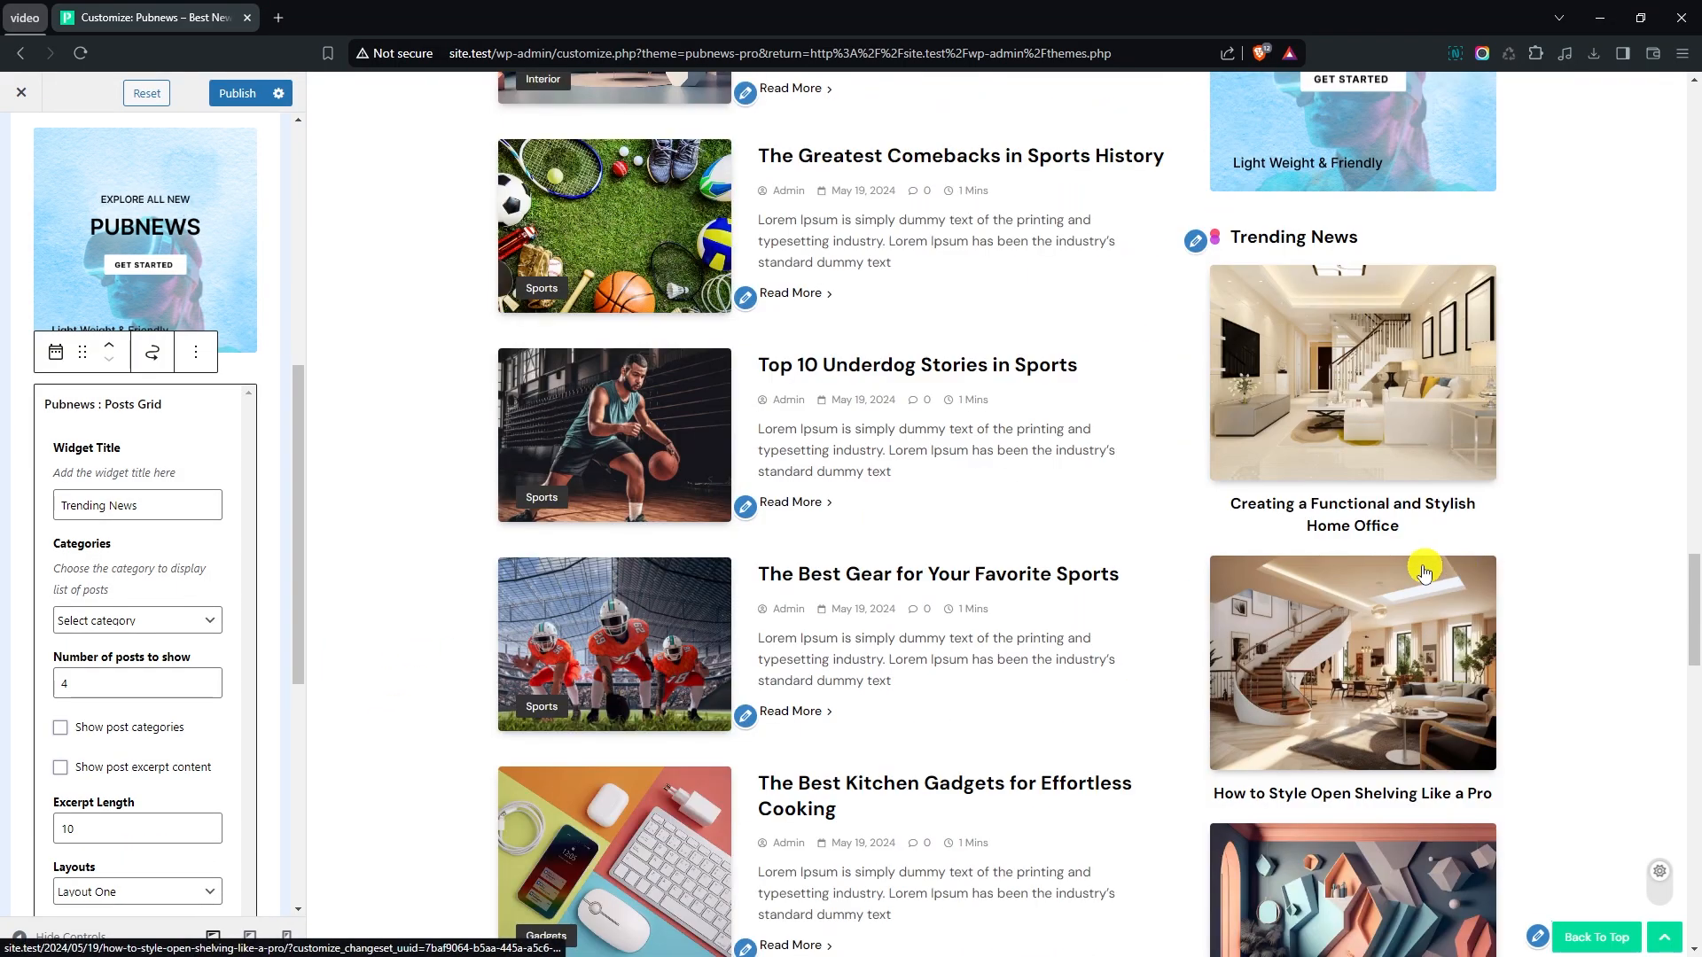
scroll(133, 590, down, 2)
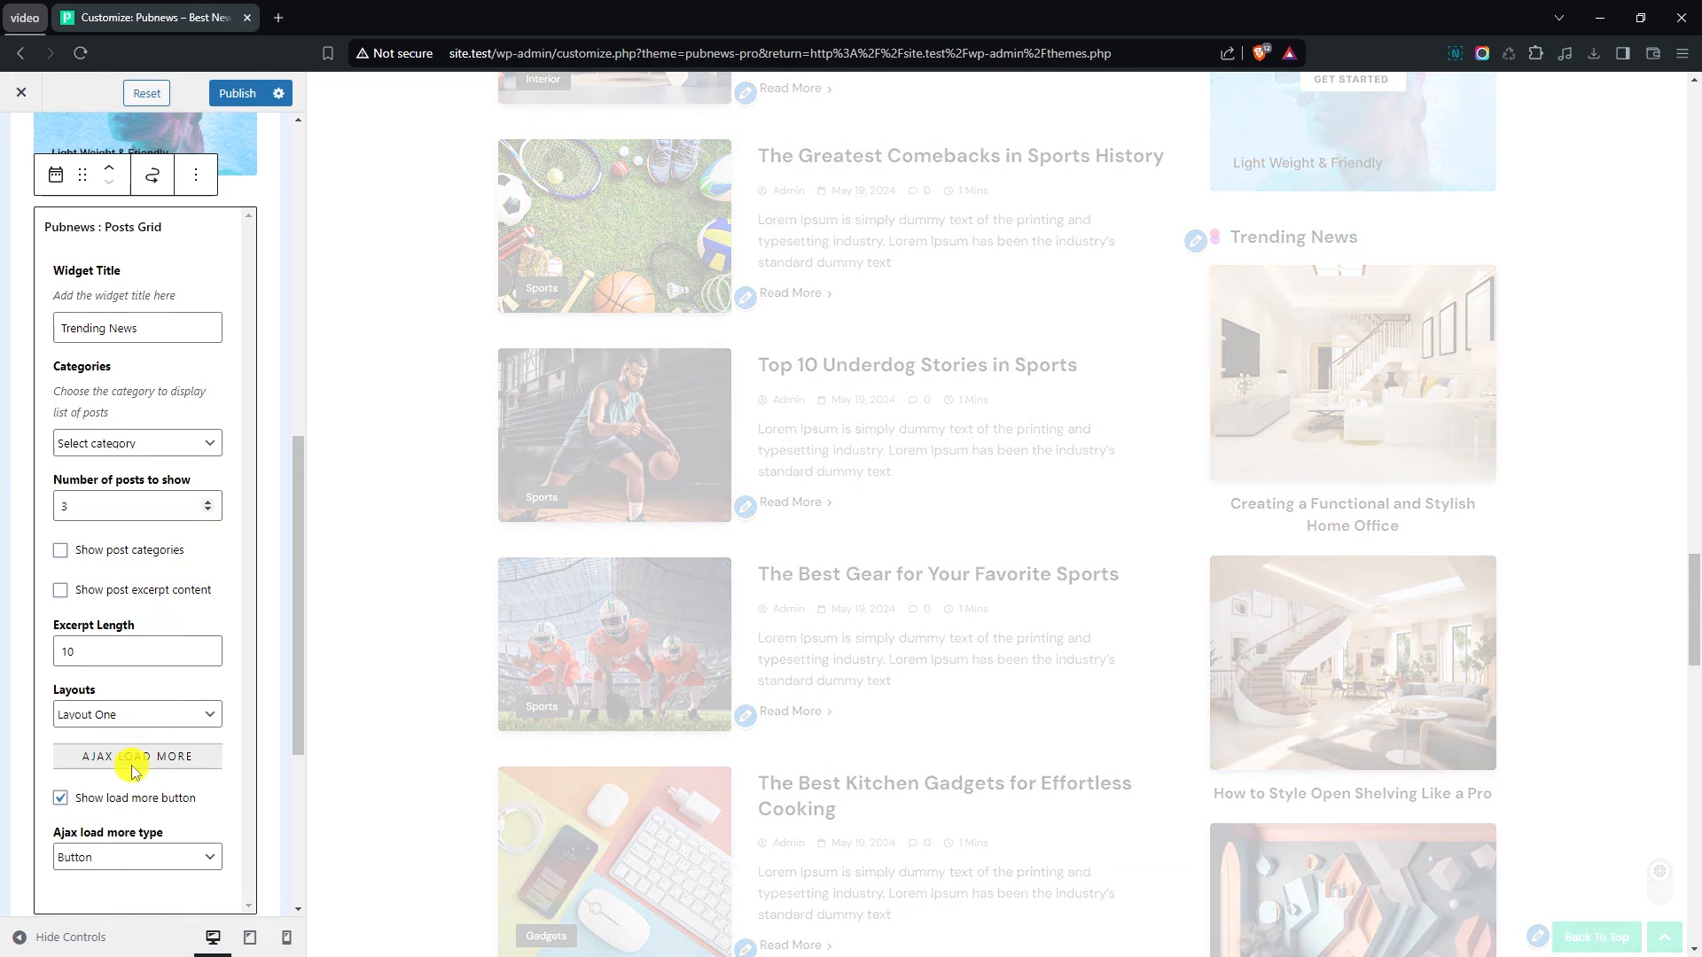
scroll(146, 736, down, 1)
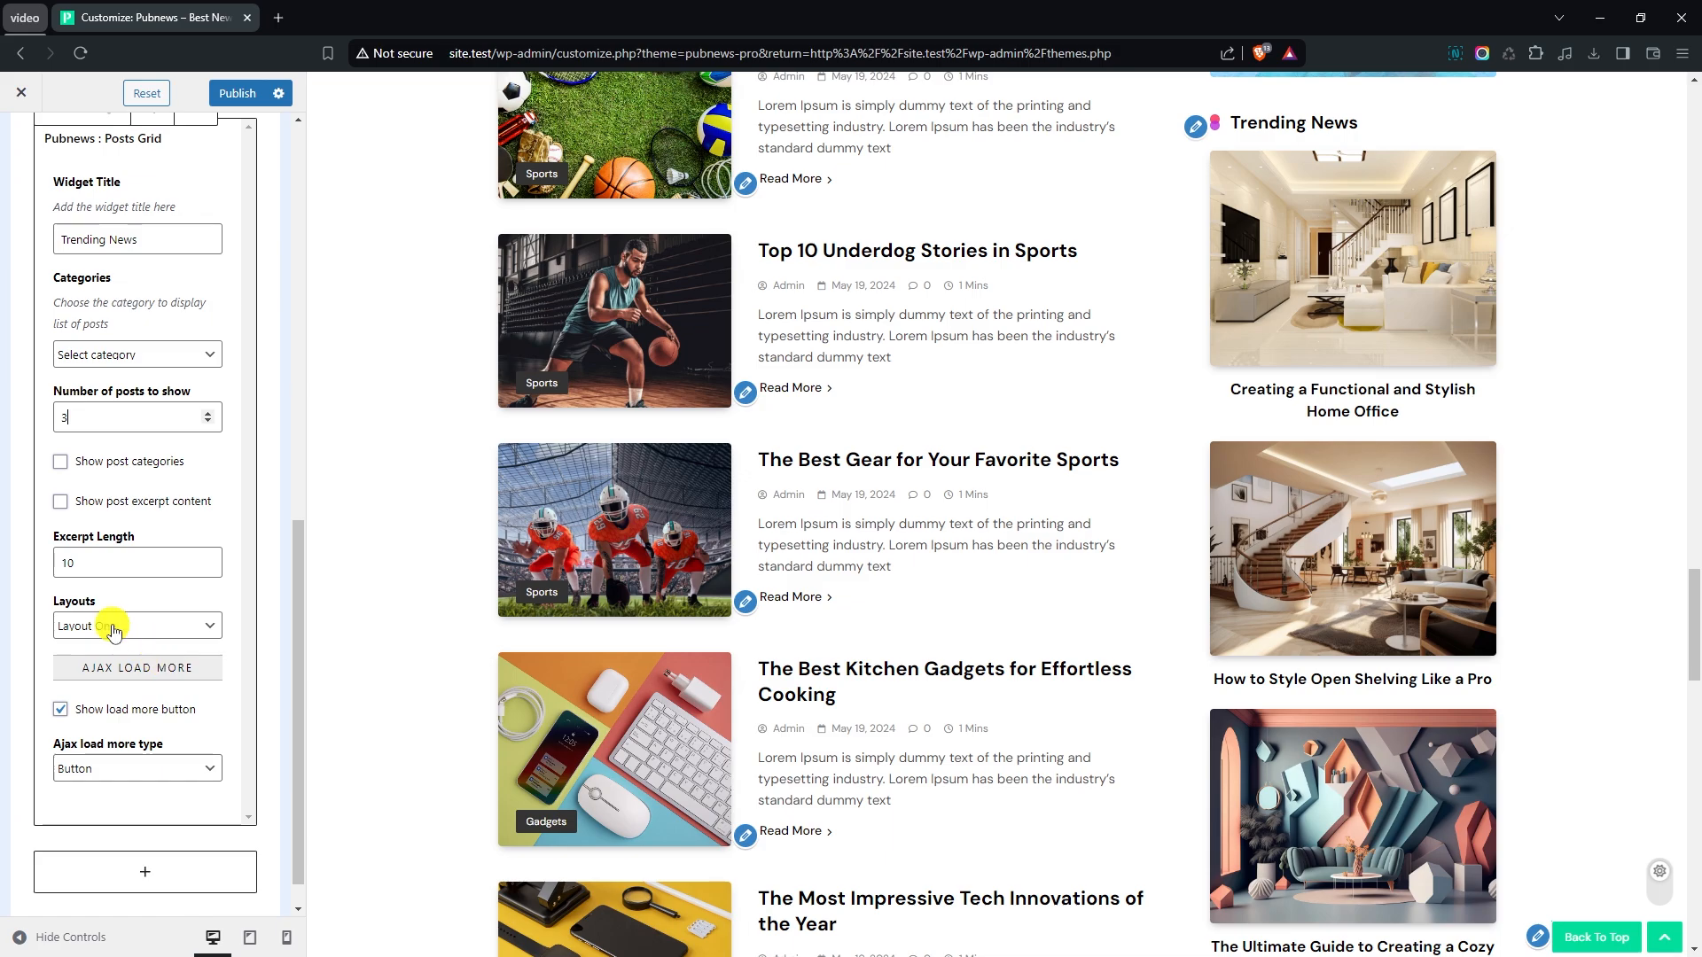
- Switch the Posts Grid widget to Layout Two, enable its post categories and check the widget in the preview
click(113, 626)
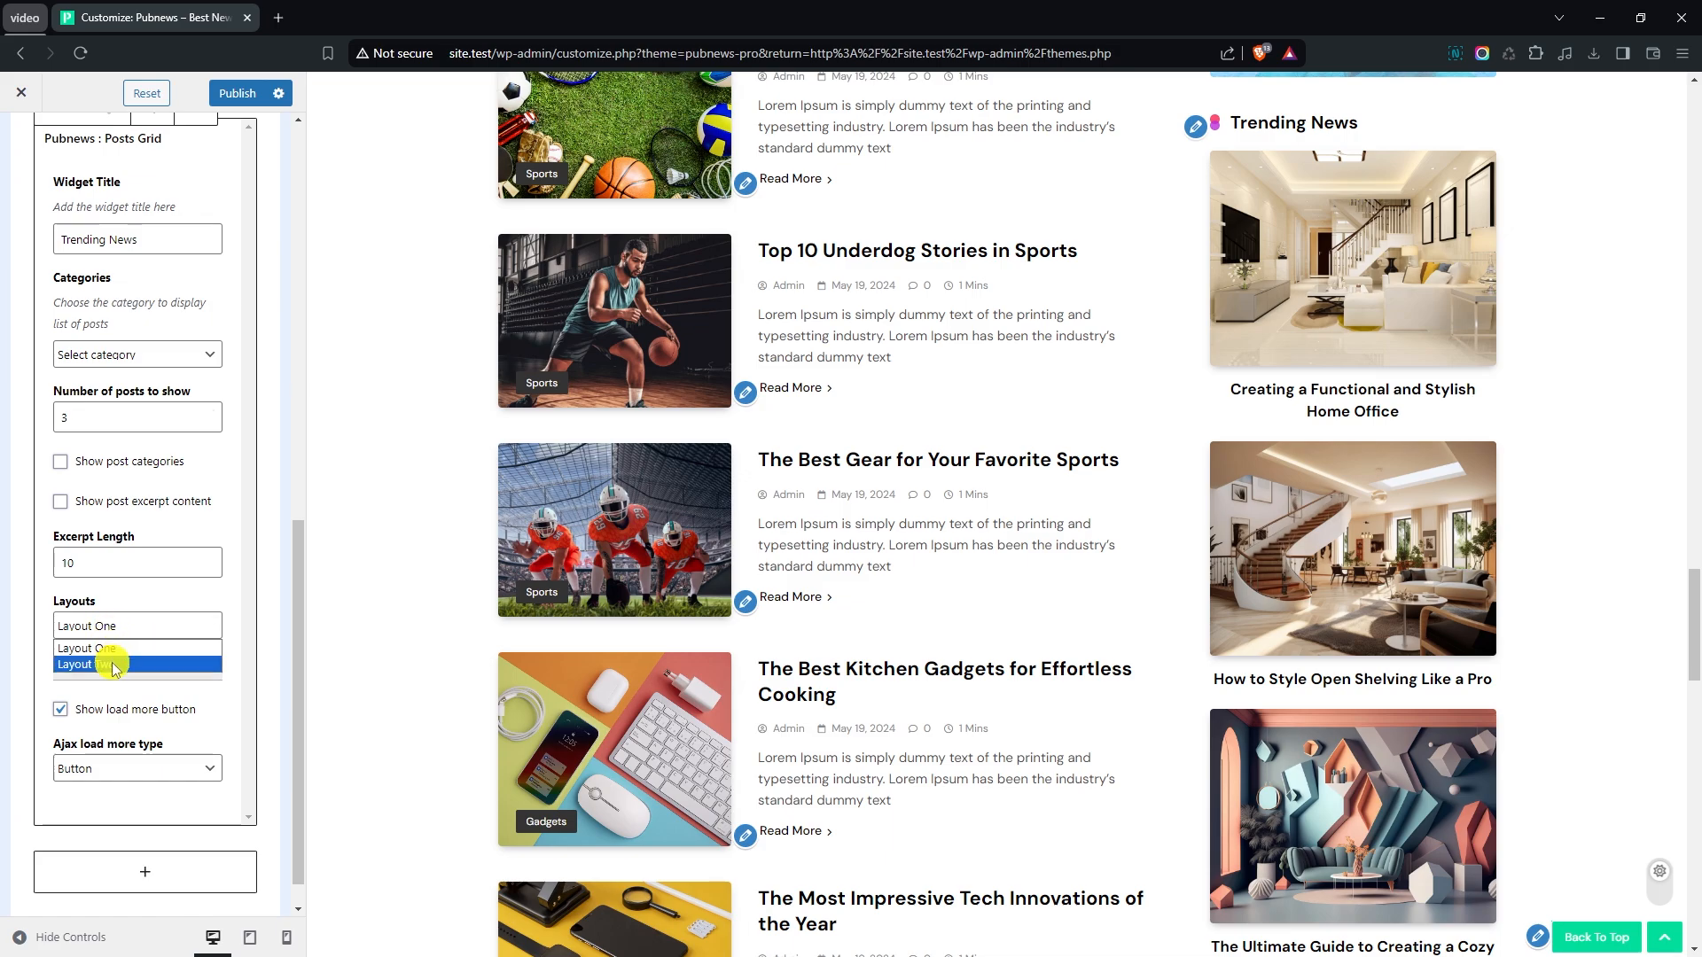
click(114, 663)
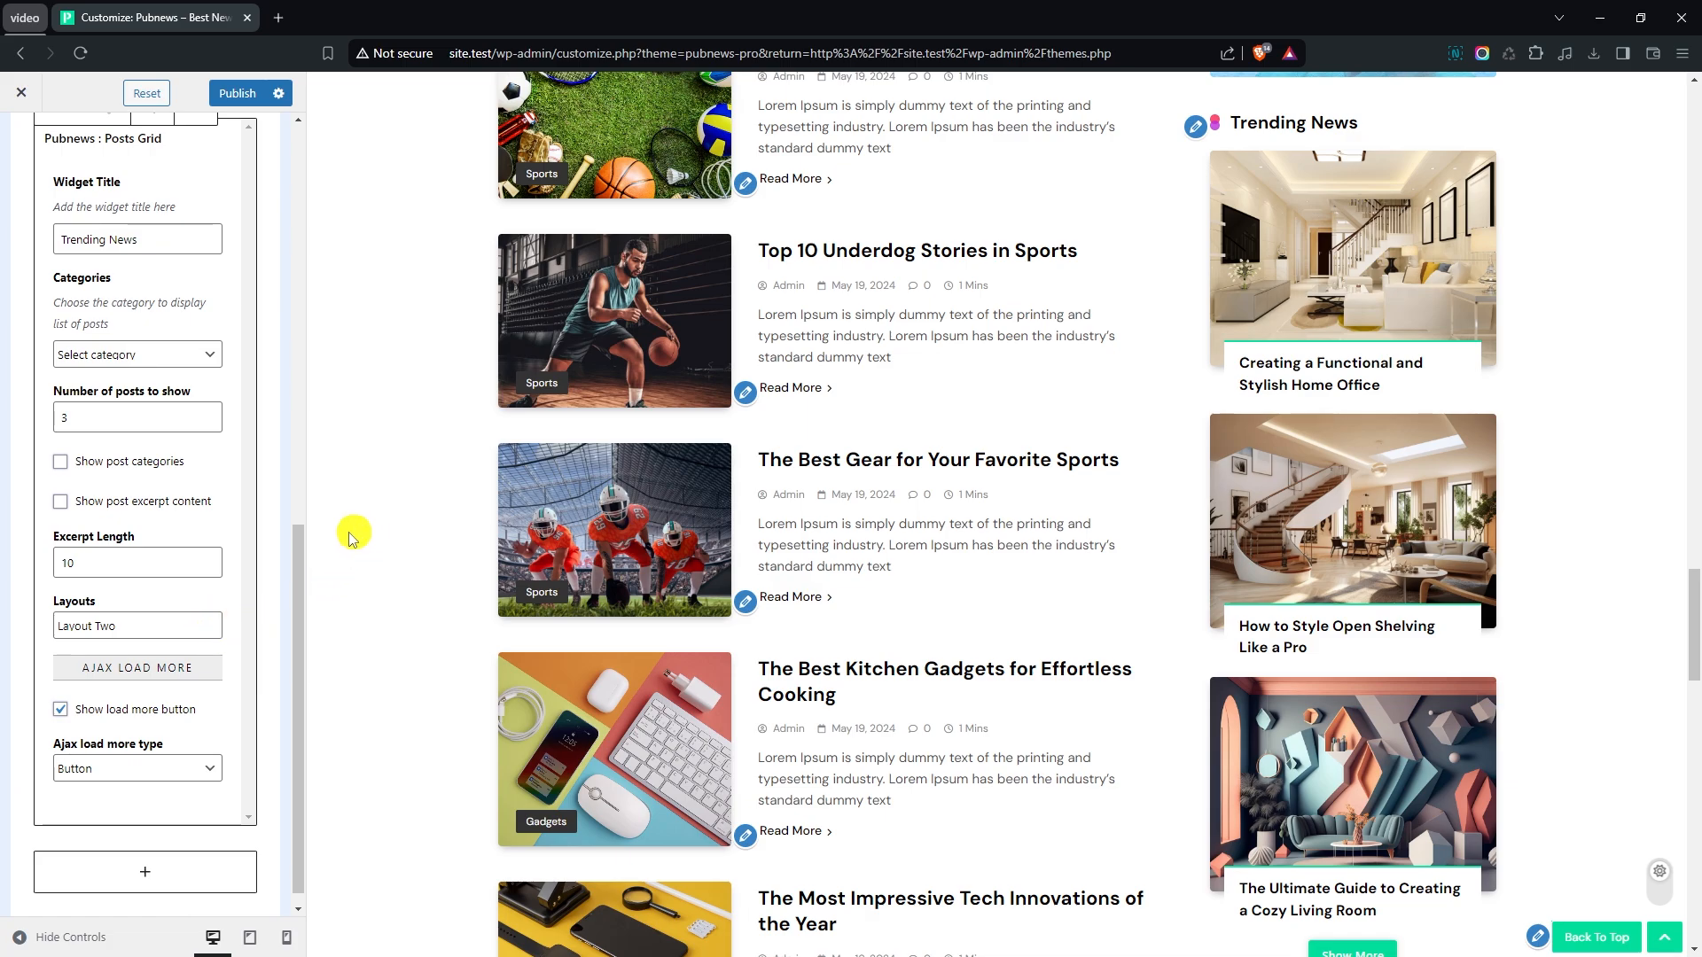
click(60, 462)
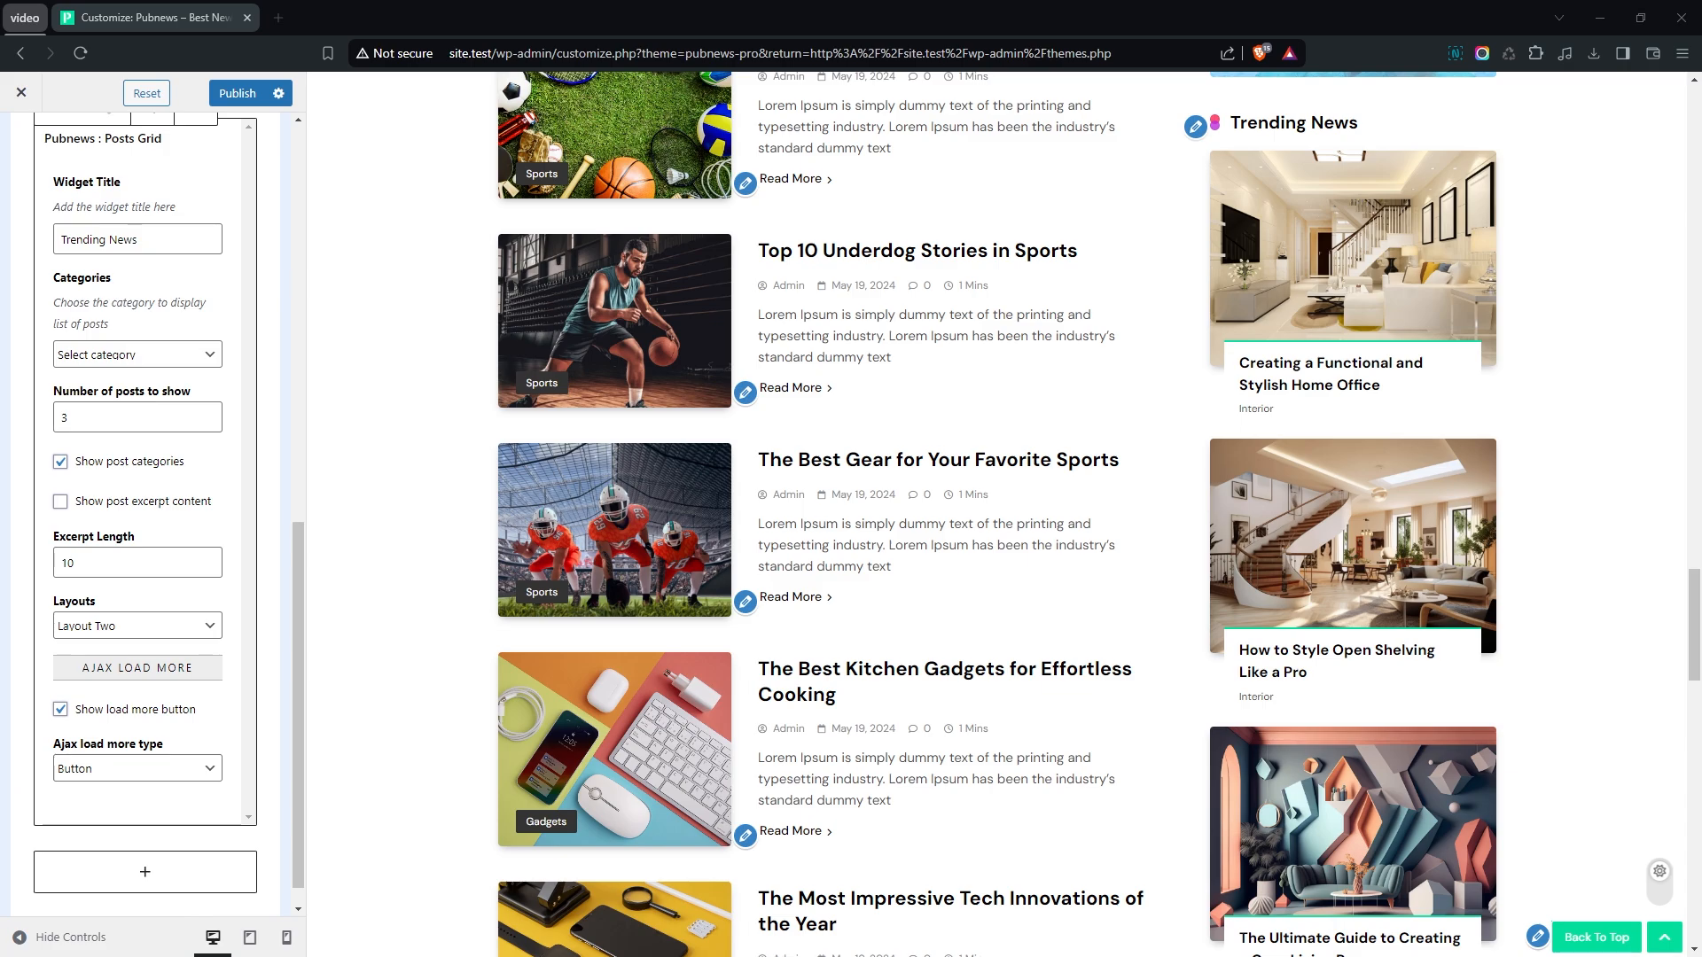
scroll(1498, 477, up, 1)
scroll(1589, 480, down, 4)
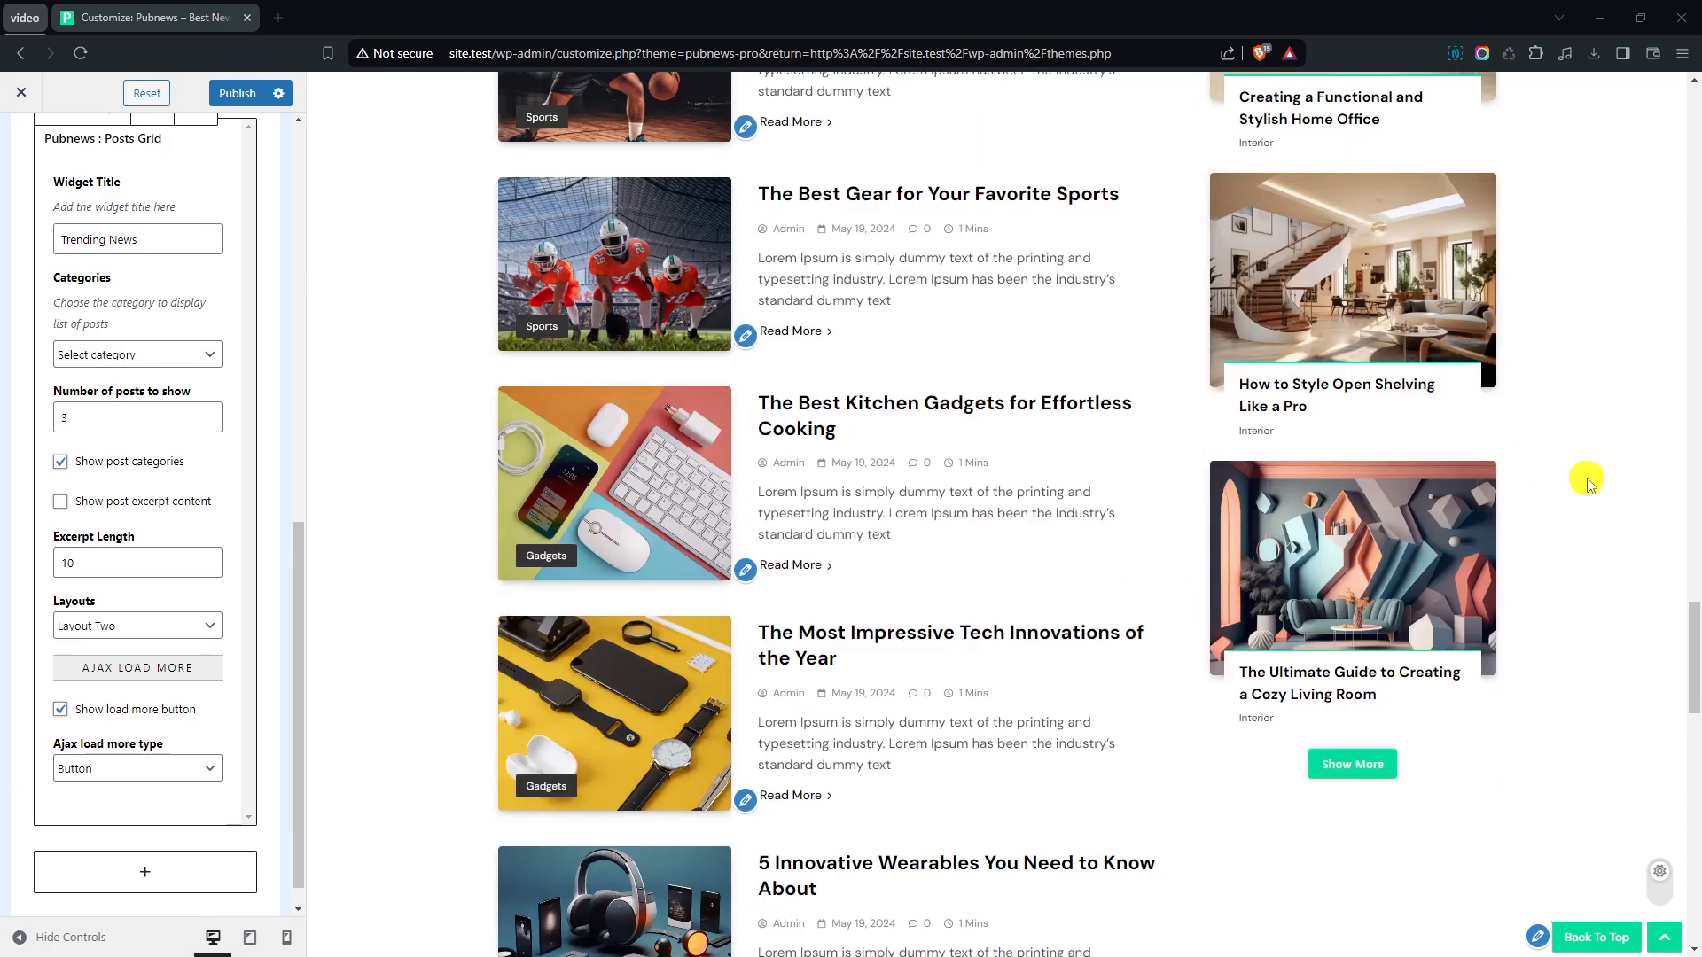
scroll(1585, 484, down, 3)
scroll(1582, 499, down, 3)
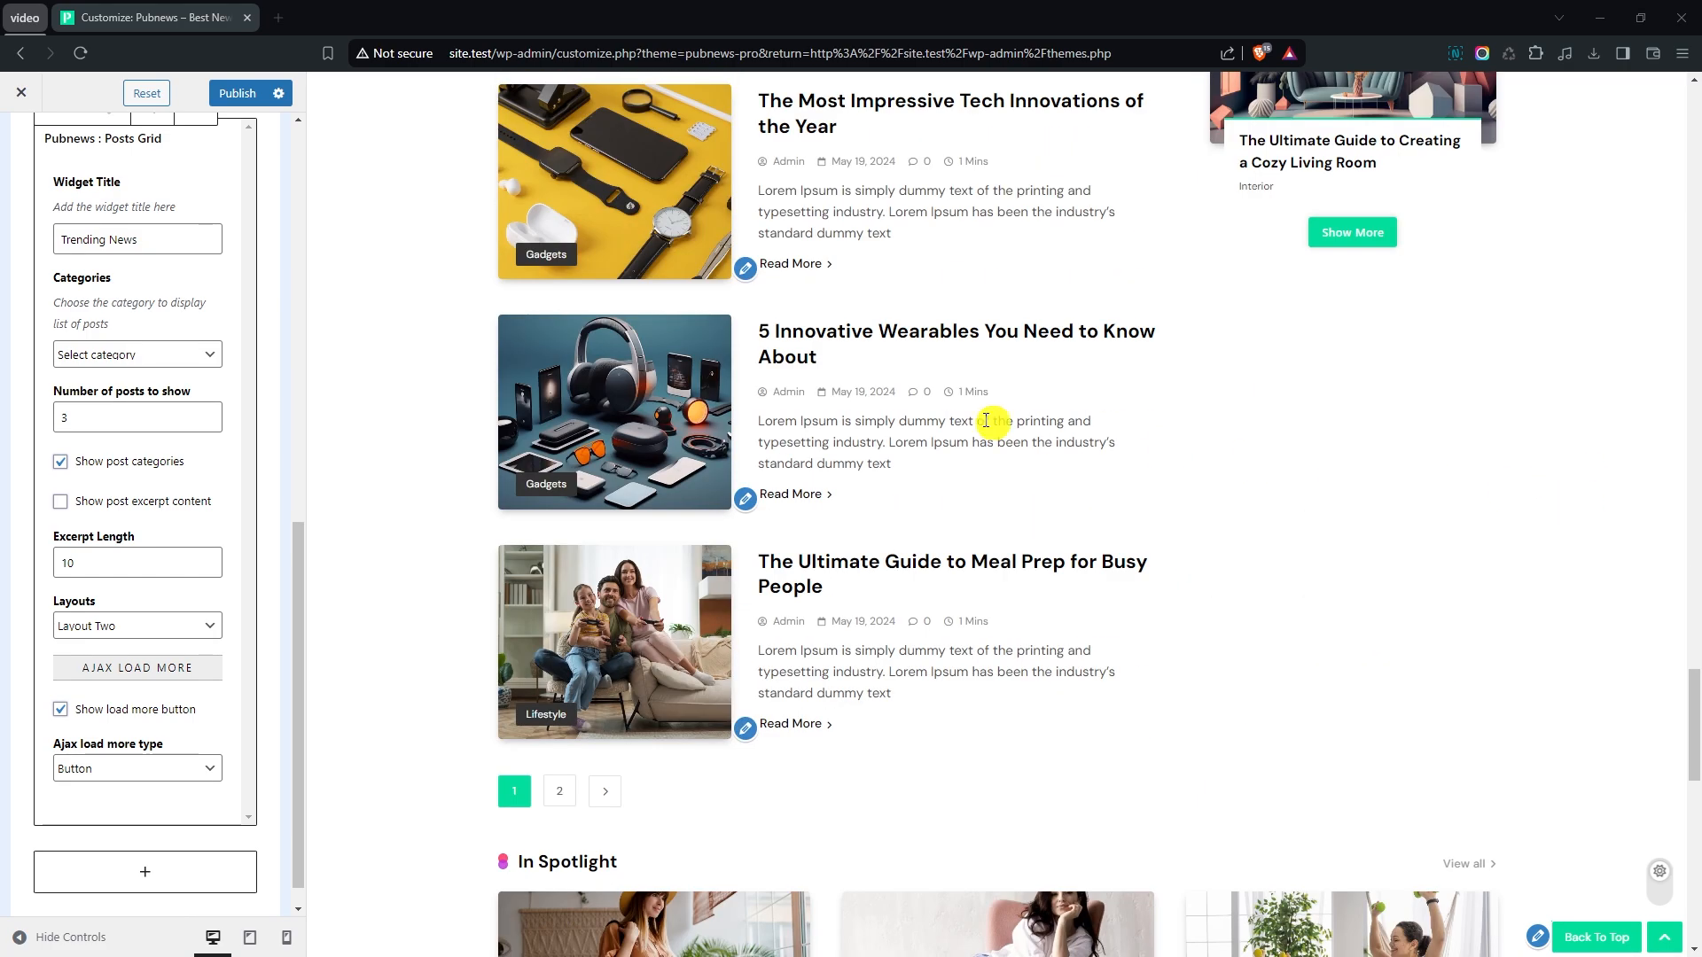
- Leave the sidebar widget settings and enable the footer section in the Theme Footer options
scroll(19, 311, up, 15)
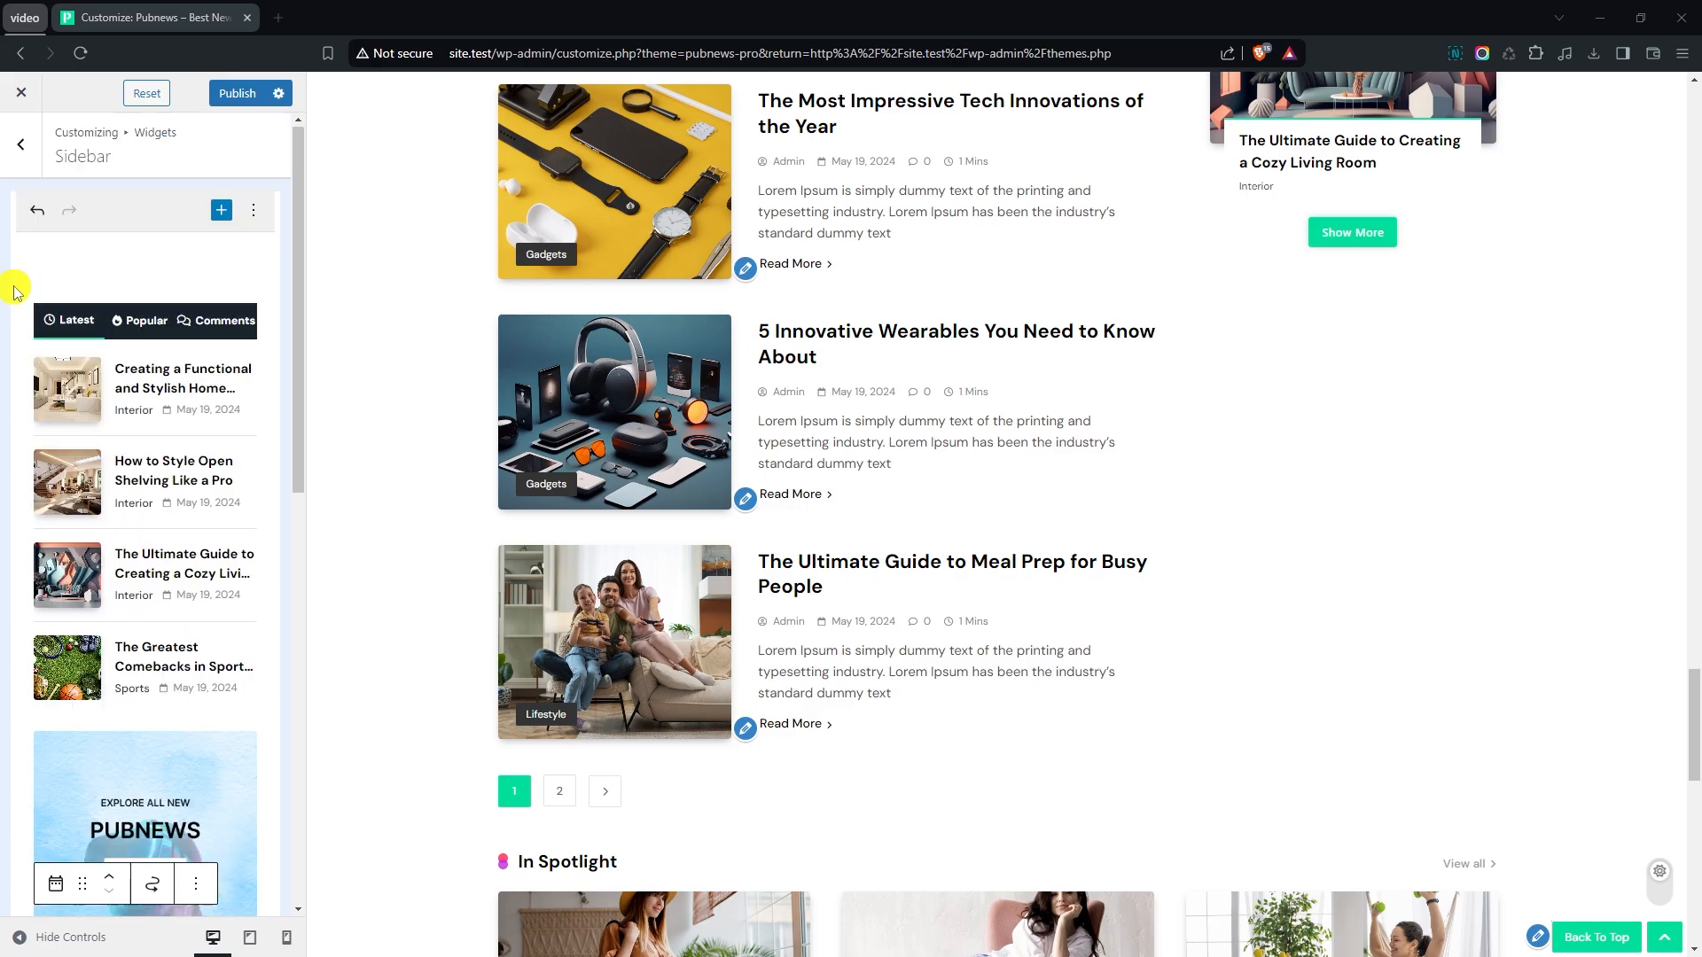
click(18, 156)
click(19, 152)
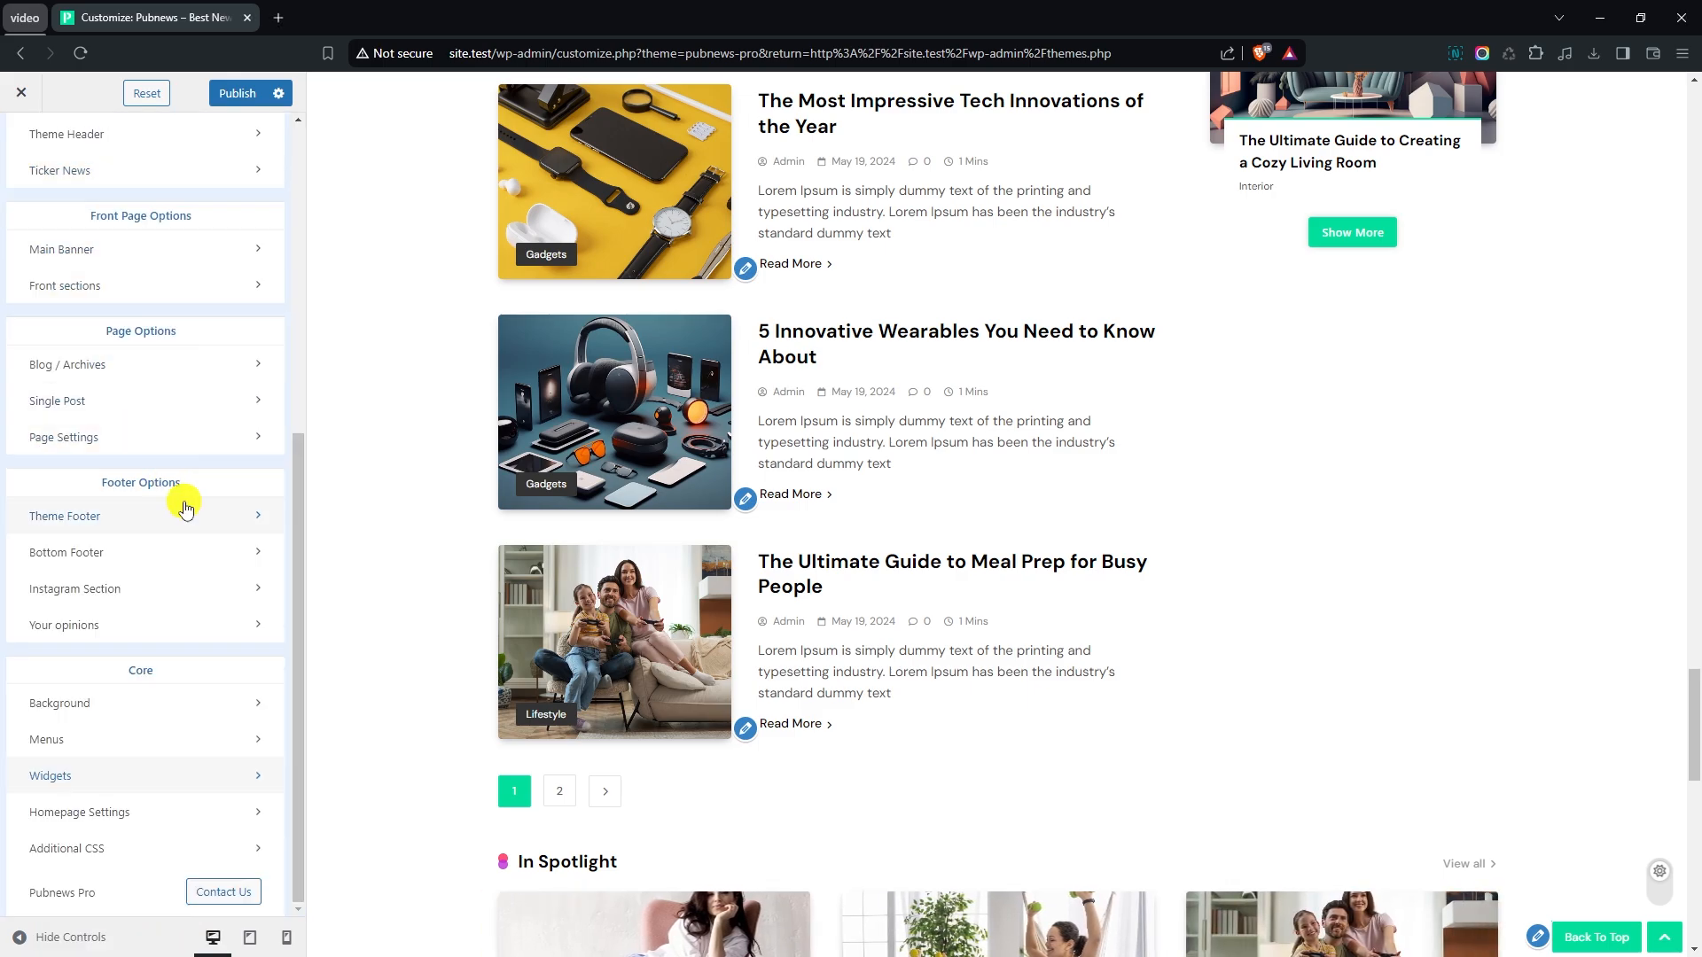
click(125, 516)
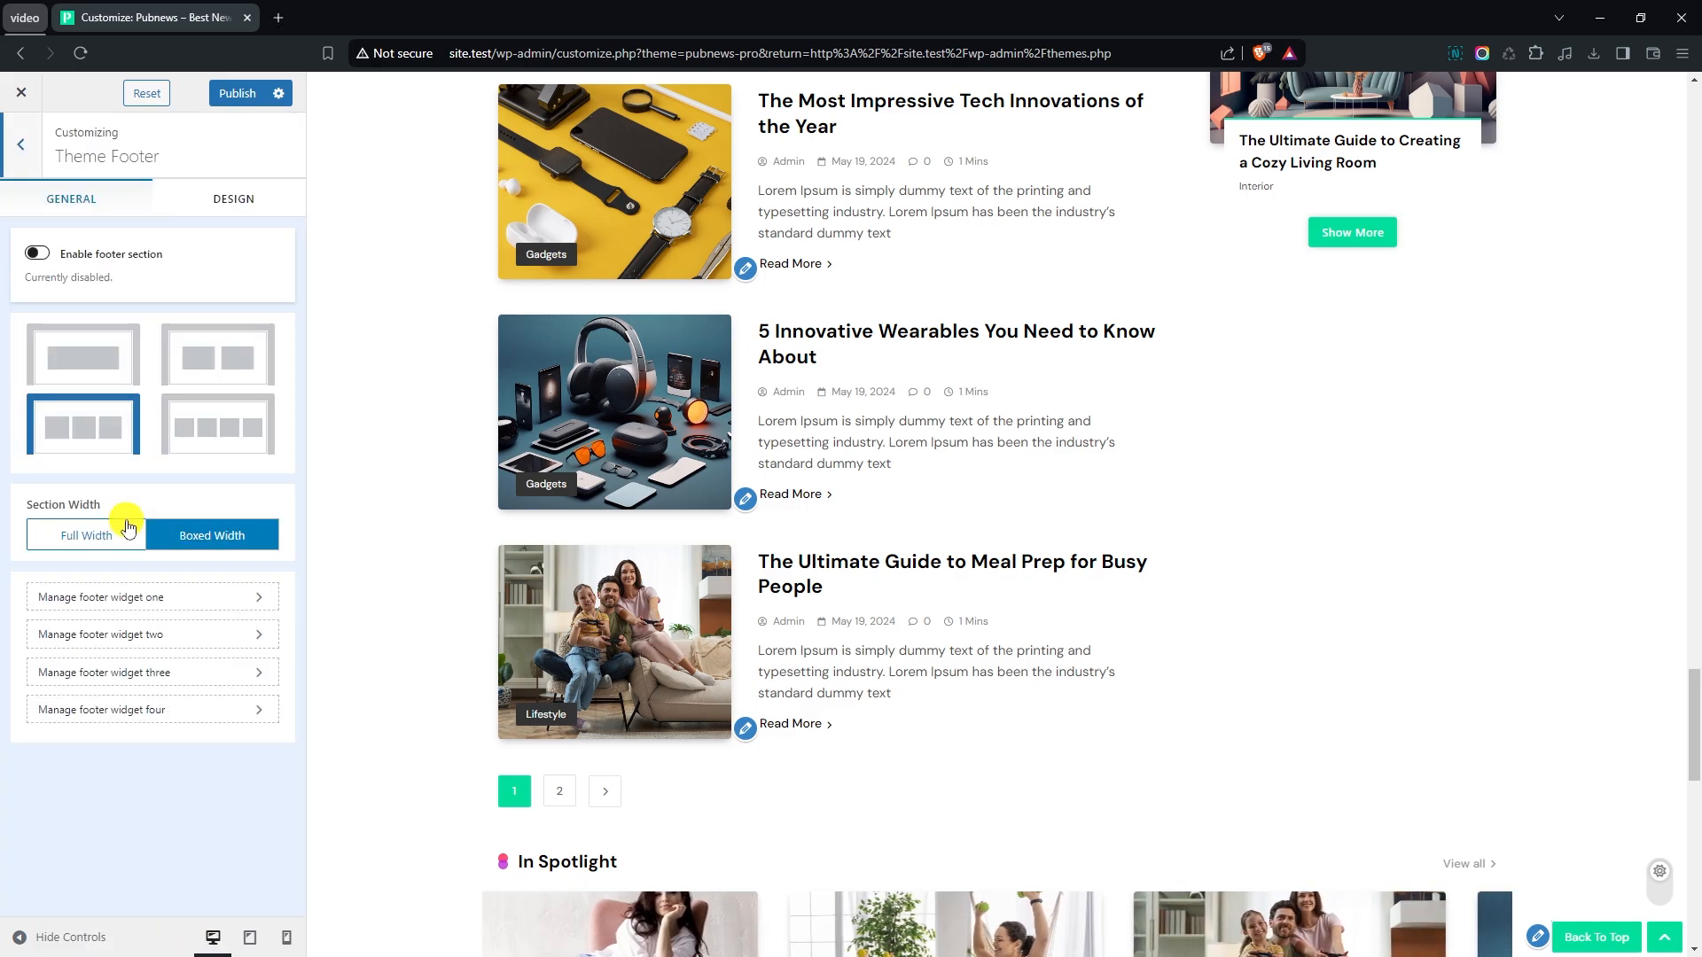
click(34, 257)
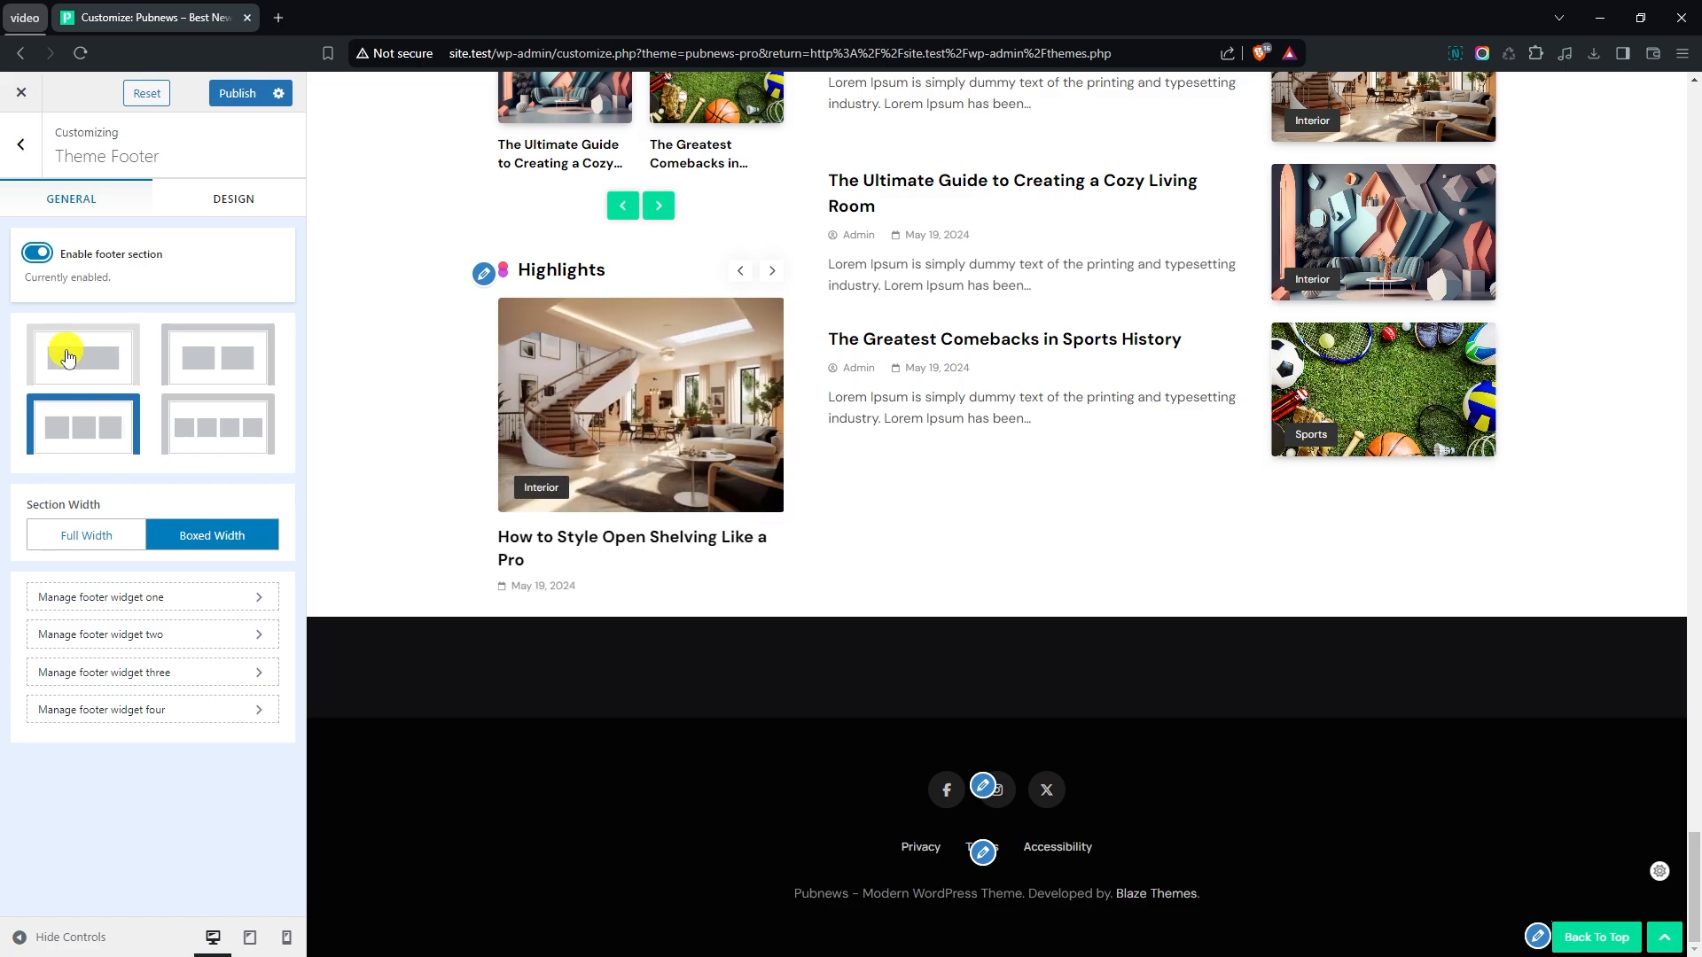
- Open the management of footer widget one and add the Pubnews : Widget Title widget to the empty Footer Sidebar - Column 1
click(157, 607)
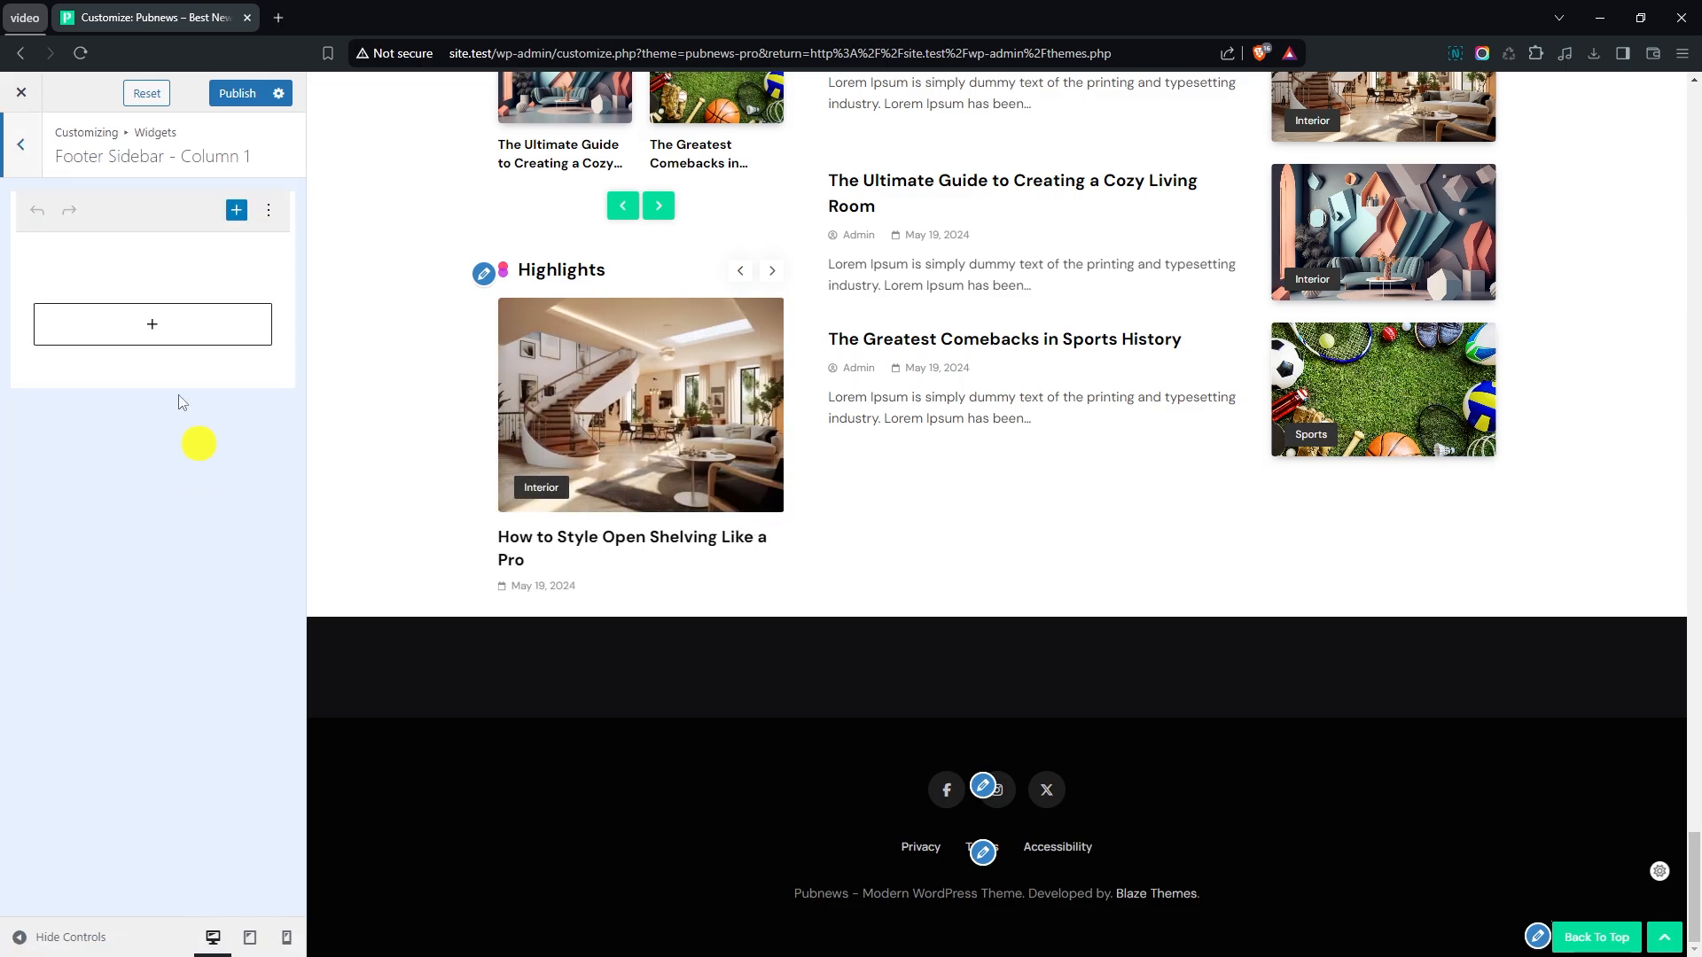
click(151, 328)
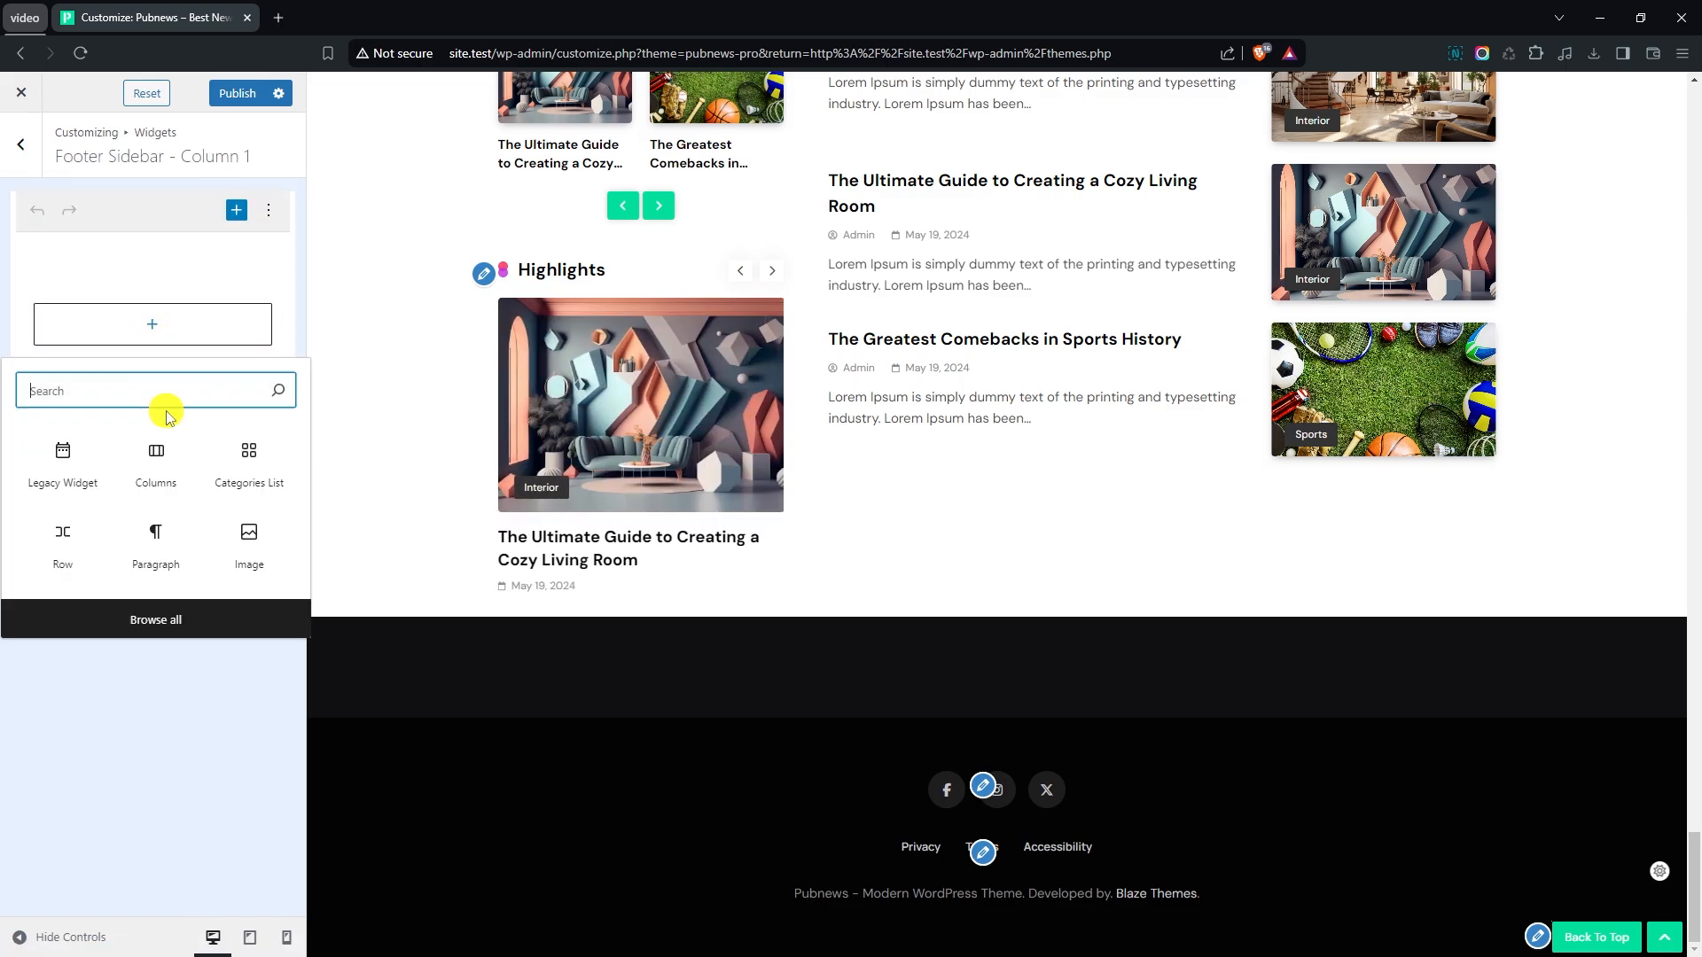
click(170, 633)
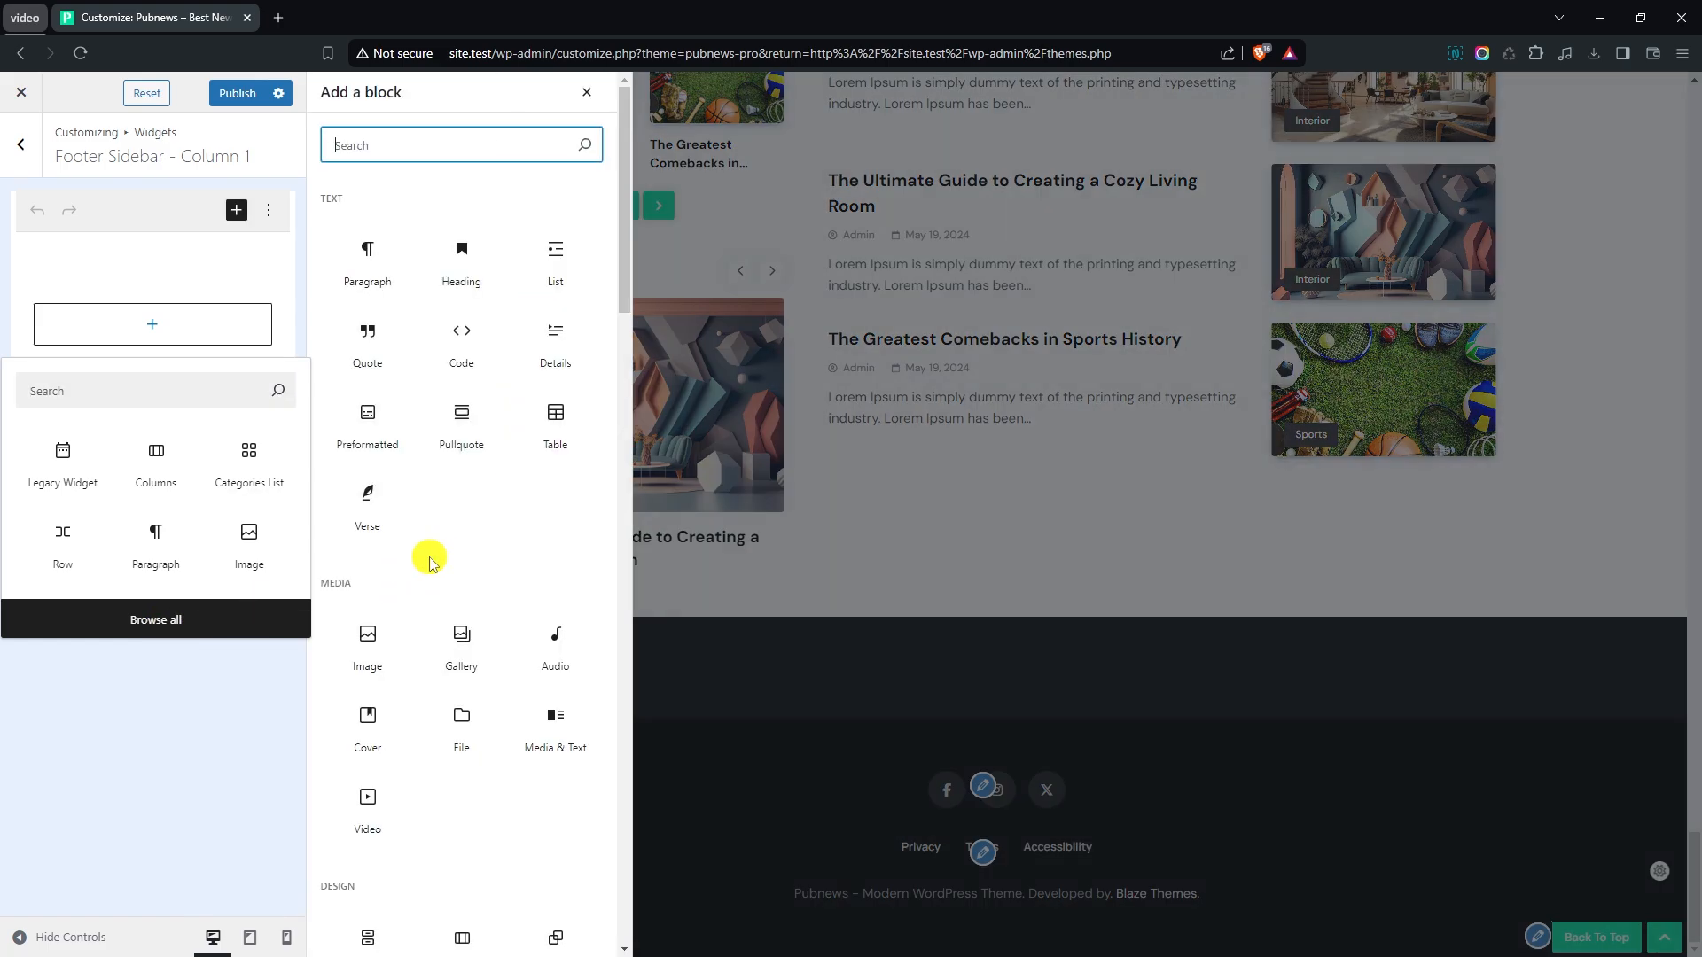
scroll(429, 558, down, 10)
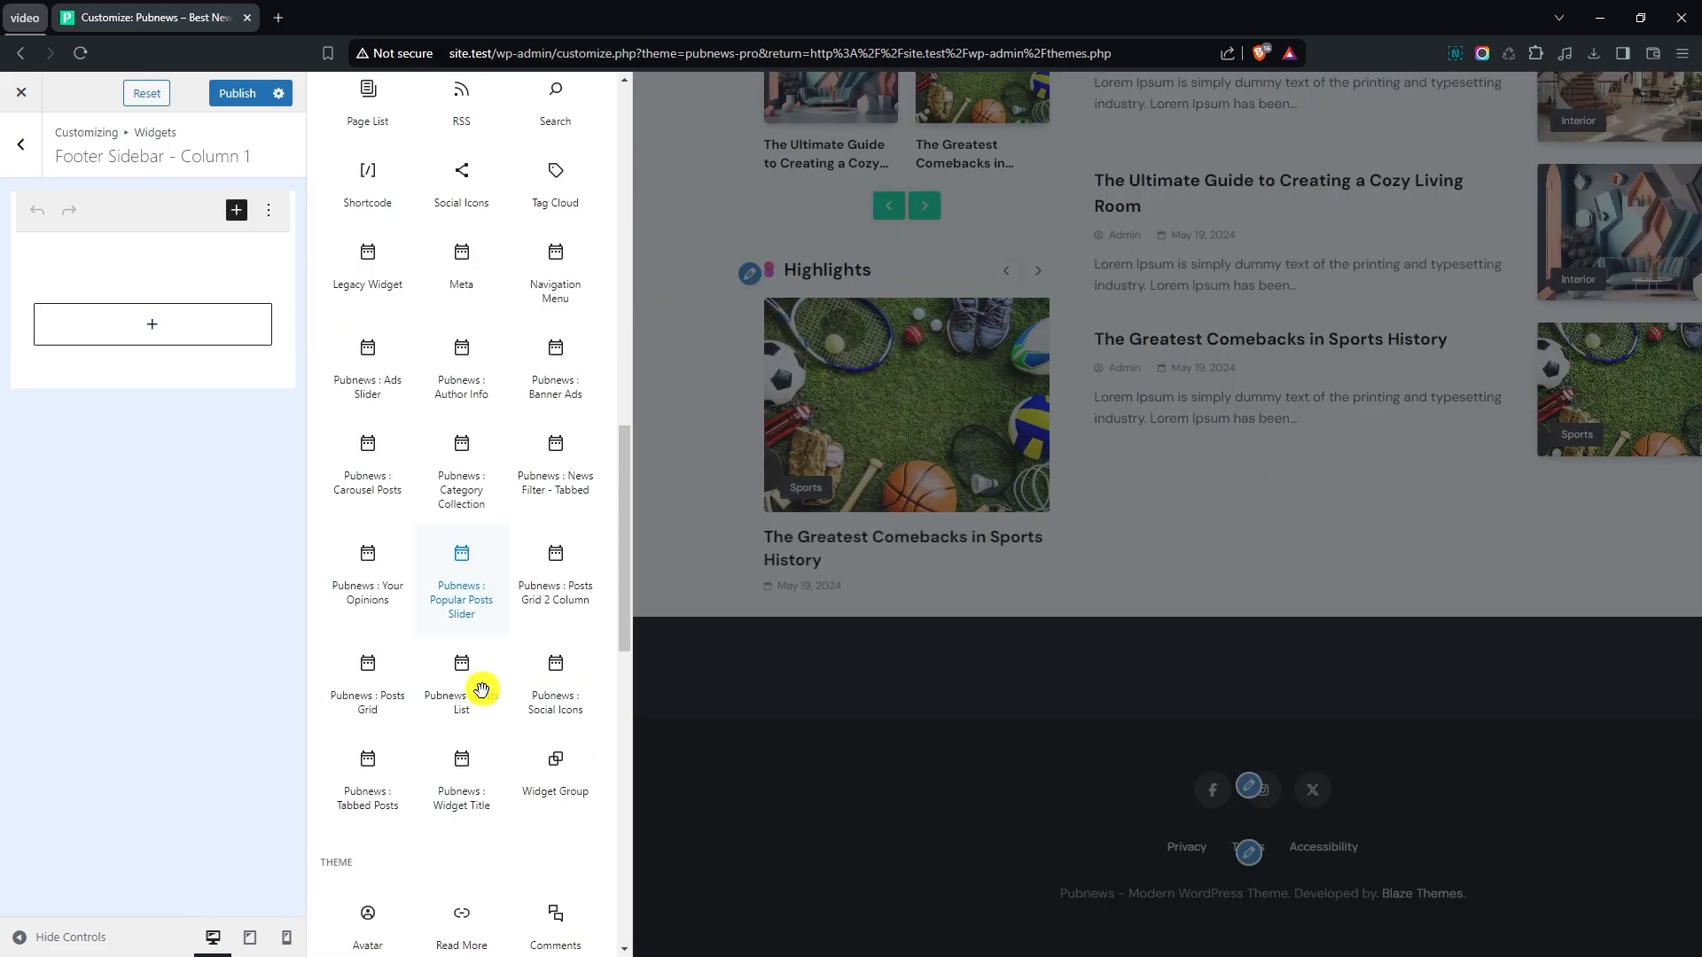
click(467, 797)
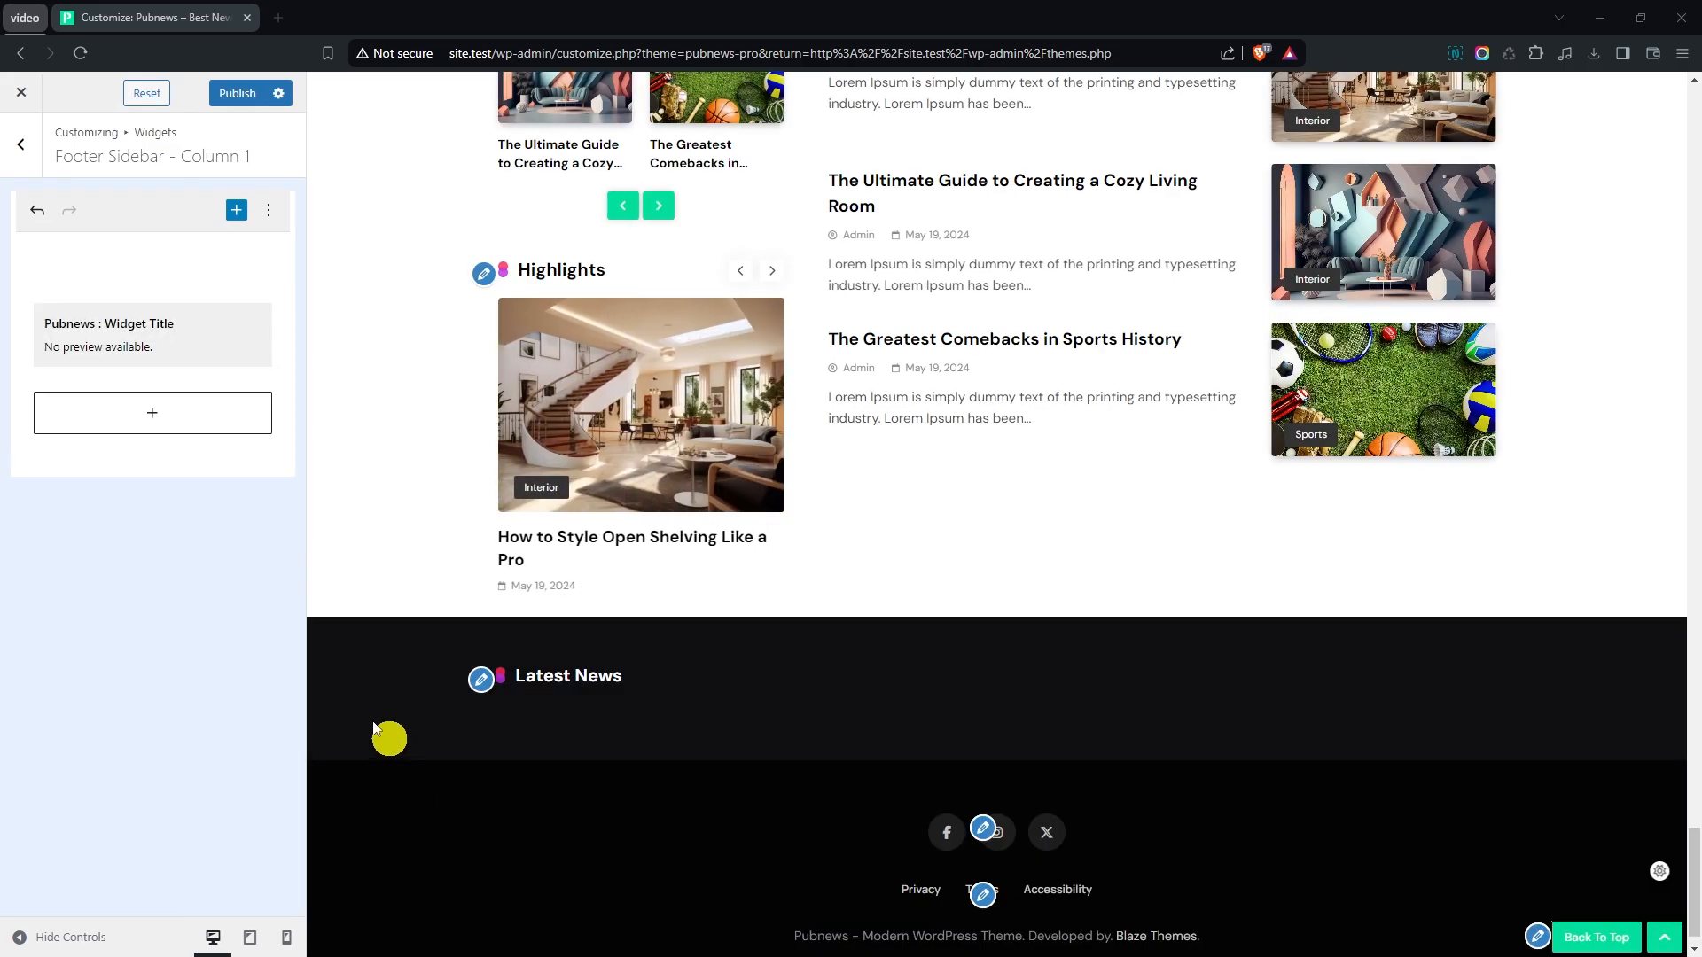
- Add a paragraph block below the widget title and paste the copied text about Blaze Themes' collection of professional WordPress themes
click(151, 413)
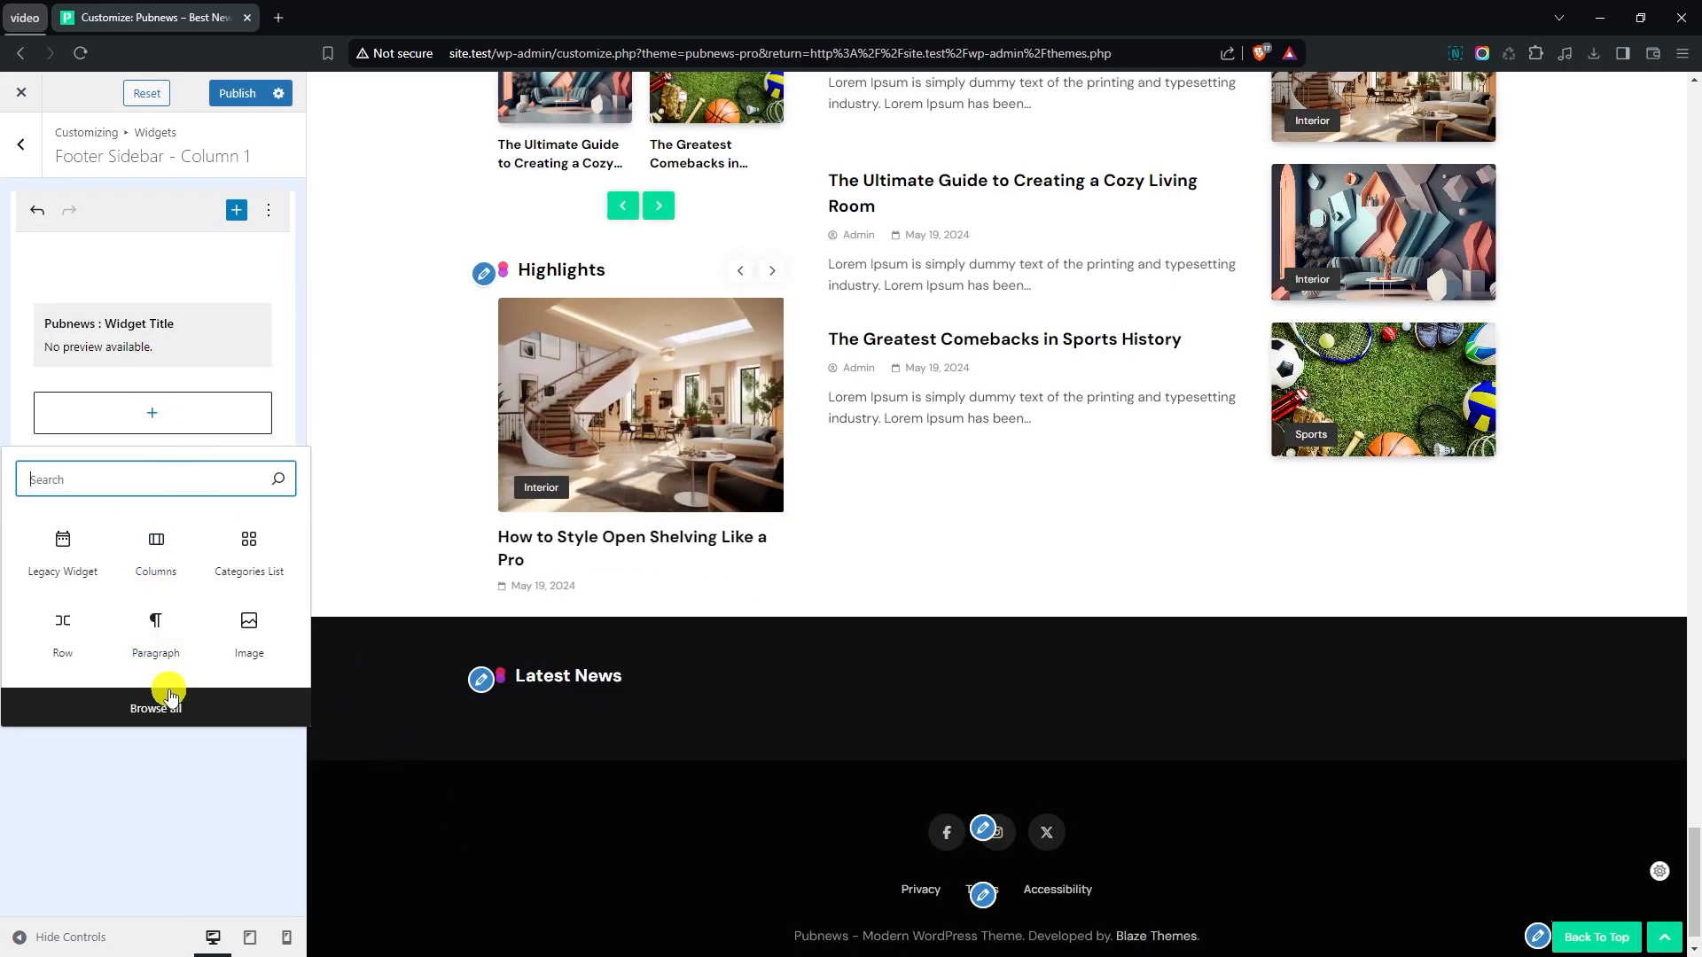
click(154, 625)
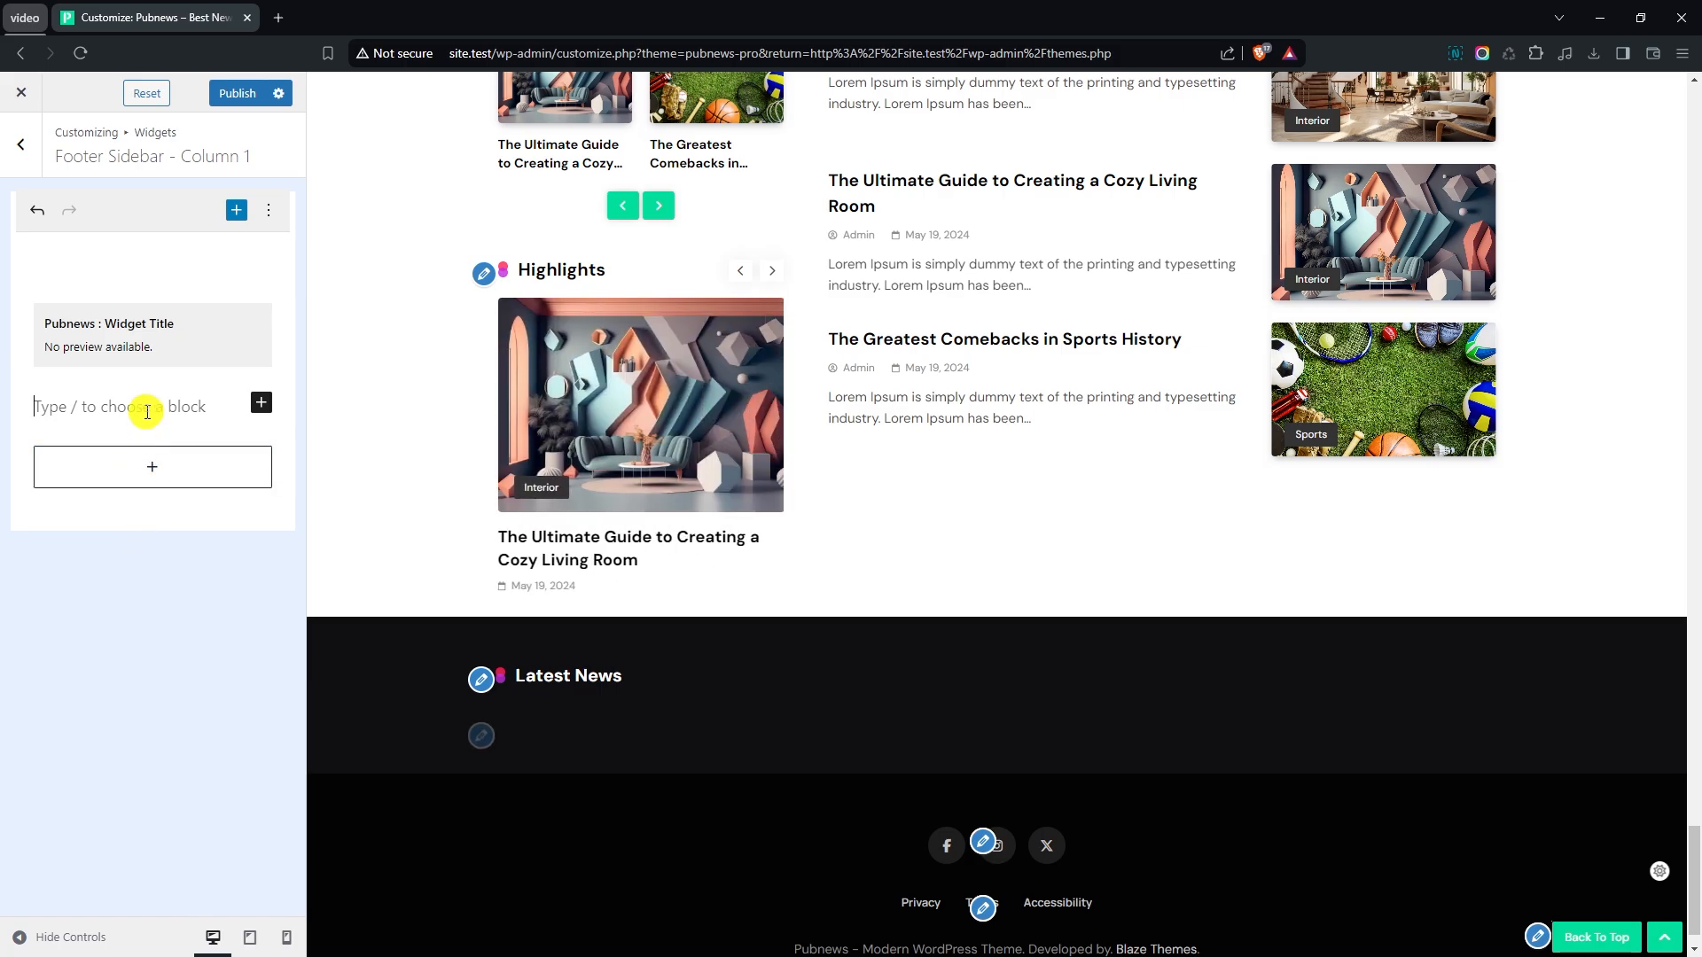
text(Blaze Themes' collection of professional WordPress themes bring your ideas to life. Designed with improved UI & UX and additional advanced features to manage your WordPress website with ease.)
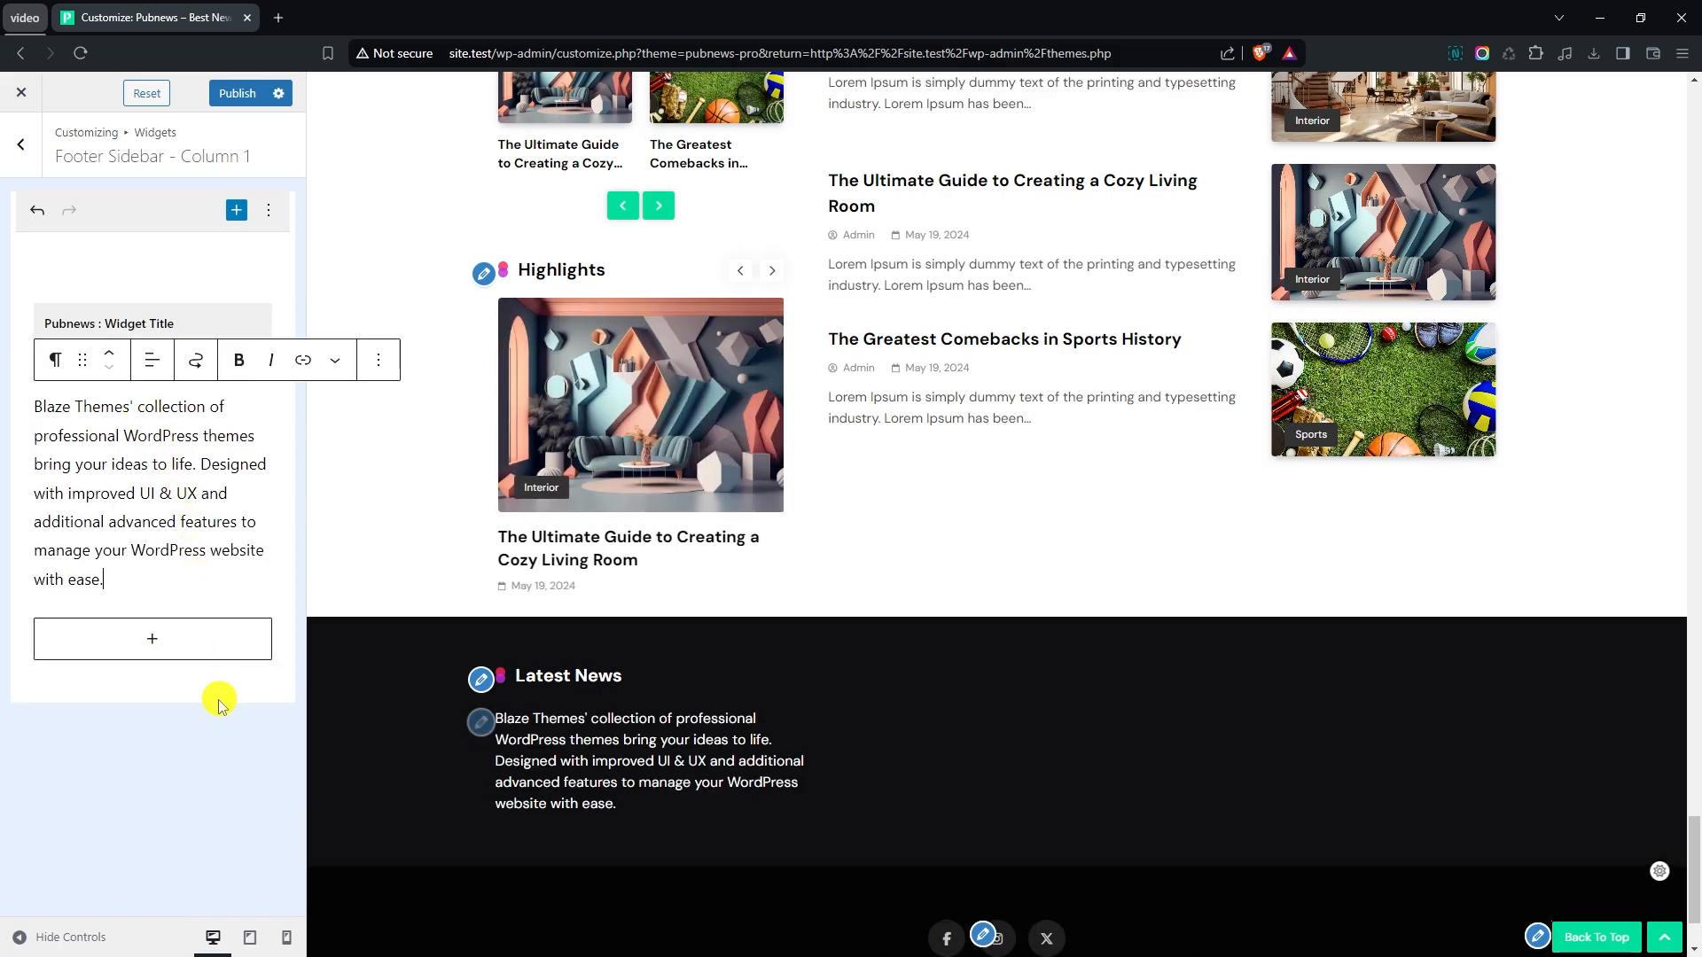
- Set the Widget Title widget's custom title in footer column 1 to About Us
click(205, 326)
click(168, 423)
key(BackSpace)
key(BackSpace)
key(BackSpace)
key(BackSpace)
key(BackSpace)
key(BackSpace)
key(BackSpace)
key(BackSpace)
key(BackSpace)
key(BackSpace)
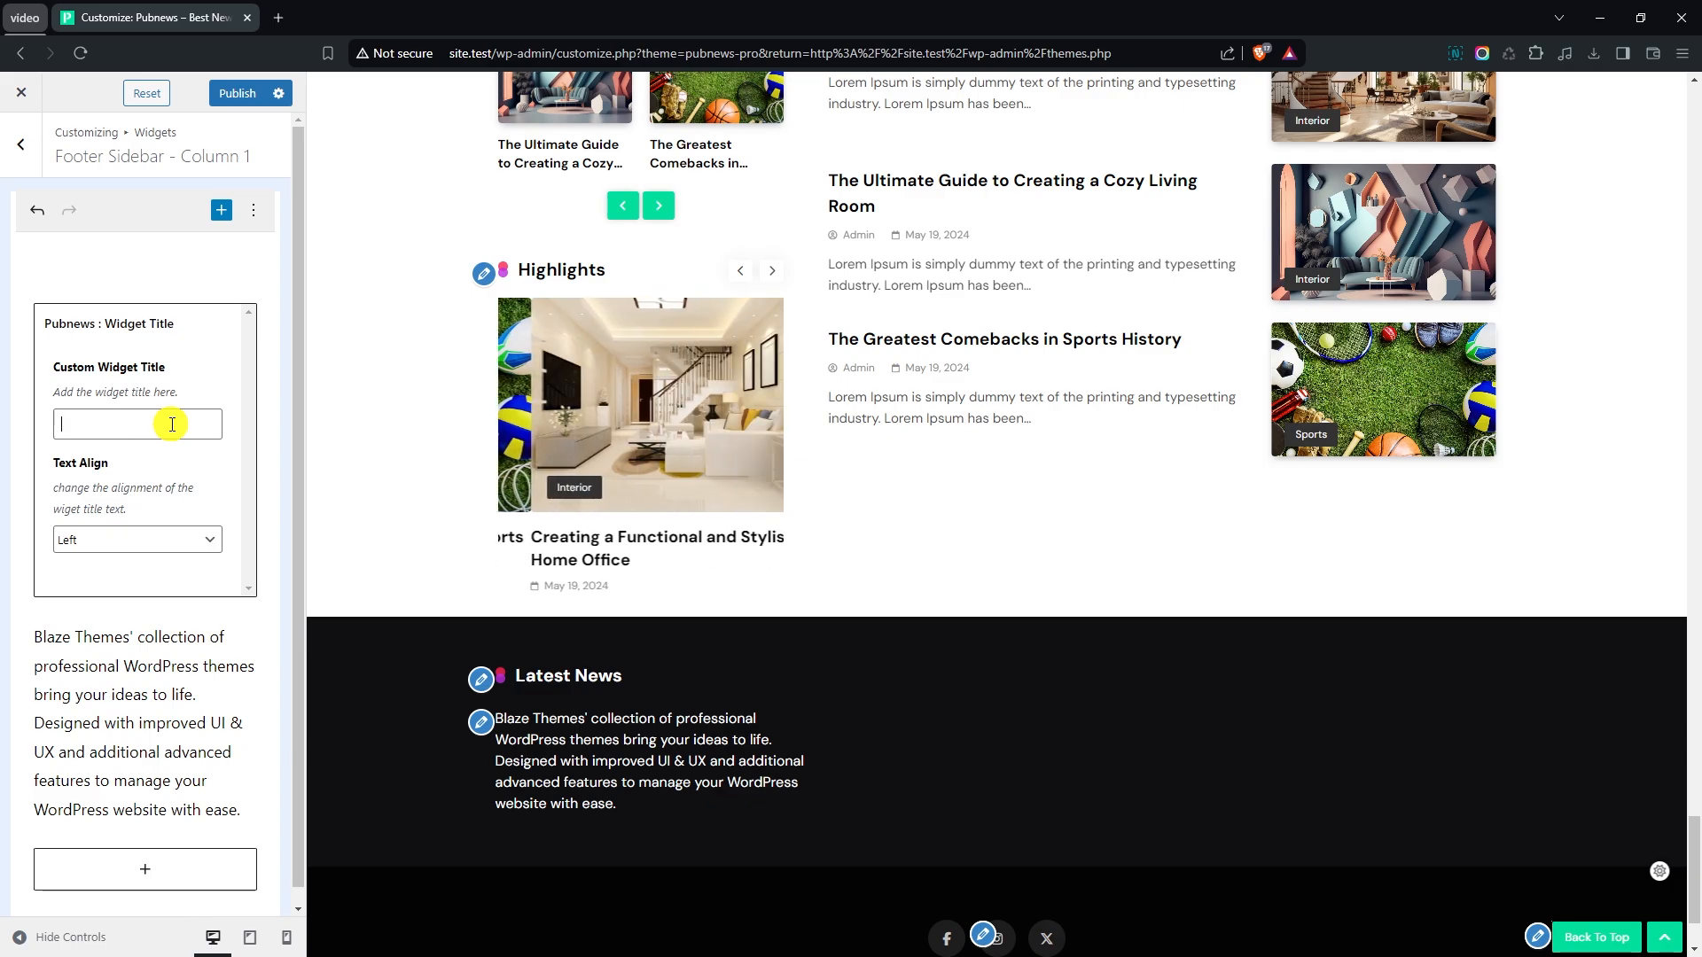
text(About Us)
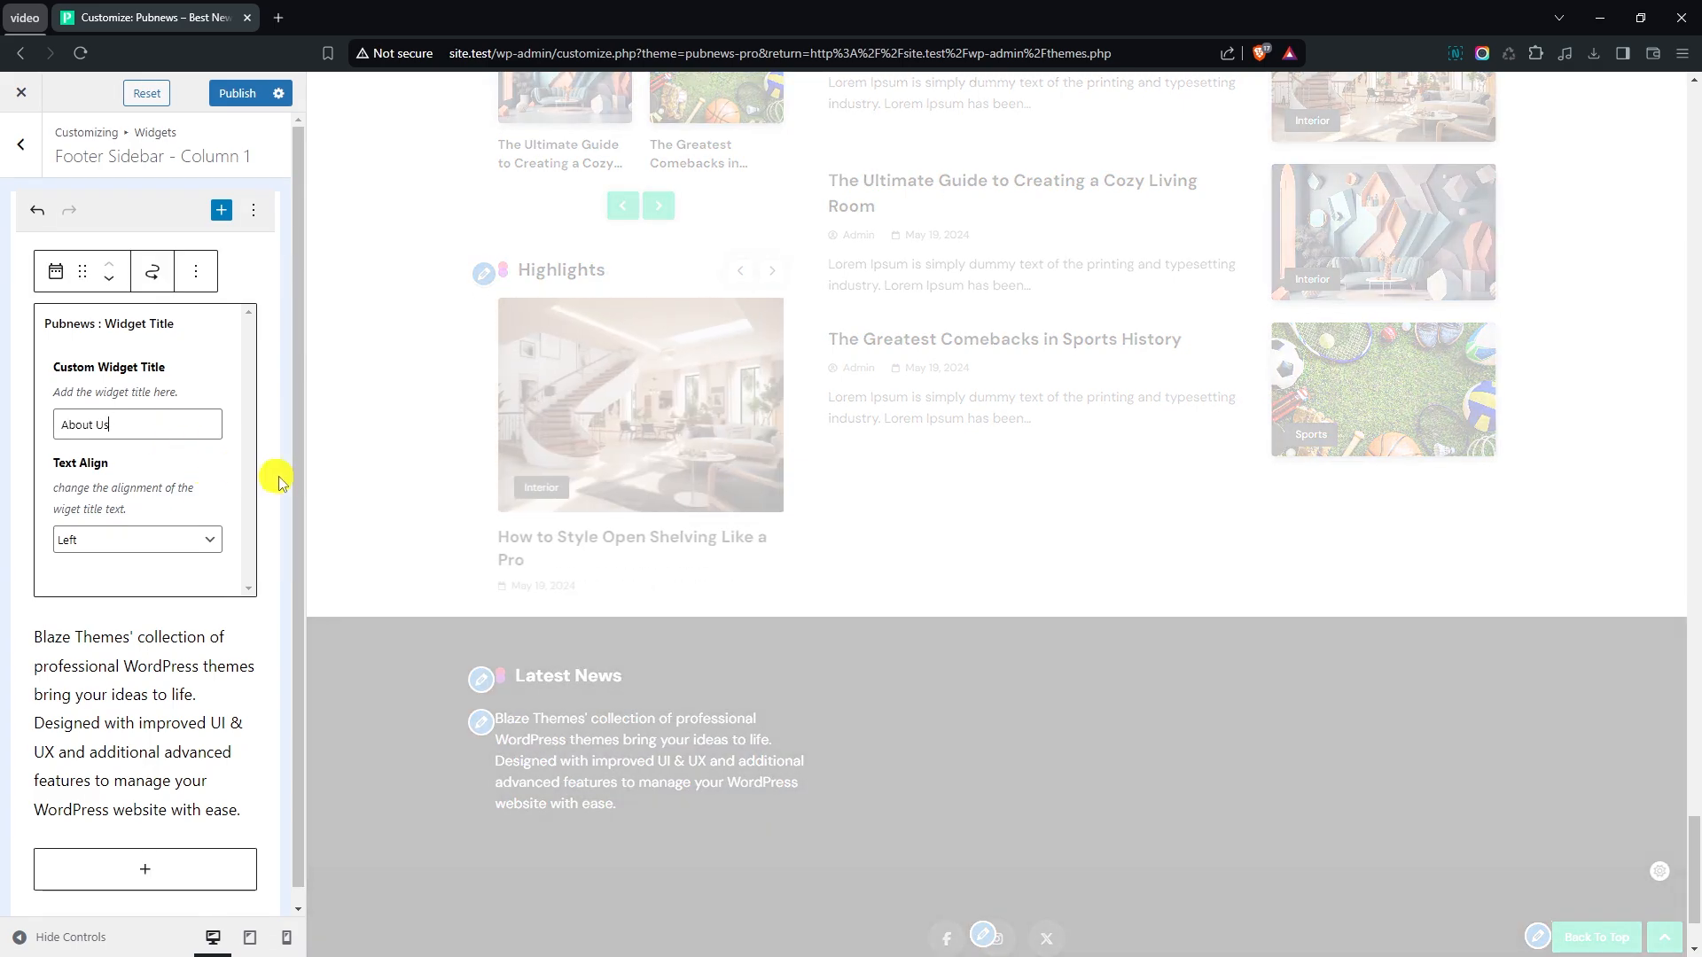
- Add the Pubnews : Social Icons widget below the paragraph in Footer Sidebar - Column 1
scroll(348, 521, down, 1)
scroll(116, 693, down, 1)
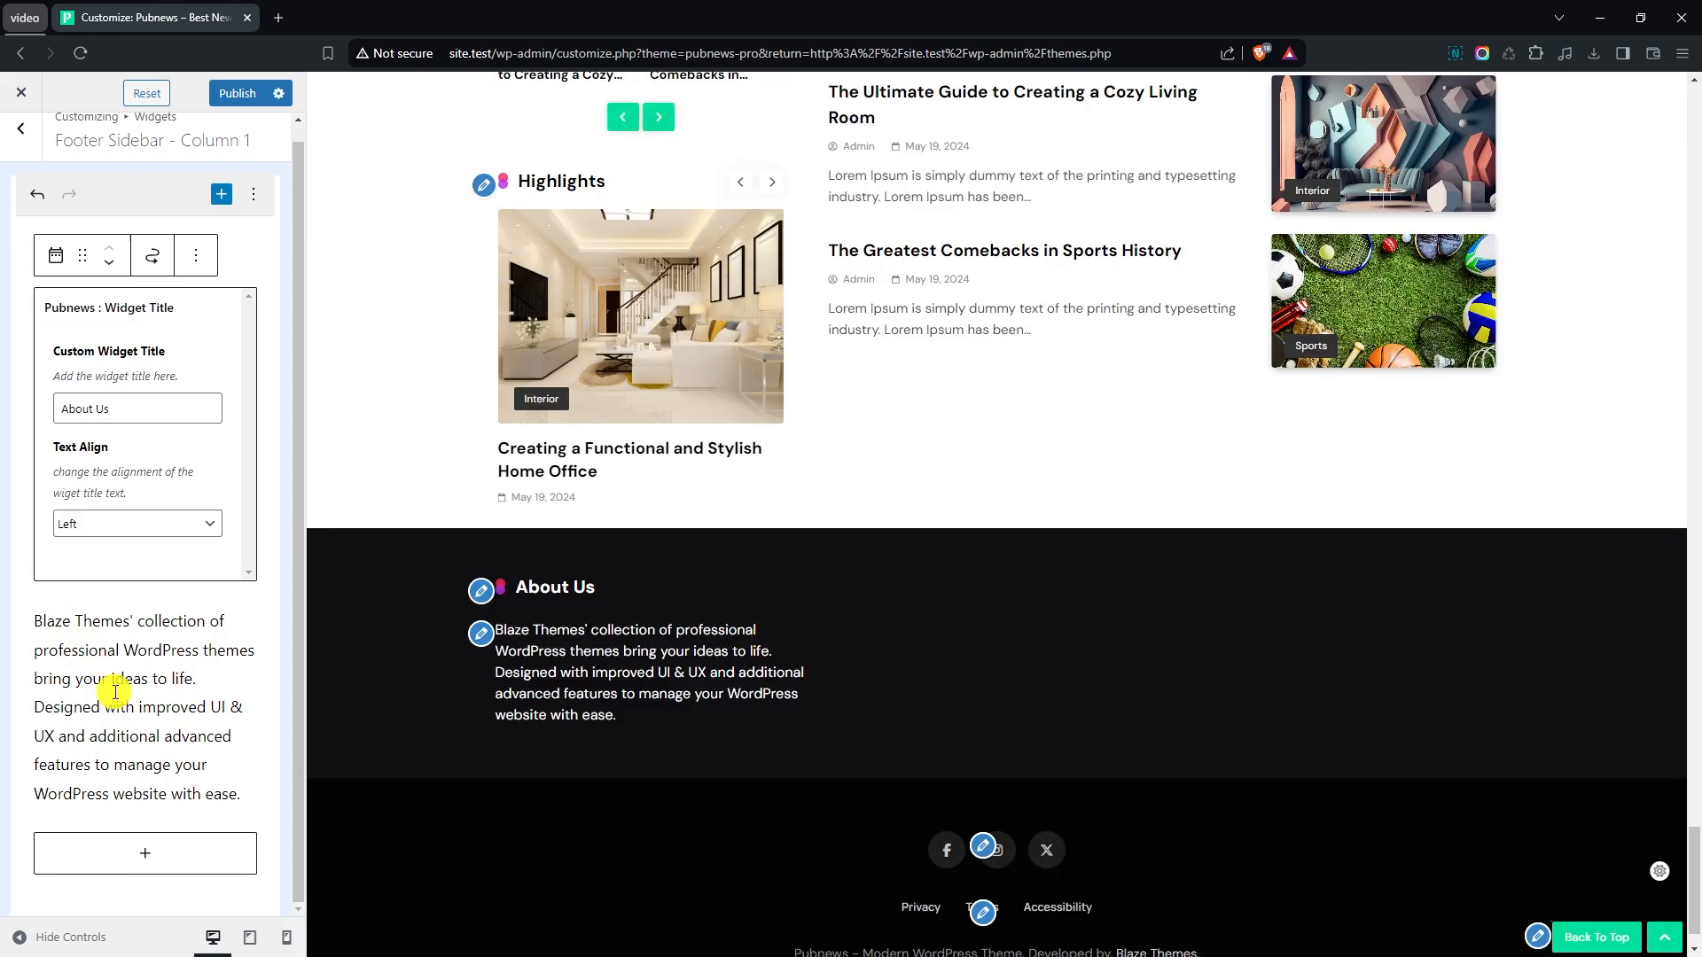
click(140, 847)
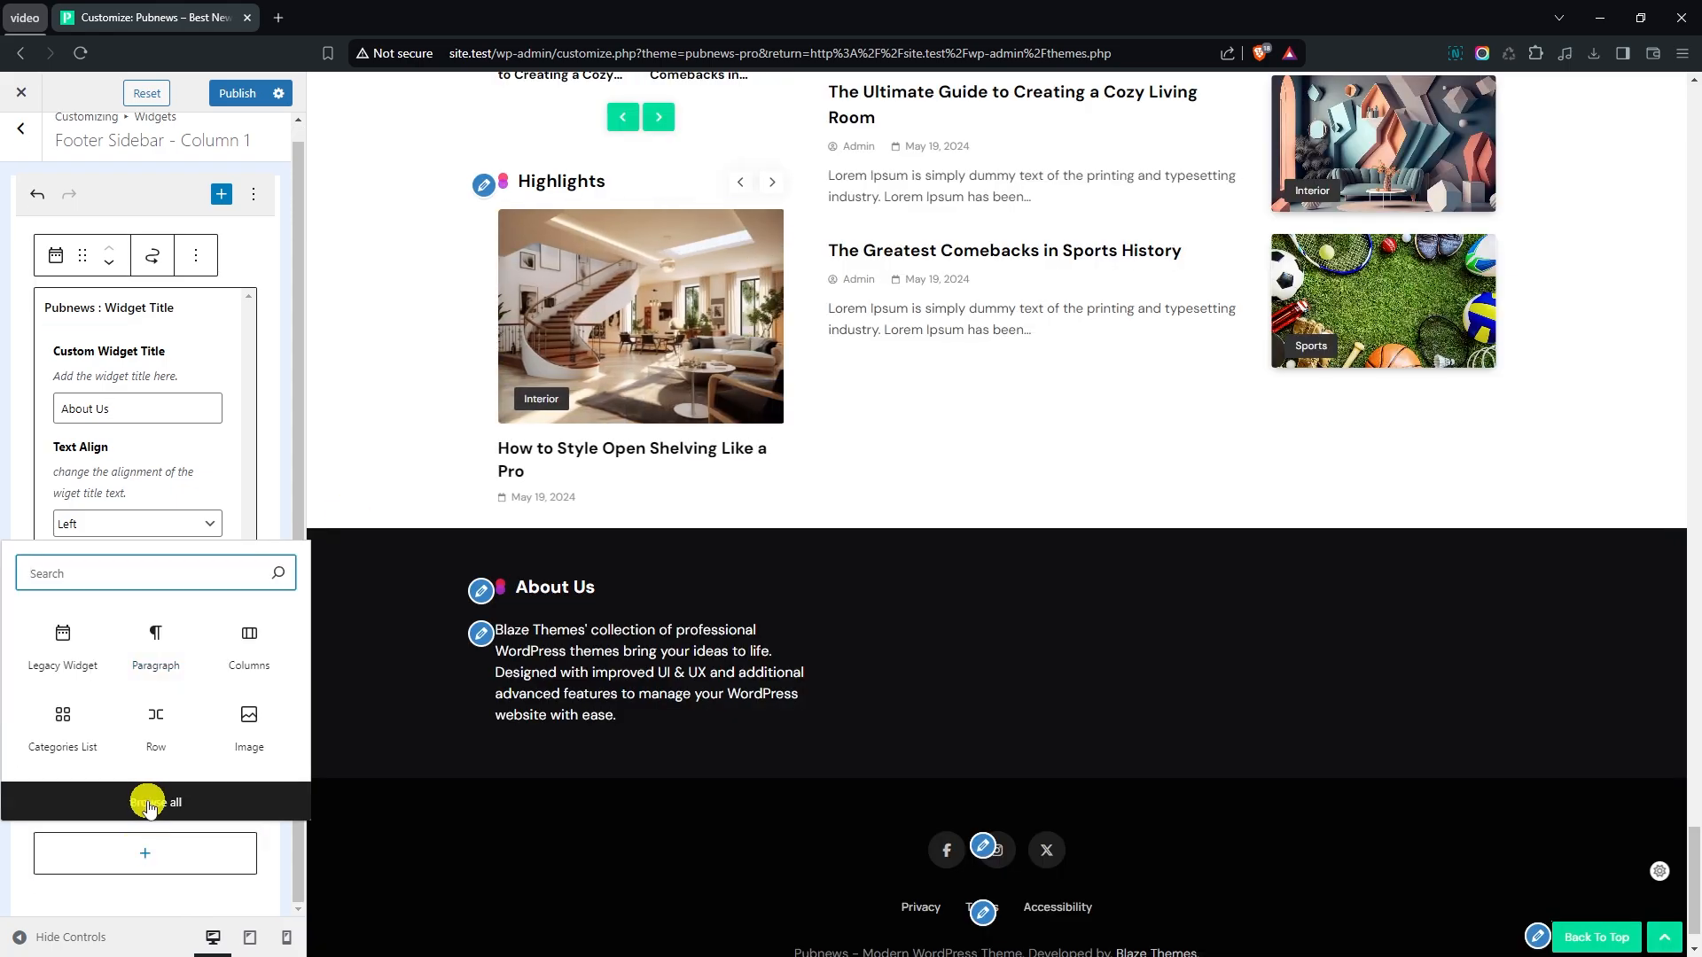
click(160, 804)
scroll(532, 656, down, 10)
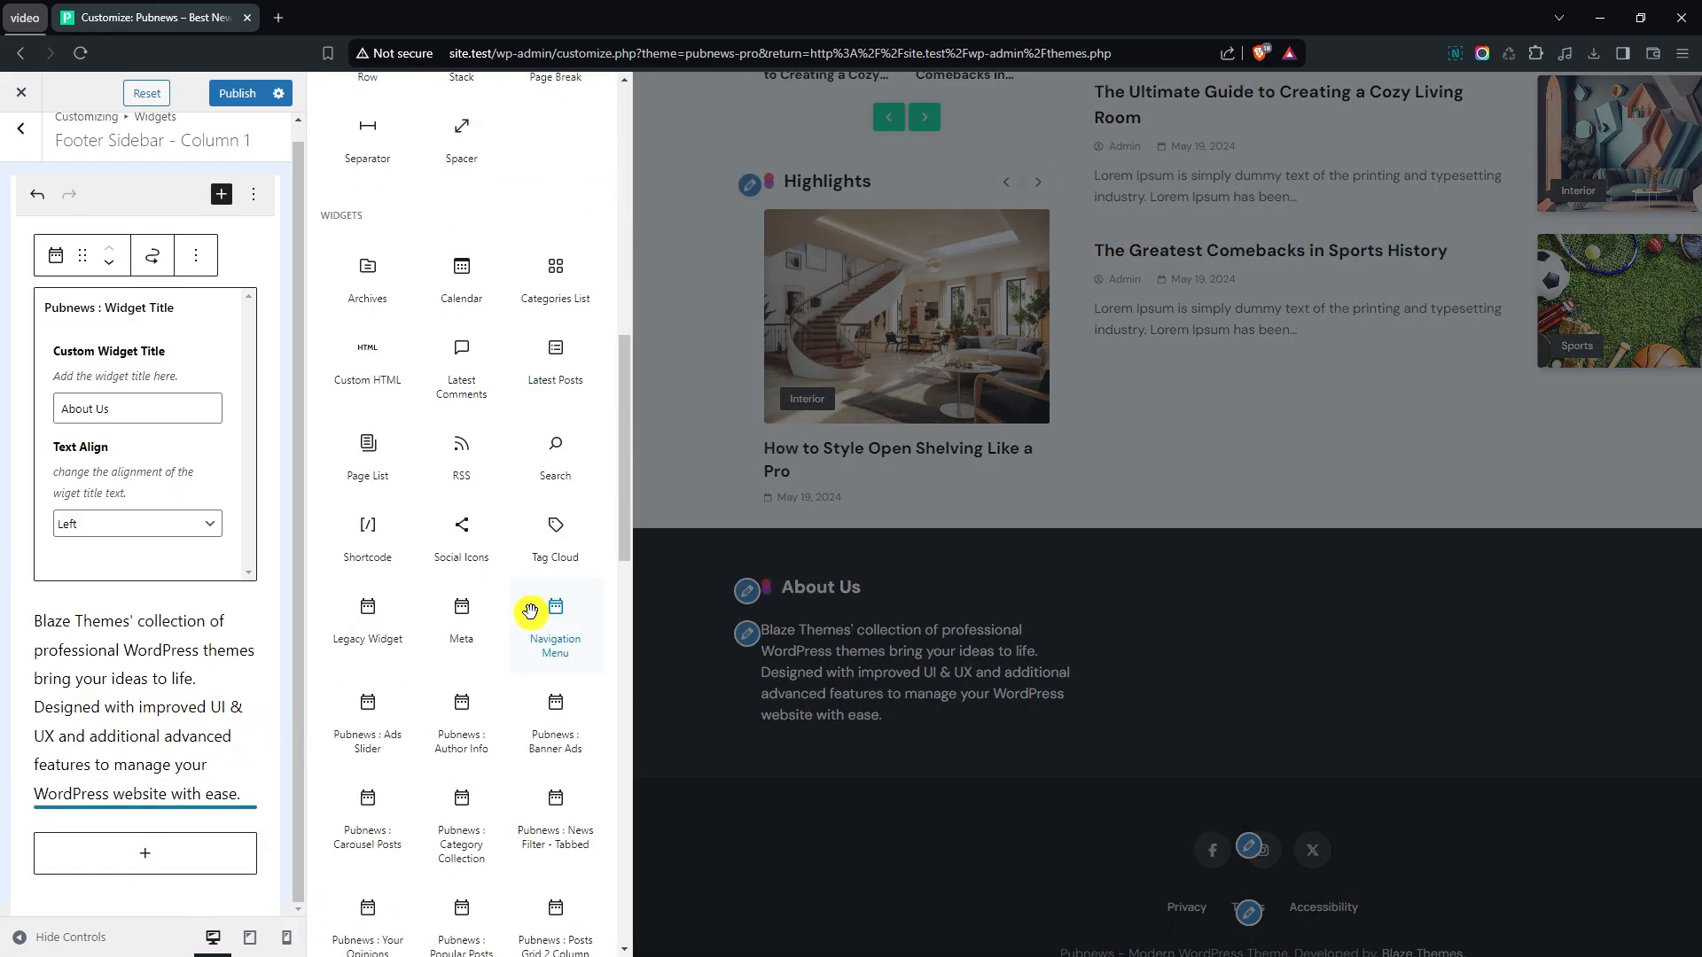
scroll(543, 621, down, 3)
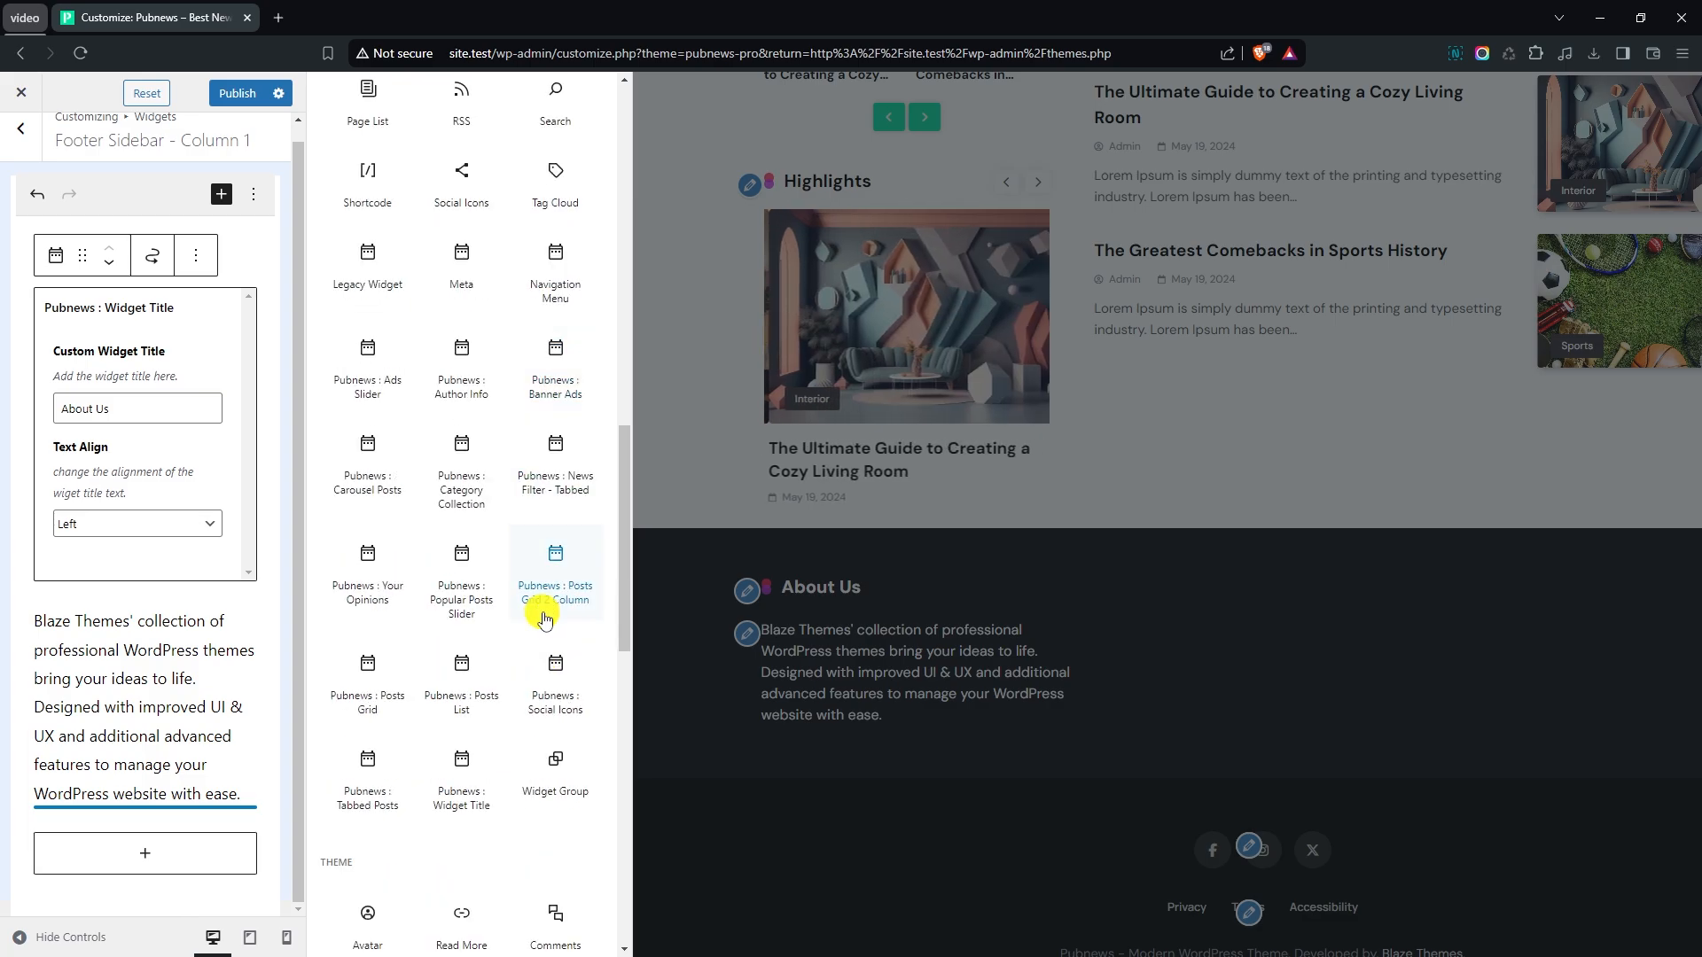
click(553, 682)
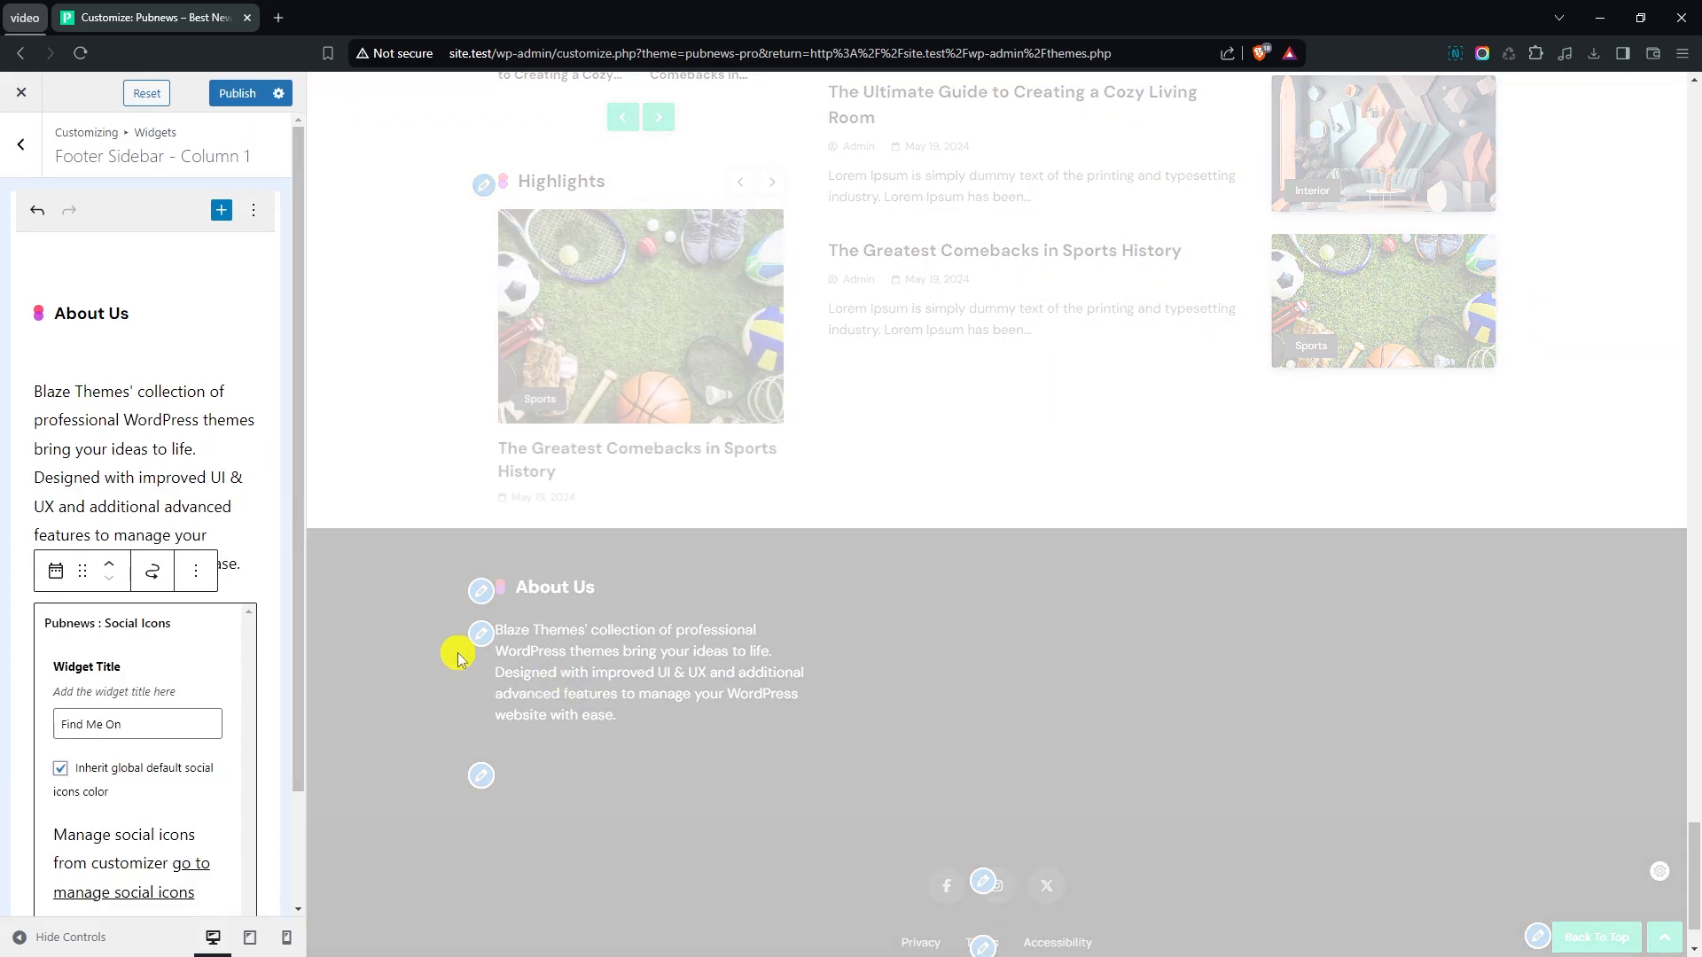
- Clear the widget title of the Social Icons widget in footer column 1
scroll(322, 656, down, 3)
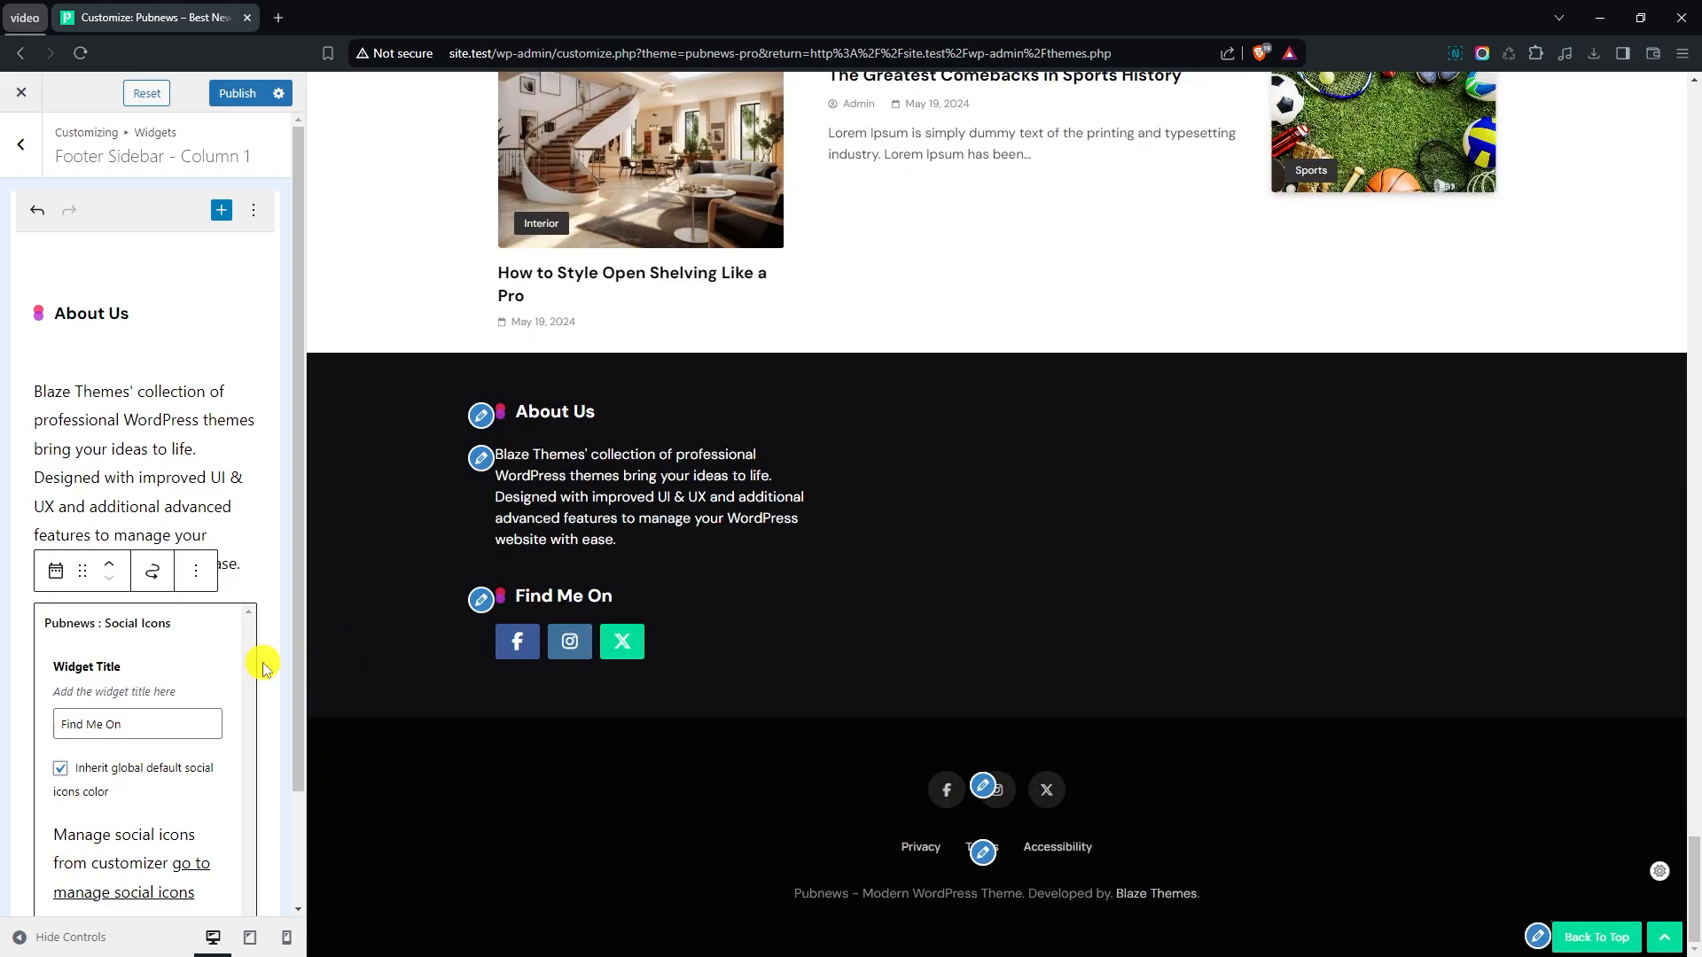
scroll(238, 709, down, 2)
click(140, 597)
key(BackSpace)
key(BackSpace)
key(BackSpace)
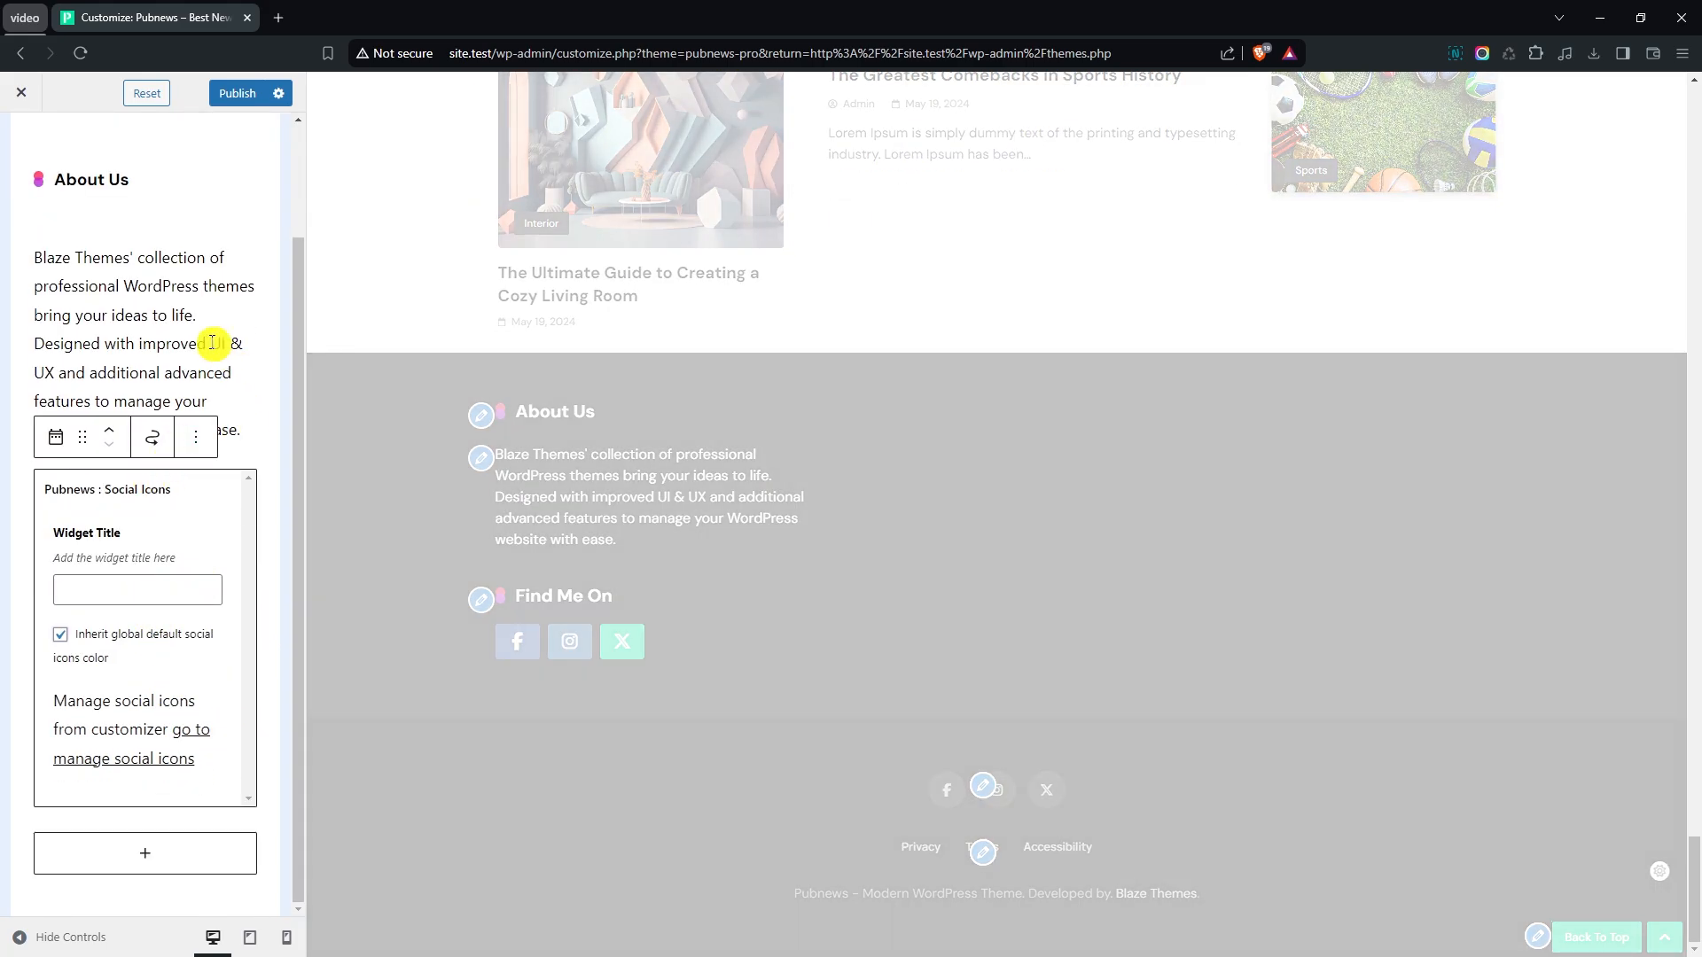
- Switch to Footer Sidebar - Column 2 and add the Pubnews : Posts List widget to it
scroll(213, 343, up, 5)
click(20, 150)
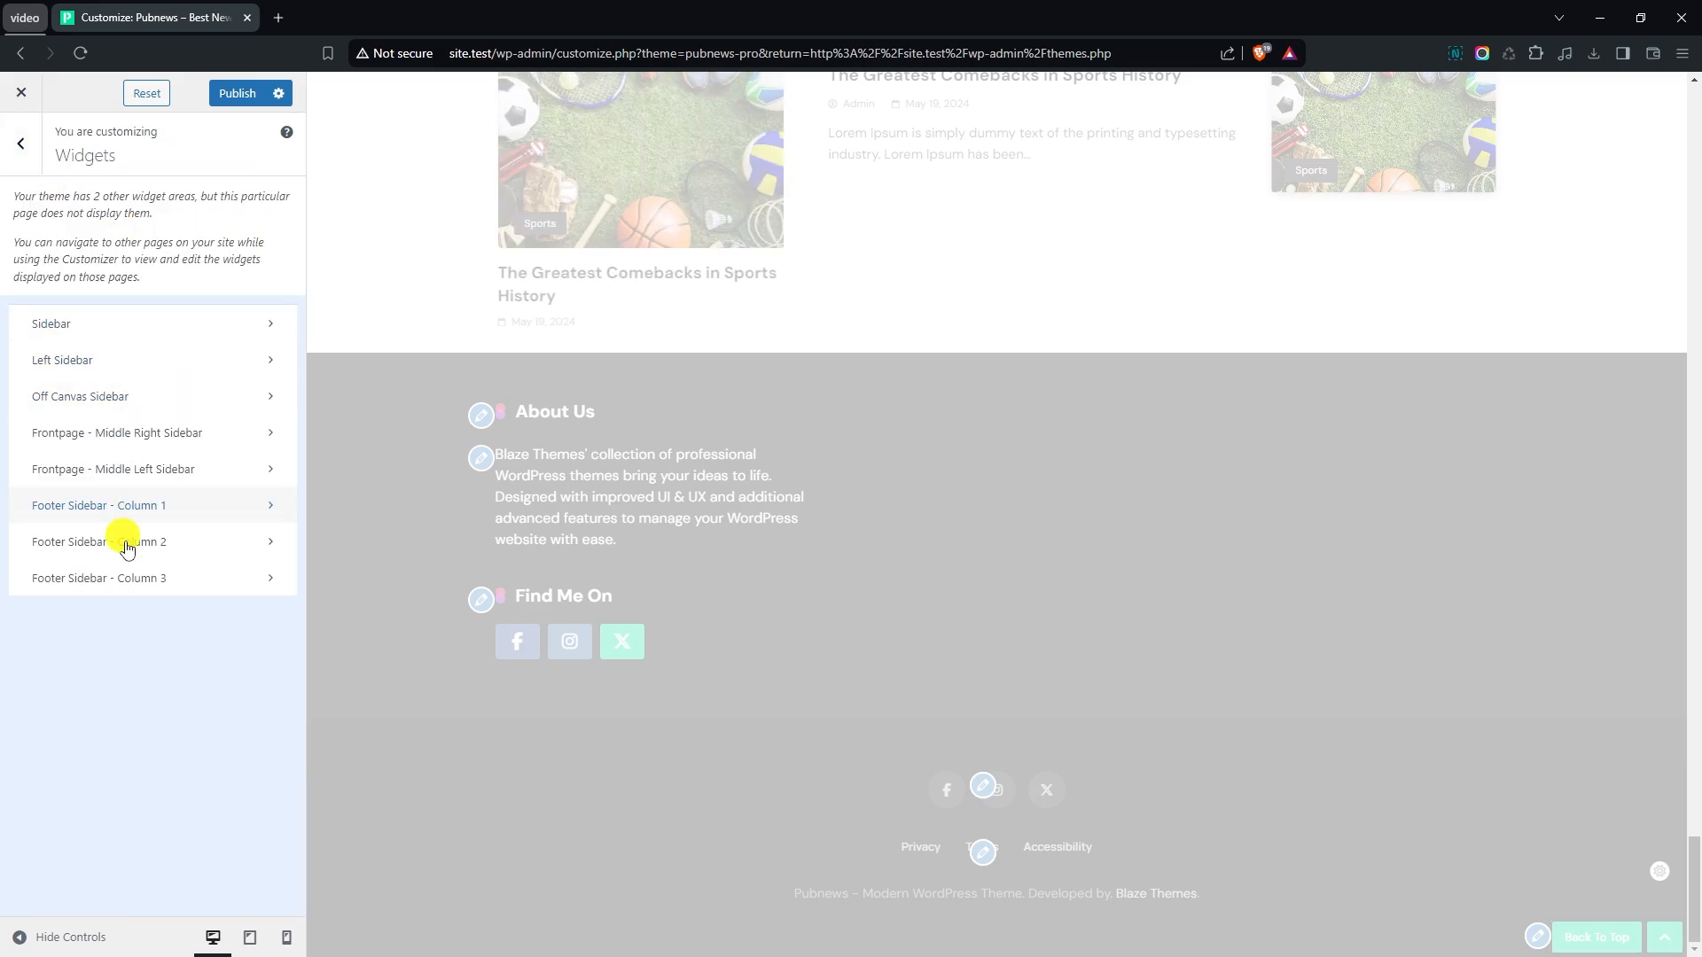
click(127, 544)
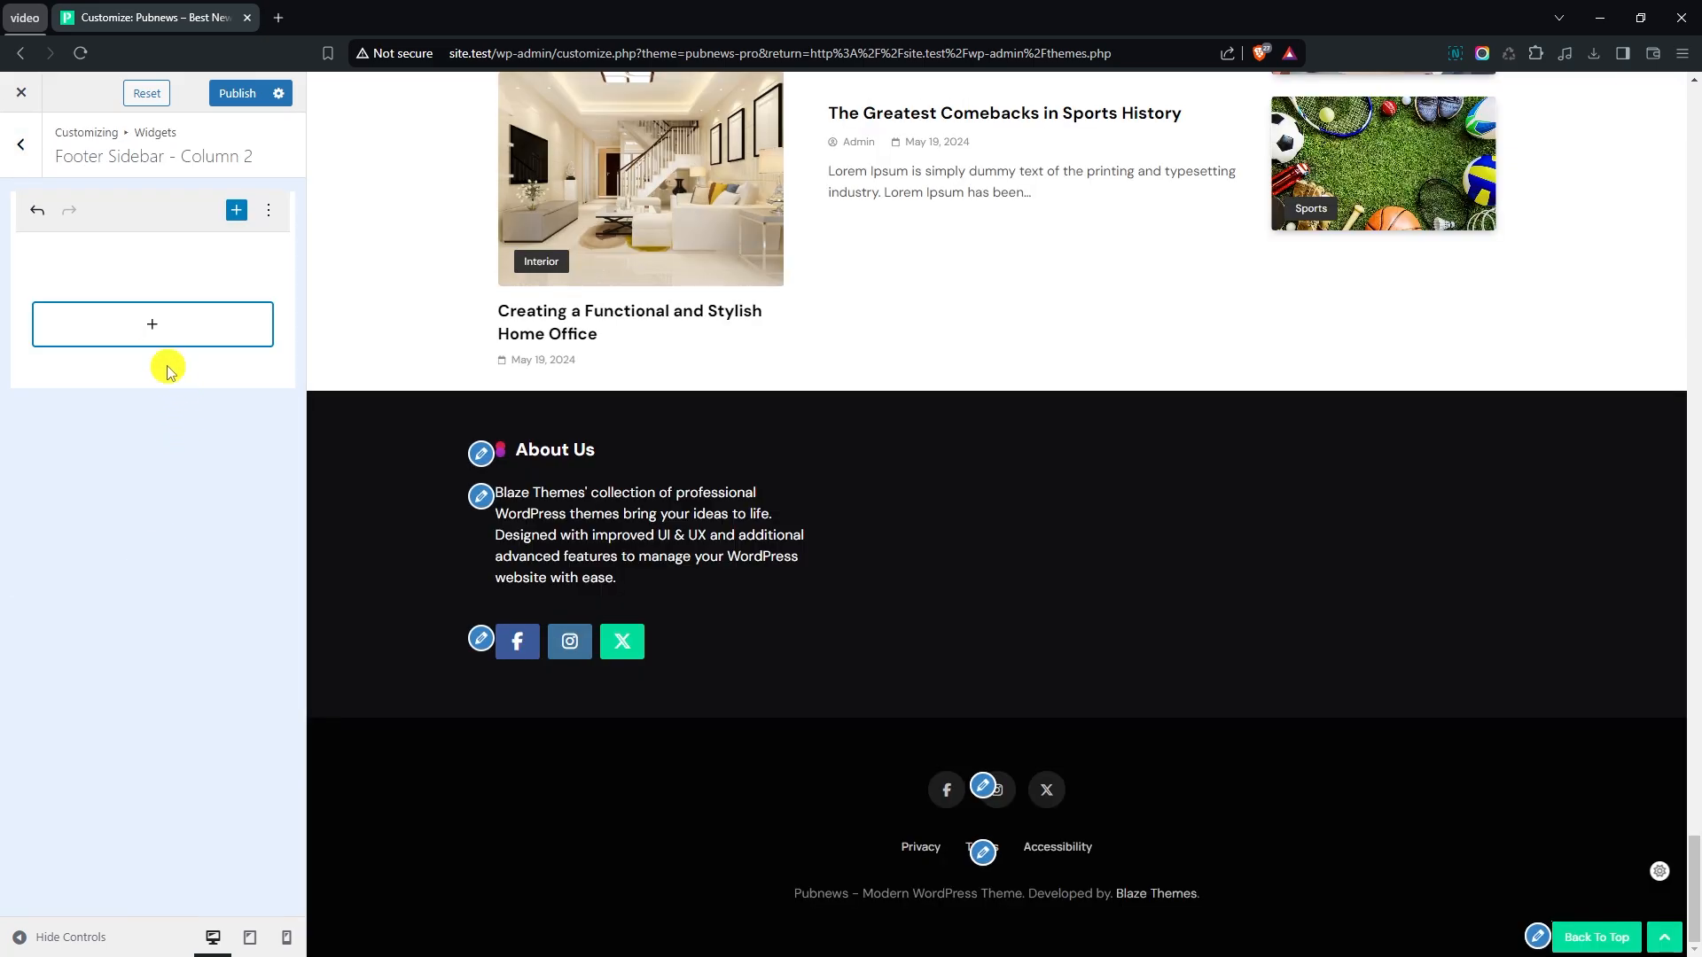
click(158, 330)
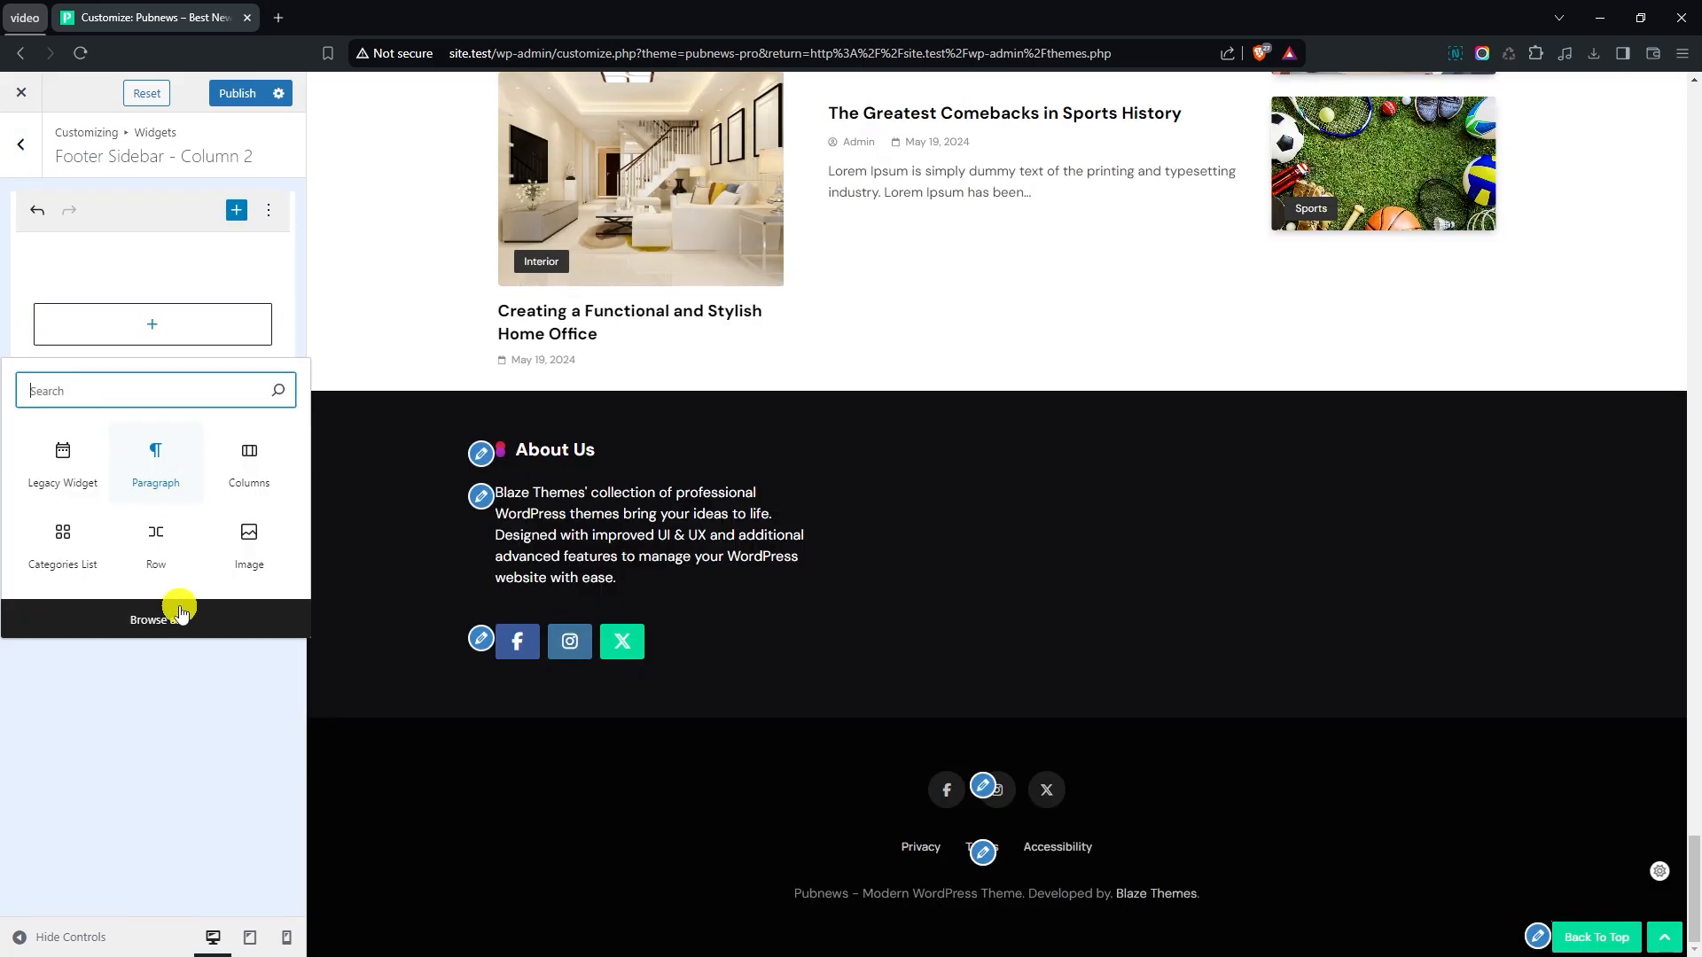
click(181, 618)
scroll(399, 576, down, 10)
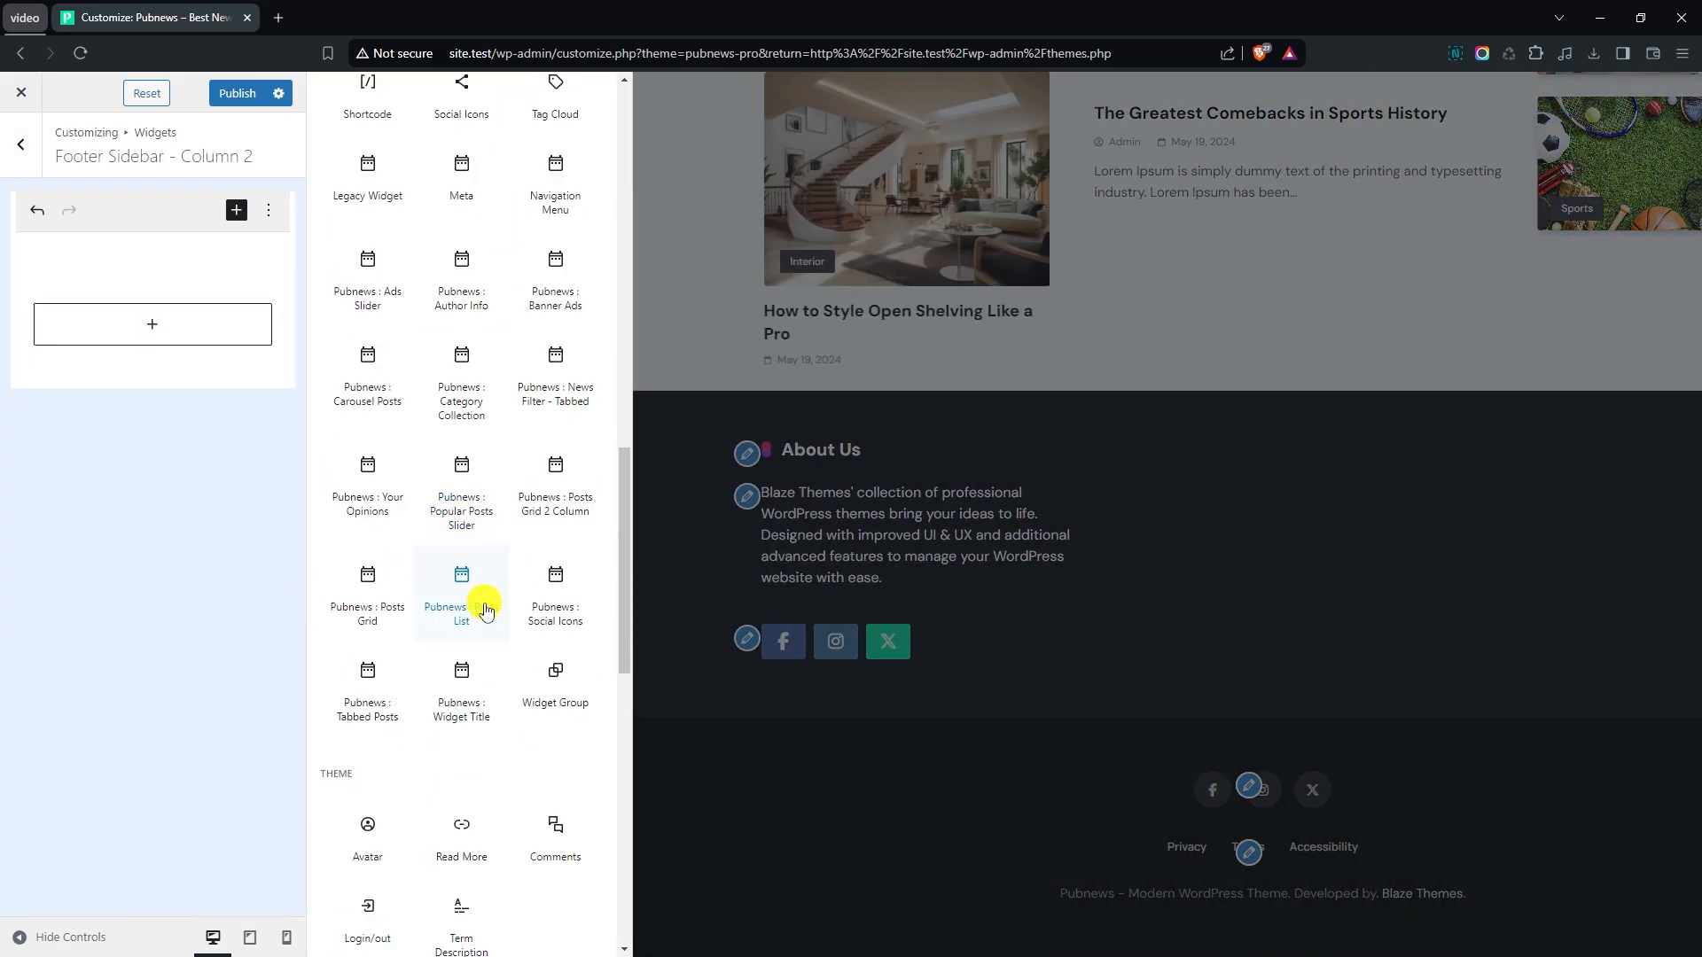
click(485, 610)
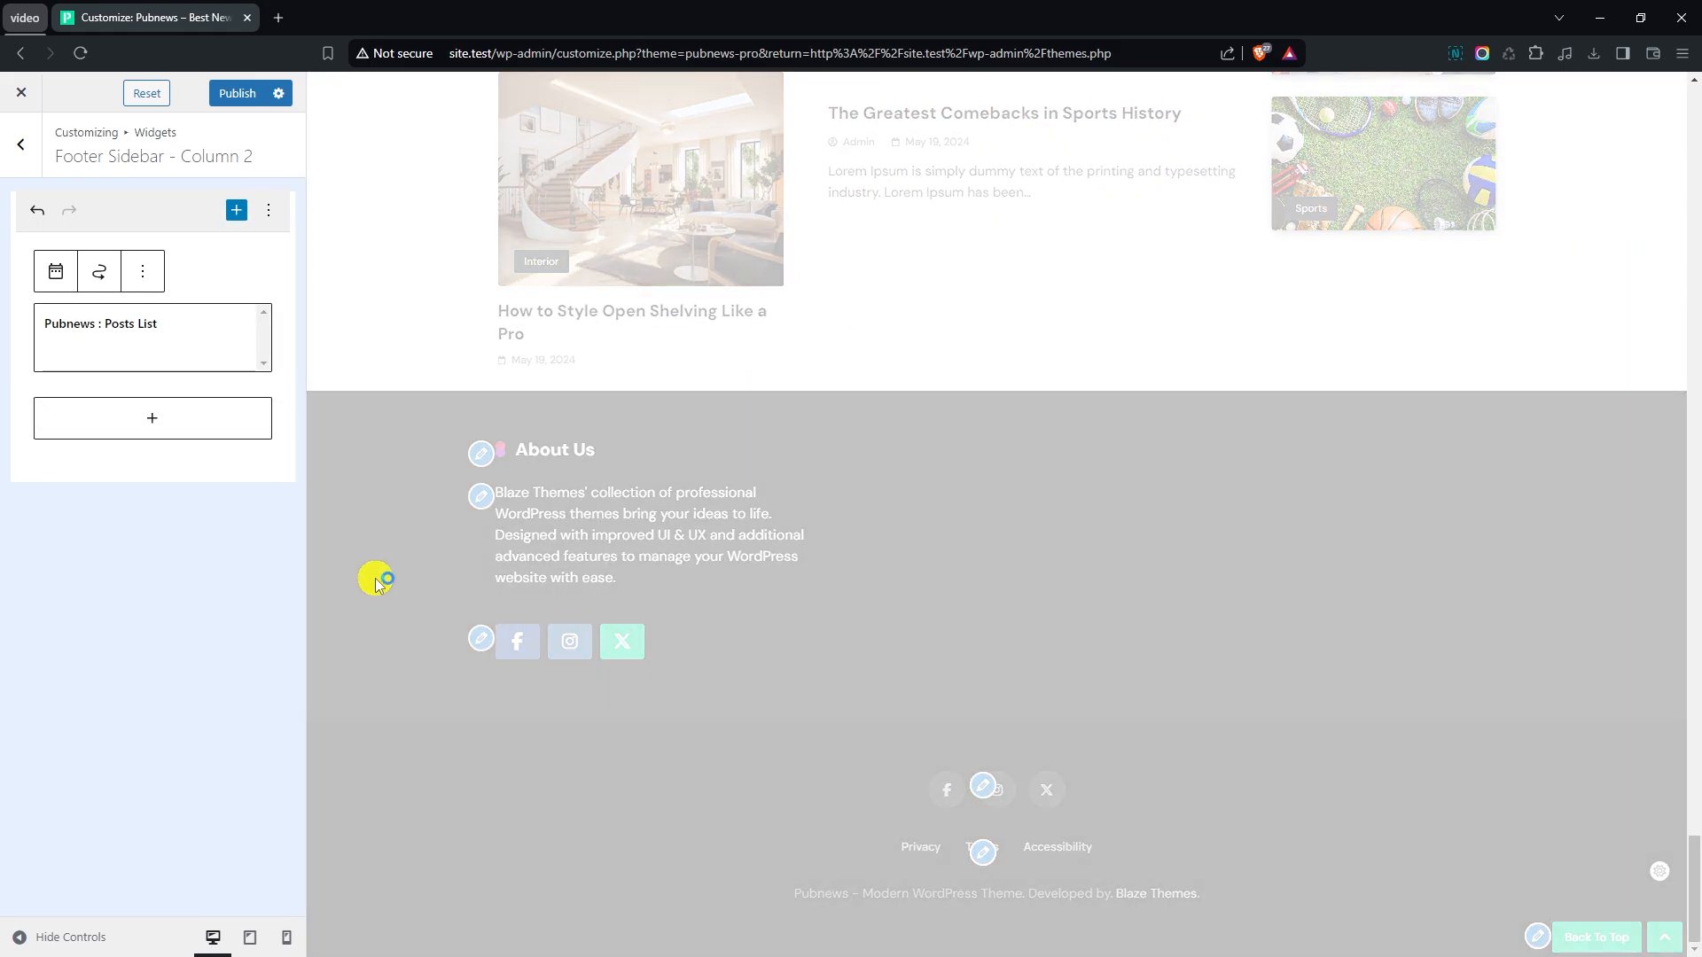
- Set the Posts List widget's title in footer column 2 to Our Picks
click(175, 426)
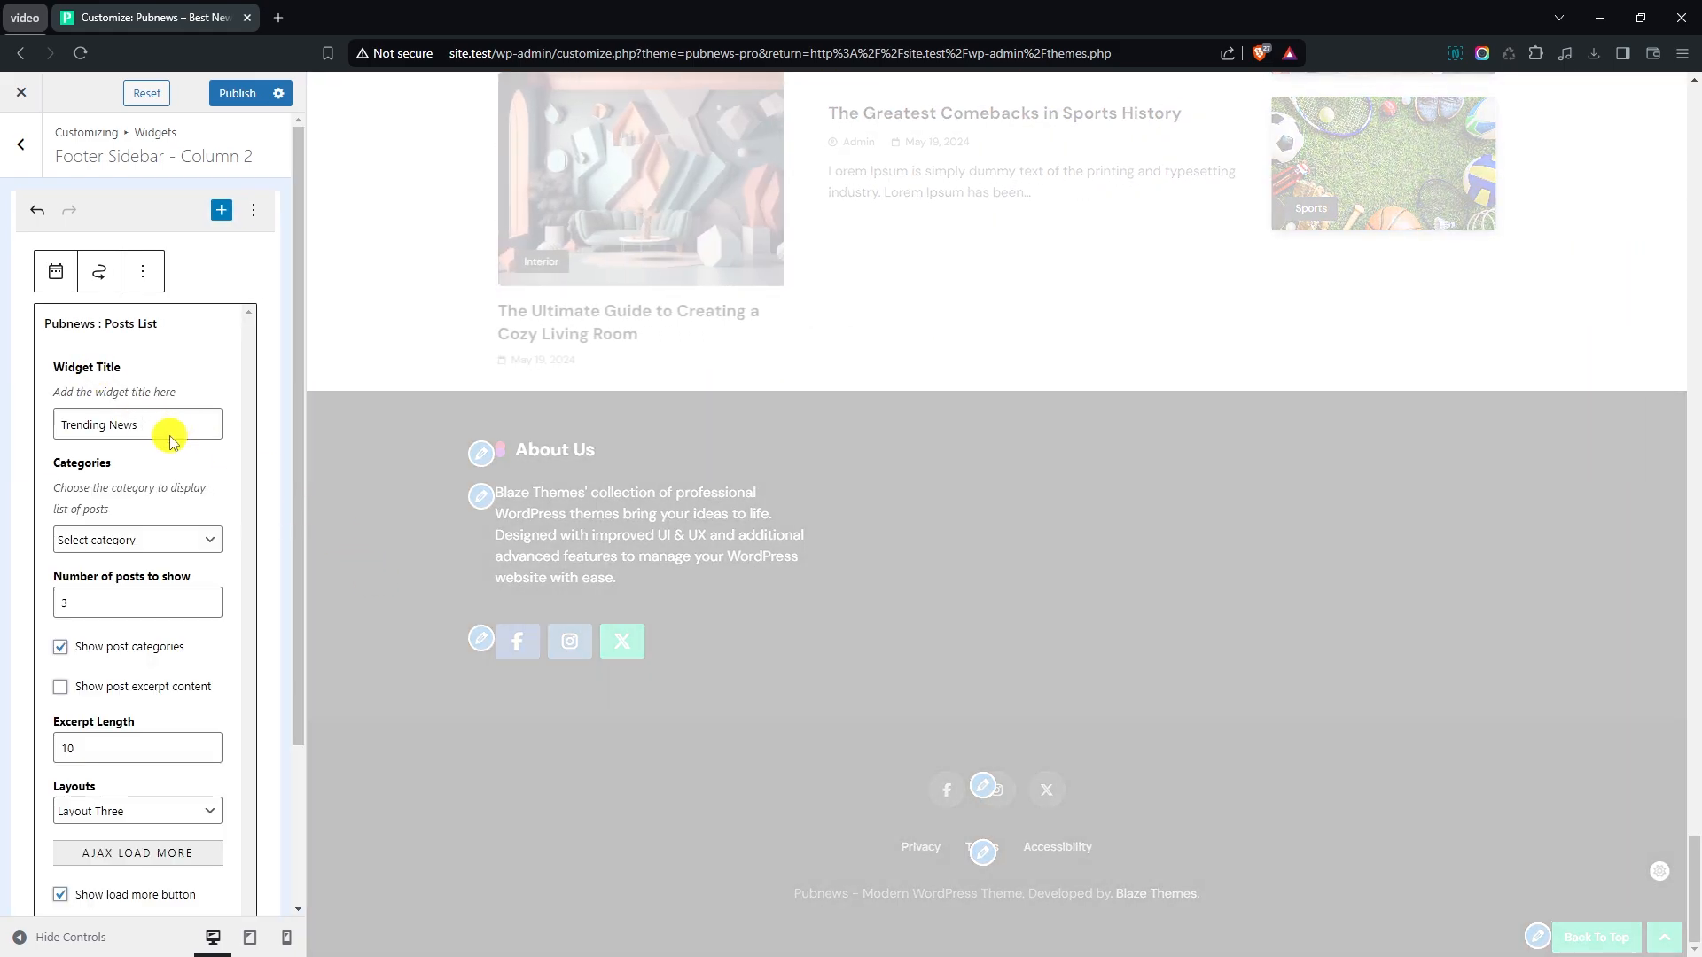
key(BackSpace)
key(BackSpace)
key(BackSpace)
key(BackSpace)
key(BackSpace)
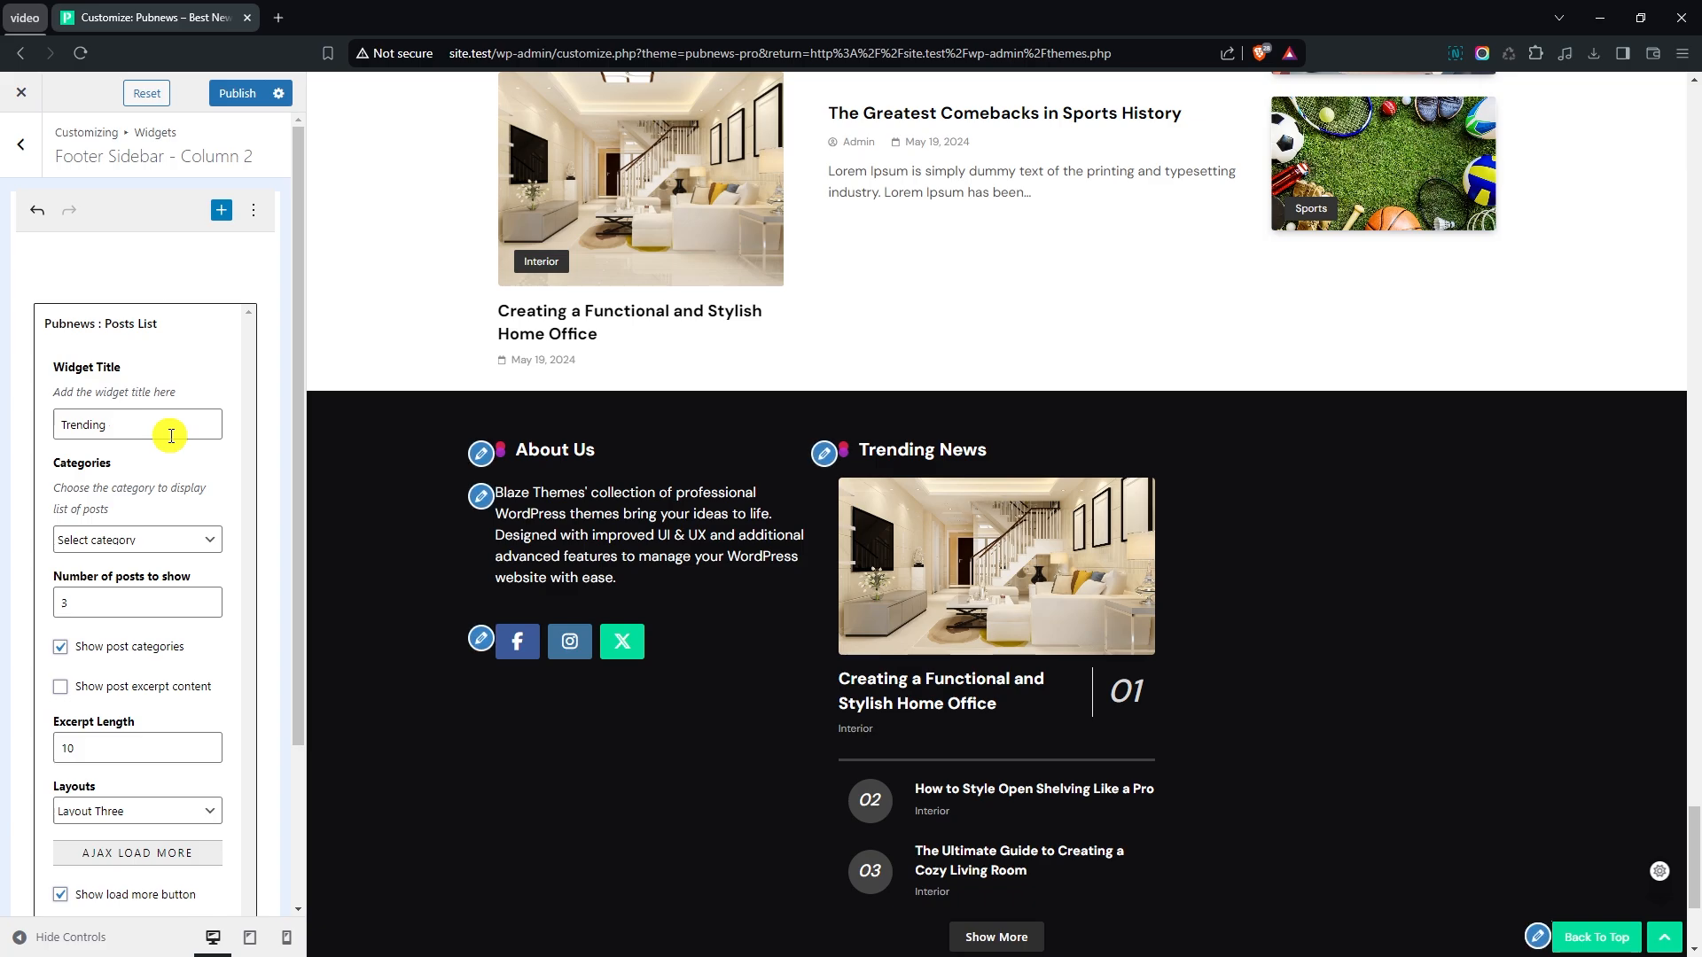
text(Our Picks)
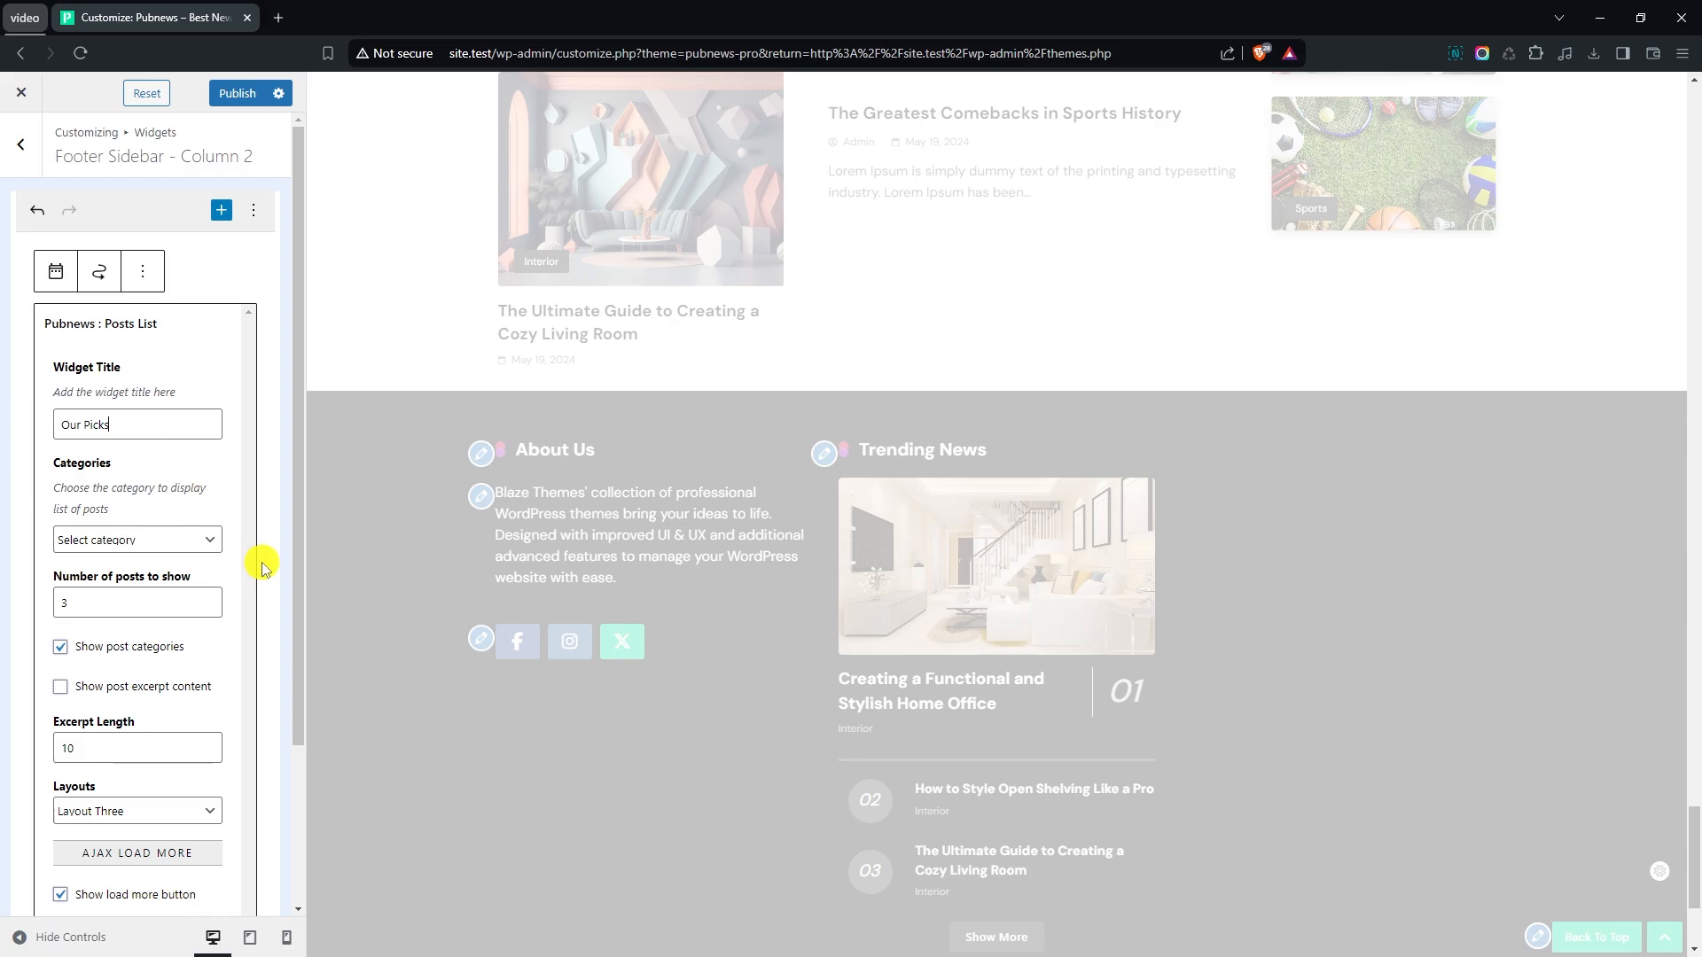
- Set the Our Picks posts list to Layout One and disable its load more button
scroll(264, 567, down, 2)
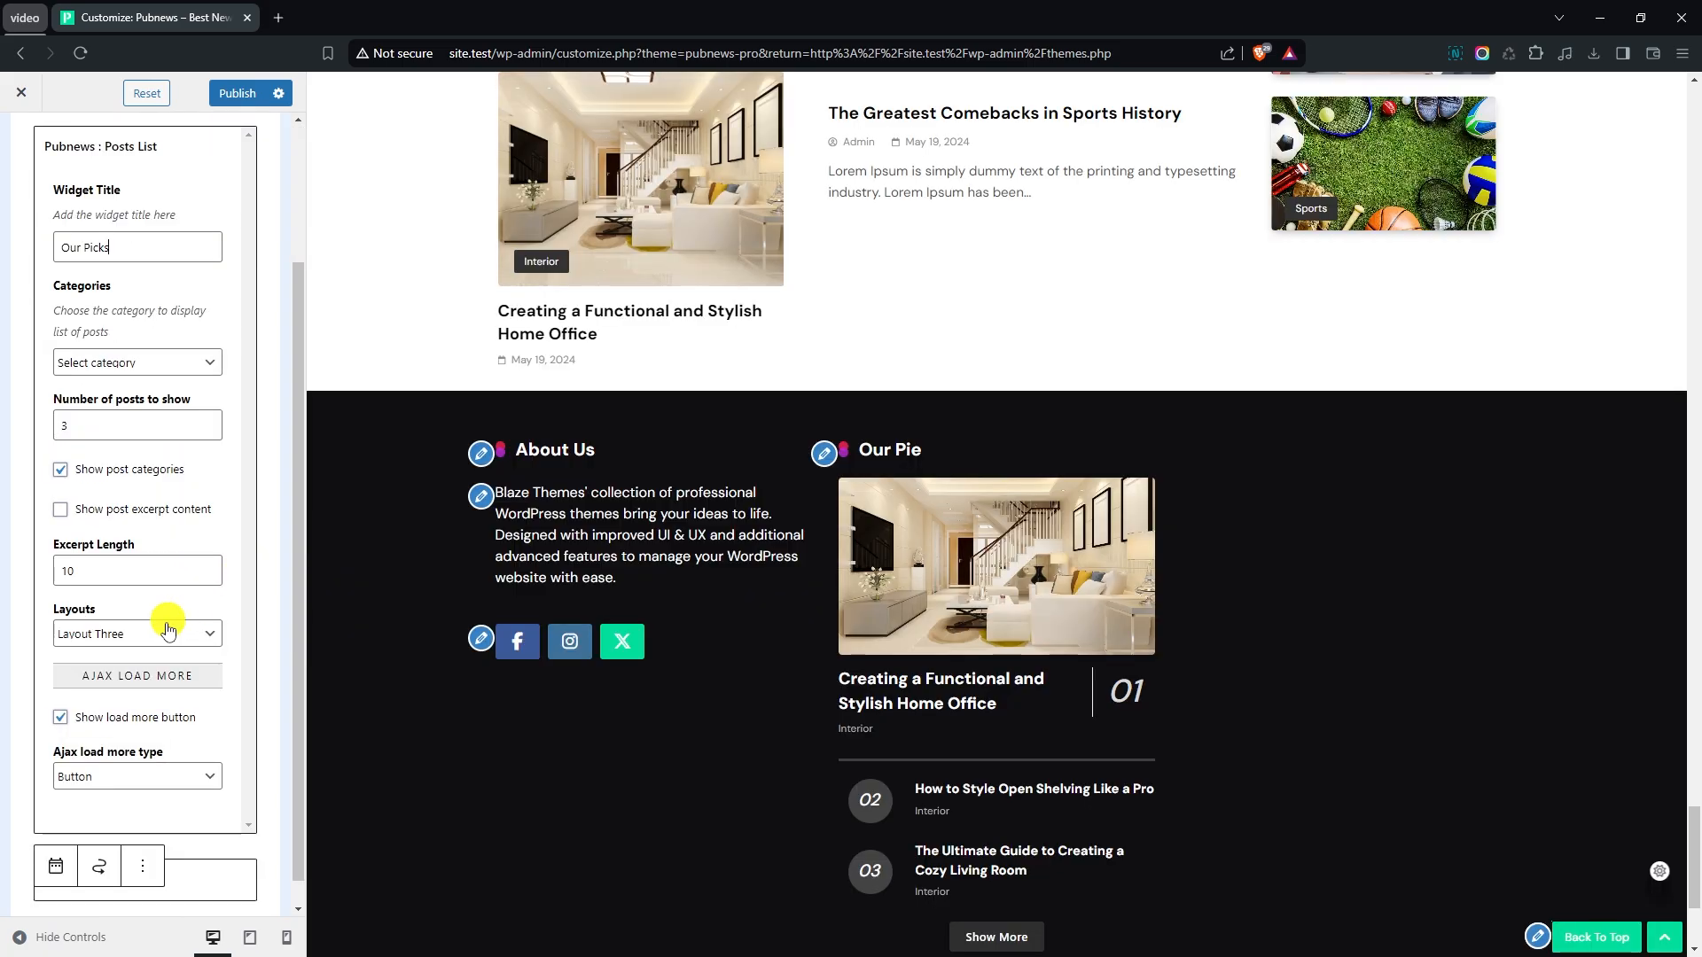
click(144, 635)
click(137, 653)
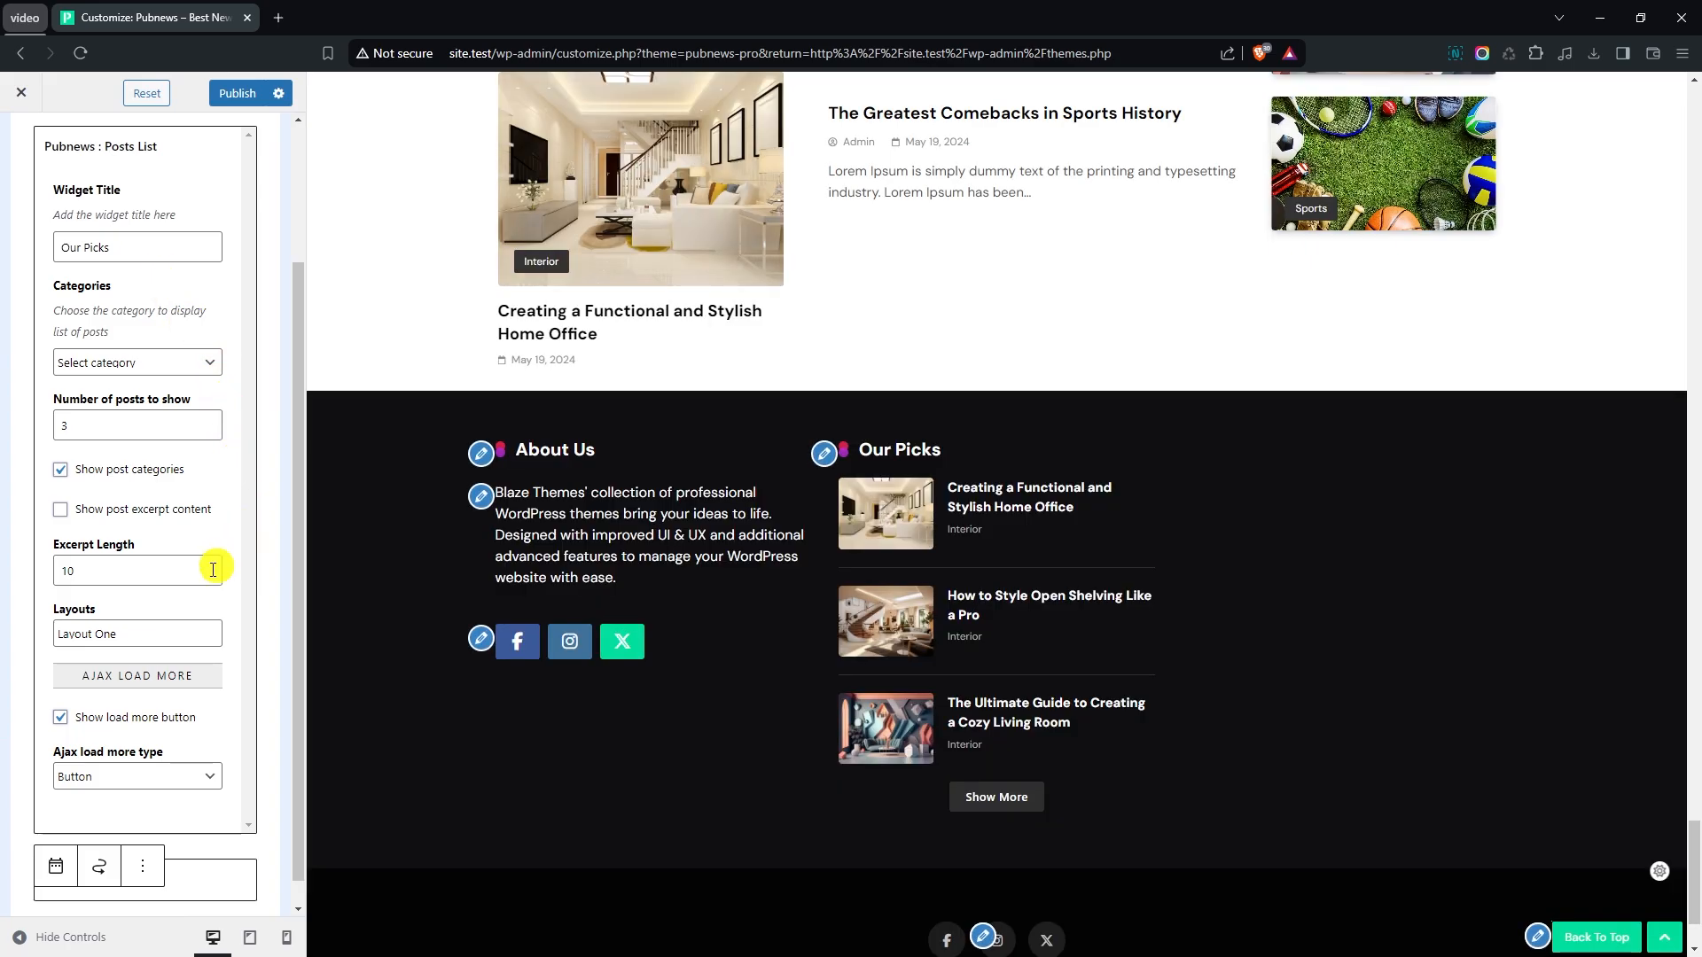
click(60, 718)
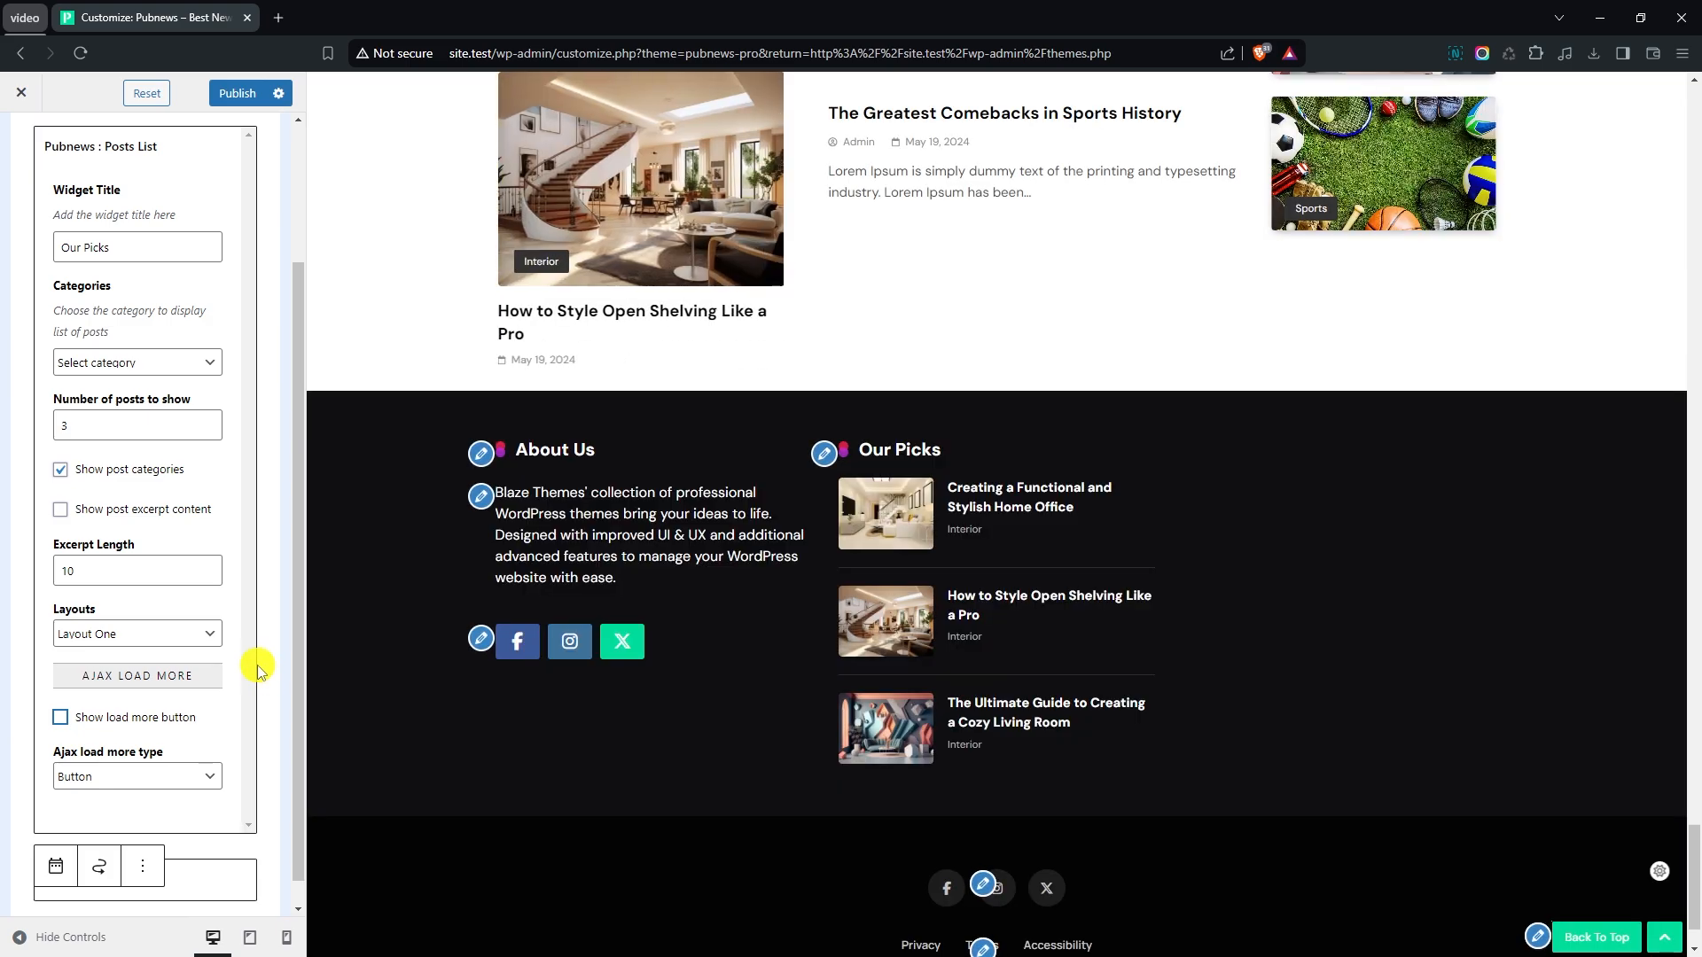
- Switch to Footer Sidebar - Column 3 and add the Pubnews : Posts List widget to it
scroll(230, 521, up, 2)
click(21, 145)
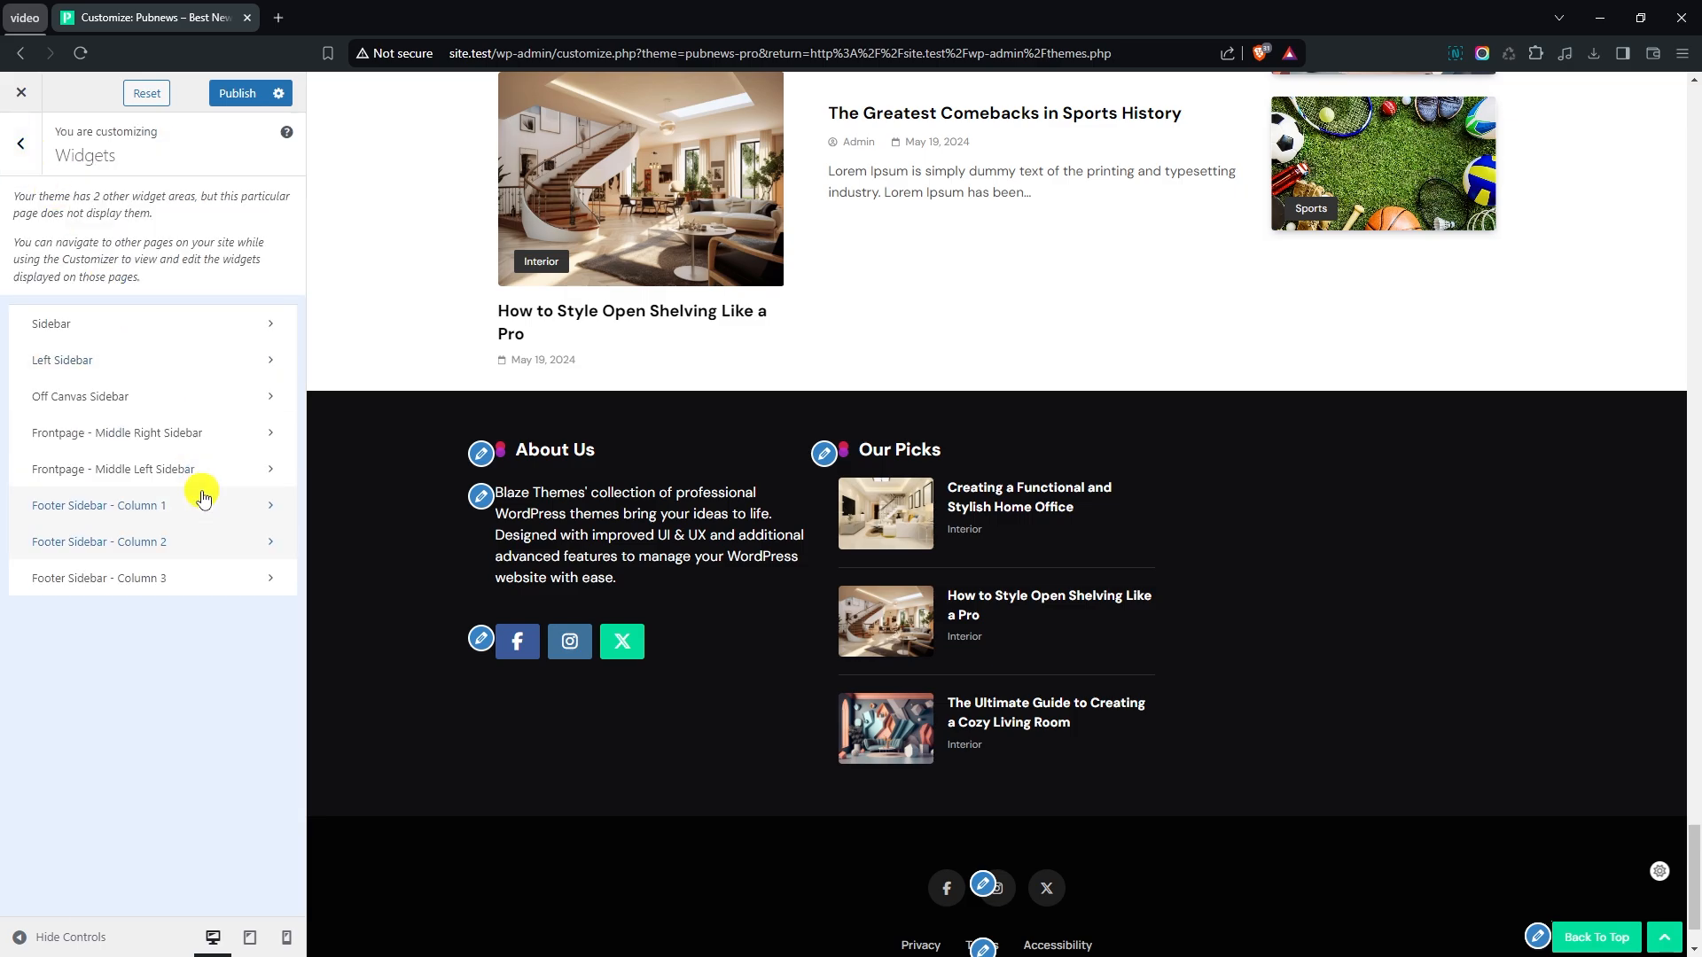
click(156, 581)
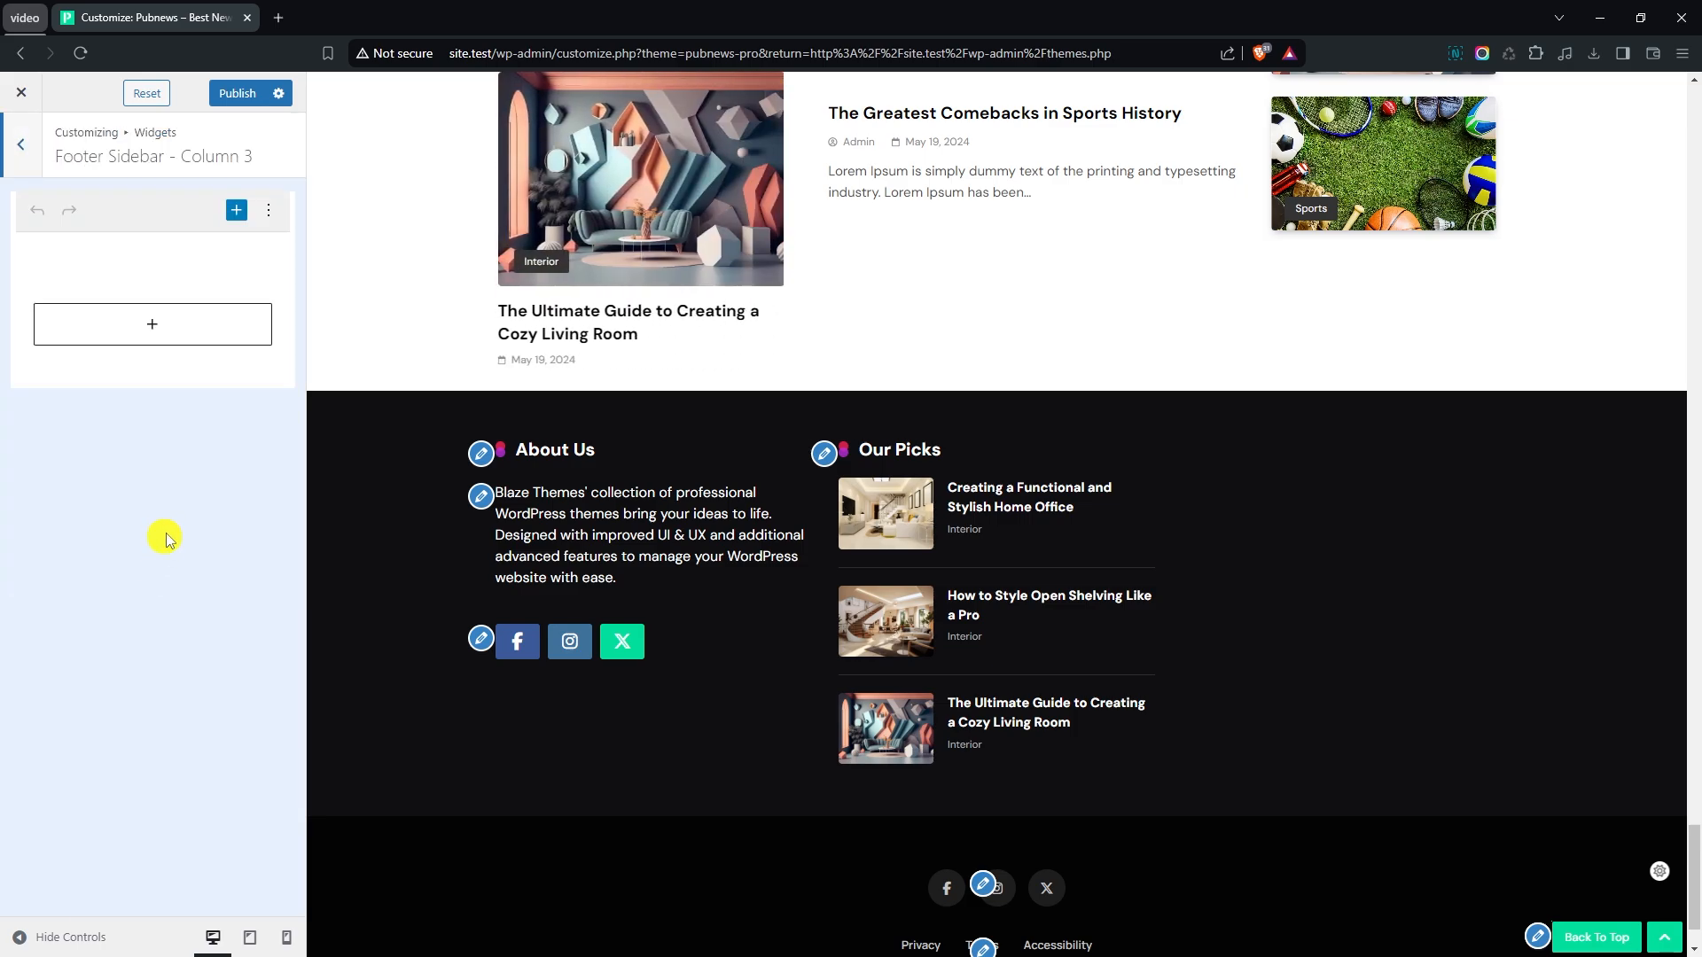
click(153, 337)
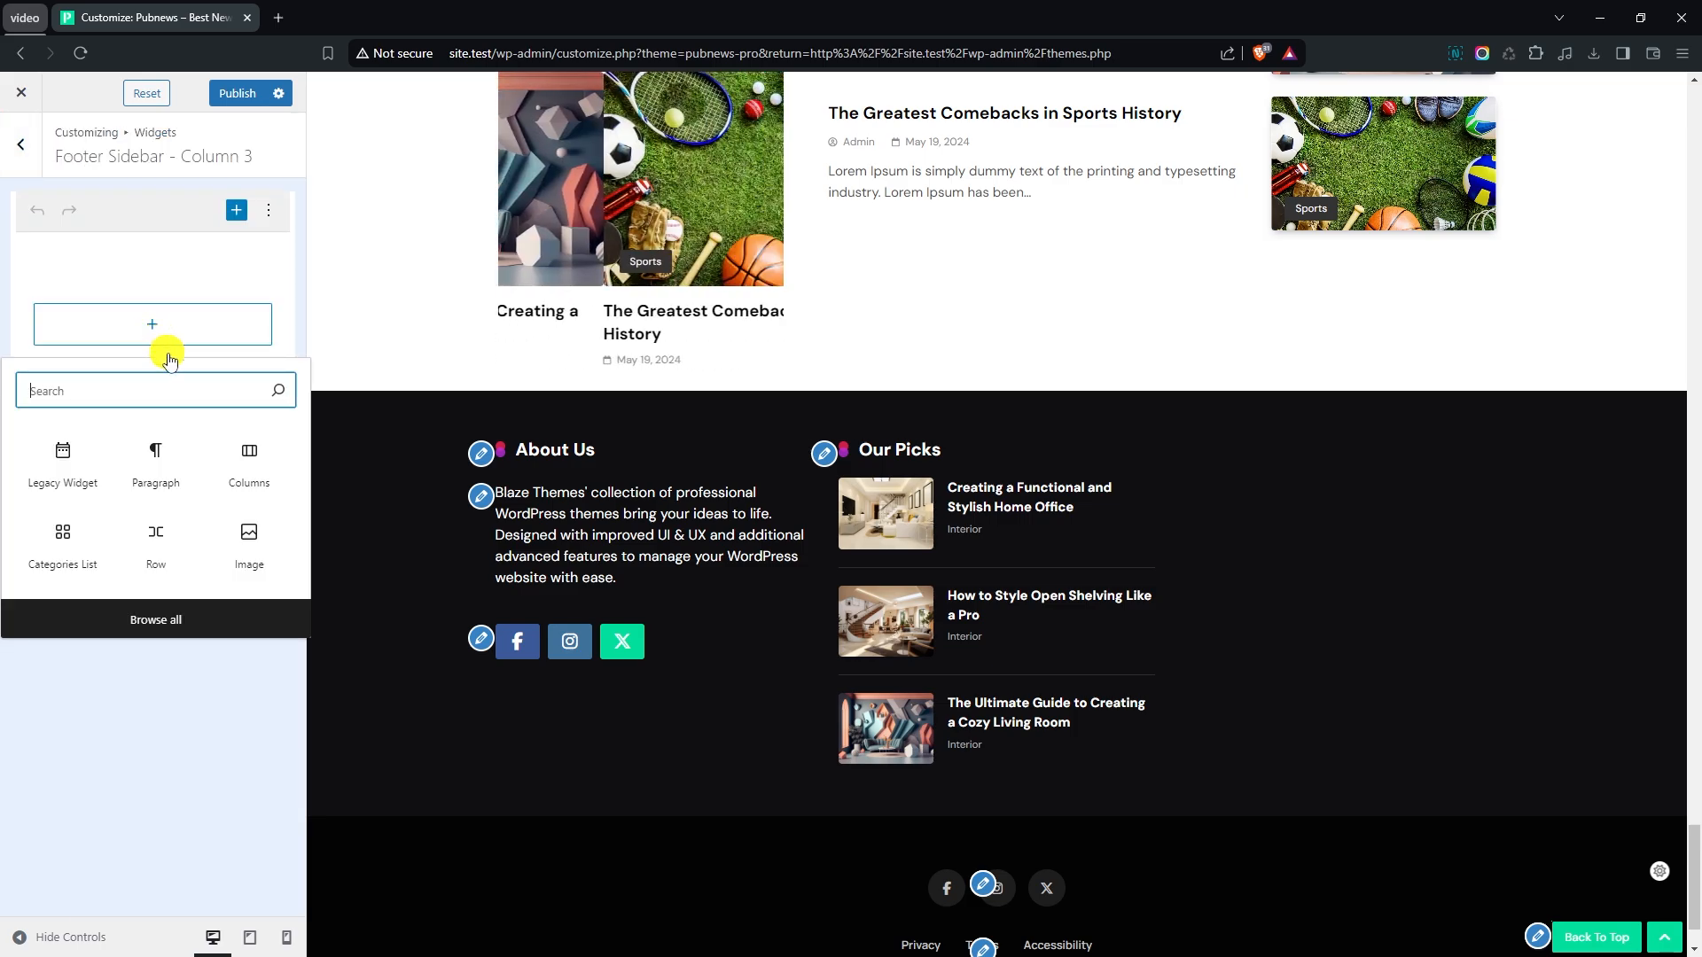
click(197, 617)
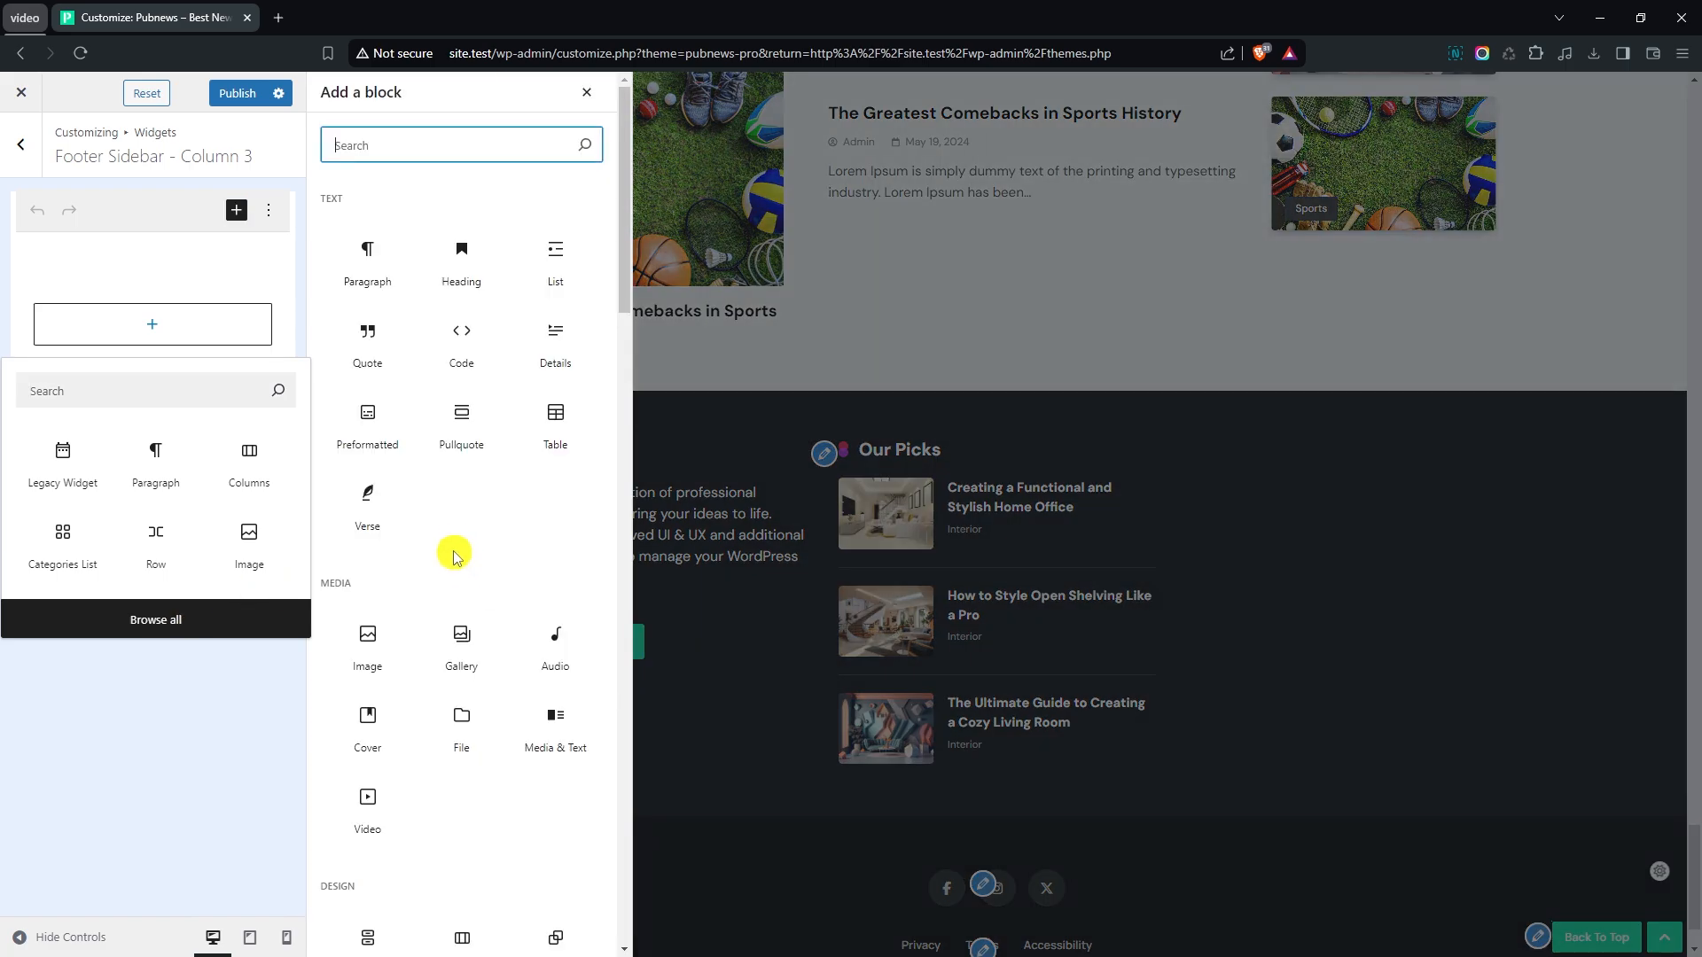
scroll(479, 541, down, 10)
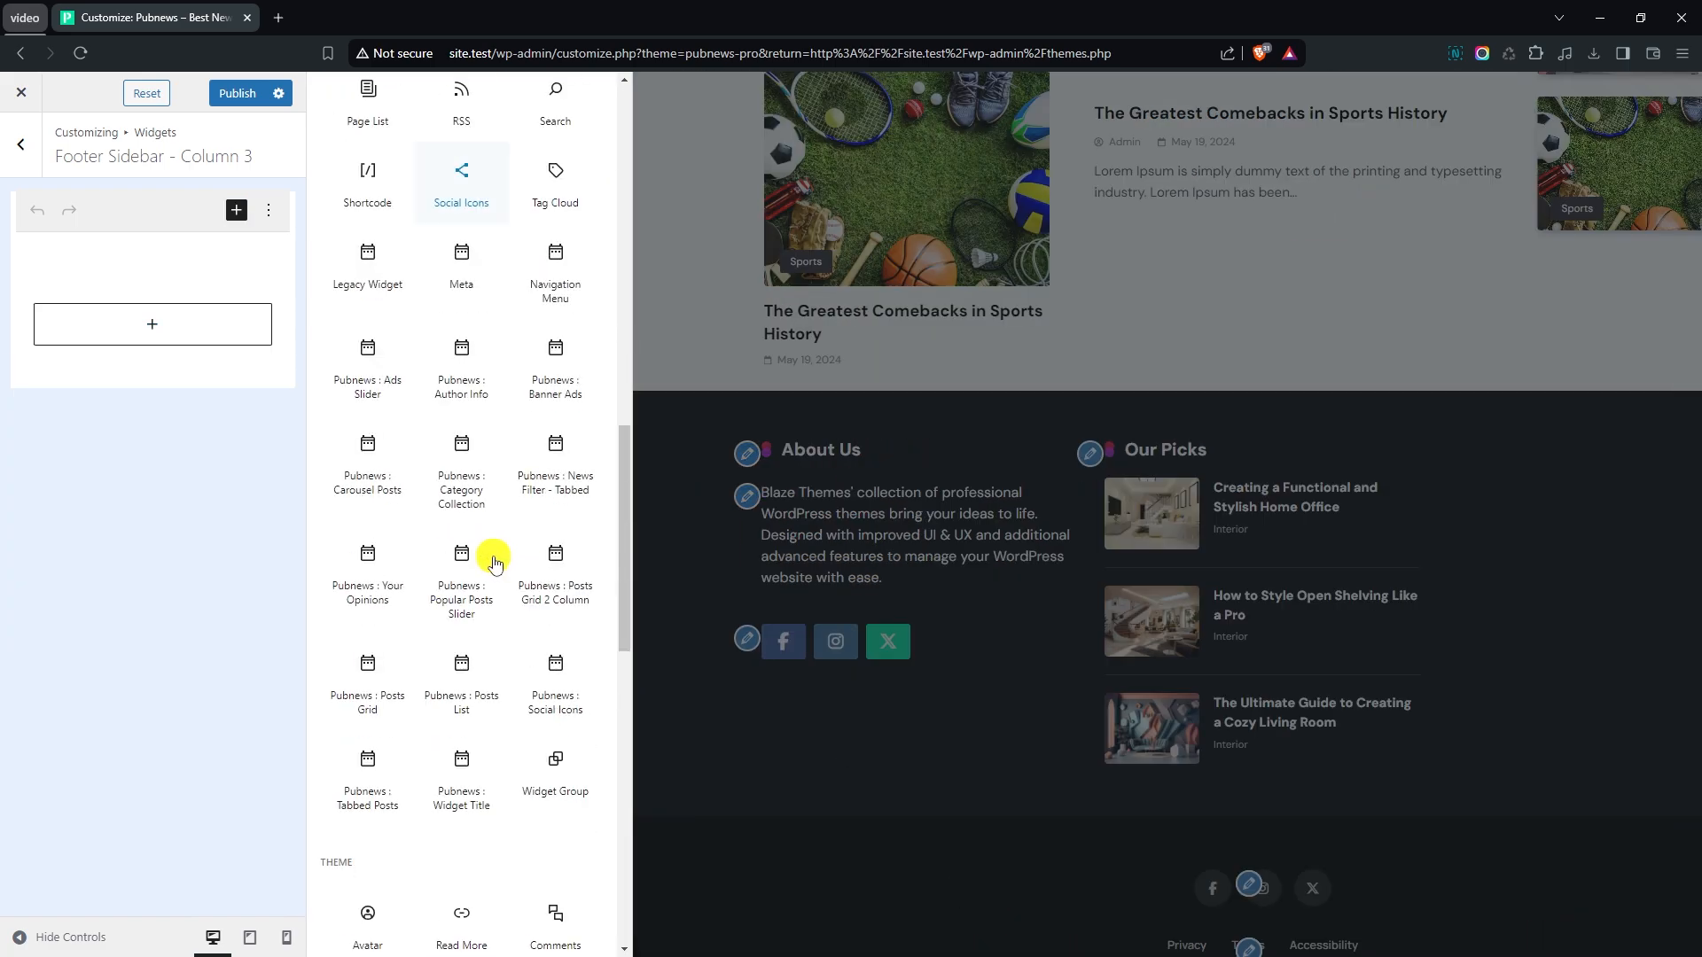
click(465, 669)
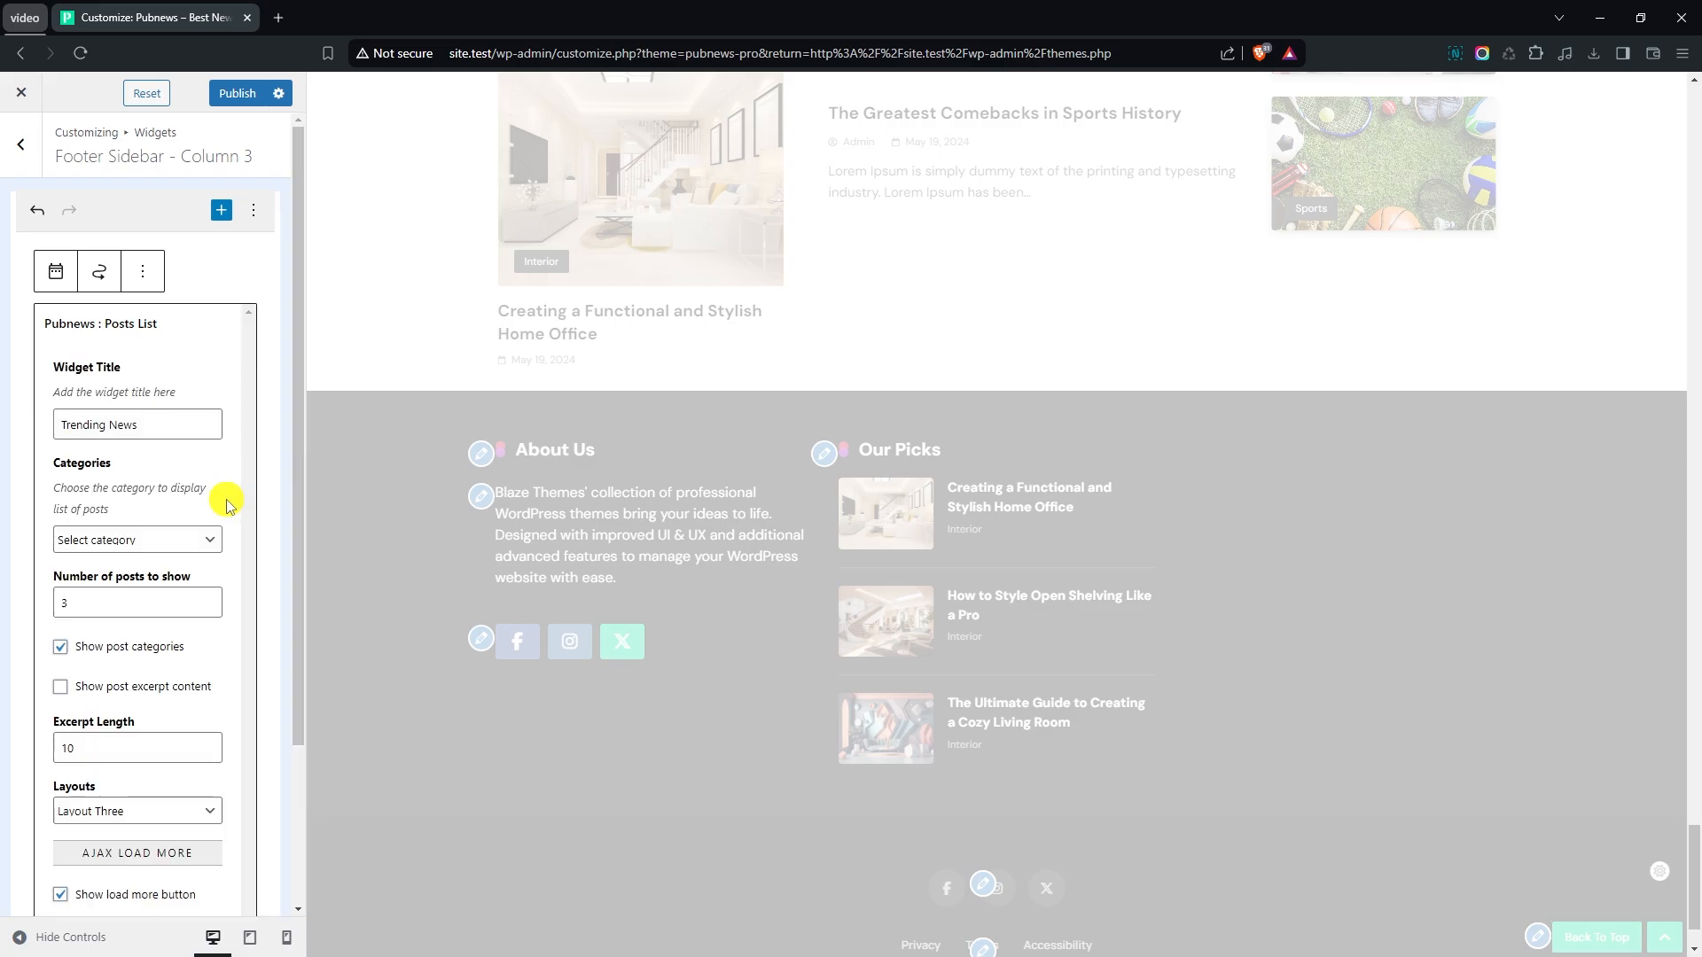
- Replace the default widget title of the Posts List widget in footer column 3
click(166, 427)
key(ctrl+BackSpace)
key(ctrl+BackSpace)
text(Most Popular)
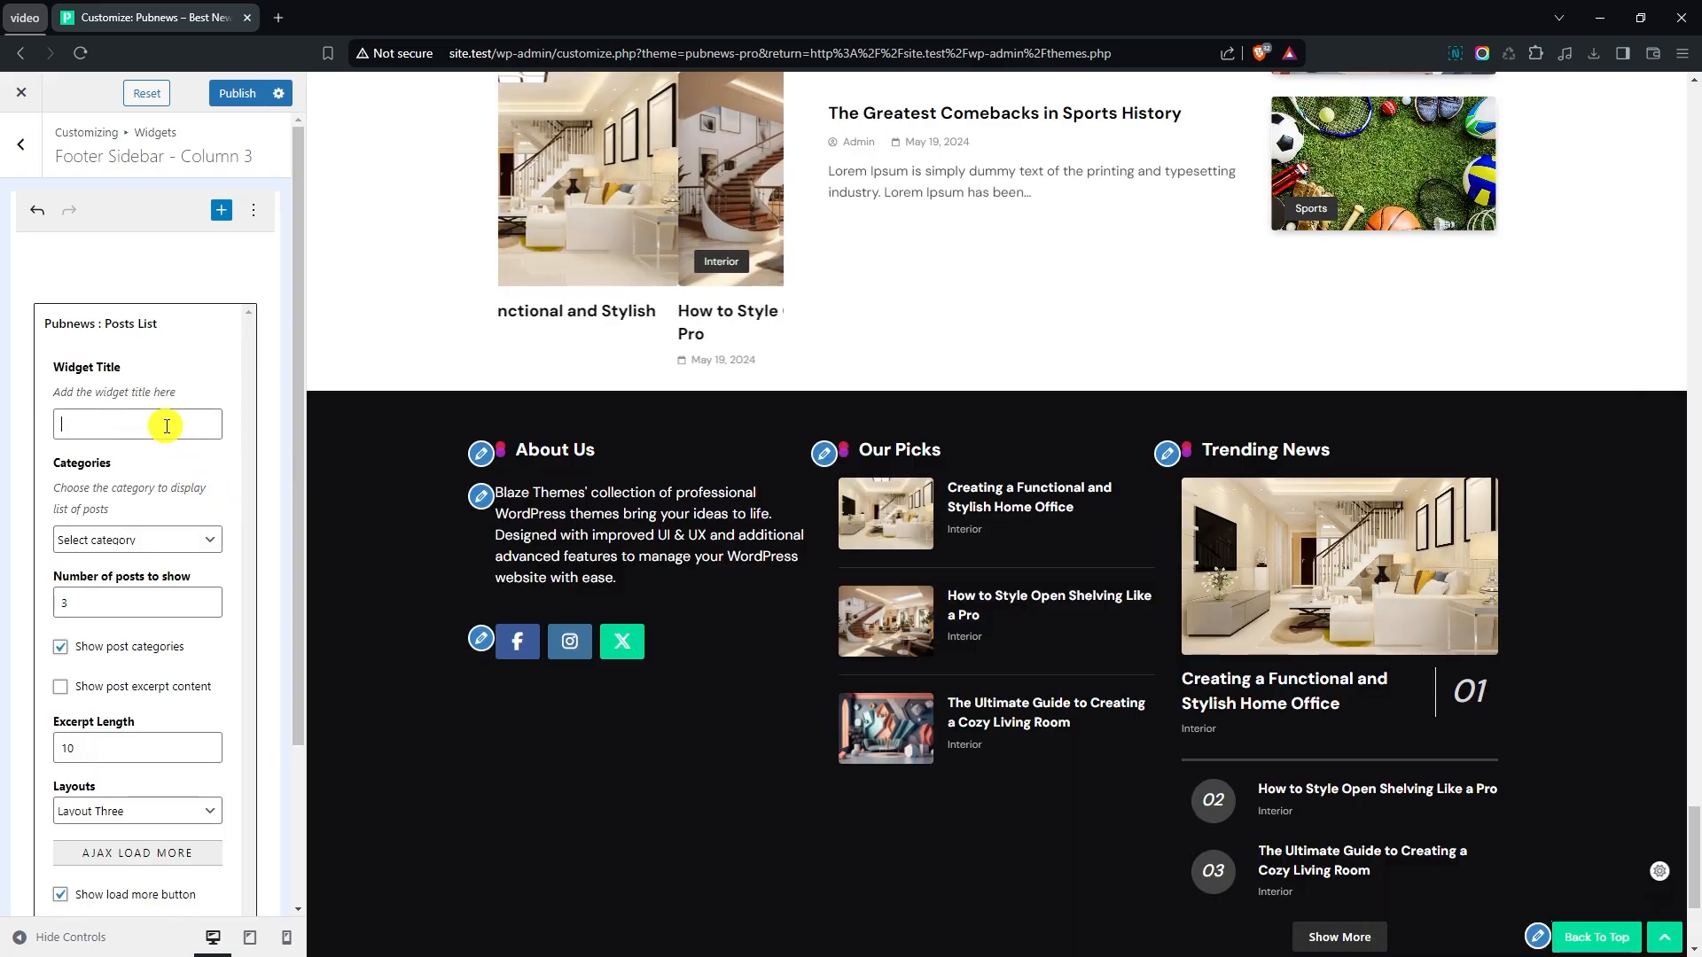
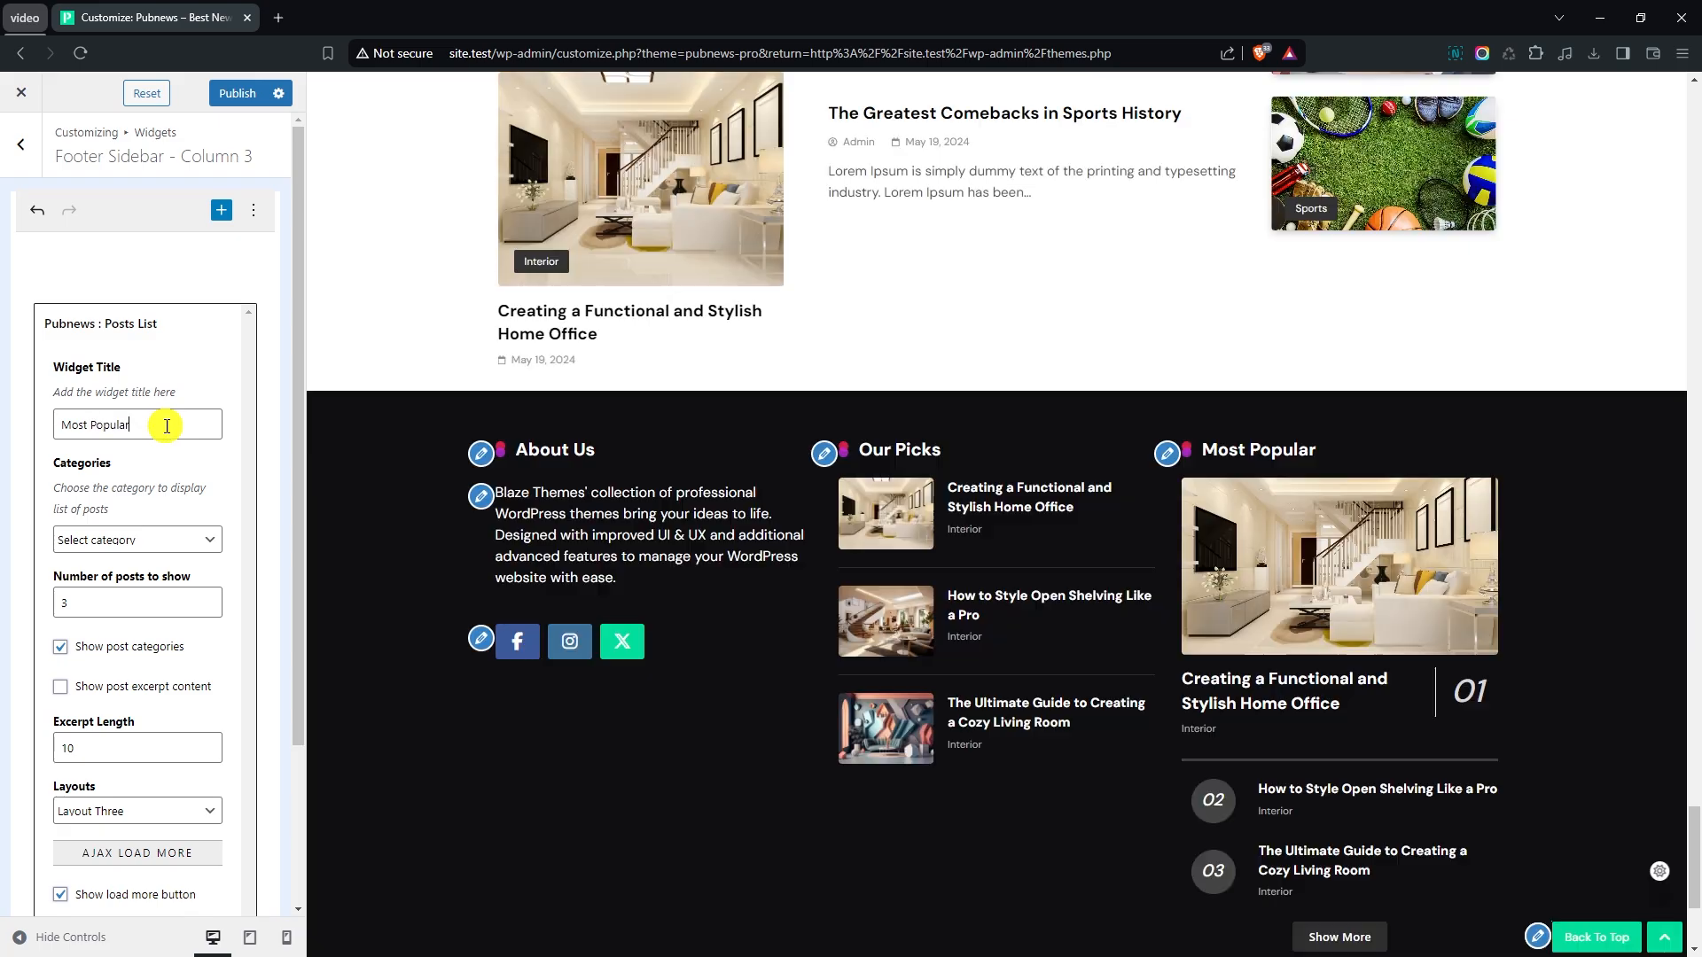
- Set the Most Popular posts list in footer column 3 to Layout One and disable its load more button
scroll(369, 455, down, 2)
scroll(163, 521, down, 2)
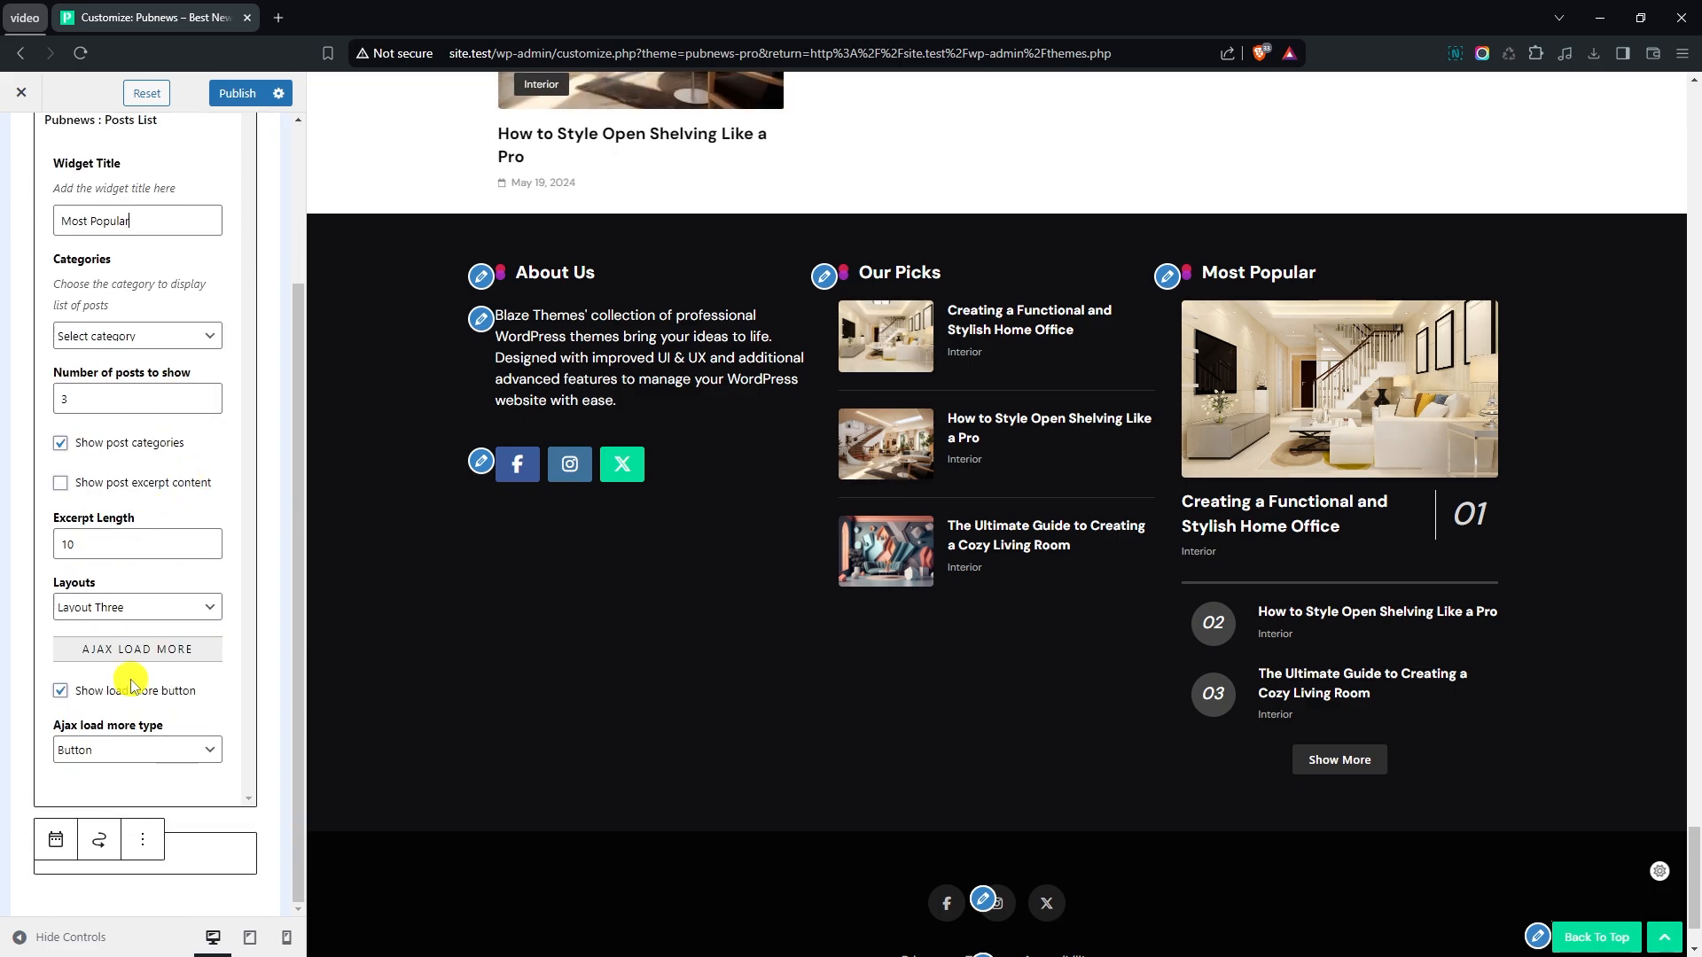
click(114, 618)
click(124, 630)
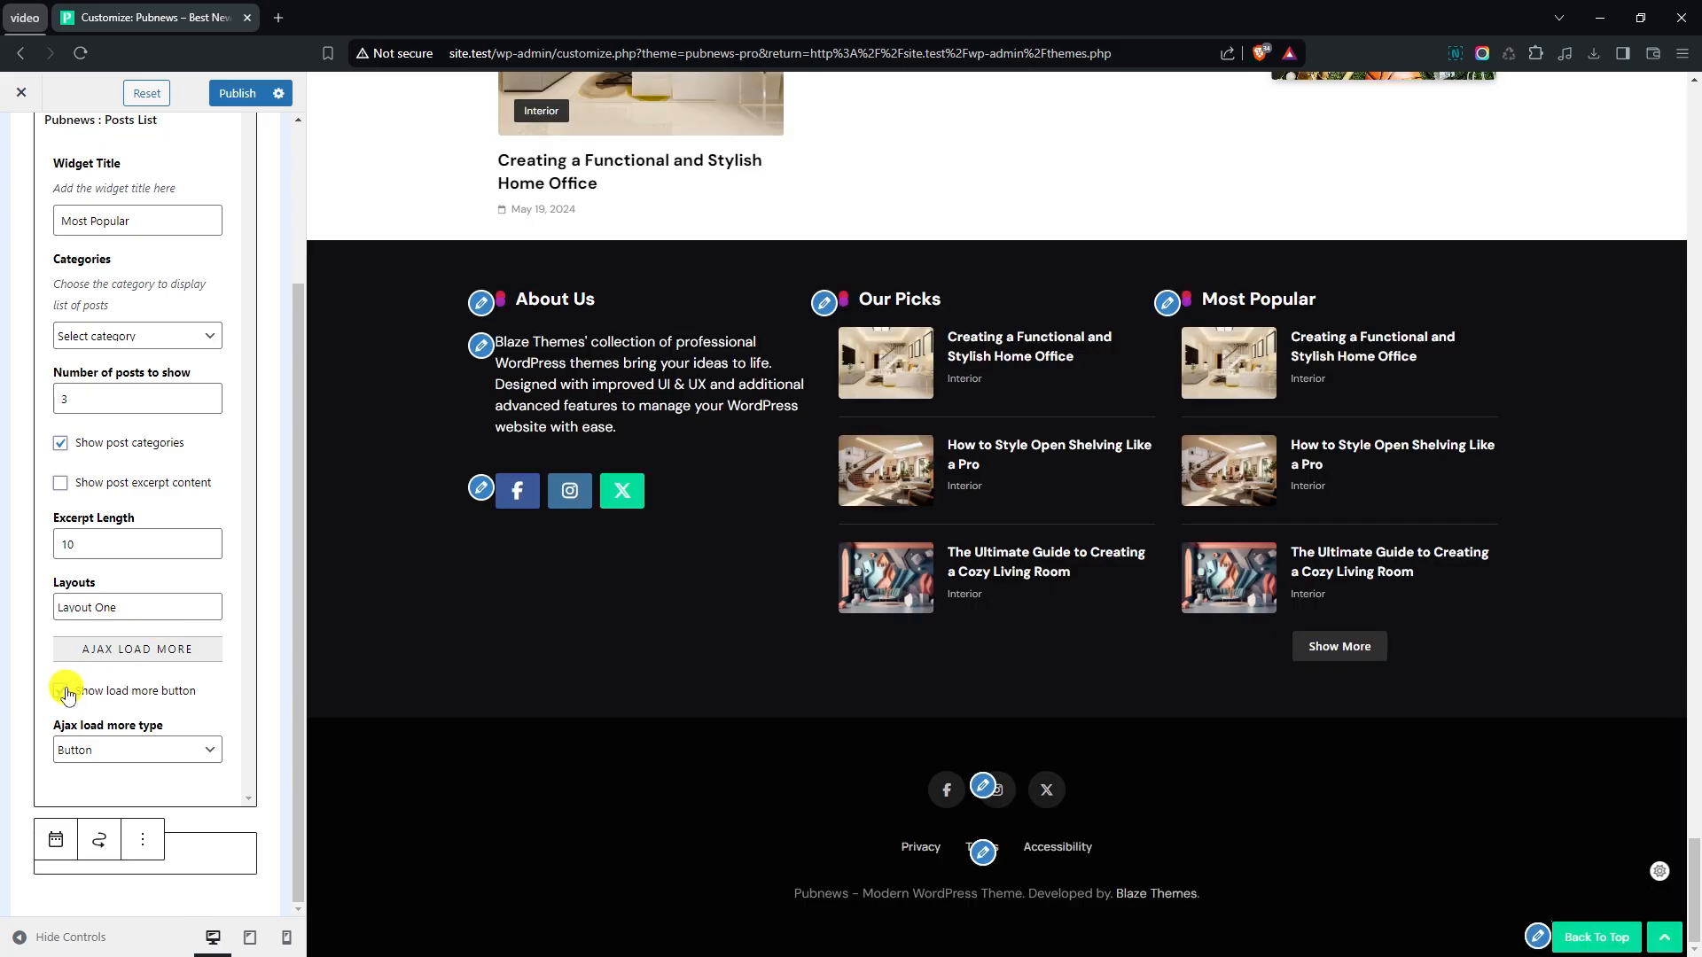
click(68, 692)
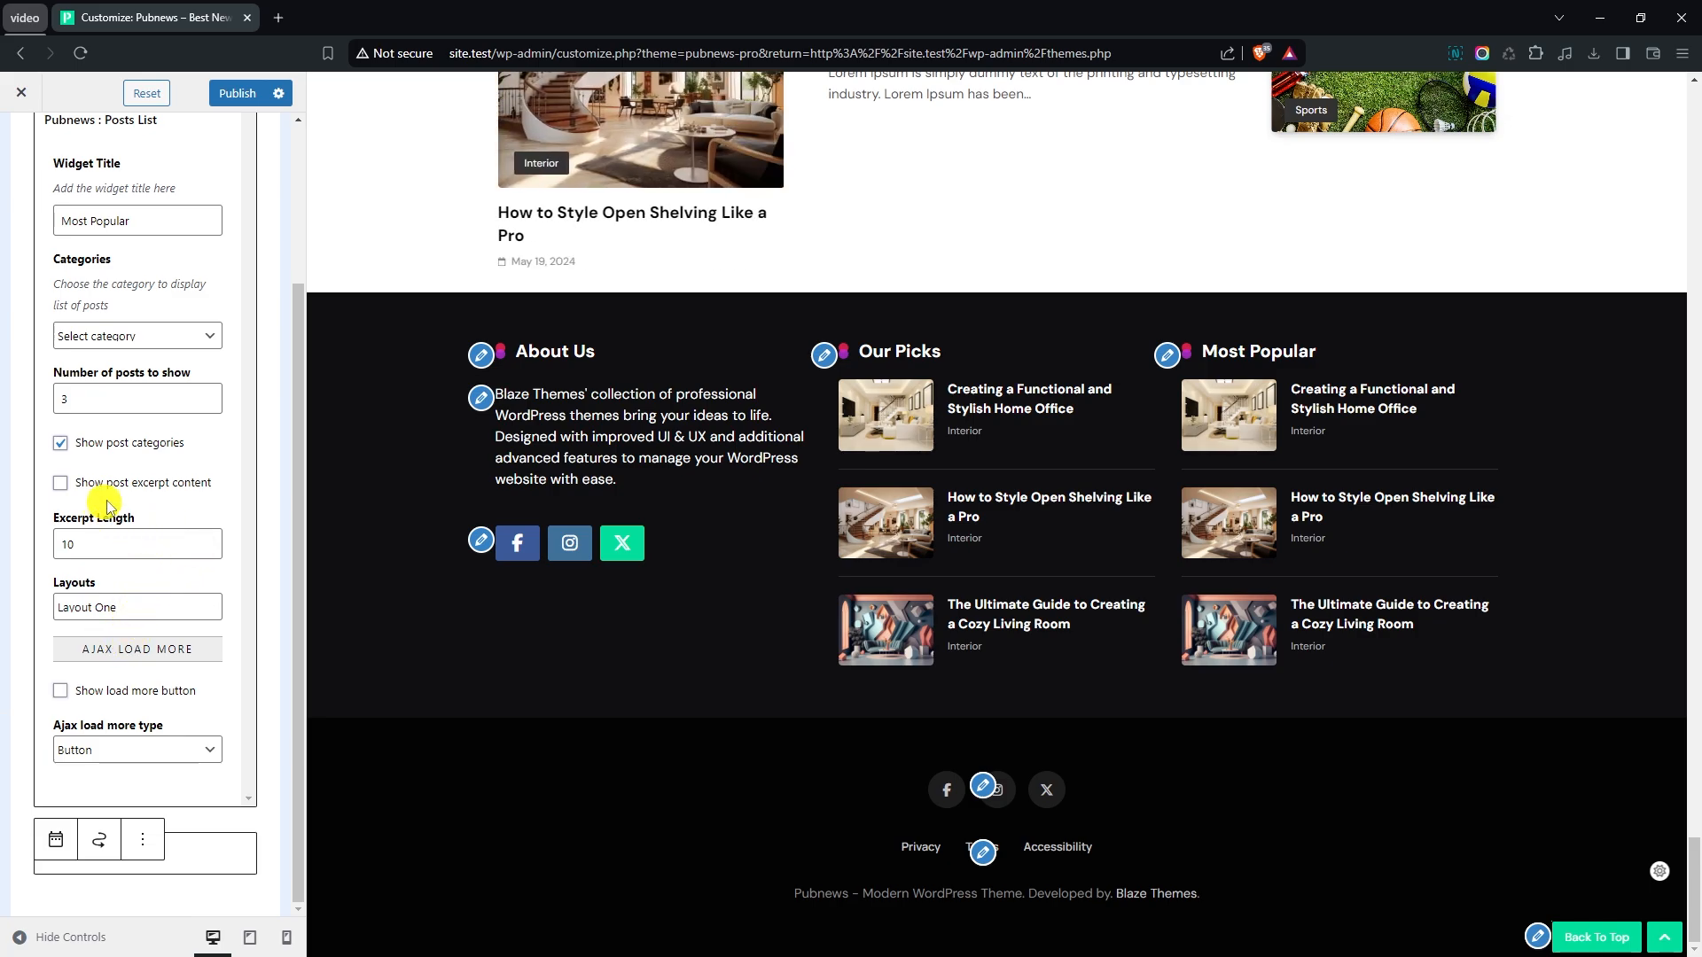
- Limit the Most Popular posts list to the Fashion category
click(123, 355)
click(125, 390)
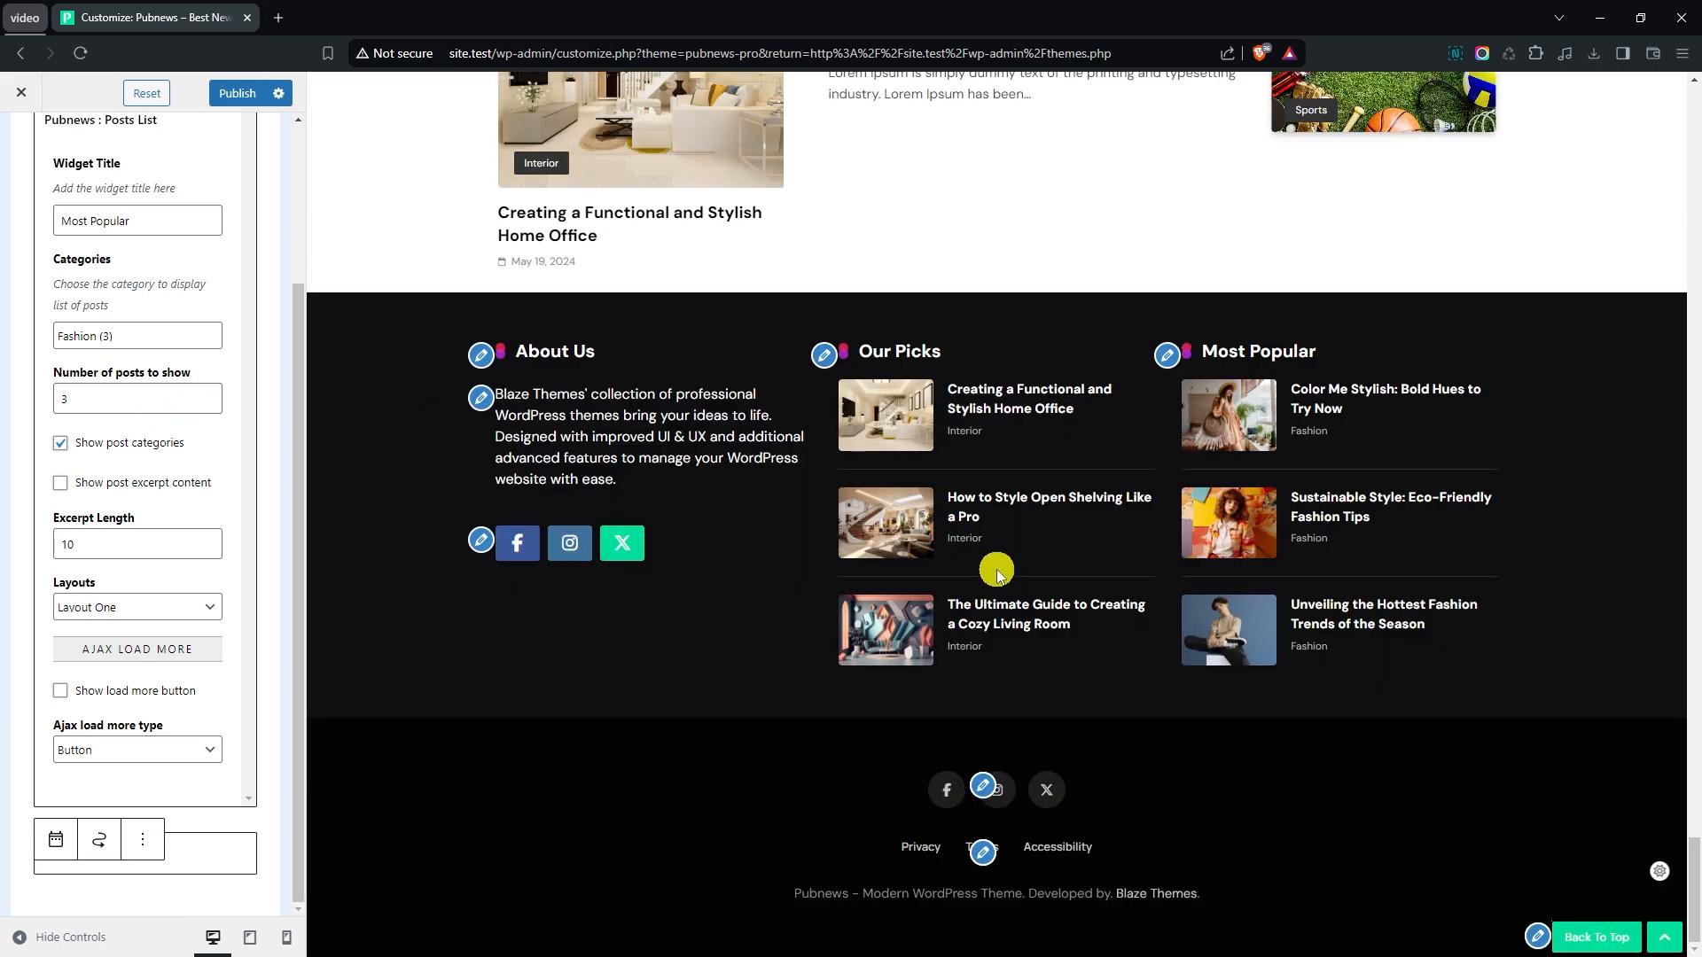
scroll(13, 301, up, 3)
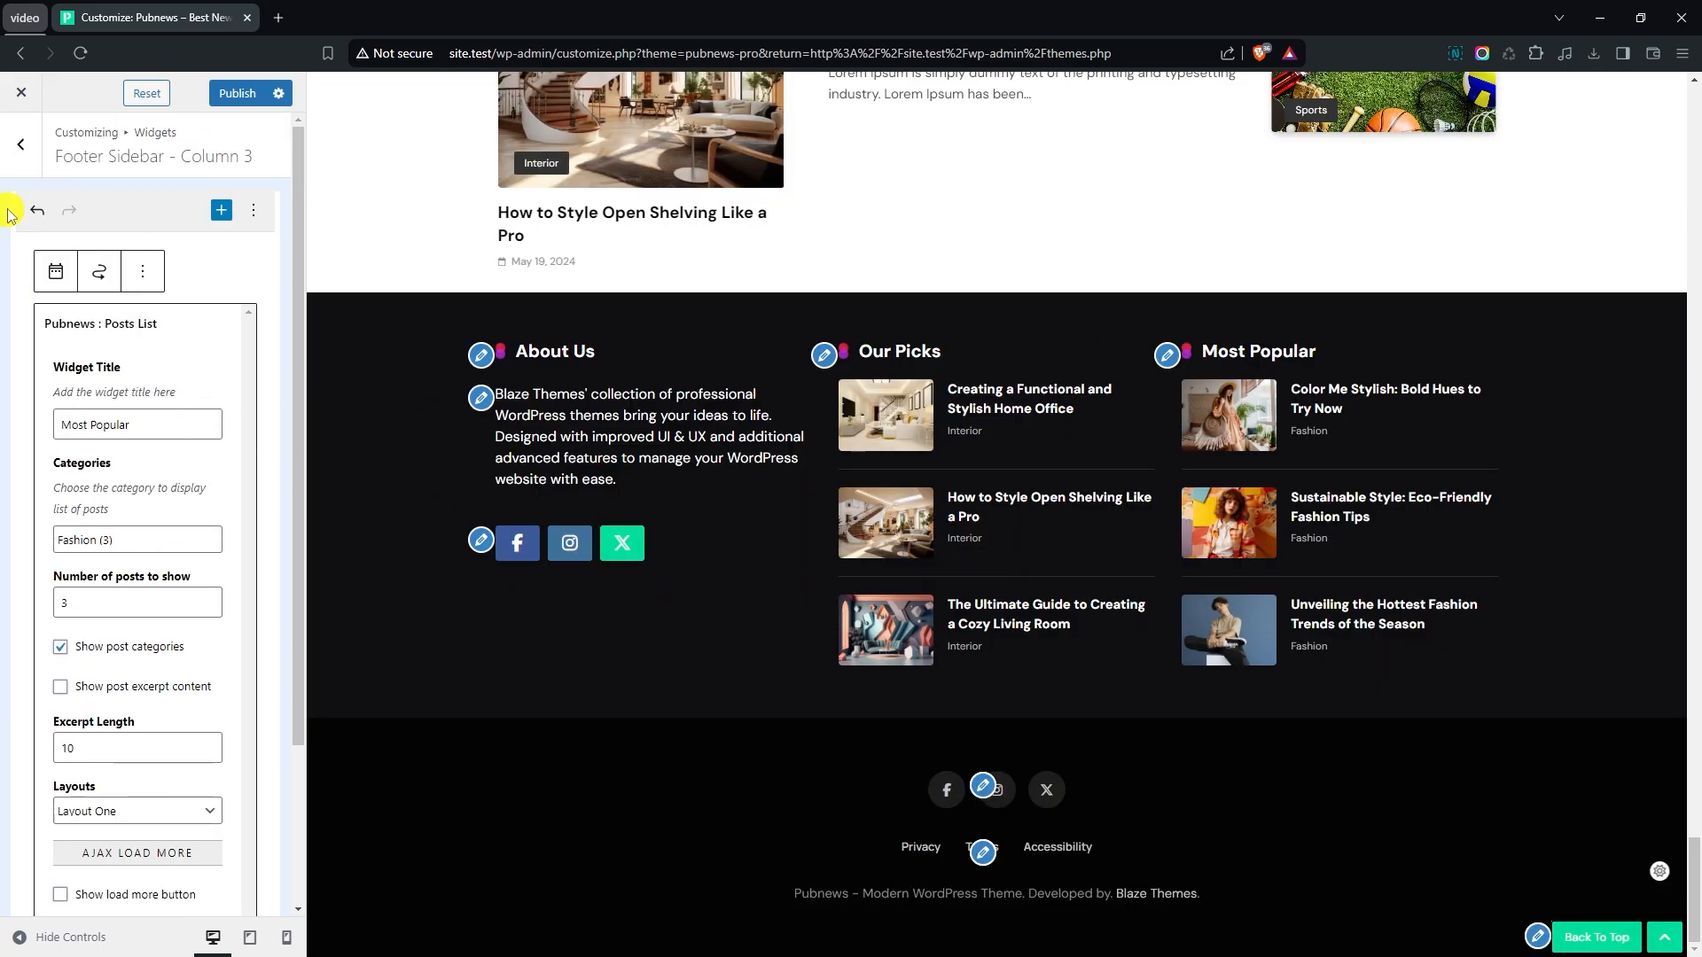
- Give the Theme Footer a solid top border with a width of 3
click(21, 143)
click(20, 143)
scroll(115, 461, down, 5)
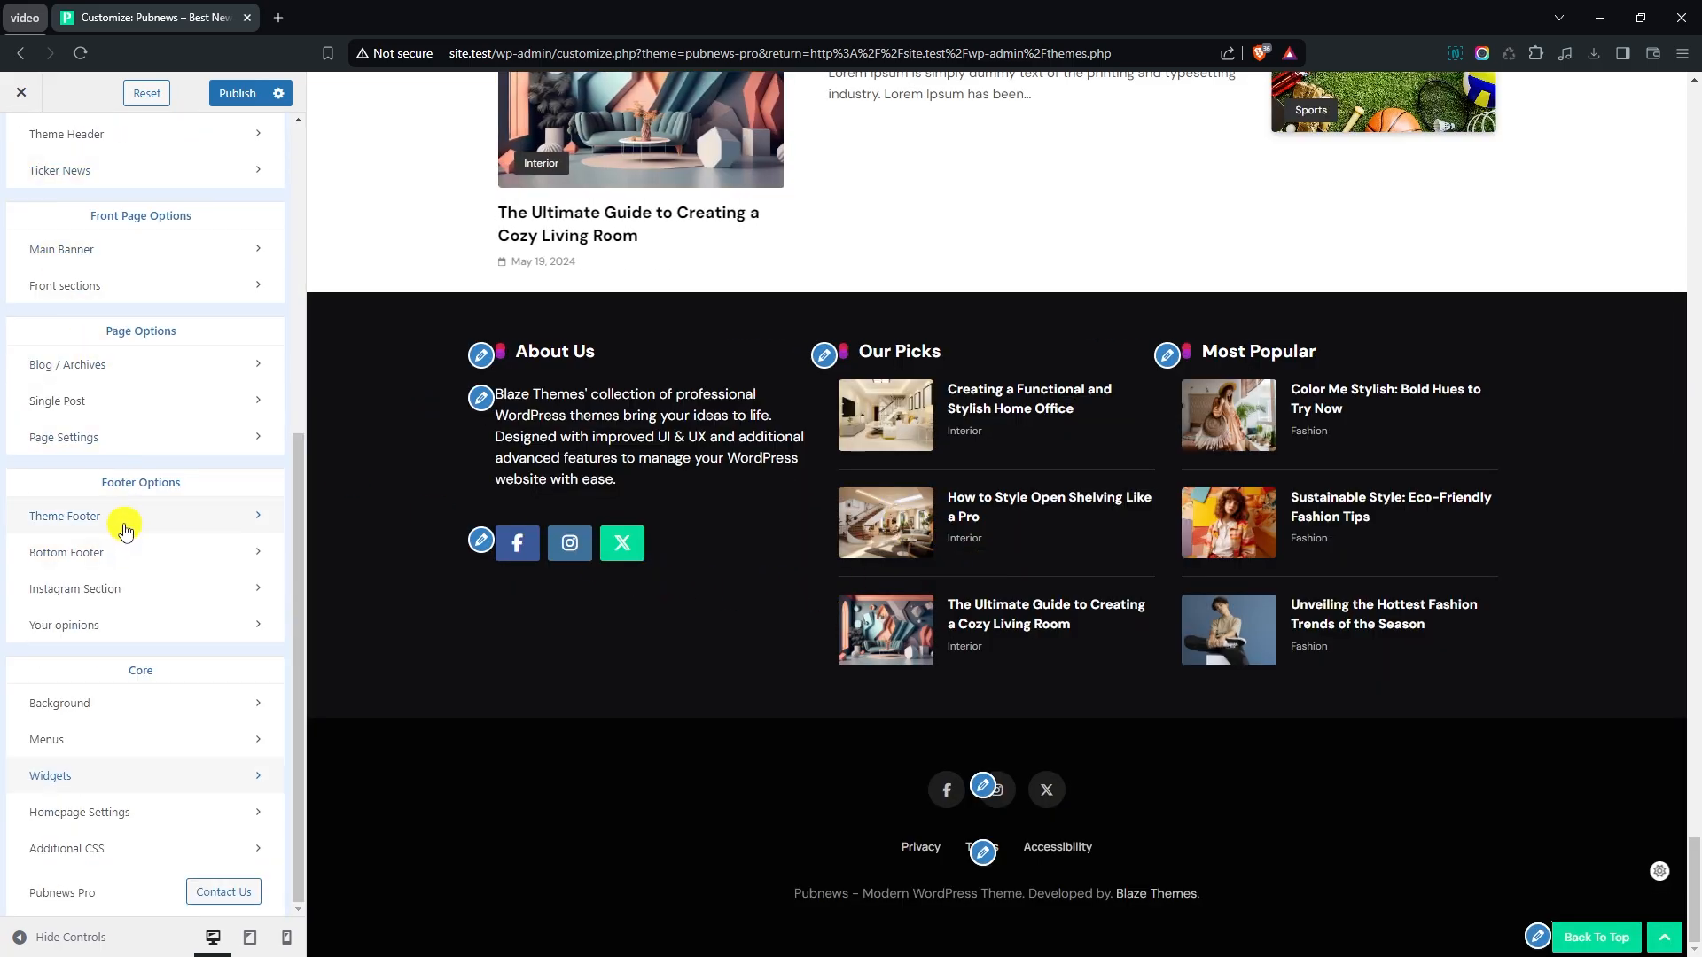
click(125, 531)
click(241, 202)
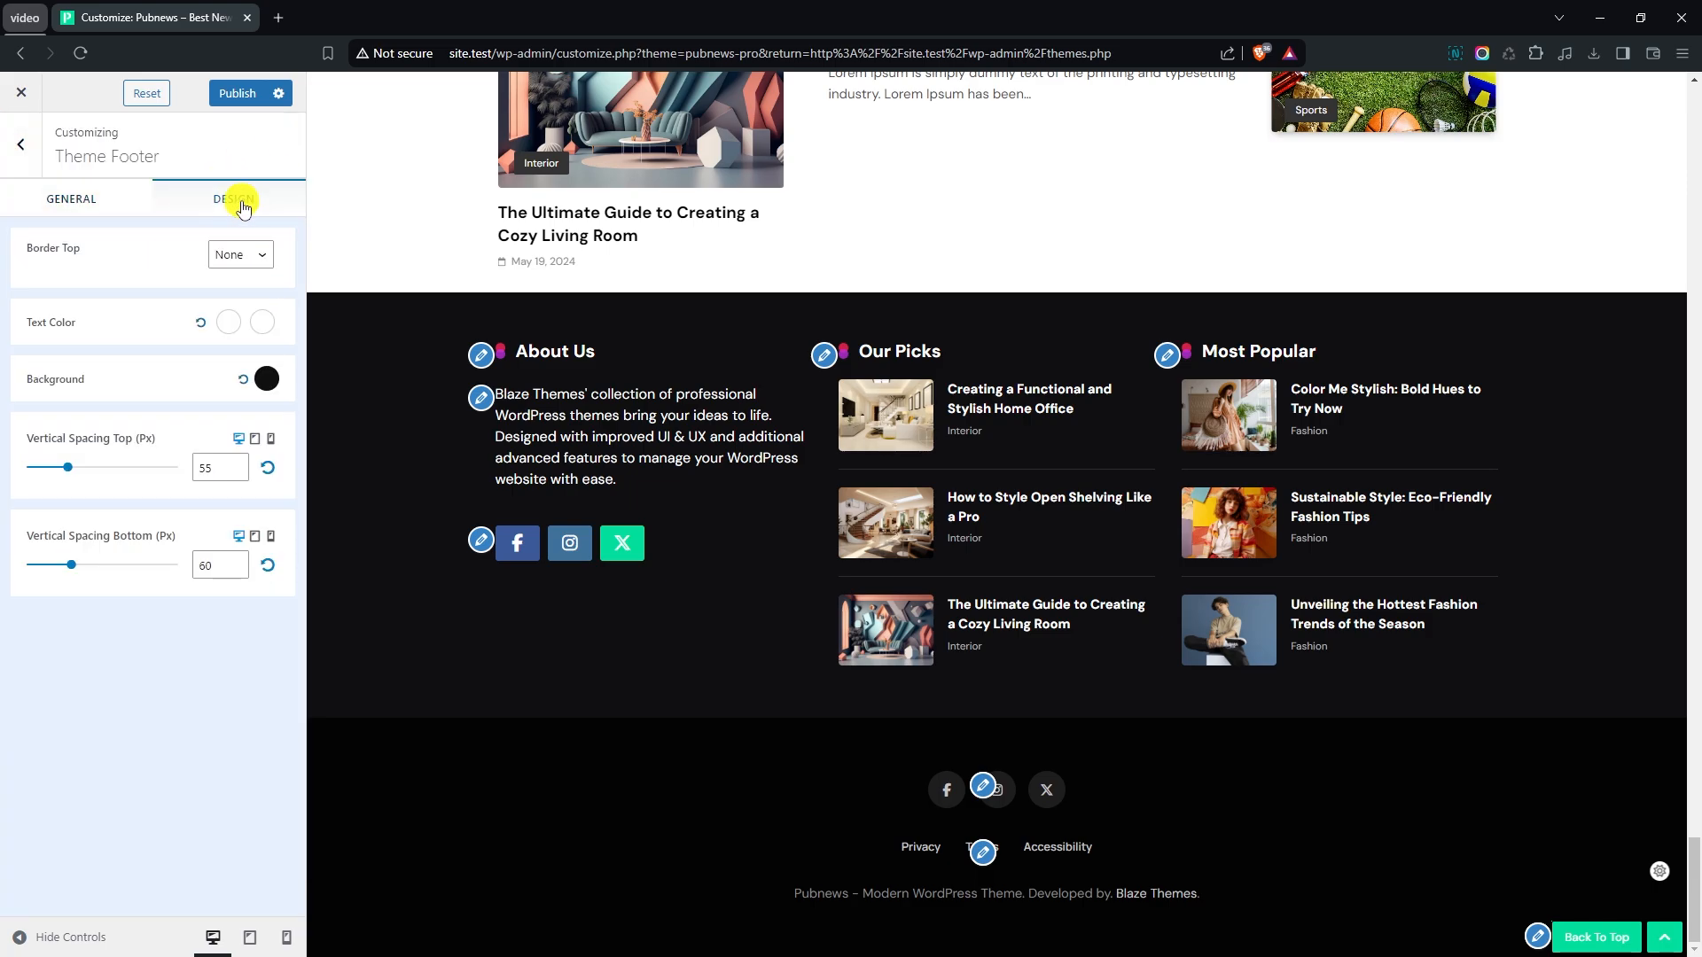
click(241, 255)
click(234, 312)
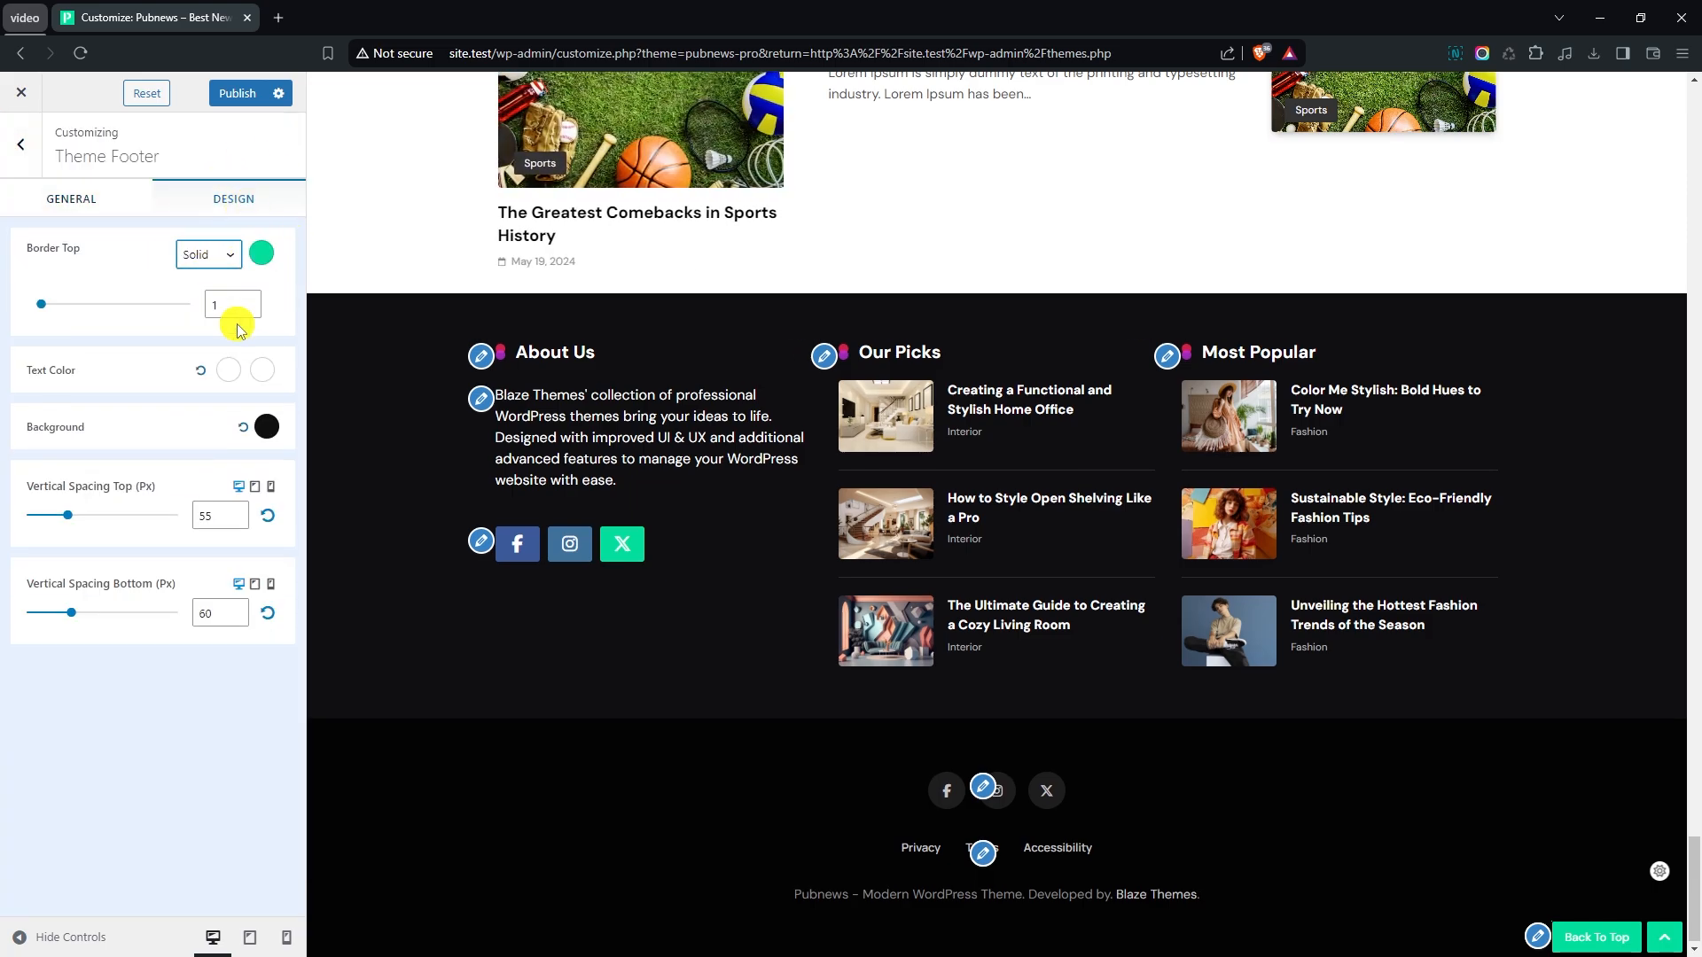
click(249, 302)
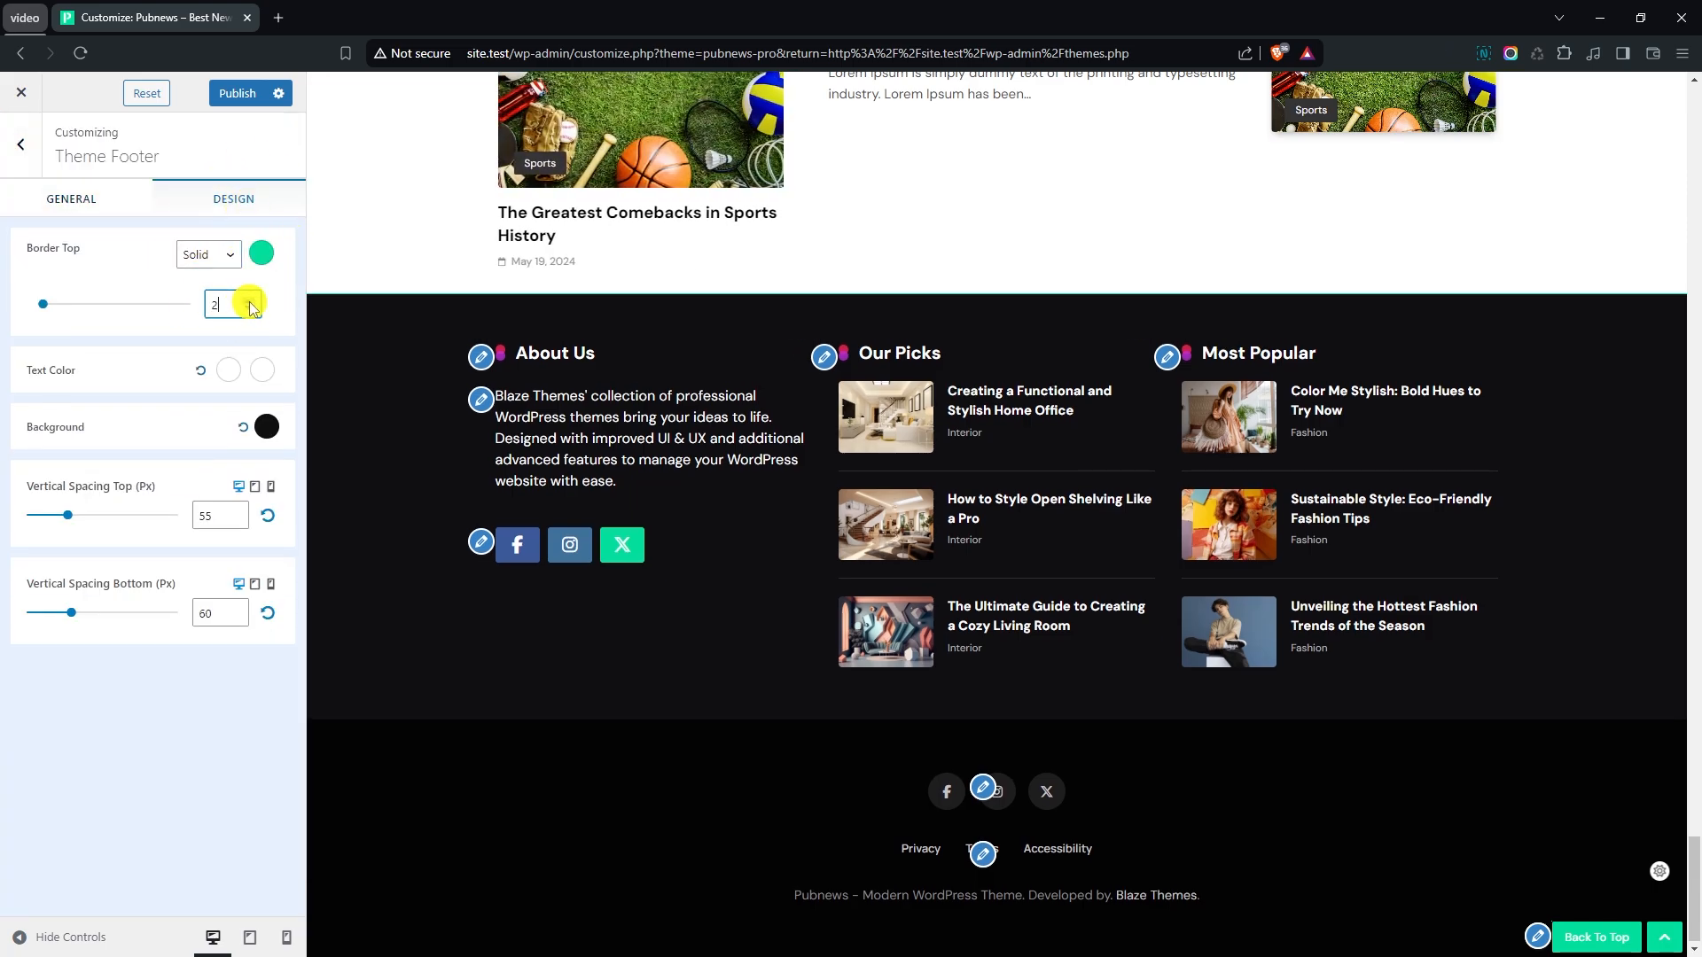
click(249, 303)
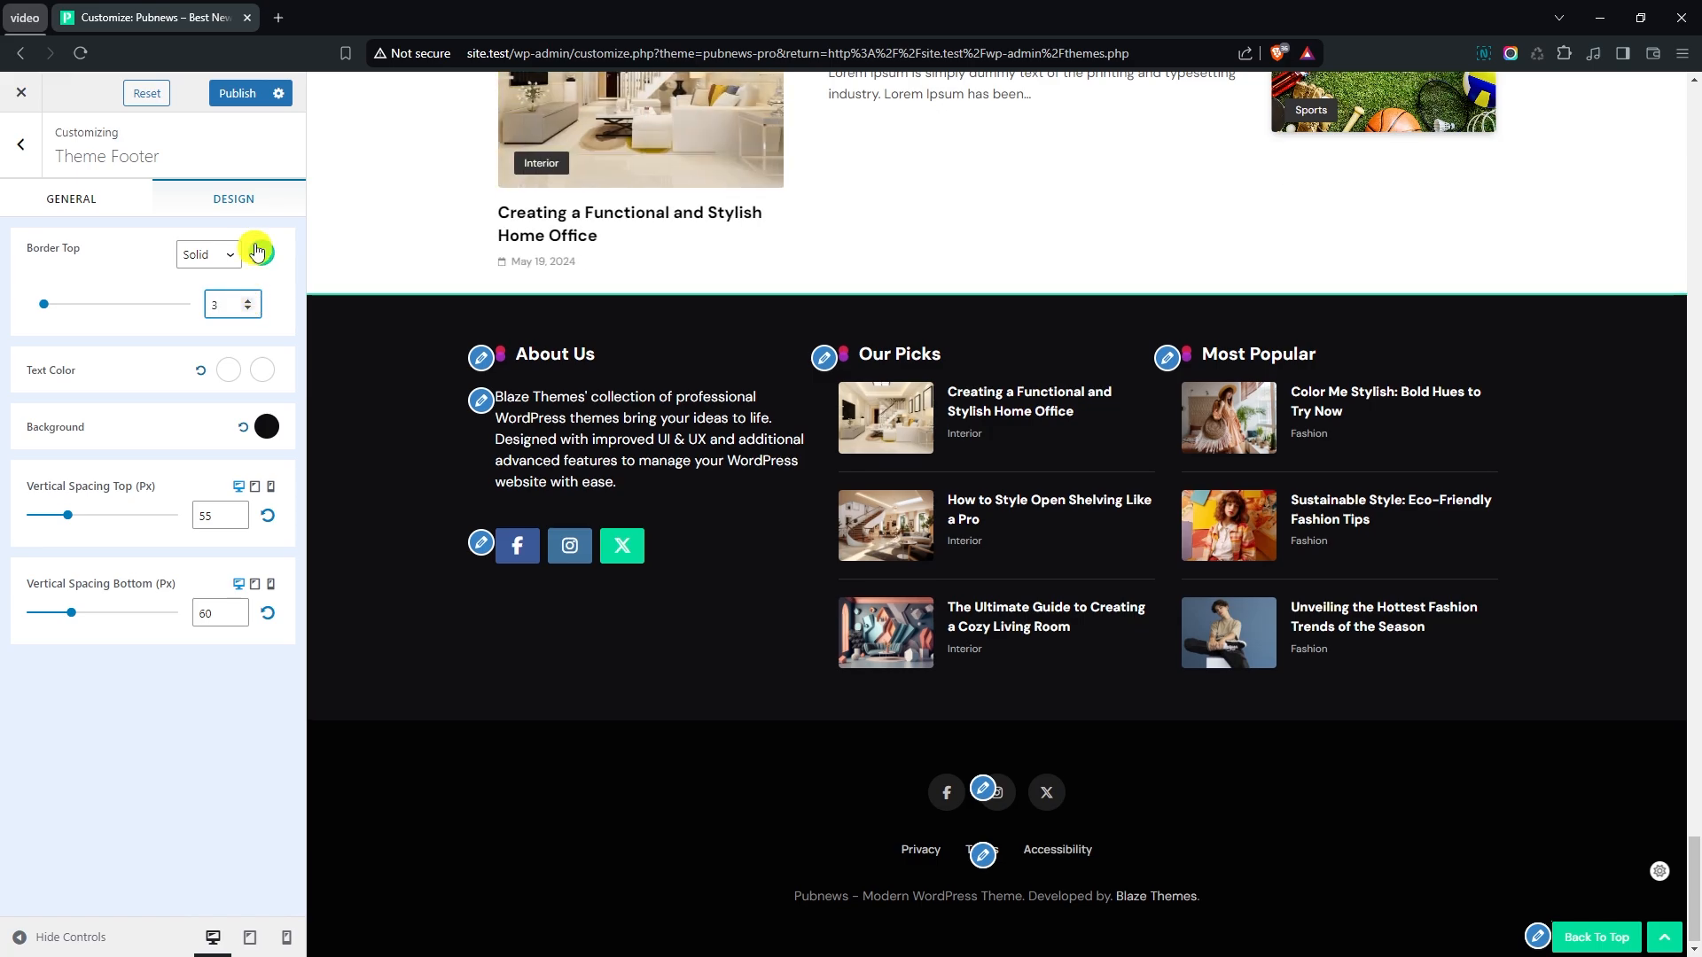
- Turn off the social icons and the footer menu in the Bottom Footer
click(20, 145)
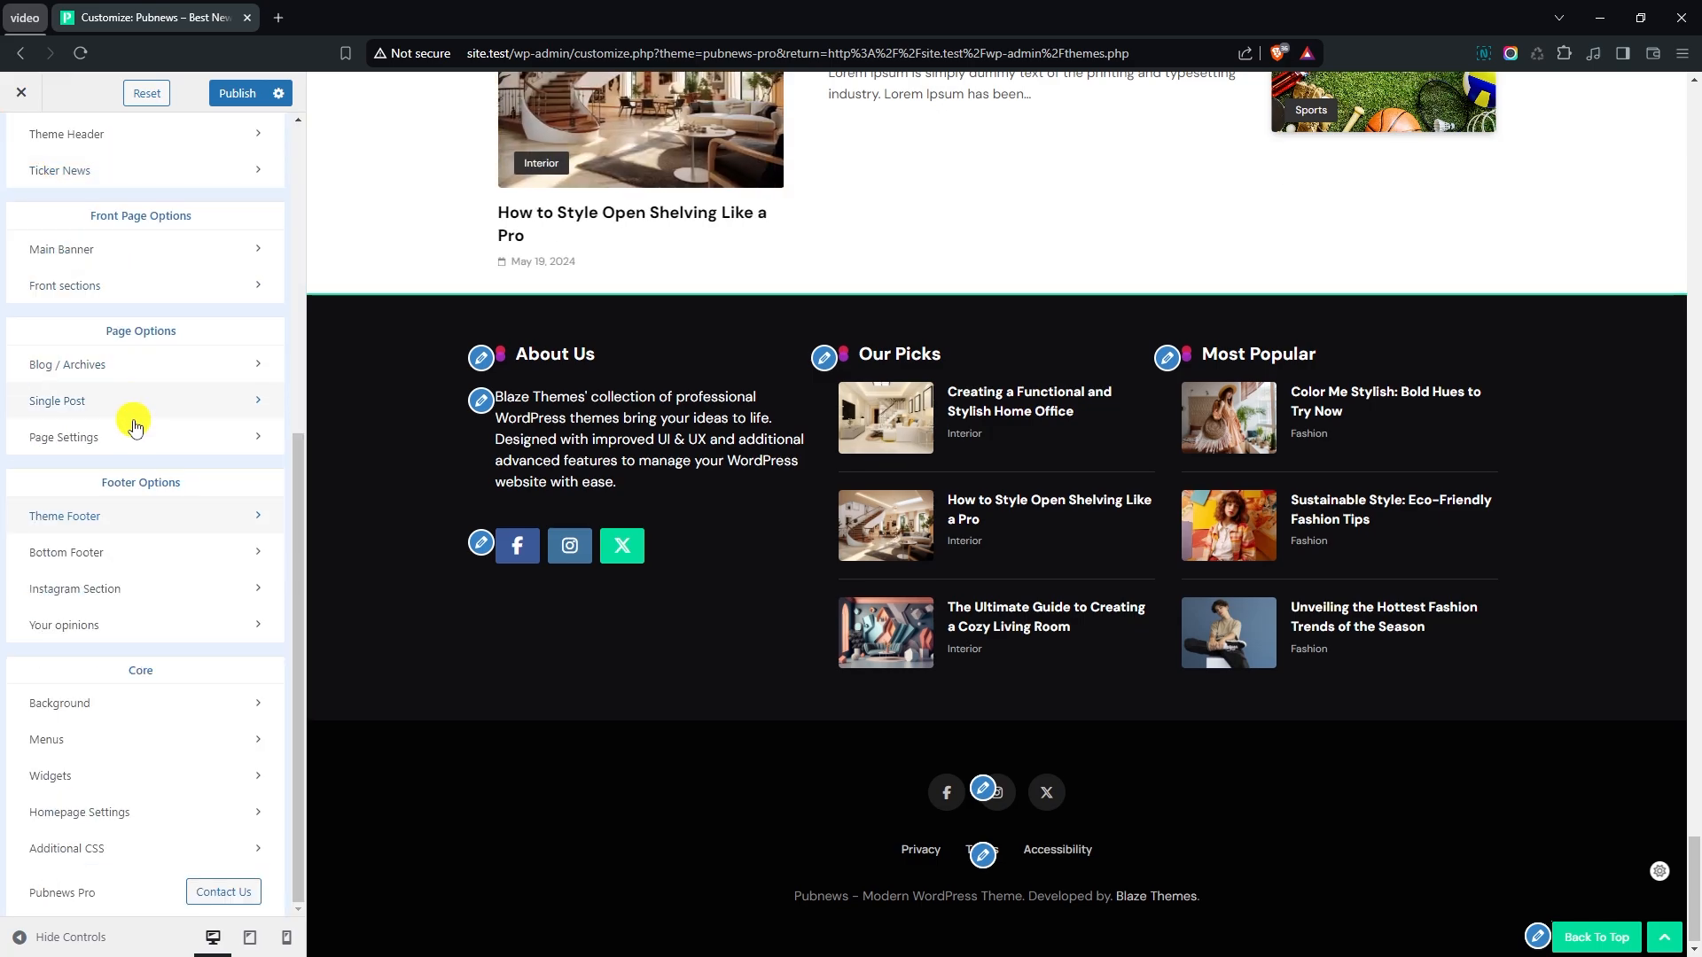
click(112, 553)
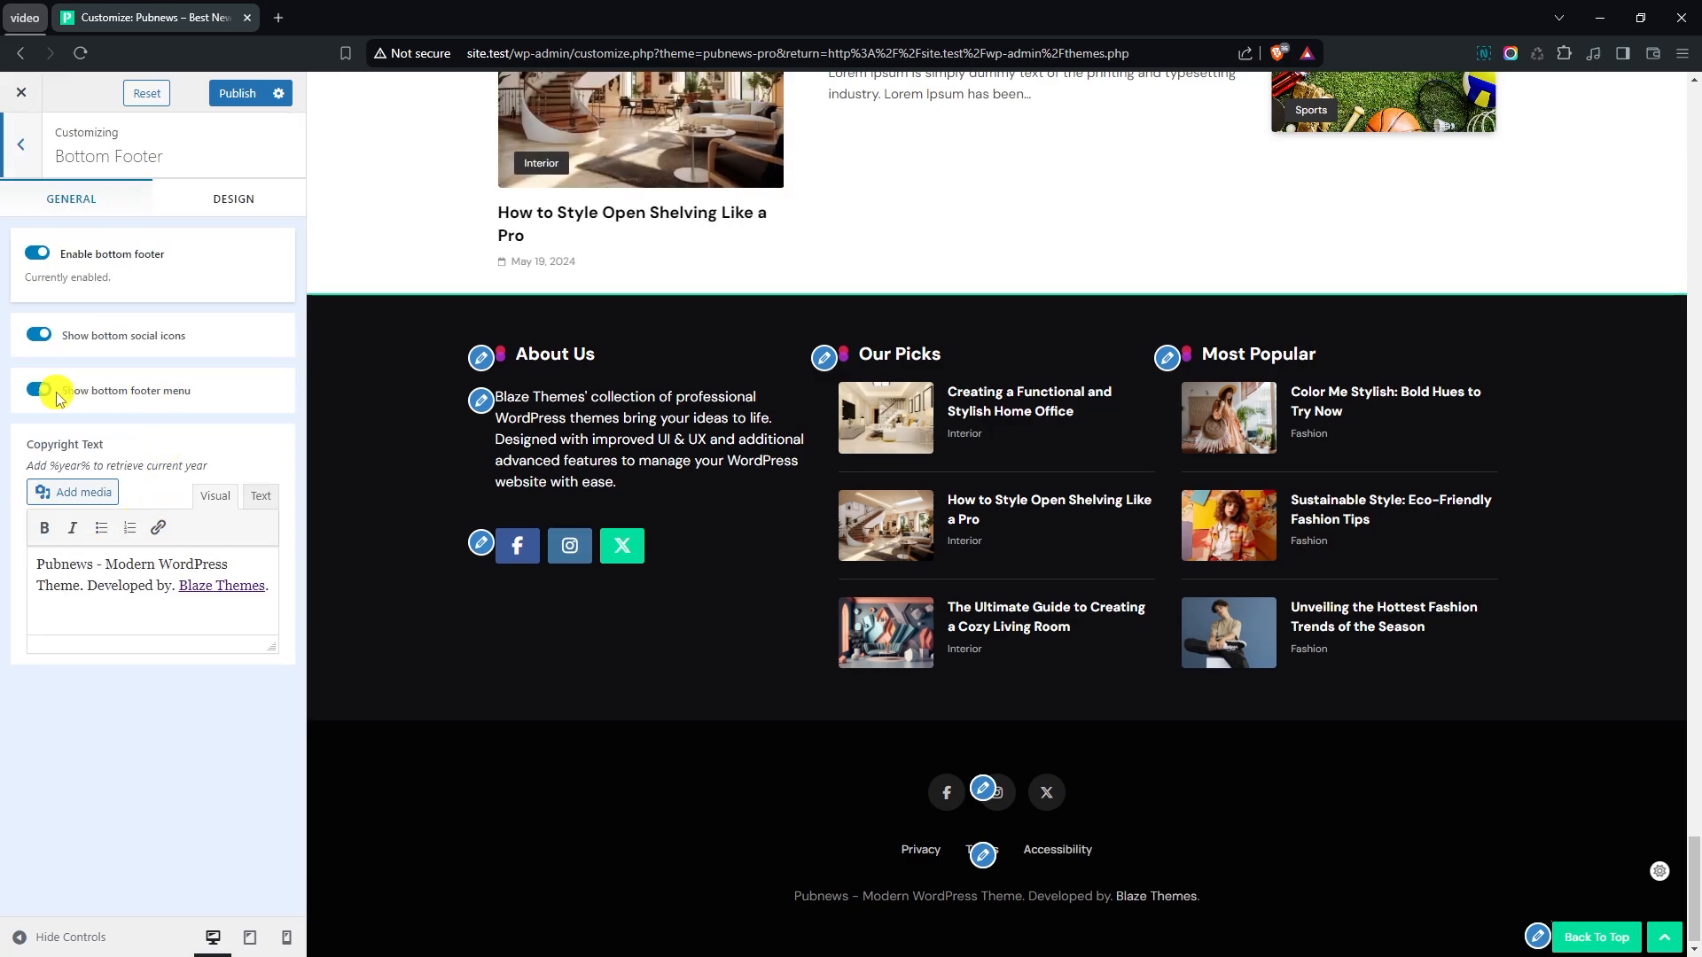
click(39, 336)
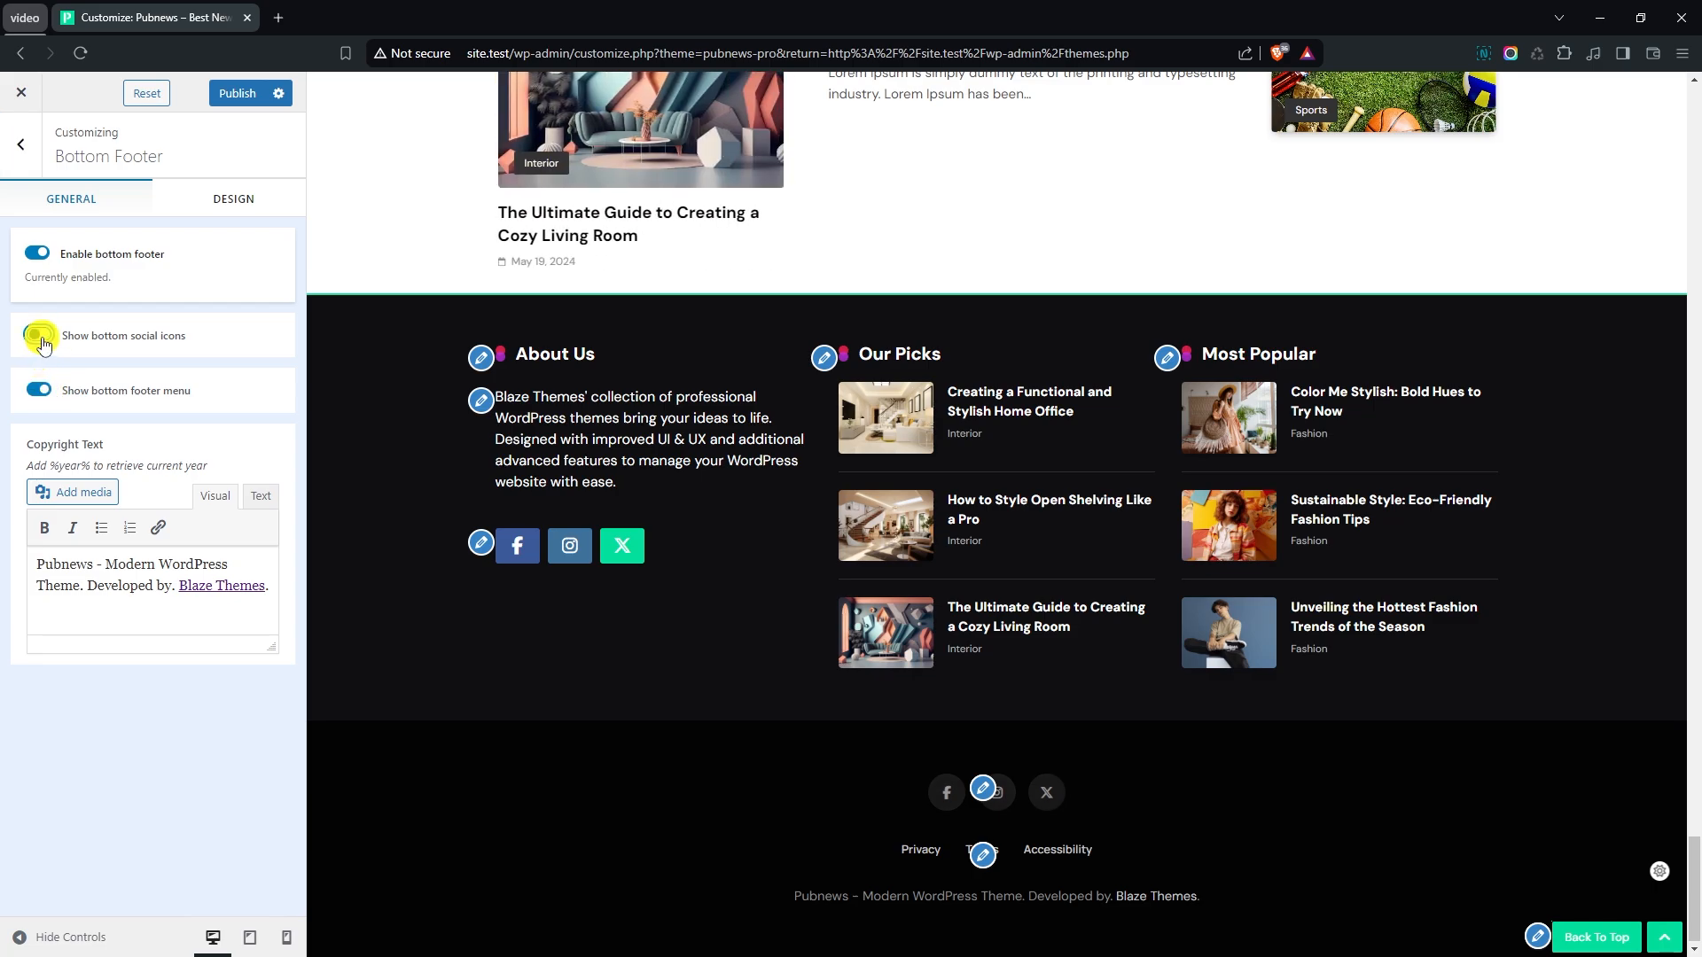
click(38, 390)
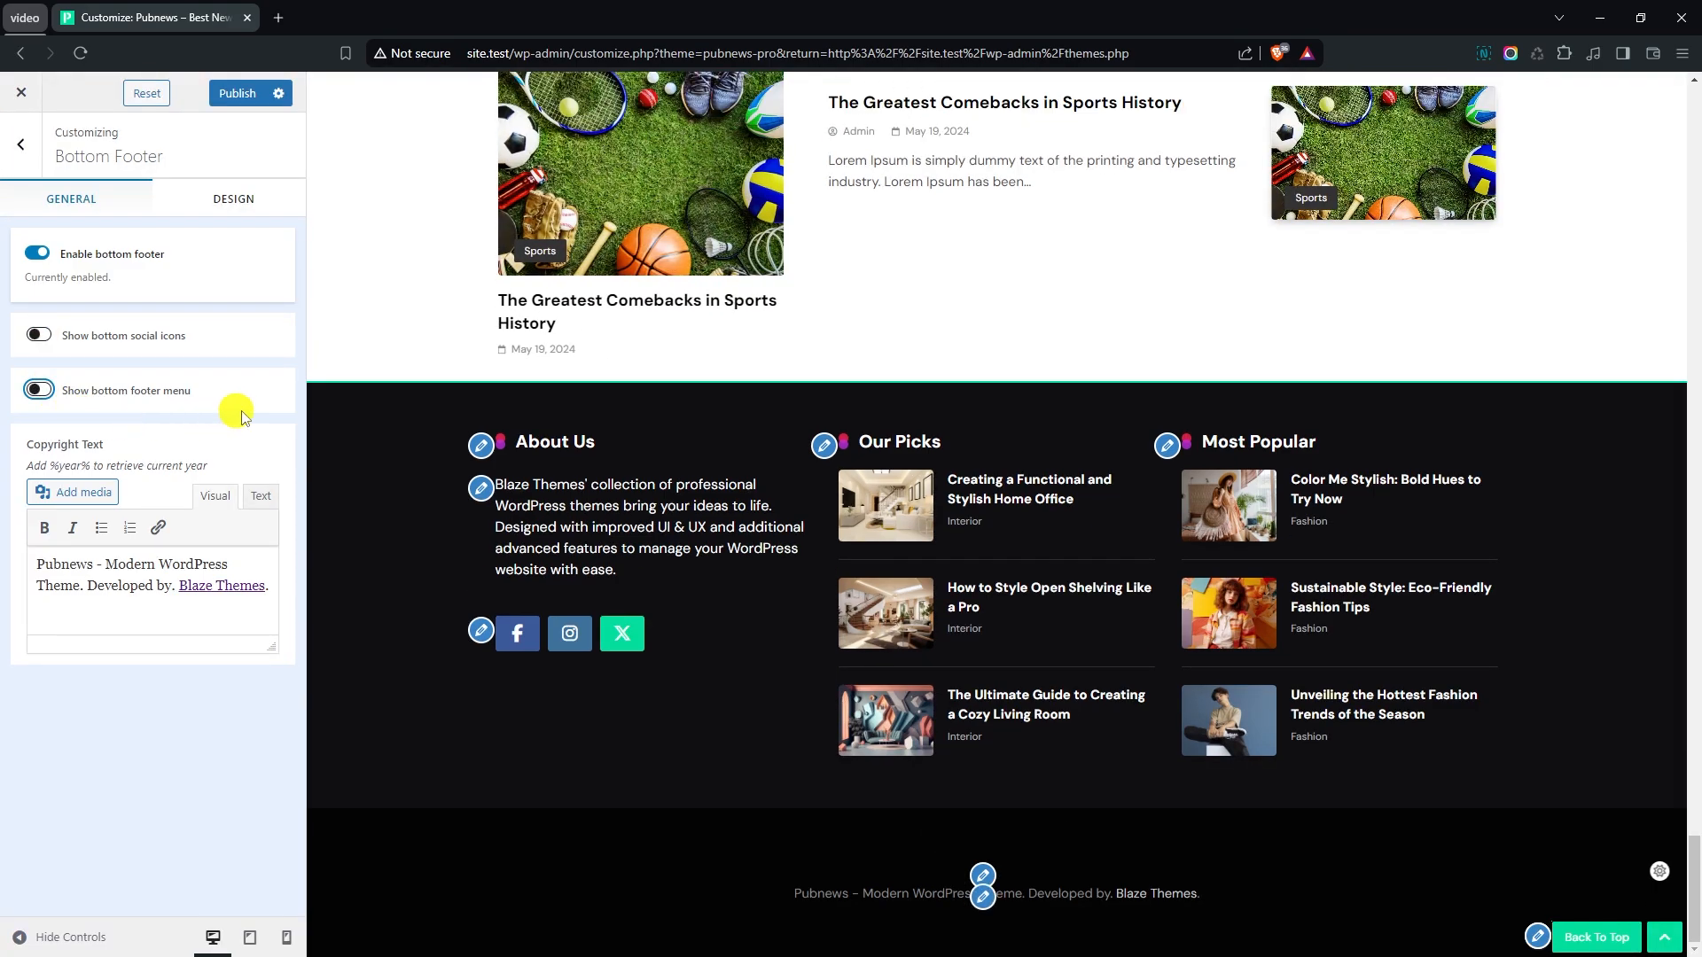
- Lighten the Bottom Footer's text color to #A3A3A3
click(229, 205)
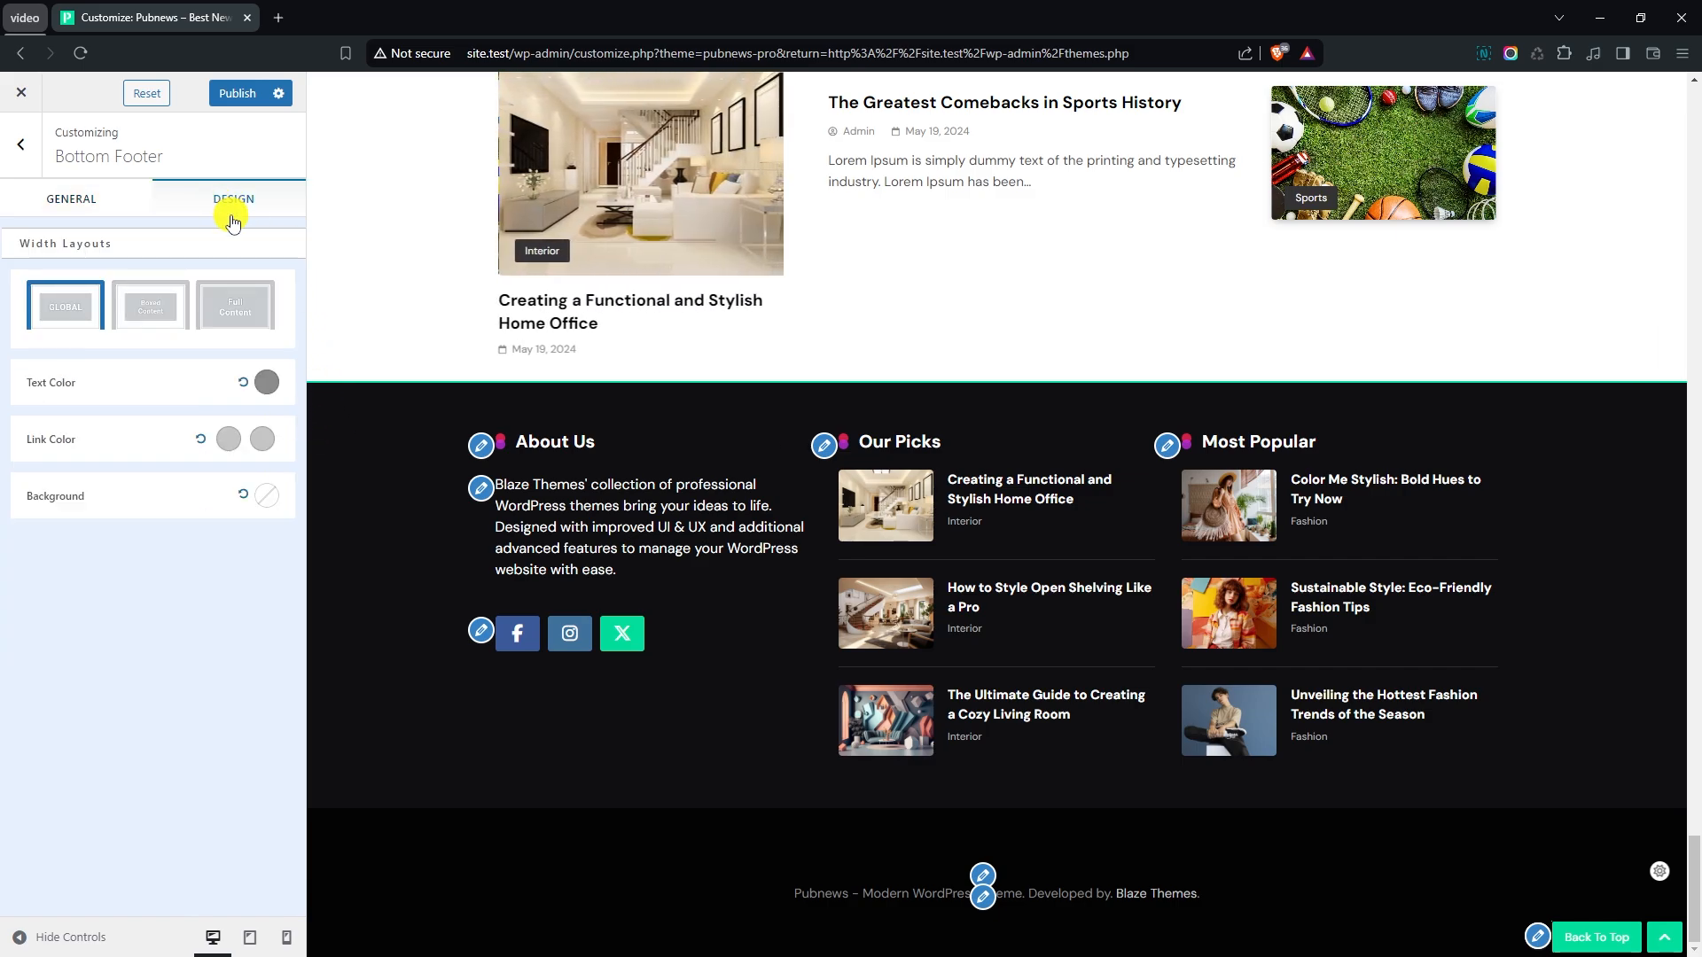
click(266, 384)
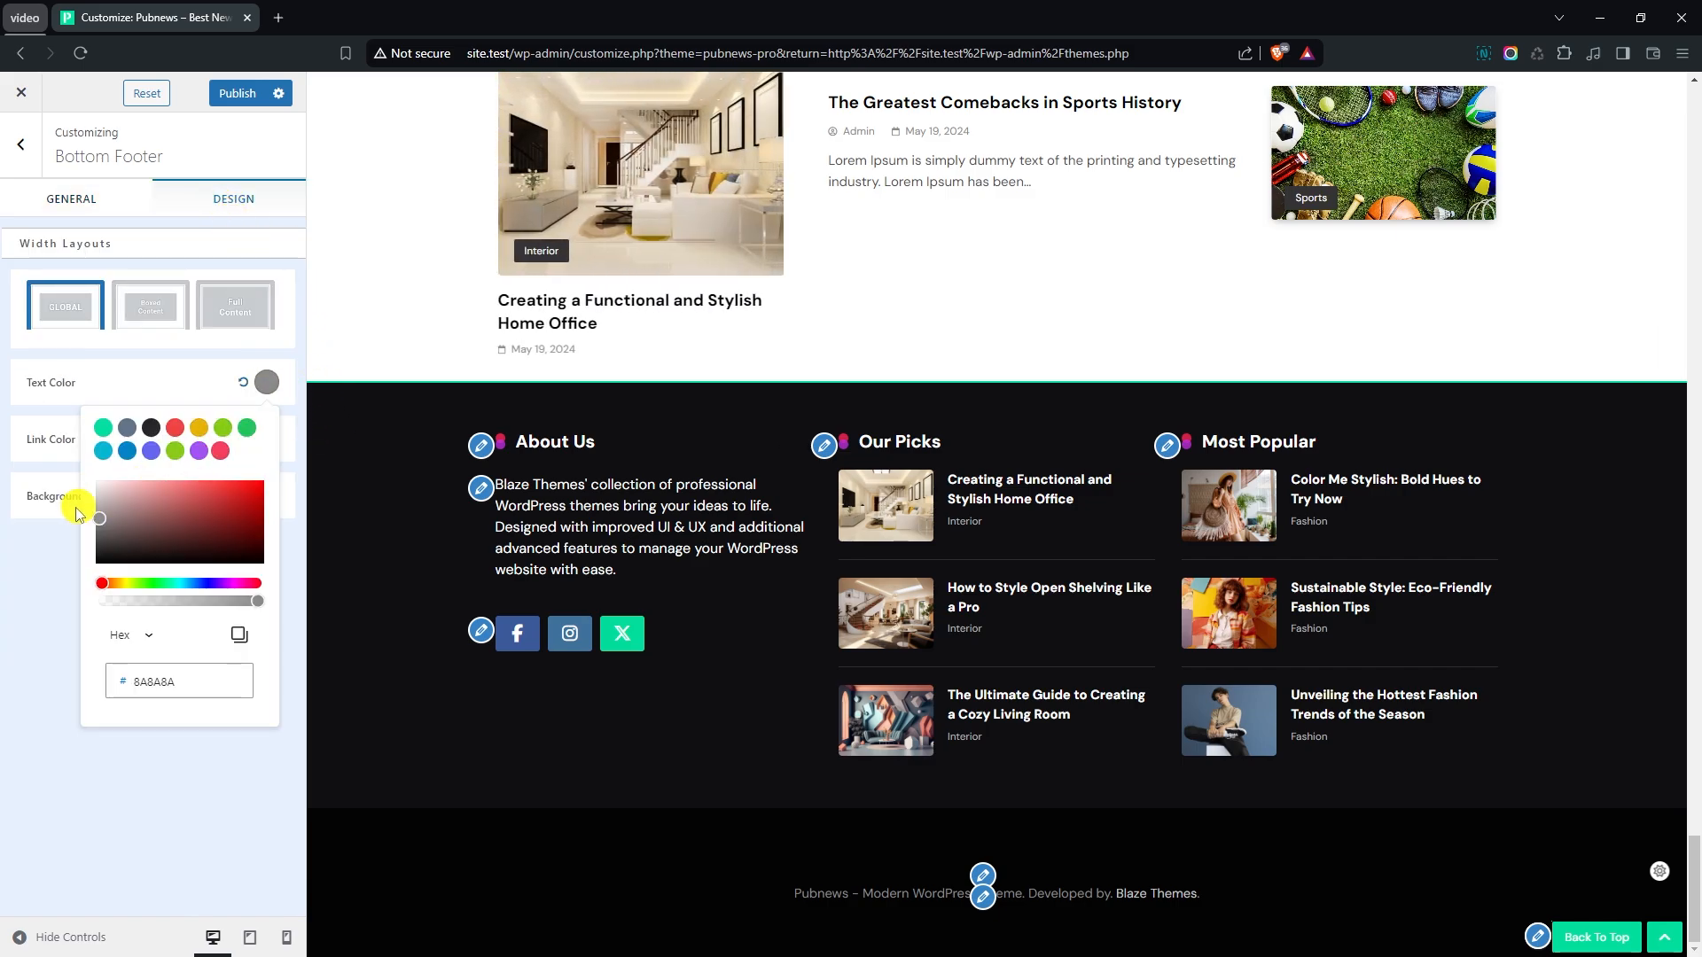
drag(91, 520, 84, 505)
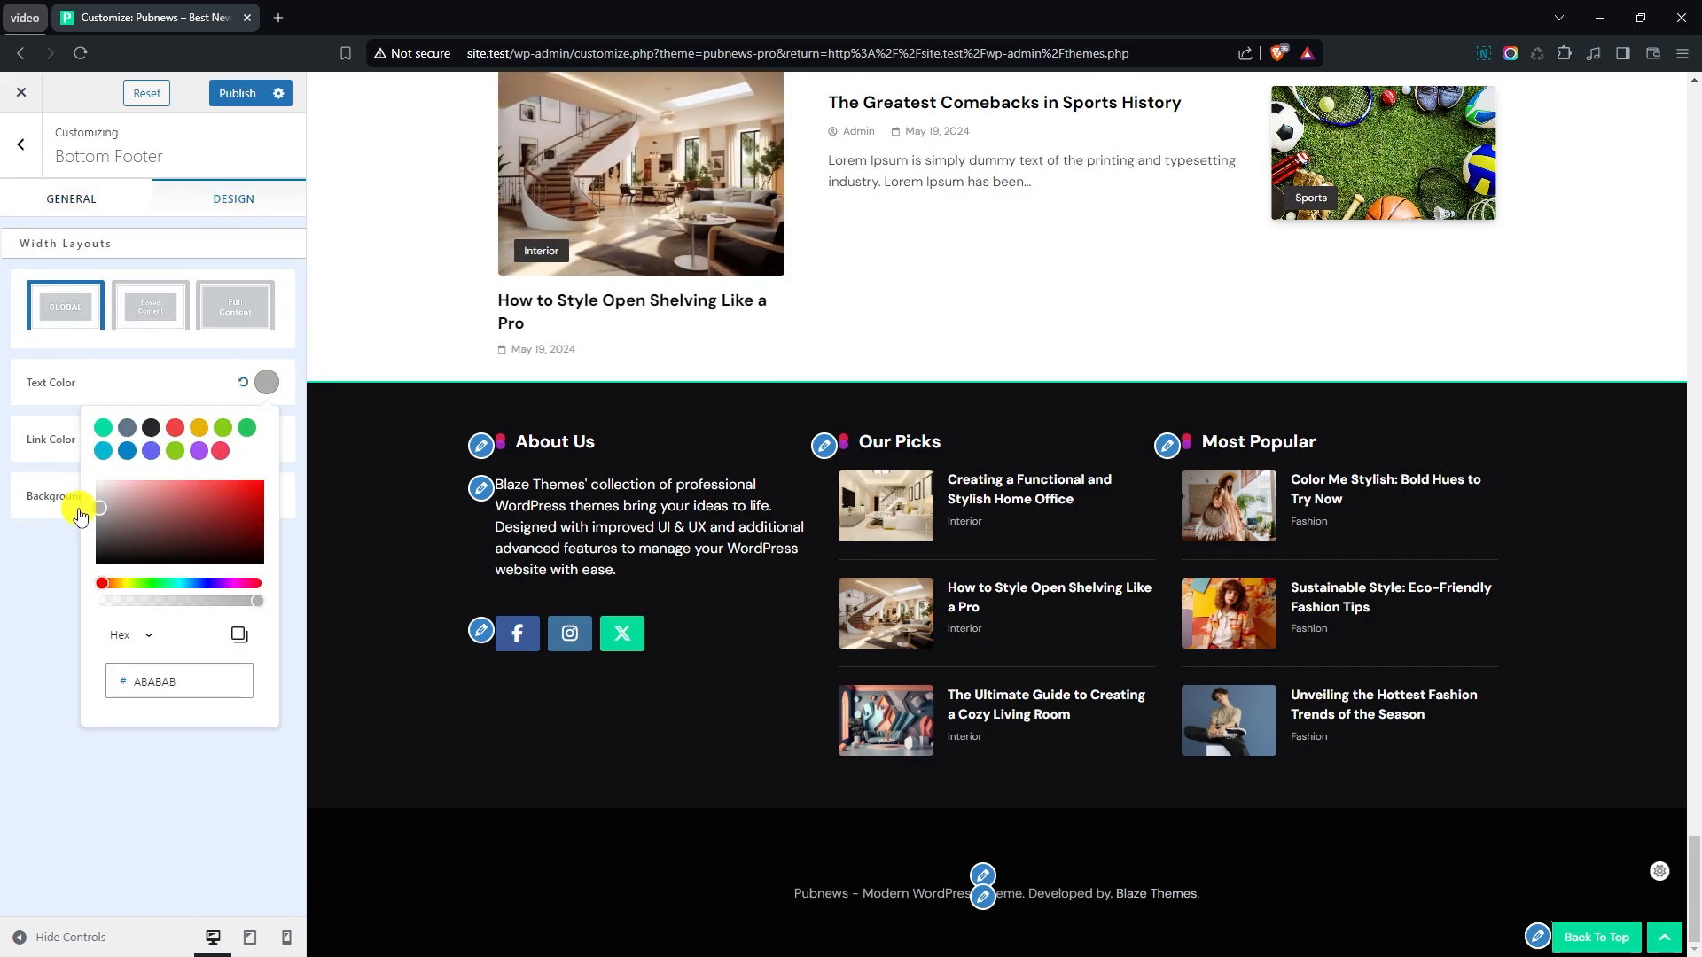
click(23, 543)
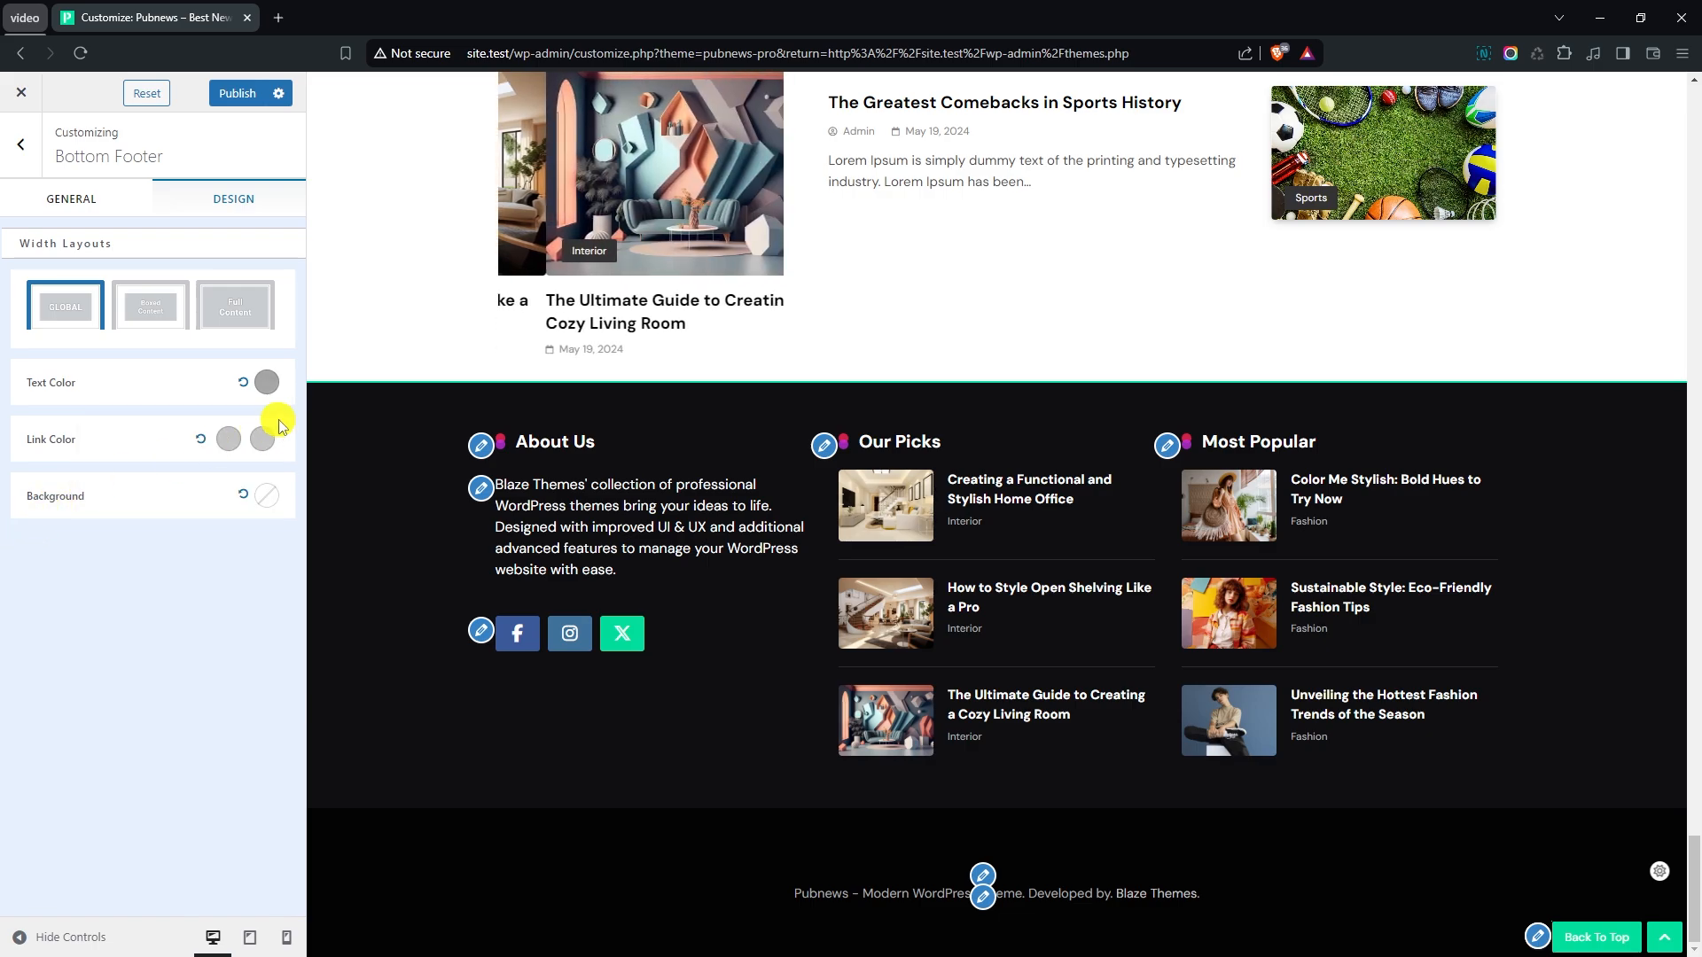
- Open the Instagram Section settings and enable Stick with footer
click(22, 166)
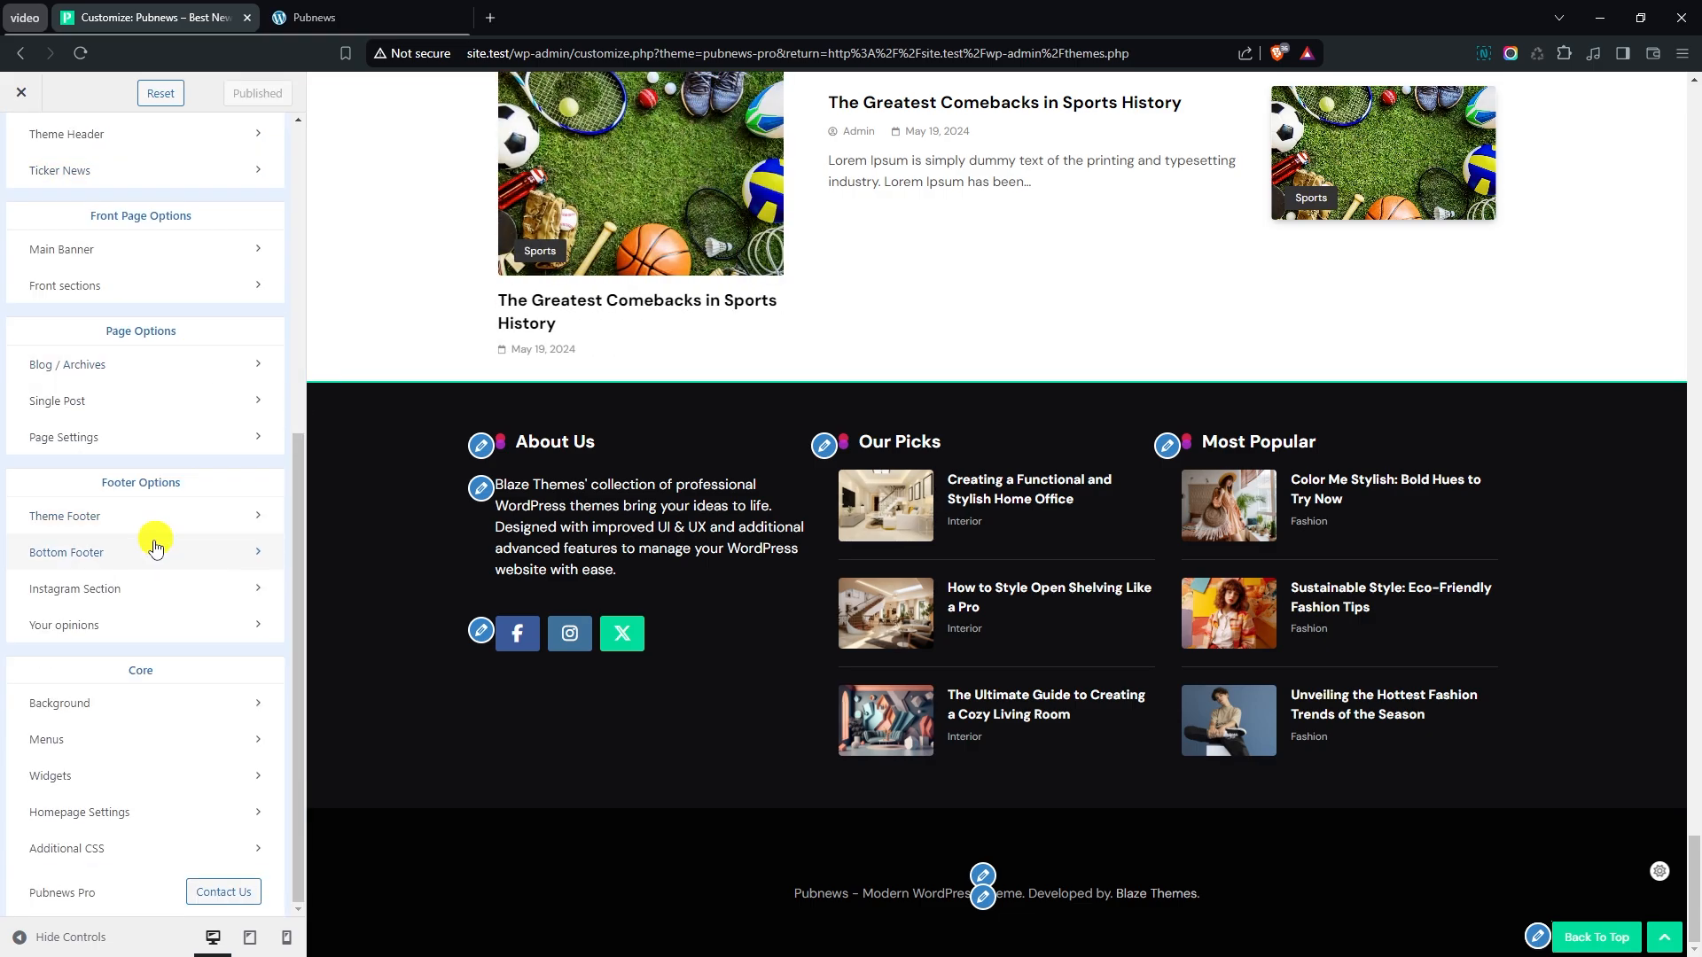
click(93, 589)
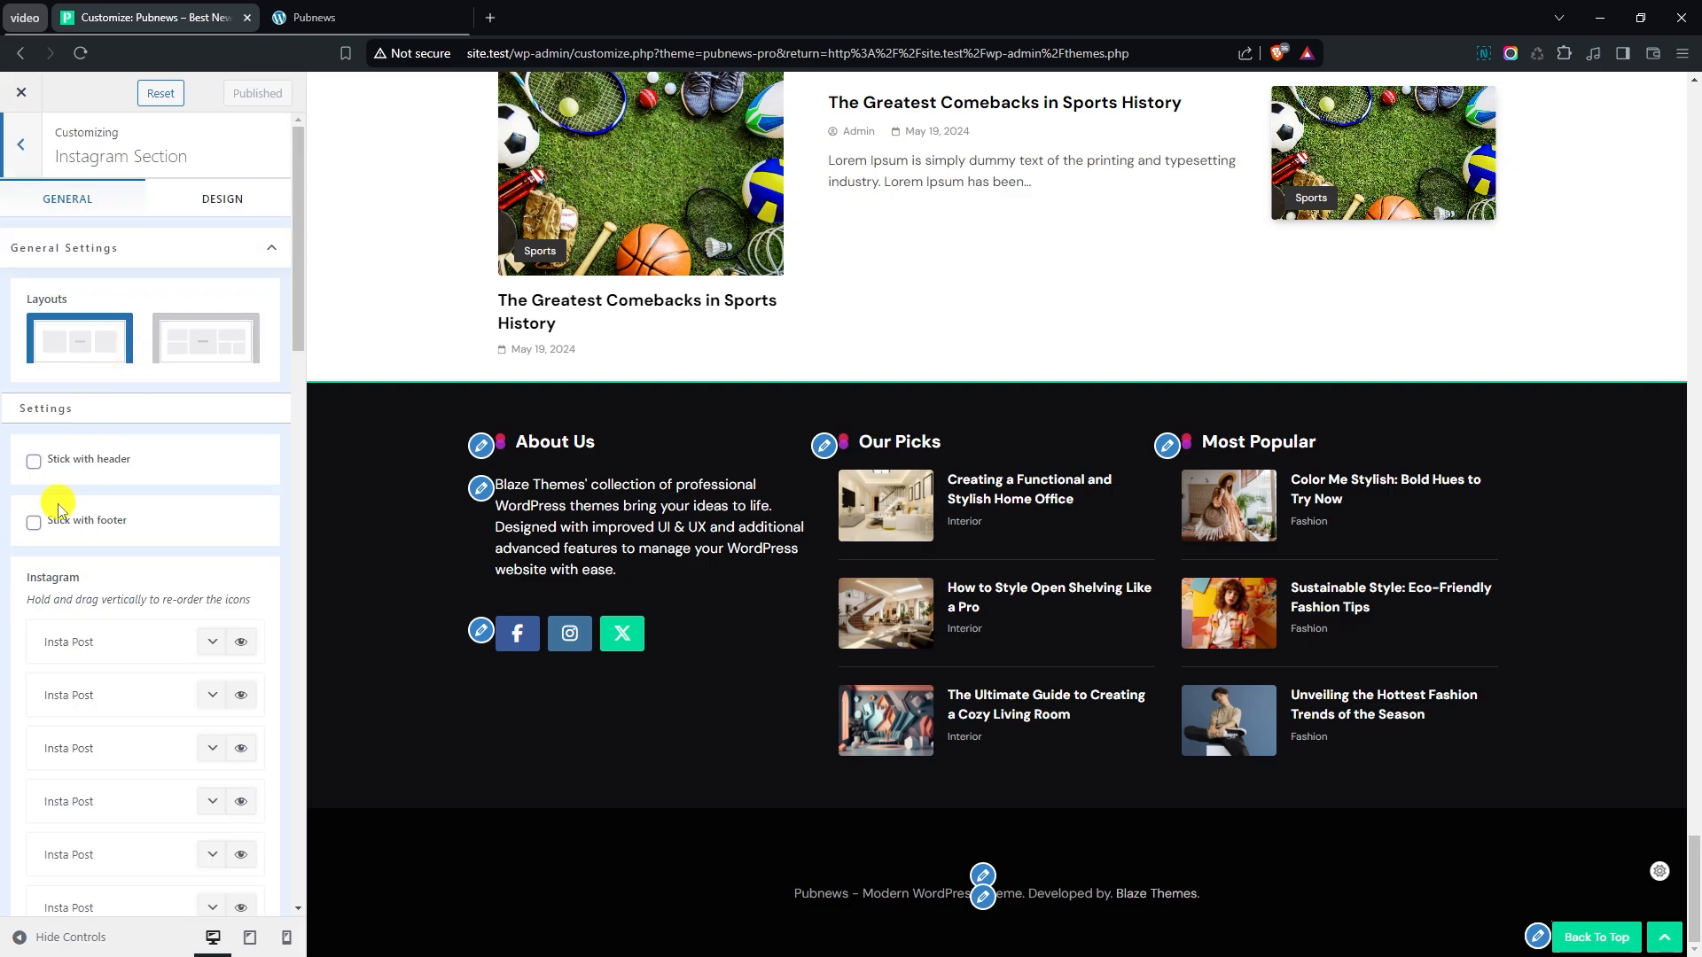
click(35, 522)
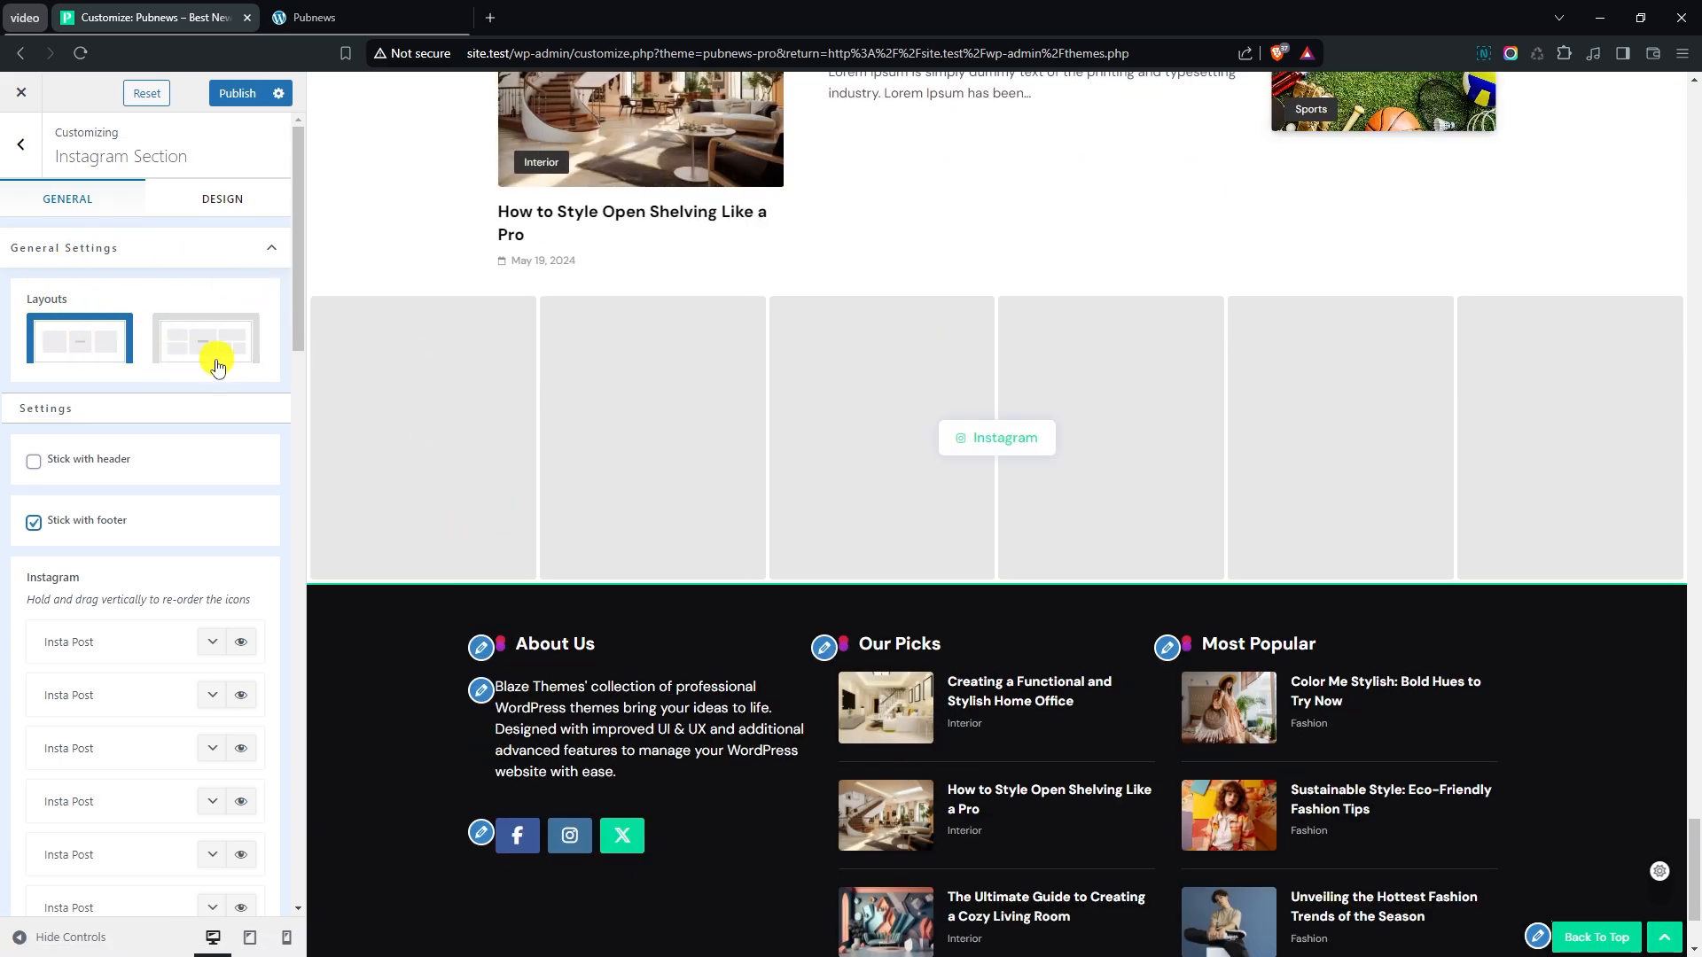
- Assign the media library image sports-tools-1.jpg to the first Insta Post and collapse the item
scroll(218, 366, down, 2)
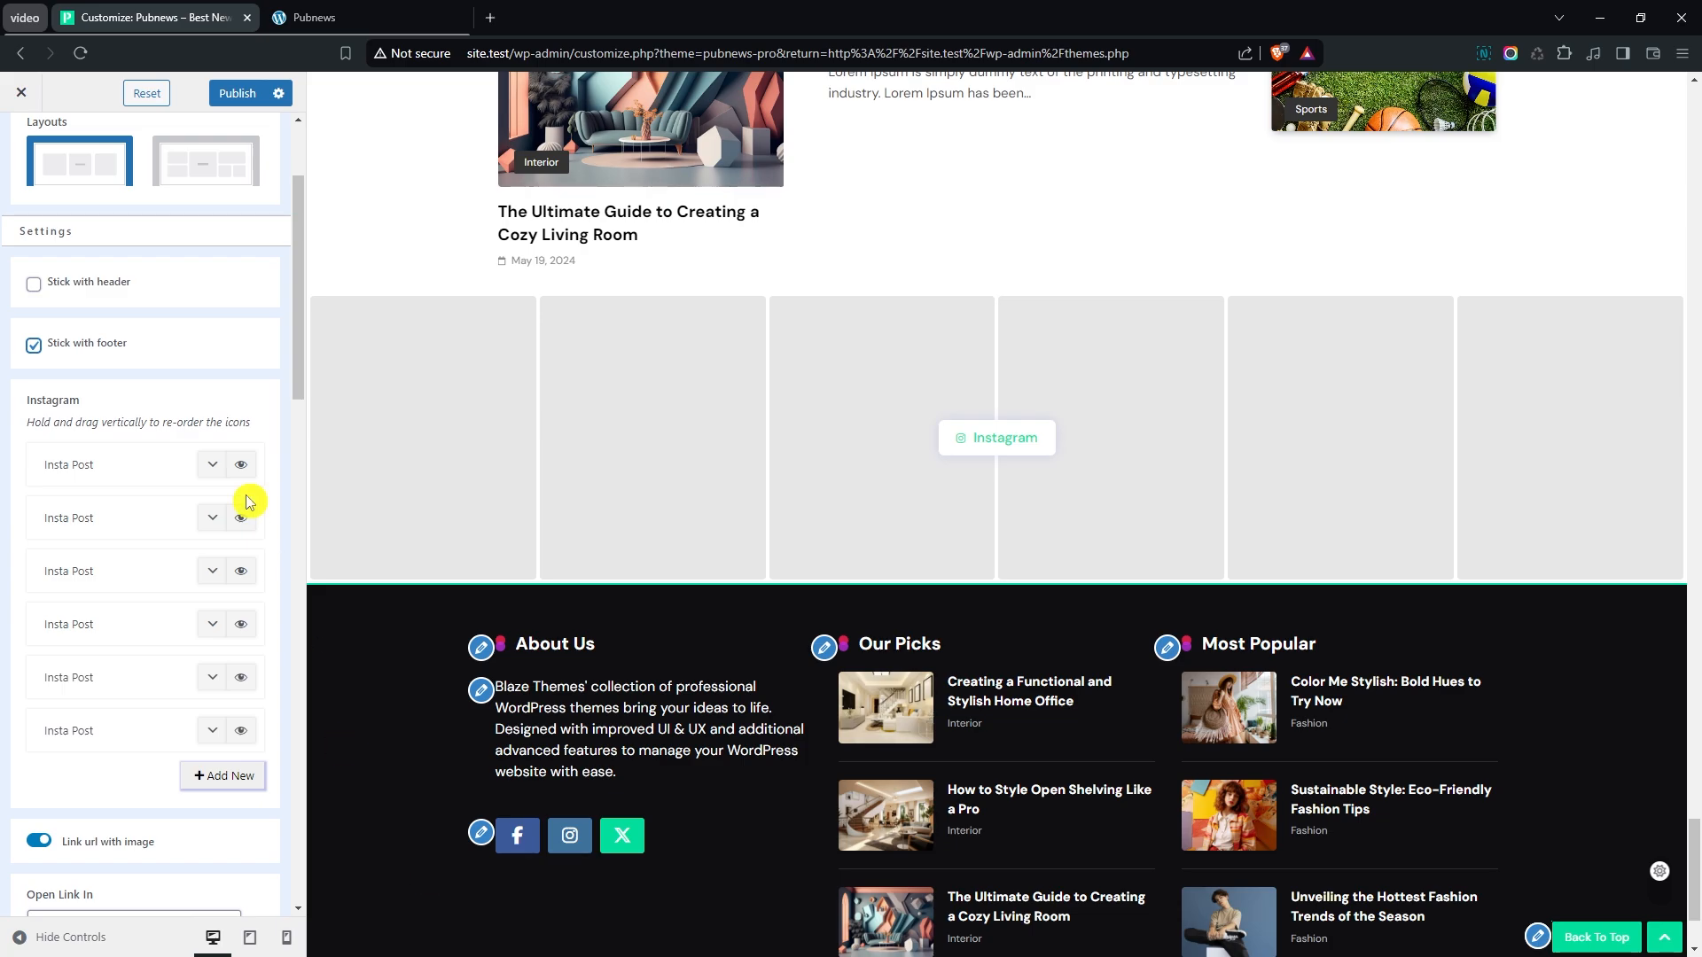
click(221, 470)
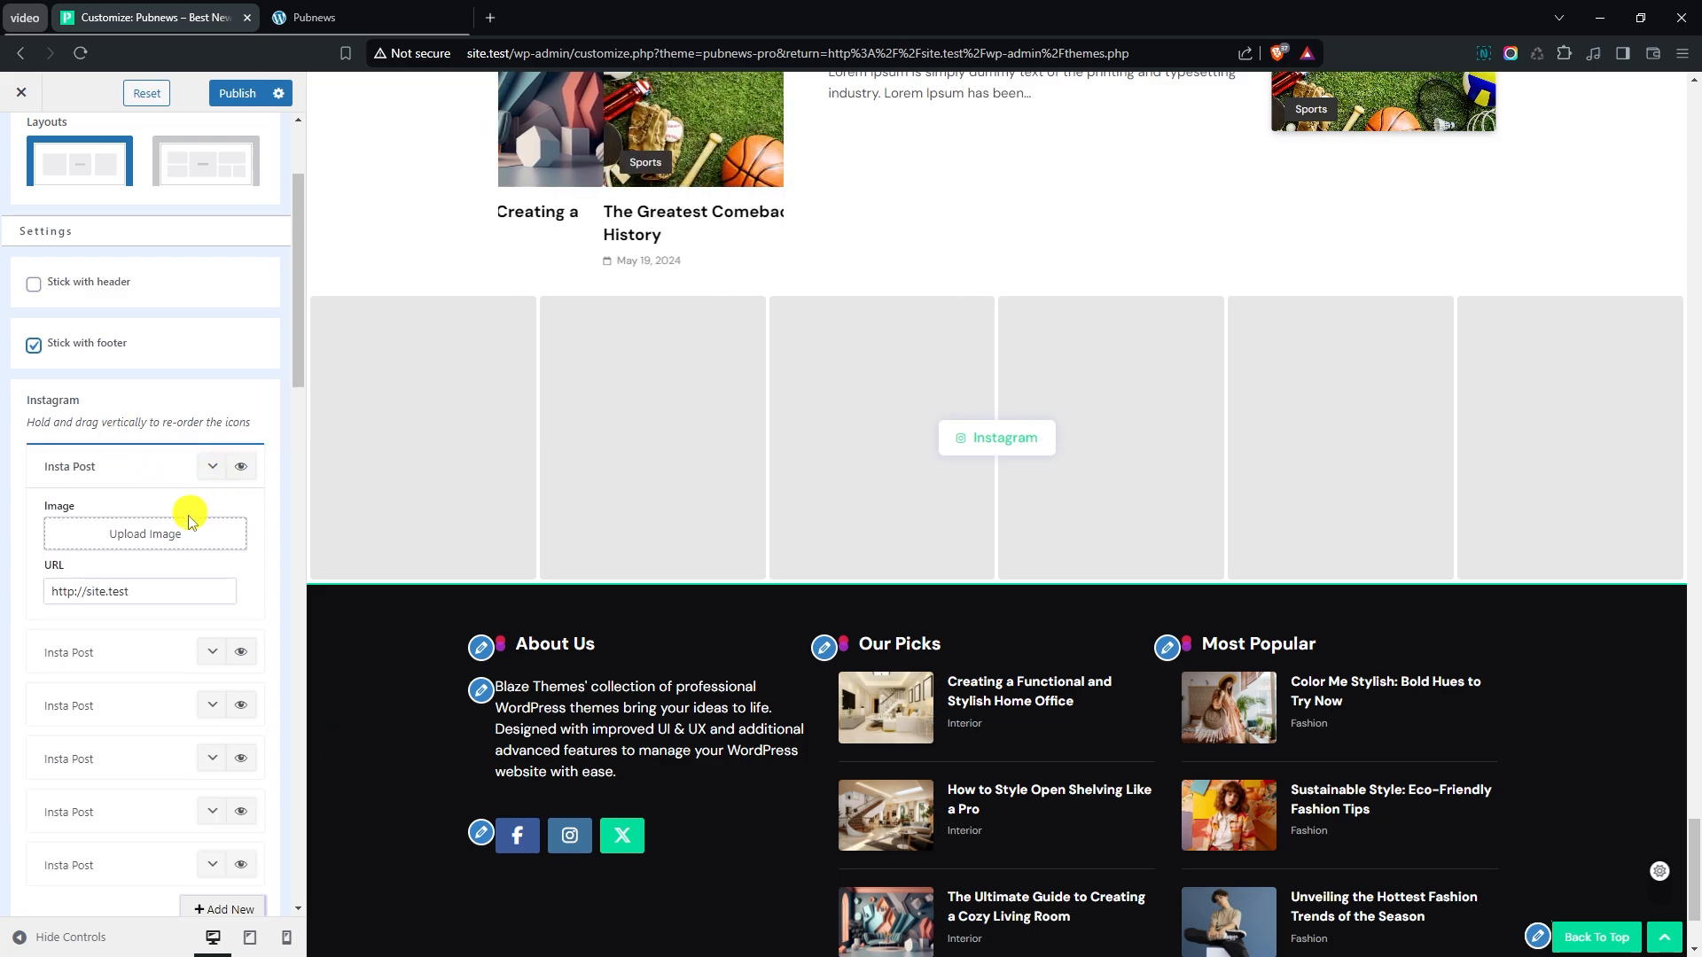
click(148, 539)
click(524, 433)
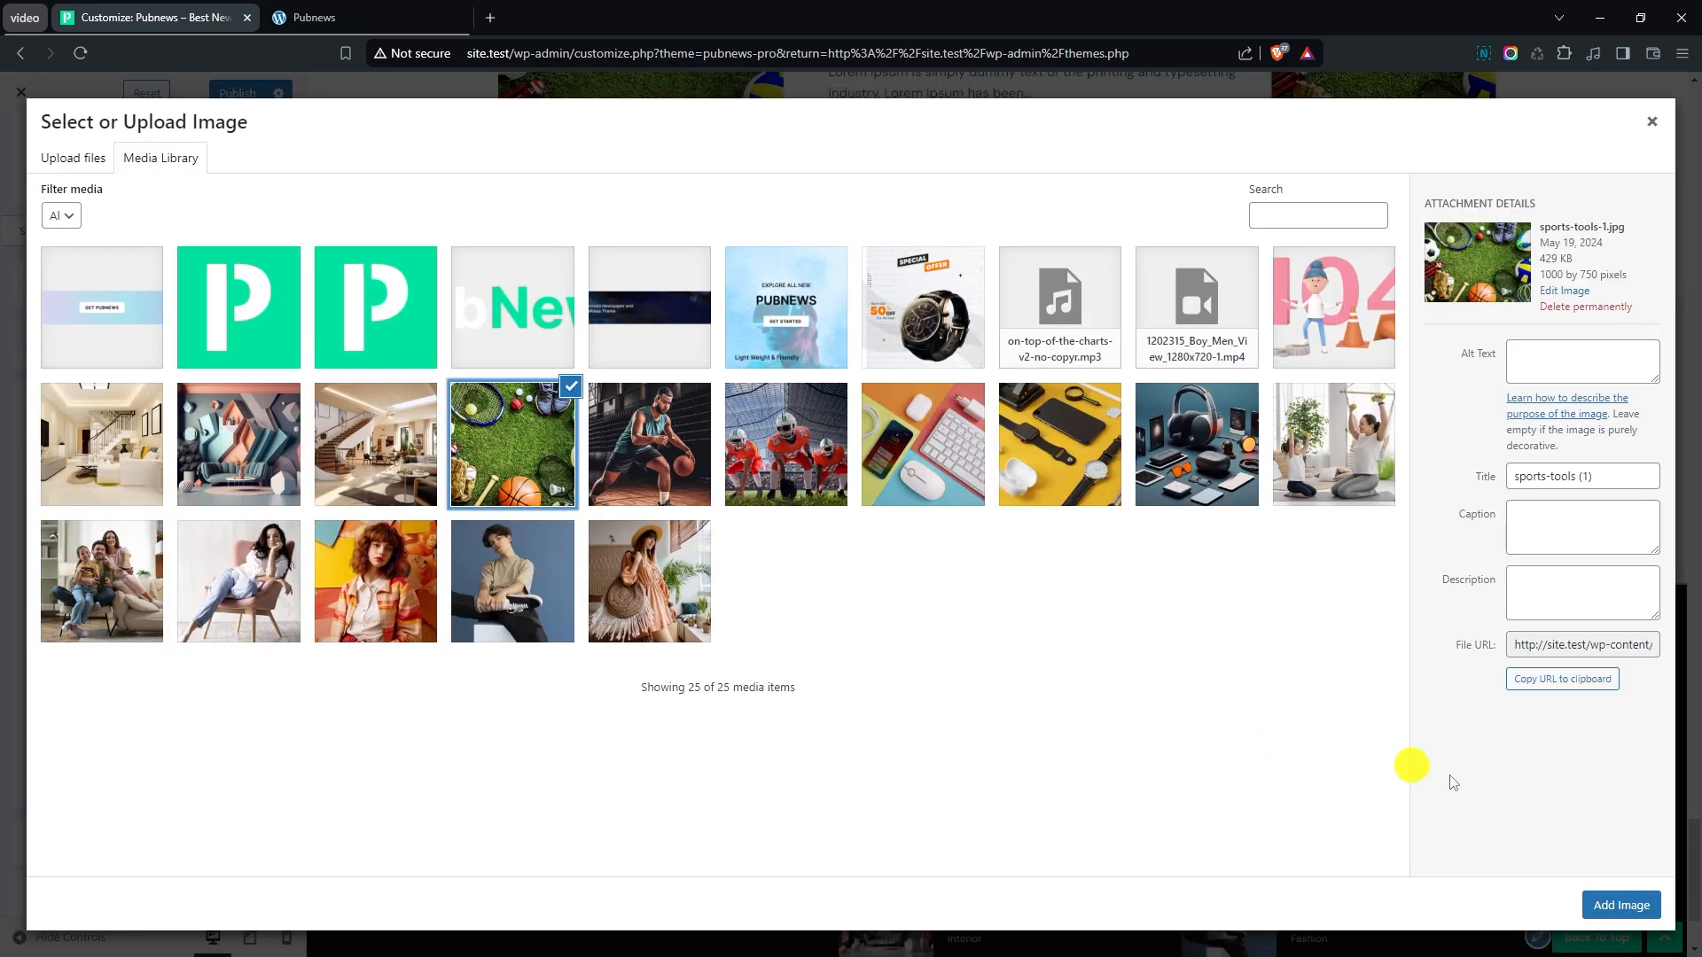
click(1622, 905)
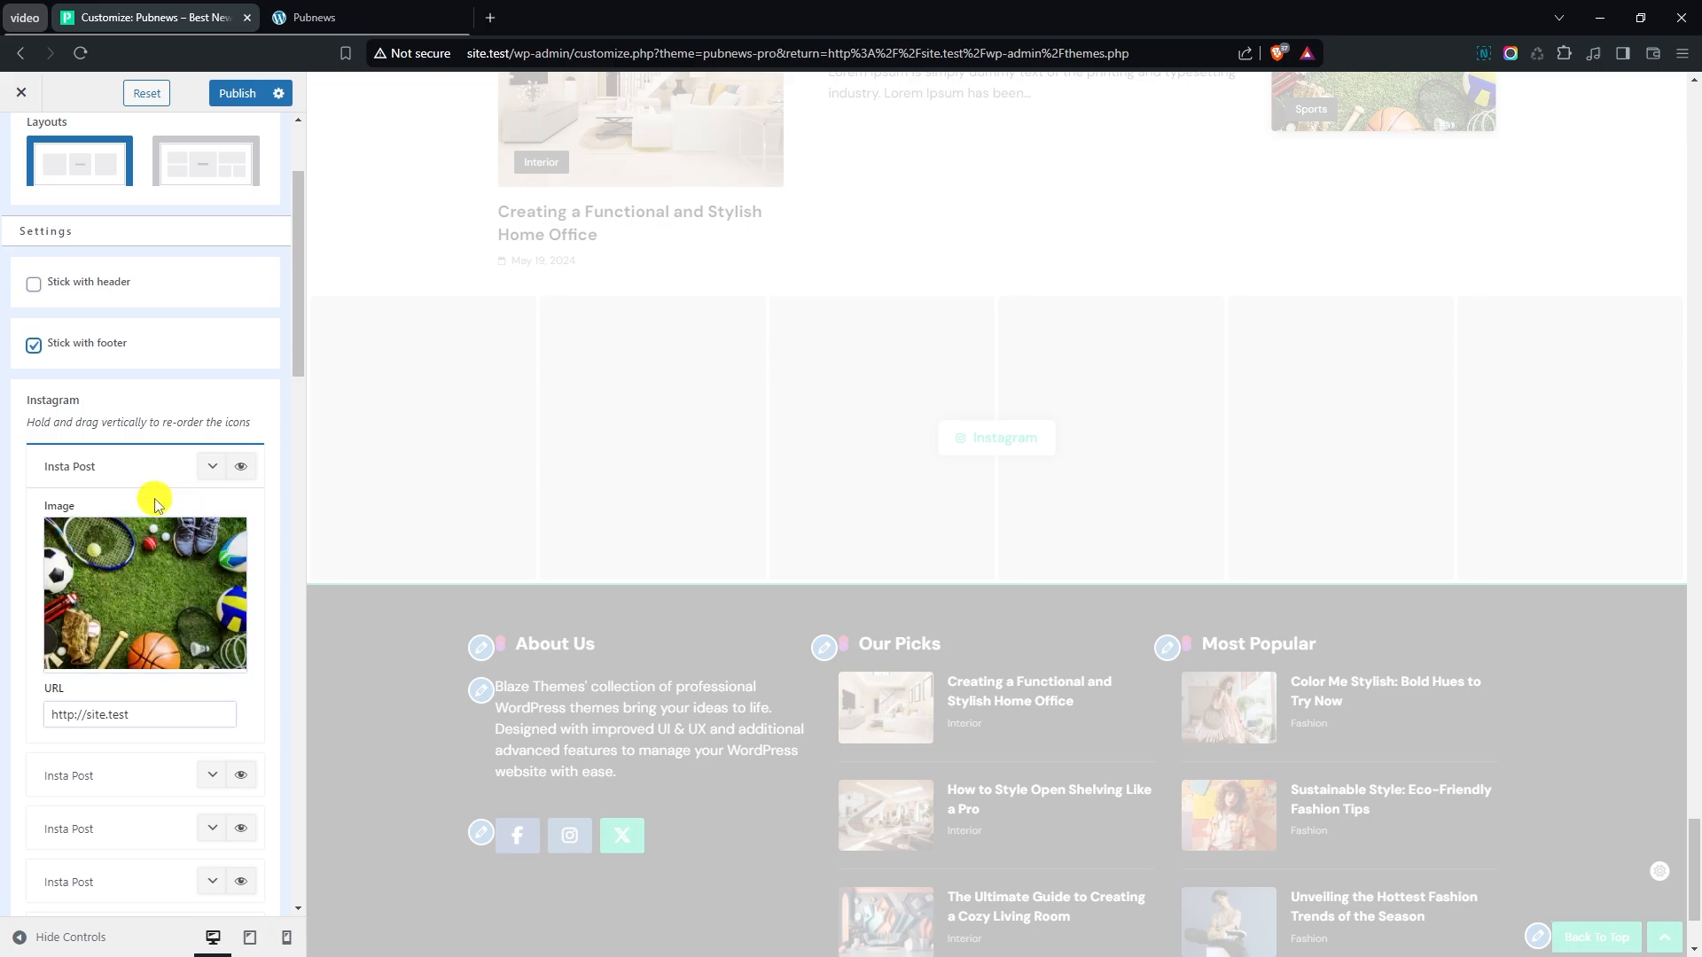
click(211, 474)
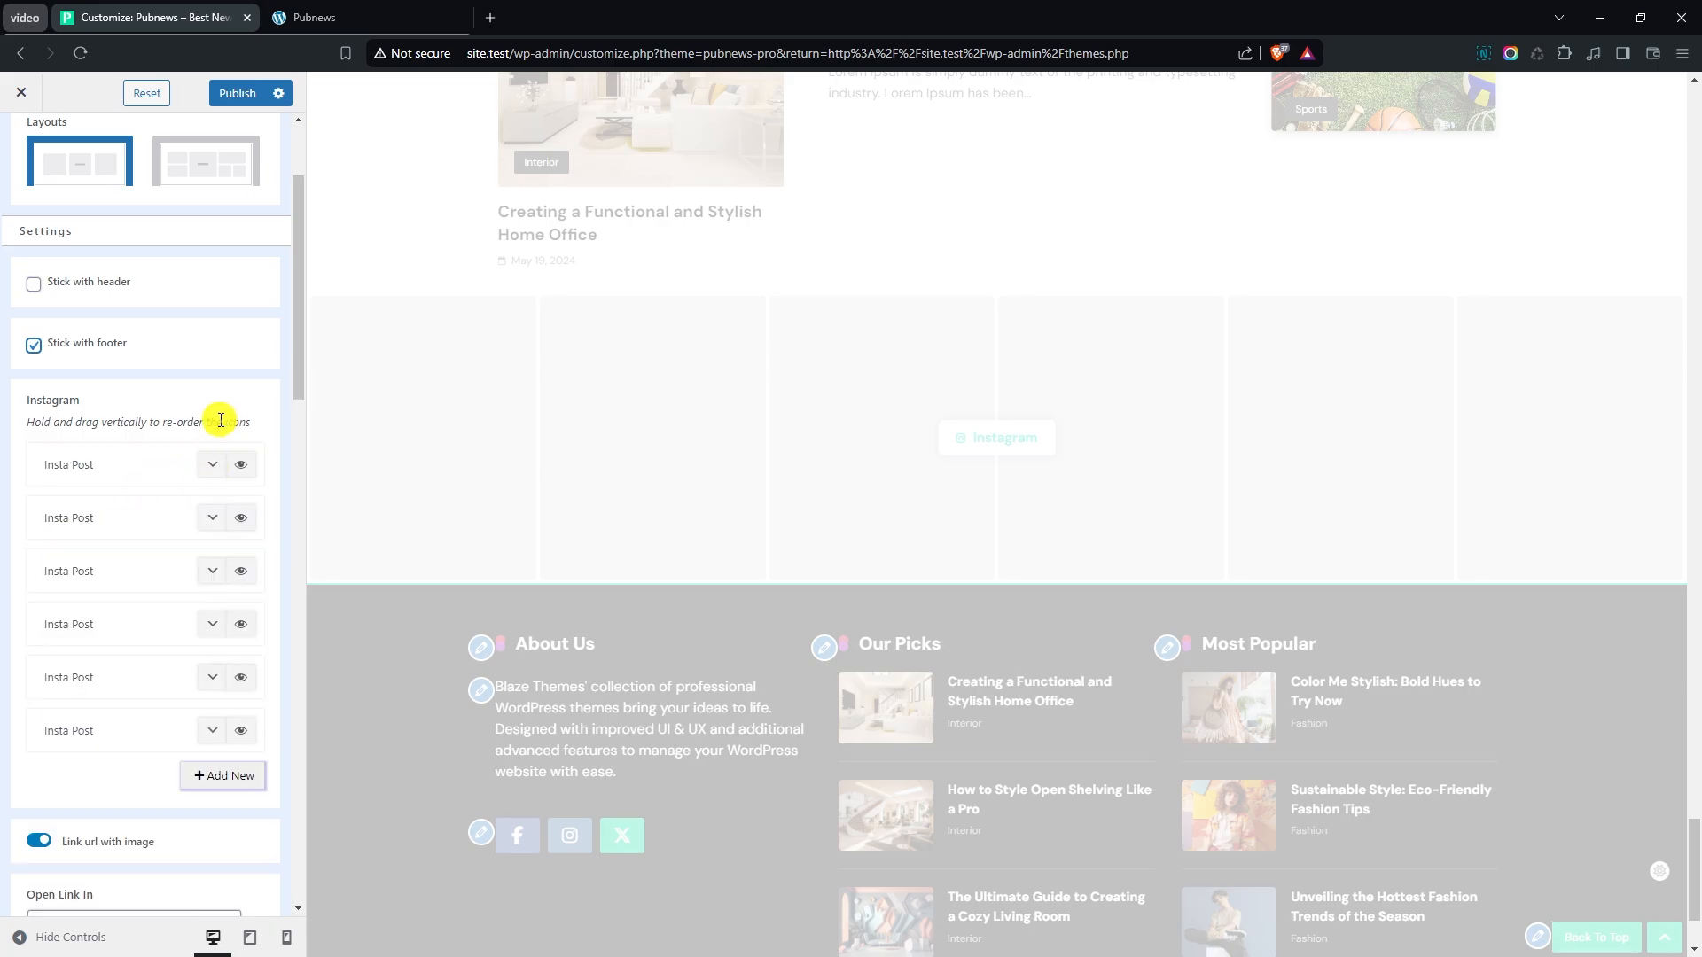
- Assign the image 3d-room-interior-design-with-geometric-shapes-generative-ai.jpg to the second Insta Post and collapse the item
click(210, 524)
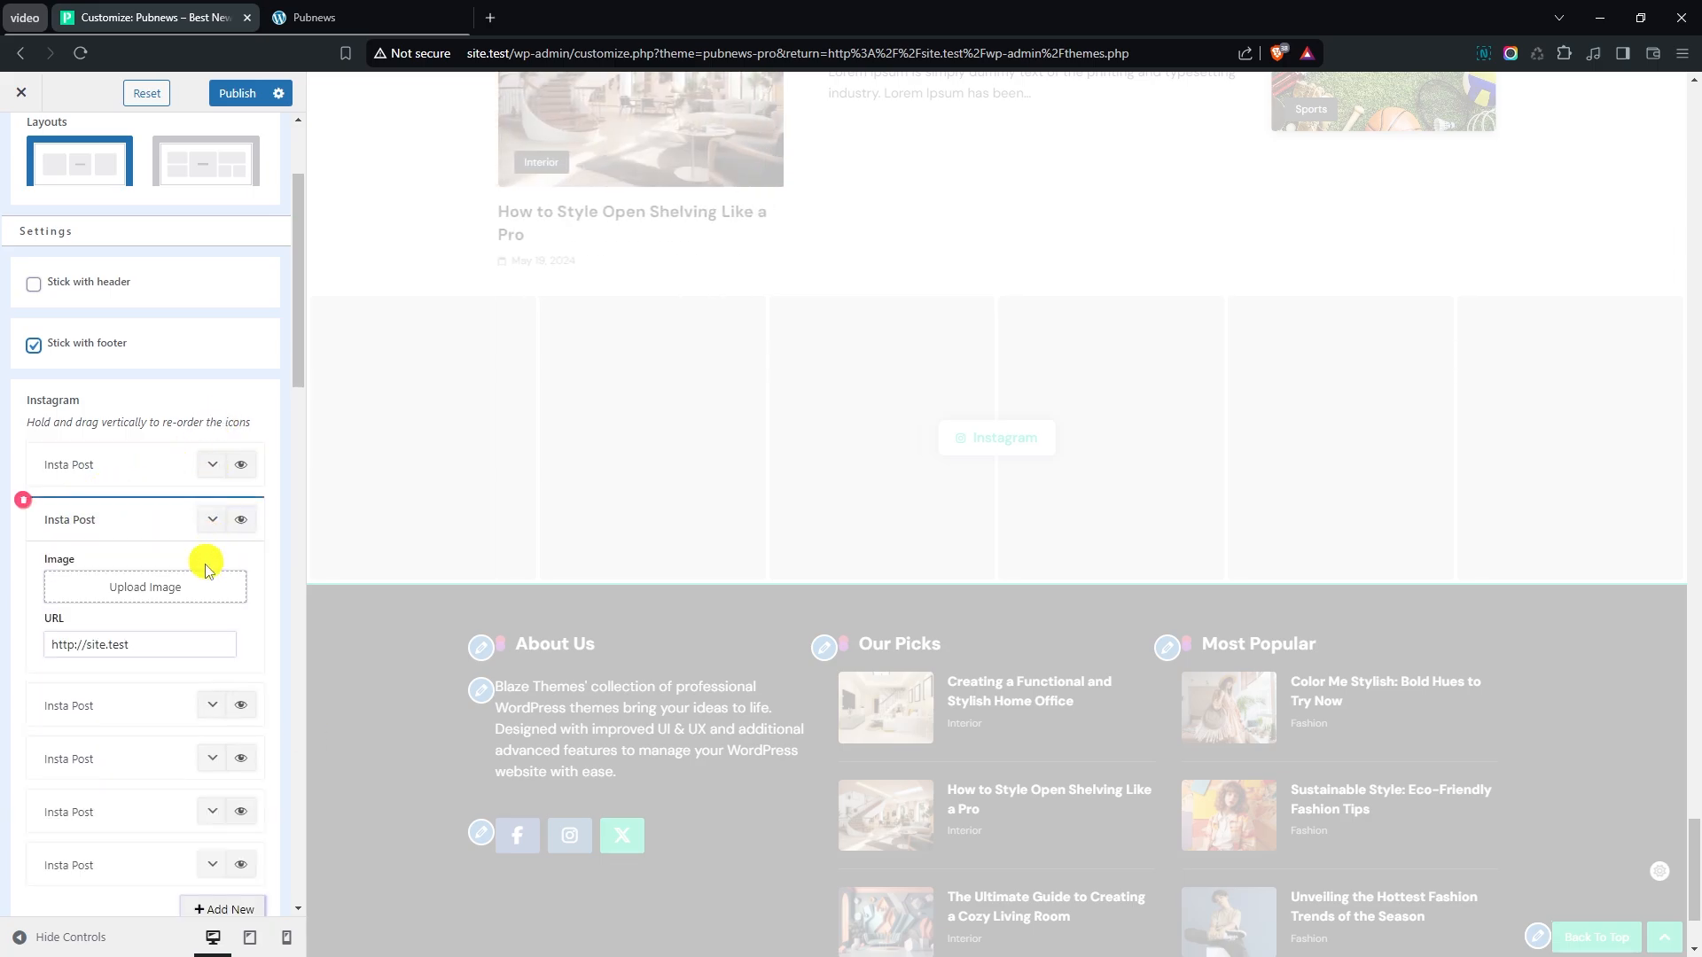
click(155, 588)
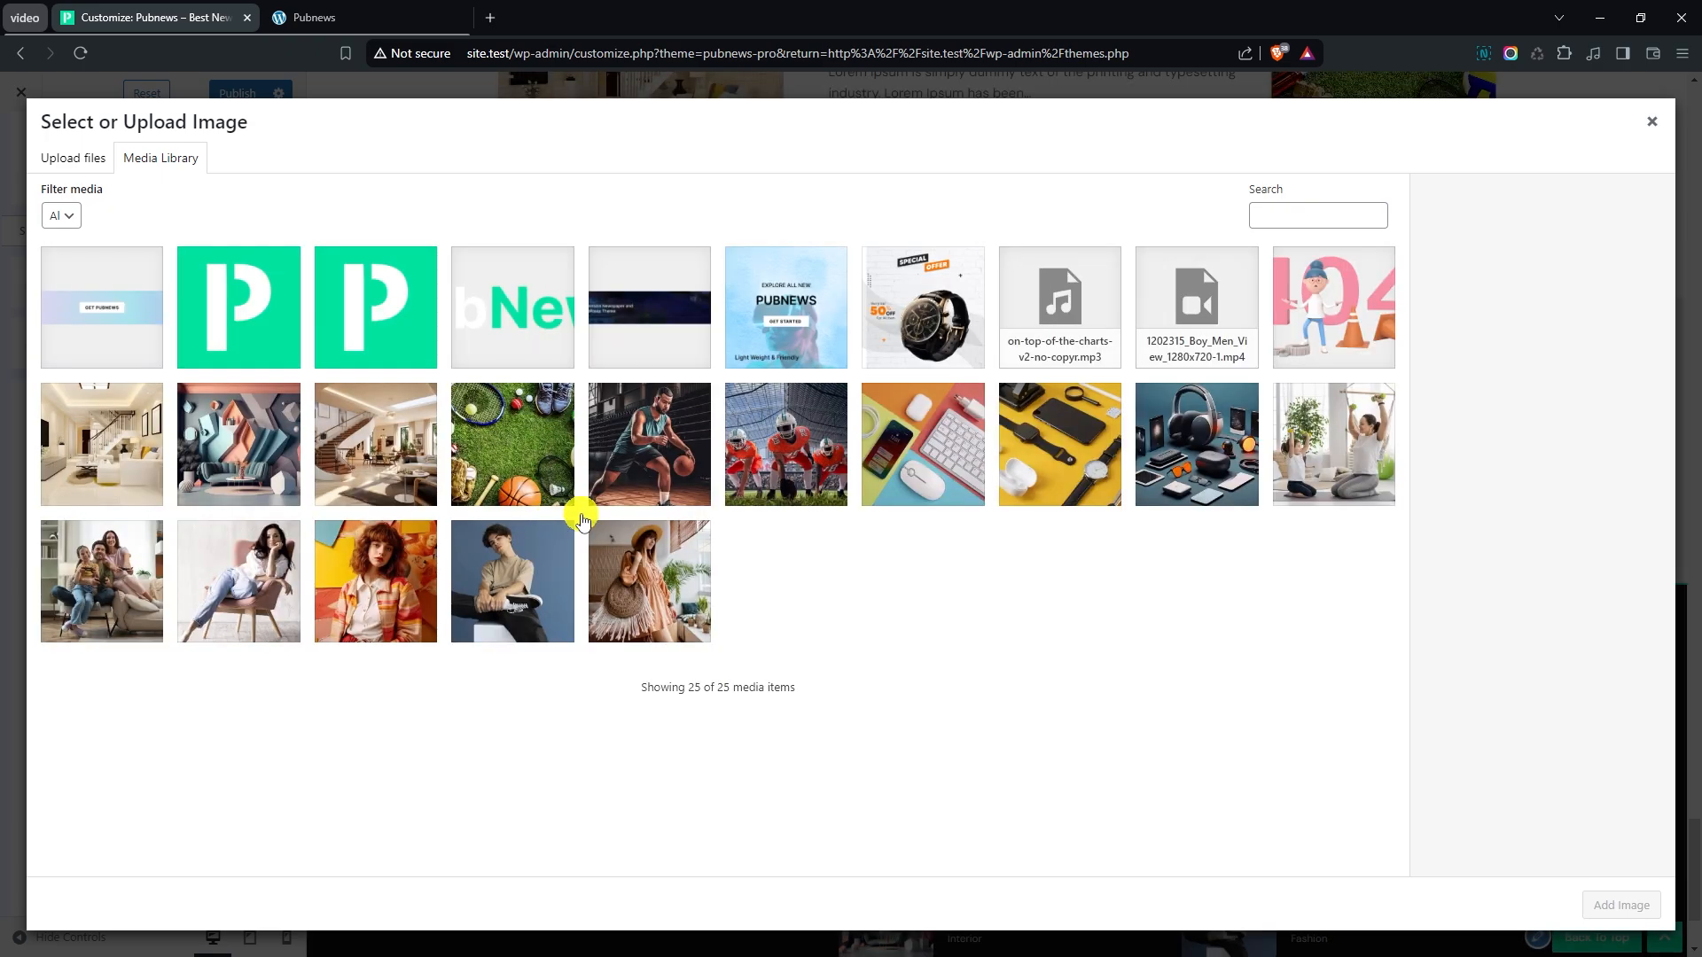
click(282, 475)
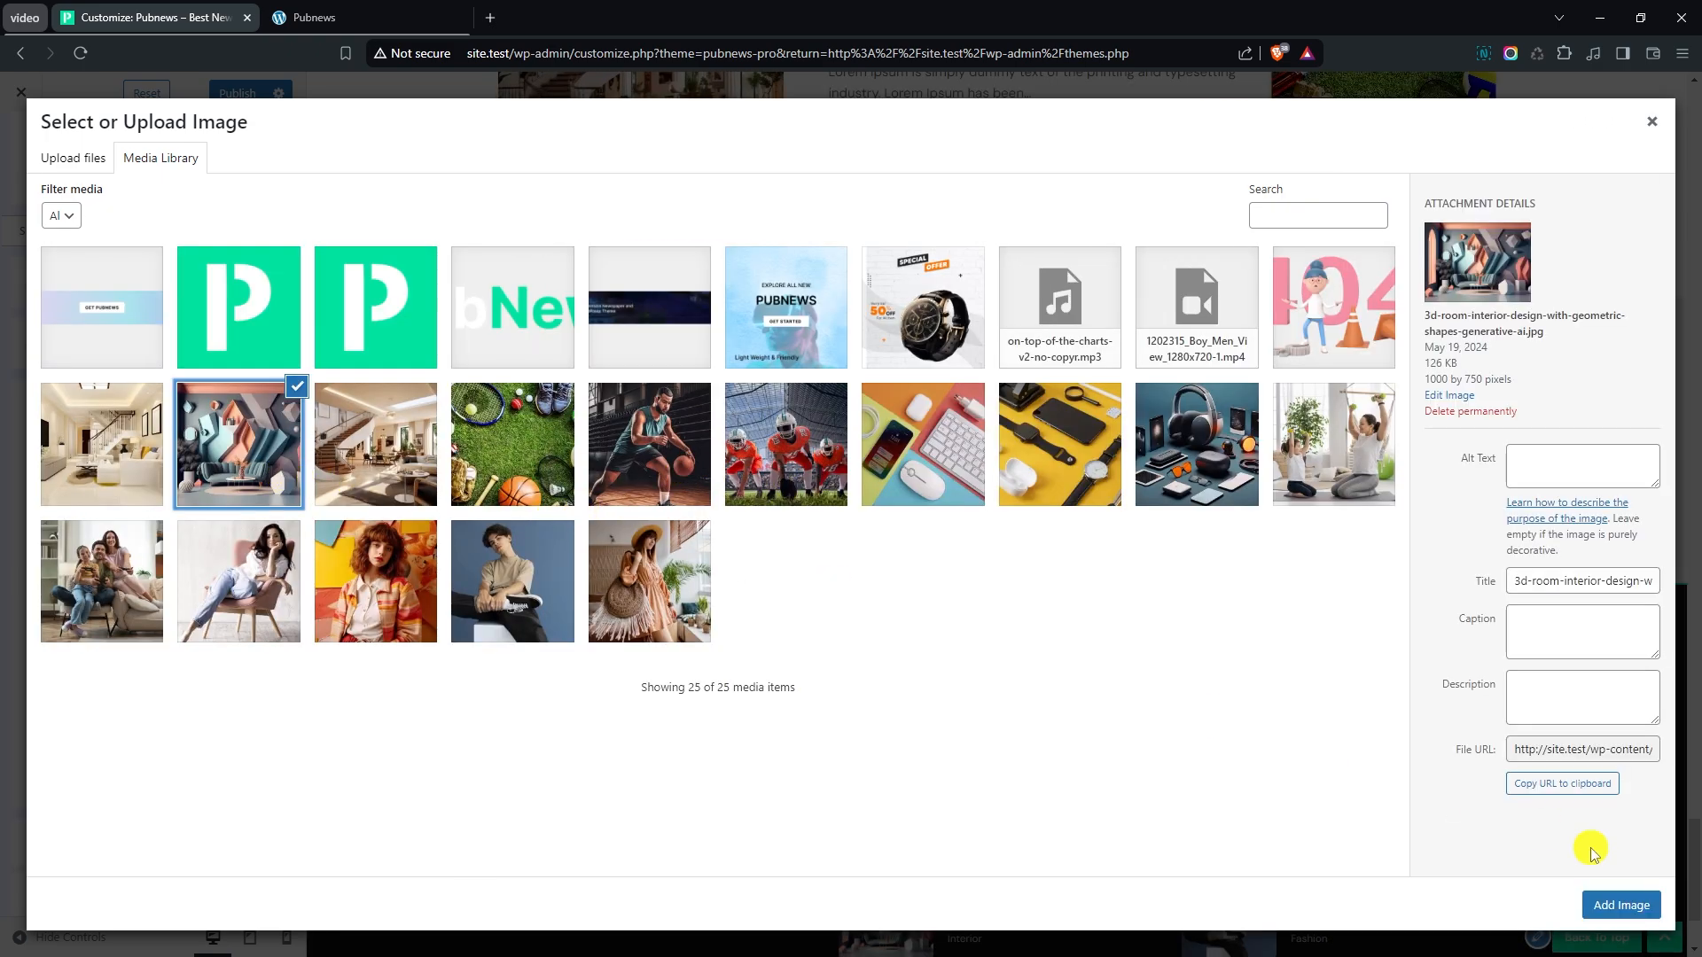
click(1621, 905)
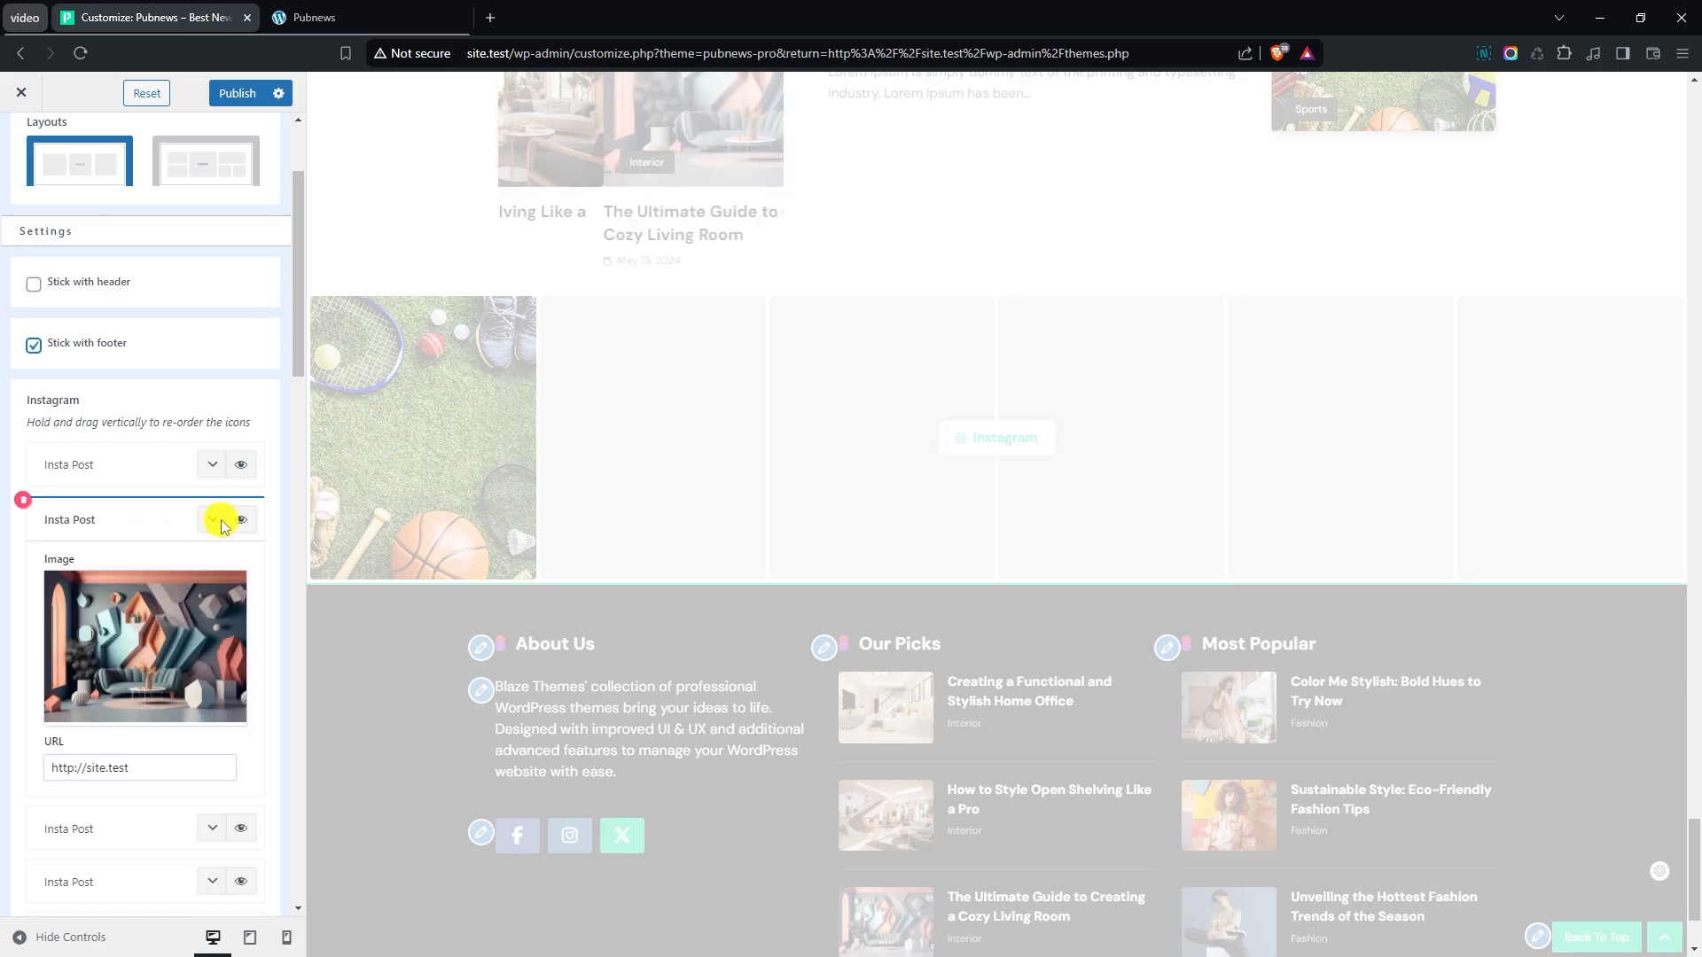
click(217, 527)
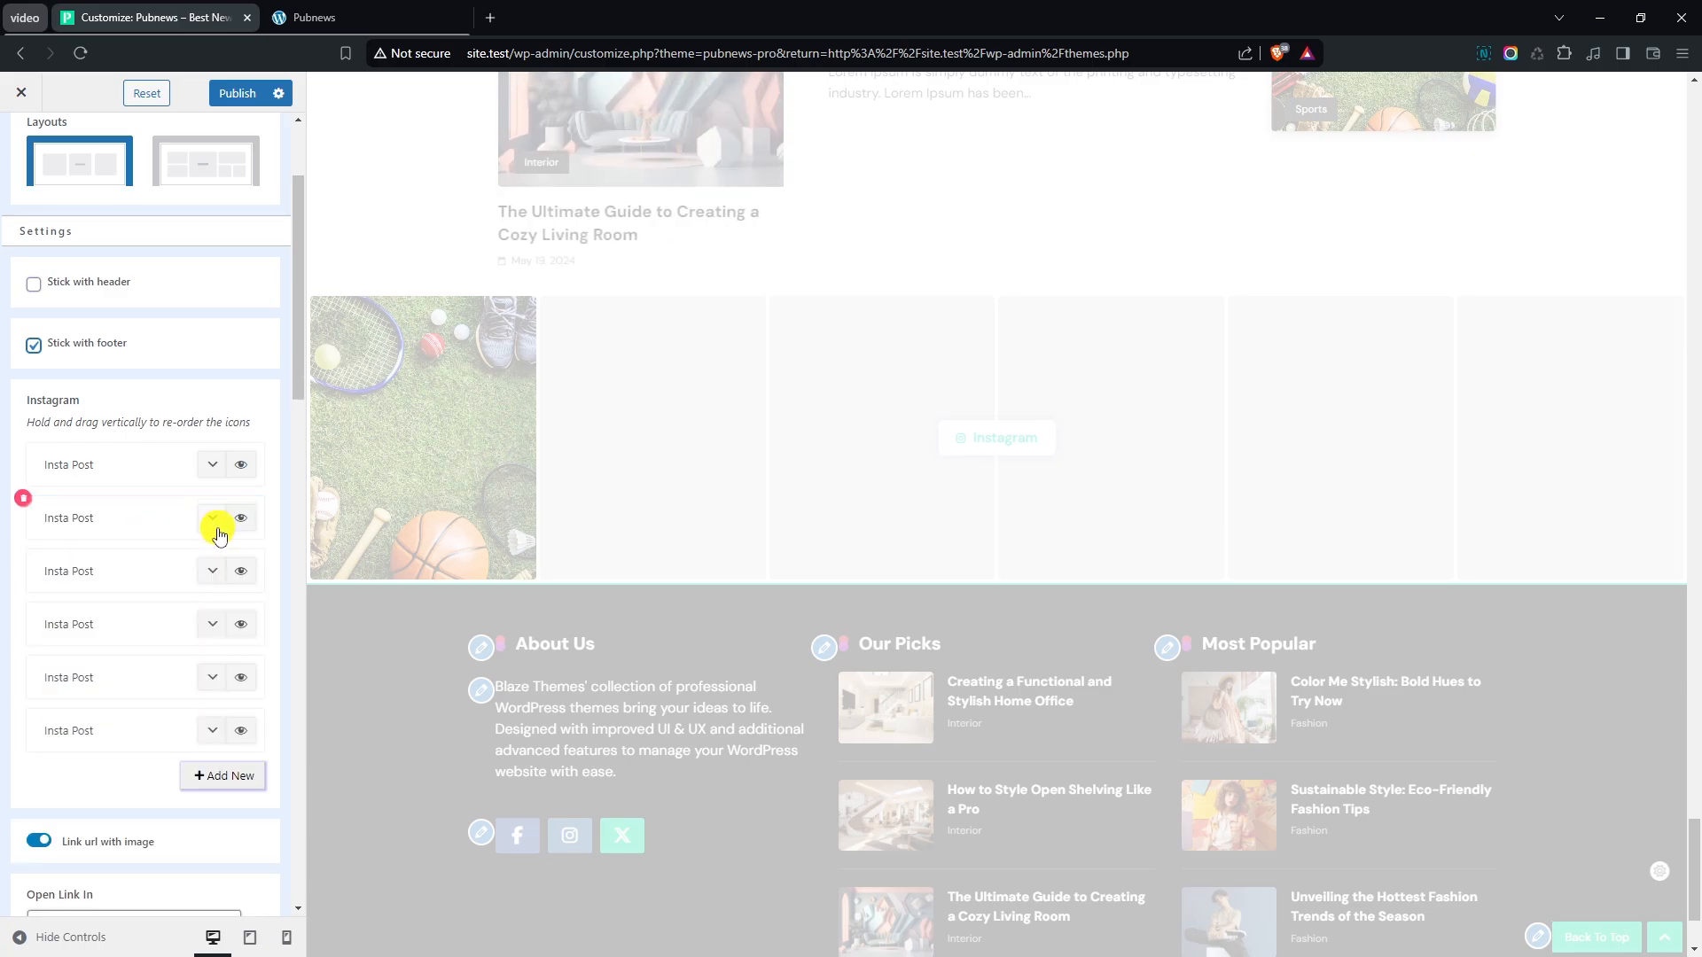
- Assign the image front-view-family-playing-videogame.jpg to the third Insta Post and collapse the item
click(215, 575)
click(171, 640)
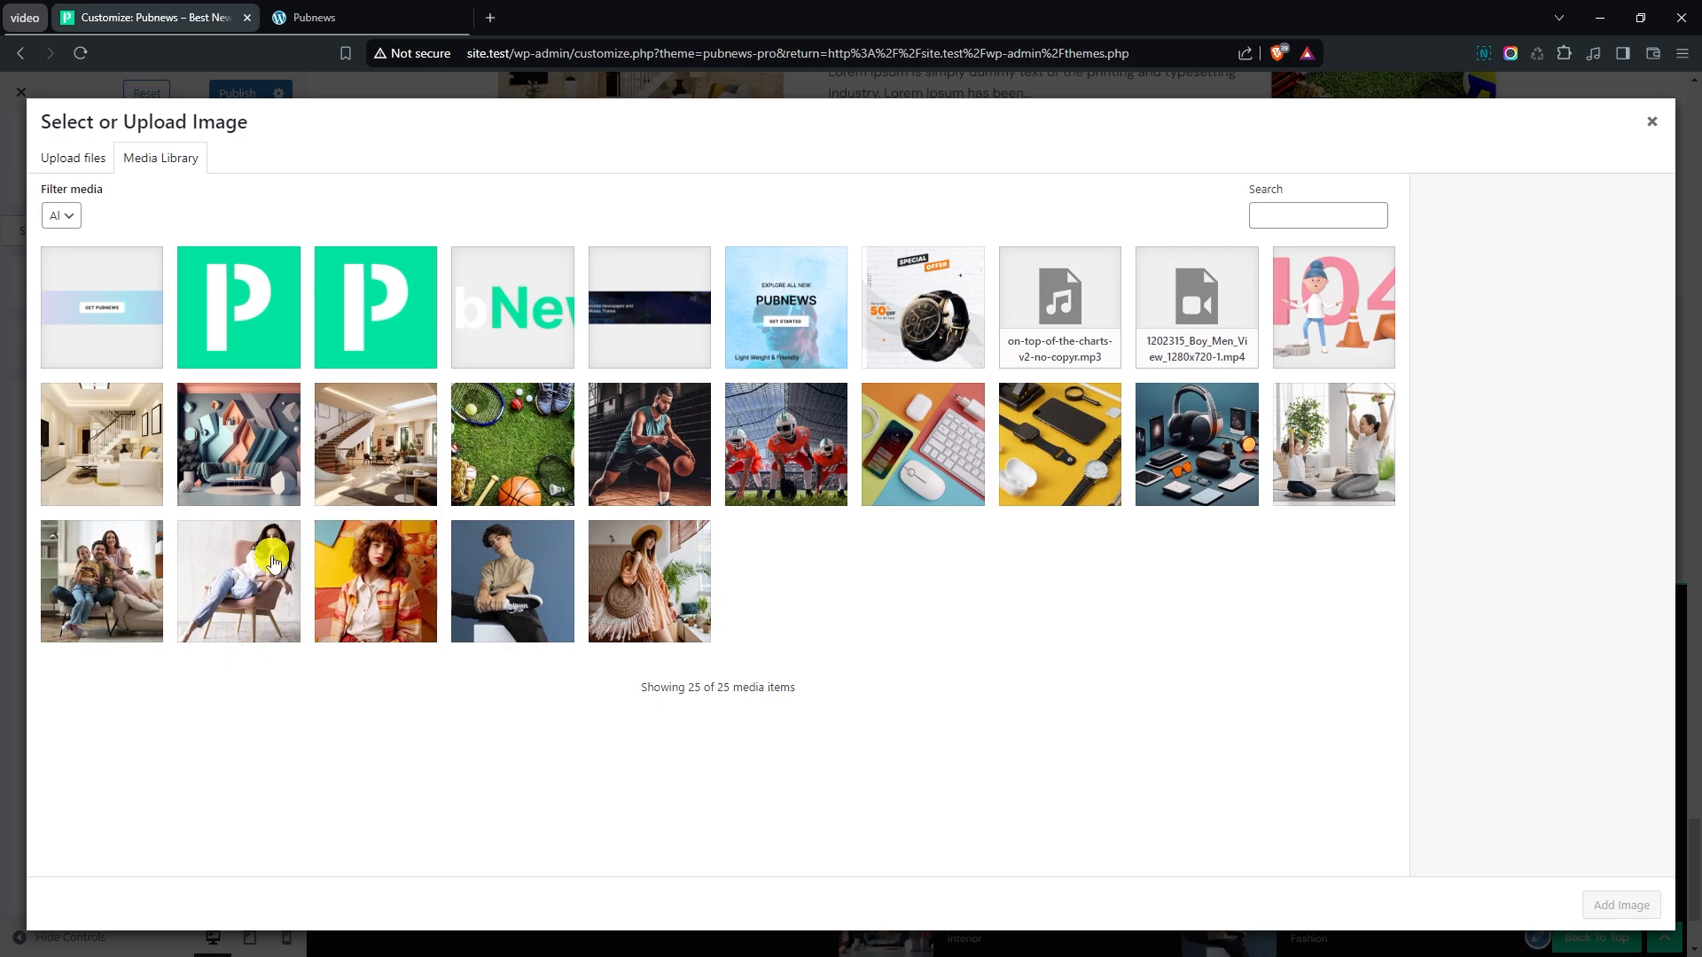
click(155, 567)
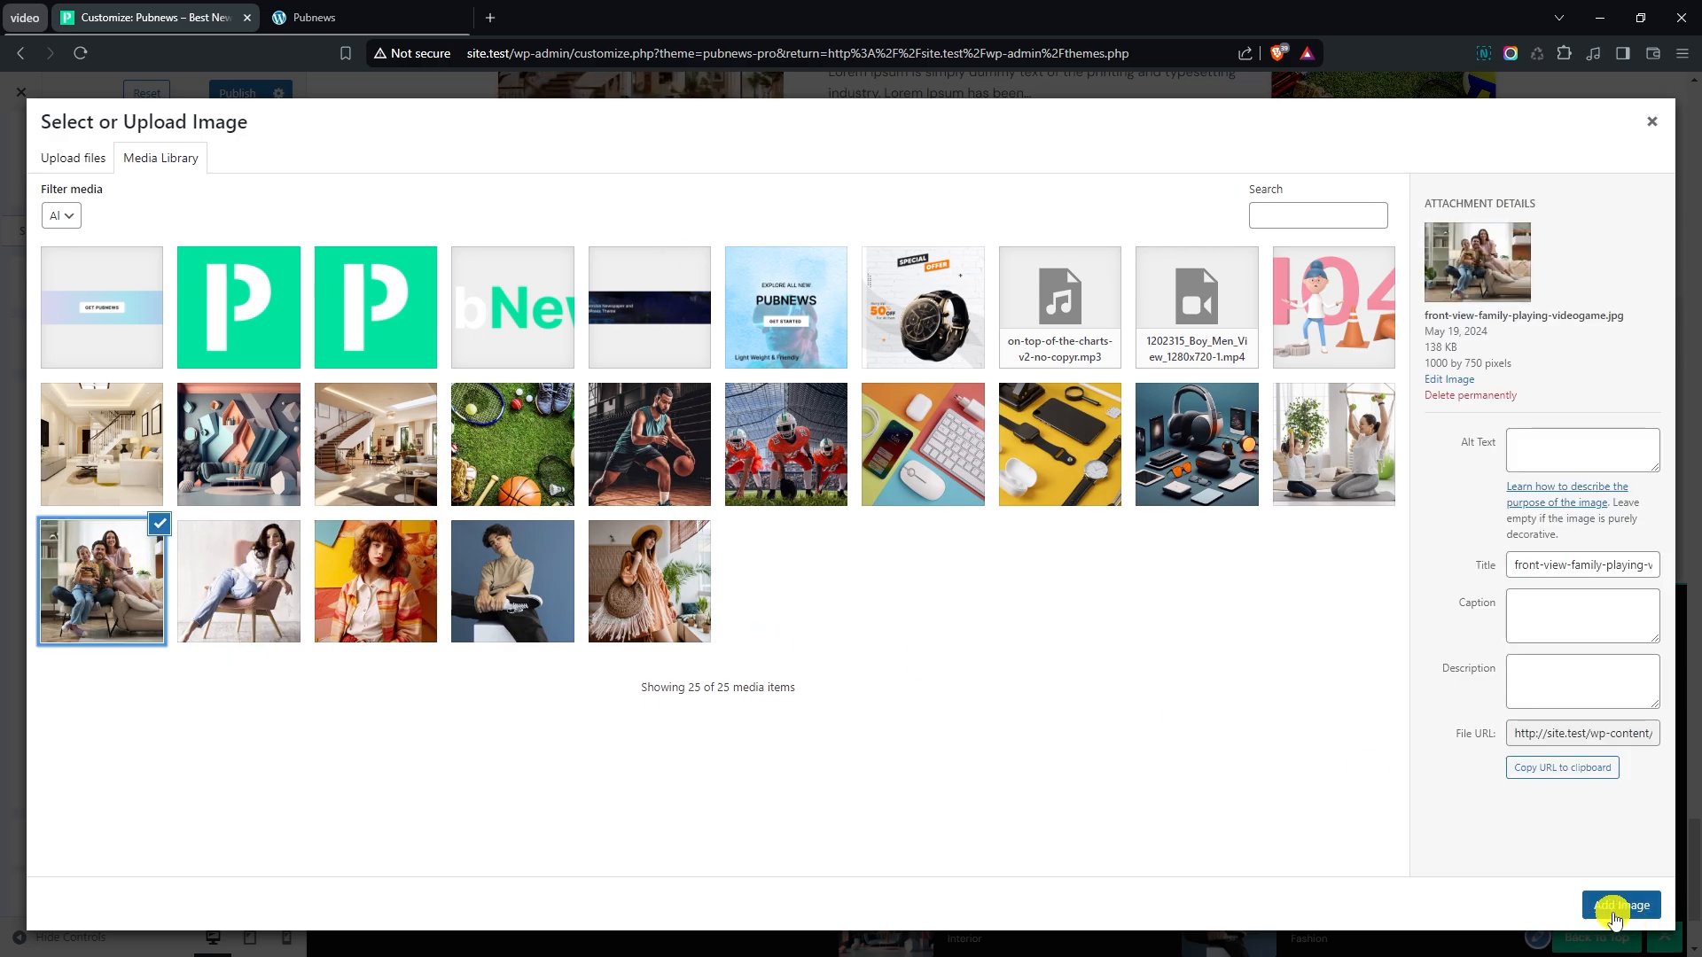
click(1621, 905)
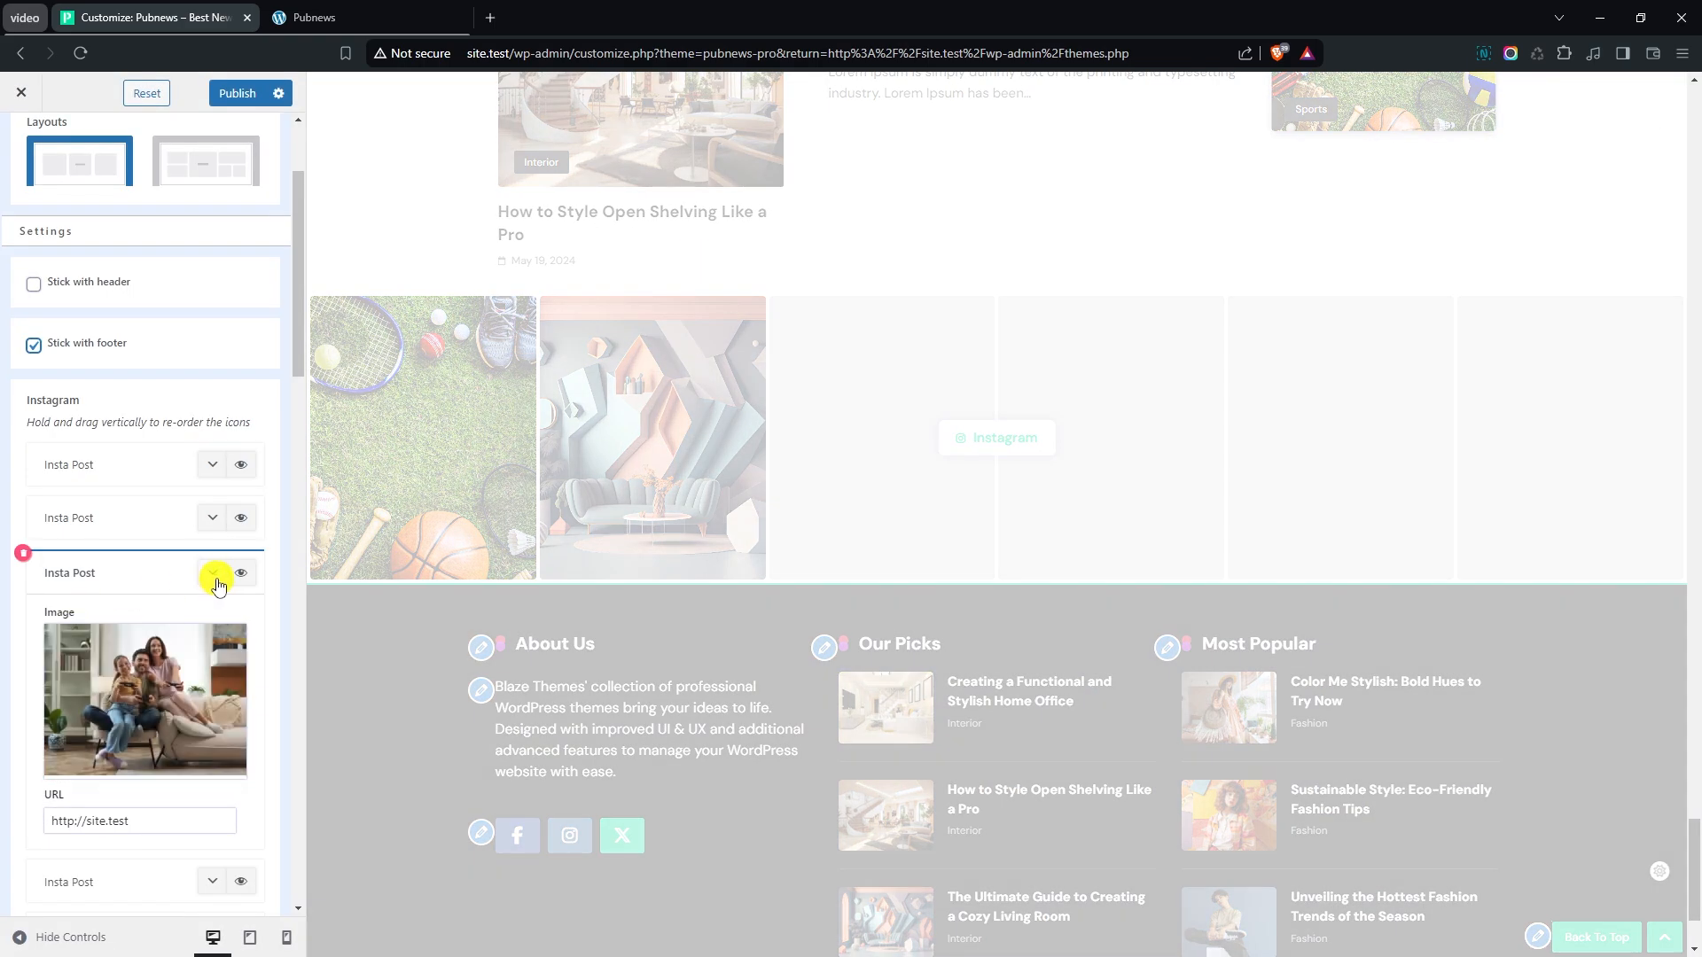
click(212, 576)
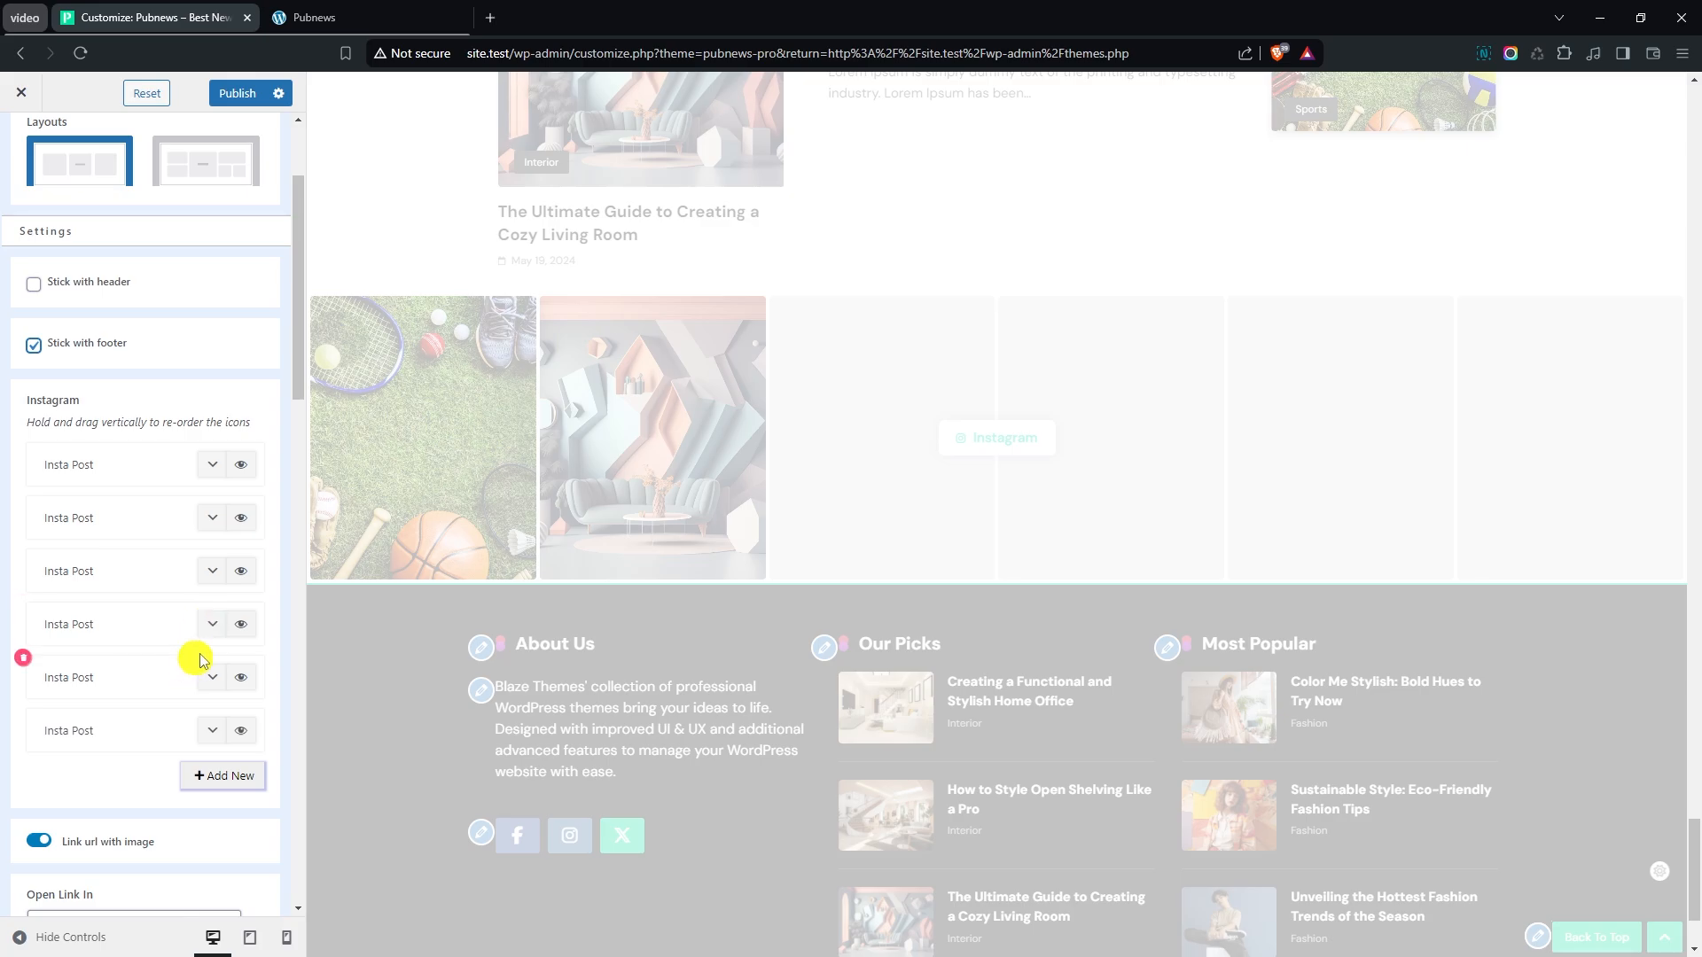
- Assign the media library image woman-linen-dress-chilling-home-looking-window.jpg to the fourth Insta Post and collapse the item
click(212, 625)
click(145, 694)
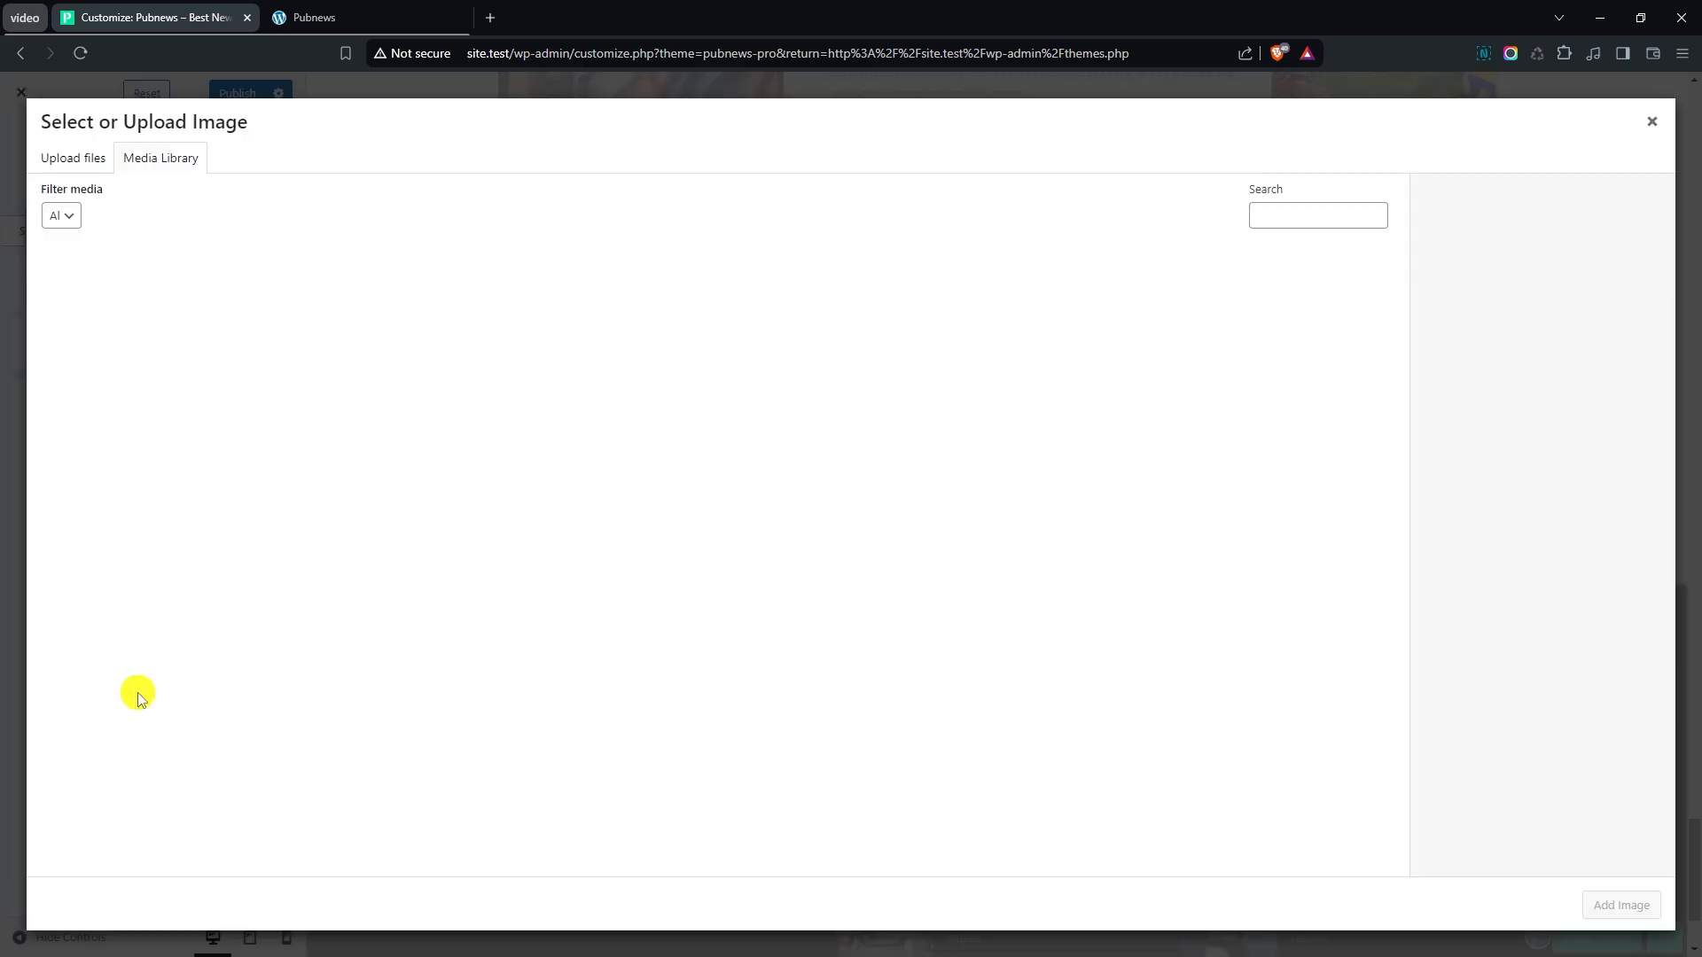
click(662, 554)
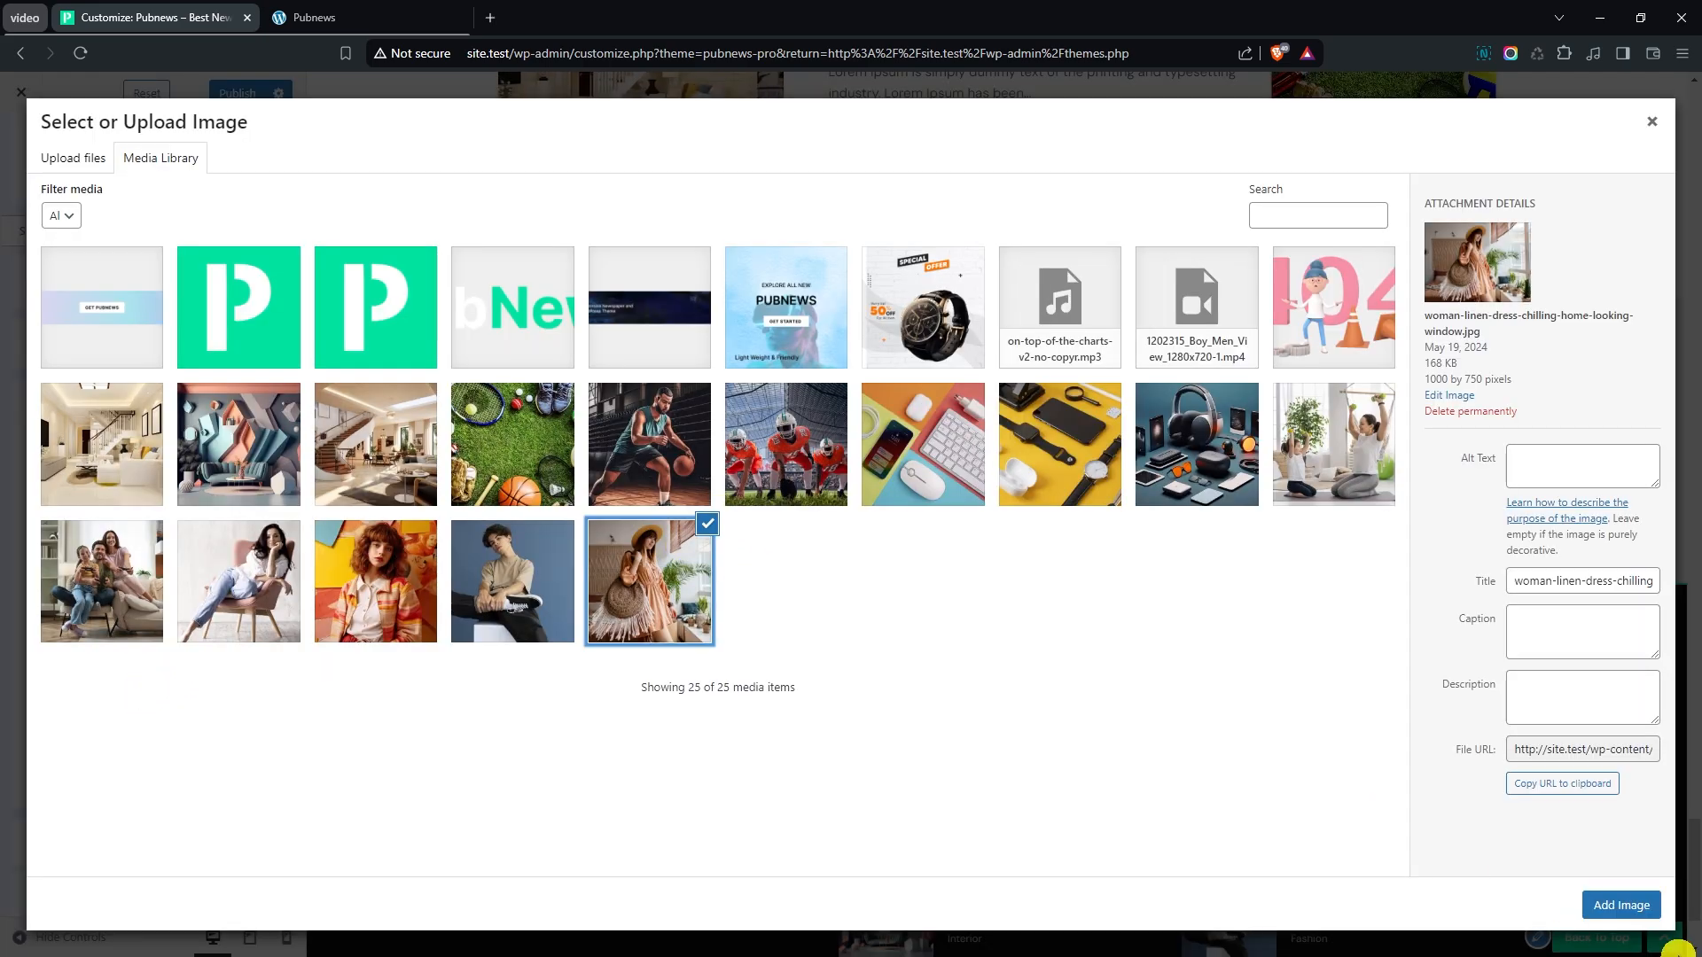
click(1627, 902)
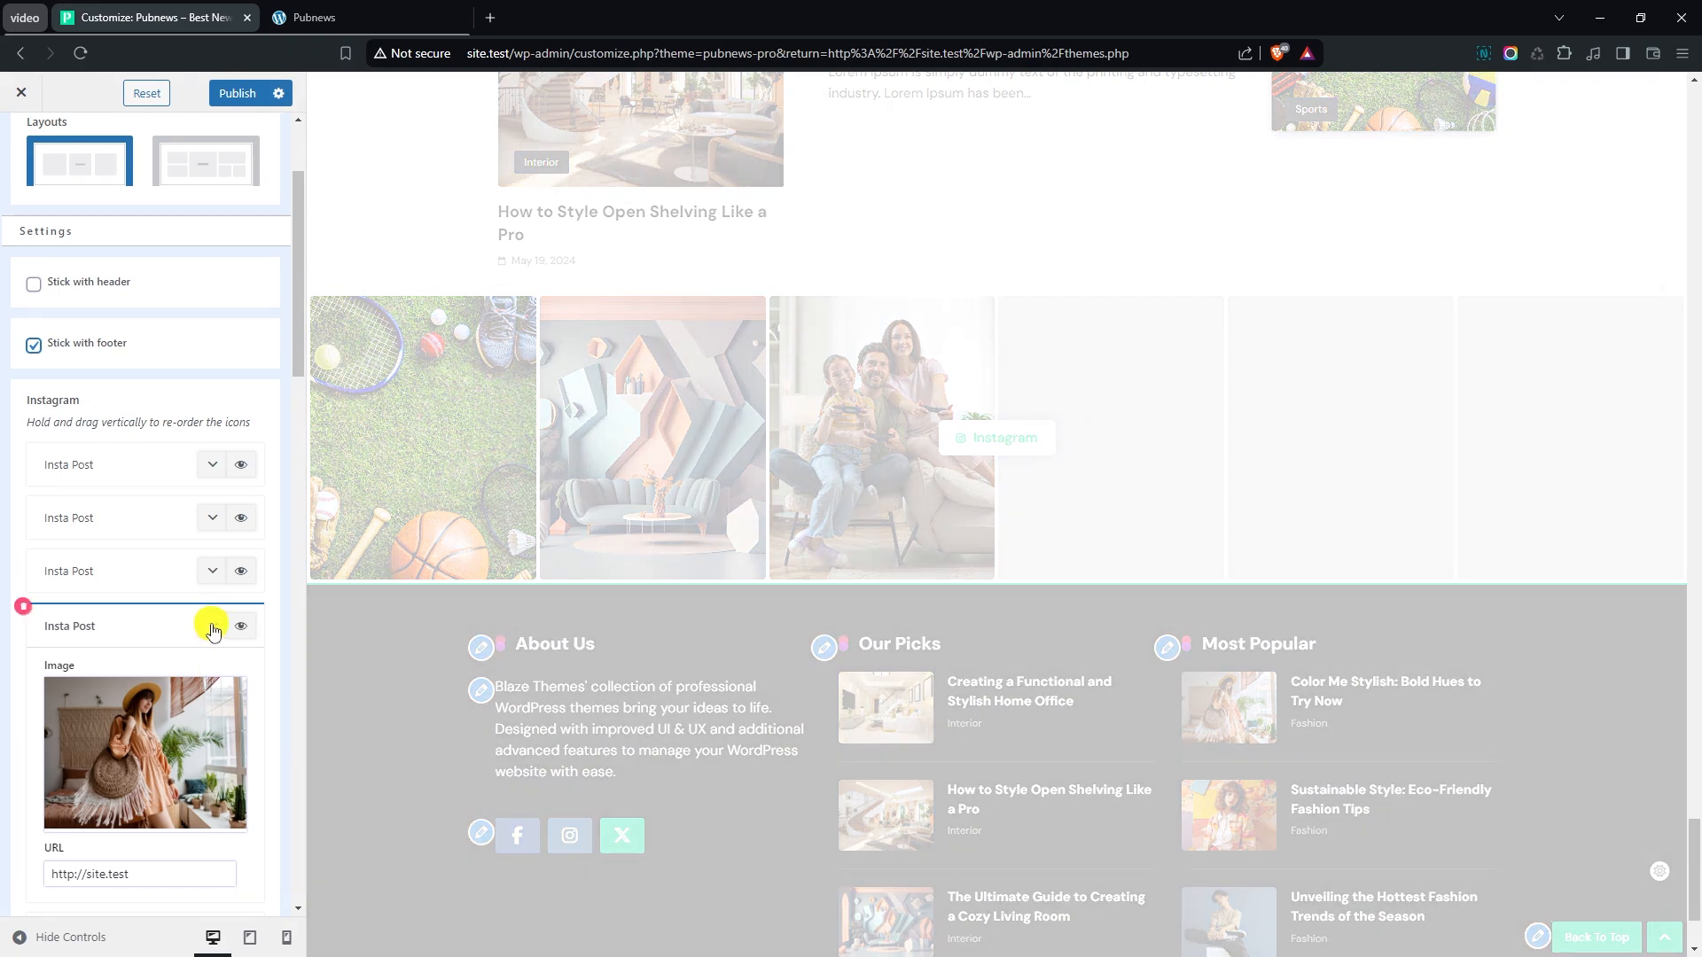
click(213, 627)
- Assign the image of a phone, mouse and white keyboard on a colourful background to the fifth Insta Post and collapse the item
click(213, 679)
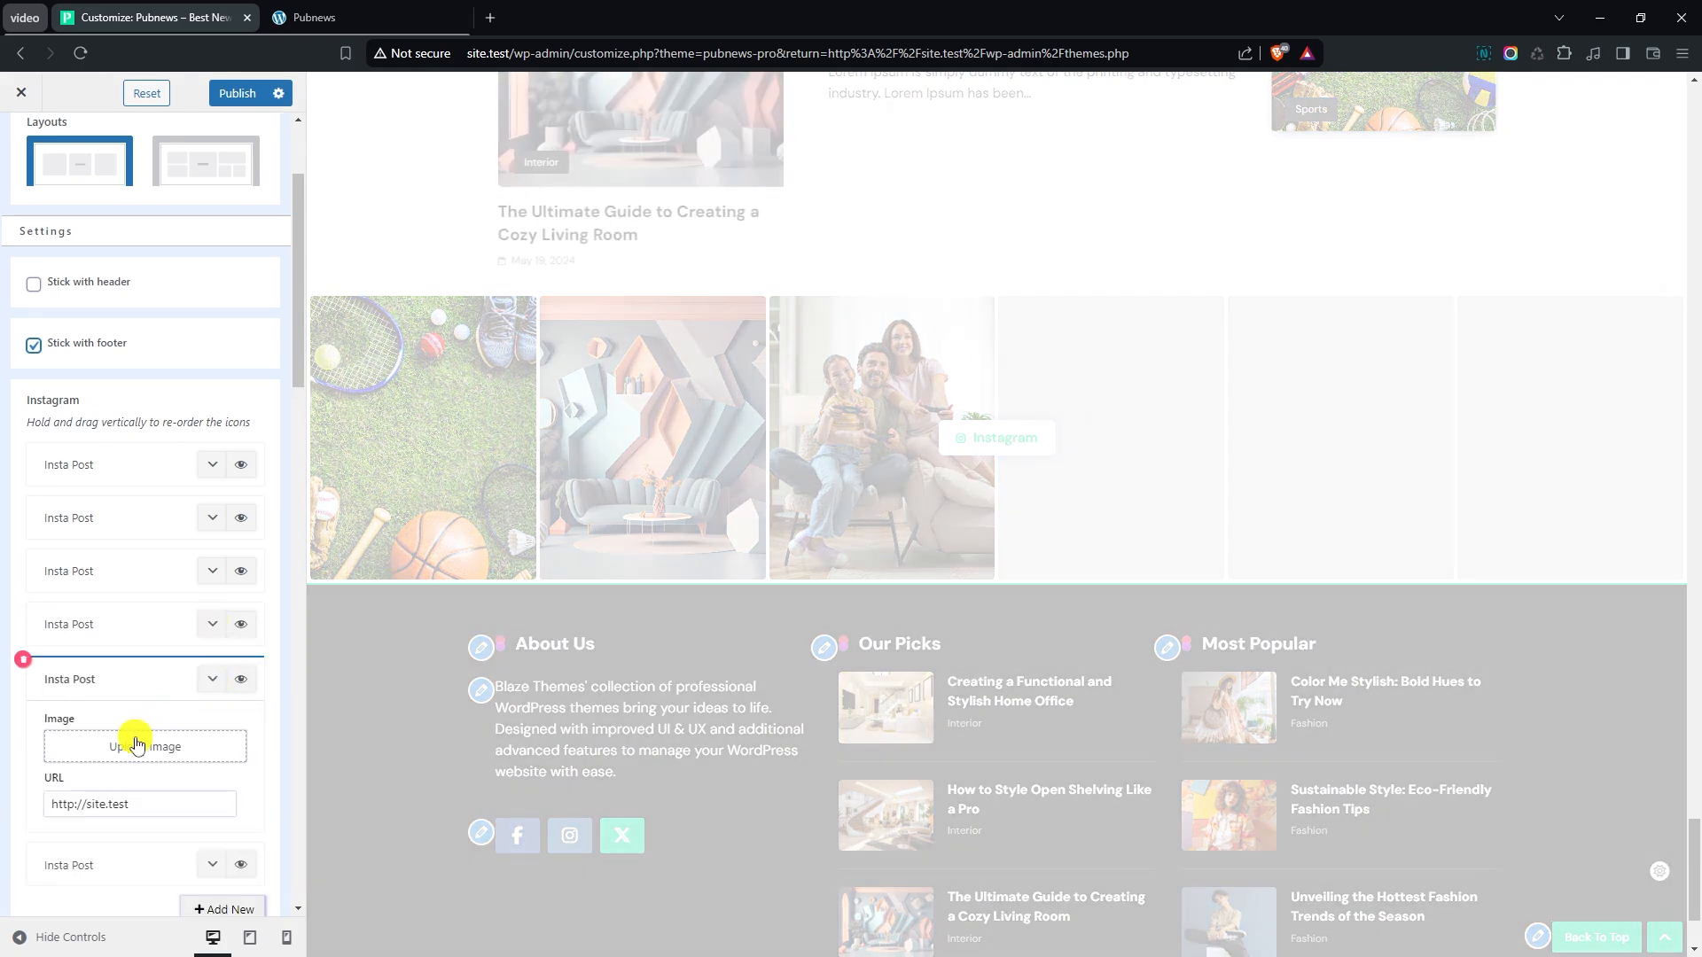
click(138, 741)
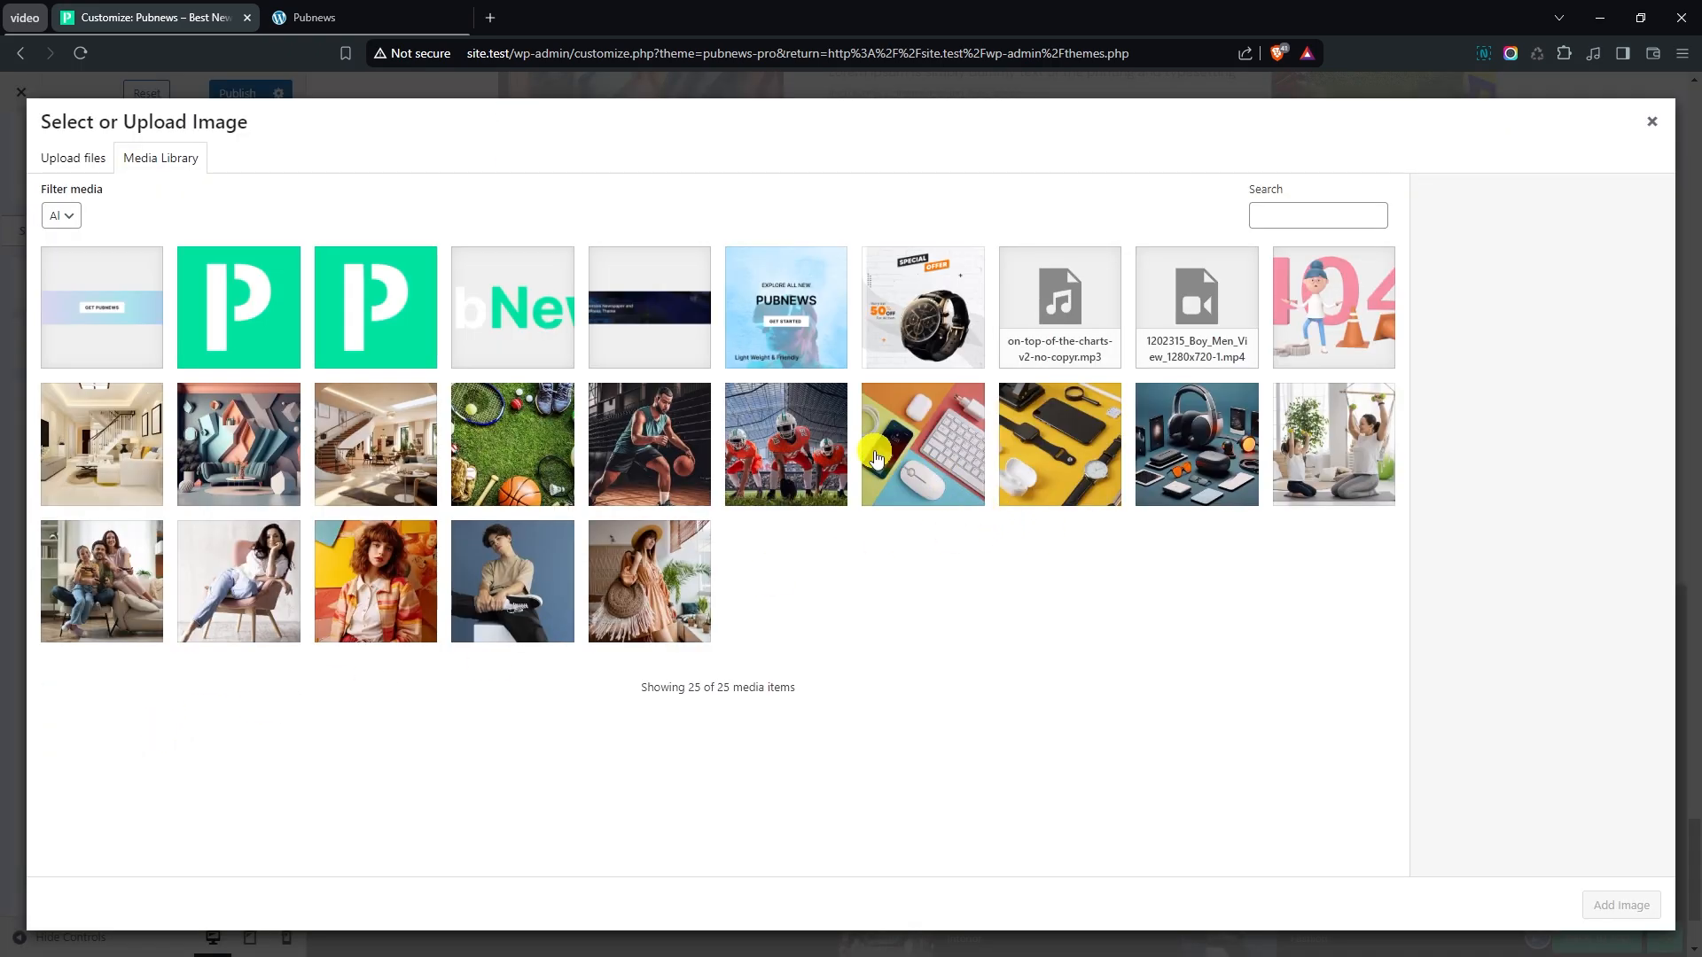
click(889, 453)
click(1606, 913)
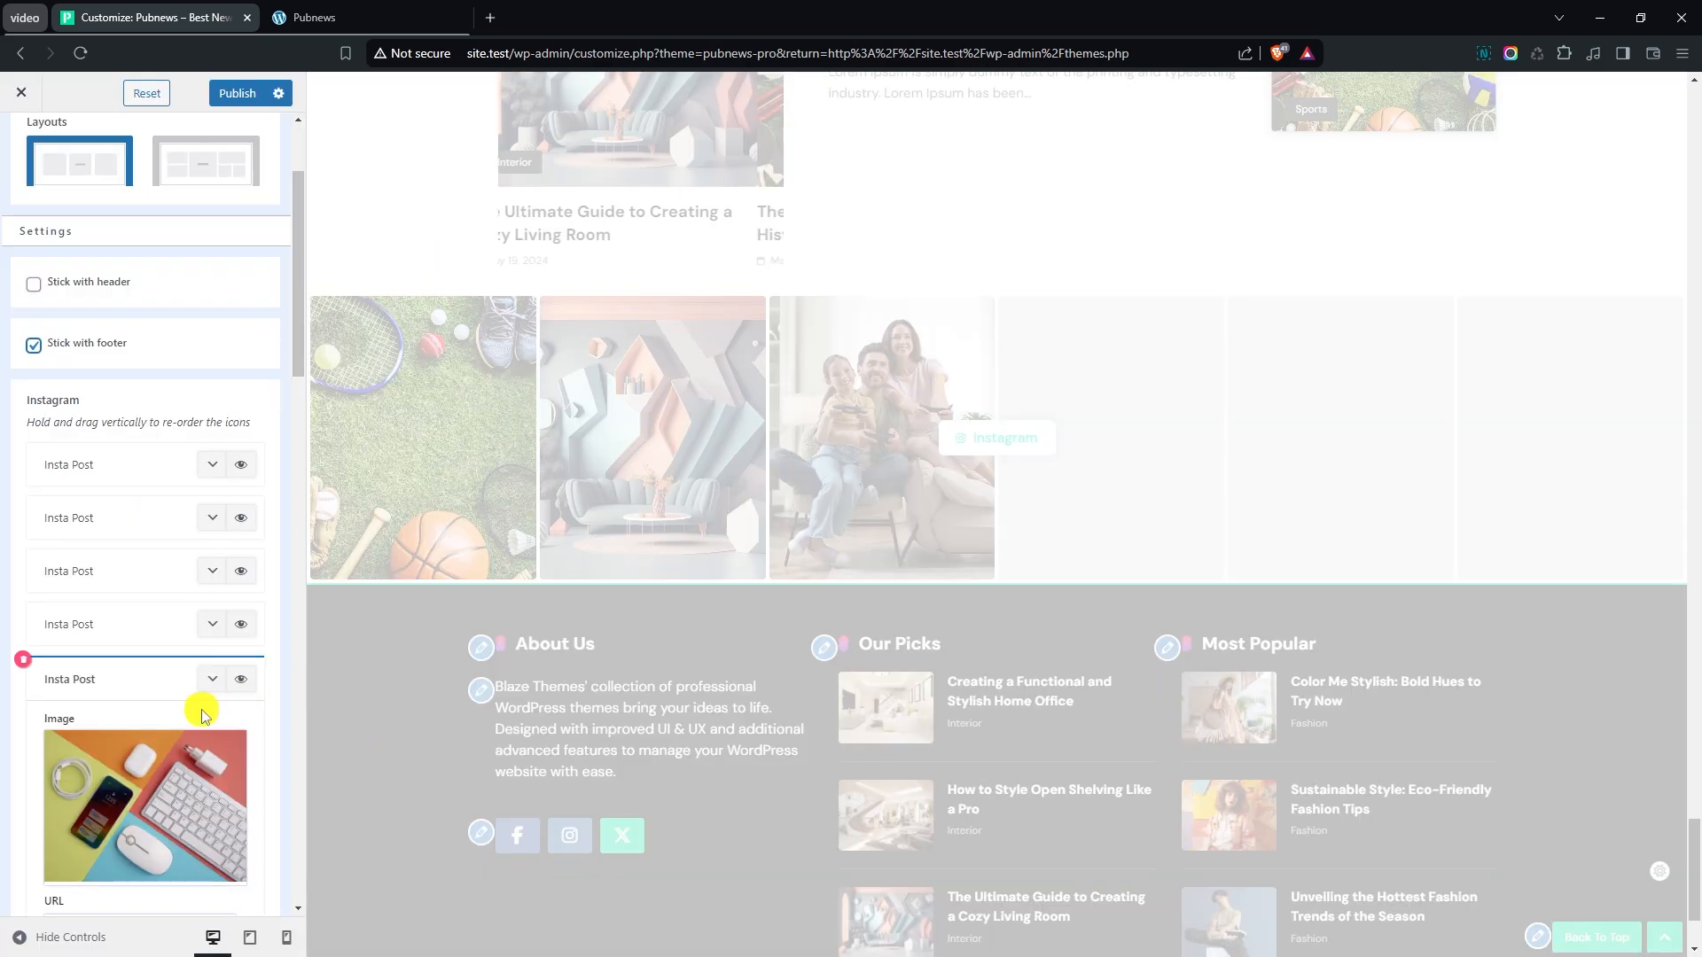
click(213, 677)
- Assign the image teenager-boy-stylish-clothes-posing.jpg to the sixth Insta Post and collapse the item
click(211, 732)
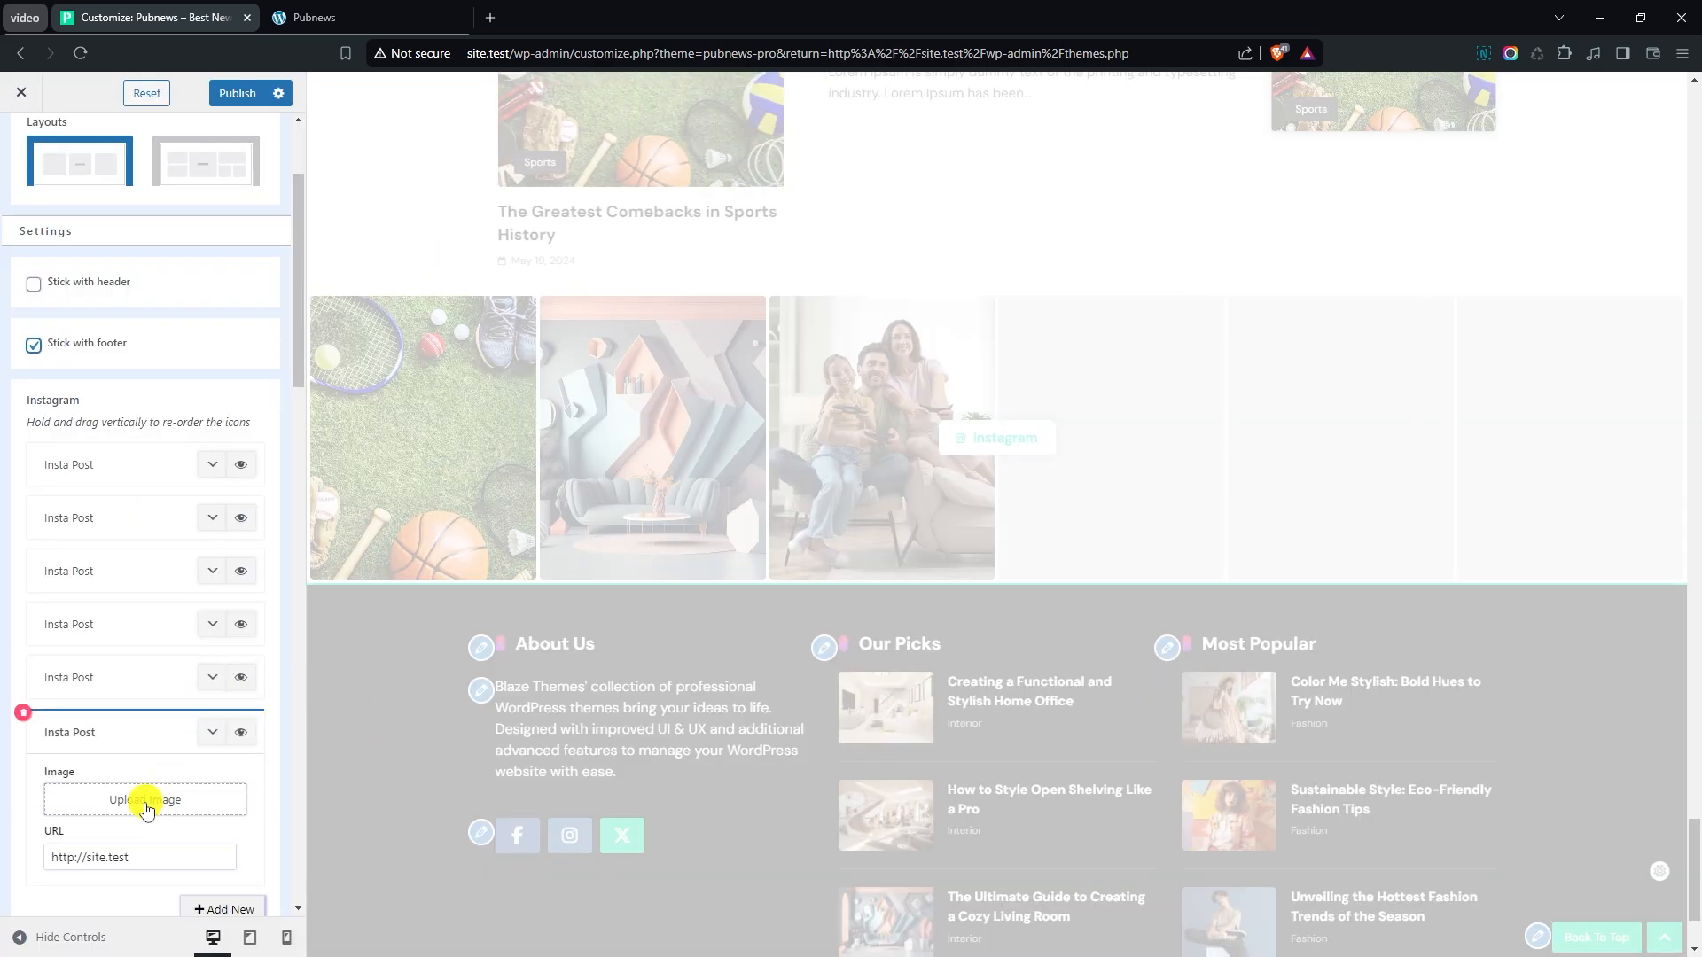
scroll(142, 780, down, 1)
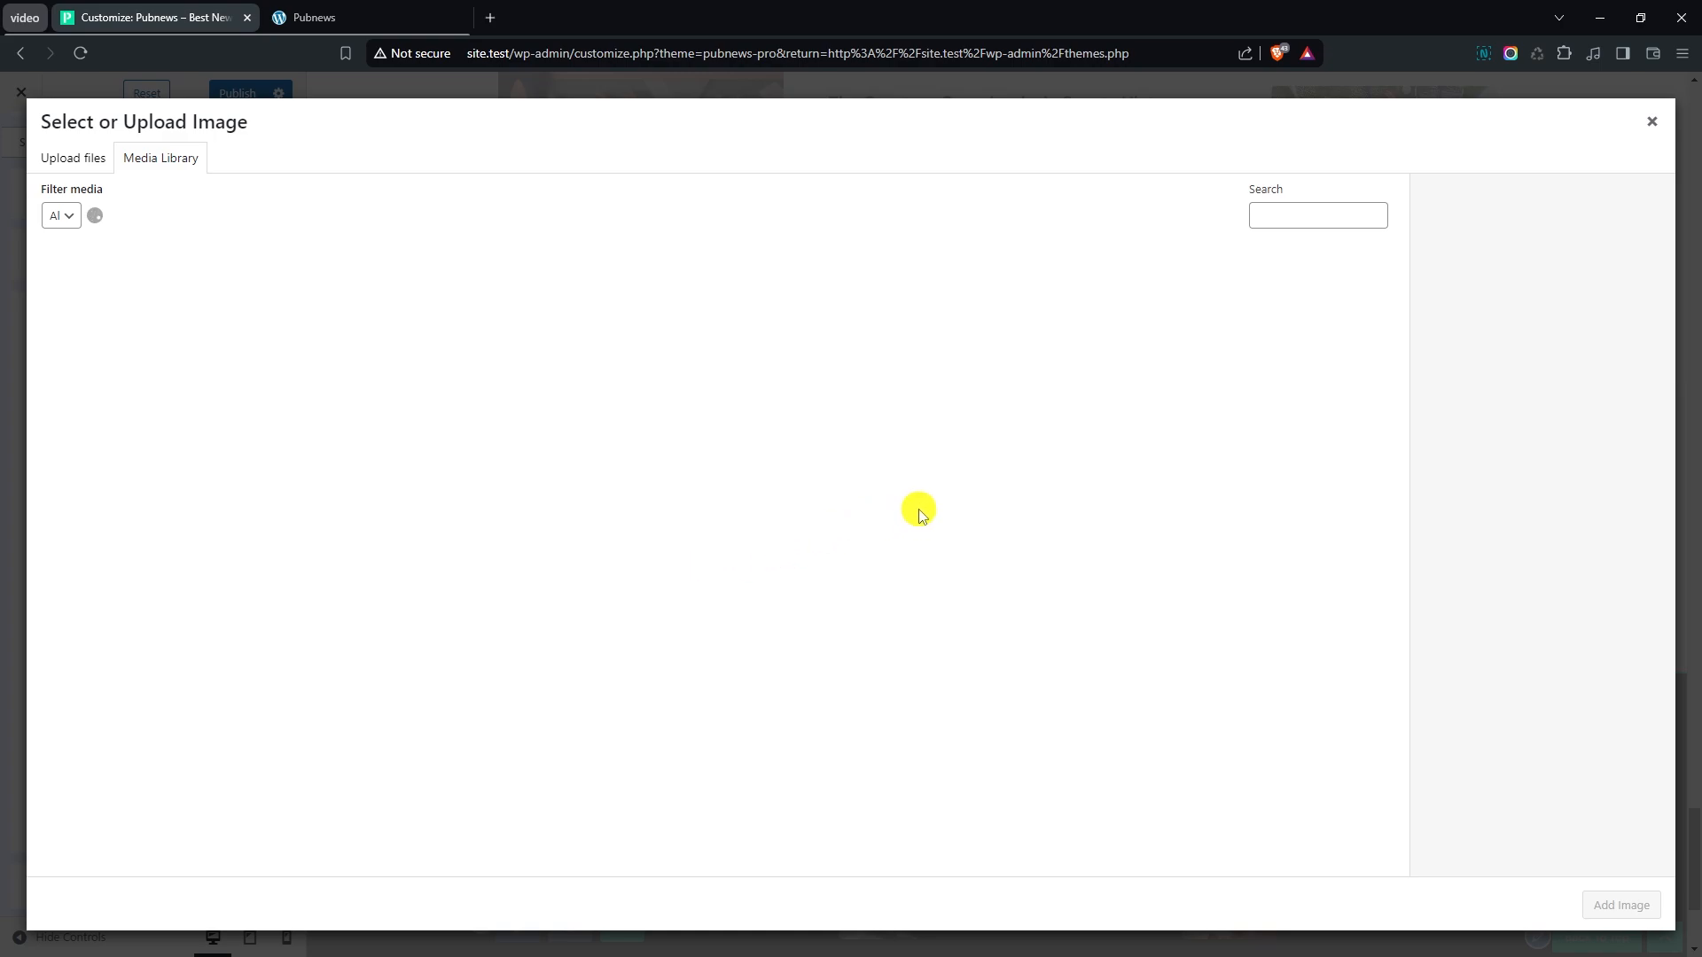
click(530, 585)
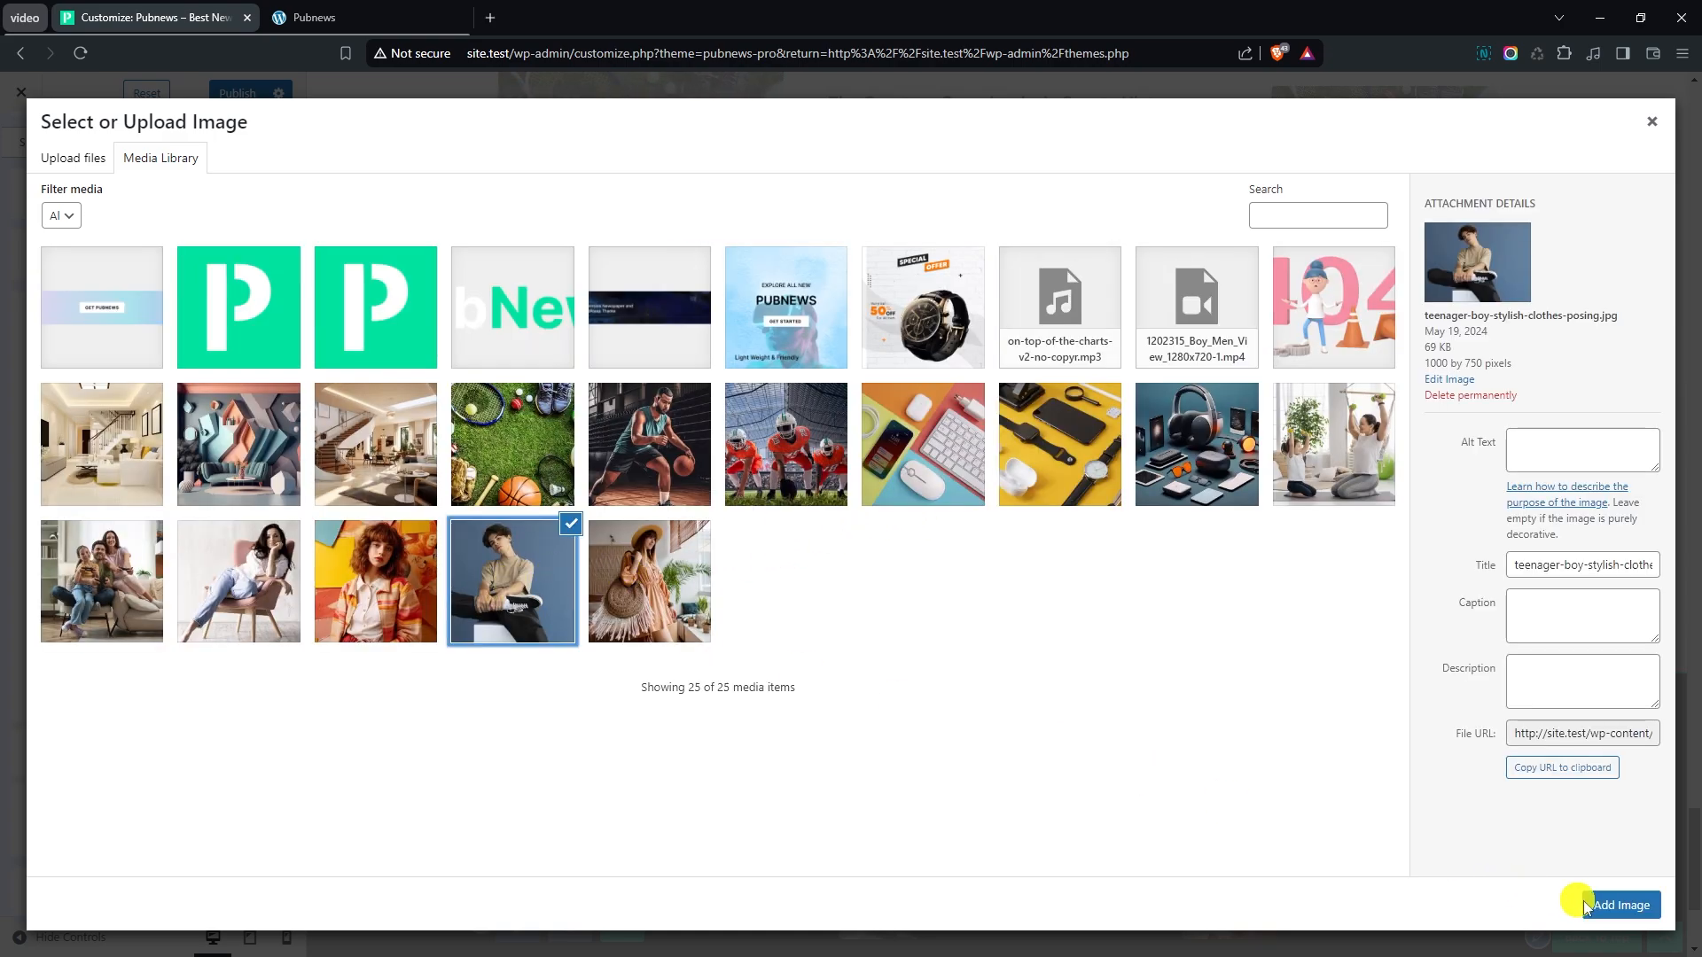
click(1622, 905)
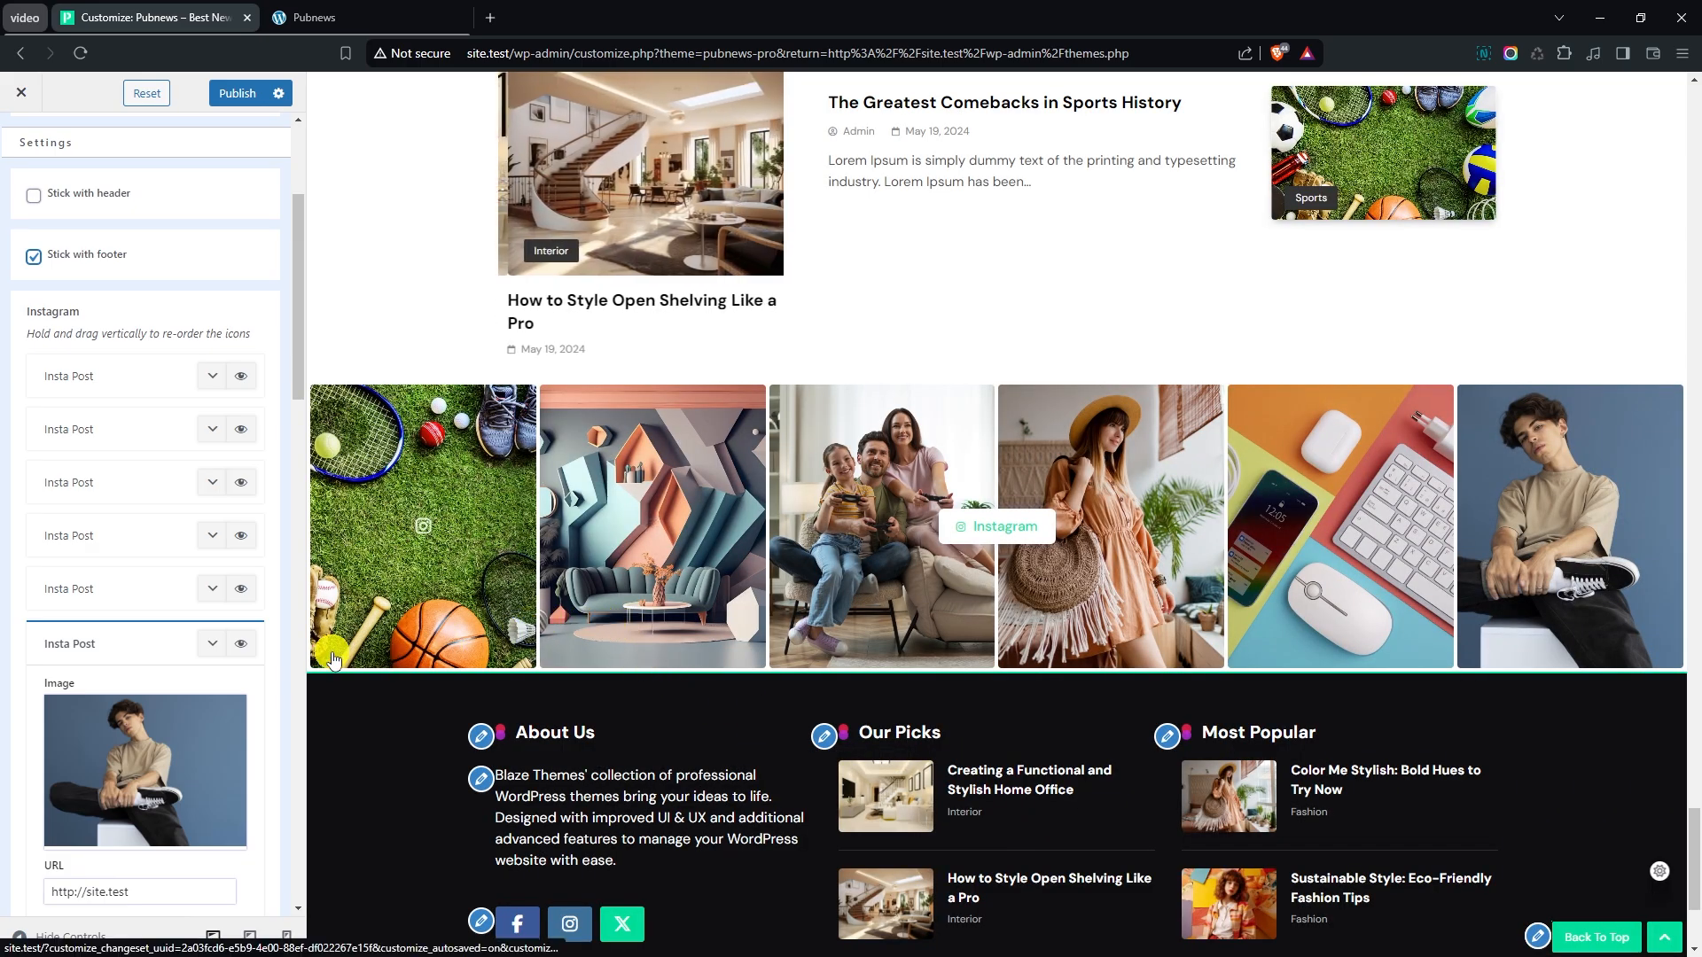
click(212, 643)
- Add a seventh, empty Insta Post to the Instagram list and delete it again
scroll(168, 541, down, 3)
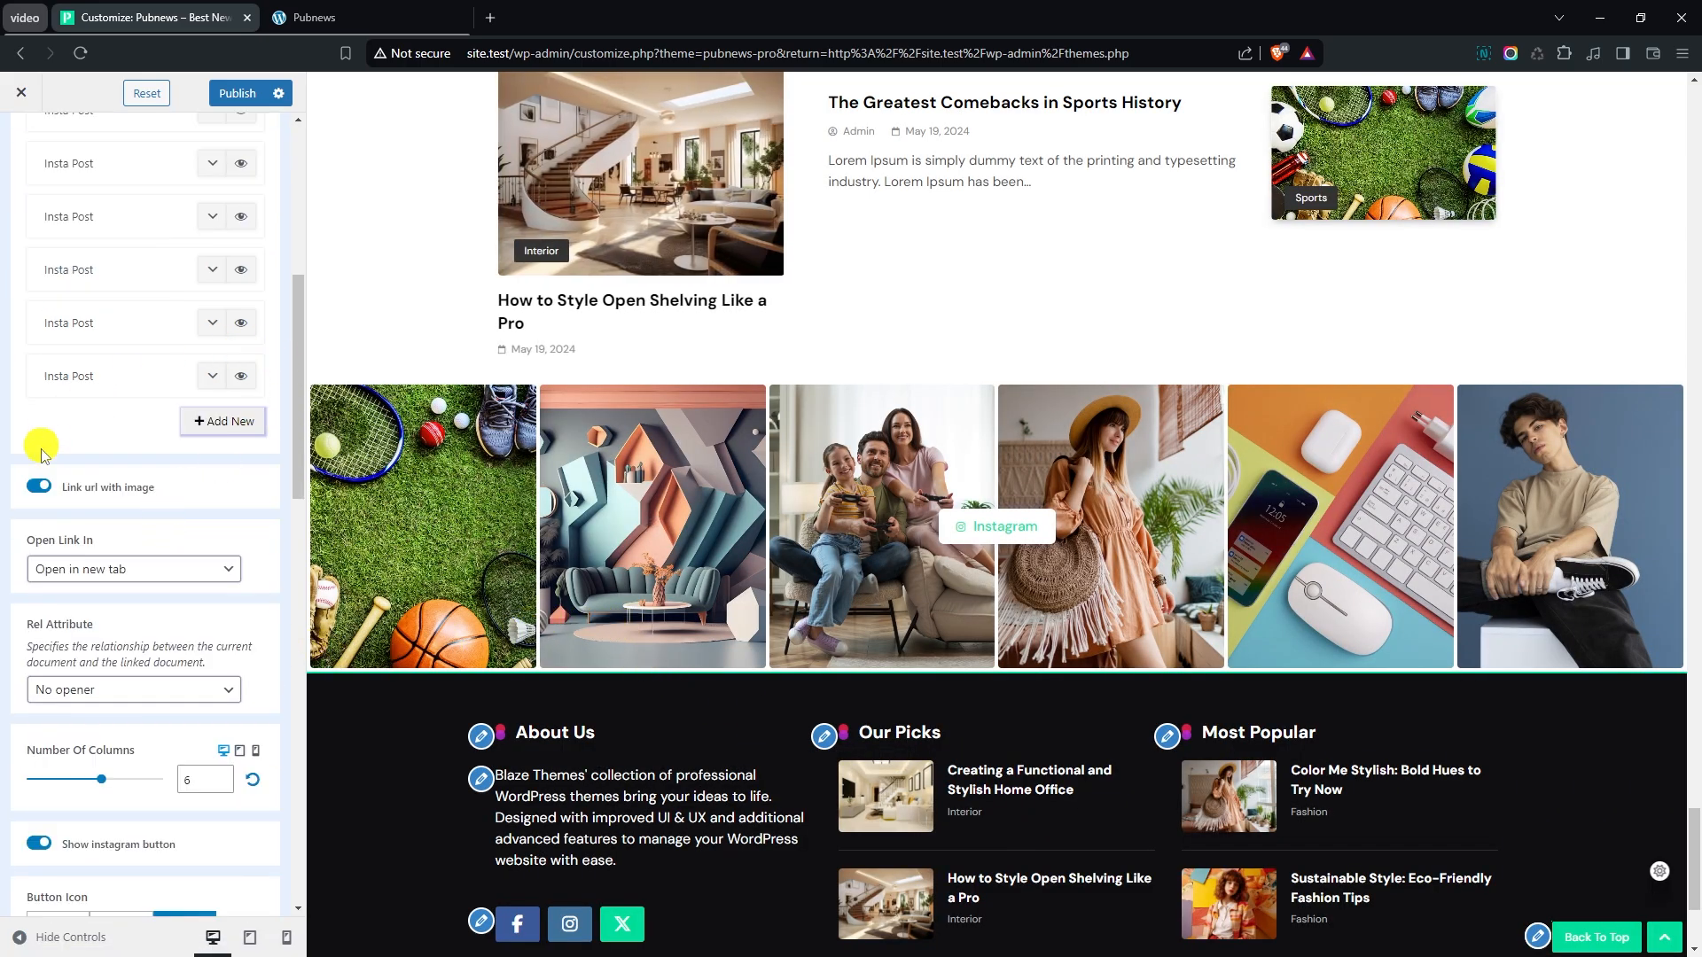
click(230, 433)
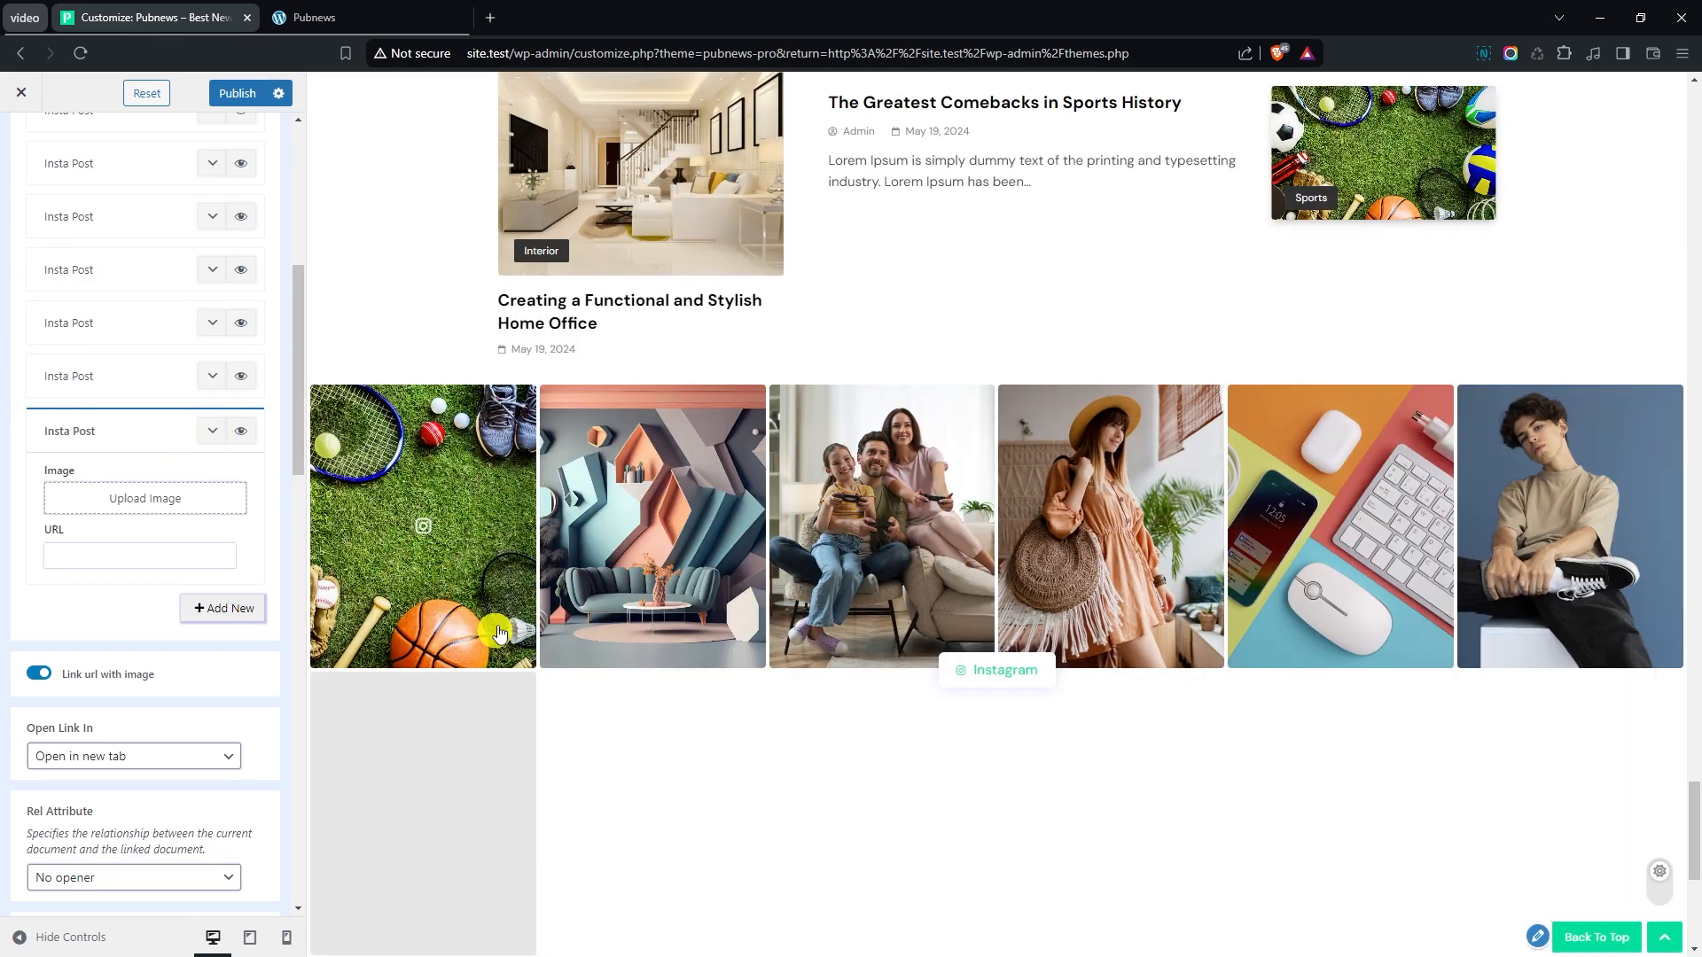
scroll(525, 619, down, 2)
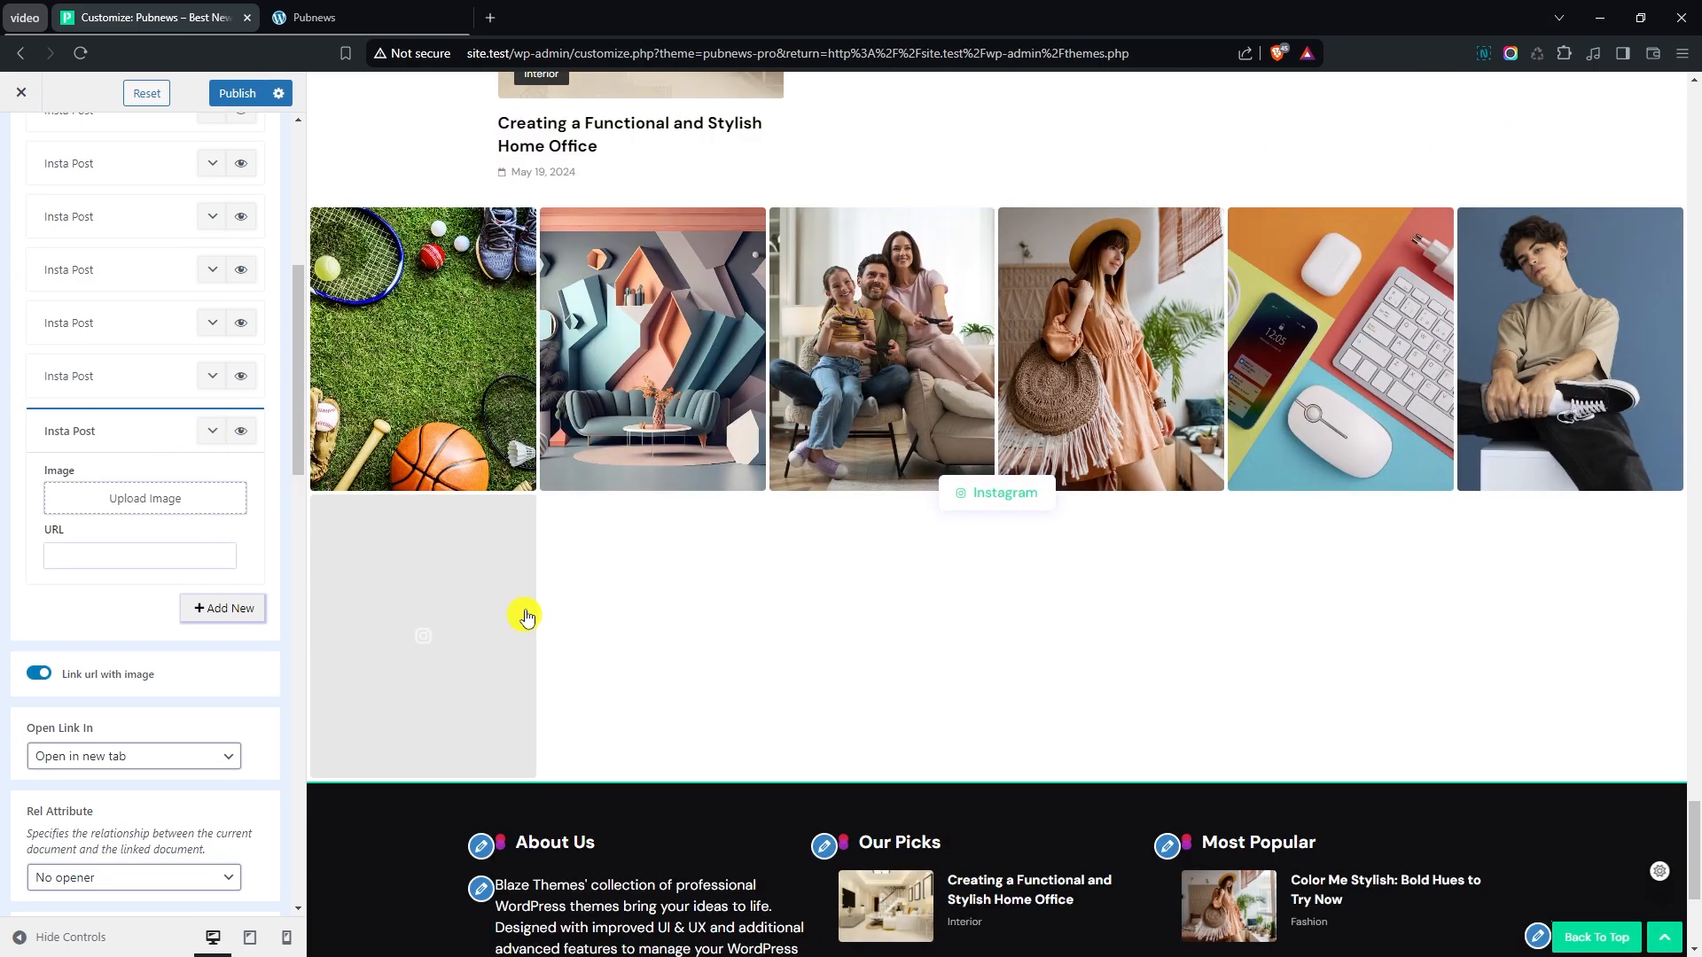
click(30, 422)
click(29, 422)
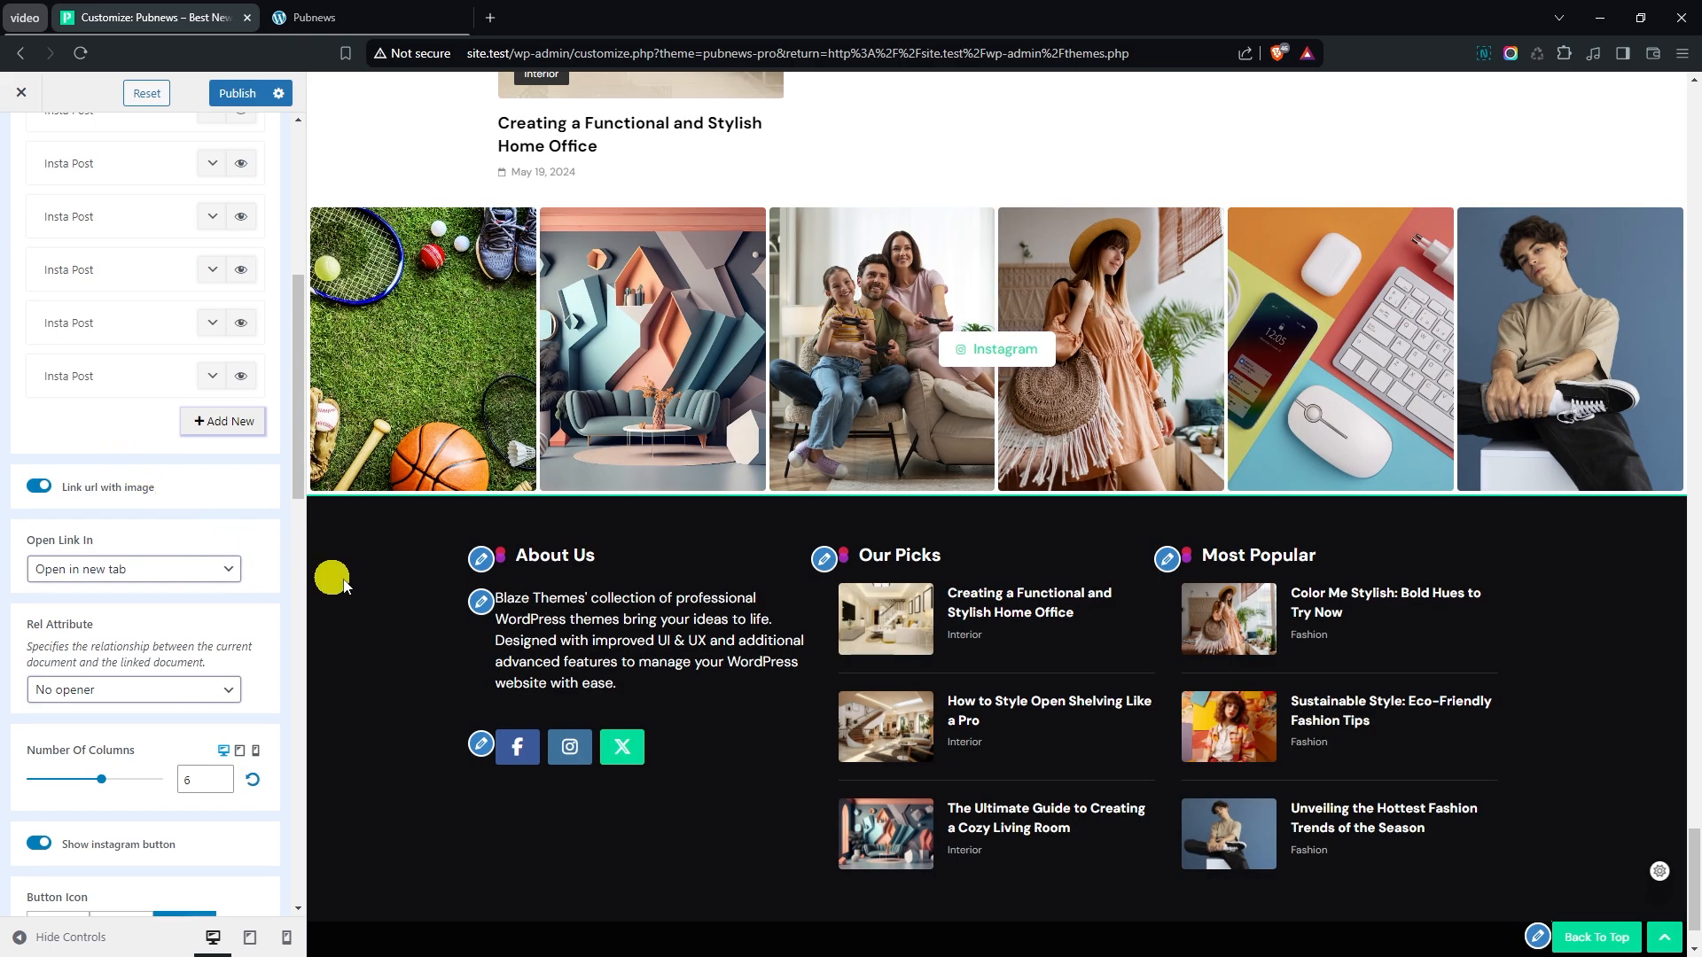
- Examine the Instagram section's link target, column count, button, section width and slider settings
scroll(355, 580, up, 1)
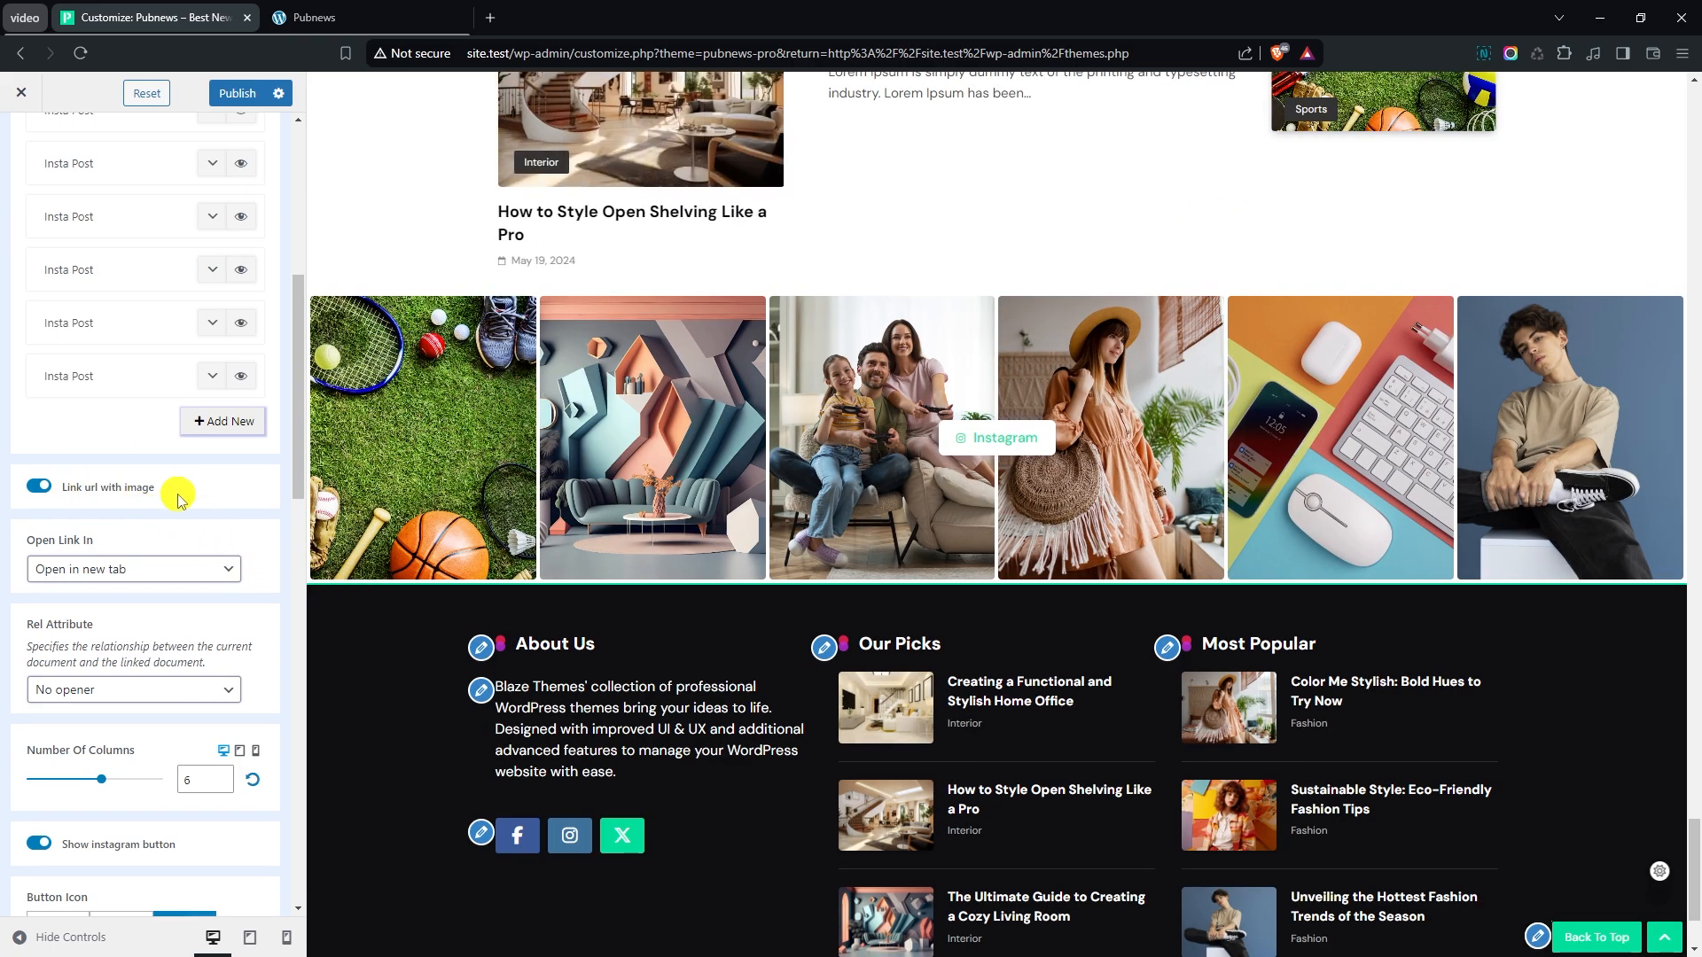
scroll(181, 490, down, 1)
click(84, 479)
click(124, 480)
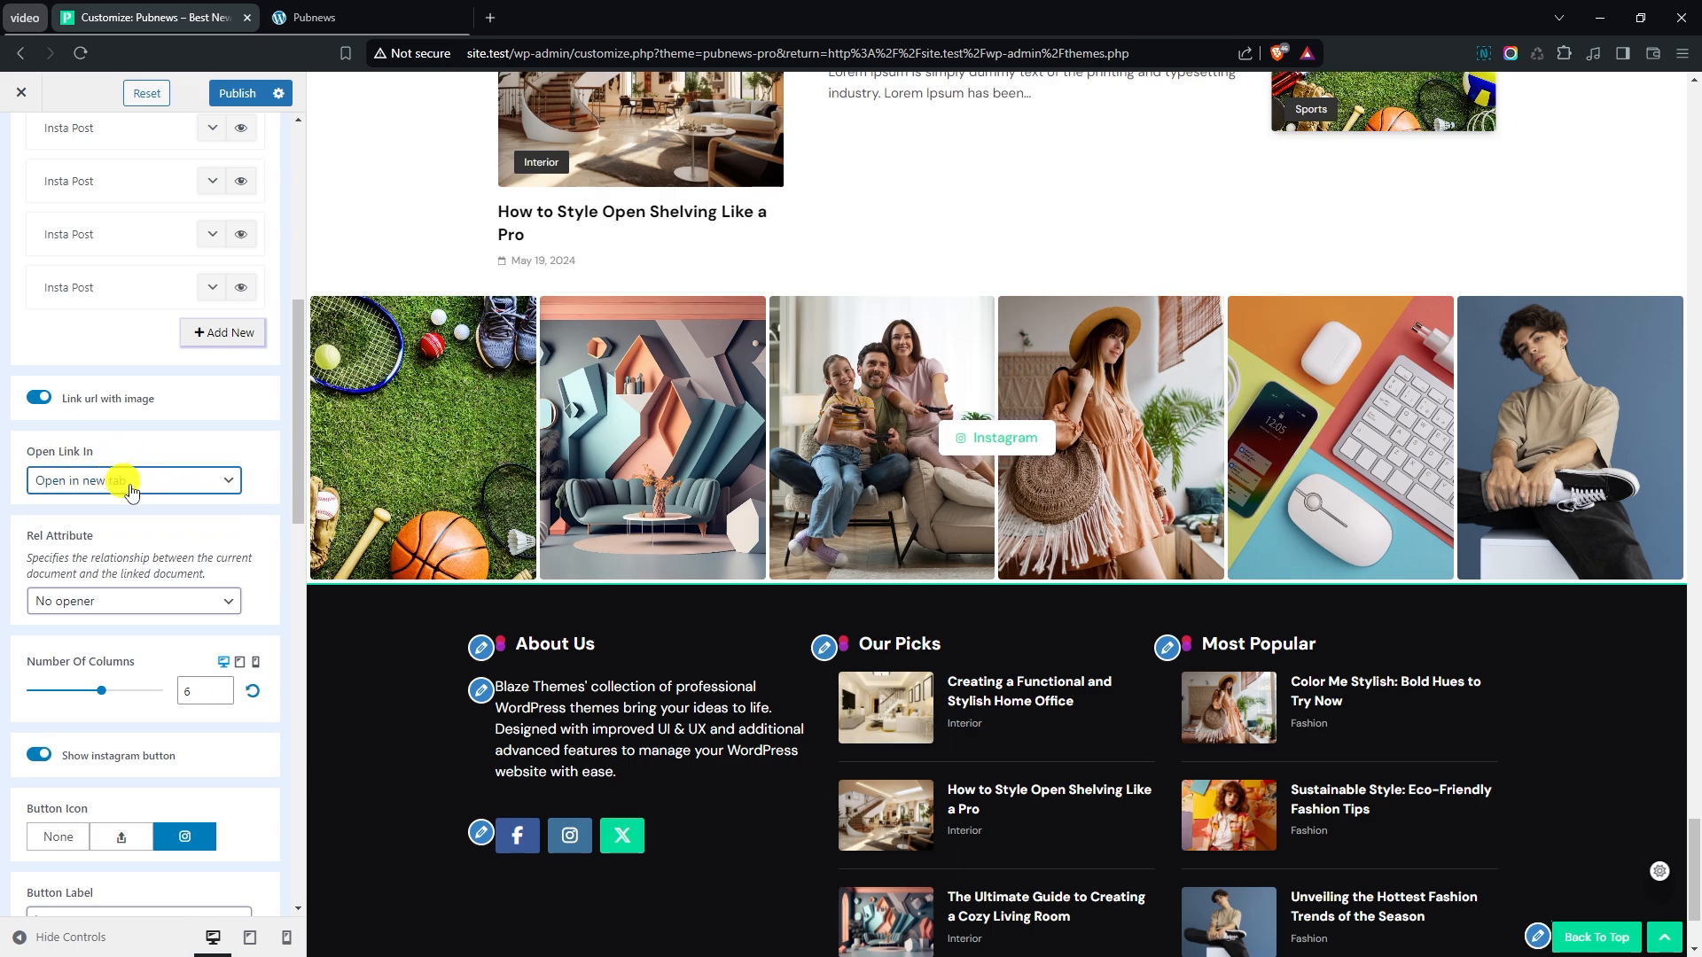
scroll(142, 505, down, 1)
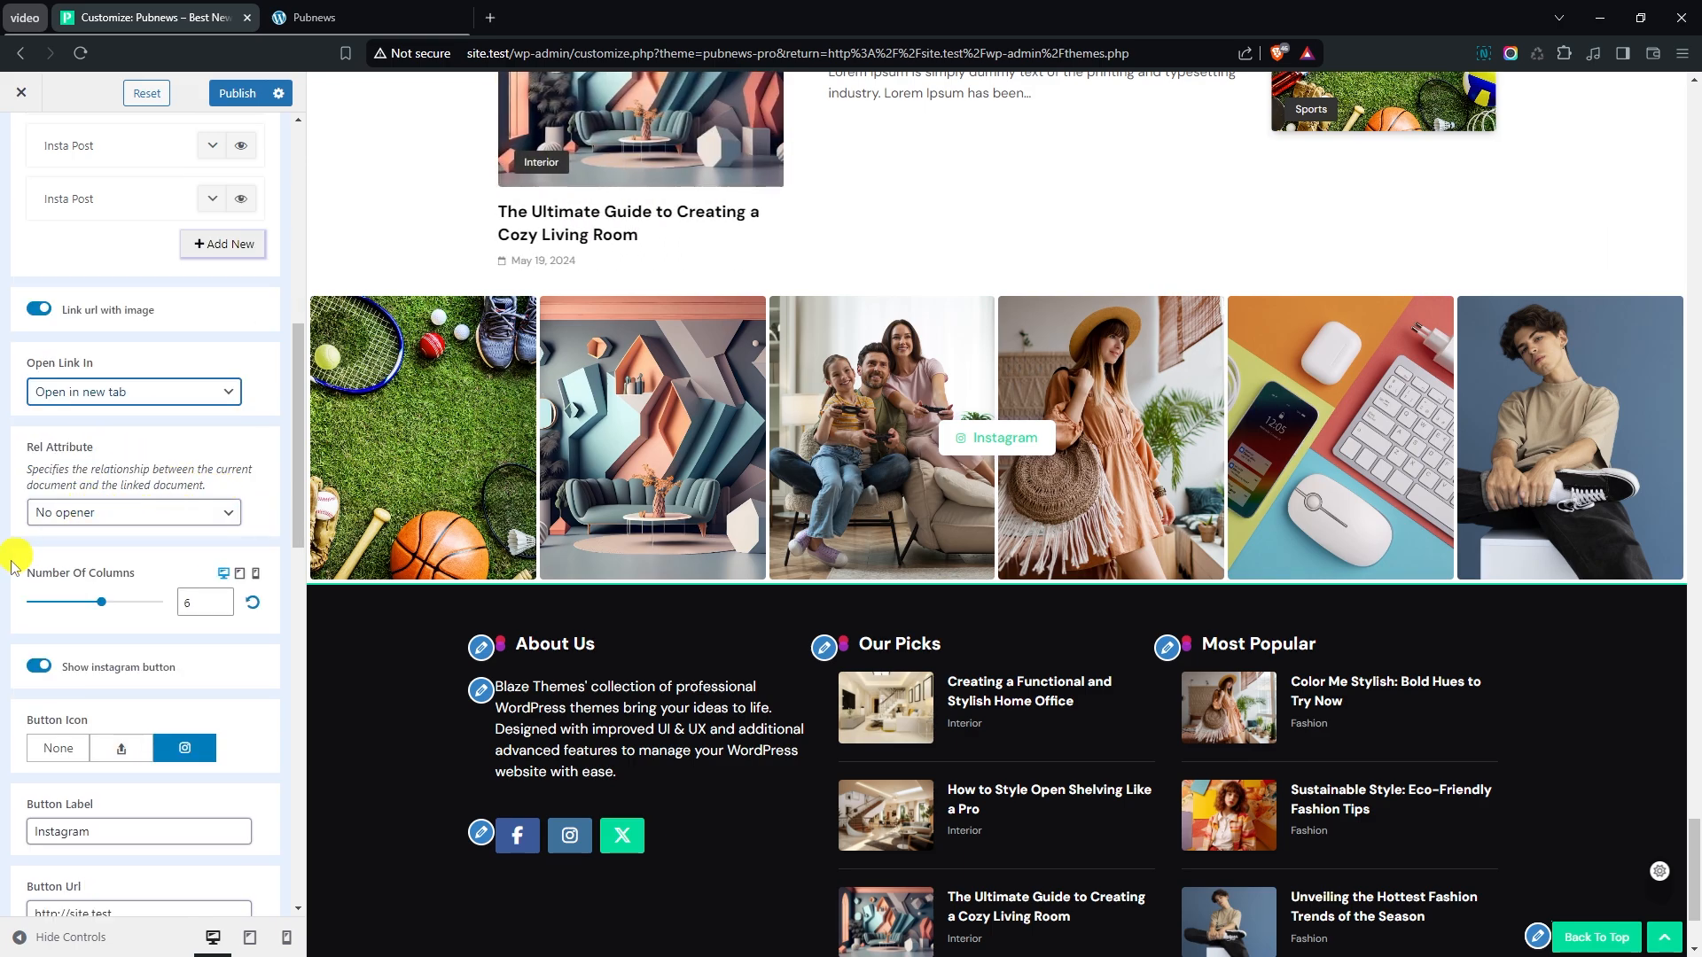
scroll(147, 575, down, 1)
scroll(45, 554, down, 1)
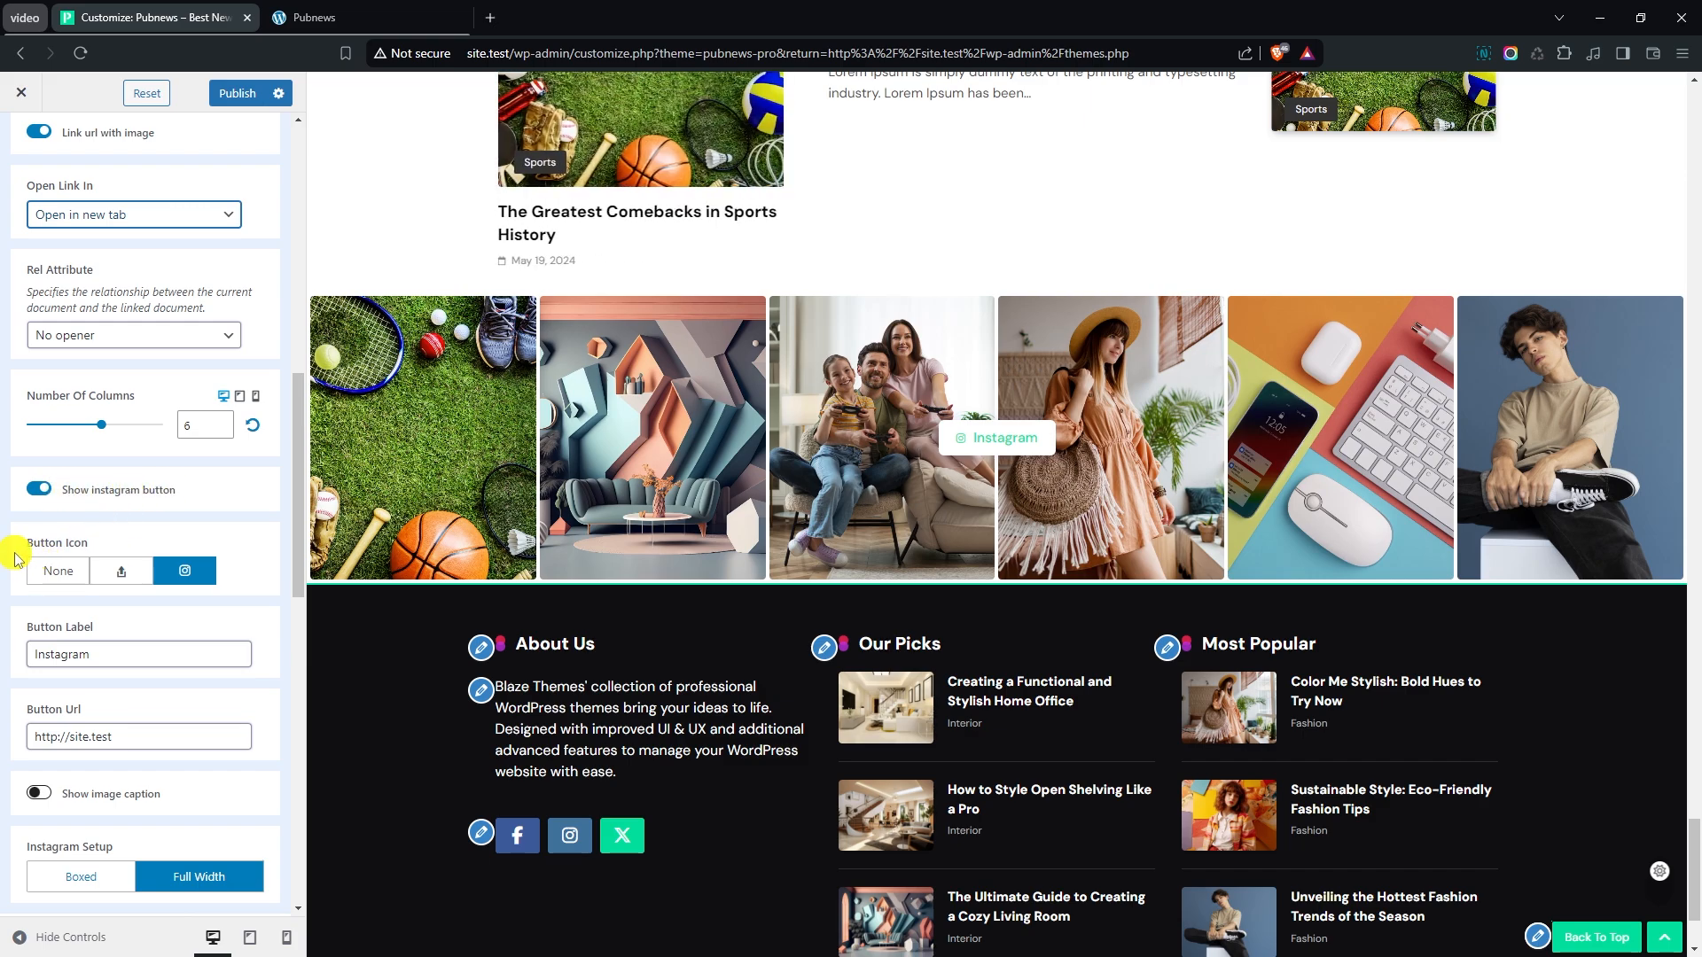
scroll(223, 553, down, 2)
scroll(192, 545, down, 1)
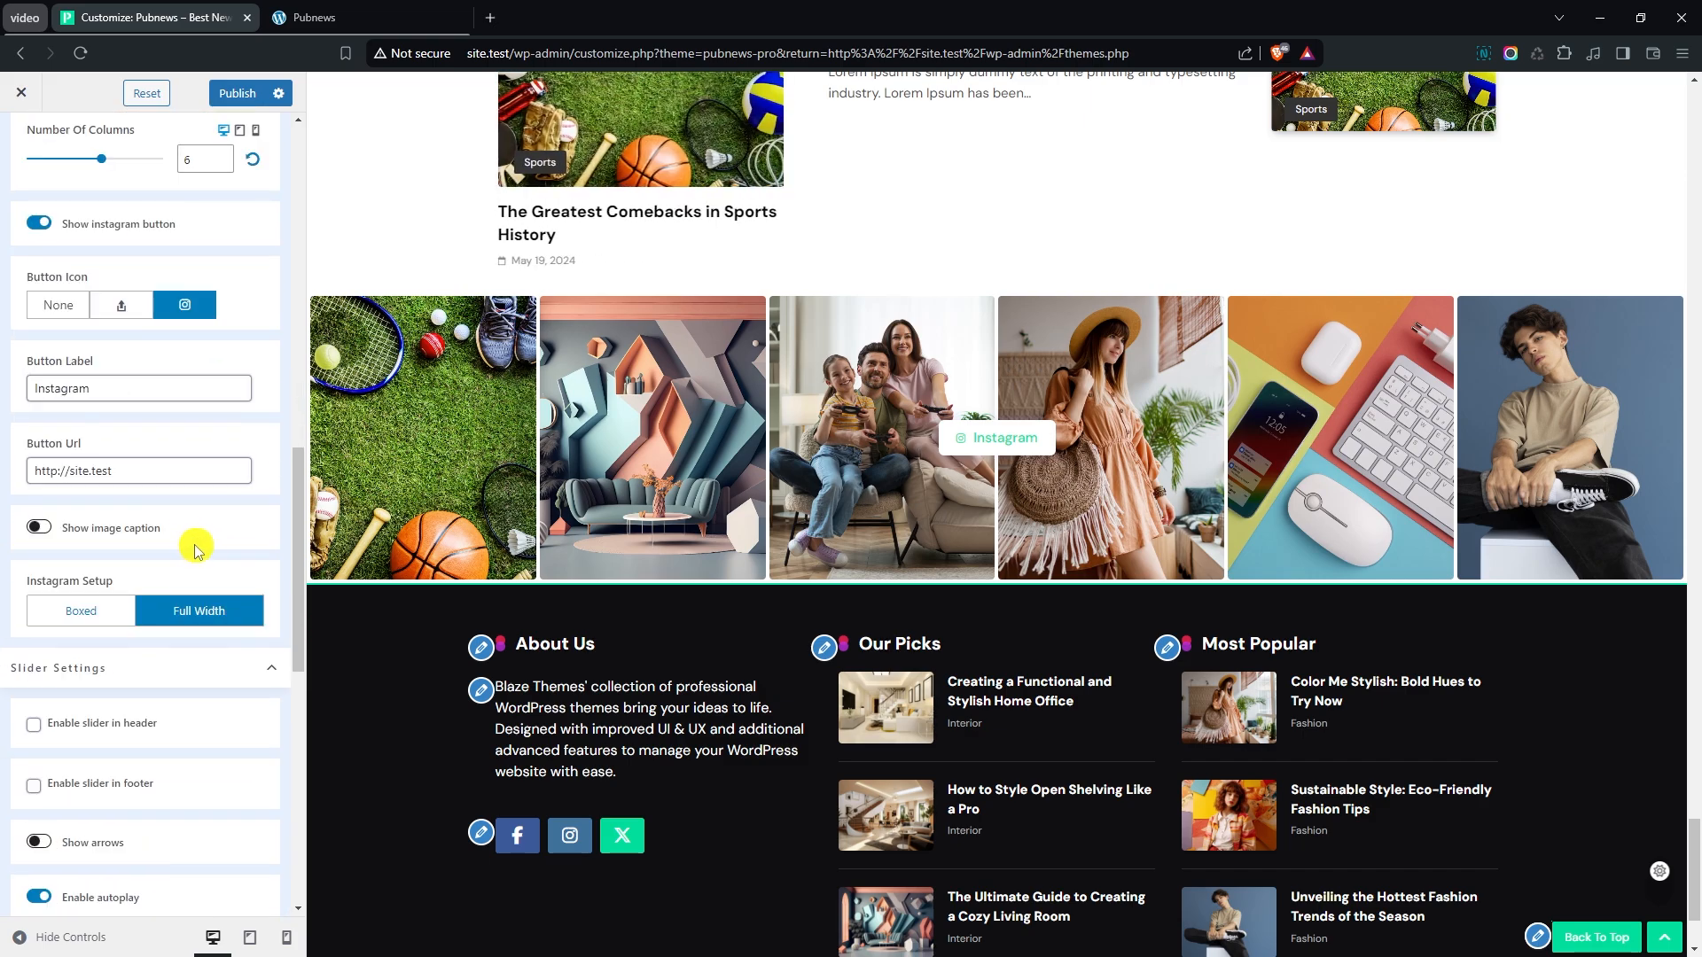
scroll(200, 525, down, 1)
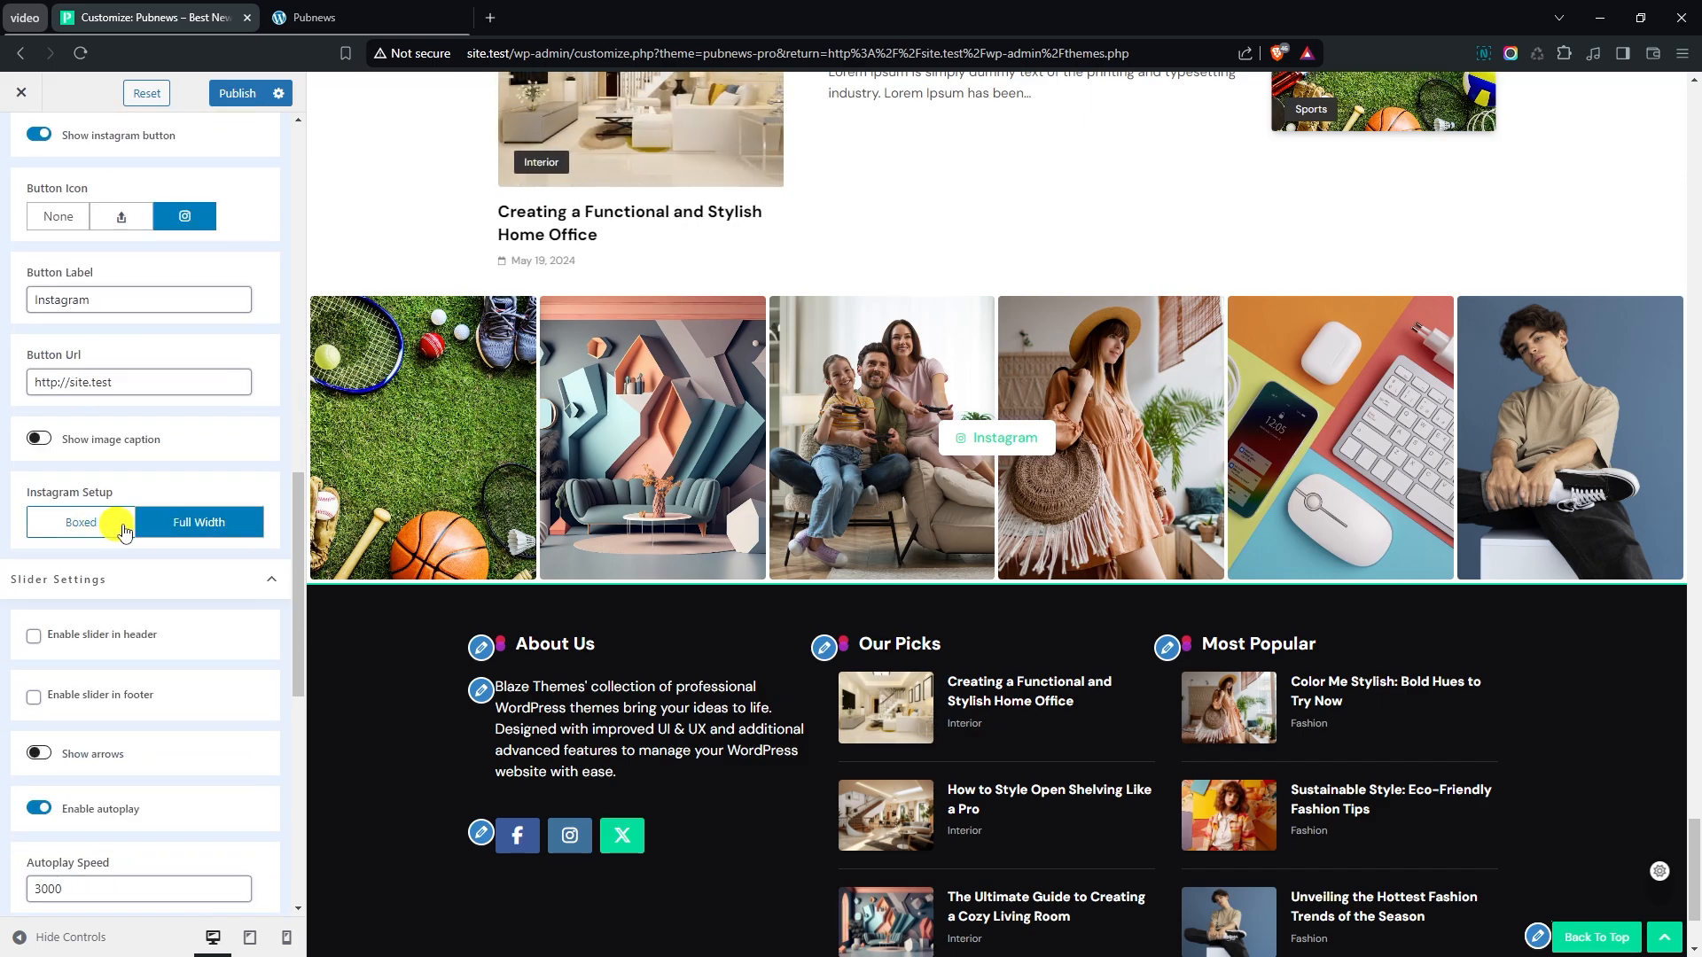
scroll(202, 524, down, 1)
scroll(204, 525, down, 4)
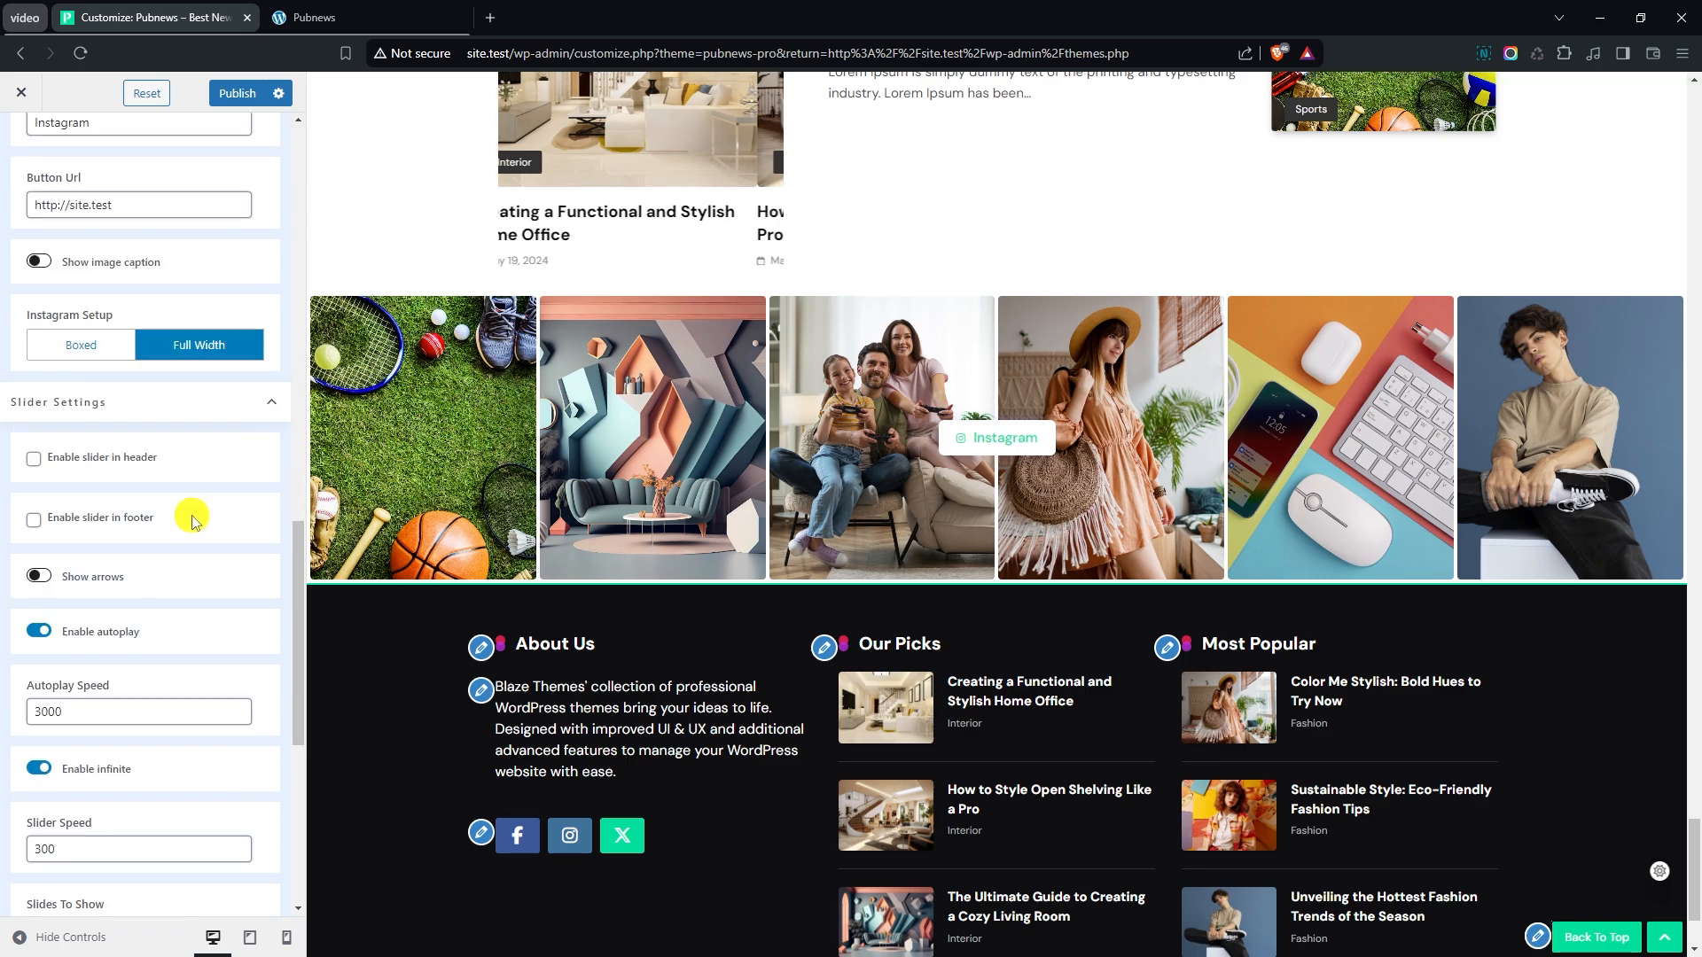
scroll(215, 525, down, 4)
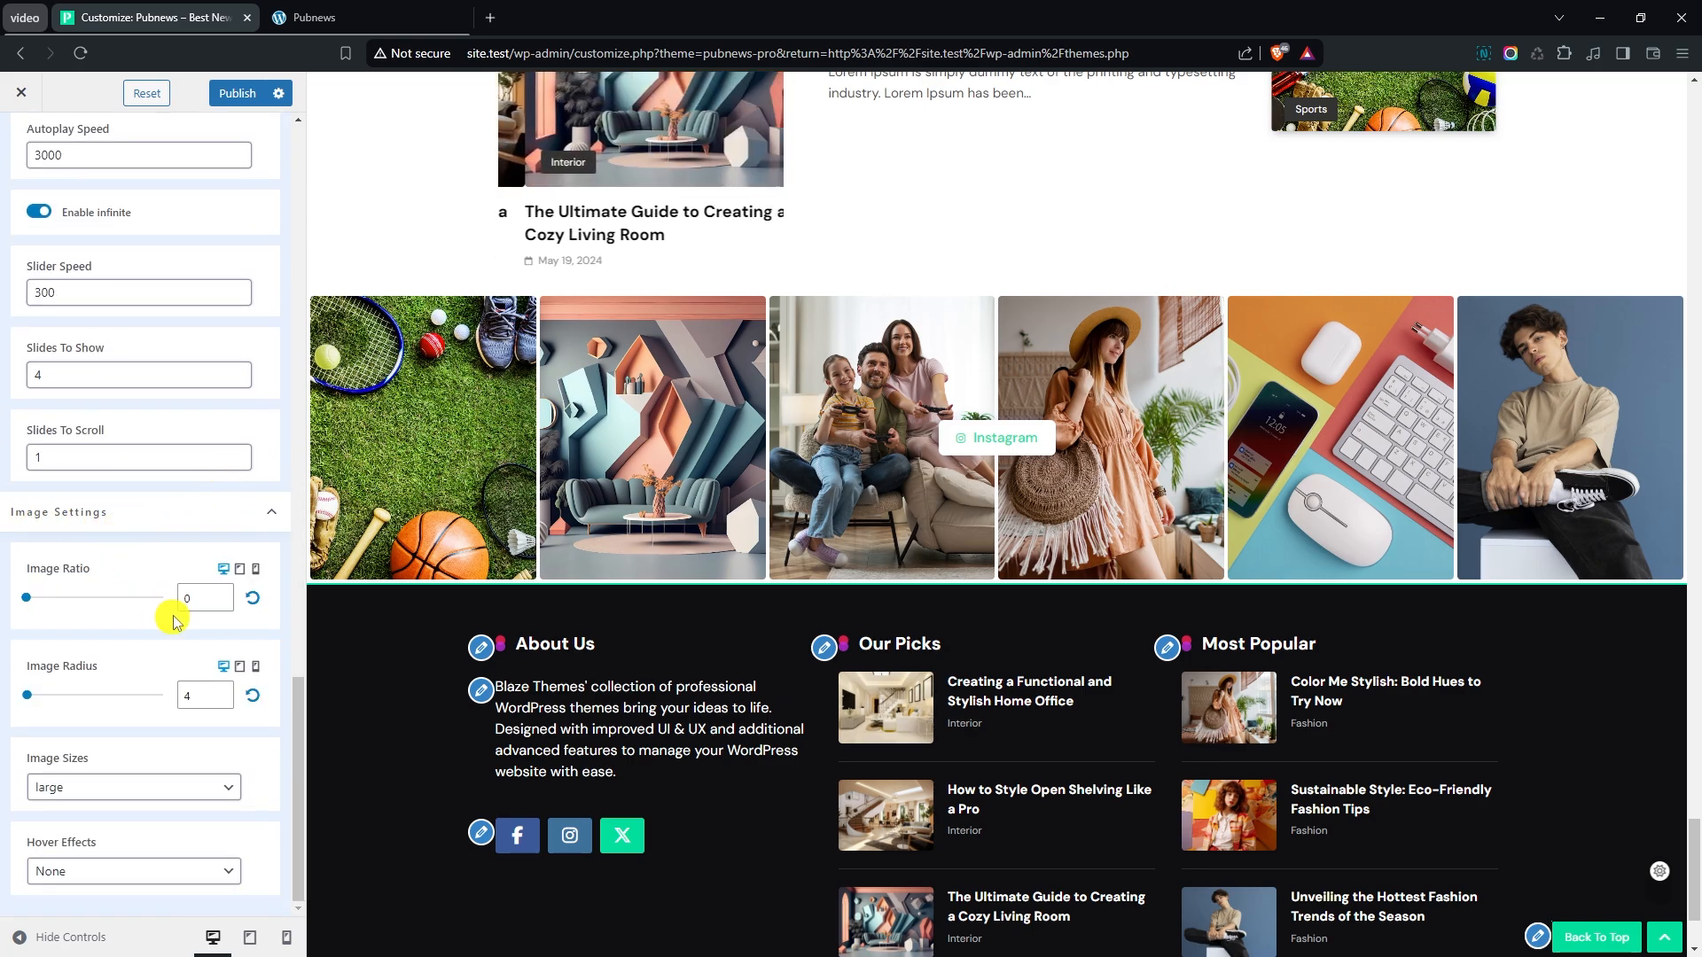
- Set the Instagram images' Image Ratio to 1.1 and Image Radius to 1
click(220, 594)
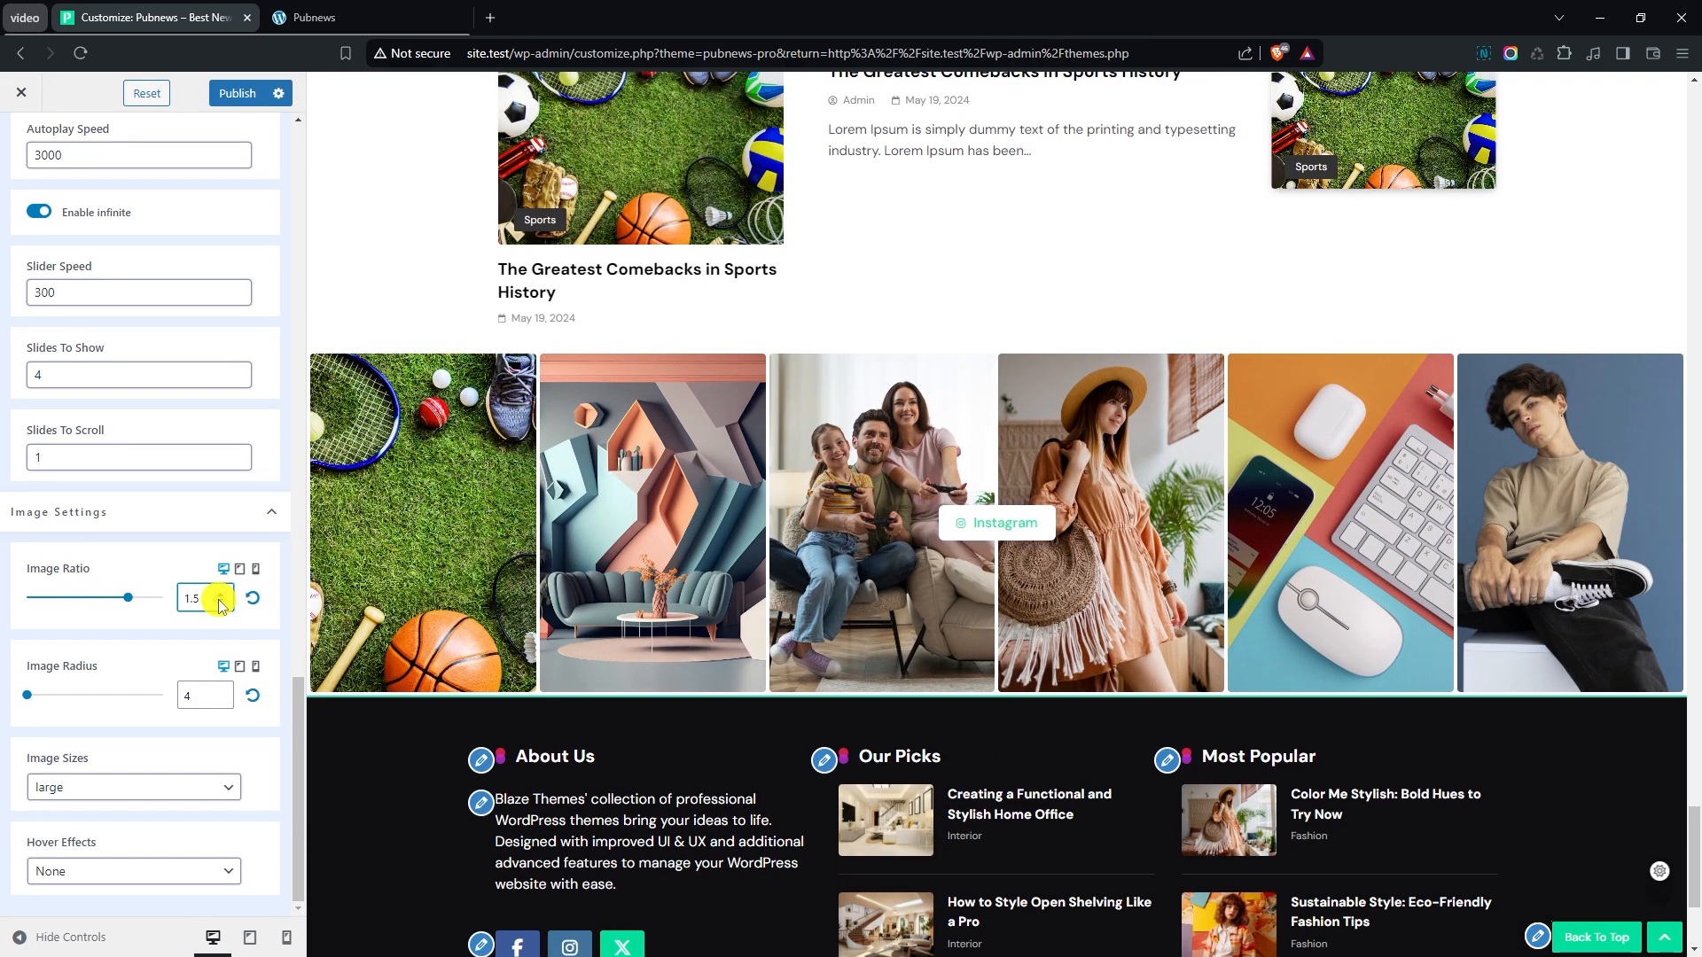
click(220, 605)
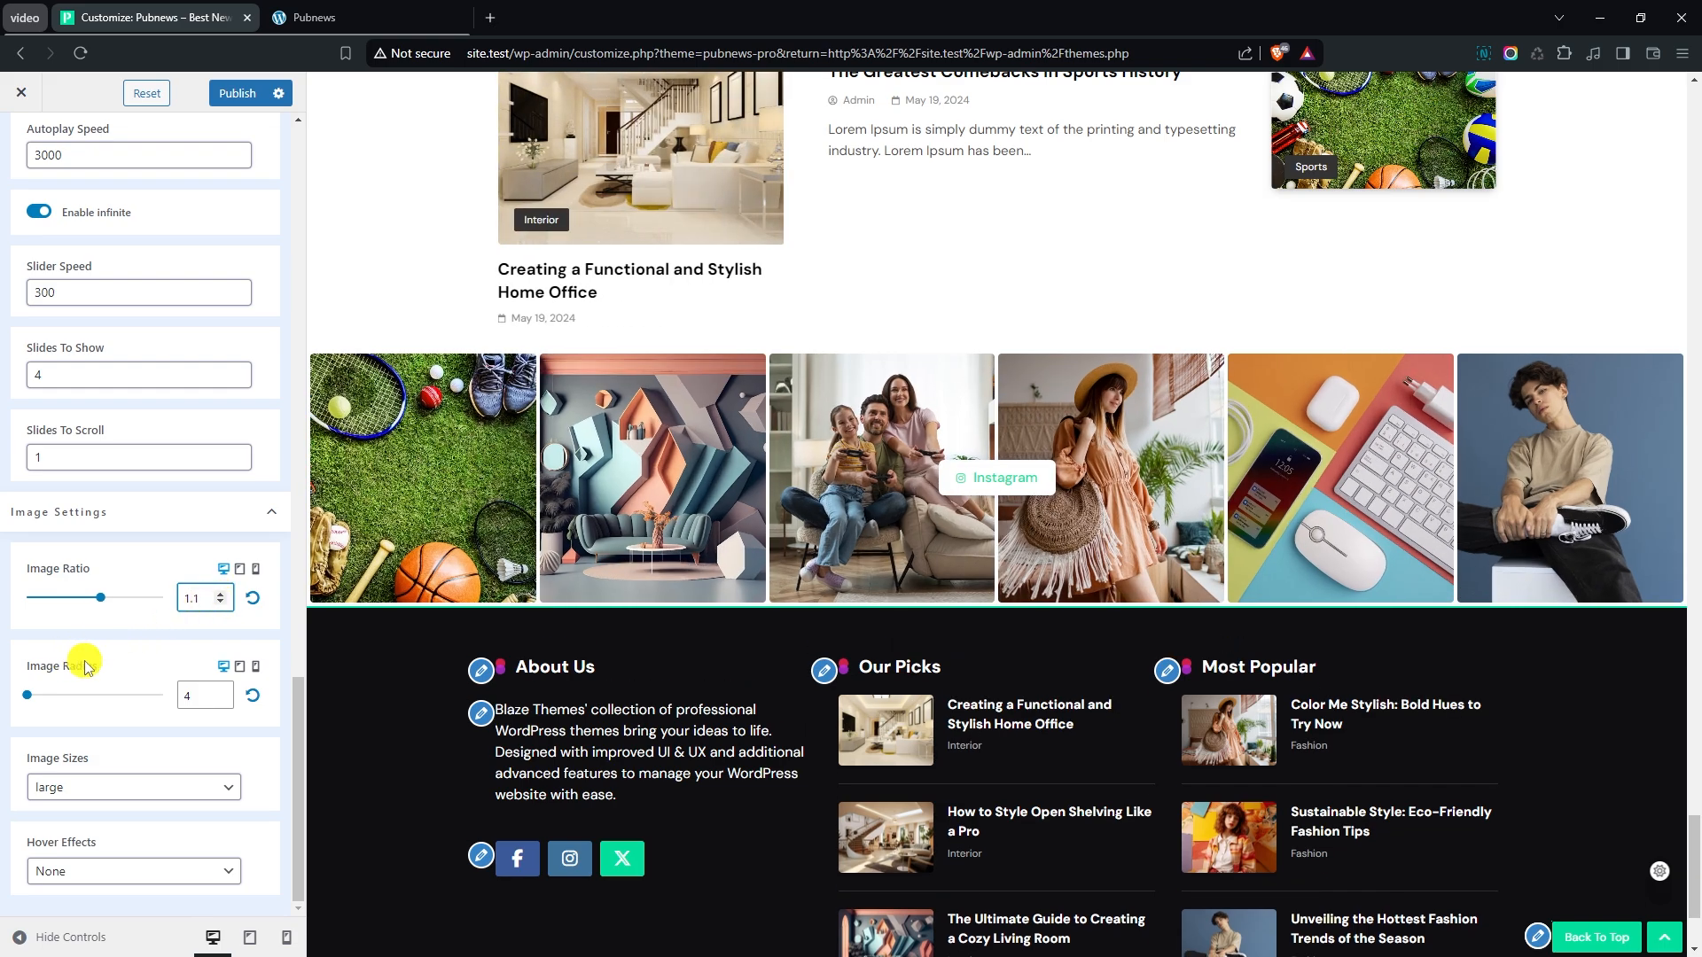
click(219, 702)
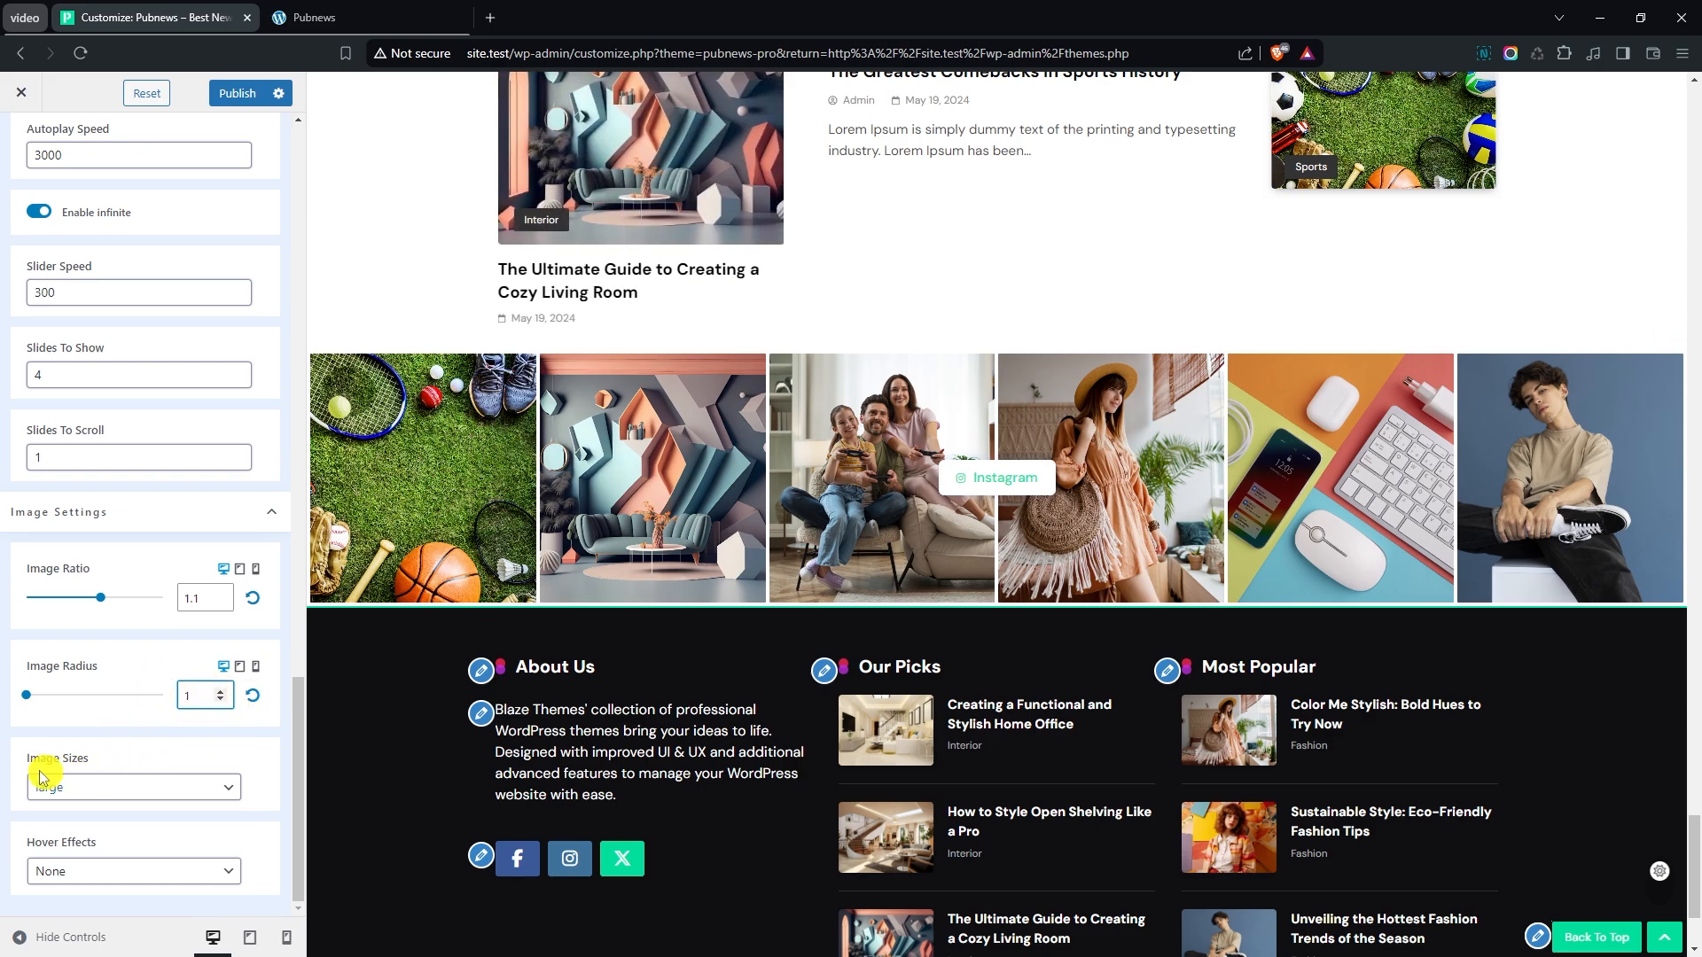
click(69, 780)
click(95, 789)
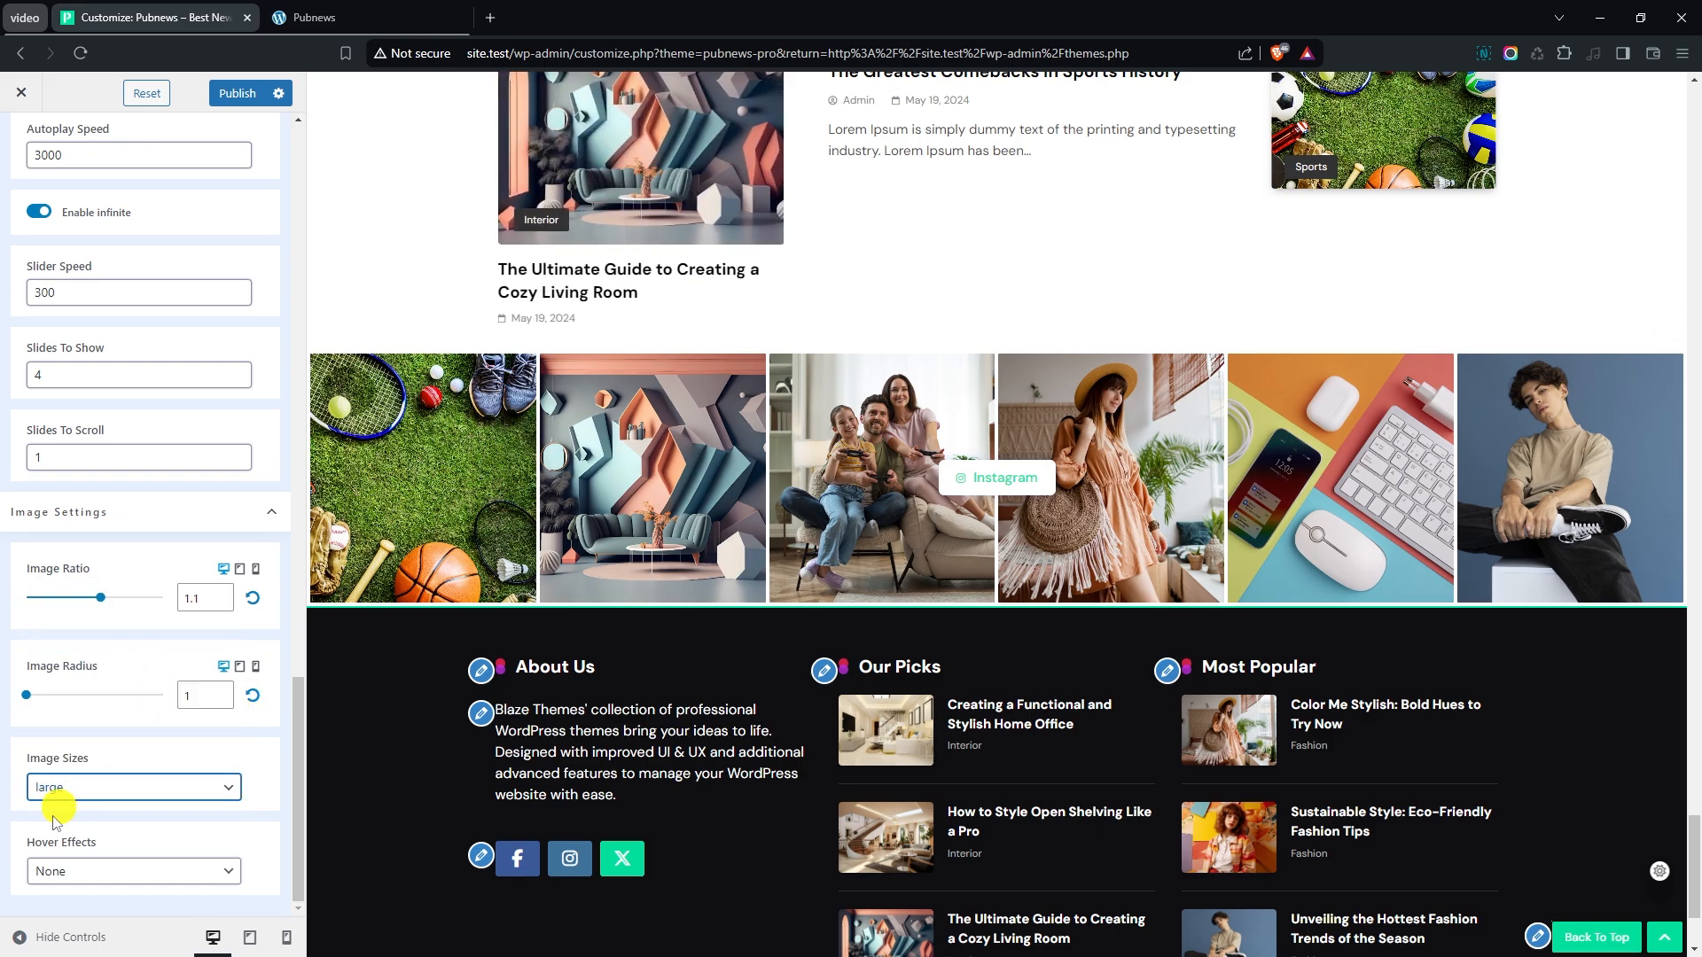
- Try Effect 1 and Effect 3 as the Instagram images' hover effect, and settle on Effect 2
click(46, 867)
click(74, 904)
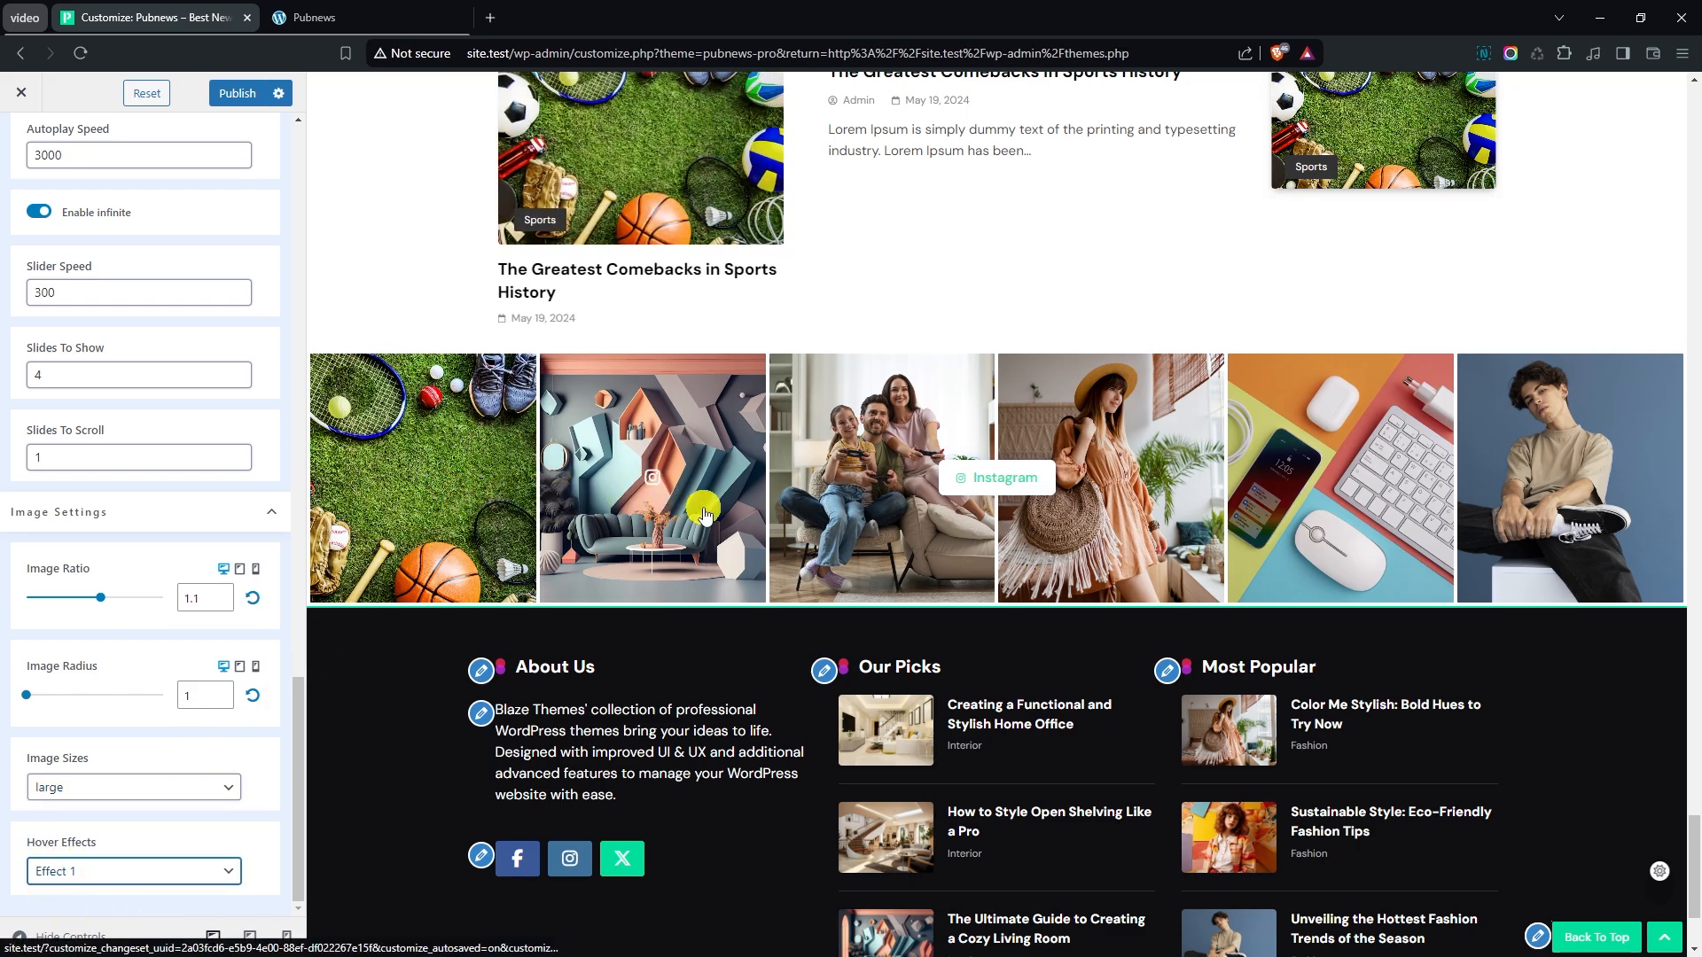
click(114, 869)
click(80, 919)
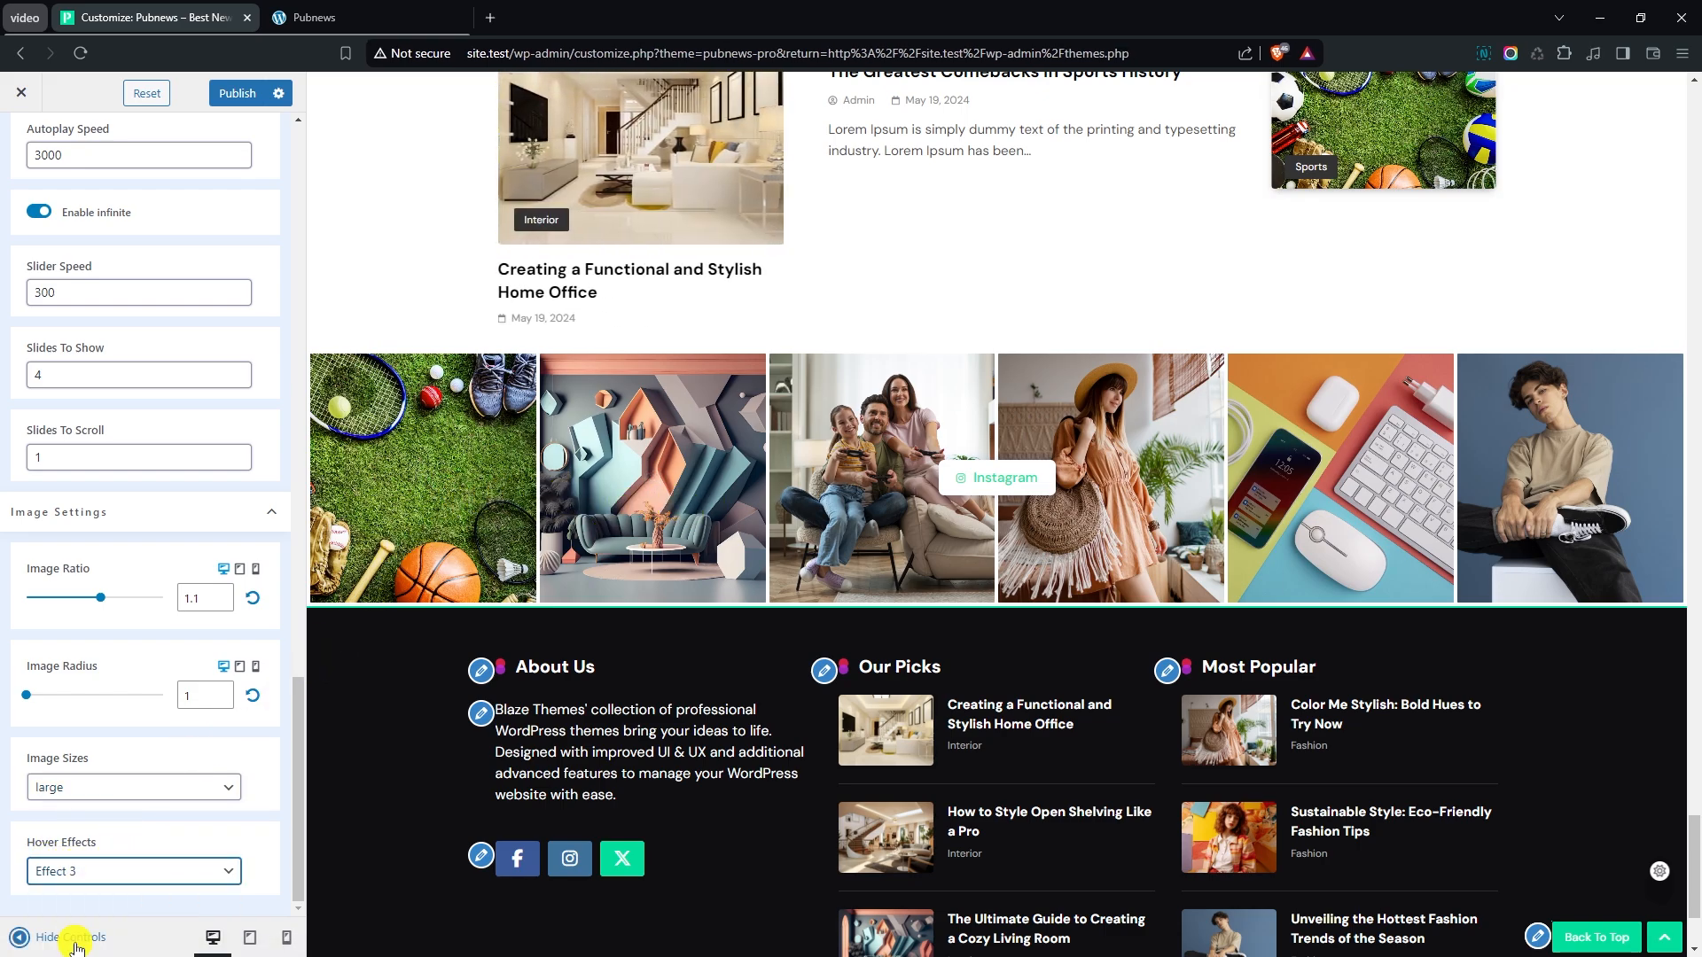
click(40, 937)
click(20, 937)
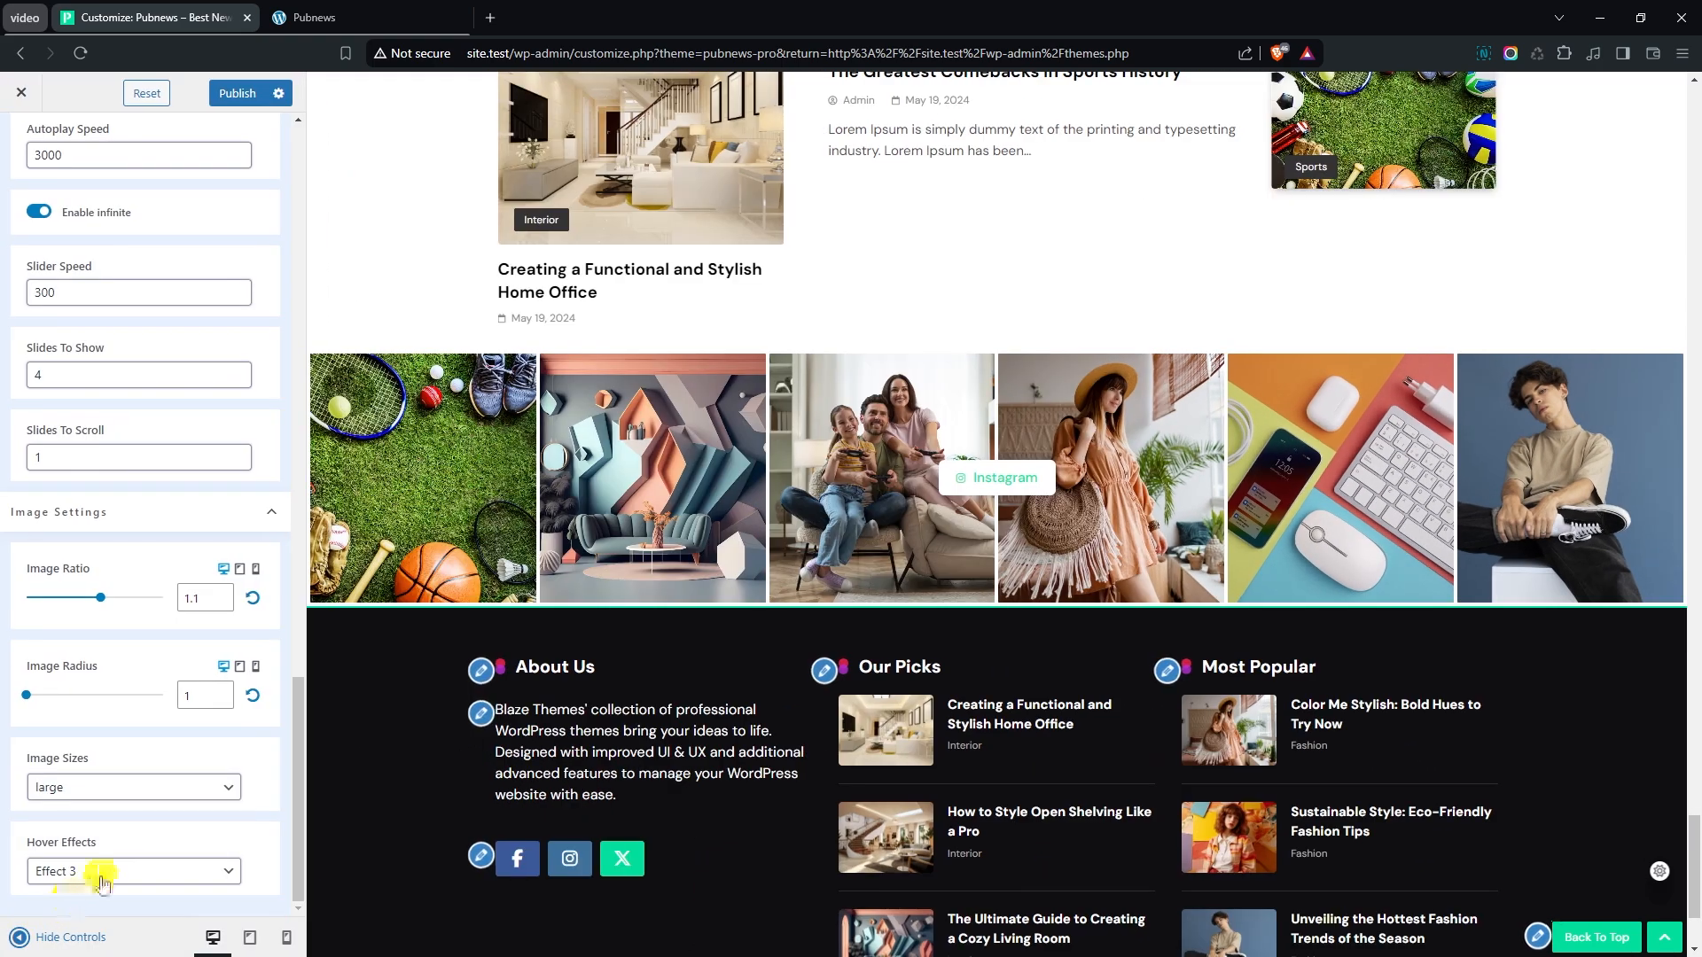
click(99, 872)
click(83, 944)
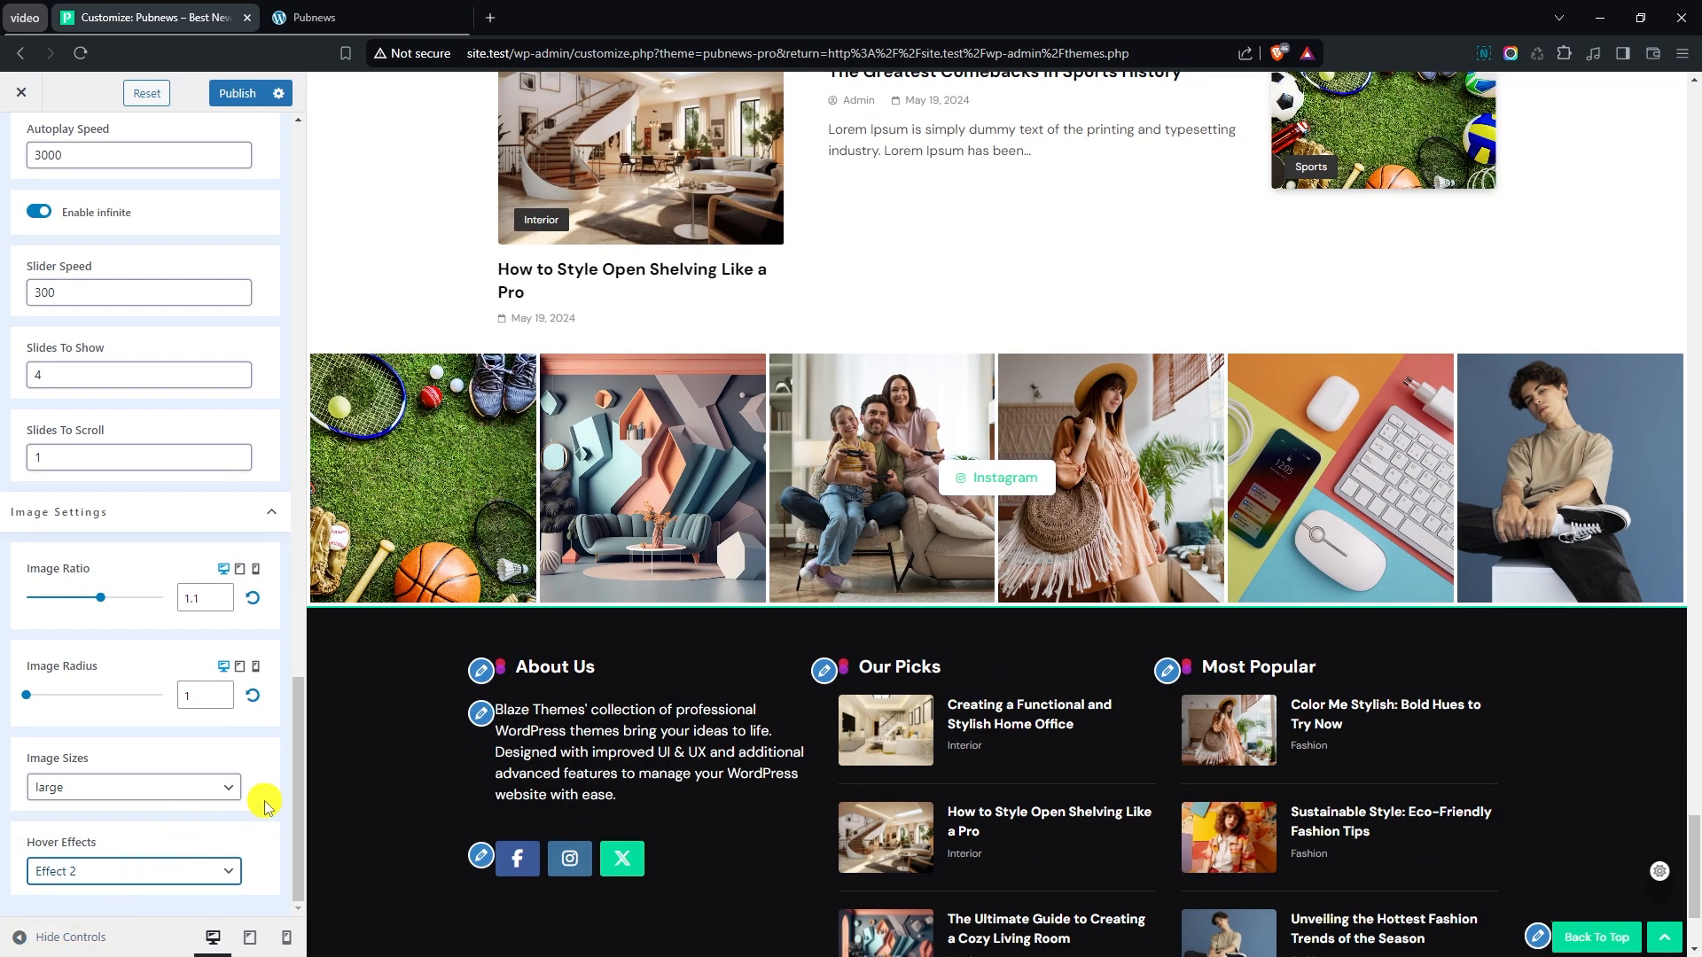
- Open the Instagram section's design settings and set the linked Section Padding to 0 on all four sides
scroll(209, 486, up, 15)
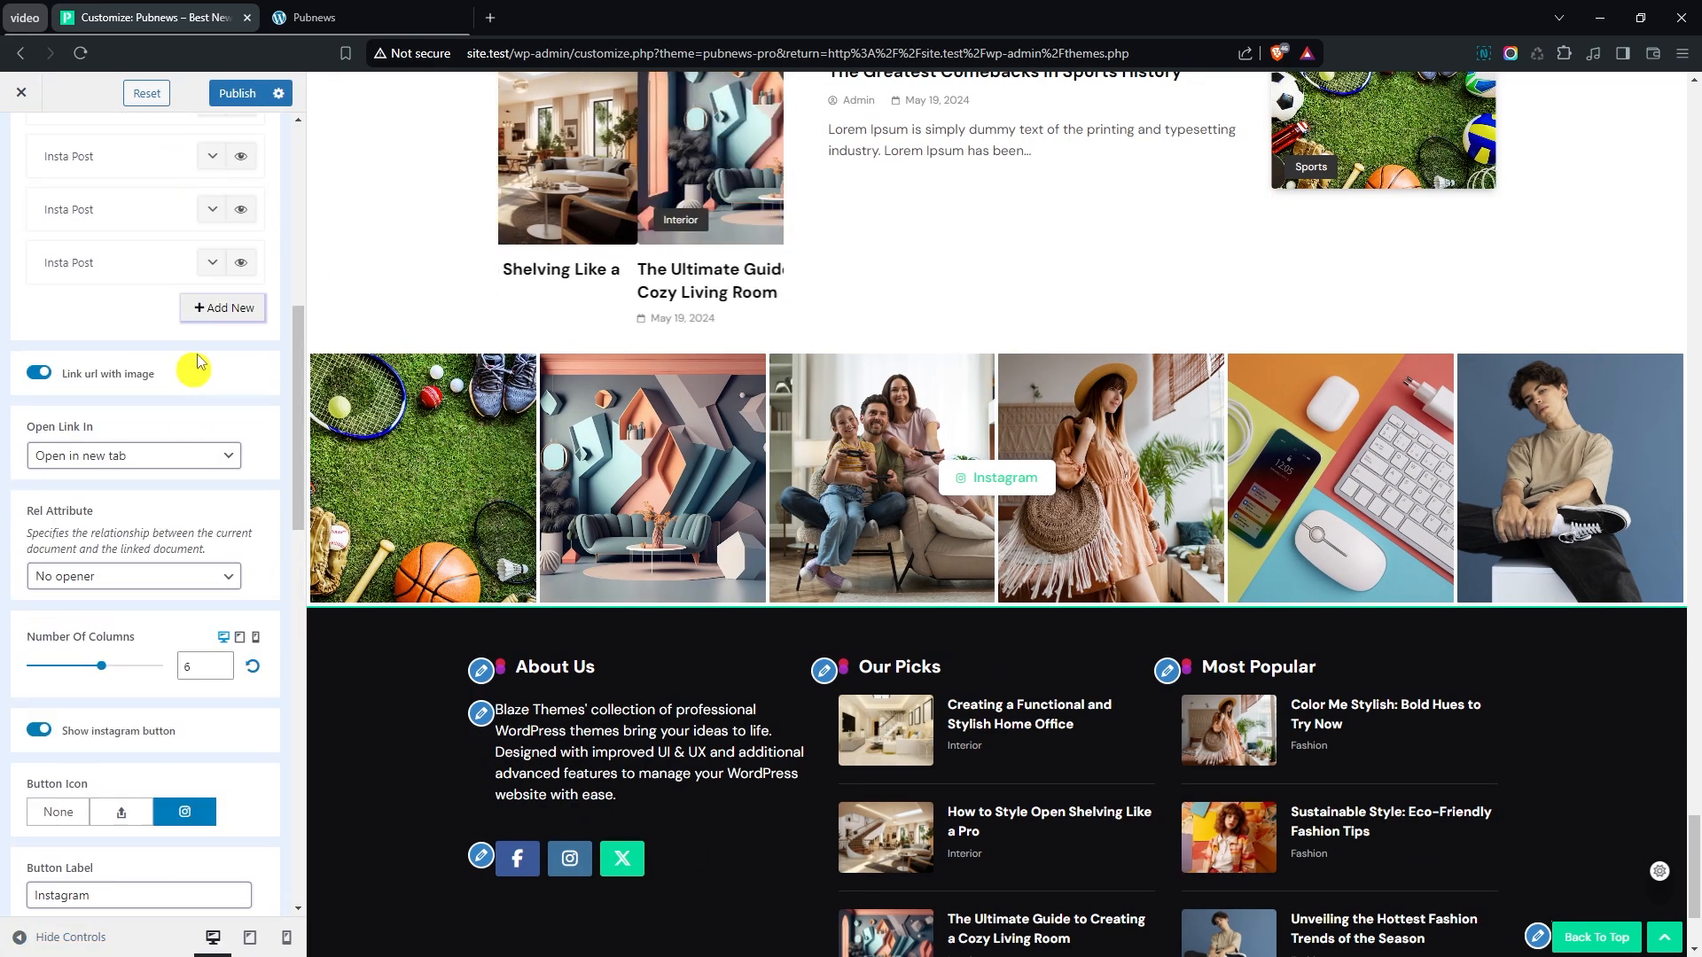
scroll(196, 225, up, 8)
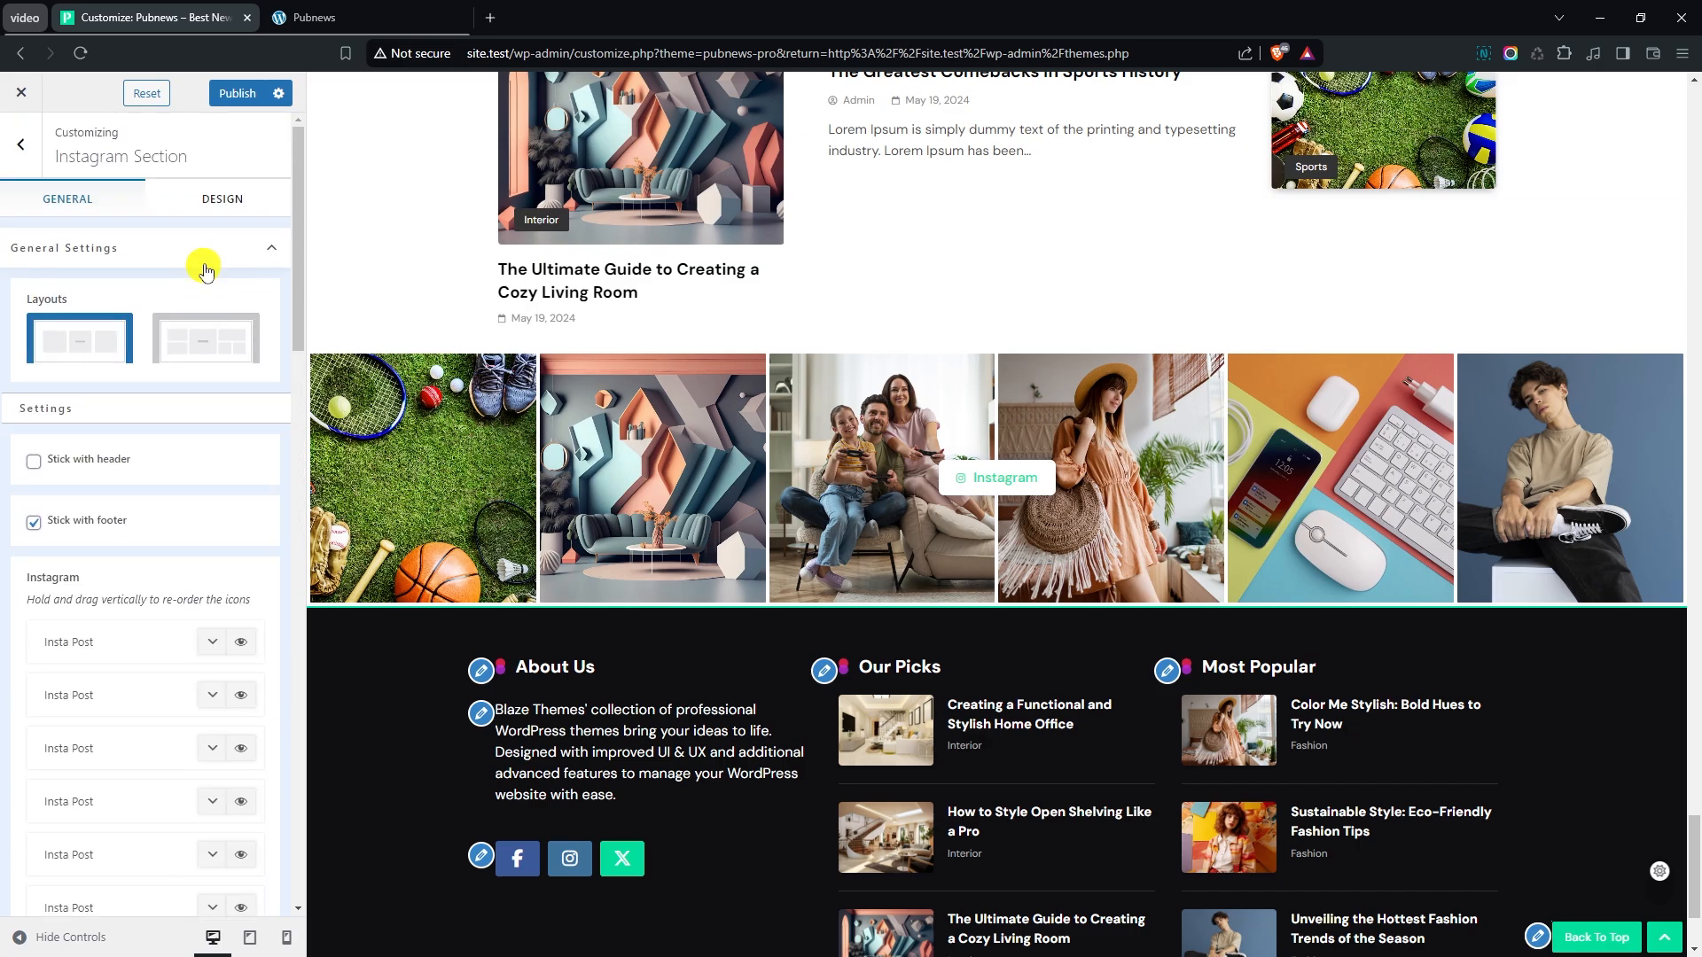
click(223, 206)
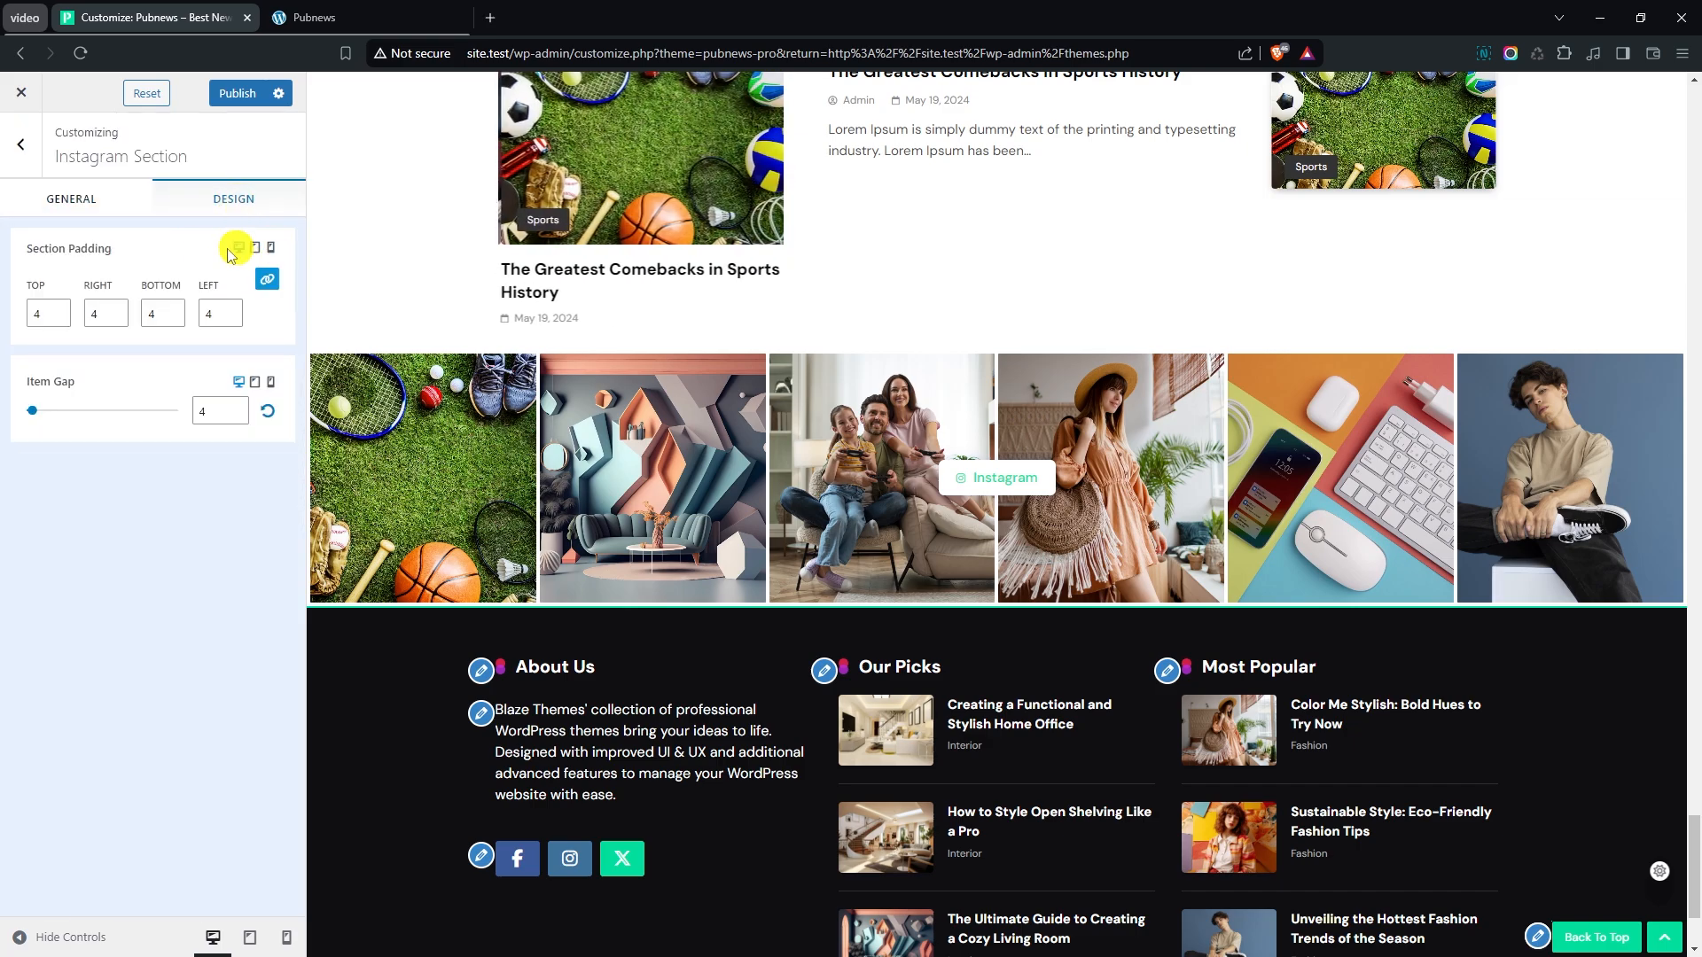
click(116, 319)
click(117, 320)
click(117, 319)
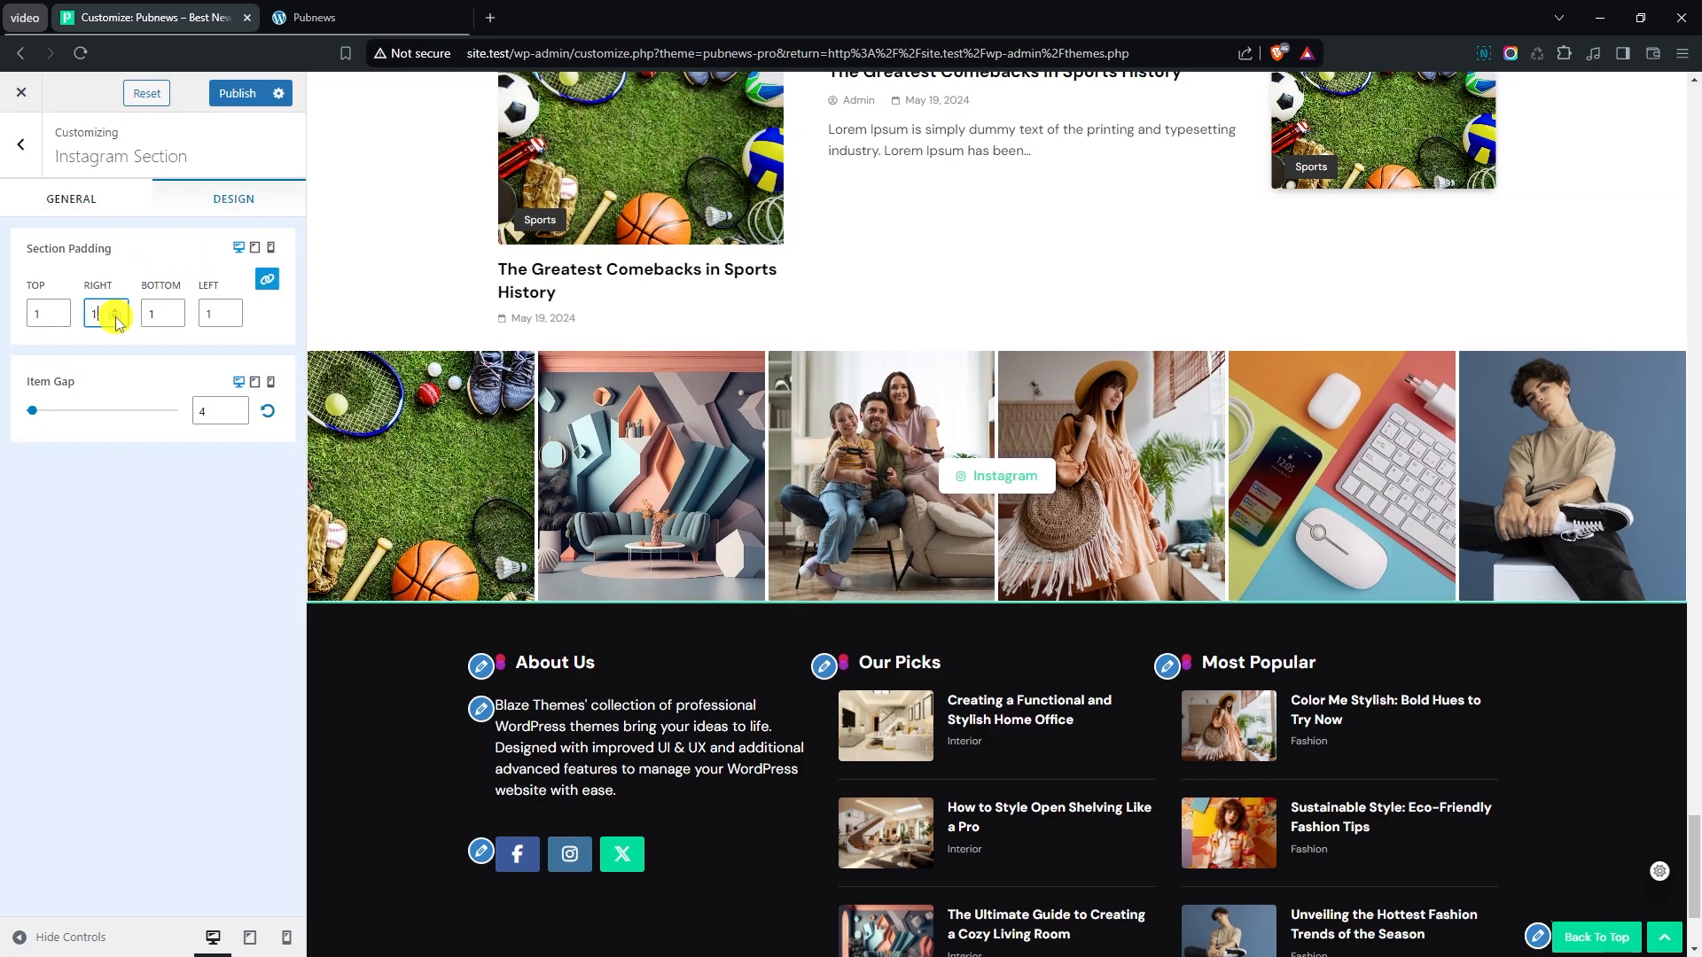
click(116, 320)
double_click(96, 319)
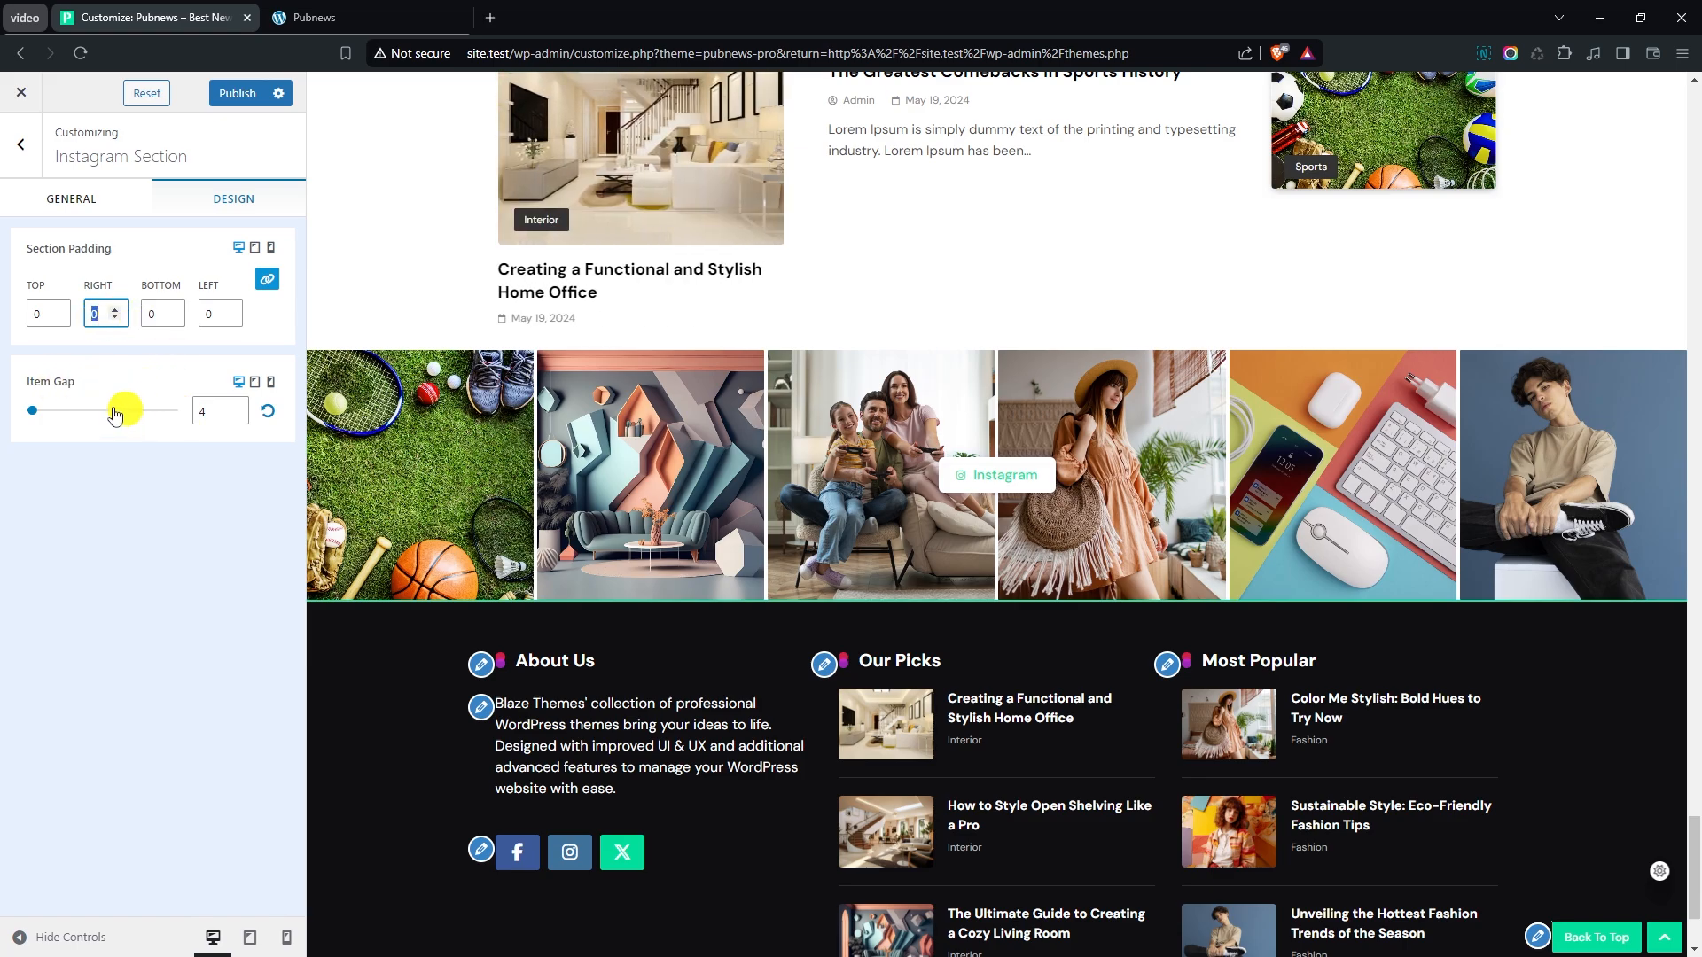
- Set the Instagram section's Item Gap to 0 and publish the customizations
mouse_move(36, 415)
mouse_down()
mouse_move(78, 417)
mouse_move(23, 406)
mouse_up()
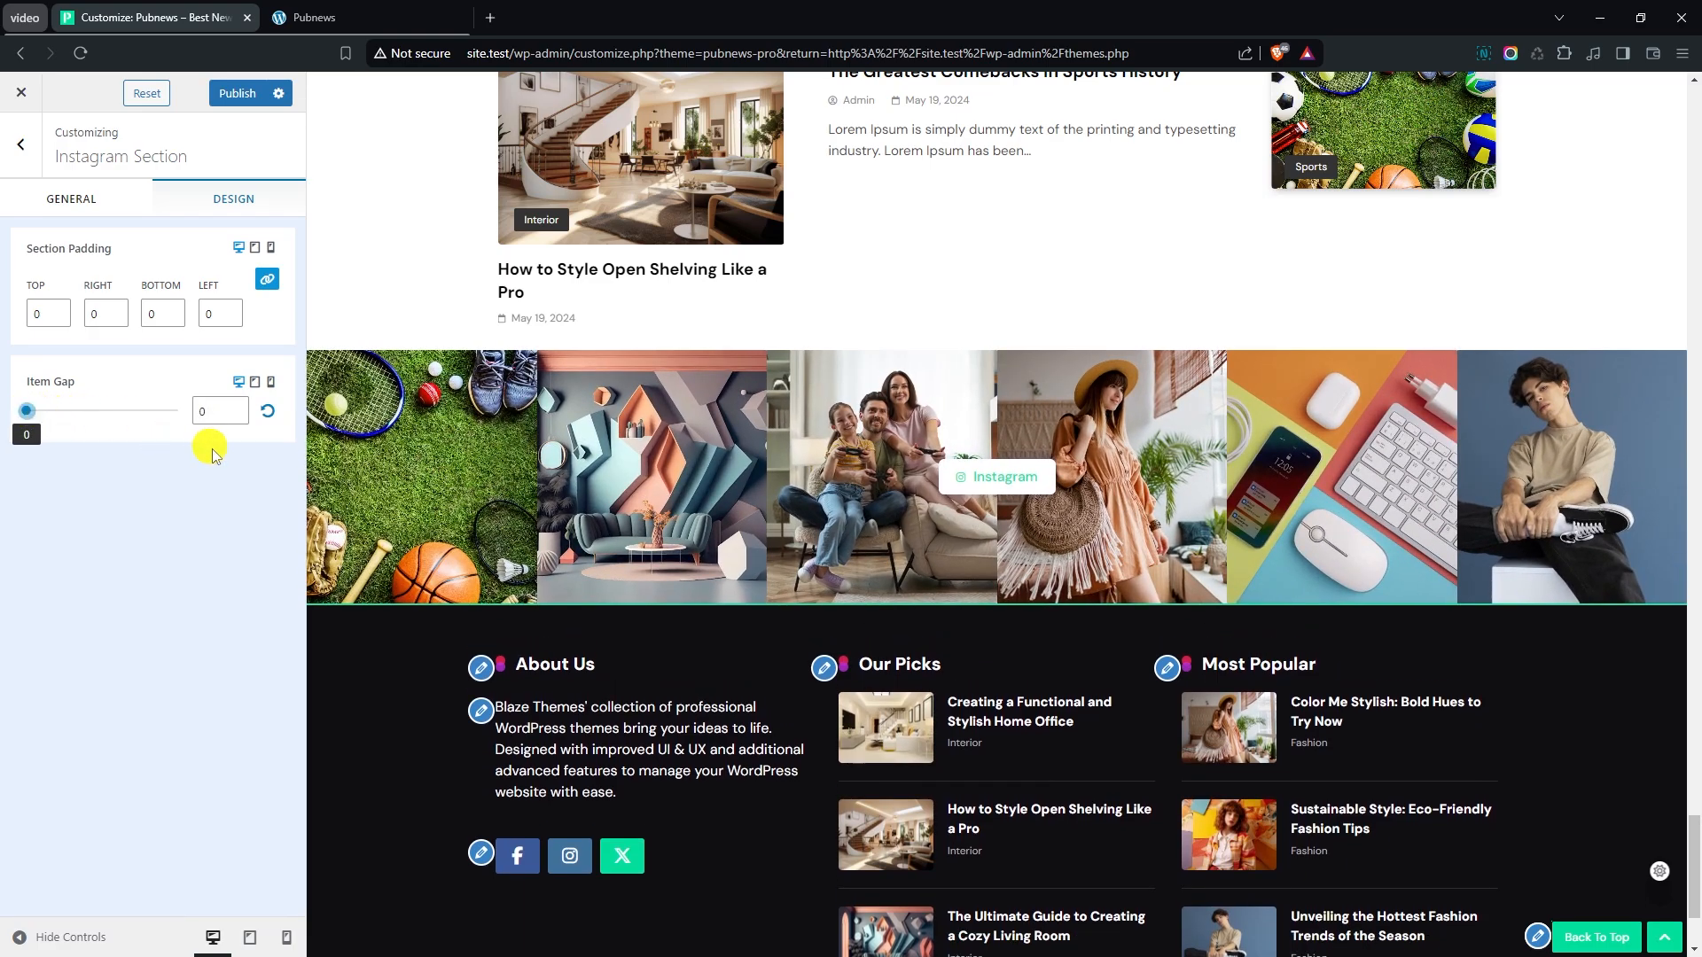
click(20, 146)
click(237, 93)
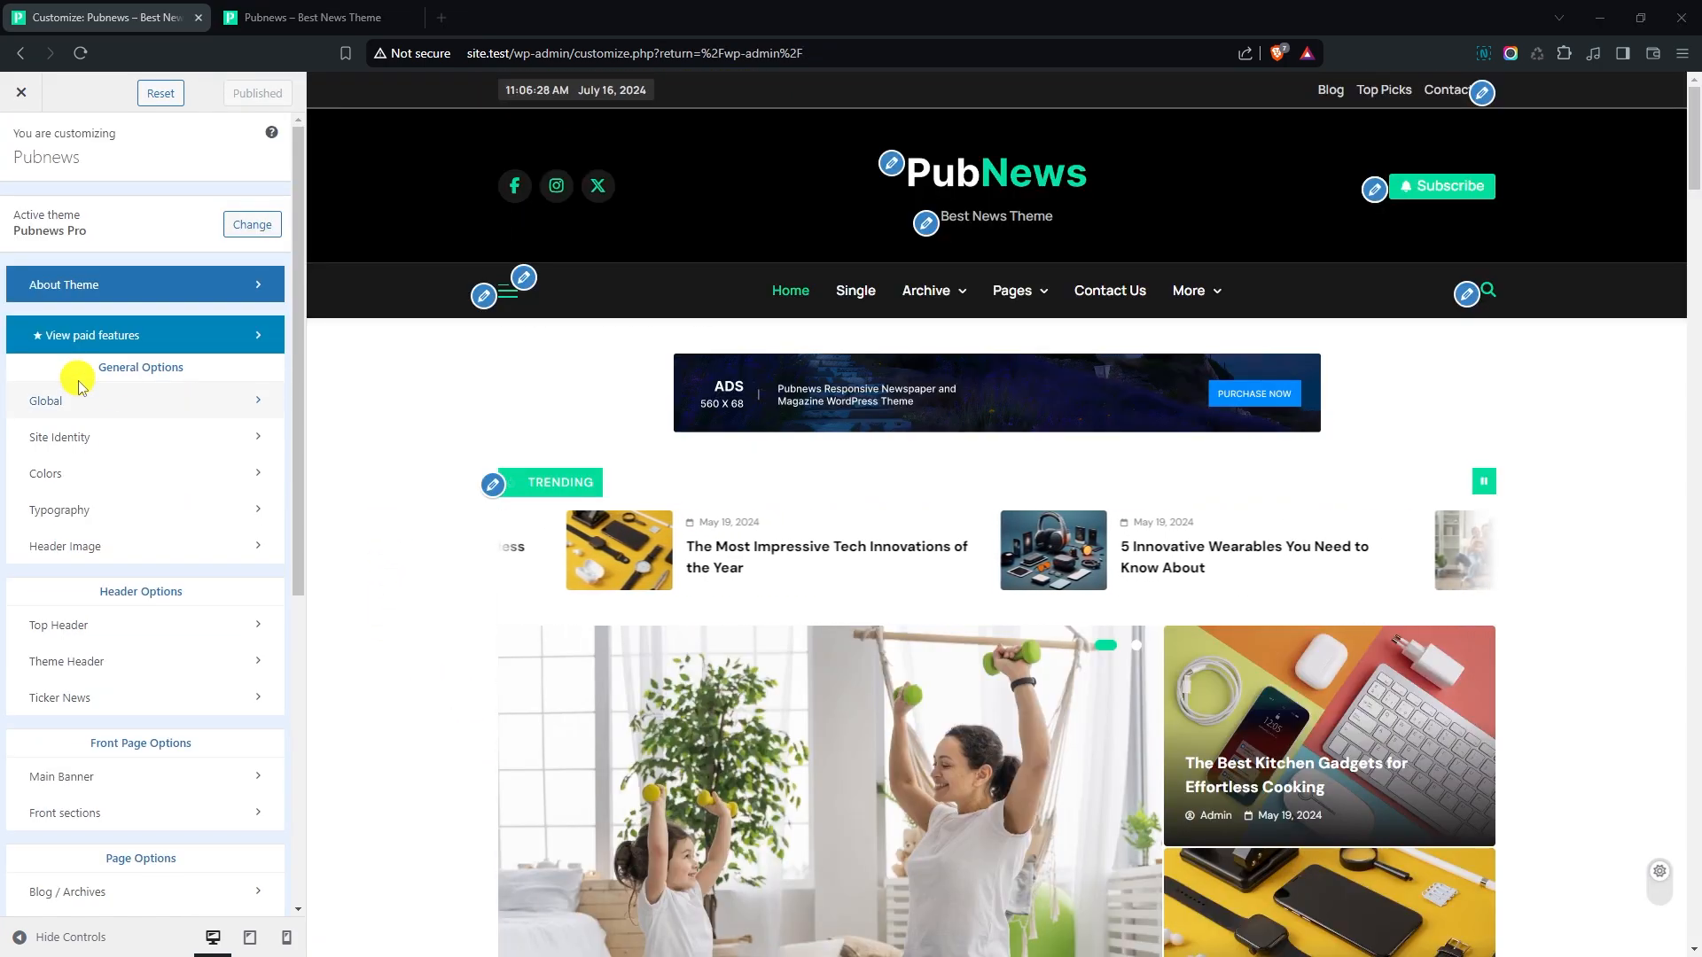
- Examine the available types for the site preloader in the global options
click(131, 409)
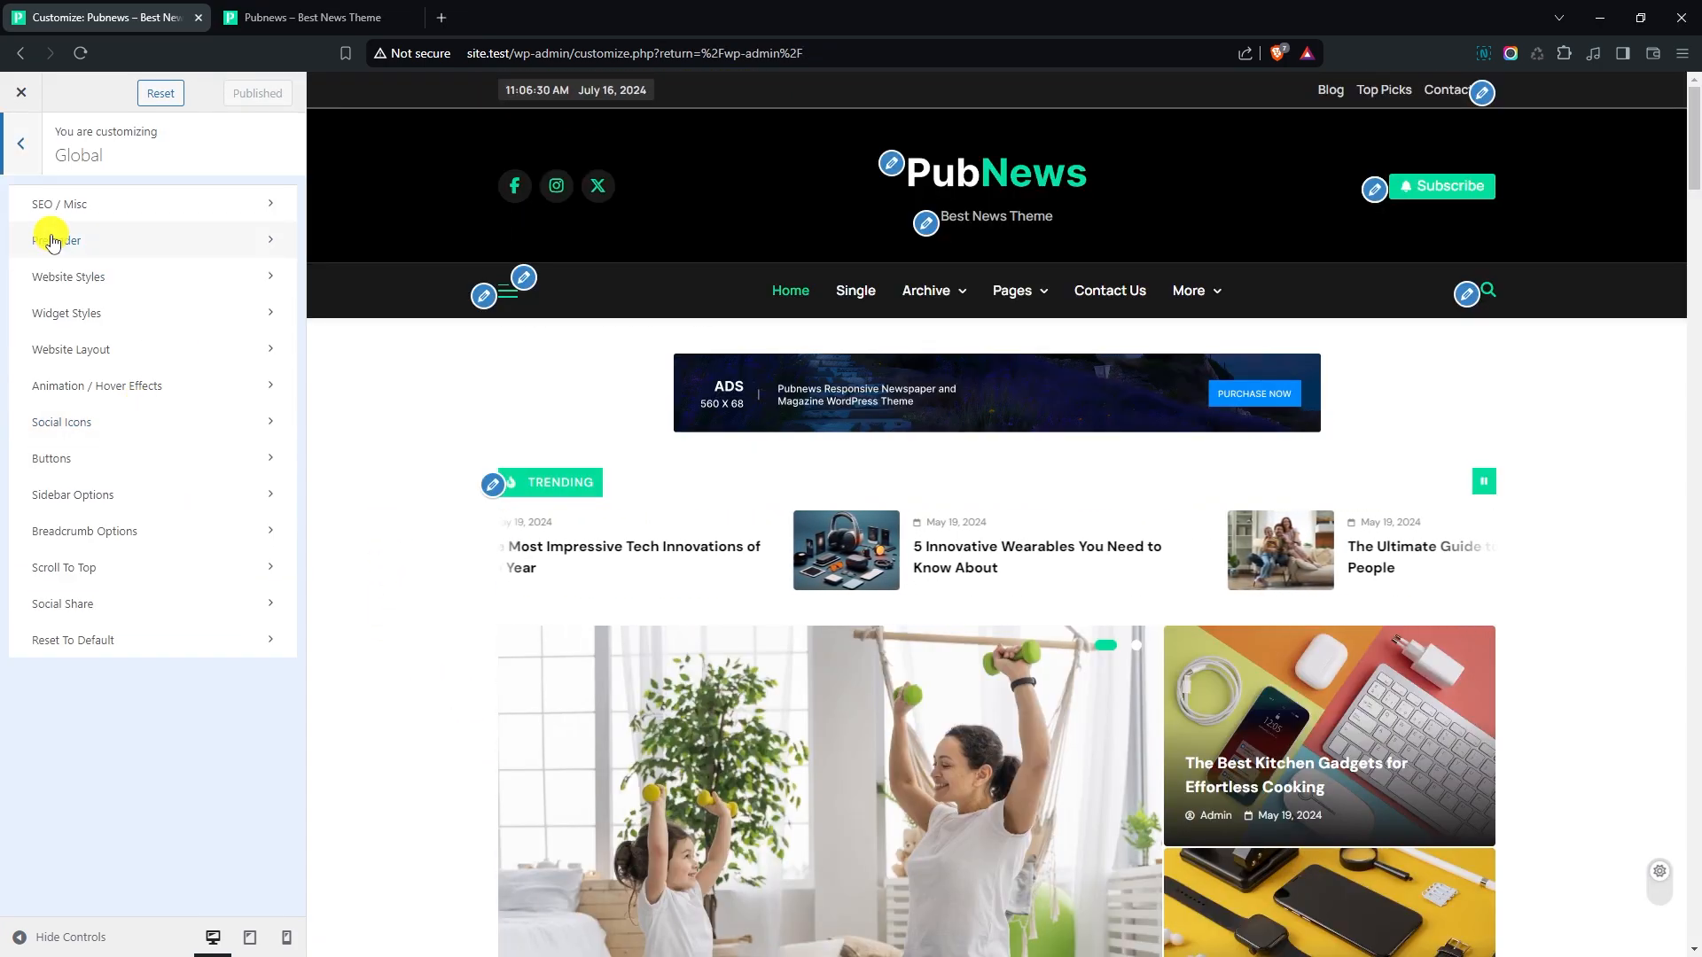
click(145, 255)
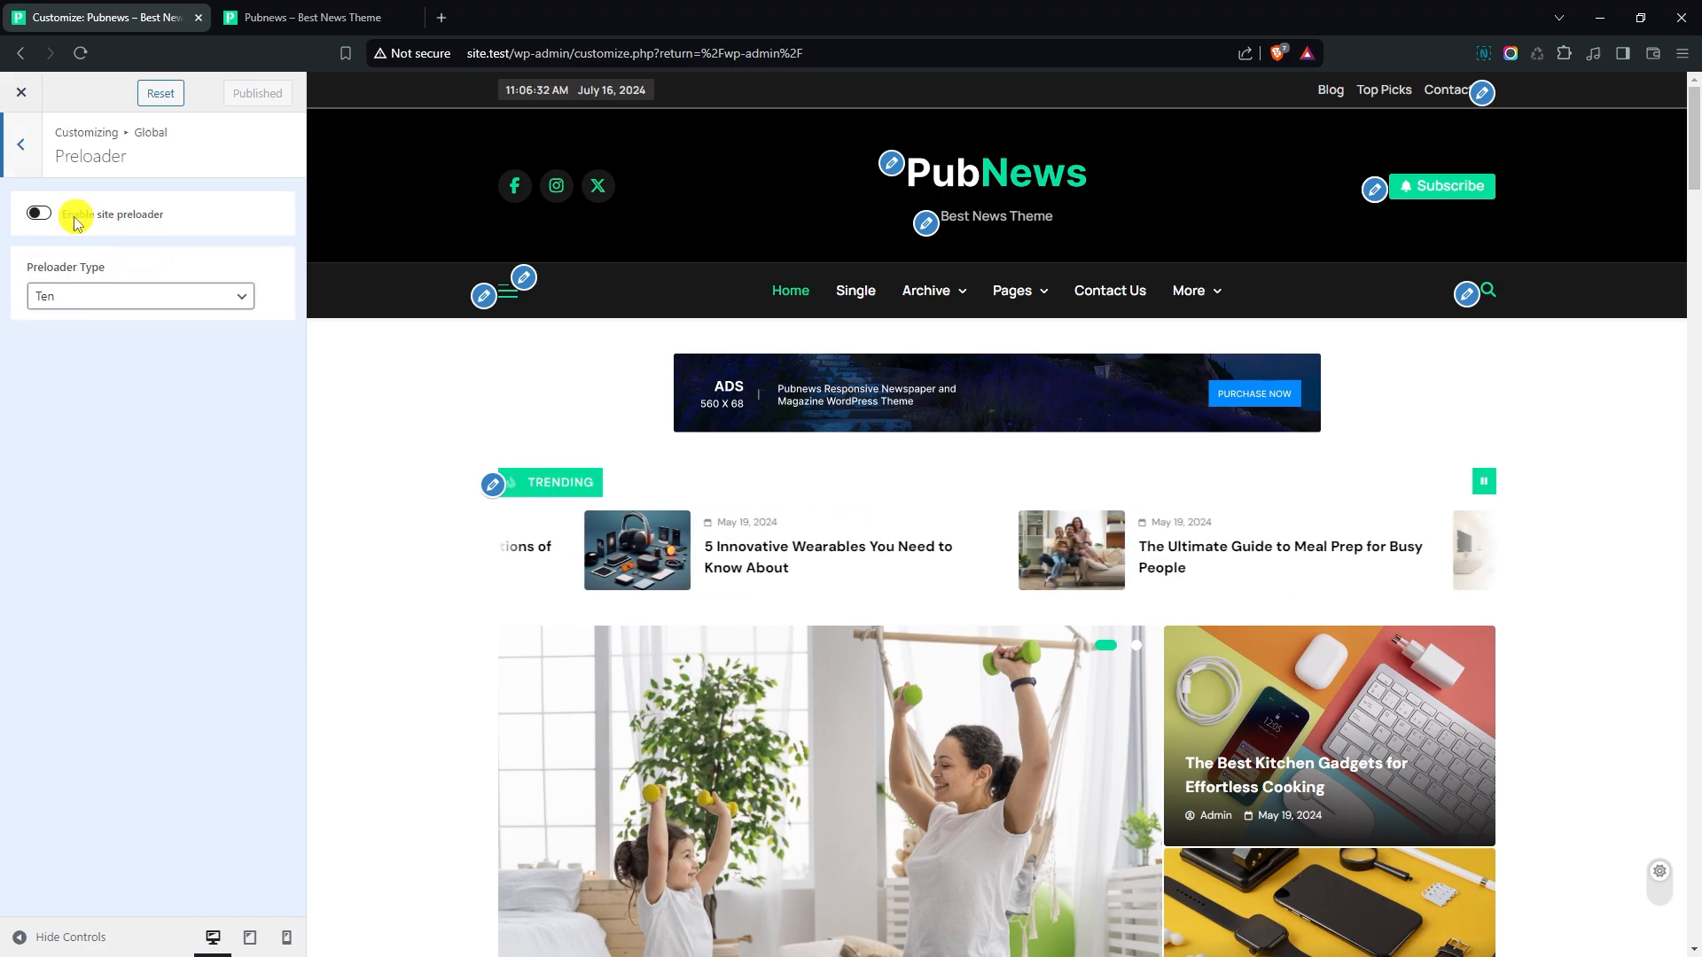
click(121, 296)
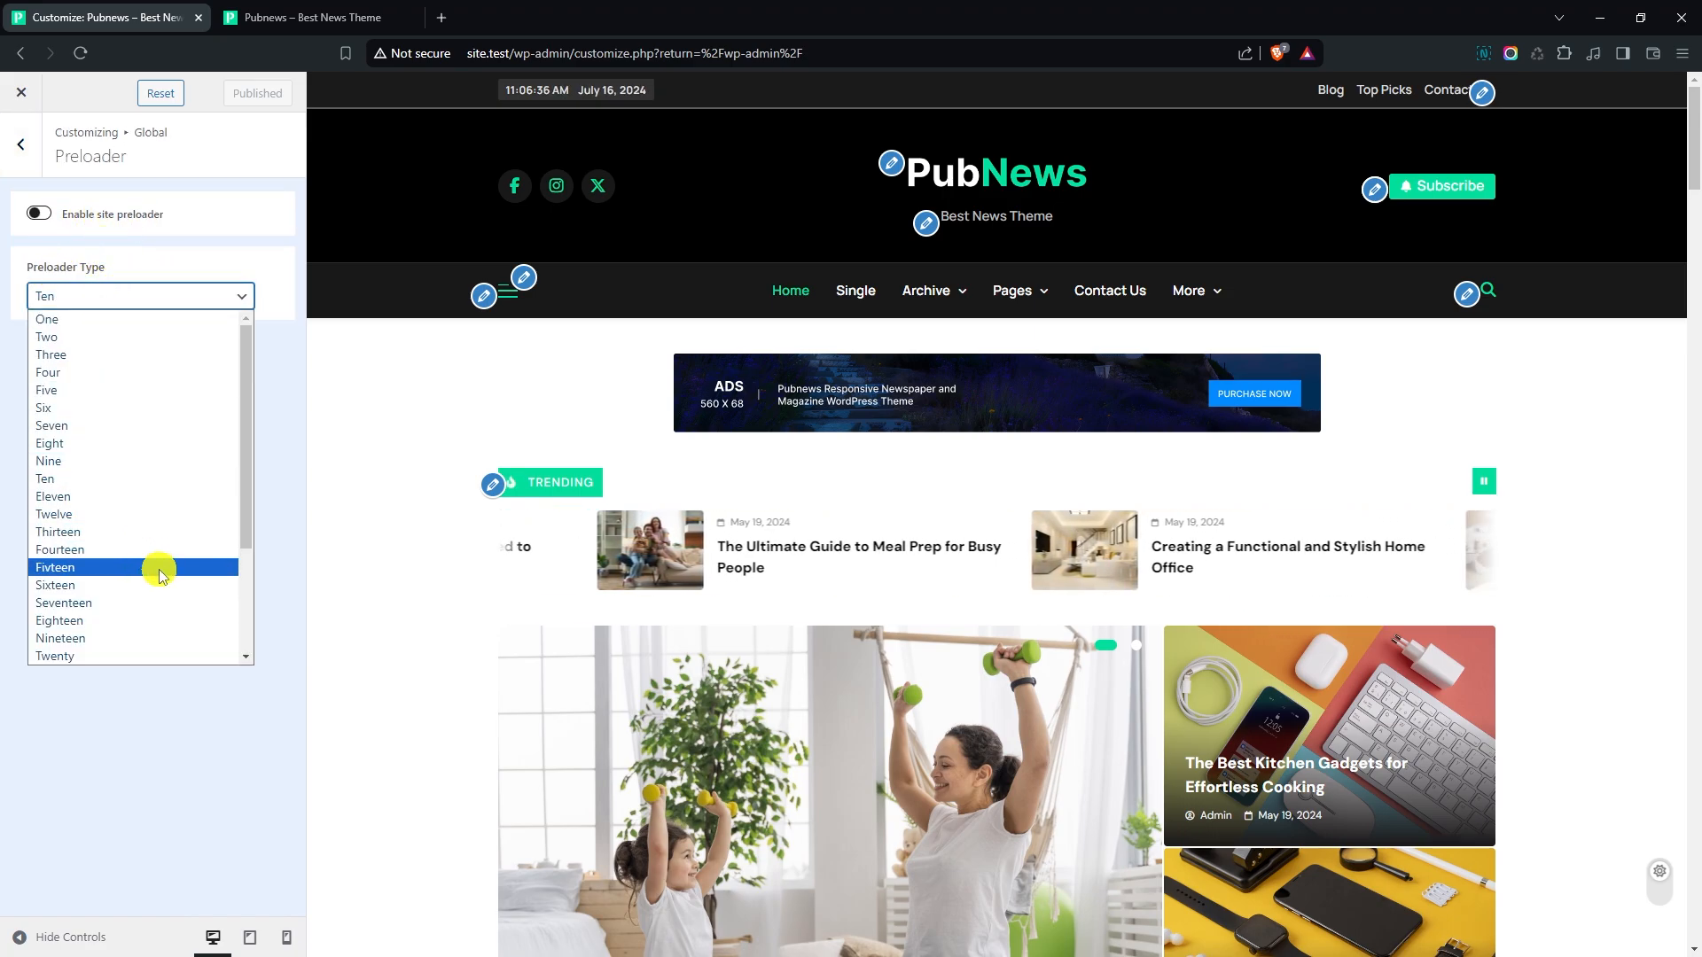
click(266, 712)
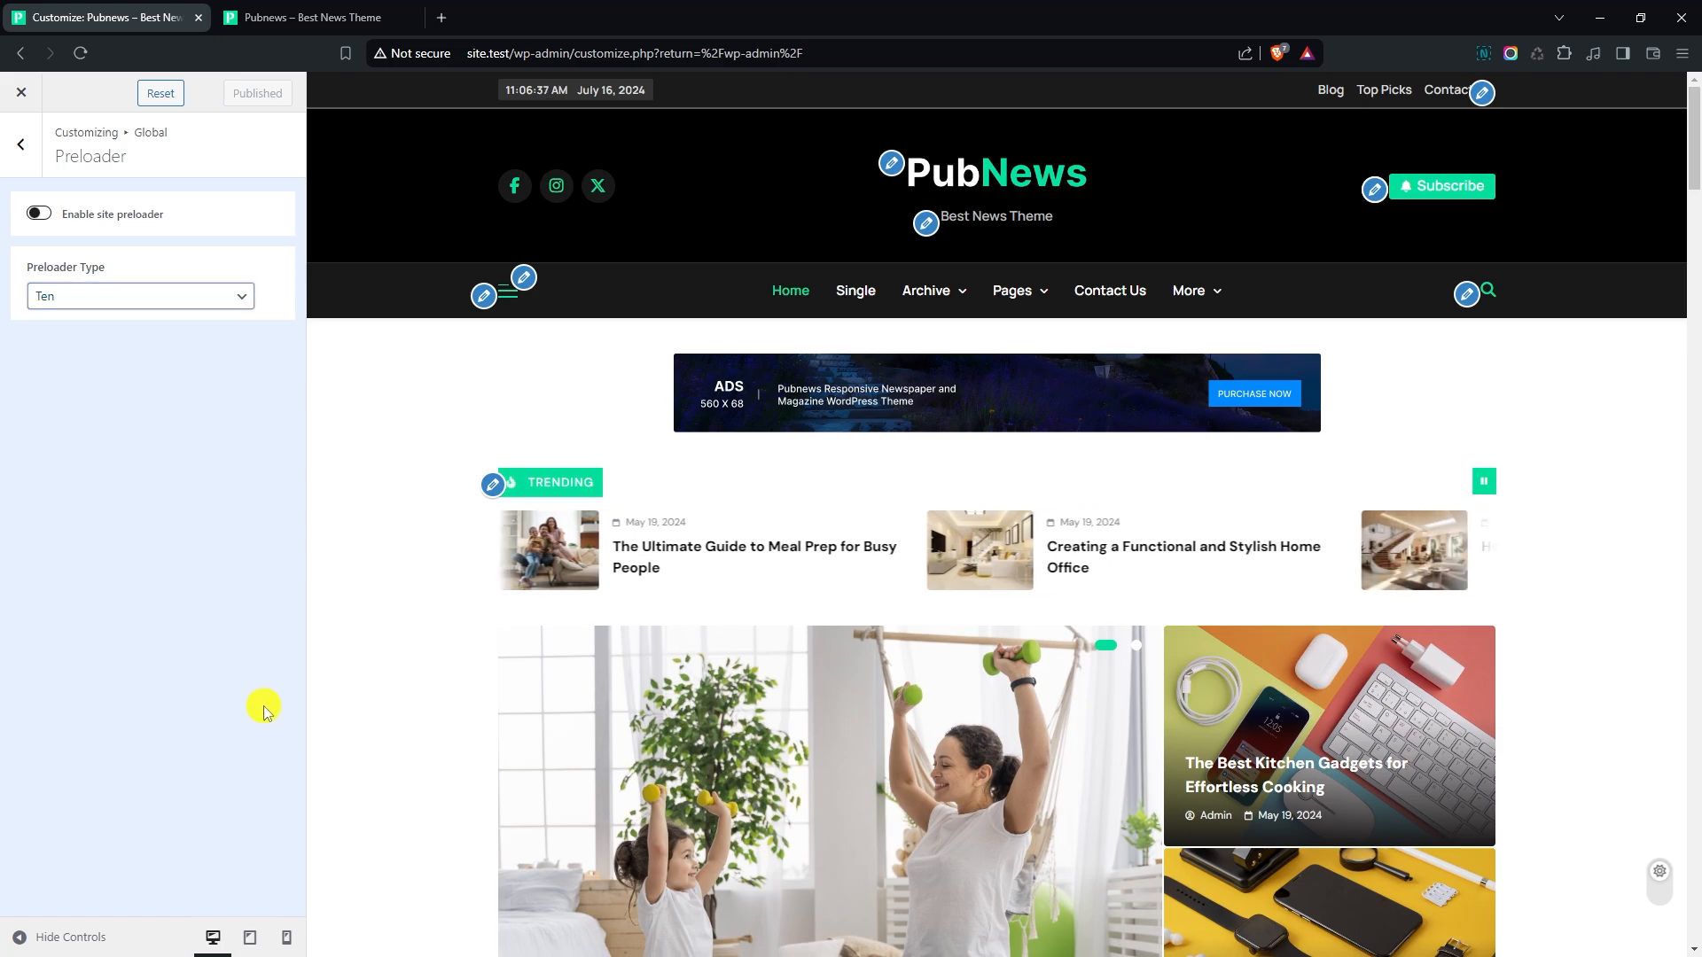
click(22, 152)
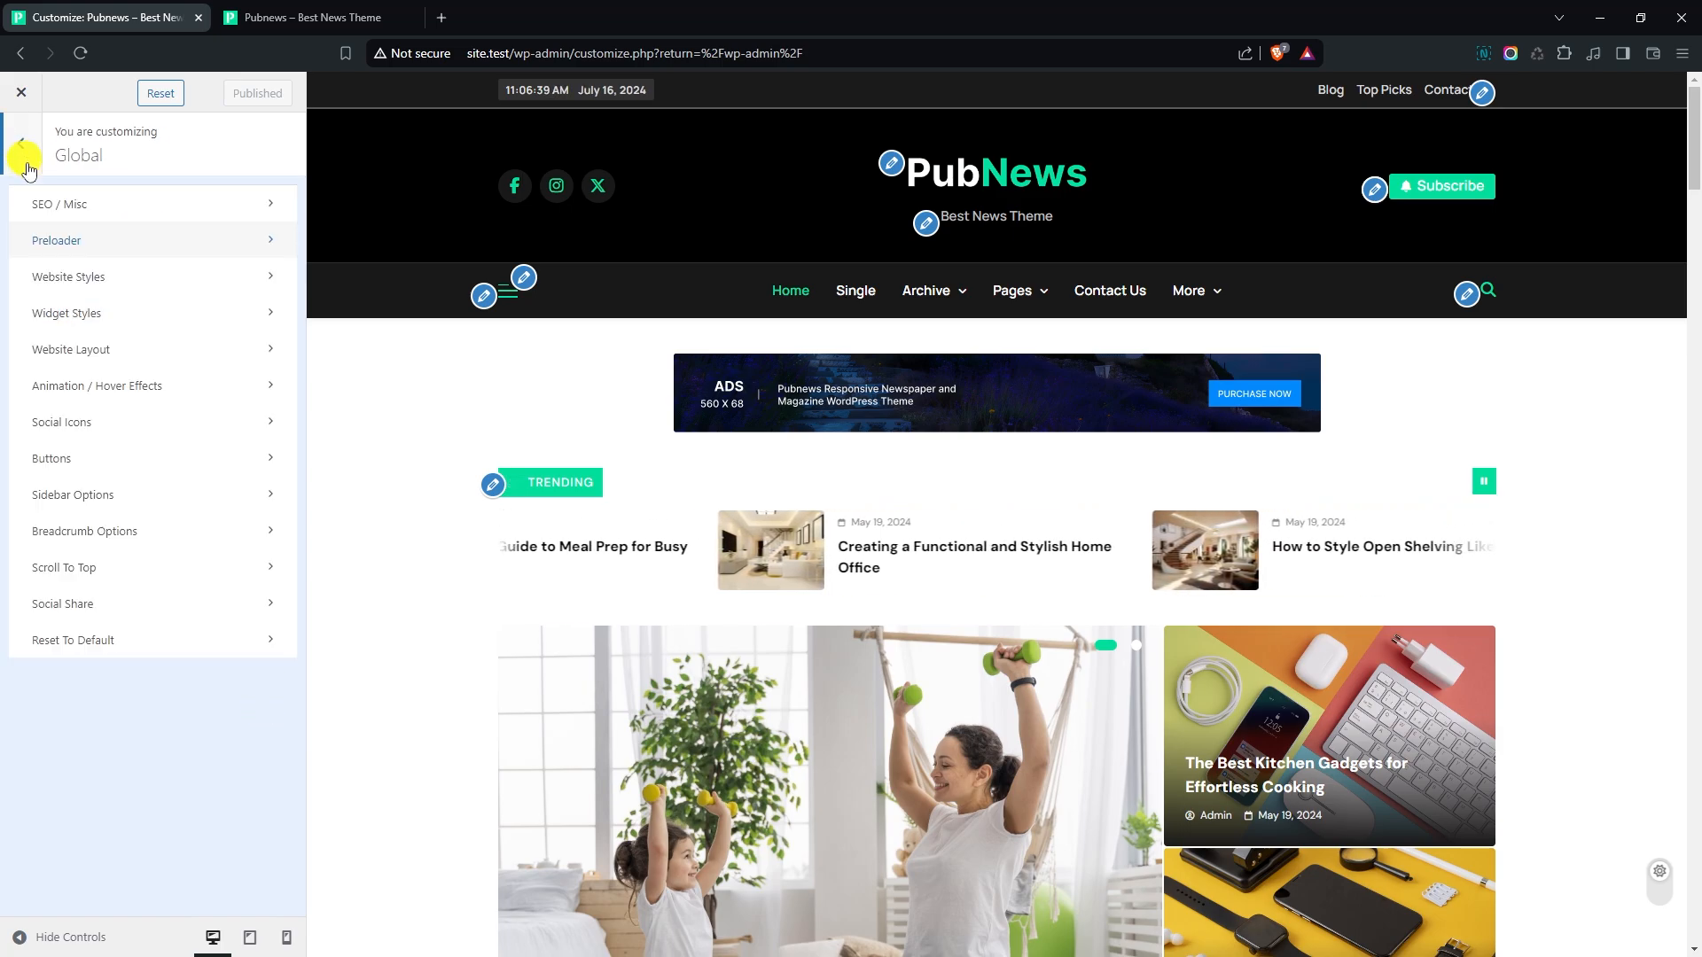
- Try a red website frame with a width of 6 in the global Website Styles, and turn the frame off again
click(112, 284)
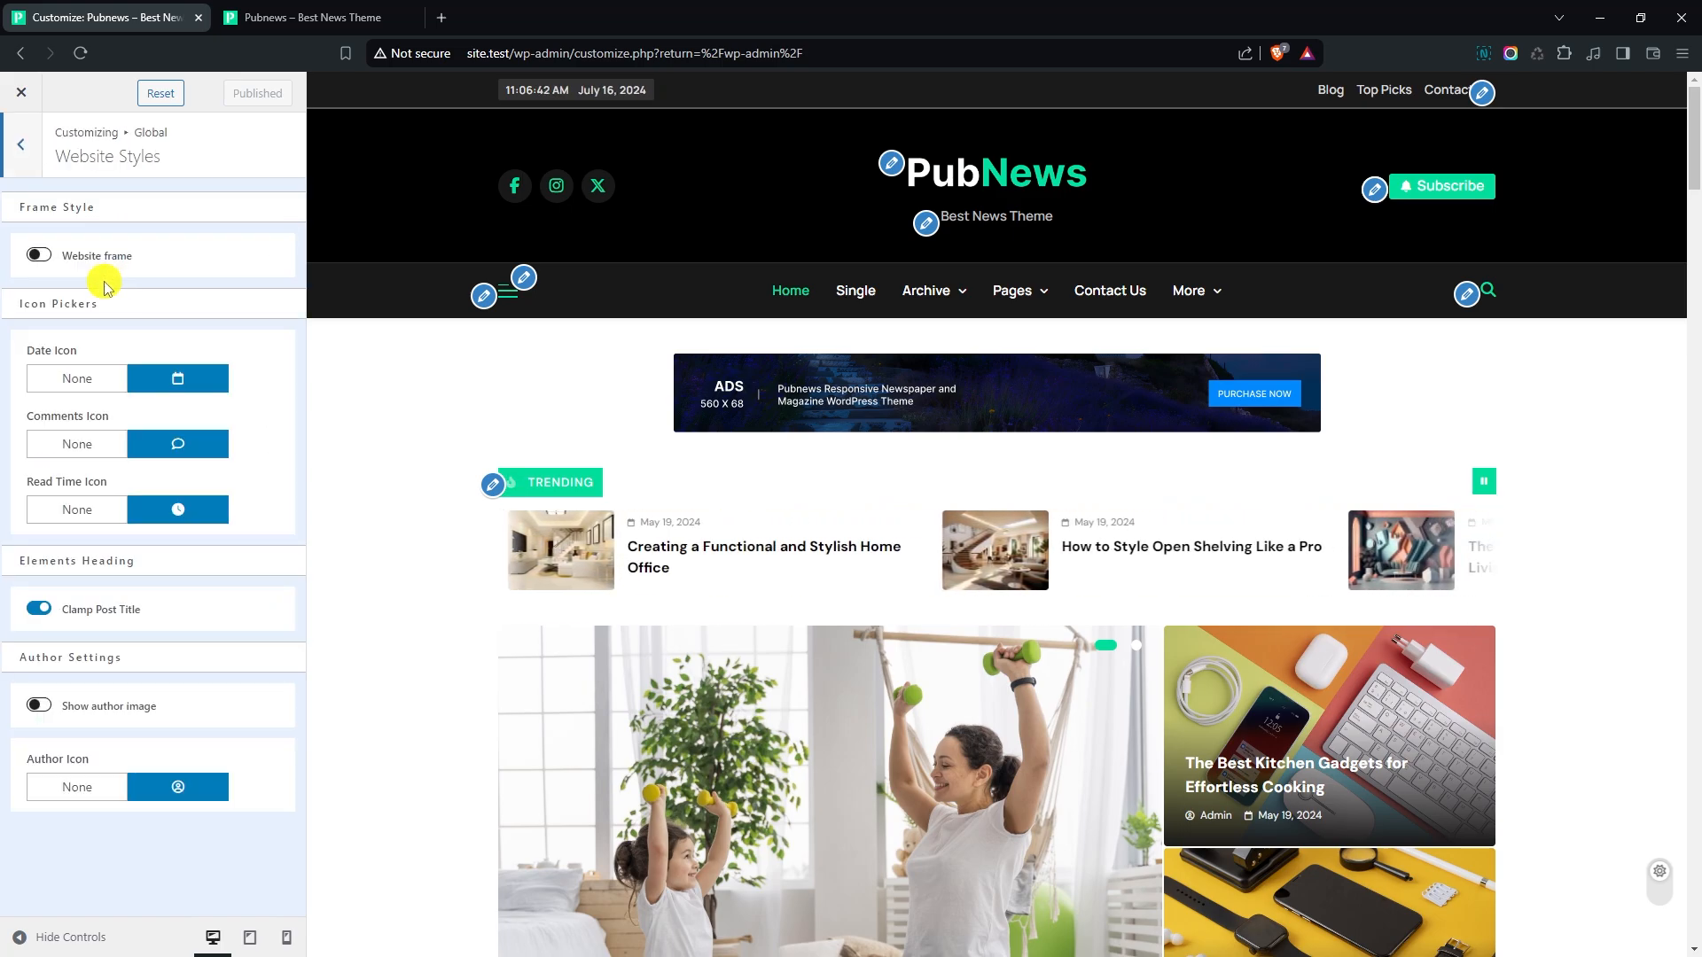
click(37, 256)
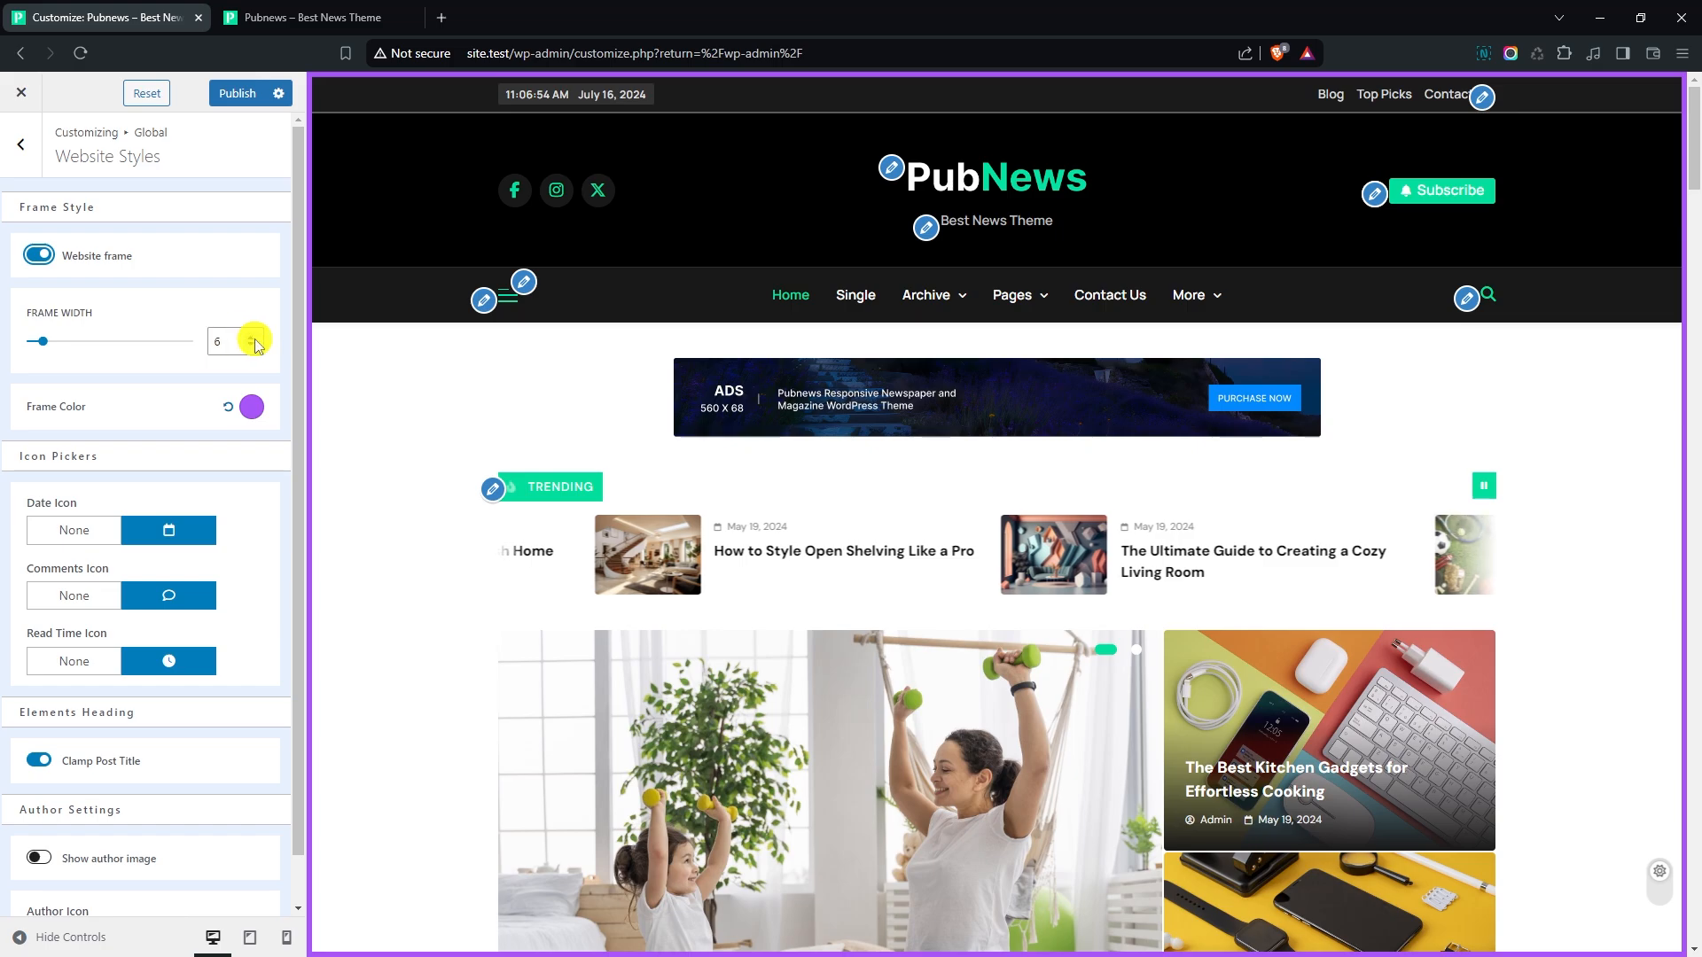
click(252, 346)
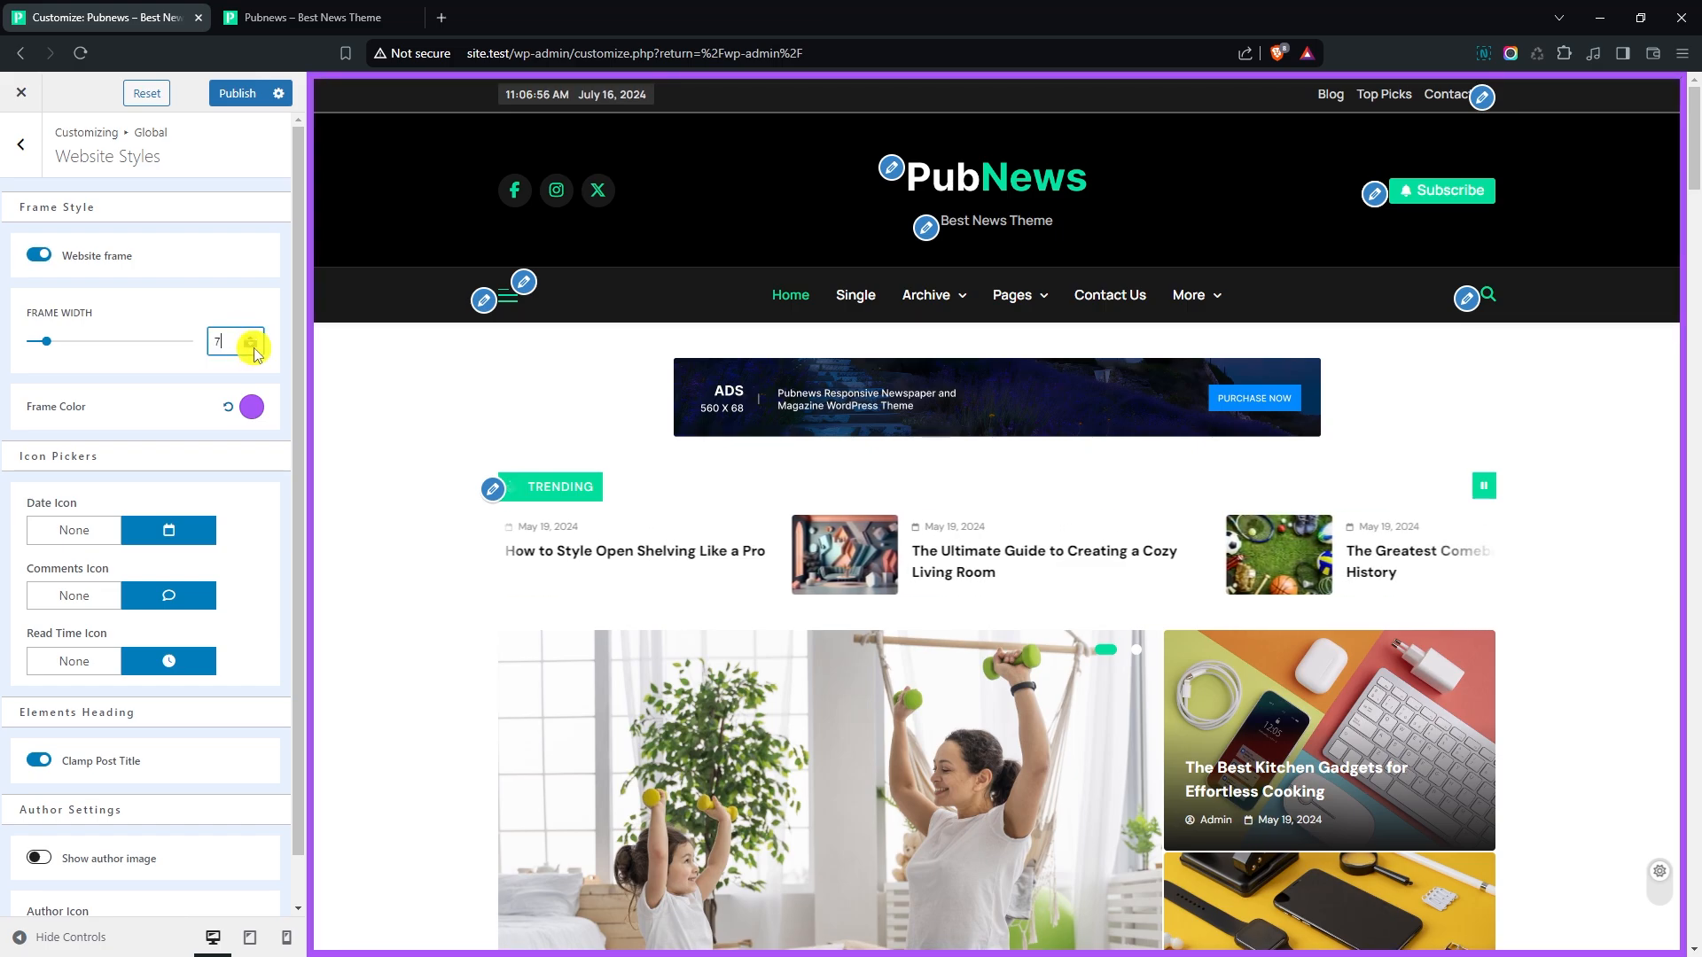
click(252, 409)
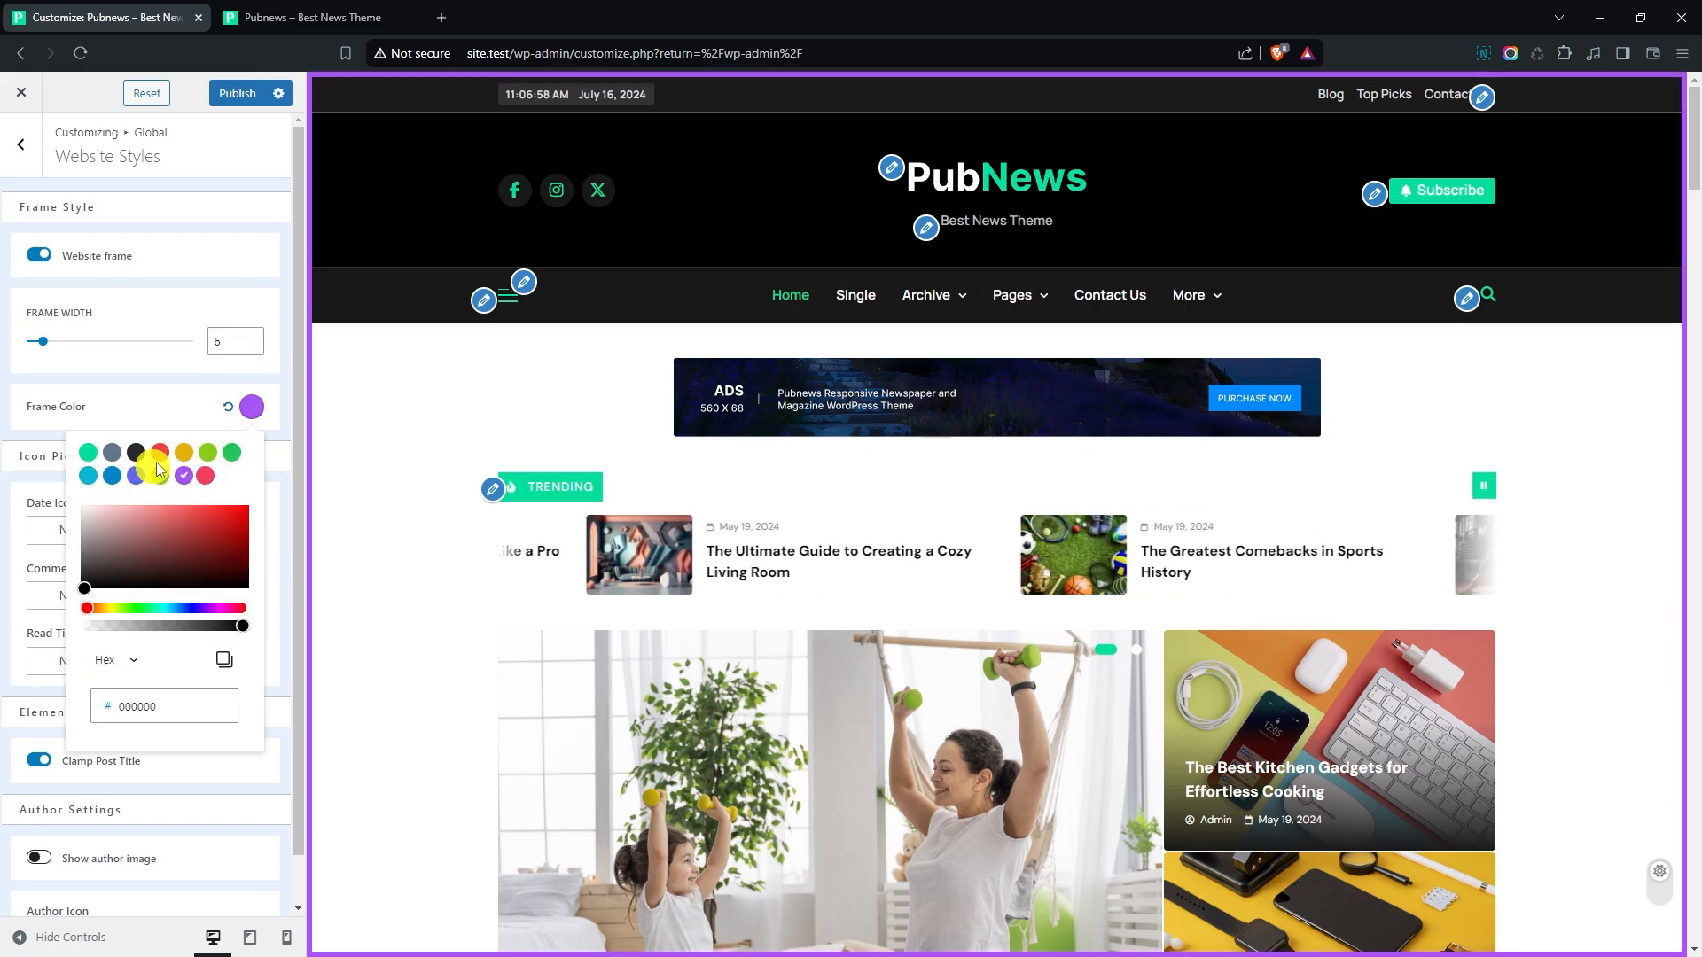
click(161, 454)
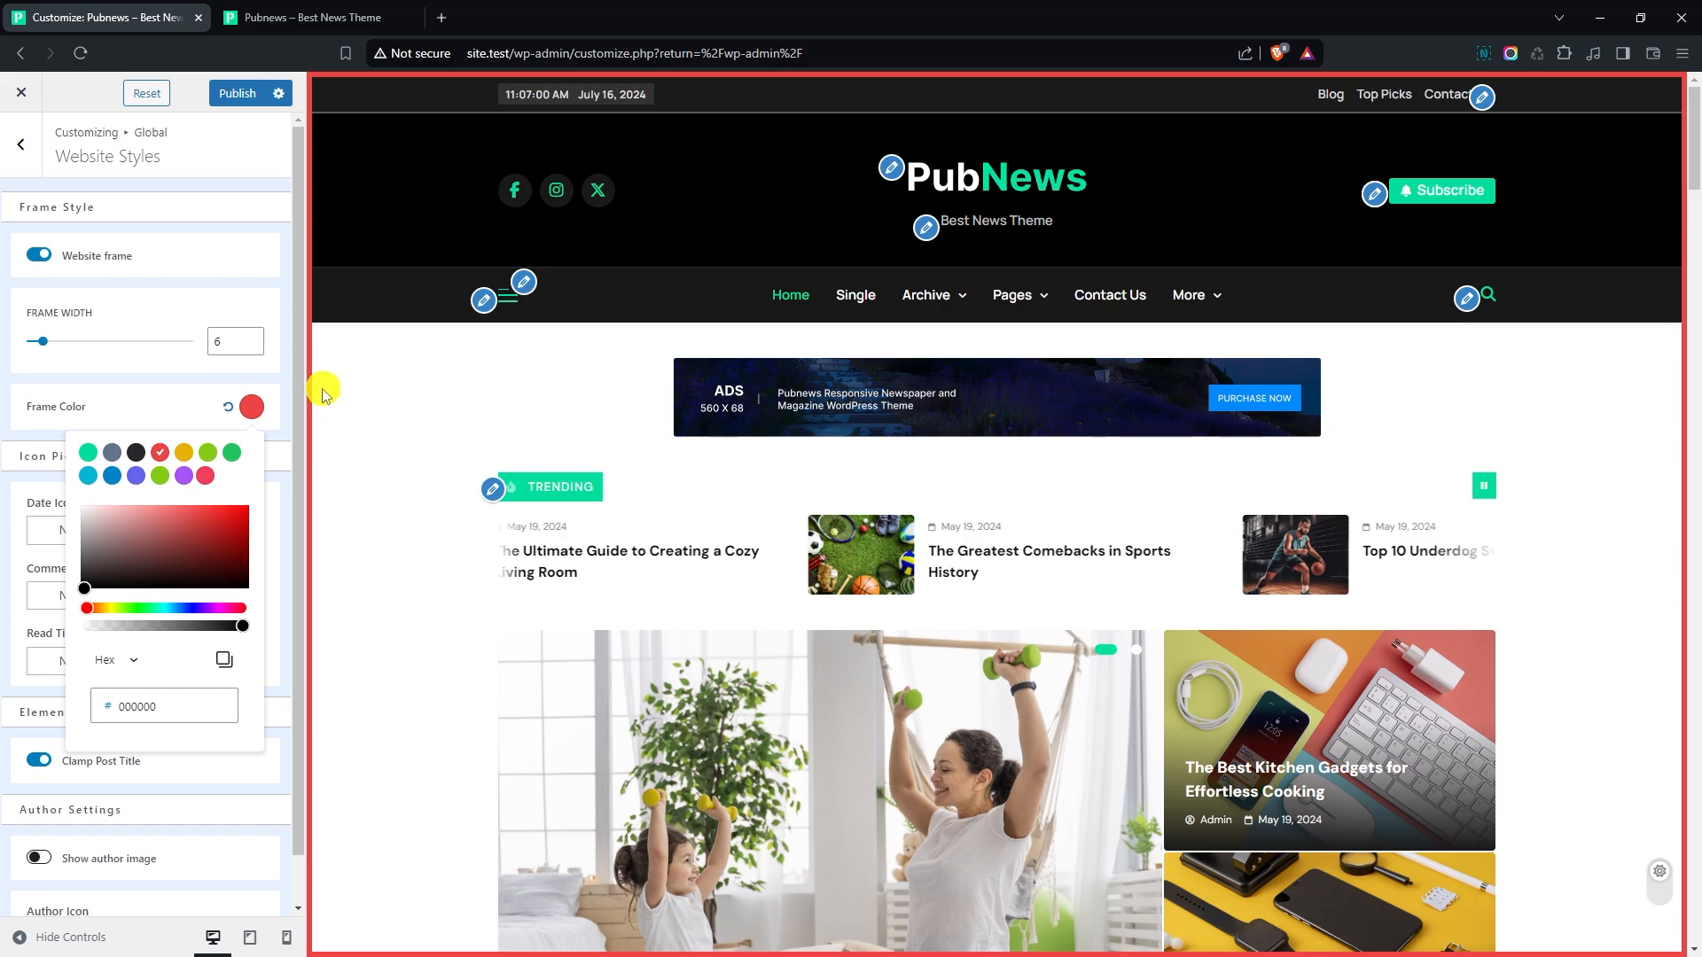
click(31, 255)
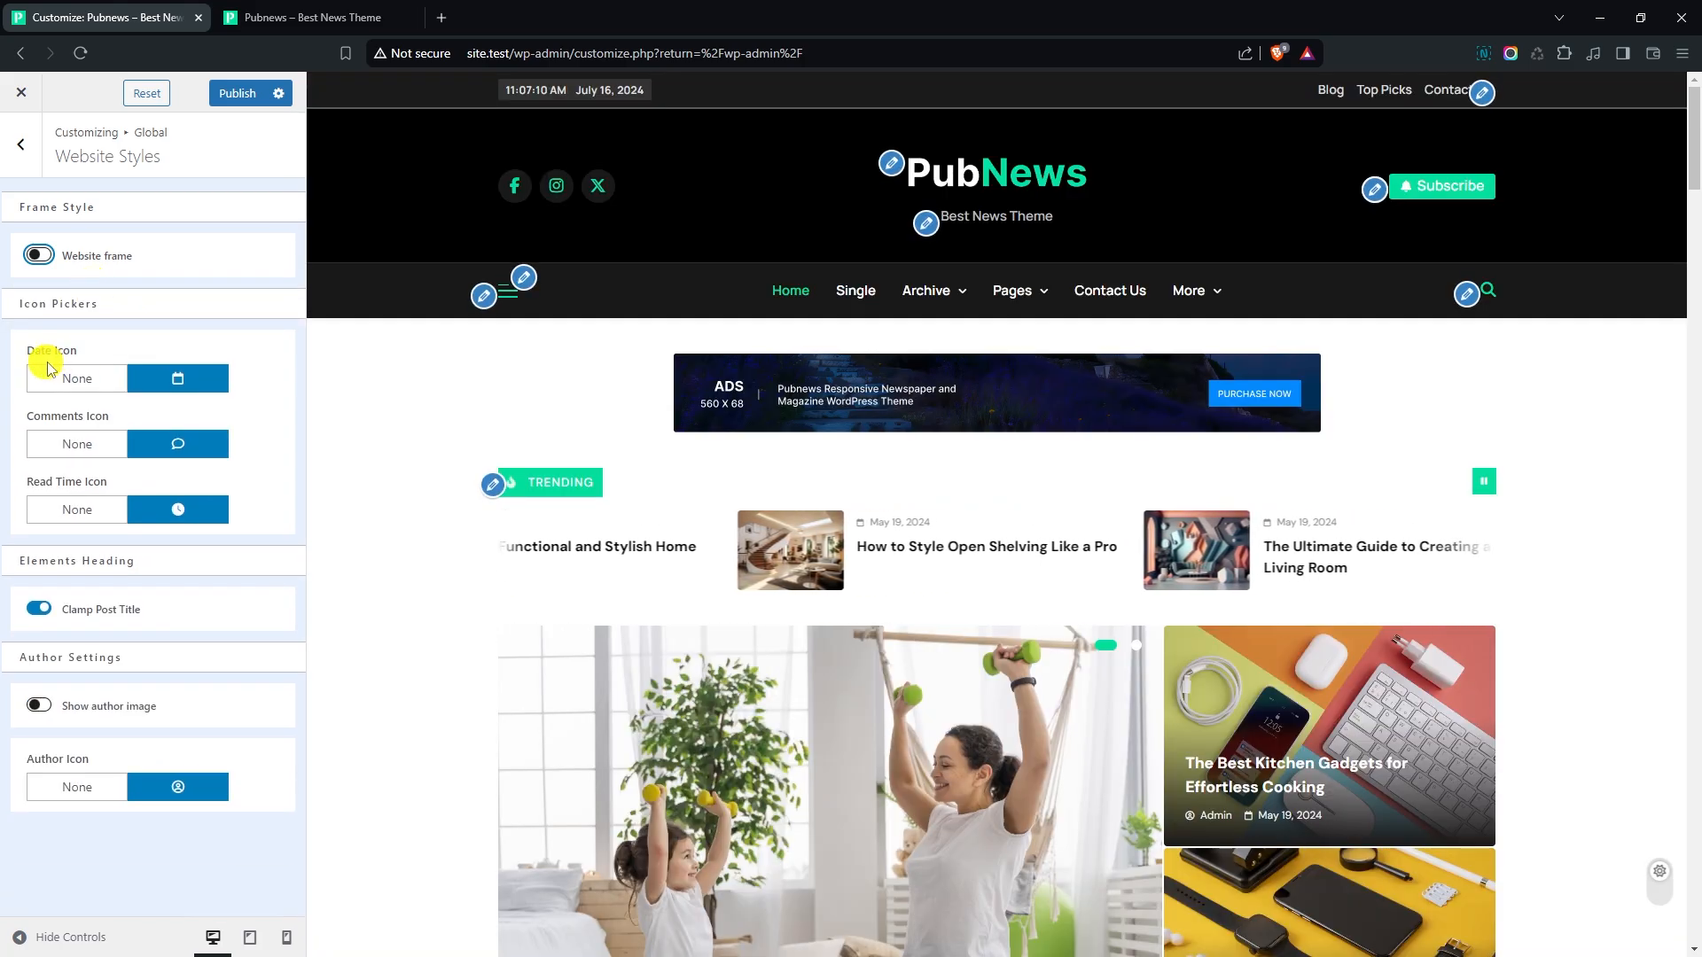
- Find a clock icon with the search "clo" and set the outlined clock as the posts' Date Icon
scroll(461, 417, down, 9)
scroll(451, 421, down, 1)
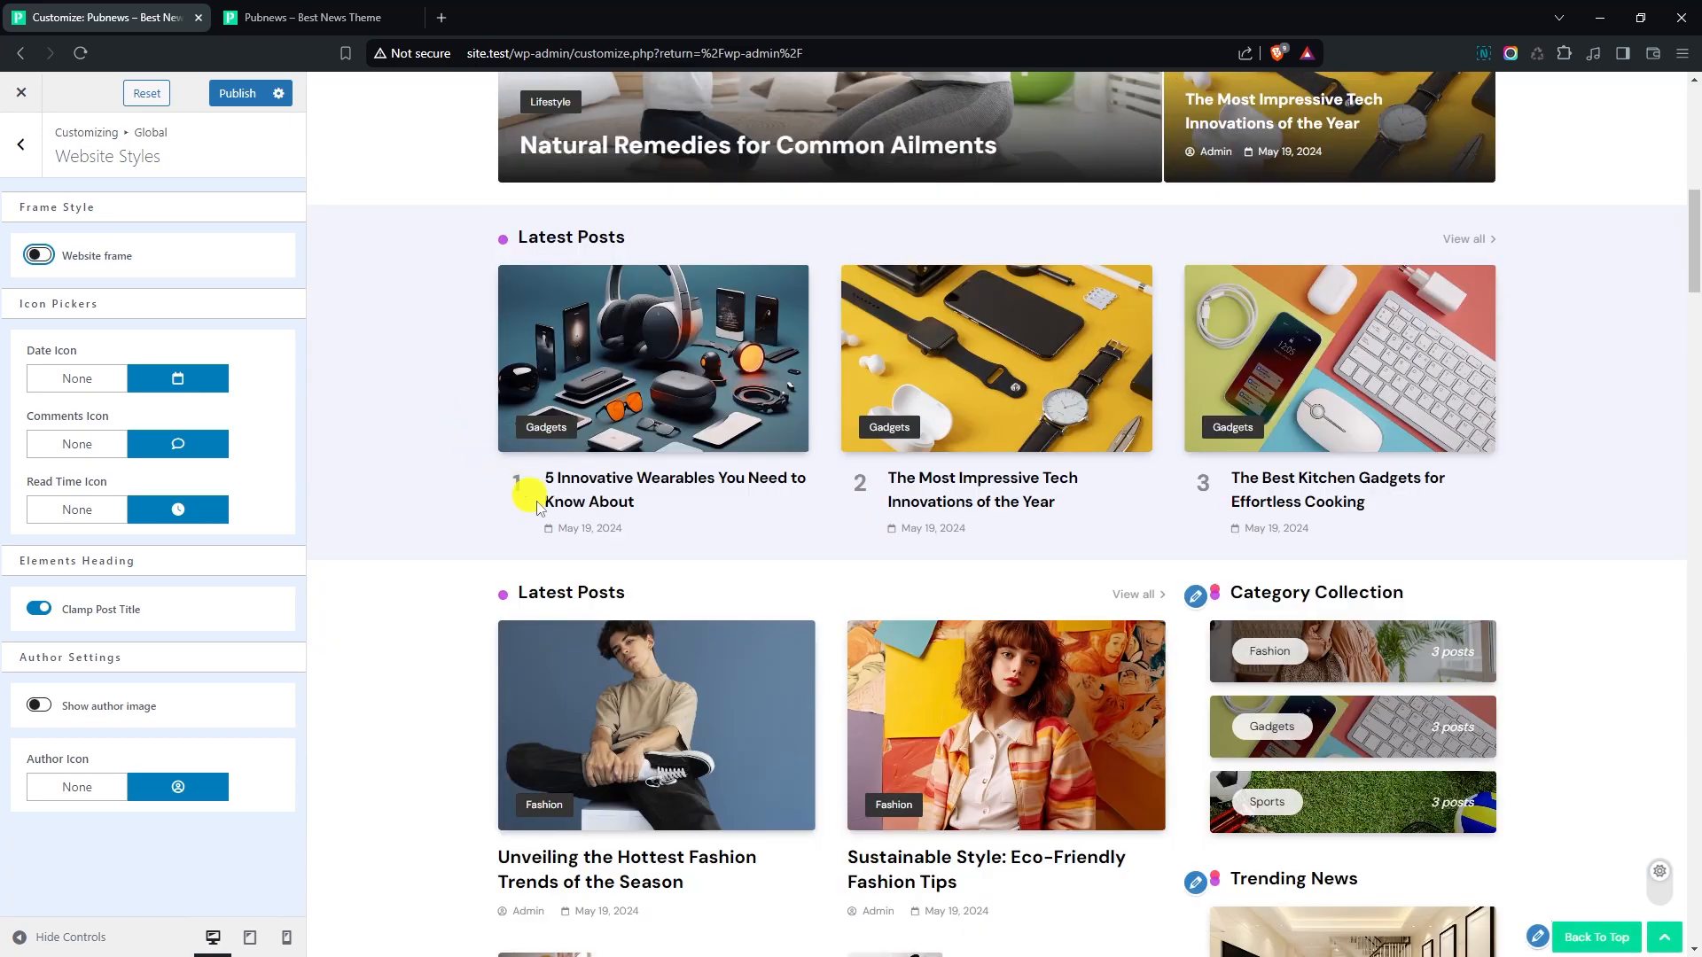
click(169, 377)
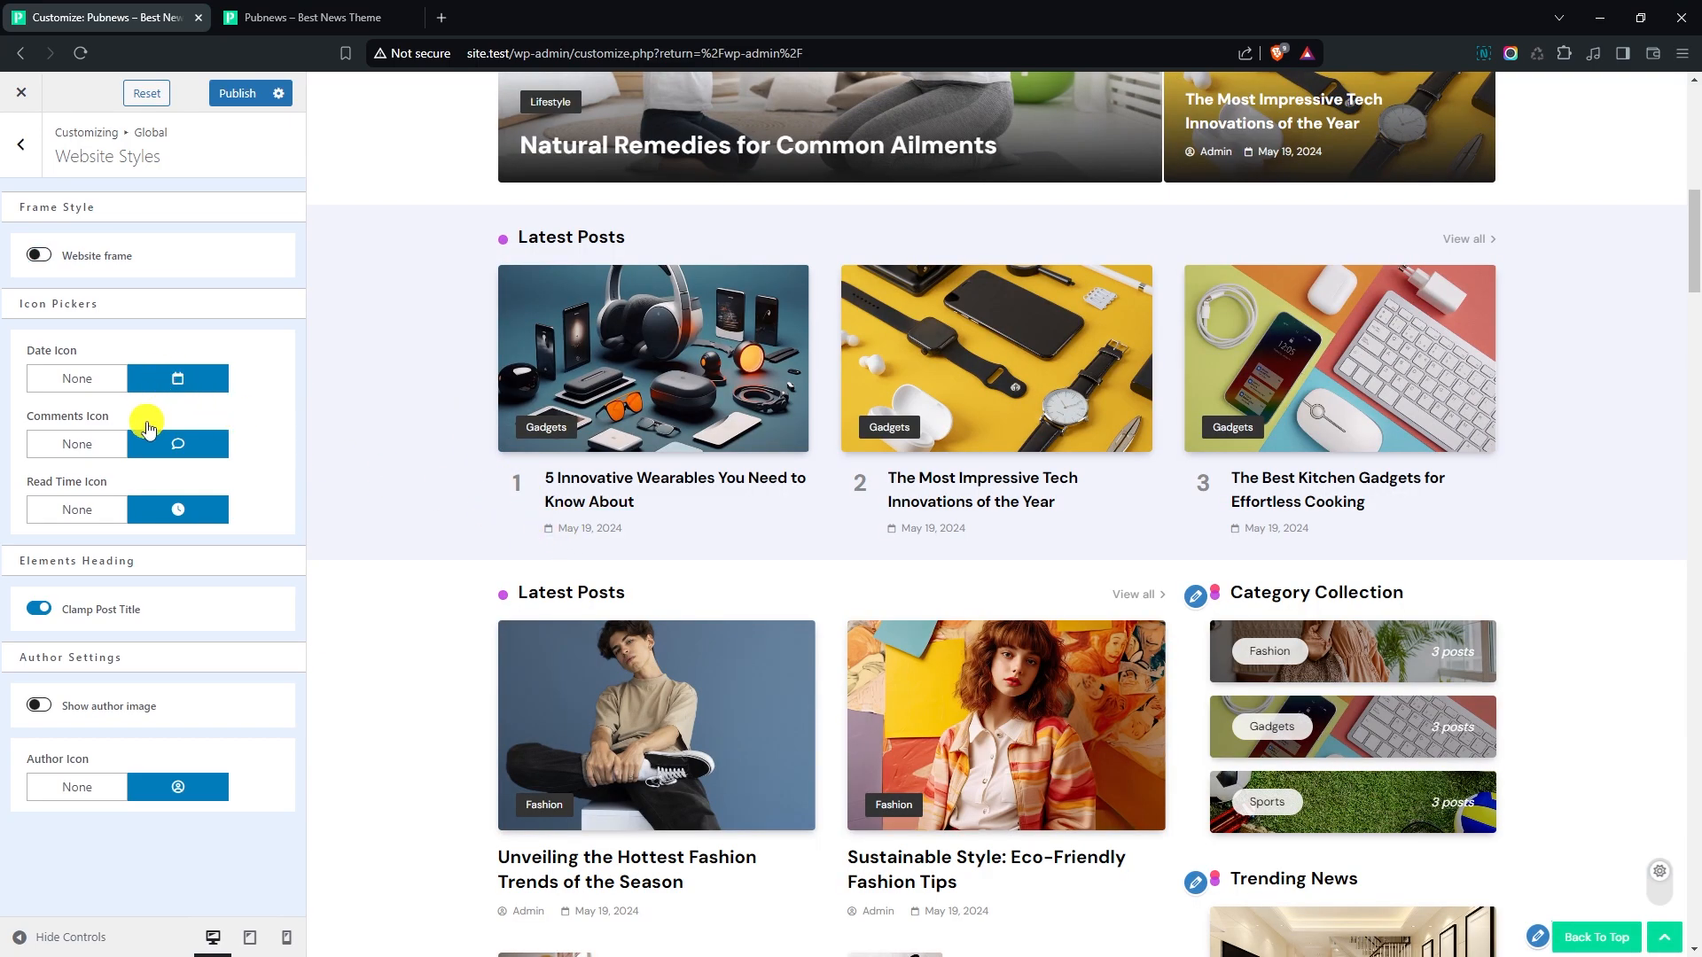
text(clo)
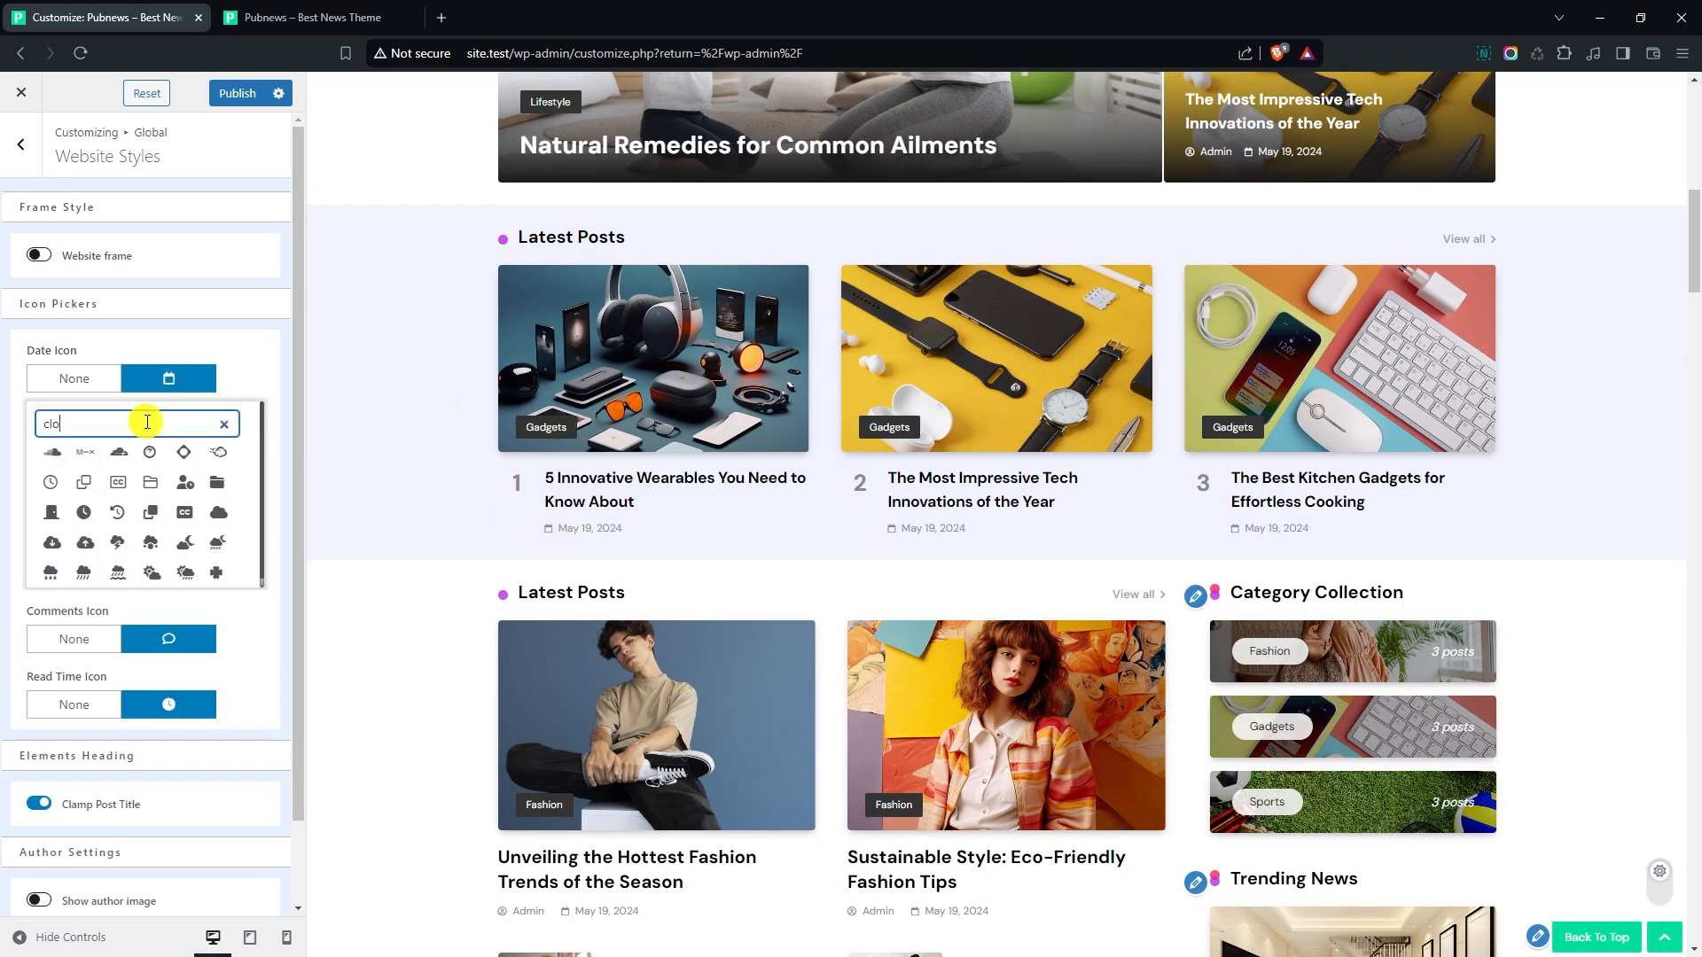
click(51, 482)
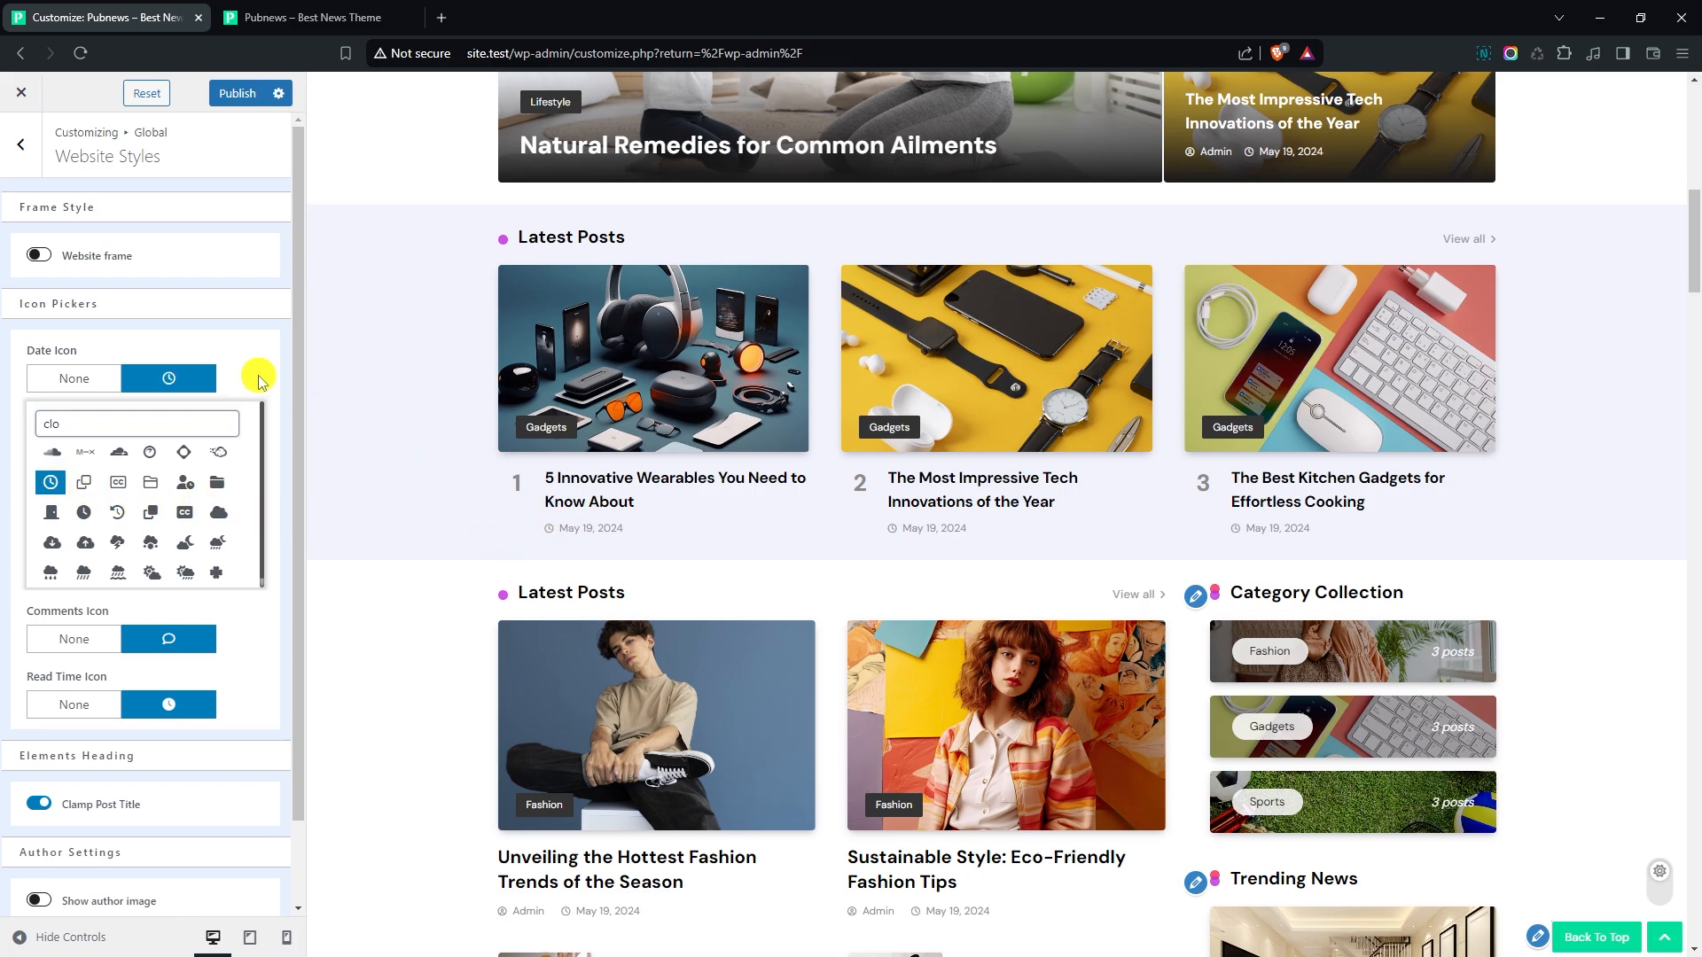
click(272, 411)
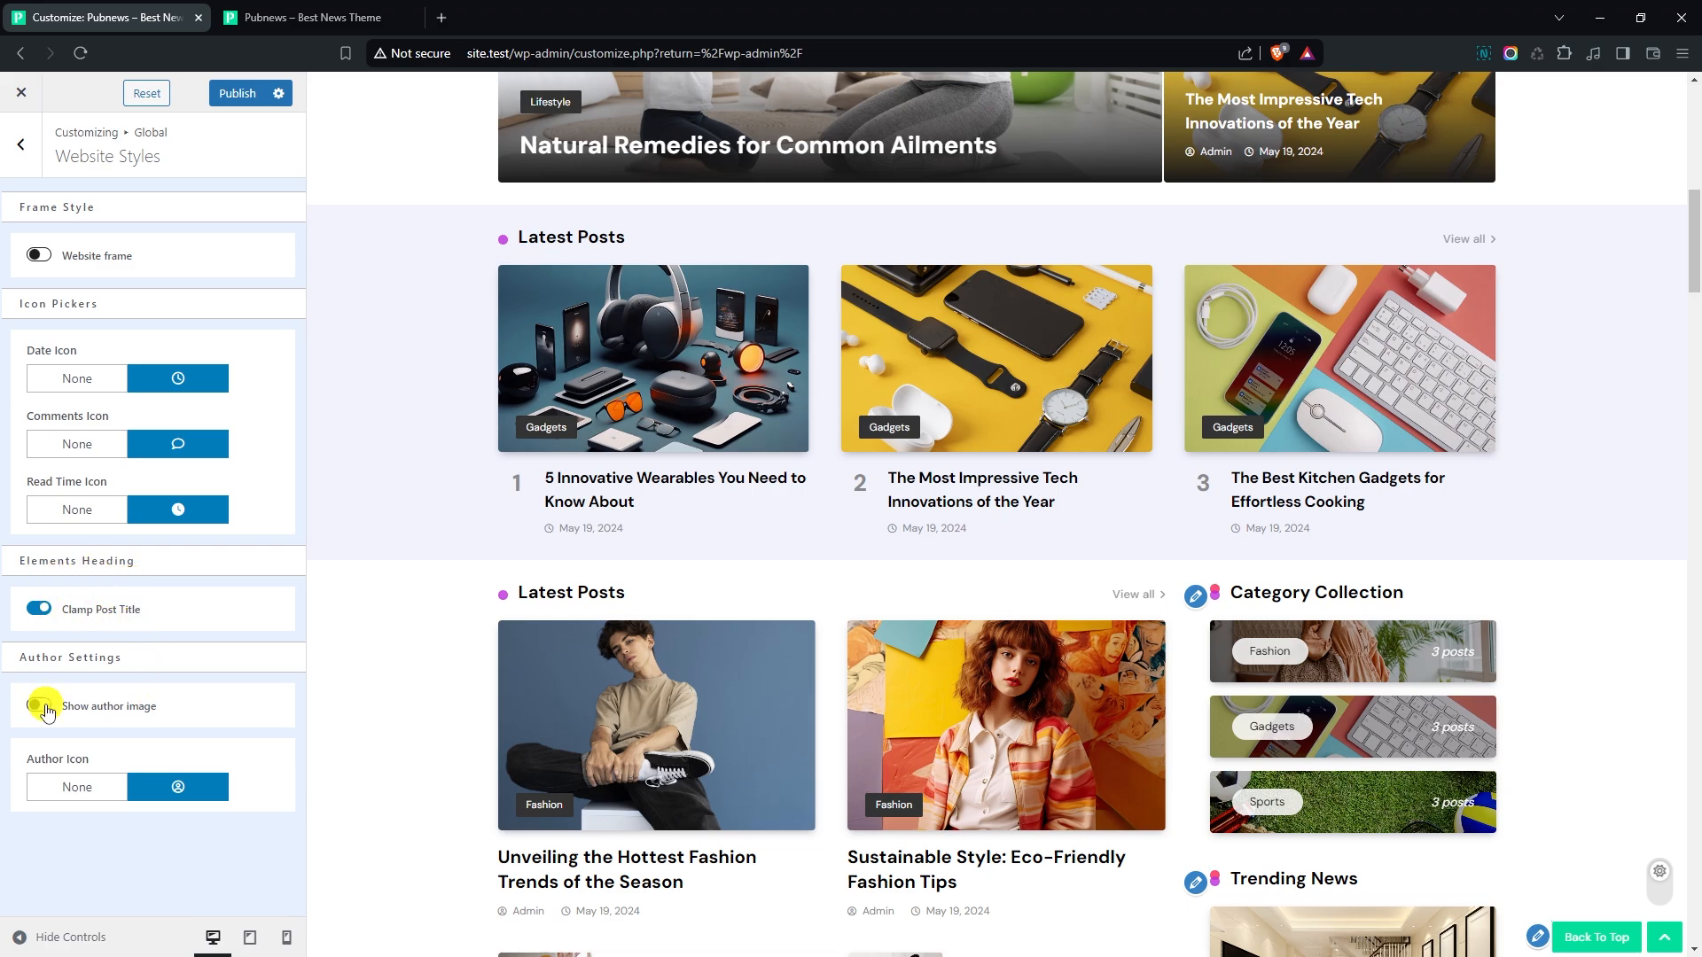
- Enable the author image for the posts' author details and return to the global options
scroll(528, 588, down, 3)
scroll(528, 588, down, 1)
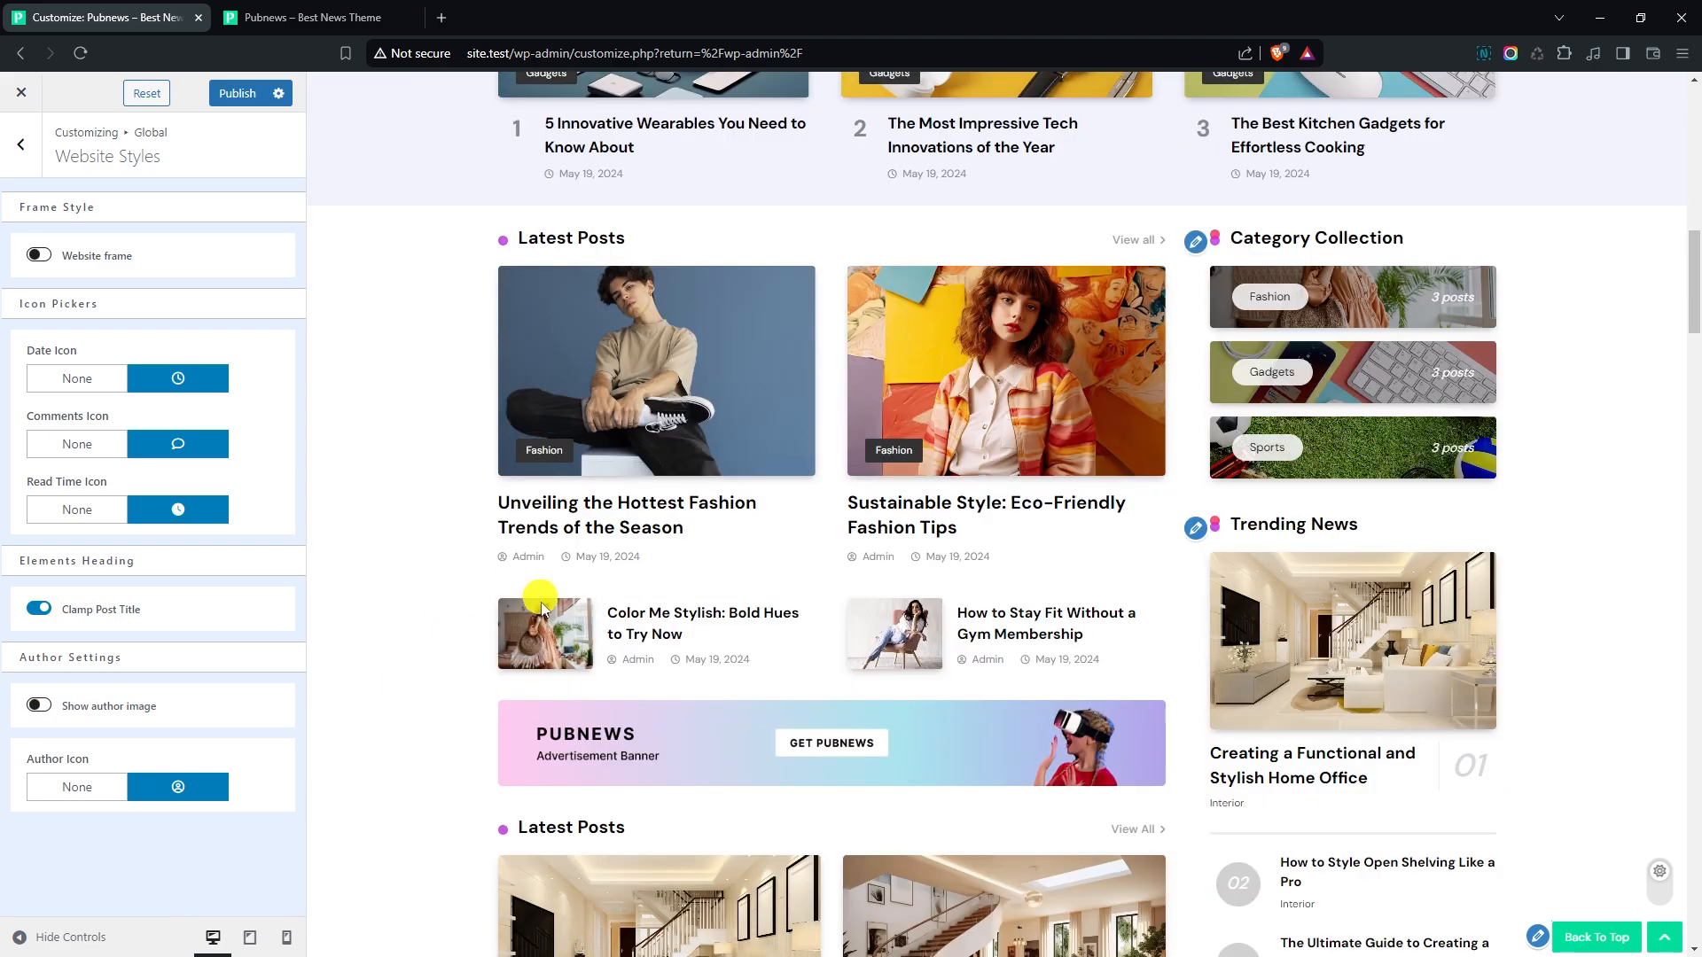
click(33, 705)
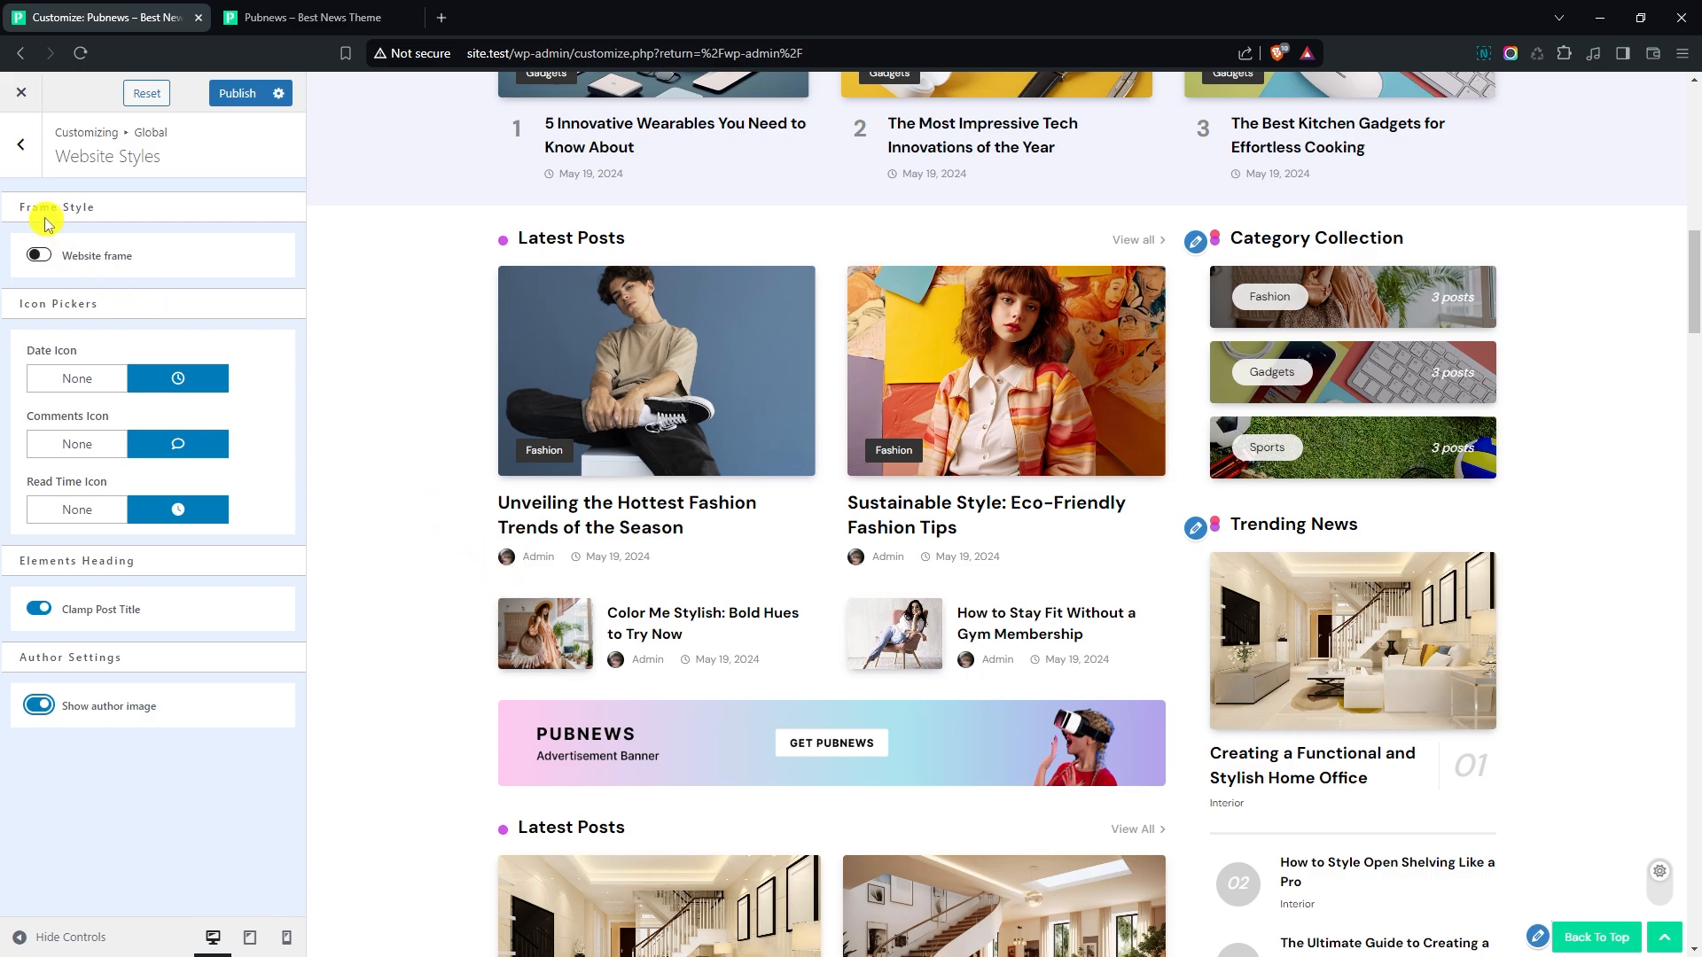
click(21, 144)
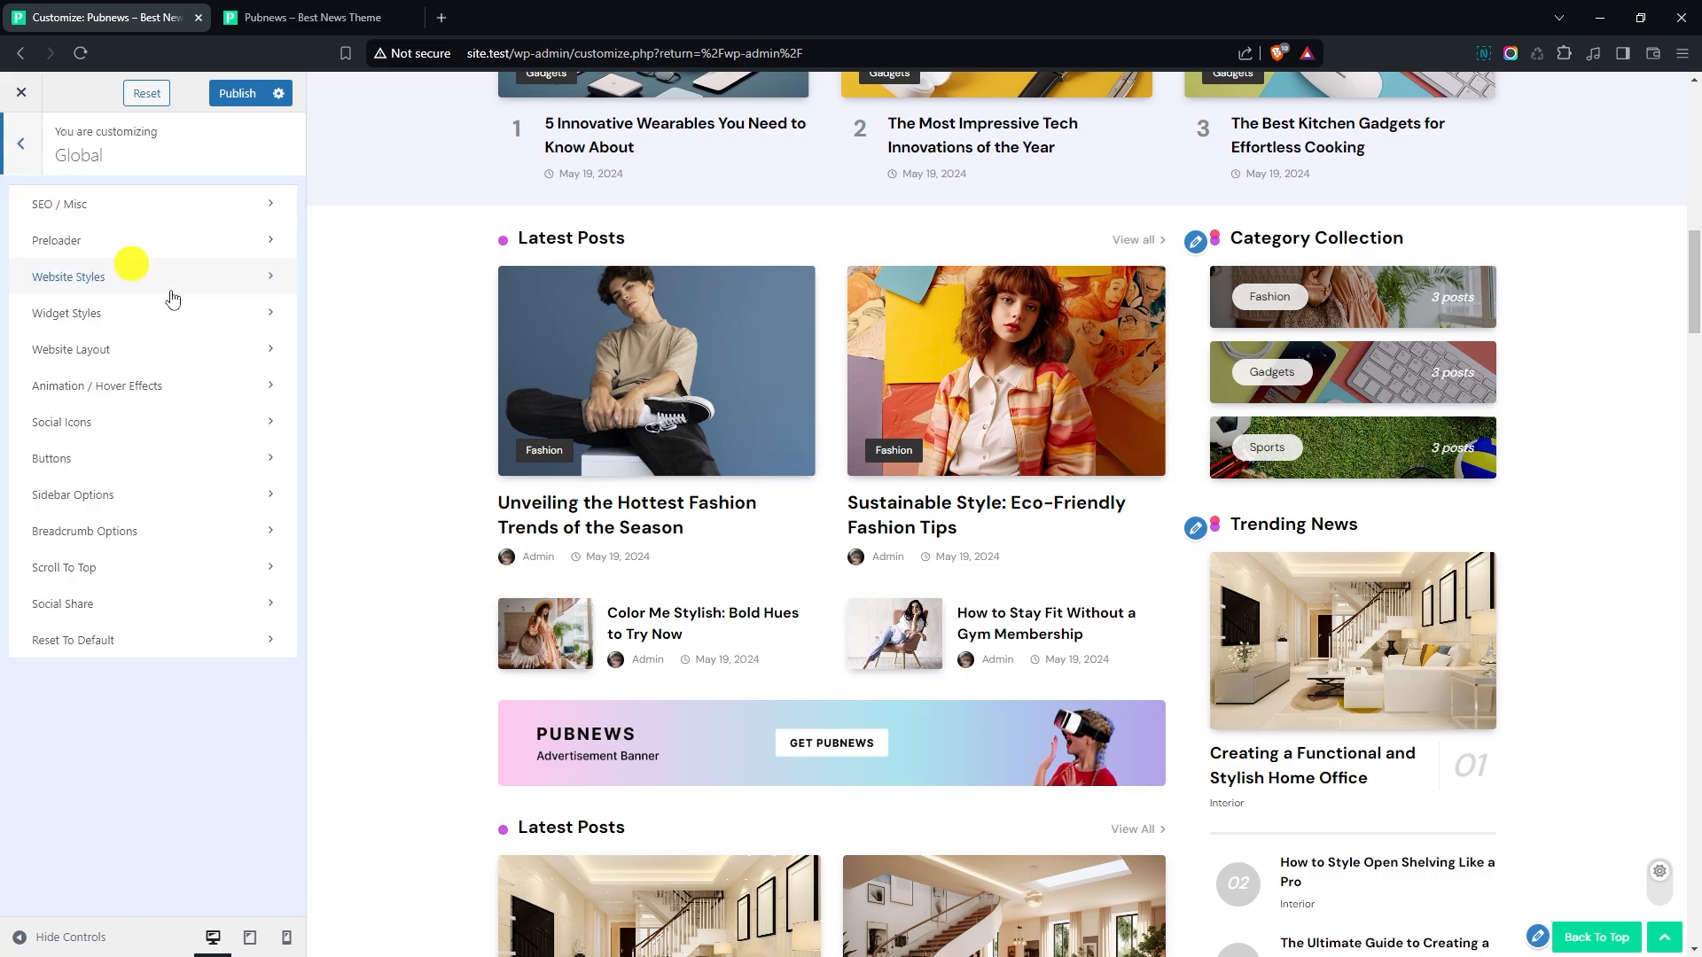
- Try the boxed Website Layout for the whole site and switch back to the full-width layout
click(163, 350)
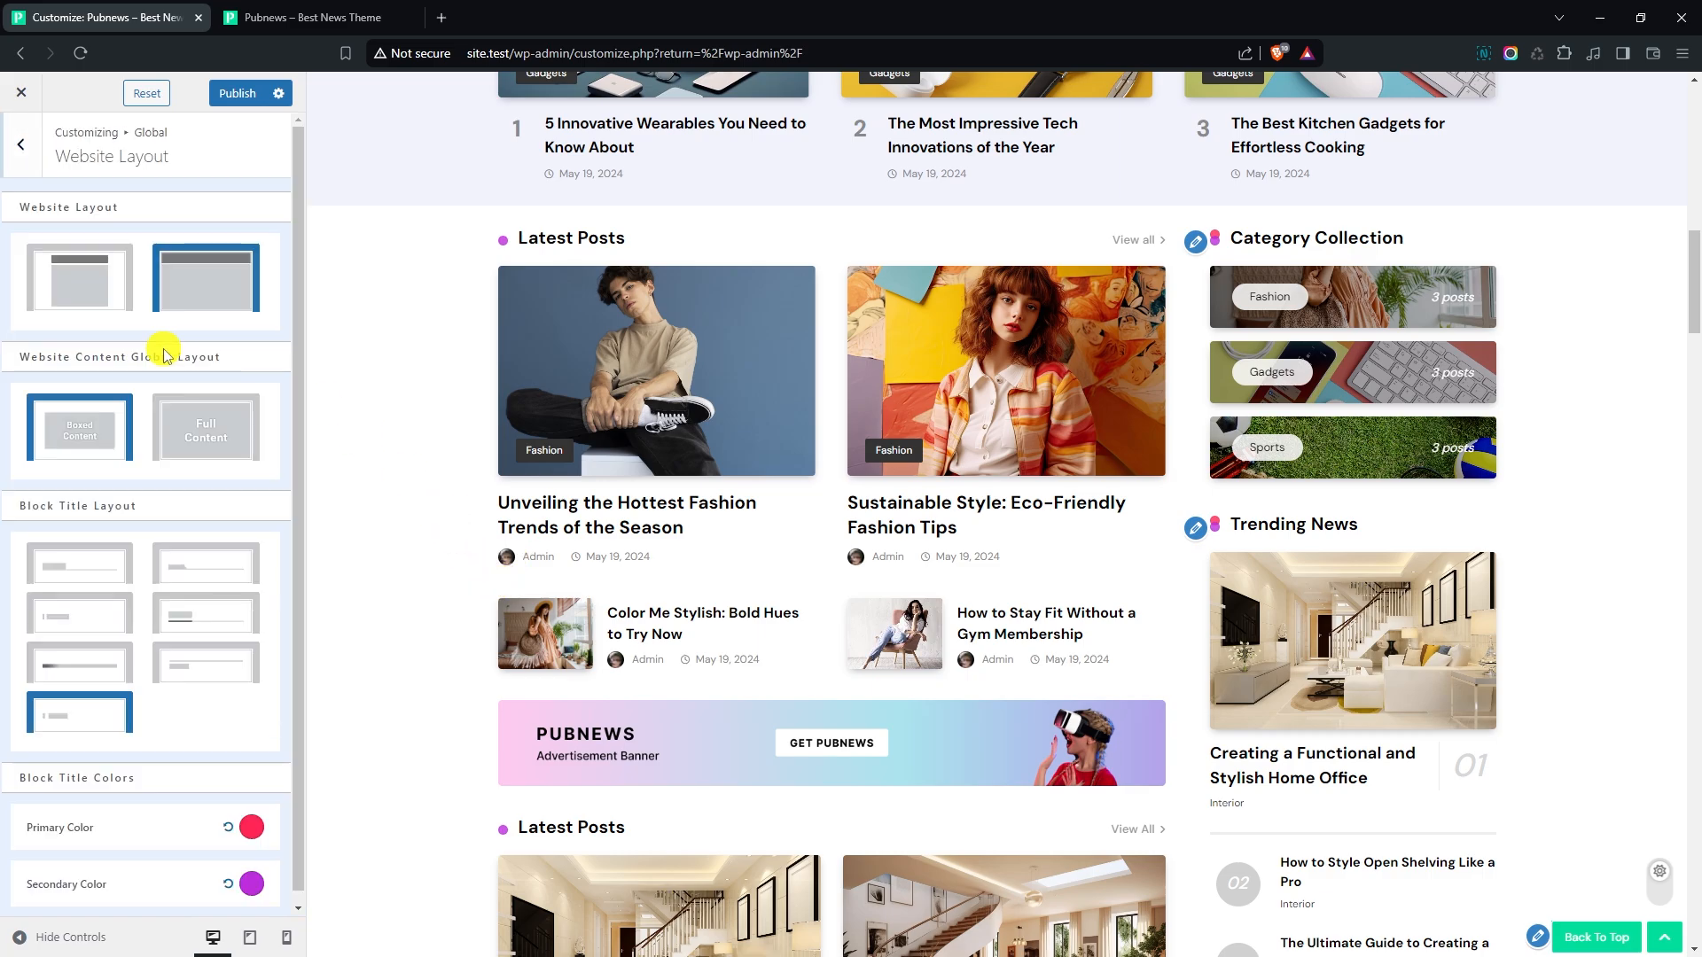
click(114, 285)
scroll(333, 370, up, 15)
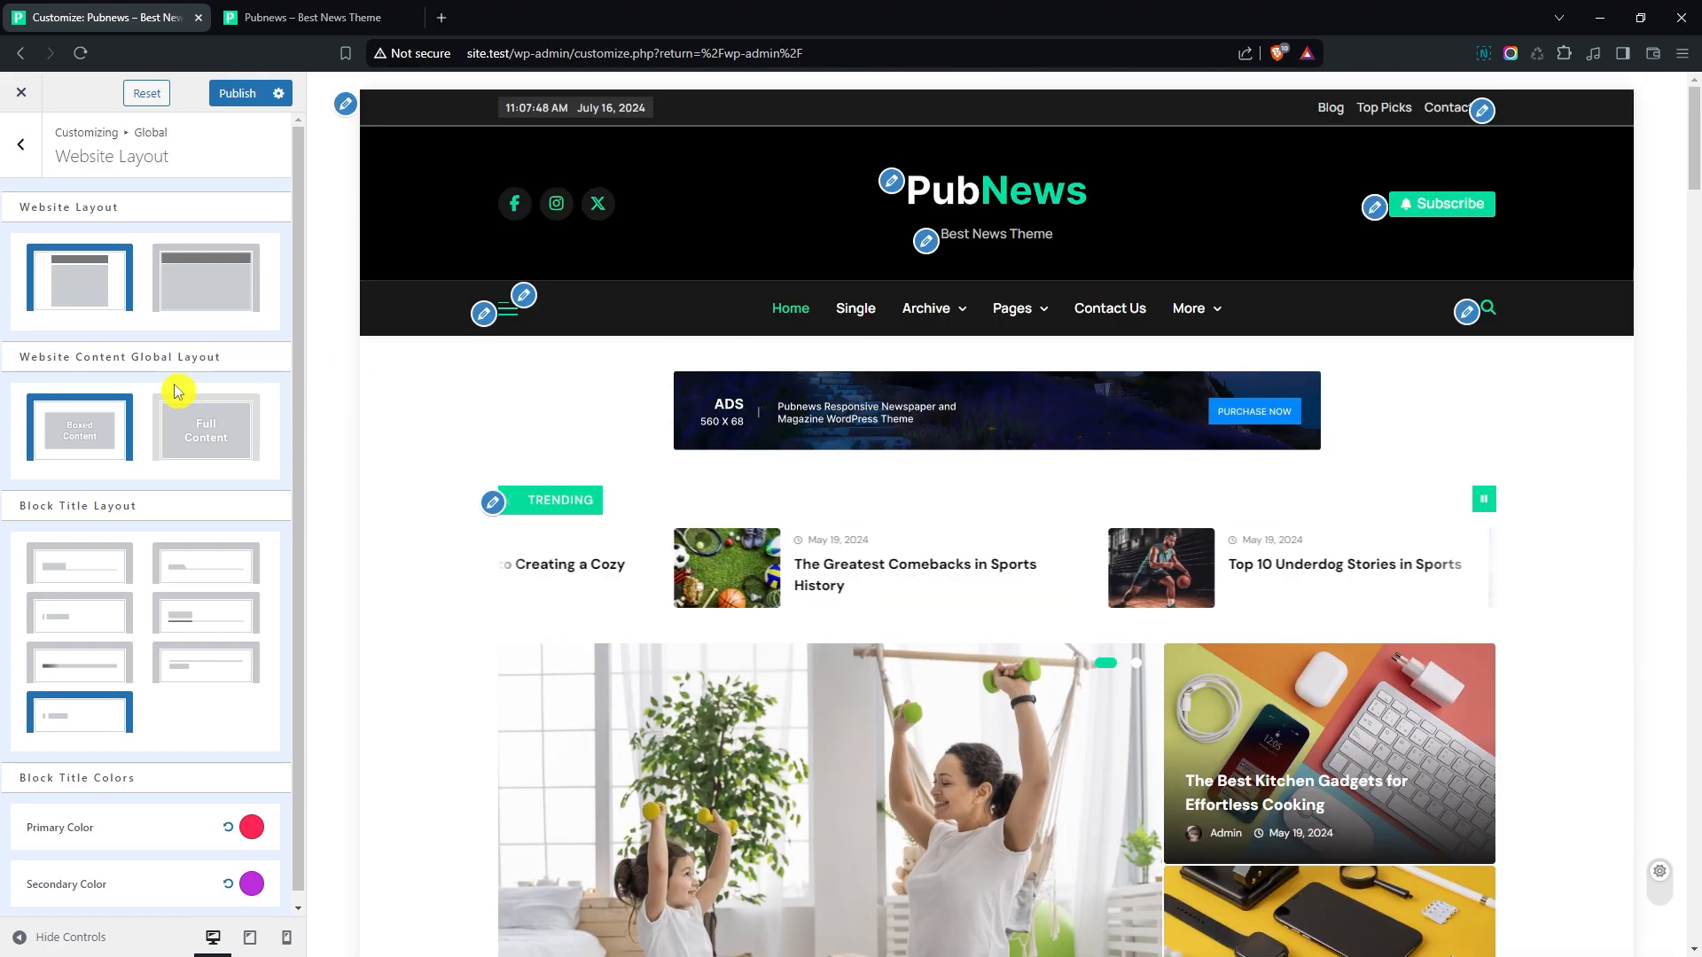
click(190, 292)
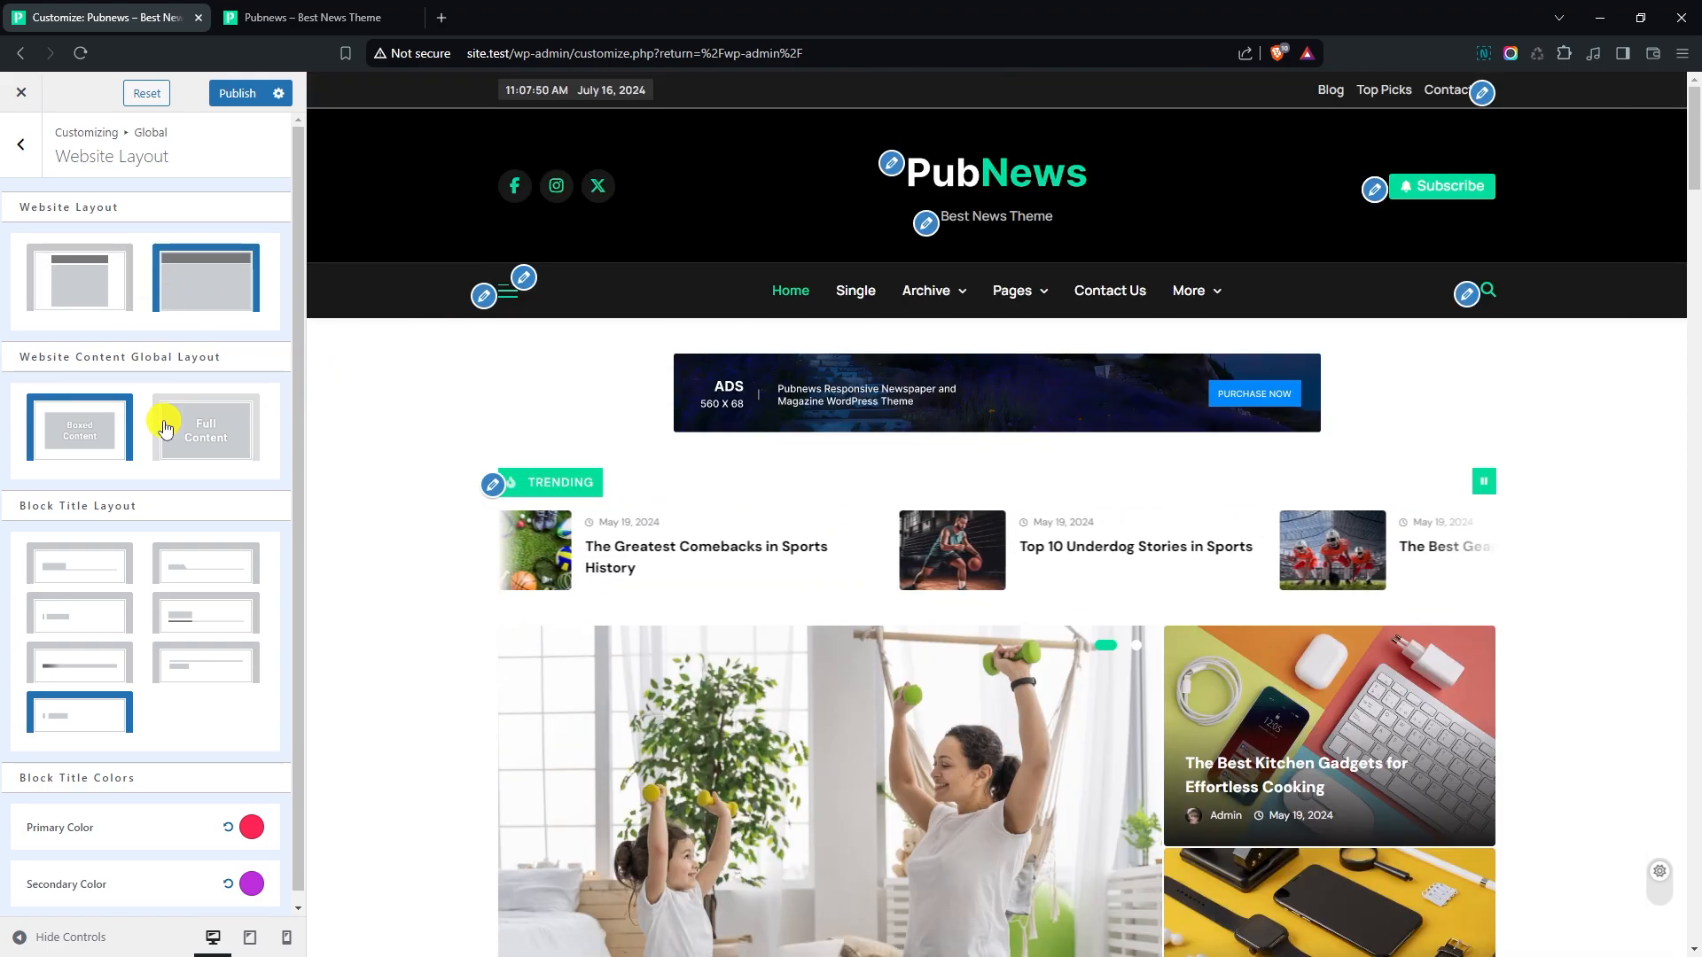
- Try other Block Title Layouts, including the vertical bar style, and settle on the one with underlined titles
scroll(387, 585, down, 8)
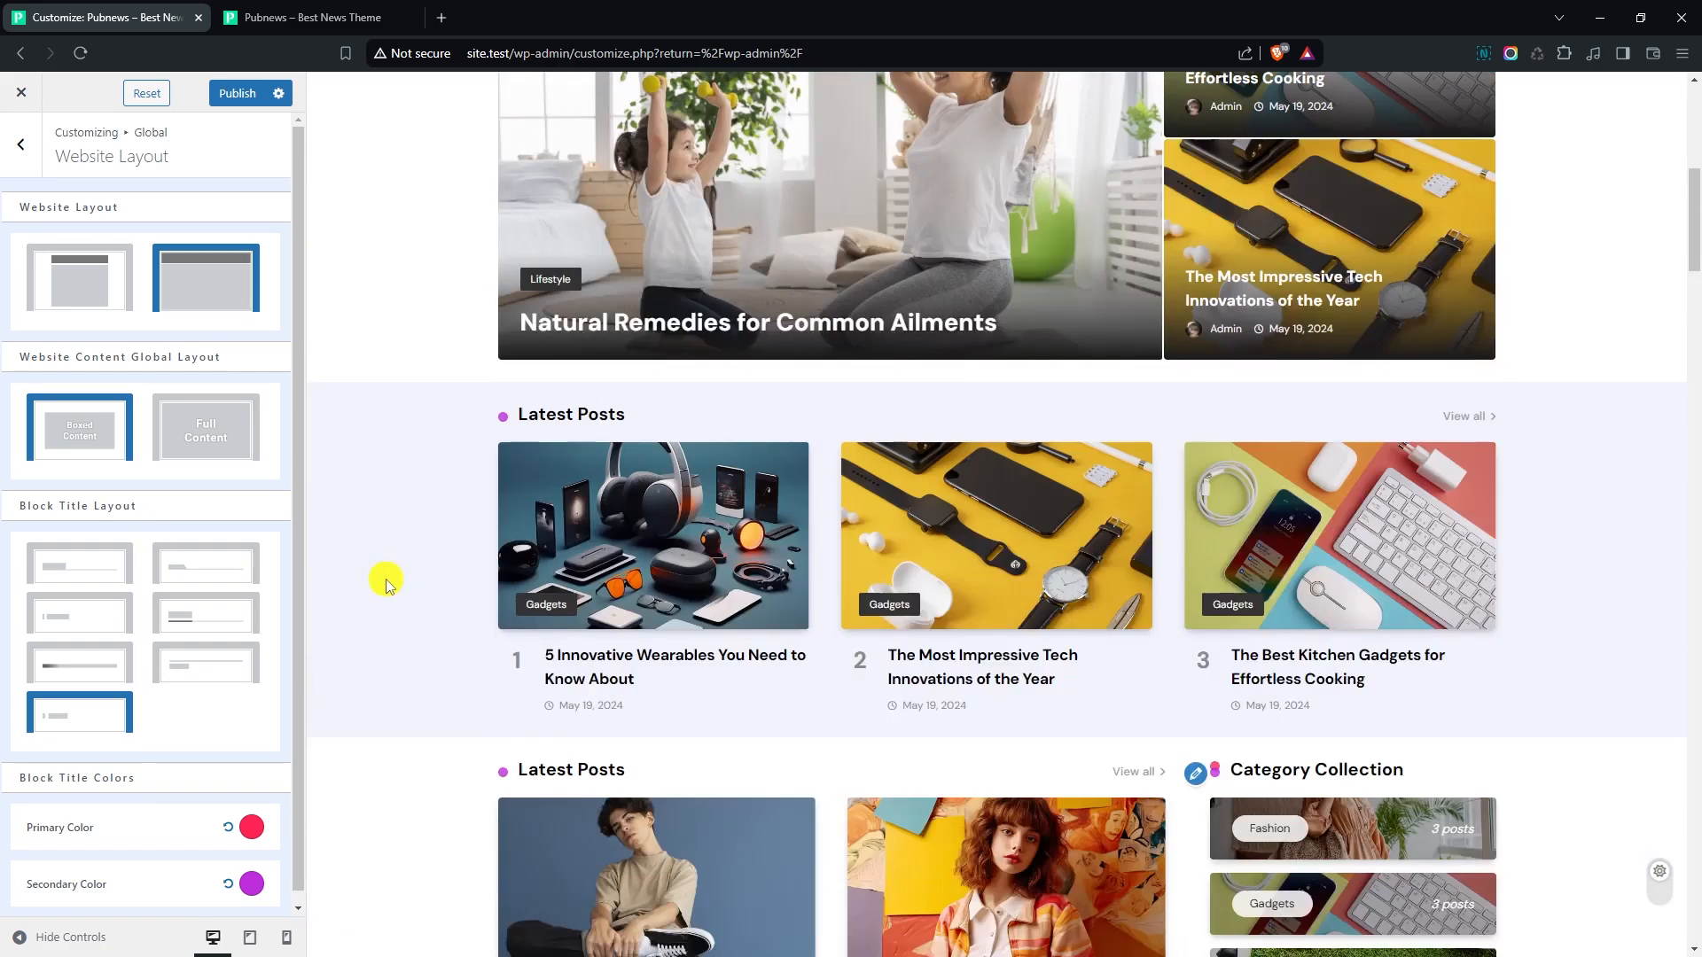
click(184, 651)
click(100, 631)
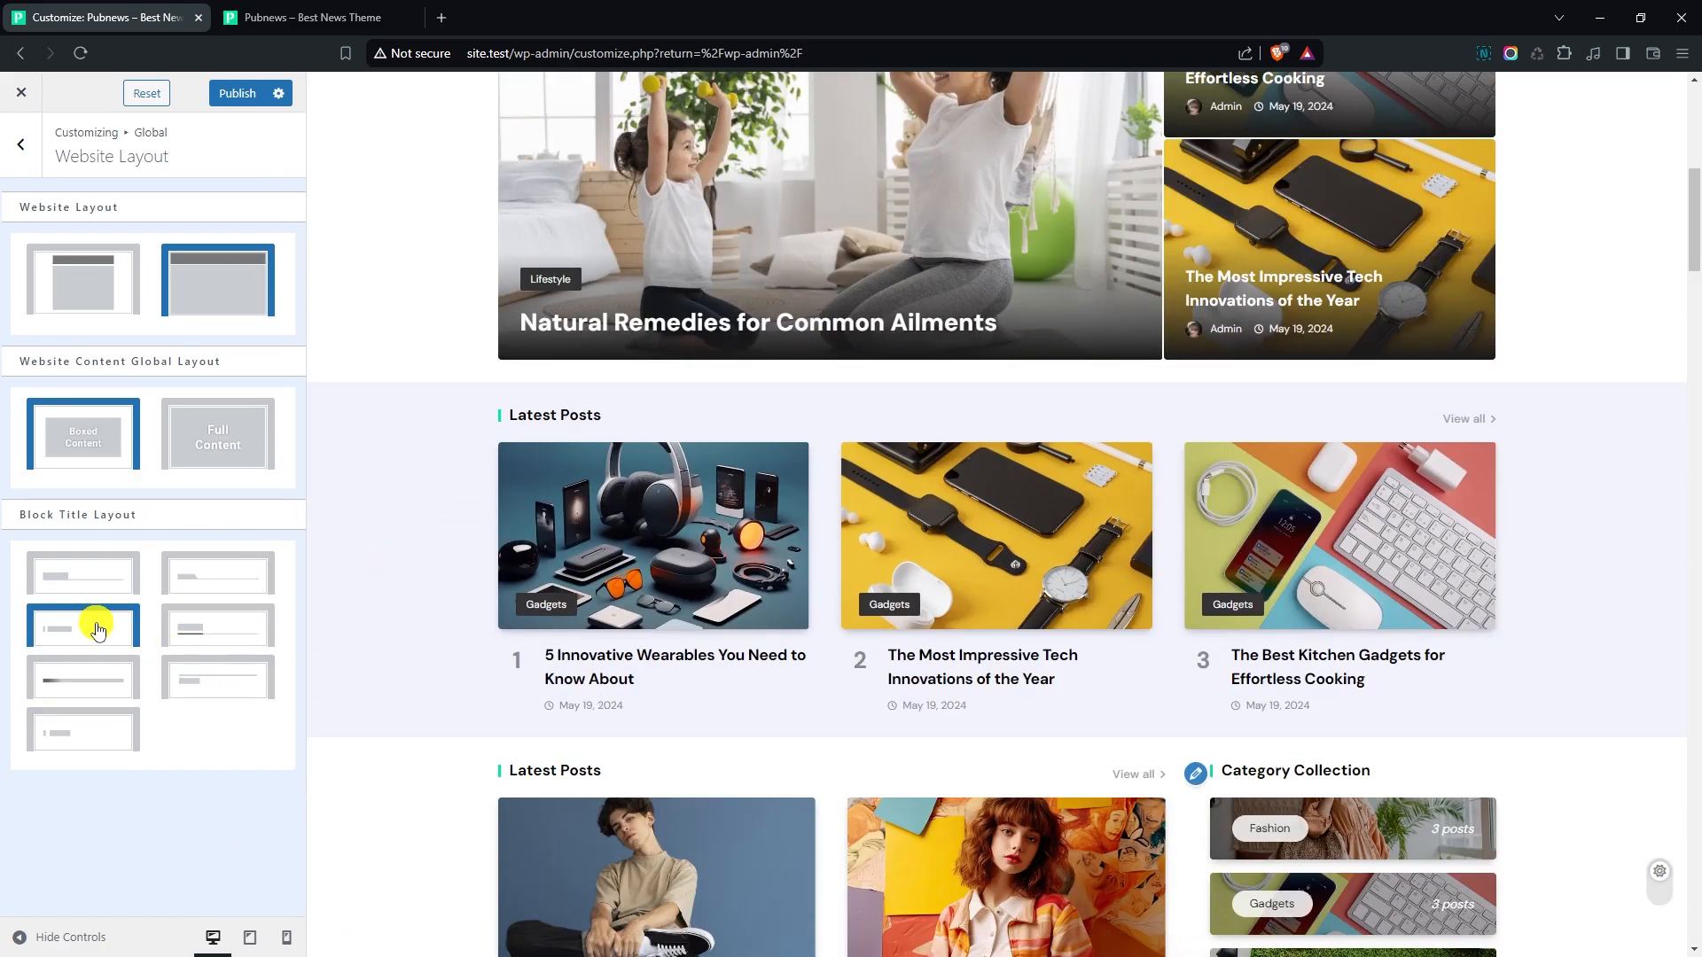
click(226, 636)
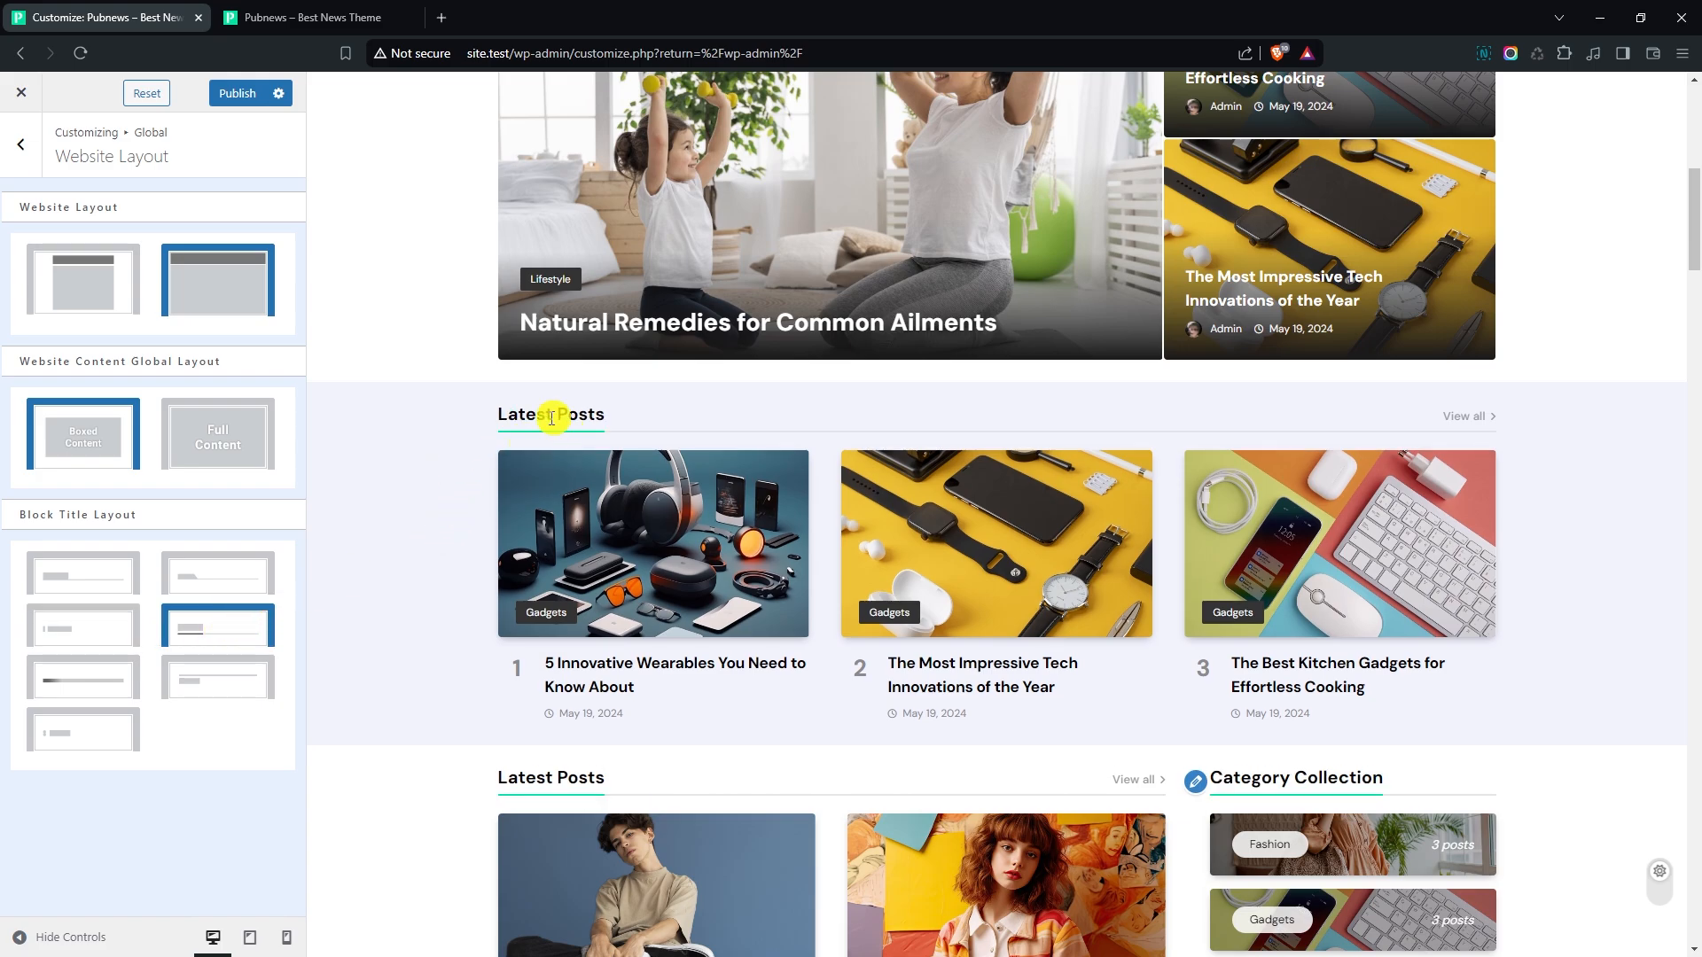
click(20, 144)
- Set both the Post Title Hover Effects and the Image Hover Effects to Effect One in the global animation settings
click(127, 387)
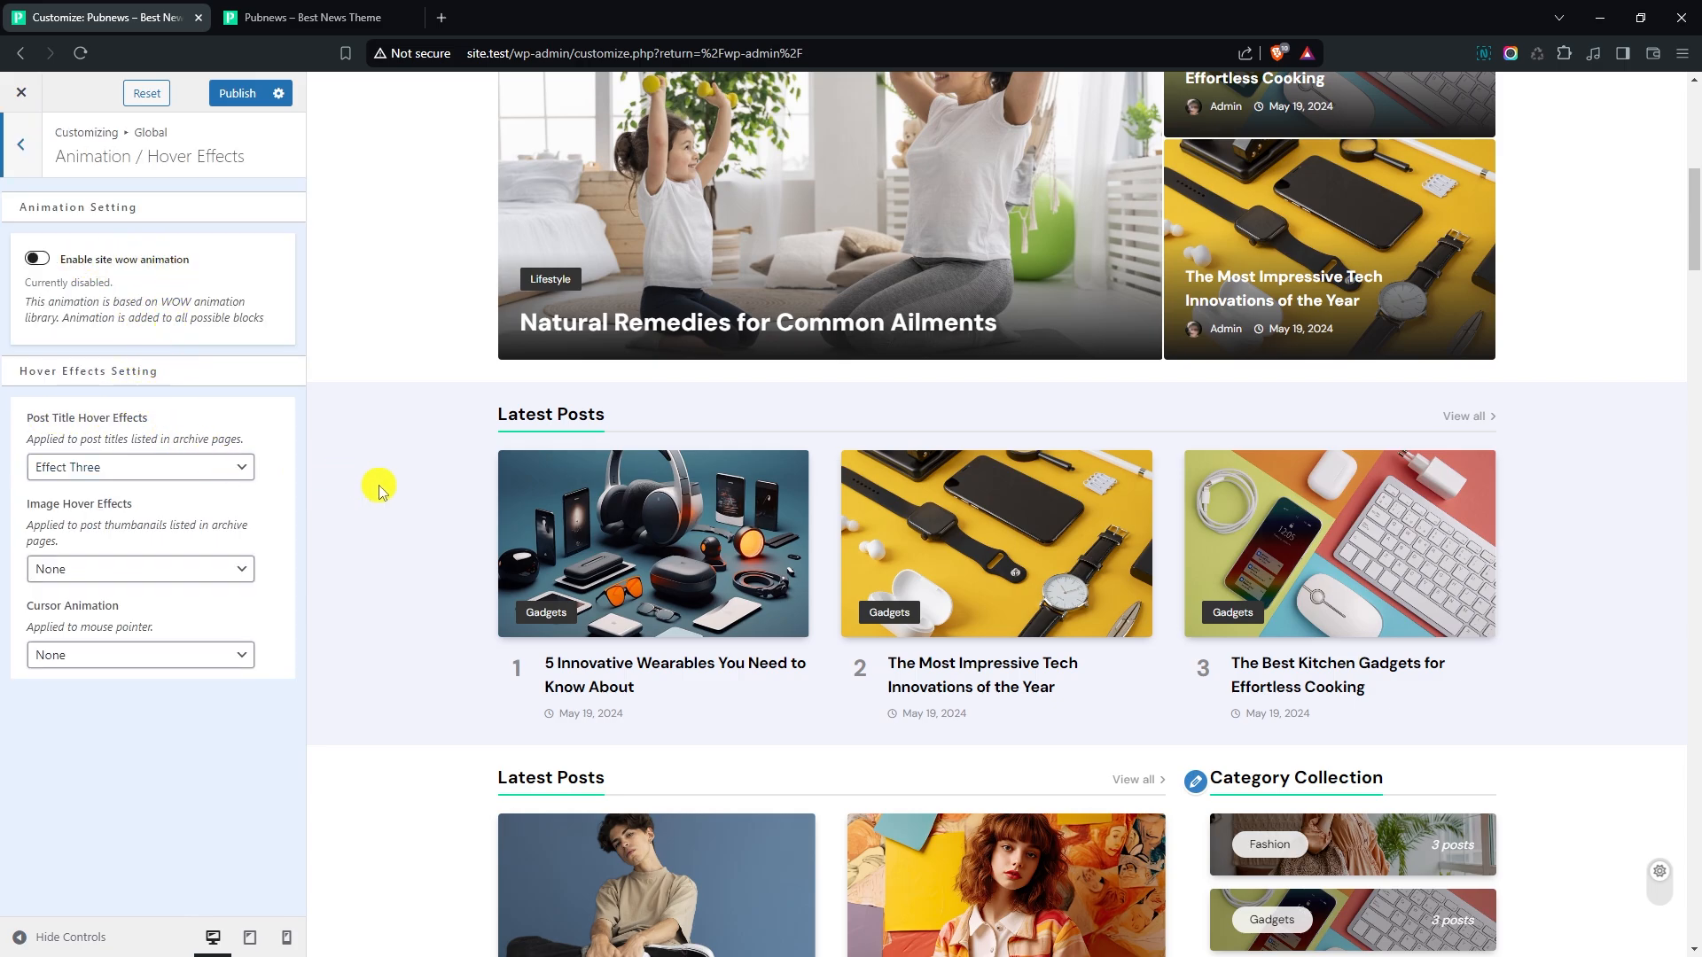
scroll(390, 490, down, 1)
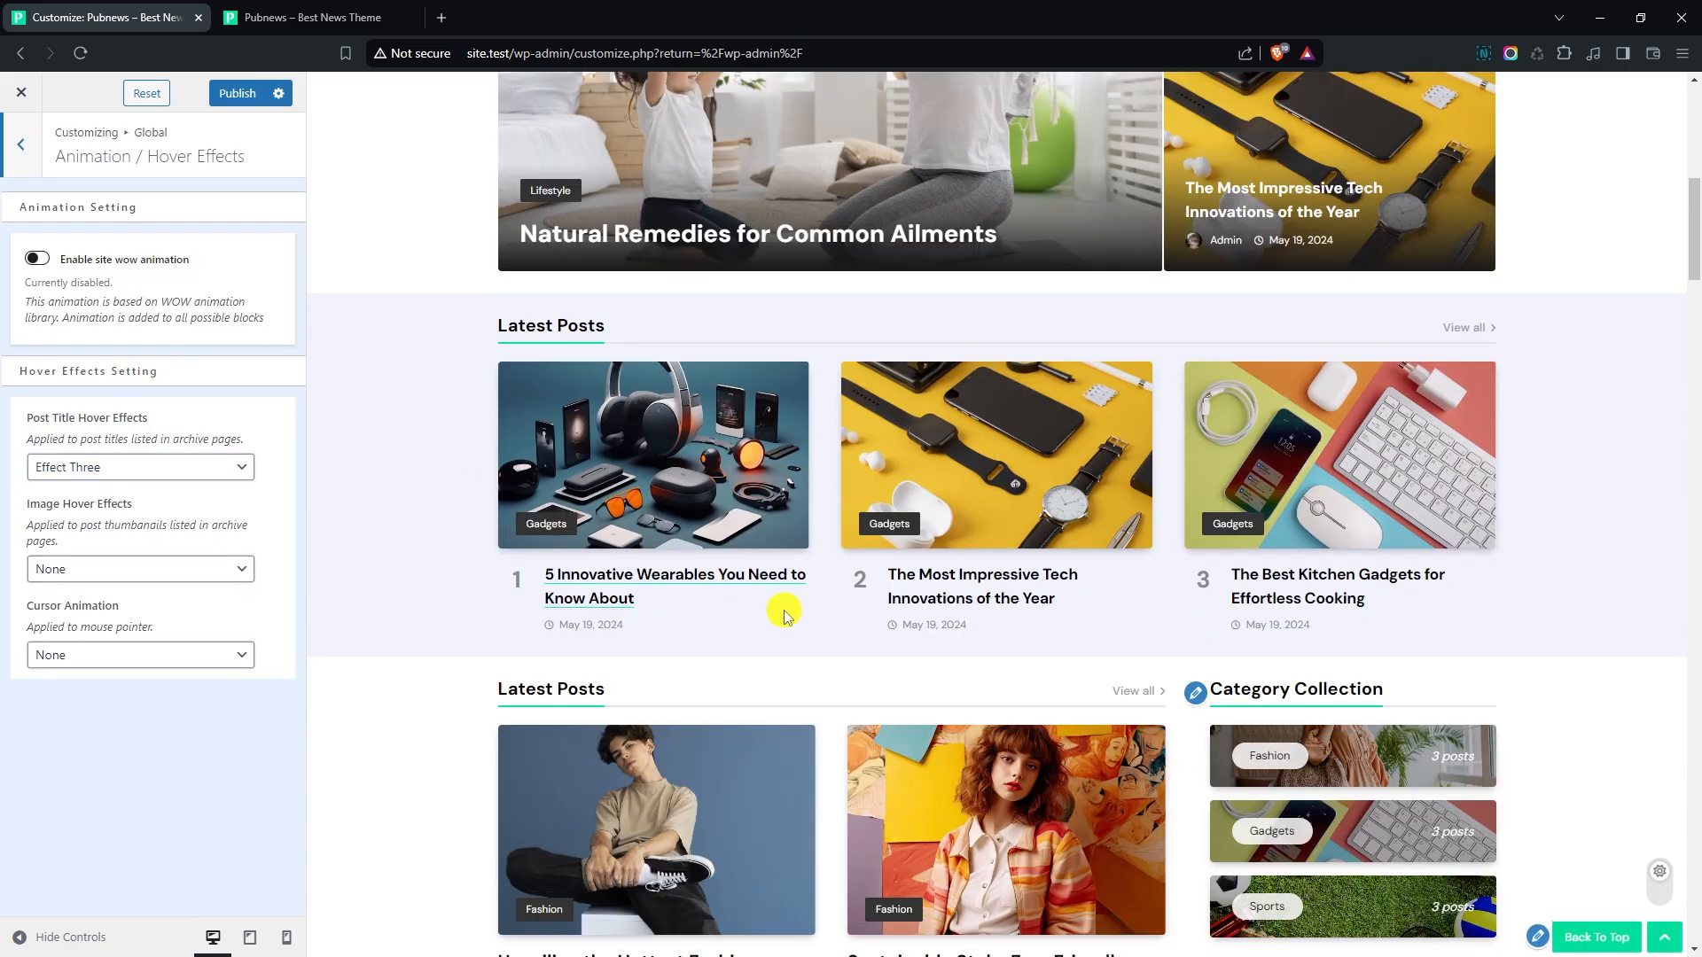
click(55, 467)
click(110, 502)
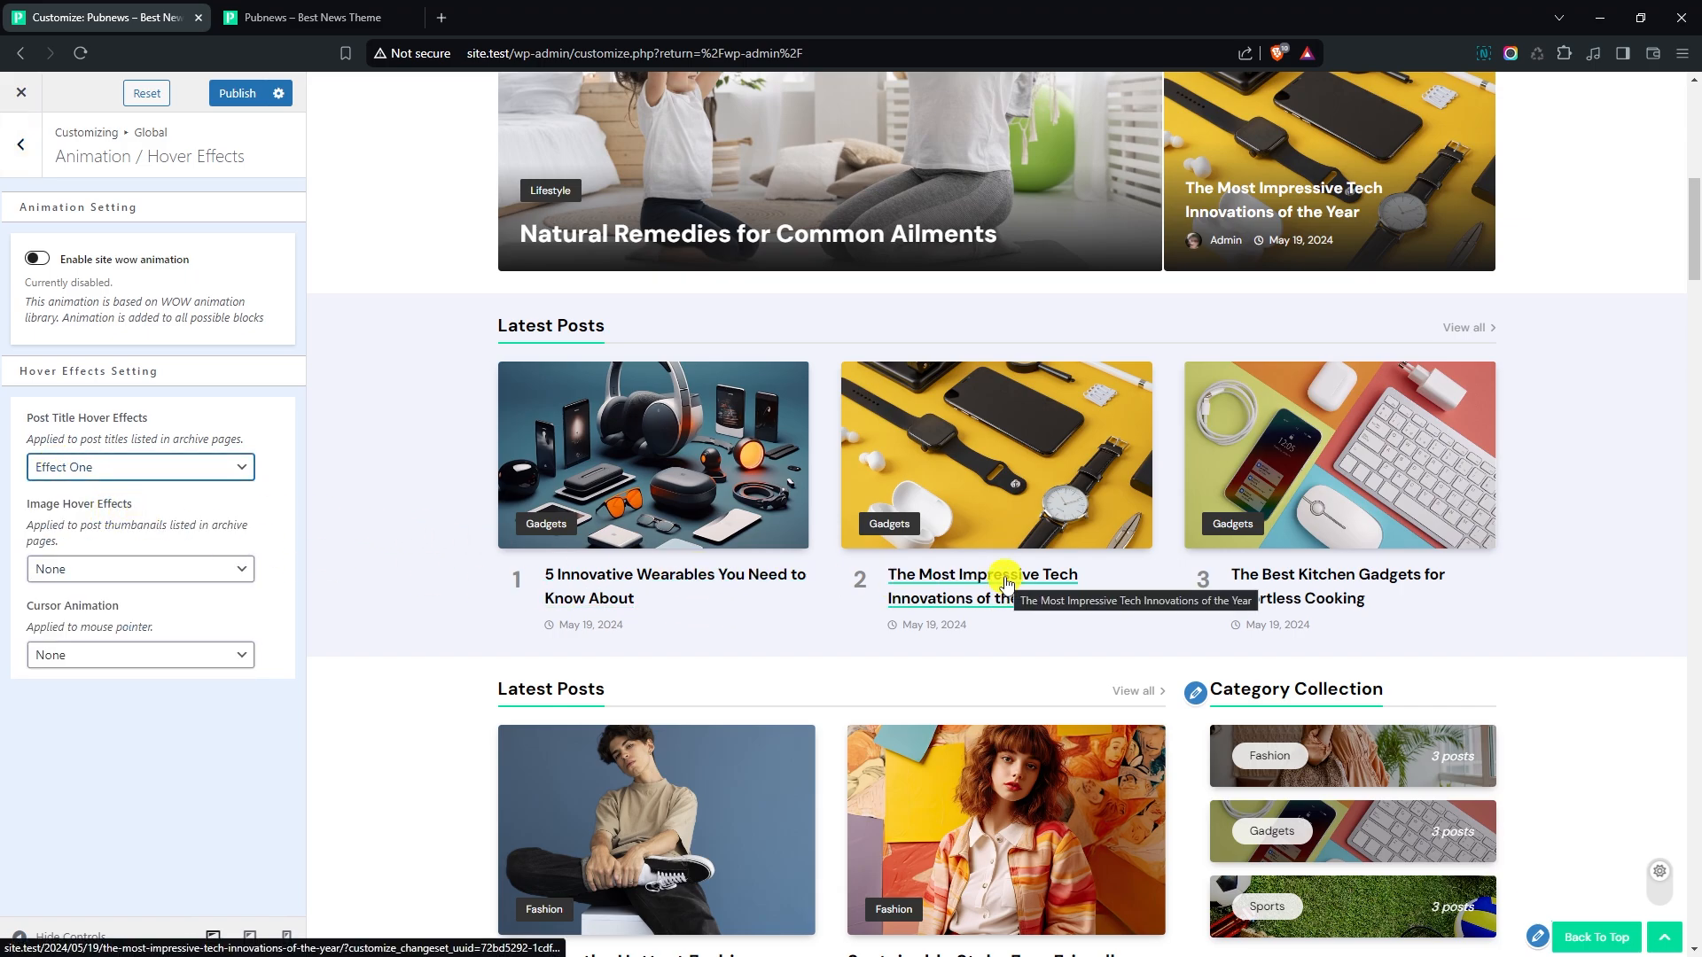
click(102, 568)
click(107, 607)
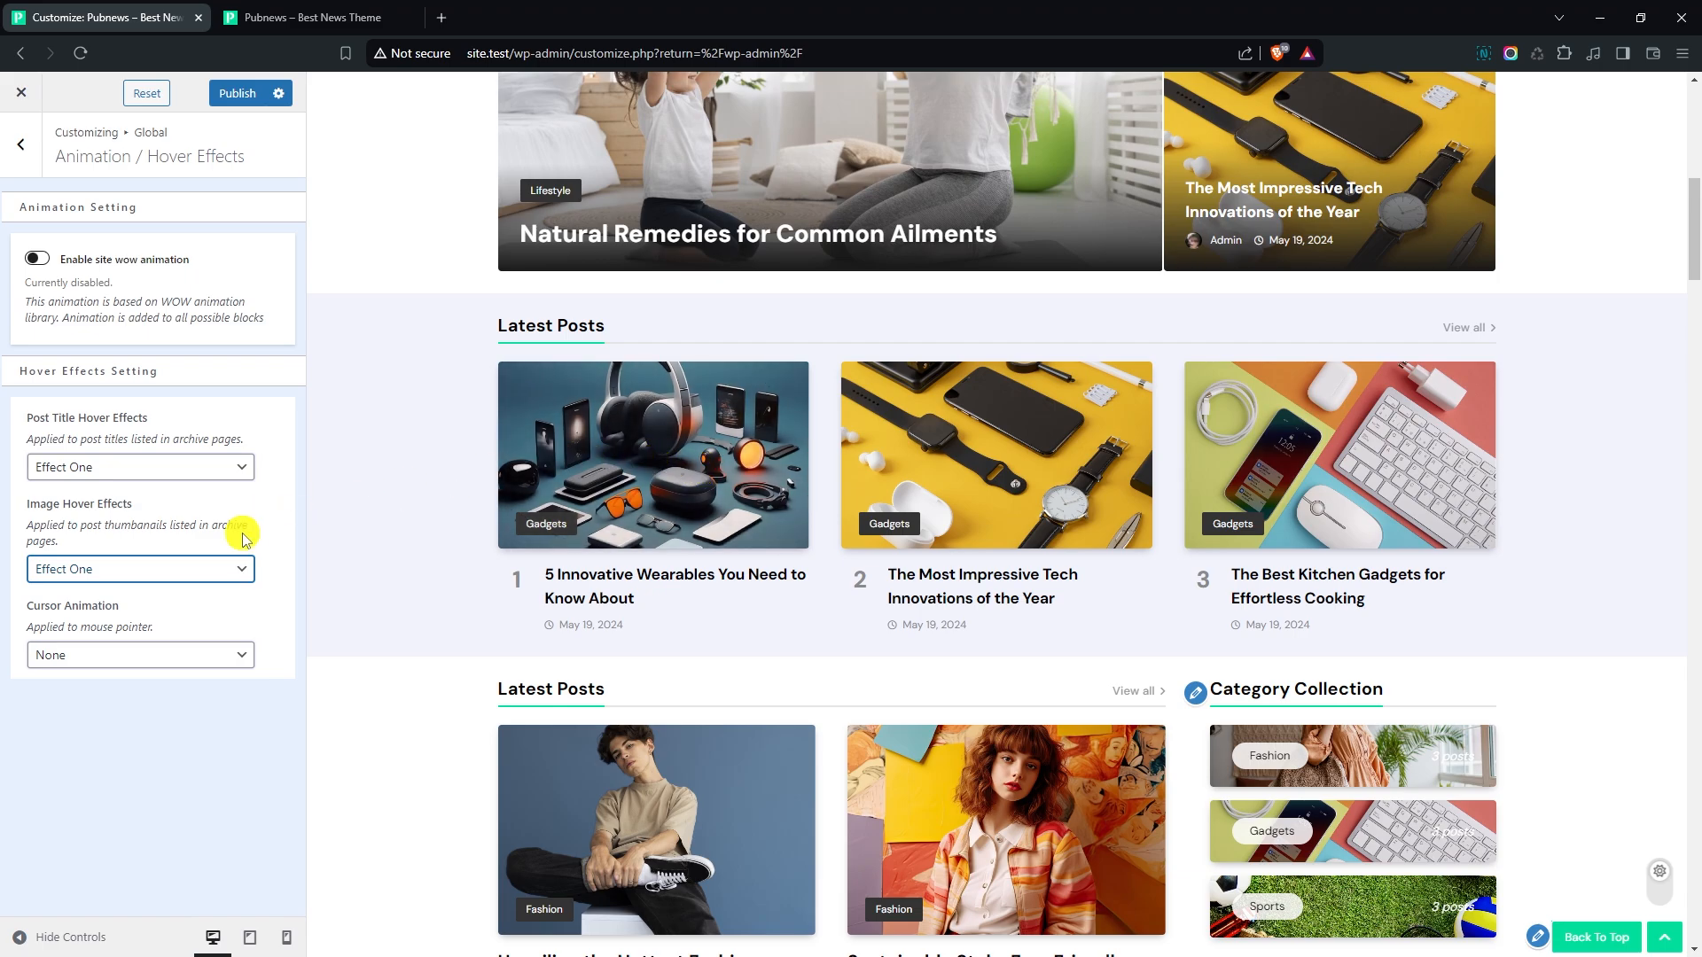
click(24, 143)
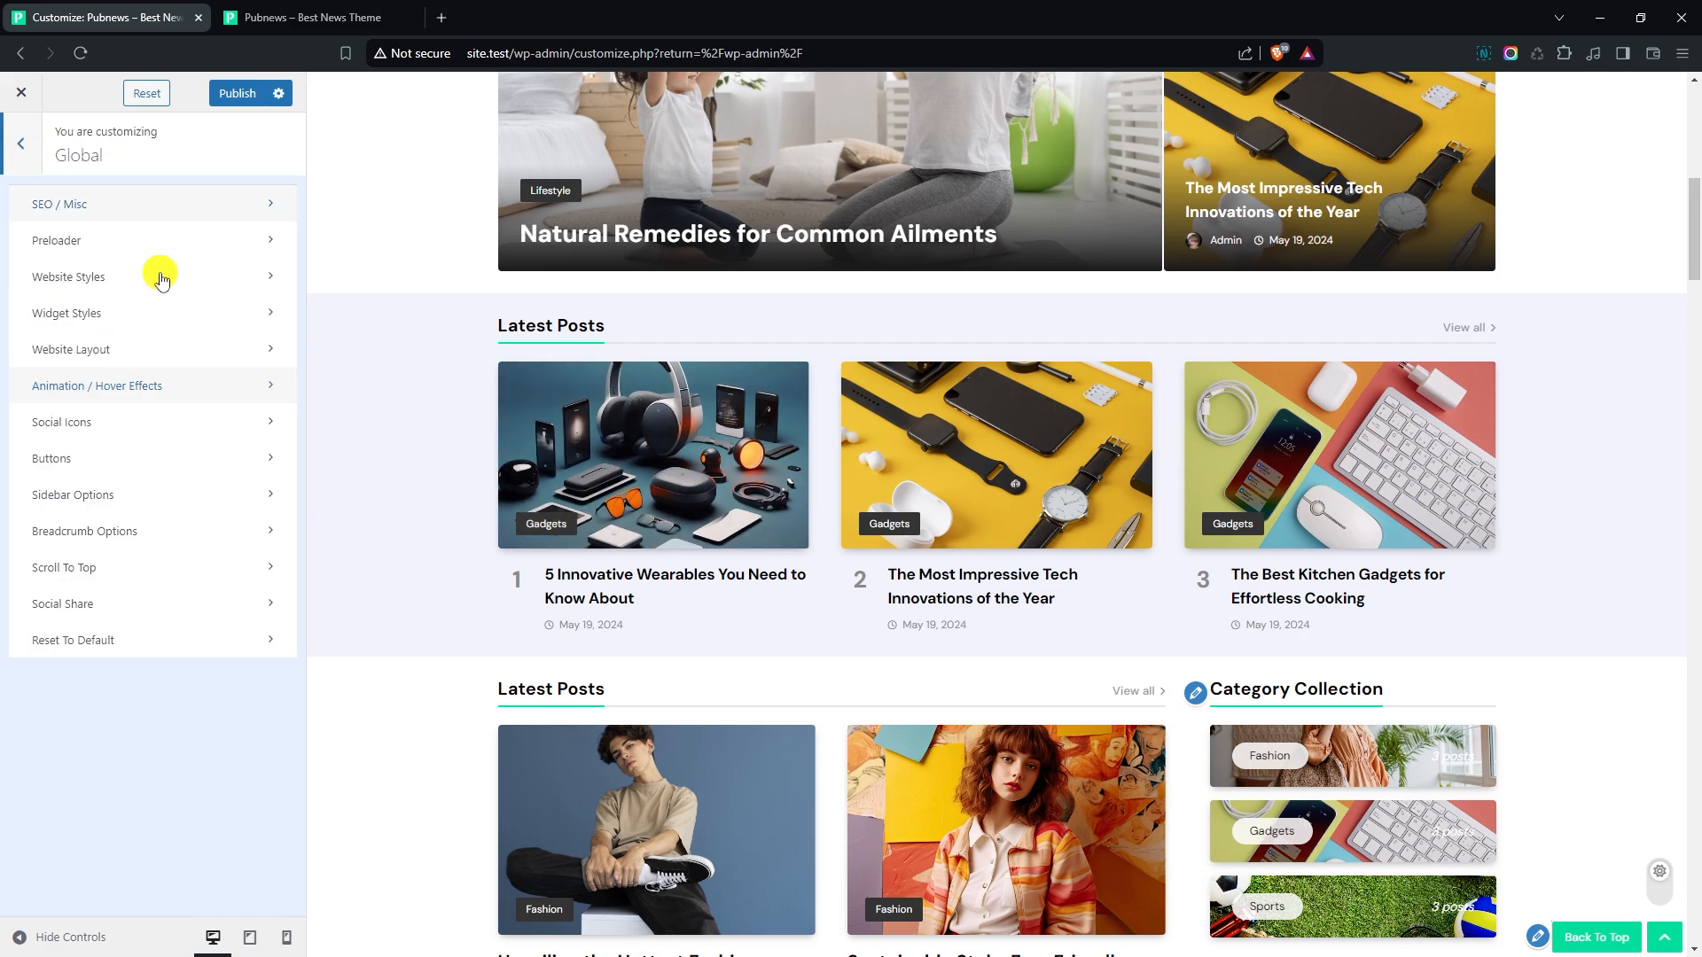
- Open the global social icons settings and check the choices for where the icon links open
click(76, 424)
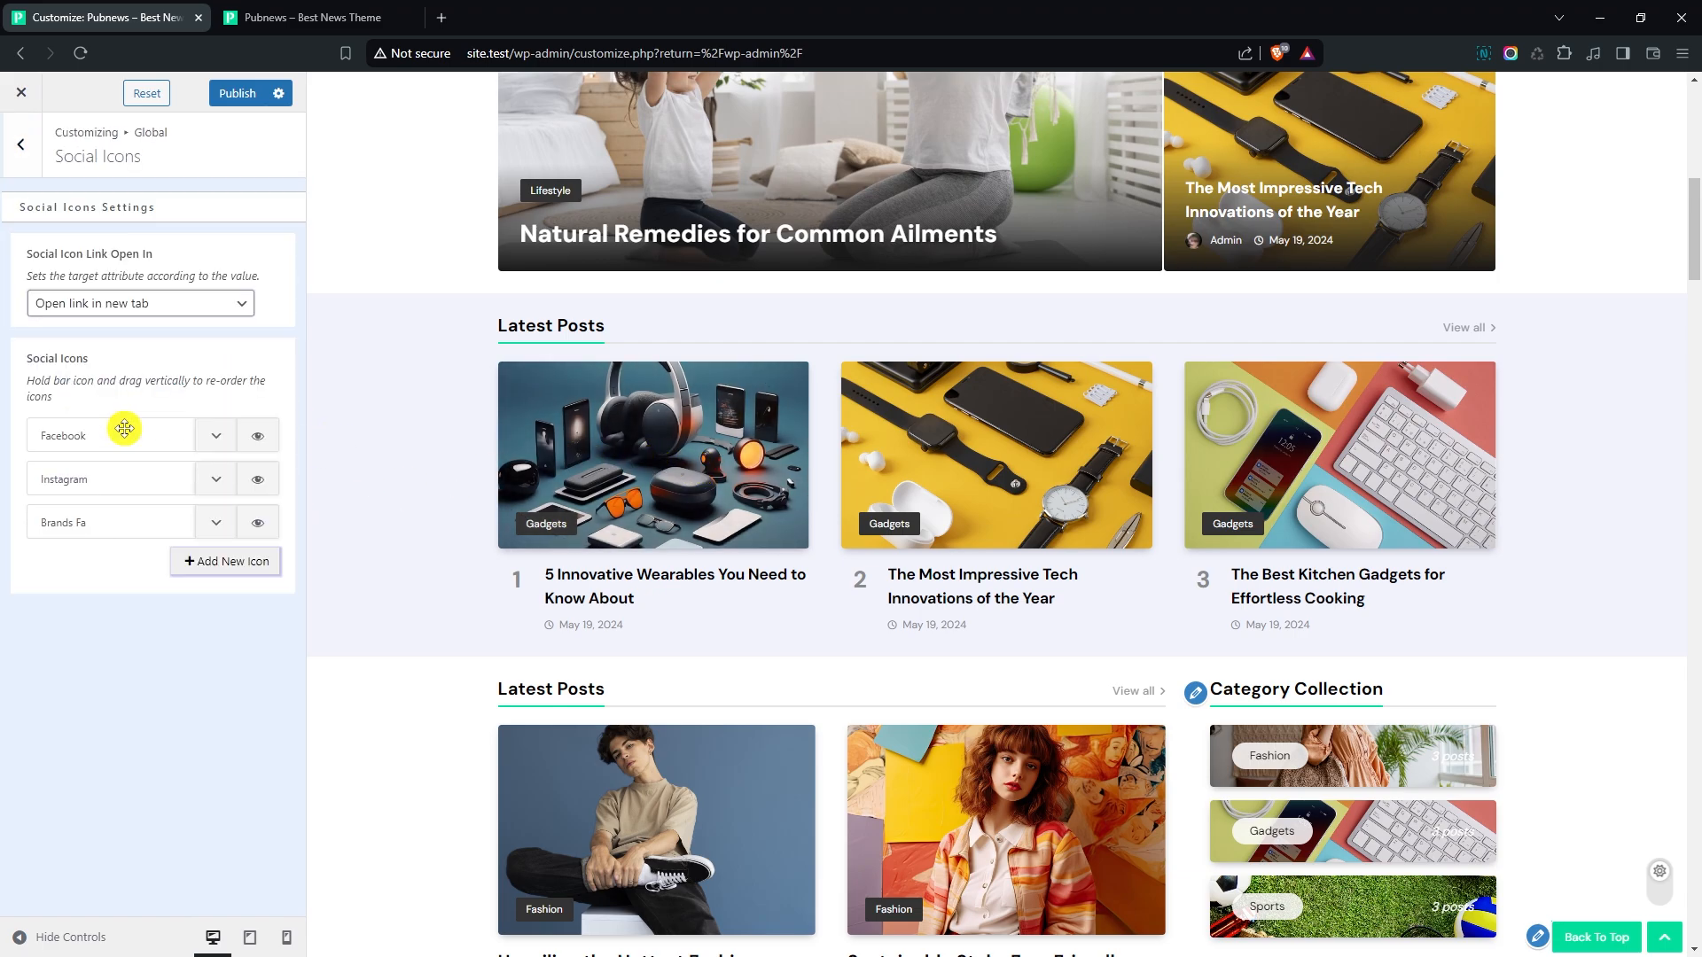
scroll(380, 322, up, 9)
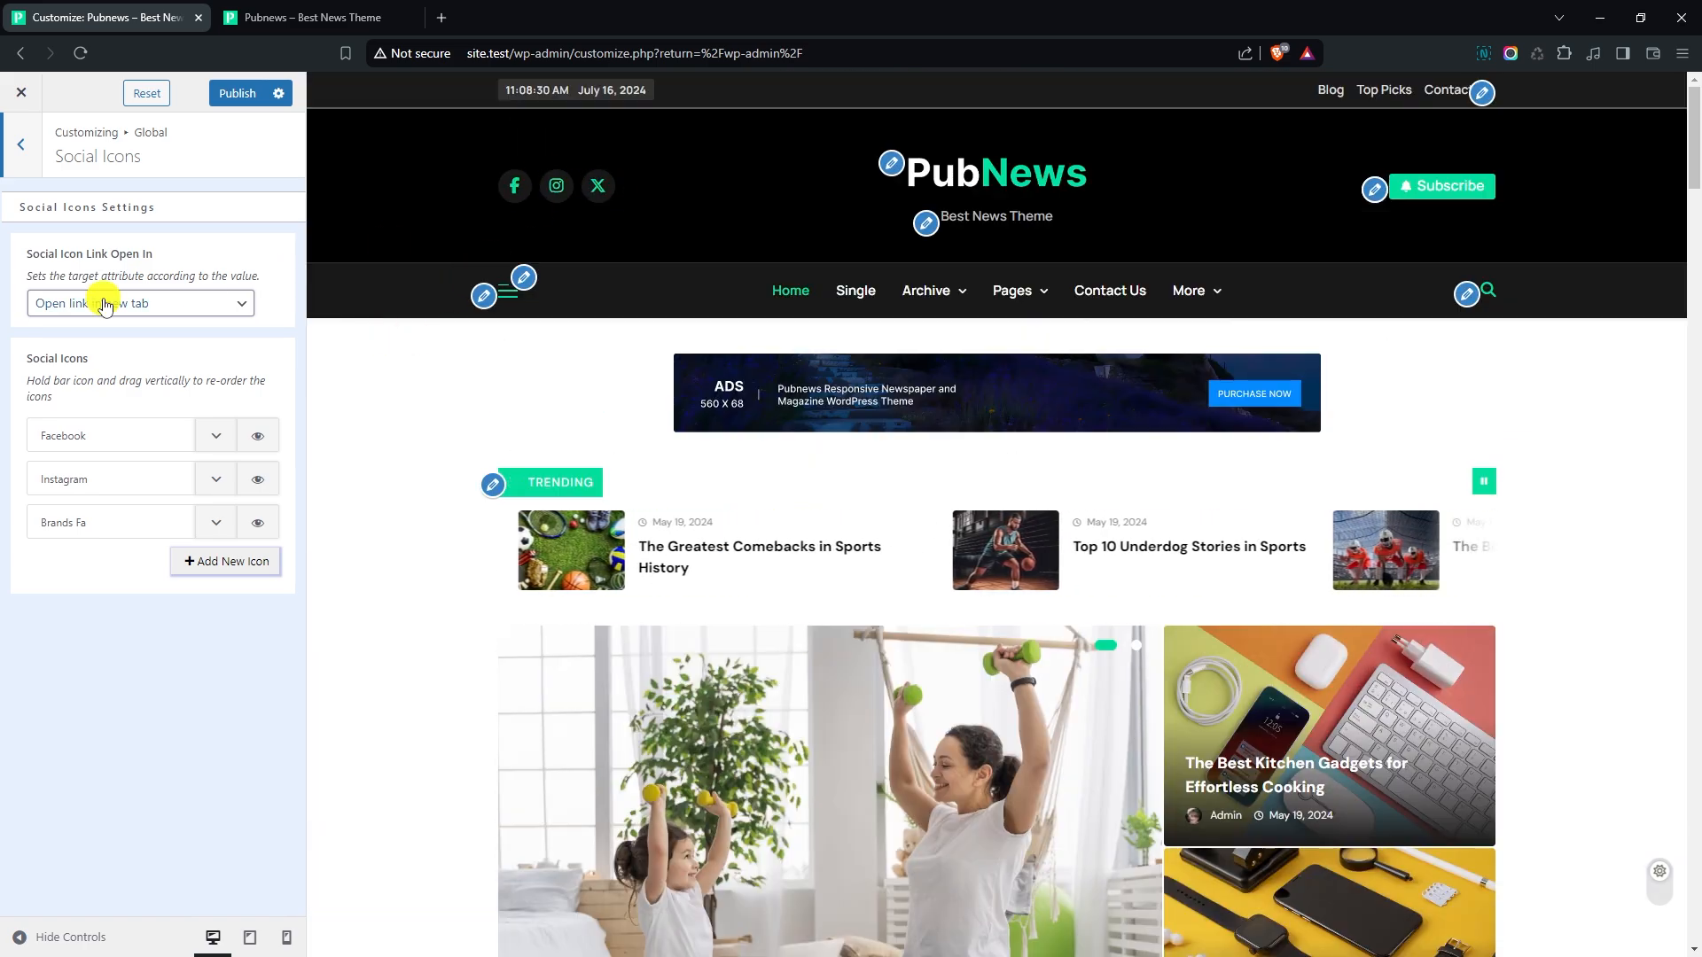
click(133, 303)
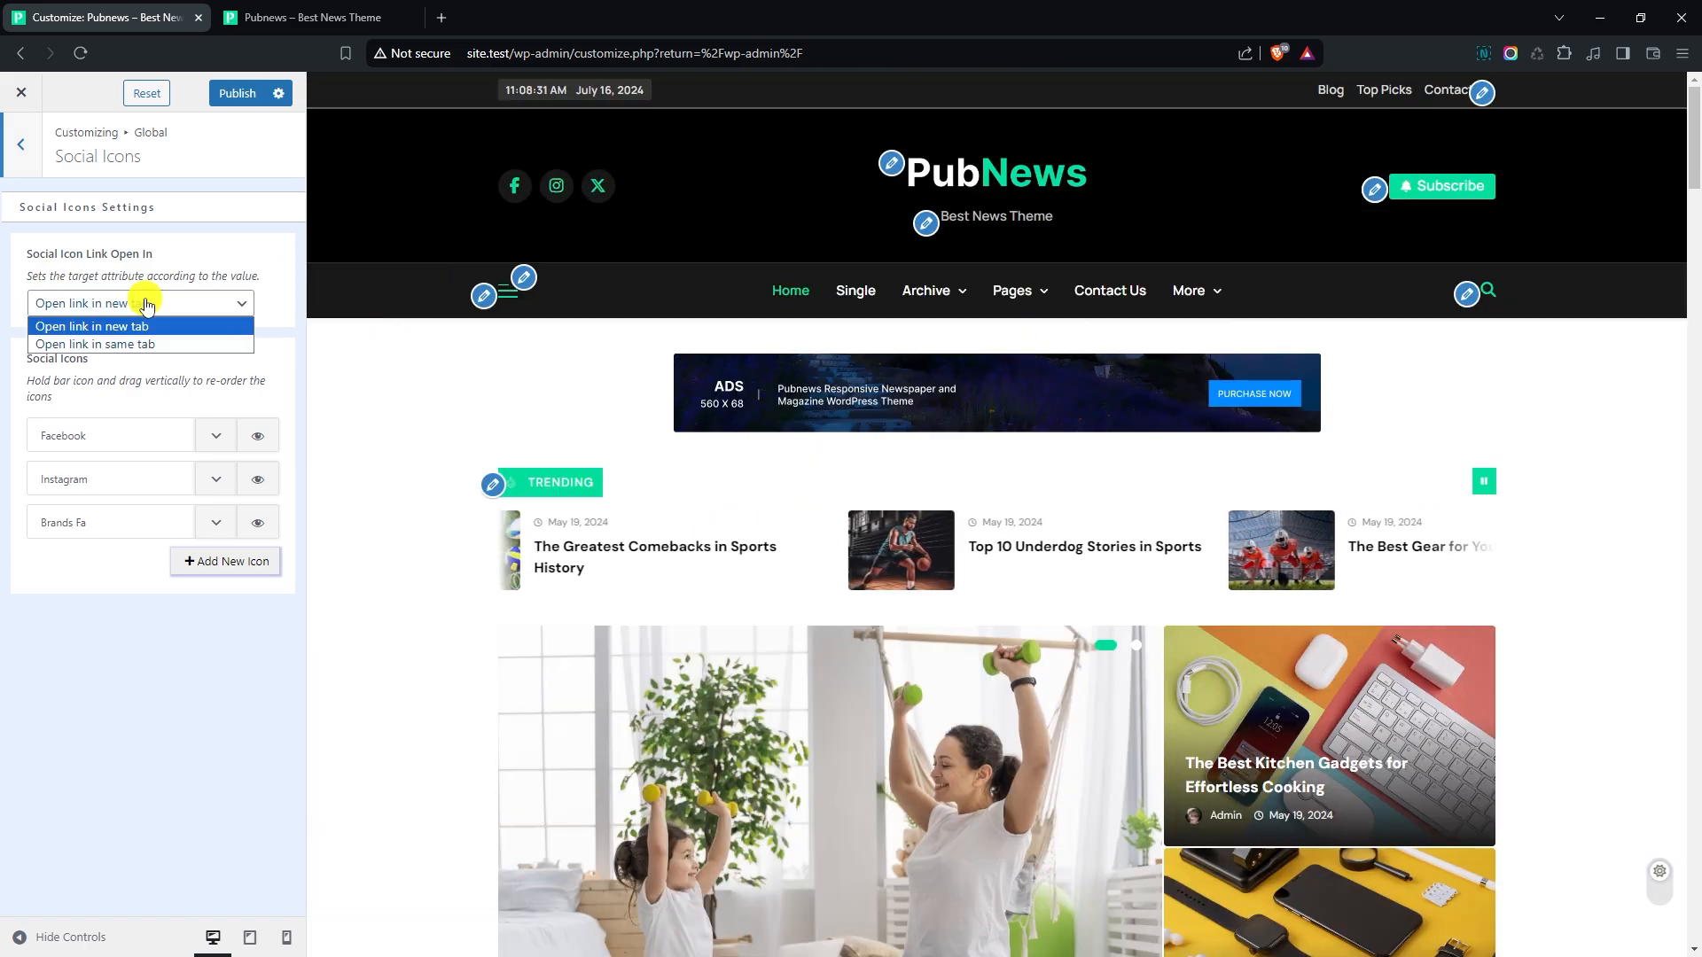
click(134, 365)
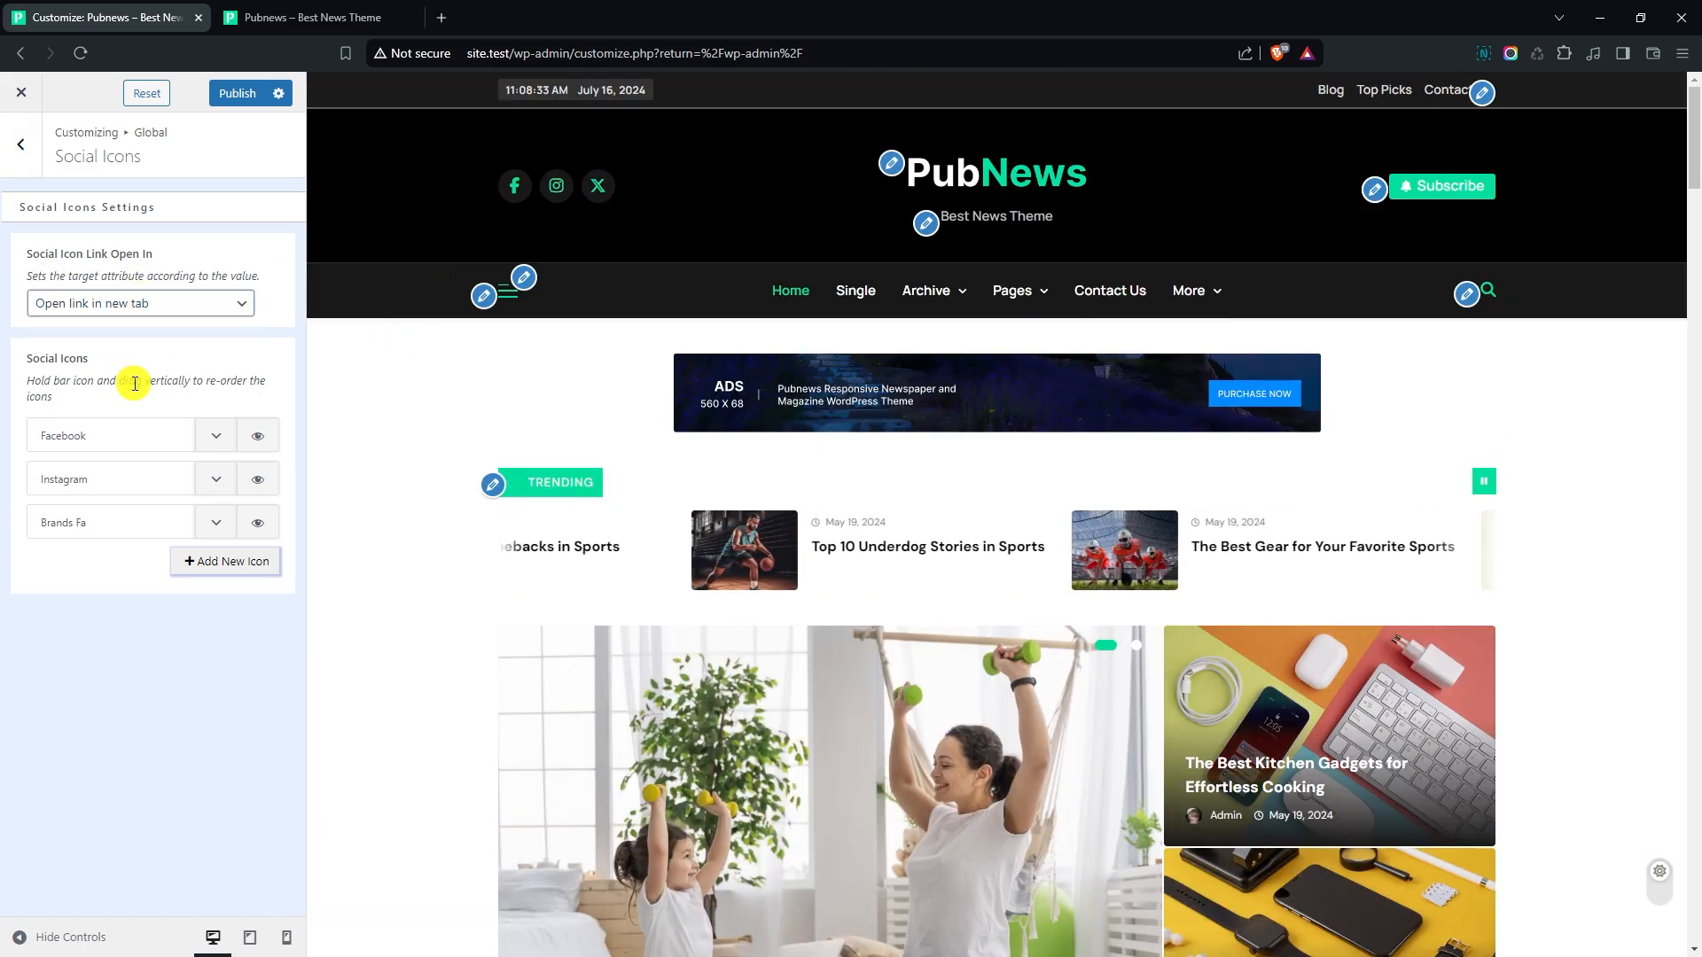
- Add a new social icon using the Messenger symbol, found by searching for "mess", and return to the global options
click(234, 563)
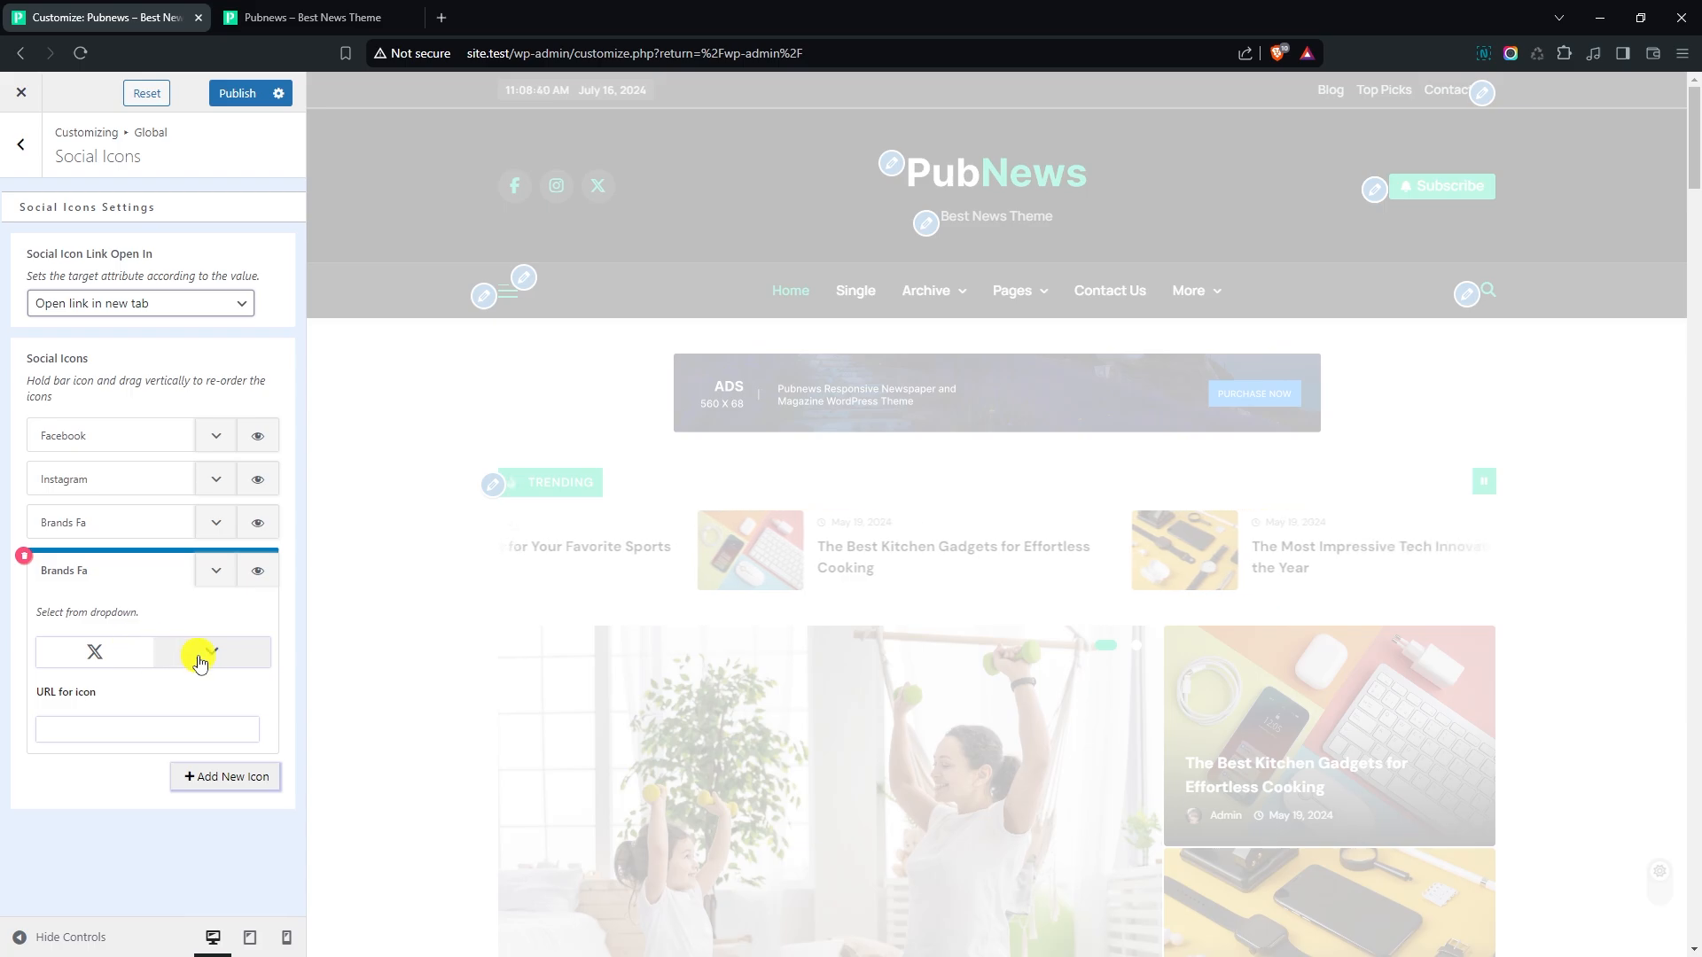
click(200, 660)
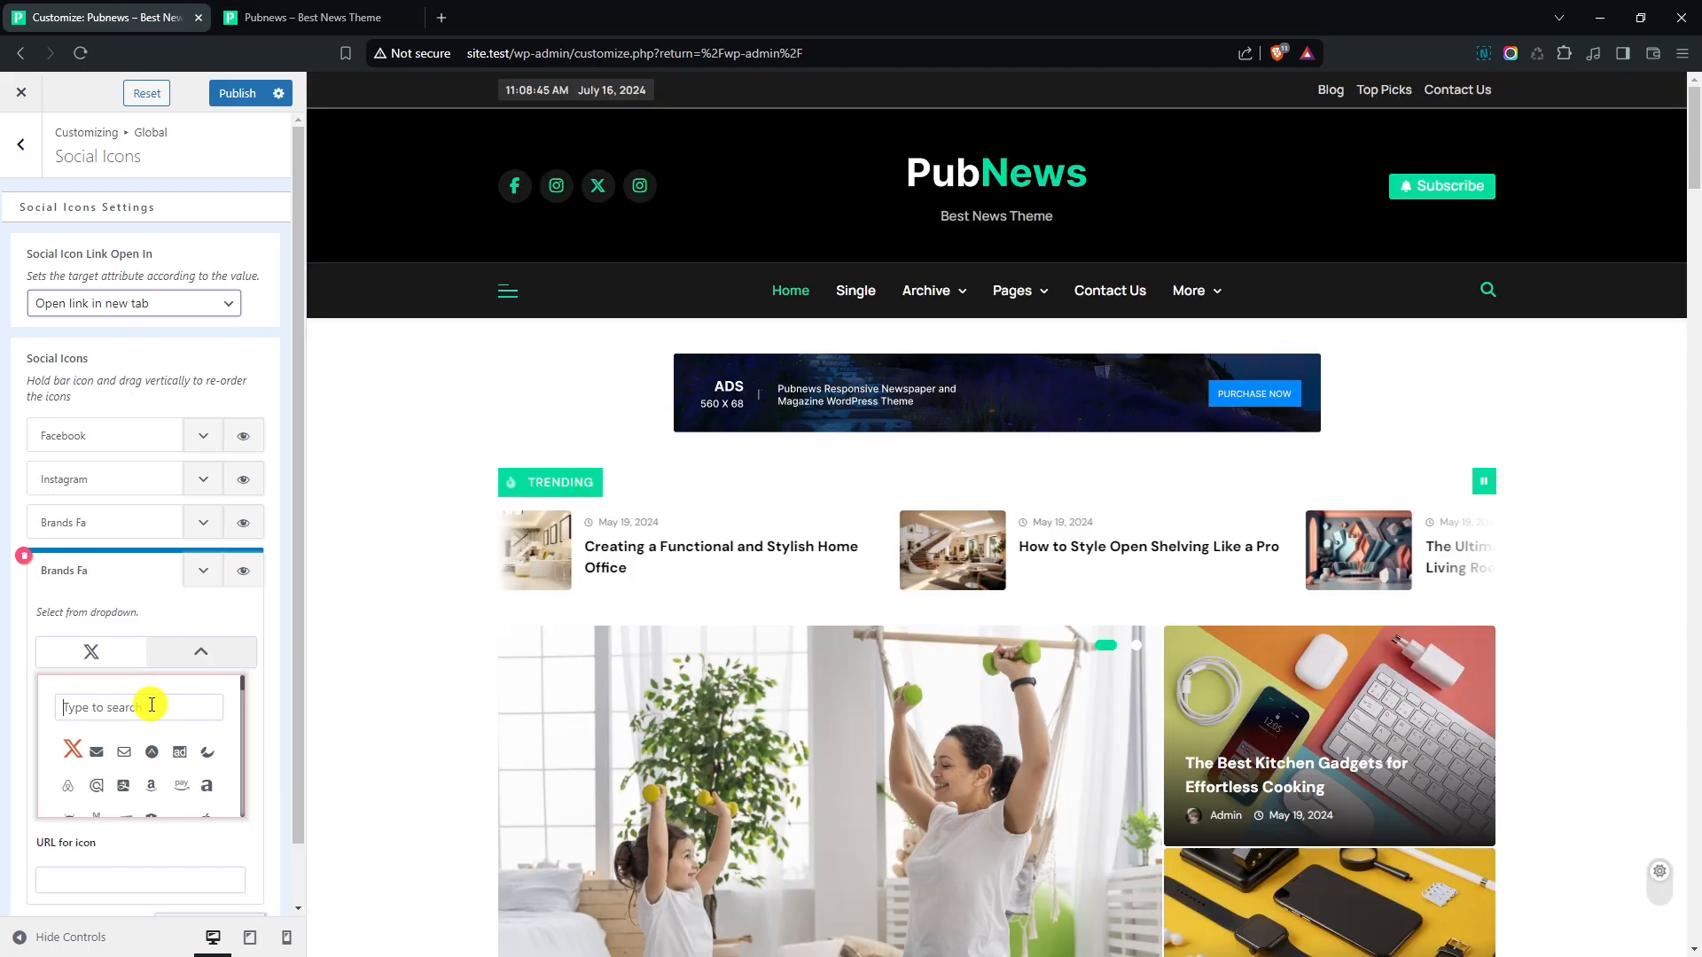
text(mess)
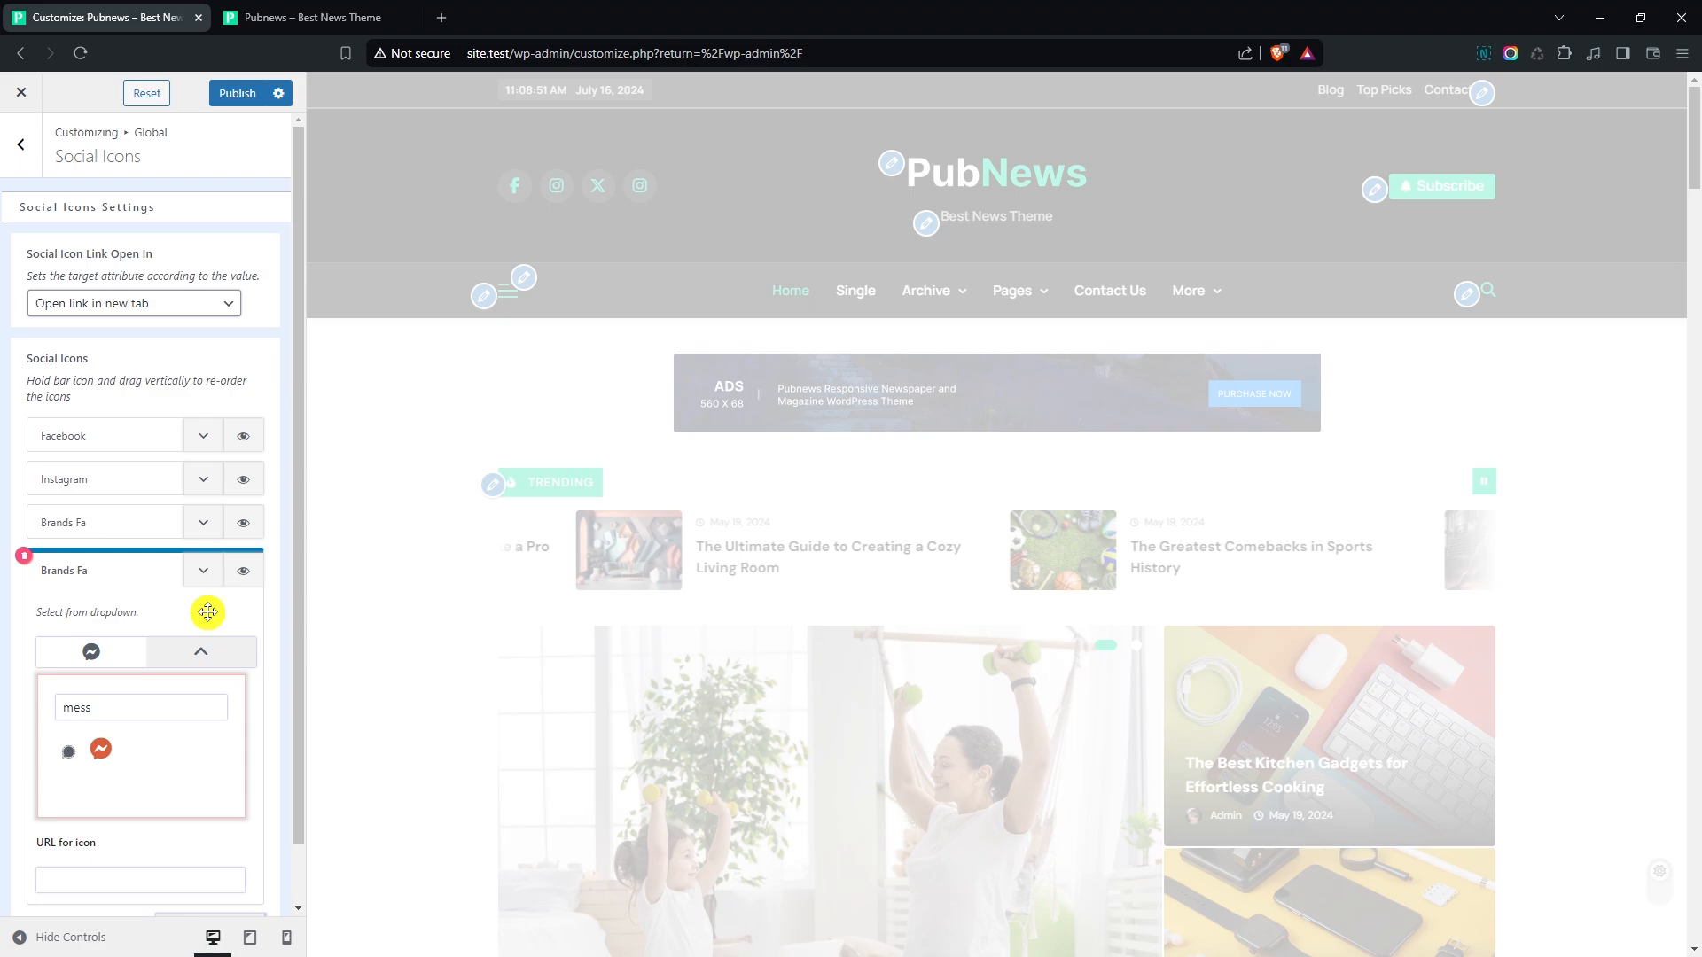
click(204, 570)
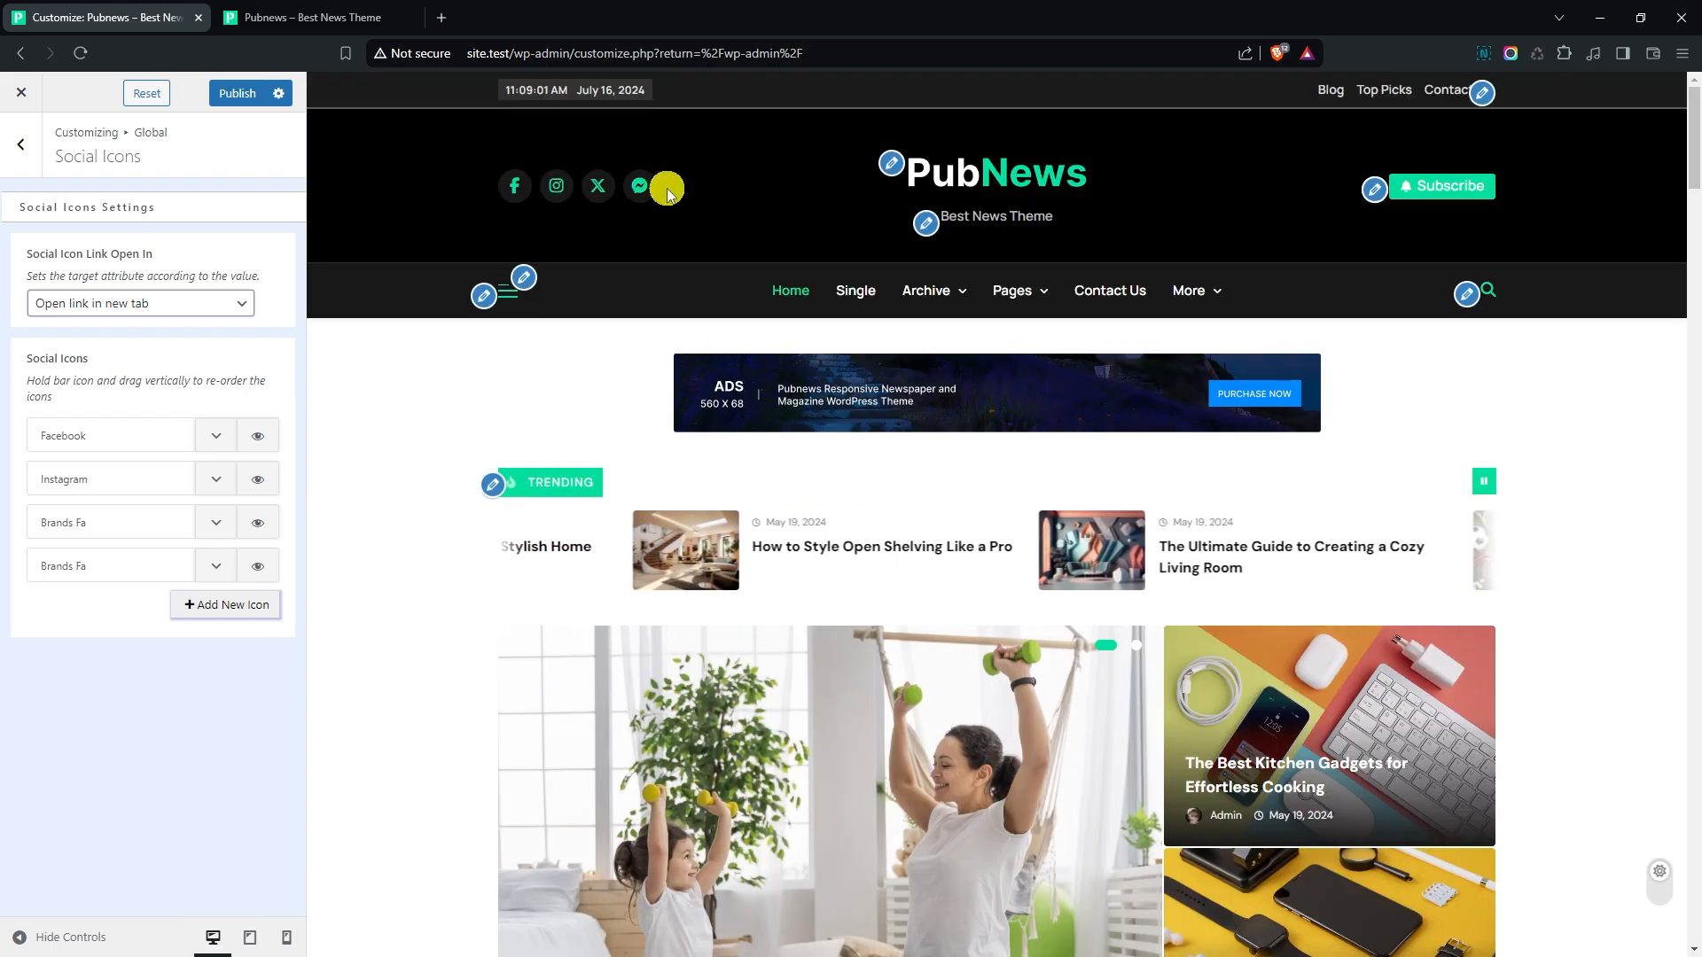
click(40, 158)
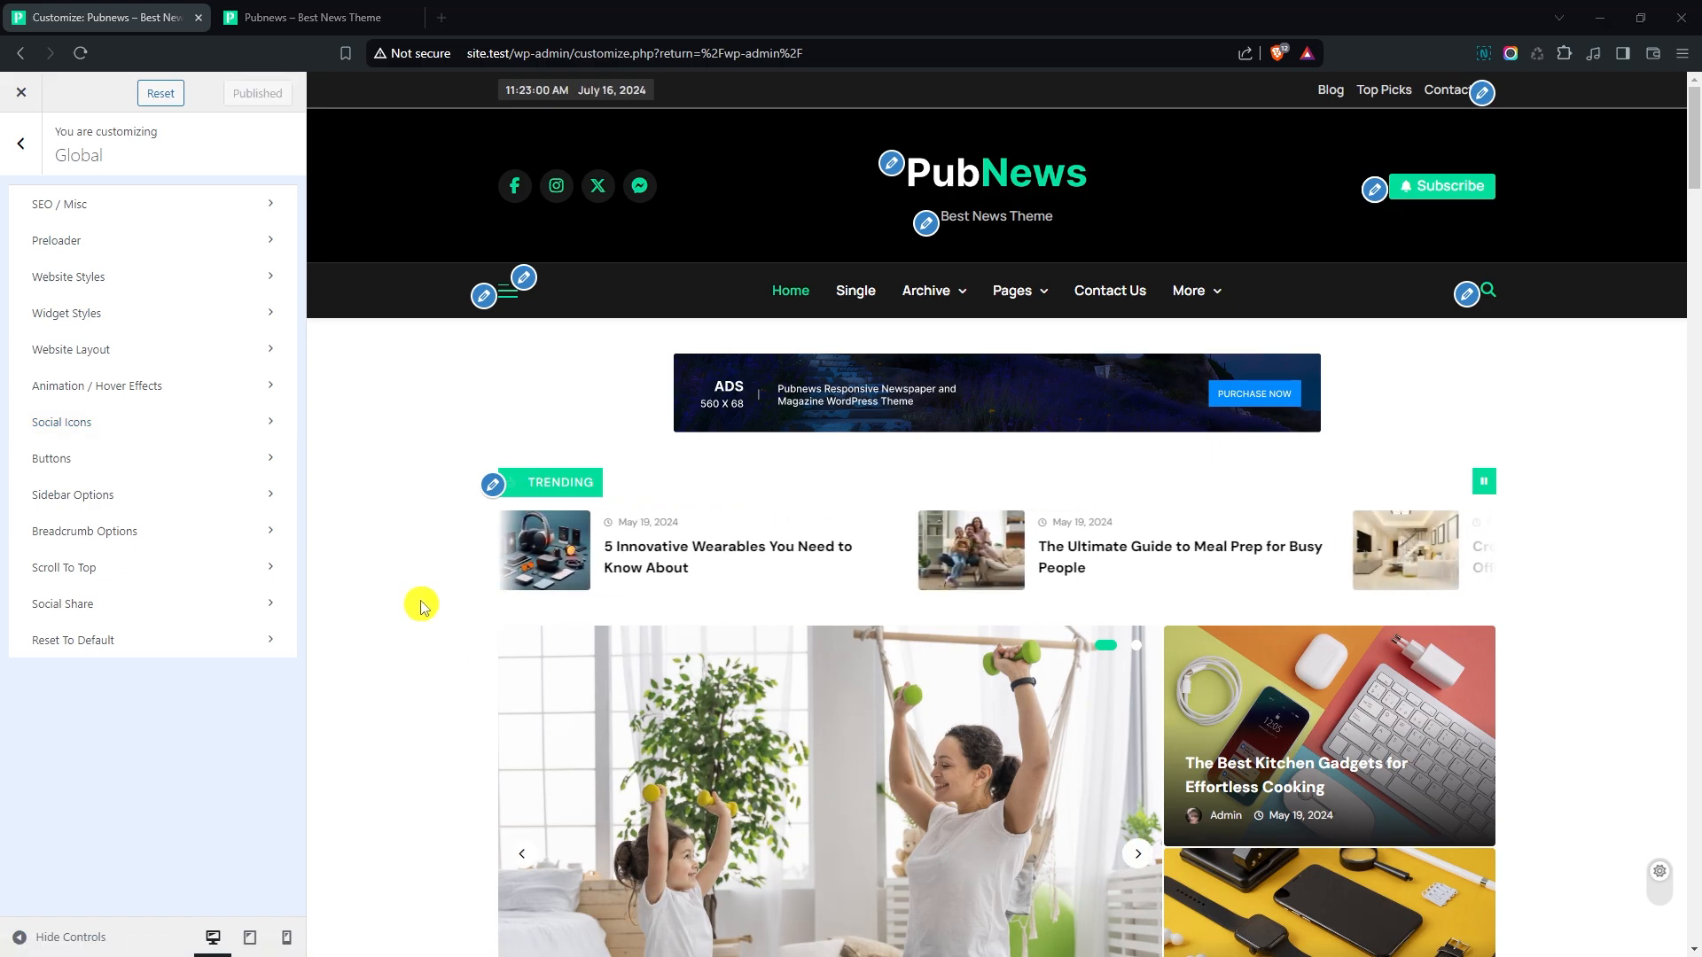
- Set the global button typography to the Manrope font with SemiBold 600 weight, keeping the 14 px font size
click(84, 456)
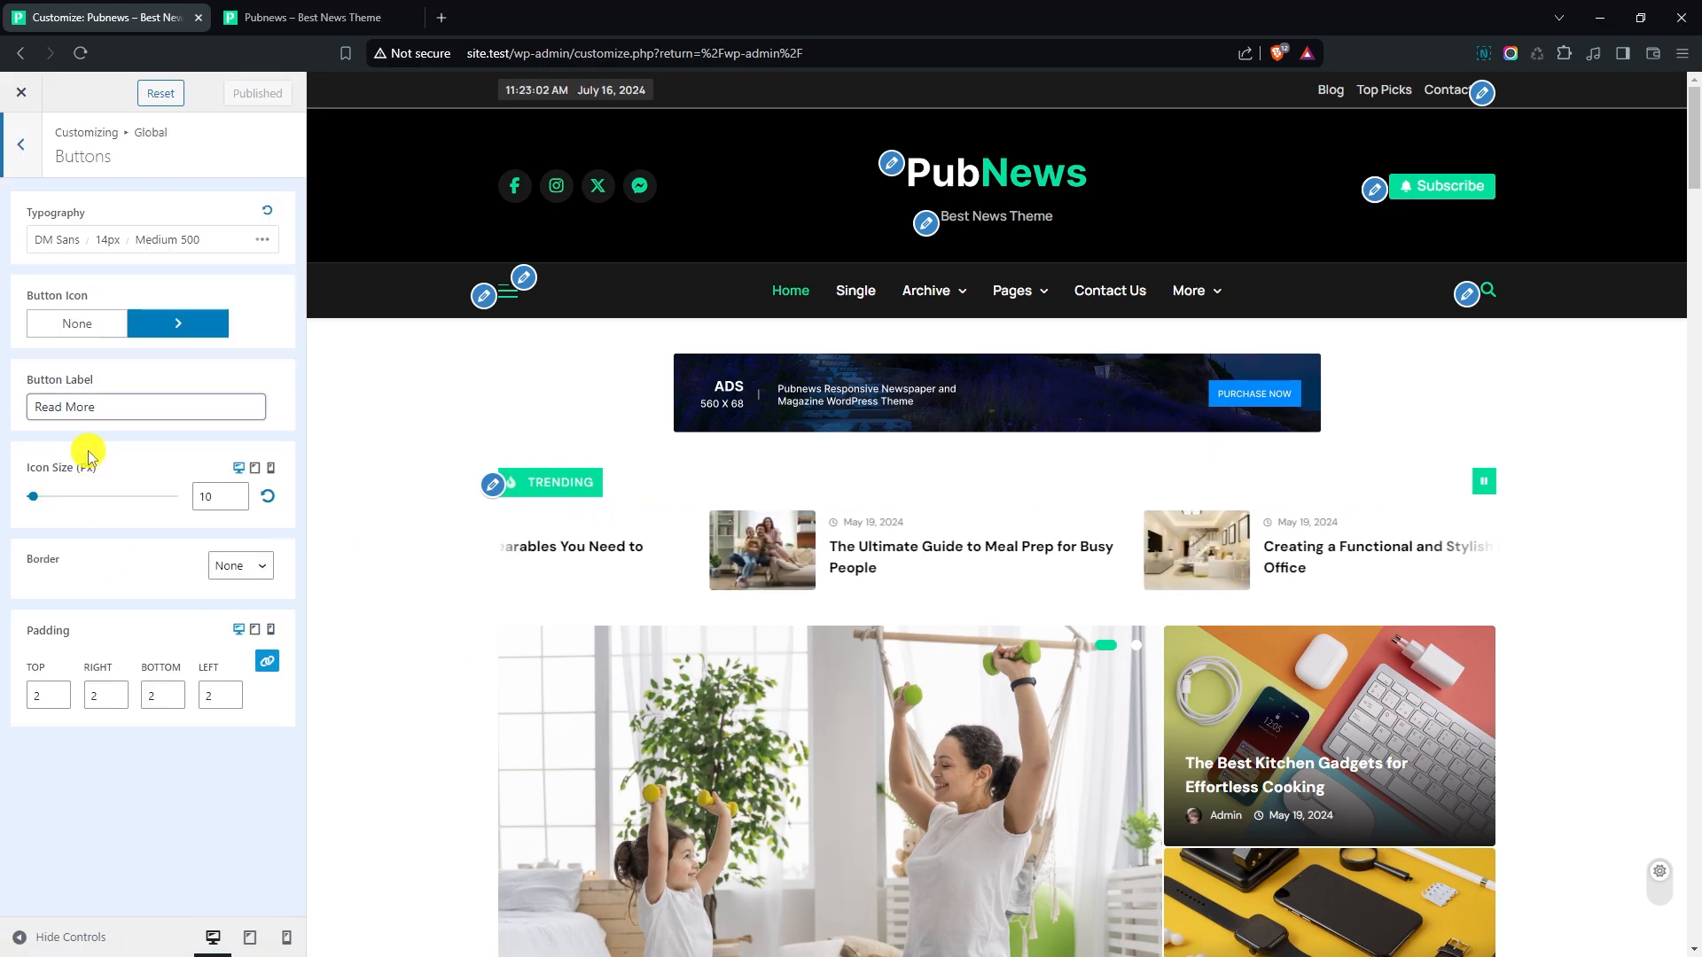
scroll(411, 512, down, 20)
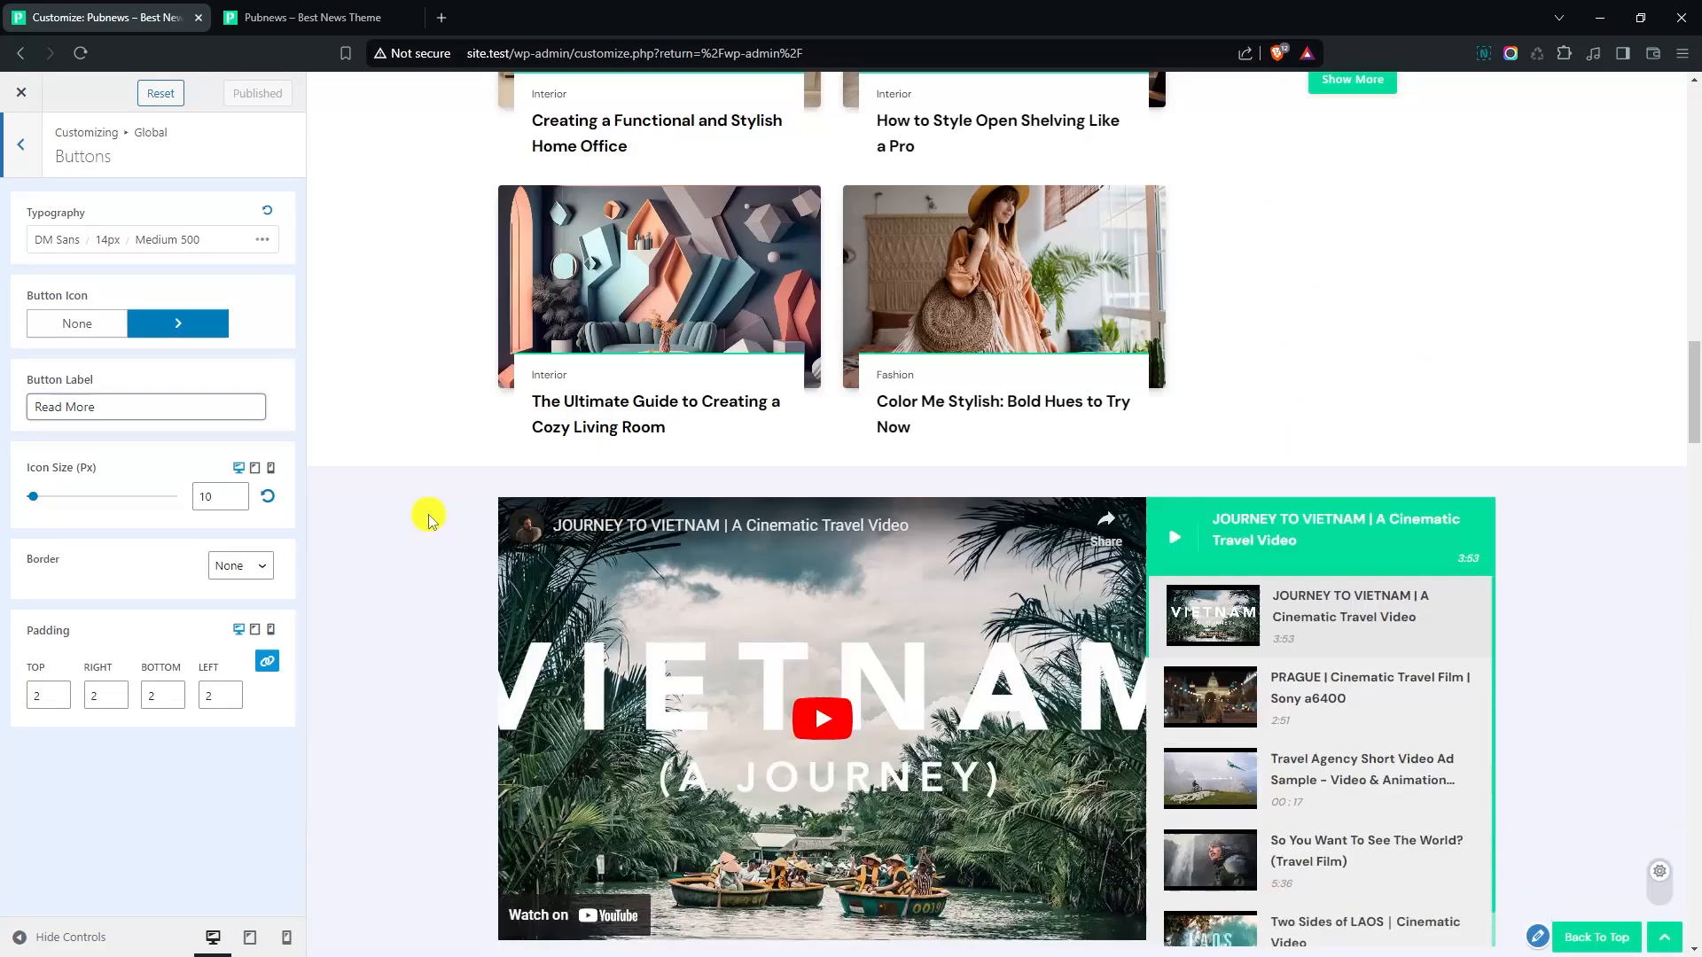
scroll(428, 523, down, 1)
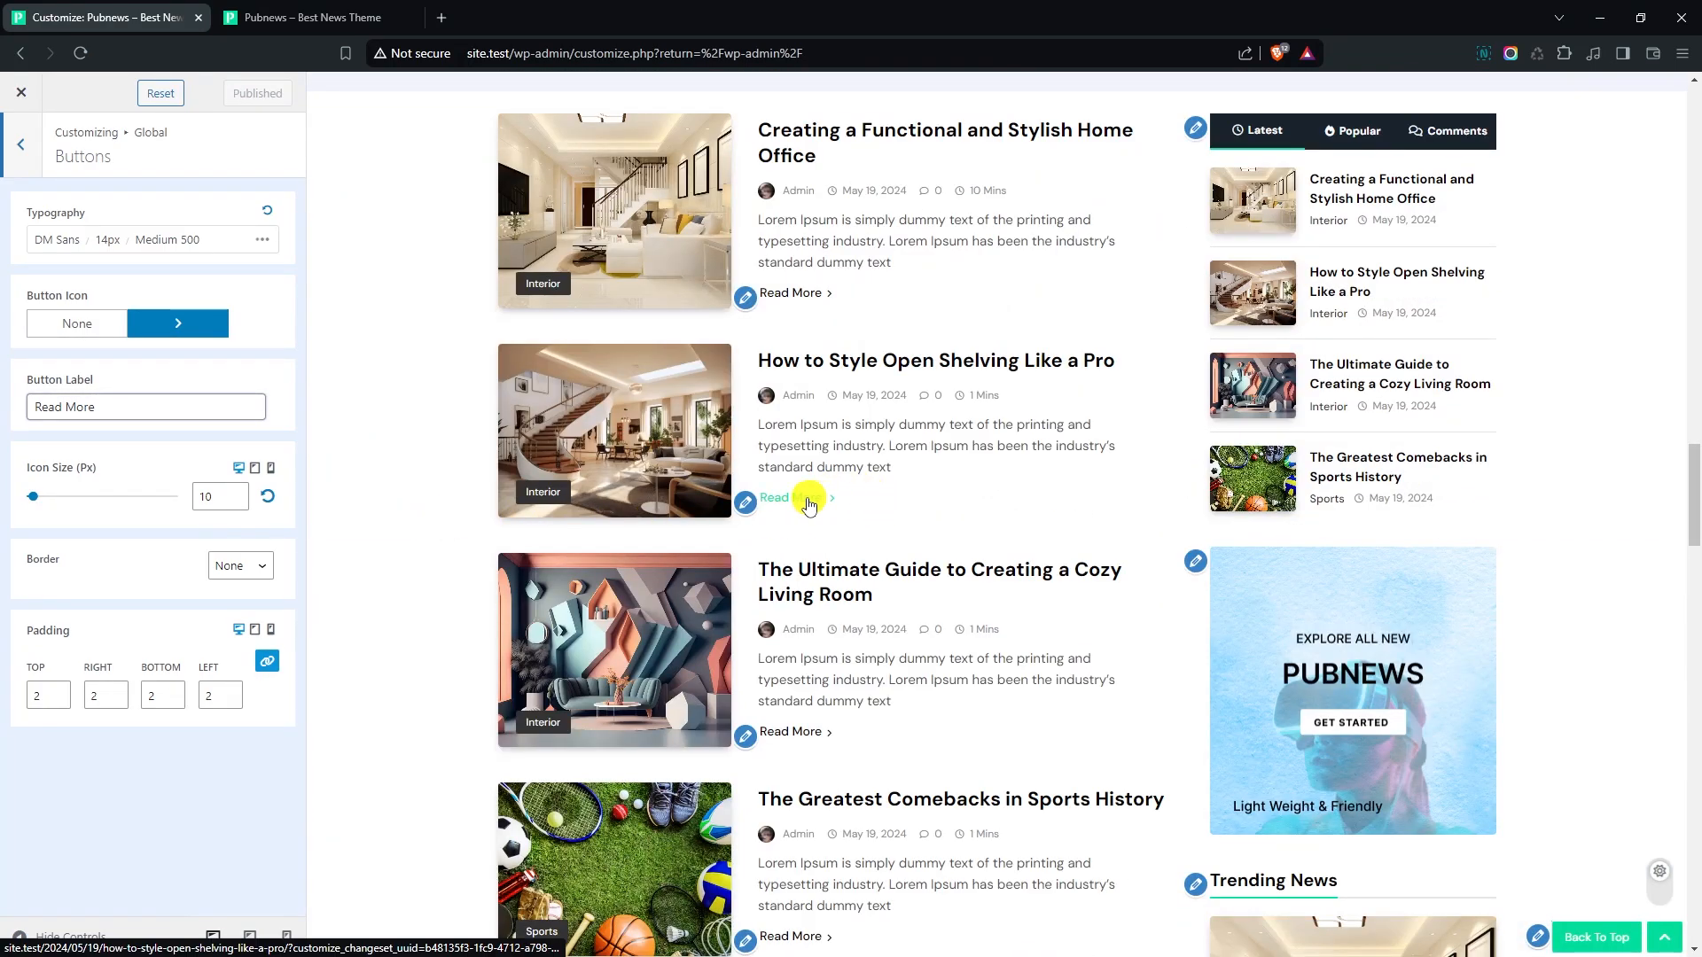
click(110, 240)
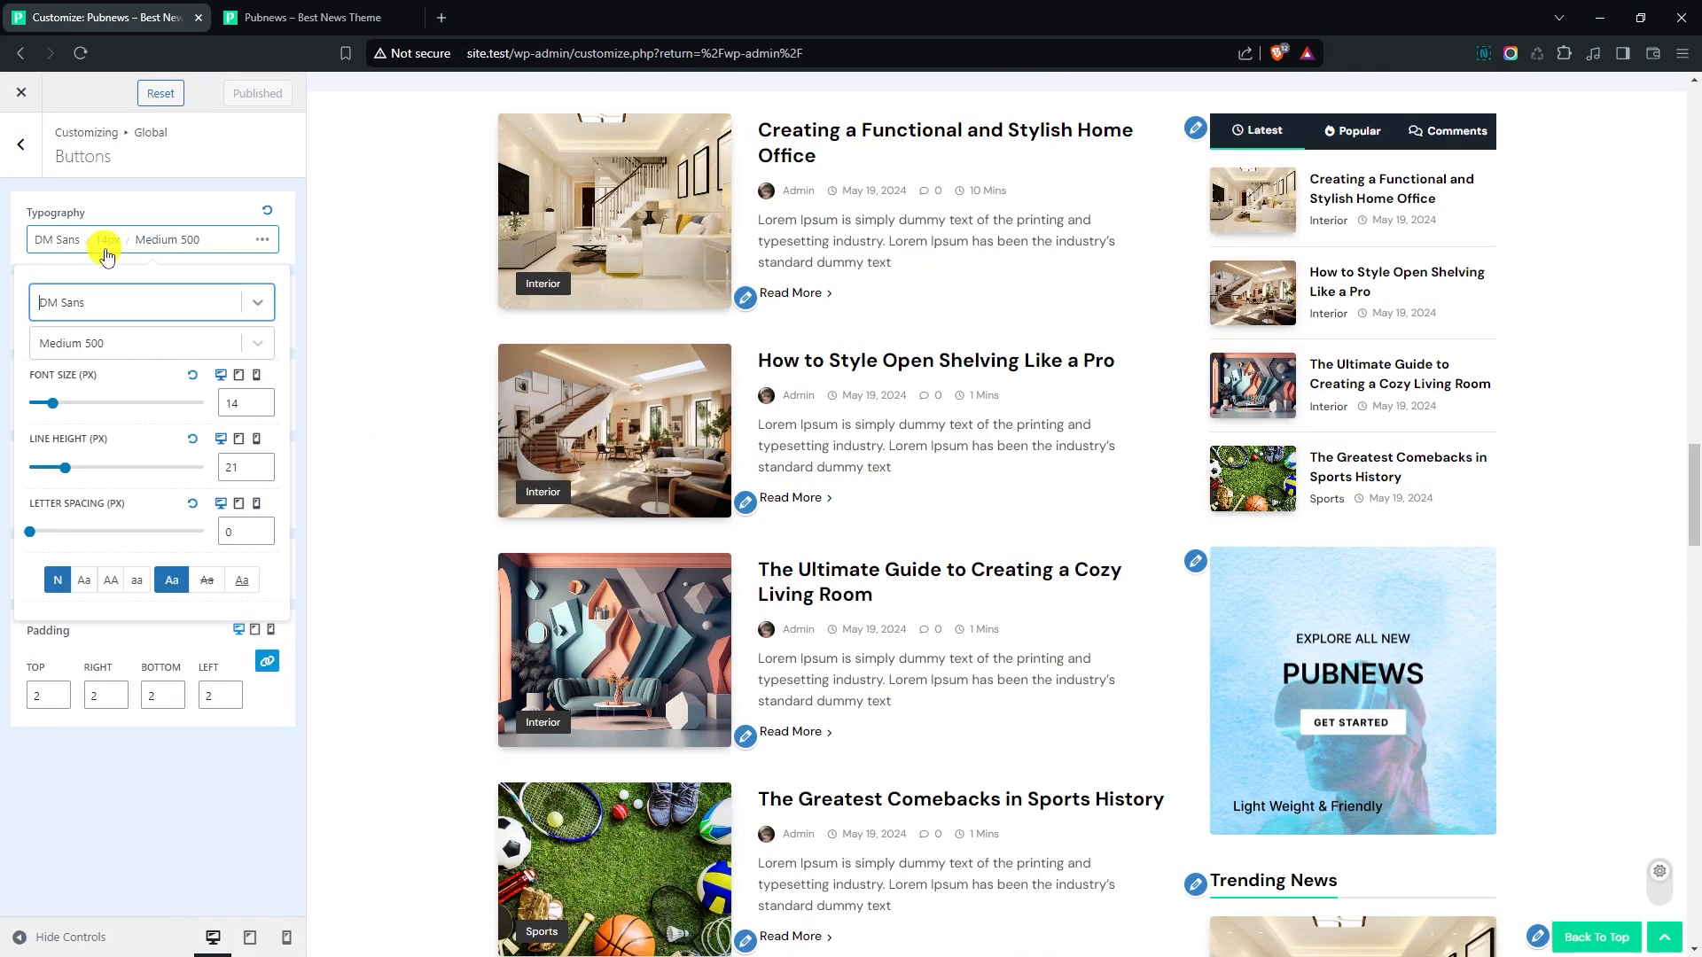
click(107, 304)
text(manro)
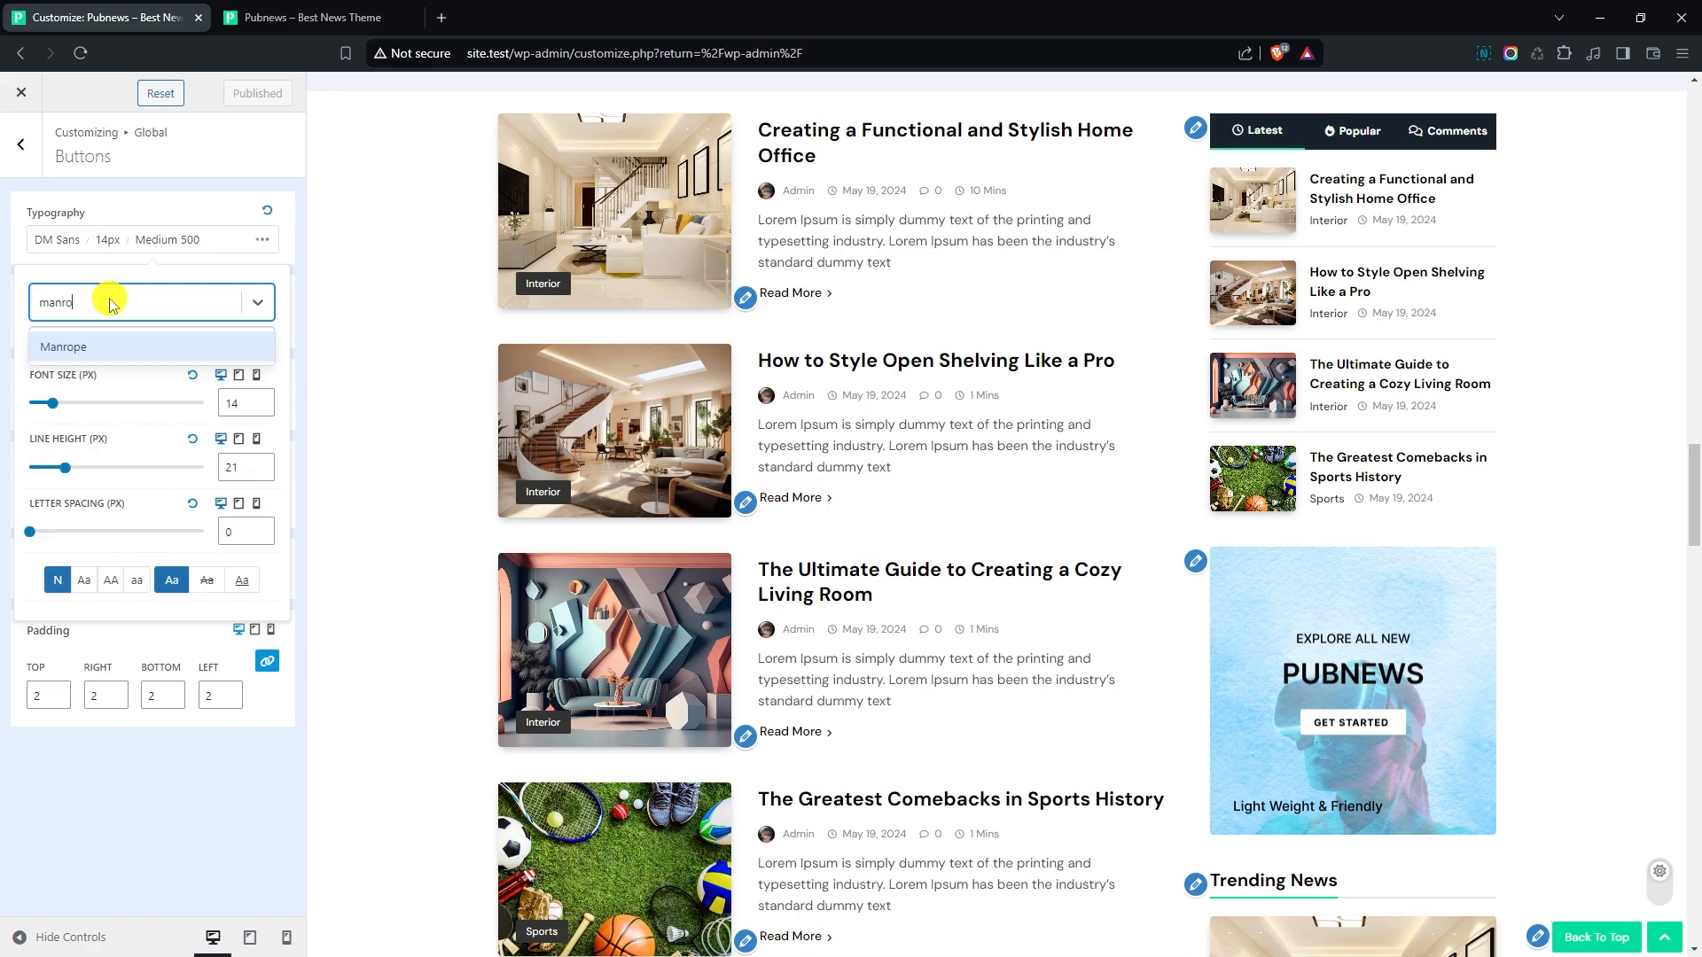
key(Return)
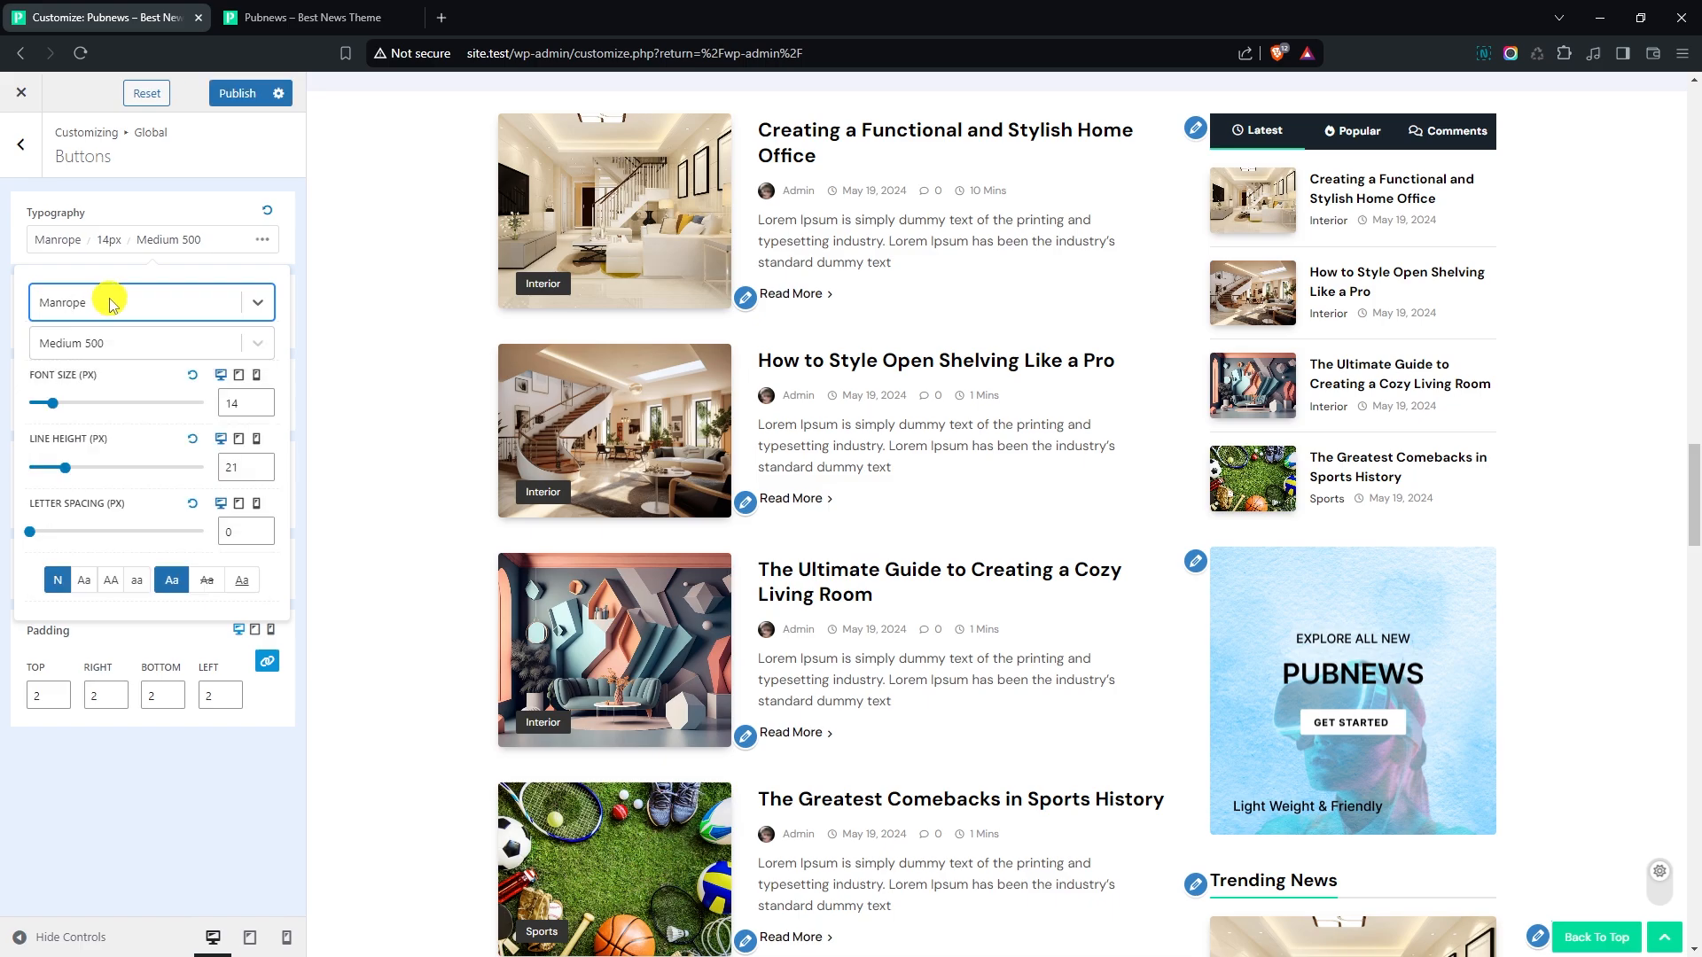
click(133, 344)
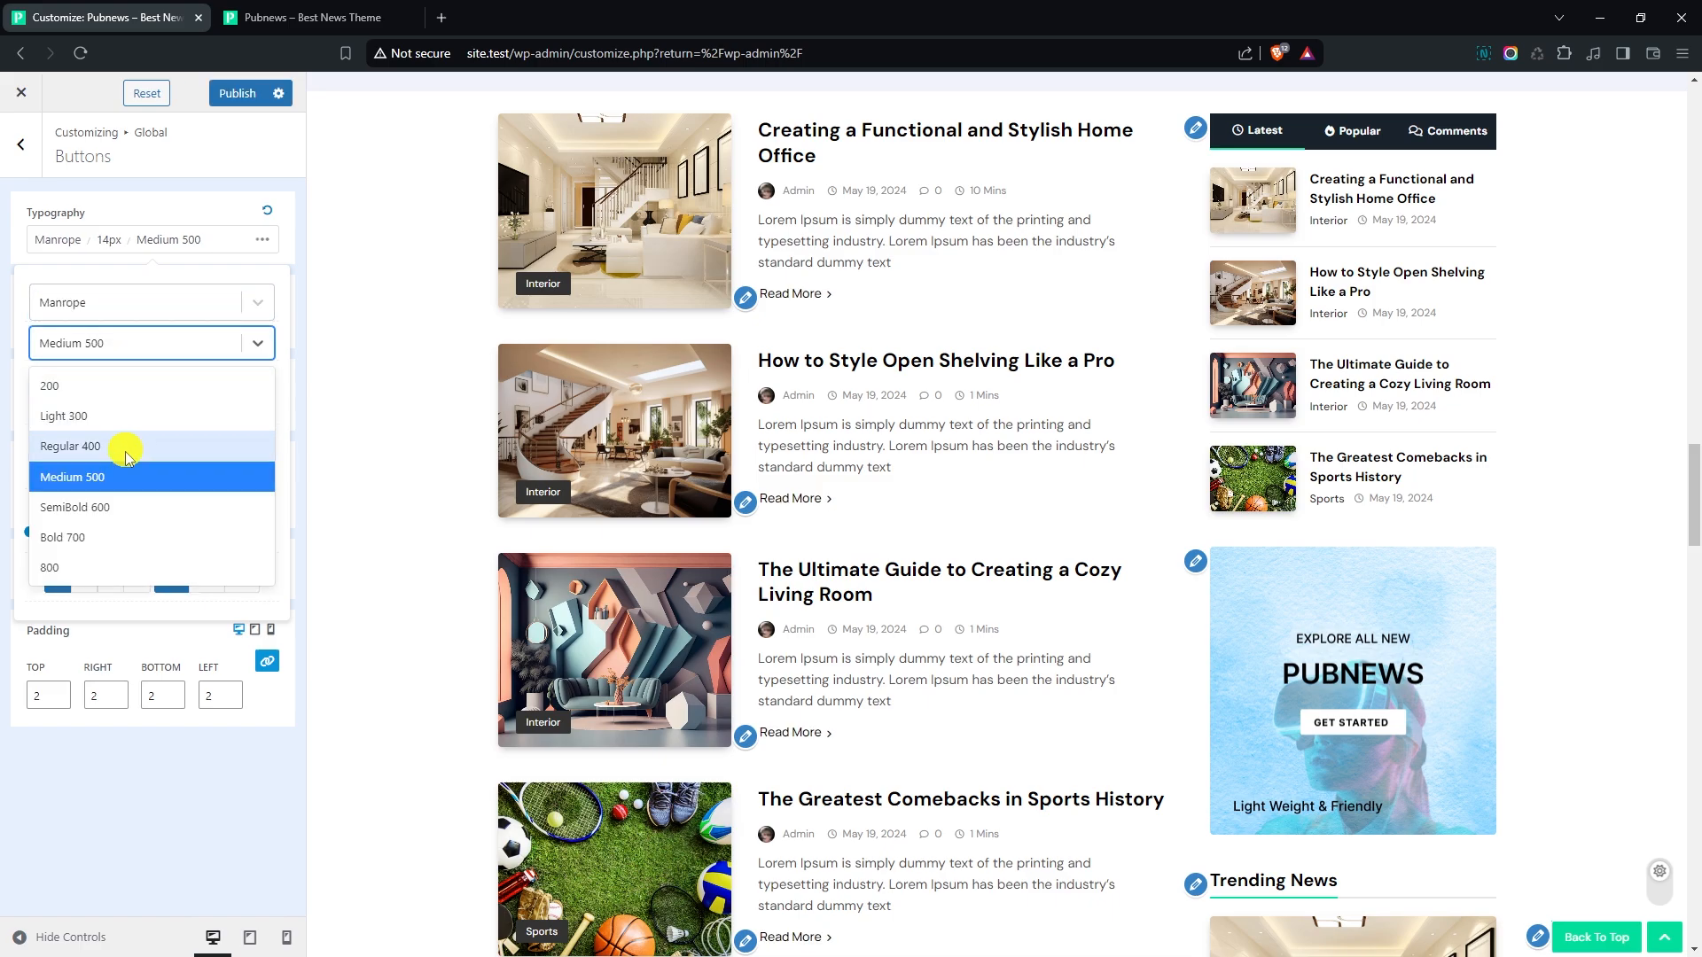
click(122, 505)
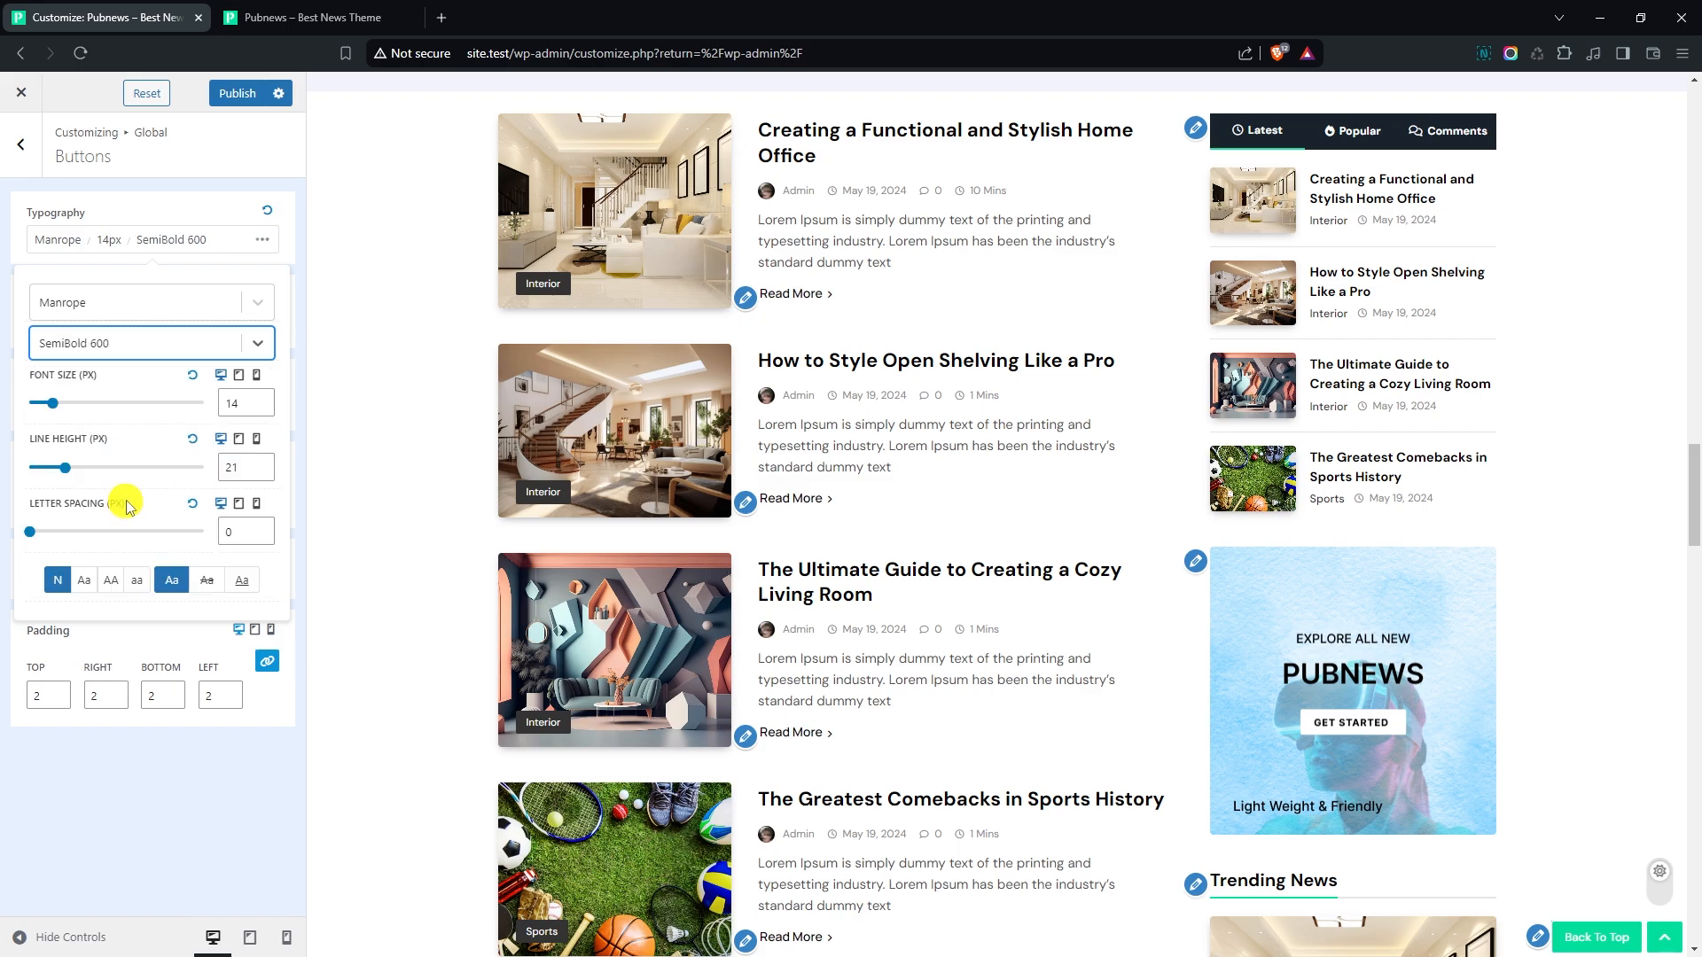
click(264, 400)
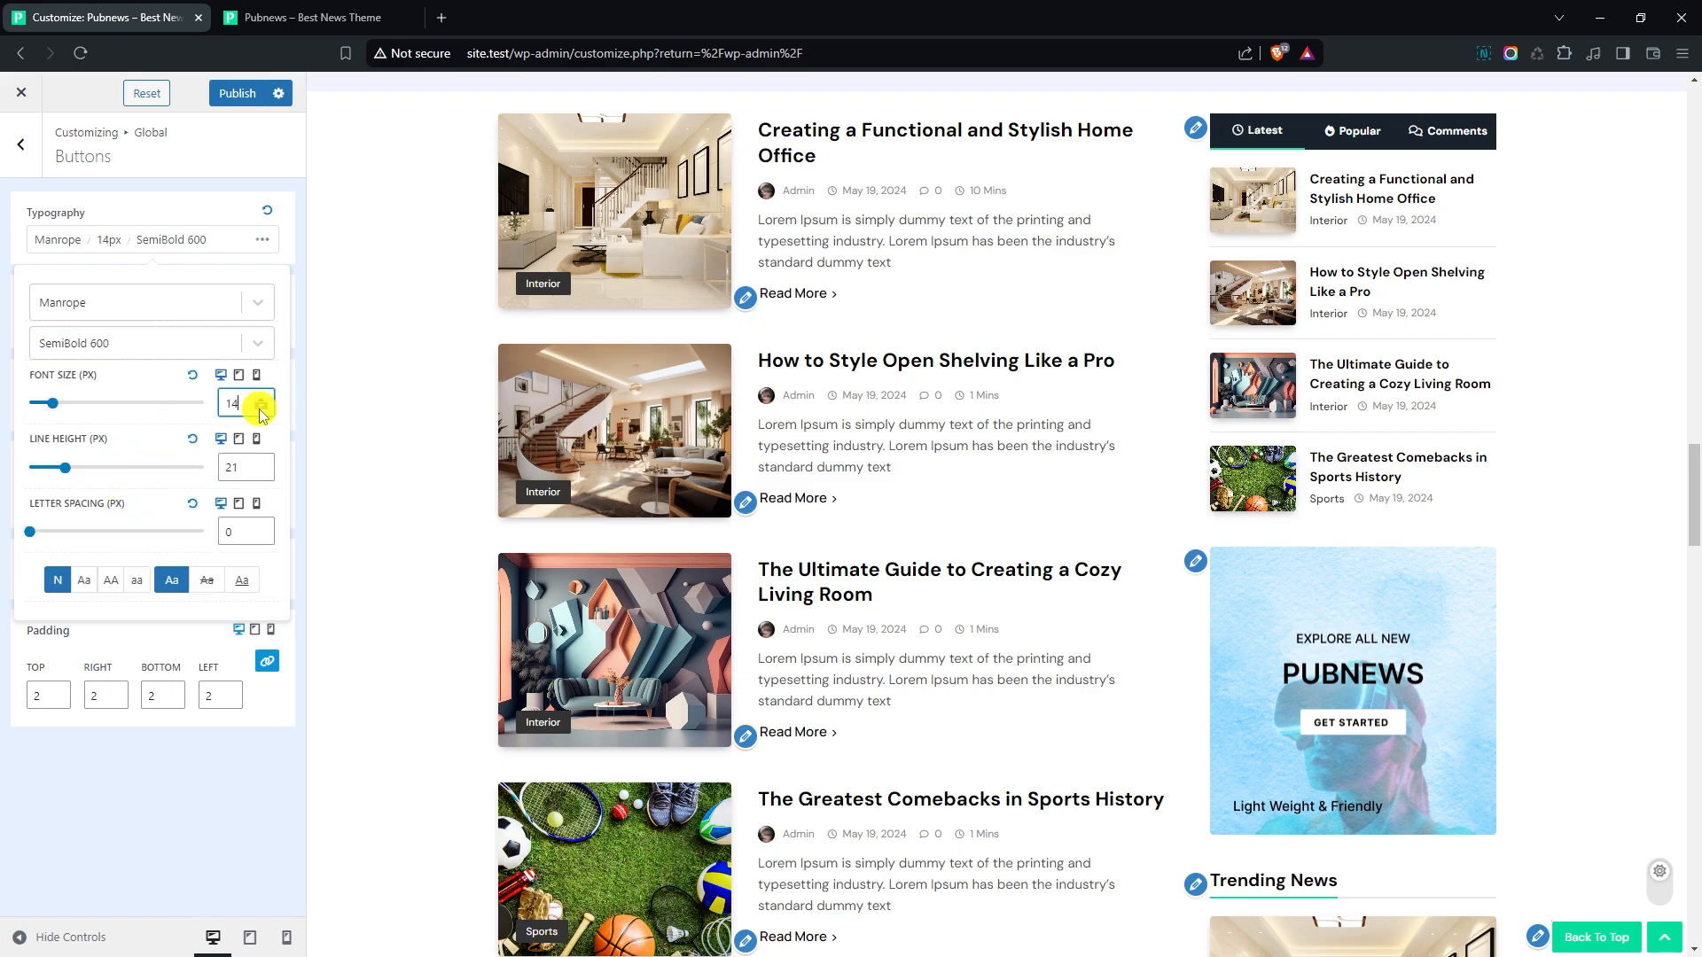
click(127, 641)
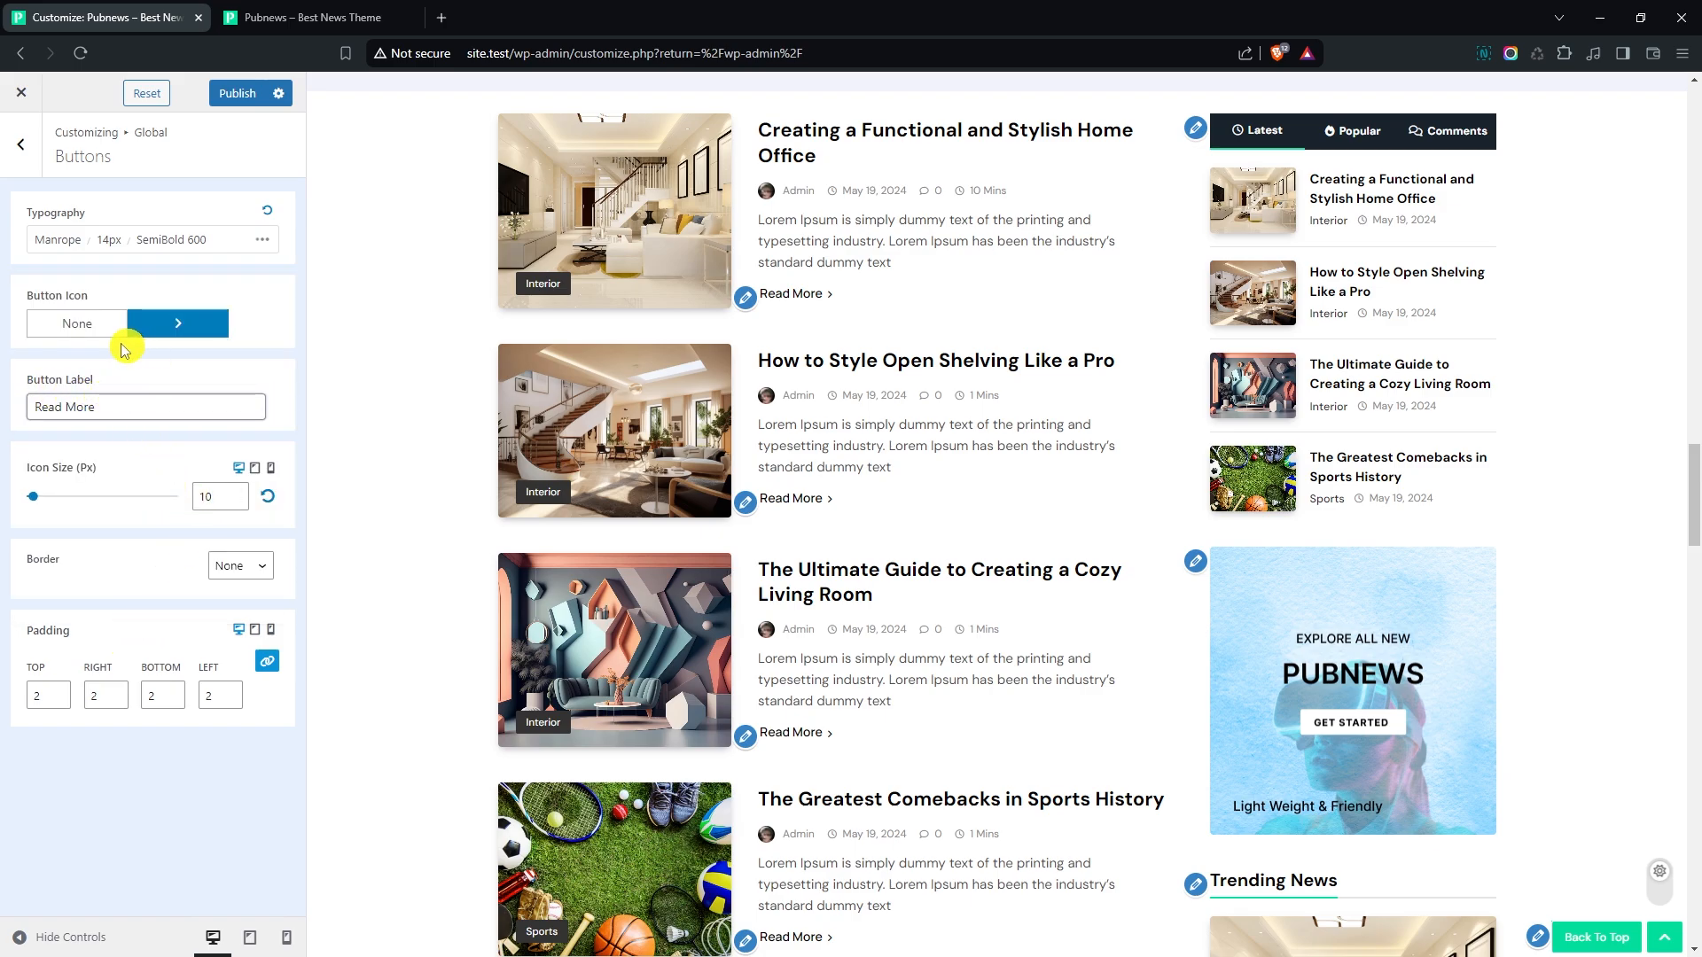
- Change the Read More button icon to a right-pointing arrow, found by searching for "arrow", and set its size to 11 px
click(177, 336)
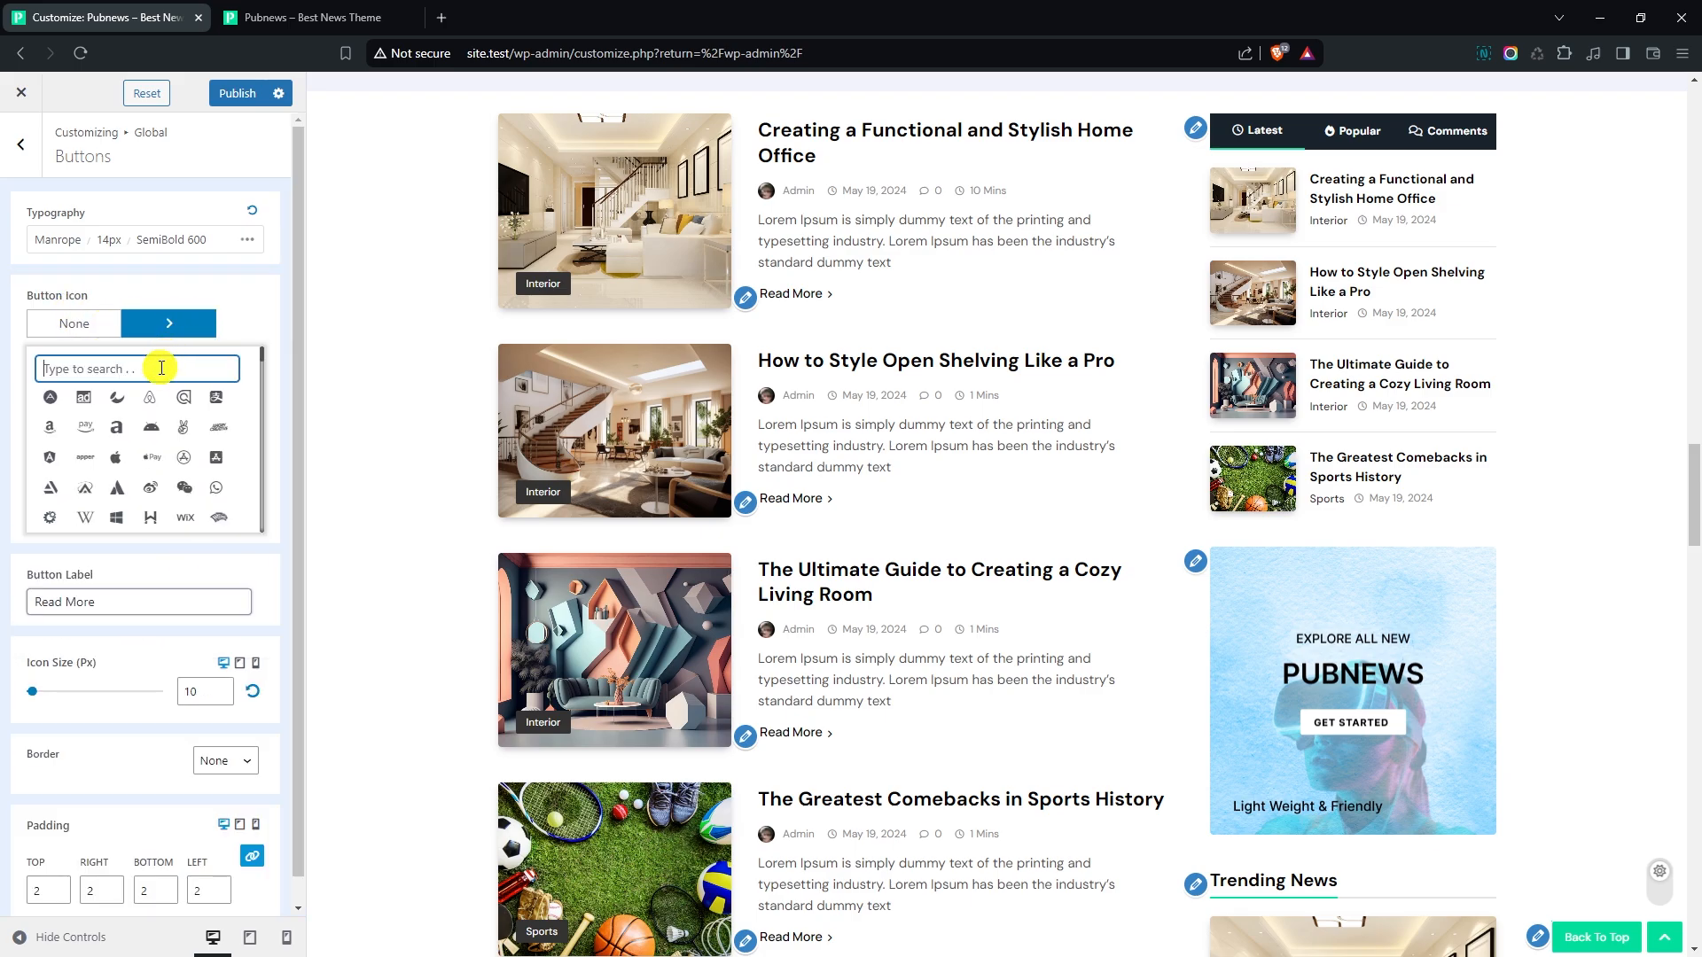
text(arrow)
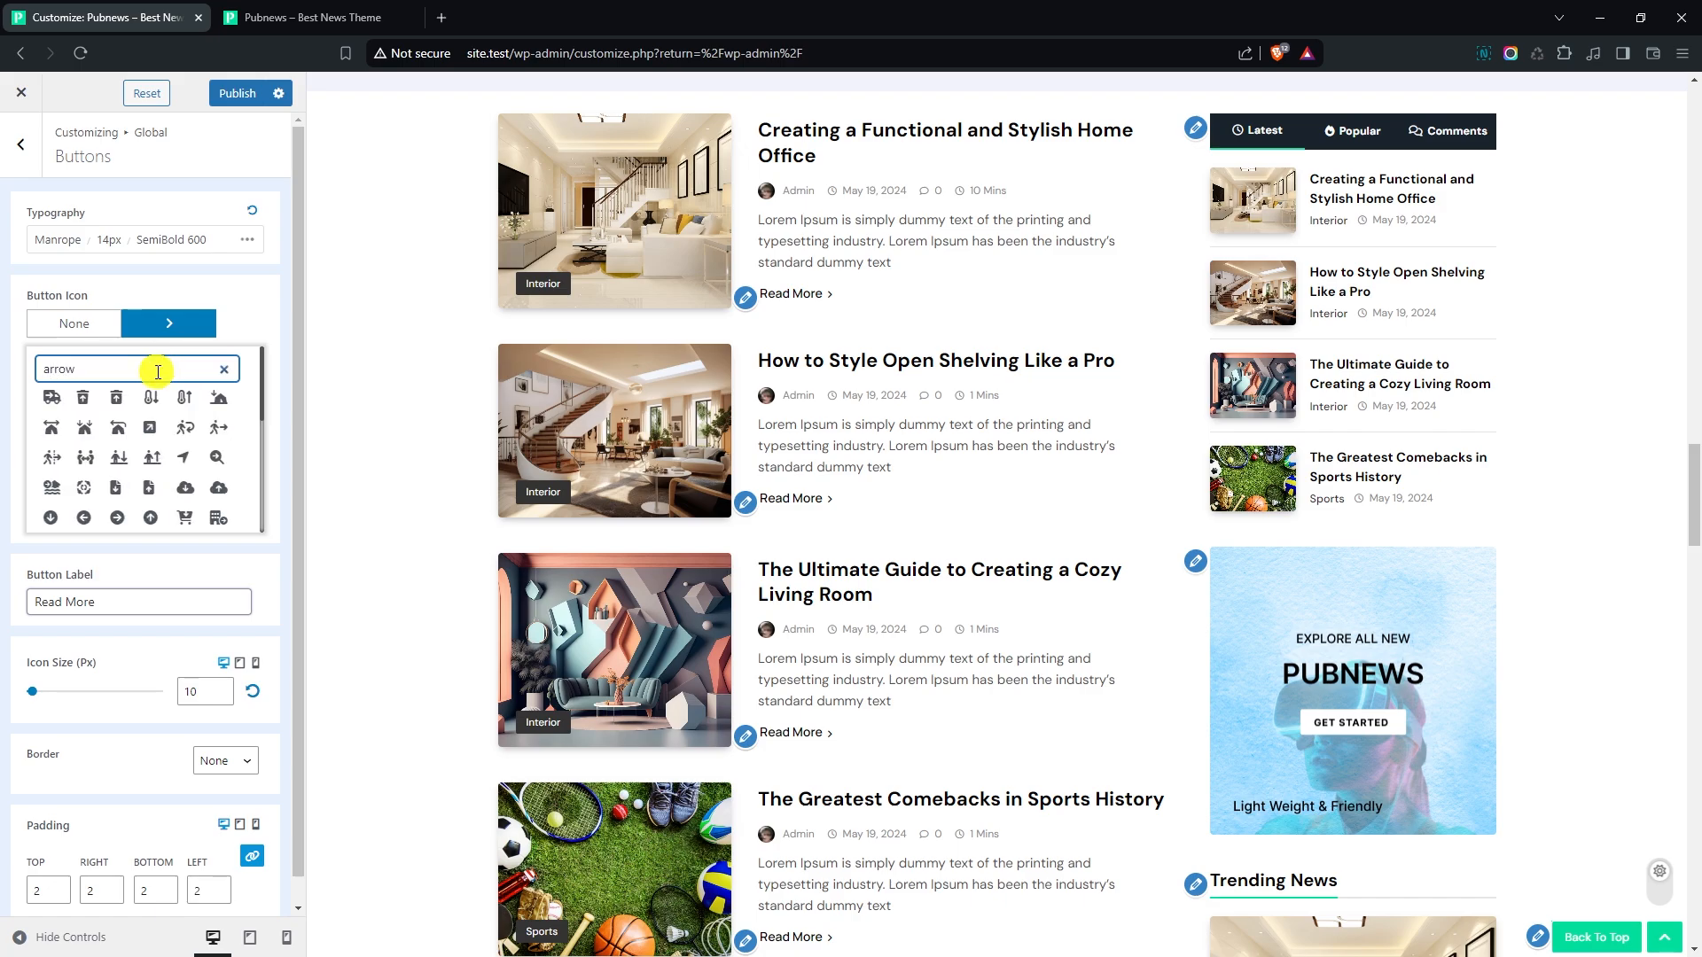
scroll(165, 427, down, 5)
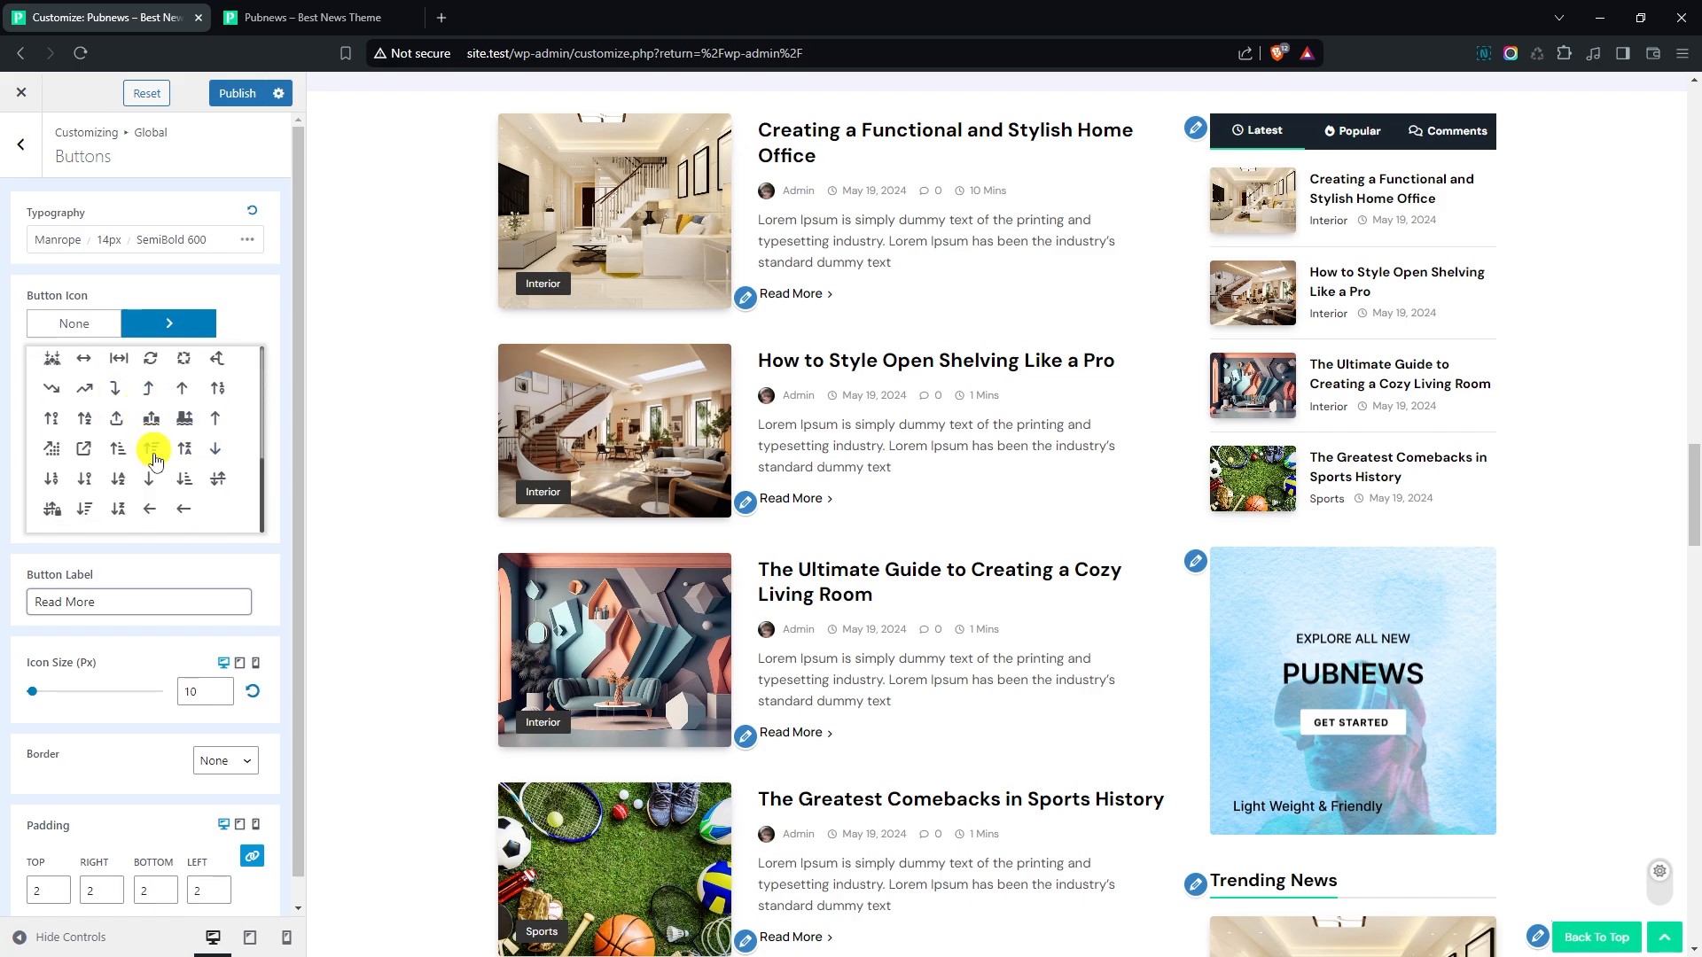
scroll(174, 513, up, 2)
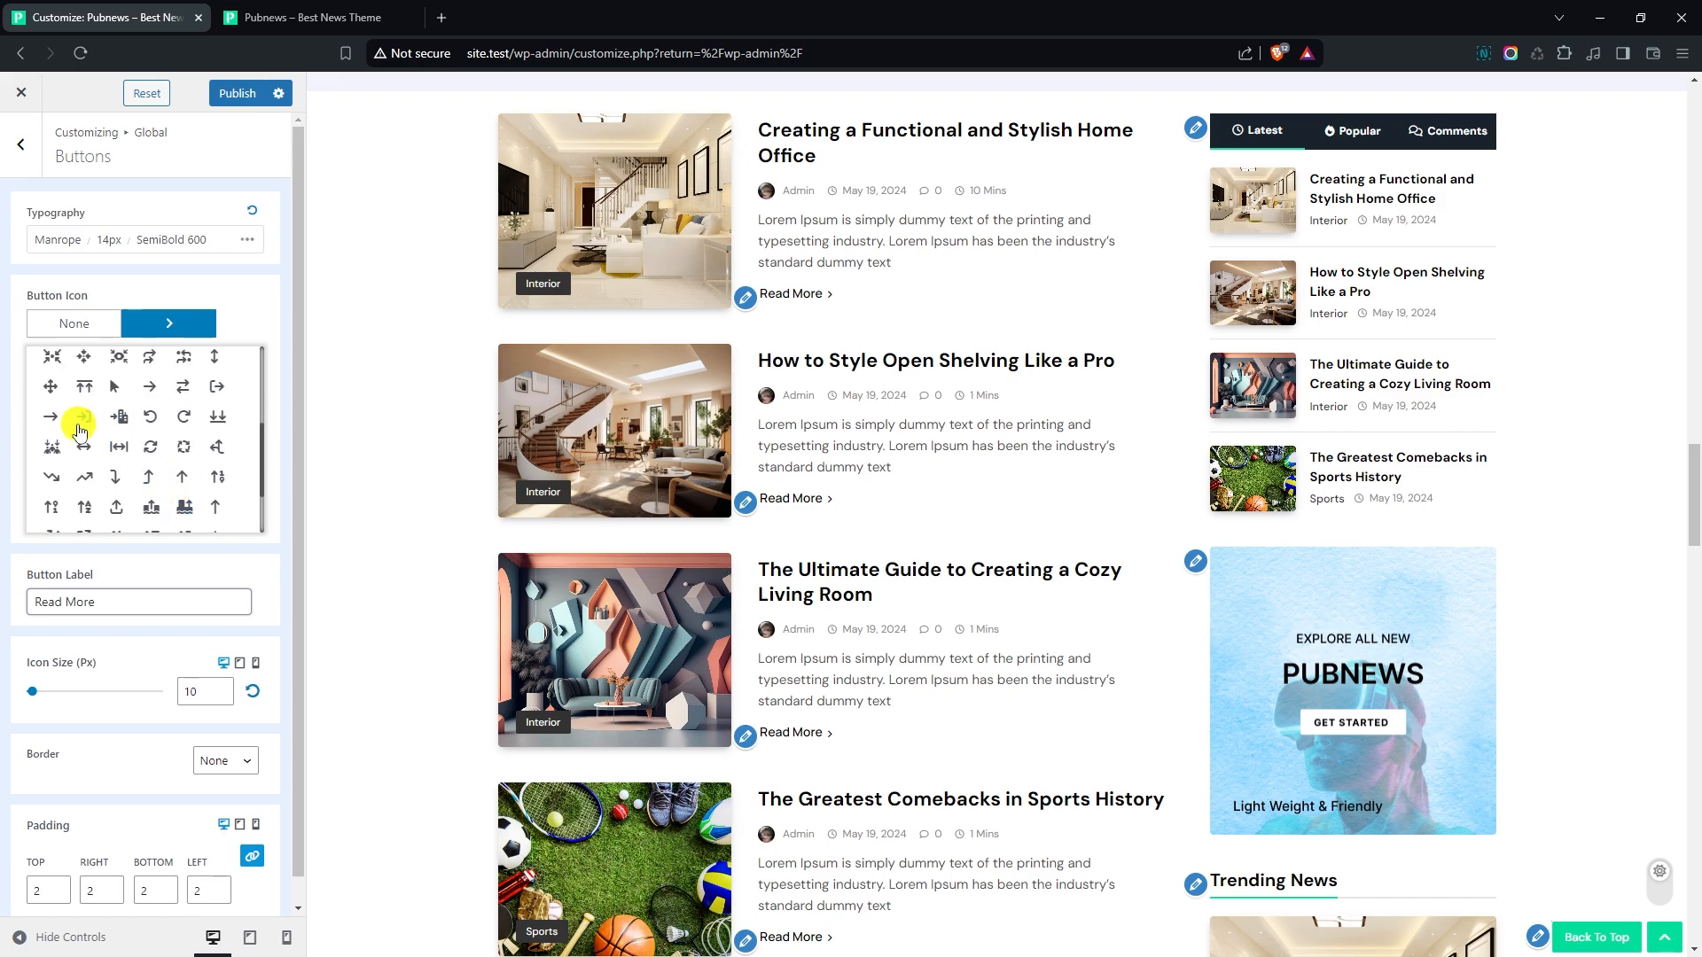
click(50, 419)
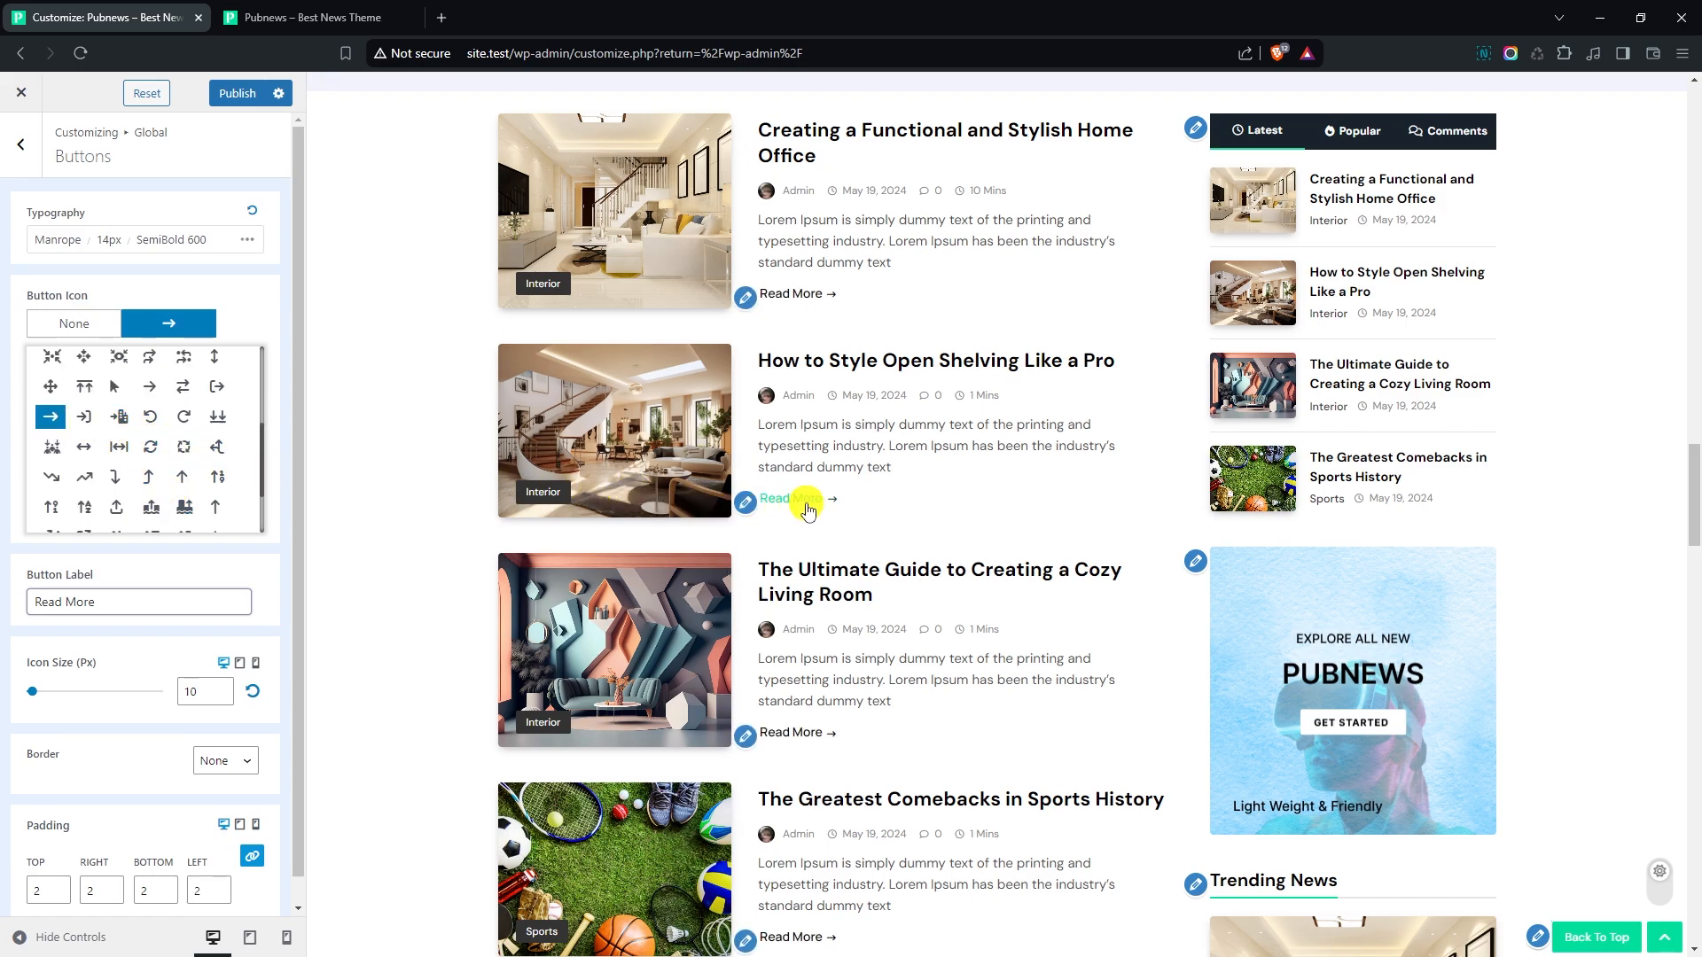
click(259, 348)
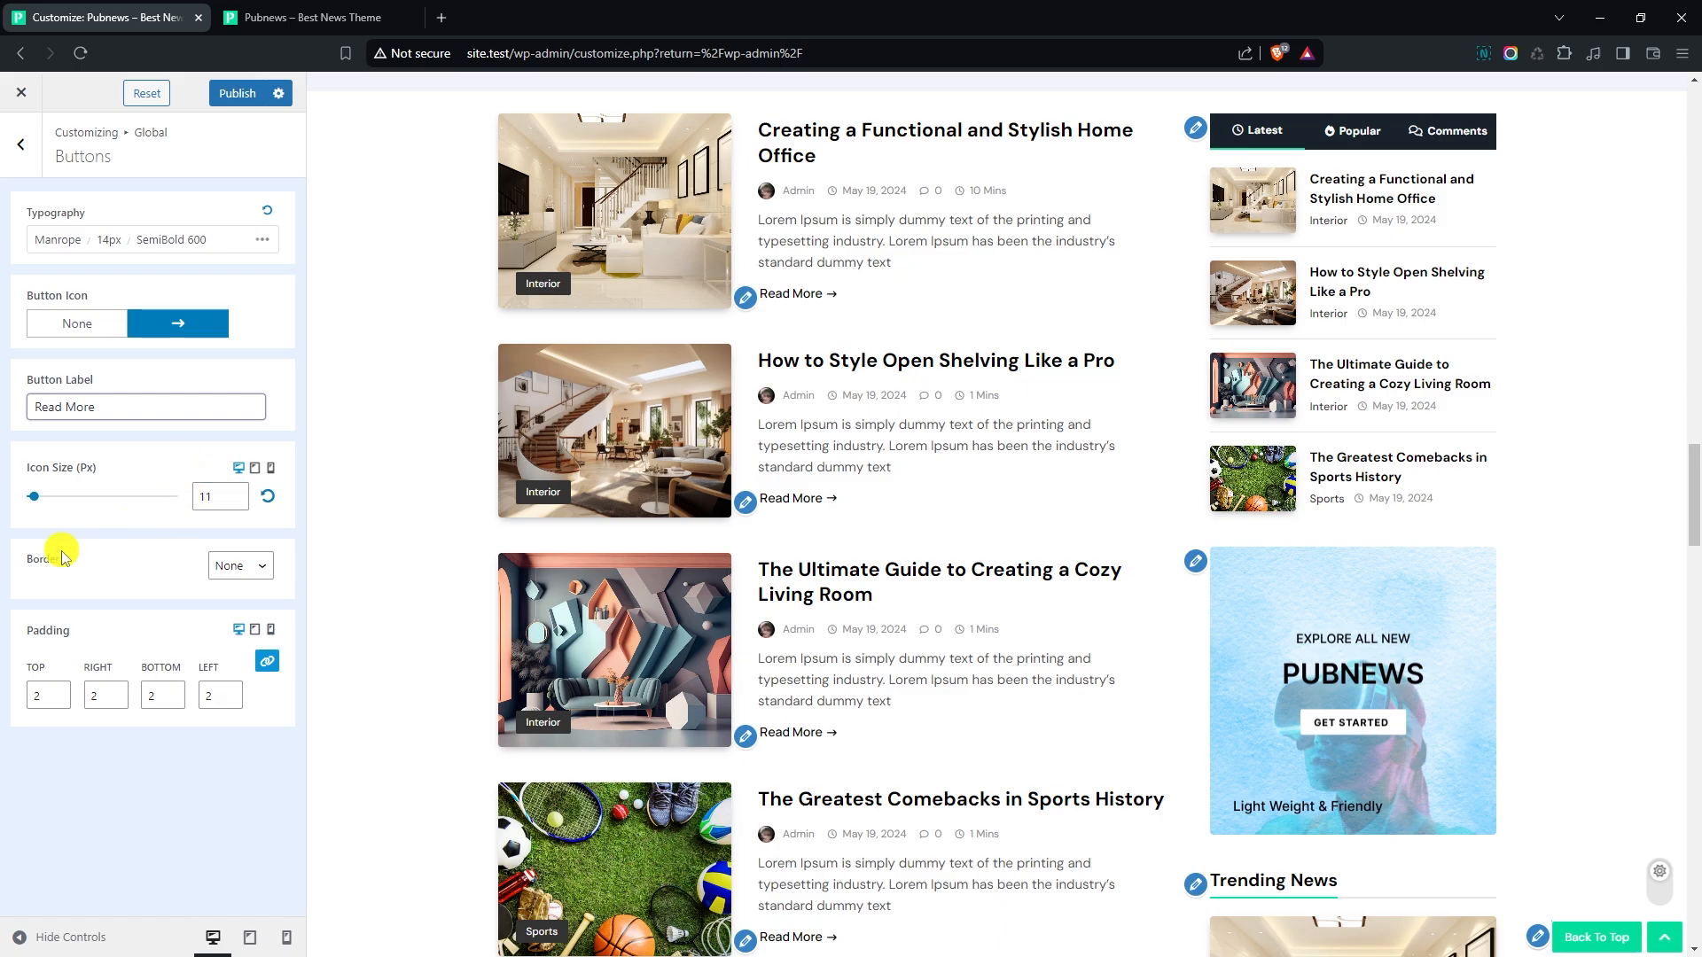
- Give the Read More buttons a solid 1 px border in light grey C1C1C1
click(257, 567)
click(237, 637)
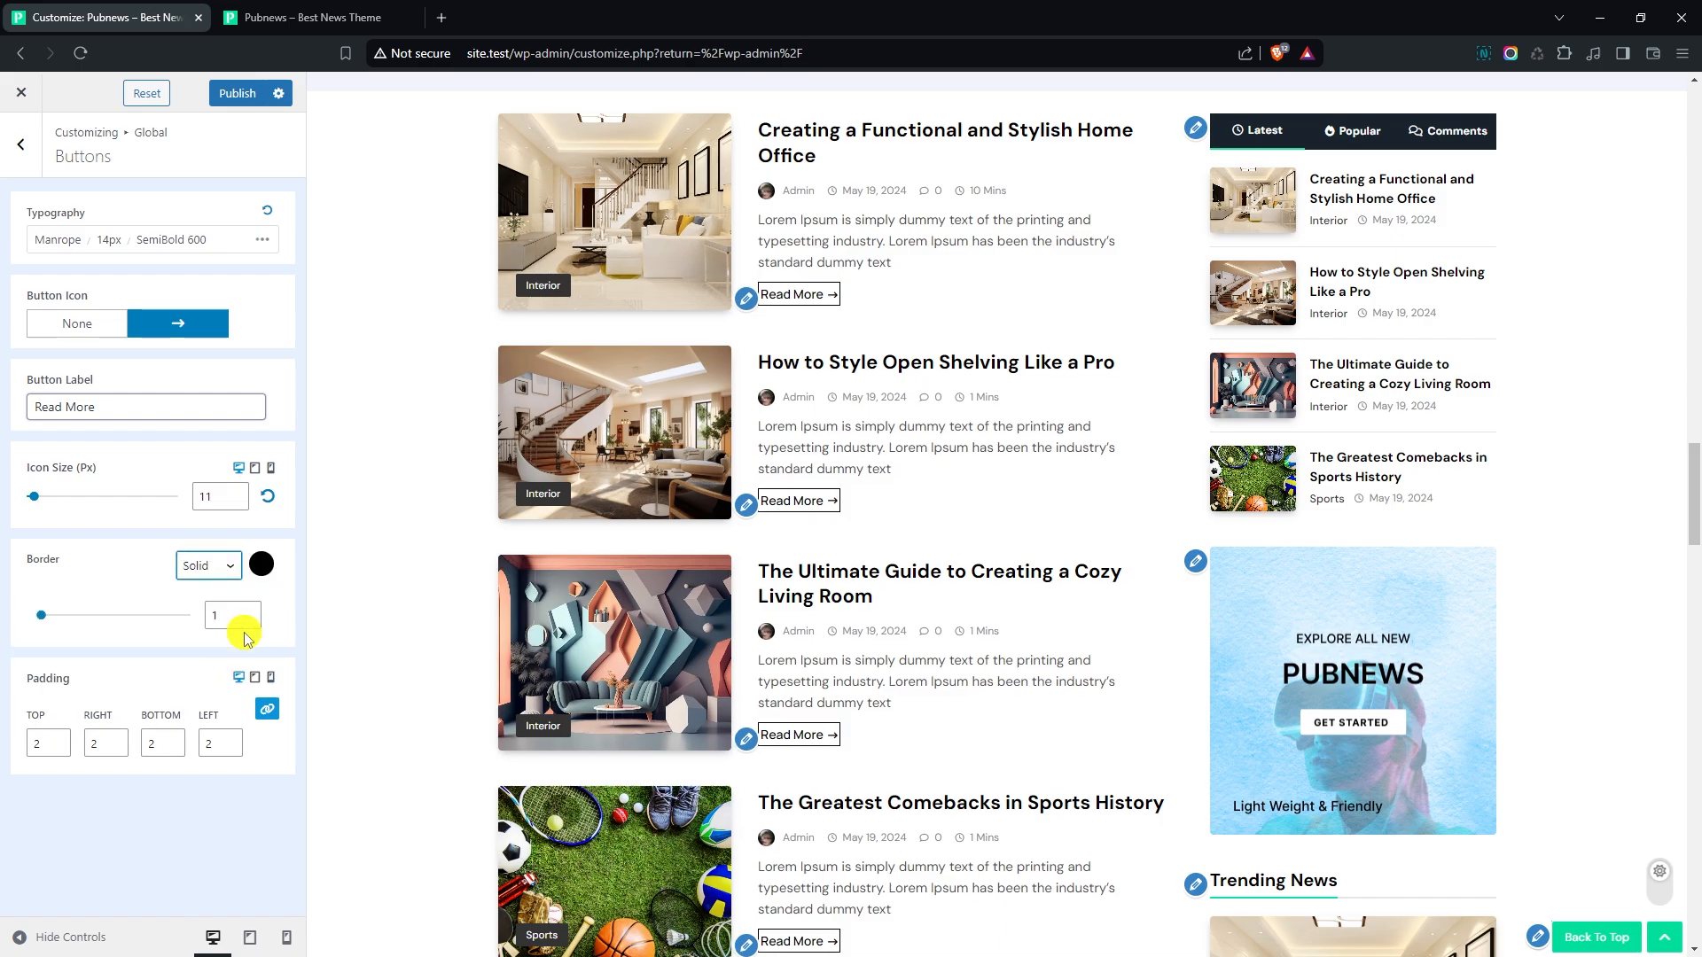
click(260, 567)
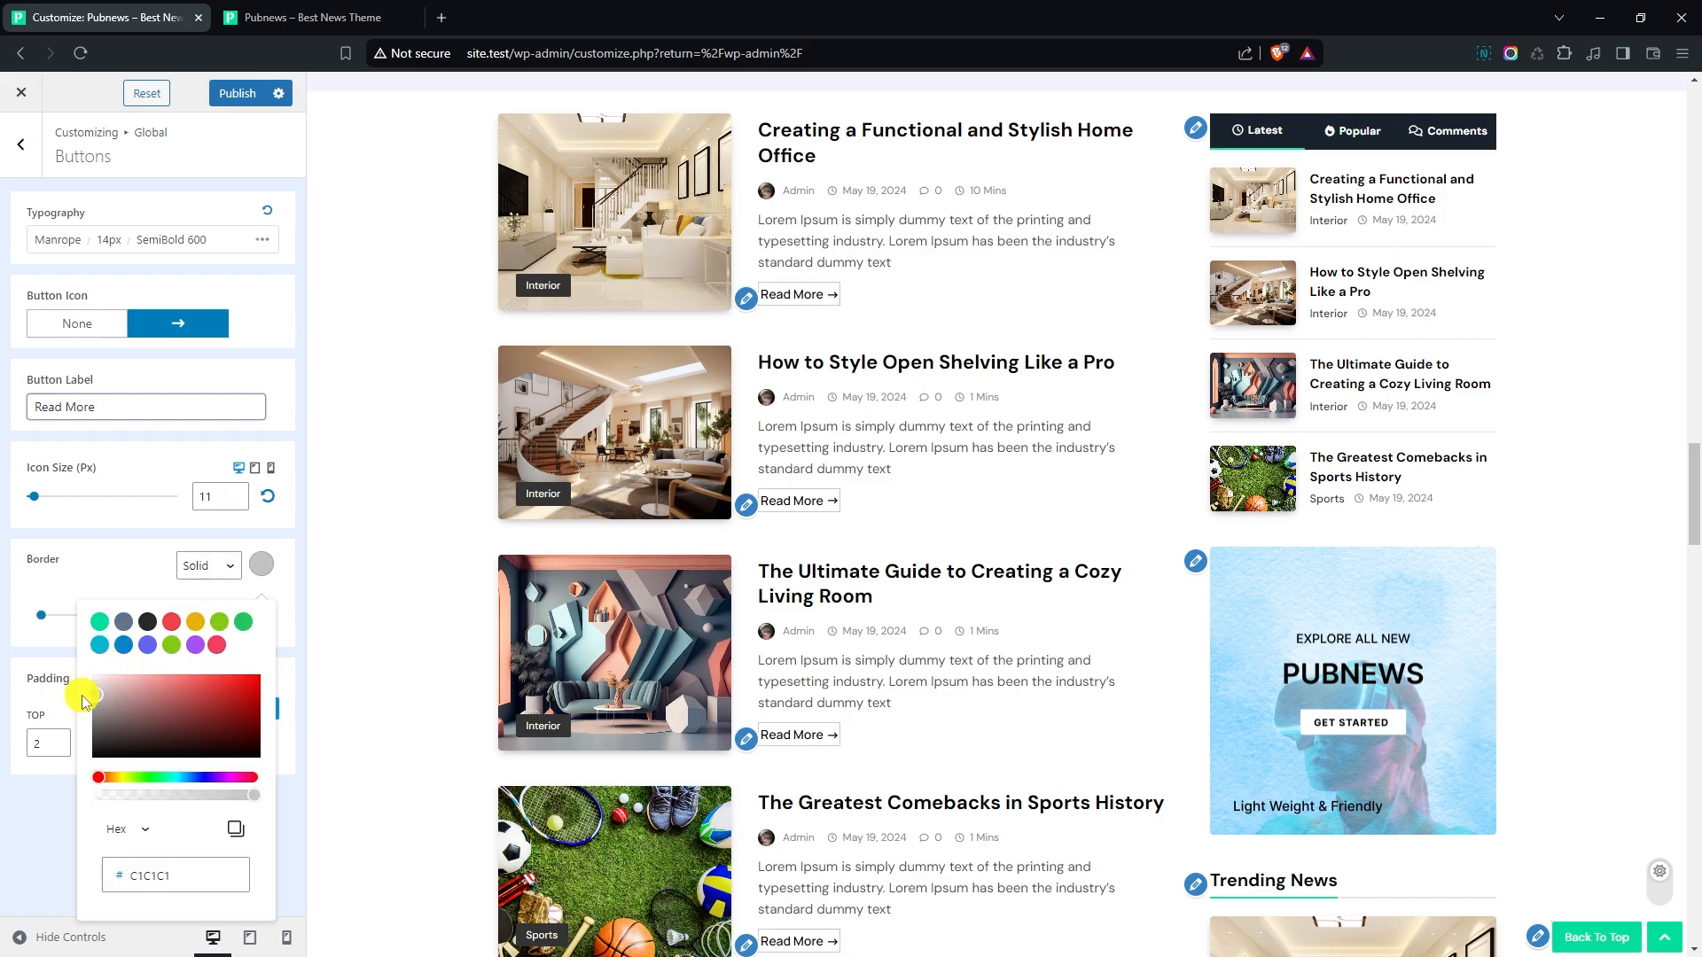
click(122, 564)
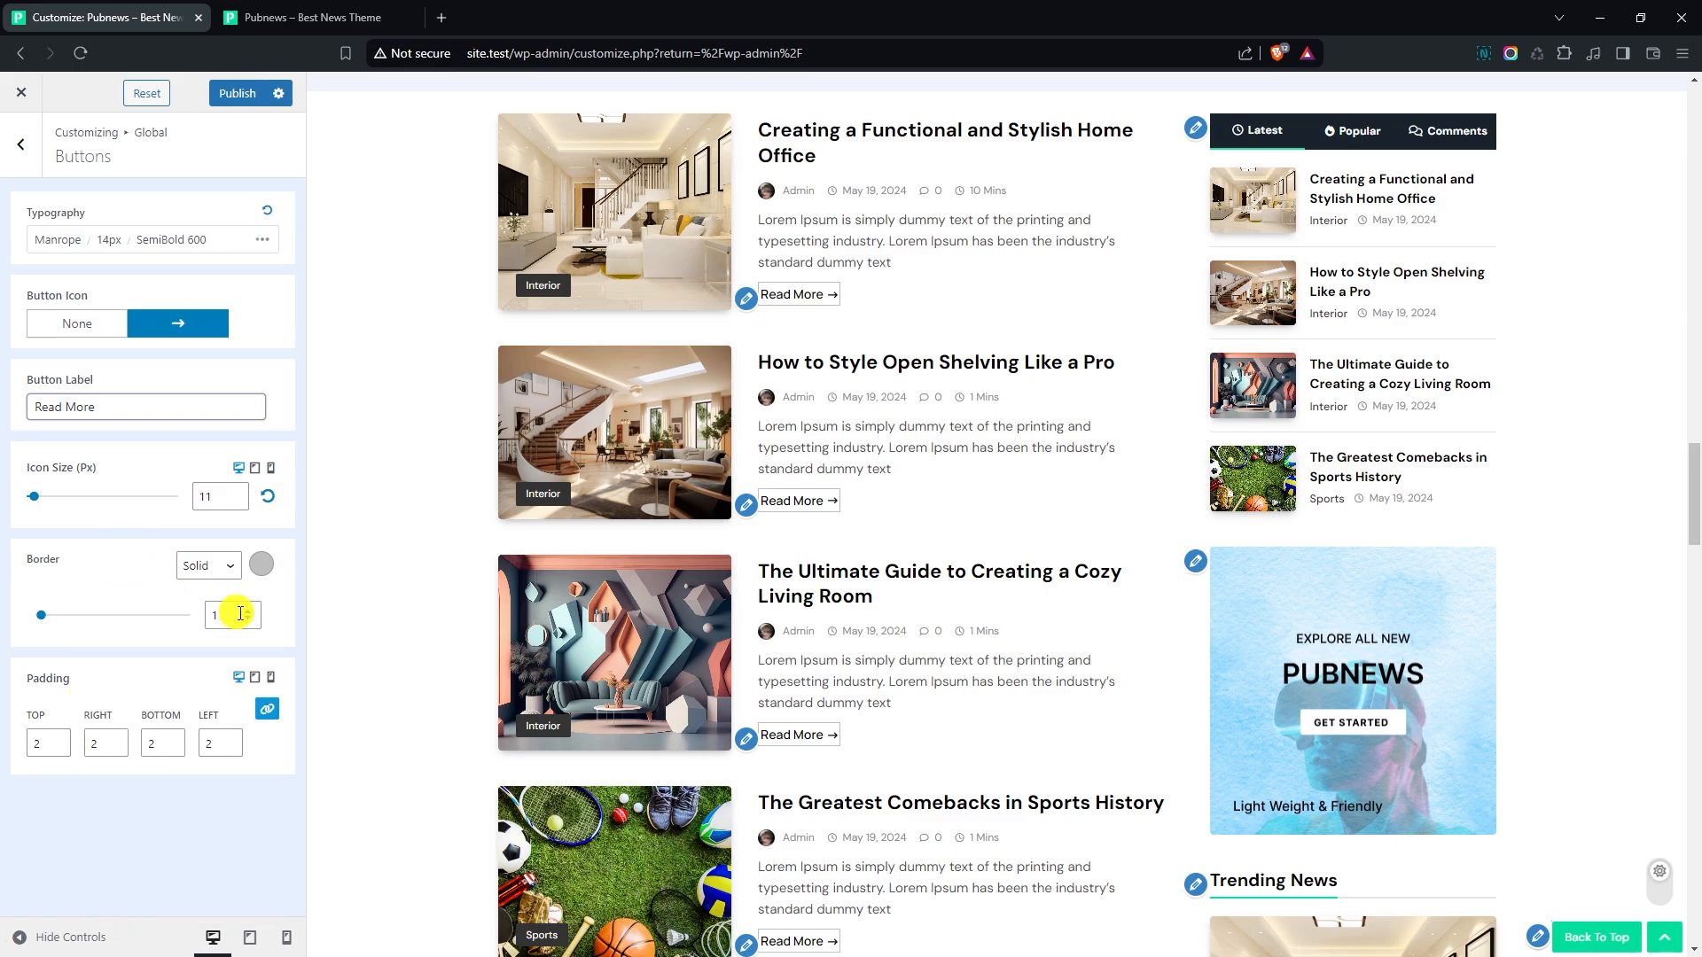
click(253, 611)
click(251, 622)
- Set the button padding to 7 for top and bottom and 17 for right and left, and return to the global options
click(230, 740)
click(230, 740)
click(231, 740)
click(231, 741)
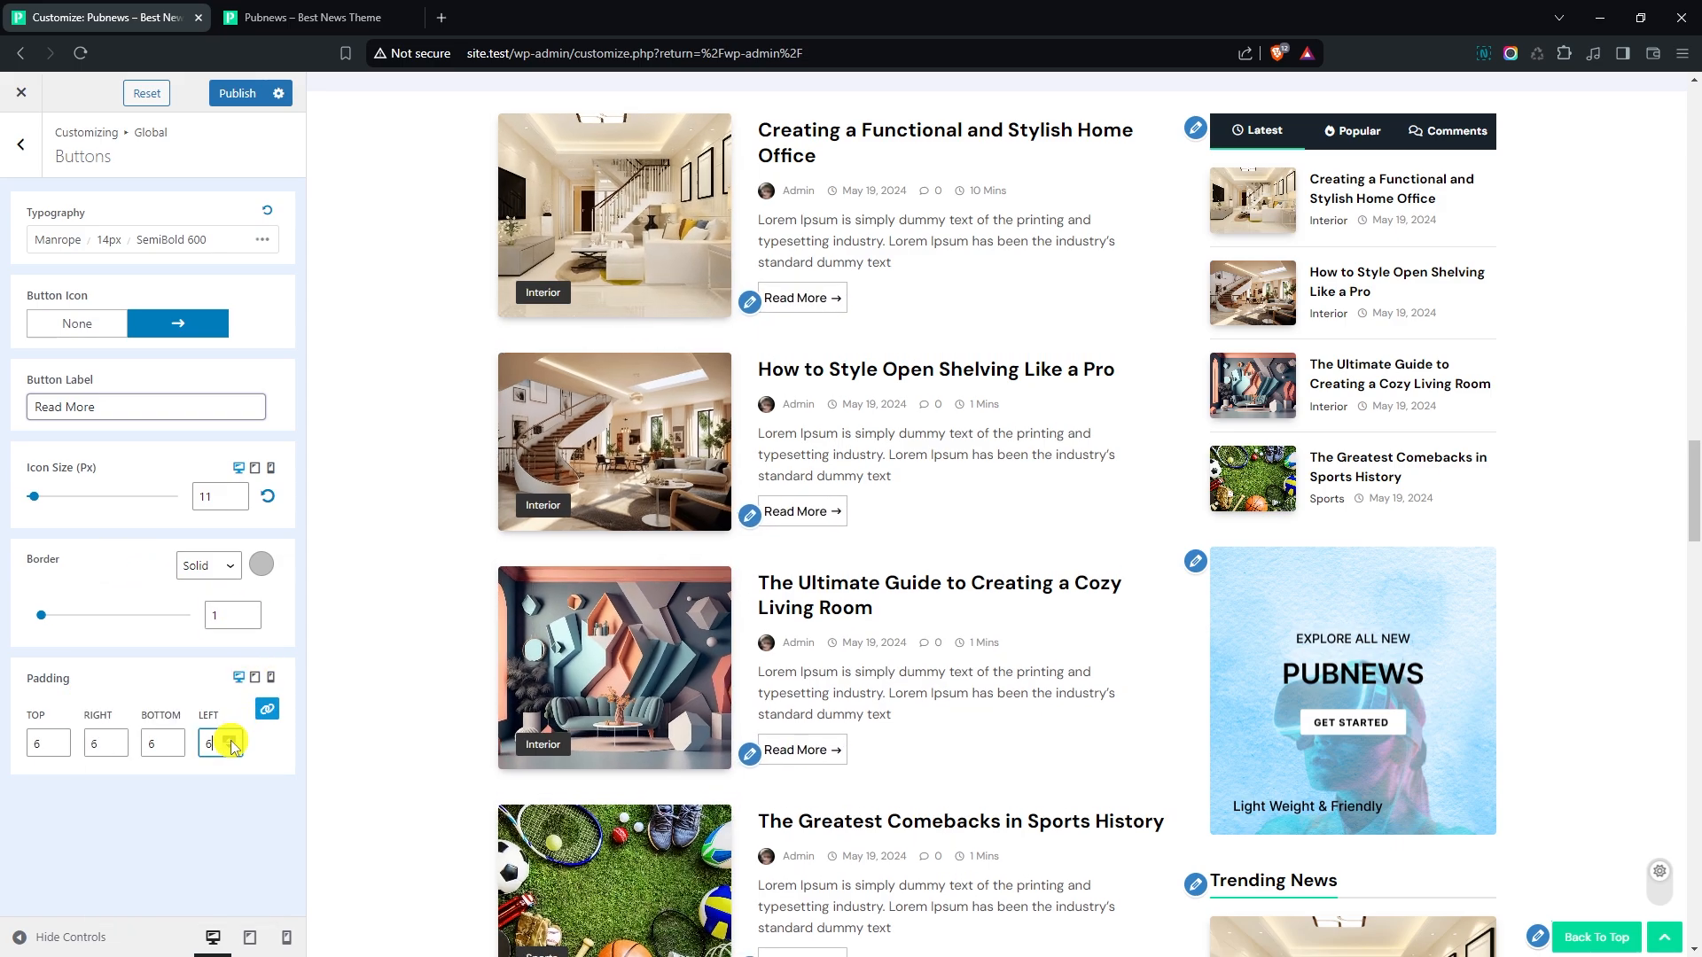
click(230, 740)
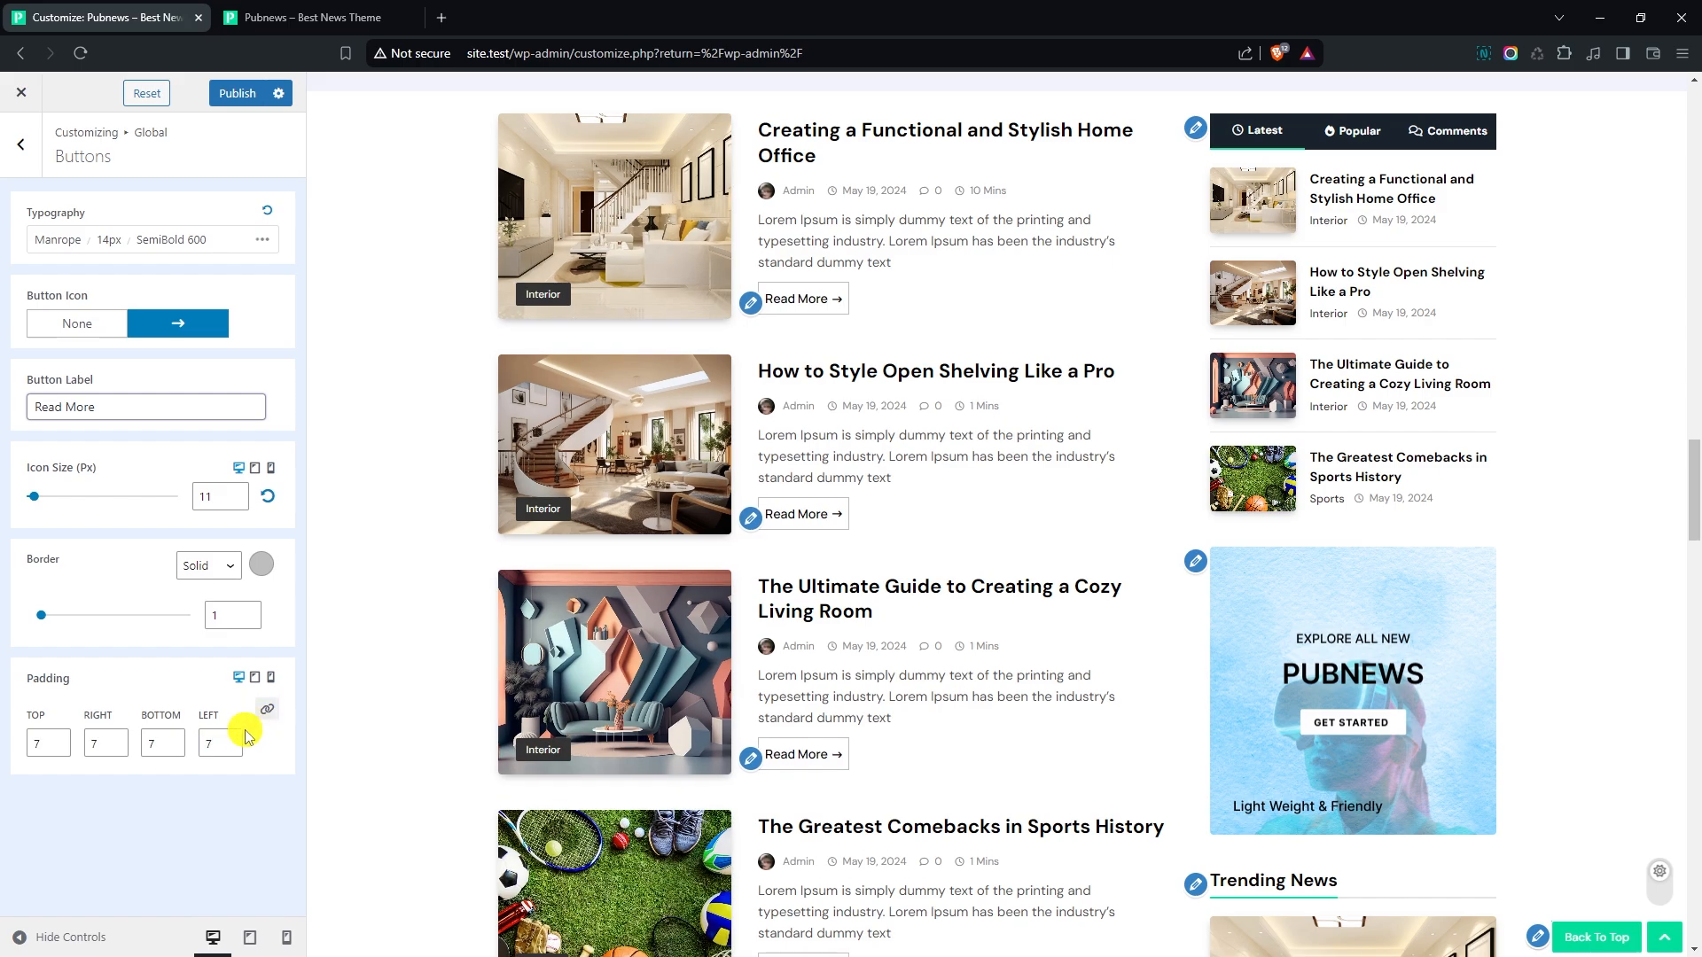
click(231, 741)
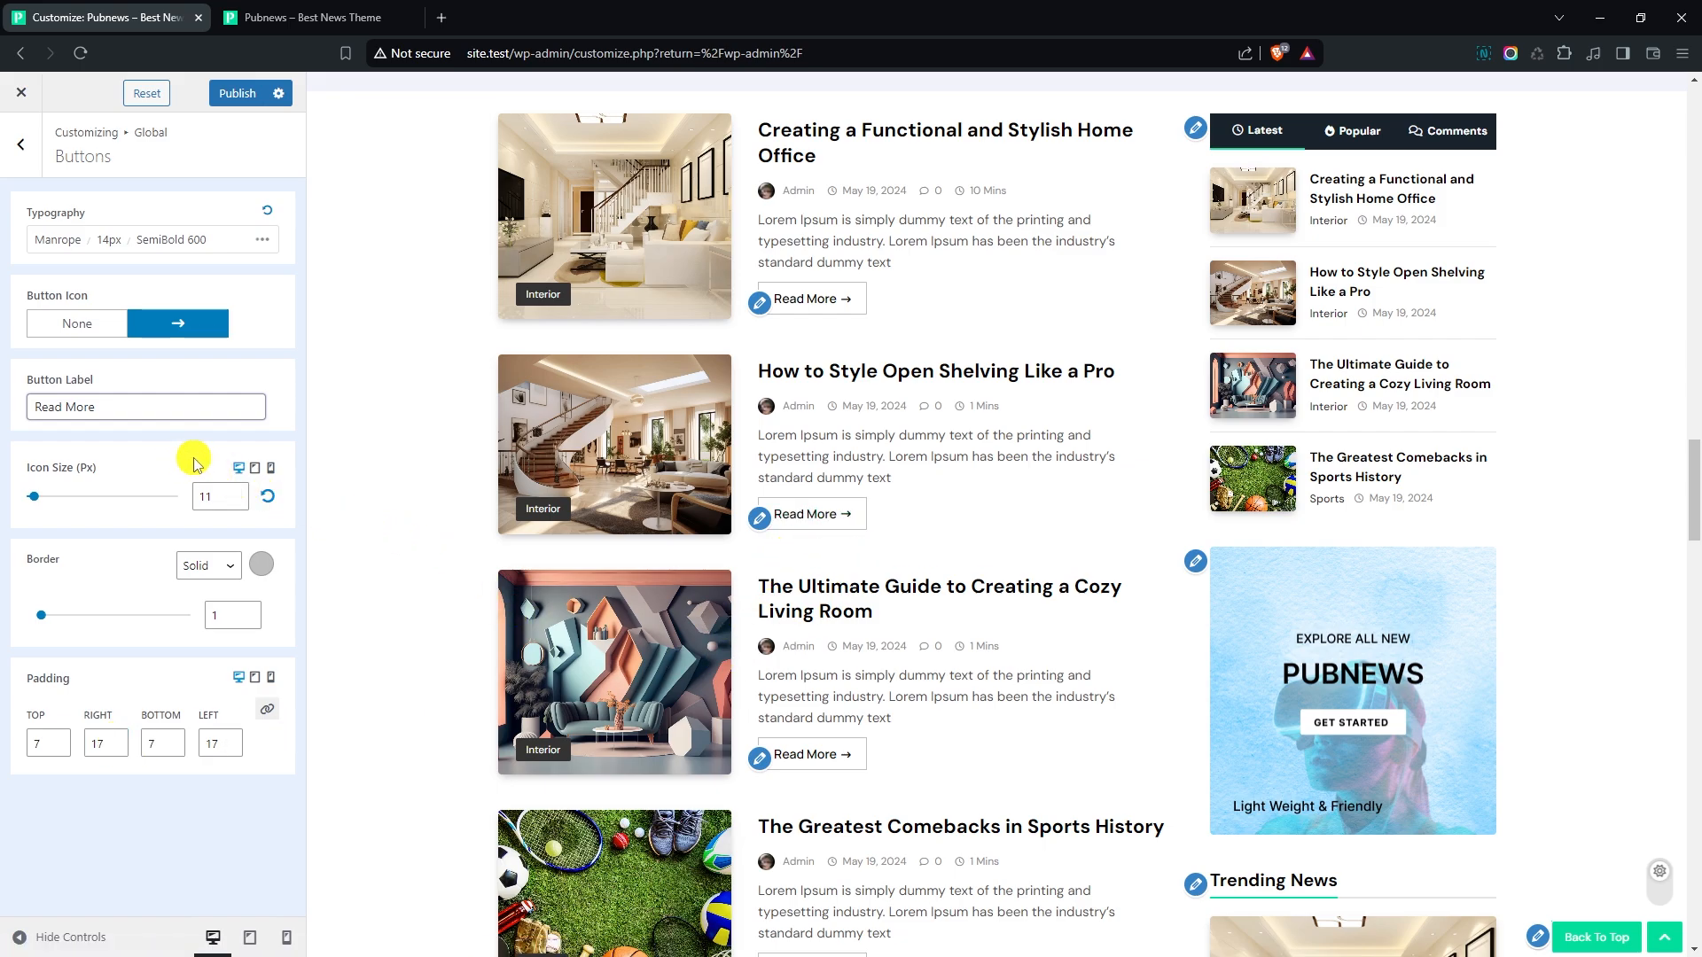
click(33, 171)
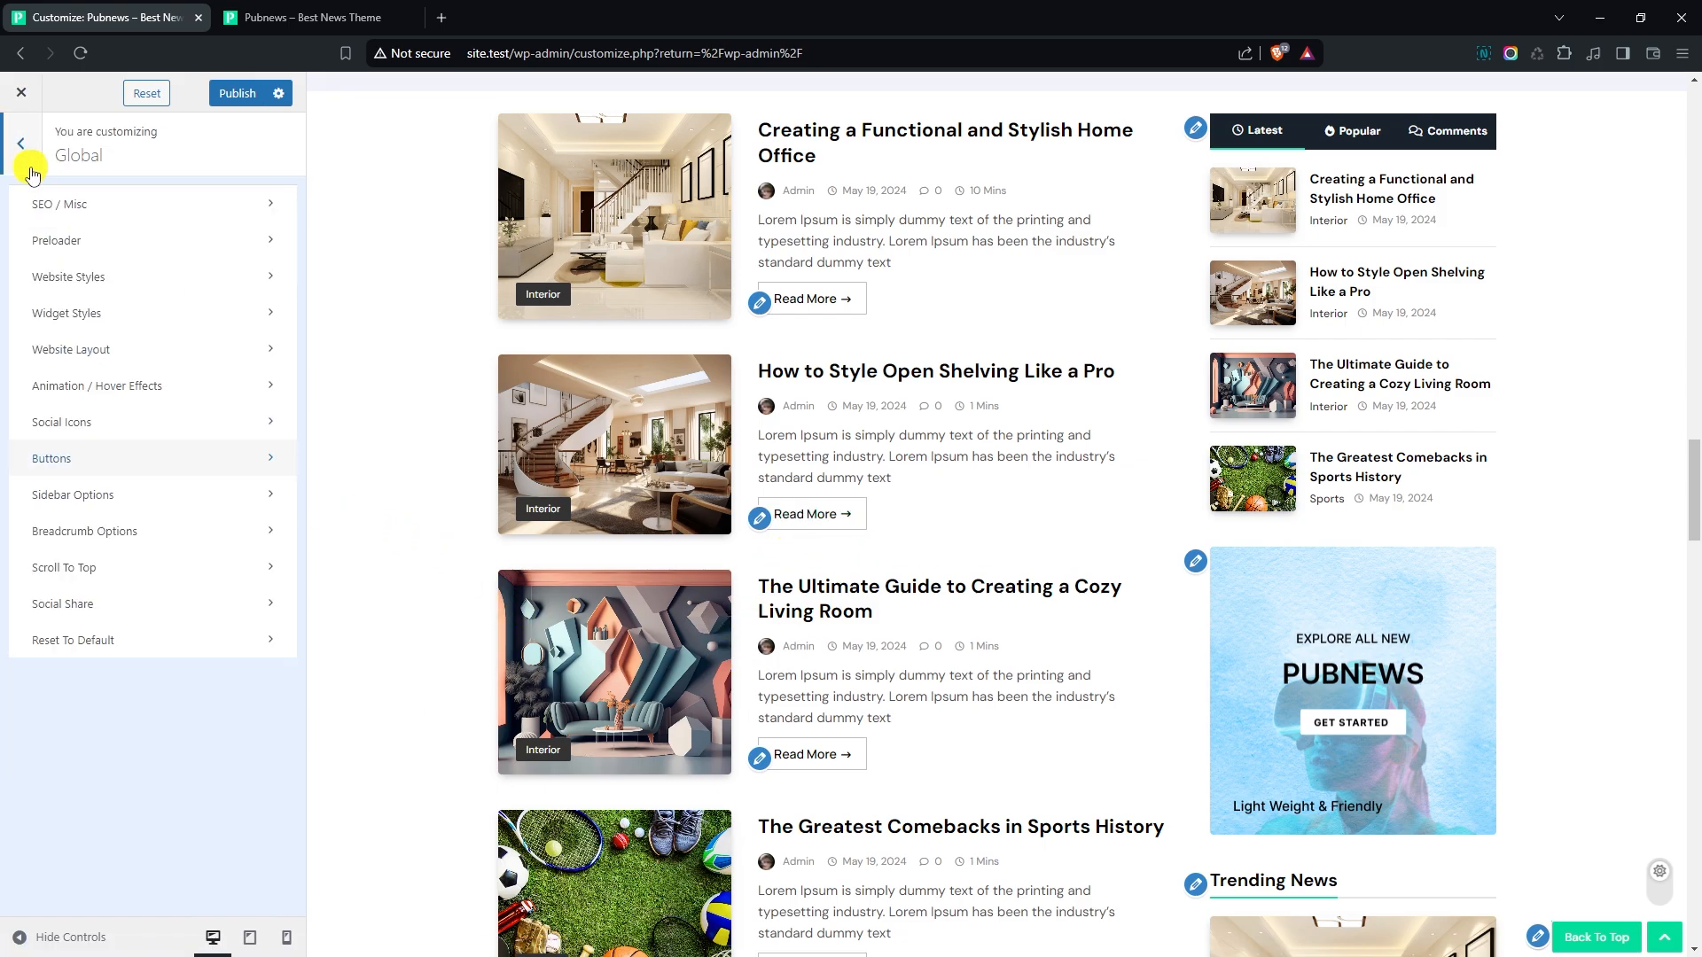
- Change the Scroll To Top icon to an upward arrow, found by searching the icon list for "arrow"
click(117, 575)
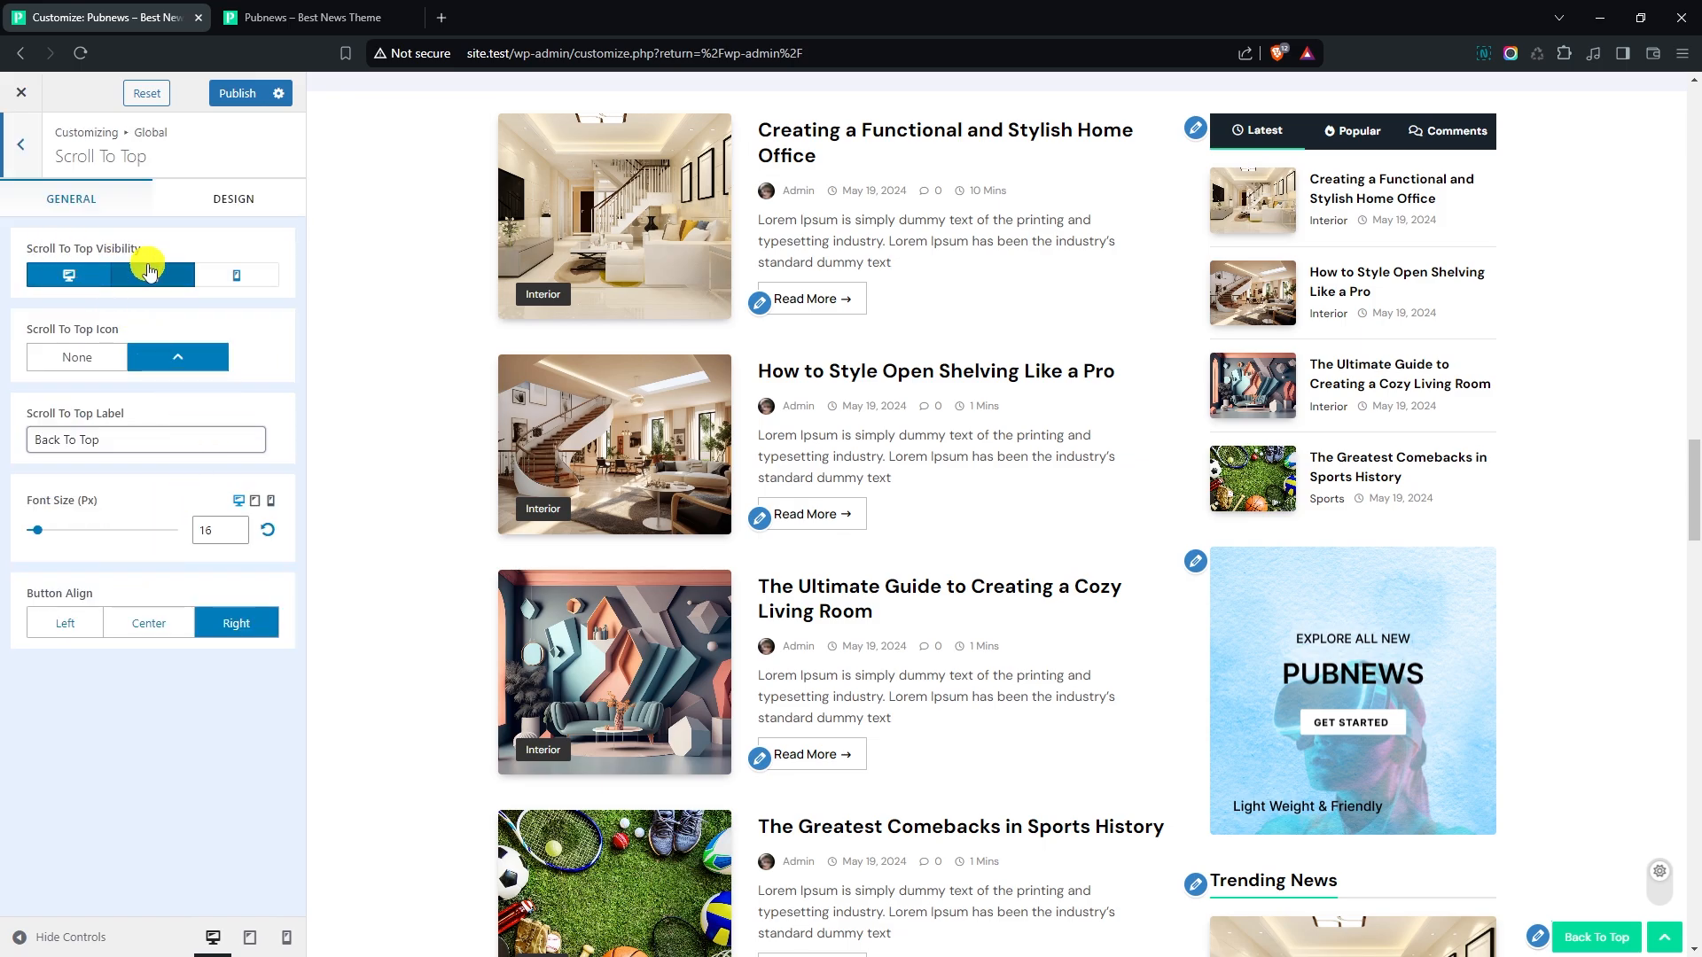
scroll(452, 384, down, 3)
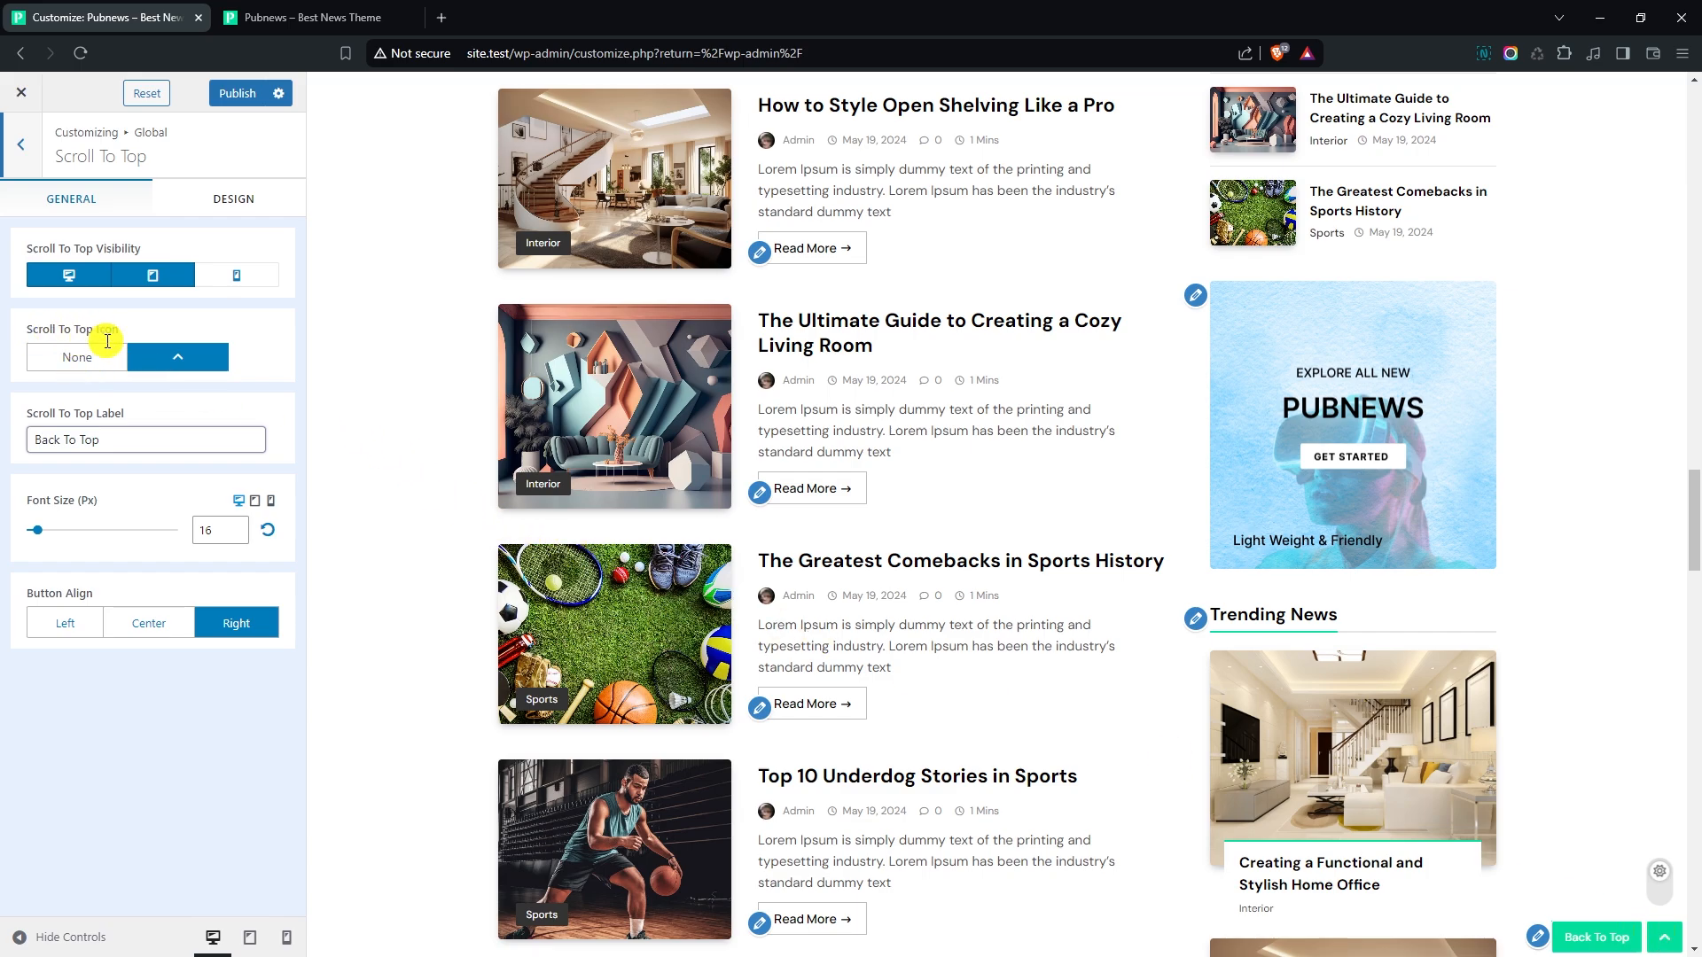
click(165, 367)
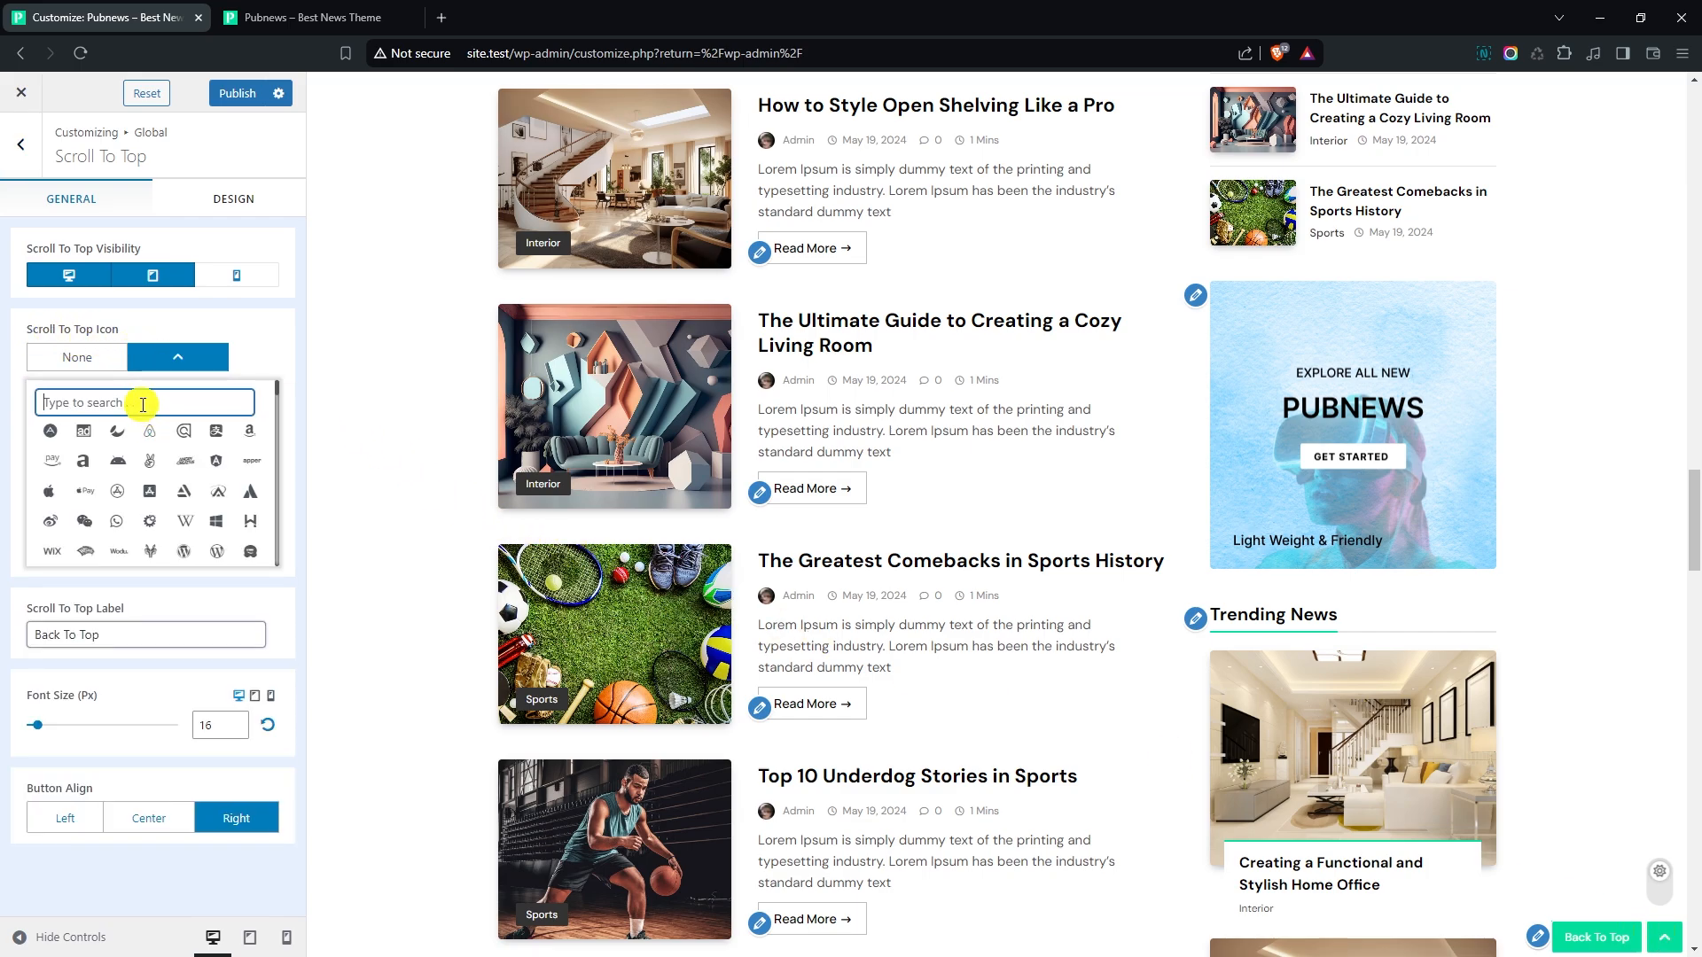
text(arrow)
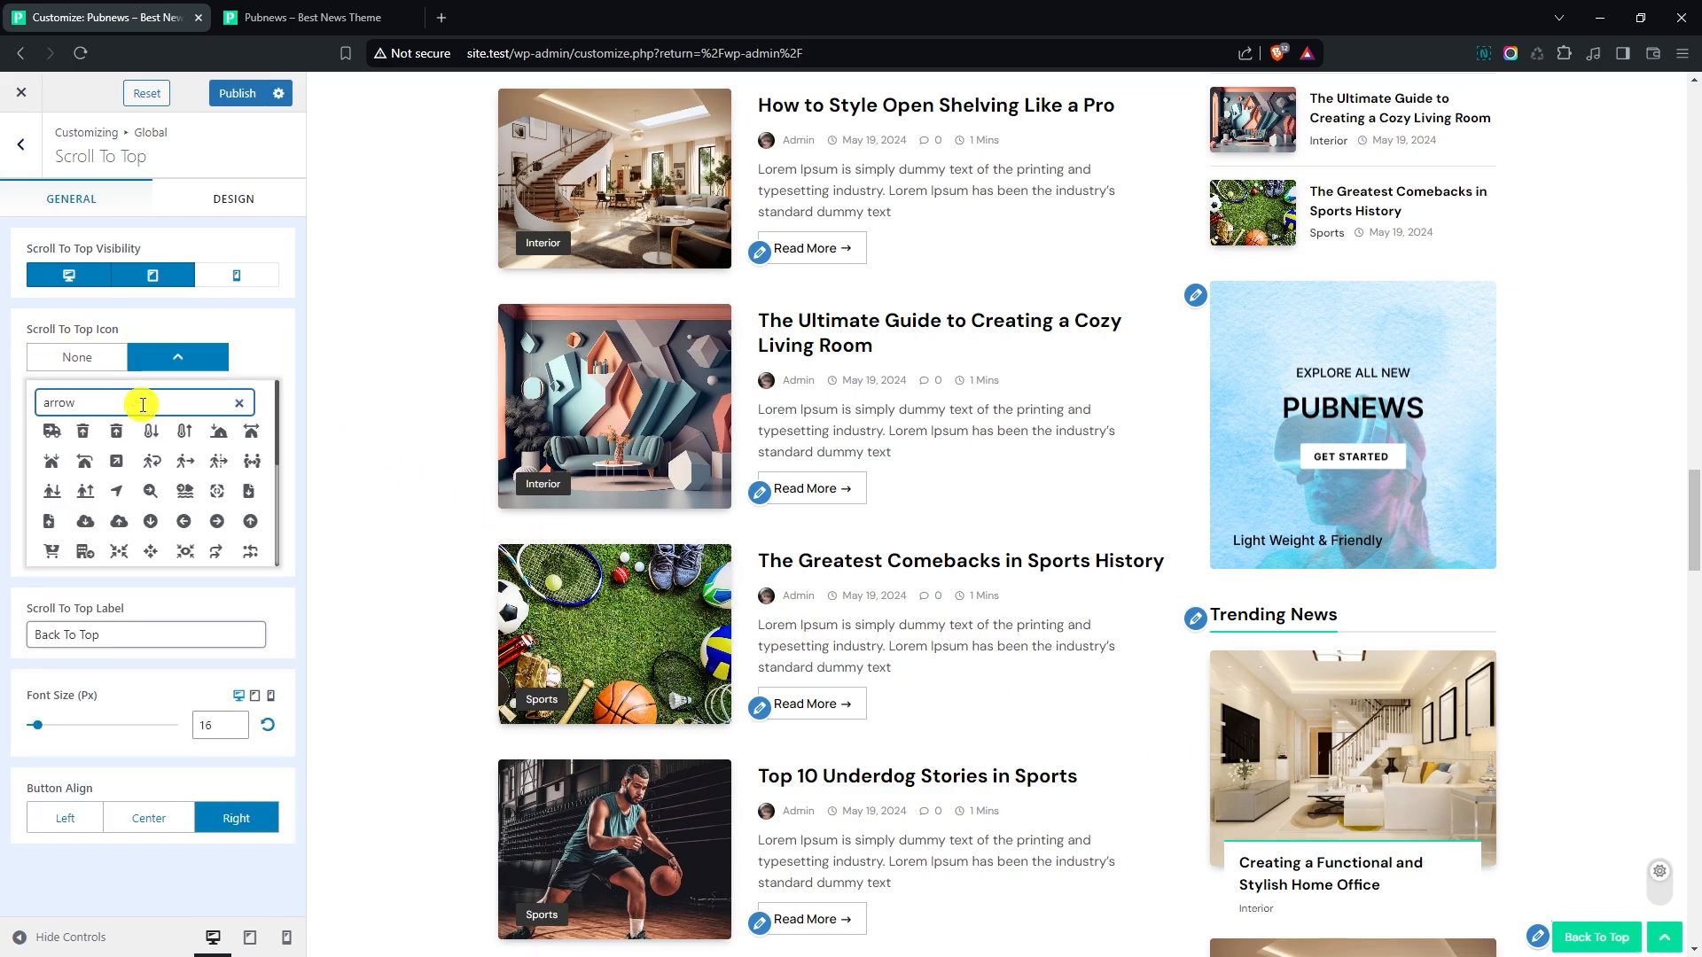
scroll(196, 470, down, 5)
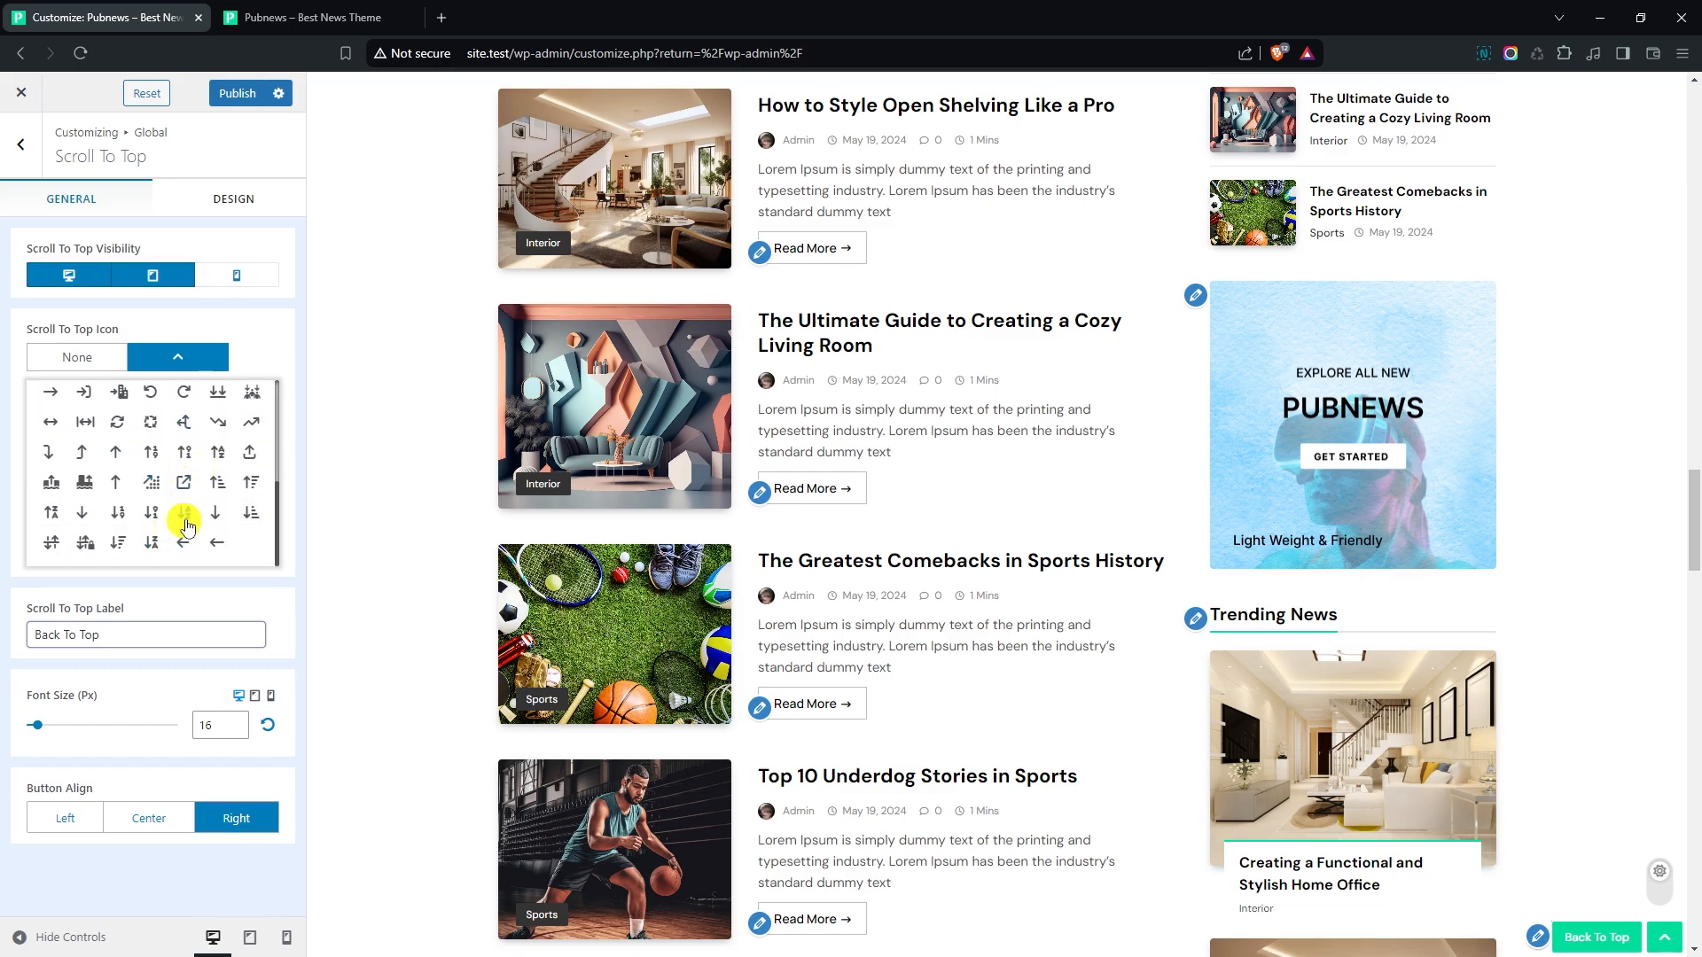
click(118, 454)
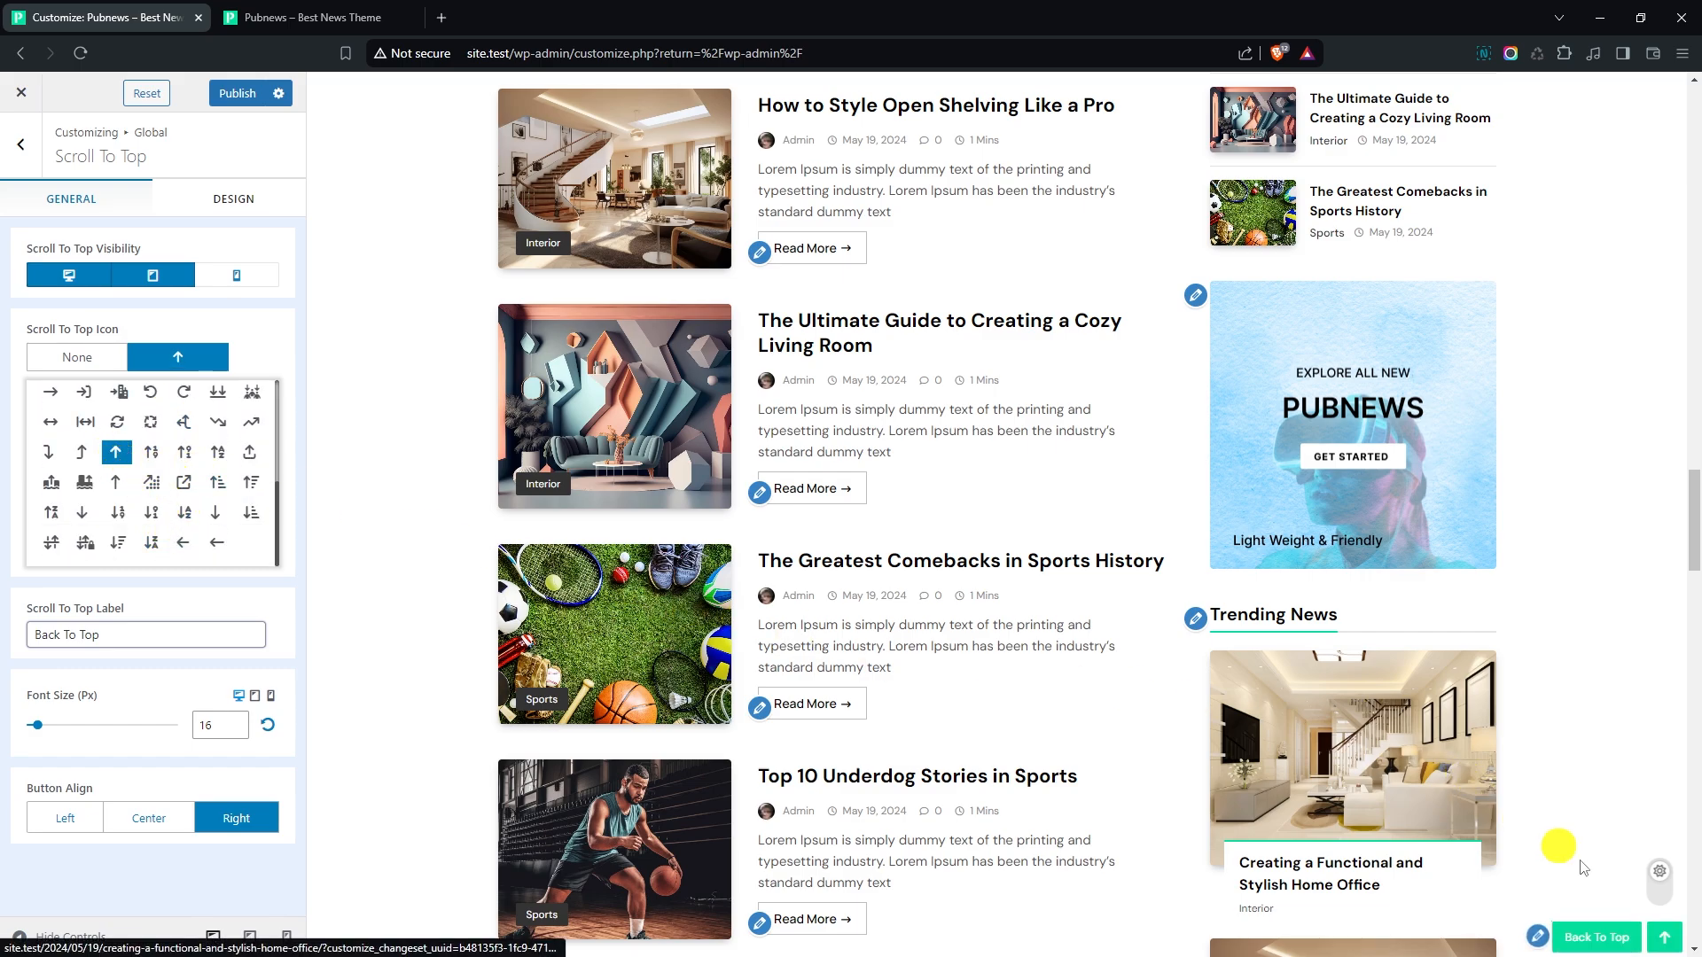
click(226, 589)
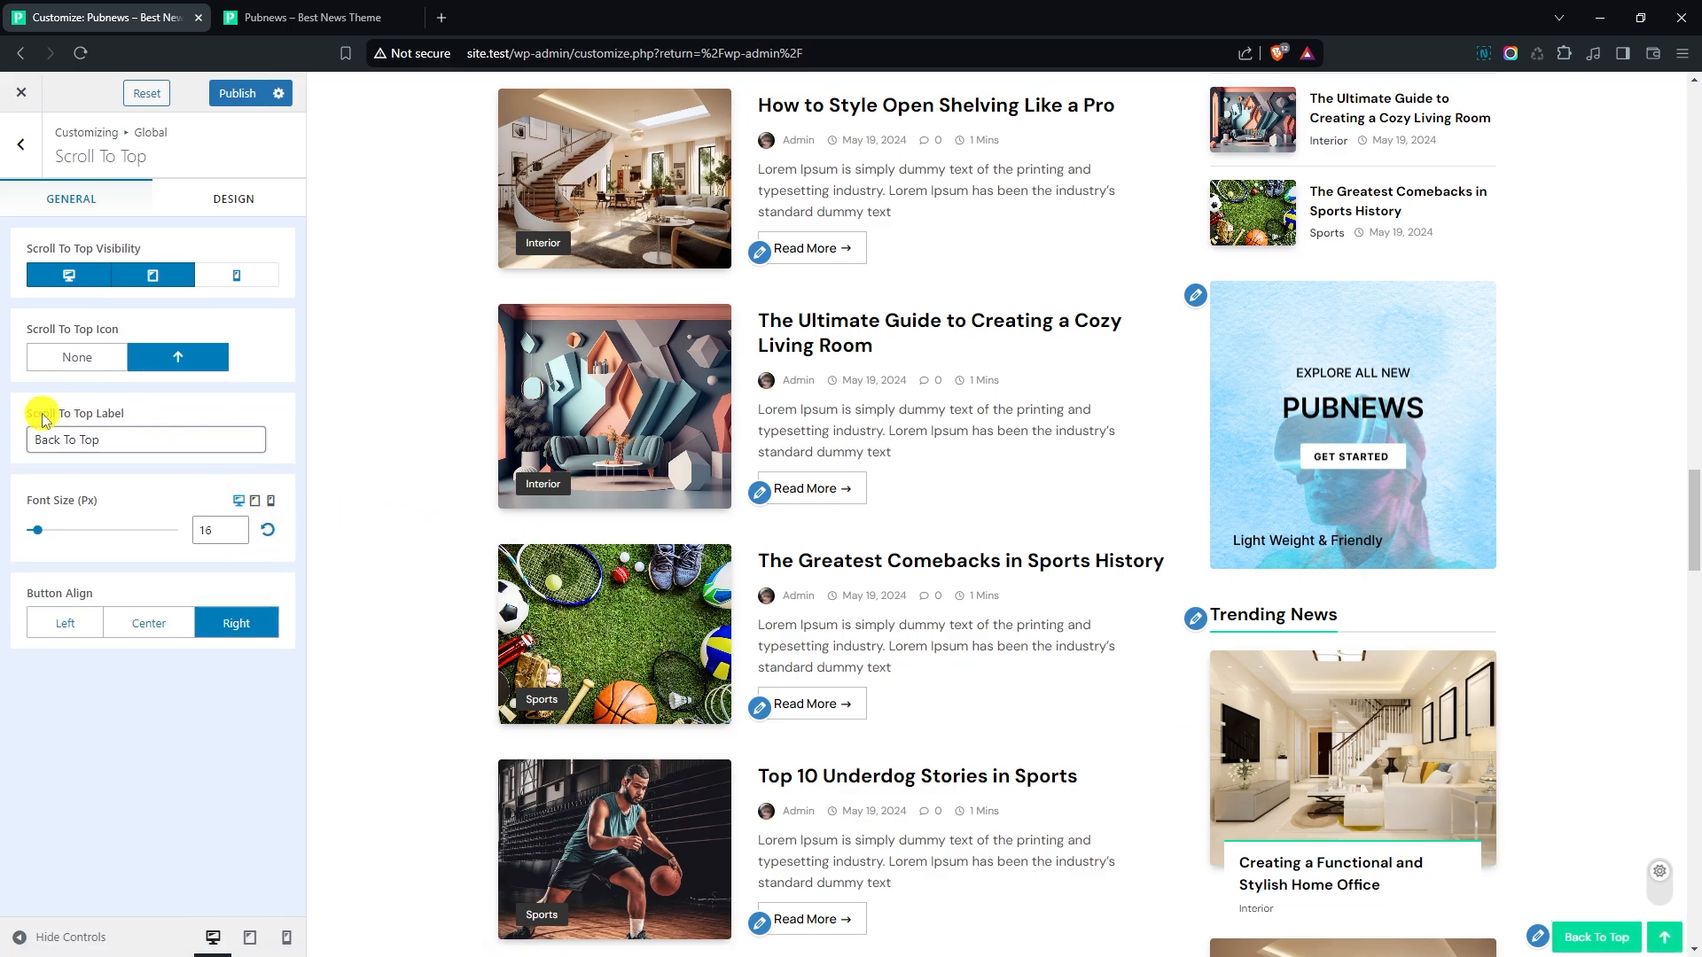
- Set the Scroll To Top font size to 18 px, trying the left button alignment before restoring right alignment
click(137, 448)
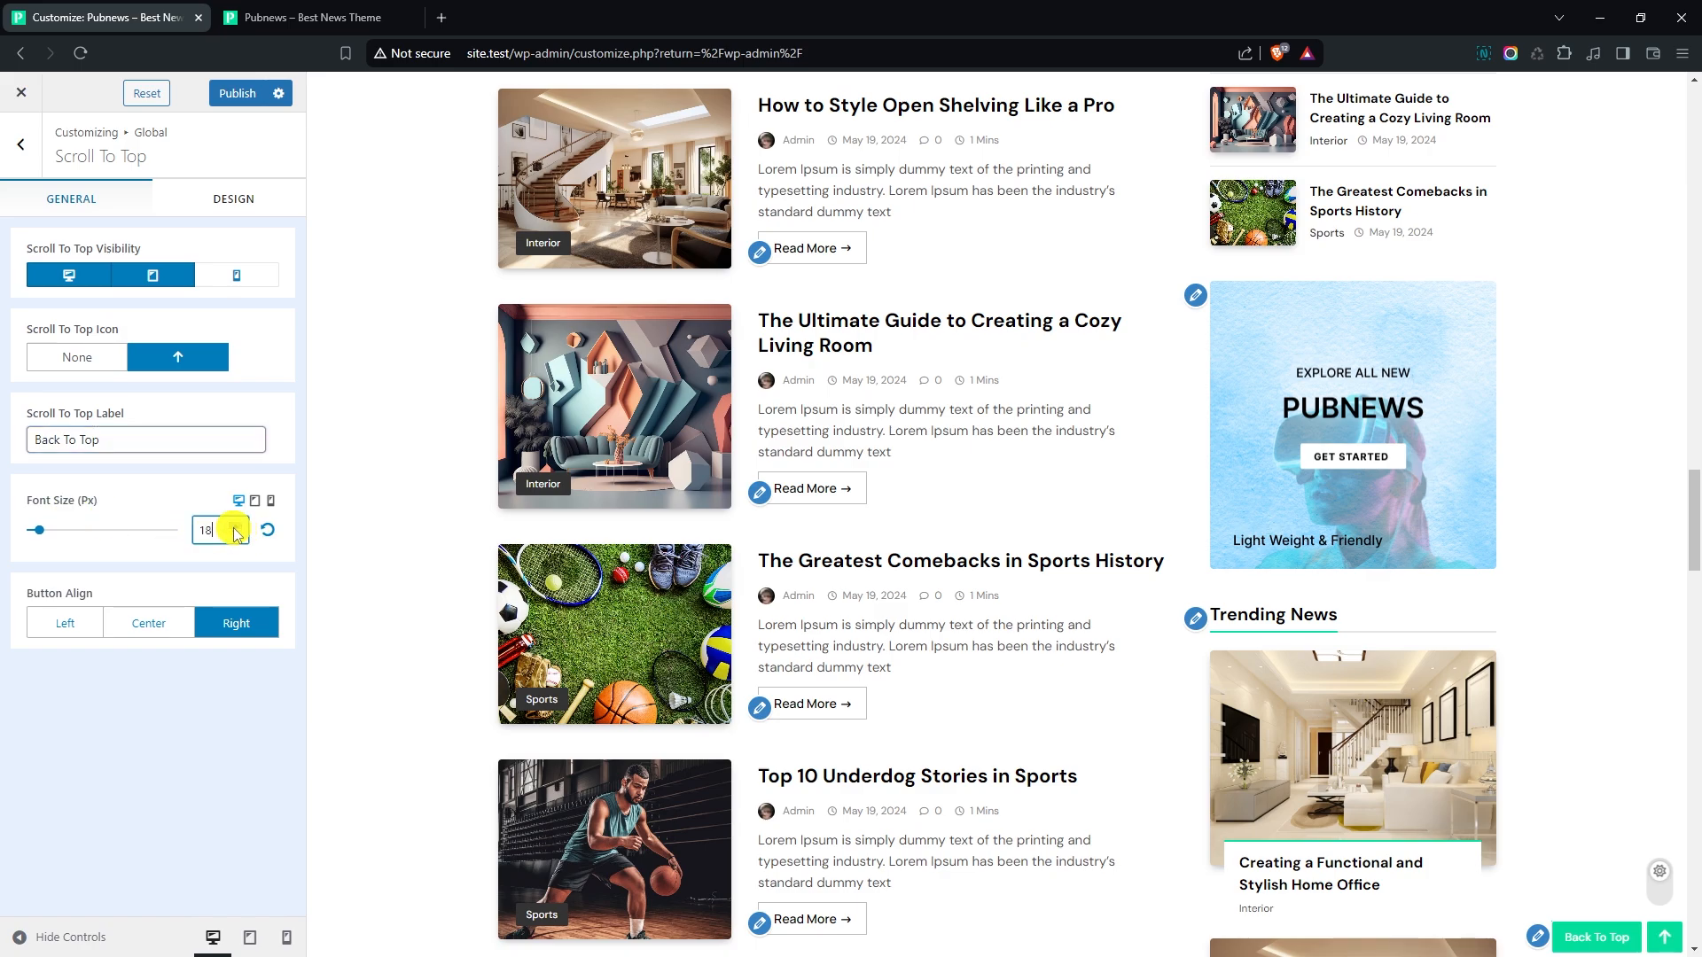
click(144, 622)
click(64, 625)
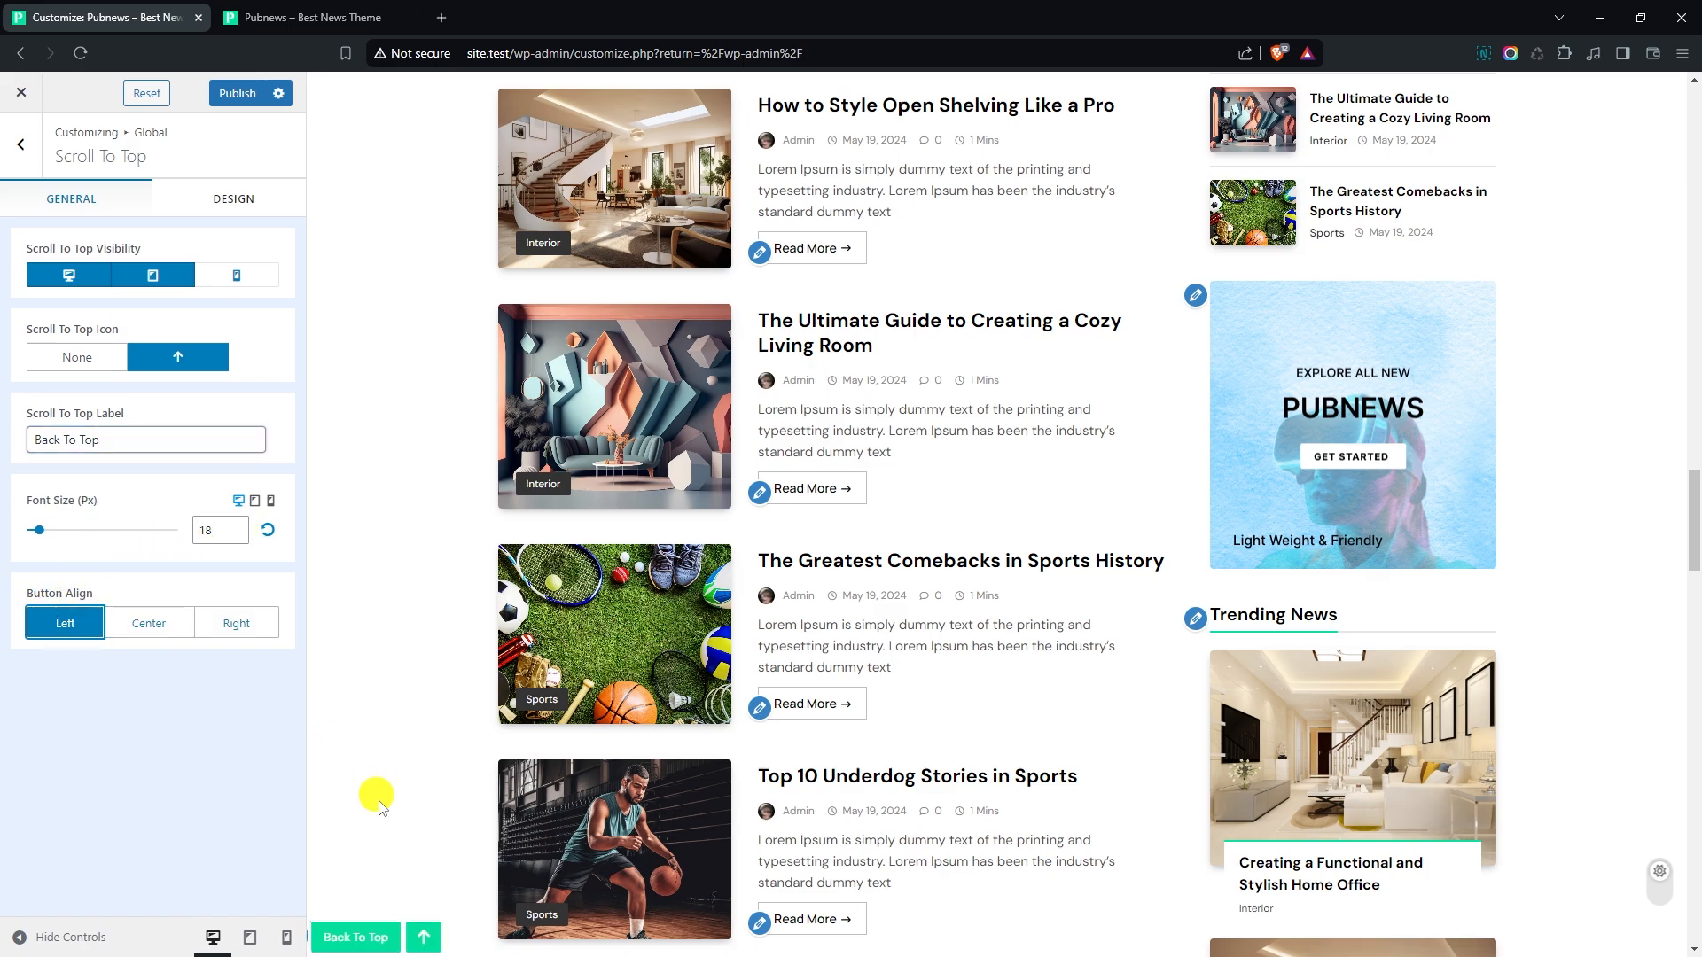
click(238, 624)
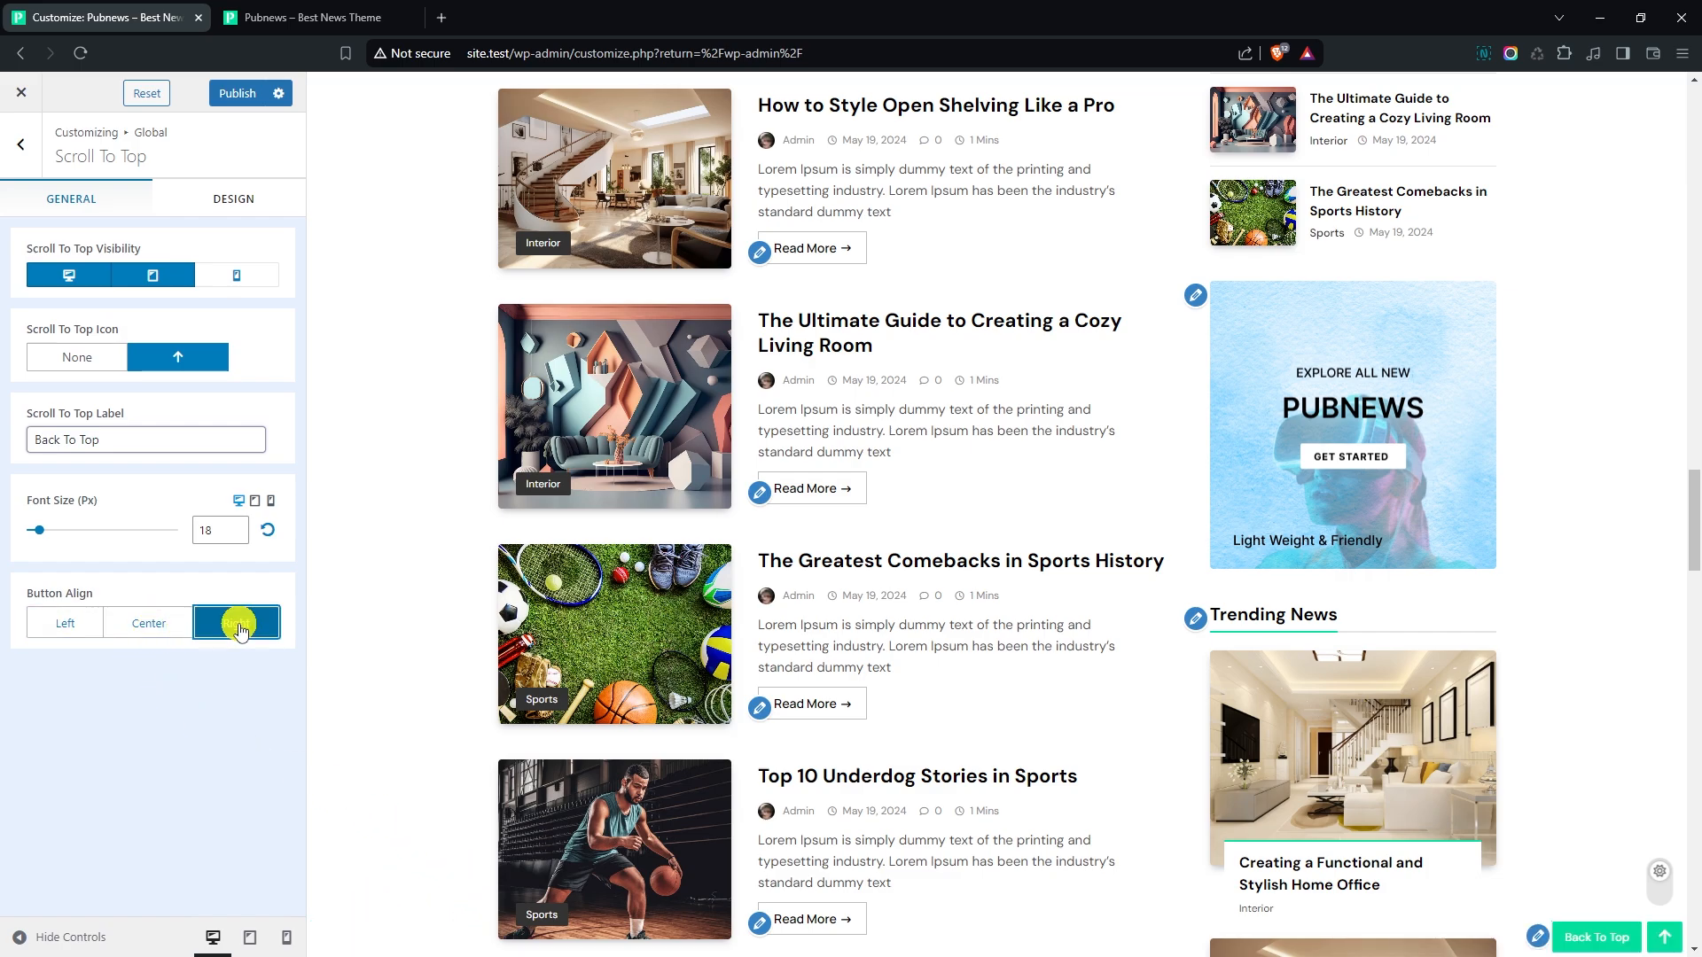
- Return to the global options, publish the customizations and switch to the live site's browser tab
click(20, 143)
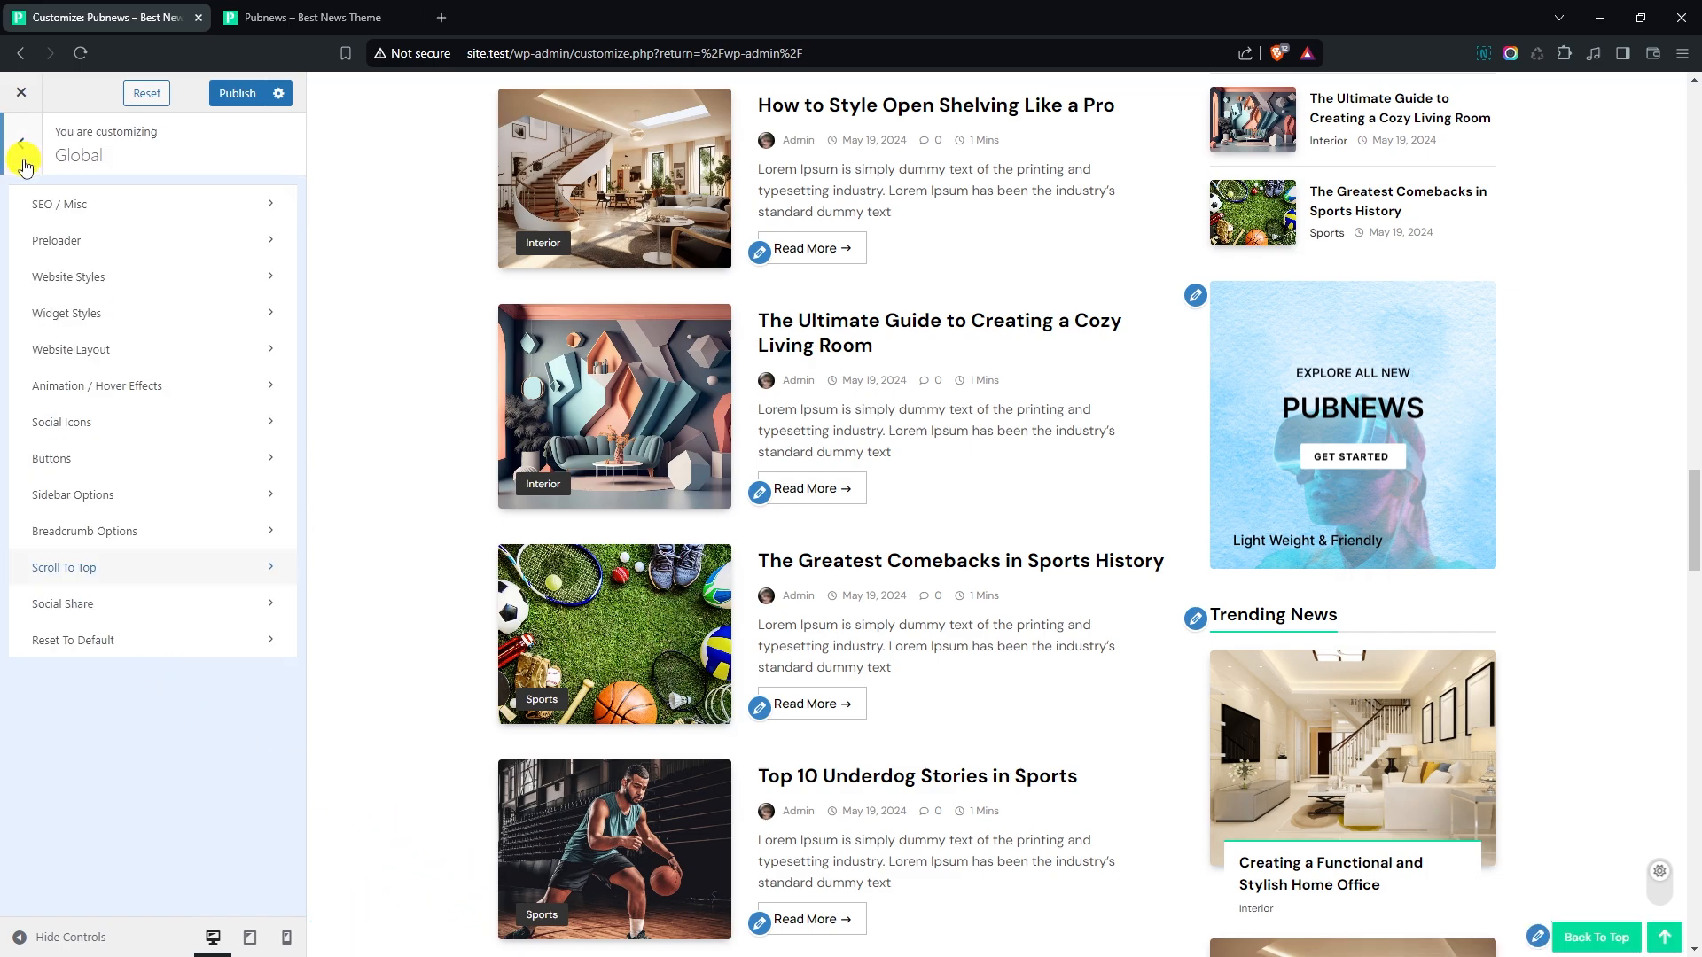
click(239, 94)
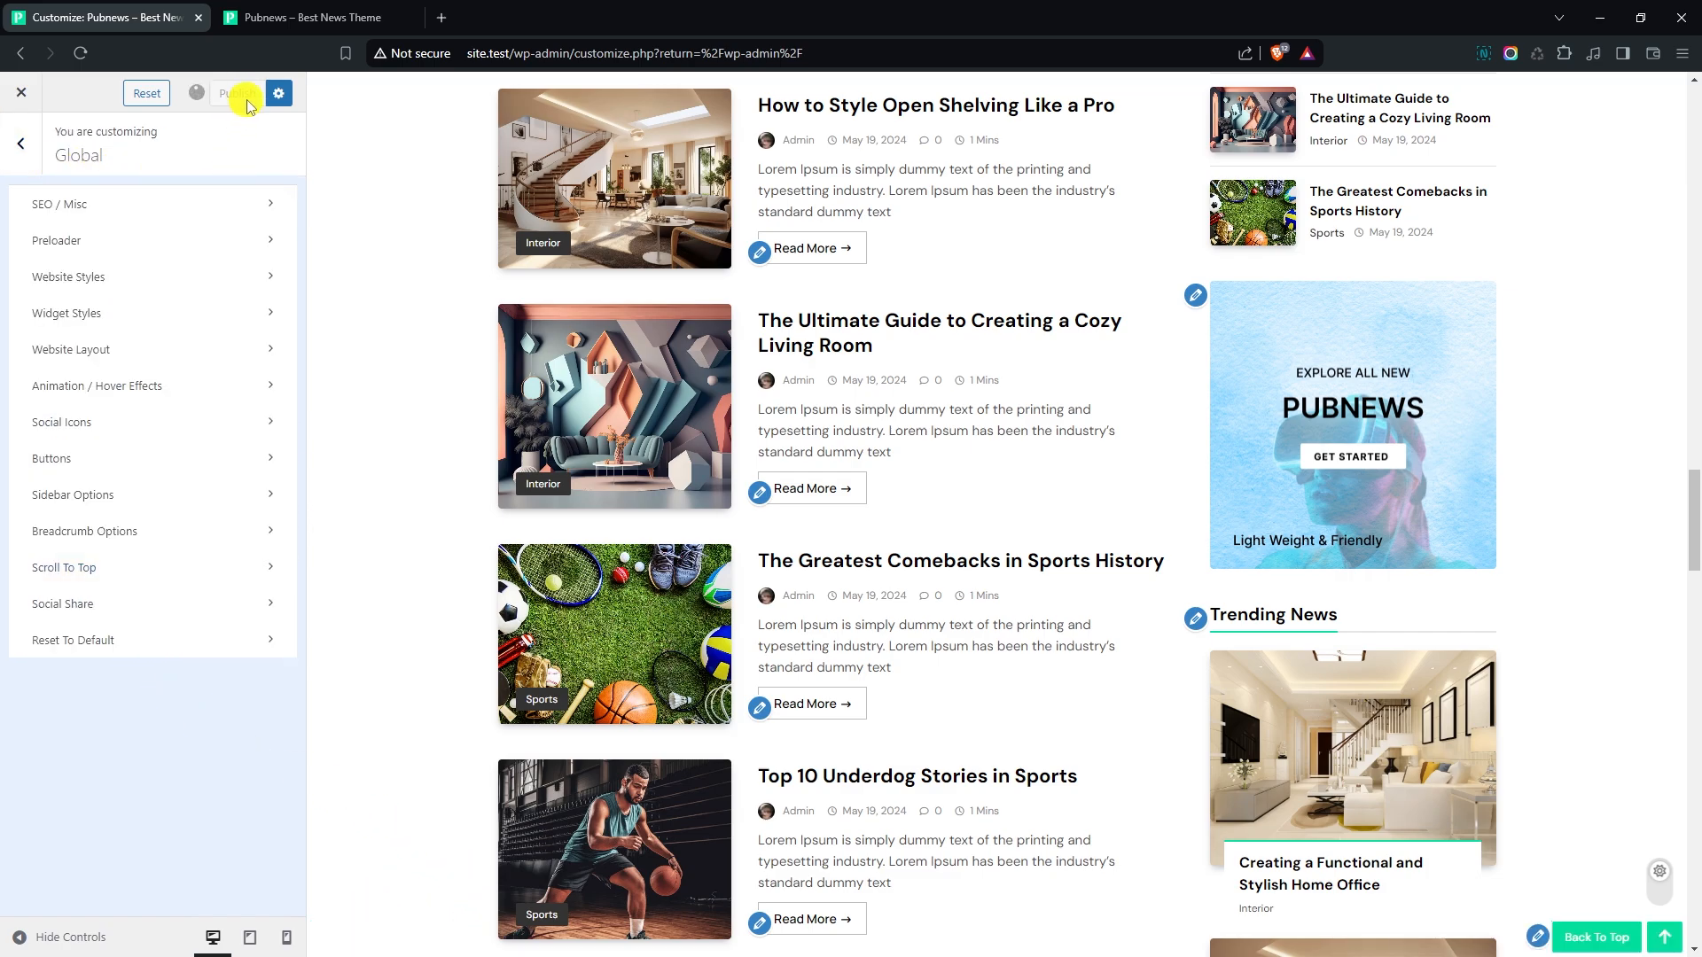
click(353, 22)
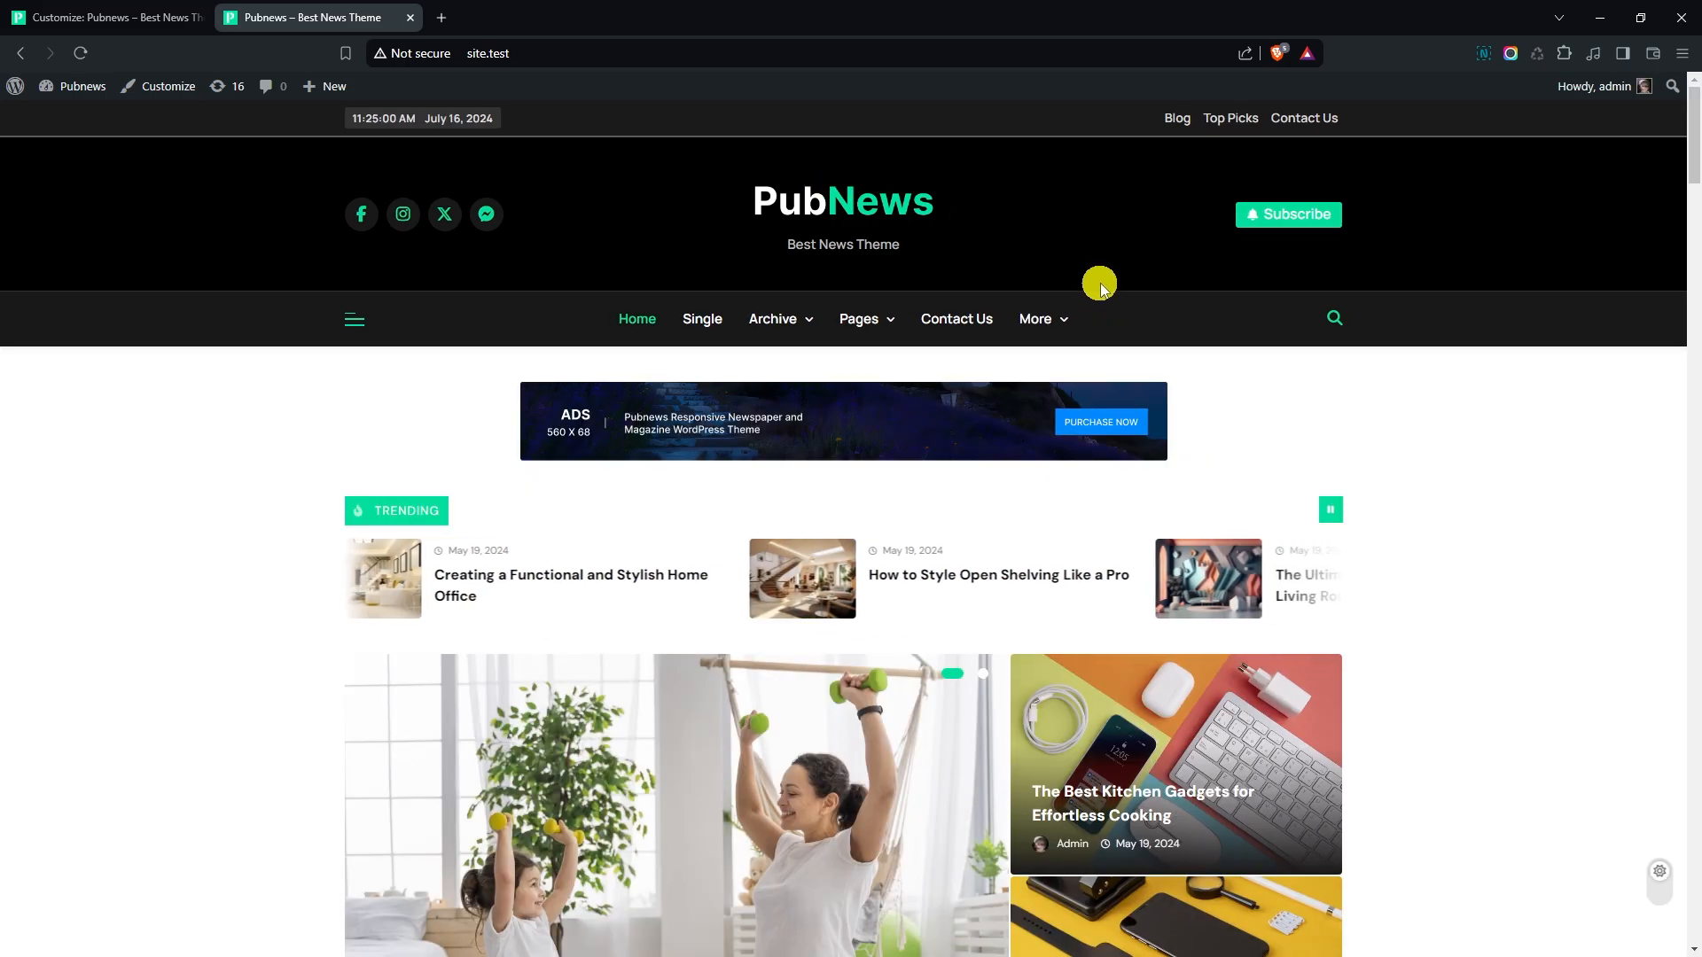
- Examine the live home page from the banner through the post sections, video playlist, sidebar widgets and Instagram row to the footer
scroll(1102, 286, down, 8)
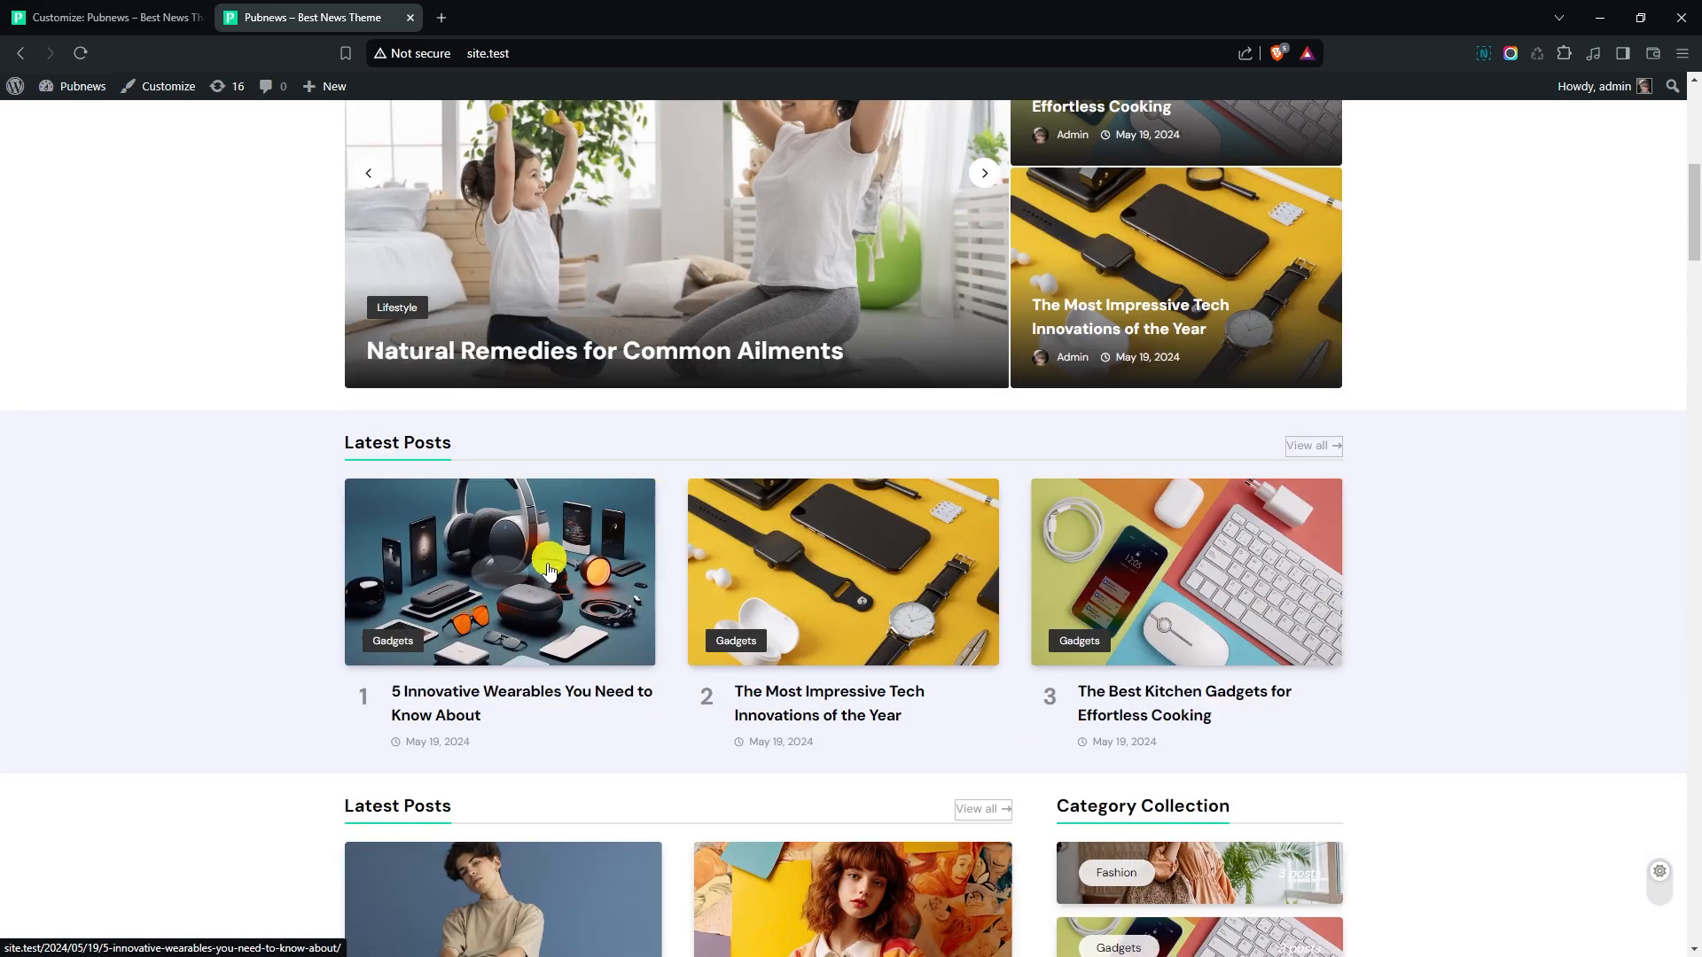
scroll(1013, 642, down, 4)
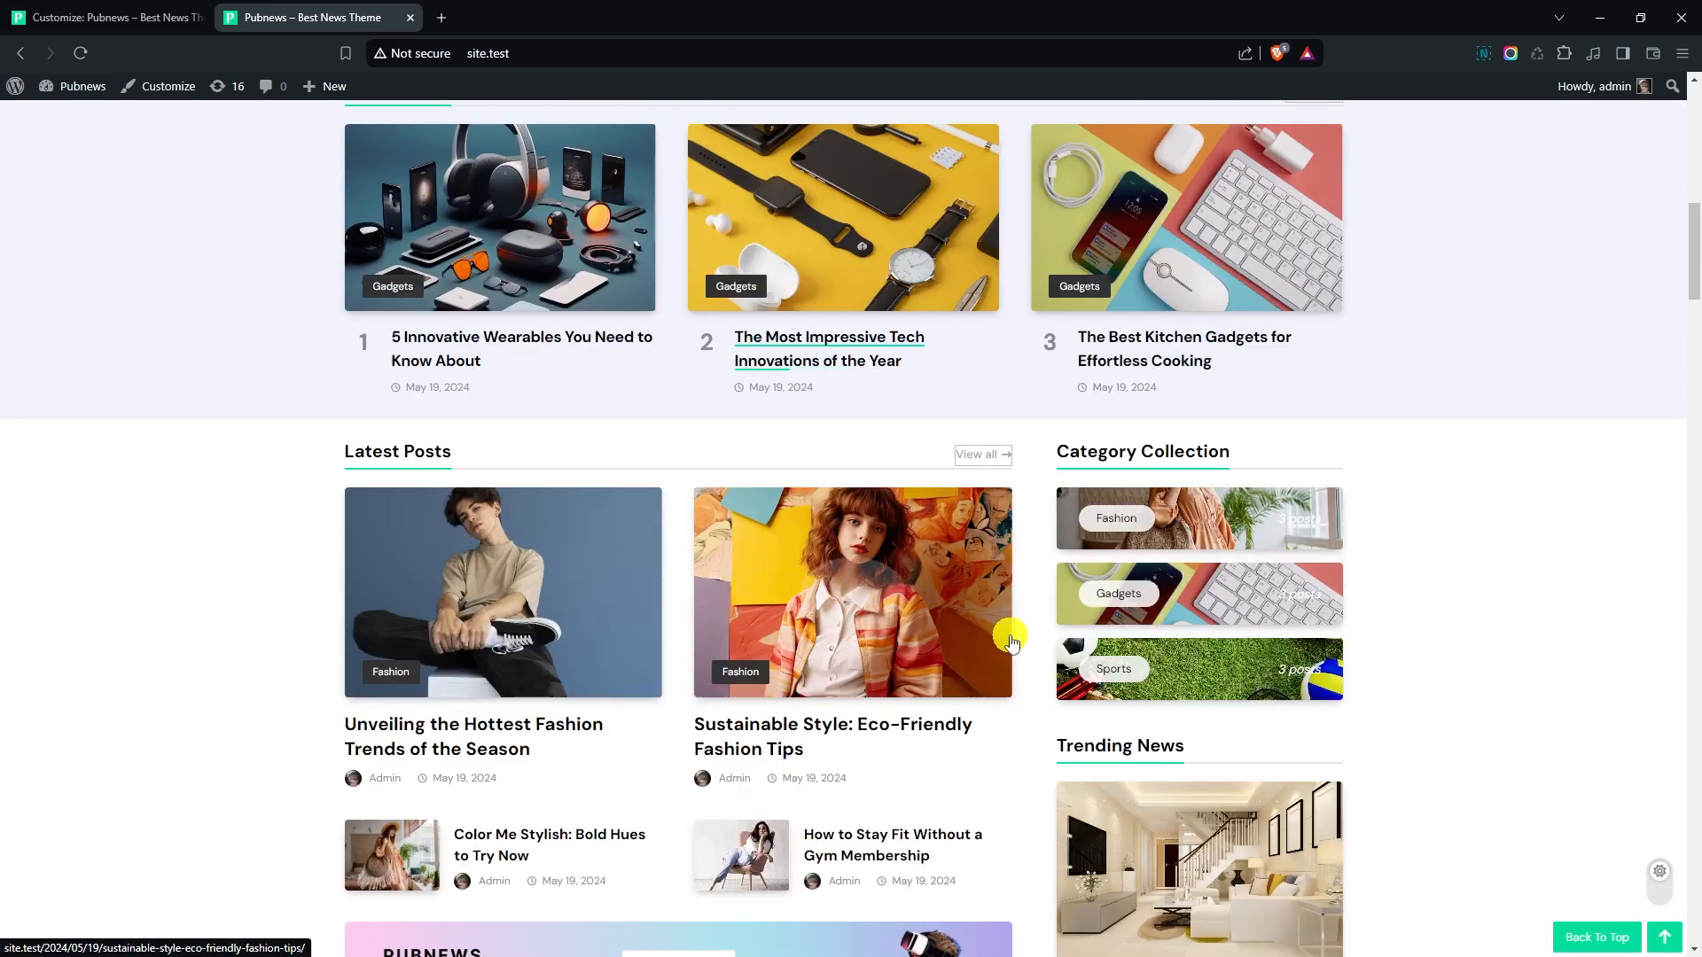
scroll(908, 583, down, 4)
scroll(931, 638, down, 4)
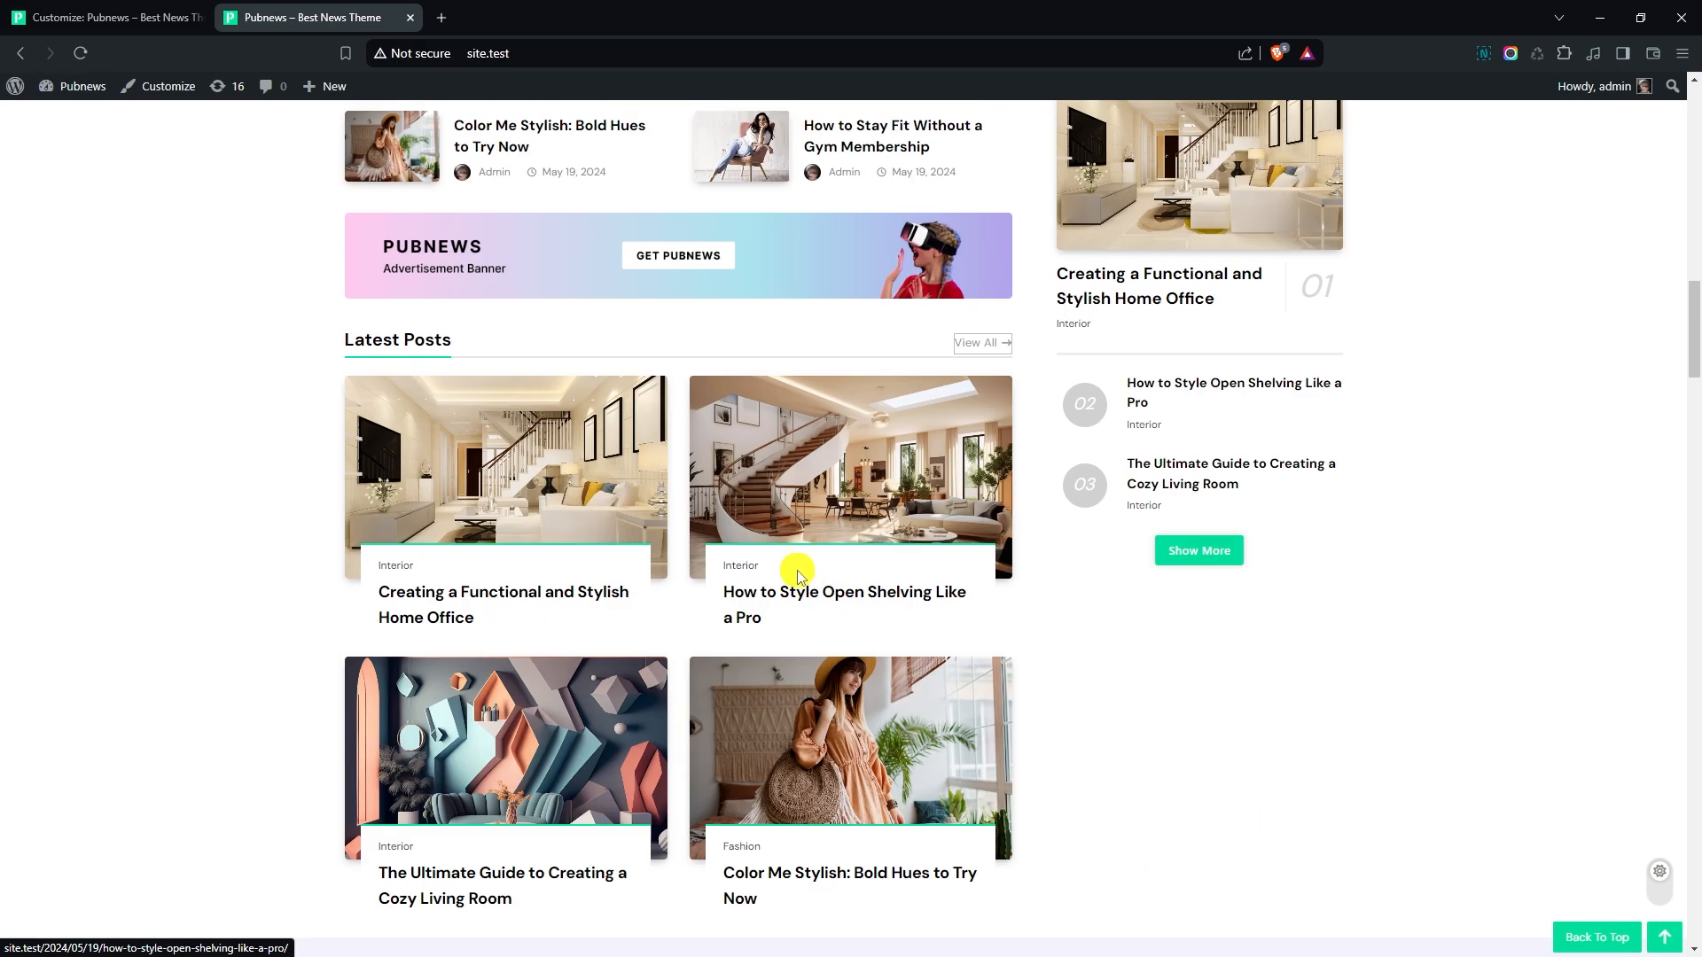
scroll(795, 571, down, 4)
scroll(975, 585, down, 4)
scroll(1145, 597, down, 1)
scroll(1410, 649, down, 2)
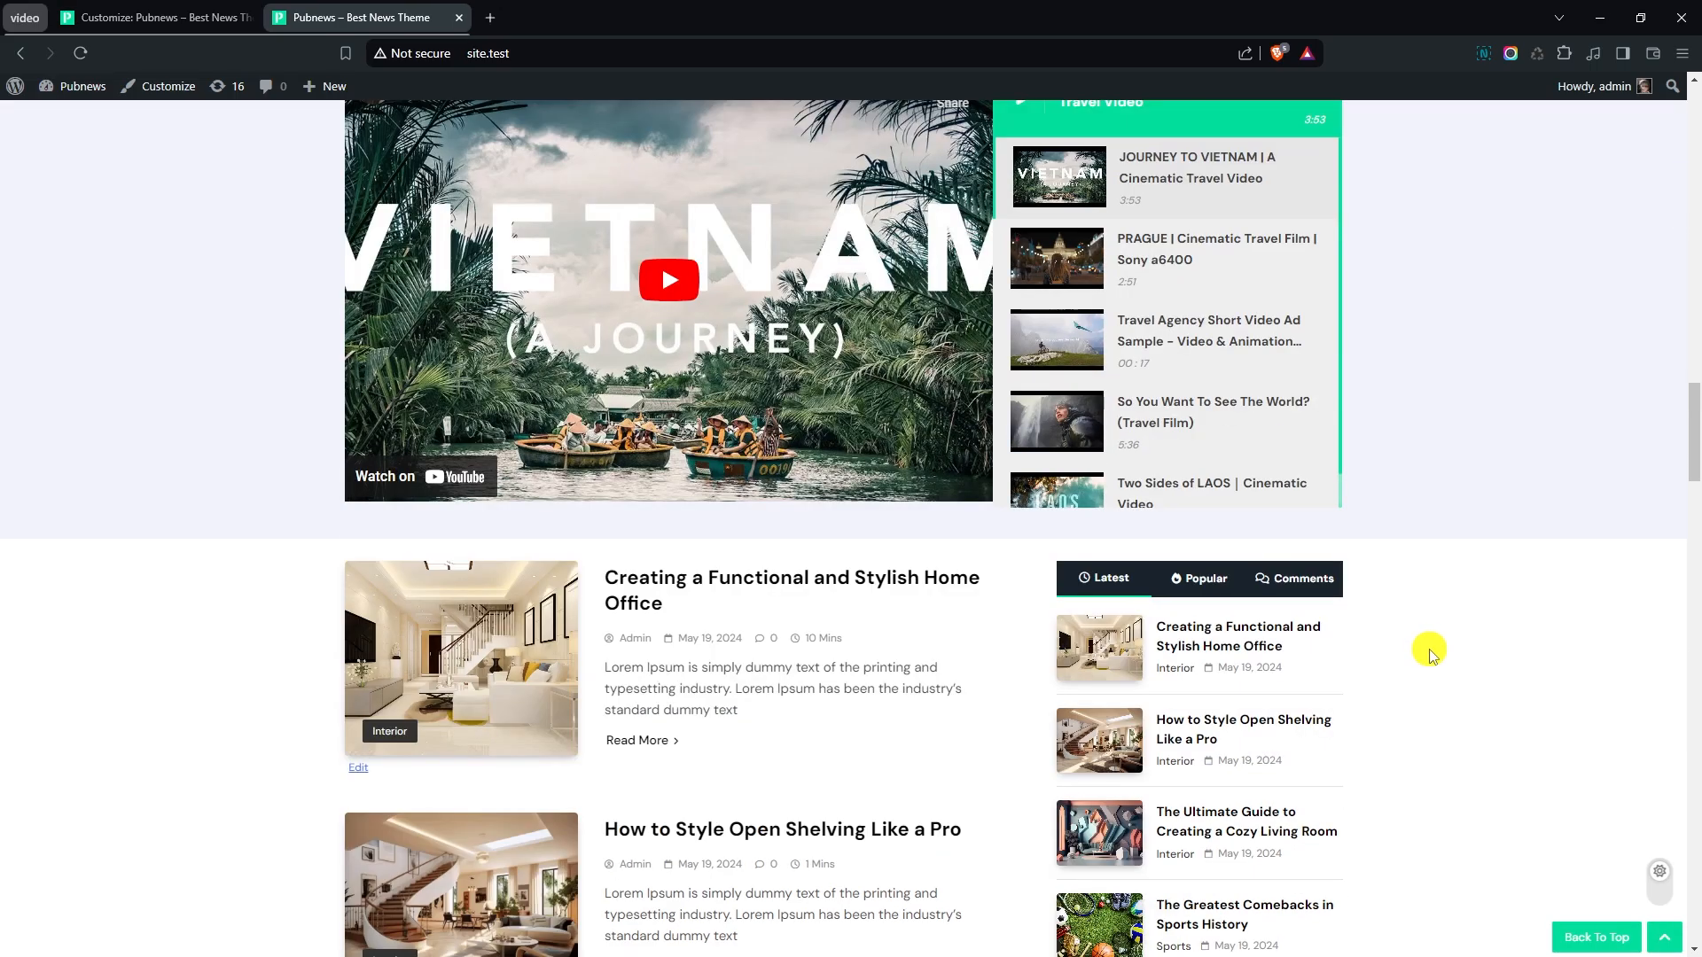
scroll(1430, 653, down, 10)
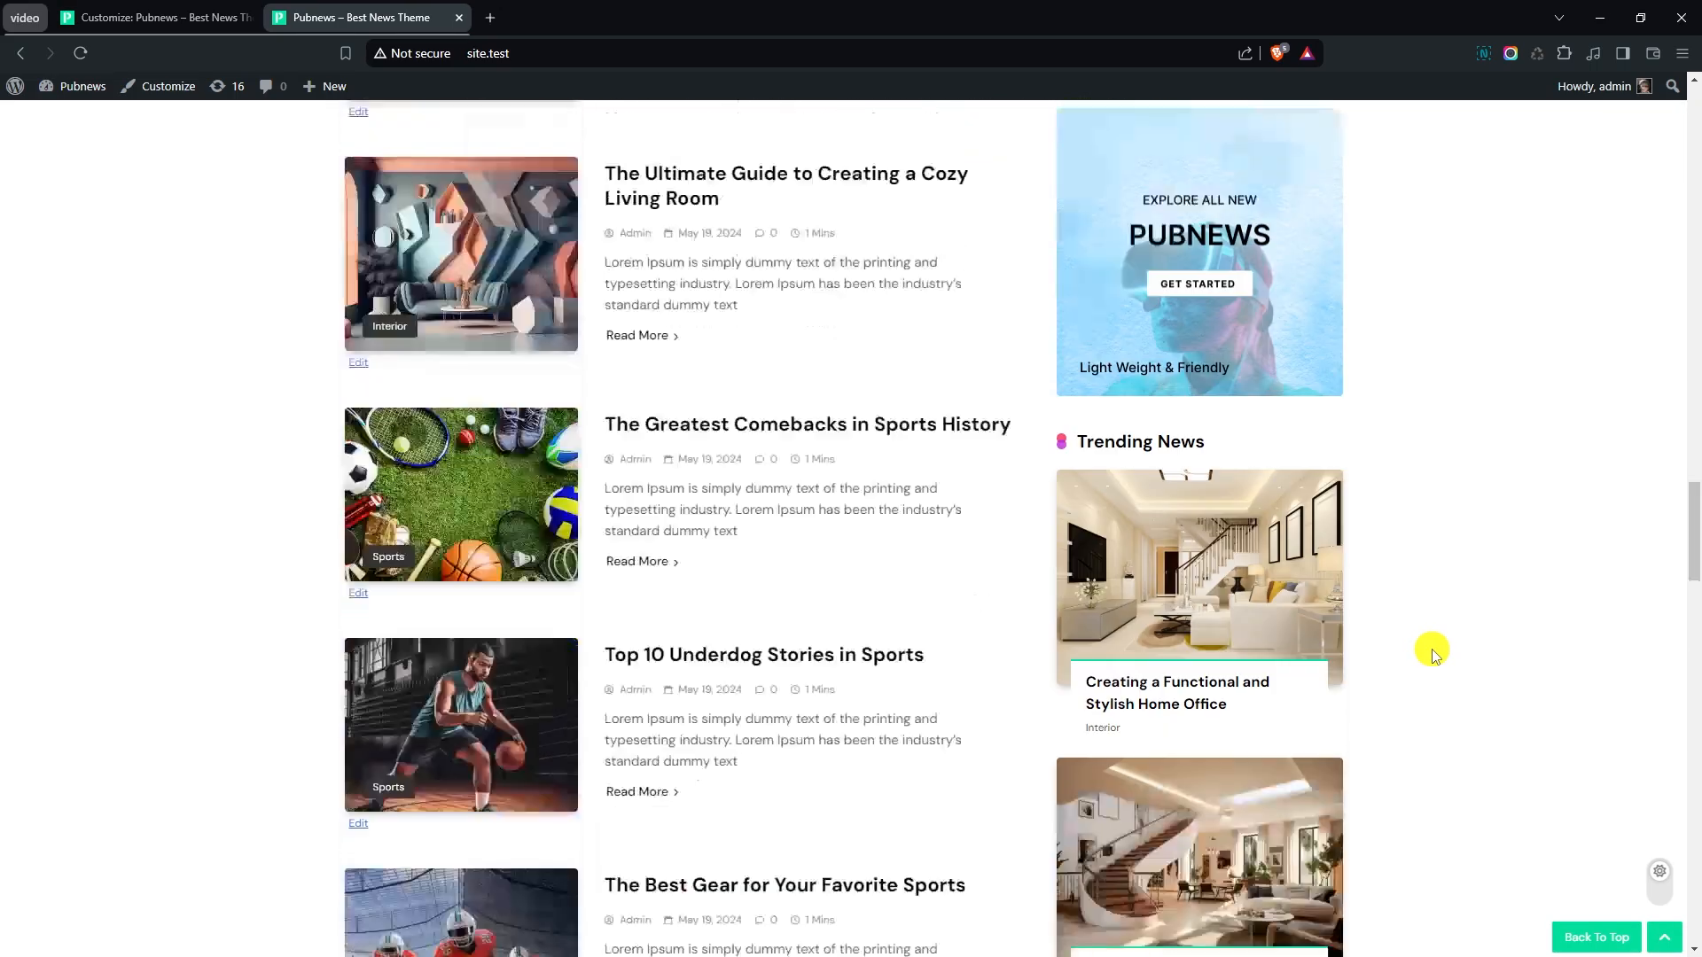
scroll(1434, 654, down, 9)
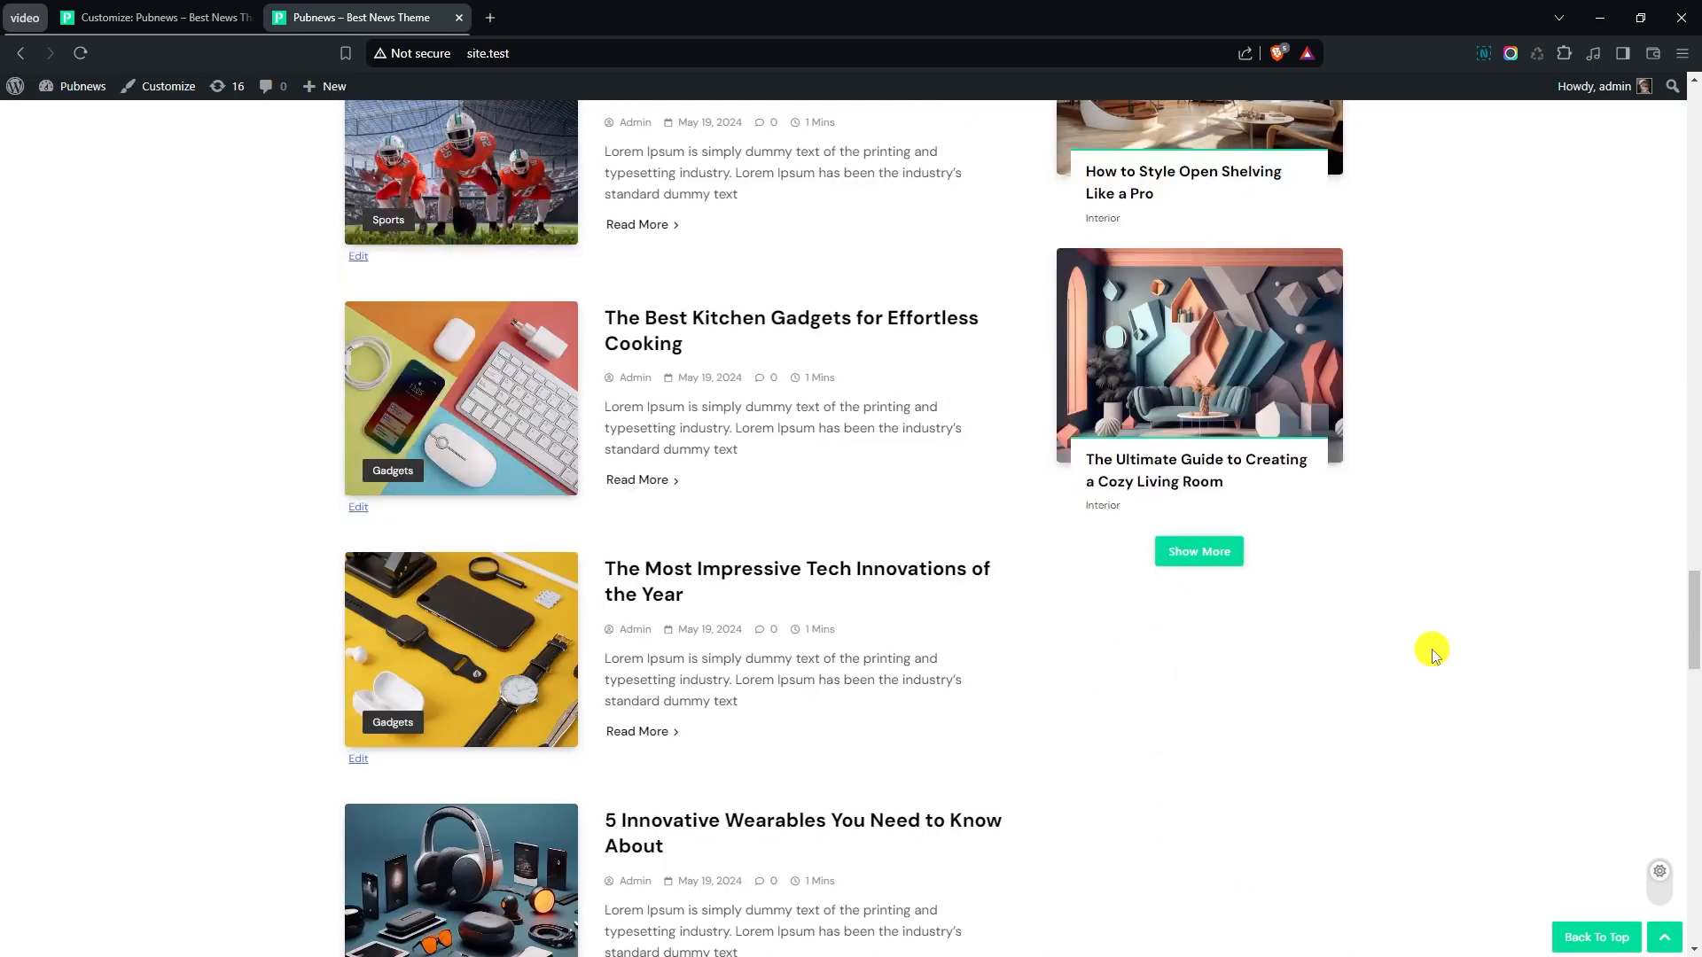
scroll(1433, 653, down, 10)
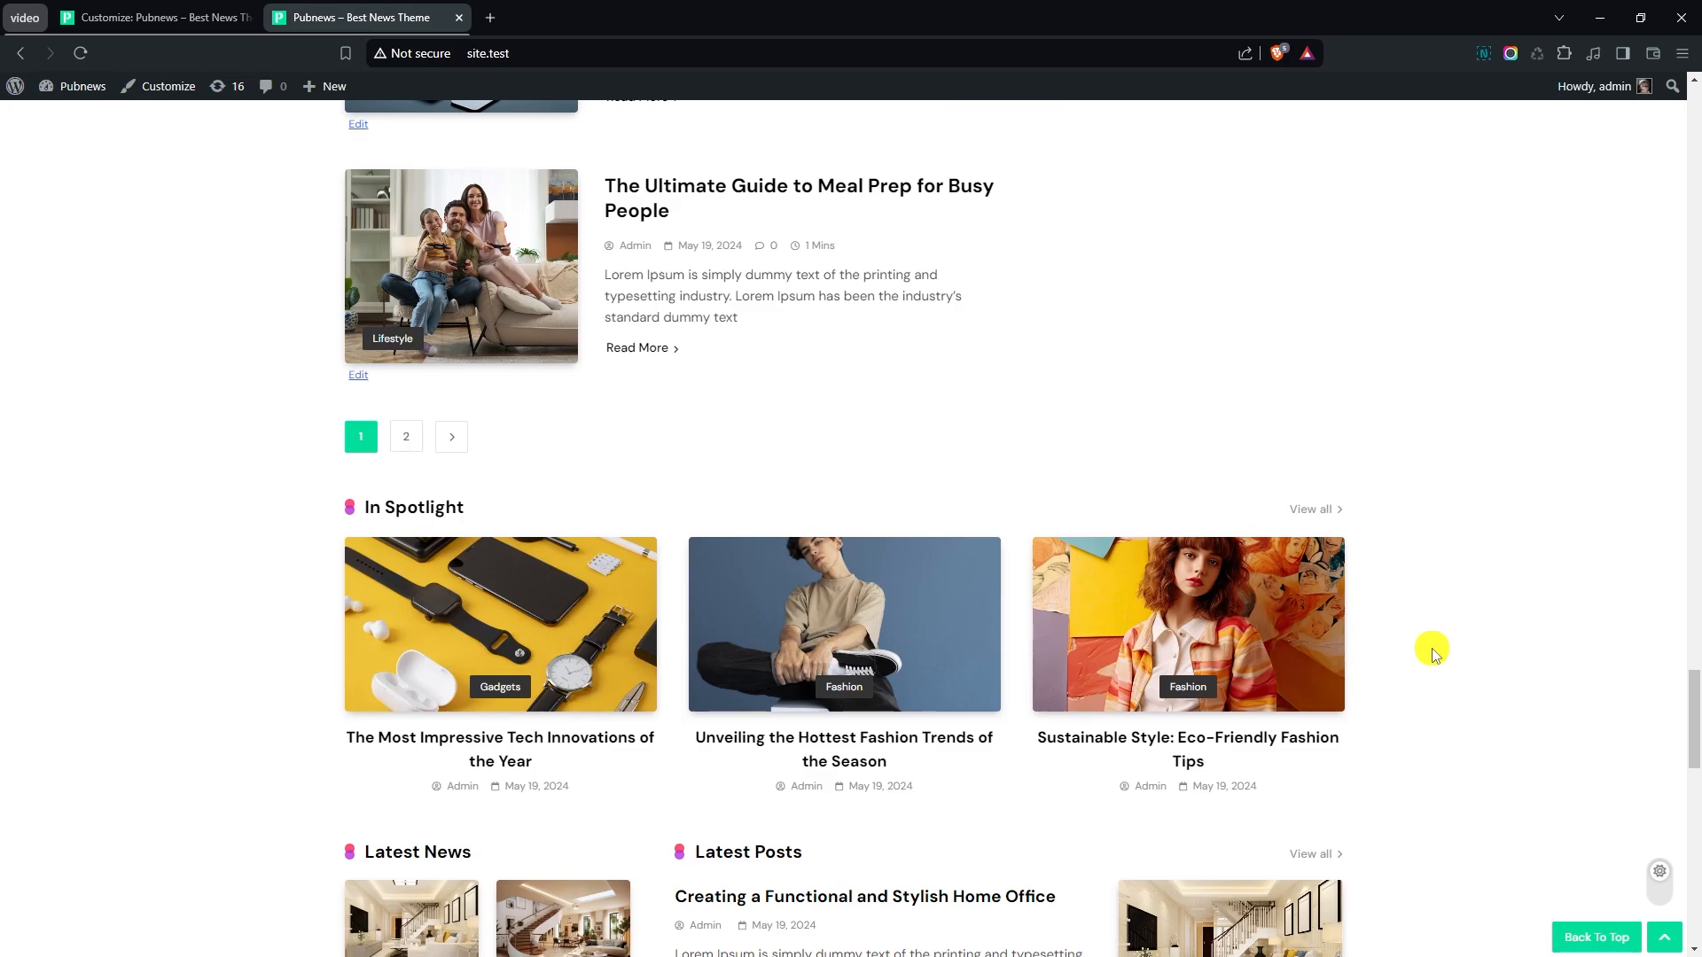
scroll(1434, 654, down, 2)
scroll(1436, 651, down, 5)
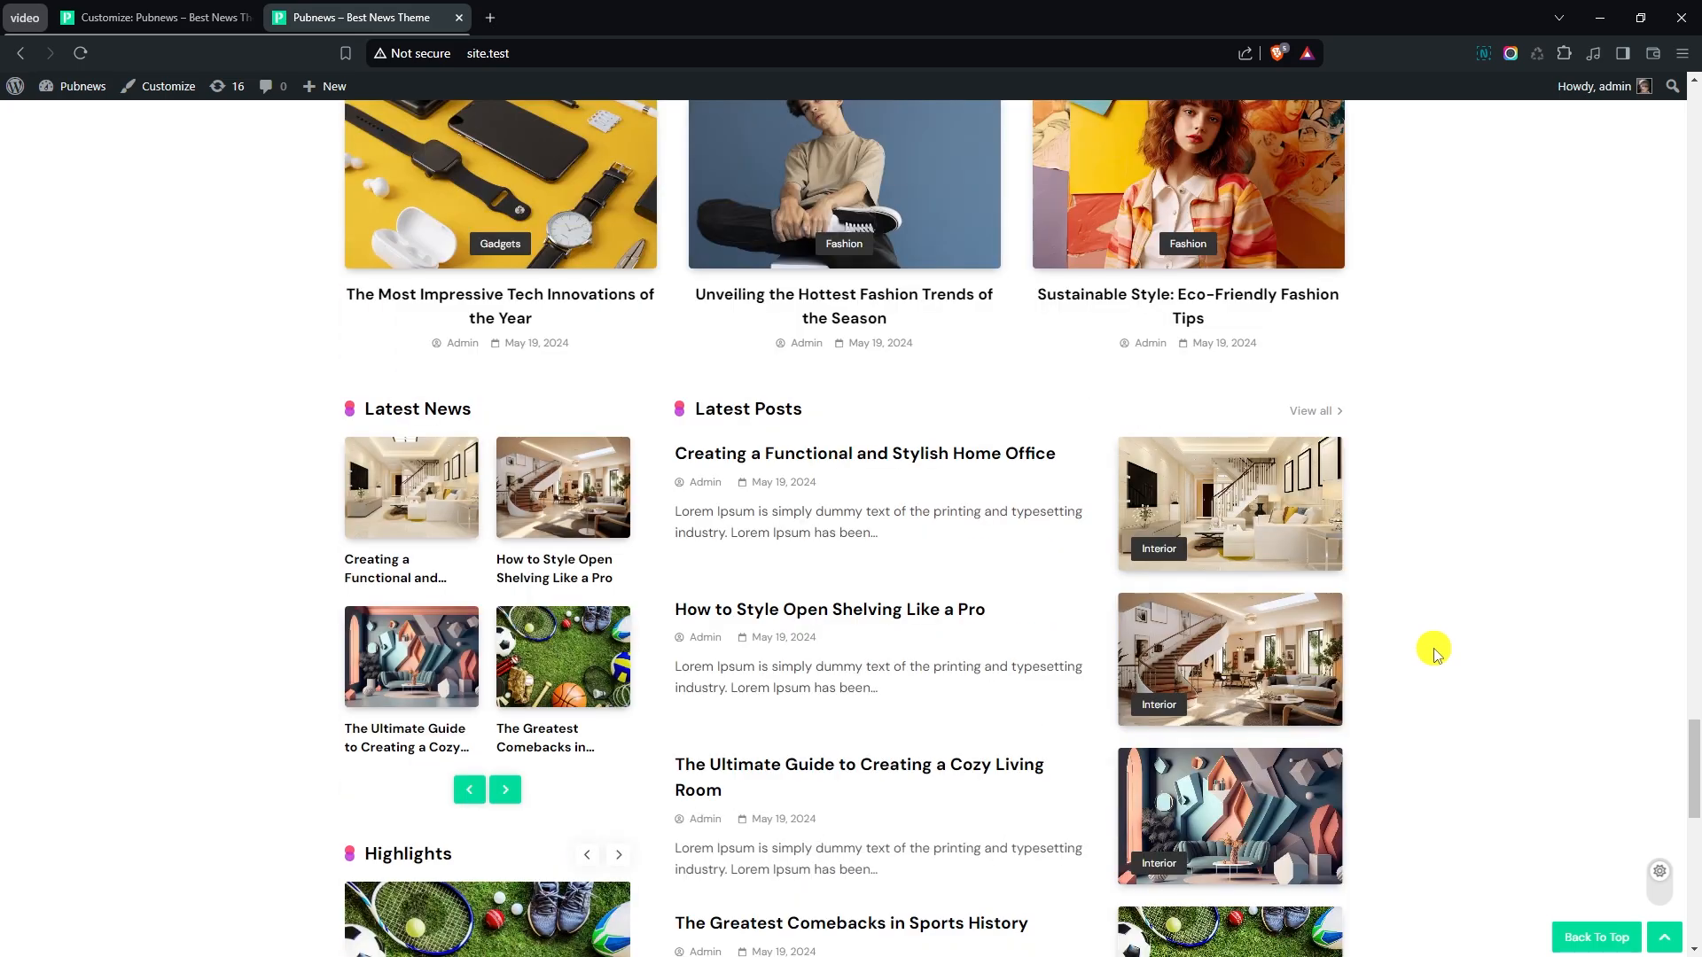
scroll(1436, 652, down, 7)
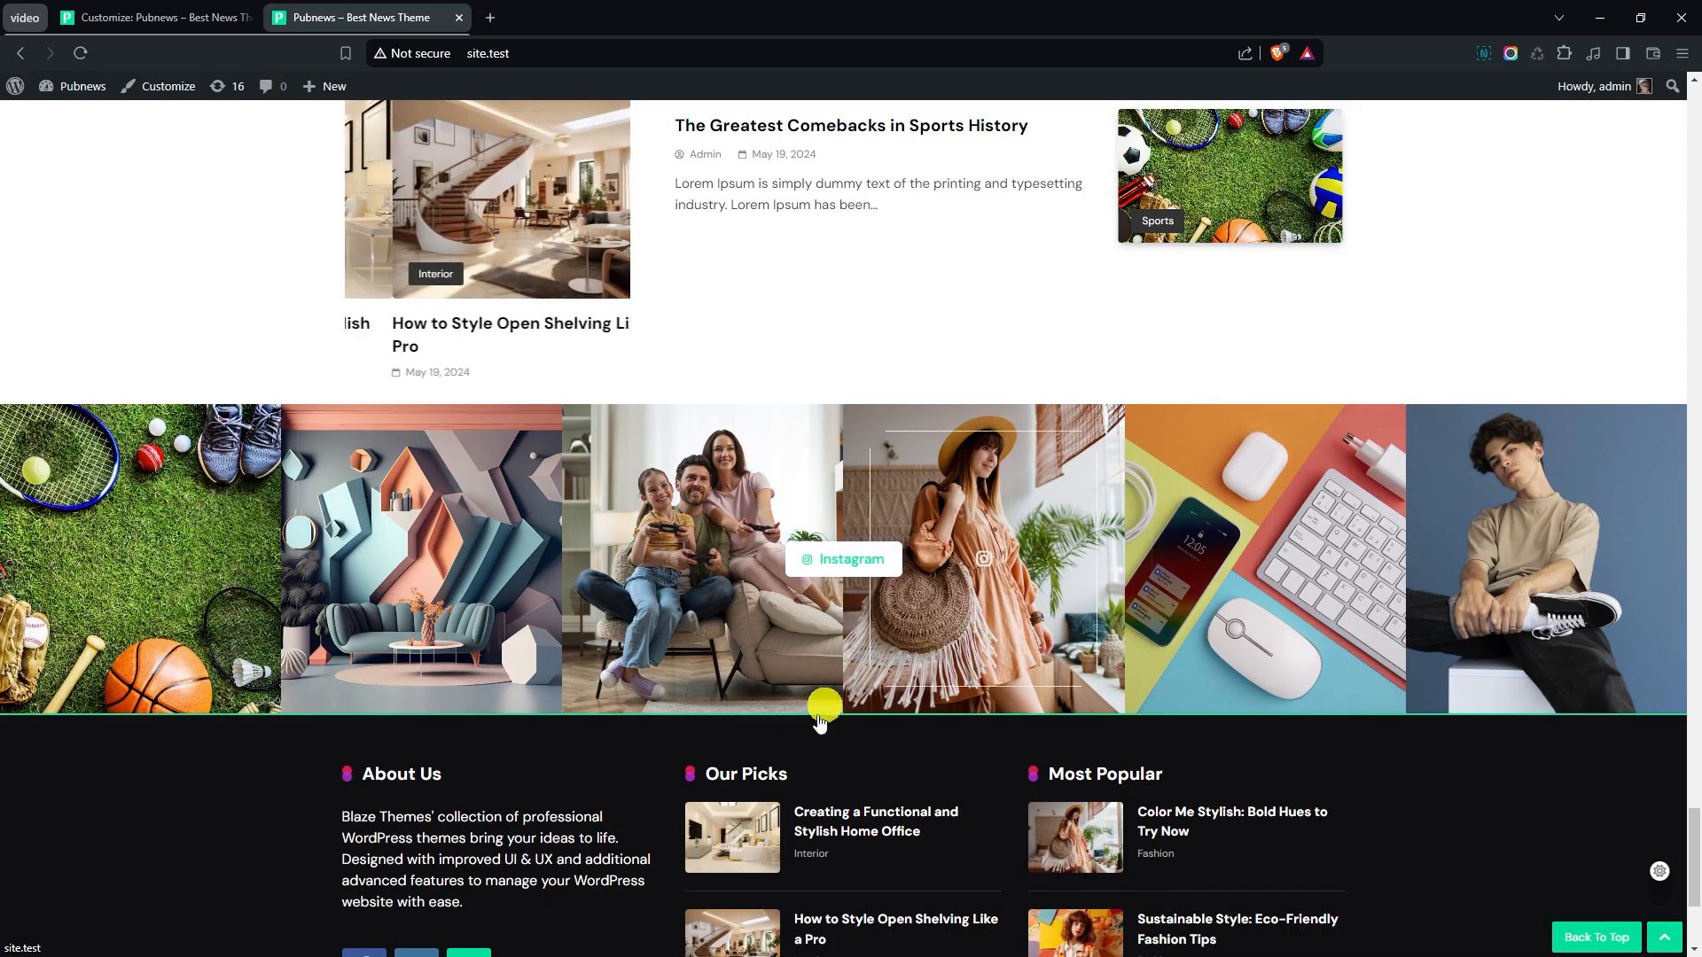
scroll(780, 778, down, 4)
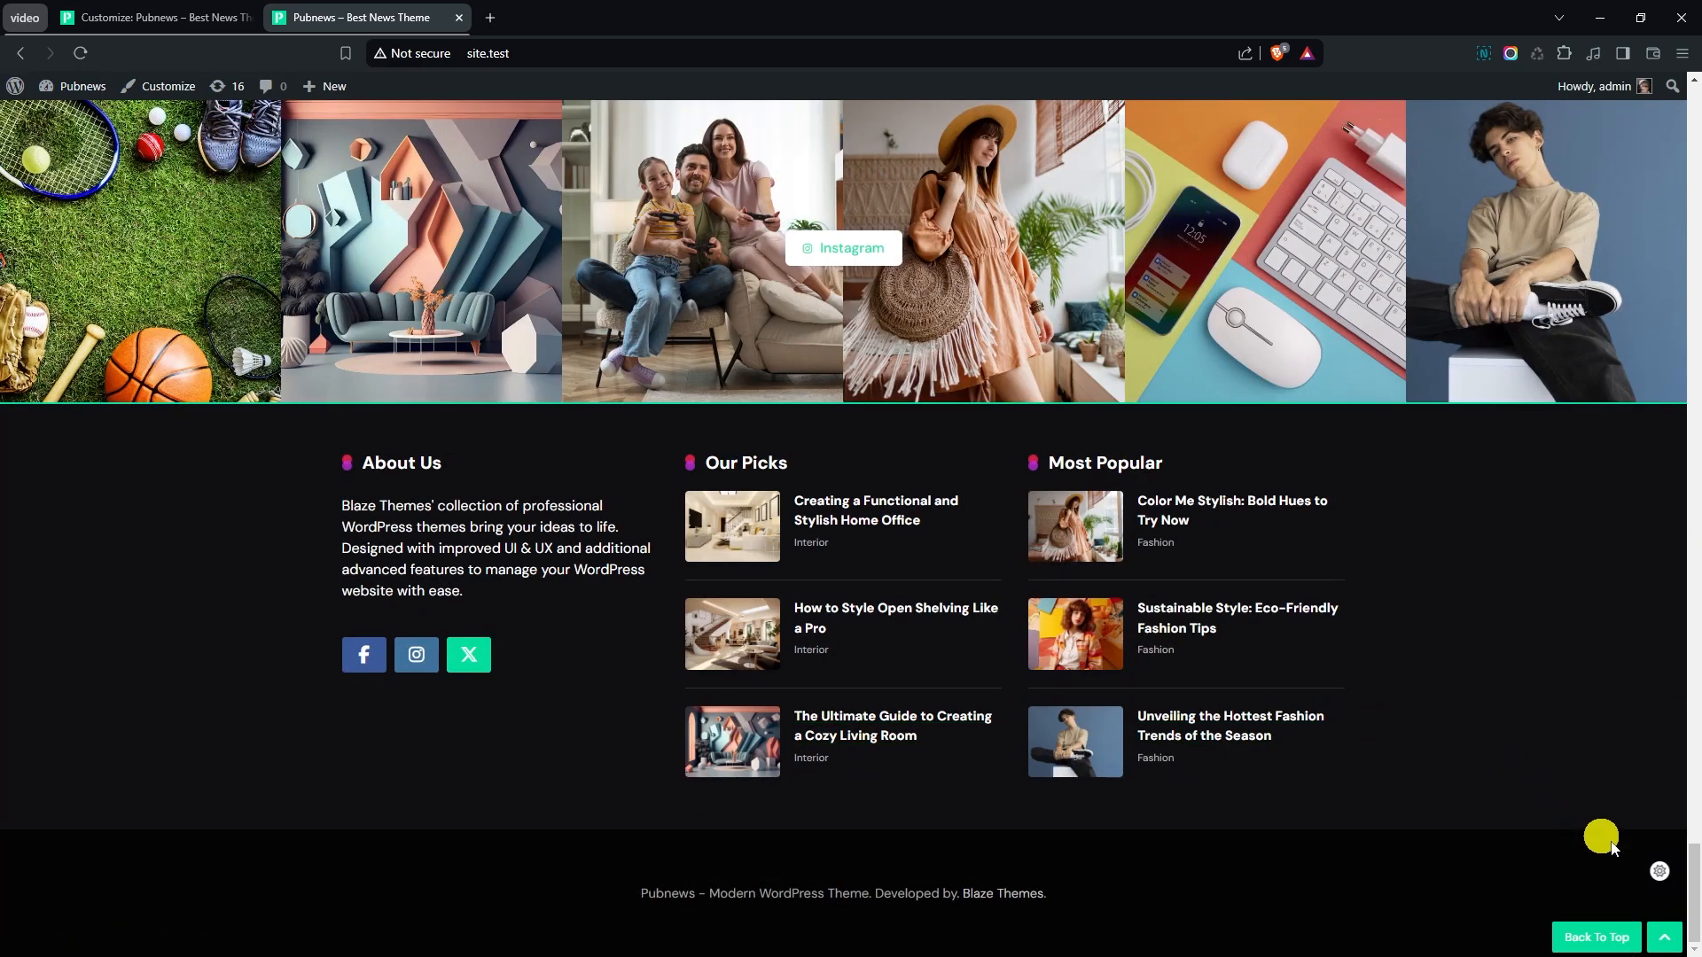